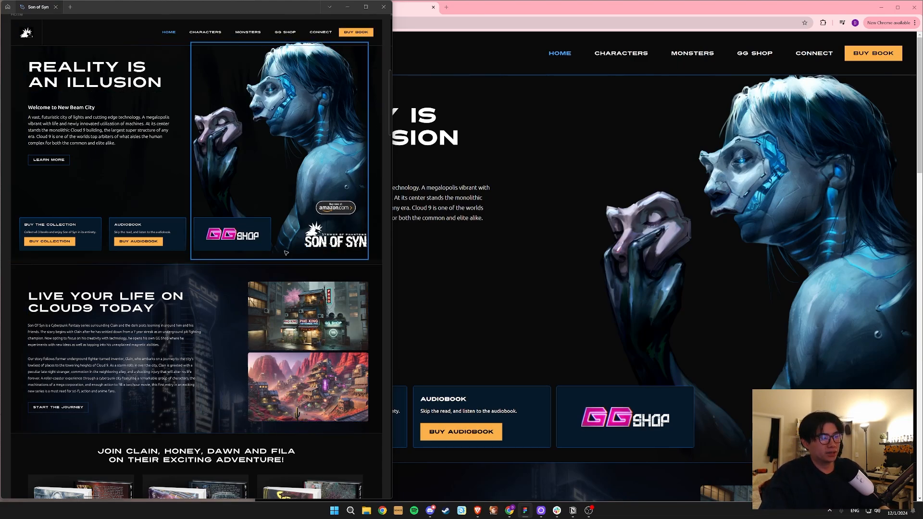
Switch to the published Son of Syn site in the browser and examine its hero and Cloud9 sections.
left_click(624, 324)
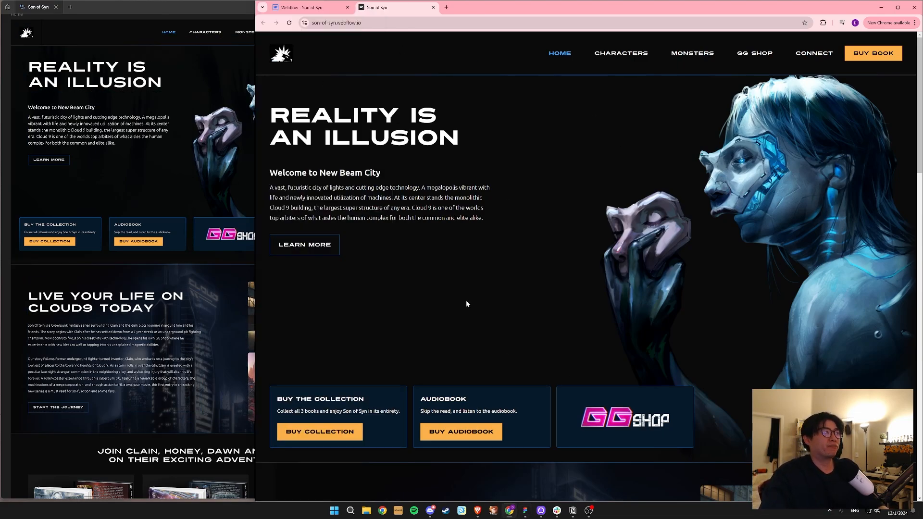
left_click_drag(919, 50, 918, 71)
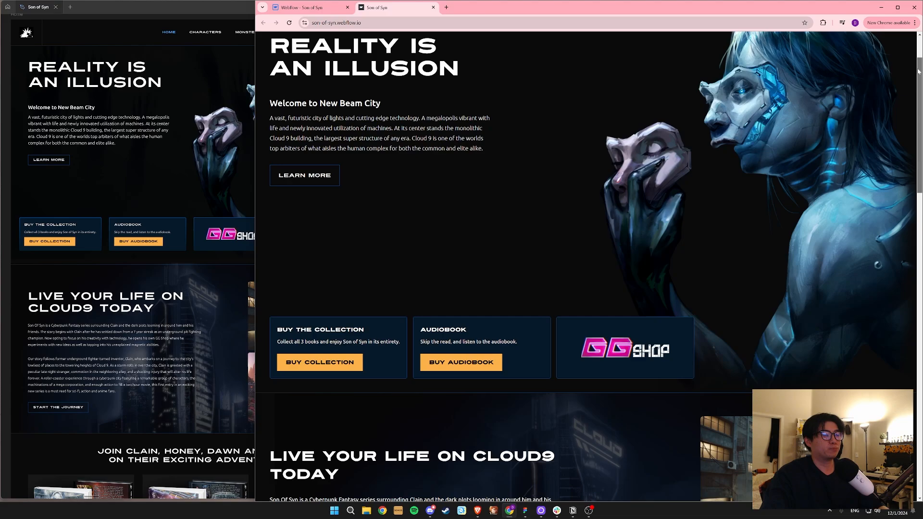
left_click_drag(918, 71, 906, 128)
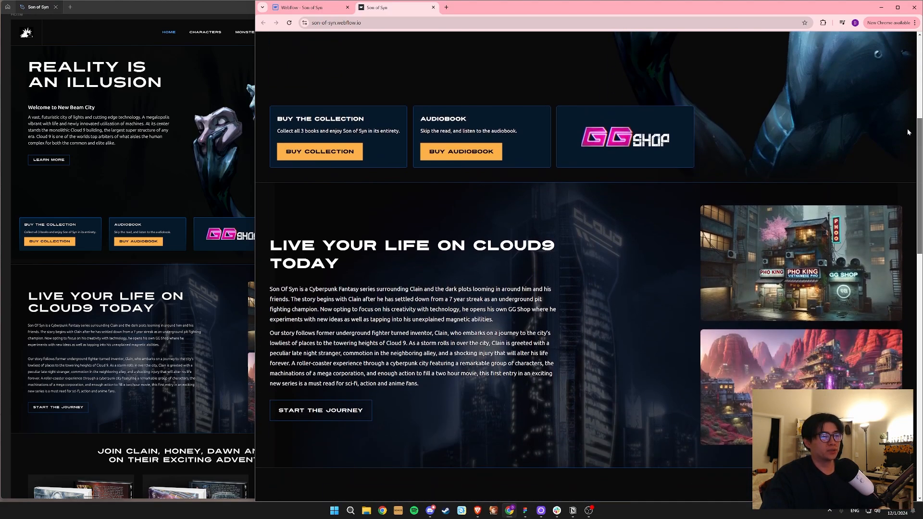
left_click_drag(906, 129, 904, 157)
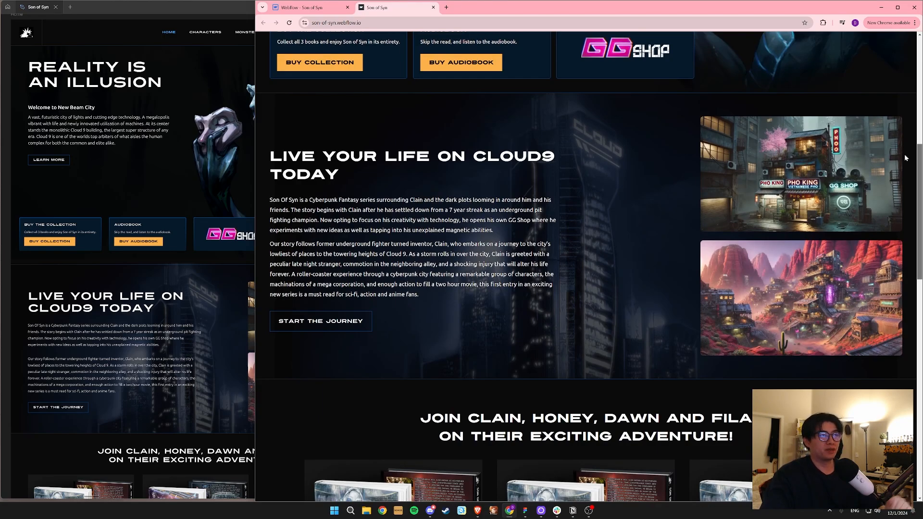
left_click_drag(904, 158, 904, 165)
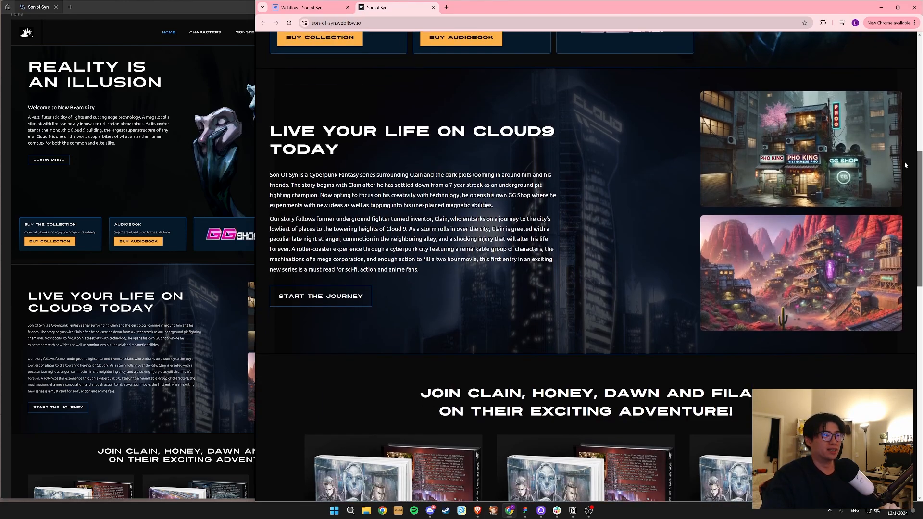
left_click_drag(905, 164, 904, 168)
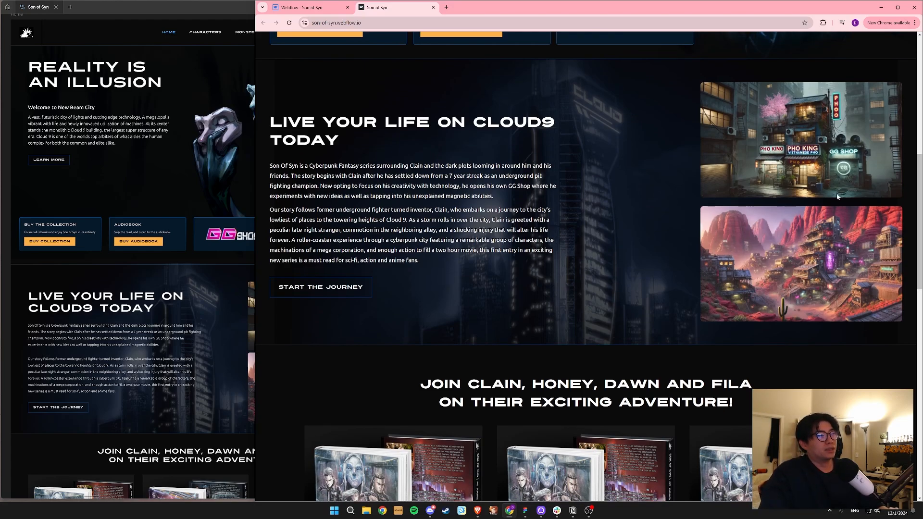
left_click_drag(919, 198, 919, 83)
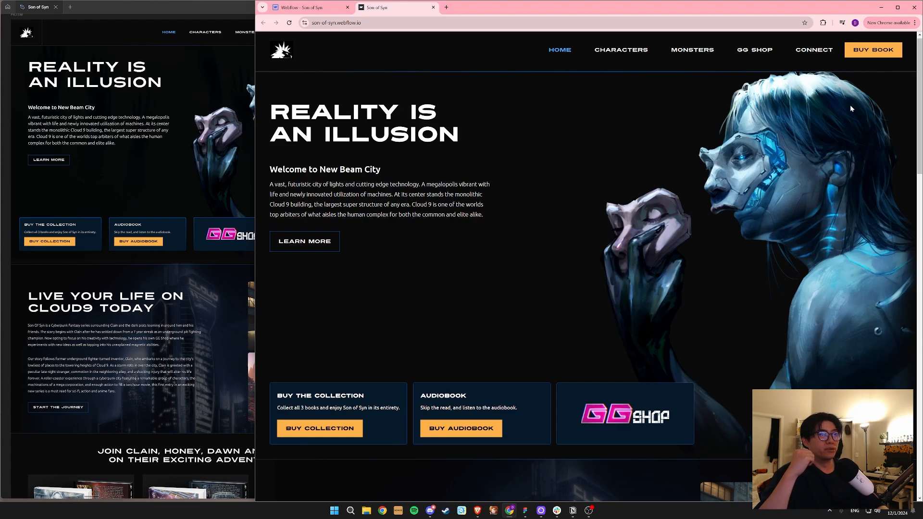
left_click(161, 118)
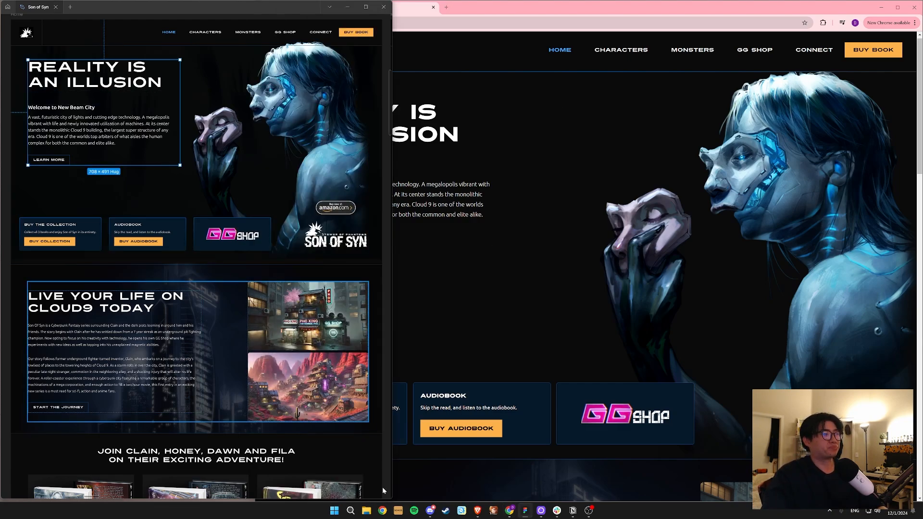
left_click(371, 460)
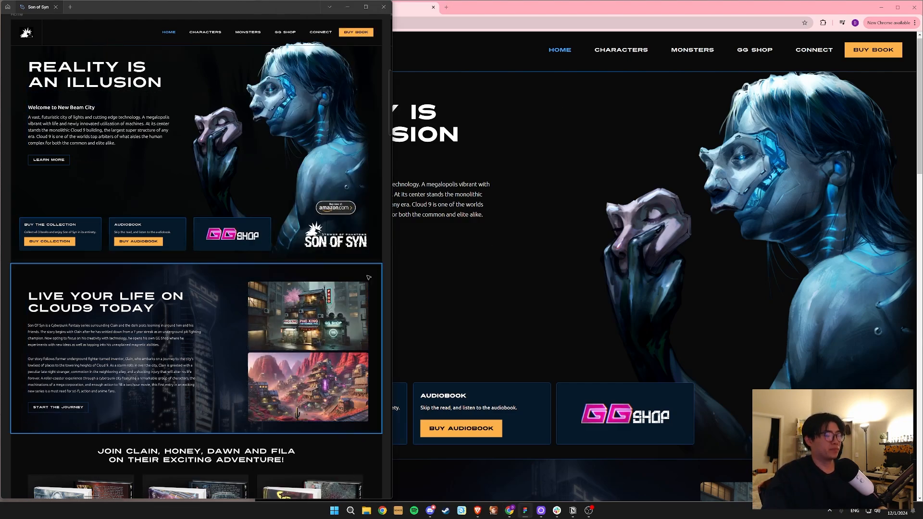
key("ctrl+backslash")
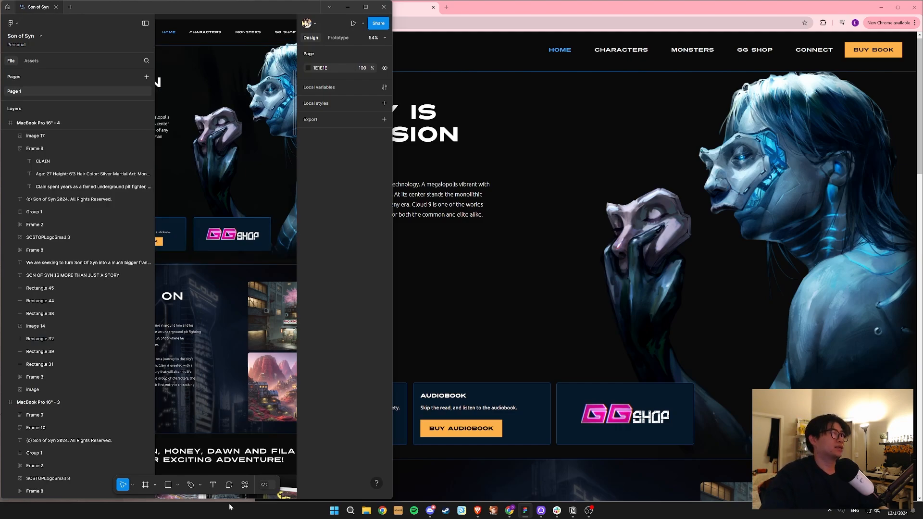
left_click(245, 486)
left_click(180, 379)
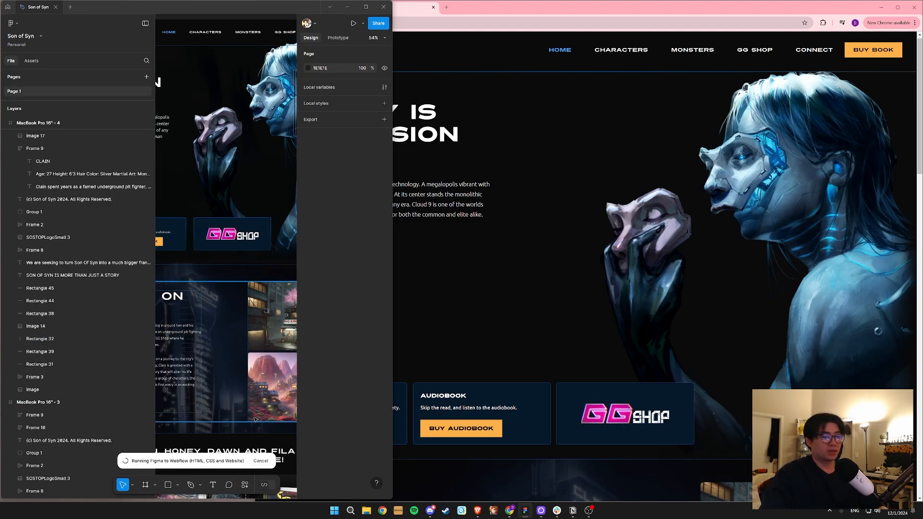
key("ctrl+backslash")
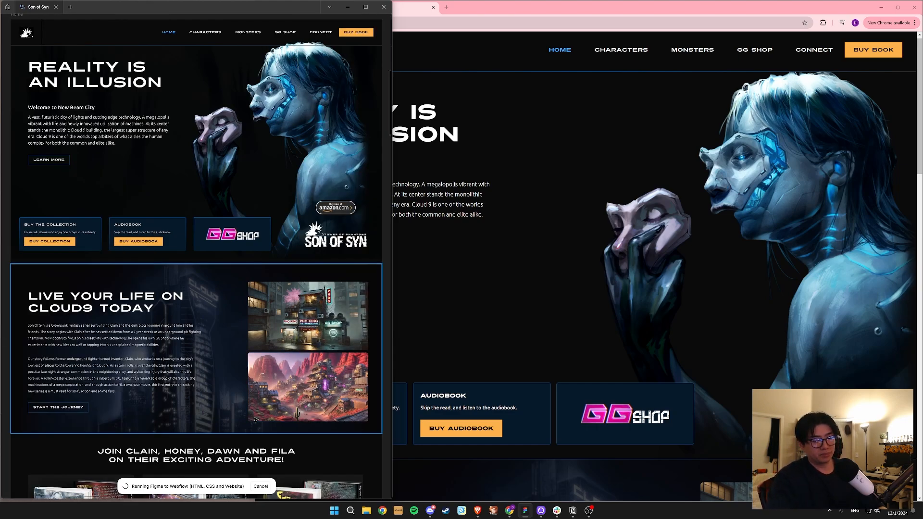
key("ctrl+k")
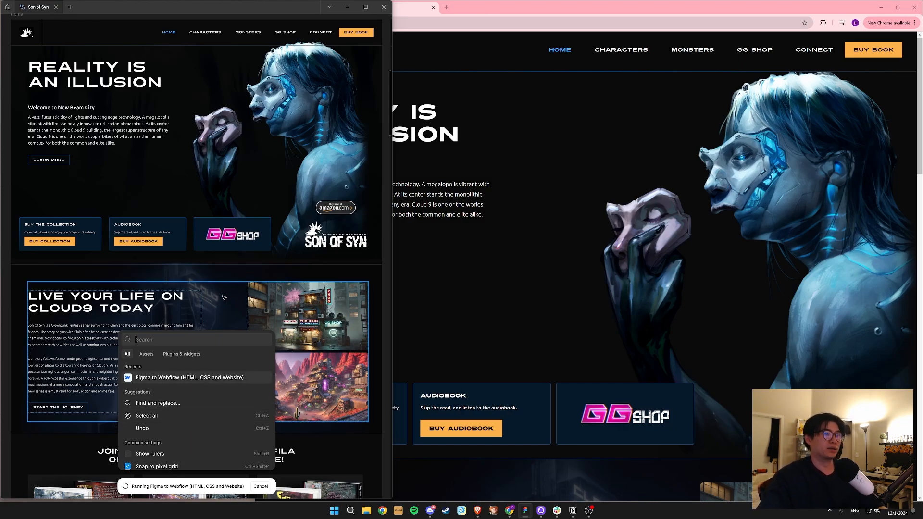
left_click(260, 486)
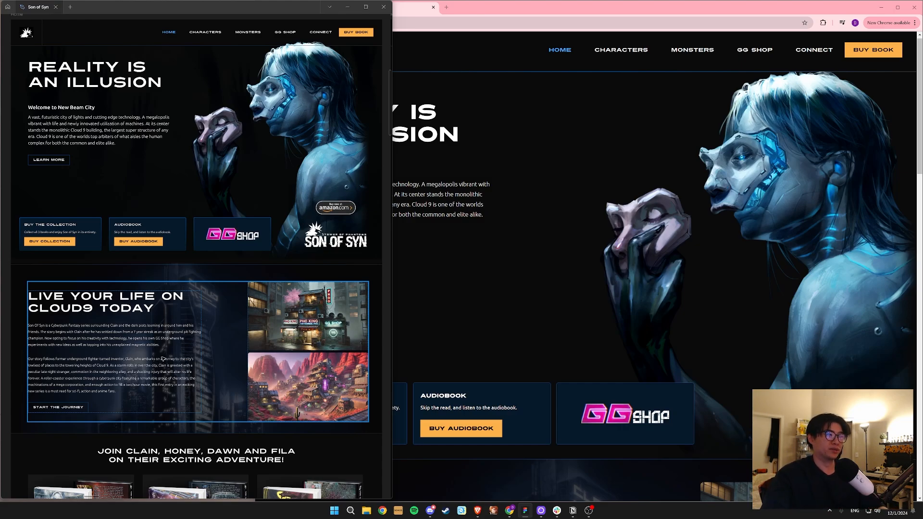
left_click(188, 359)
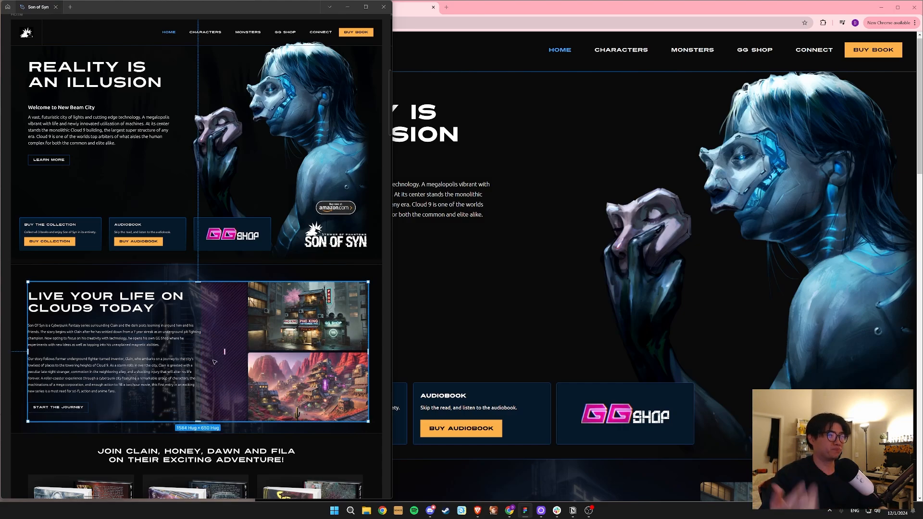
left_click(179, 455)
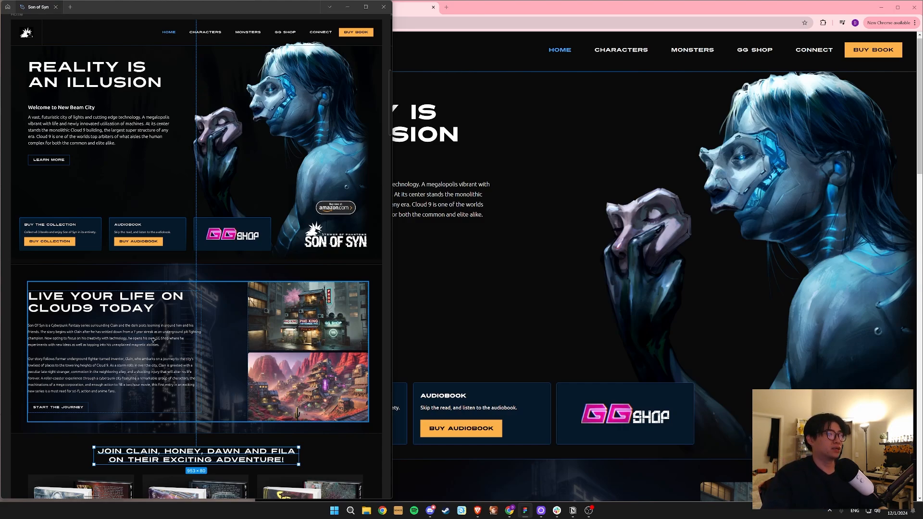
left_click(201, 274)
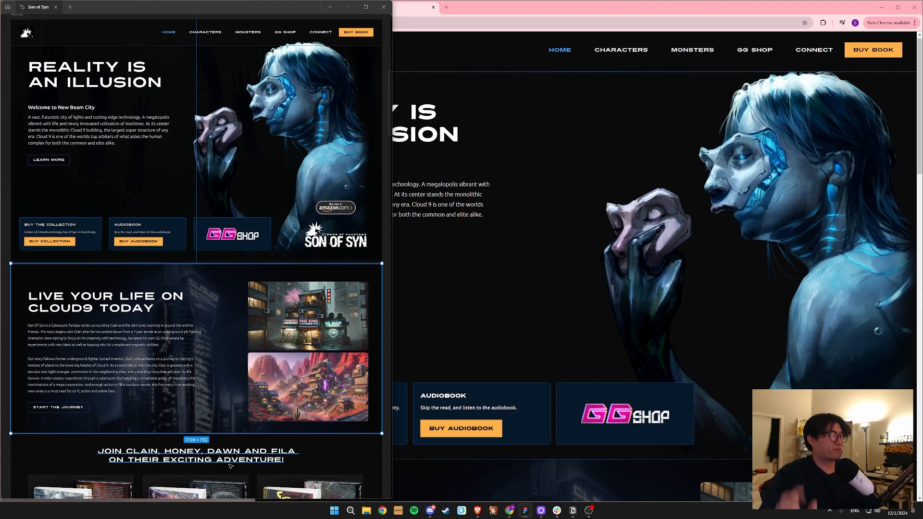
Switch to the Webflow designer and open the site's Home page with the page list showing.
left_click(559, 264)
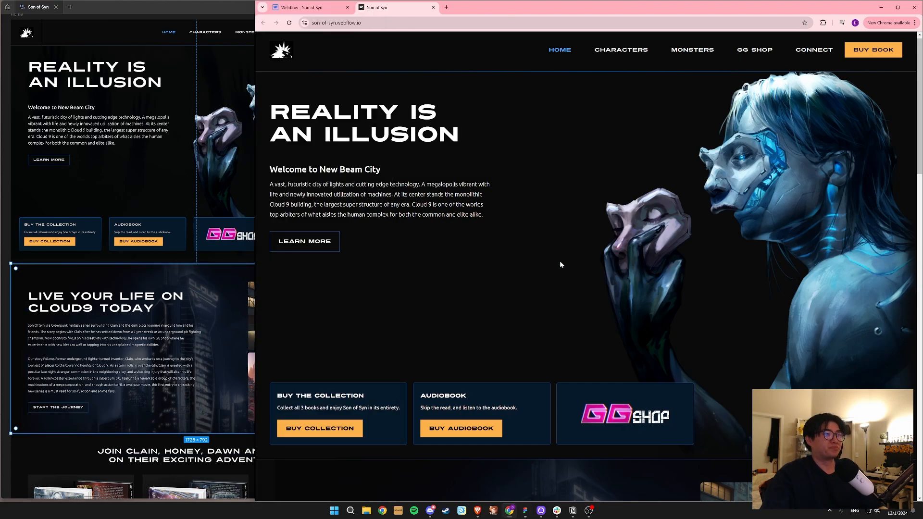
left_click(305, 8)
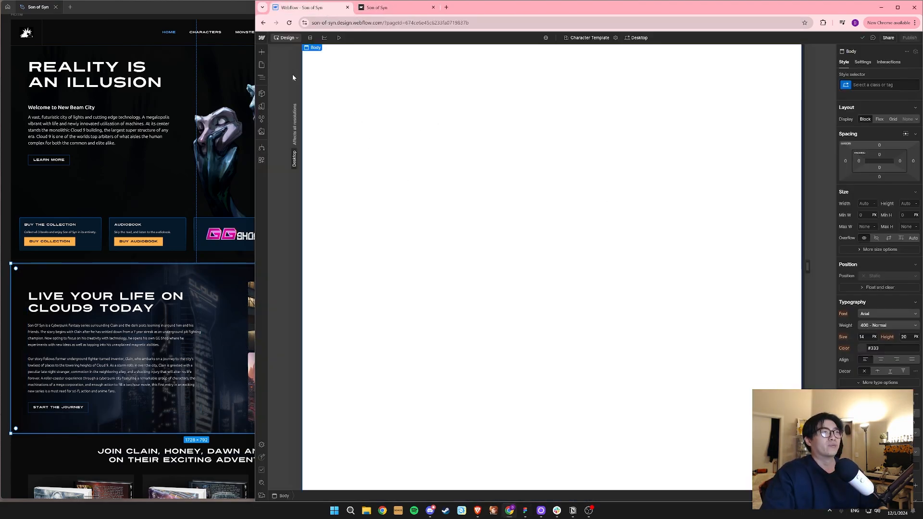
left_click(262, 64)
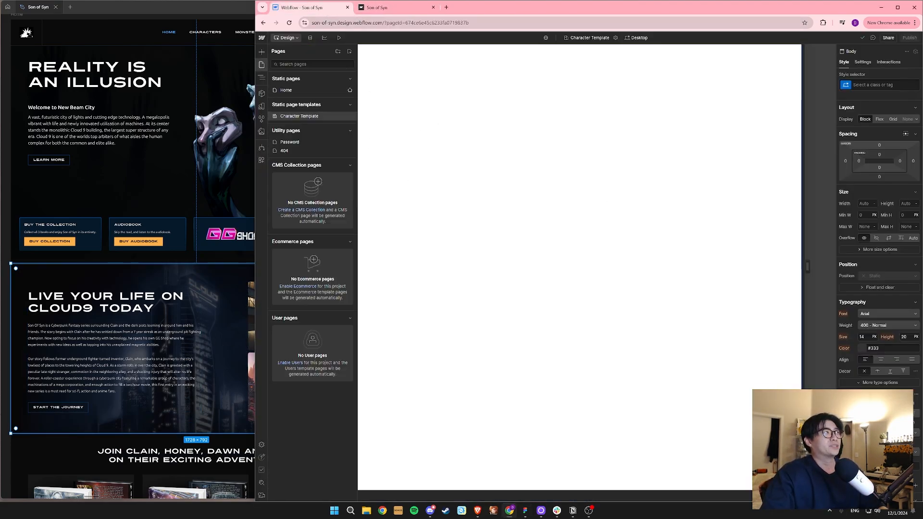
left_click(300, 89)
left_click(262, 64)
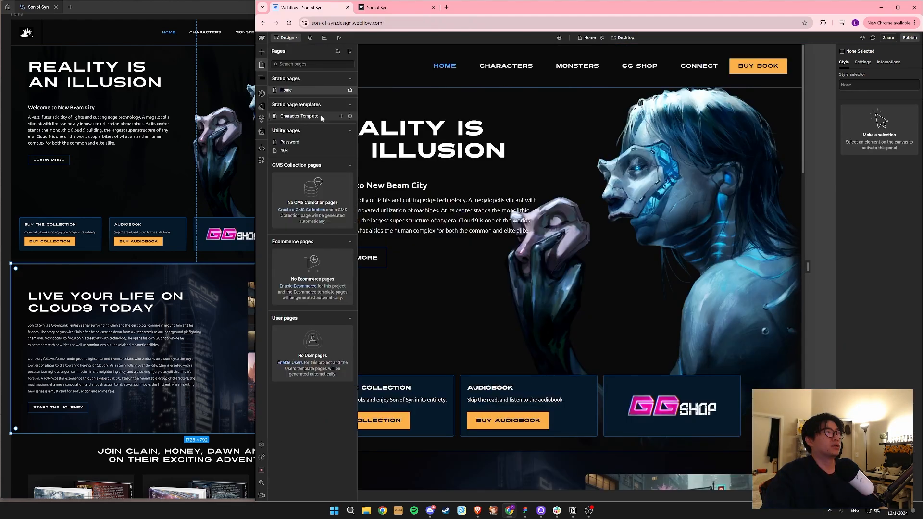
Delete the existing Character static page template from the Webflow project.
left_click(350, 116)
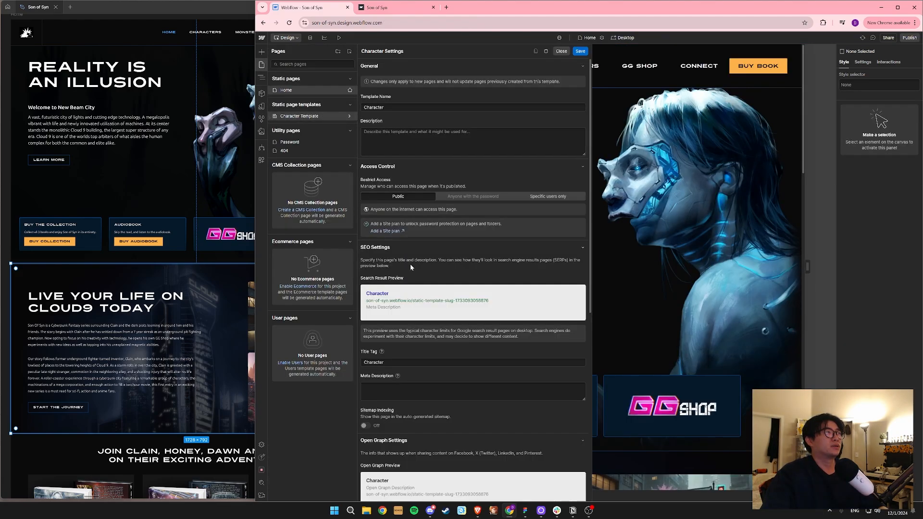
left_click(546, 51)
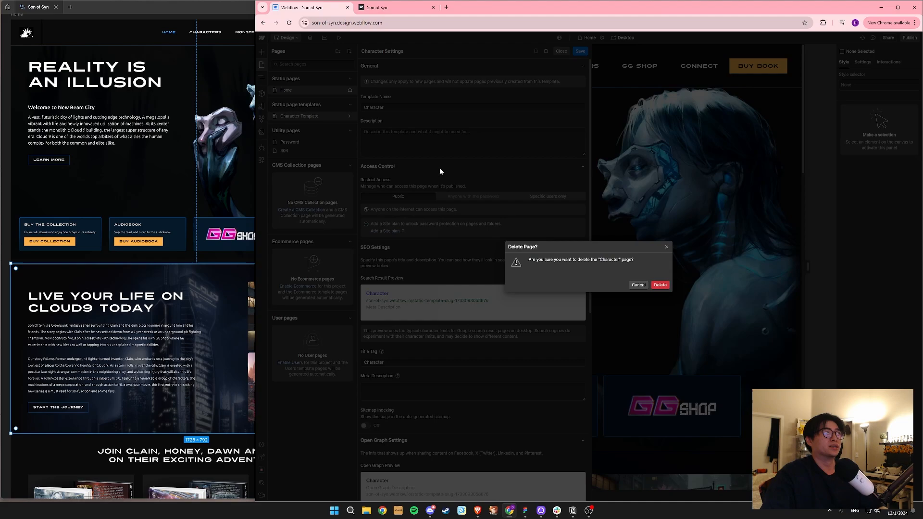
left_click(657, 284)
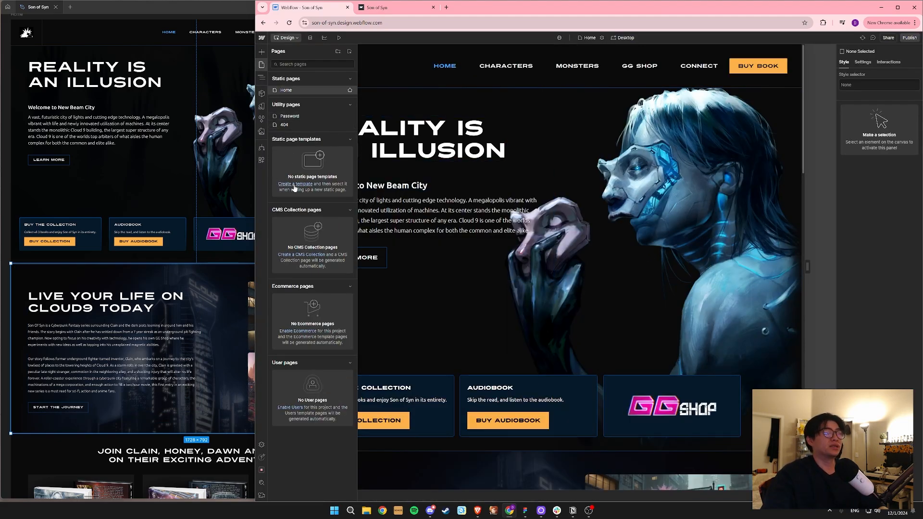
Switch to the Figma design and examine the shop page and the CLAIN character page layouts.
left_click(66, 207)
left_click_drag(279, 219, 82, 216)
left_click_drag(331, 269, 70, 237)
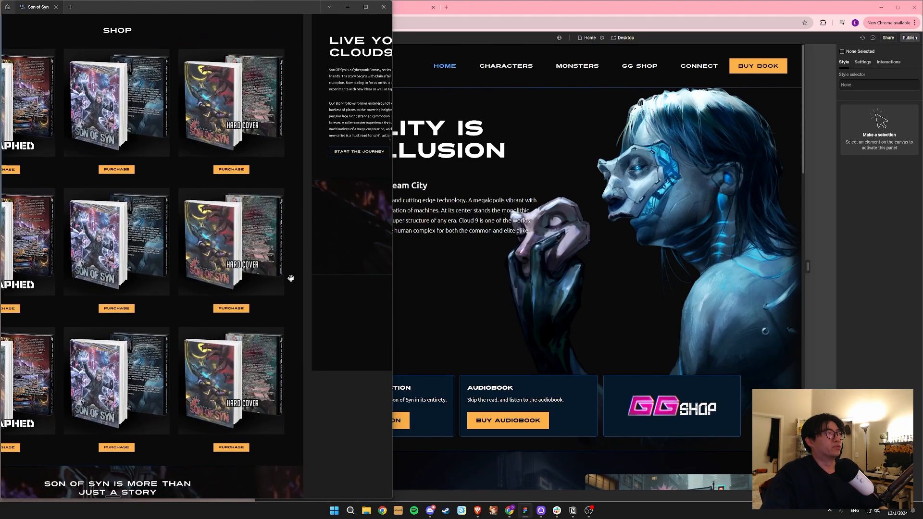
left_click_drag(290, 276, 66, 267)
left_click_drag(241, 265, 153, 335)
left_click_drag(262, 295, 218, 303)
left_click_drag(355, 313, 45, 295)
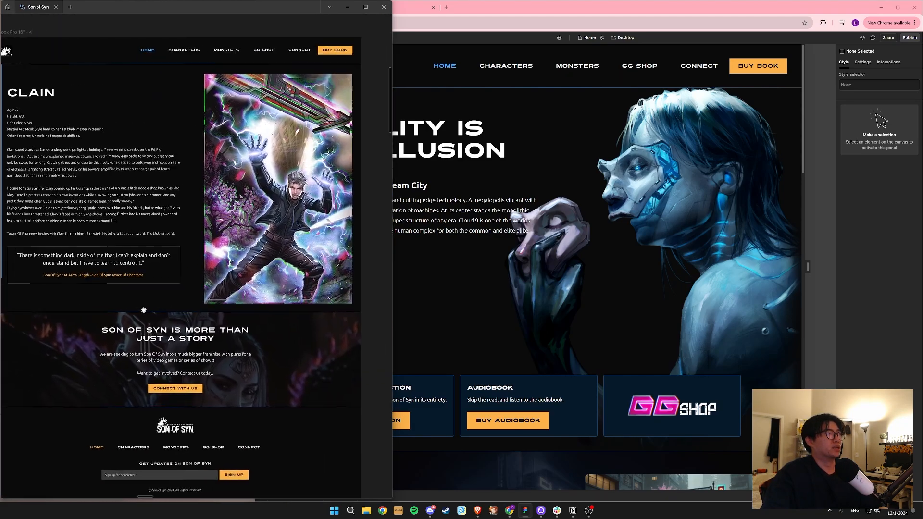
left_click_drag(58, 160, 90, 162)
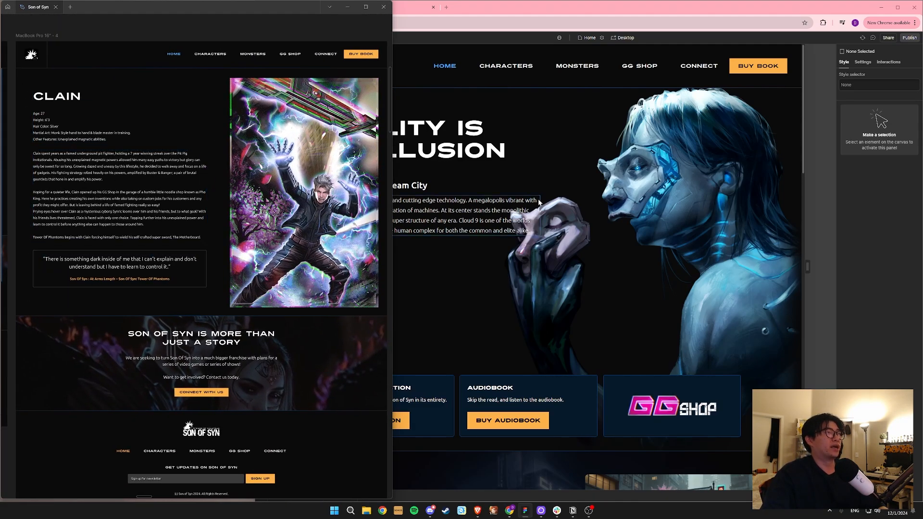
left_click(503, 8)
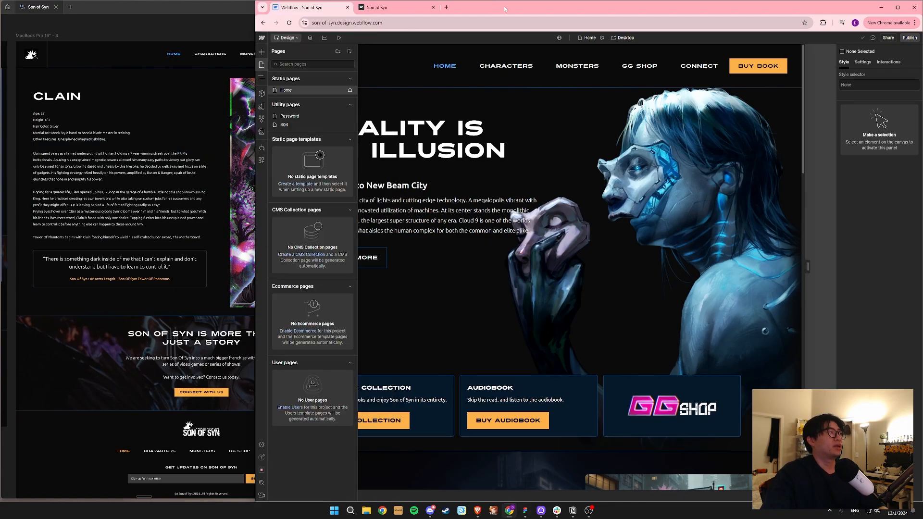
left_click(115, 30)
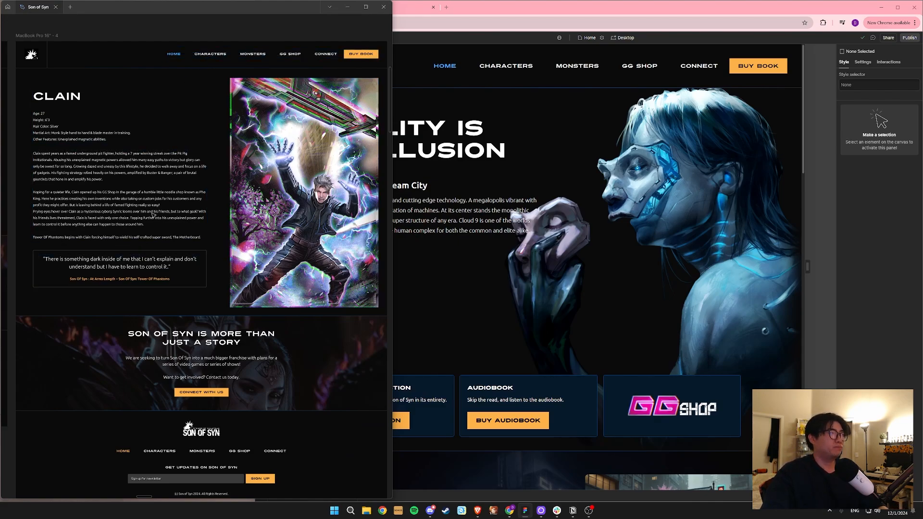
Switch to Webflow, create a static page template named Character, and select its body.
left_click(484, 9)
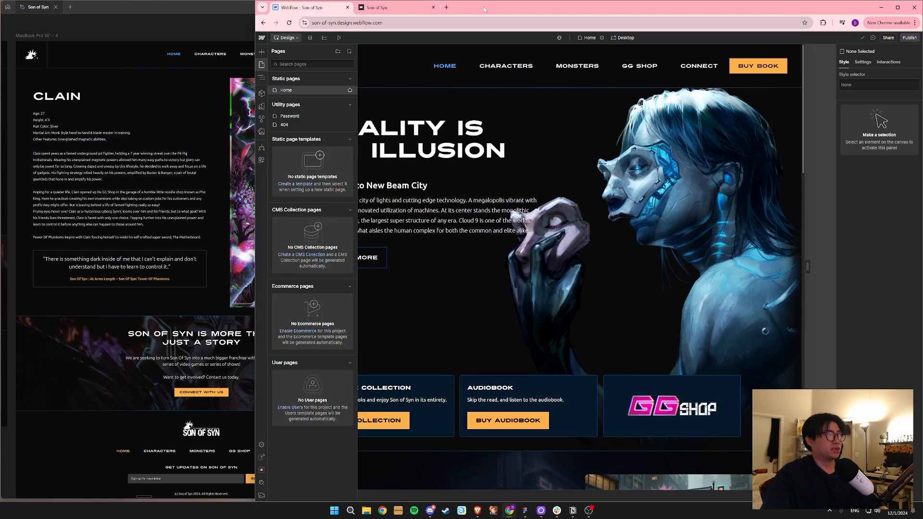
left_click(293, 185)
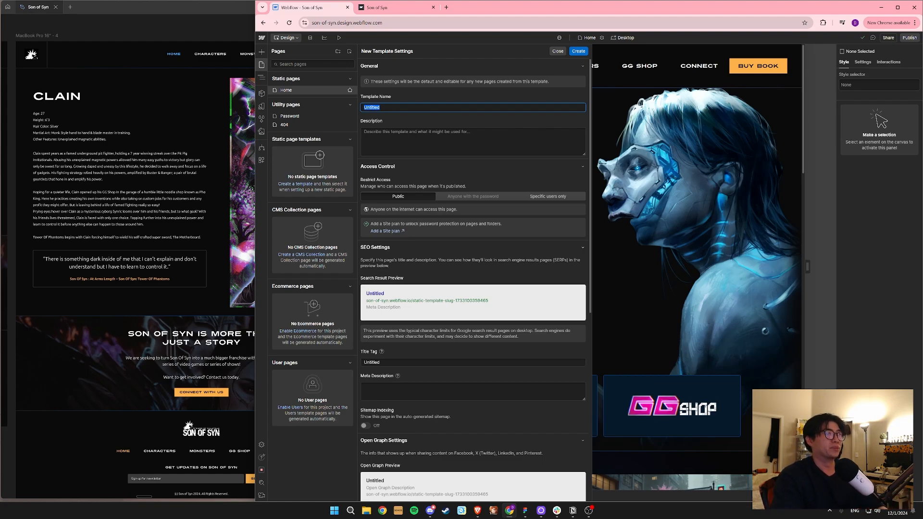
type("Character")
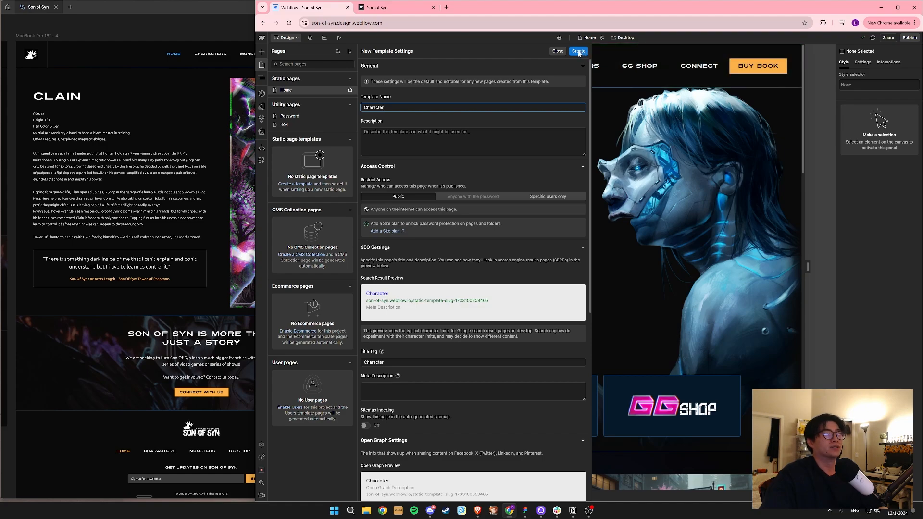
left_click(578, 52)
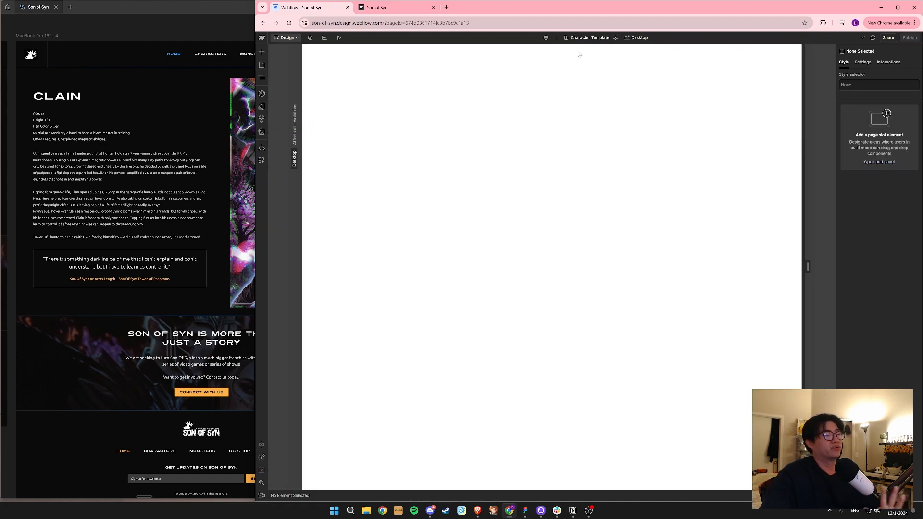
left_click(262, 66)
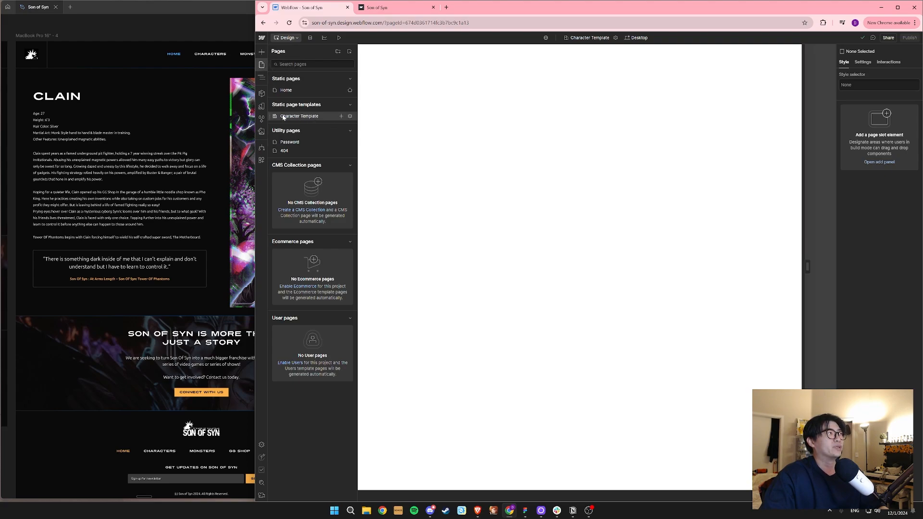
left_click(451, 124)
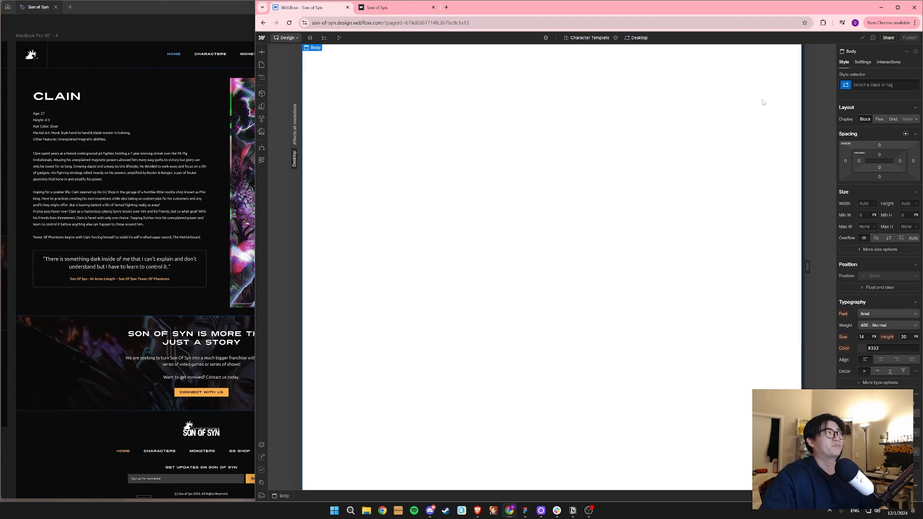
Apply the existing Body - Dark class to the Character template's body.
left_click(883, 85)
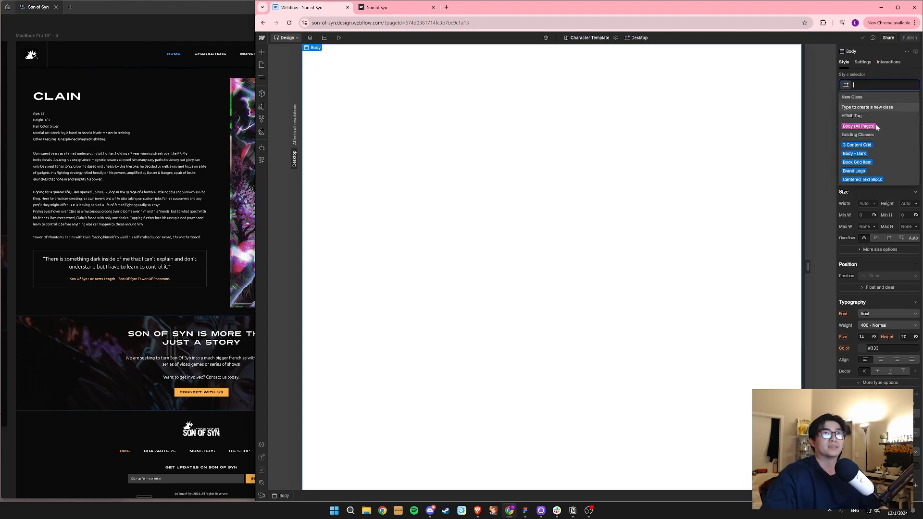
left_click(869, 155)
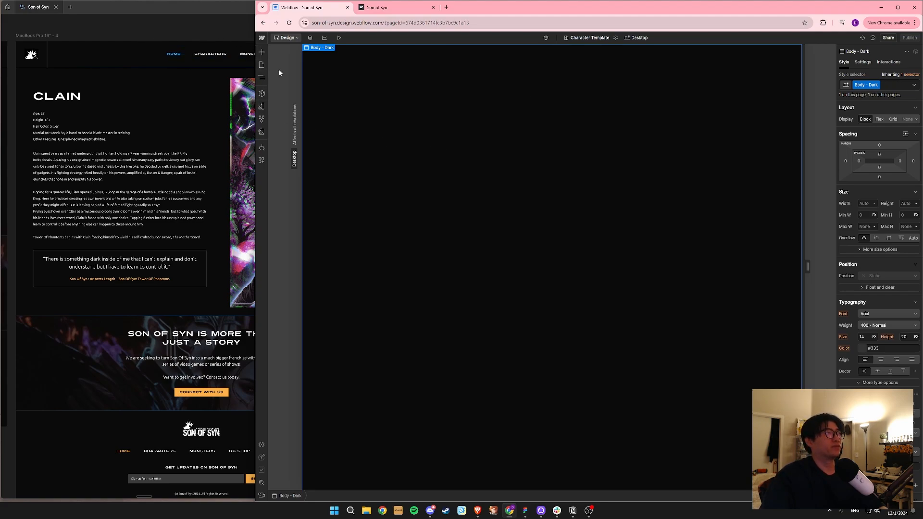
Add the Navigation component to the Character template, followed by the Footer component beneath it.
left_click(262, 65)
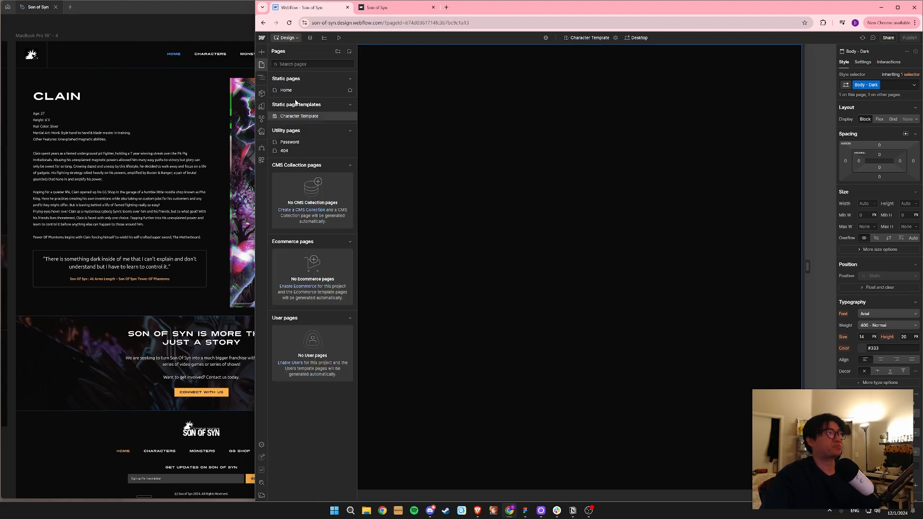
left_click(262, 94)
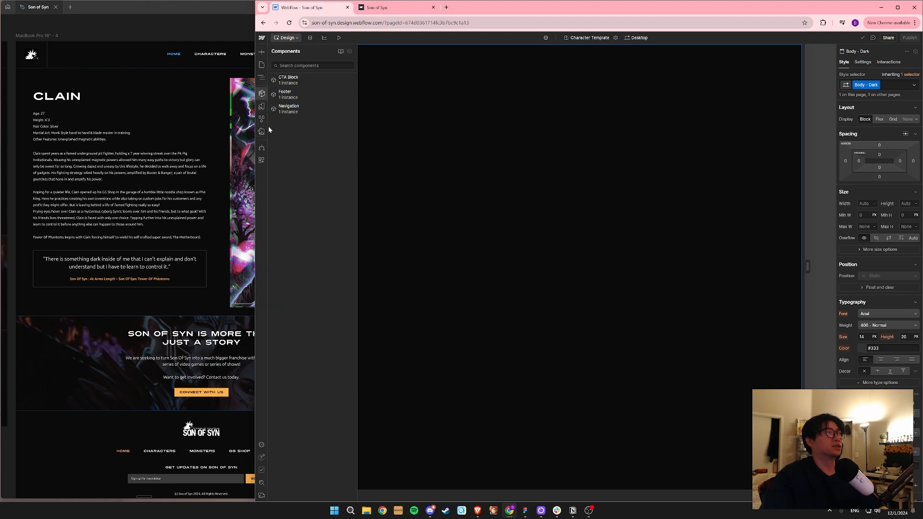
mouse_move(299, 108)
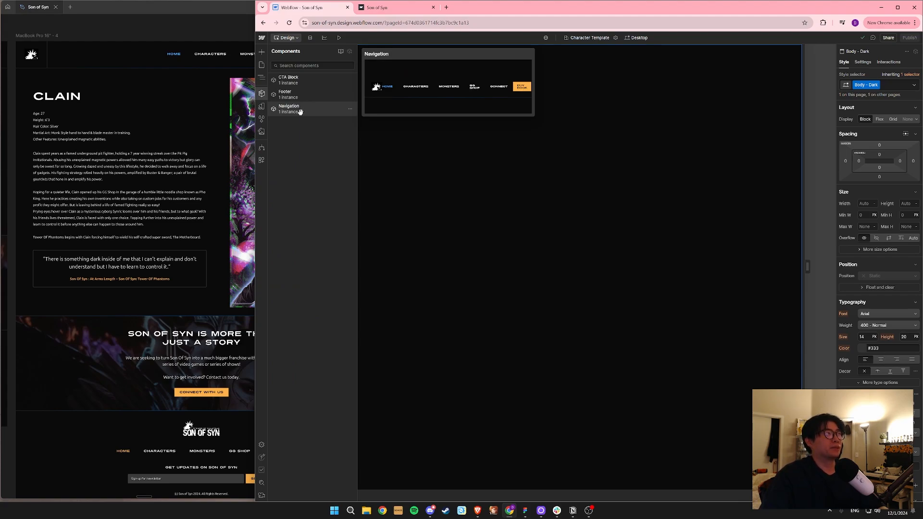
left_click(300, 110)
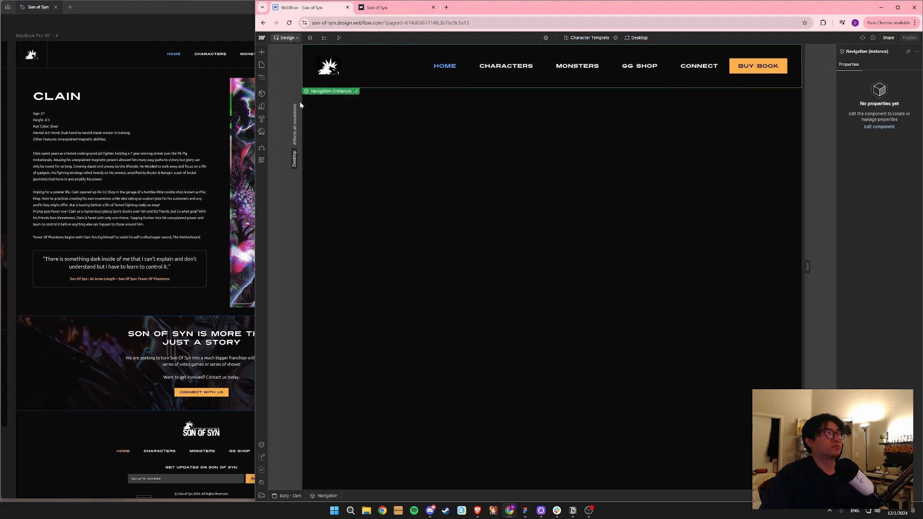
left_click(261, 94)
mouse_move(290, 98)
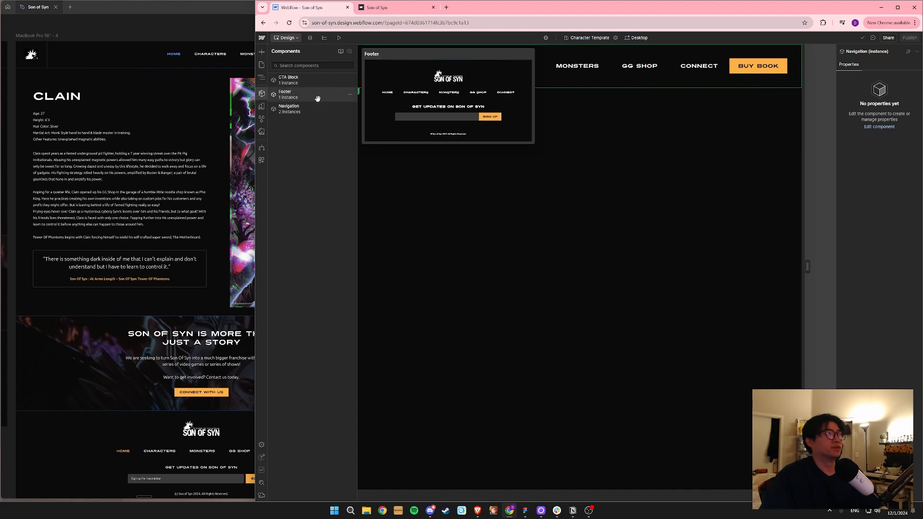
left_click(317, 98)
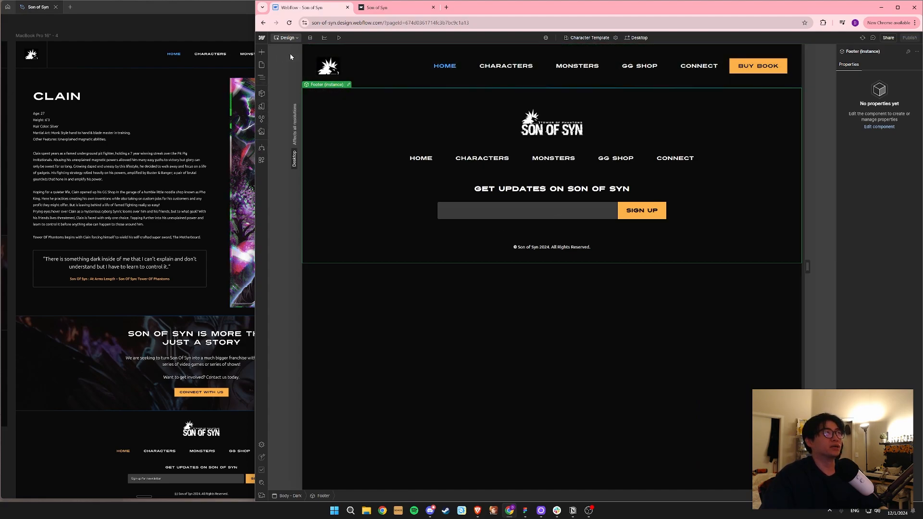
Add the CTA Block component to the page and place it between the Navigation and the Footer.
left_click(261, 93)
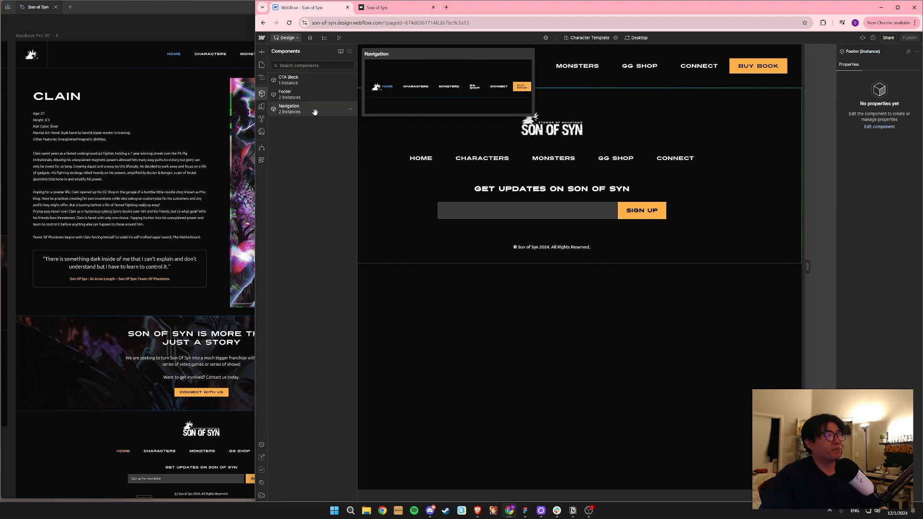
left_click_drag(288, 80, 403, 342)
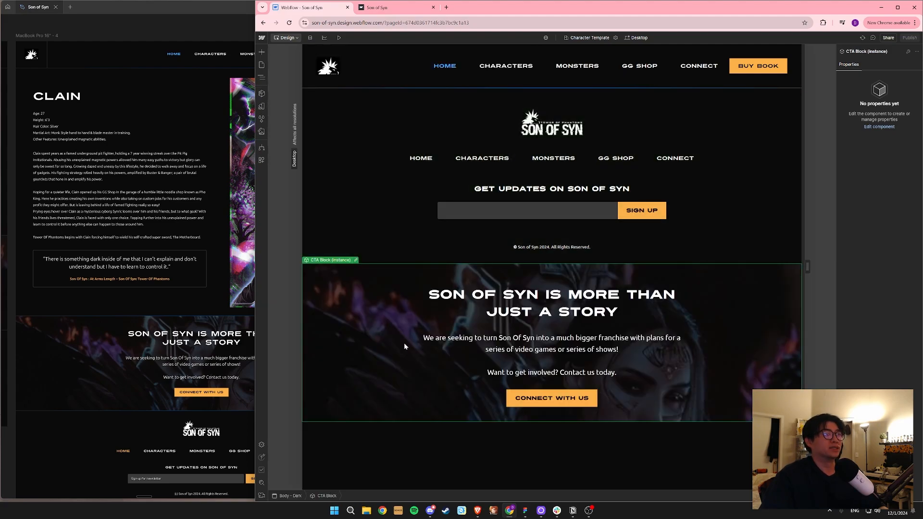
left_click_drag(403, 374, 556, 184)
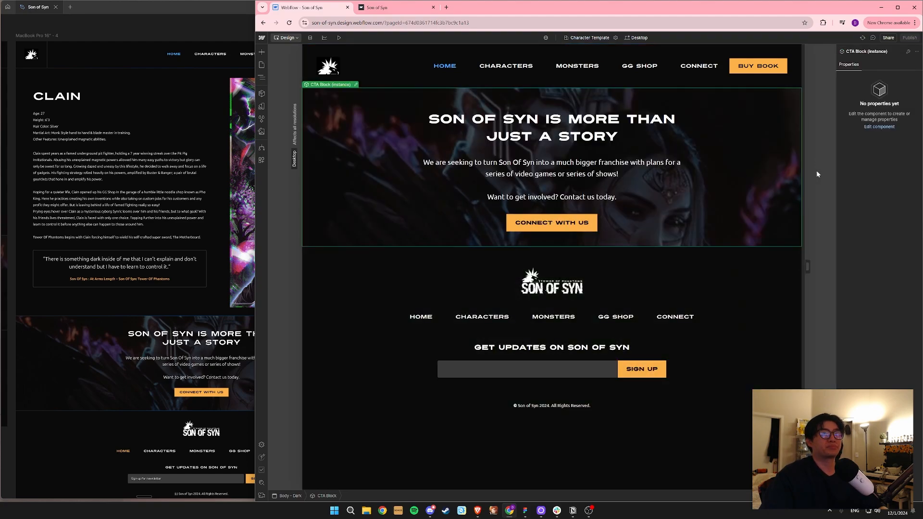
Switch to the Figma design and compare the CLAIN page's navigation, character content, call-to-action and footer sections with the Webflow template.
left_click(180, 410)
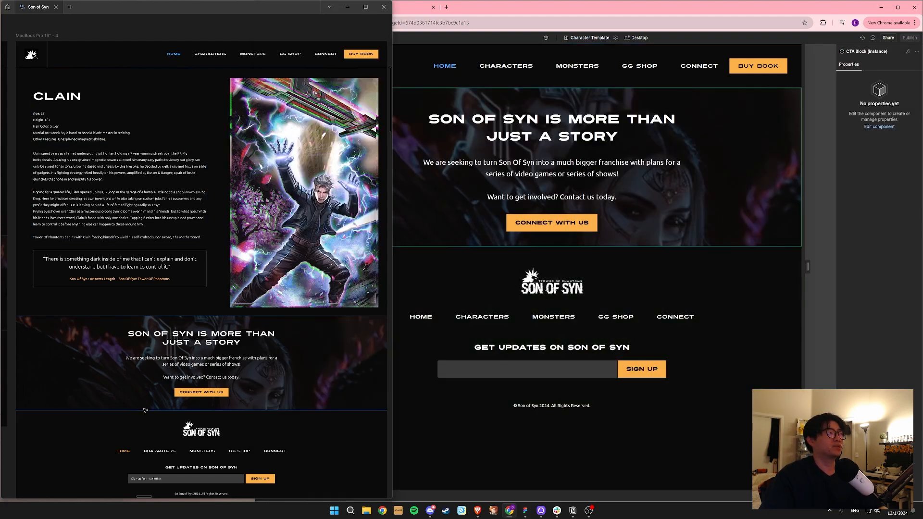
left_click(610, 258)
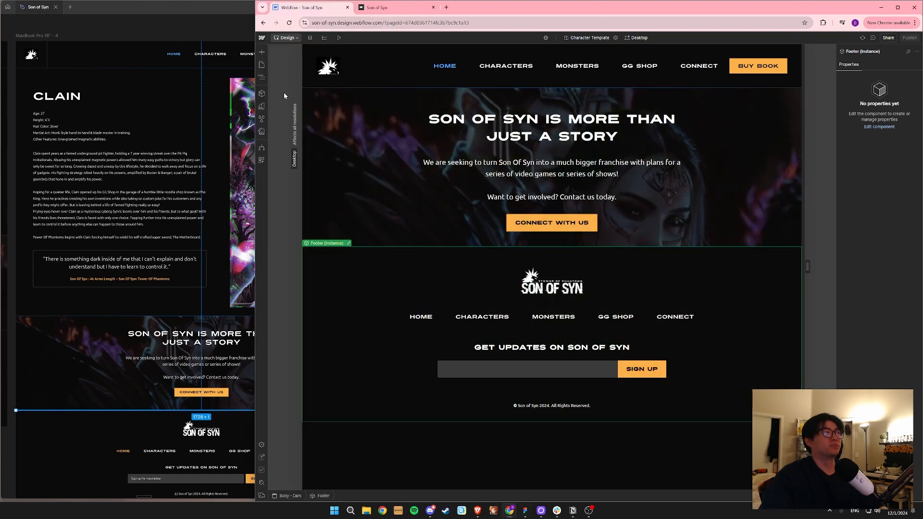
left_click(153, 184)
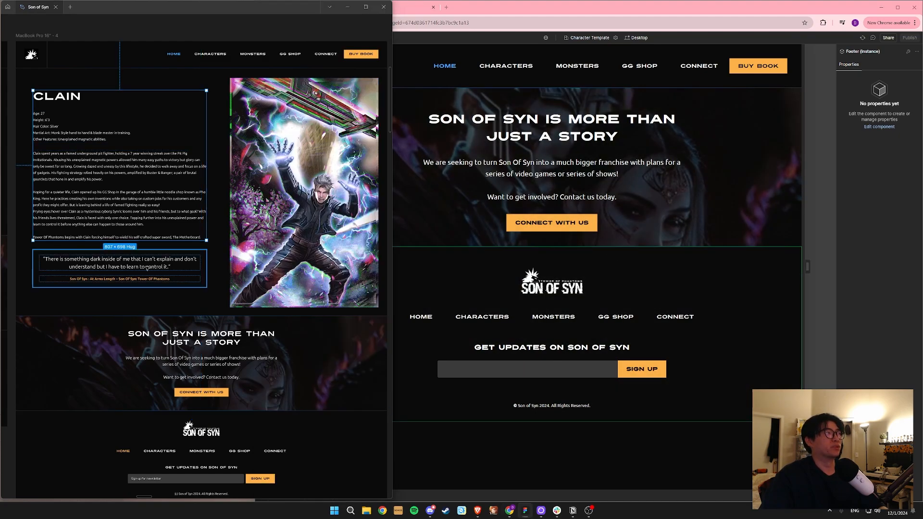
left_click(100, 33)
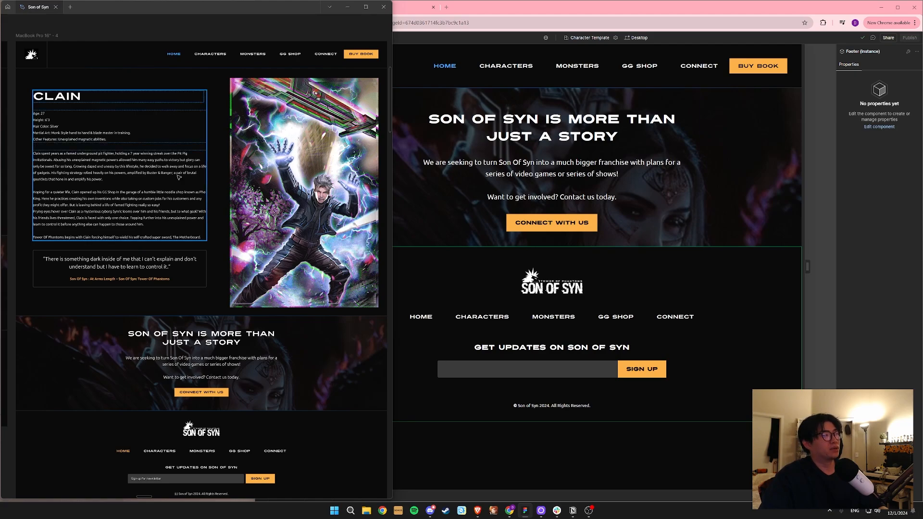
scroll(179, 177, "down", 5)
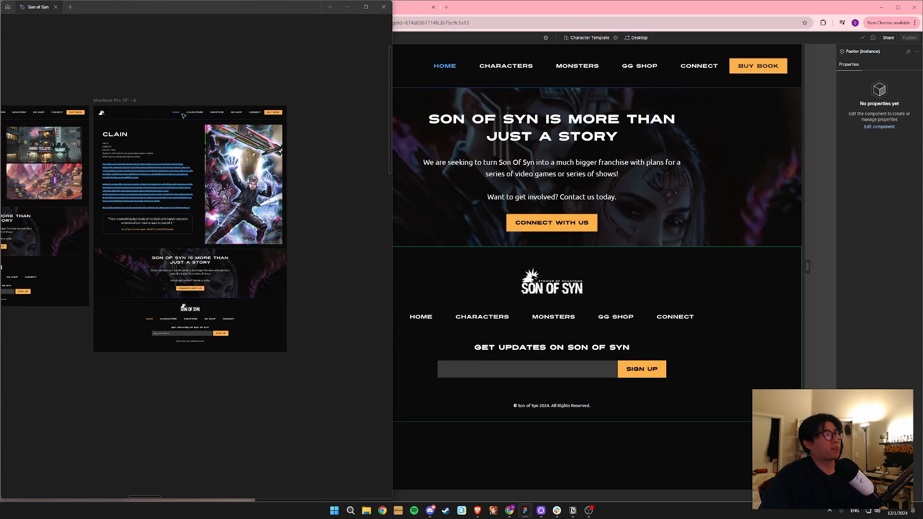
mouse_move(124, 102)
left_mouse_down()
mouse_move(159, 102)
mouse_move(123, 103)
left_mouse_up()
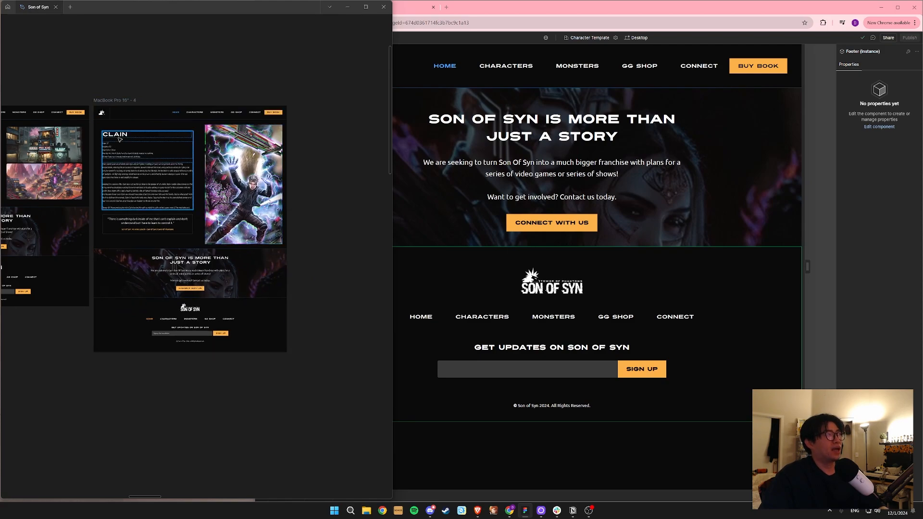
left_click_drag(305, 238, 116, 139)
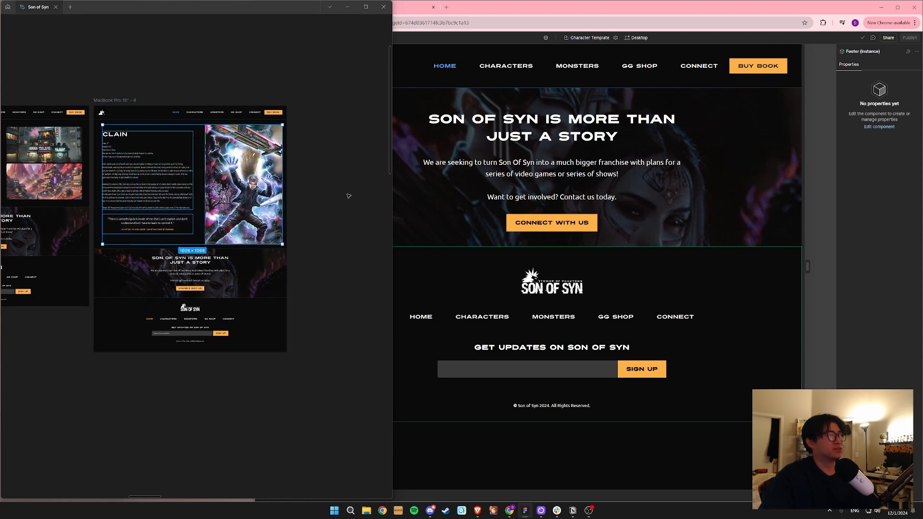
left_click(348, 196)
left_click(100, 111)
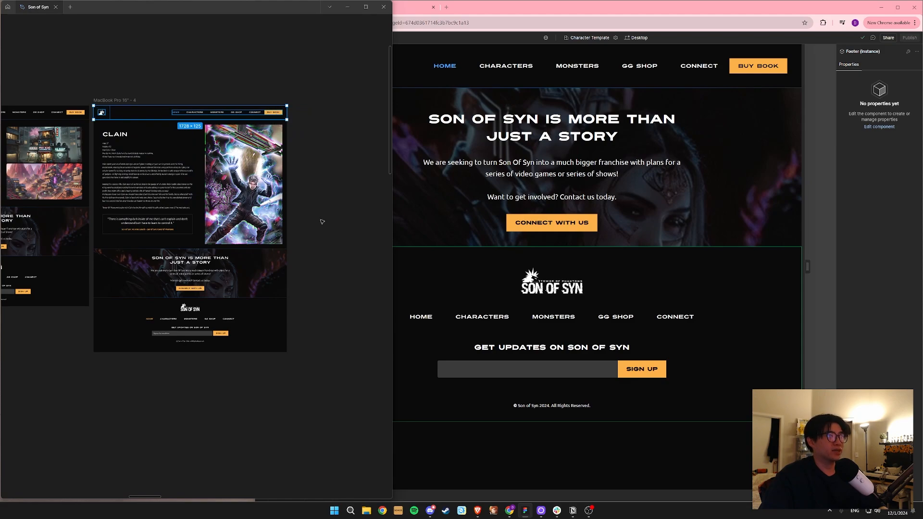
left_click_drag(307, 245, 92, 126)
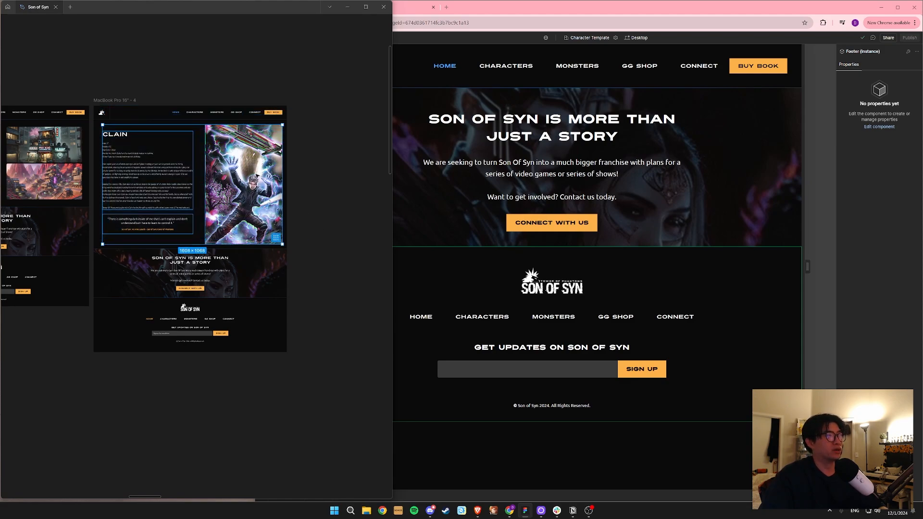
left_click_drag(314, 286, 123, 253)
left_click(351, 265)
left_click_drag(313, 358, 106, 299)
left_click(357, 252)
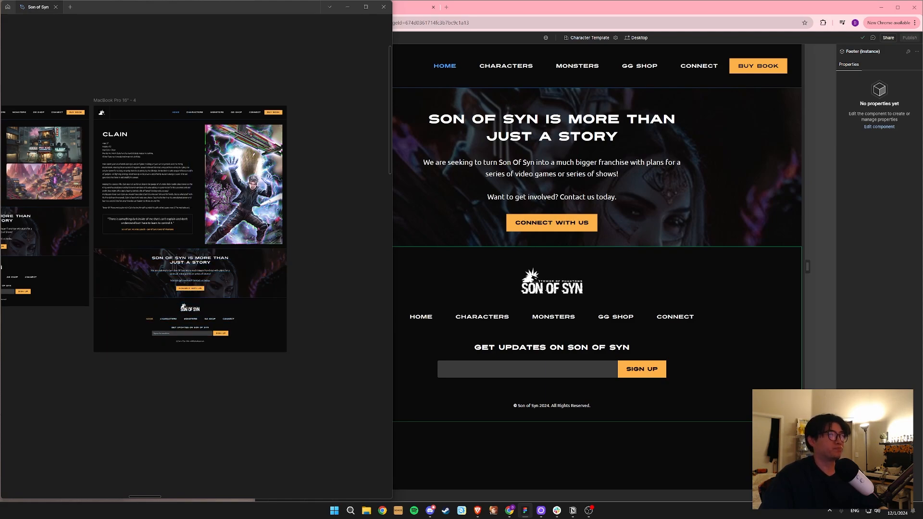
Examine the CLAIN page's character content block in Figma, including its heading, biography, quote box and artwork.
left_click(120, 168)
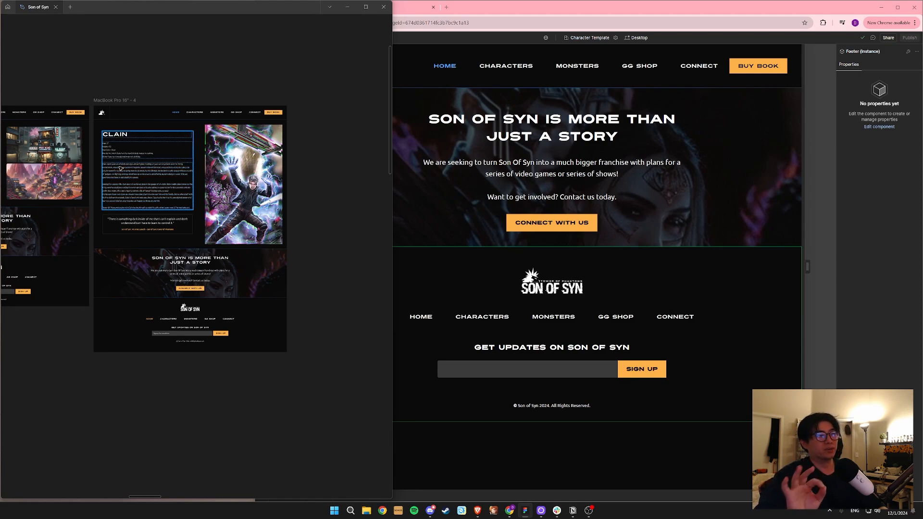
left_click(379, 193)
left_click_drag(223, 198, 256, 202)
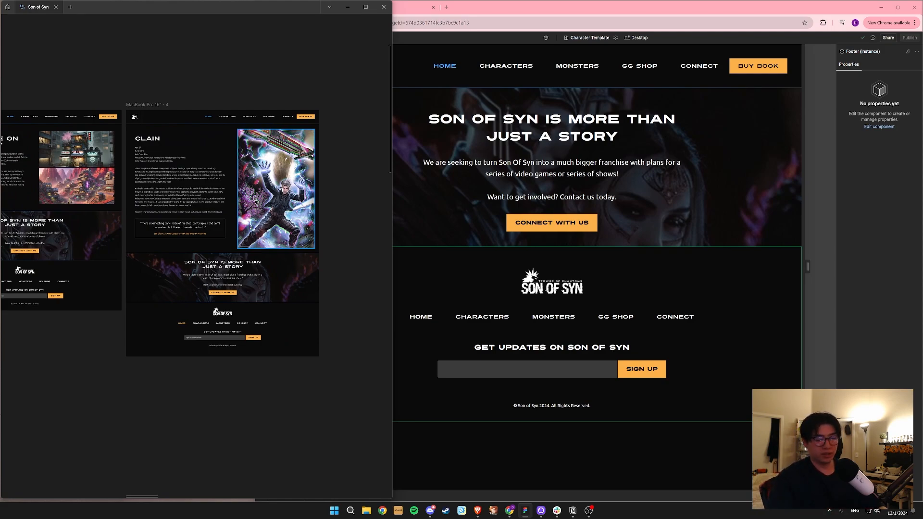
scroll(338, 186, "up", 2)
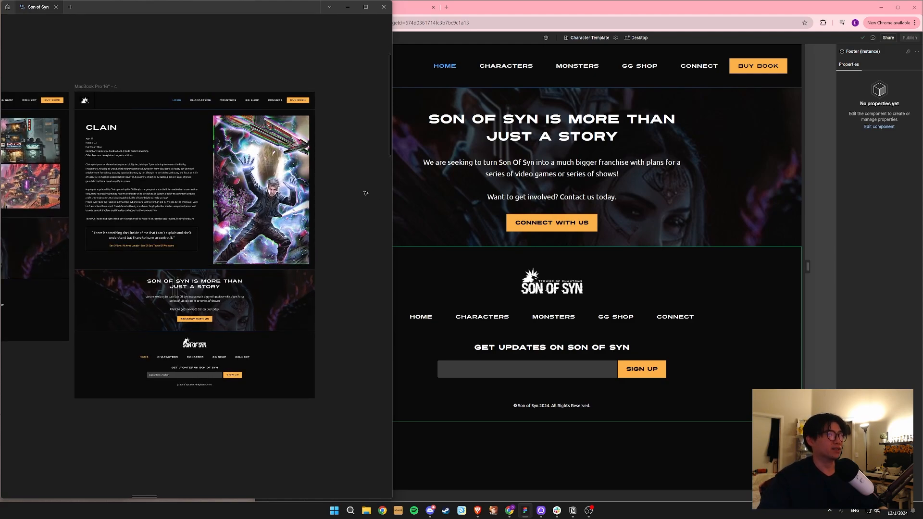
left_click_drag(218, 194, 255, 199)
scroll(309, 182, "up", 2)
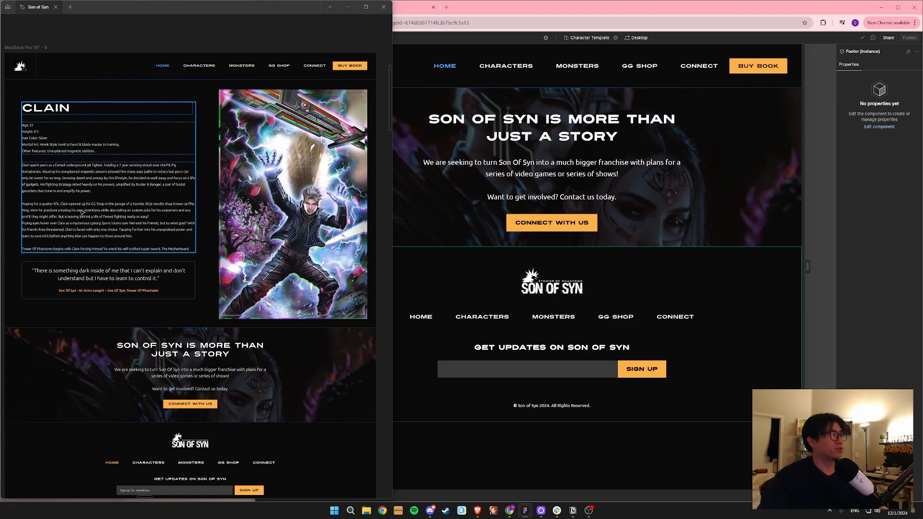
mouse_move(141, 212)
left_mouse_down()
mouse_move(159, 222)
mouse_move(147, 219)
left_mouse_up()
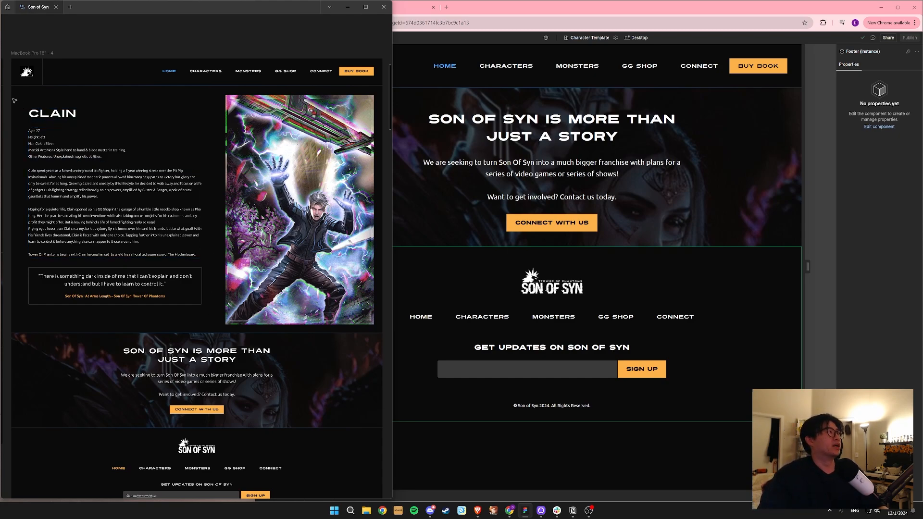
left_click(105, 252)
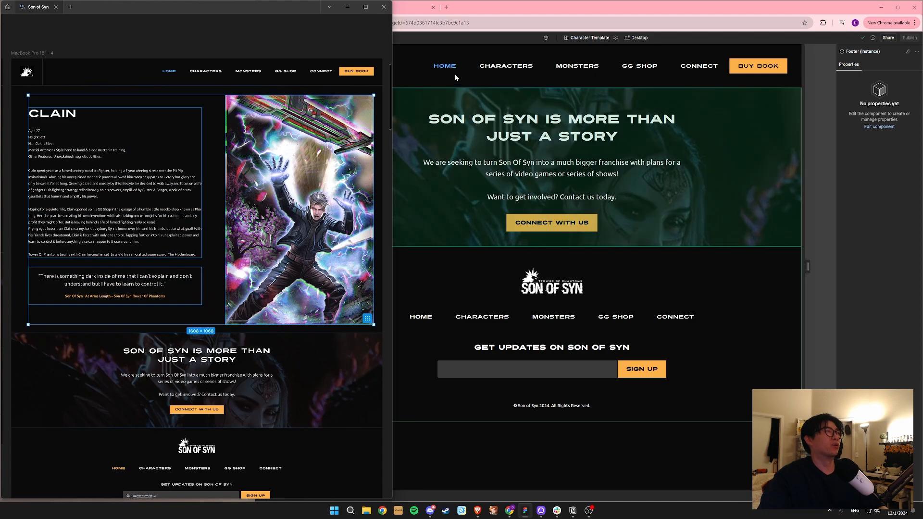
Switch back to Webflow and pin the Navigator open to show the Character template's element structure.
left_click(462, 49)
left_click(261, 64)
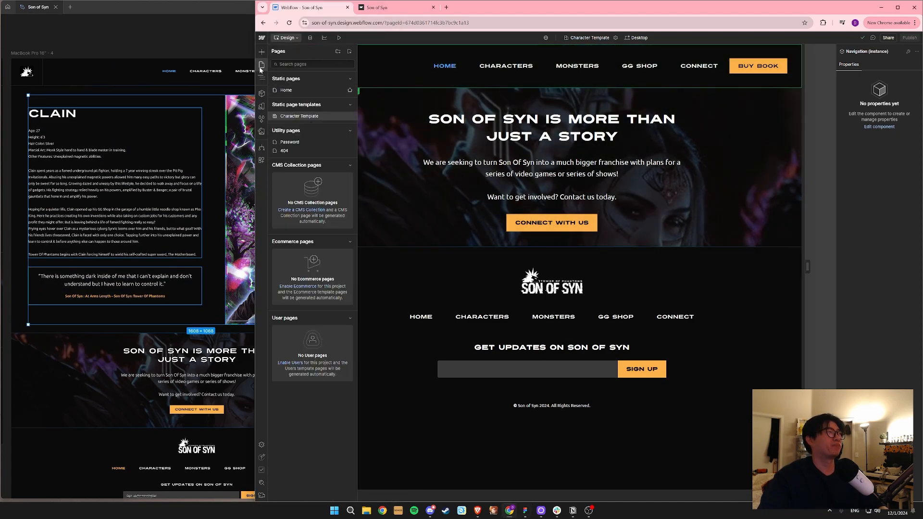
left_click(261, 64)
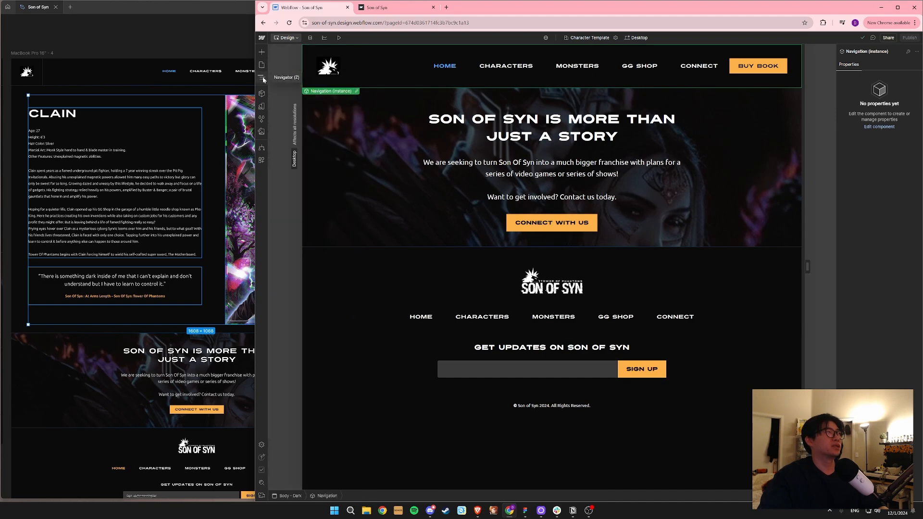
left_click(262, 78)
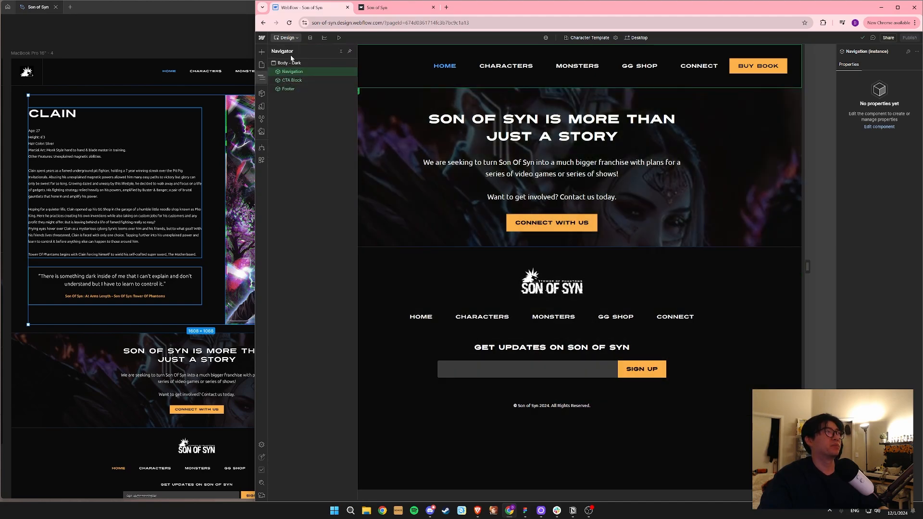
left_click(349, 52)
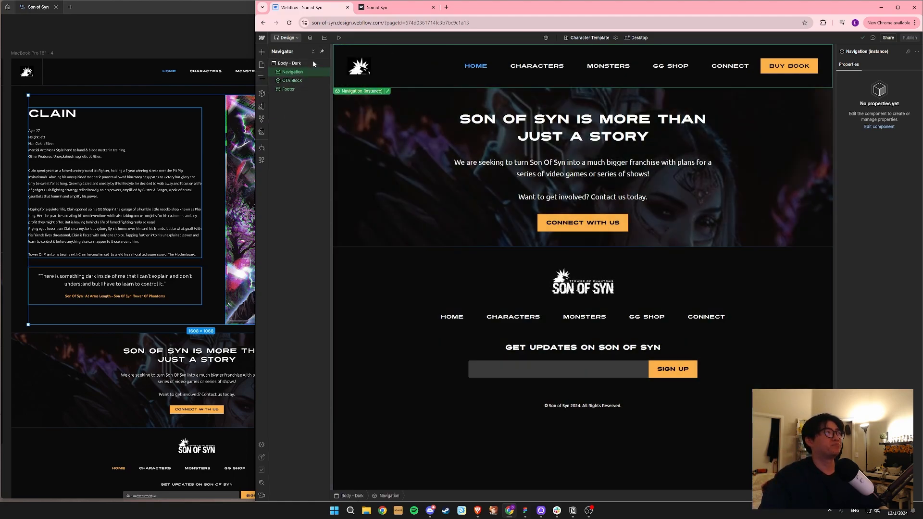
Add a Section element to the Character template between the Navigation and the CTA Block.
left_click(293, 81)
left_click(288, 89)
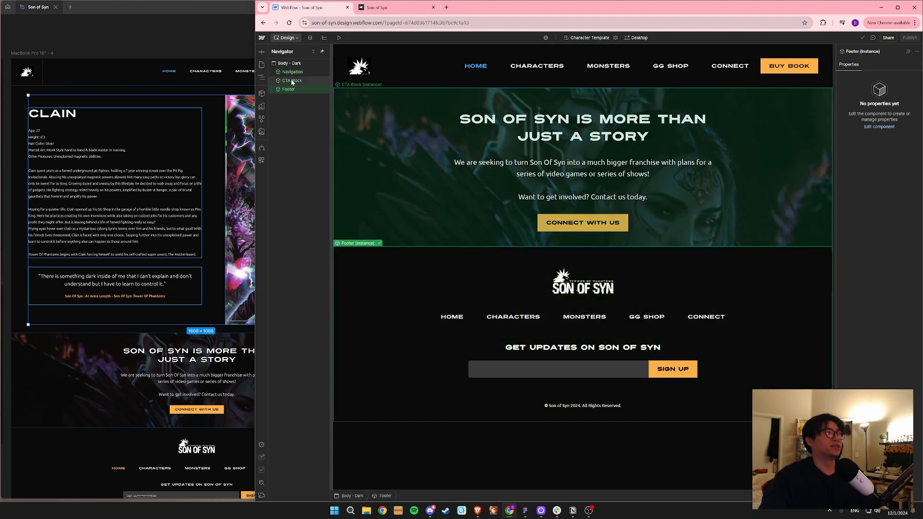
left_click(292, 72)
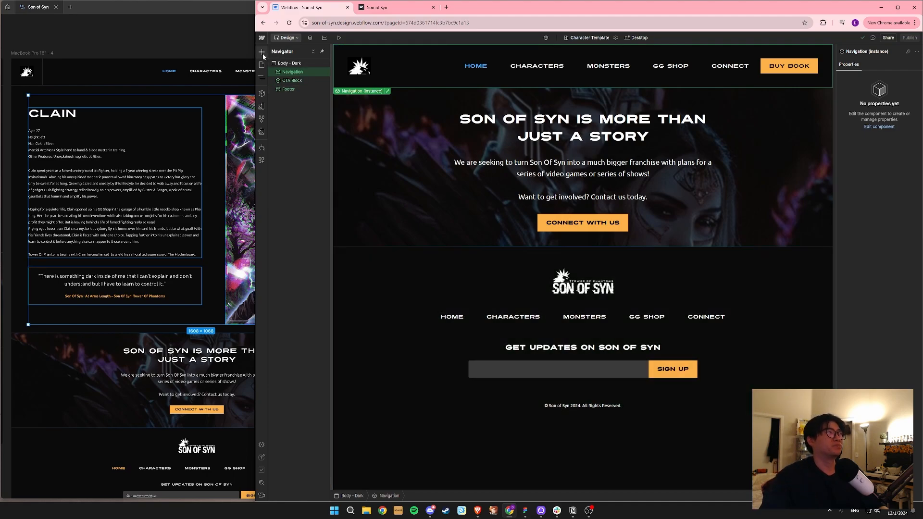
left_click(262, 54)
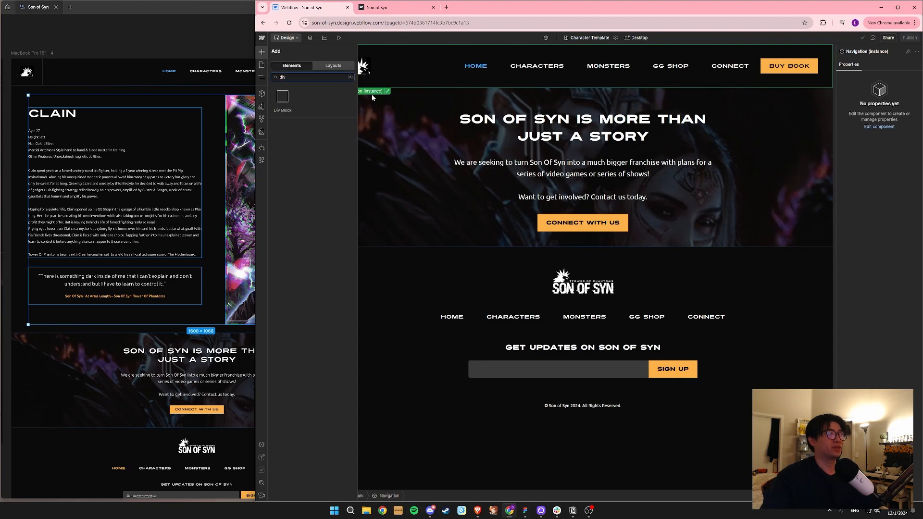
key("BackSpace")
key("BackSpace")
key("BackSpace")
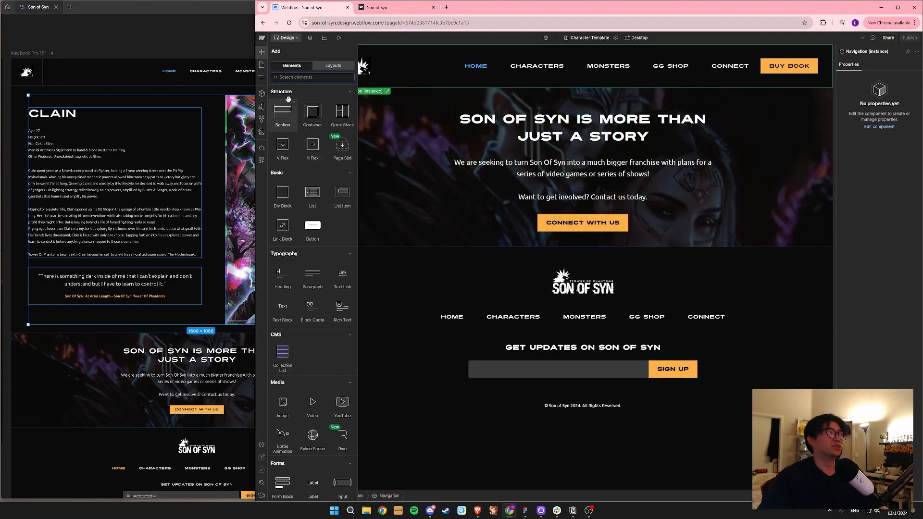
left_click(285, 119)
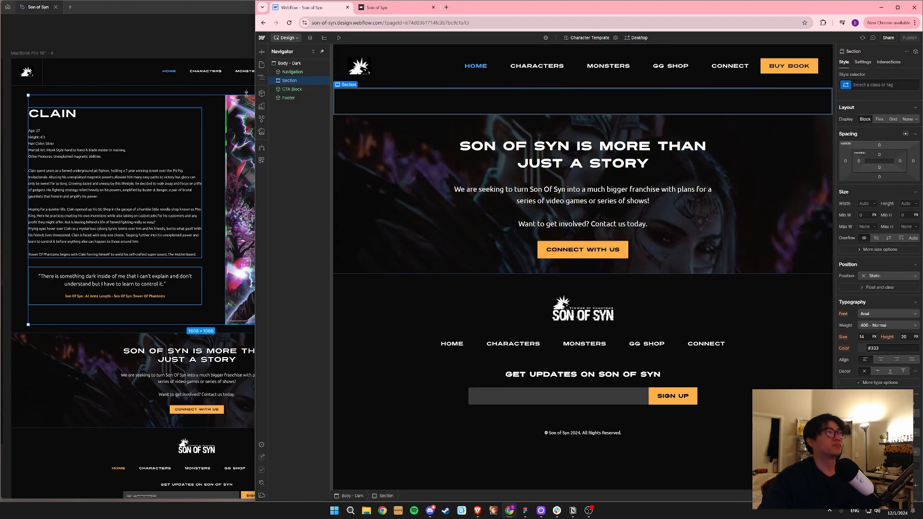
Check the CLAIN content block in Figma, and add a Container inside the new Section in Webflow.
left_click(261, 53)
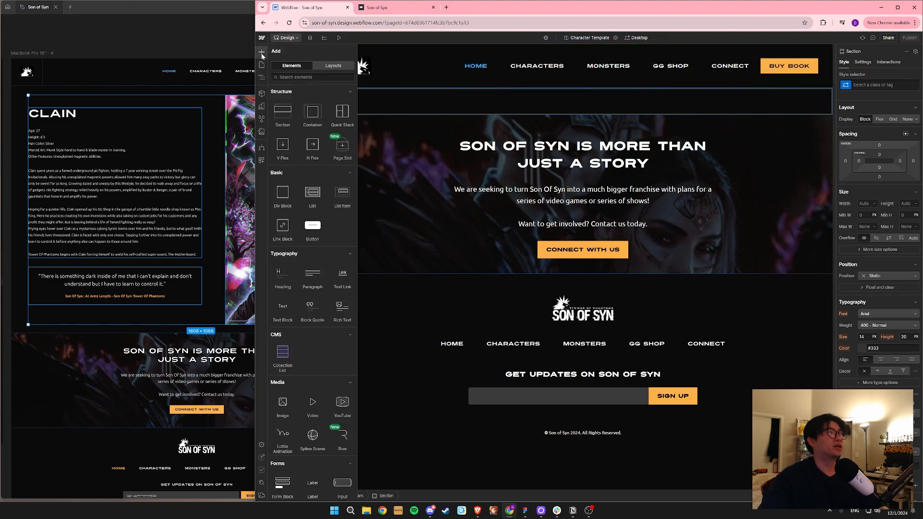
double_click(157, 159)
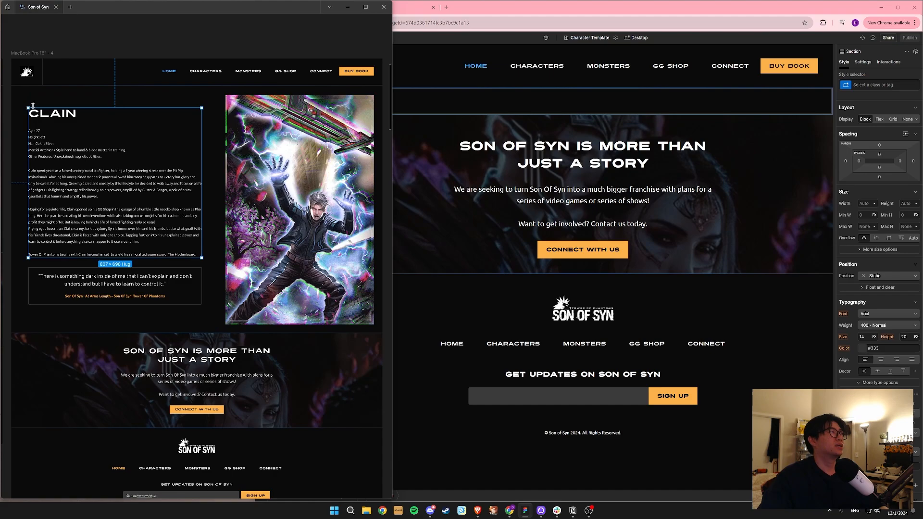
left_click(16, 99)
left_click_drag(13, 98, 330, 283)
left_click(432, 63)
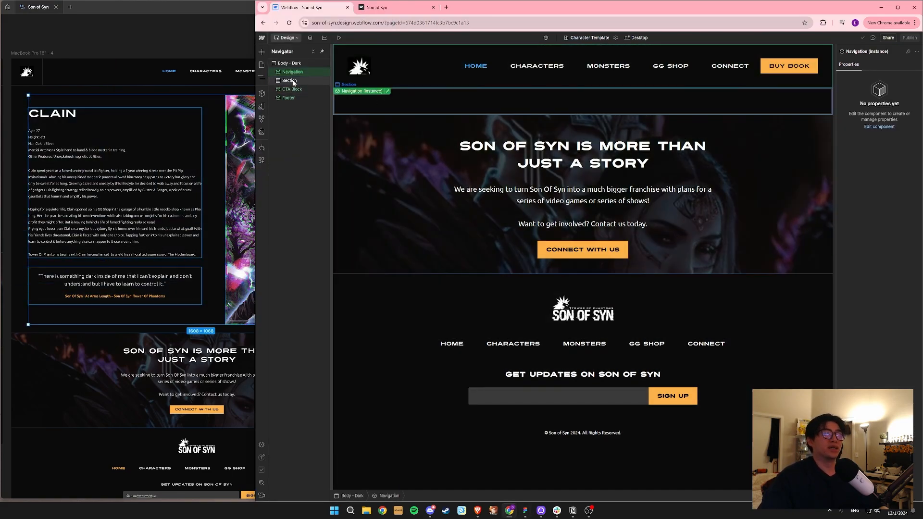
left_click(261, 51)
left_click(310, 122)
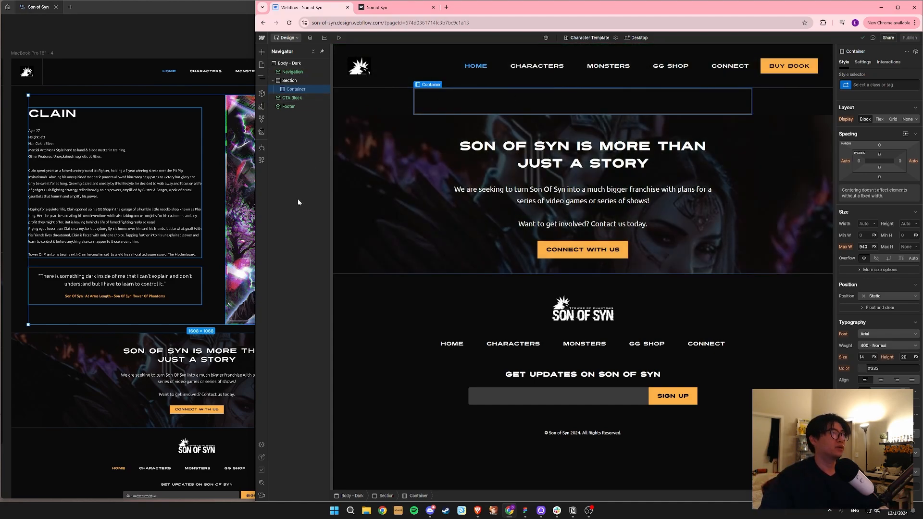
Switch to Figma to examine how the CLAIN block arranges its text column and artwork, and return to Webflow.
left_click(289, 81)
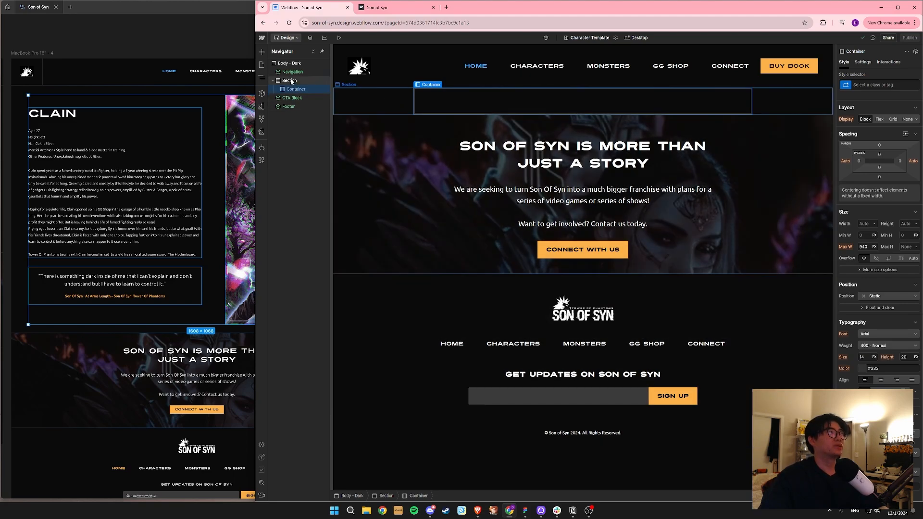
left_click(294, 90)
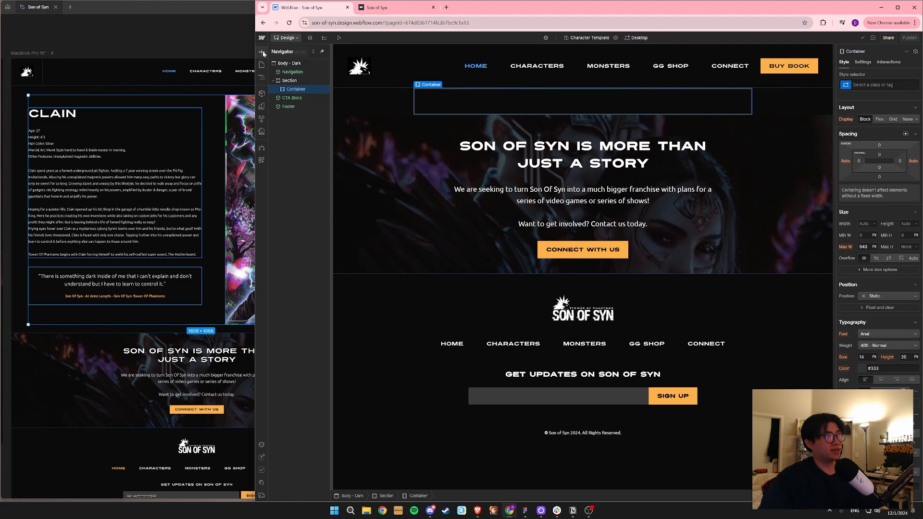
double_click(163, 153)
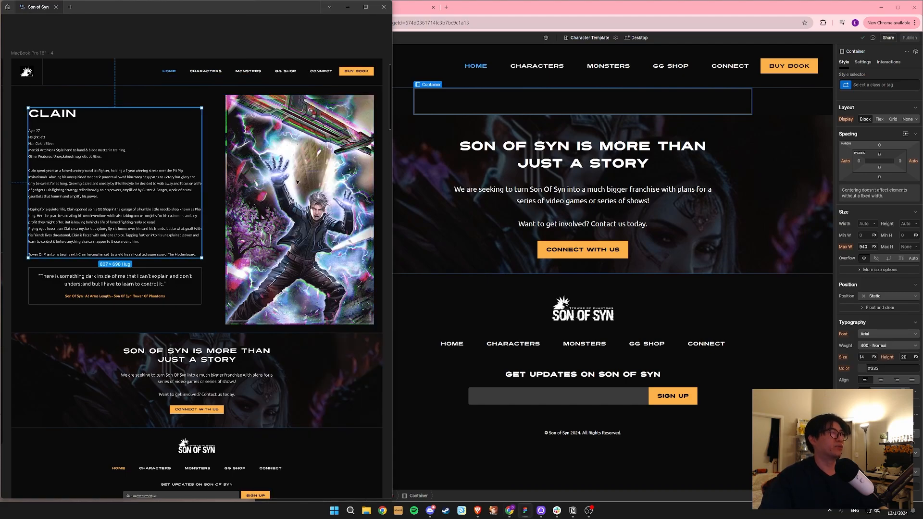
scroll(216, 240, "right", 4)
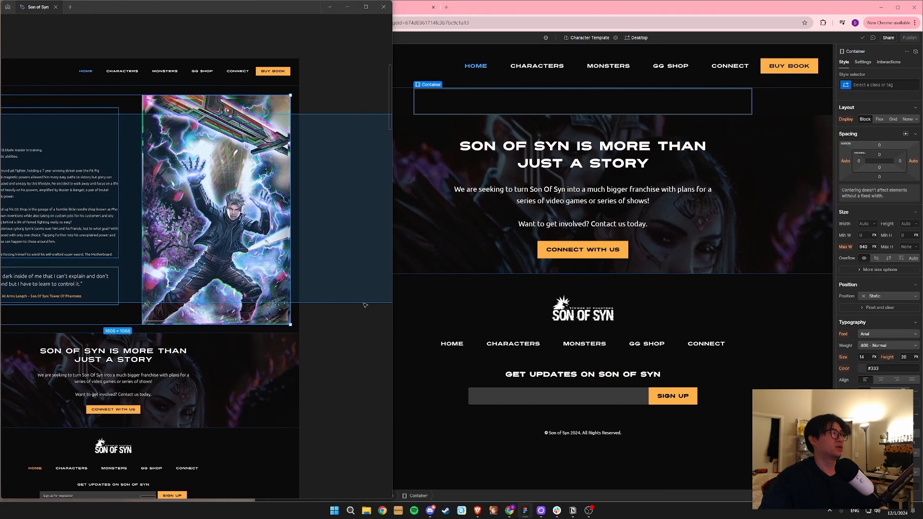
left_click(272, 287)
scroll(272, 287, "left", 4)
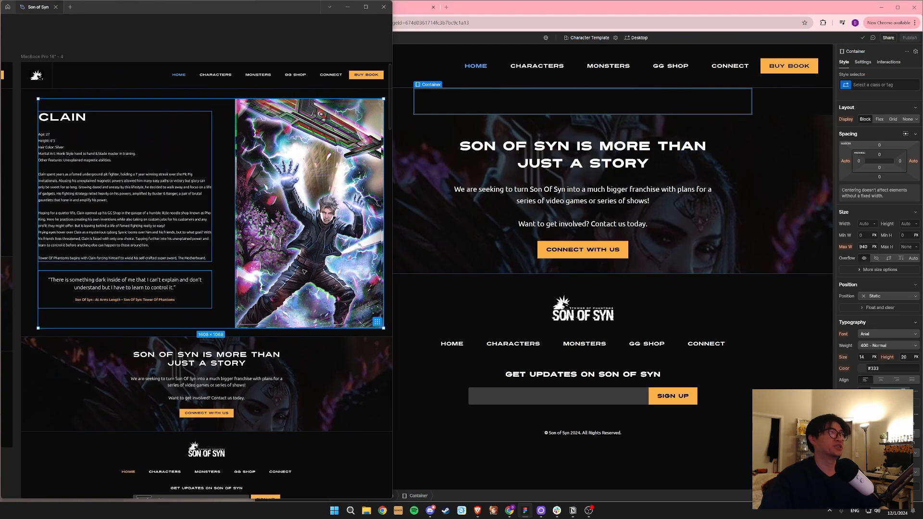
left_click(451, 13)
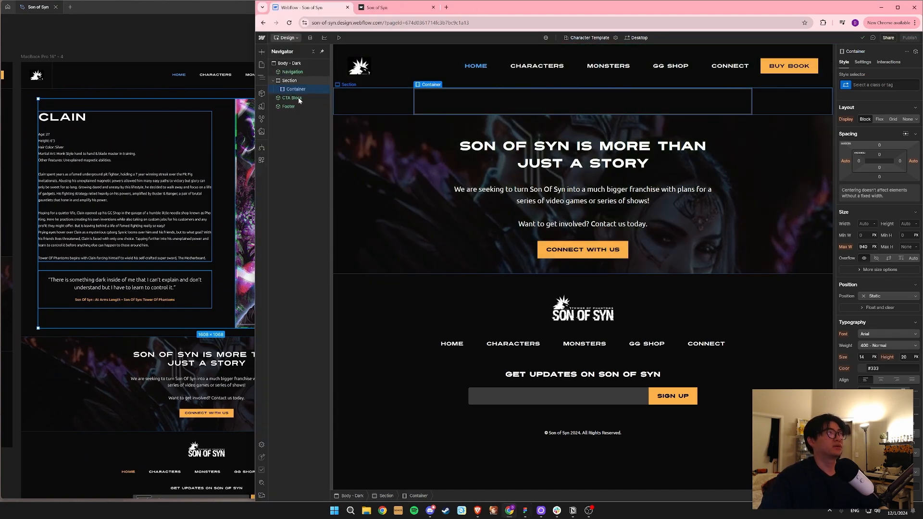
Add a Div Block inside the Section's Container.
left_click(261, 51)
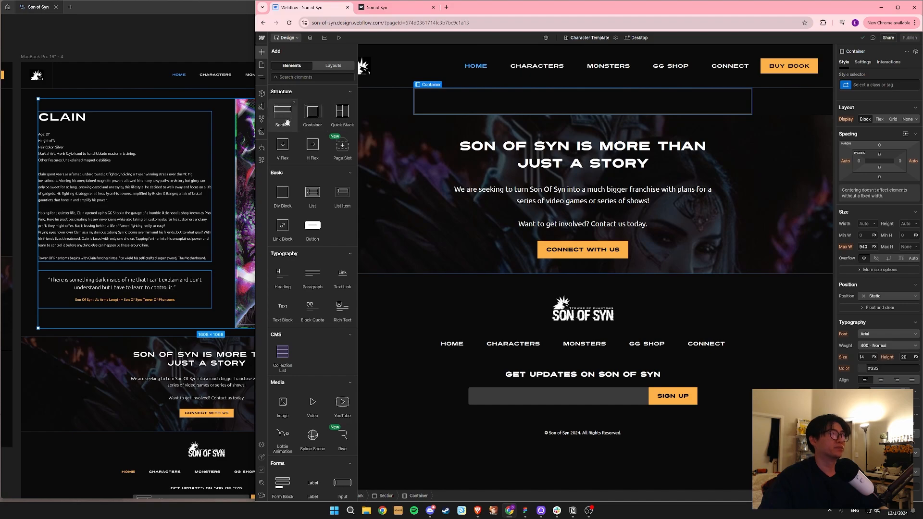
left_click(308, 77)
type("d")
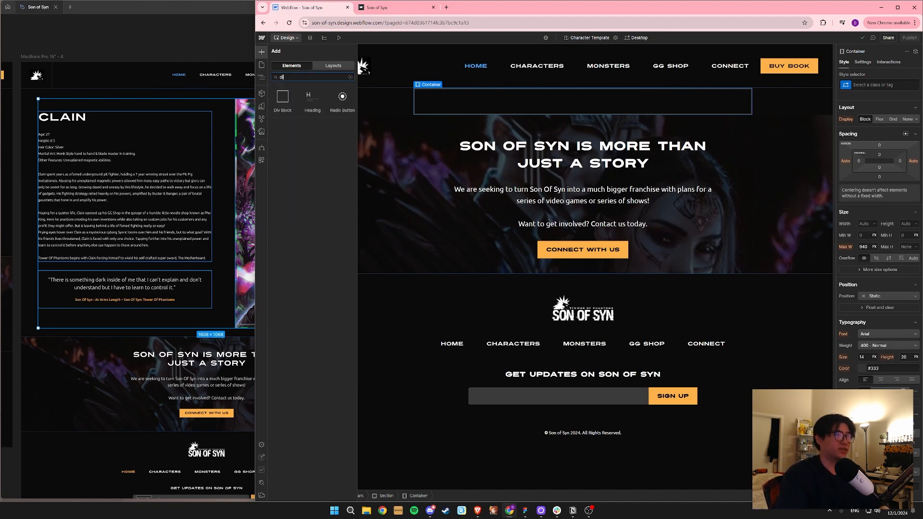
type("iv")
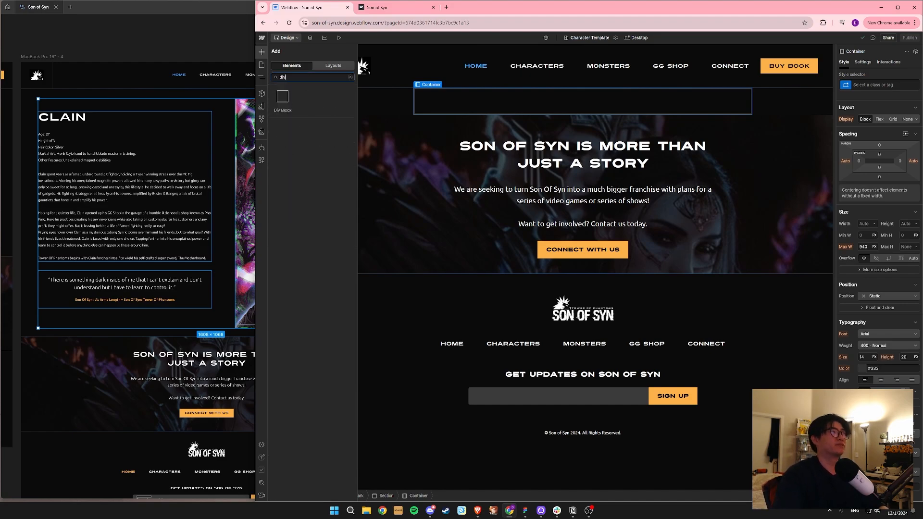
left_click(283, 99)
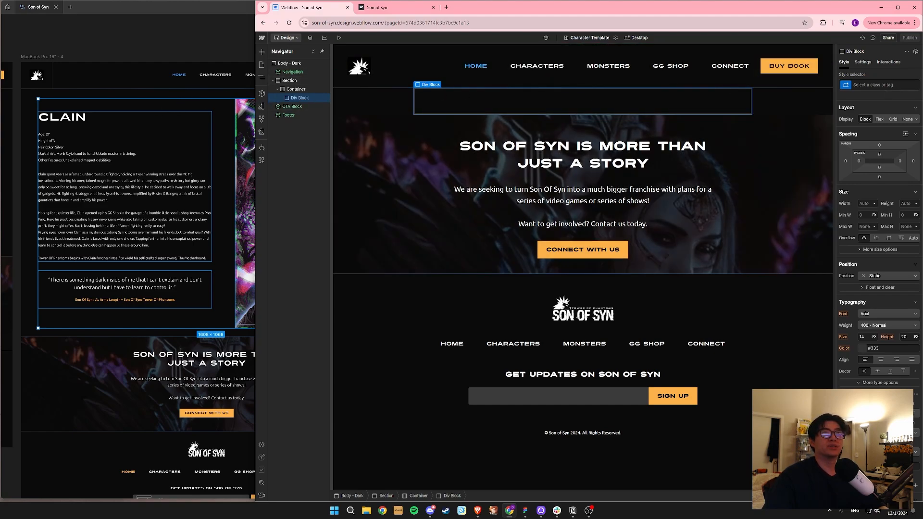
Create and assign the class "Character Lore" to the Div Block in the Container.
left_click(879, 85)
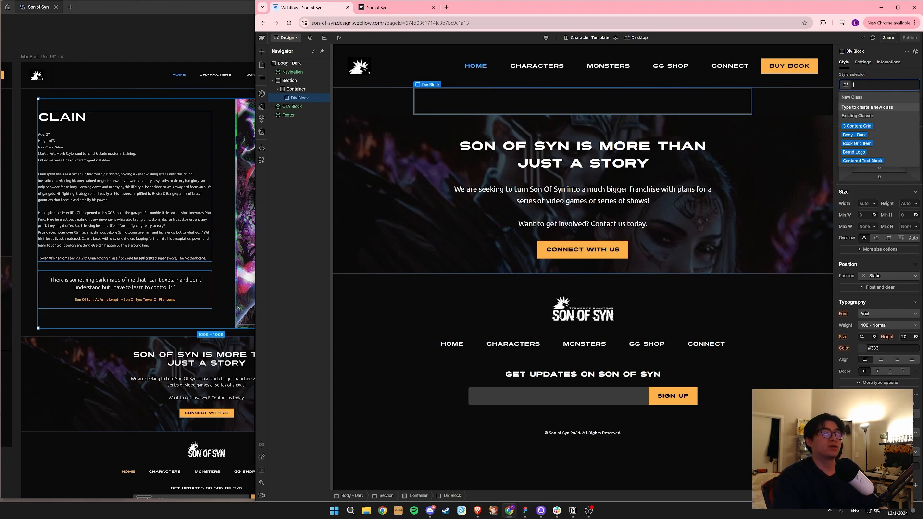
type("Cha")
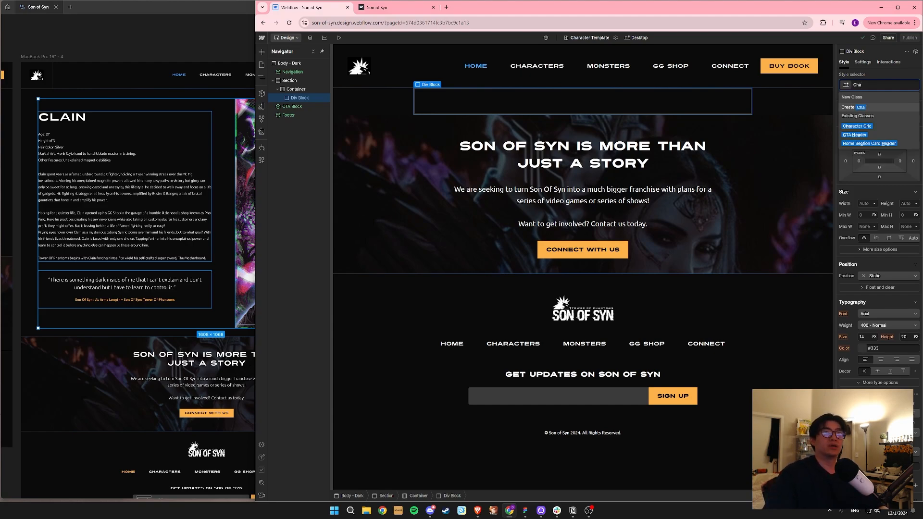
type("racter About")
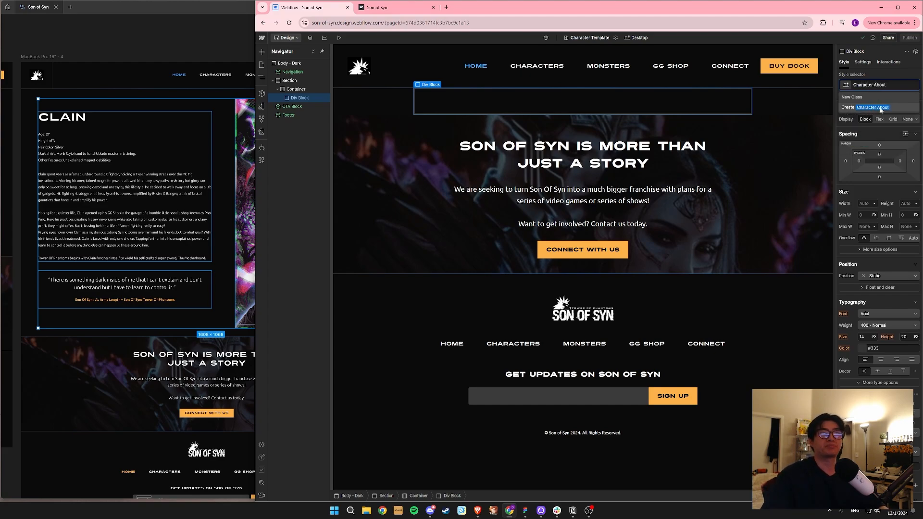
double_click(871, 85)
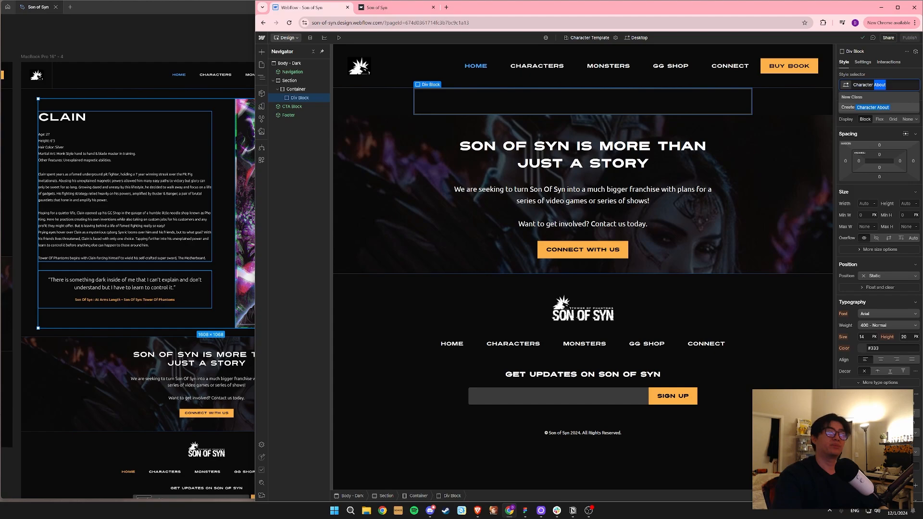
type("Lore")
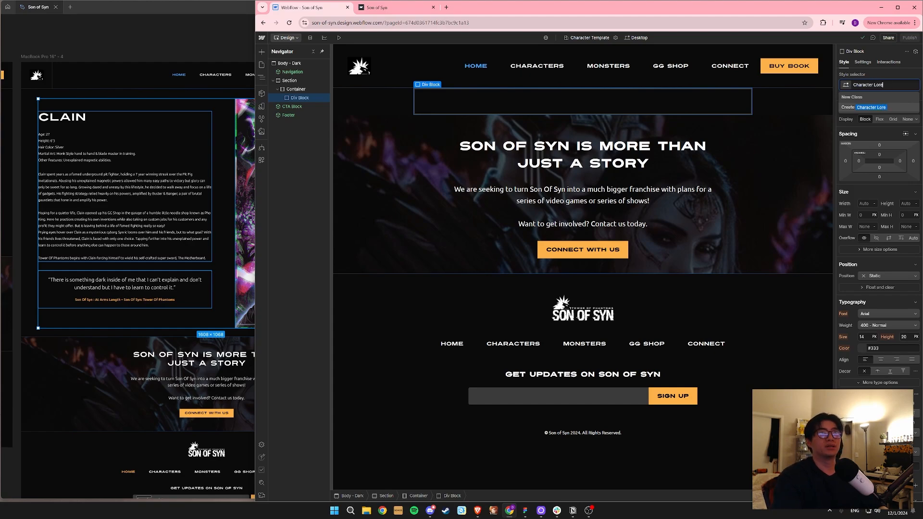
left_click(877, 107)
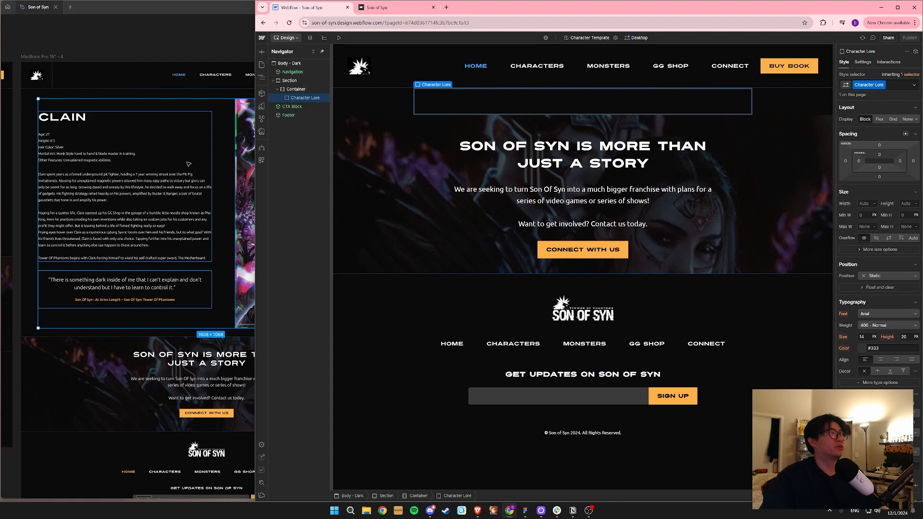
Inspect the CLAIN heading and biography group in Figma, and nest a Div Block inside Character Lore in Webflow.
left_click(157, 172)
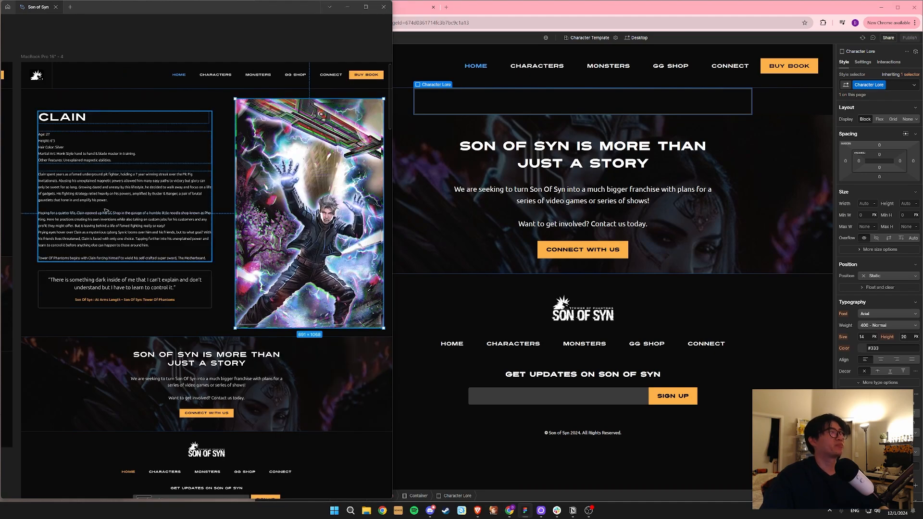
left_click(226, 168)
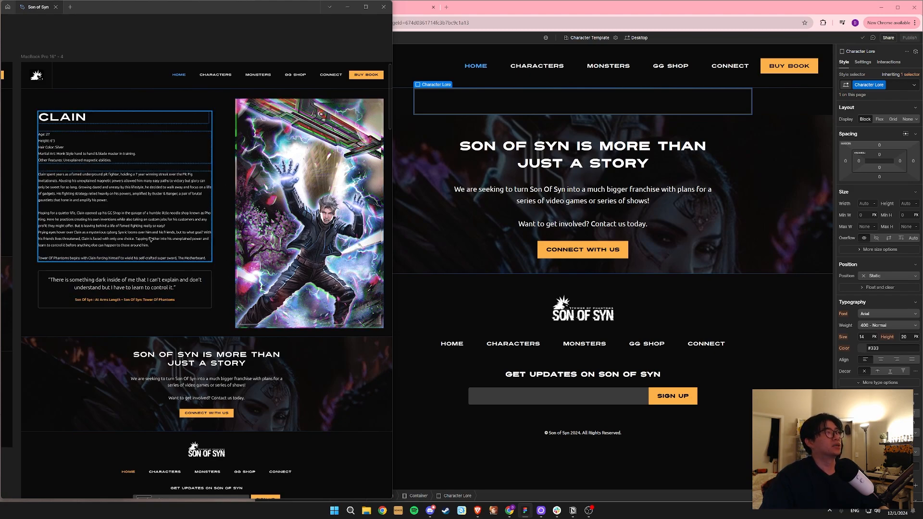
left_click(146, 209)
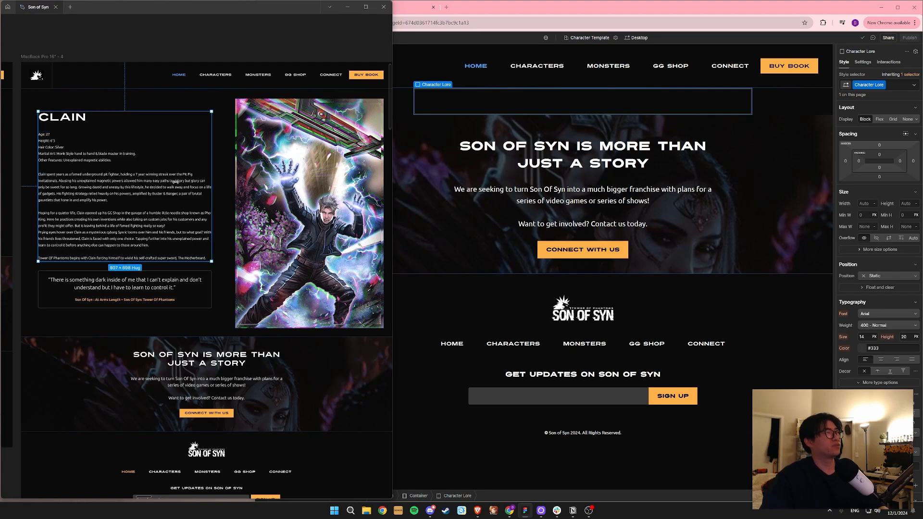
mouse_move(98, 203)
left_mouse_down()
mouse_move(111, 196)
mouse_move(97, 203)
left_mouse_up()
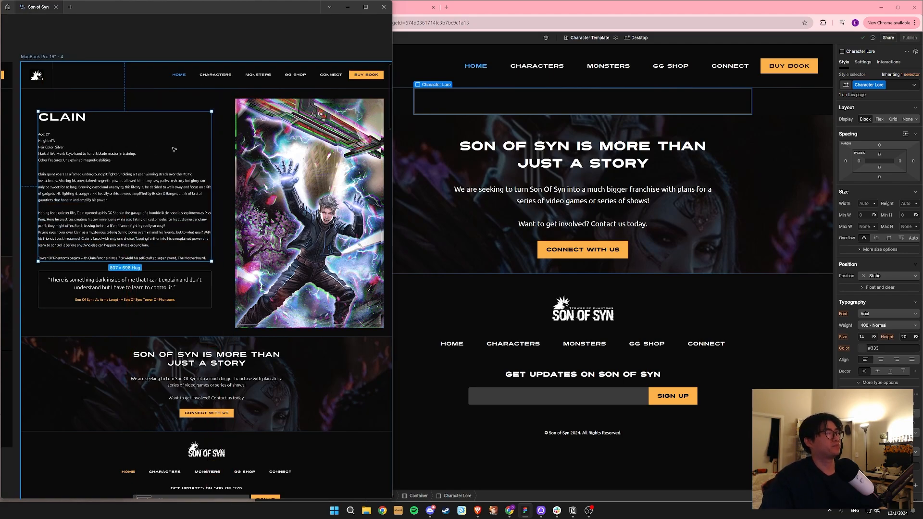
left_click(508, 95)
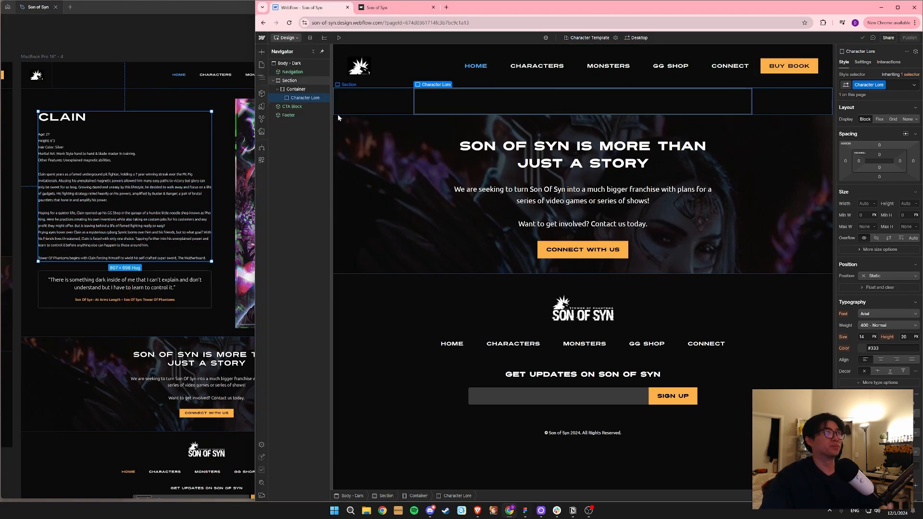
left_click(262, 52)
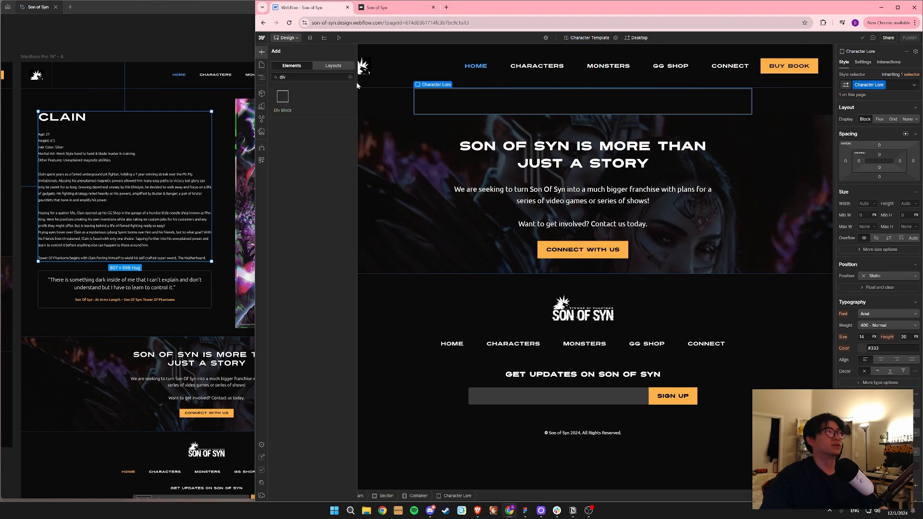
left_click_drag(284, 102, 476, 103)
Create and assign the class "Character Description" to the Div Block nested in Character Lore.
left_click(896, 85)
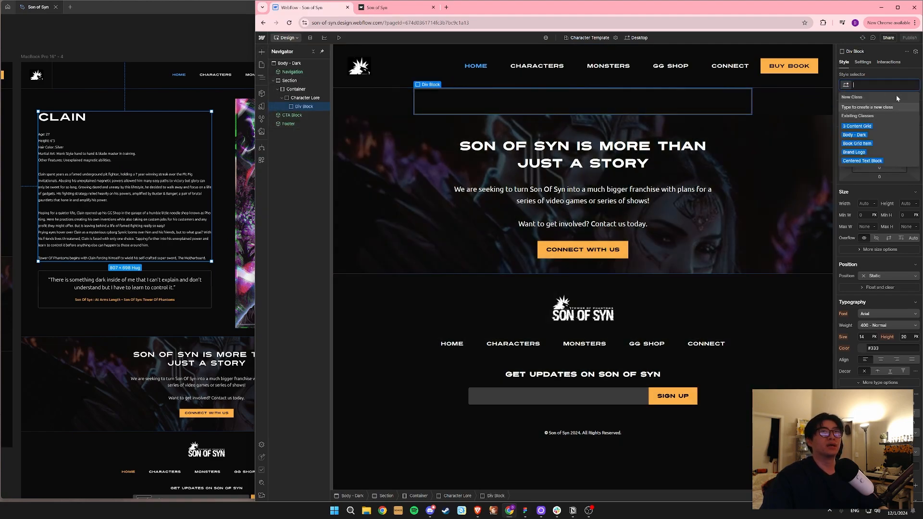
type("Characte")
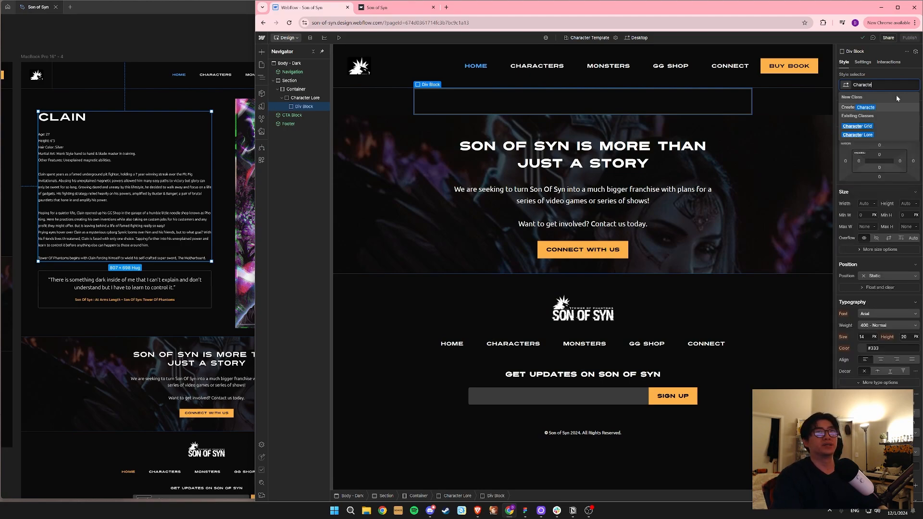
type("r Description")
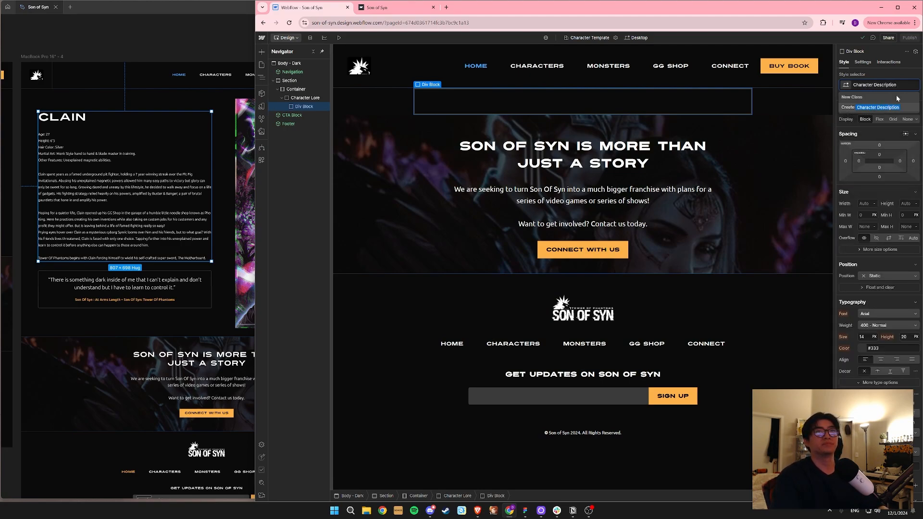
key("Return")
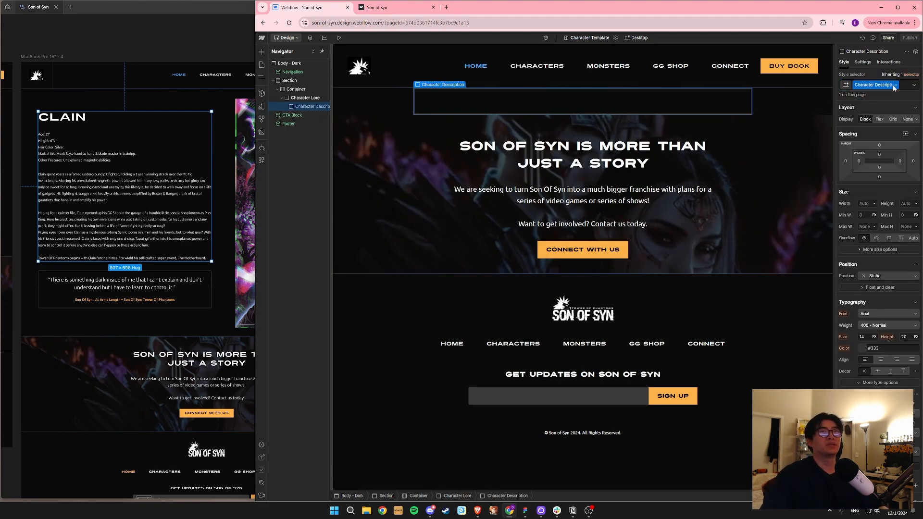
left_click(896, 87)
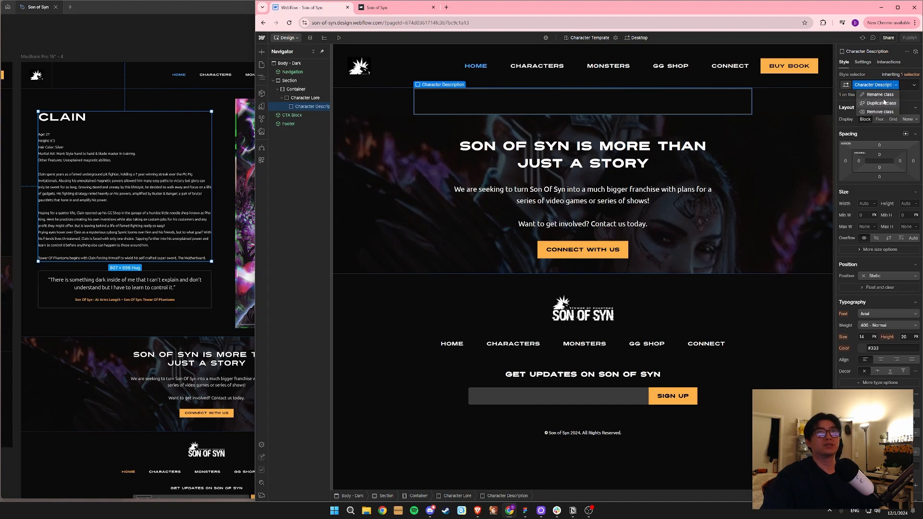
left_click(882, 103)
double_click(886, 85)
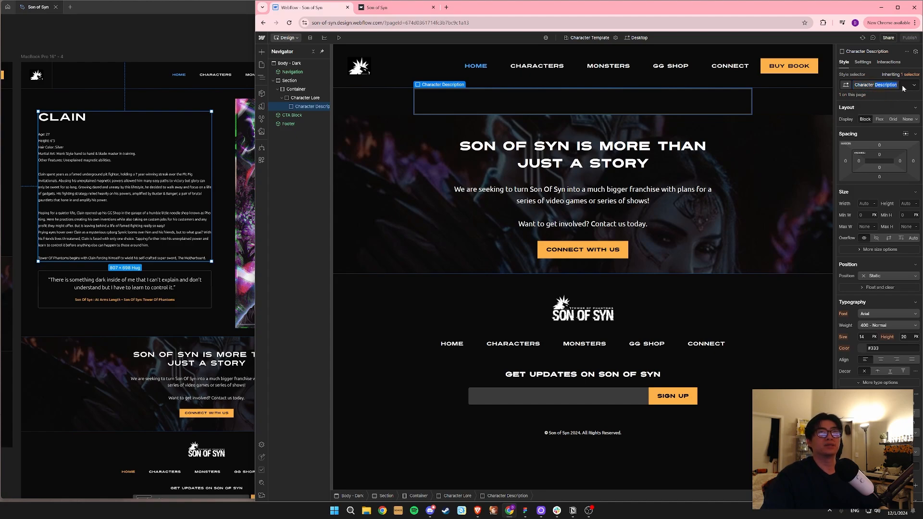
key("Return")
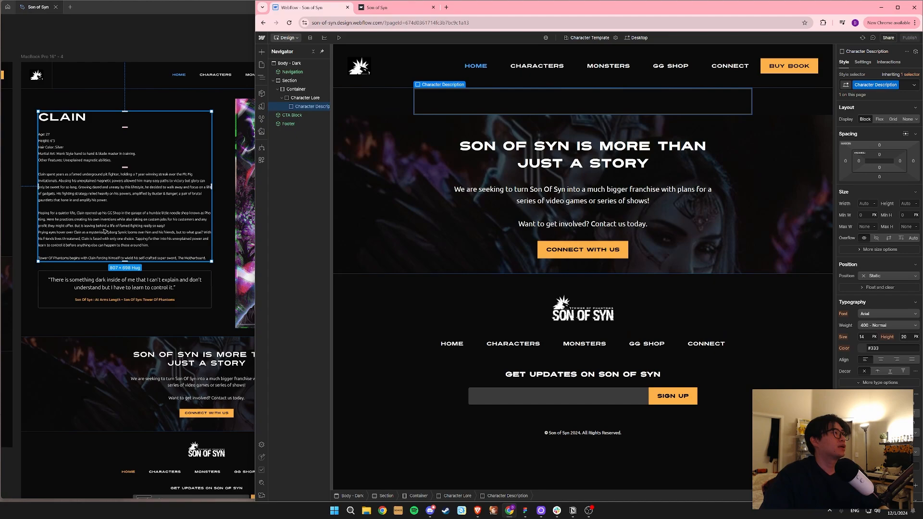
Inspect the quote box in the Figma design, and nest a Div Block inside Character Description in Webflow.
left_click(153, 275)
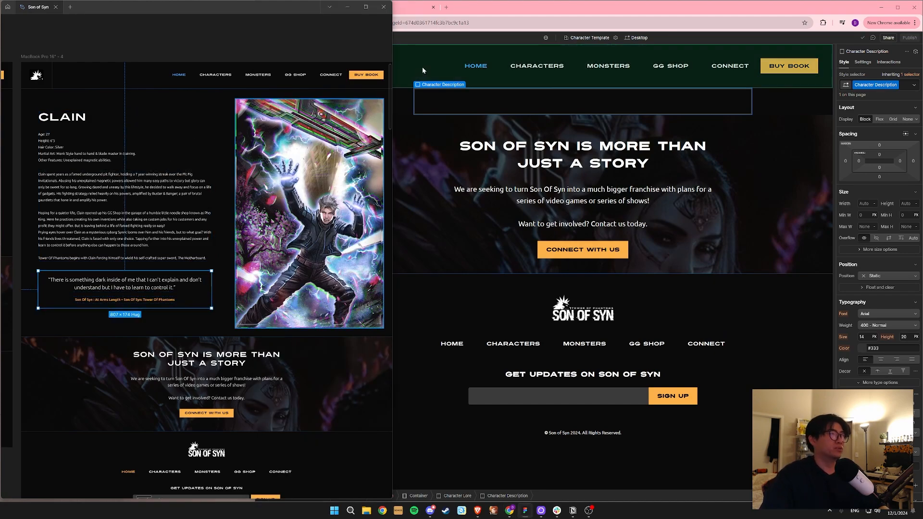
left_click(421, 91)
left_click(304, 98)
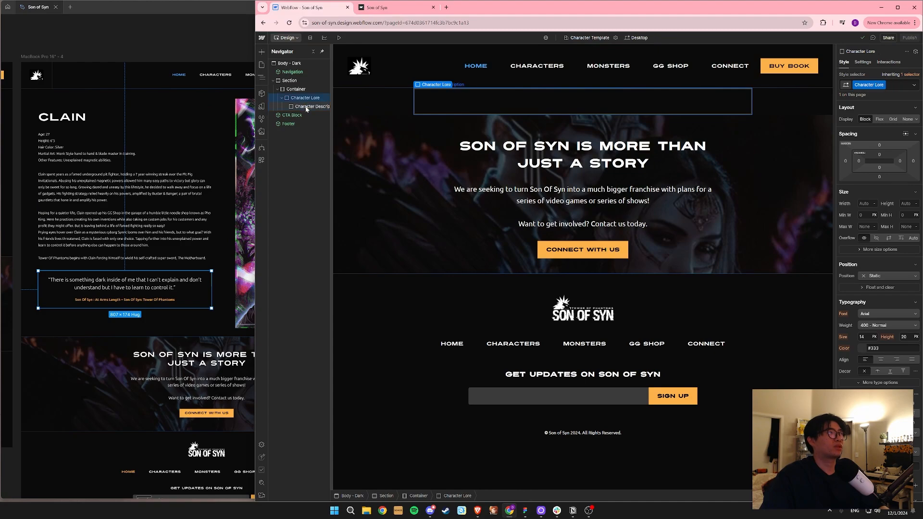
left_click(307, 107)
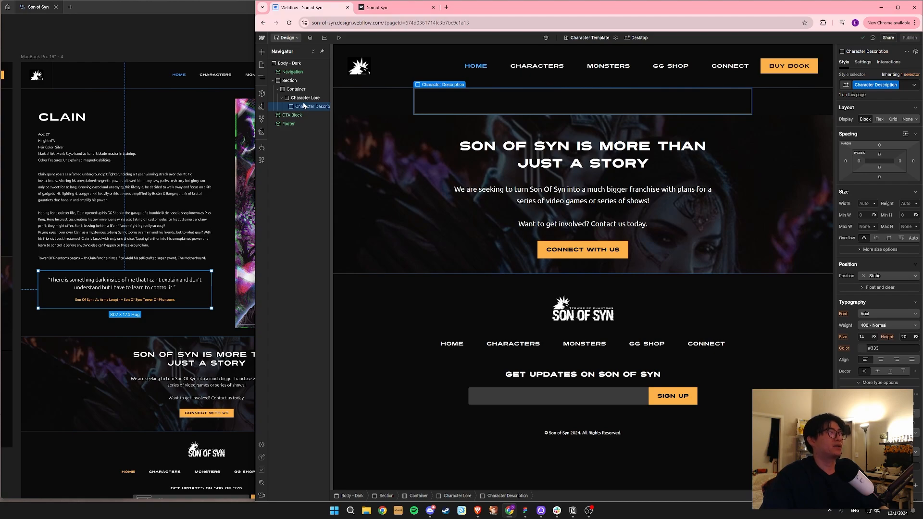
left_click(303, 99)
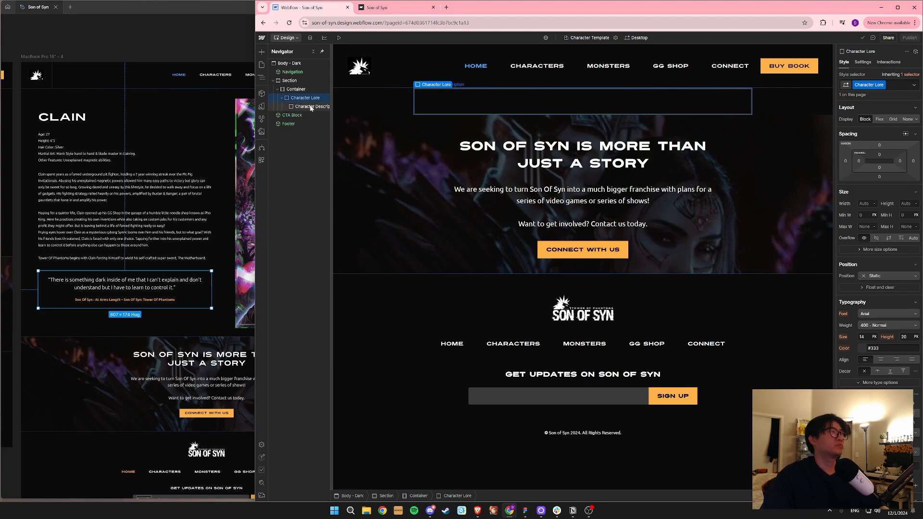
left_click(308, 107)
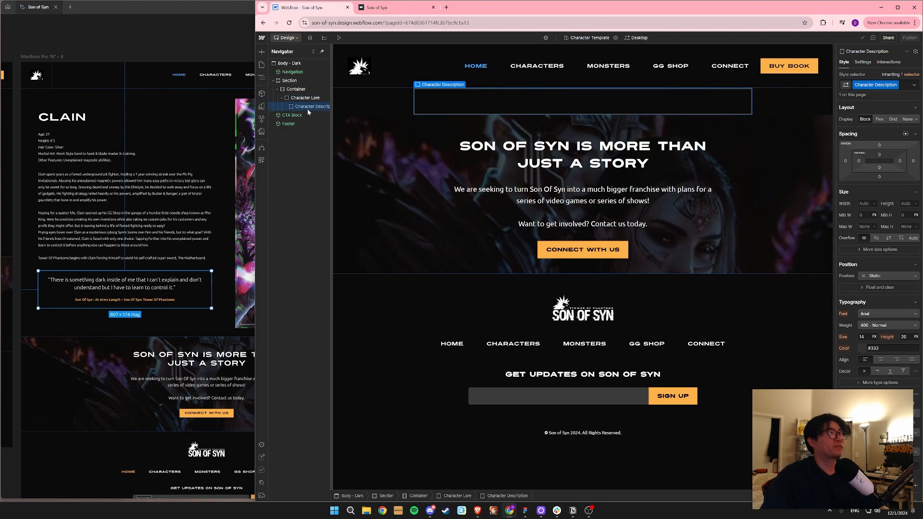
left_click(262, 52)
type("div")
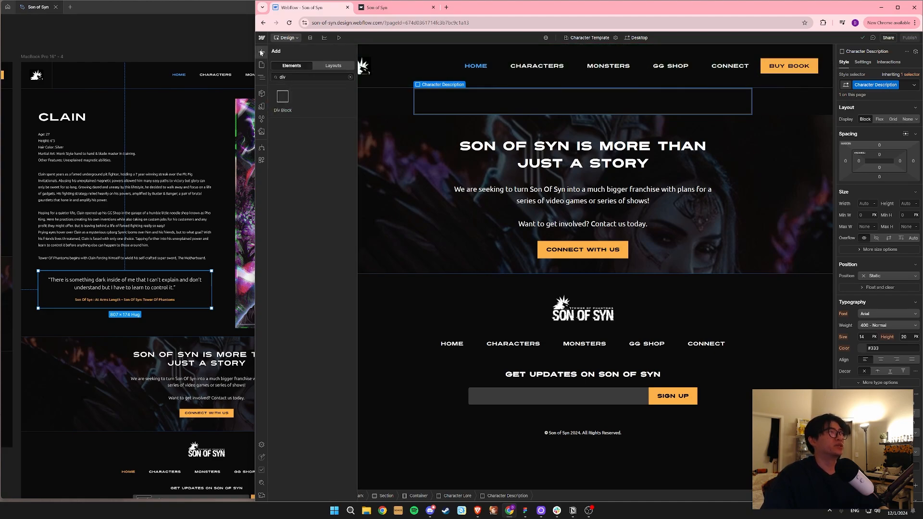
left_click(281, 100)
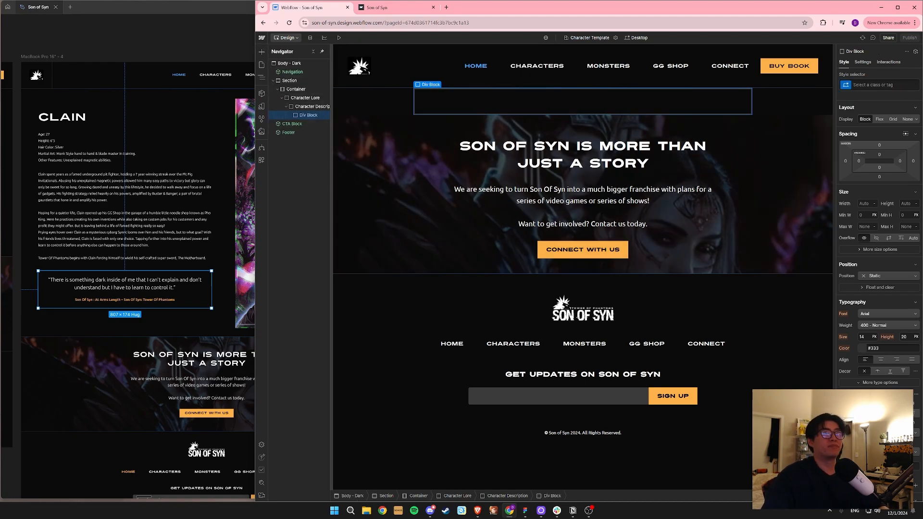
Create and assign the class "Character Quote" to the Div Block nested in Character Description.
key("ctrl+Return")
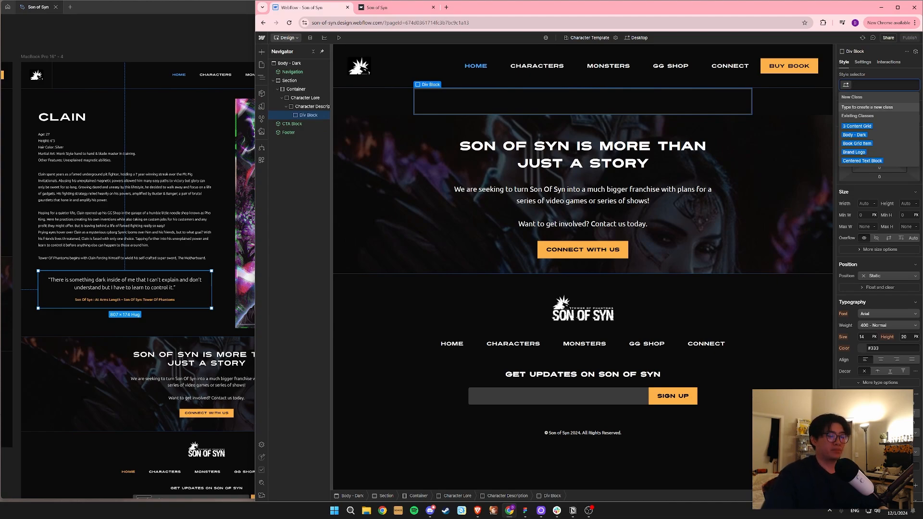
type("Character Quote")
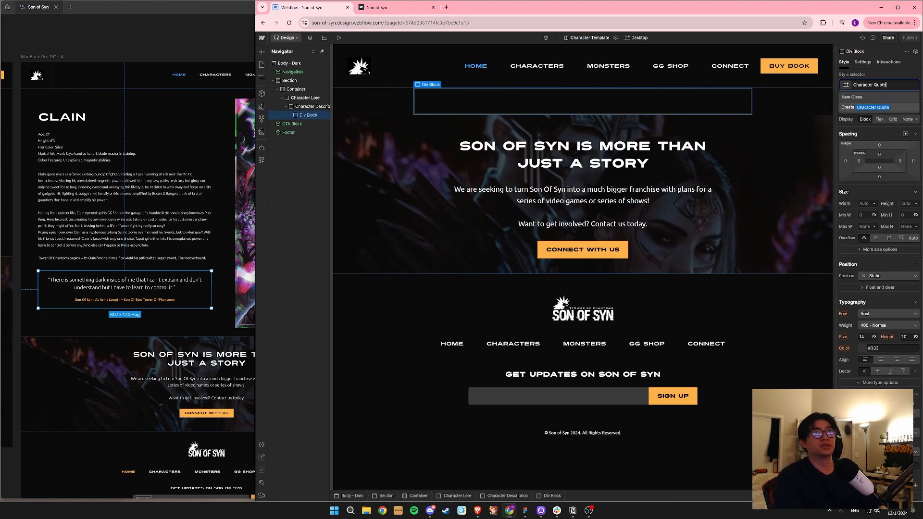
key("Return")
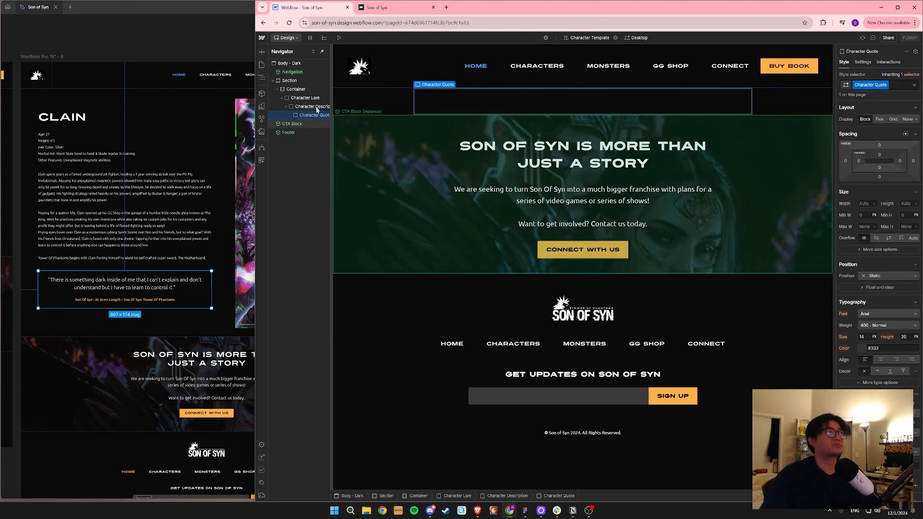
Compare the biography group and character artwork in Figma with the Character Lore, Character Description and Character Quote structure in Webflow.
left_click(310, 106)
left_click(307, 116)
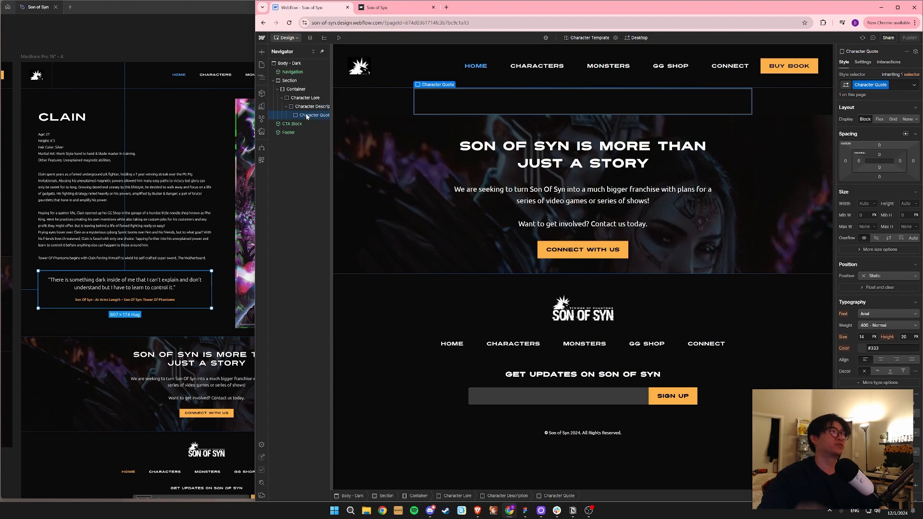
left_click(192, 200)
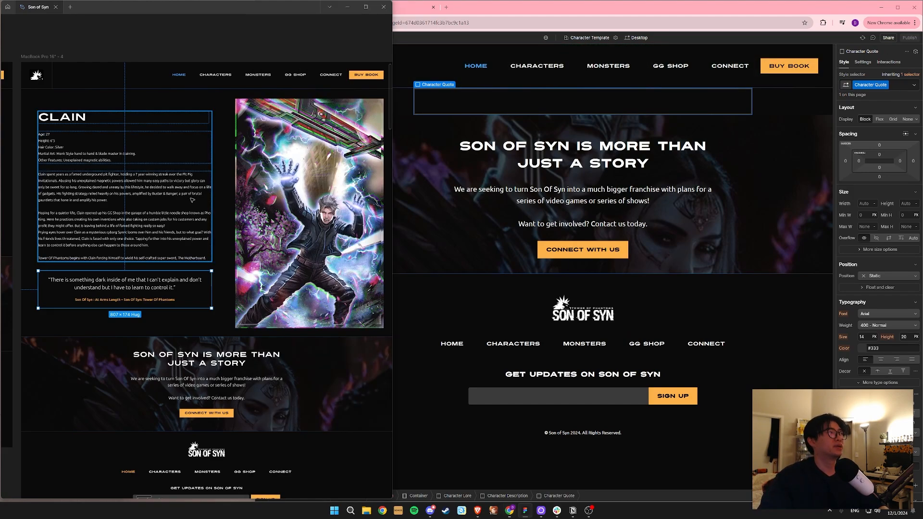
left_click(312, 204)
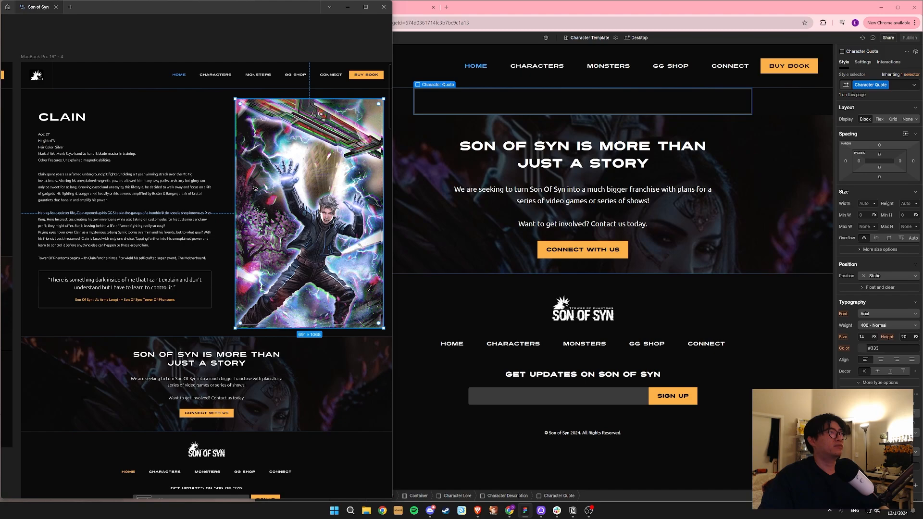
left_click(407, 117)
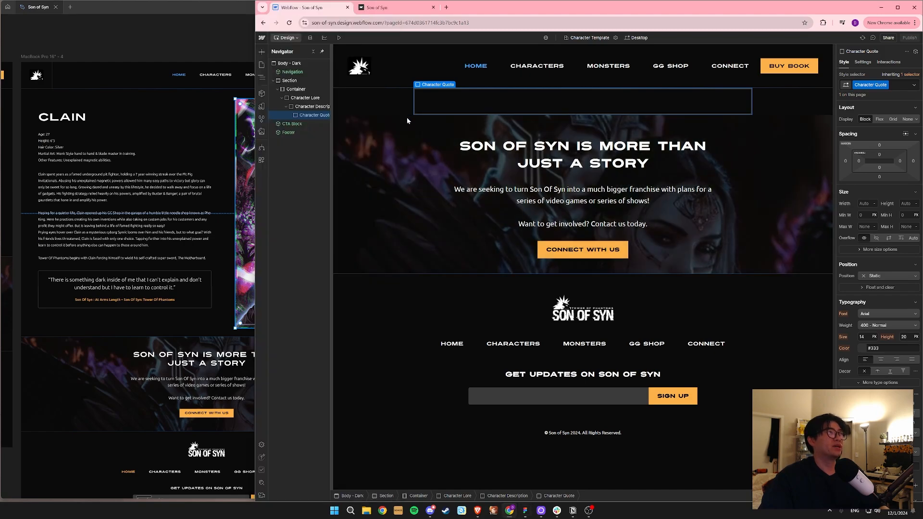
left_click(301, 98)
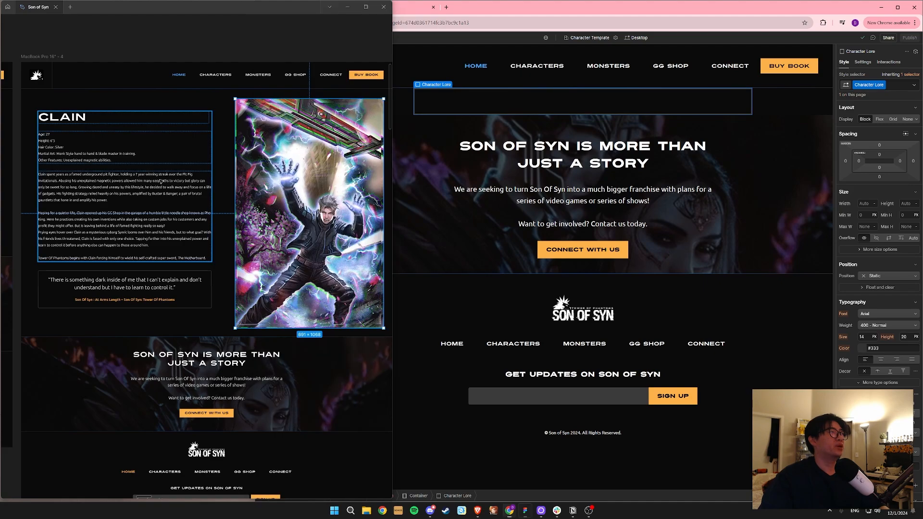
left_click(111, 188)
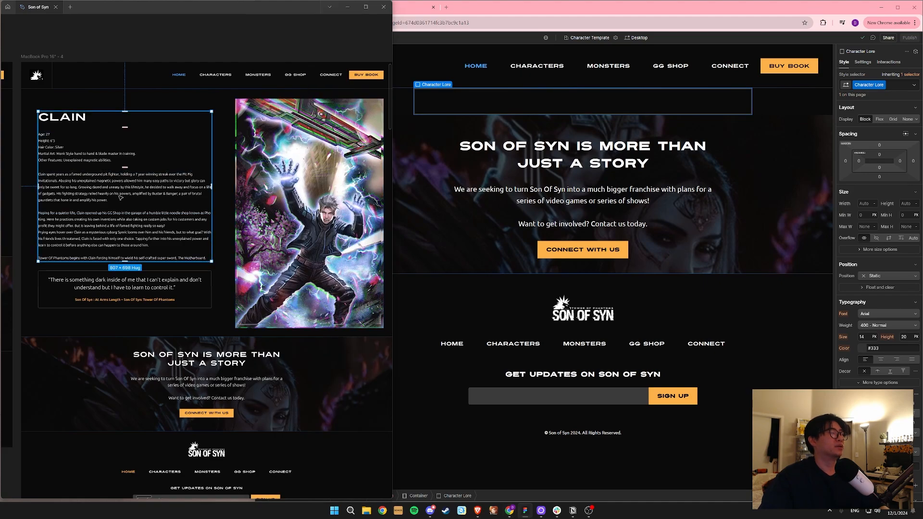
left_click(439, 104)
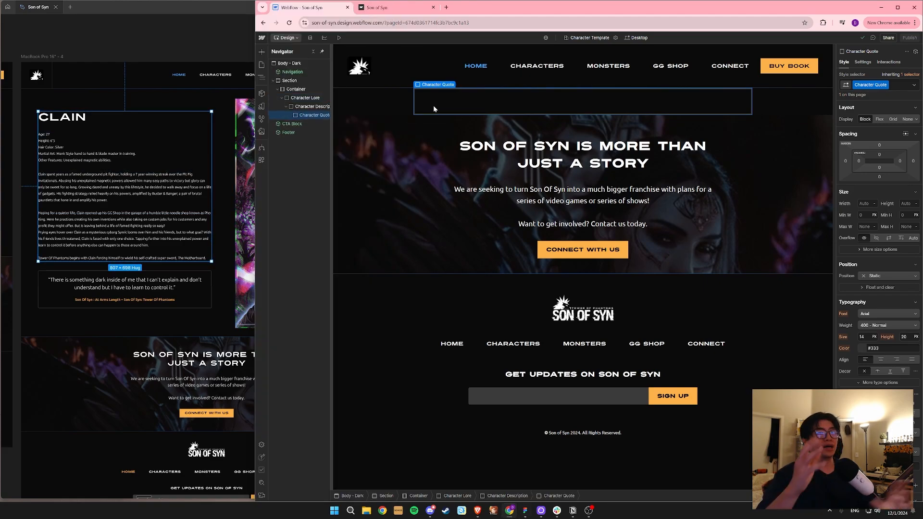
left_click(308, 107)
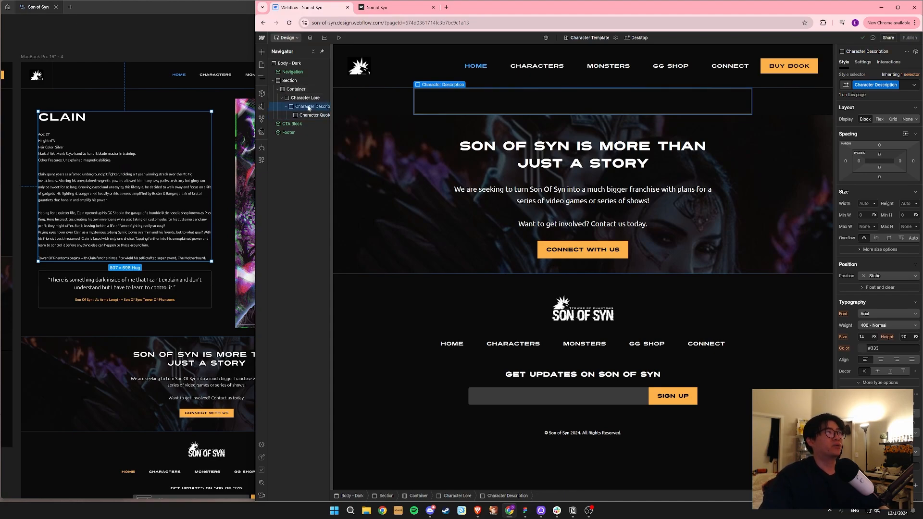
Widen the element tree to show full class names, and add a Div Block inside Character Lore beside Character Description.
left_click_drag(330, 110, 379, 110)
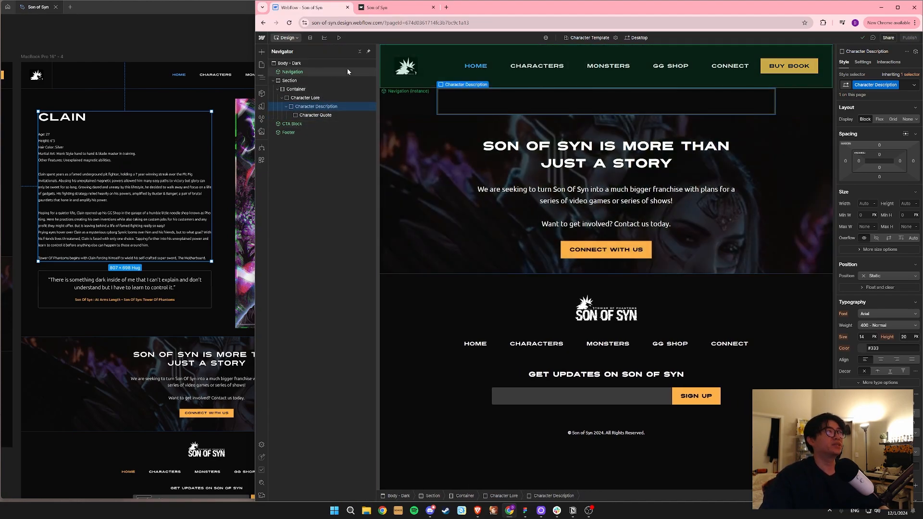
left_click(296, 82)
left_click(298, 90)
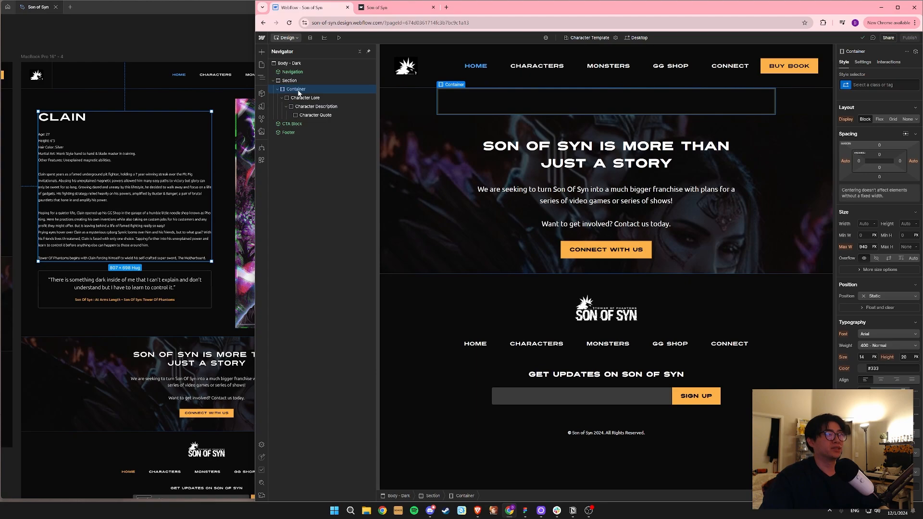
left_click(303, 99)
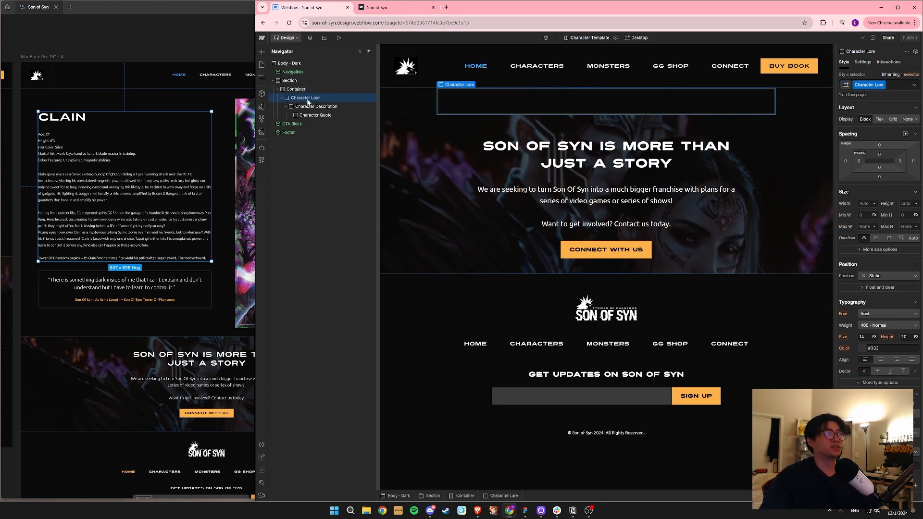
left_click(313, 106)
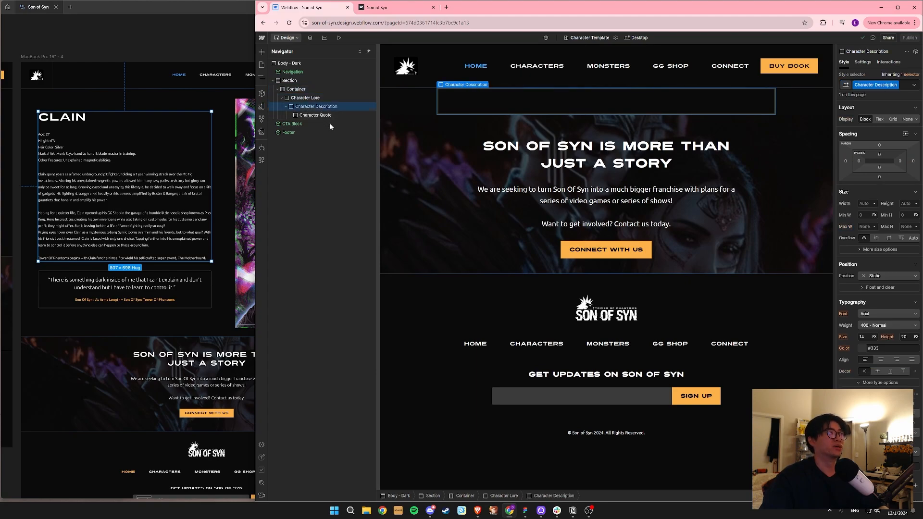
left_click(308, 98)
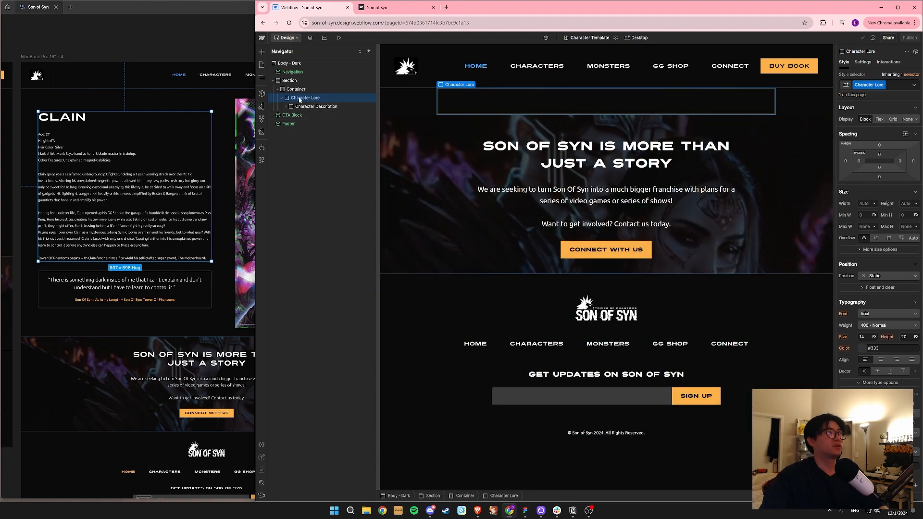
left_click(264, 53)
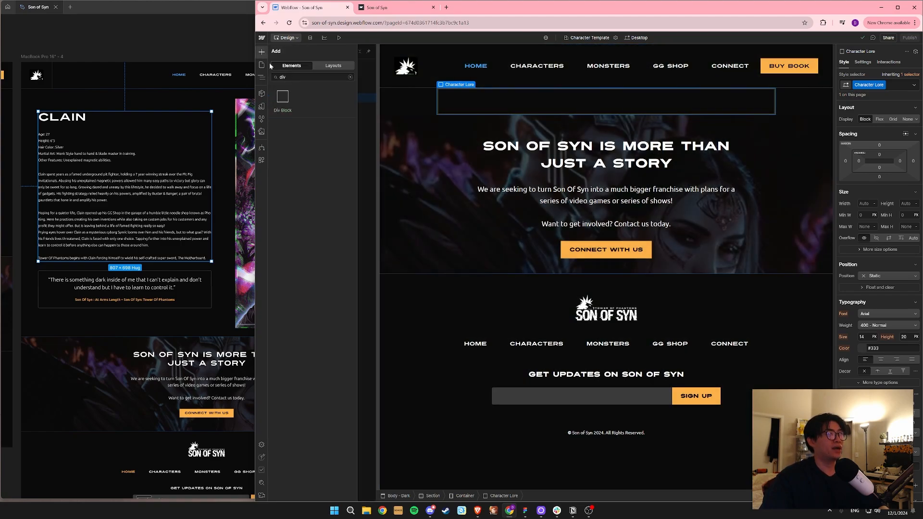
left_click(285, 99)
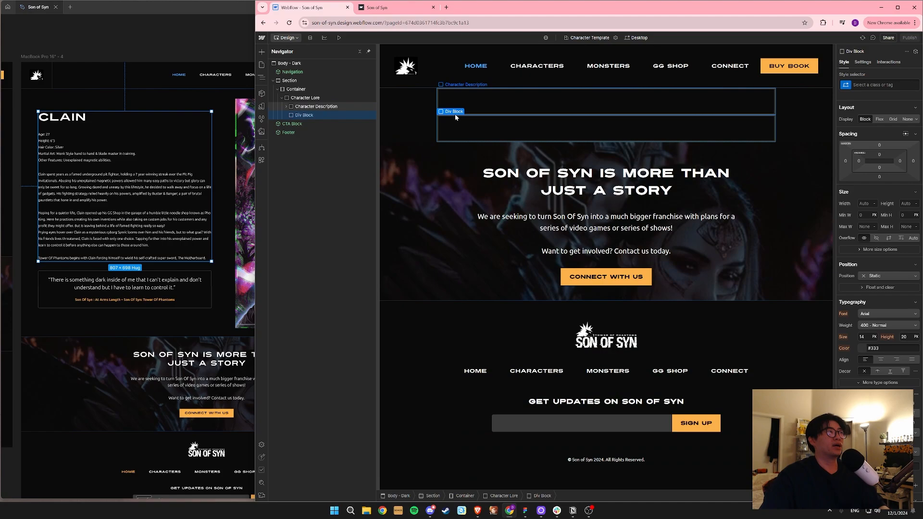
Create and assign the class "Character Image" to the new Div Block in Character Lore.
left_click(879, 84)
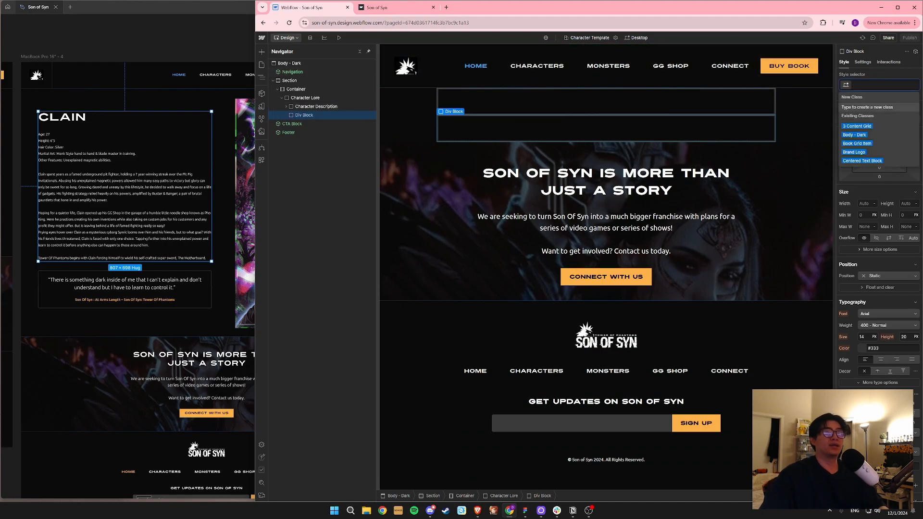
type("Character")
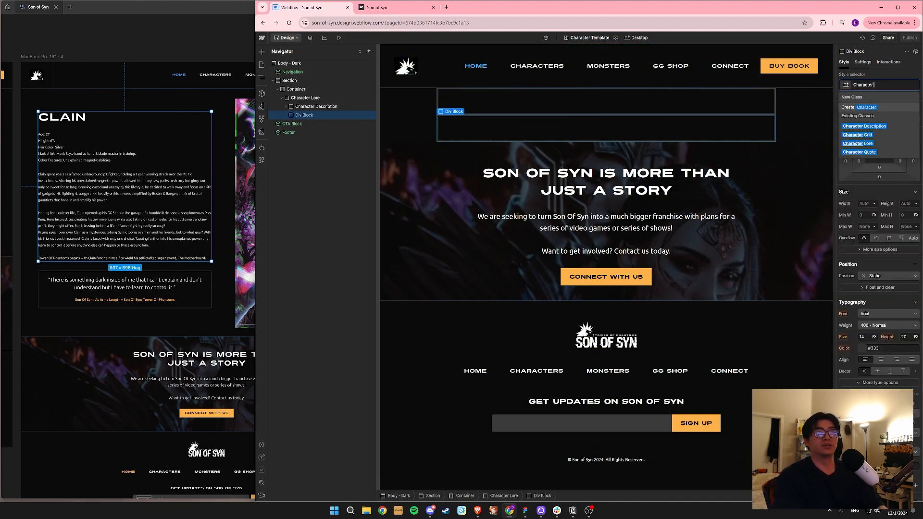
type(" Image")
left_click(883, 108)
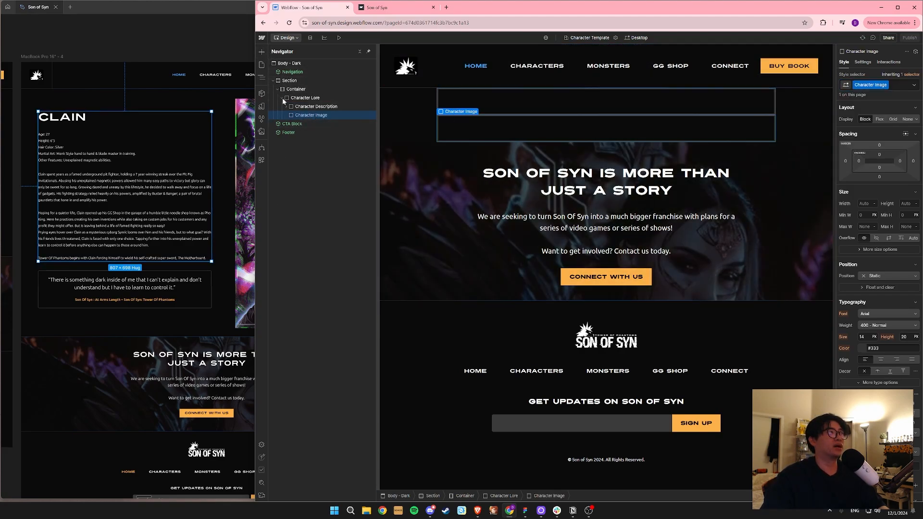
Add an Image element inside the Character Image block.
left_click(262, 51)
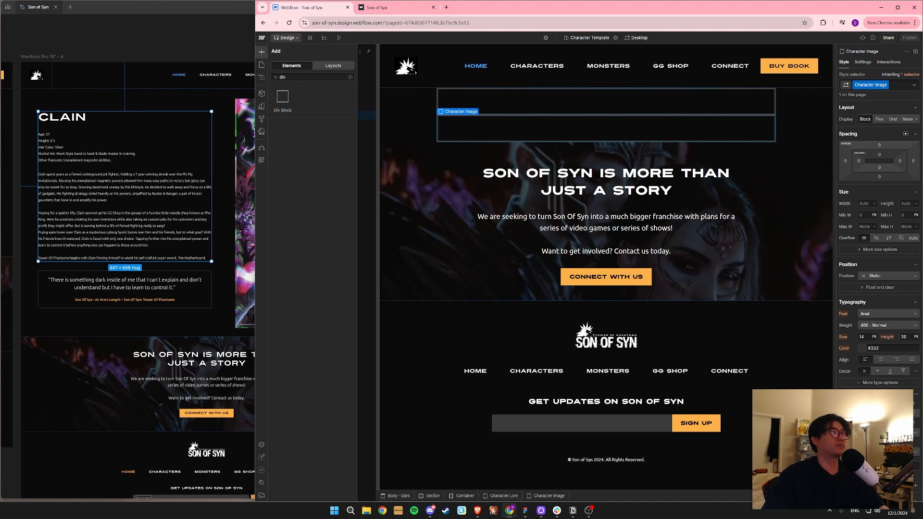
key("BackSpace")
key("BackSpace")
key("BackSpace")
type("image")
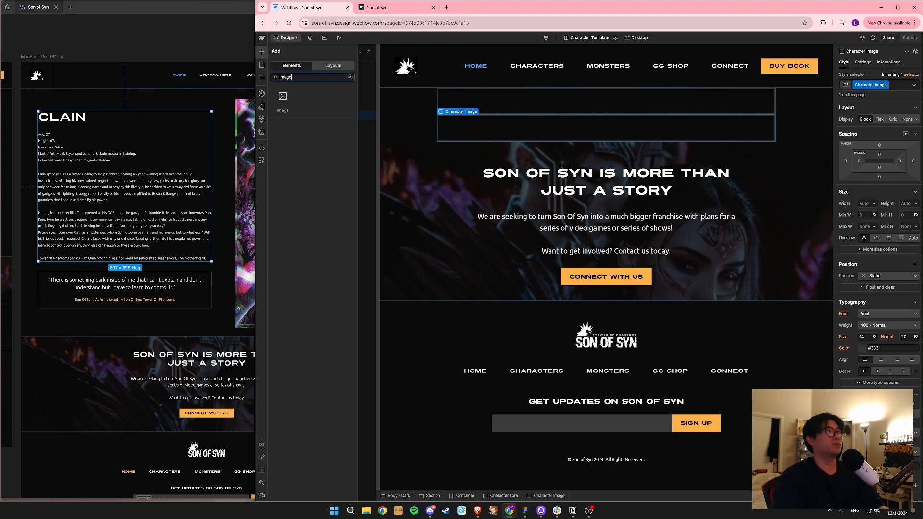
left_click(284, 107)
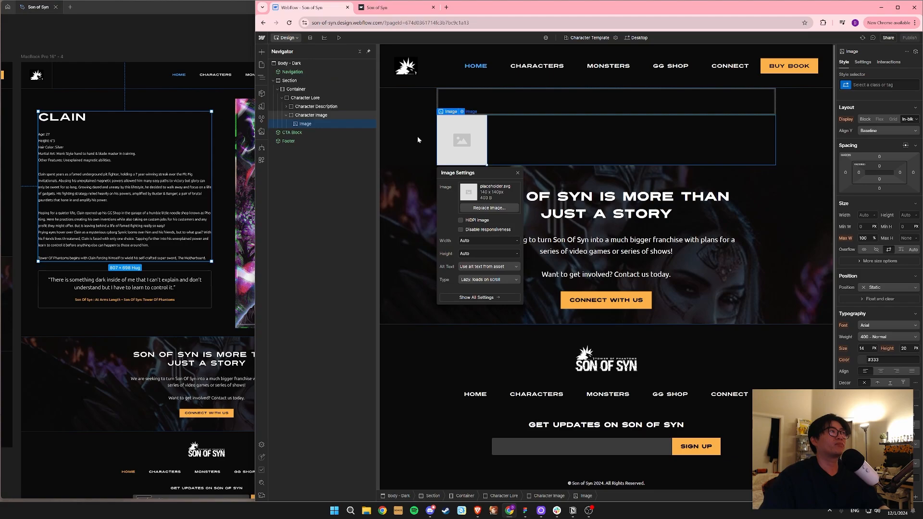
Upload clain.png from the Desktop to the assets and use it as the new Image element's picture.
left_click(489, 208)
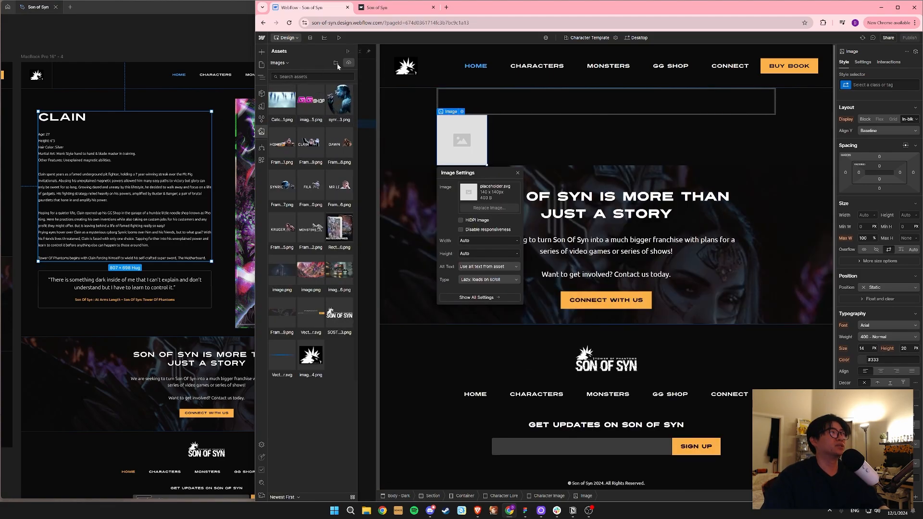
left_click(348, 62)
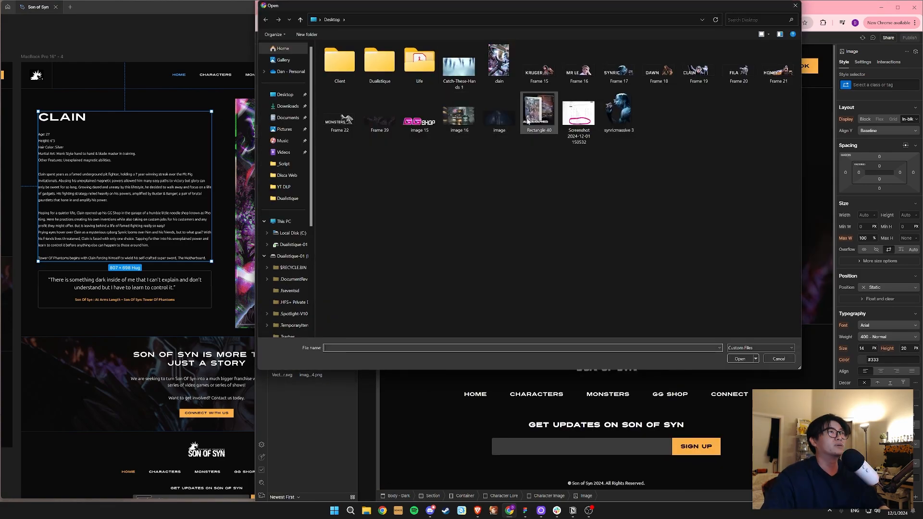
left_click(619, 113)
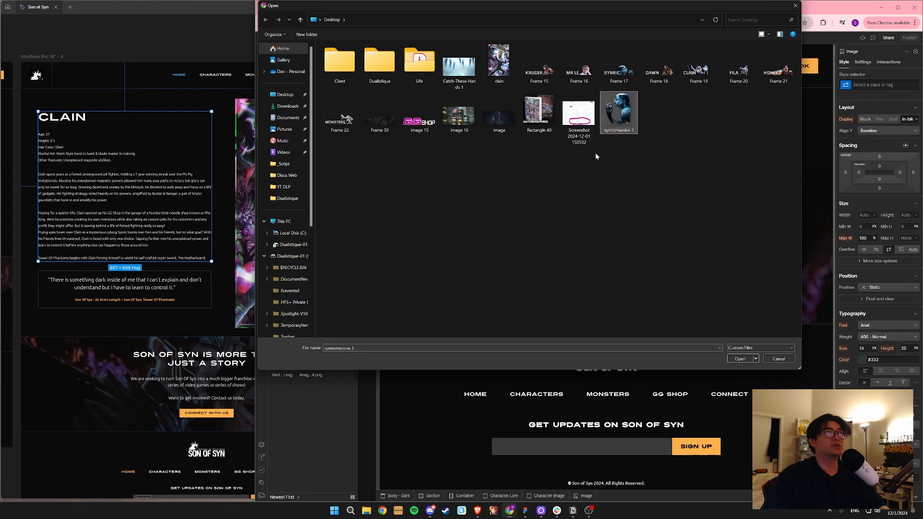
left_click(739, 358)
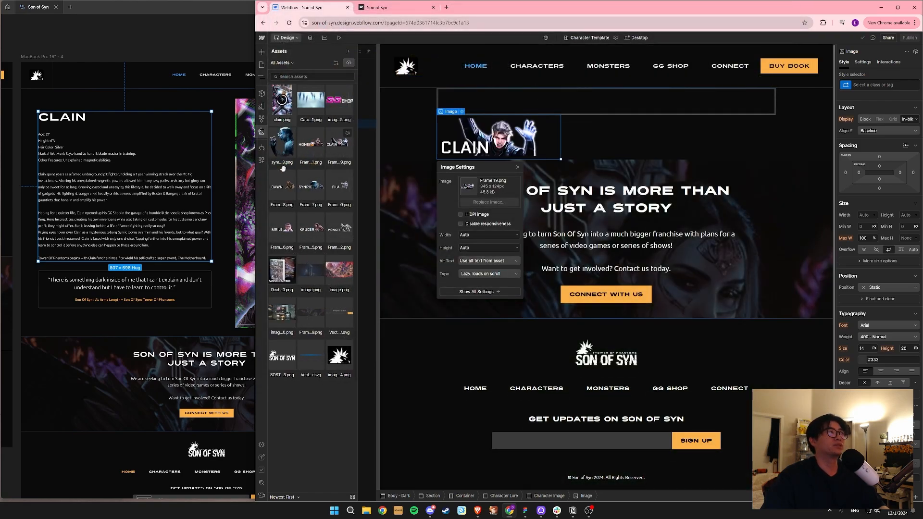
left_click(281, 99)
key("z")
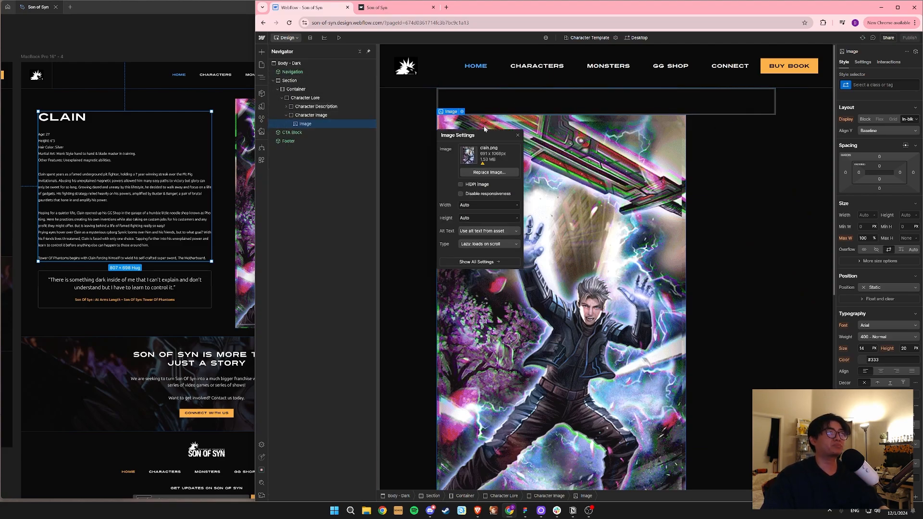
Try the HiDPI option on the clain.png image, switch it back off and close the image settings.
left_click(479, 185)
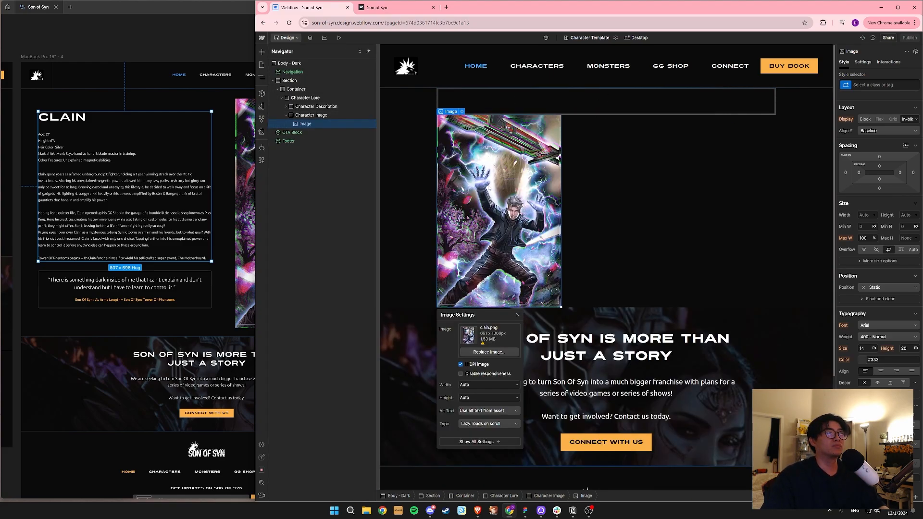
left_click(465, 115)
left_click(462, 112)
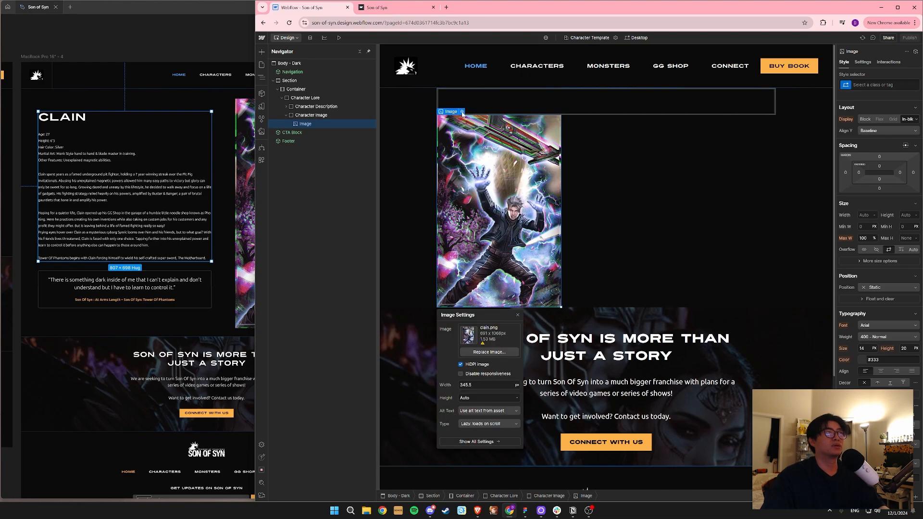
left_click(466, 366)
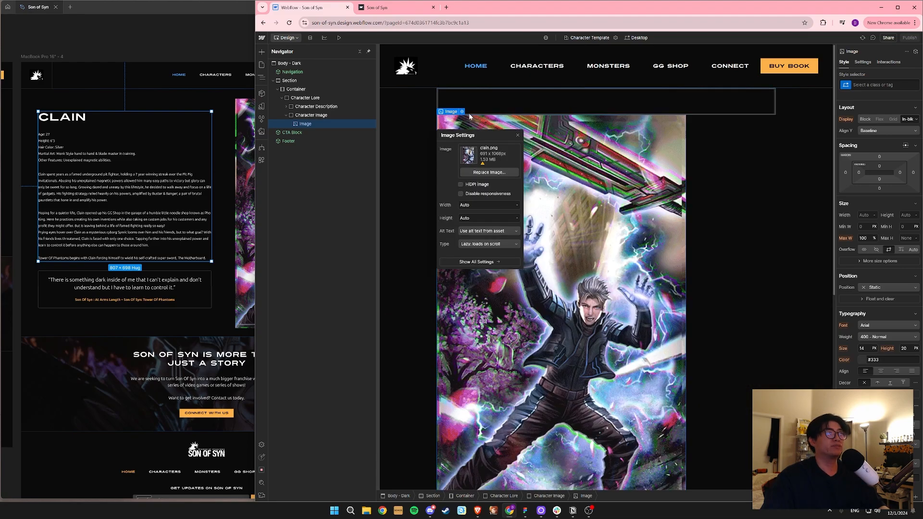
left_click(518, 135)
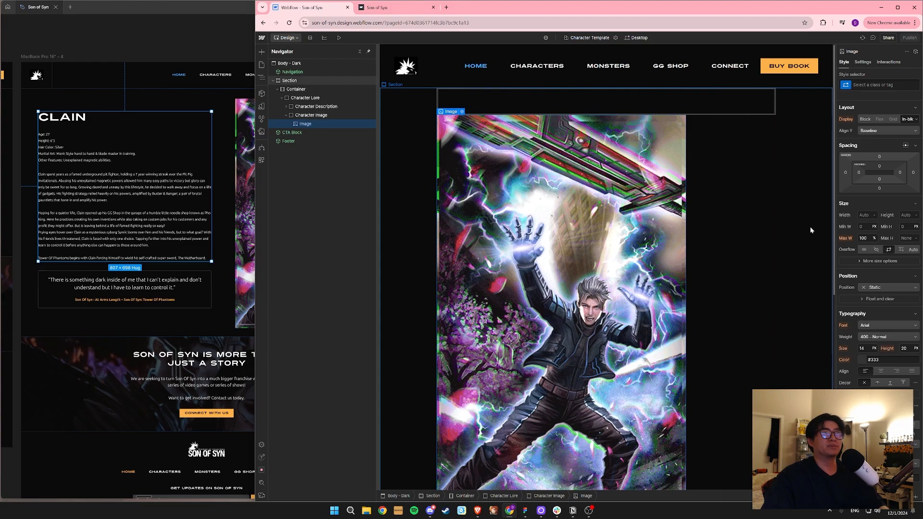
Expand Character Description and add a Text Block inside its Character Quote block.
left_click(333, 114)
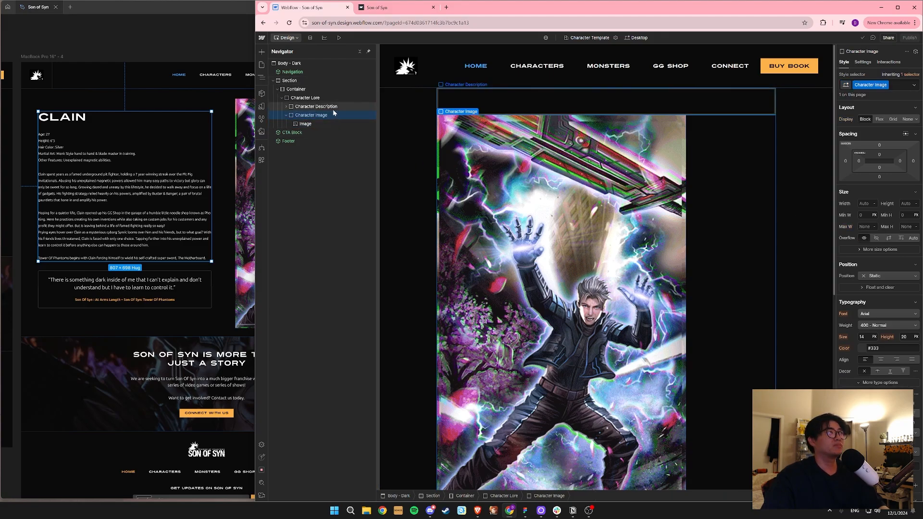
left_click(317, 106)
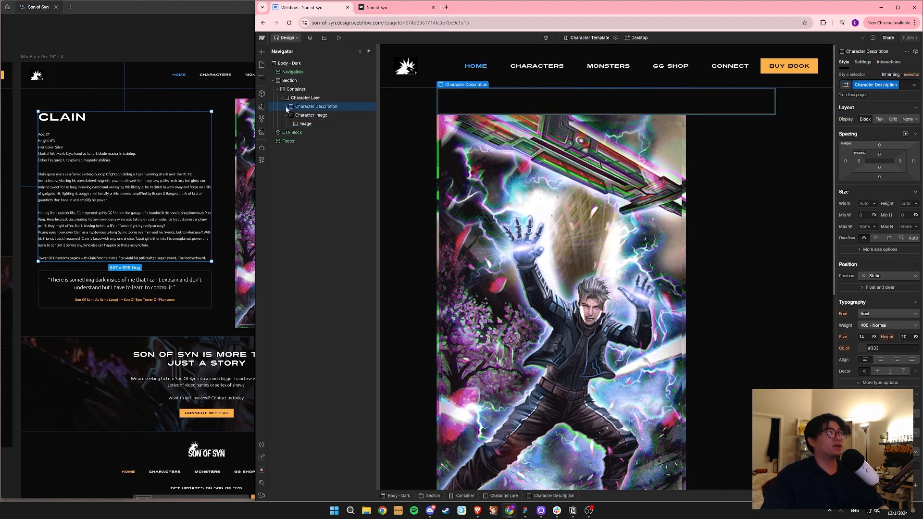
left_click(285, 105)
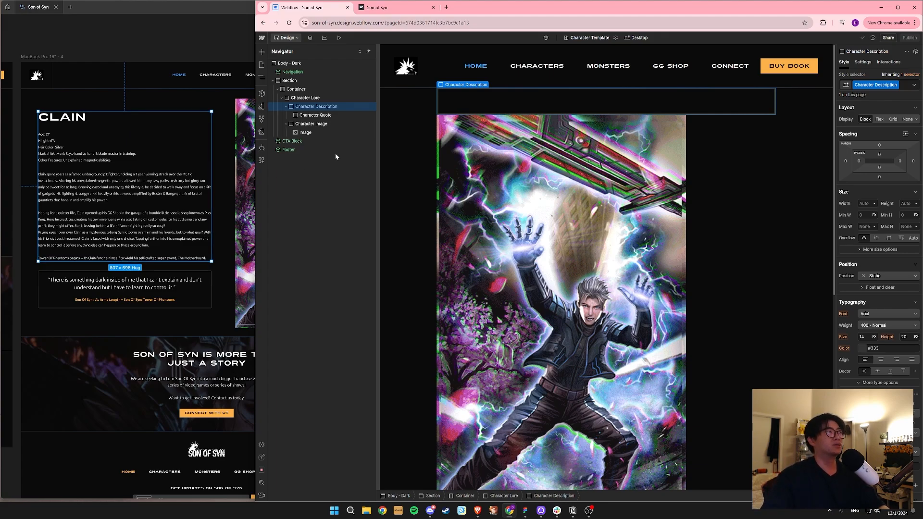
left_click(315, 115)
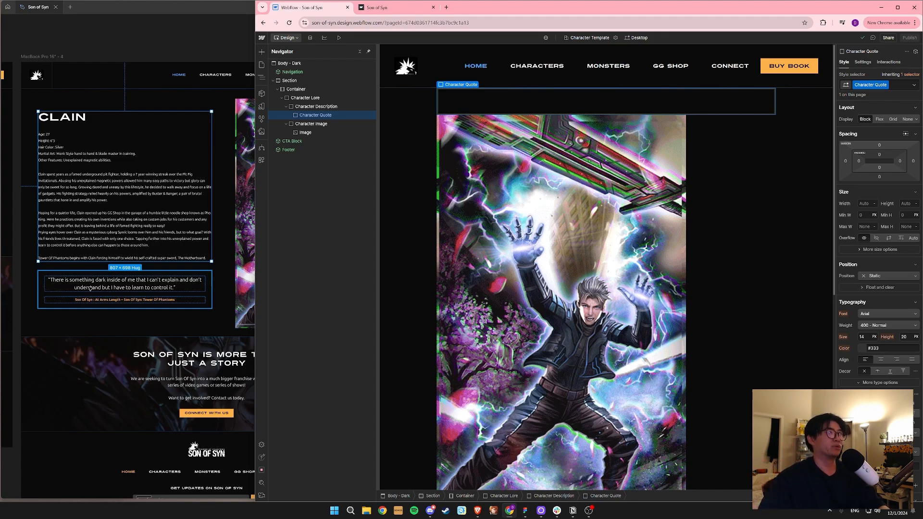
left_click(262, 52)
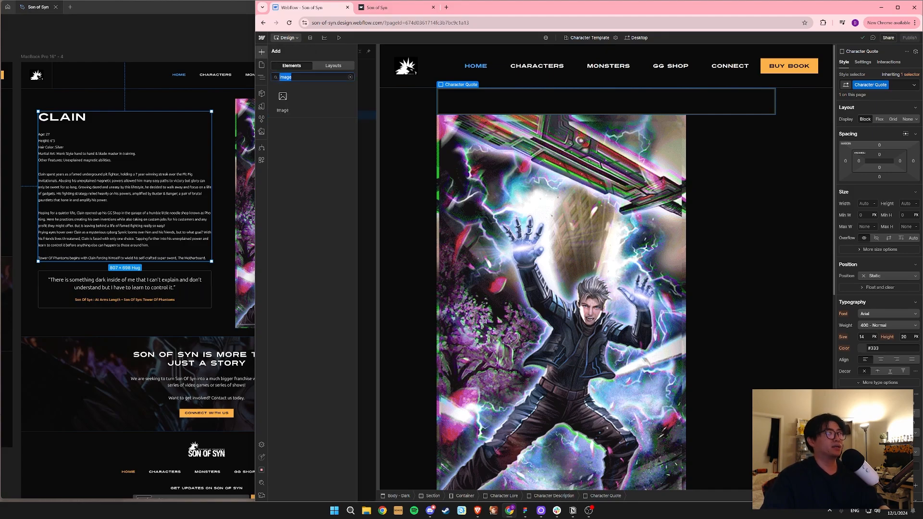
type("te")
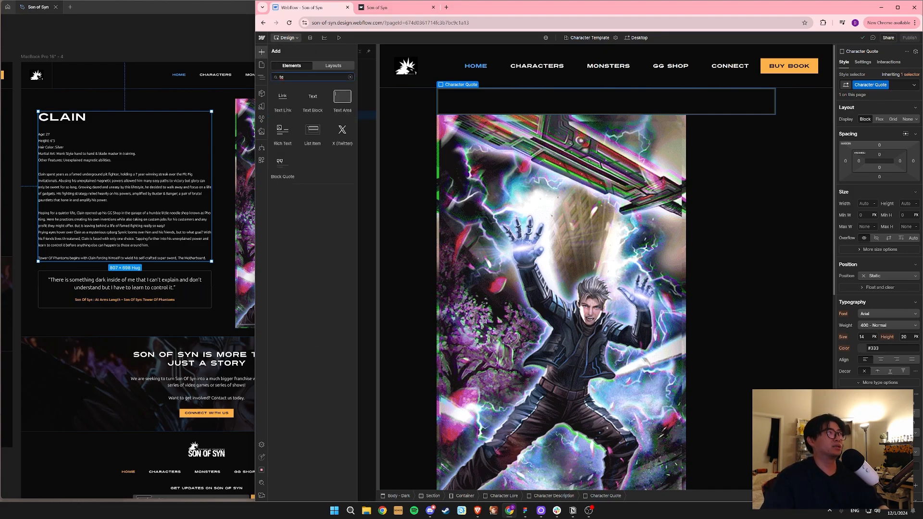
type("xt")
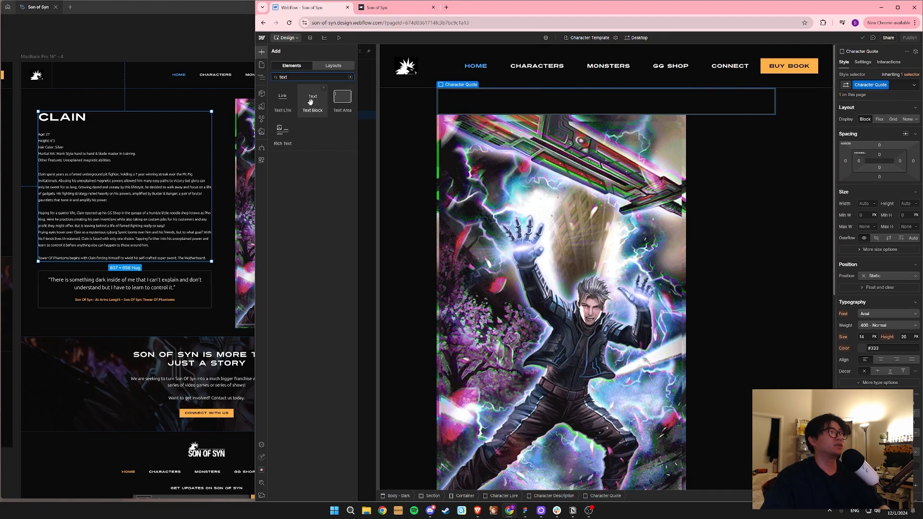
left_click(311, 100)
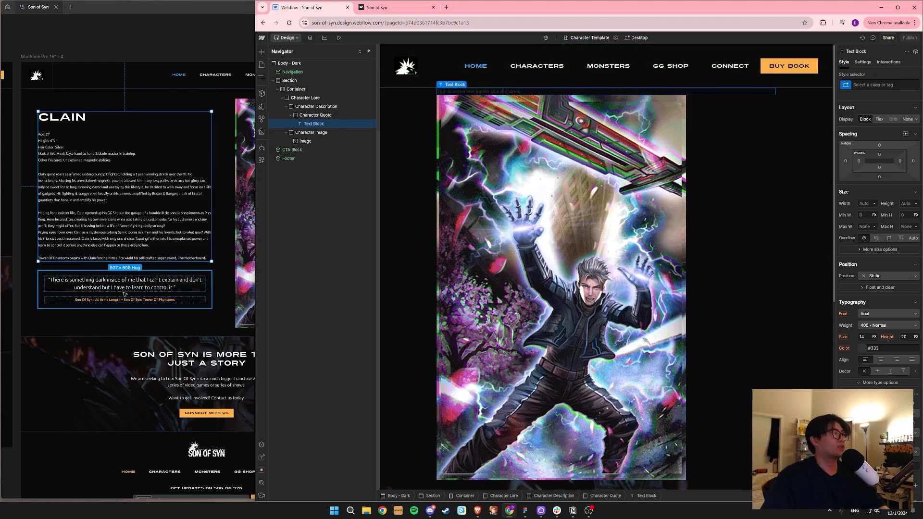
Create and assign the class "Character Quote Saying" to the Text Block in Character Quote.
left_click(875, 84)
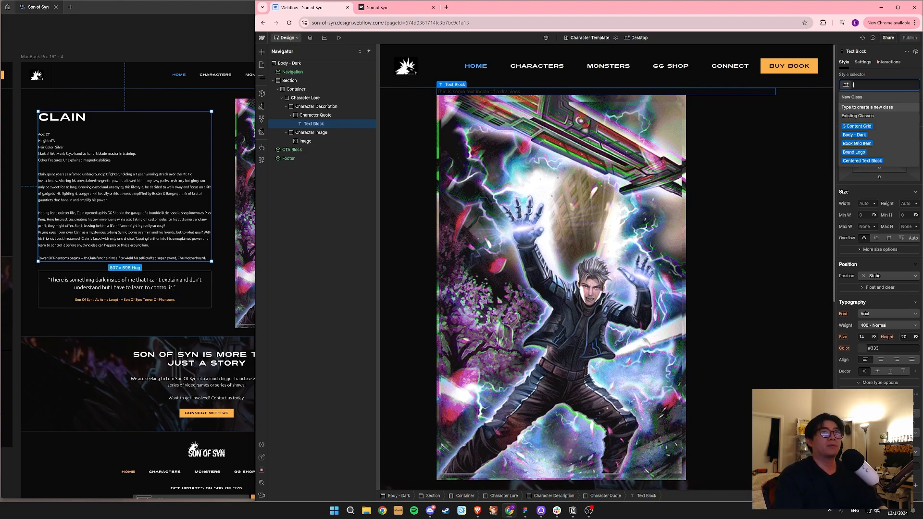
type("Character")
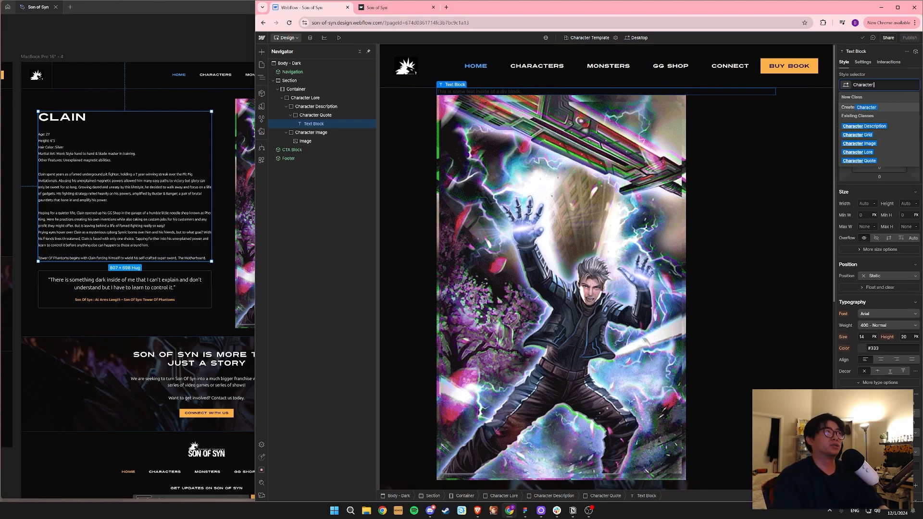
type(" Quote Saying")
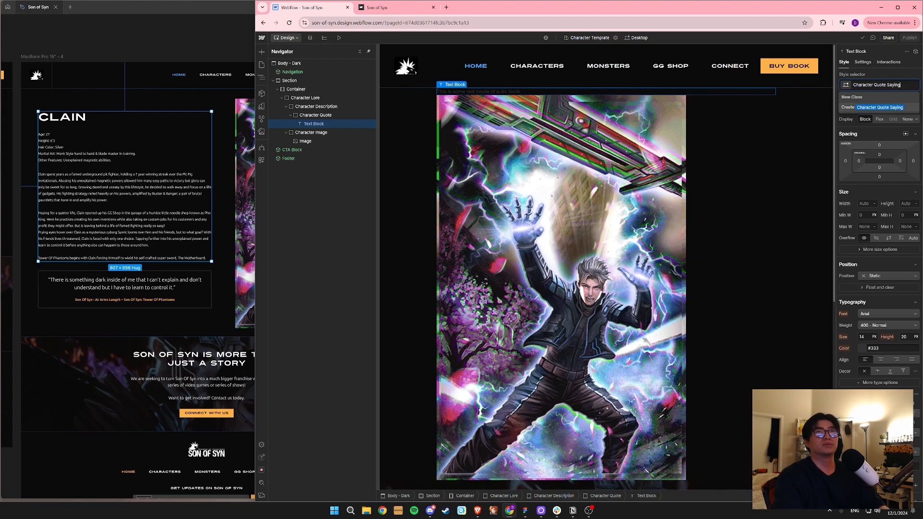
left_click(872, 107)
Copy the "There is something dark inside of me" quote from Figma and replace the Character Quote Saying placeholder text in Webflow with it.
left_click(136, 282)
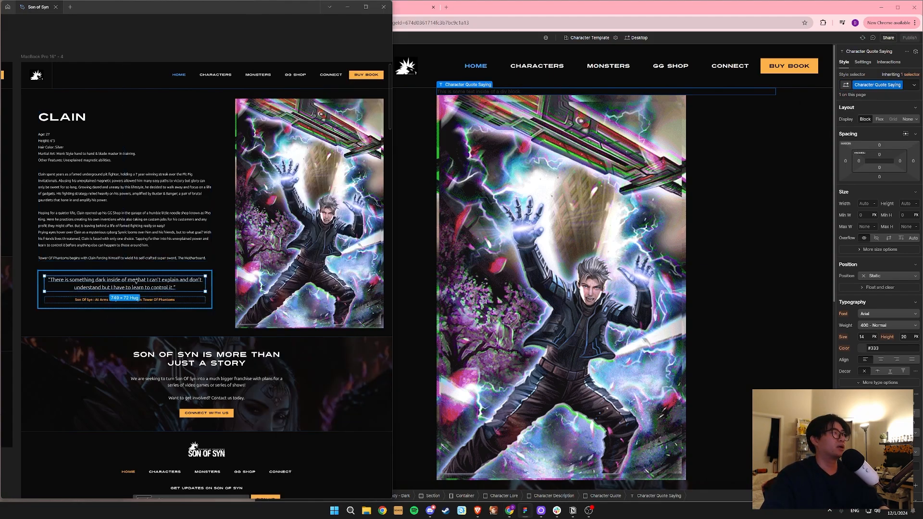
key("Return")
key("ctrl+c")
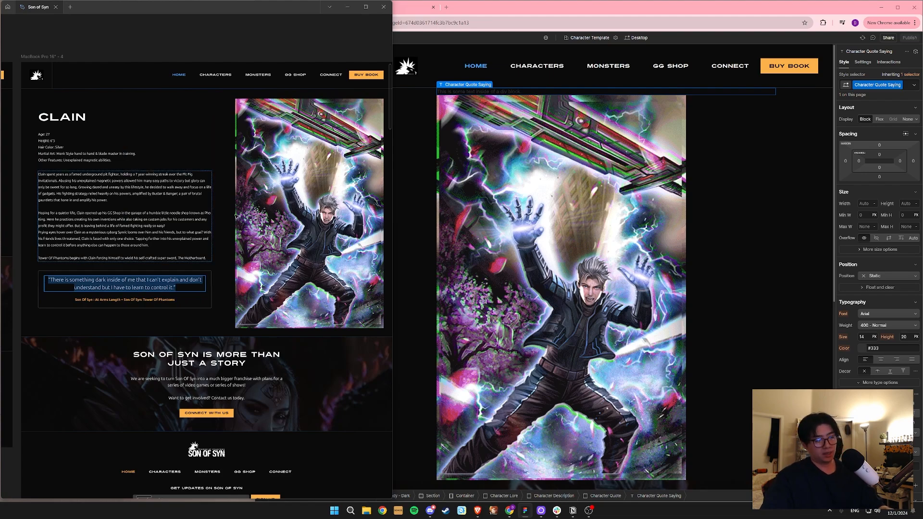
left_click(487, 92)
double_click(487, 91)
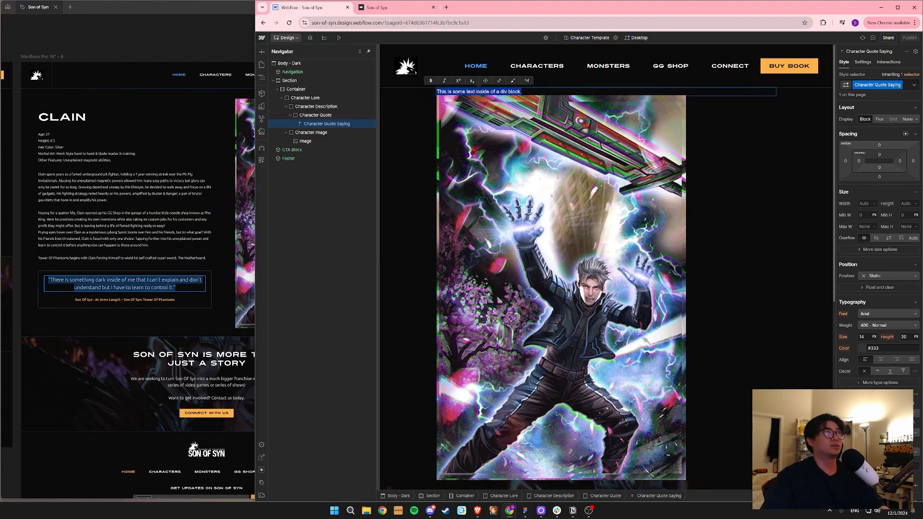
key("ctrl+v")
key("Escape")
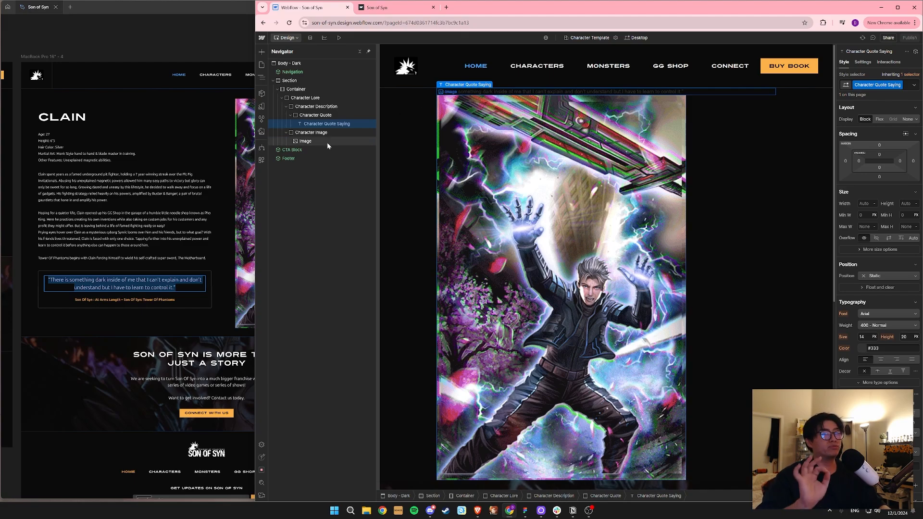
Switch to Figma and inspect the quote text's typography in Dev Mode, with the layer list minimized.
left_click(185, 302)
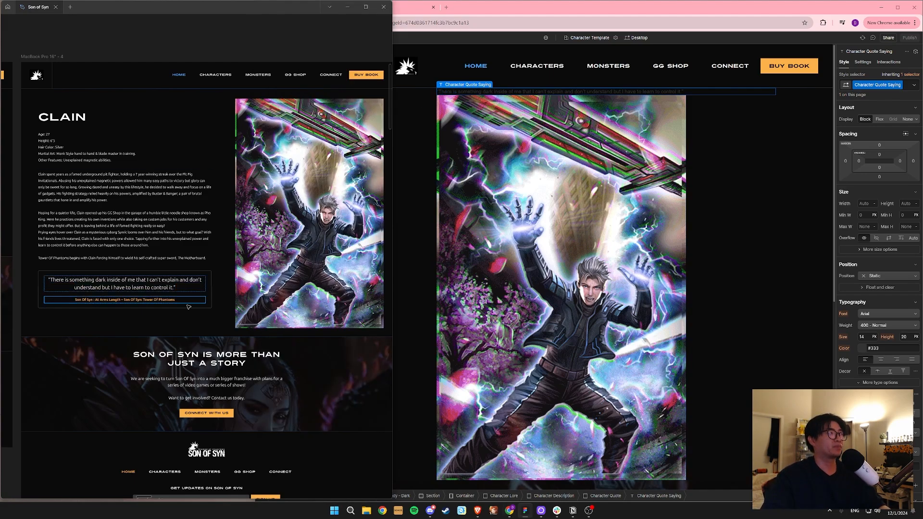
key("Escape")
left_click(168, 286)
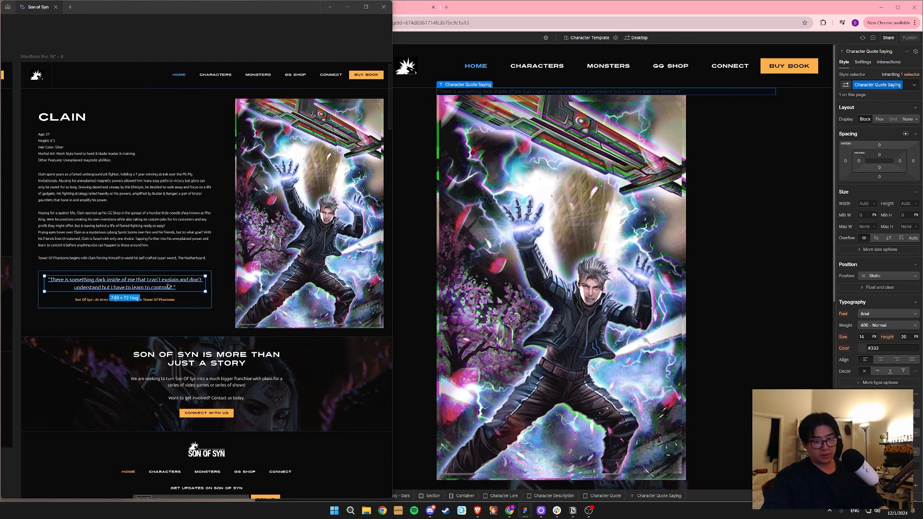
key("ctrl+backslash")
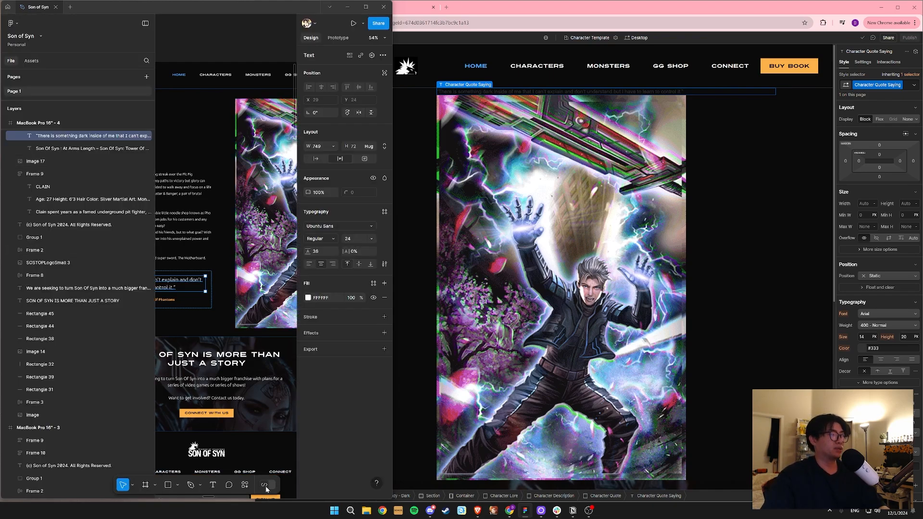
left_click(266, 486)
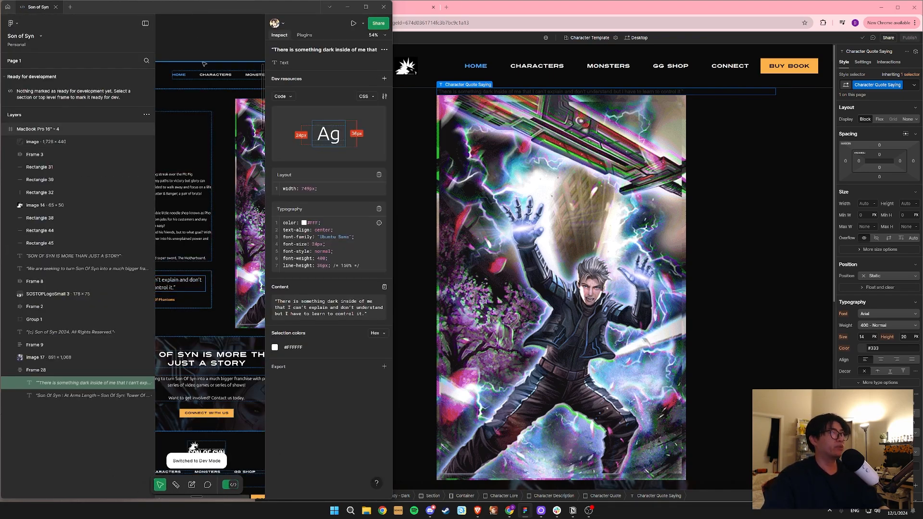
key("ctrl+k")
key("Escape")
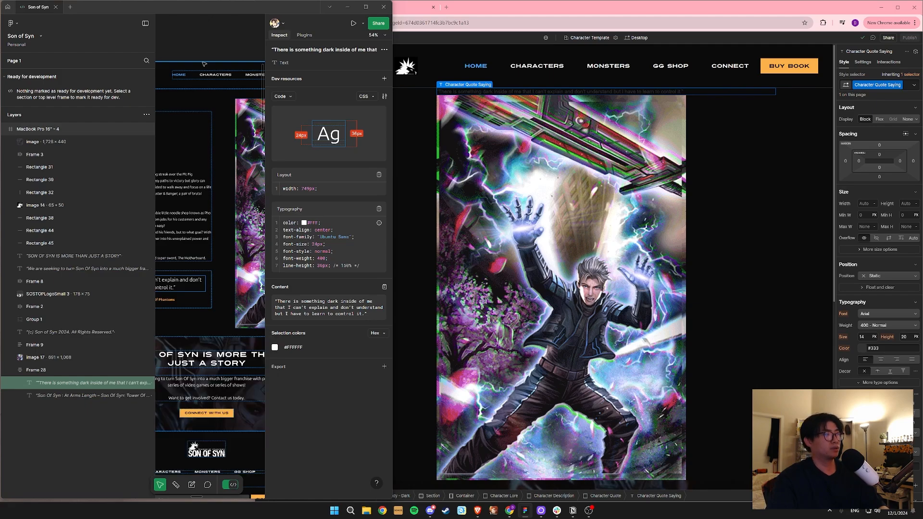
left_click(145, 24)
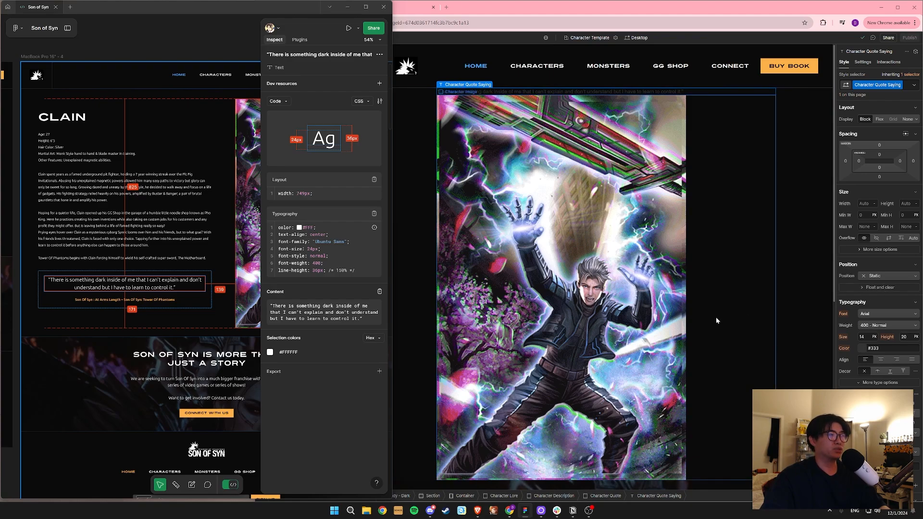
Switch to Webflow and set Character Quote Saying's font to Ubuntu, its color to white and its size to 24 px.
left_click(457, 95)
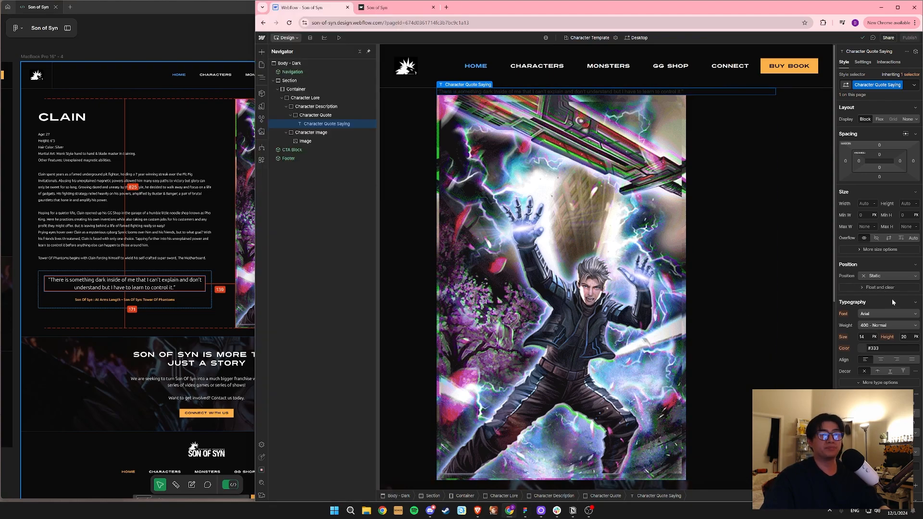
left_click(888, 313)
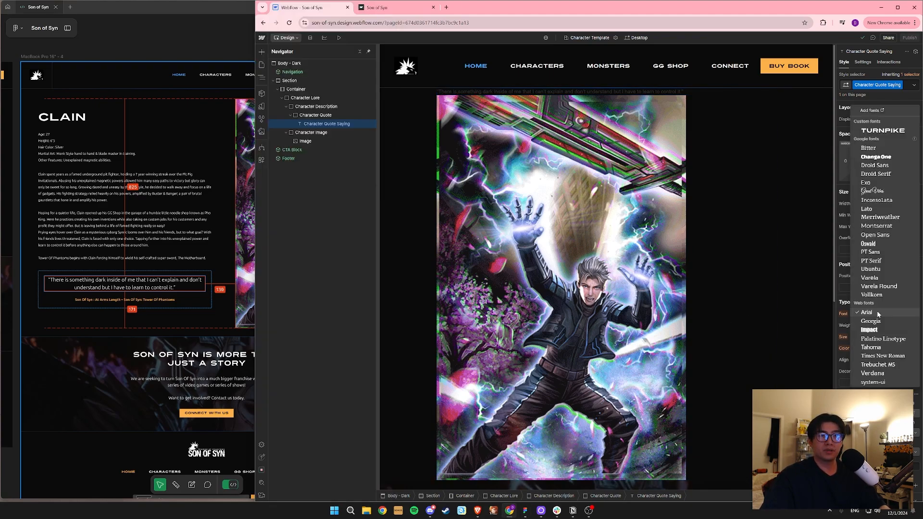
left_click(880, 270)
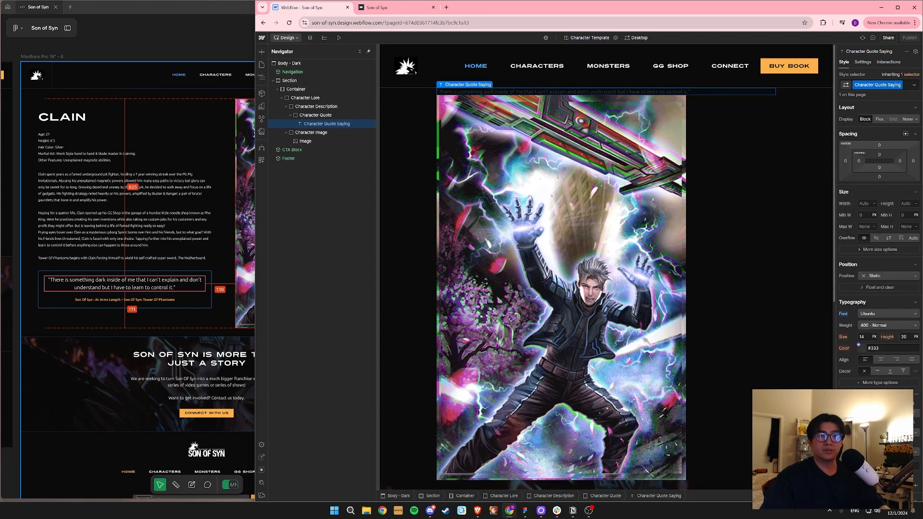
left_click(884, 348)
type("white")
key("Return")
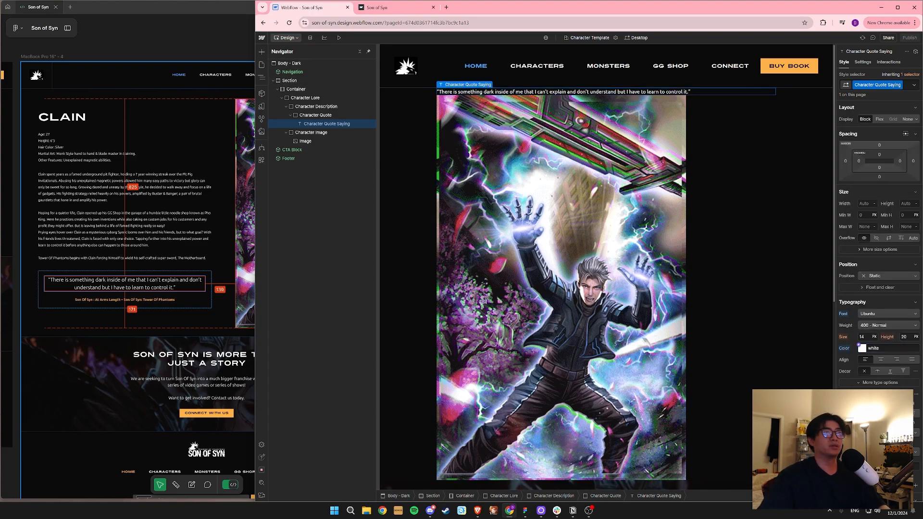
key("Return")
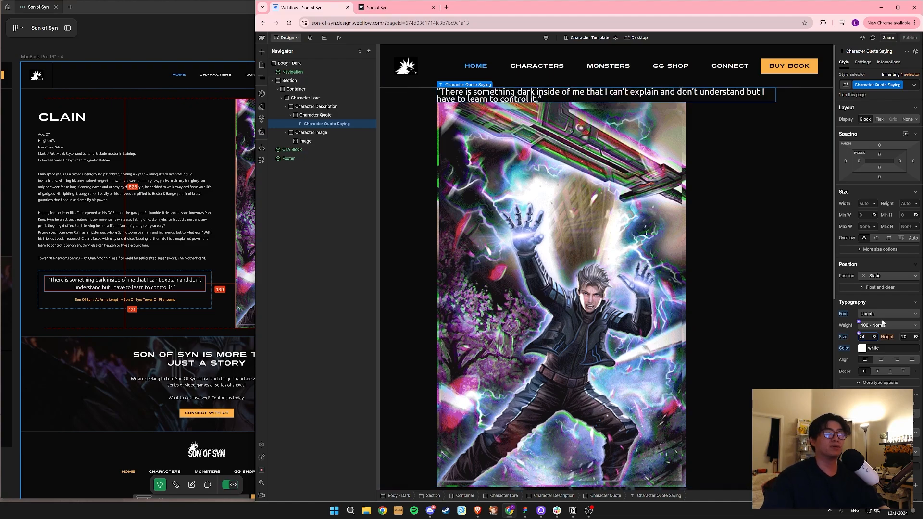
Set Character Quote Saying's weight to 300 - Light and line height to 36 px, with centered alignment.
left_click(906, 325)
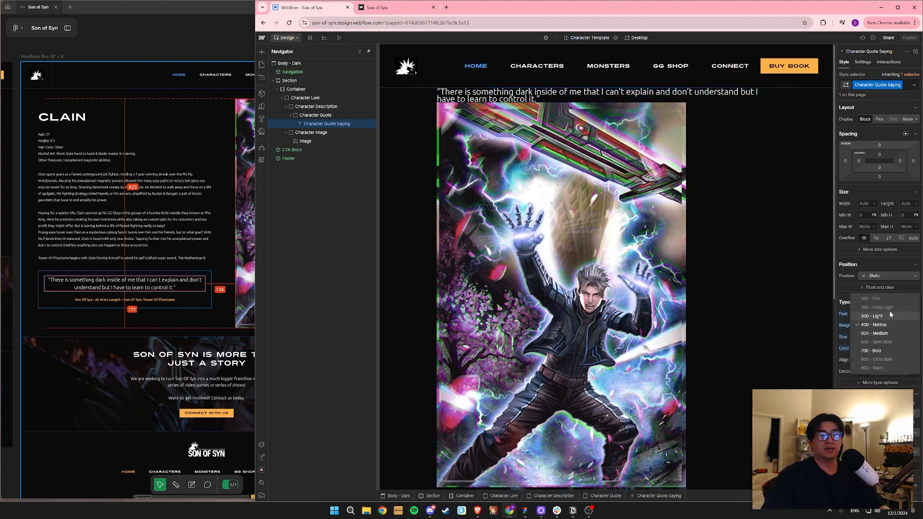
left_click(884, 316)
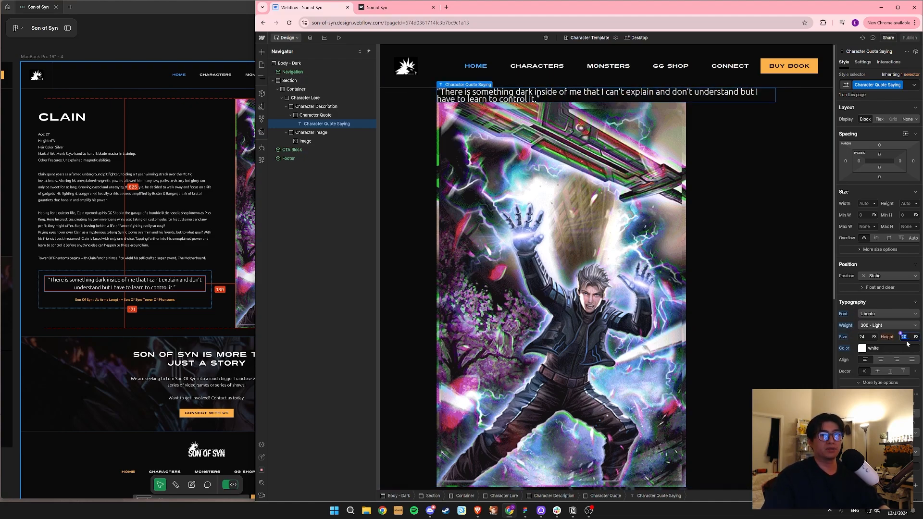
left_click(126, 283)
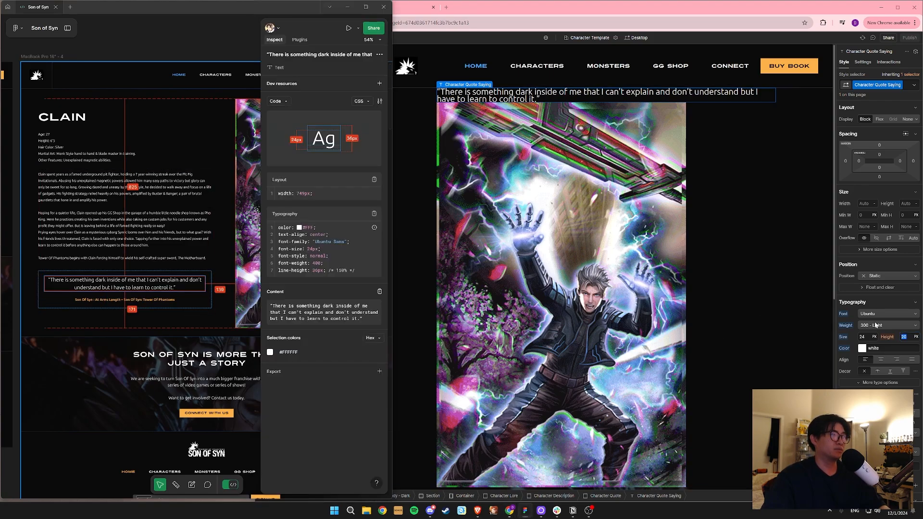
left_click(902, 336)
type("3")
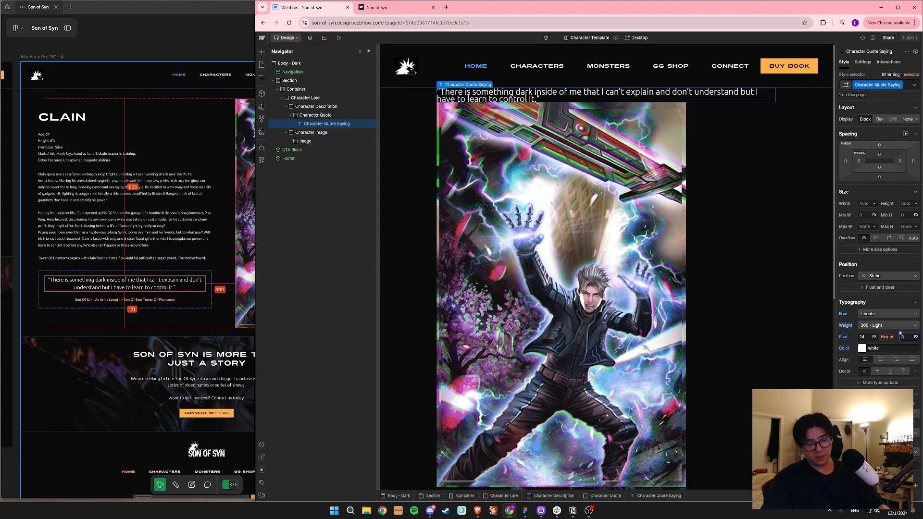
type("6")
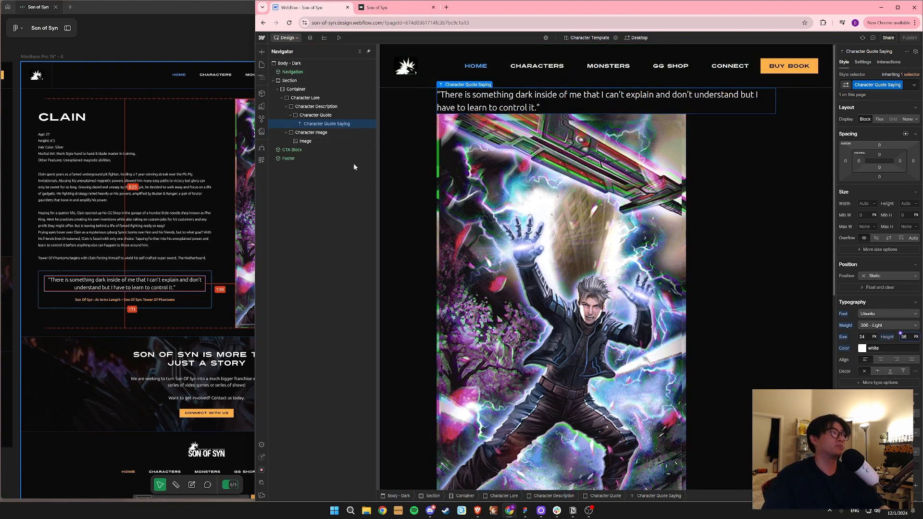
left_click(881, 360)
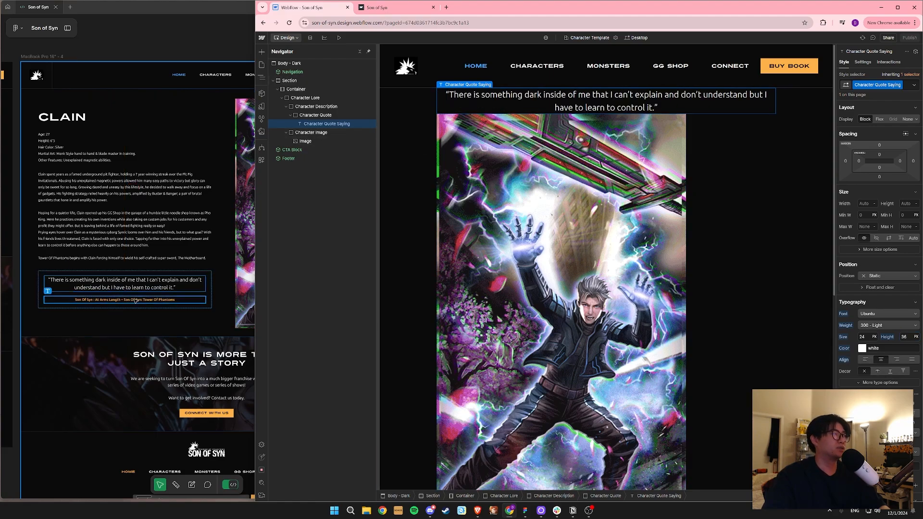
Inspect the orange citation line in Figma, and add a Text Block inside Character Quote in Webflow.
left_click(171, 303)
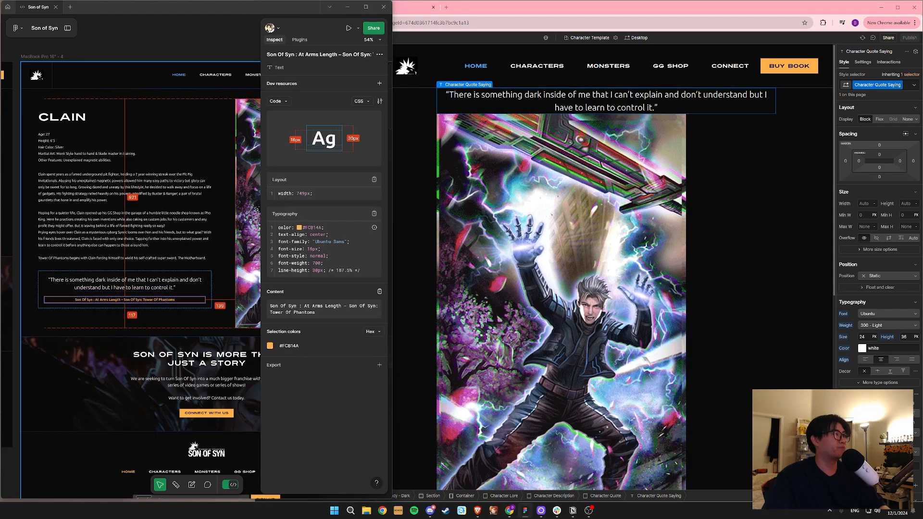
left_click(493, 11)
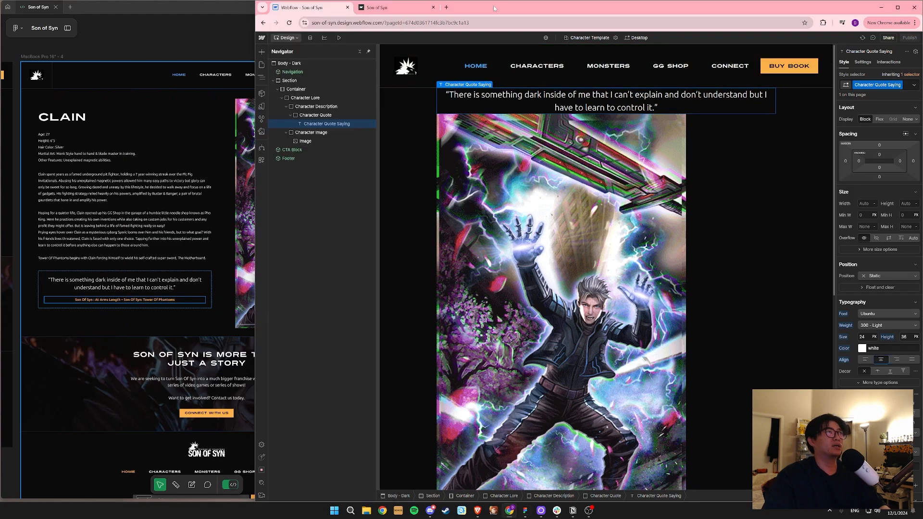
left_click(316, 115)
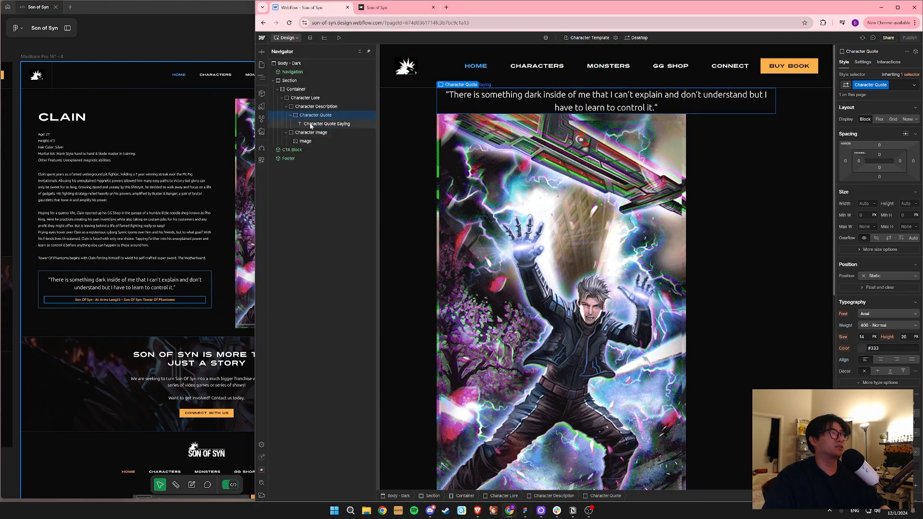
left_click(262, 51)
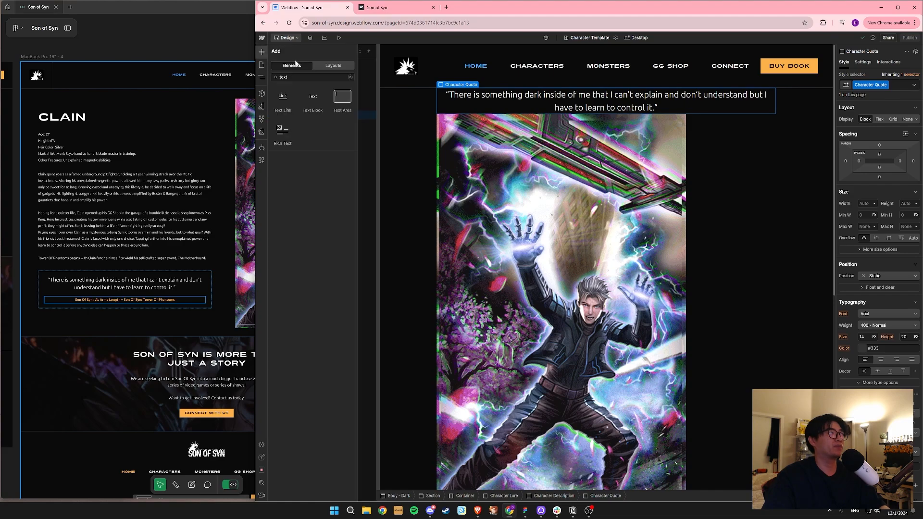
left_click(312, 98)
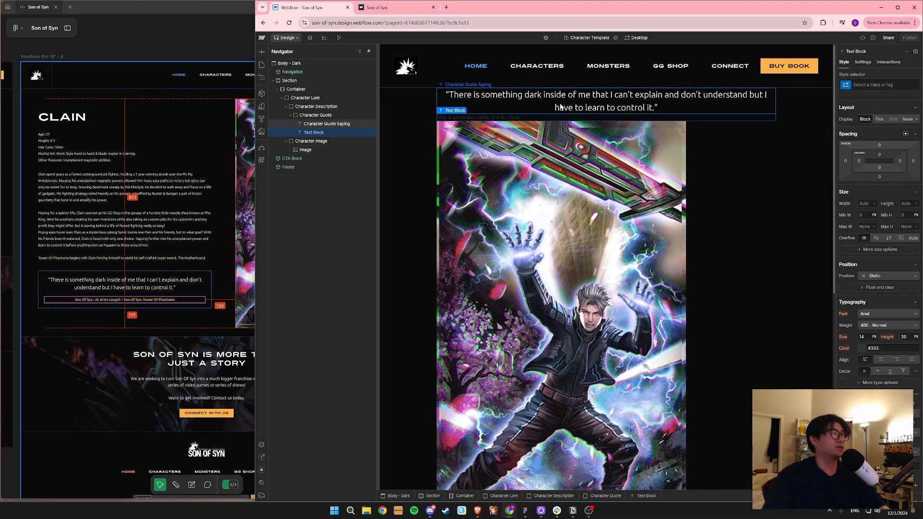
Create and assign the class "Character Quote Citation" to the new Text Block.
key("ctrl+Return")
type("Q")
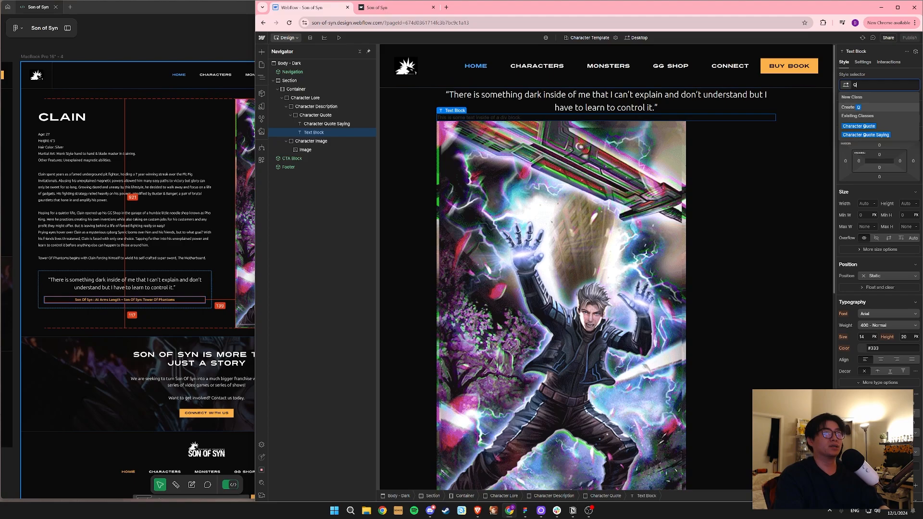
type("uote ")
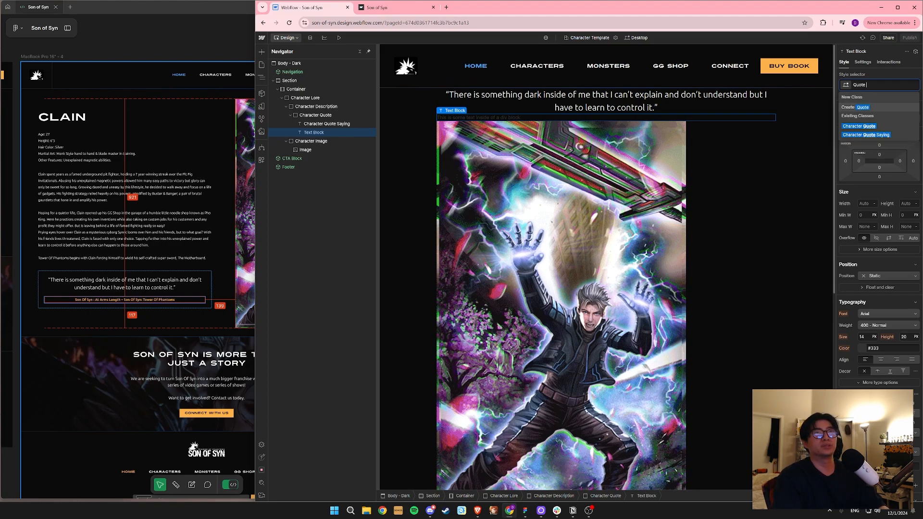
type("Re")
key("BackSpace")
key("BackSpace")
key("BackSpace")
key("BackSpace")
key("BackSpace")
key("BackSpace")
key("BackSpace")
type("C")
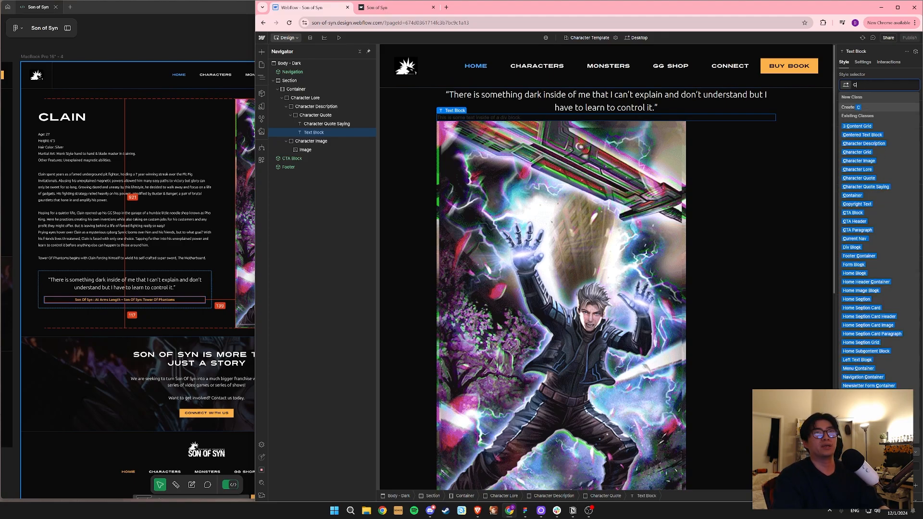
type("haracter Quote ")
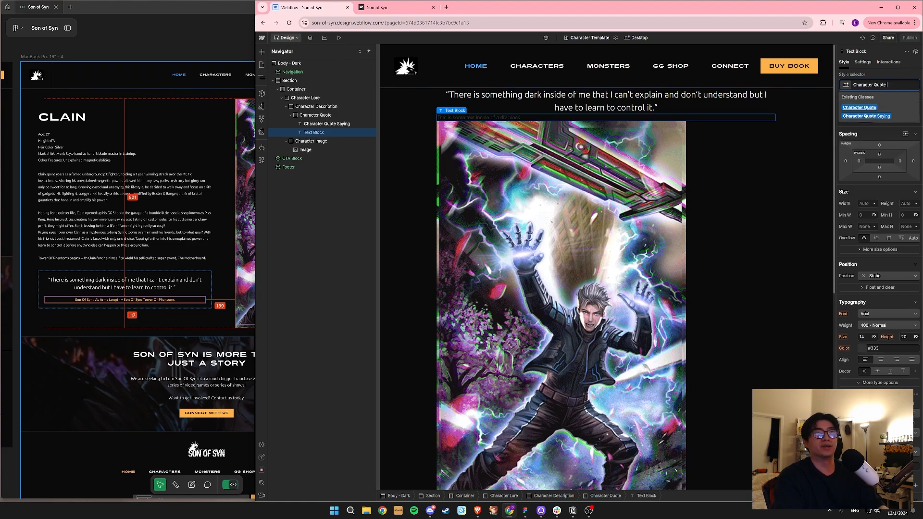
type("Ref")
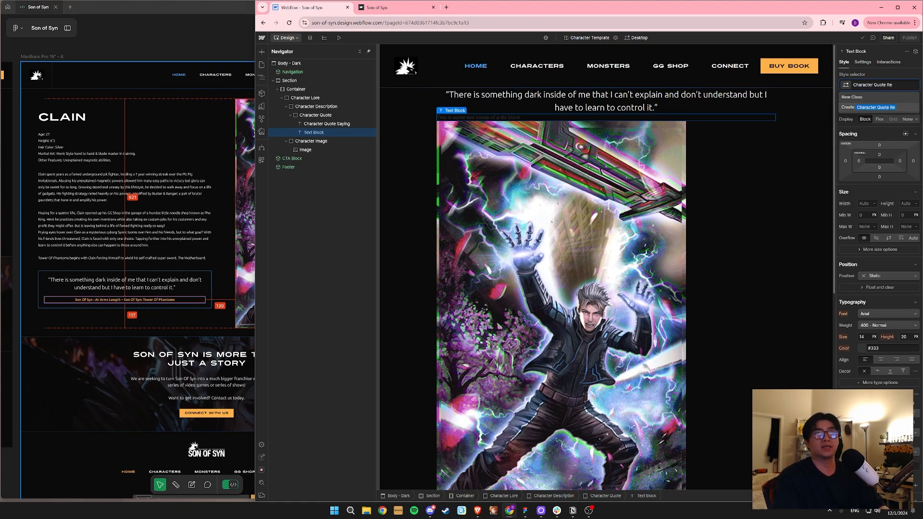
key("BackSpace")
key("BackSpace")
type("Cl")
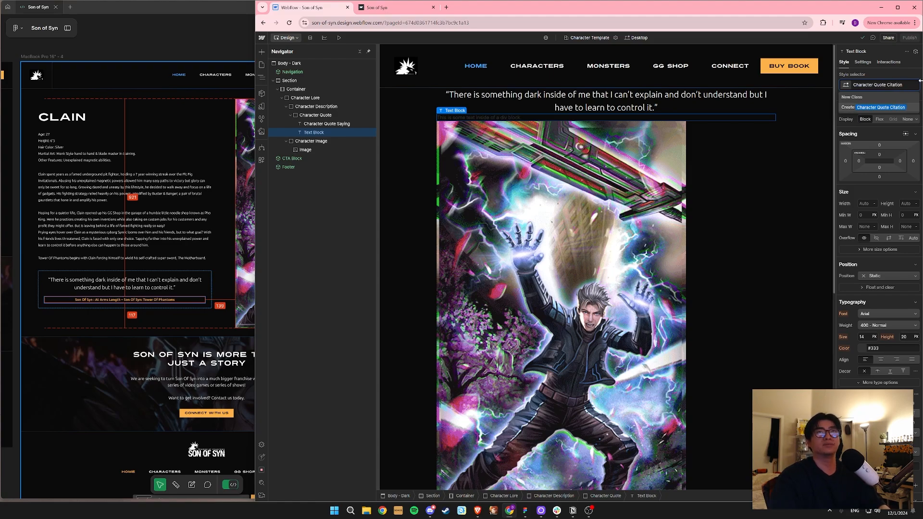
key("Return")
Copy "Son Of Syn : At Arms Length – Son Of Syn: Tower Of Phantoms" from Figma over the Character Quote Citation placeholder text in Webflow.
left_click(154, 299)
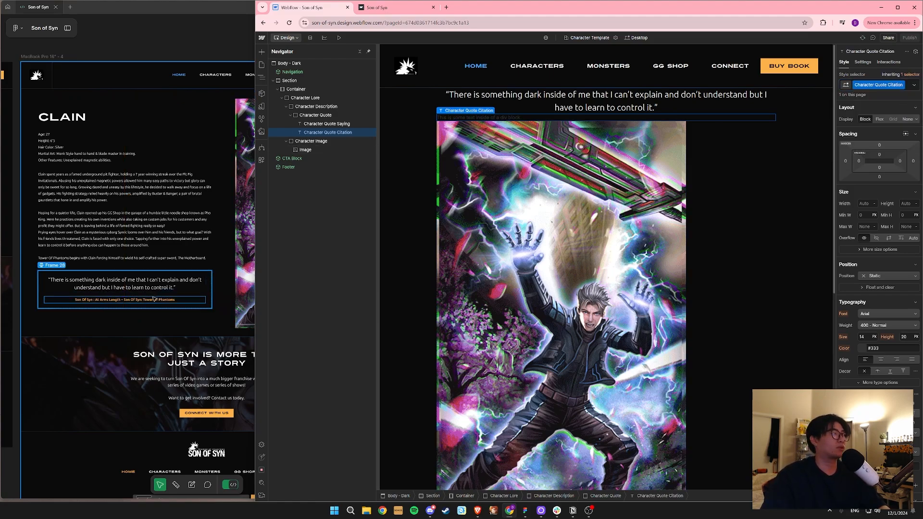
left_click(154, 299)
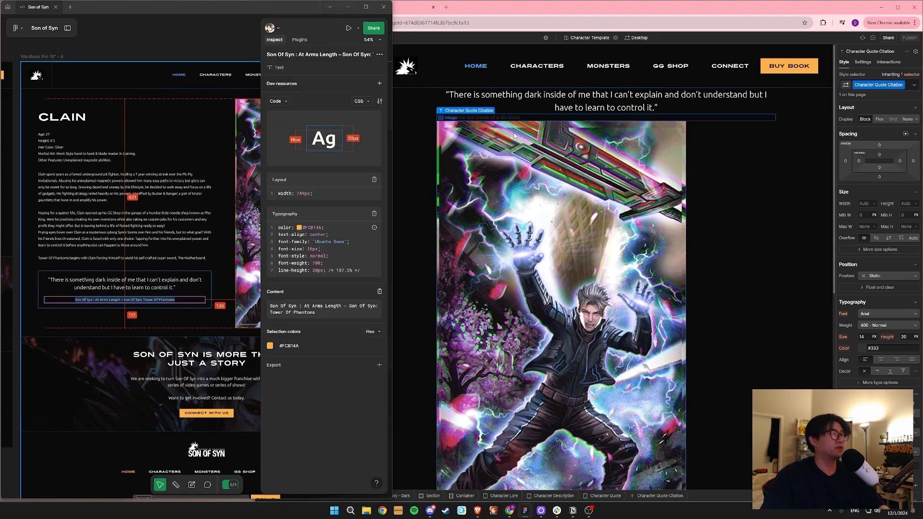
double_click(512, 117)
type("Son Of Syn : At Arms Length – Son Of Syn: Tower Of Phantoms")
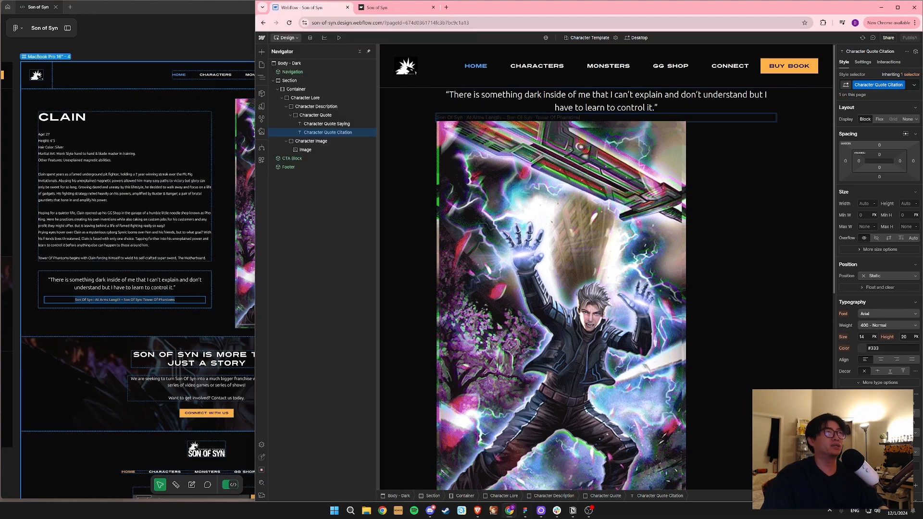
Copy the citation's color code FCB14A from Figma's inspection data and reselect Character Quote Citation in Webflow.
left_click(125, 299)
key("alt")
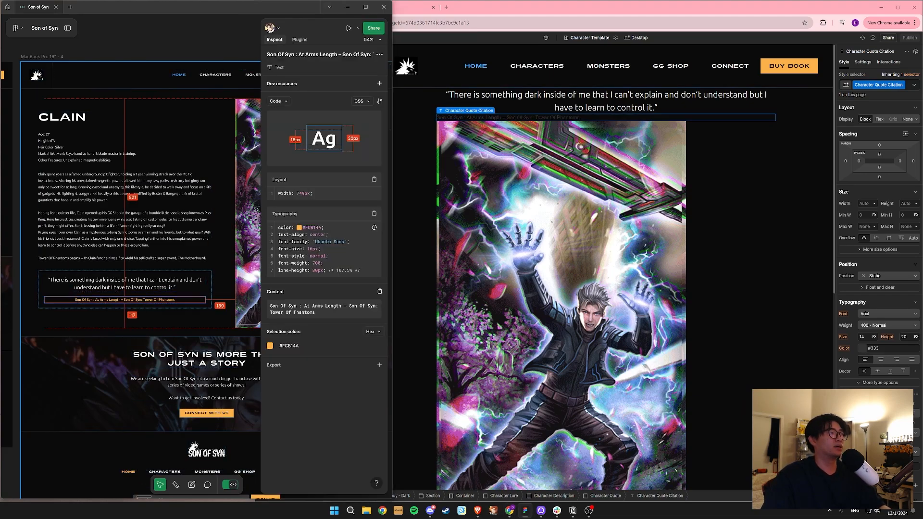
double_click(314, 228)
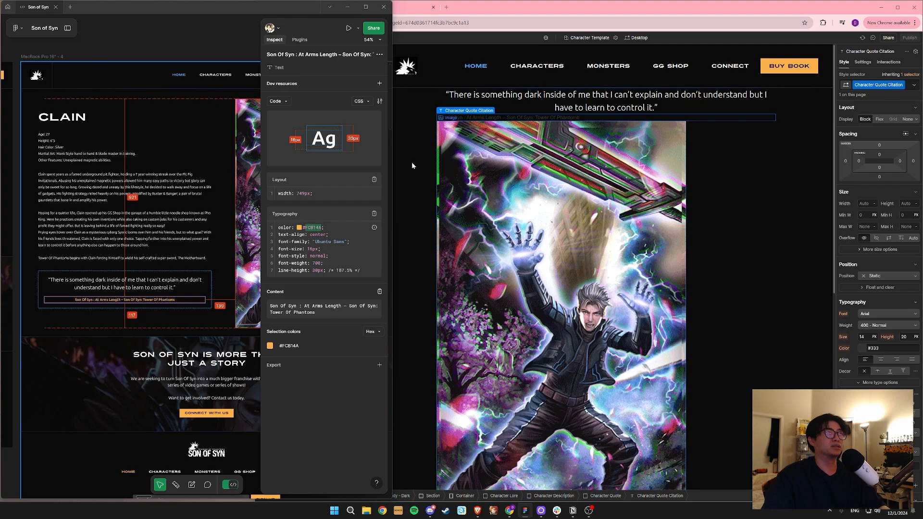
left_click(542, 112)
left_click(542, 115)
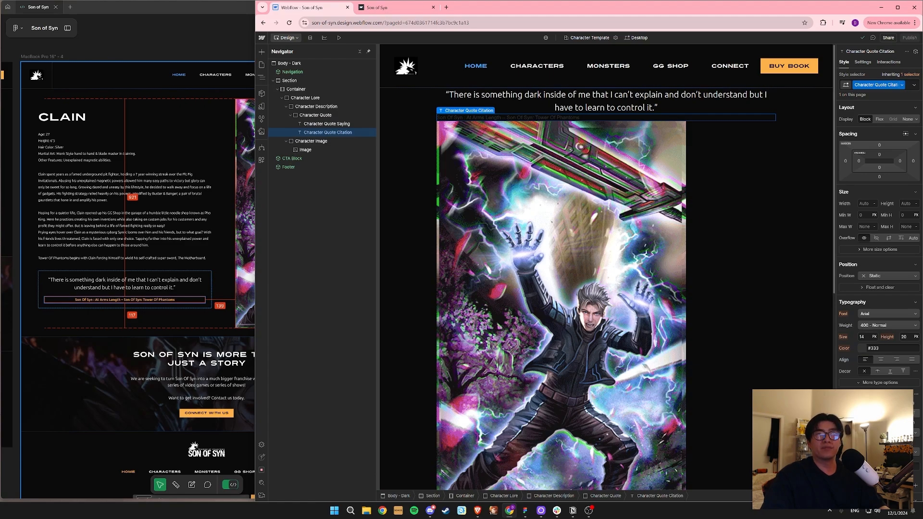
Set Character Quote Citation's font to Ubuntu and its weight to 400 - Normal.
left_click(885, 313)
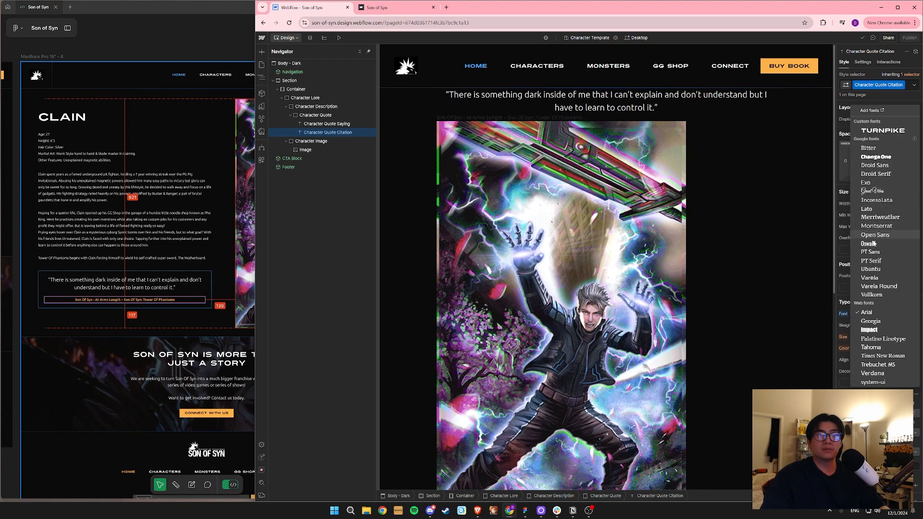
left_click(872, 269)
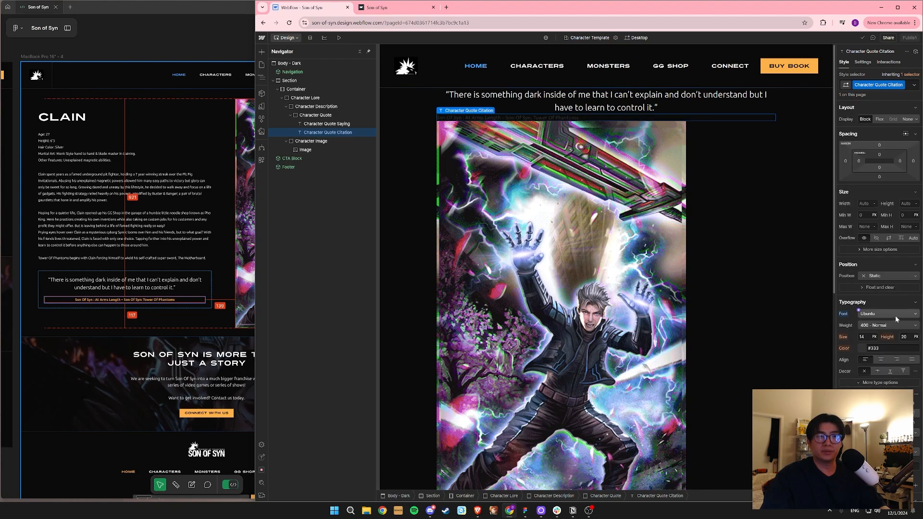
left_click(866, 327)
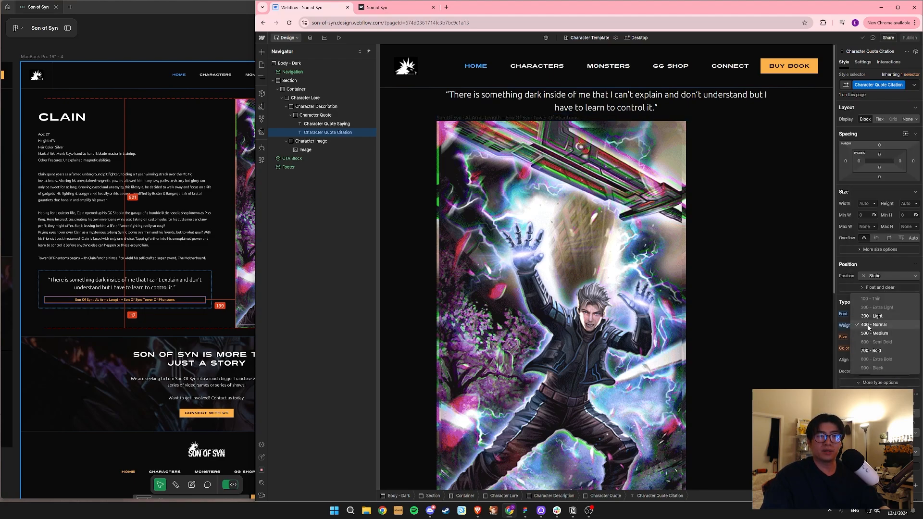
left_click(868, 326)
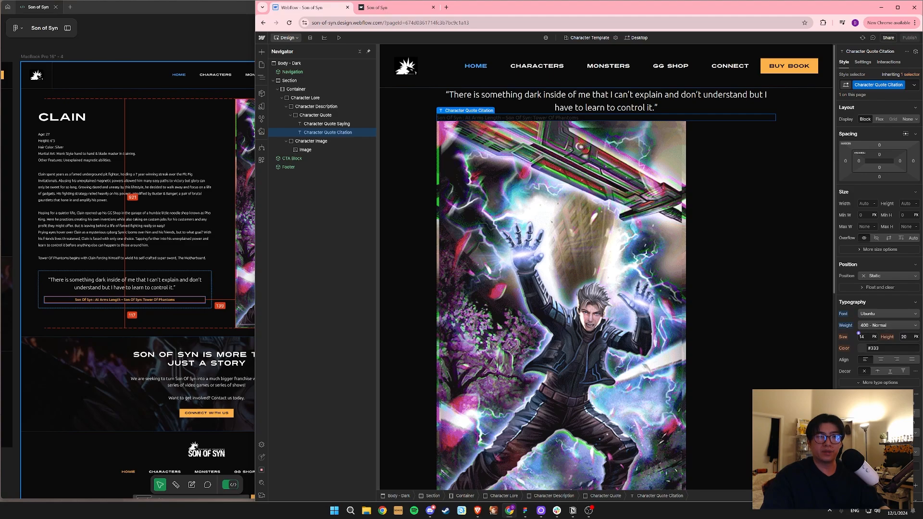
Check the citation's font size in Figma and set Character Quote Citation's size to 16 px in Webflow.
left_click(125, 299)
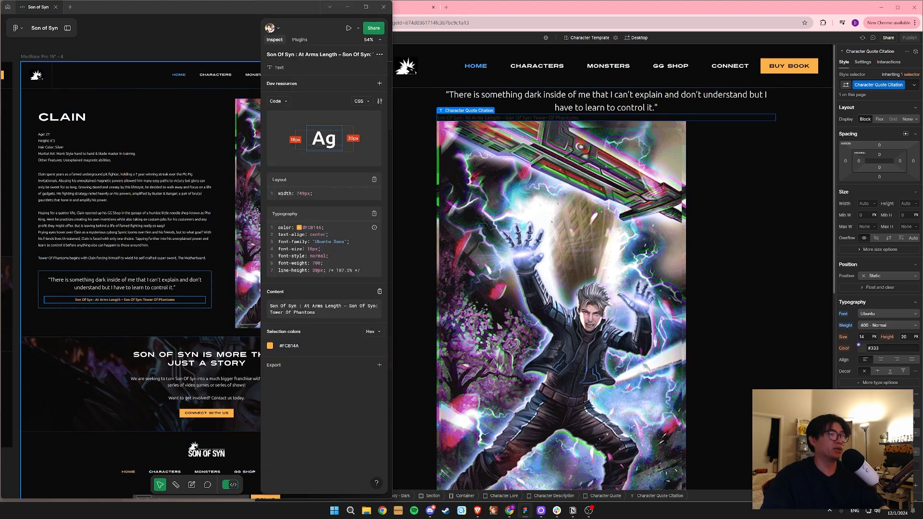
left_click(863, 337)
type("17")
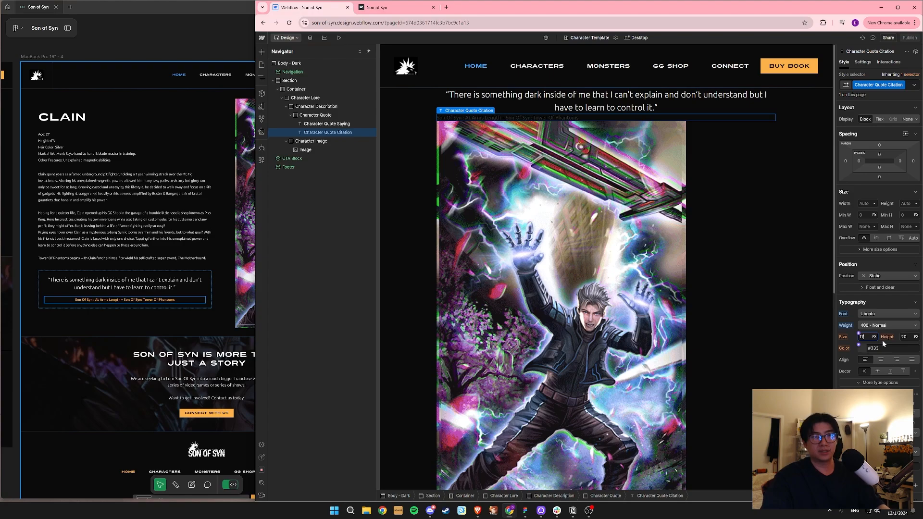
key("BackSpace")
type("6")
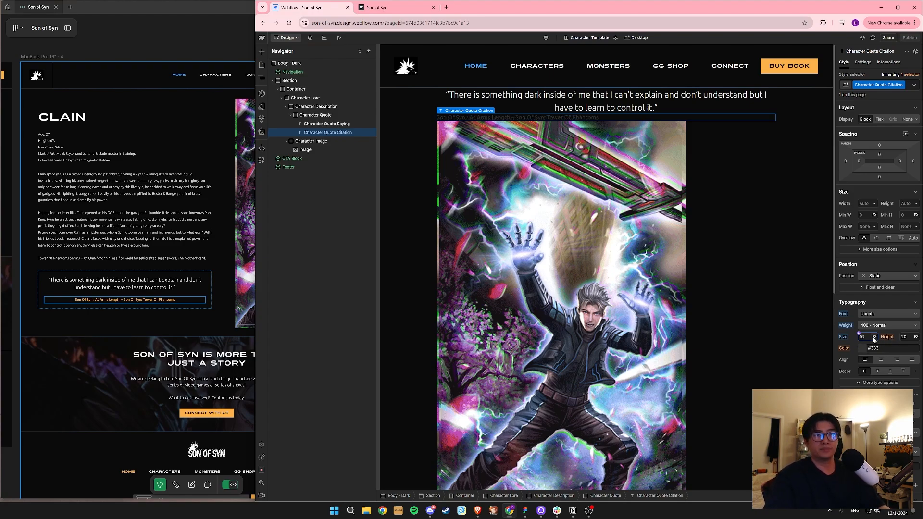
Set Character Quote Citation's text color to #fcb14a and center-align the text.
left_click(874, 348)
type("#fcb14a")
key("Return")
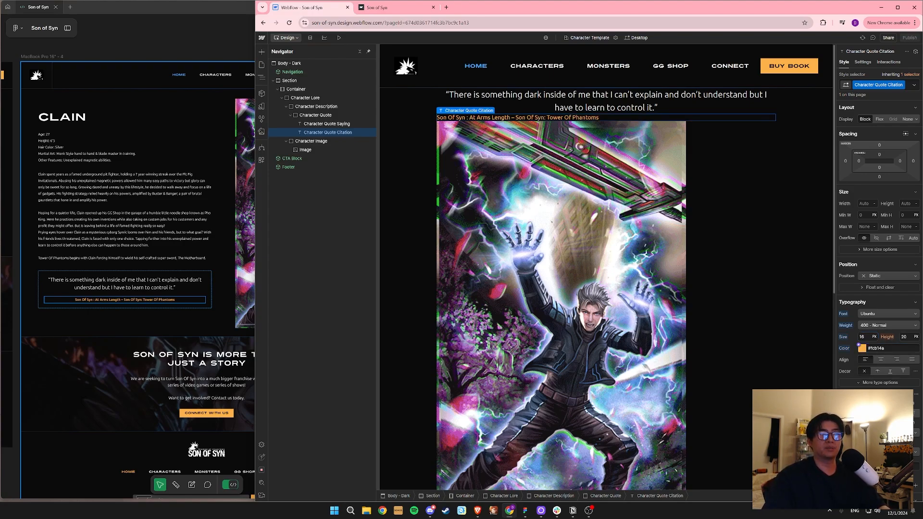
left_click(880, 361)
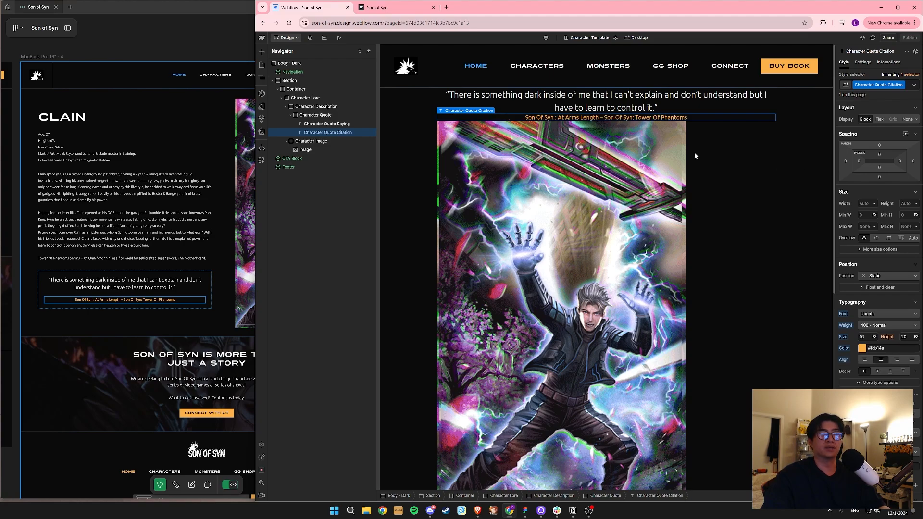
Select Character Quote in Webflow and inspect the bordered quote frame below the lore text in Figma.
left_click(158, 283)
left_click(572, 108)
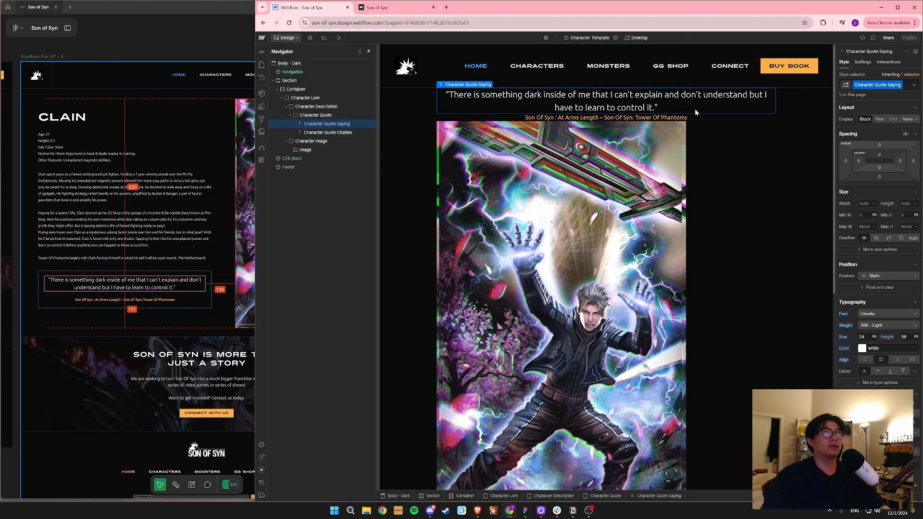
left_click(675, 117)
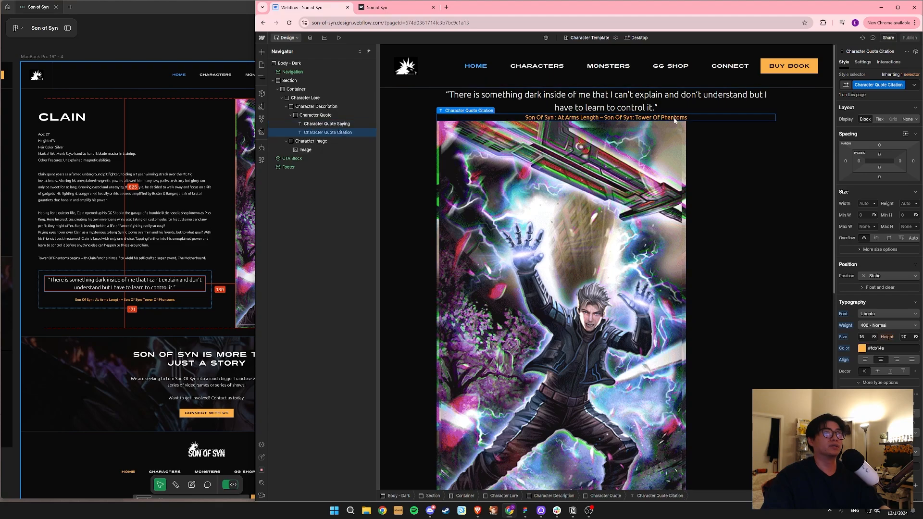
left_click(322, 123)
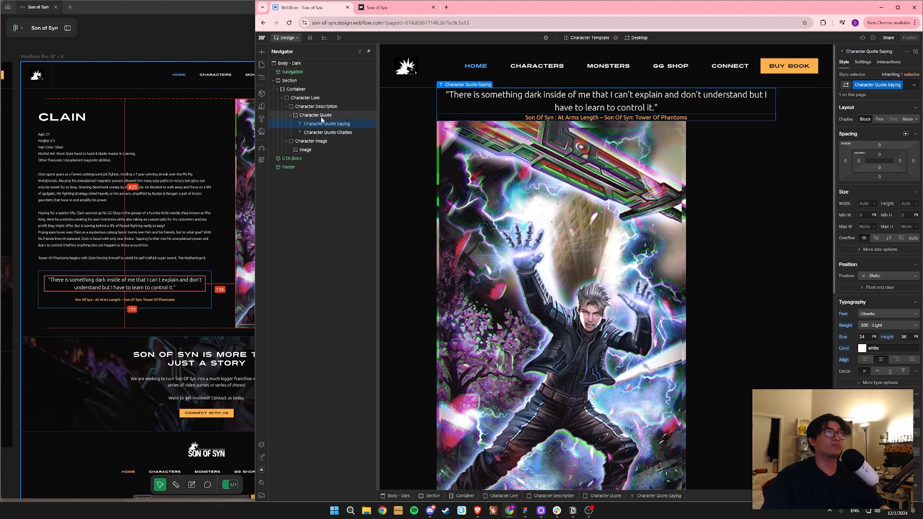
left_click(321, 116)
left_click(118, 324)
scroll(113, 300, "up", 3)
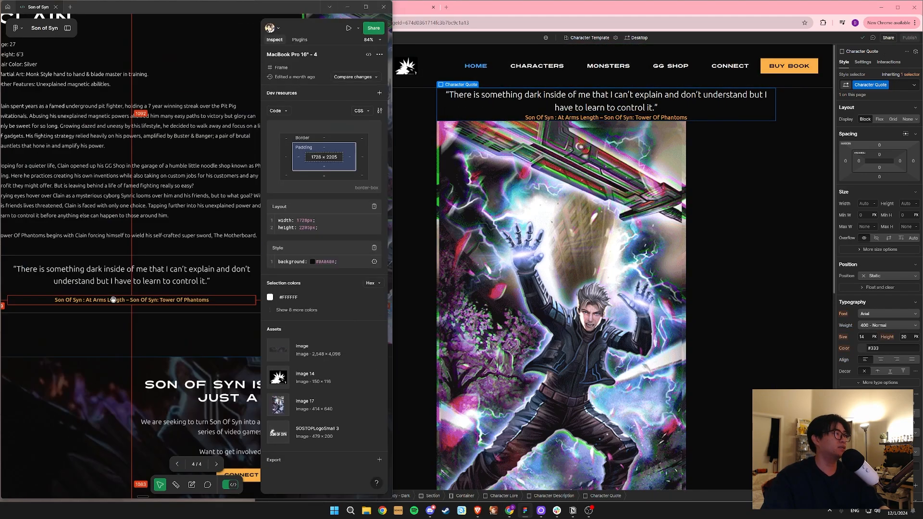
scroll(113, 300, "up", 1)
scroll(162, 259, "up", 1)
scroll(161, 258, "down", 2)
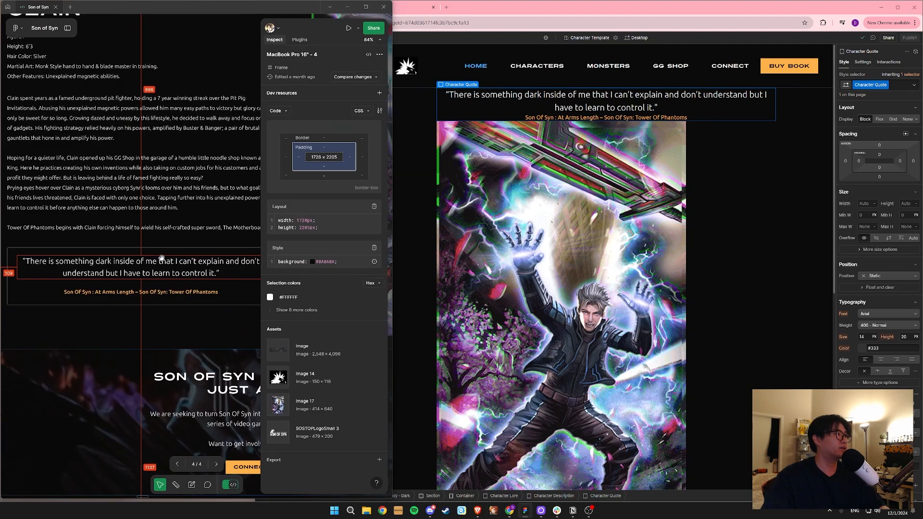
scroll(161, 259, "down", 3)
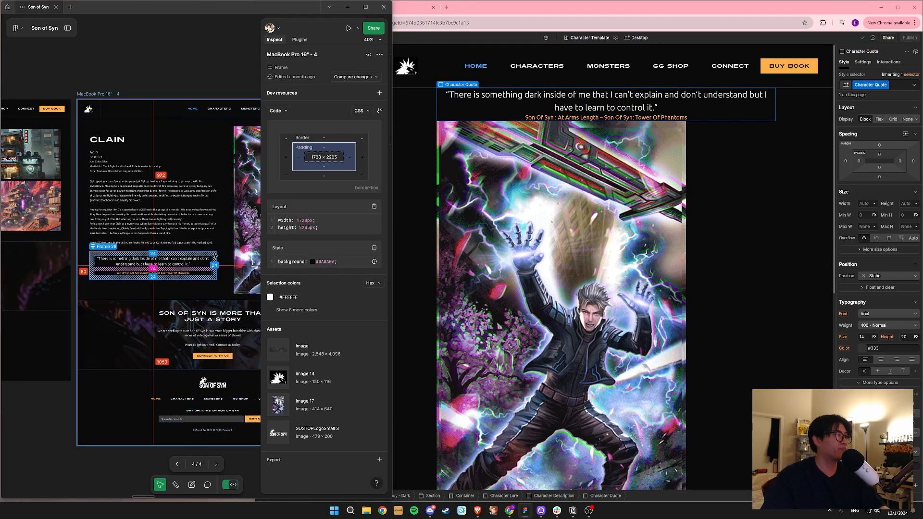
left_click(214, 257)
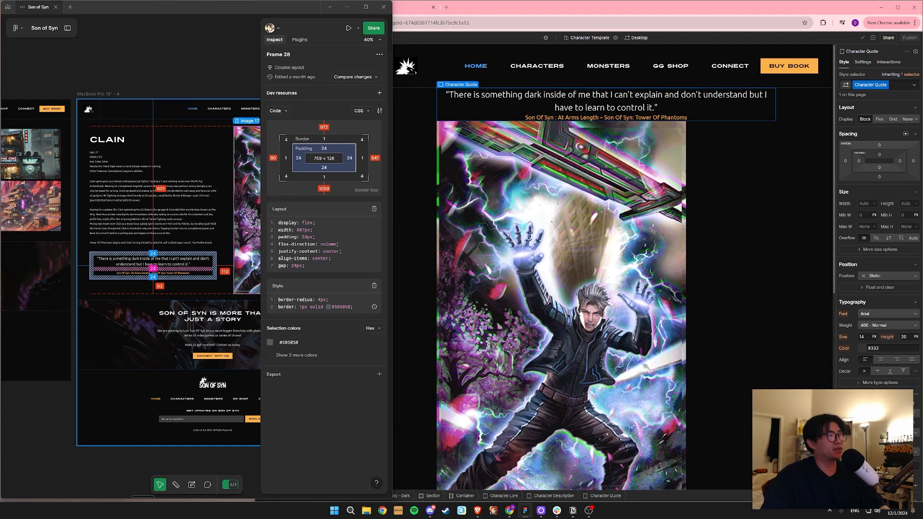
Review the quote frame's display and padding code in Figma and copy its border color code.
left_click_drag(318, 230, 289, 223)
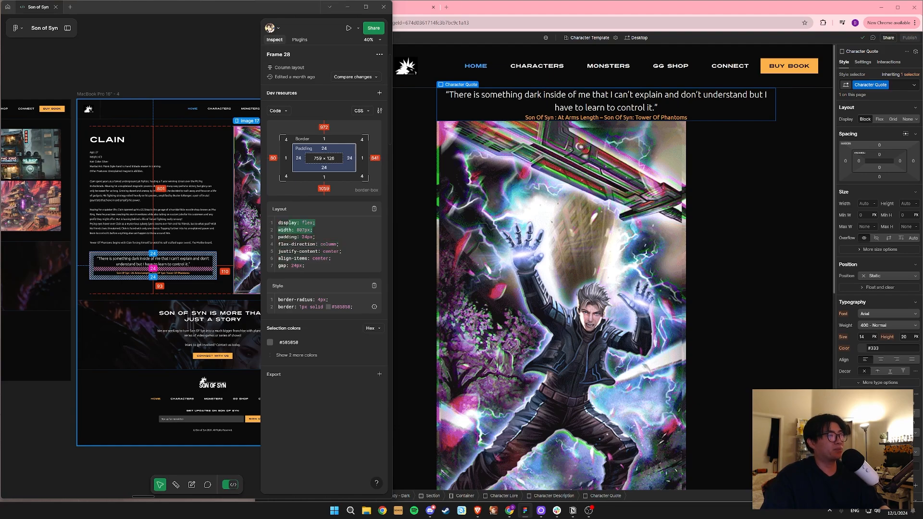
left_click(290, 224)
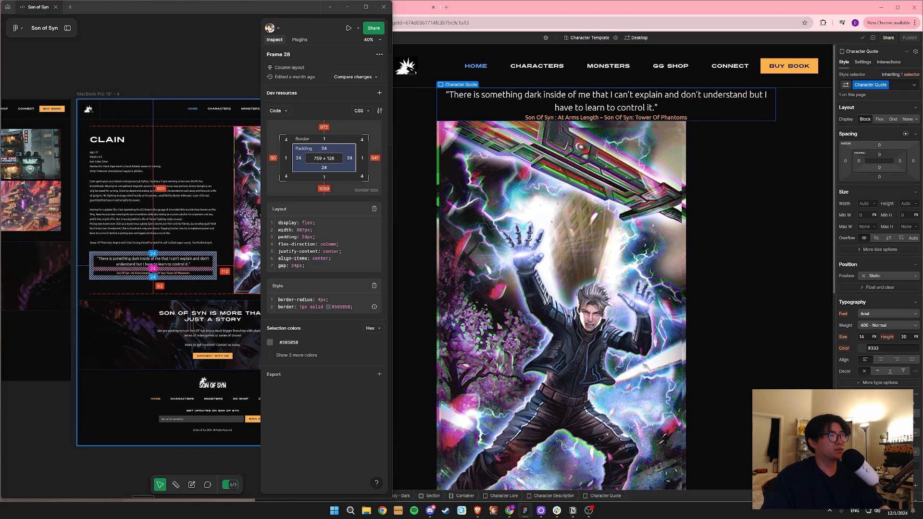
triple_click(314, 237)
triple_click(288, 237)
left_click(342, 307)
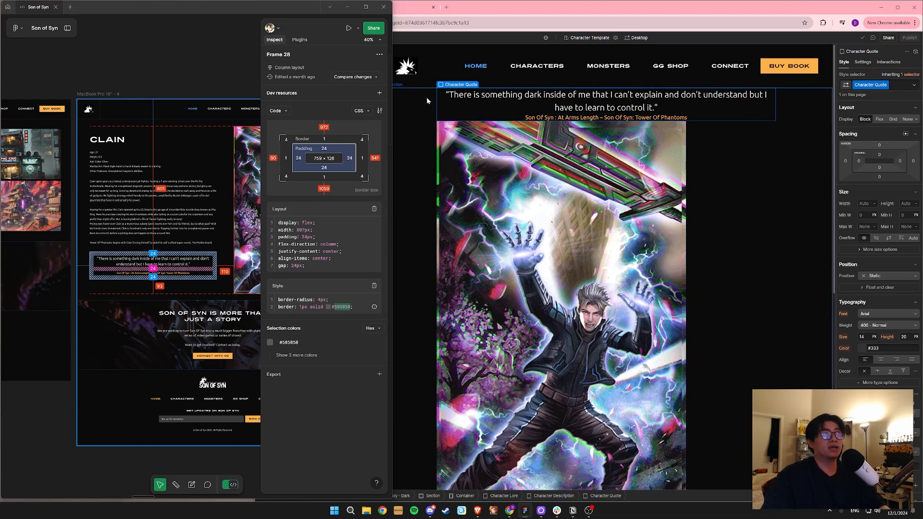
Give Character Quote in Webflow a 1 px solid border in the copied color and a 4 px corner radius.
left_click(492, 6)
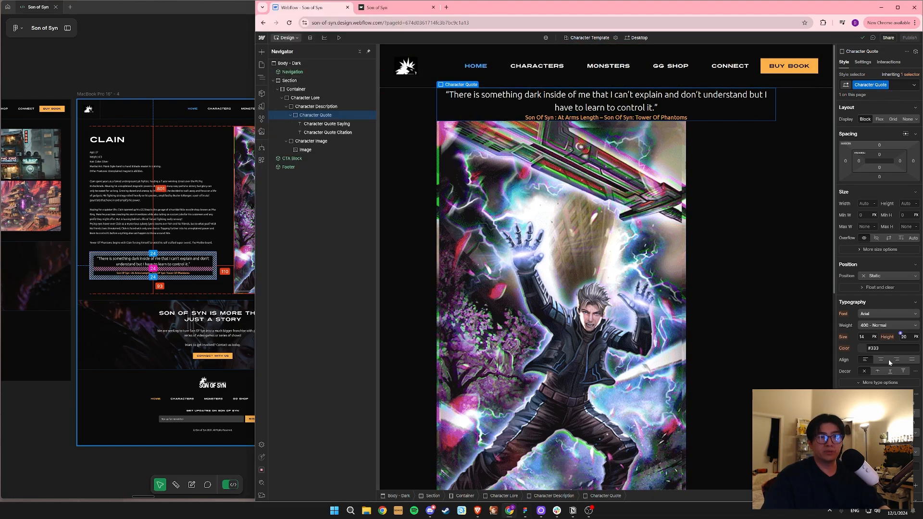
scroll(900, 338, "down", 4)
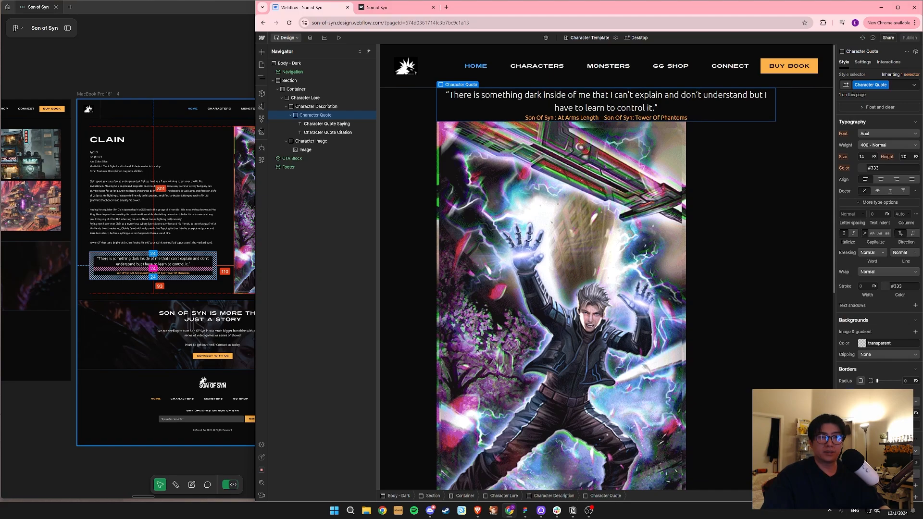
key("Tab")
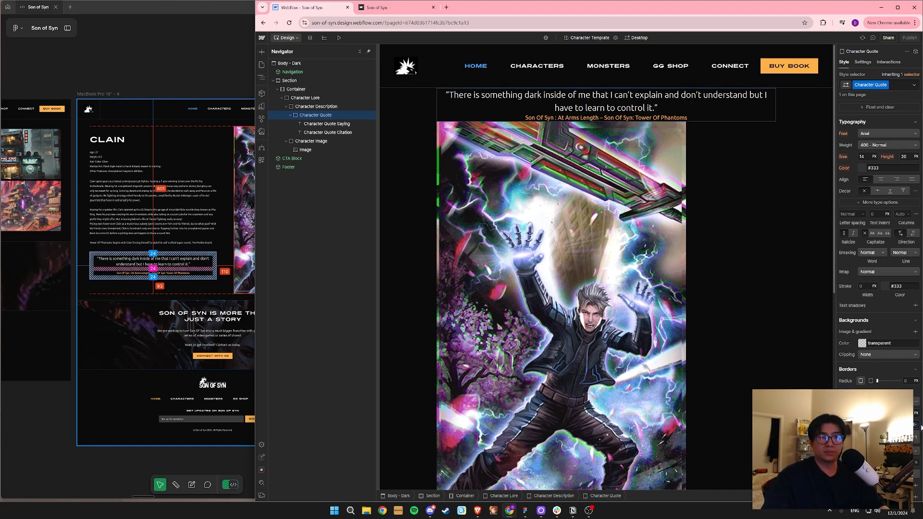
left_click(729, 200)
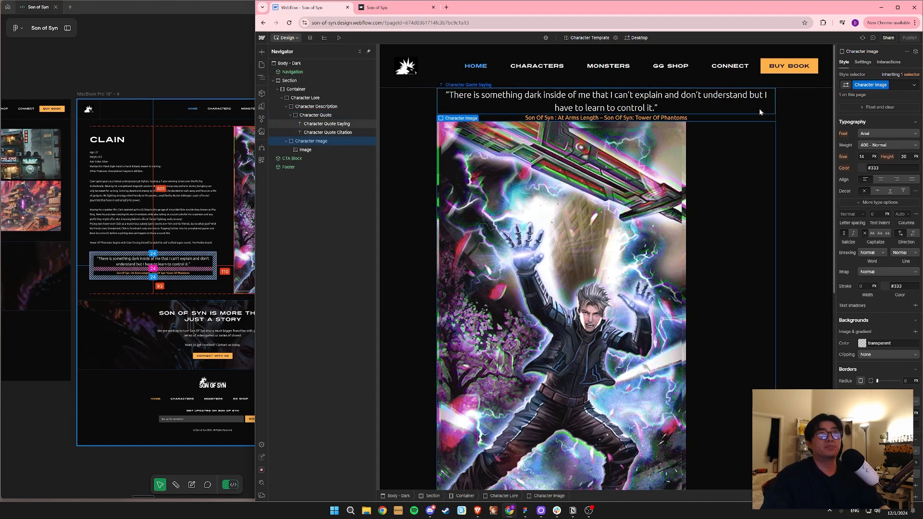
left_click(289, 115)
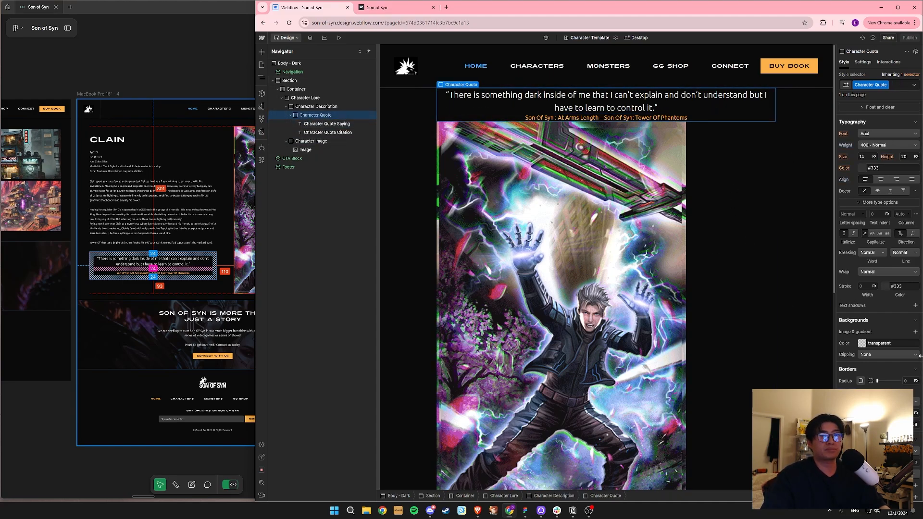
type("4")
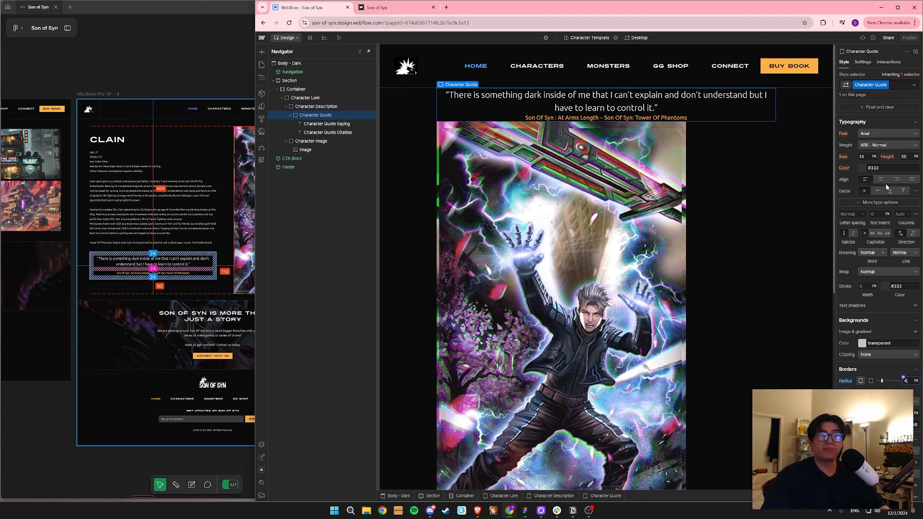
Set Character Quote's padding to 24 px on all four sides and deselect it to view the spacing.
scroll(877, 208, "up", 5)
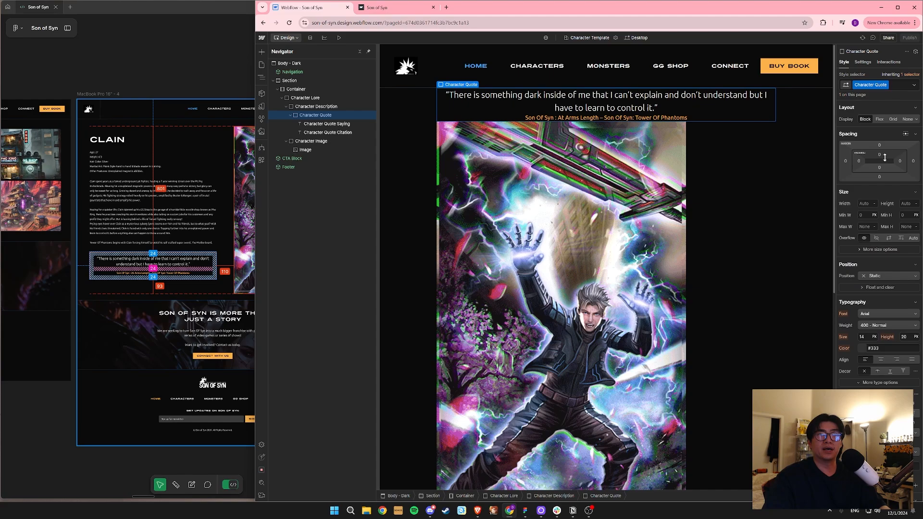
left_click(880, 156)
type("24")
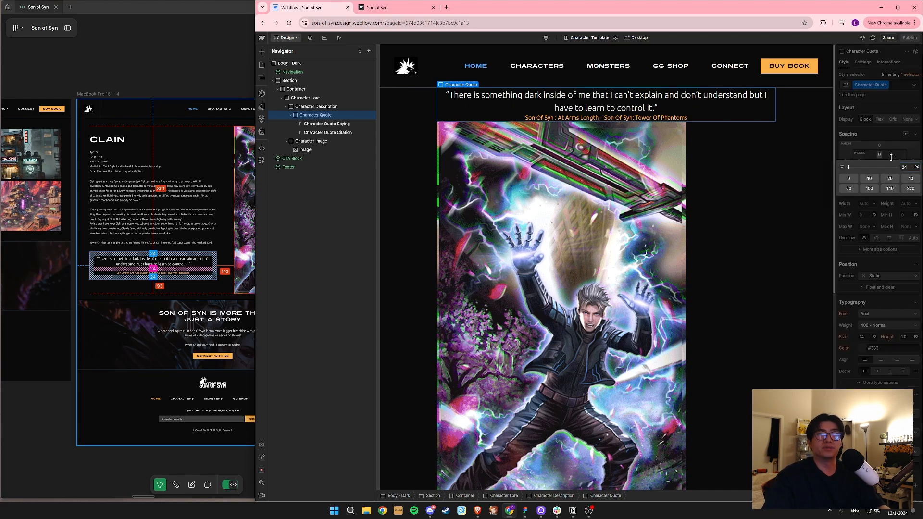
key("Return")
left_click(901, 161)
type("24")
key("Return")
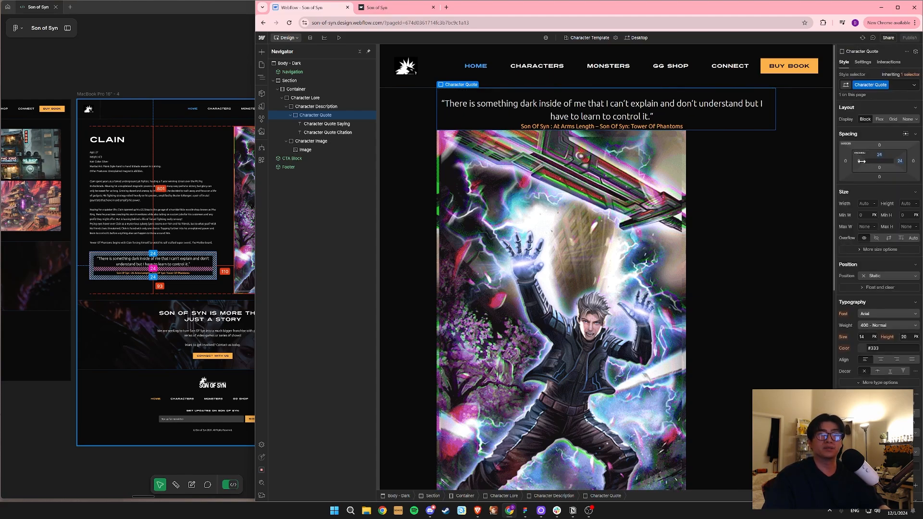
left_click(858, 161)
type("24")
key("Return")
left_click(879, 167)
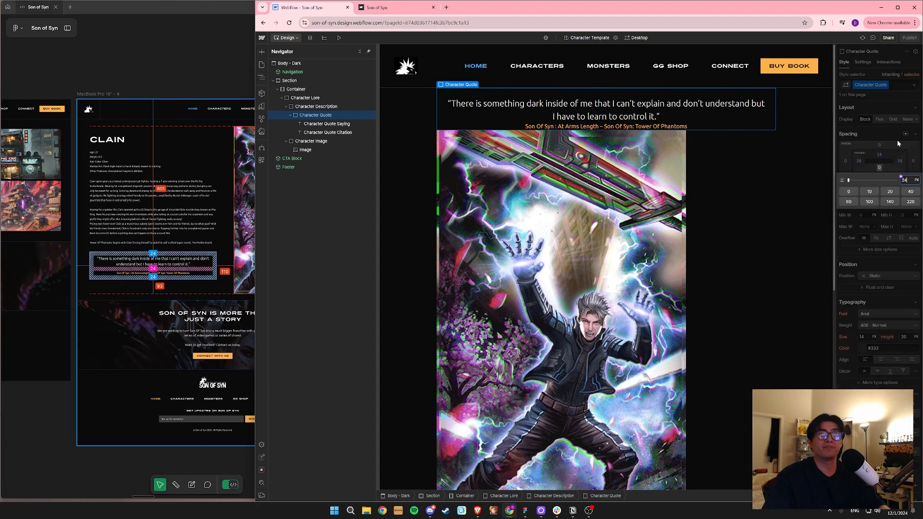
type("24")
key("Return")
scroll(890, 204, "down", 1)
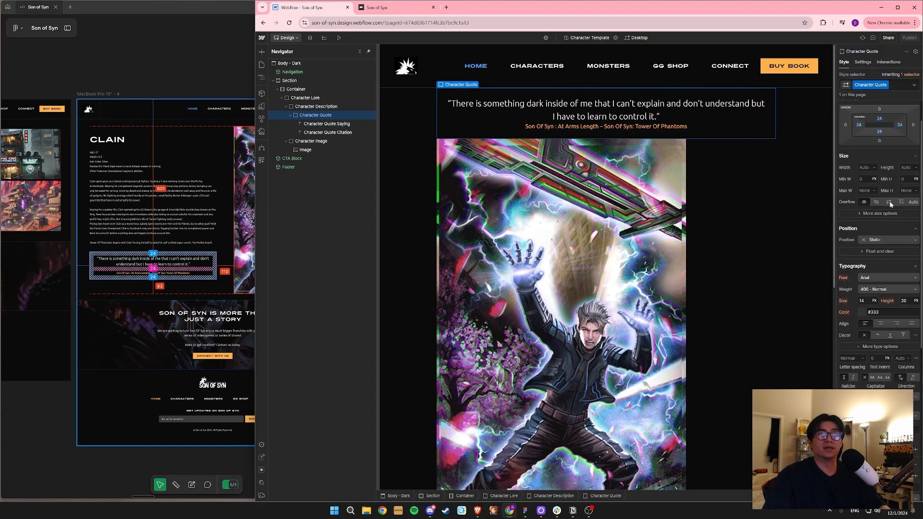
scroll(889, 201, "up", 1)
left_click(757, 247)
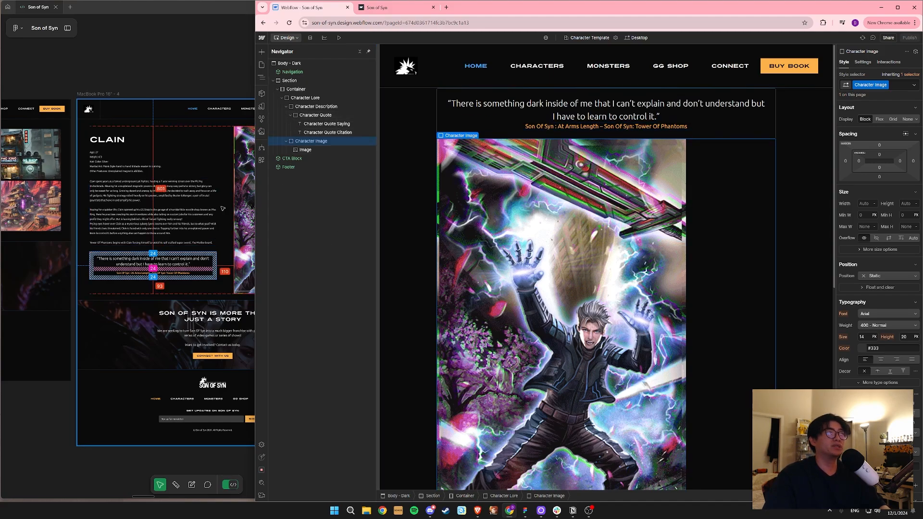
Set the Character Lore block's display to Flex with a horizontal direction so description and image sit side by side.
left_click(170, 141)
left_click(463, 185)
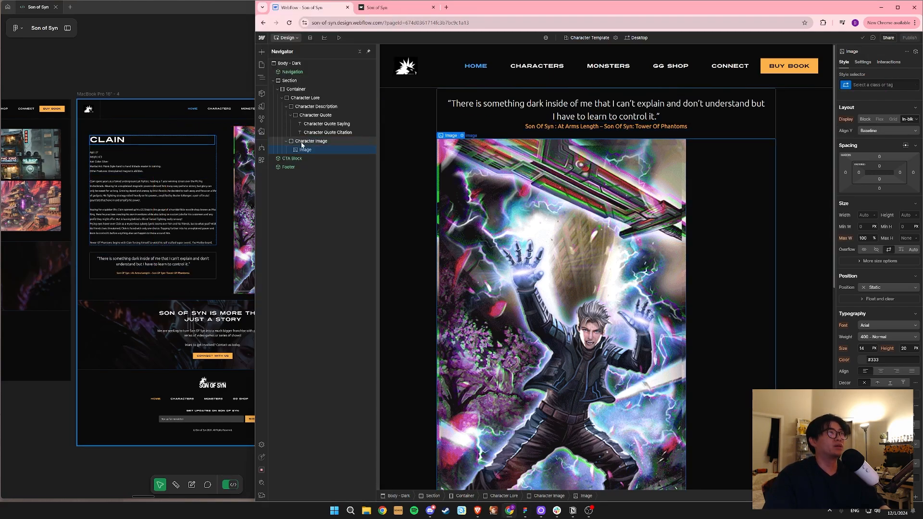
left_click(317, 106)
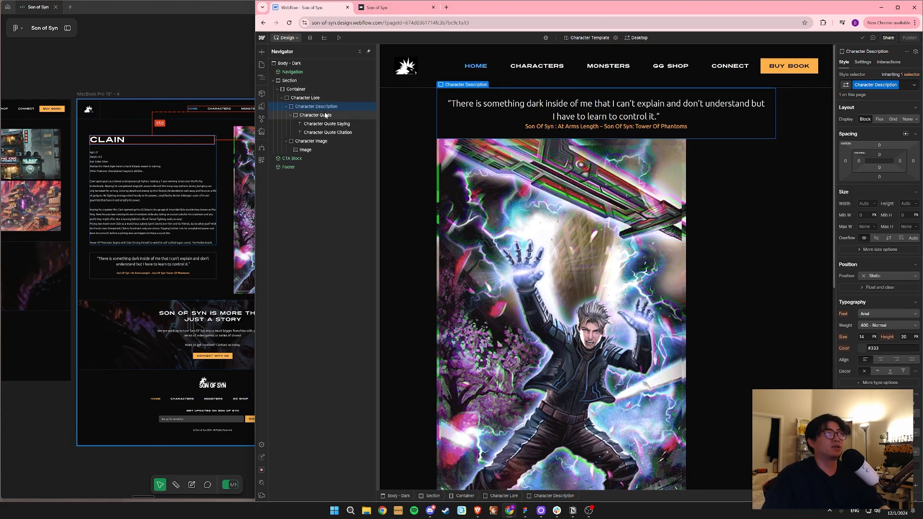
left_click(311, 98)
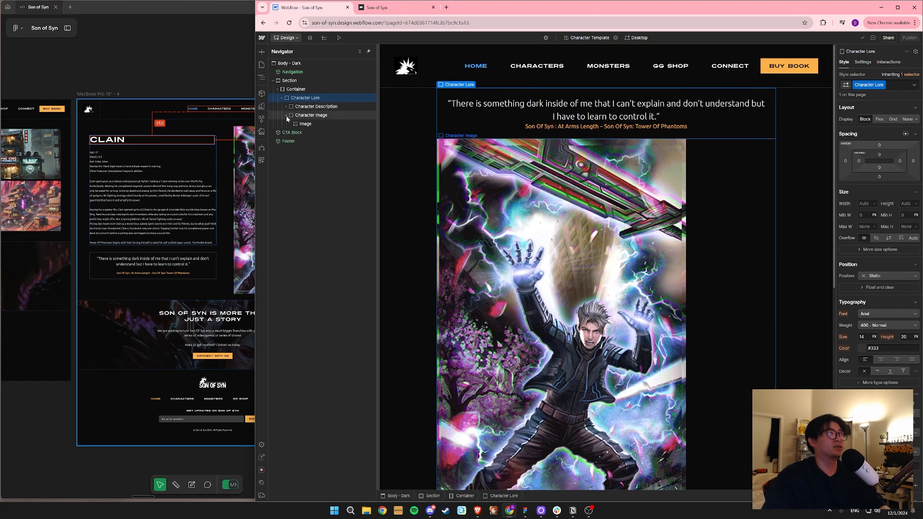
left_click(320, 107)
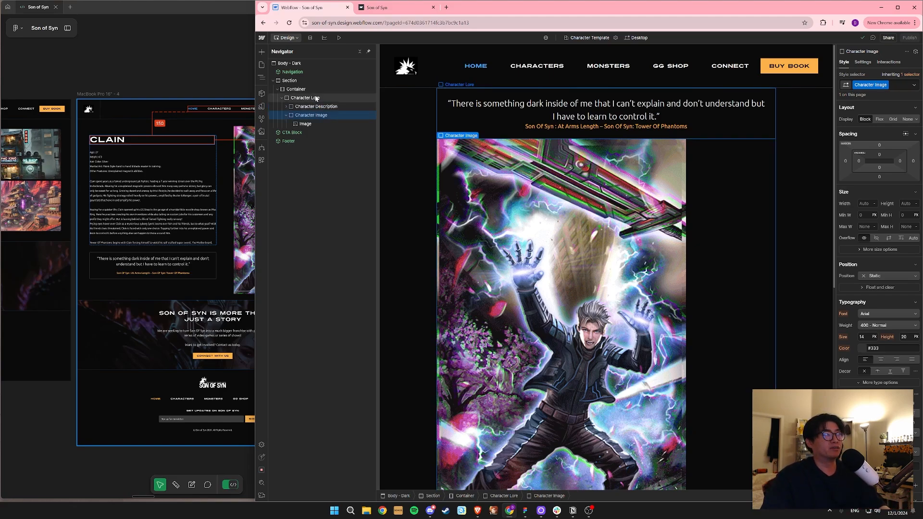
left_click(302, 99)
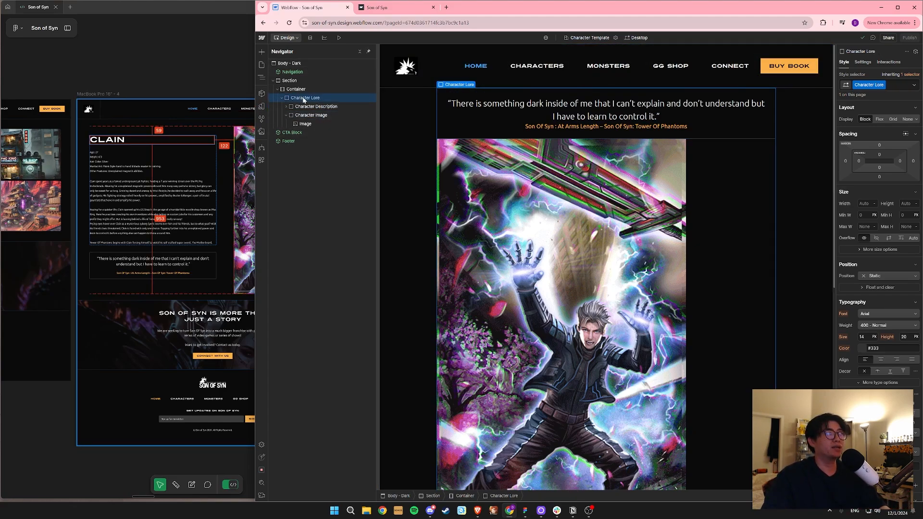
left_click(879, 119)
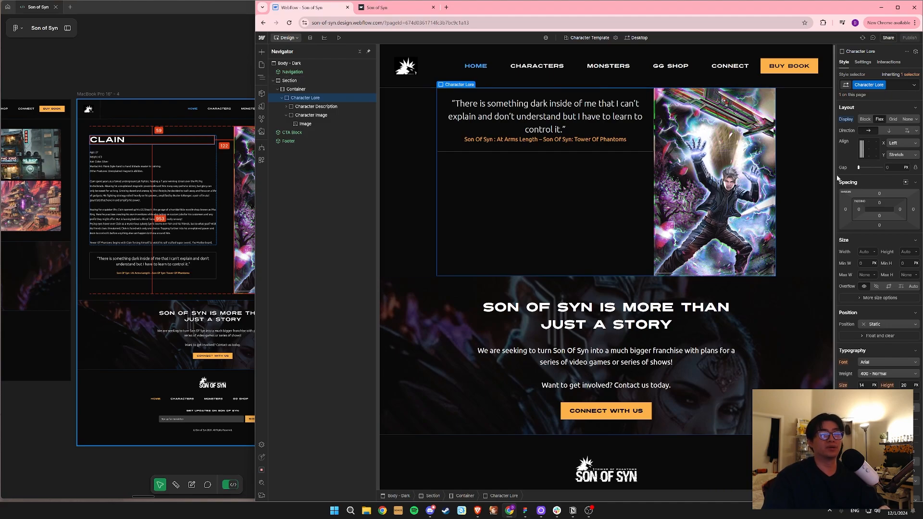
scroll(680, 212, "down", 1)
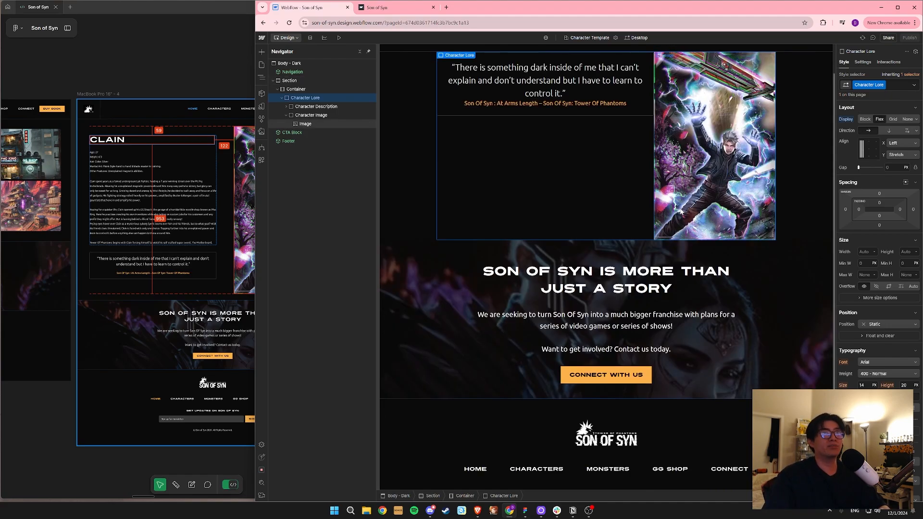
scroll(680, 212, "up", 1)
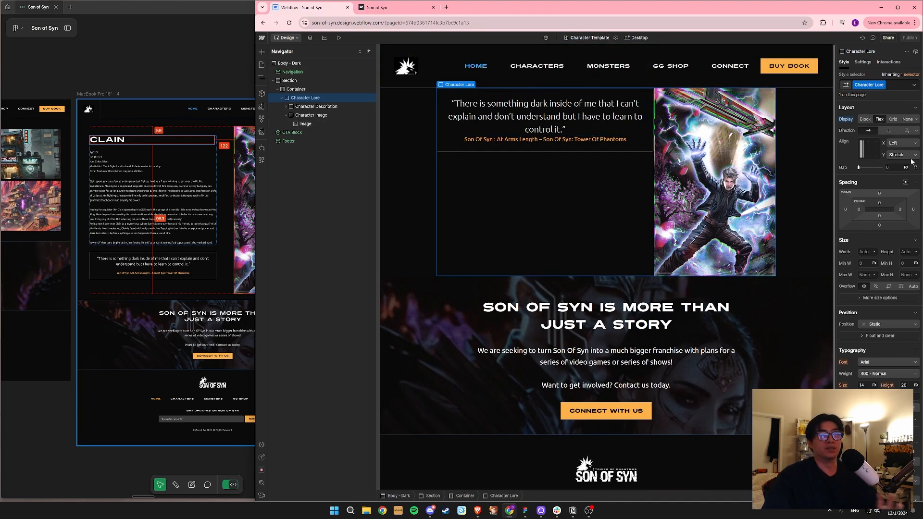
left_click(889, 129)
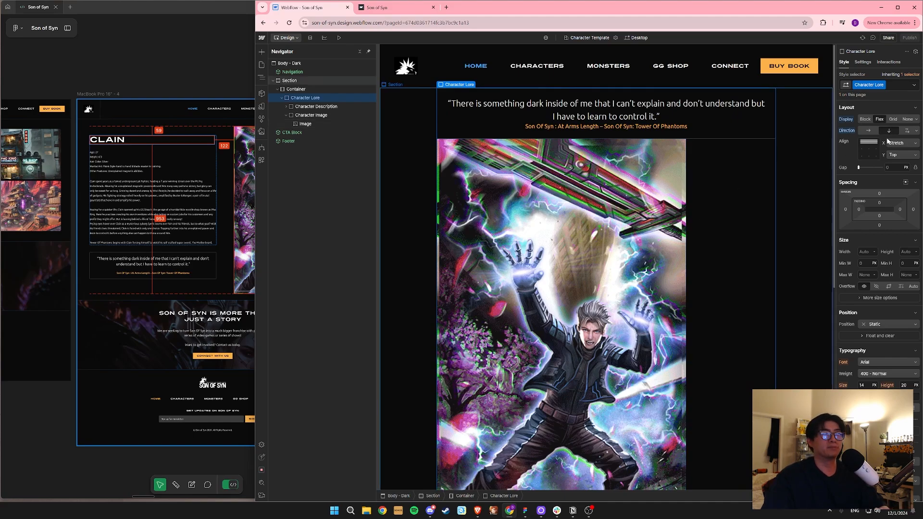
left_click(870, 132)
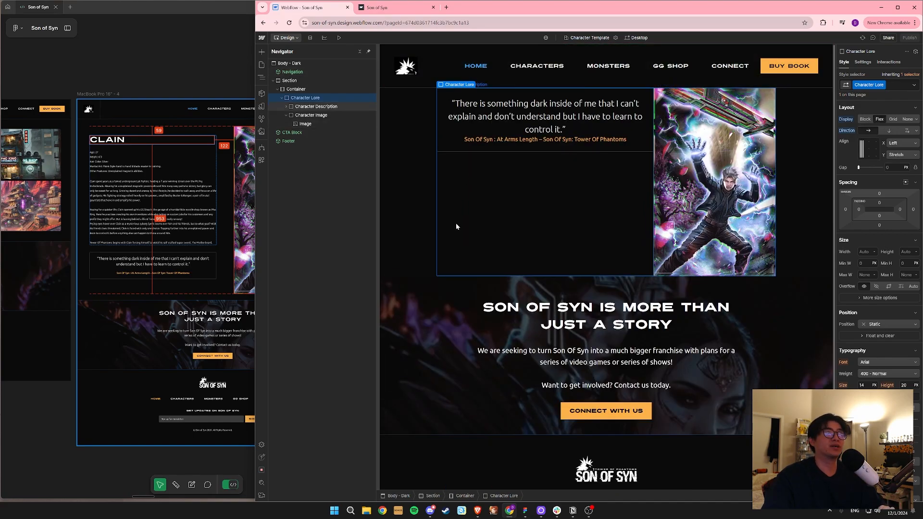
Apply the existing Container class to the container element wrapping Character Lore.
left_click(303, 90)
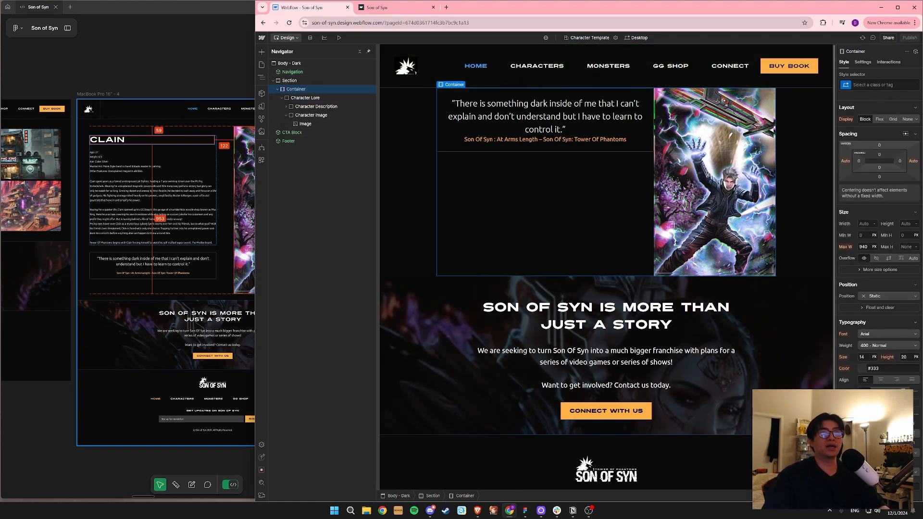
left_click(885, 86)
type("Contain")
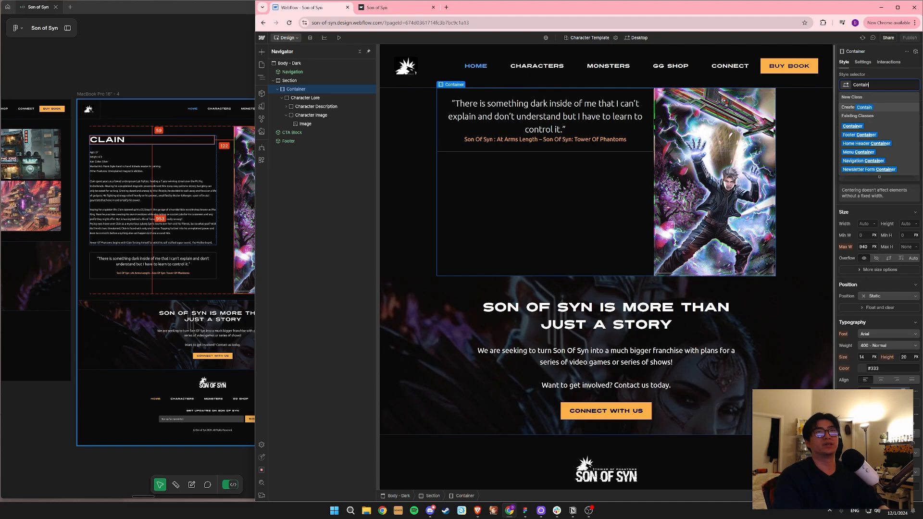
left_click(853, 126)
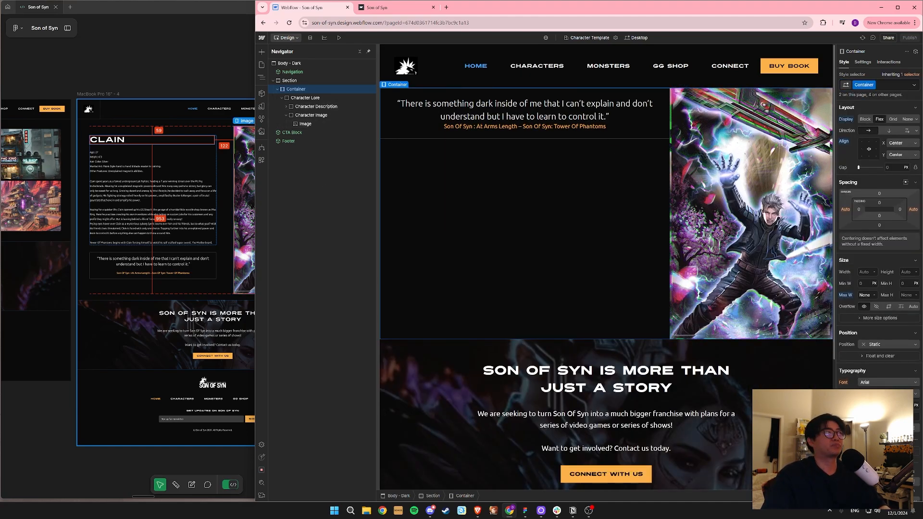
Apply the existing Section class to the section that holds the character content.
left_click(307, 80)
key("ctrl+Return")
type("Sec")
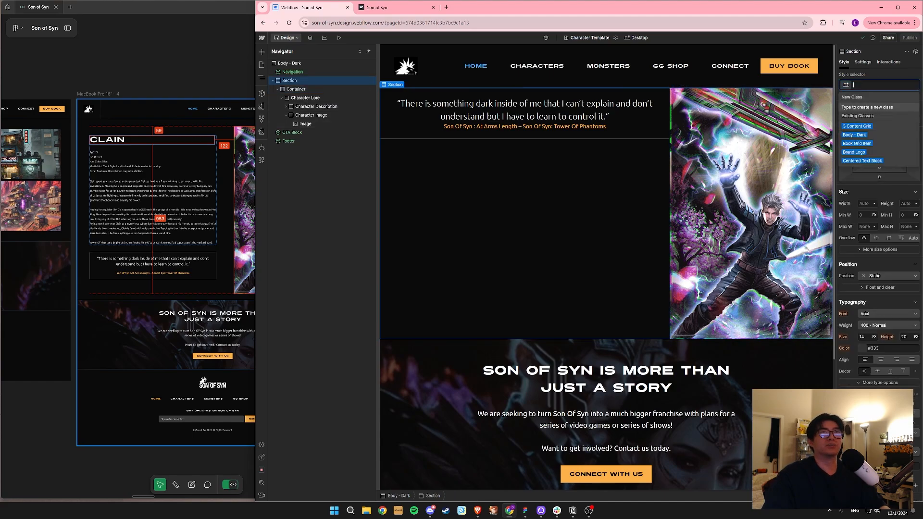
type("tion")
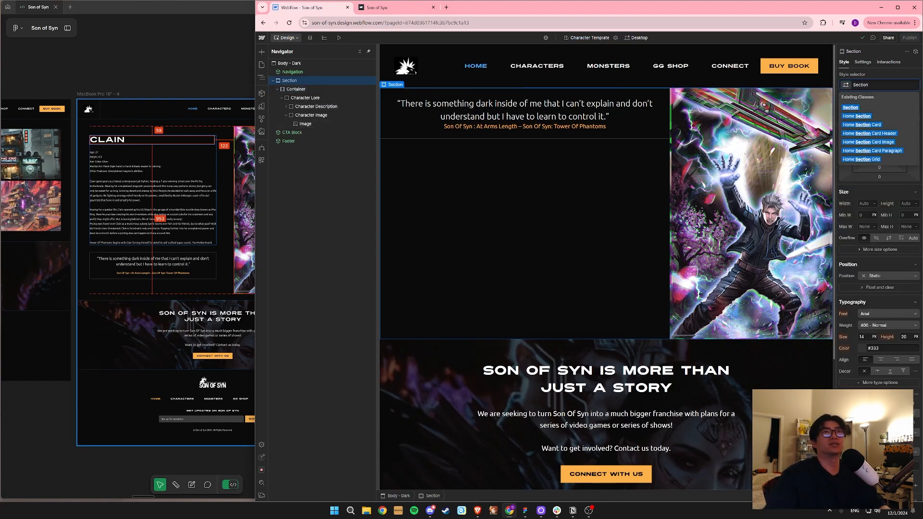
left_click(864, 106)
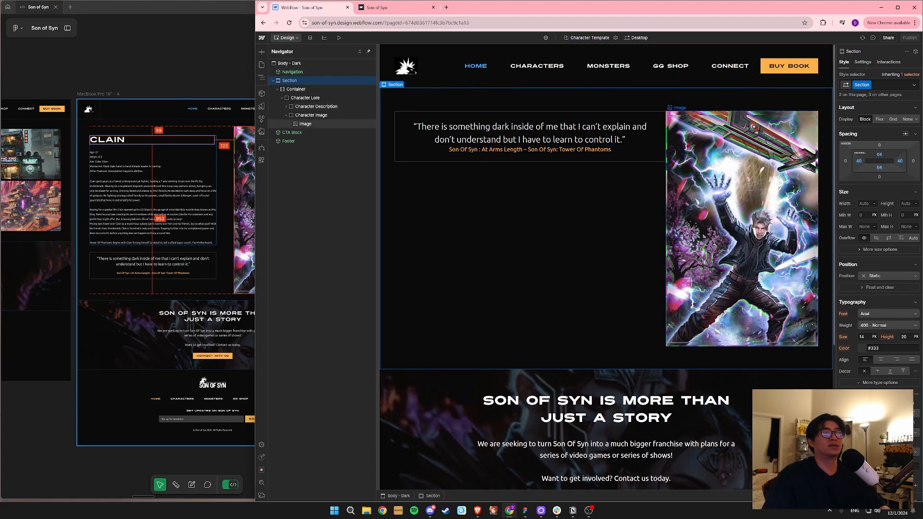
left_click(566, 274)
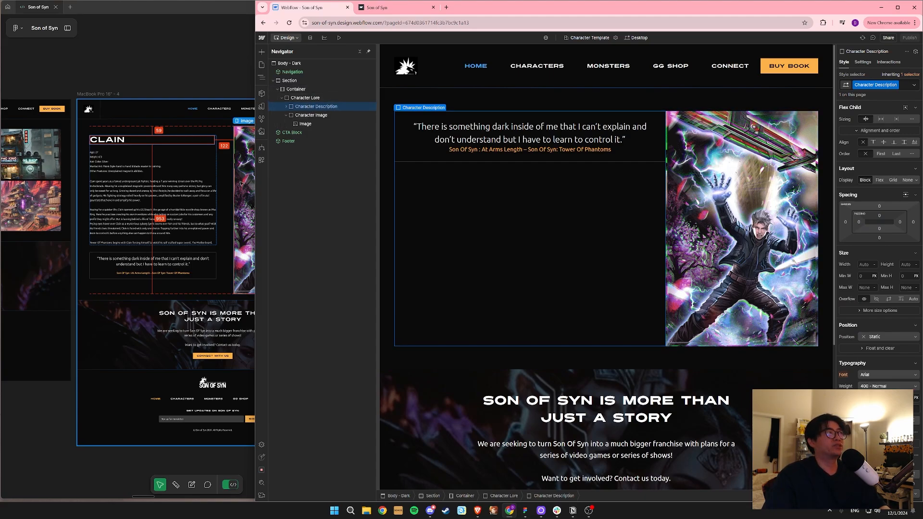
left_click(244, 207)
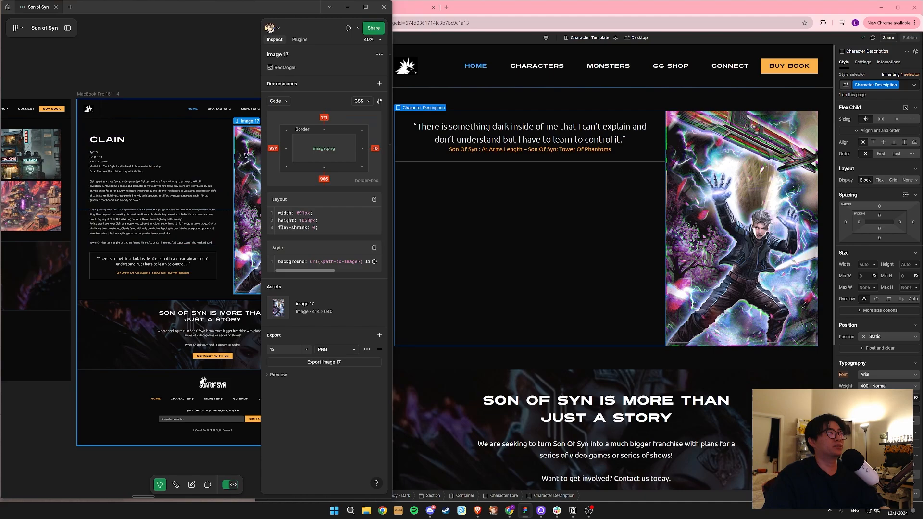
left_click(420, 101)
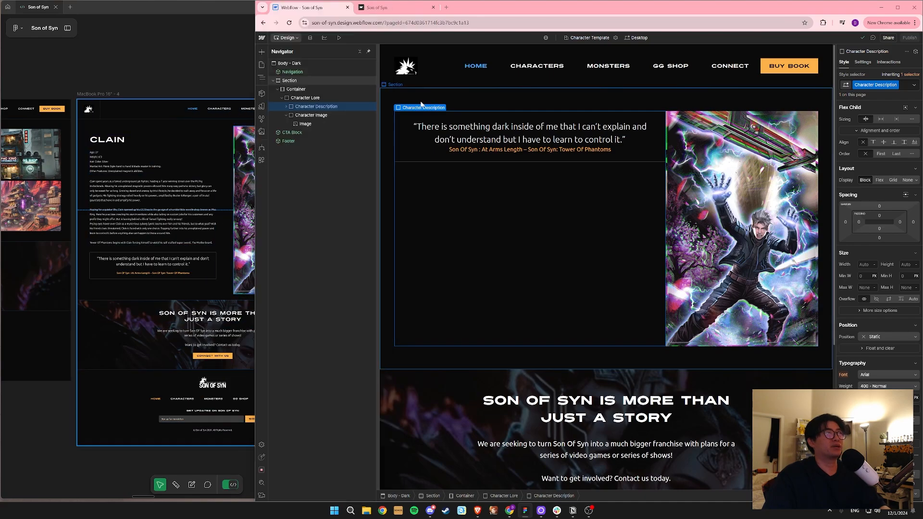
left_click(325, 108)
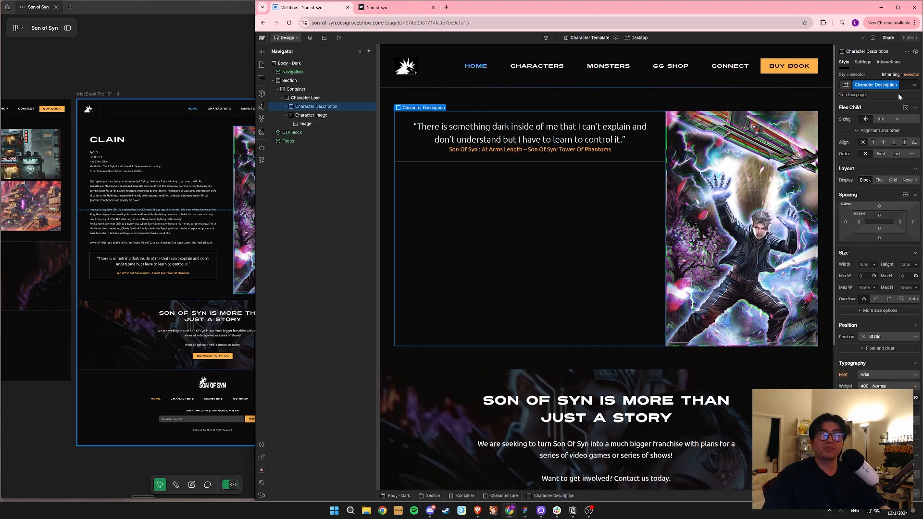
key("ctrl+z")
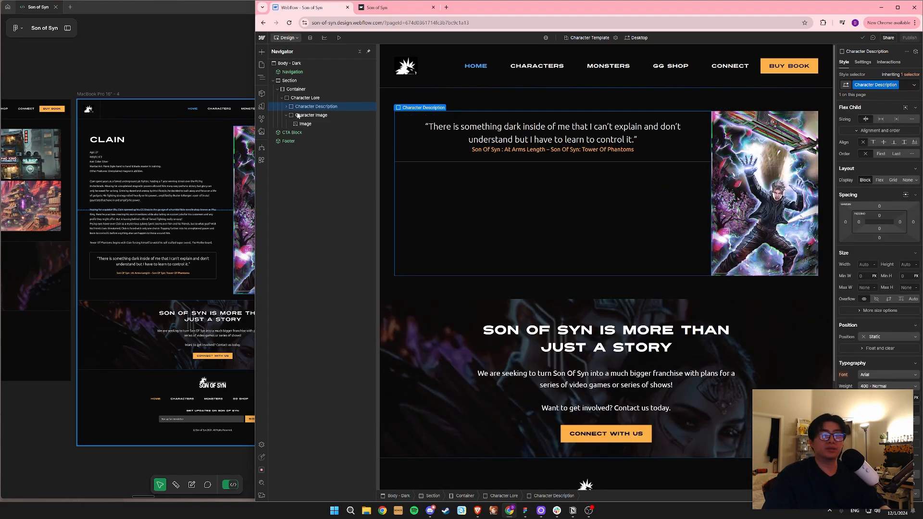
Set the gap between the description and image in Character Lore to 64 px.
left_click(304, 97)
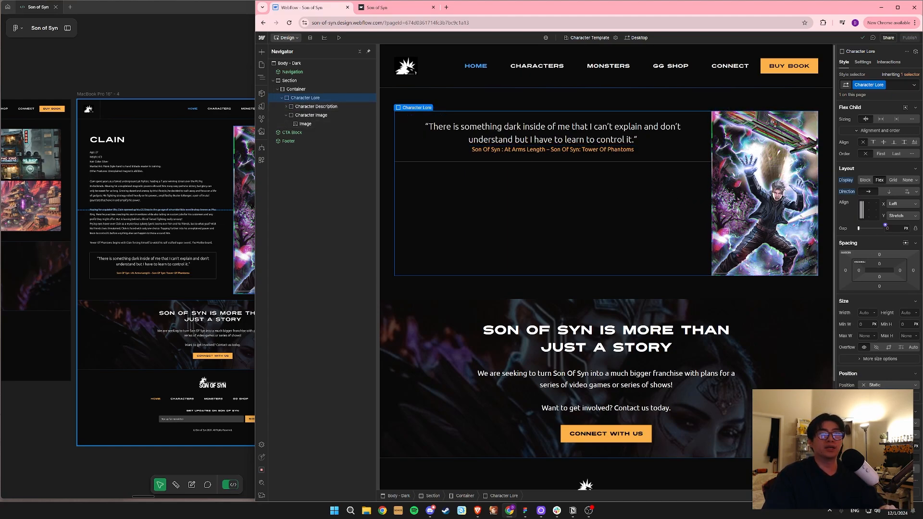
left_click(893, 229)
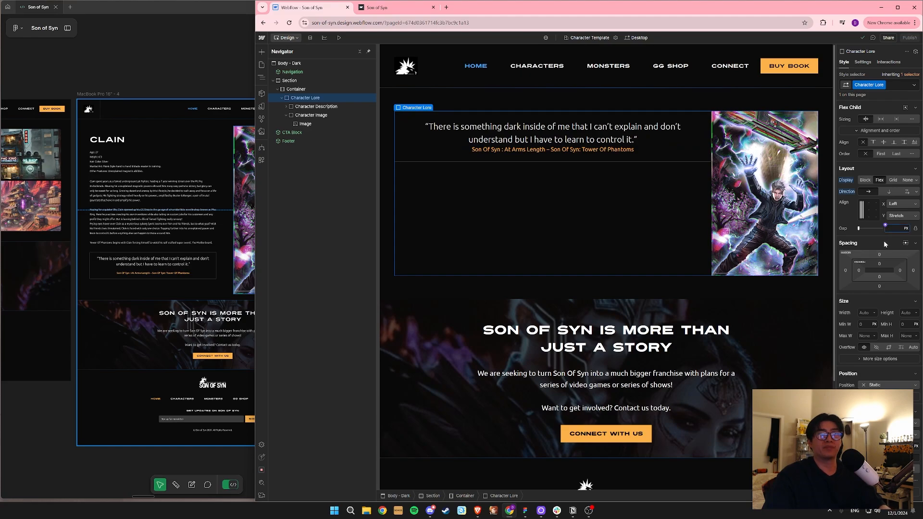
type("64")
key("Return")
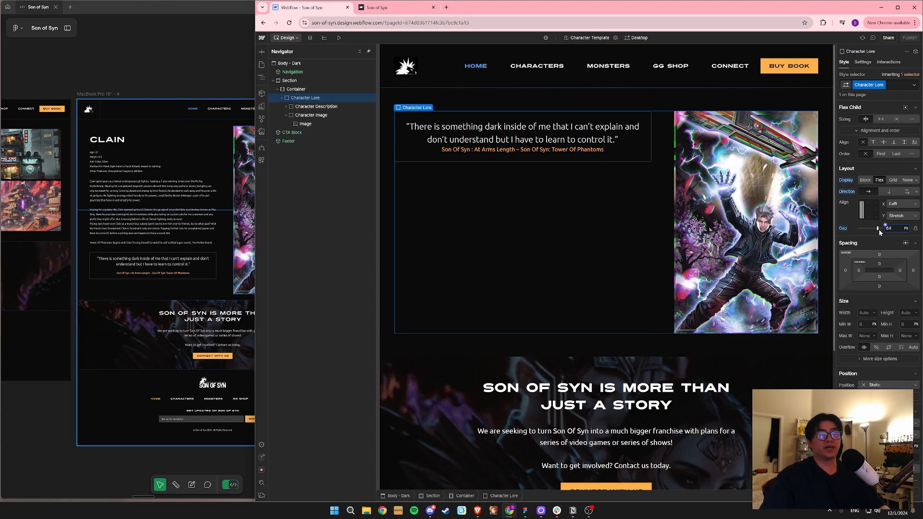
mouse_move(877, 230)
left_mouse_down()
mouse_move(863, 230)
mouse_move(899, 230)
mouse_move(886, 226)
left_mouse_up()
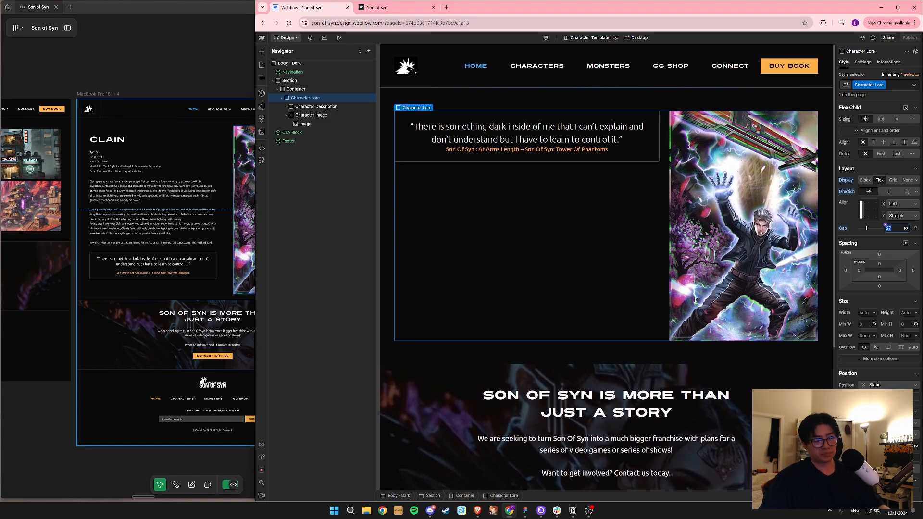
type("64")
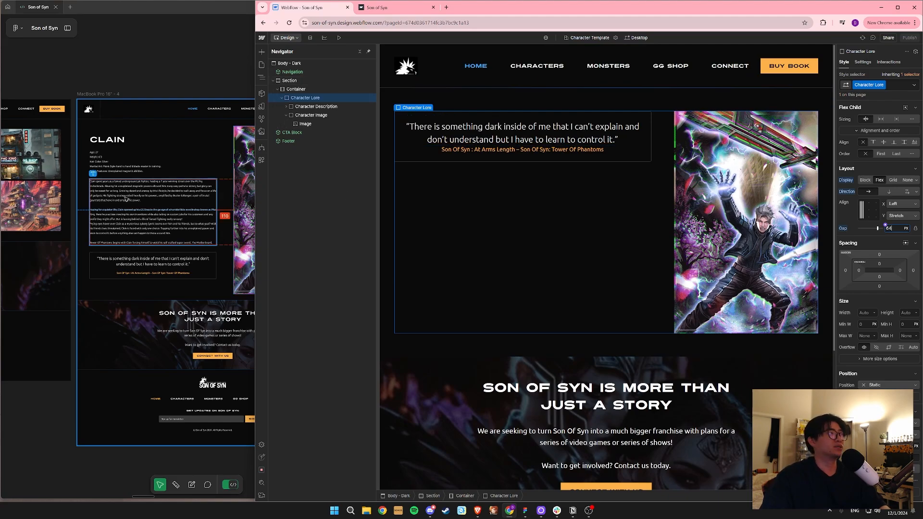
Set the Character Quote block's display to Flex with a vertical direction and a 16 px gap.
left_click(323, 106)
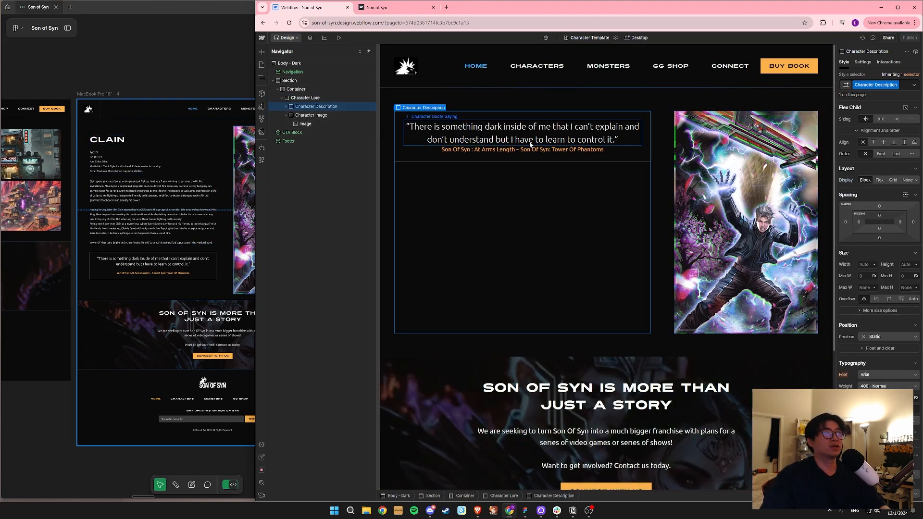
left_click(433, 138)
left_click(323, 118)
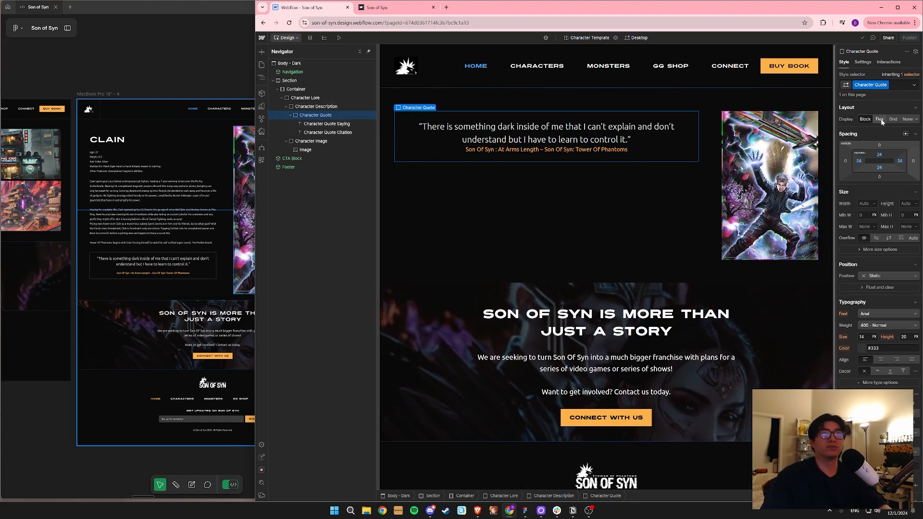
left_click(880, 120)
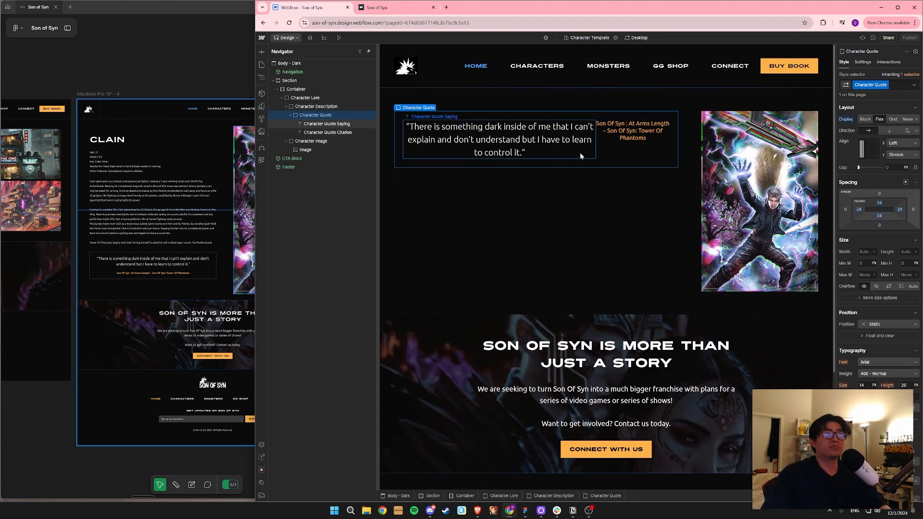
left_click(890, 134)
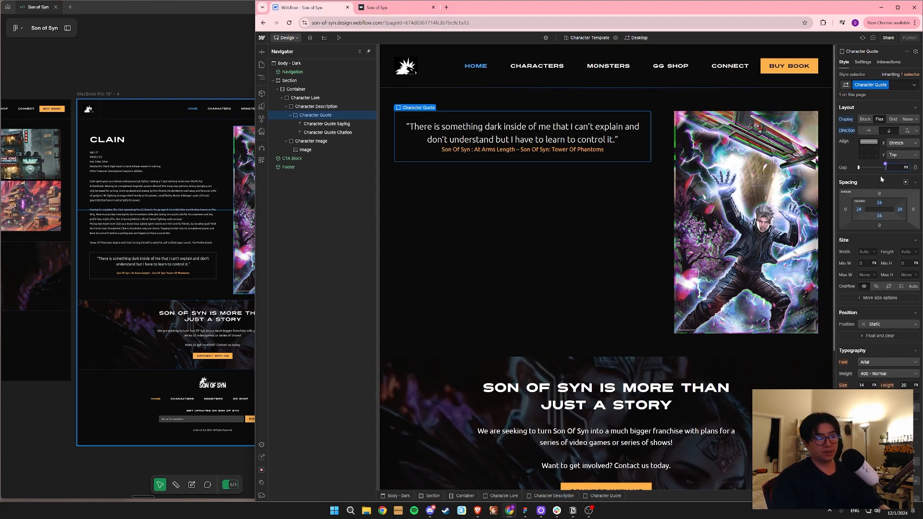
type("16")
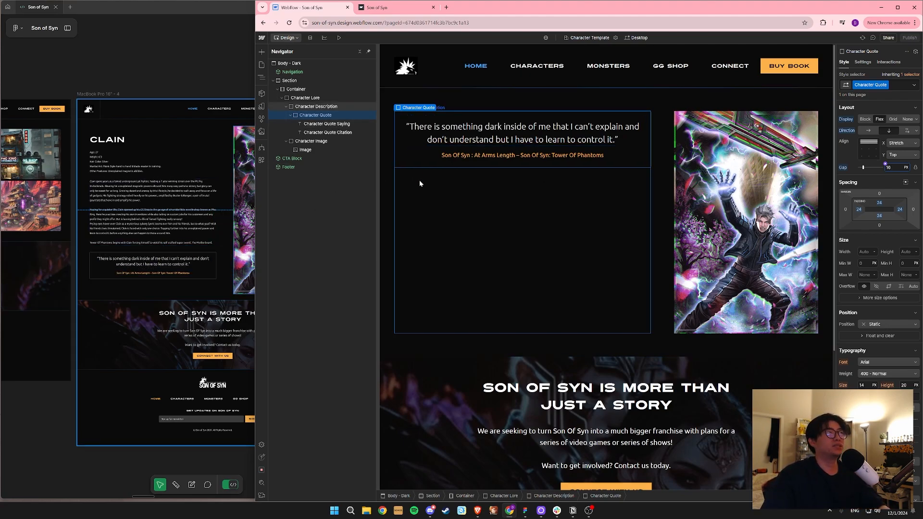
Examine the Character Description, artwork and Character Lore layout, collapsing the nested elements in the page structure.
left_click(535, 279)
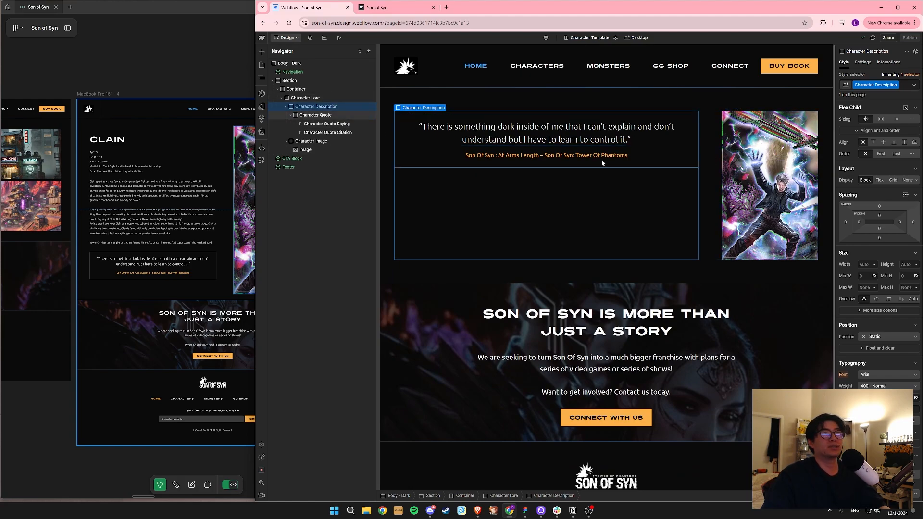
left_click(744, 145)
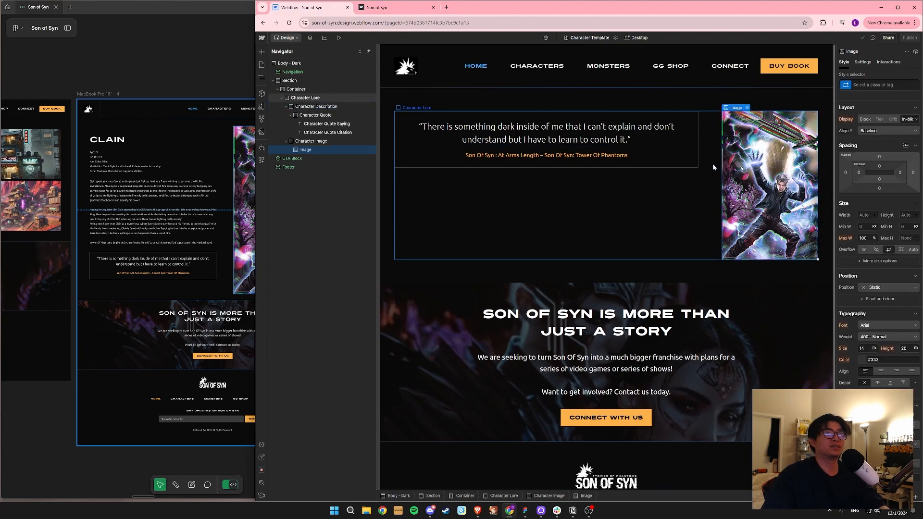
left_click(555, 165)
left_click(738, 162)
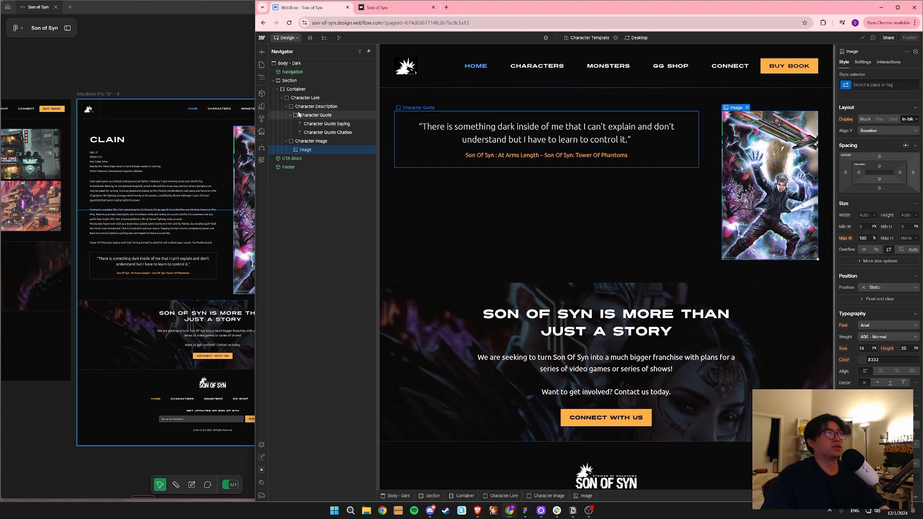
left_click(293, 107)
left_click(291, 115)
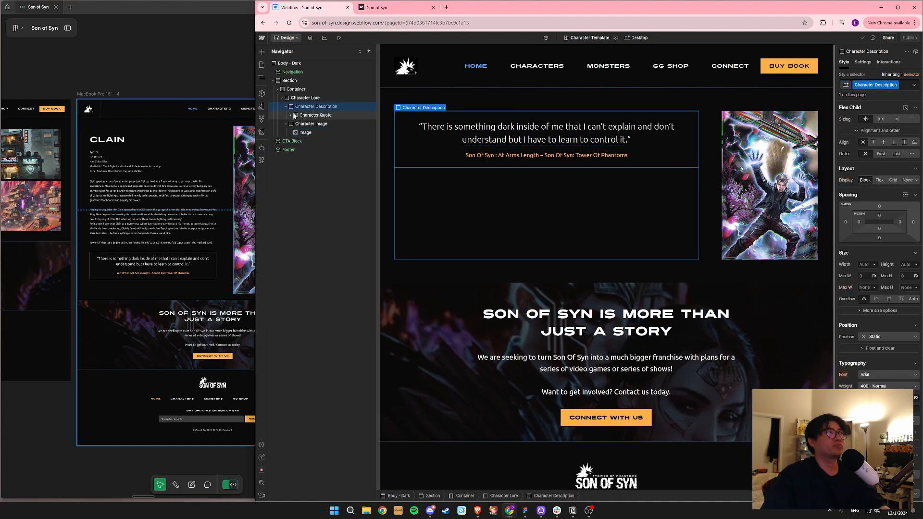
left_click(286, 106)
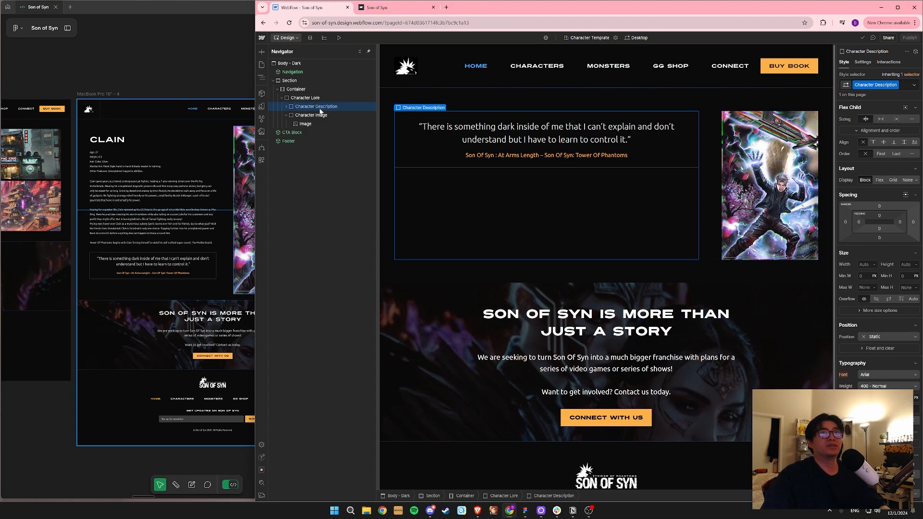
left_click(314, 99)
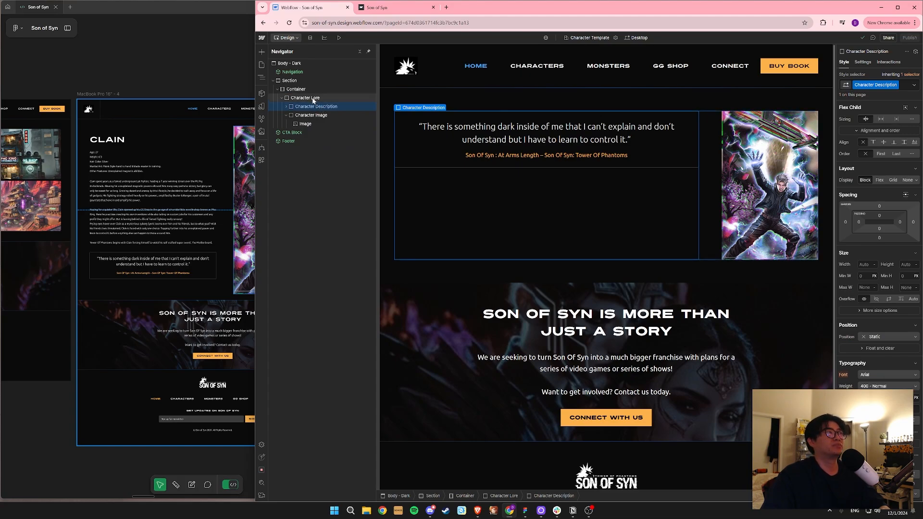
left_click(286, 116)
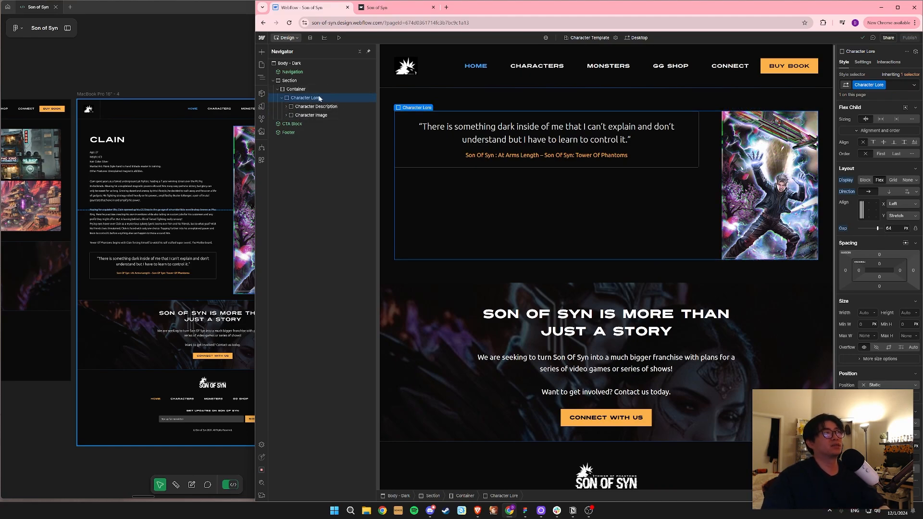
Set the flex child sizing of both Character Description and Character Image to Grow if possible.
left_click(317, 107)
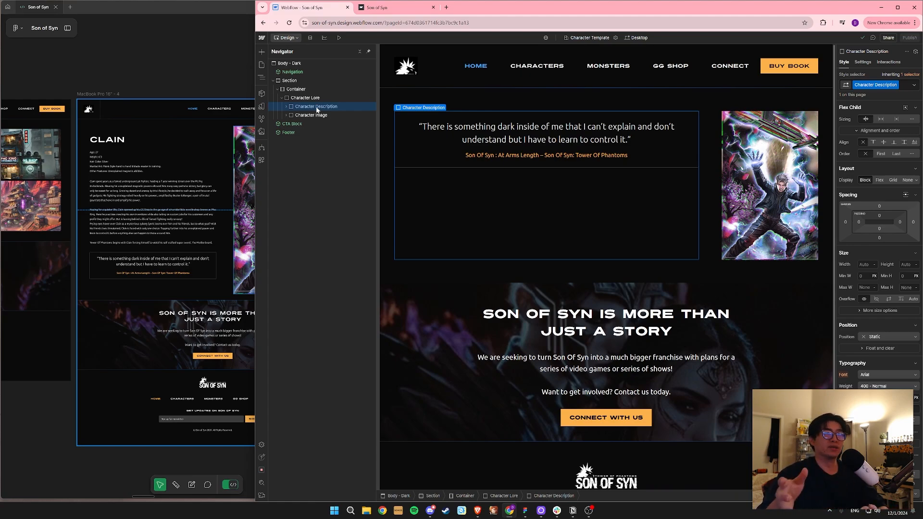
left_click(865, 108)
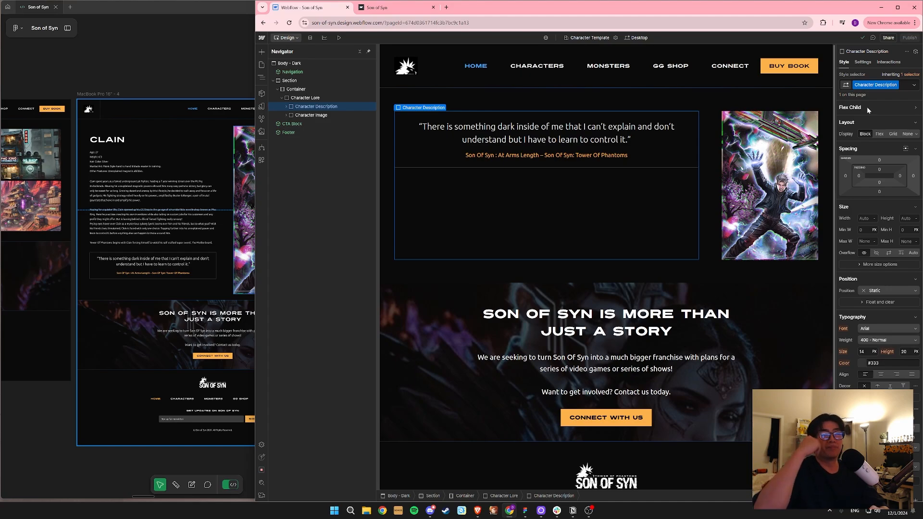
left_click(866, 107)
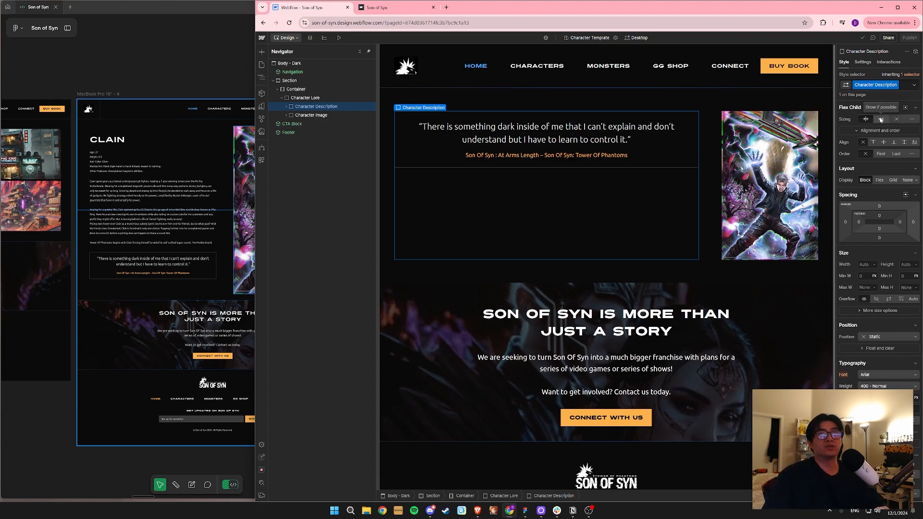
left_click(881, 121)
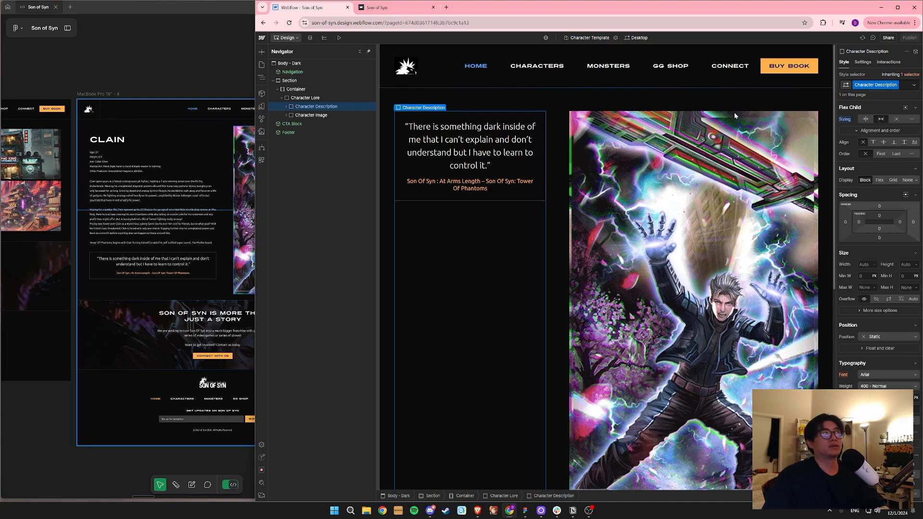
left_click(322, 118)
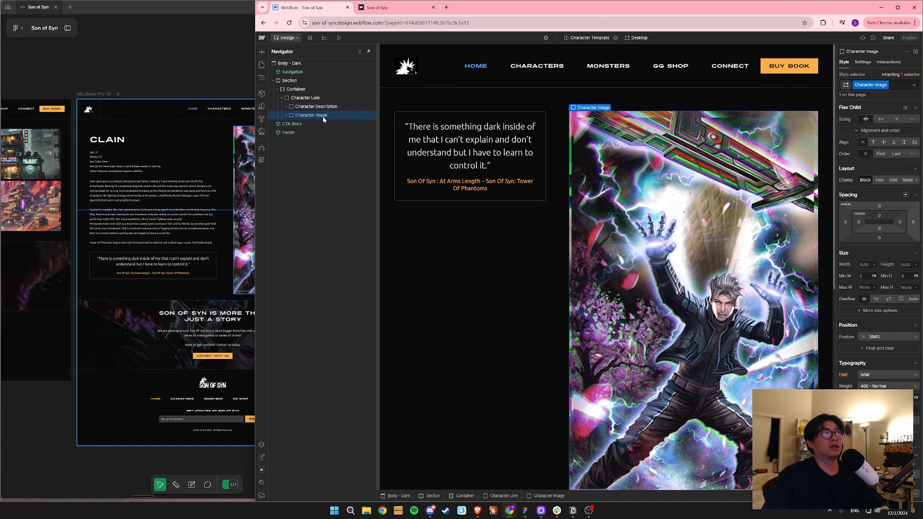
left_click(881, 120)
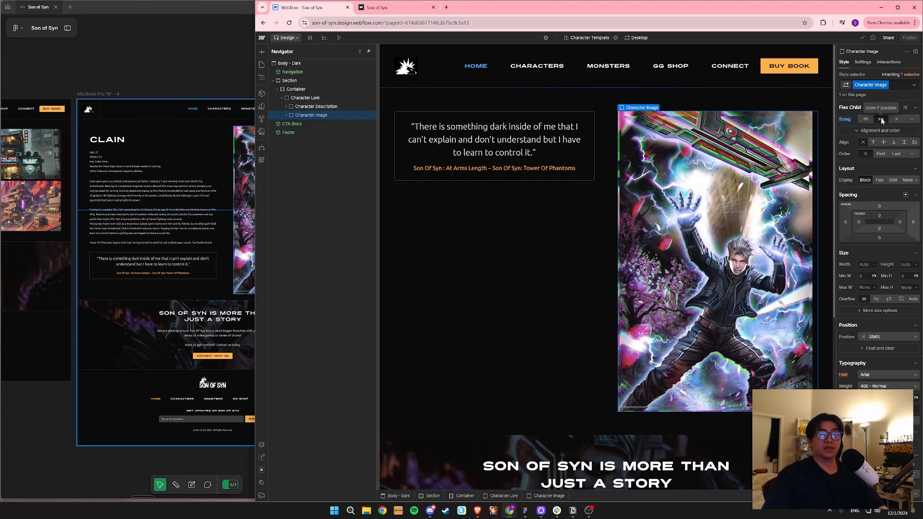
left_click(638, 191)
left_click(313, 116)
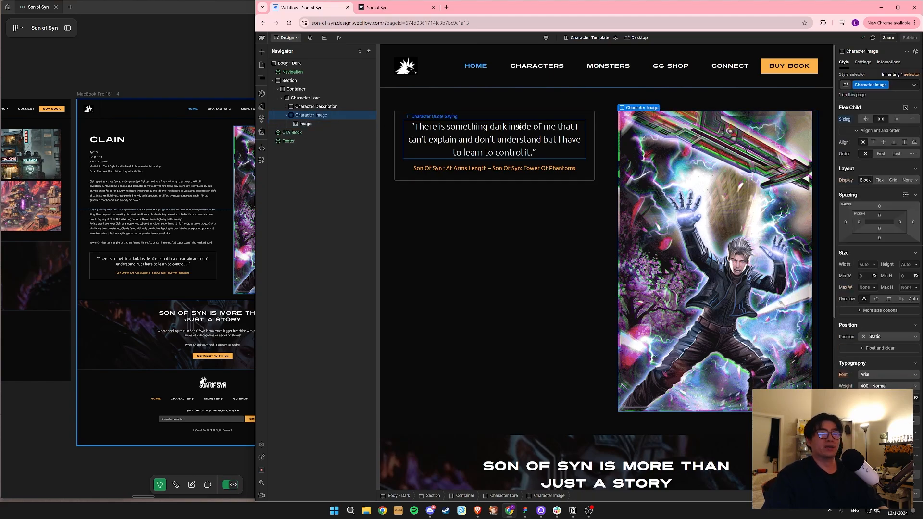
Compare Shrink and Grow flex child sizing on Character Image and Character Description, returning both to Grow if possible.
left_click(851, 120)
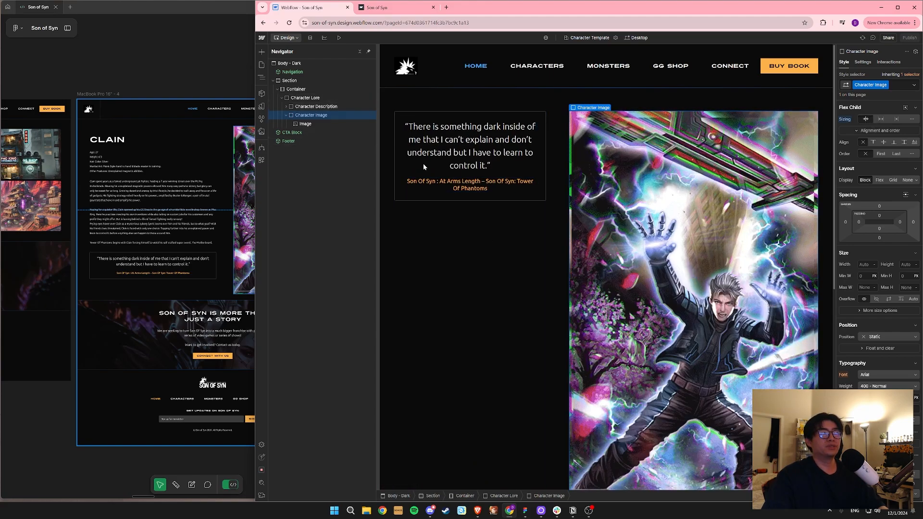
left_click(427, 194)
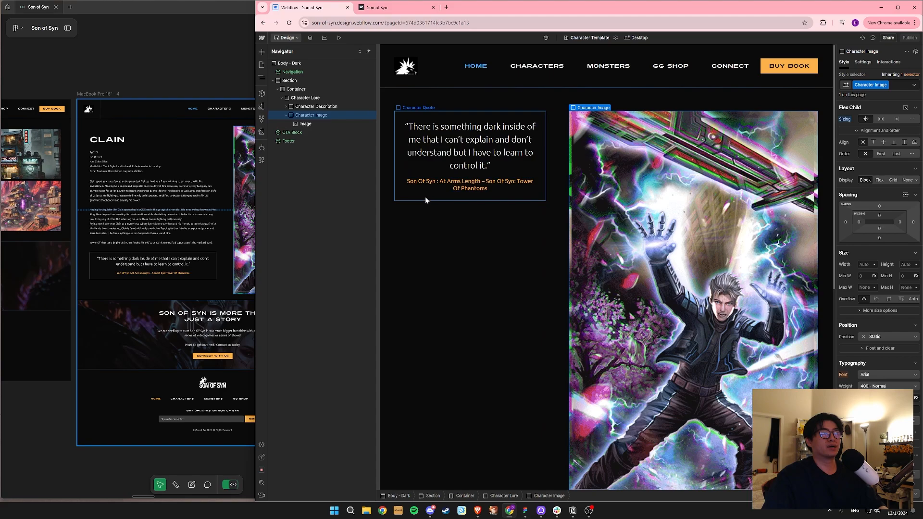
left_click(317, 106)
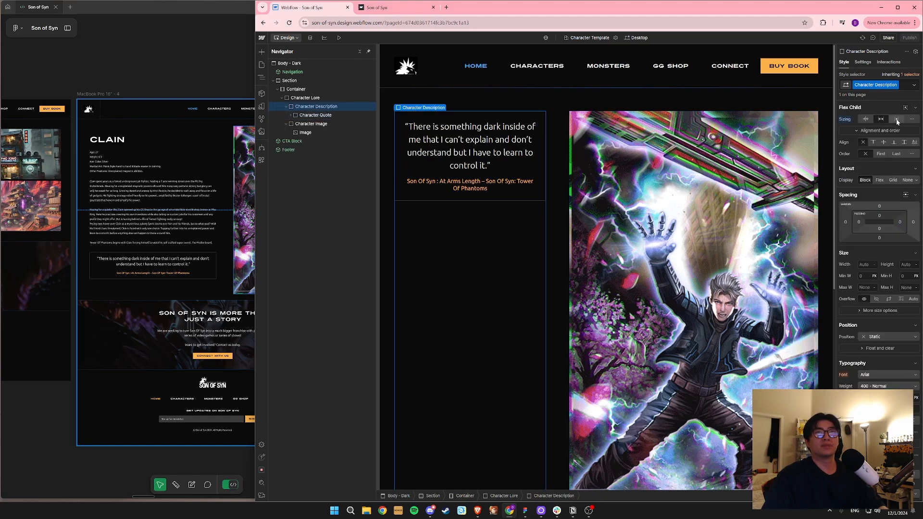
left_click(865, 118)
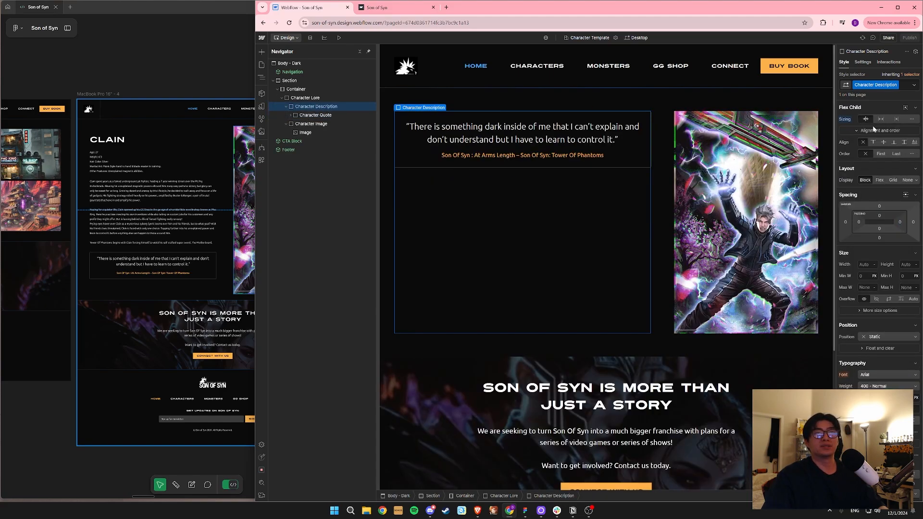
left_click(881, 119)
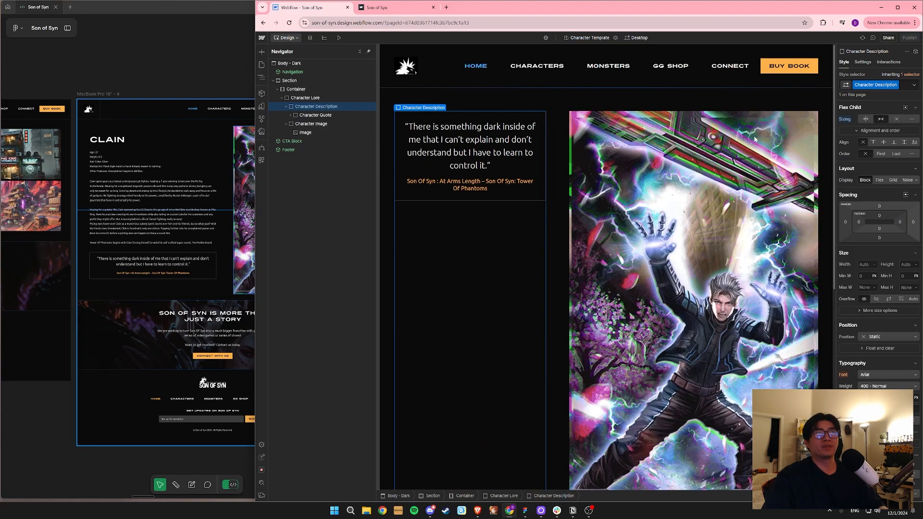
left_click(311, 123)
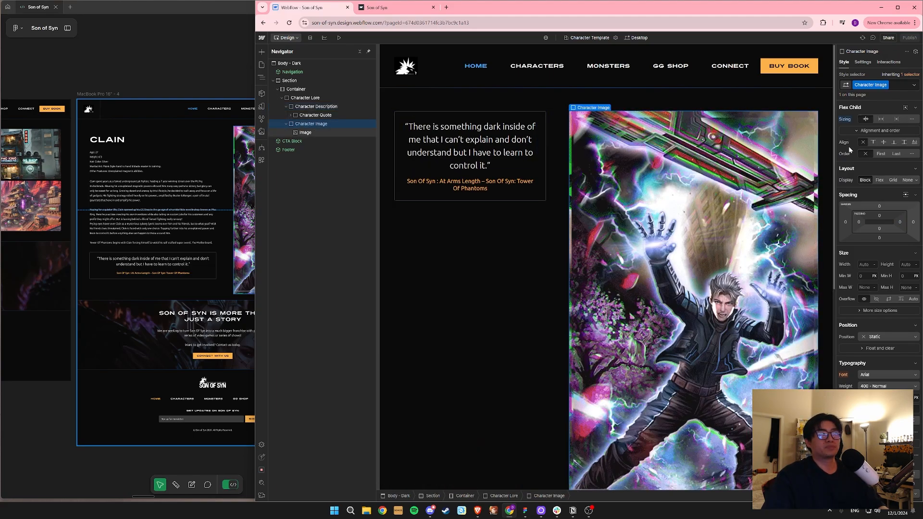
left_click(881, 118)
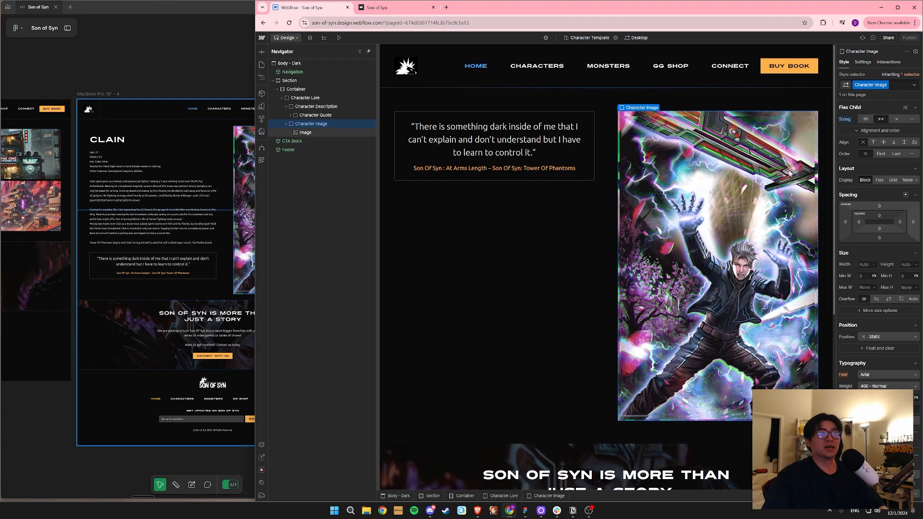
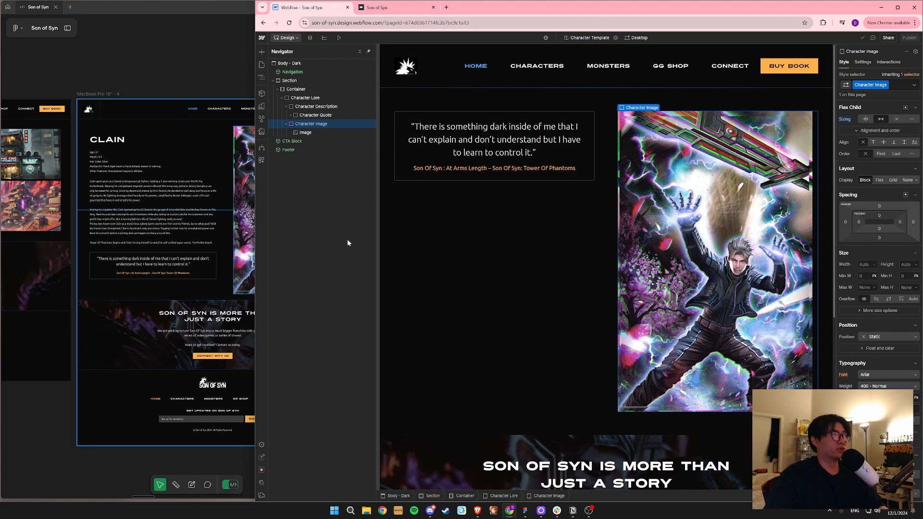
Add a Div Block inside Character Description and place it above Character Quote.
left_click(317, 115)
left_click(327, 108)
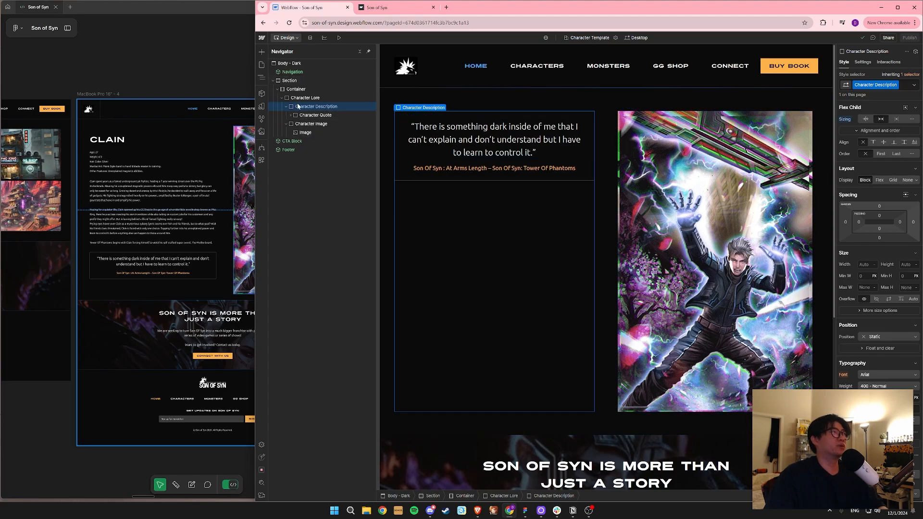
left_click(262, 53)
type("text")
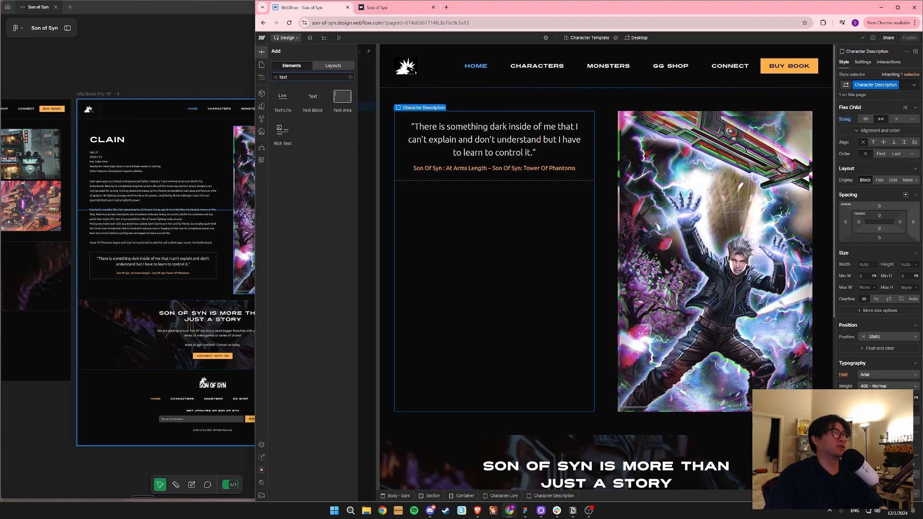
key("ctrl+a")
type("div")
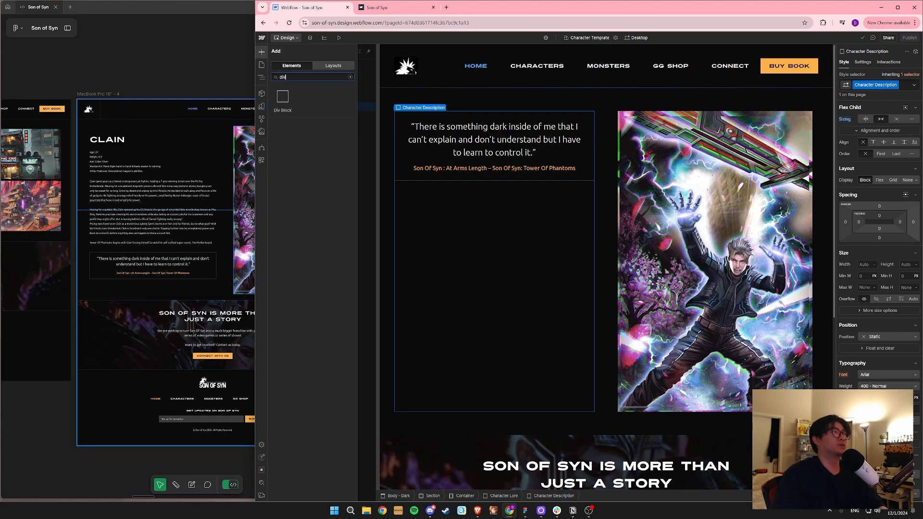
left_click(289, 99)
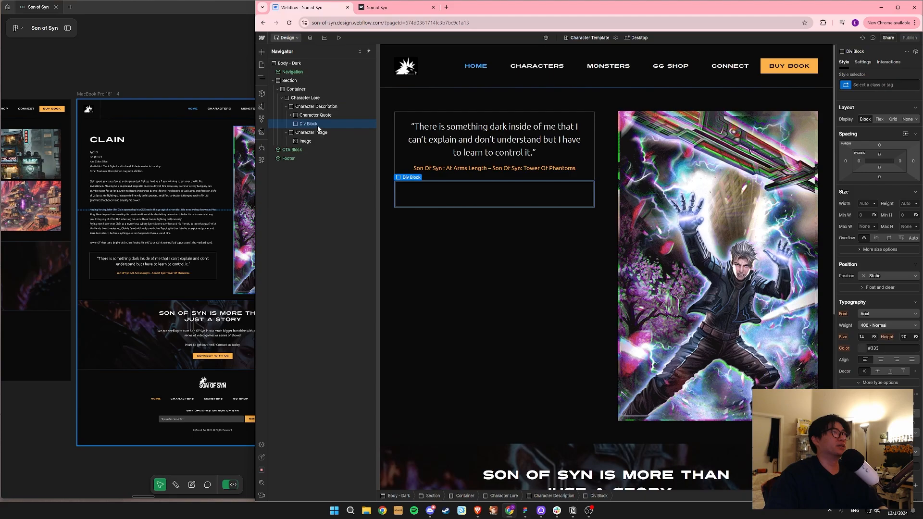
left_click_drag(313, 126, 312, 110)
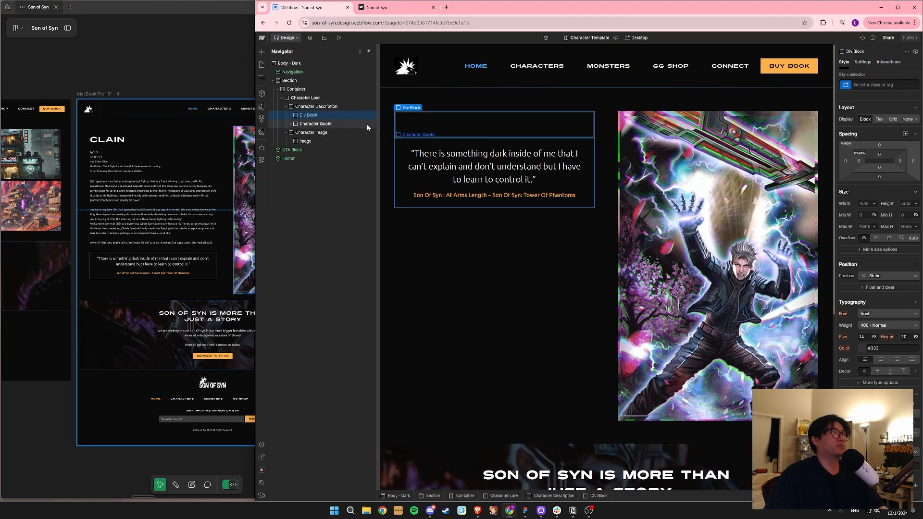
Create the class Character Details and apply it to the new Div Block.
left_click(879, 84)
type("Cha")
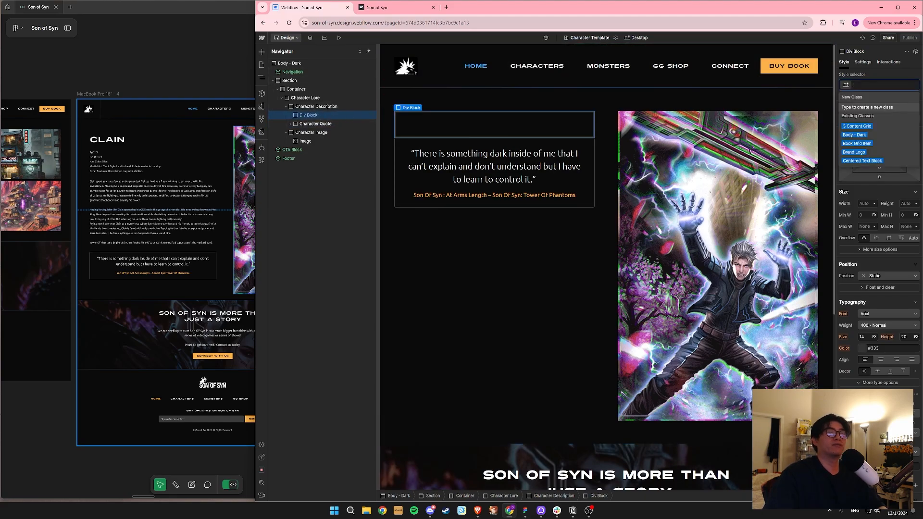
type("racter")
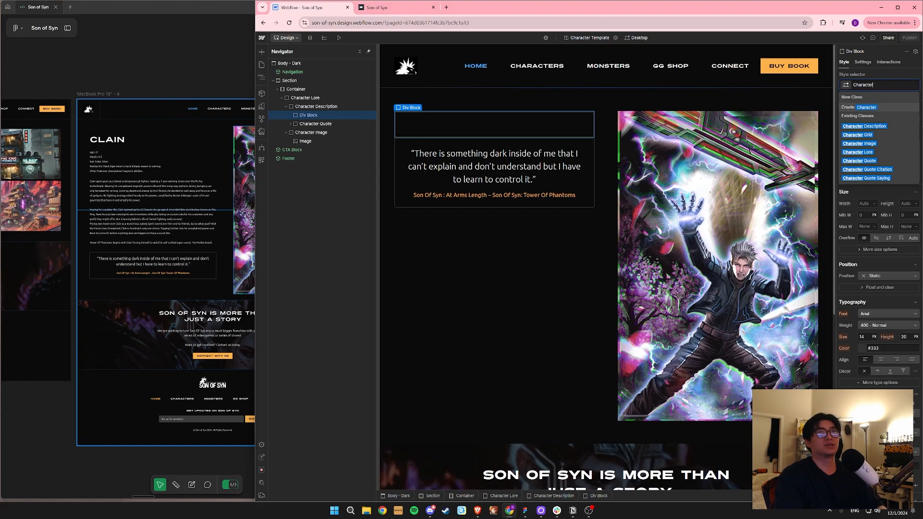
type(" Details")
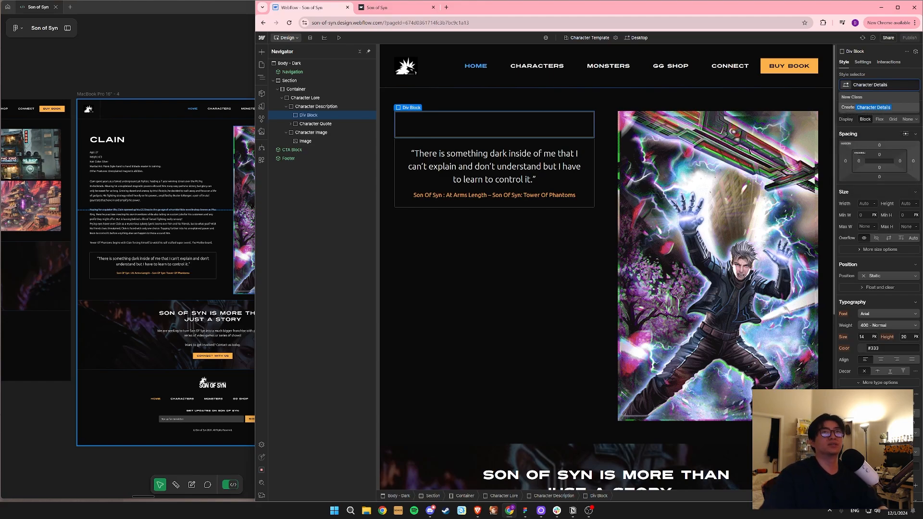
left_click(887, 107)
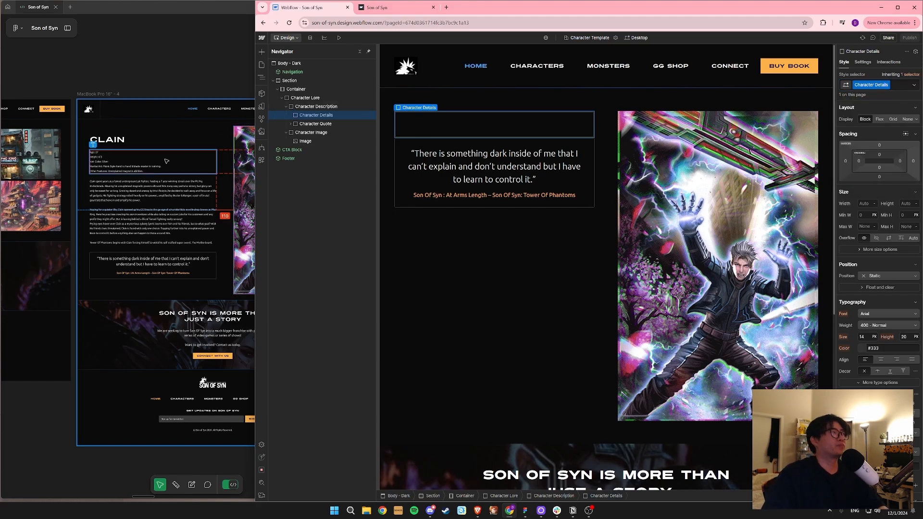
Add a heading inside Character Details and set its tag to H2.
left_click(262, 51)
key("BackSpace")
key("BackSpace")
key("BackSpace")
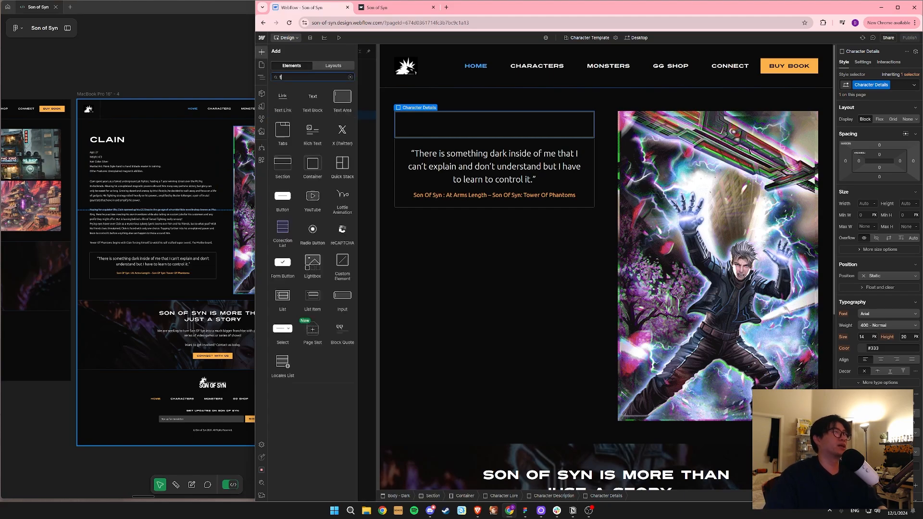
type("heading")
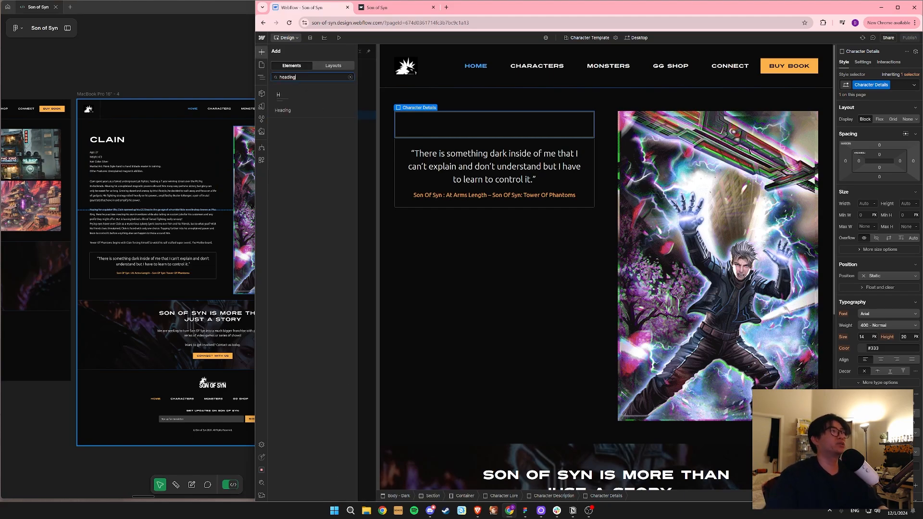
left_click(312, 100)
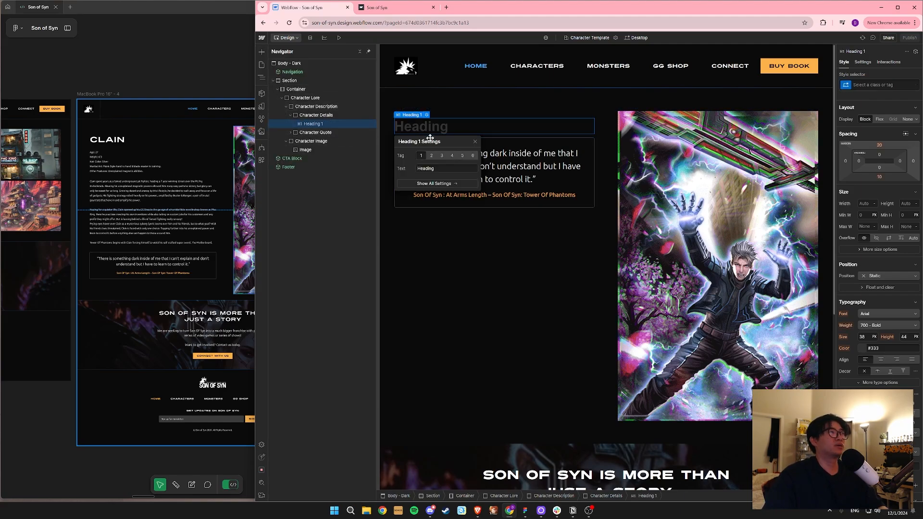
left_click(432, 156)
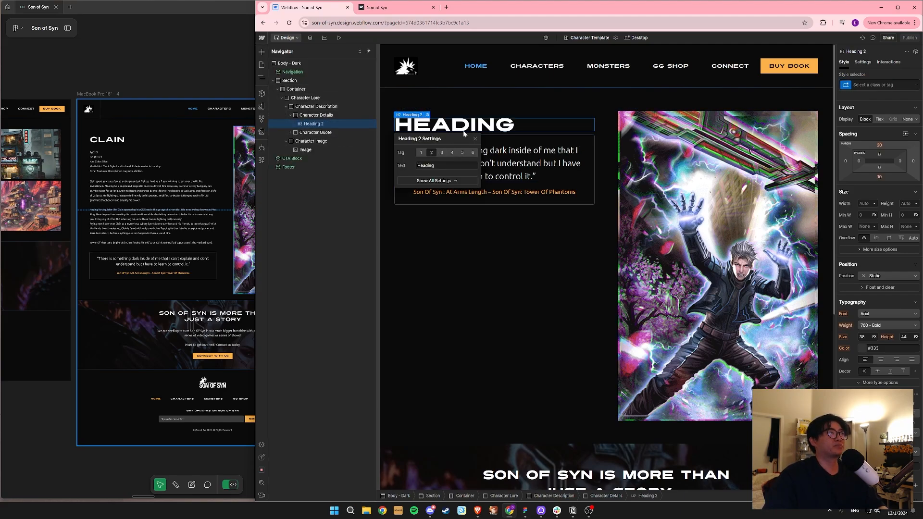
Replace the heading's placeholder text with CLAIN in capital letters.
double_click(451, 127)
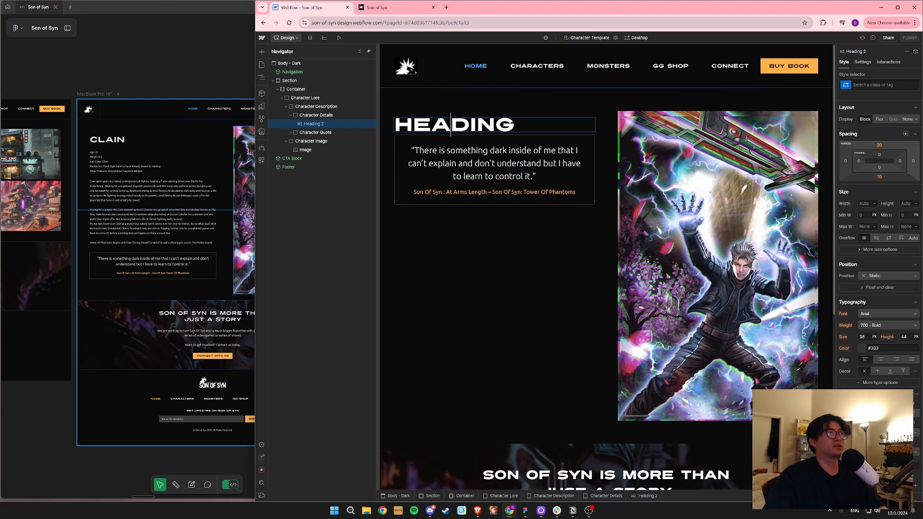
key("ctrl+a")
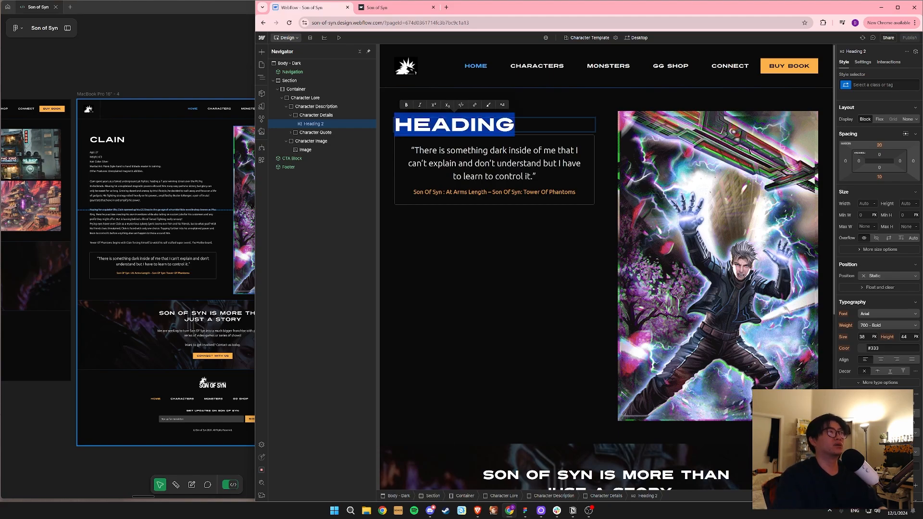
type("Clain")
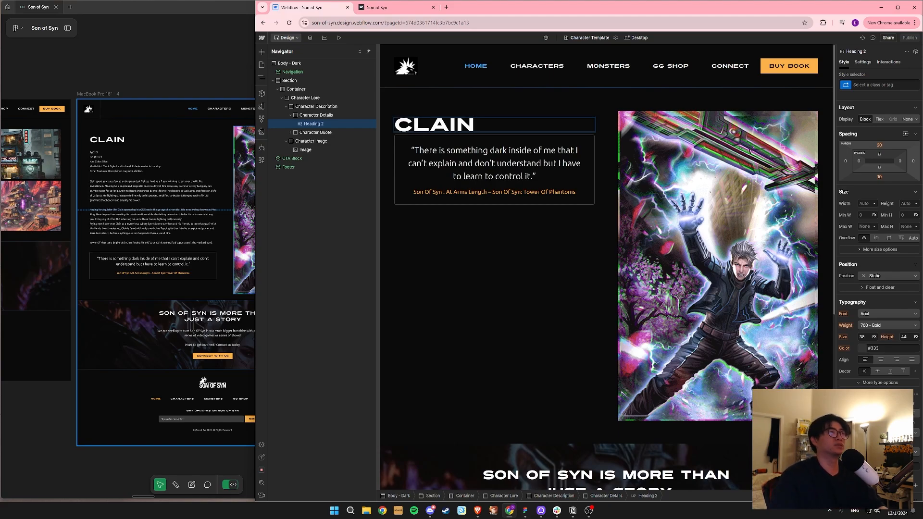
key("Escape")
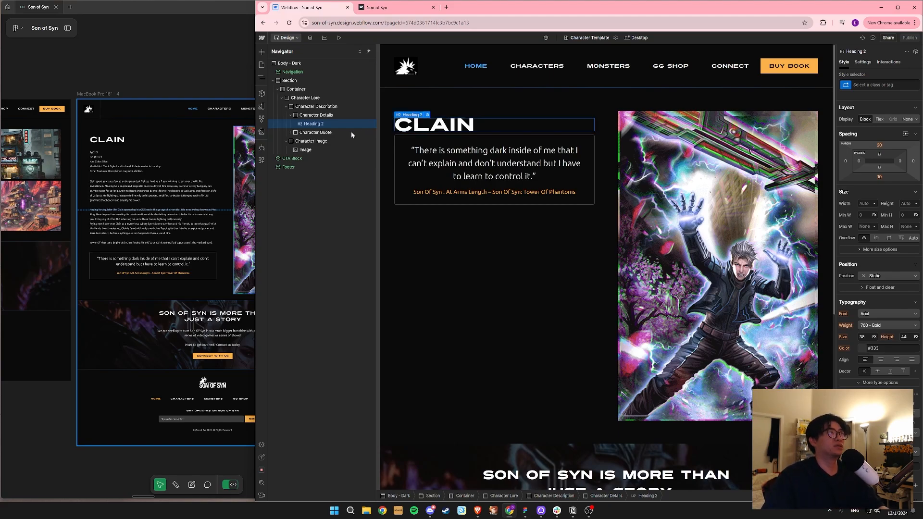
left_click(427, 115)
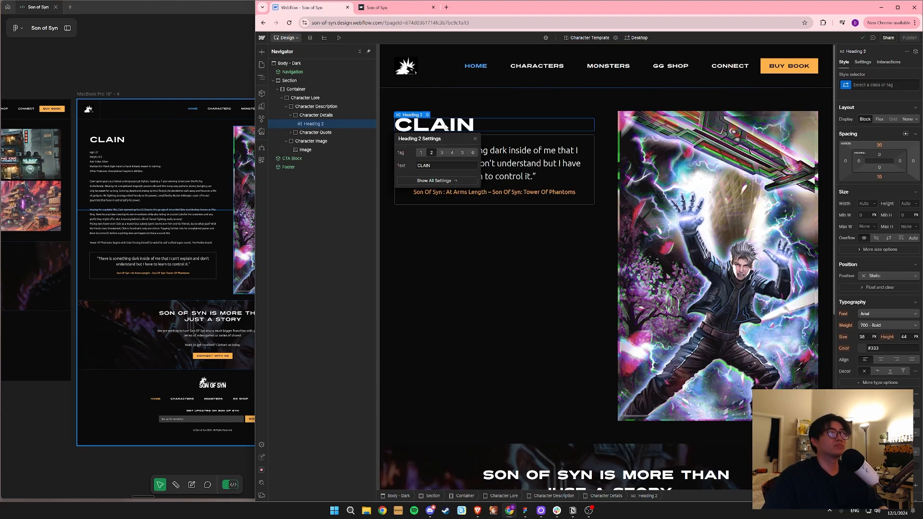
left_click(446, 127)
double_click(446, 127)
type("C")
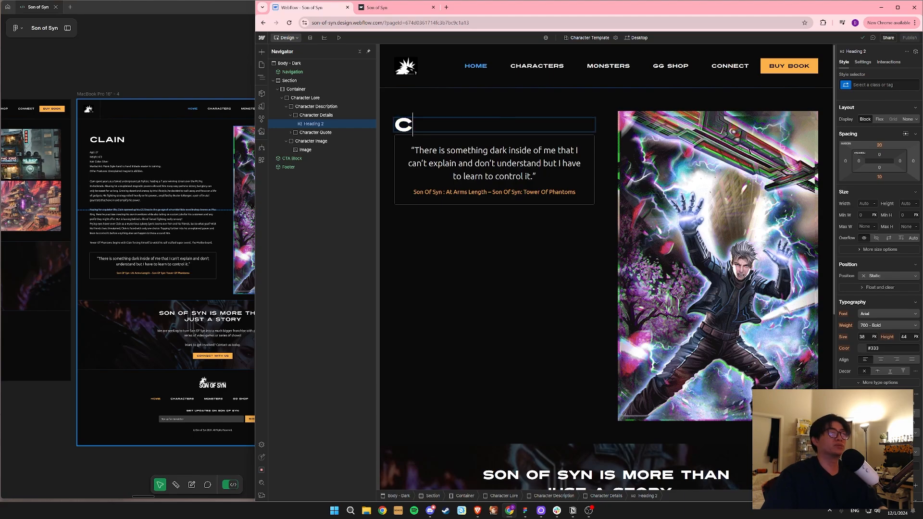
type("LAIN")
key("Escape")
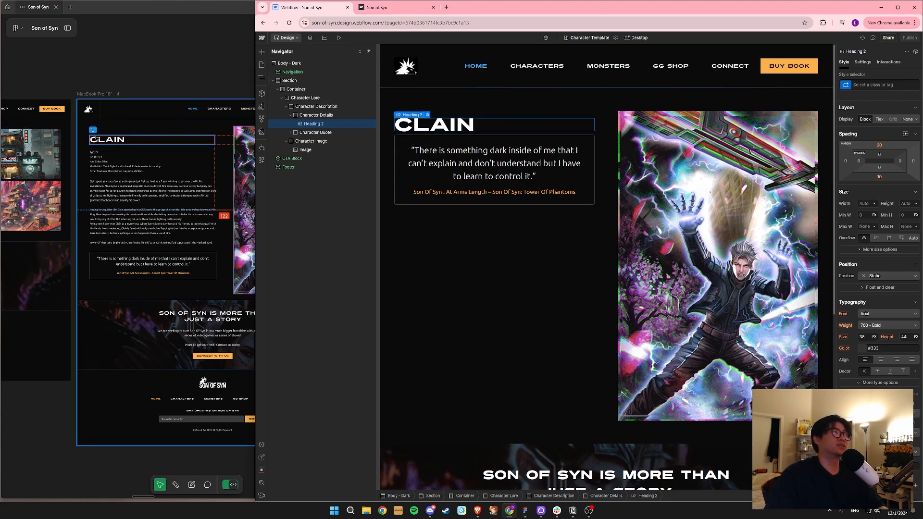
Inspect the CLAIN heading's typography in the Figma design and compare it with the heading in Webflow.
left_click(115, 139)
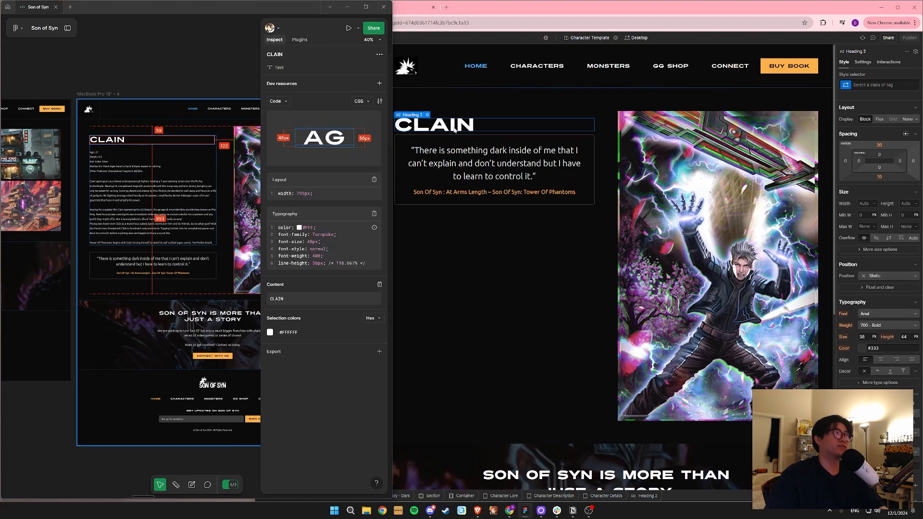
key("alt+Tab")
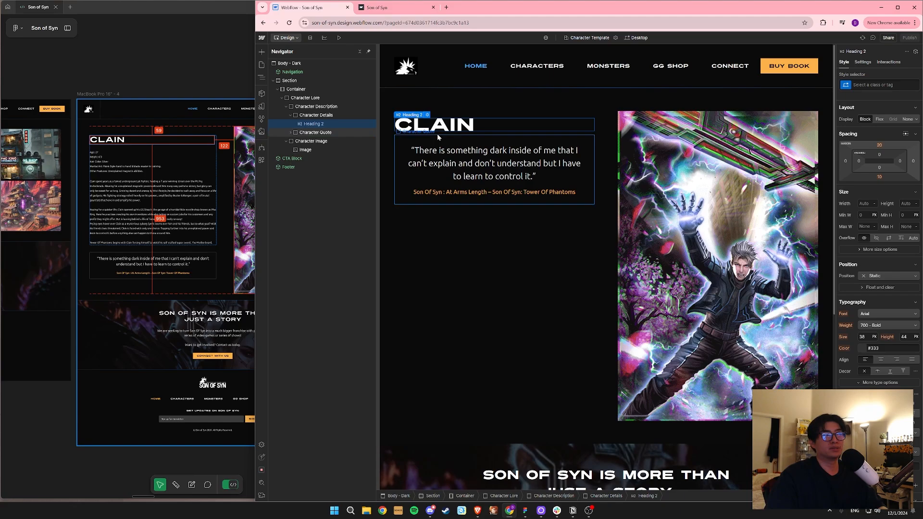
left_click(496, 180)
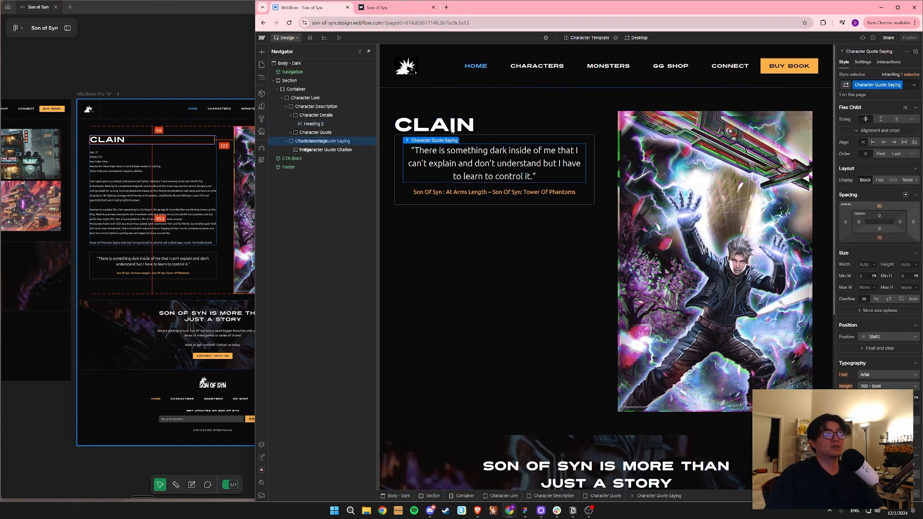
left_click(453, 127)
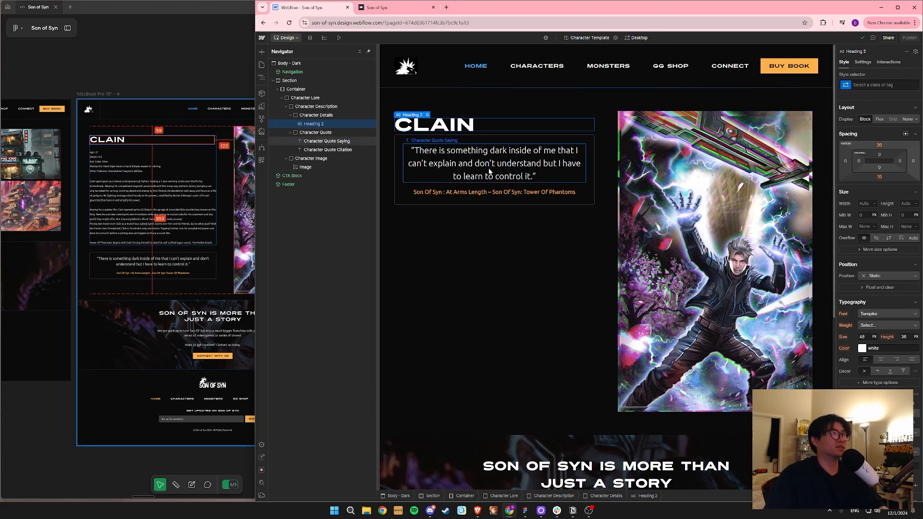
Add a Paragraph element below the CLAIN heading inside Character Details.
left_click(106, 166)
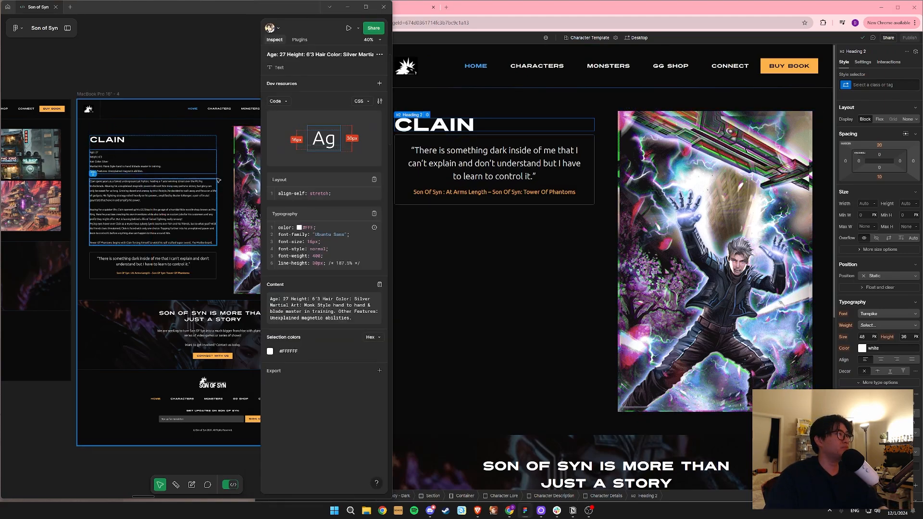
left_click(469, 87)
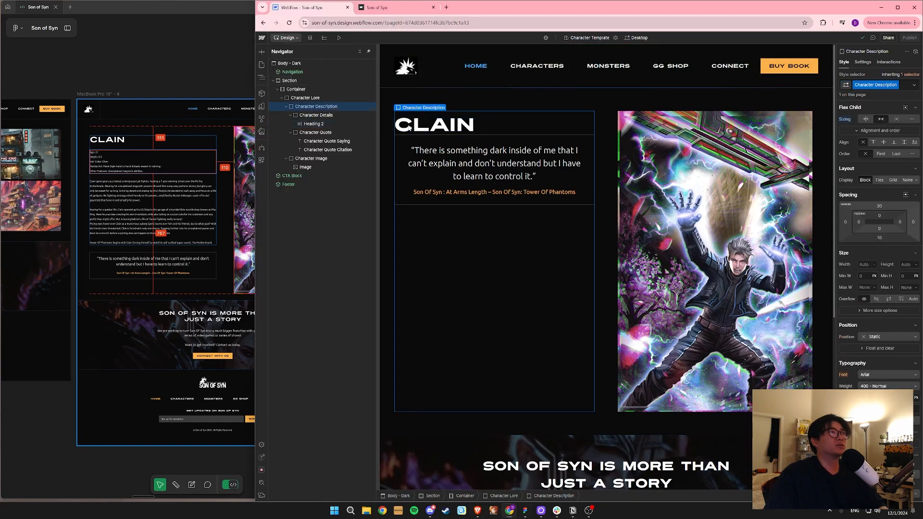
left_click(332, 114)
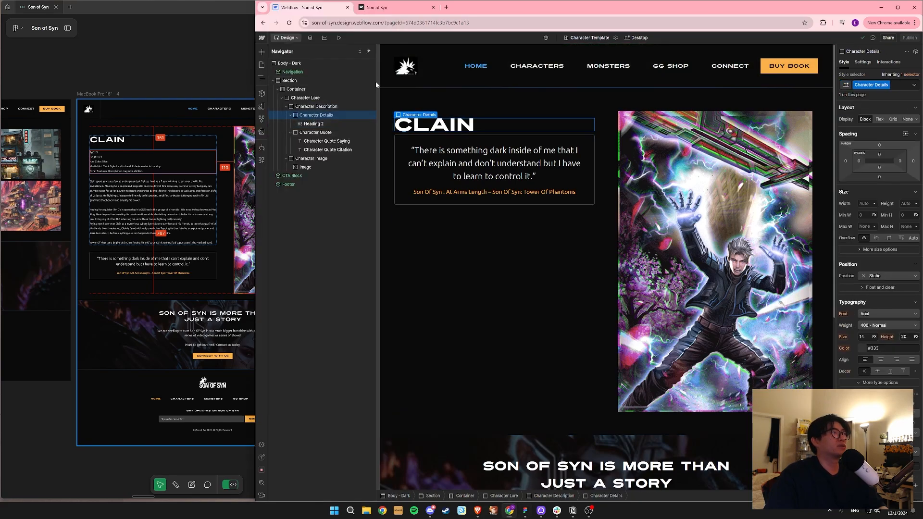
type("aheading")
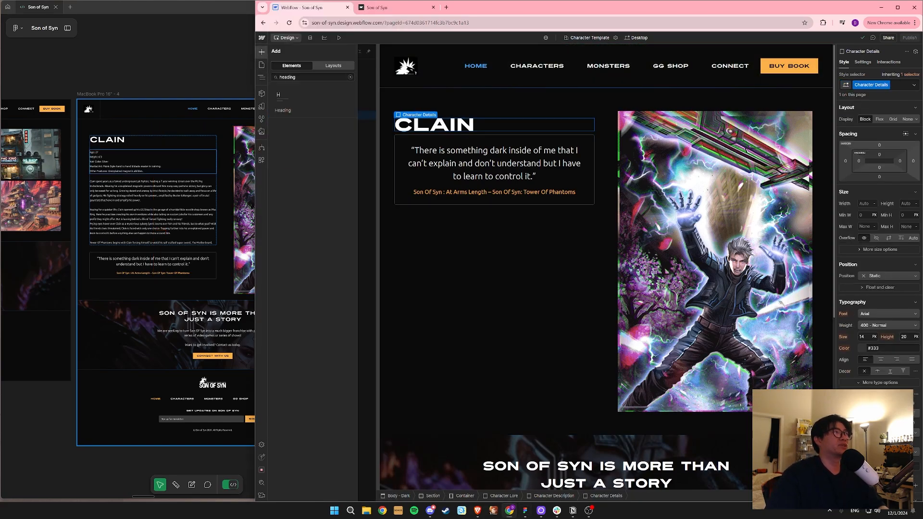
left_click(350, 76)
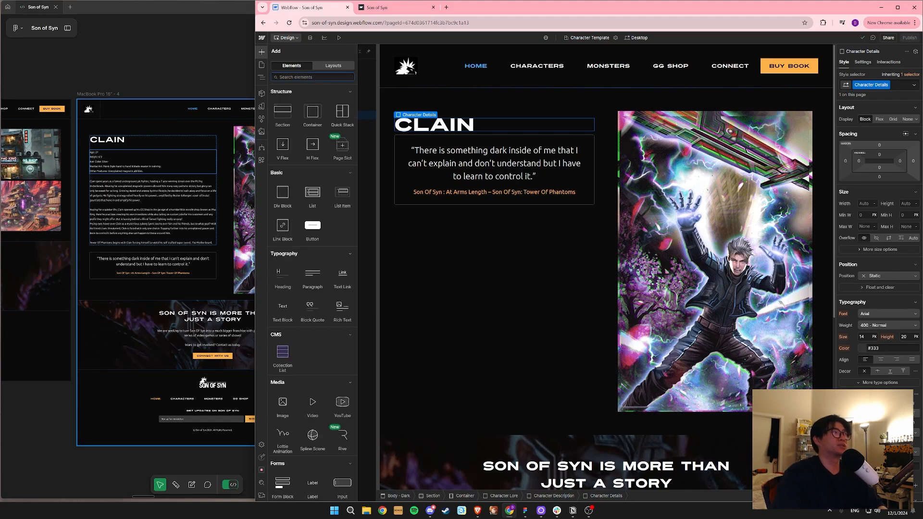
type("para")
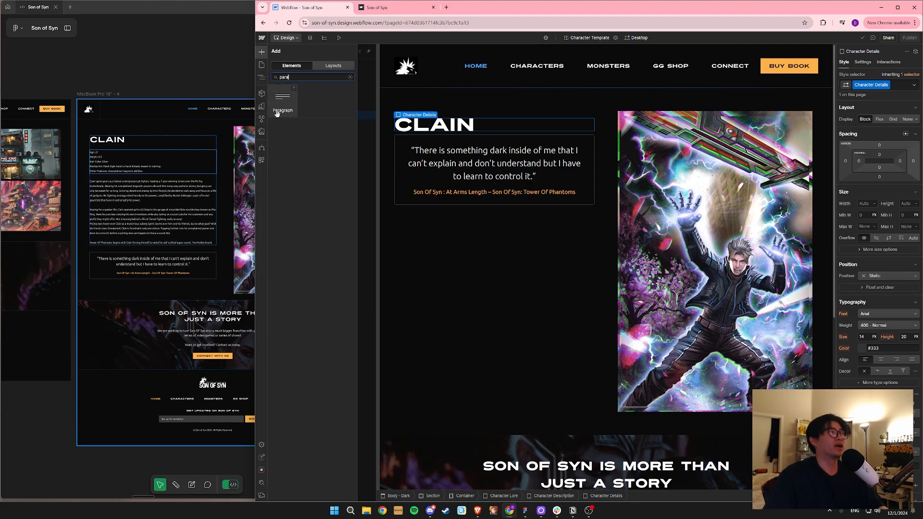
left_click(282, 102)
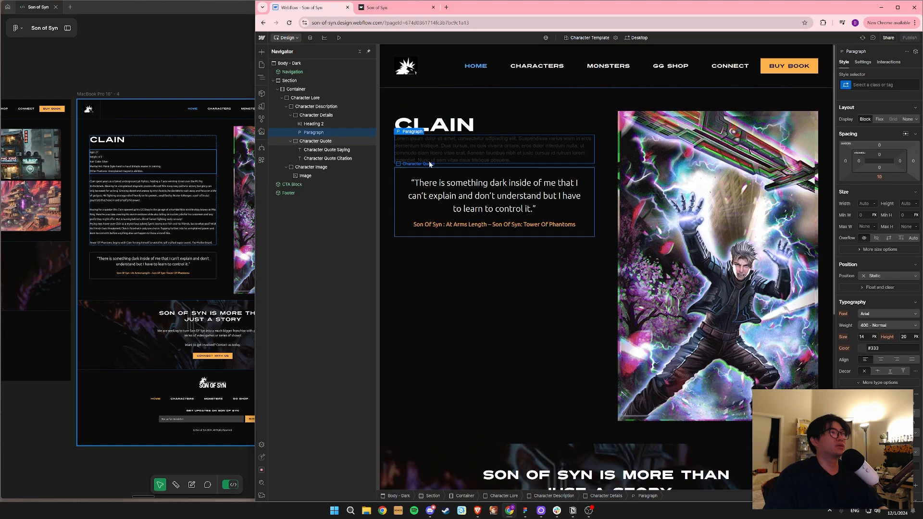
Replace the new paragraph's placeholder with the Figma attribute text covering age, height, hair color, martial art and other features.
left_click(153, 162)
triple_click(153, 165)
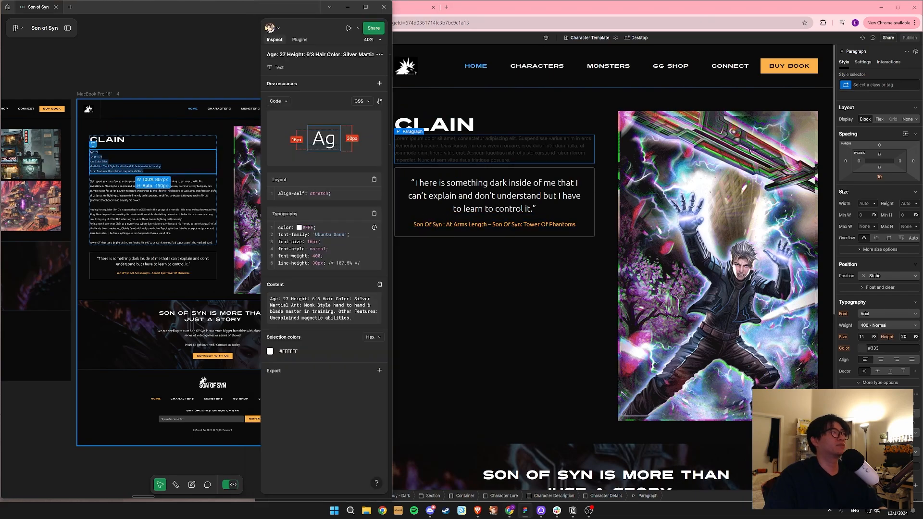
triple_click(426, 151)
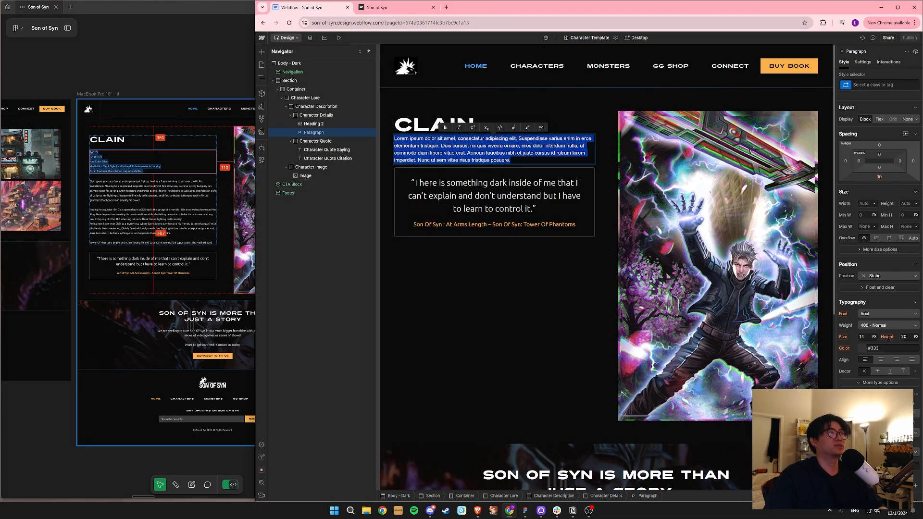
type("Age: 27Height: 6'3Hair Color: SilverMartial Art: Monk Style hand to hand & blade master in training.Other Features: Unexplained magnetic abilities.")
key("Escape")
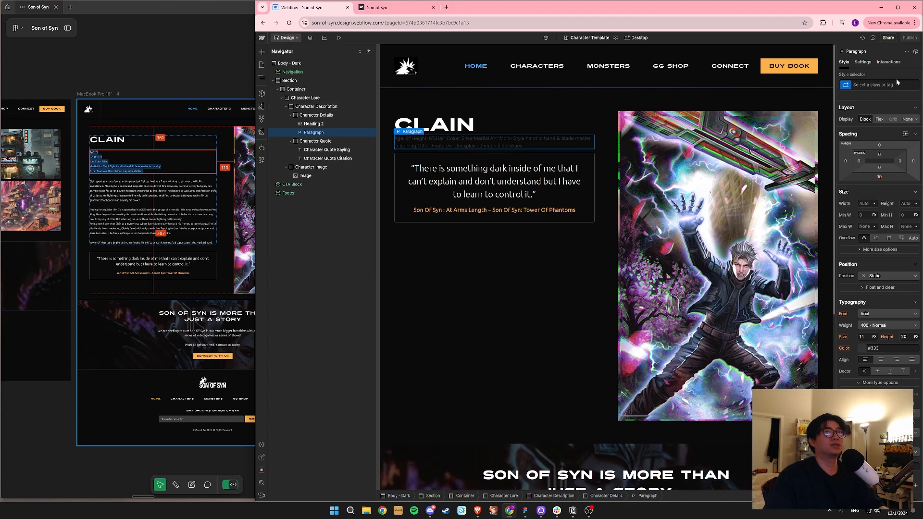
Apply the existing class Paragraph to the attribute text.
key("ctrl+Return")
type("para")
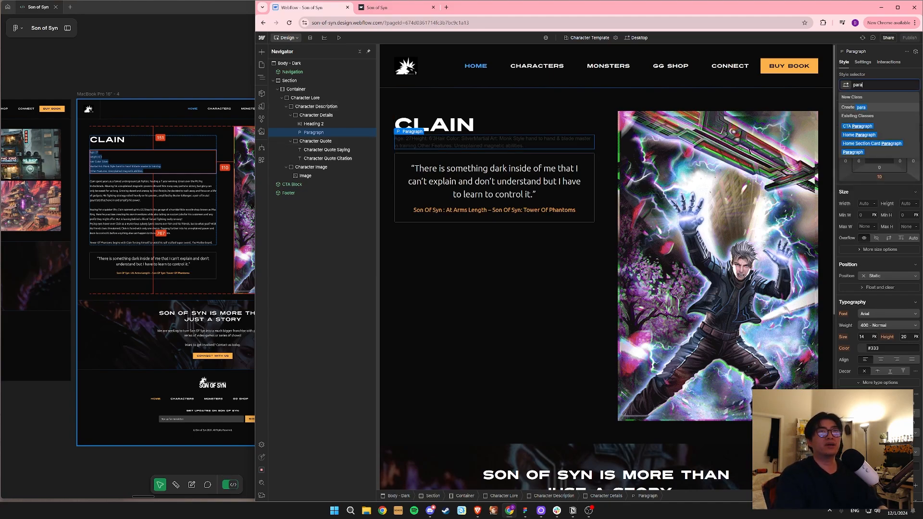
key("Down")
key("Down")
key("Down")
key("Down")
key("Return")
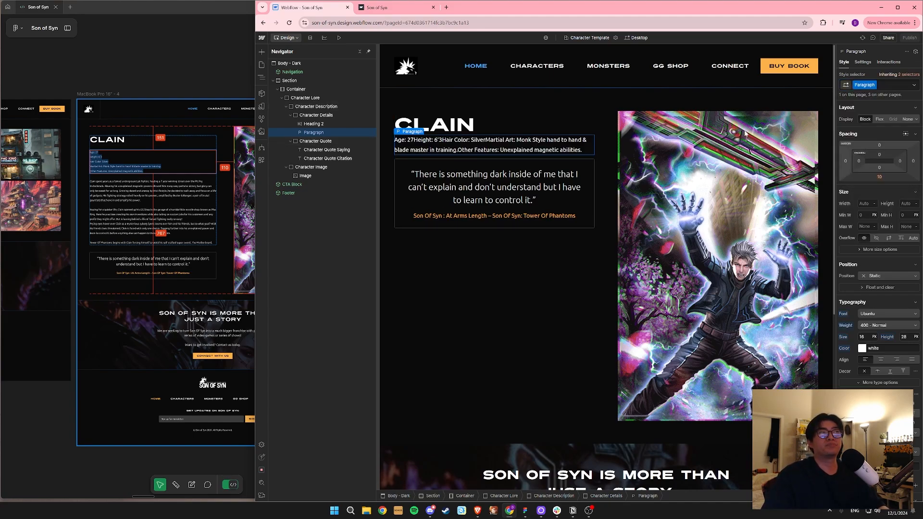
Insert line breaks so Age, Height, Hair Color, Martial Art and Other Features each start on their own line.
double_click(415, 141)
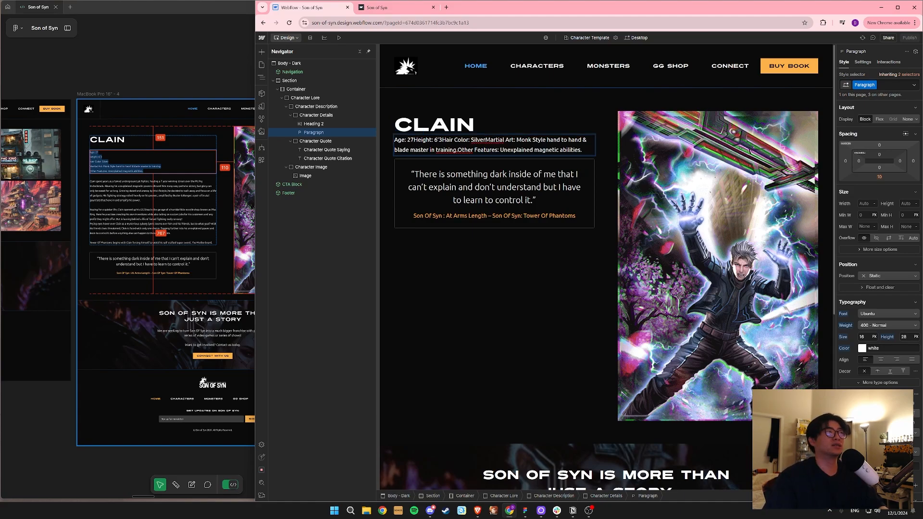
key("shift+Return")
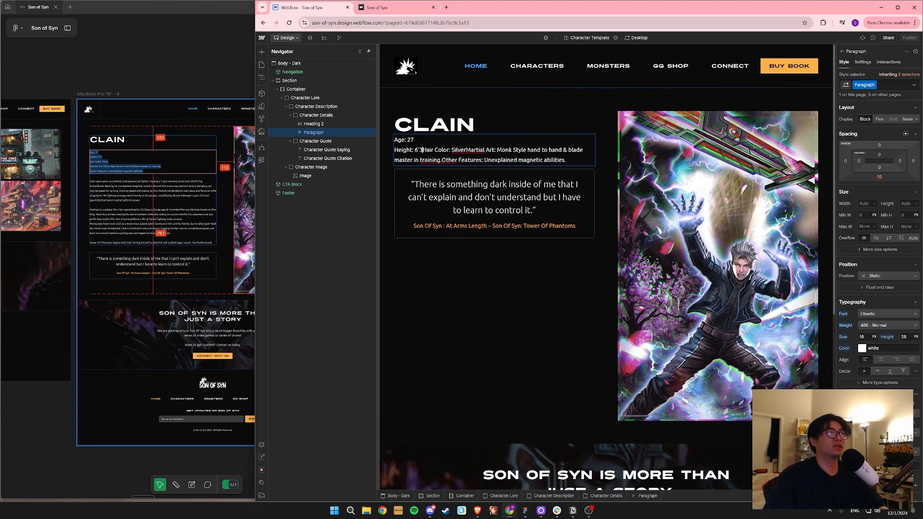
key("shift+Return")
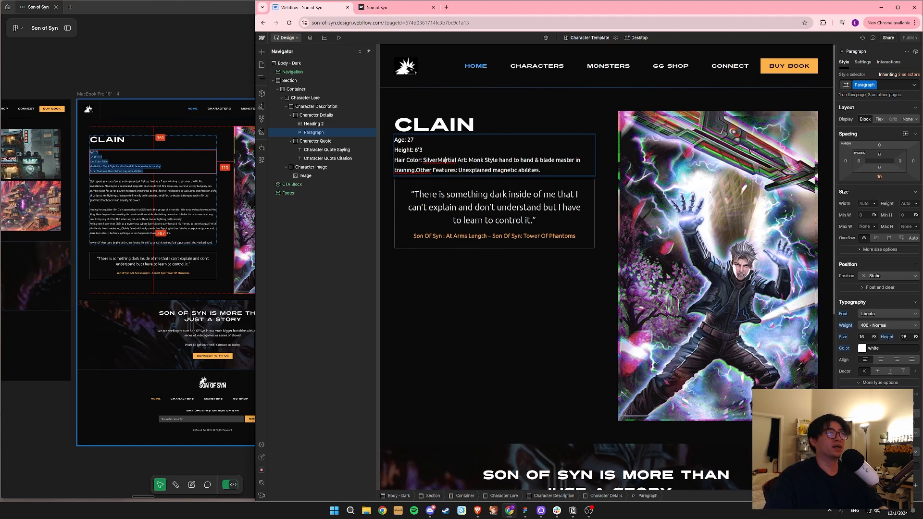
key("shift+Return")
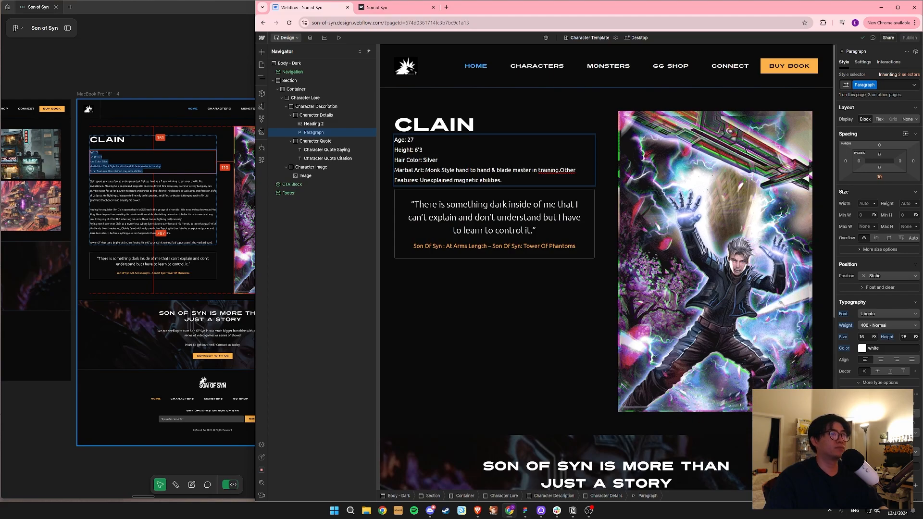
key("shift+Return")
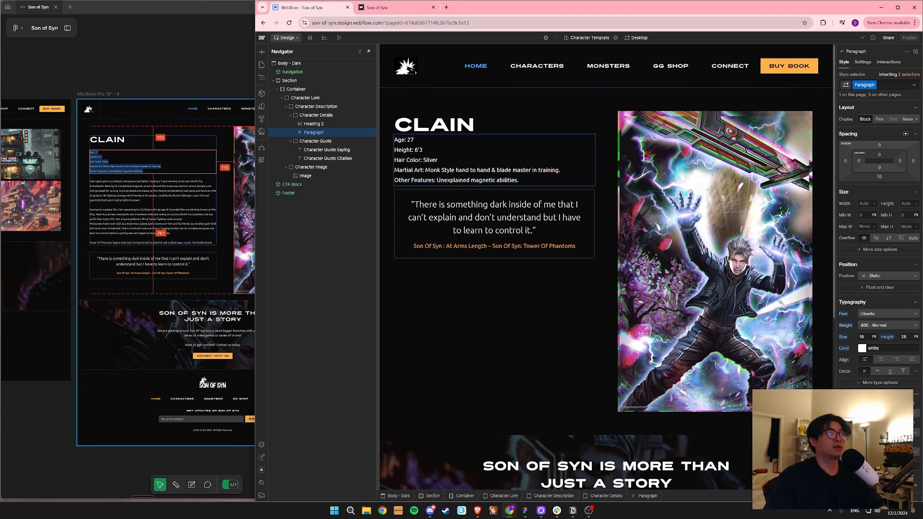
key("Escape")
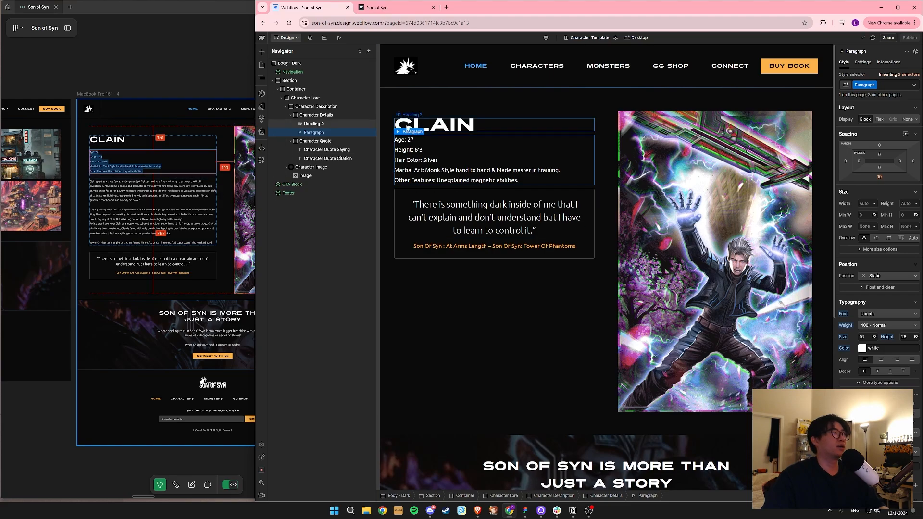
Select the Character Details block and copy the first backstory paragraph from the Figma design.
left_click(319, 126)
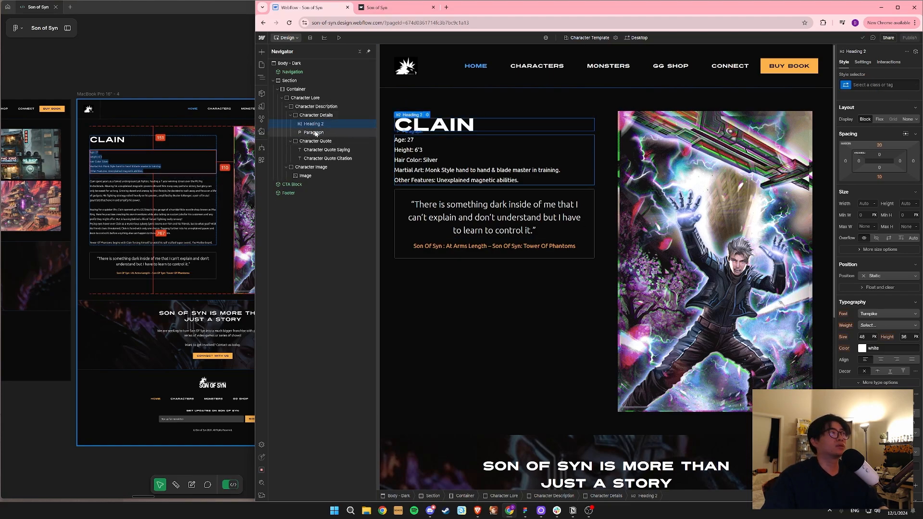
left_click(316, 116)
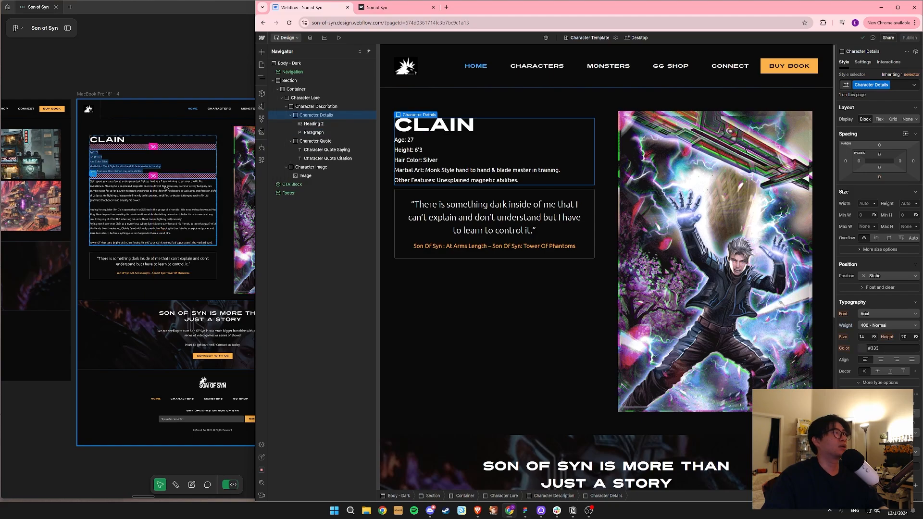
left_click(152, 198)
triple_click(152, 197)
key("ctrl+c")
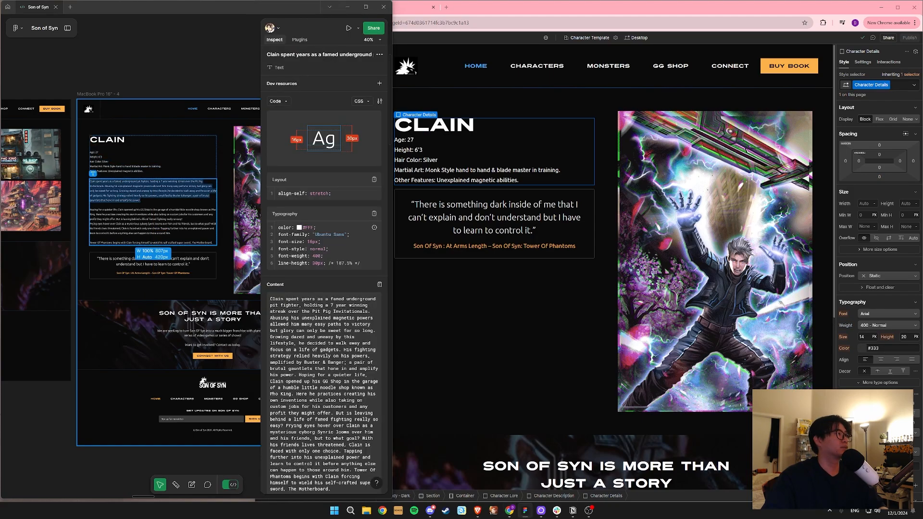
Duplicate the attributes paragraph inside Character Details.
left_click(459, 175)
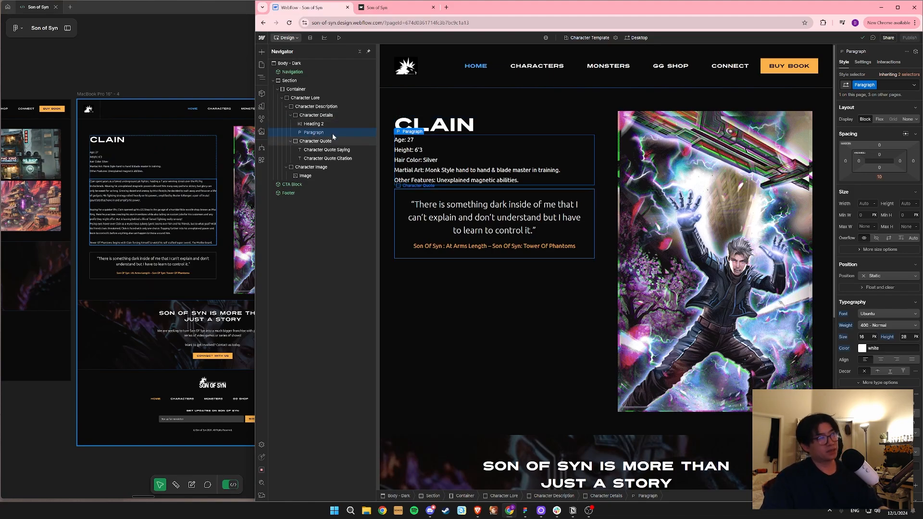
left_click(262, 51)
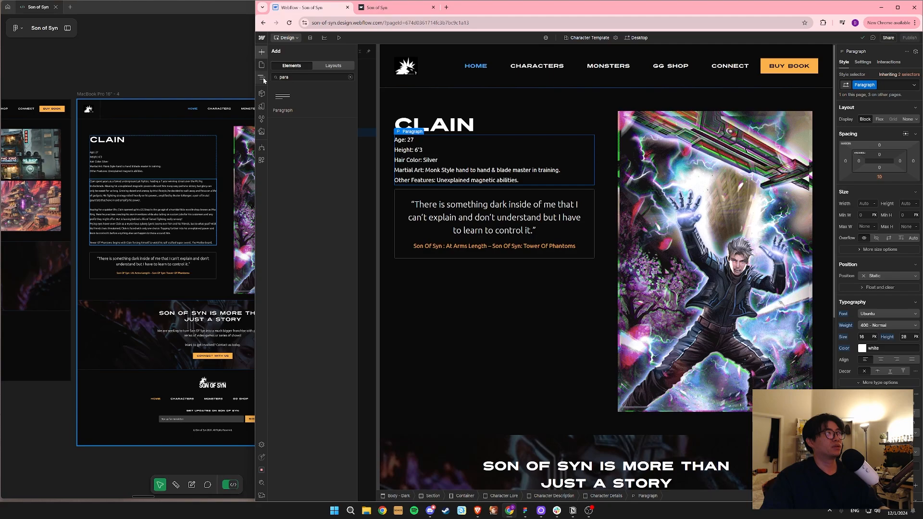
left_click(262, 77)
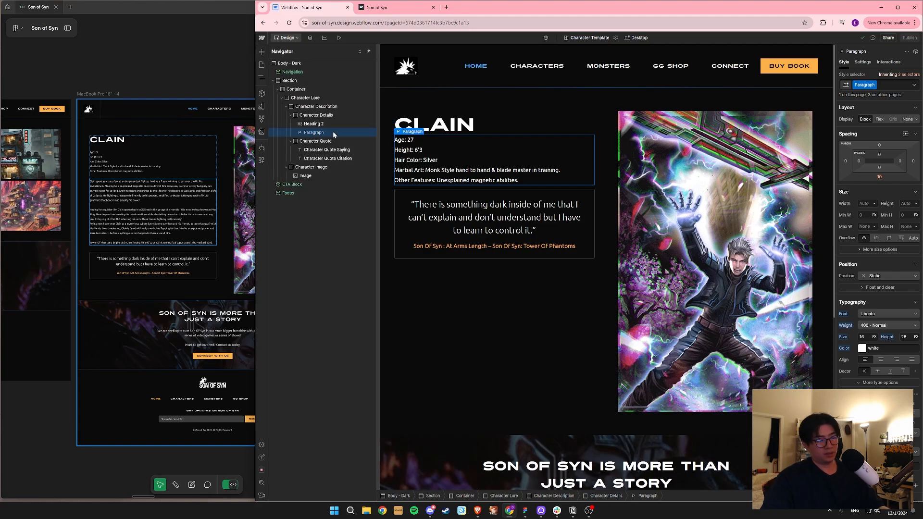
key("ctrl+d")
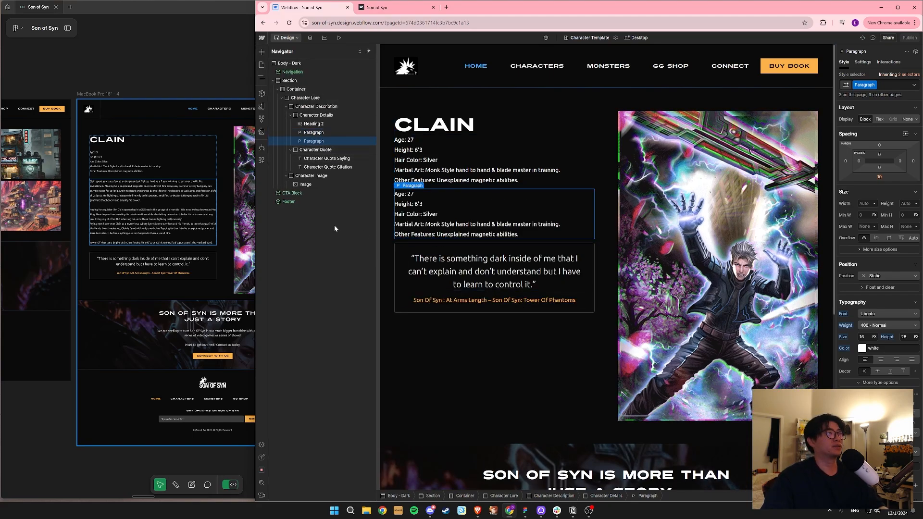
Try replacing the duplicated paragraph's text with the entire backstory from Figma, and undo the replacement.
left_click(185, 215)
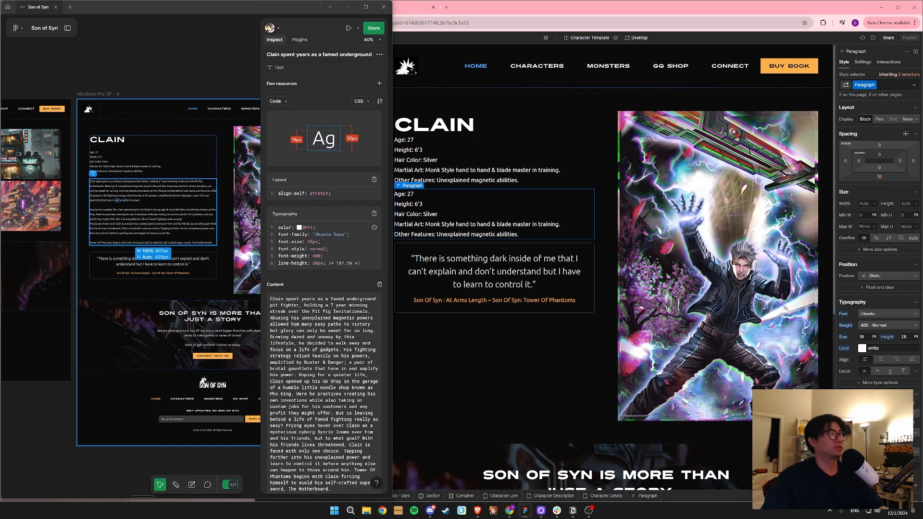
key("ctrl+a")
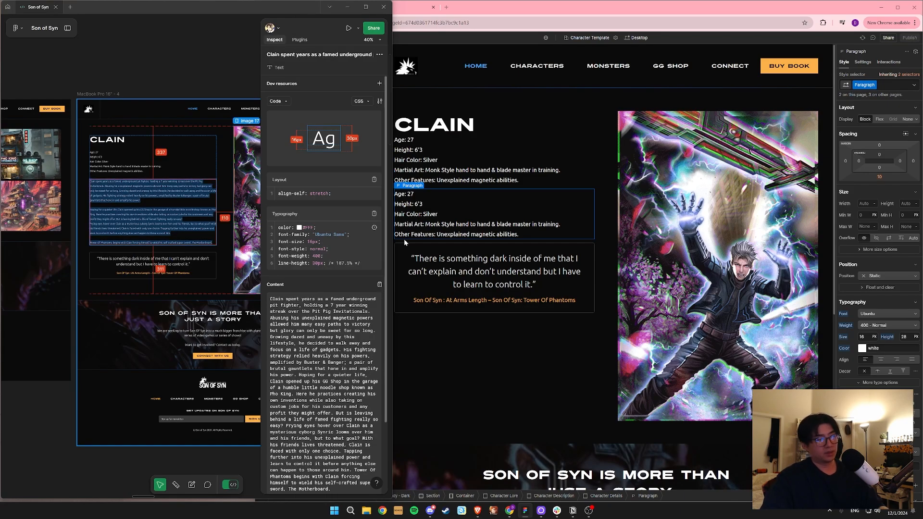
left_click(475, 215)
double_click(475, 214)
key("ctrl+a")
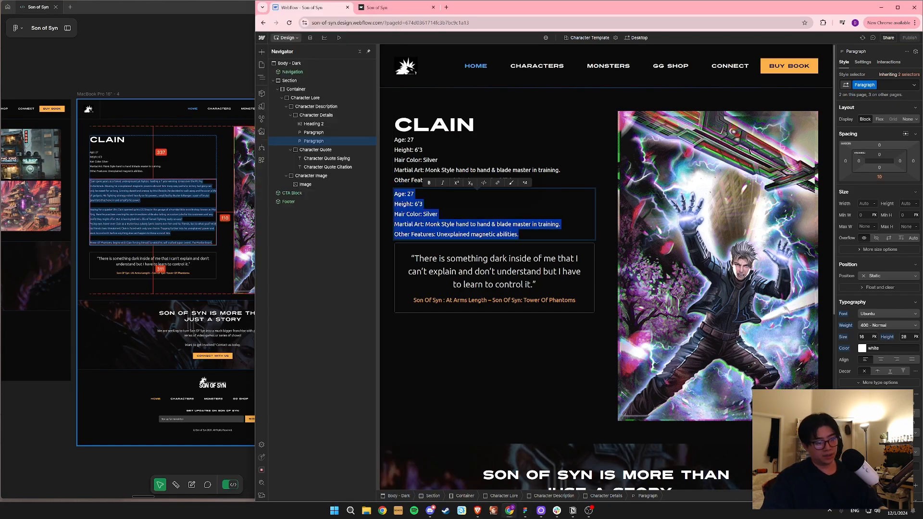
type("Clain spent years as a famed underground pit fighter, holding a 7 year winning streak over the Pit Pig Invitationals. Abusing his unexplained magnetic powers allowed him many easy paths to victory but glory can only be sweet for so long. Growing dazed and uneasy by this lifestyle, he decided to walk away and focus on a life of gadgets. His fighting strategy relied heavily on his powers, amplified by Buster & Banger; a pair of brutal gauntlets that hone in and amplify his power.Hoping for a quieter life, Clain opened up his GG Shop in the garage of a humble little noodle shop known as Pho King. Here he practices creating his own inventions while also taking on custom jobs for his customers and any profit they might offer. But is leaving behind a life of famed fighting really so easy?Prying eyes hover over Clain as a mysterious cyborg Synric looms over him and his friends, but to what goal? With his friends lives threatened, Clain is faced with only one choice. Tapping further into his unexplained power and learn to control it before anything else can happen to those around him.Tower Of Phantoms begins with Clain forcing himself to wield his self-crafted super sword, The Motherboard.")
key("ctrl+z")
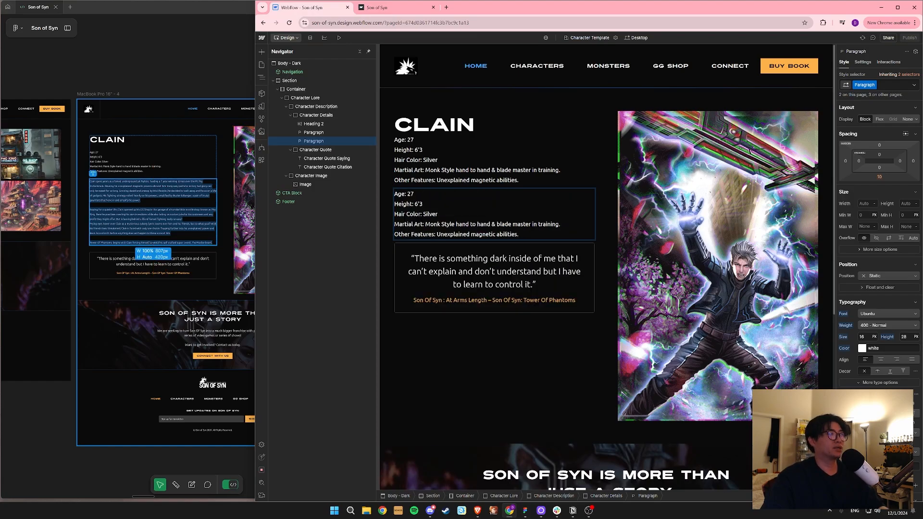
Paste only the first backstory paragraph from Figma over the duplicated attribute text.
left_click(79, 176)
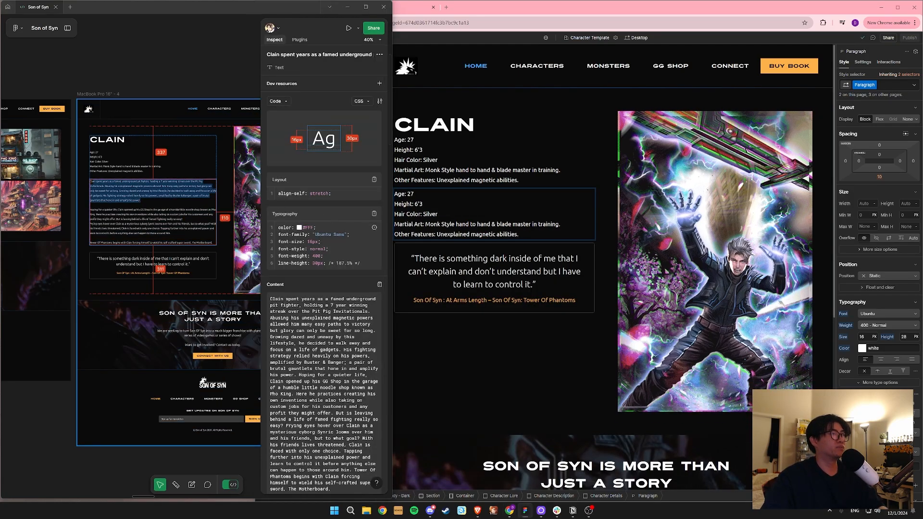
left_click(436, 221)
key("ctrl+a")
key("ctrl+v")
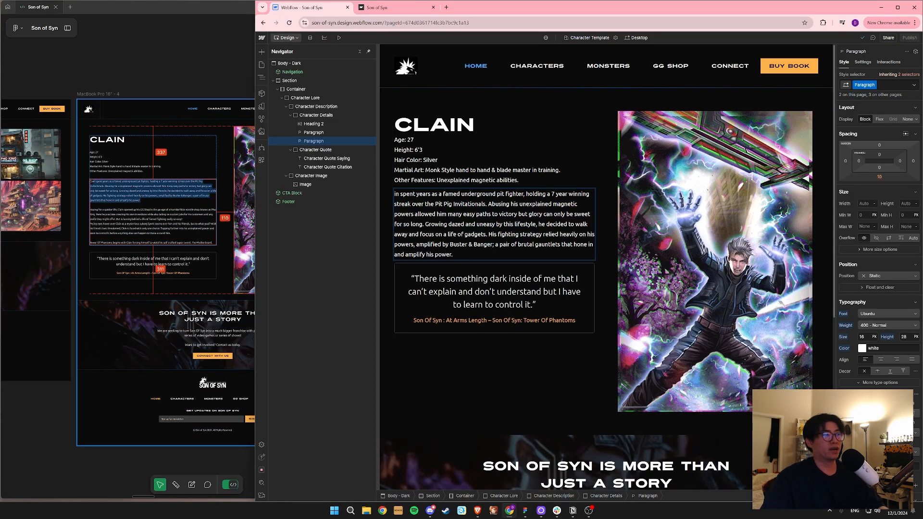
Copy the first backstory paragraph again, including its opening word Clain, and replace the second paragraph's text with it.
left_click(97, 191)
left_click_drag(115, 186, 141, 200)
key("ctrl+c")
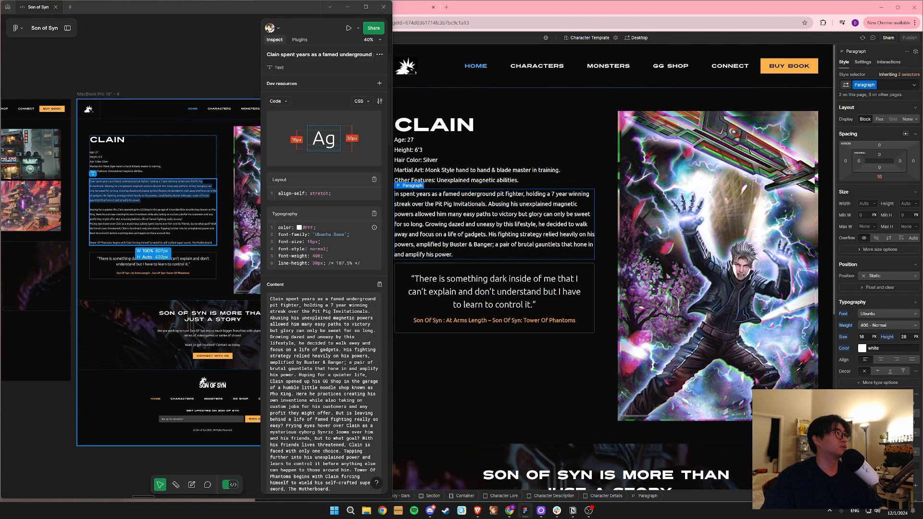
left_click(448, 233)
double_click(449, 233)
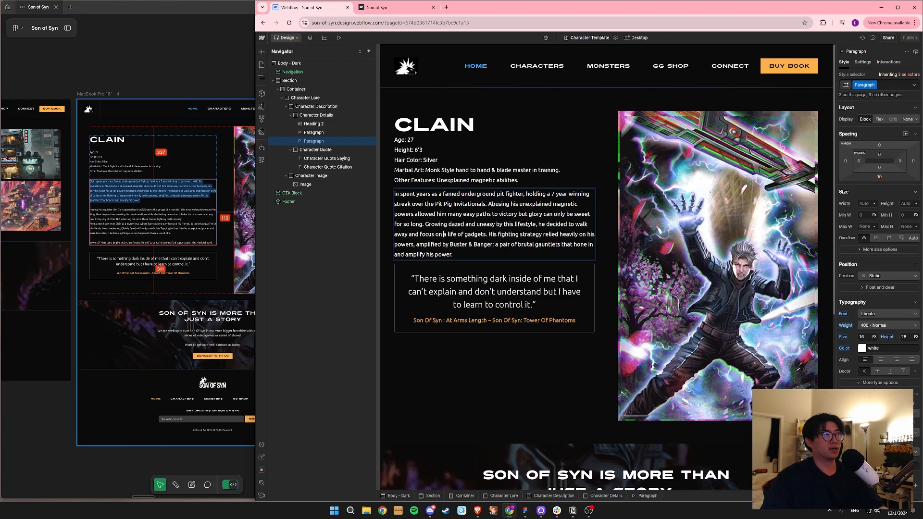
key("ctrl+a")
key("ctrl+v")
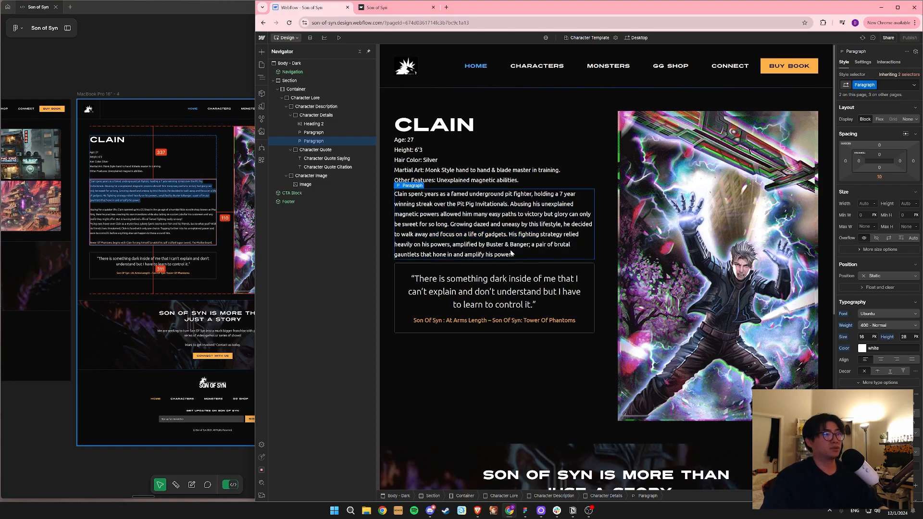
Duplicate the backstory paragraph inside Character Details.
key("ctrl+c")
key("ctrl+v")
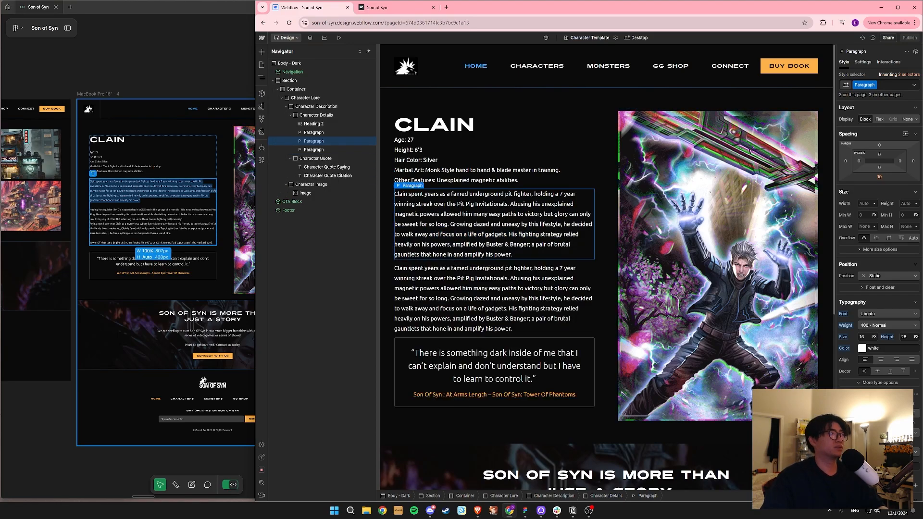
Replace the third paragraph's text with the Figma passage from "Hoping for a quieter life" to "around him.", adding a space before "Prying".
triple_click(152, 214)
left_click(171, 233)
left_click_drag(171, 233, 101, 210)
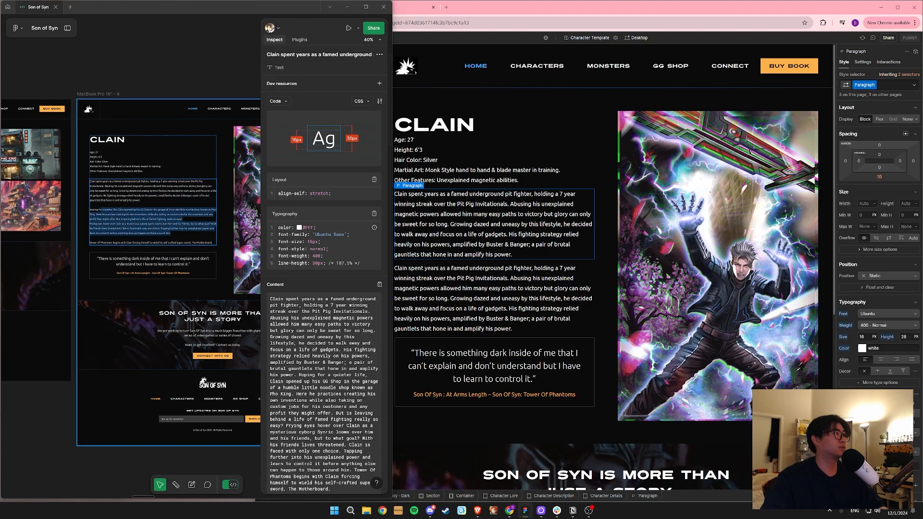
triple_click(463, 281)
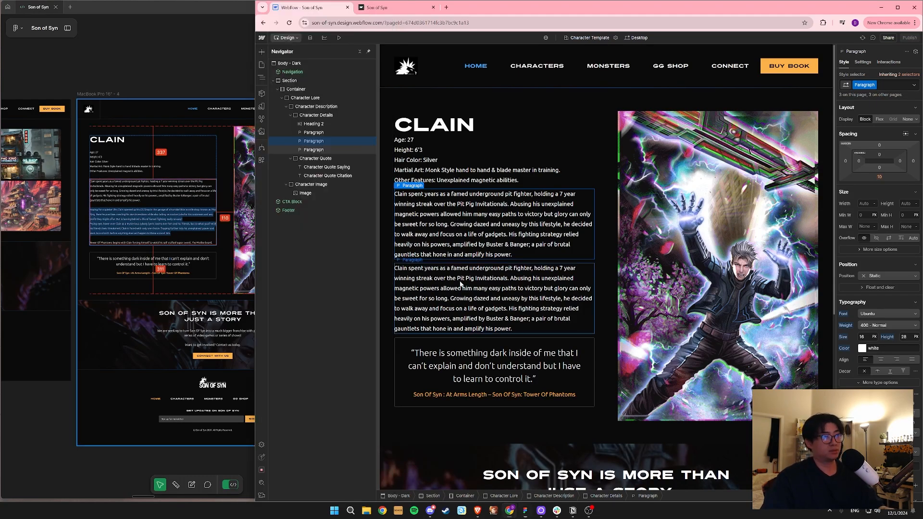
key("ctrl+v")
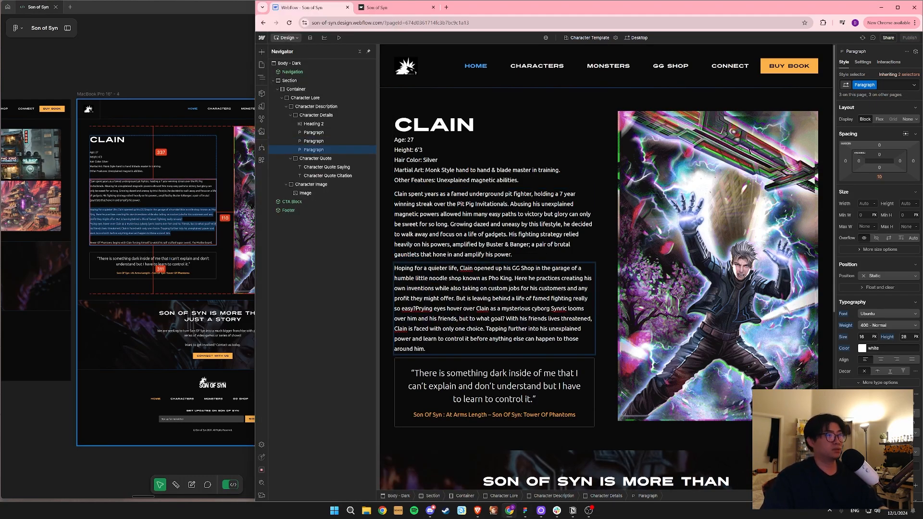
left_click(415, 308)
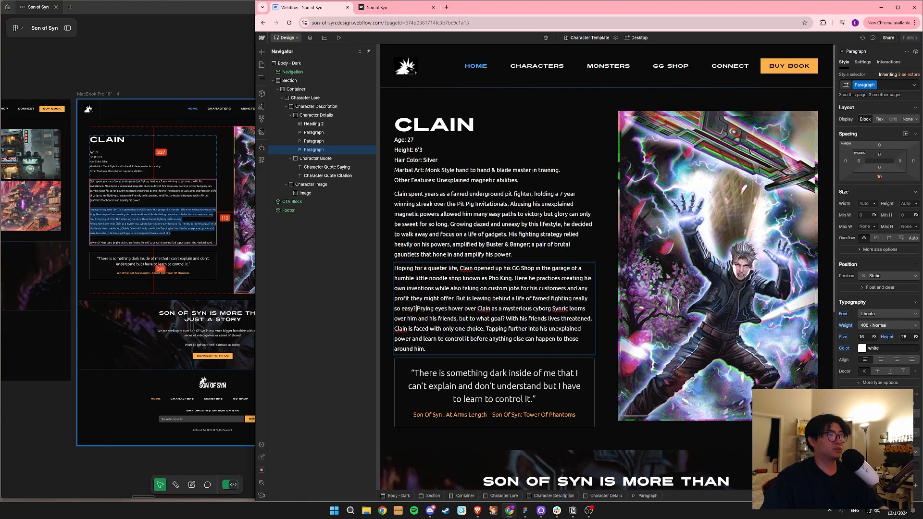
key("Escape")
Duplicate the "Hoping for a quieter life" paragraph inside Character Details.
triple_click(151, 243)
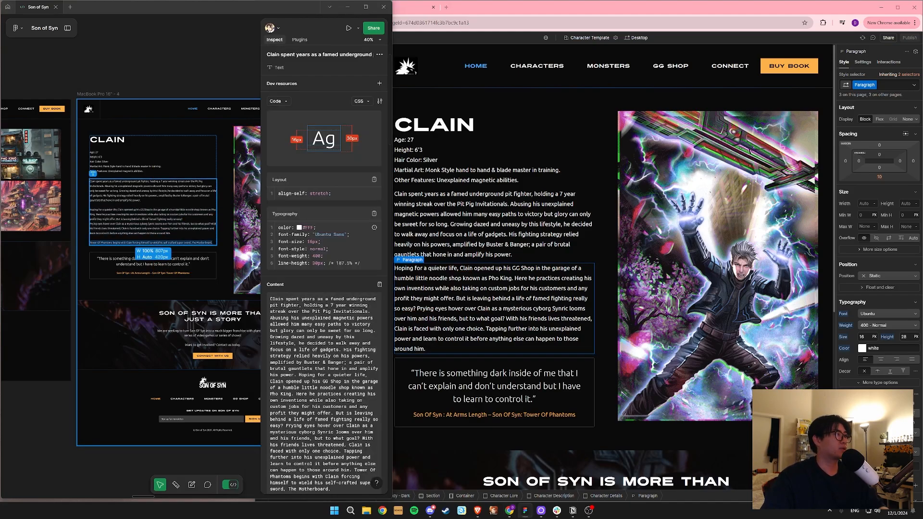
left_click(151, 243)
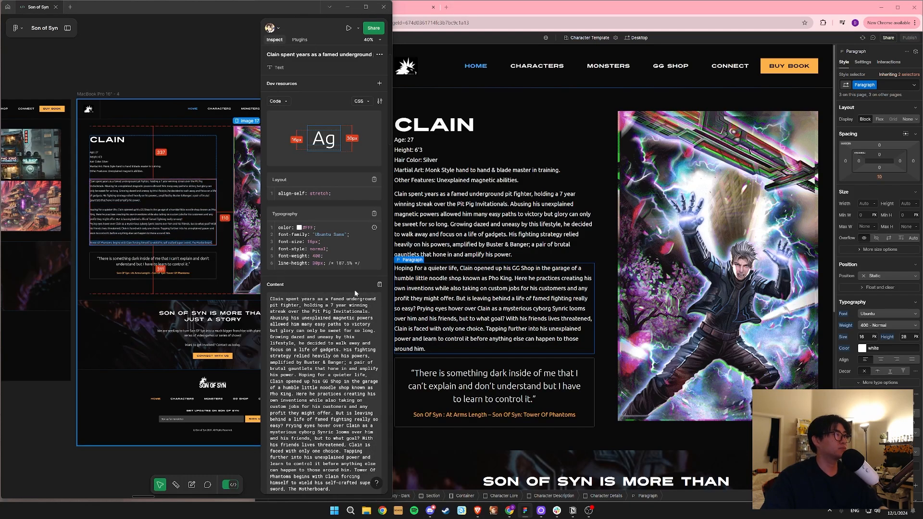
left_click(481, 340)
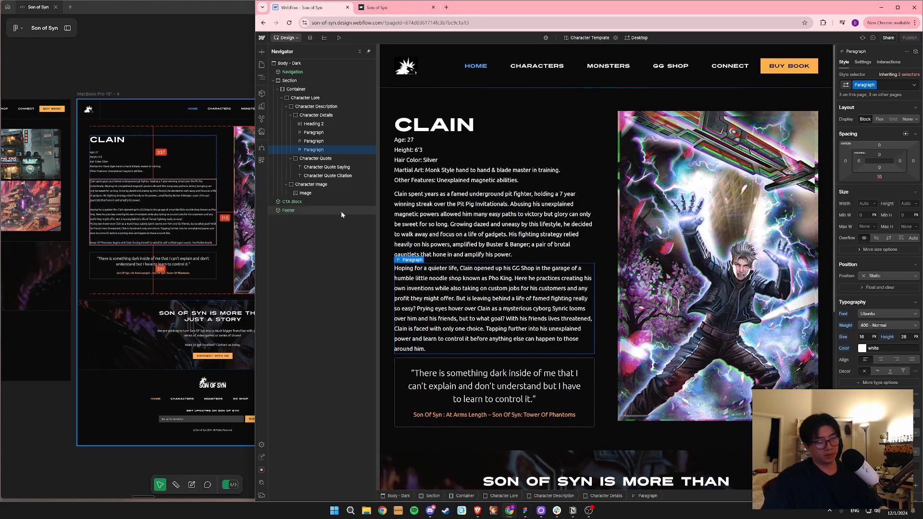
key("ctrl+d")
Copy the closing "Tower Of Phantoms begins" sentence from Figma and replace the duplicated paragraph's text with it.
key("alt+Tab")
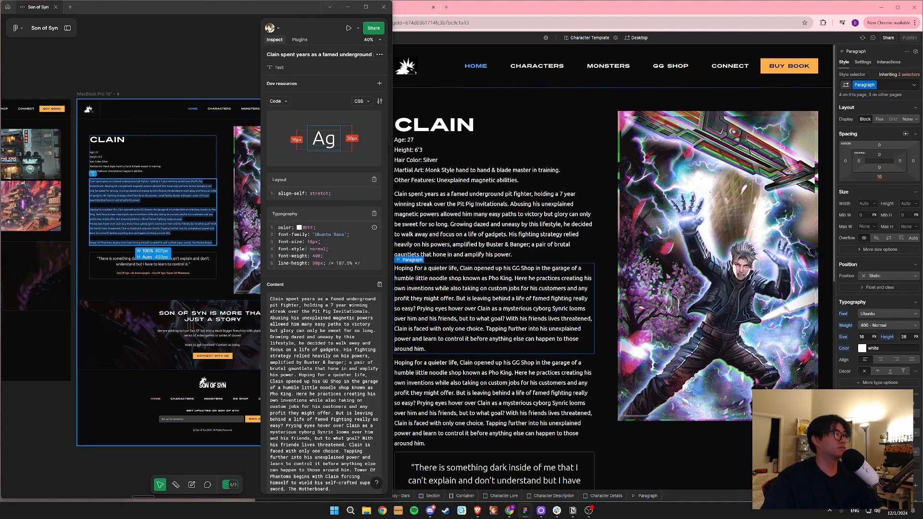
triple_click(161, 243)
key("ctrl+c")
key("alt+Tab")
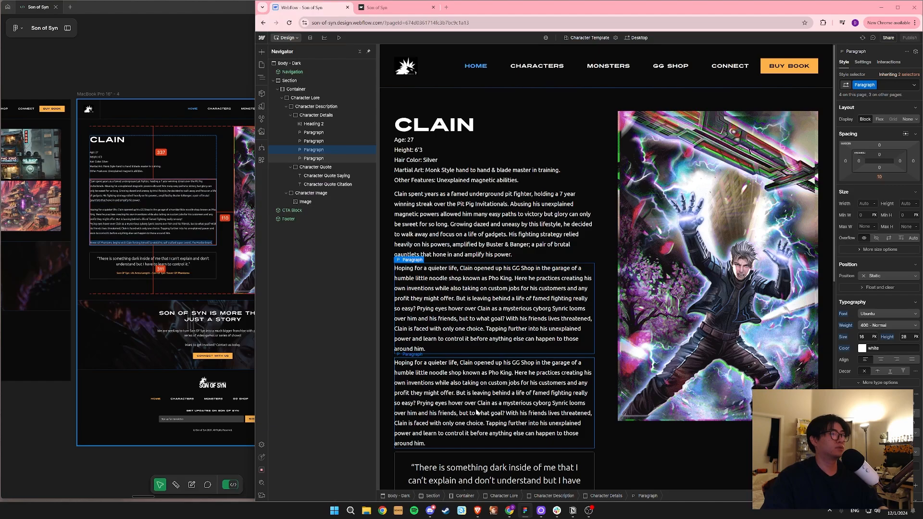
triple_click(533, 378)
key("ctrl+v")
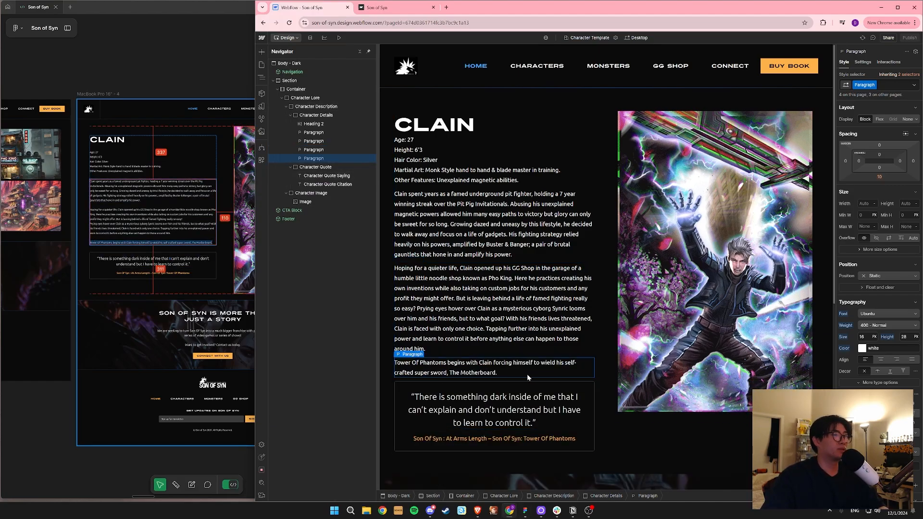
Make Character Details a vertical flex layout with a 24 px gap.
left_click(323, 116)
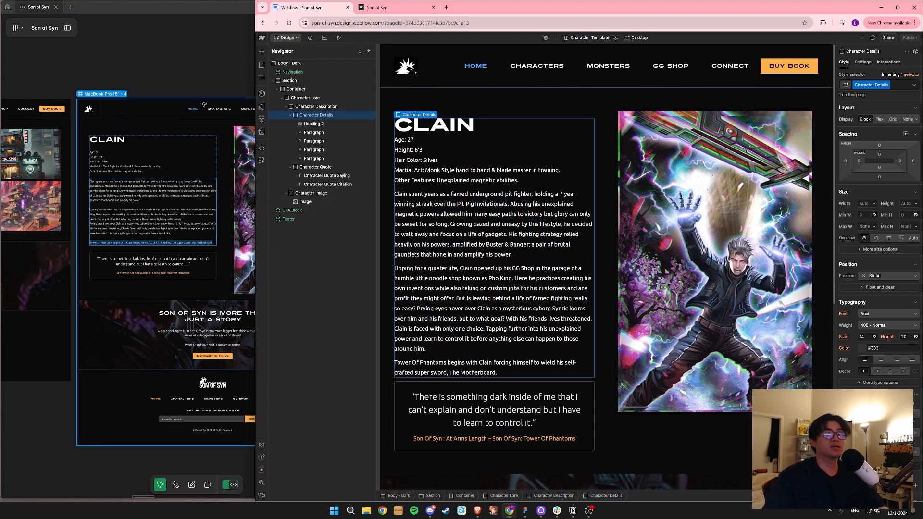
left_click(879, 119)
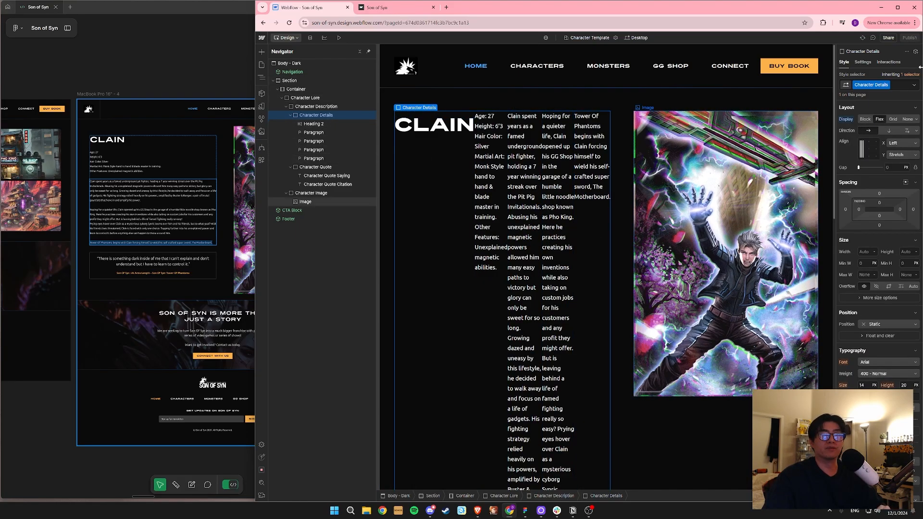
left_click(889, 131)
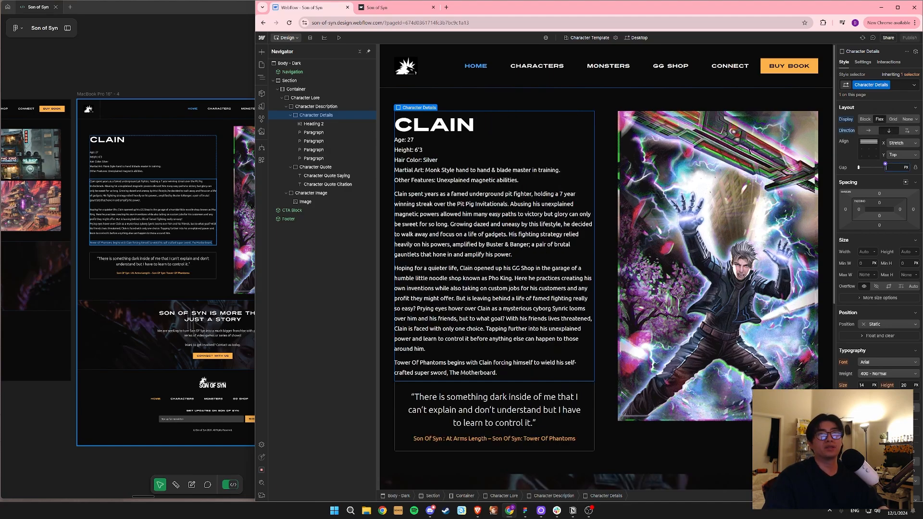
type("24")
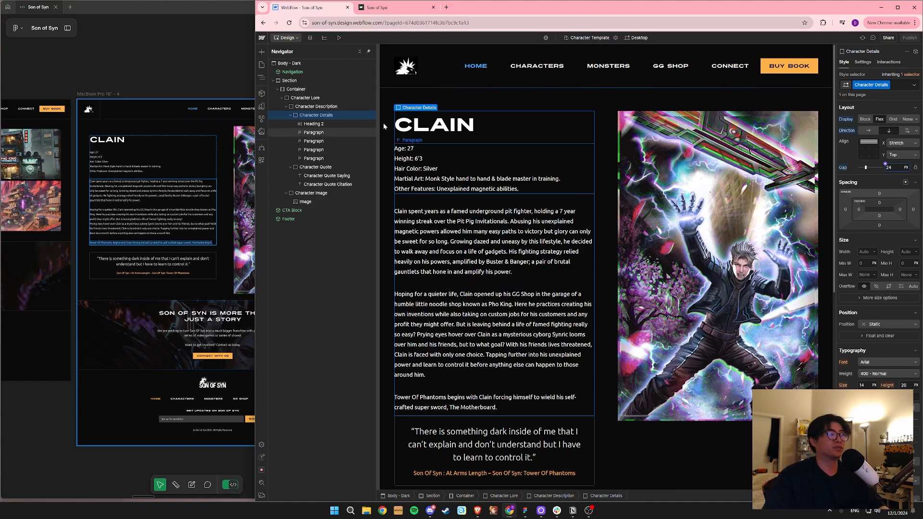
Make Character Description a vertical flex layout with a 32 px gap between the details and the quote block.
left_click(291, 116)
left_click(290, 124)
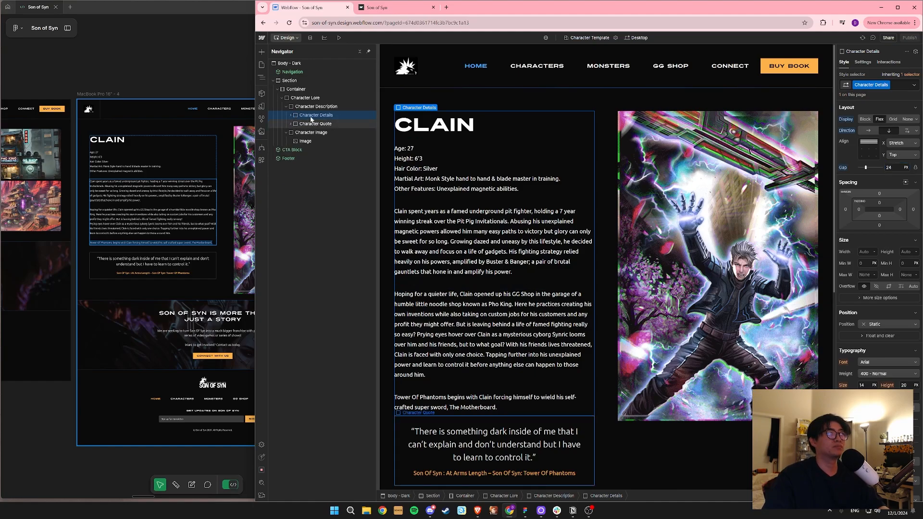
left_click(331, 106)
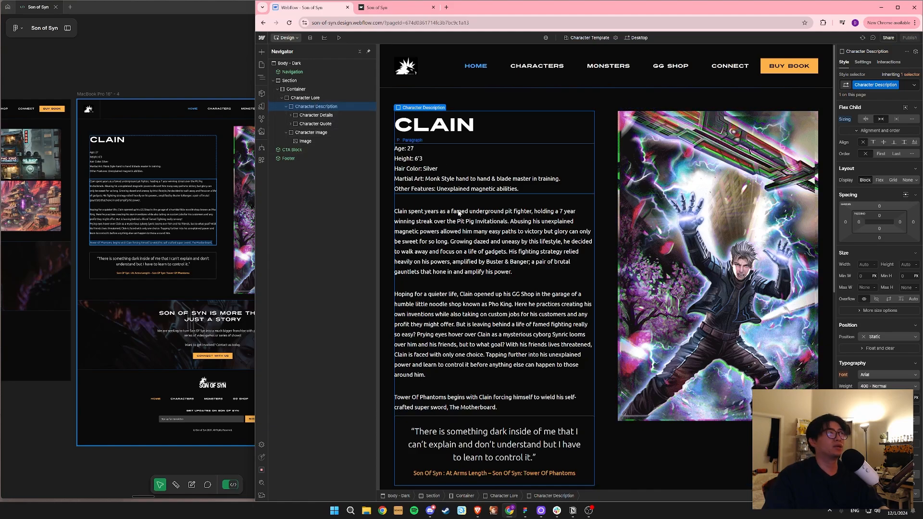
scroll(491, 268, "down", 1)
scroll(491, 268, "up", 1)
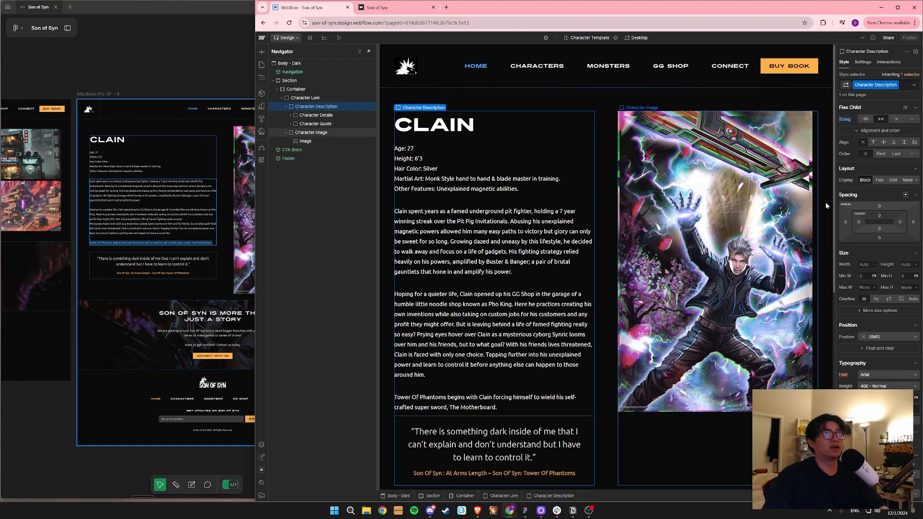
left_click(879, 180)
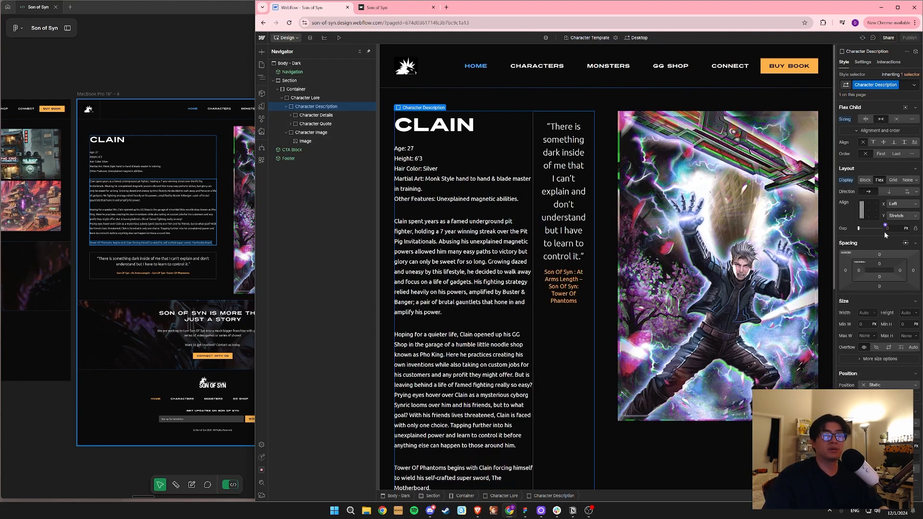
left_click(889, 192)
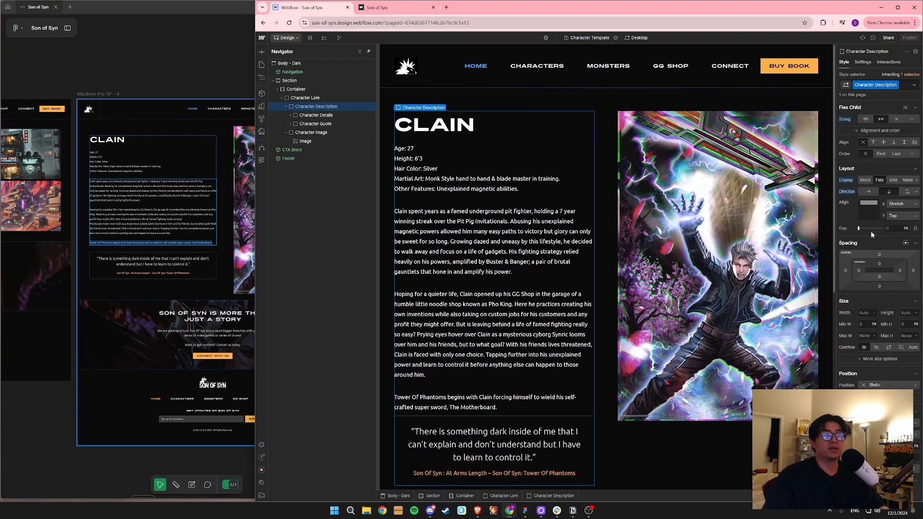
scroll(873, 233, "down", 1)
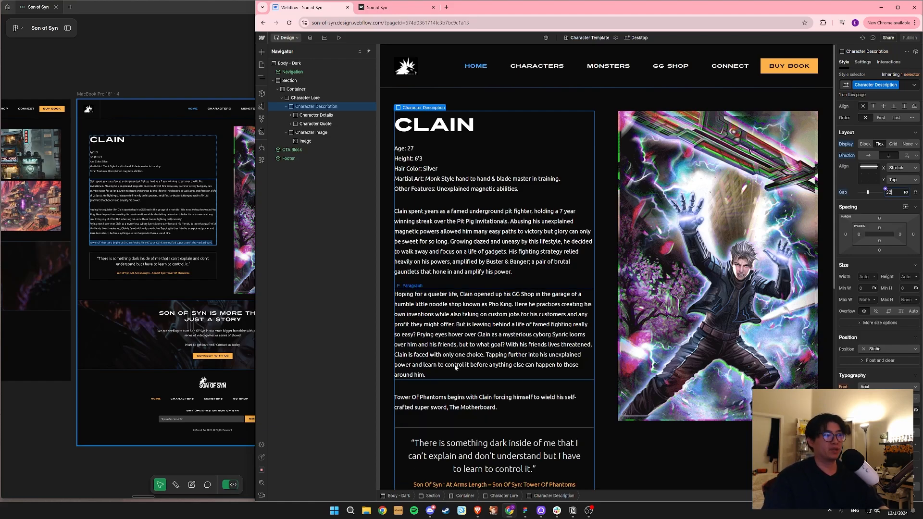
scroll(464, 342, "down", 4)
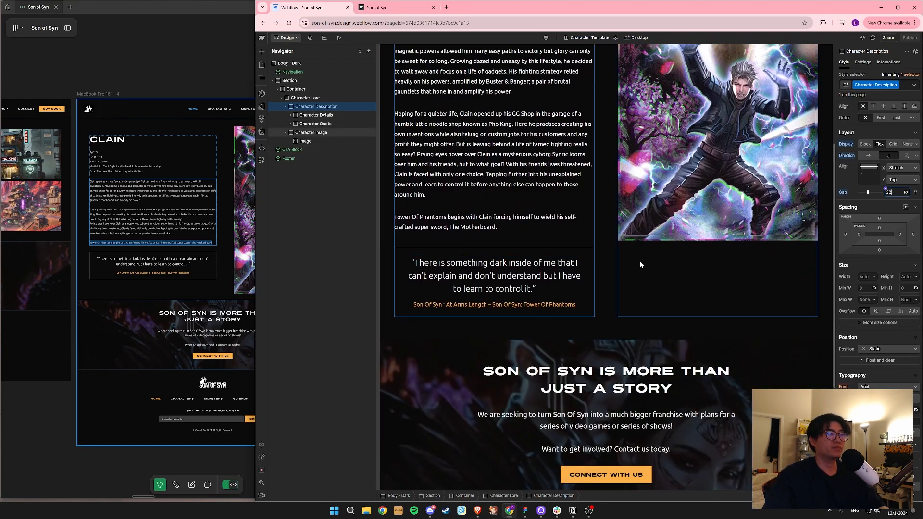
scroll(611, 261, "down", 1)
scroll(610, 258, "up", 5)
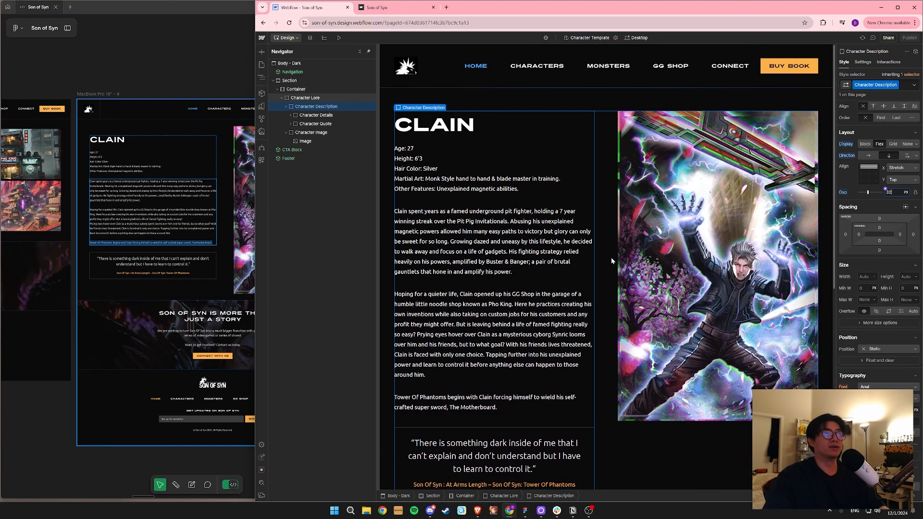
Unpin and hide the Navigator, and review the character section at full width.
left_click(587, 90)
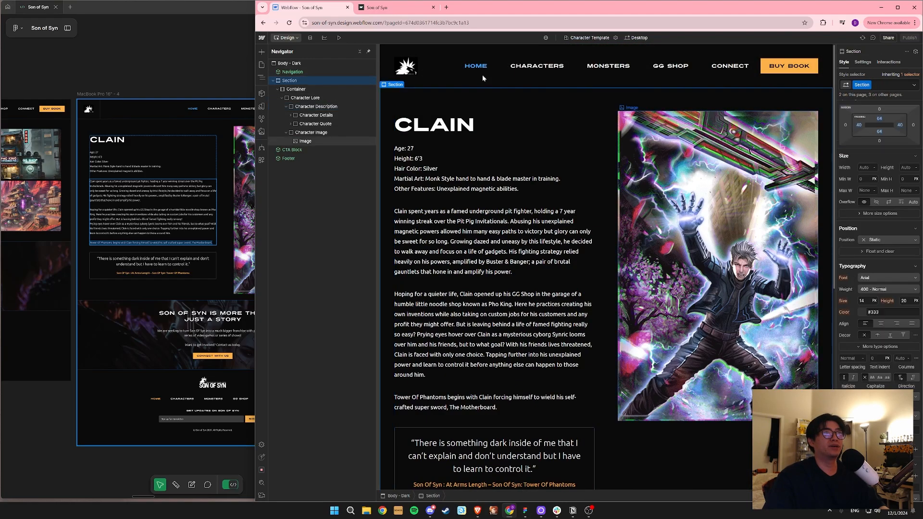
left_click(368, 51)
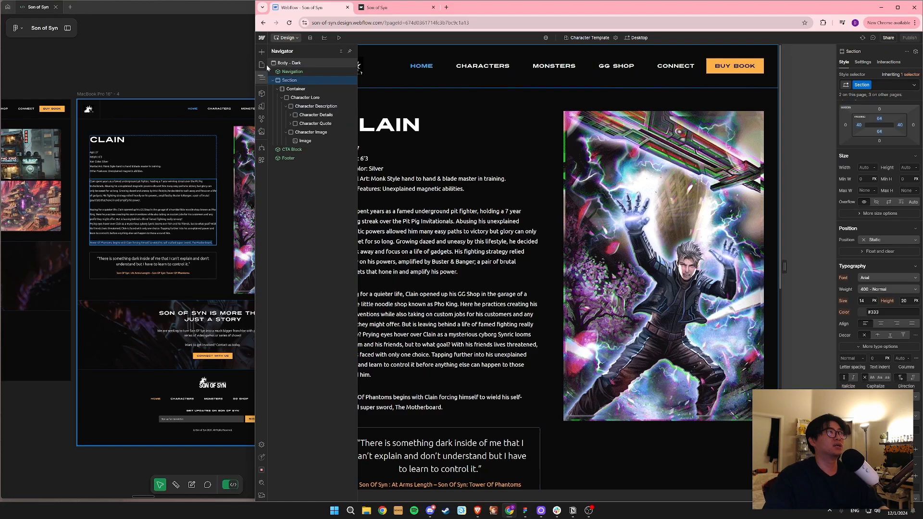
left_click(262, 79)
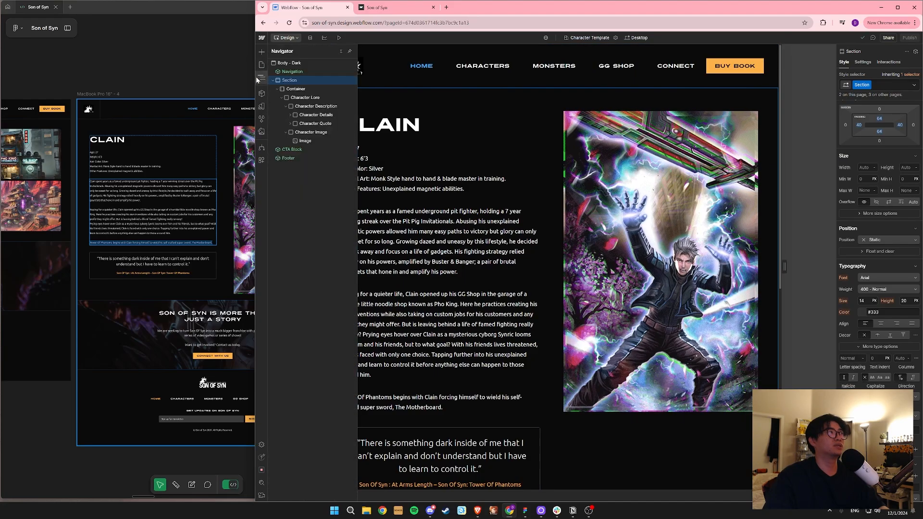
scroll(720, 295, "down", 3)
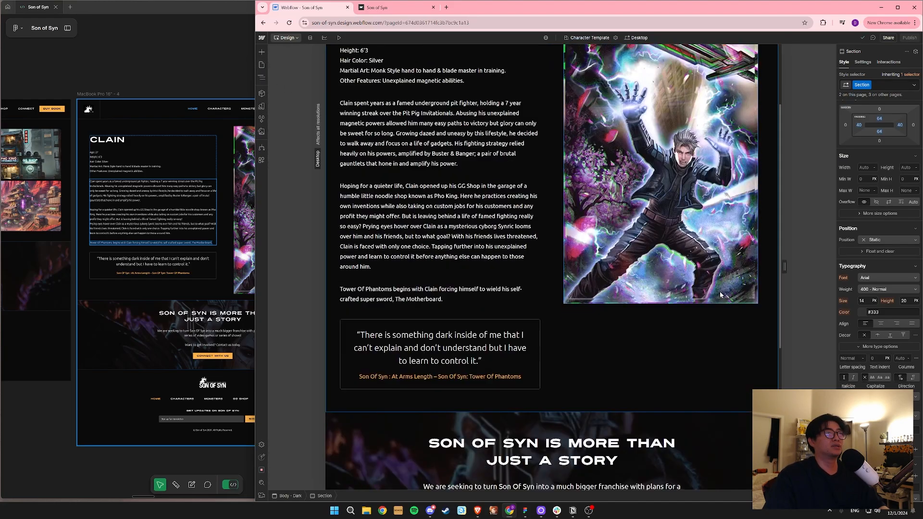
scroll(720, 294, "up", 3)
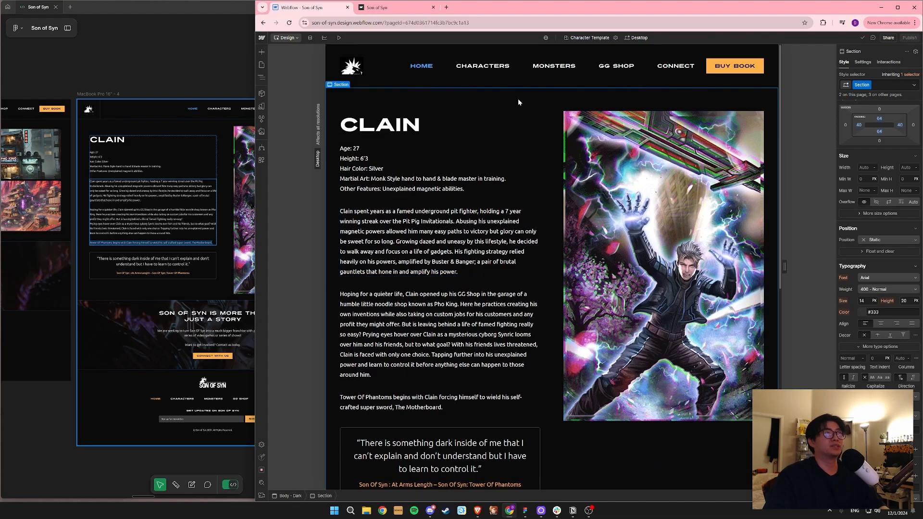
Try centring the Character Image block vertically beside the description, undo the alignment, and review the section again.
left_click(547, 118)
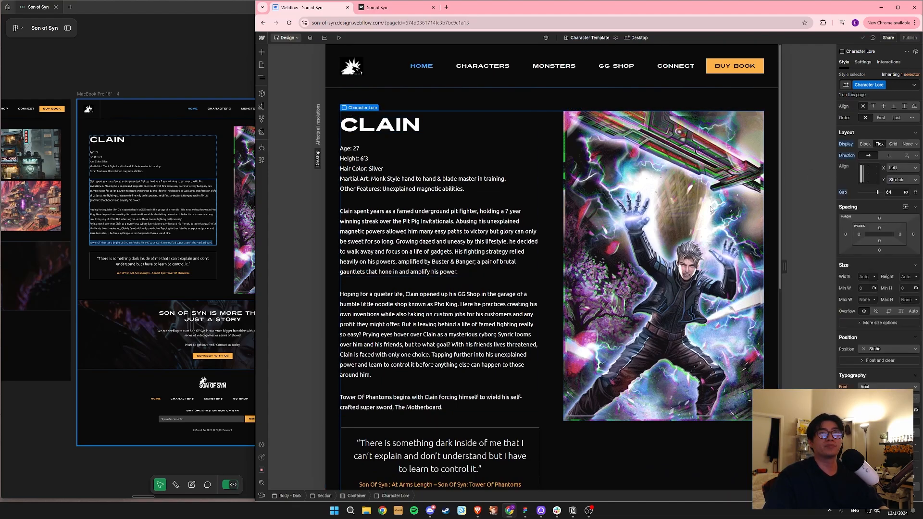
left_click(262, 65)
left_click(262, 66)
left_click(261, 77)
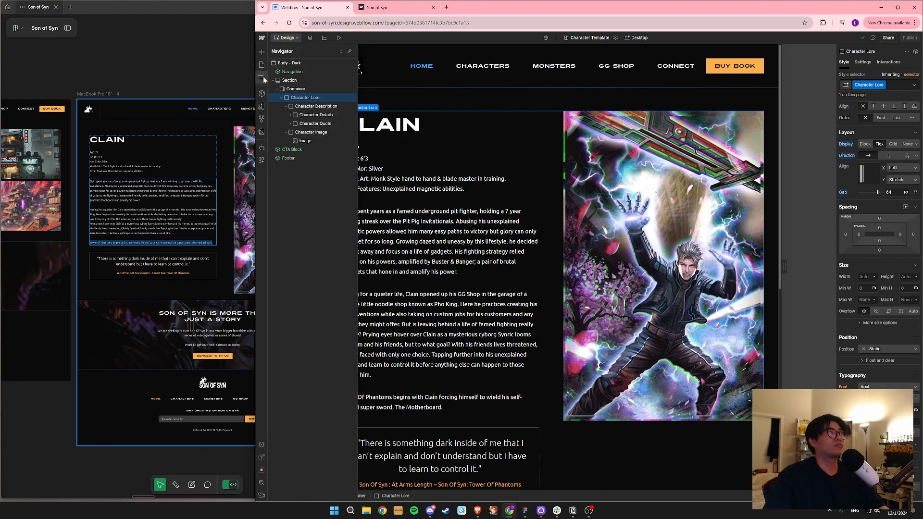
left_click(313, 133)
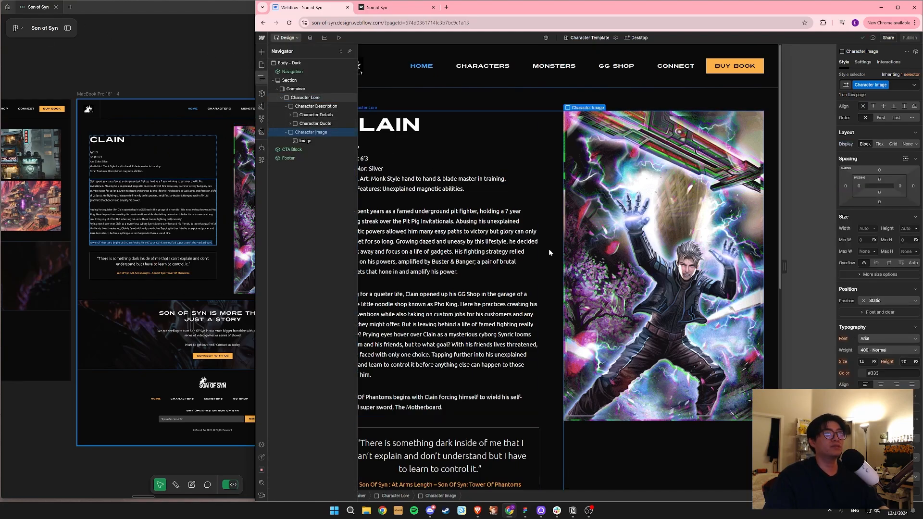
scroll(883, 108, "up", 1)
left_click(882, 114)
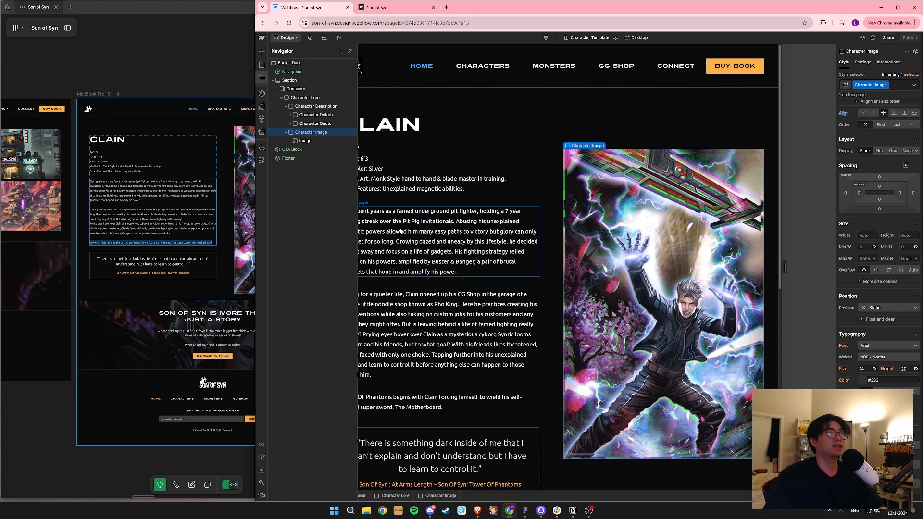
key("ctrl+z")
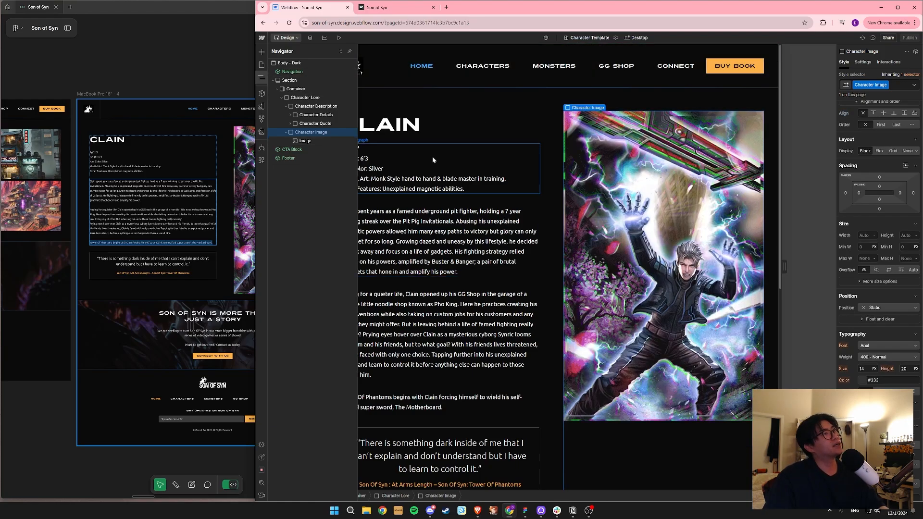
left_click(261, 77)
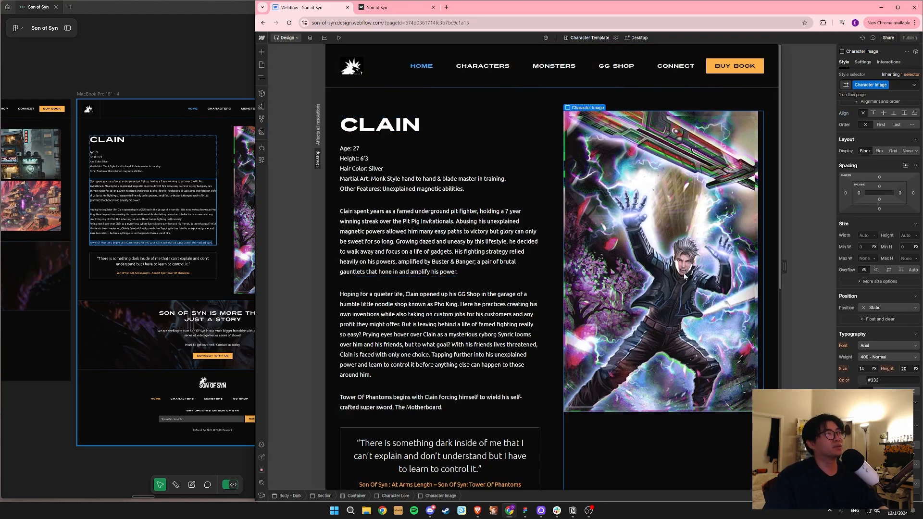
scroll(687, 276, "down", 3)
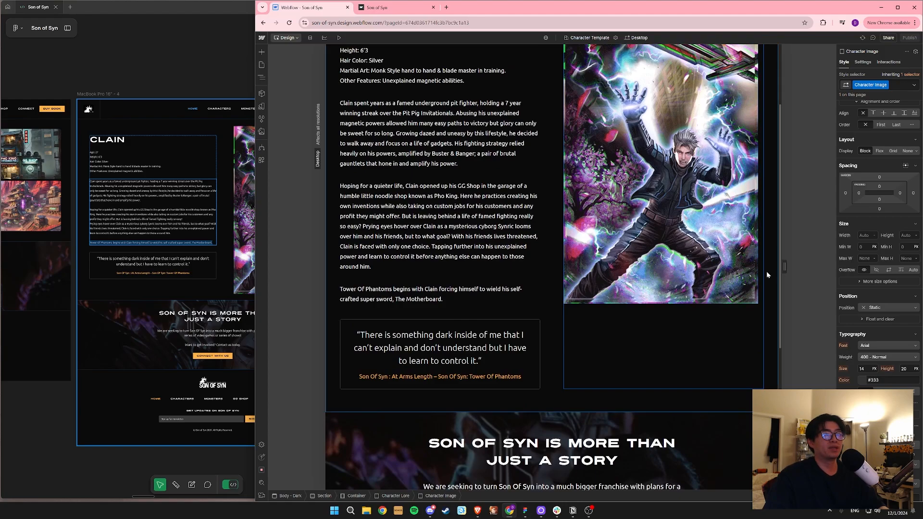
scroll(603, 278, "up", 3)
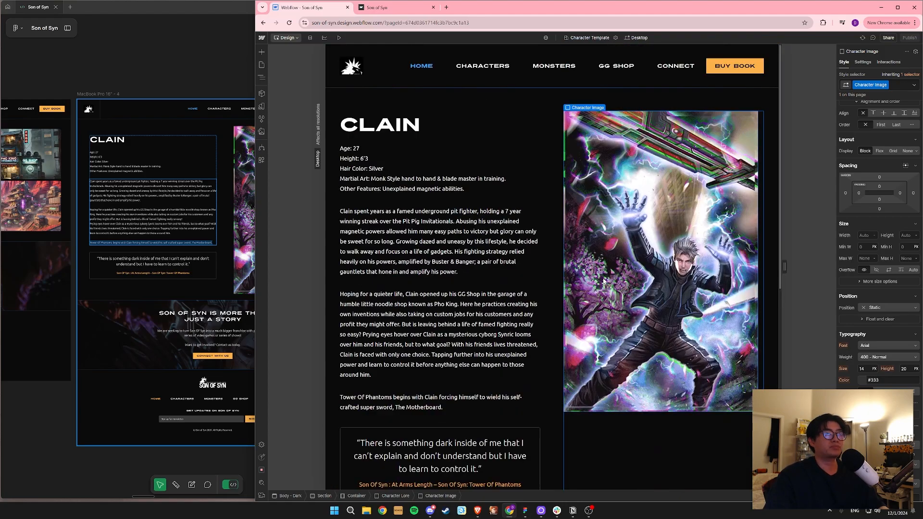
Review the Character Template page from the navigation bar through the character section and down past the call-to-action section.
scroll(604, 282, "down", 1)
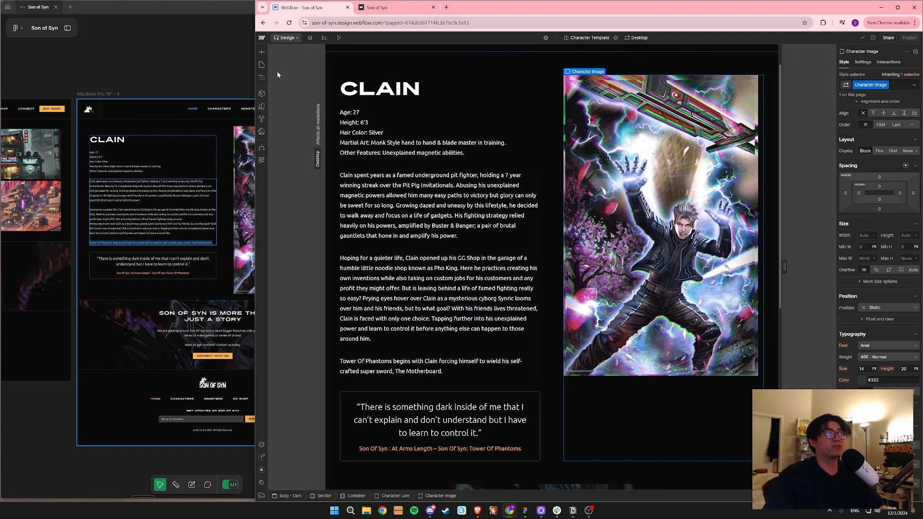
scroll(526, 189, "down", 1)
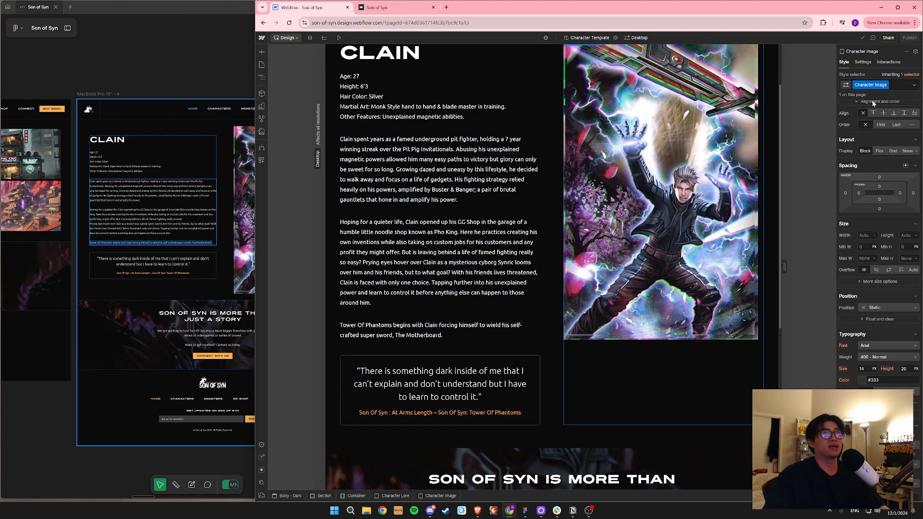
scroll(778, 128, "up", 2)
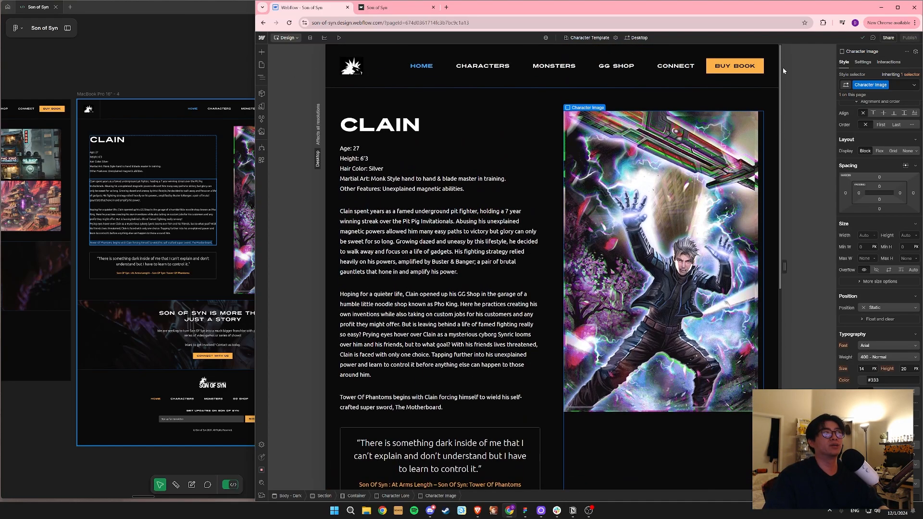
scroll(782, 67, "down", 5)
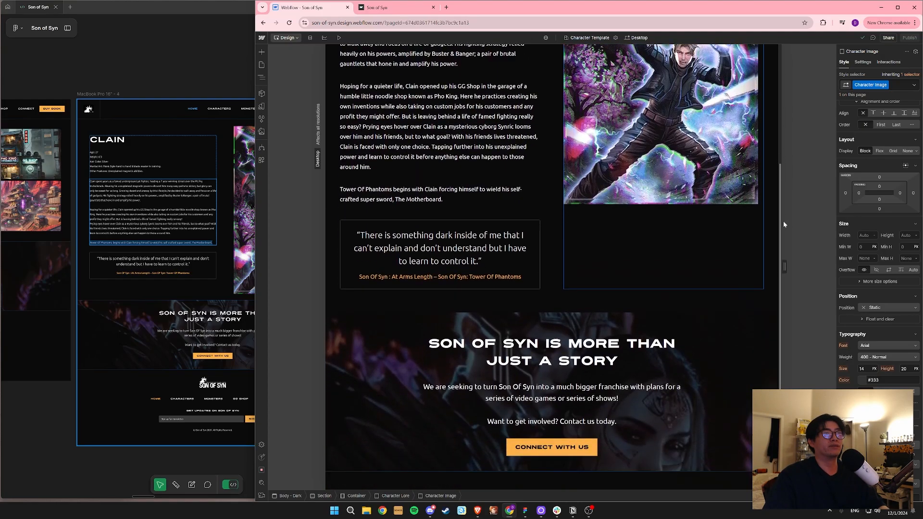
scroll(785, 269, "down", 4)
scroll(778, 96, "up", 9)
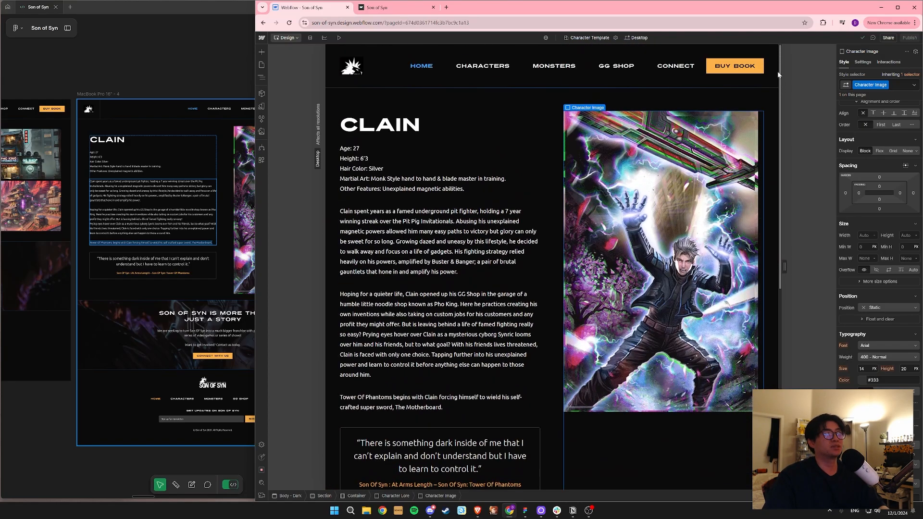
left_click(591, 514)
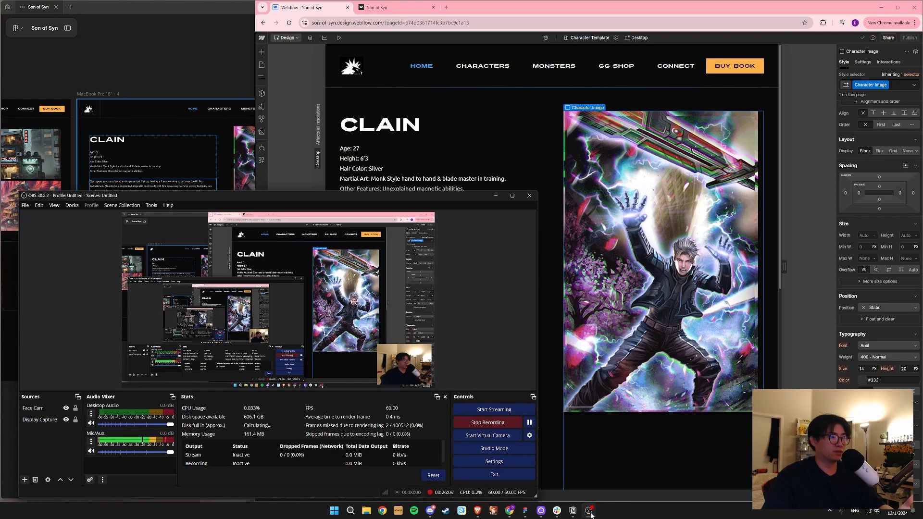
left_click(591, 514)
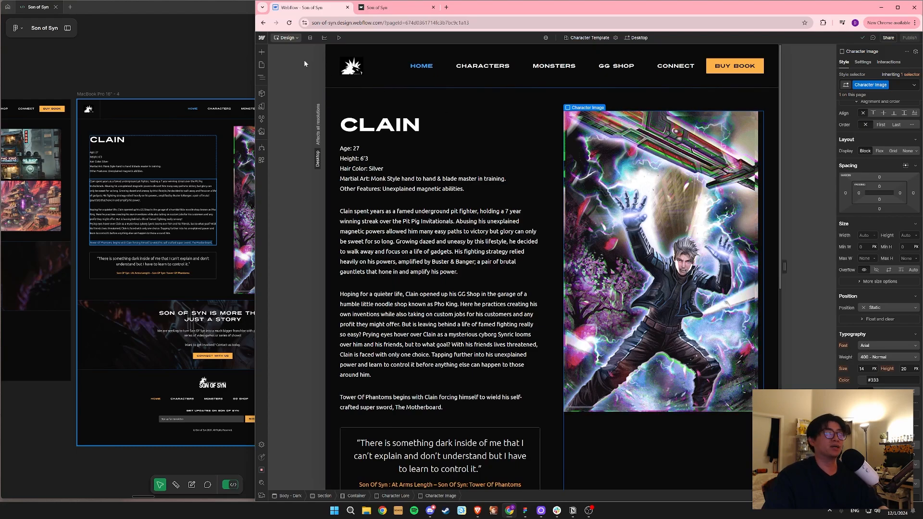
Switch from the Character Template to the Home page and open the settings for a new page.
left_click(261, 66)
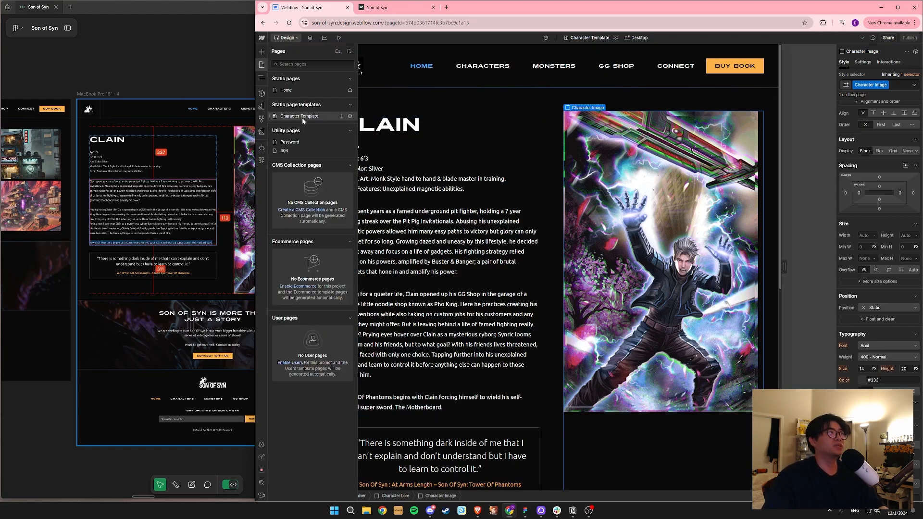
left_click(302, 90)
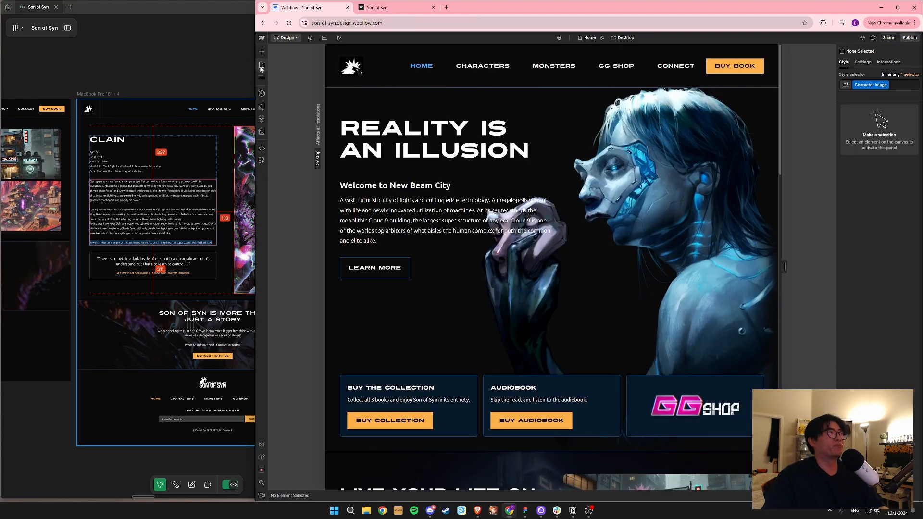
left_click(262, 67)
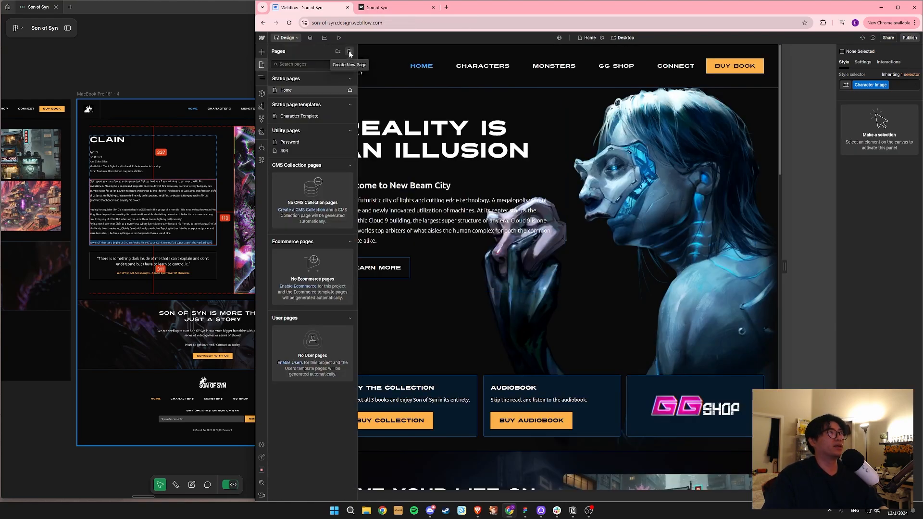
left_click(349, 53)
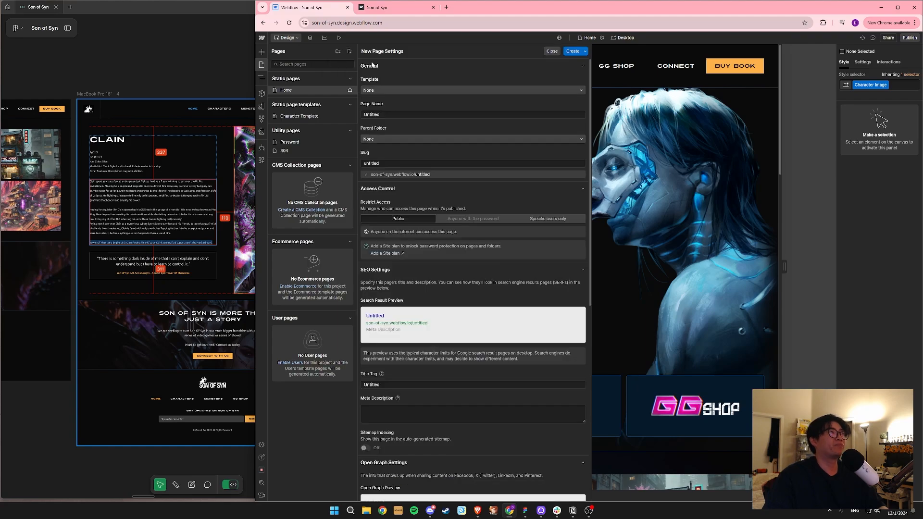
left_click(386, 90)
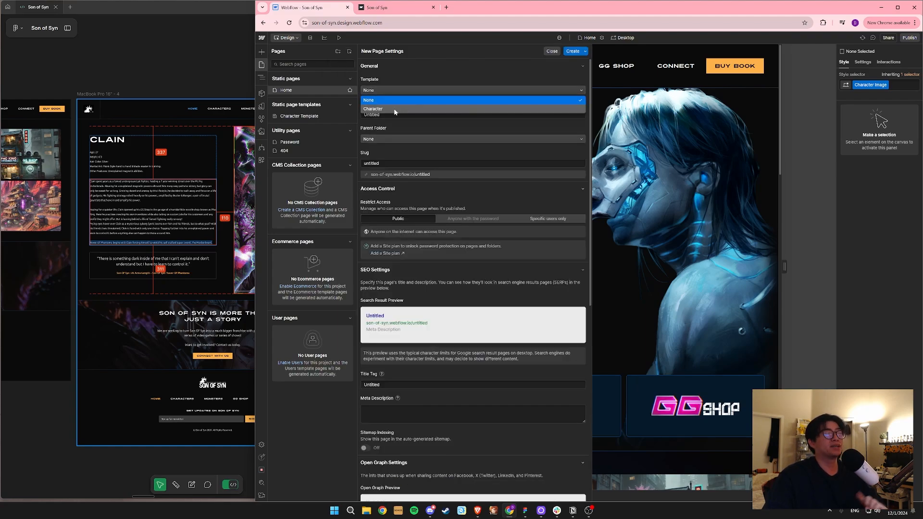
left_click(393, 110)
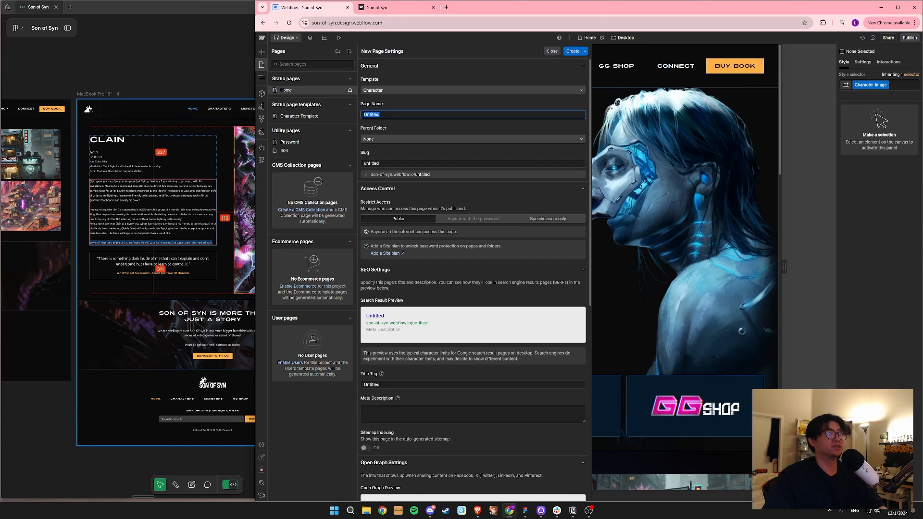
type("Clain")
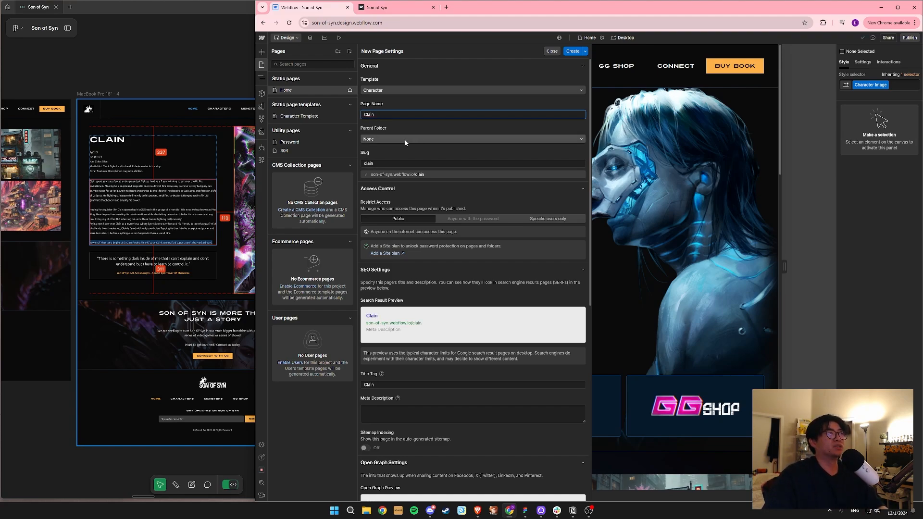
left_click(438, 140)
left_click(420, 131)
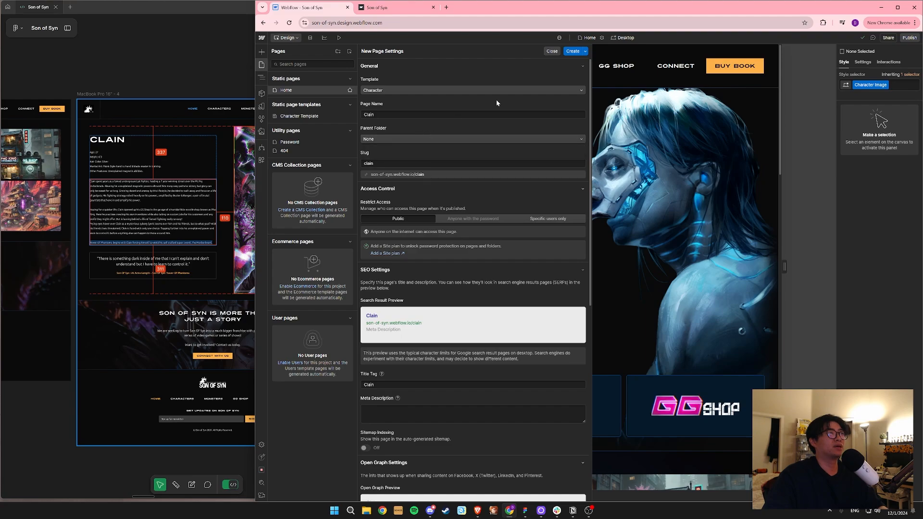
Discard the unsaved new page and create a page folder named Characters.
left_click(338, 52)
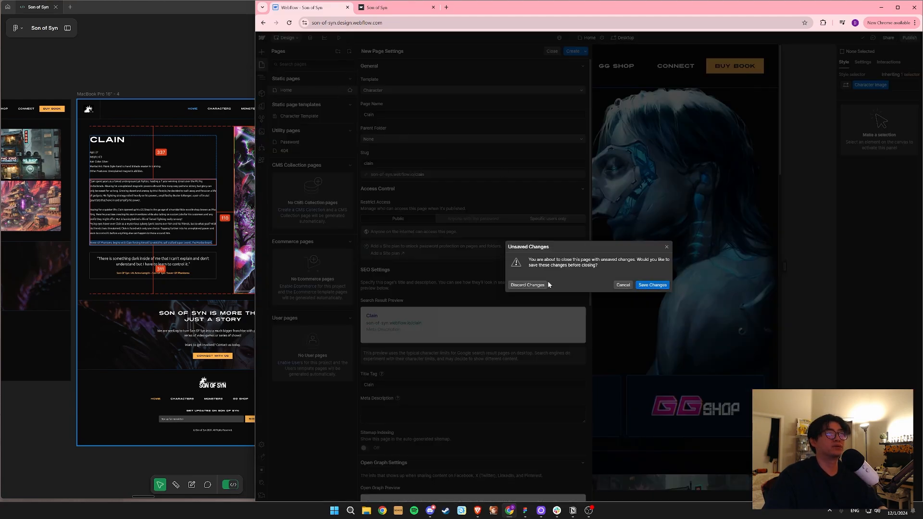
left_click(529, 284)
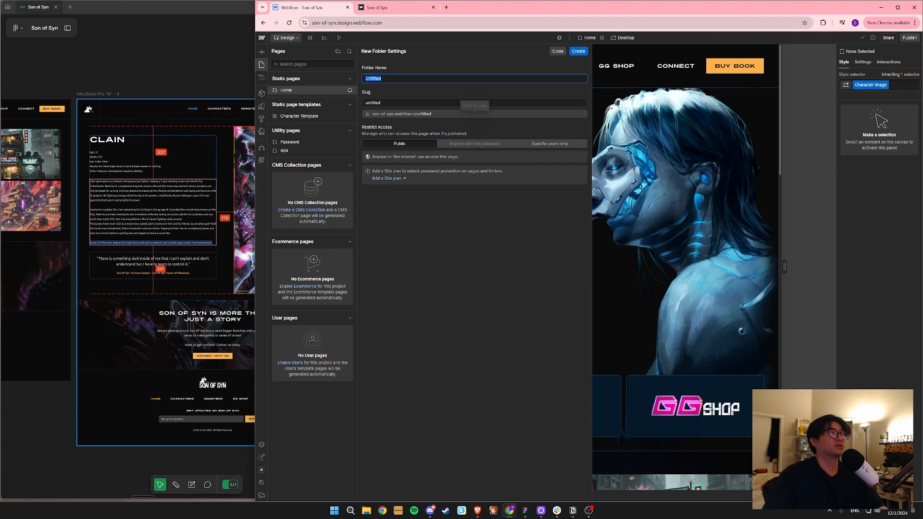
type("Charact")
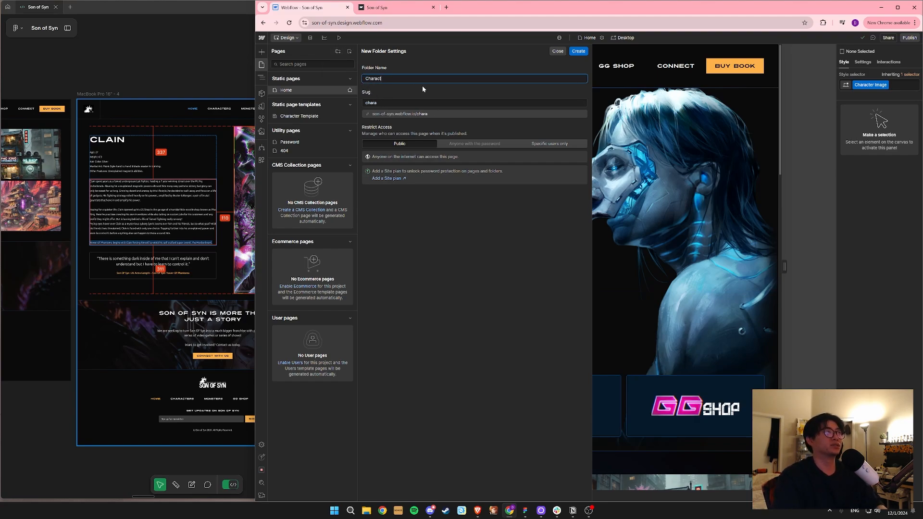
type("ers")
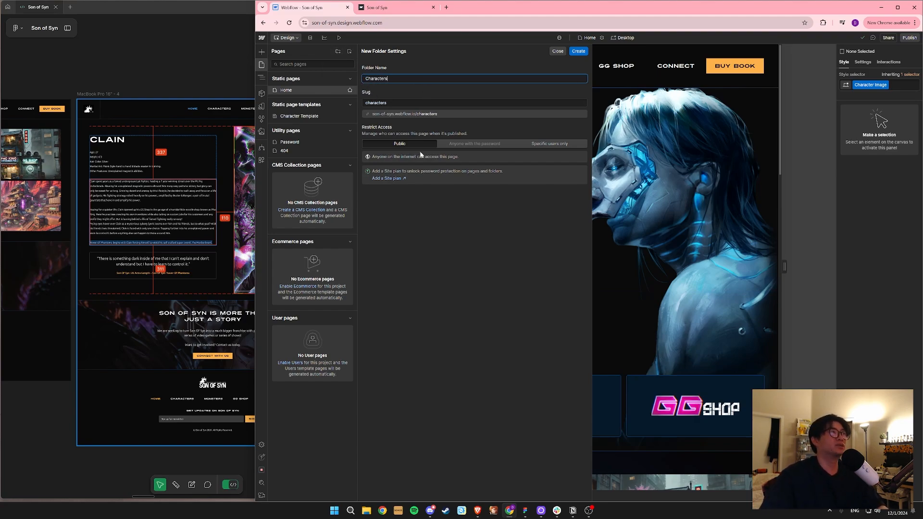
left_click(578, 52)
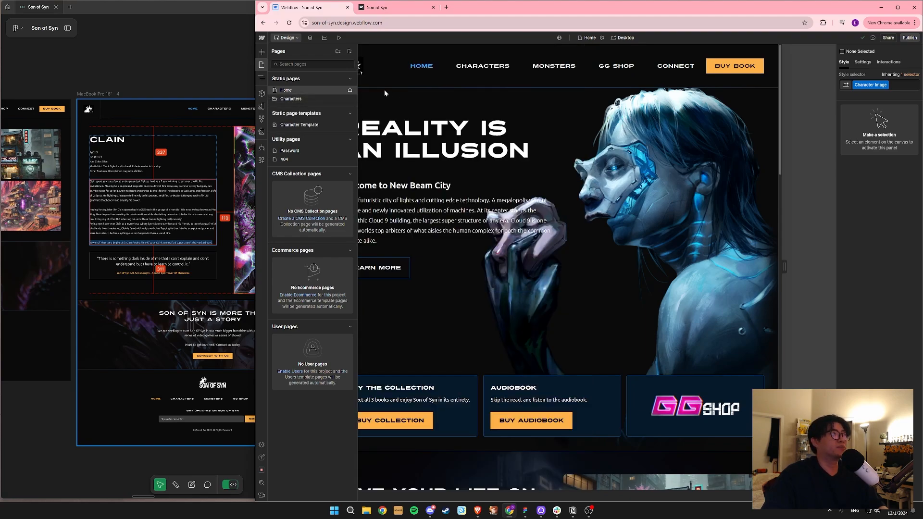
Create a page named Clain from the Character template, with Characters as its parent folder.
left_click(442, 91)
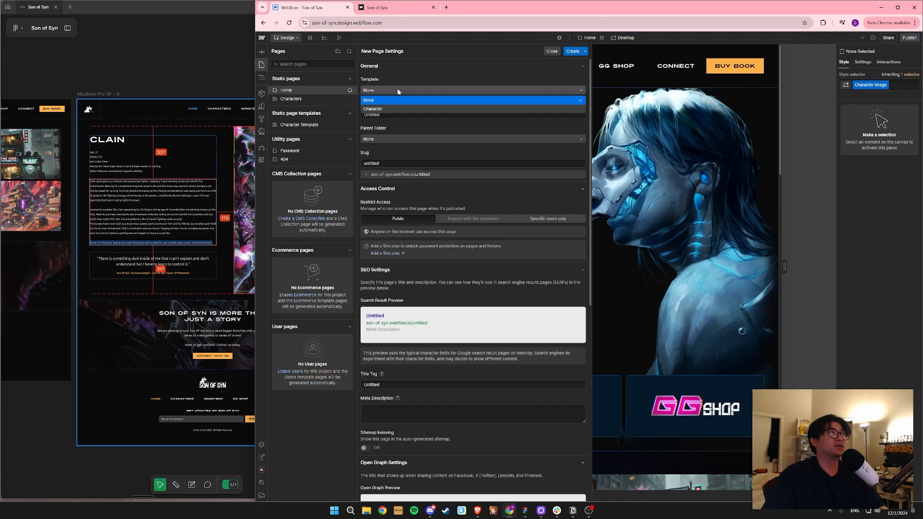
left_click(387, 106)
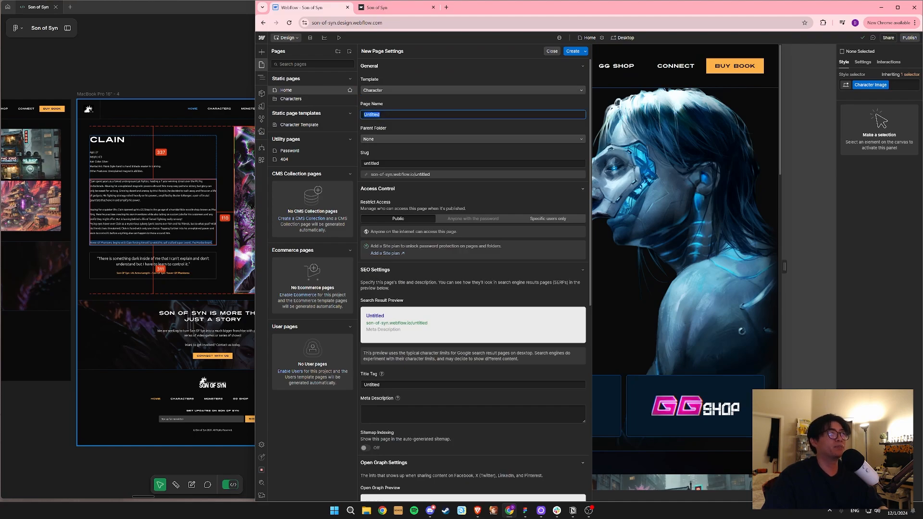
type("Clain")
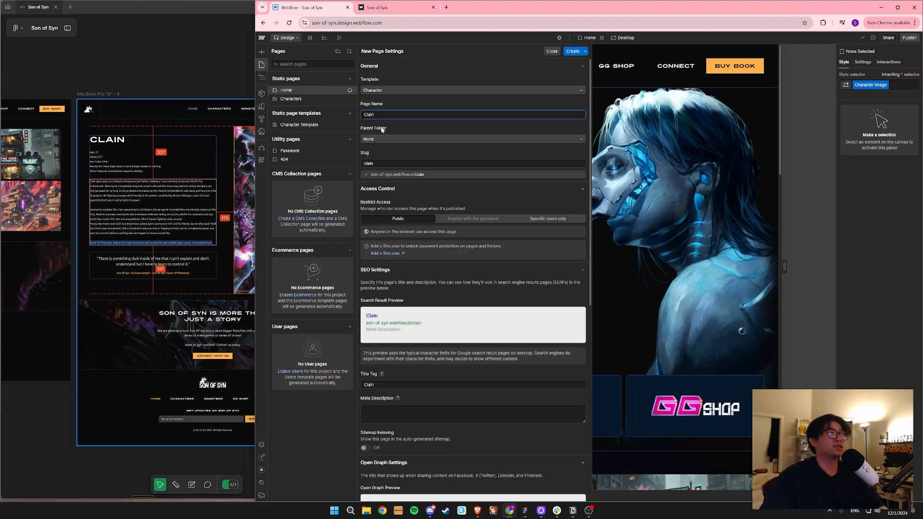
left_click(384, 138)
left_click(390, 159)
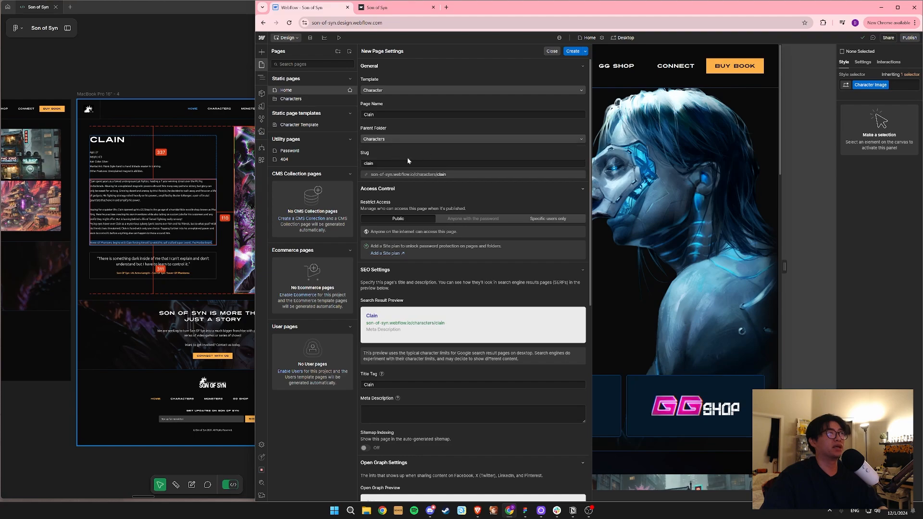
left_click(571, 50)
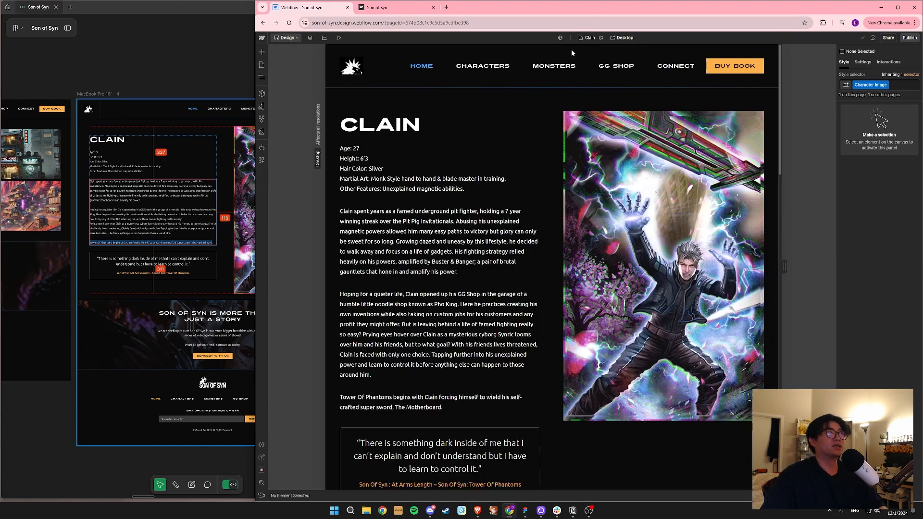
Try to add another page to the site, declining the site plan upgrade.
left_click(261, 65)
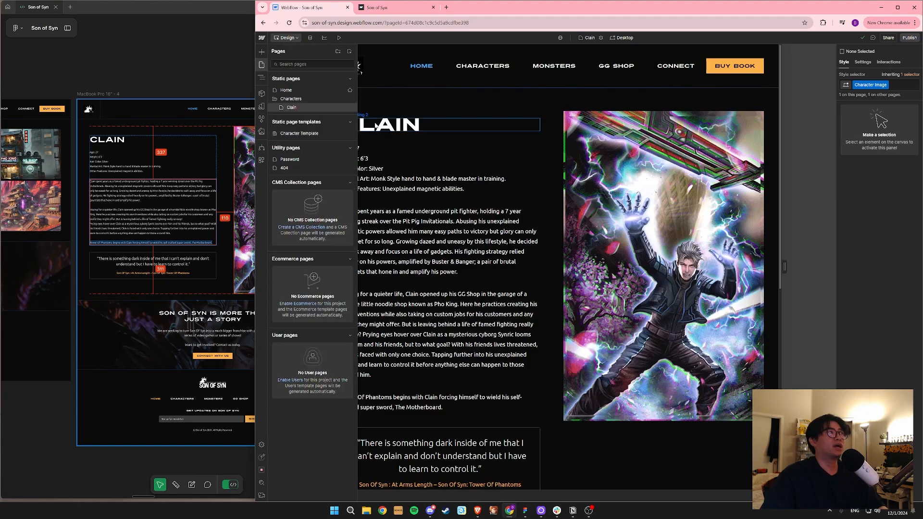
left_click(261, 64)
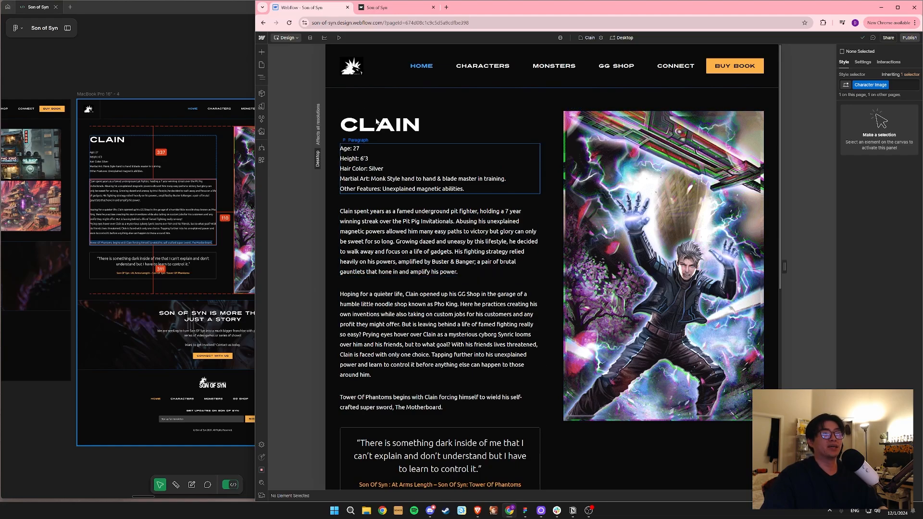
left_click(261, 66)
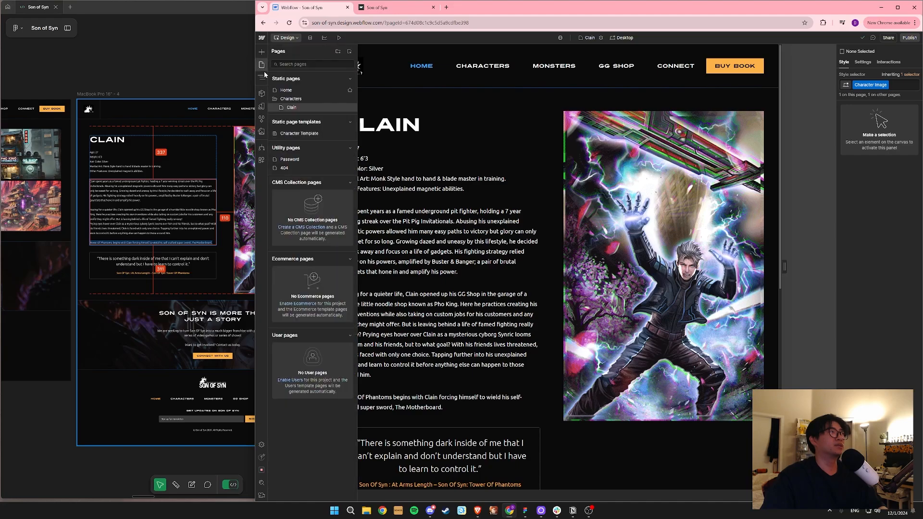
left_click(350, 51)
left_click(360, 63)
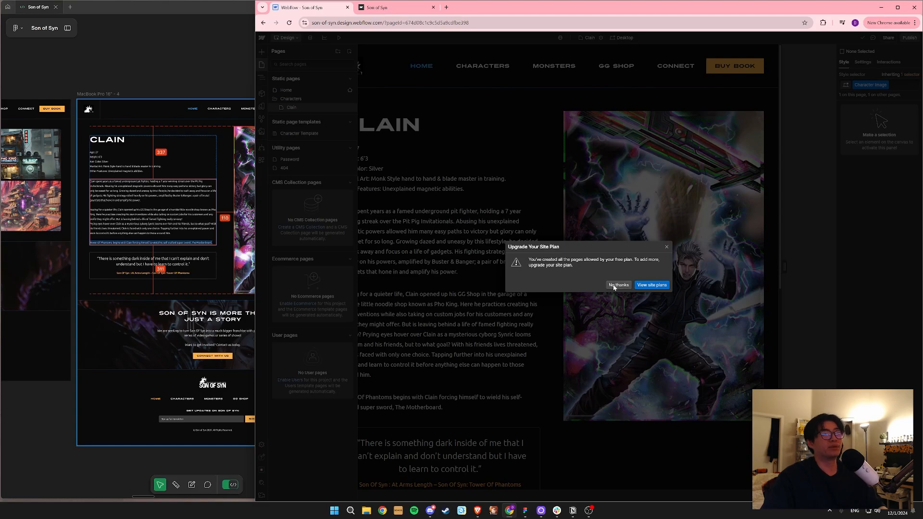
left_click(618, 285)
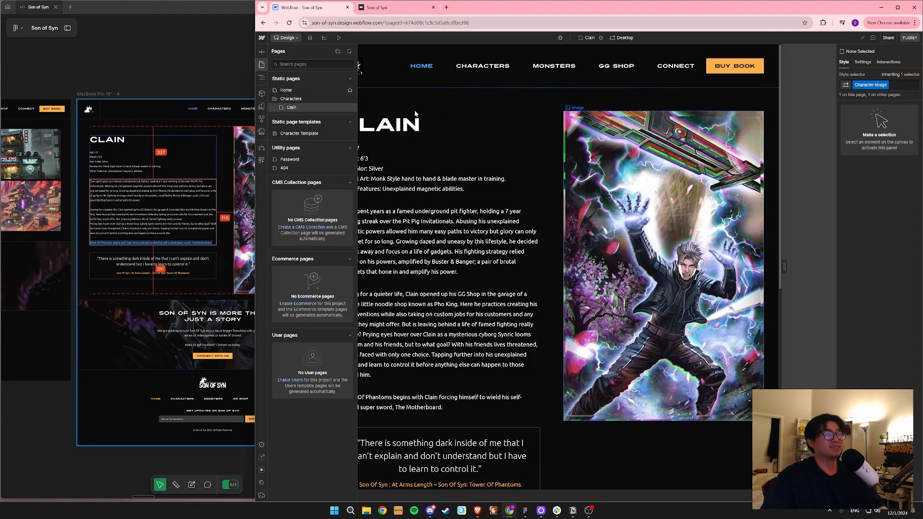
left_click(260, 65)
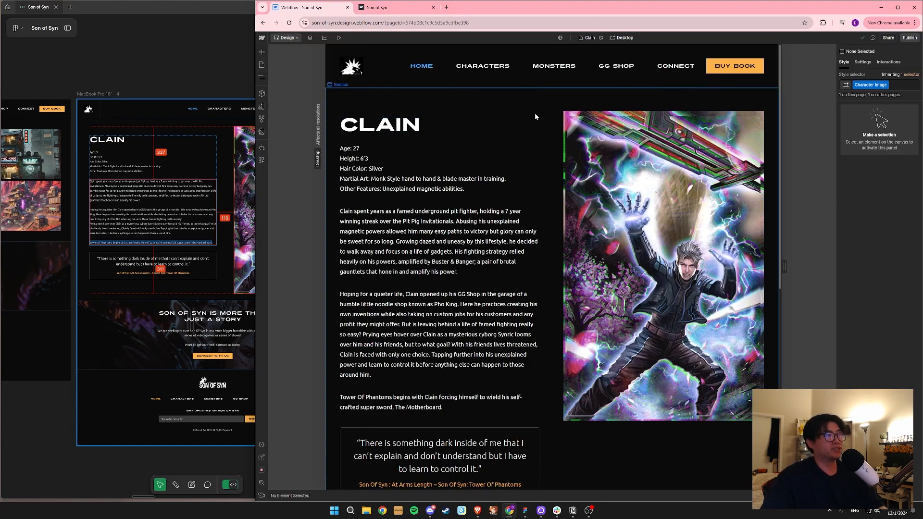
Replace the CLAIN heading with HONEY on the Clain page, and undo the text change.
left_click(261, 64)
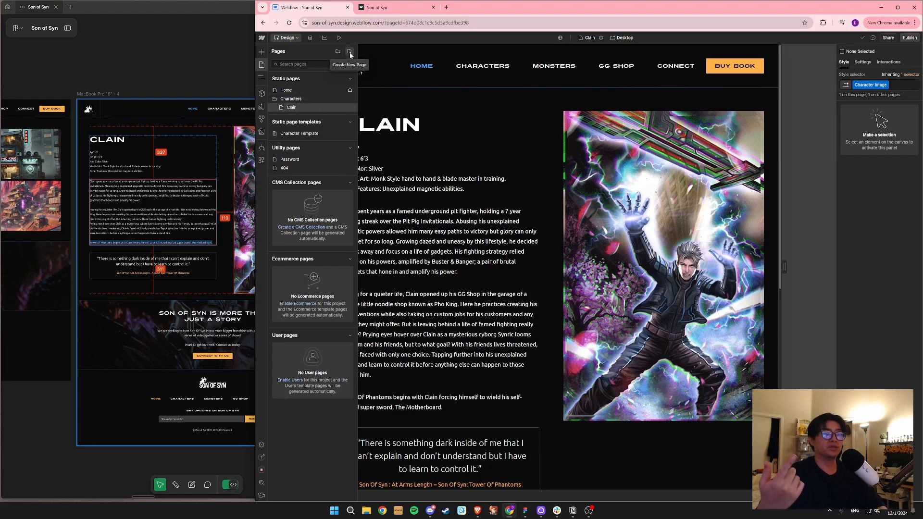
left_click(400, 126)
double_click(400, 126)
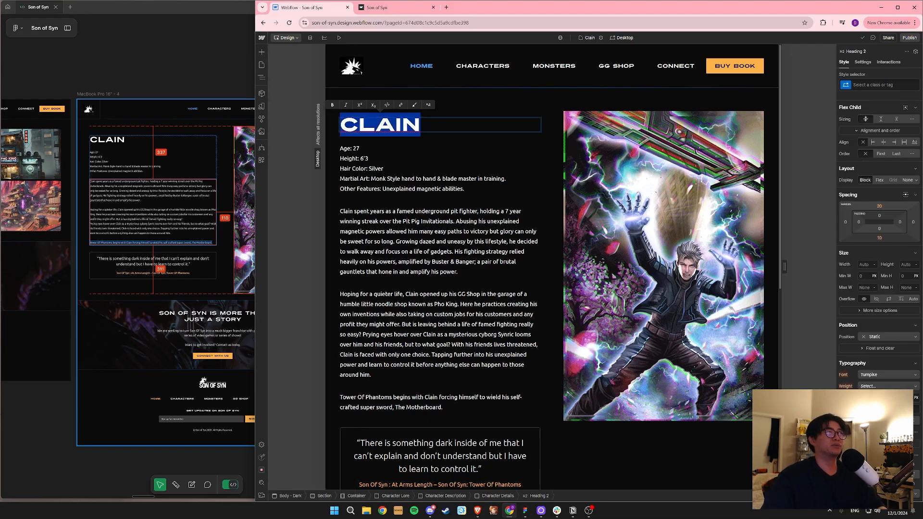
type("HONEY")
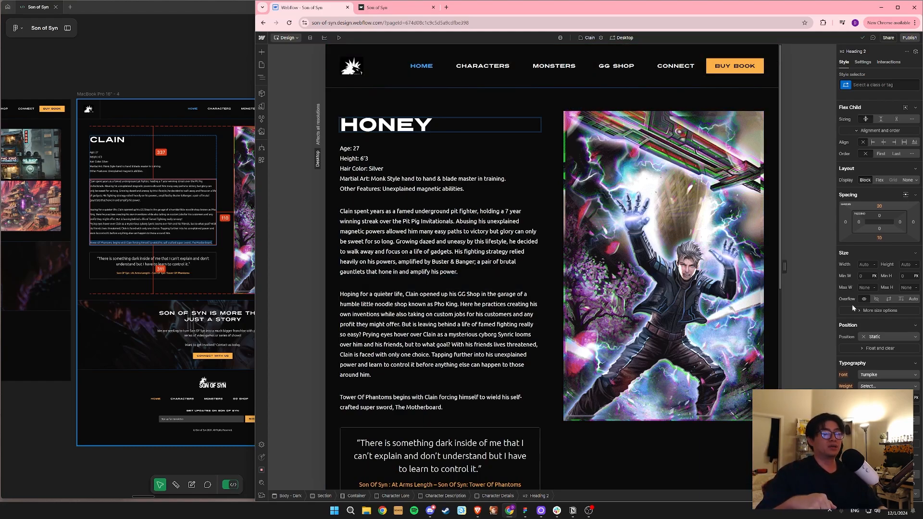
key("Escape")
key("ctrl+z")
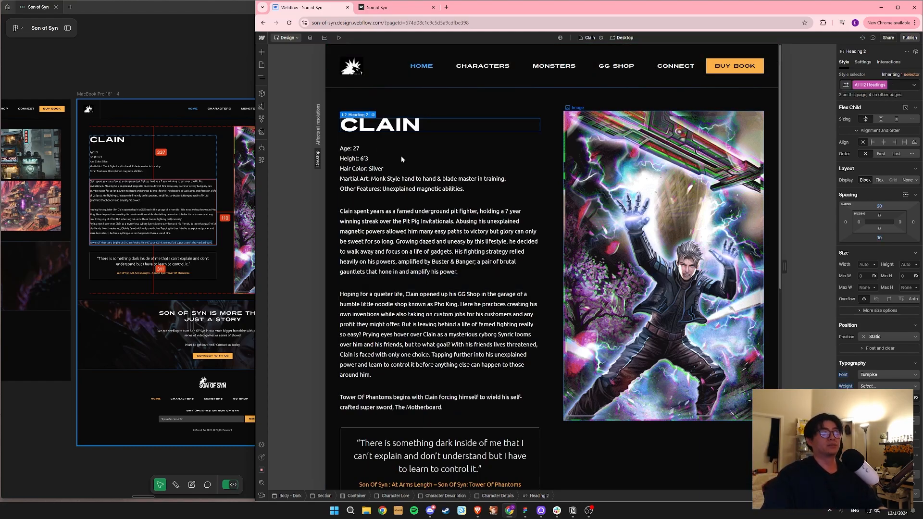
left_click(261, 64)
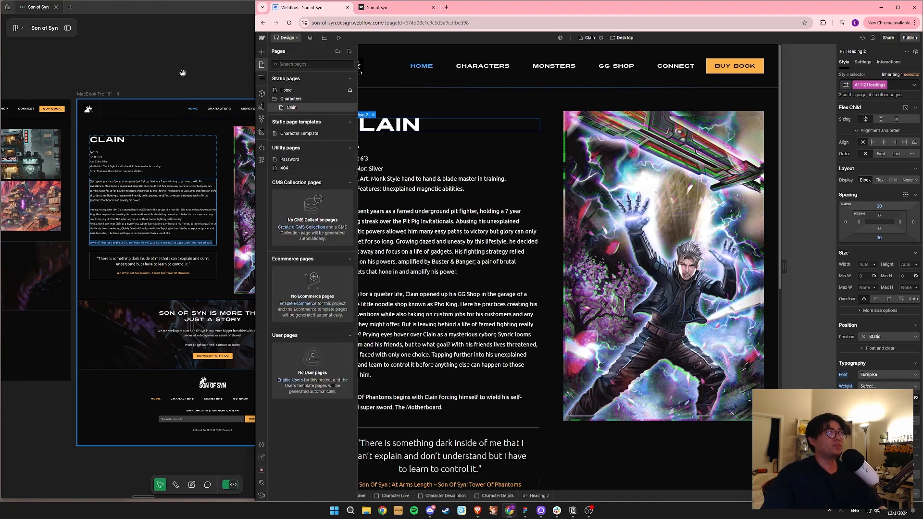
left_click(197, 76)
mouse_move(217, 85)
left_mouse_down()
mouse_move(177, 81)
mouse_move(211, 80)
left_mouse_up()
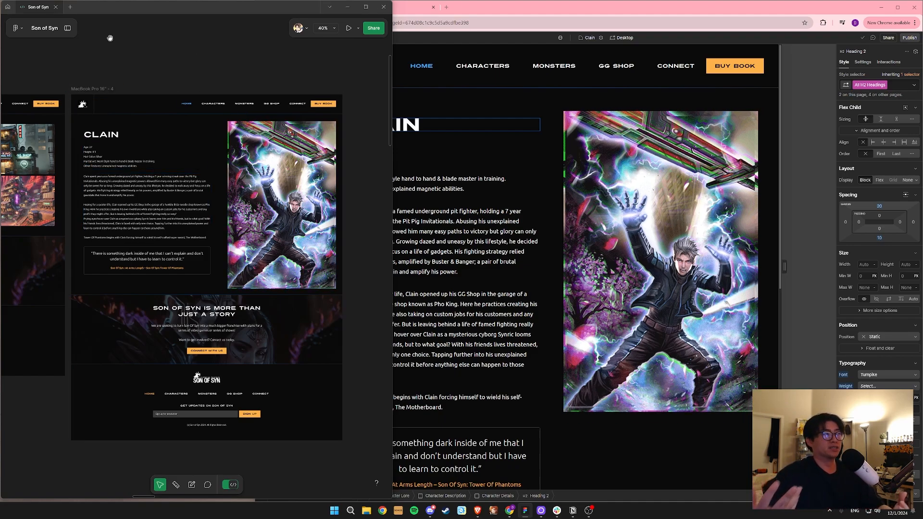
left_click(497, 125)
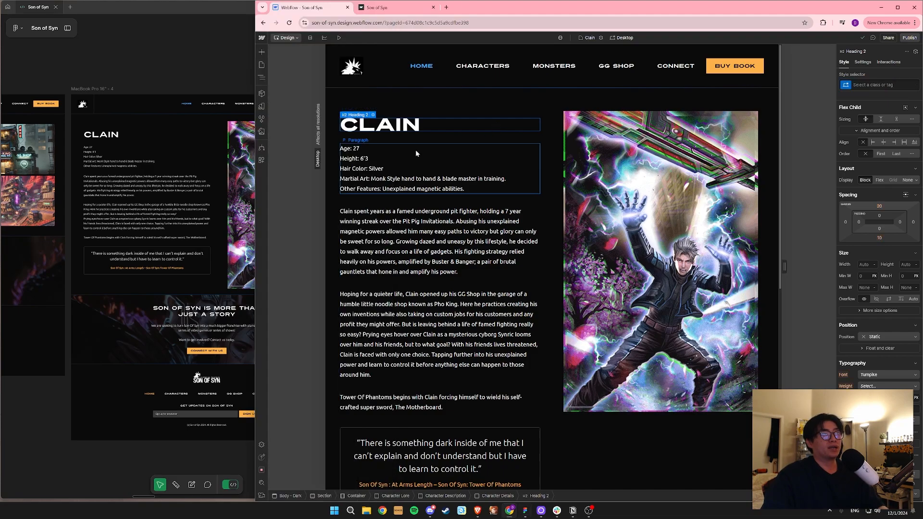
left_click(262, 66)
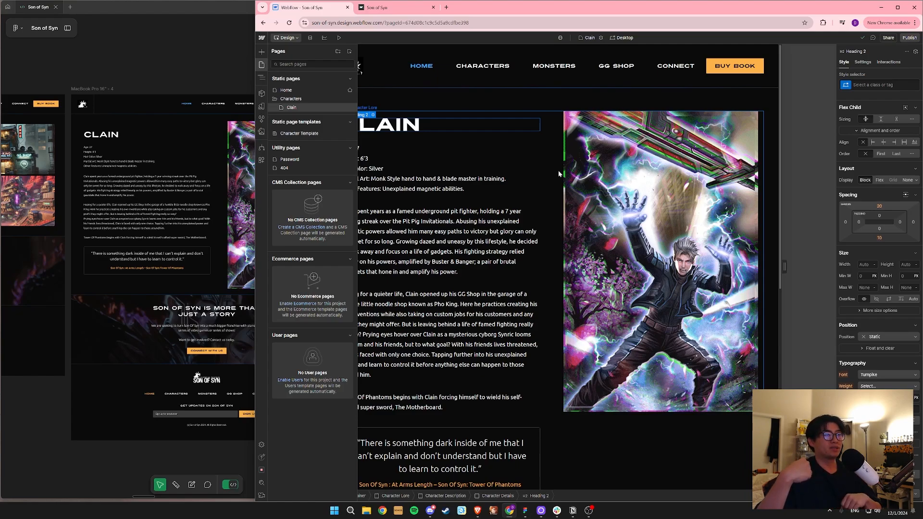
left_click(262, 66)
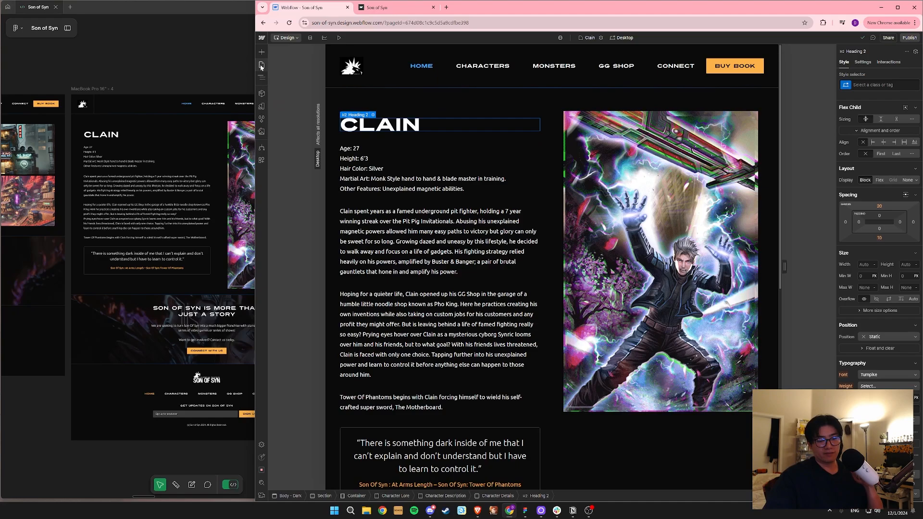
Review the Clain page from its navigation down to the footer, and bring the Figma mockup forward for comparison.
left_click(428, 72)
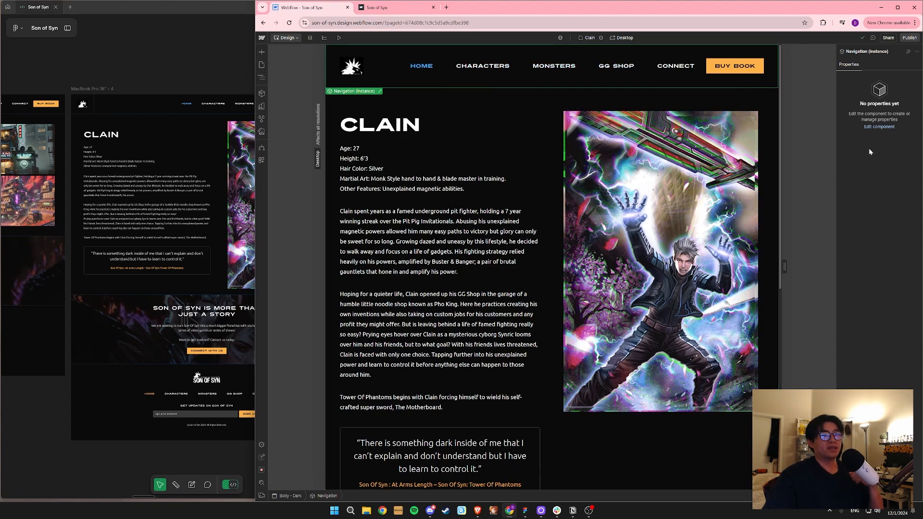
scroll(772, 259, "down", 3)
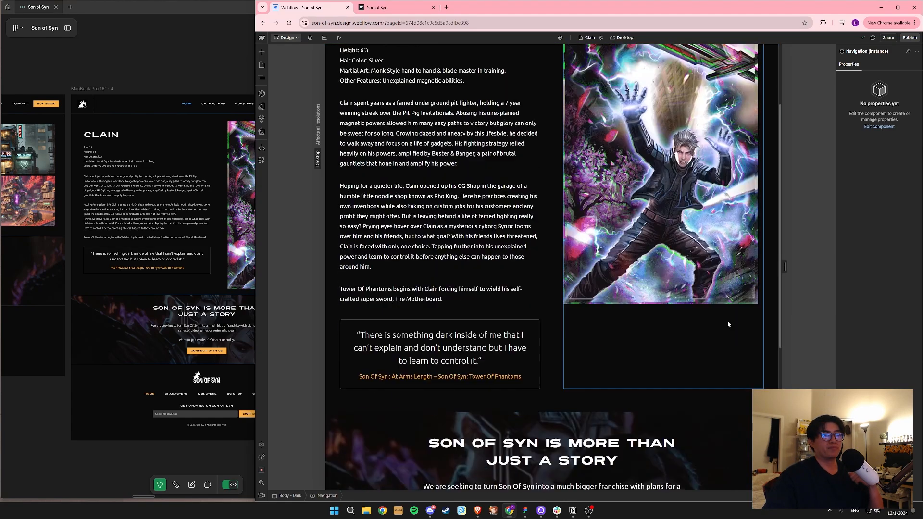
scroll(776, 269, "up", 3)
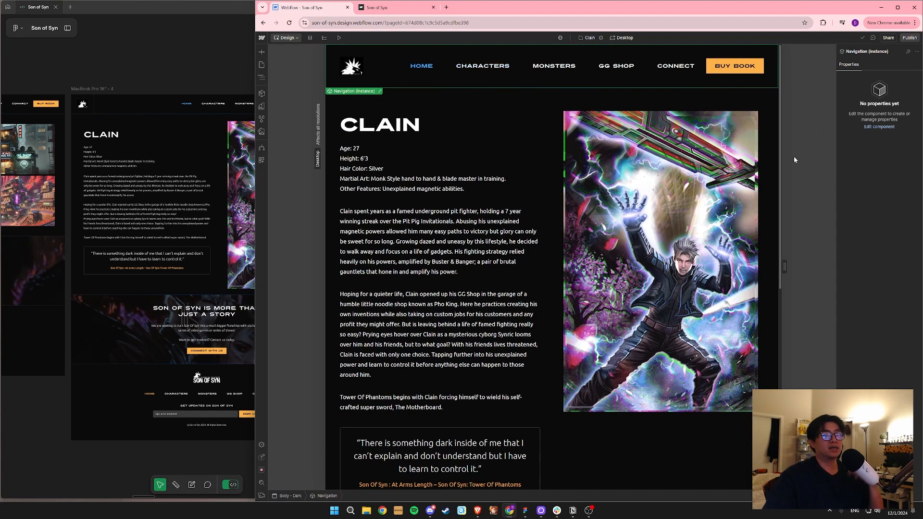
left_click_drag(779, 157, 776, 373)
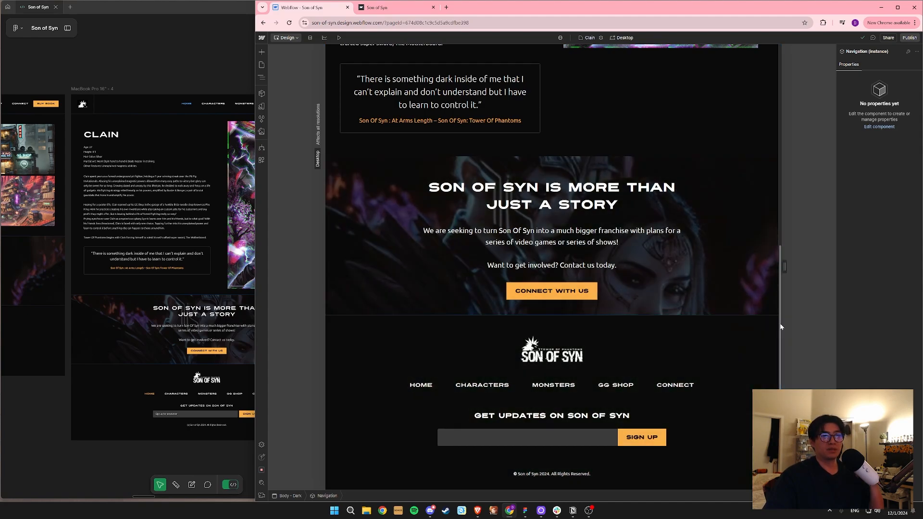
left_click_drag(779, 307, 789, 62)
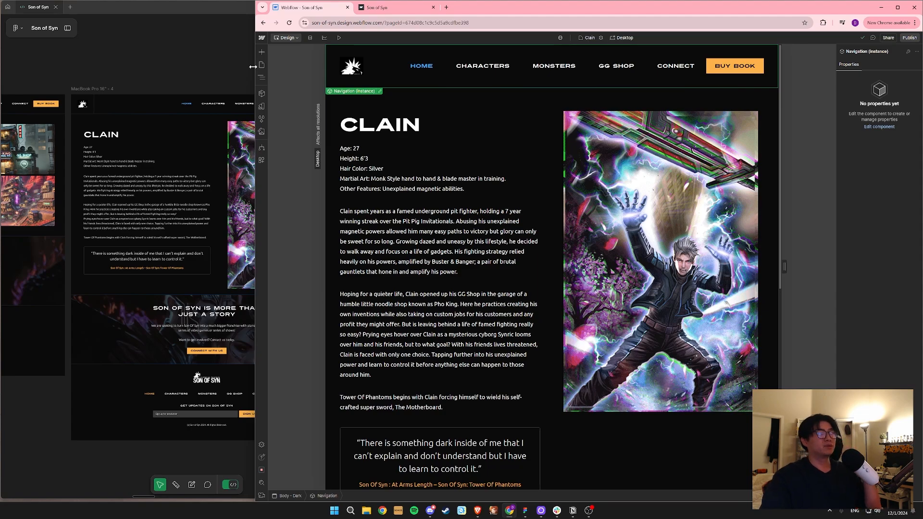
left_click_drag(252, 67, 392, 67)
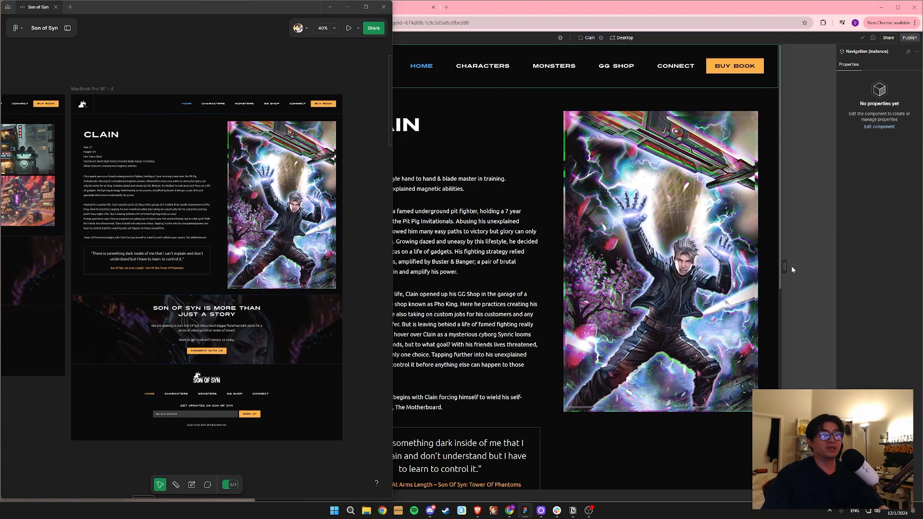
Bring the Webflow designer with the Clain page back to the front and open the site's page list.
left_click(802, 245)
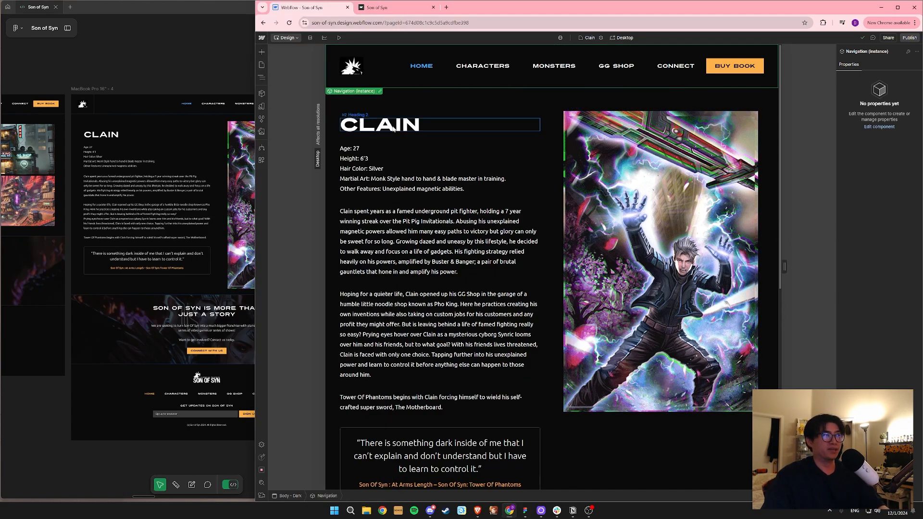
left_click(262, 65)
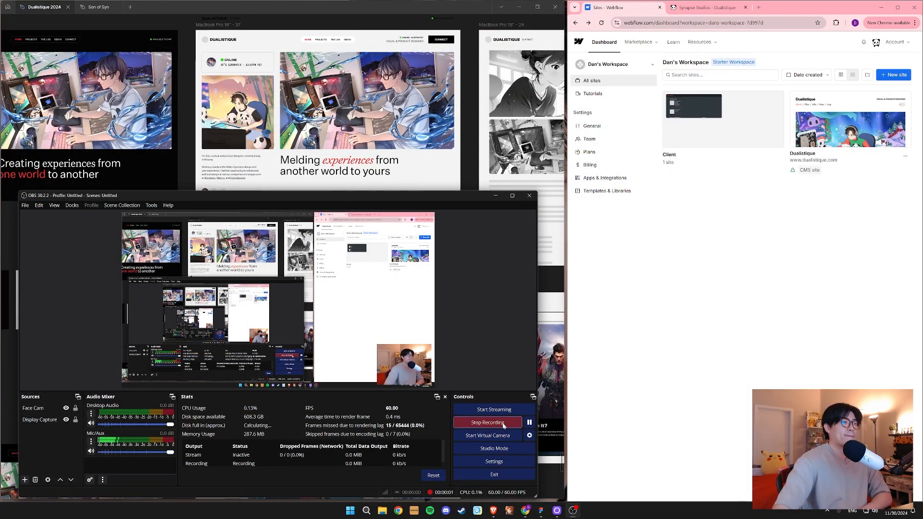
Minimize OBS and examine the hero and Experience frames of the Dualistique 2024 homepage design in Figma.
left_click(496, 198)
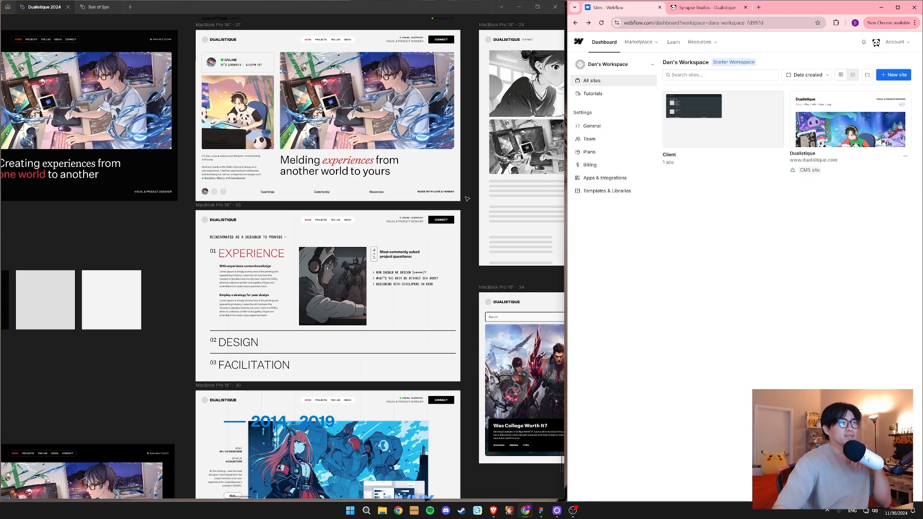
left_click(163, 245)
left_click_drag(144, 262, 206, 279)
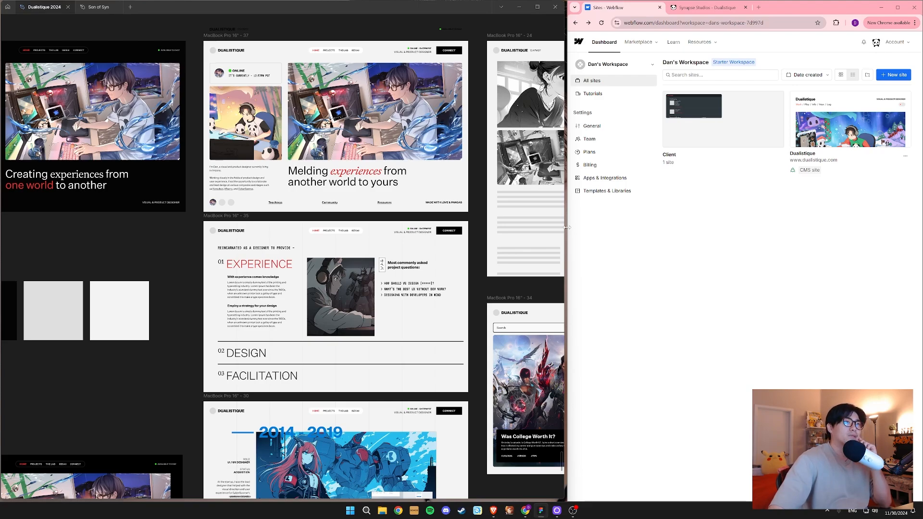
left_click_drag(402, 25, 445, 31)
left_click(395, 29)
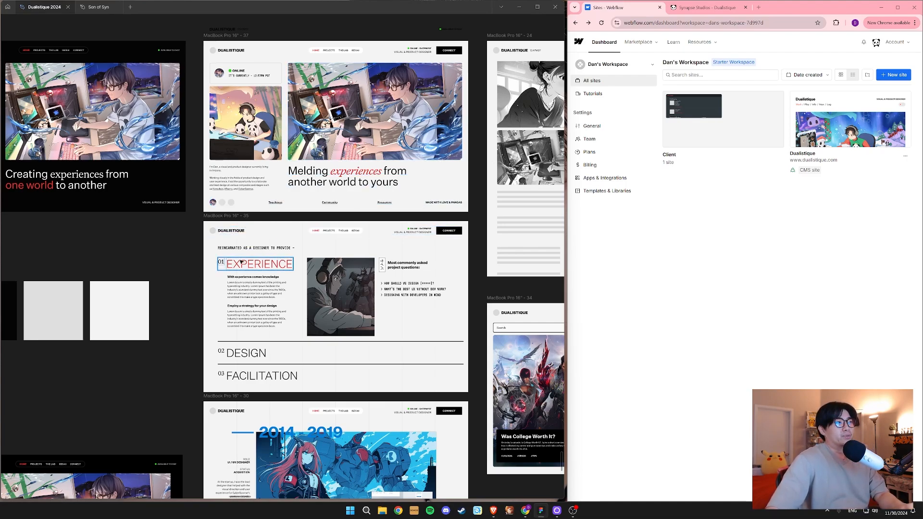
scroll(183, 245, "down", 2)
scroll(183, 246, "down", 3)
scroll(183, 246, "up", 5)
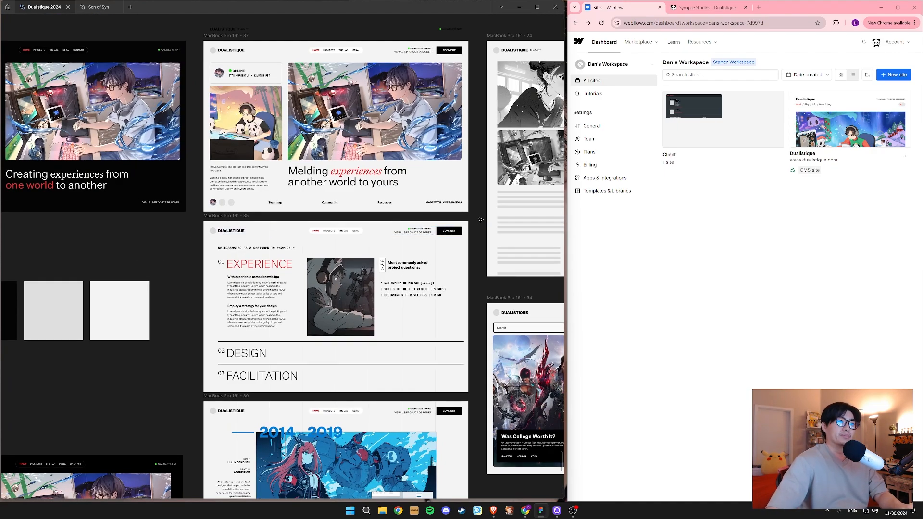
left_click_drag(478, 196, 373, 237)
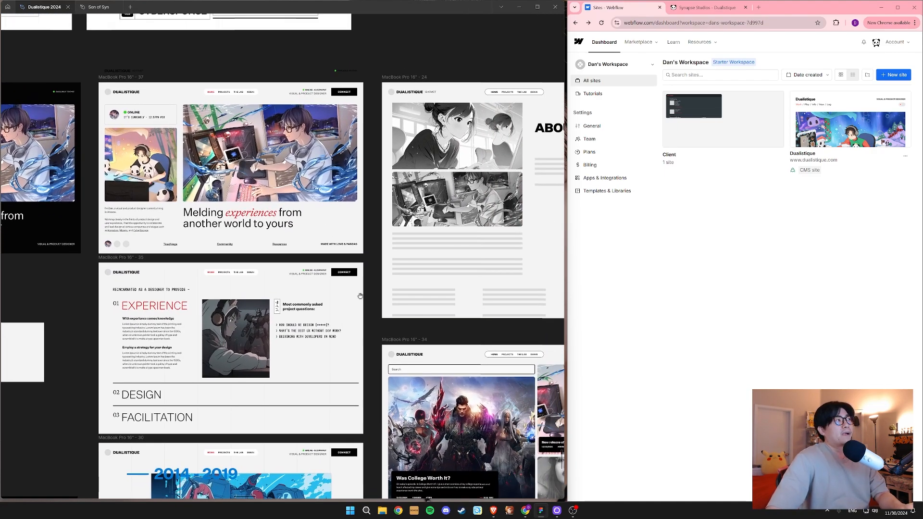
left_click_drag(359, 297, 437, 235)
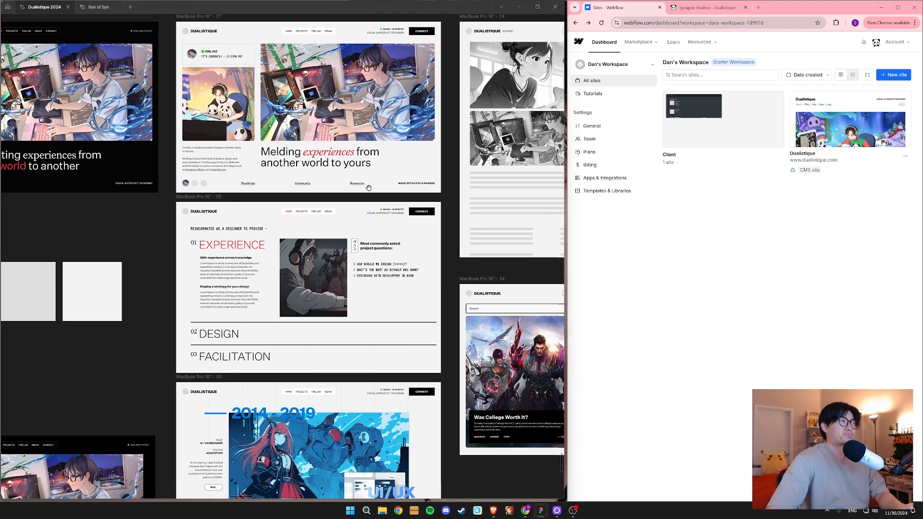
left_click_drag(368, 187, 398, 255)
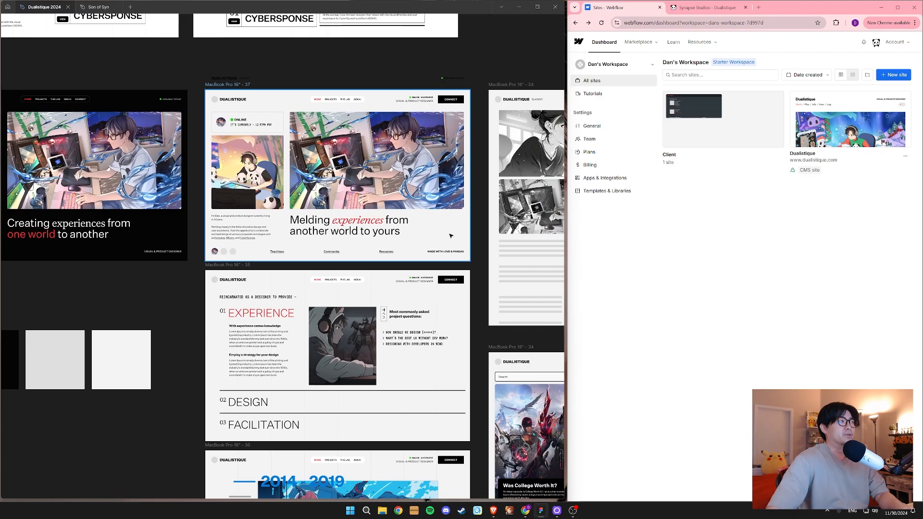
scroll(451, 236, "down", 1)
scroll(451, 236, "up", 1)
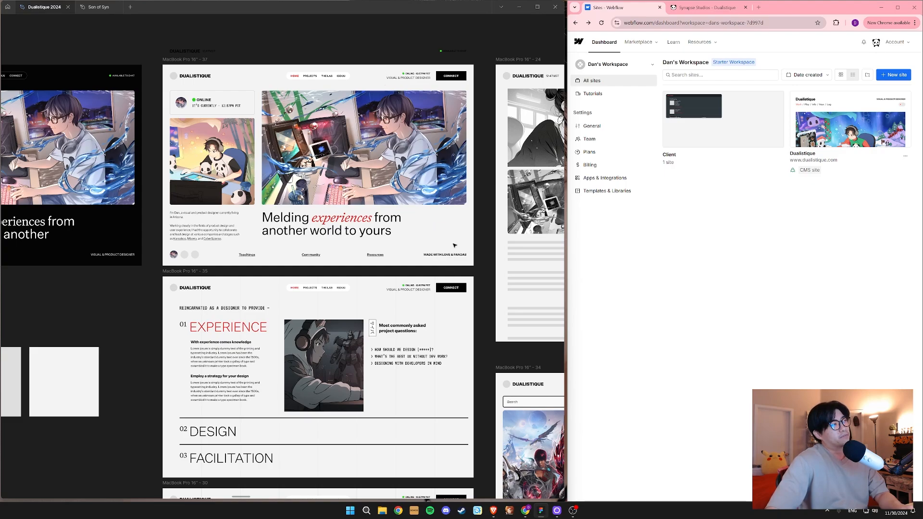
scroll(323, 189, "down", 1)
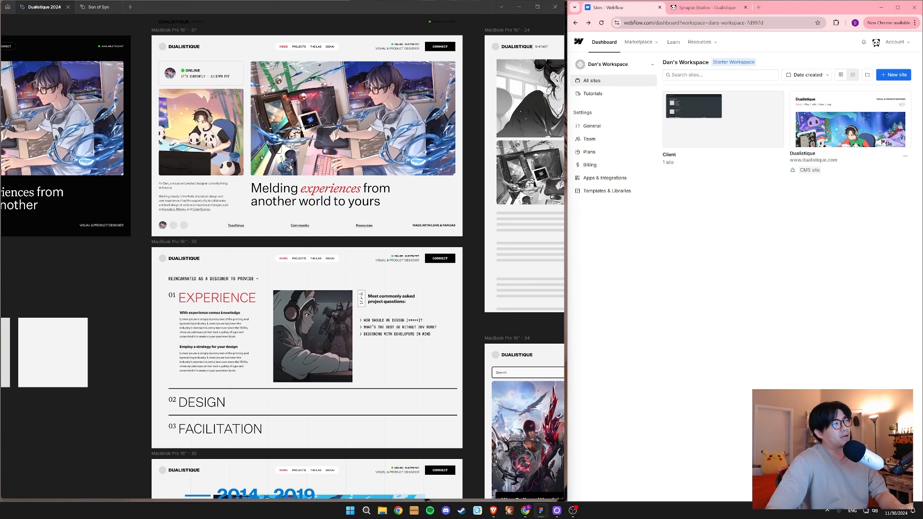
scroll(323, 189, "up", 2)
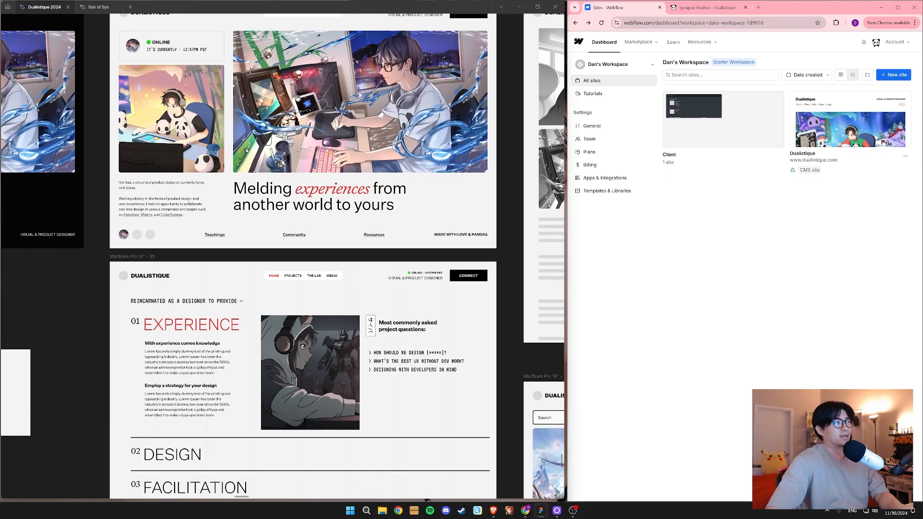
scroll(317, 258, "up", 5)
scroll(317, 259, "down", 1)
scroll(395, 264, "down", 4)
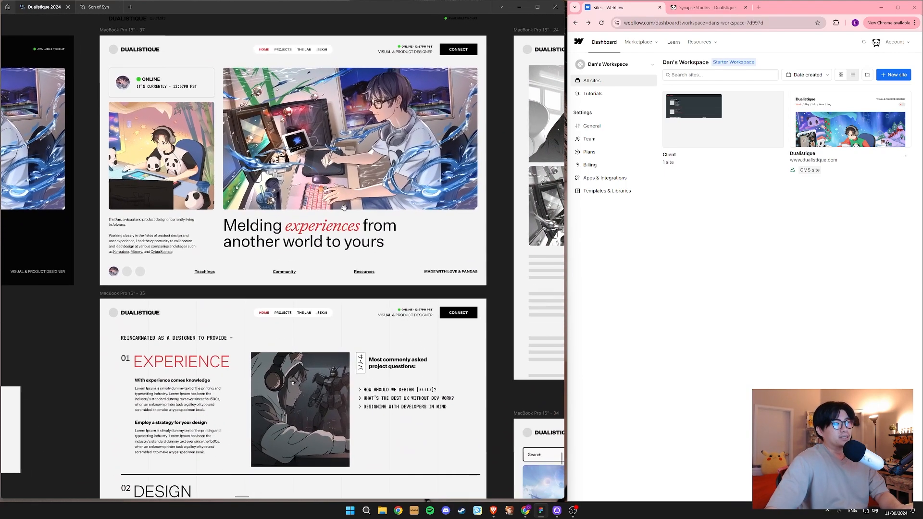
Examine the CyberSponse and Koreaboo project frames and the Let's Chat contact frame of the Dualistique design.
scroll(395, 264, "down", 5)
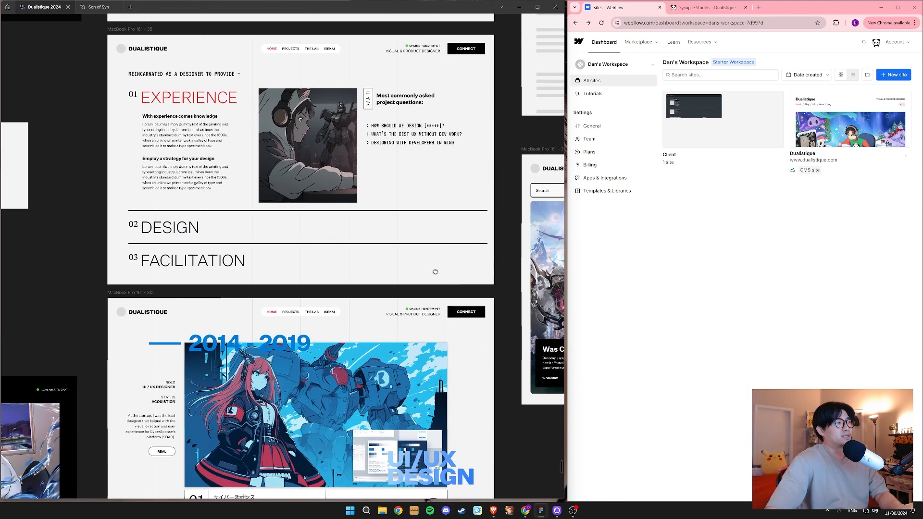
scroll(327, 358, "down", 10)
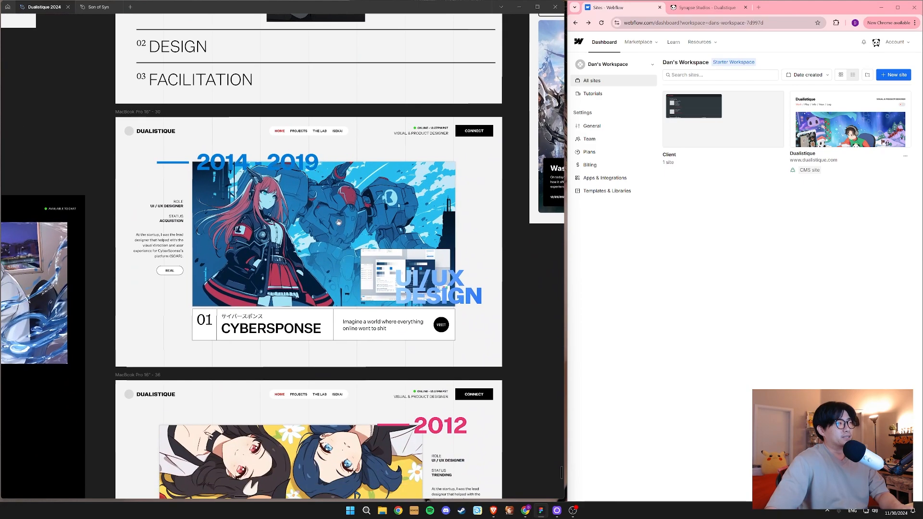
scroll(289, 216, "up", 5)
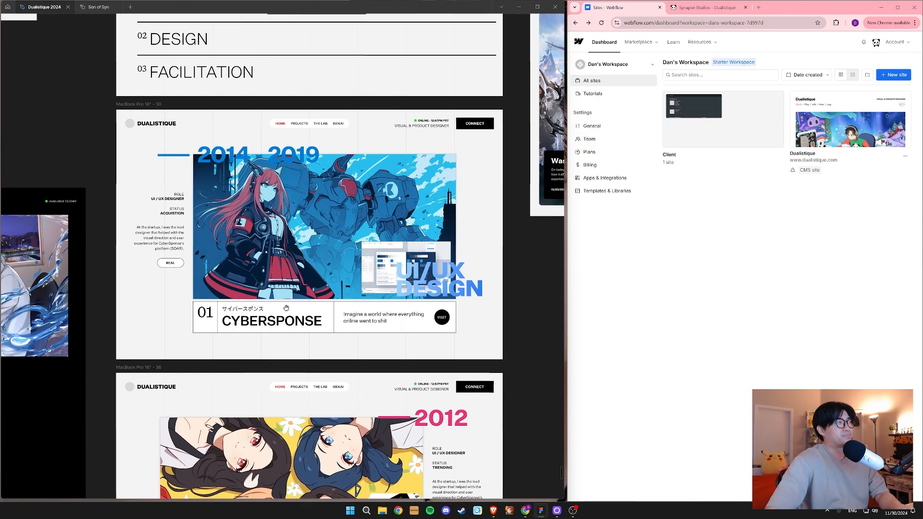
scroll(147, 255, "down", 1)
left_click_drag(366, 391, 359, 202)
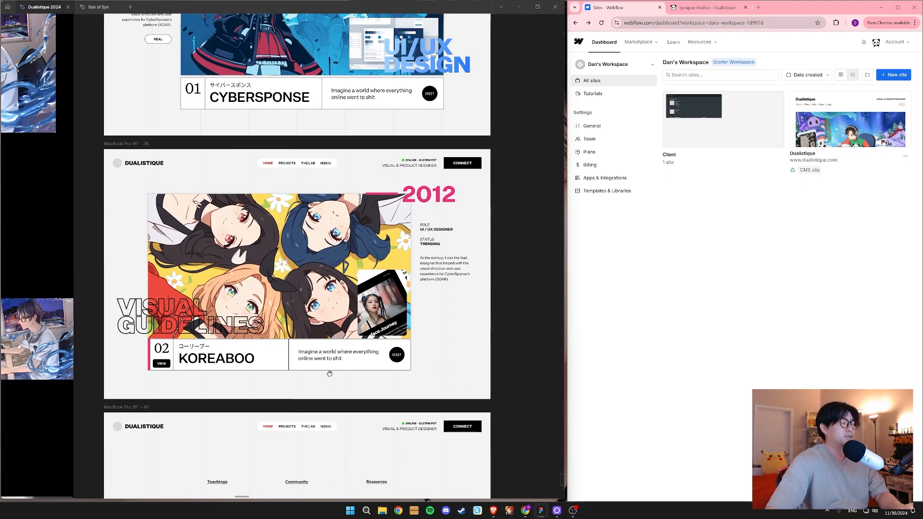
left_click_drag(333, 366, 335, 356)
scroll(335, 356, "down", 4)
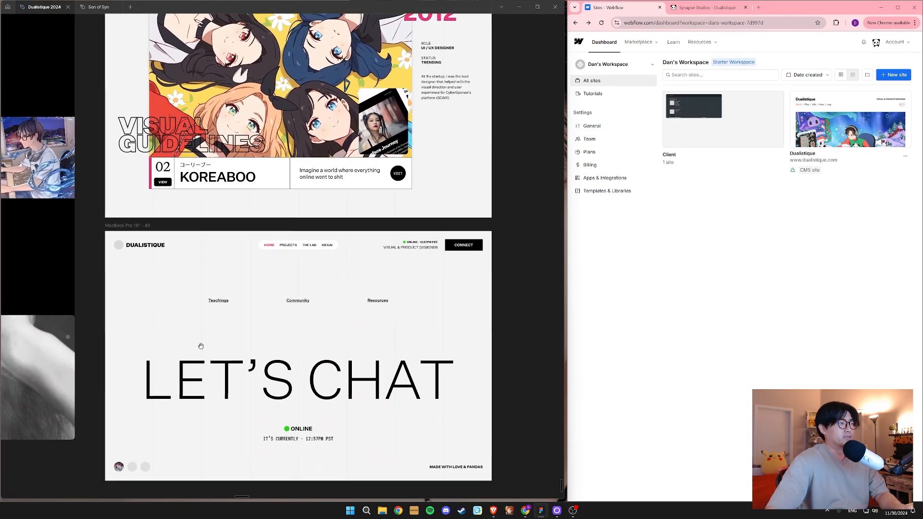
scroll(299, 272, "down", 2)
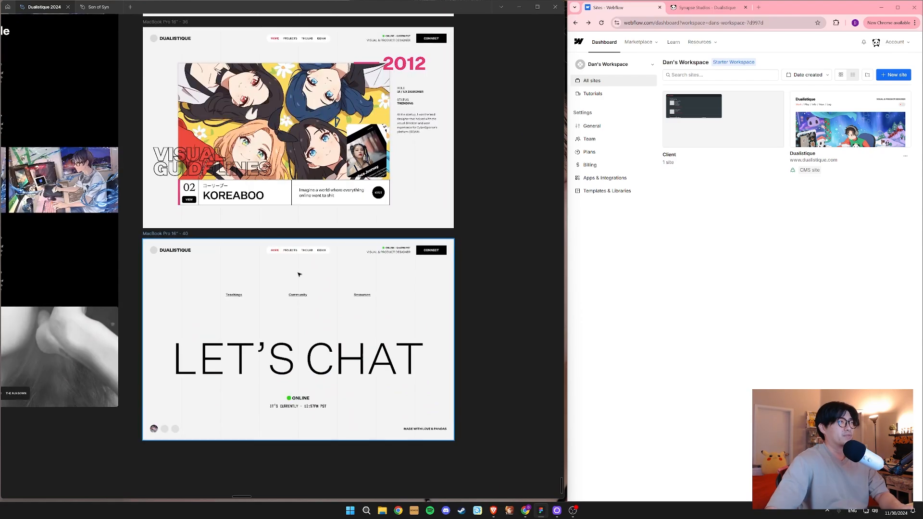
scroll(295, 136, "up", 5)
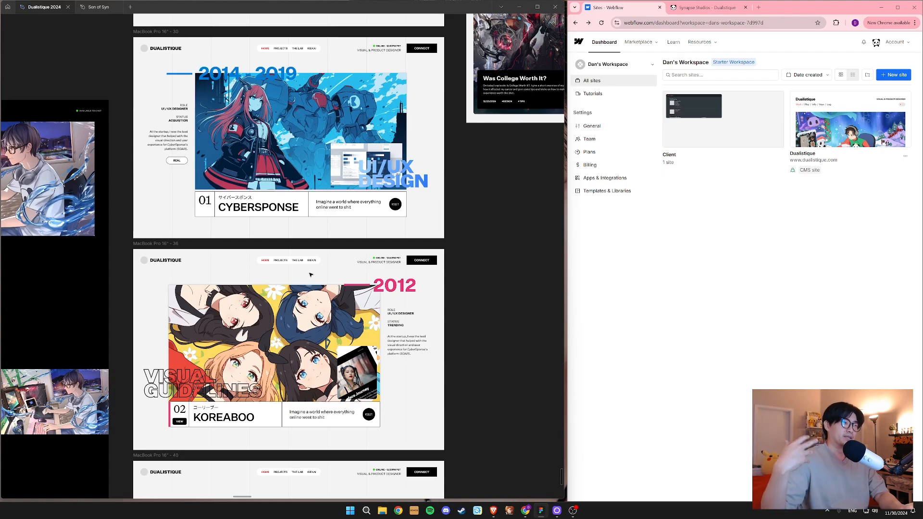
scroll(315, 268, "down", 2)
scroll(355, 366, "up", 5)
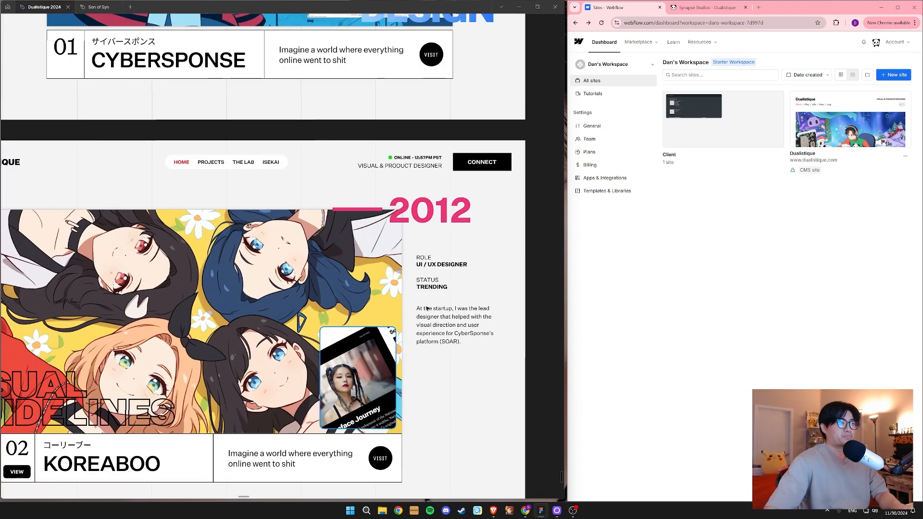
scroll(397, 340, "down", 2)
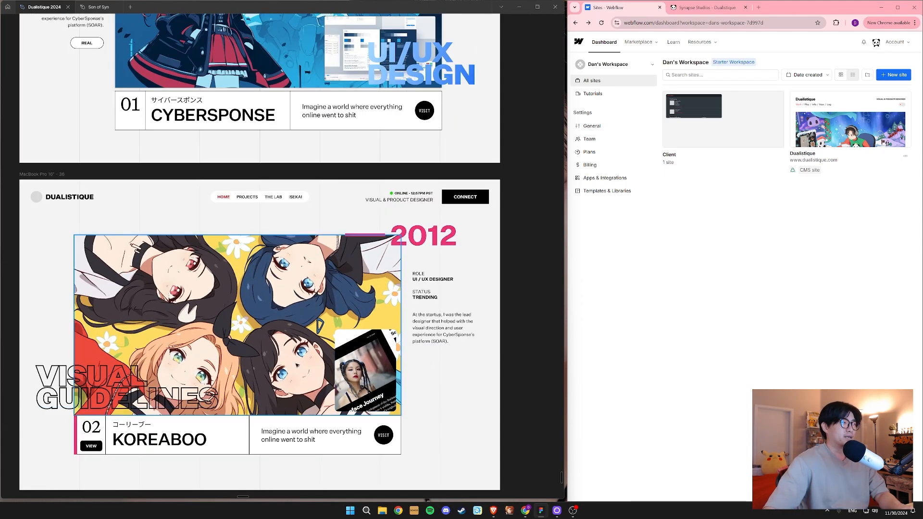
left_click_drag(378, 464, 352, 315)
left_click_drag(379, 423, 377, 242)
left_click_drag(377, 284, 373, 305)
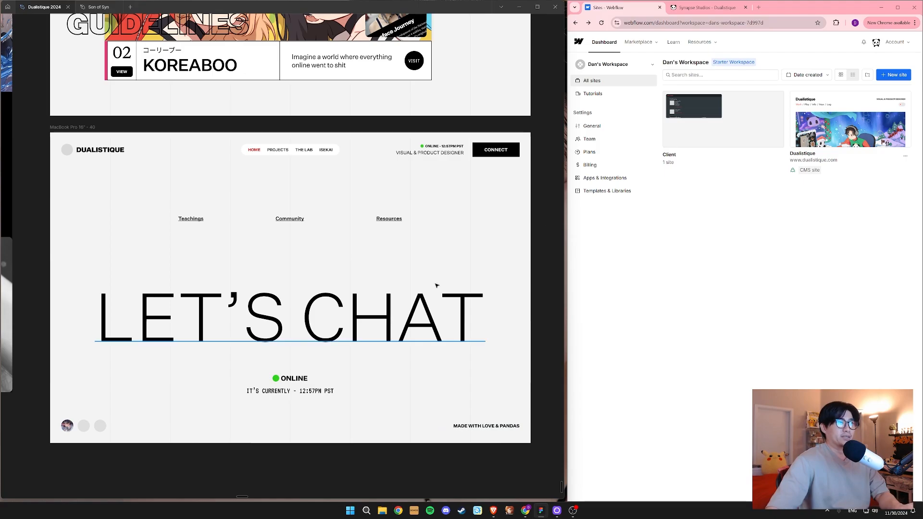
Look over the About Me, blog and case study frames, and return to the Dualistique homepage frame.
scroll(434, 288, "down", 5)
left_click_drag(449, 66, 279, 419)
left_click_drag(372, 99, 282, 208)
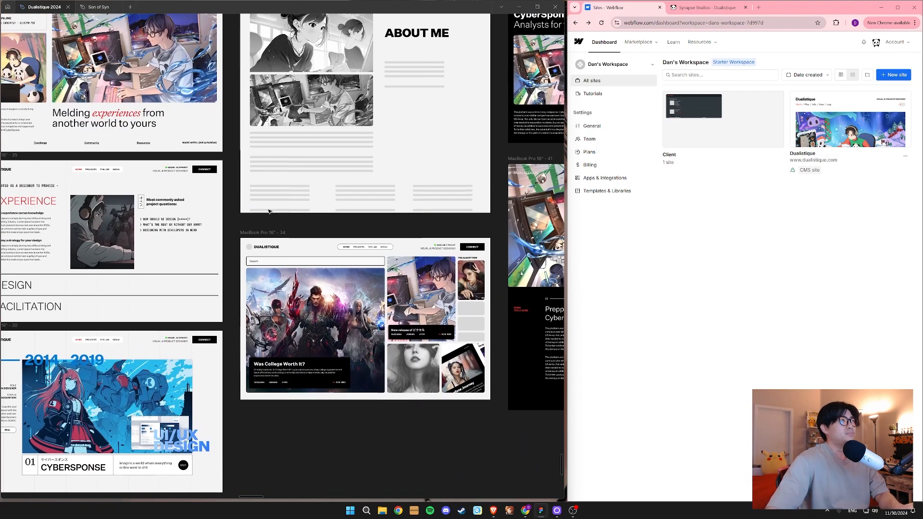
scroll(282, 208, "up", 2)
scroll(272, 198, "down", 5)
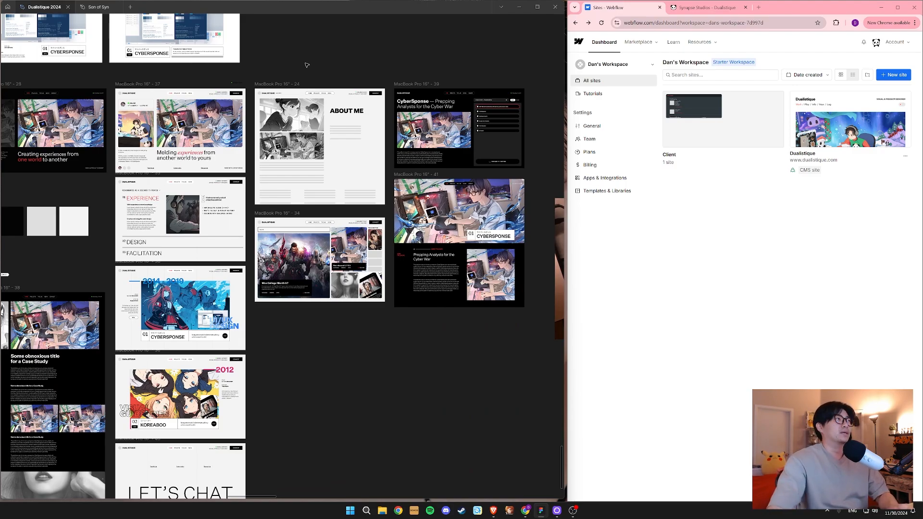
left_click_drag(304, 61, 378, 97)
scroll(198, 137, "up", 4)
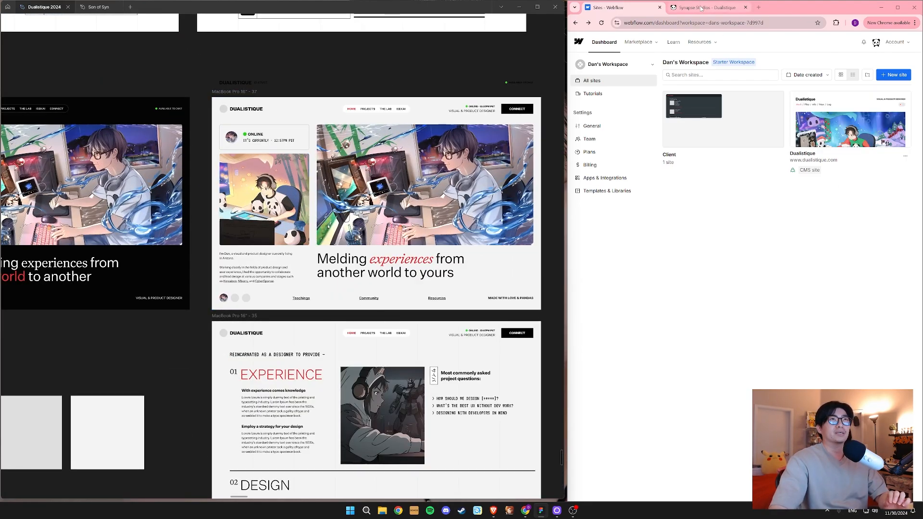
Open the Dualistique site in the Webflow designer, widen its window, and examine its page list and the home page's sections.
left_click(841, 127)
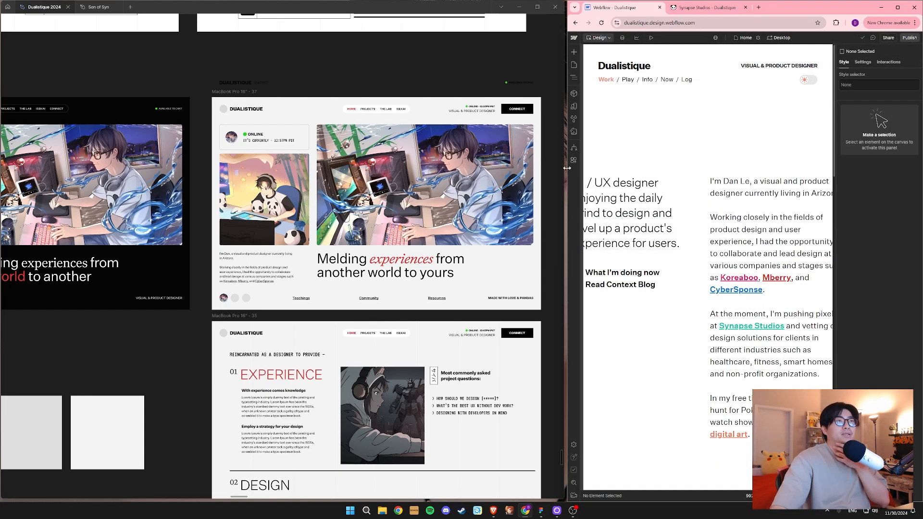
left_click_drag(567, 166, 256, 139)
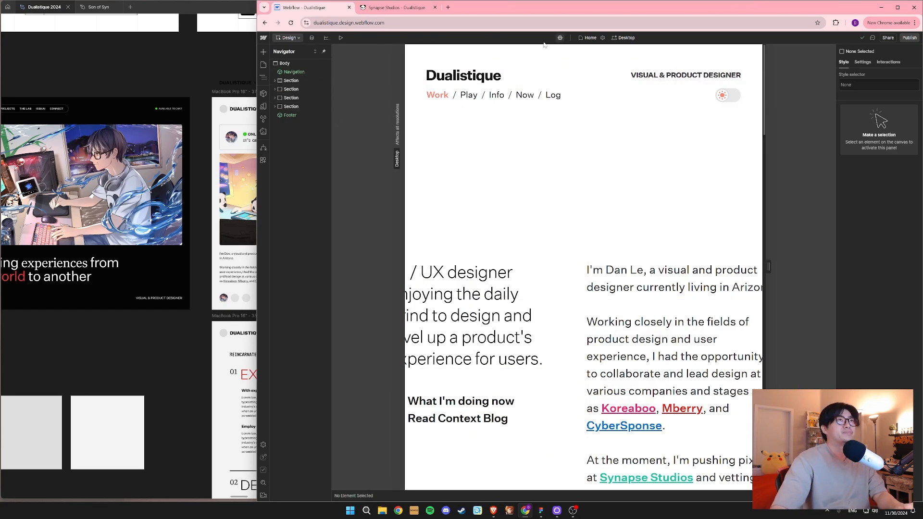
left_click(263, 67)
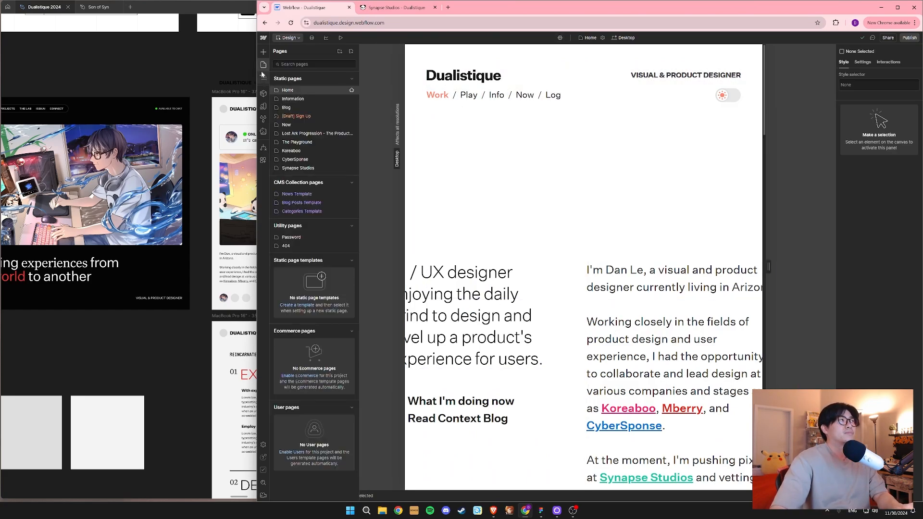
left_click(263, 77)
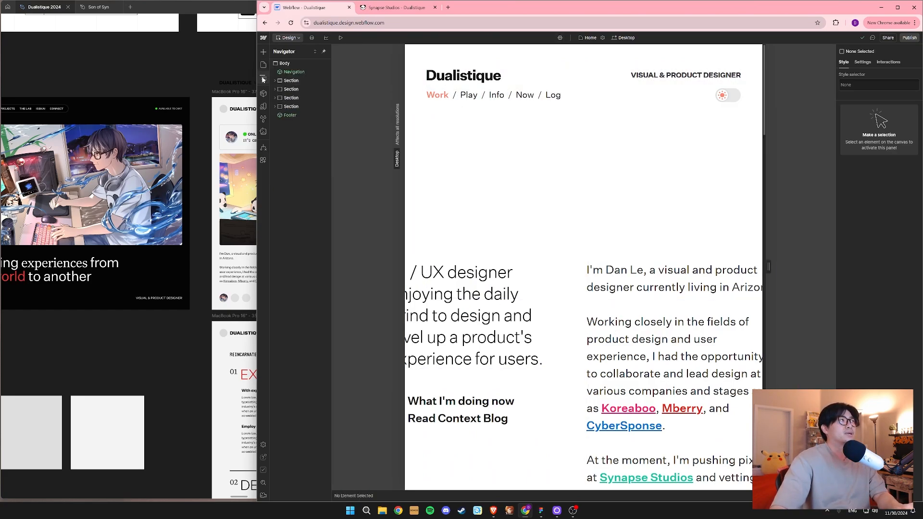
left_click(291, 89)
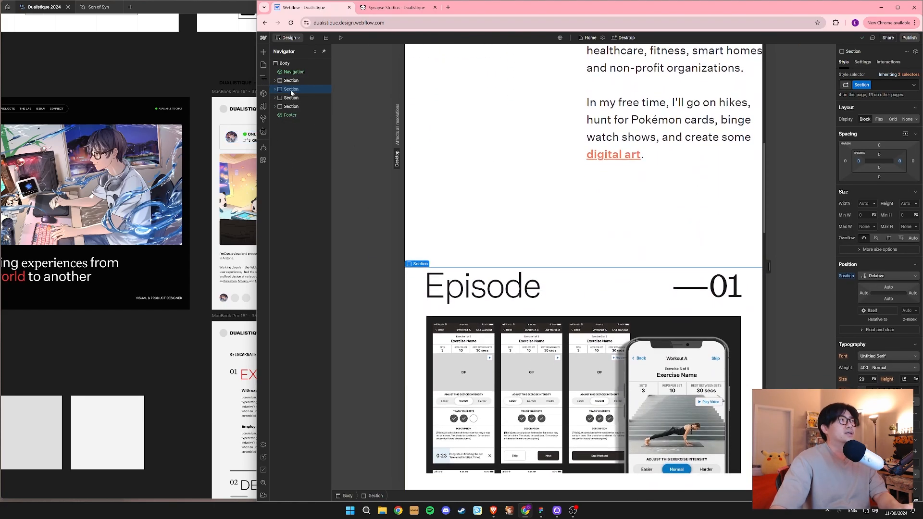
left_click(295, 106)
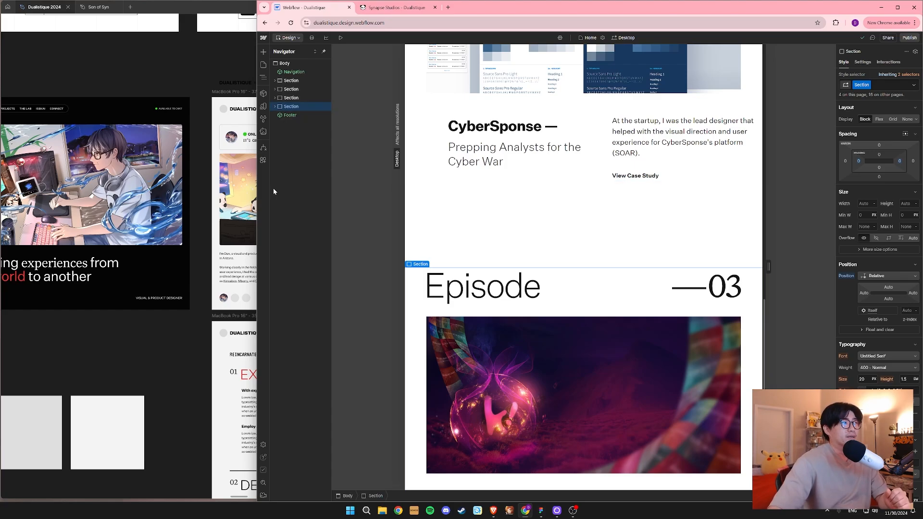
Return to the Webflow dashboard, narrow the browser window, and bring the full Figma window forward beside it.
left_click_drag(254, 192, 384, 192)
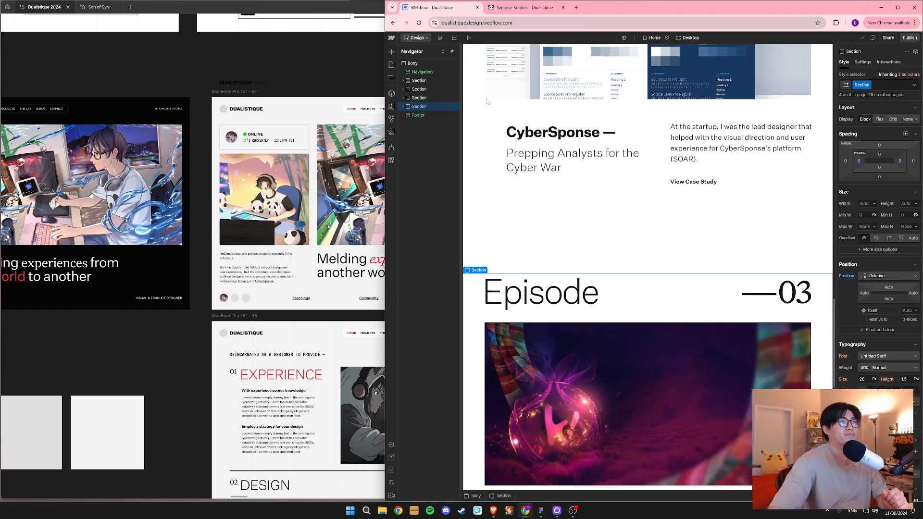
left_click(393, 23)
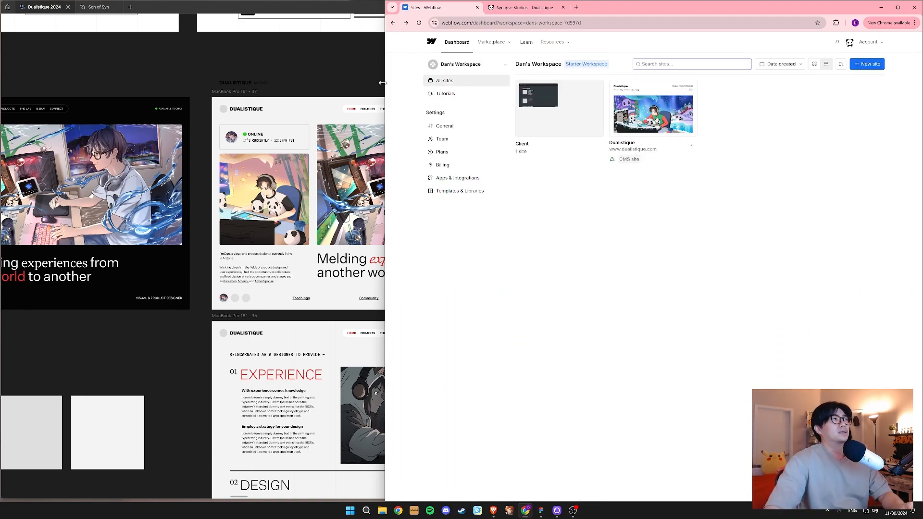
left_click_drag(382, 83, 594, 93)
left_click(547, 63)
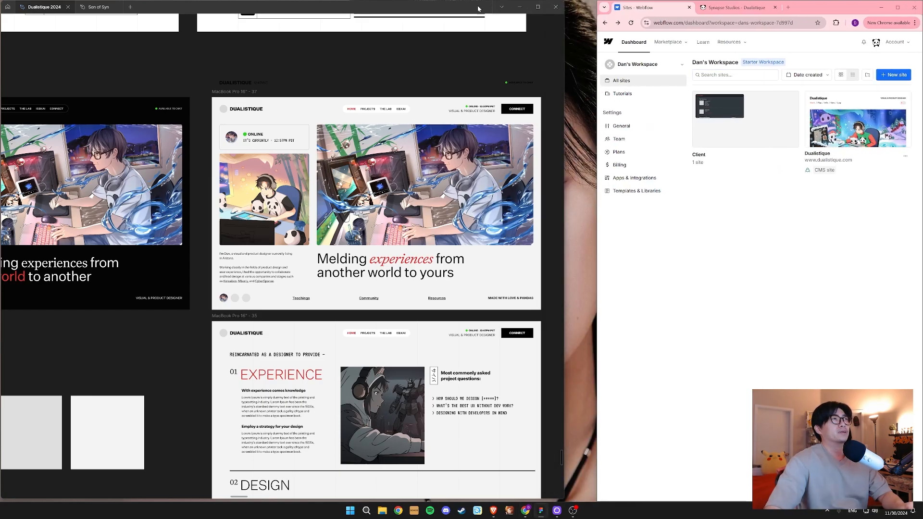
Close the Dualistique 2024 file and widen the Figma window showing Son of Syn up to the browser's edge.
left_click_drag(562, 59, 580, 66)
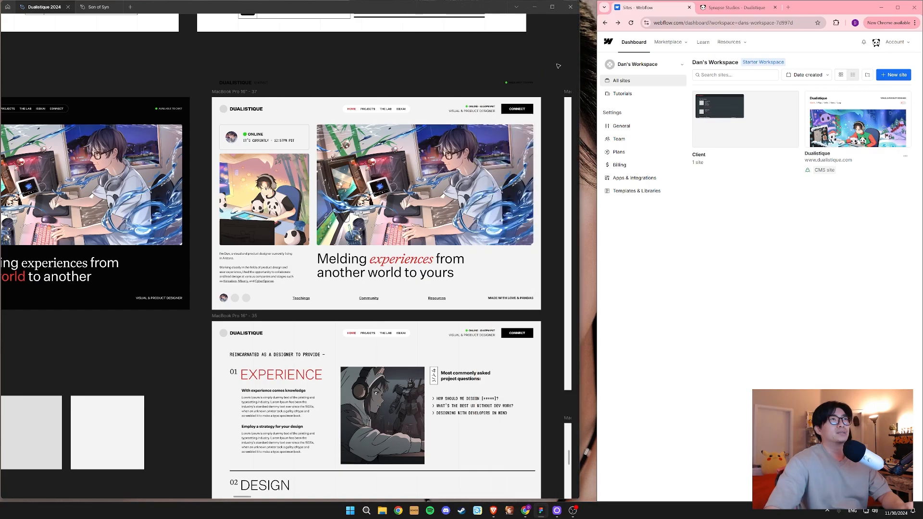
left_click(98, 6)
left_click(51, 8)
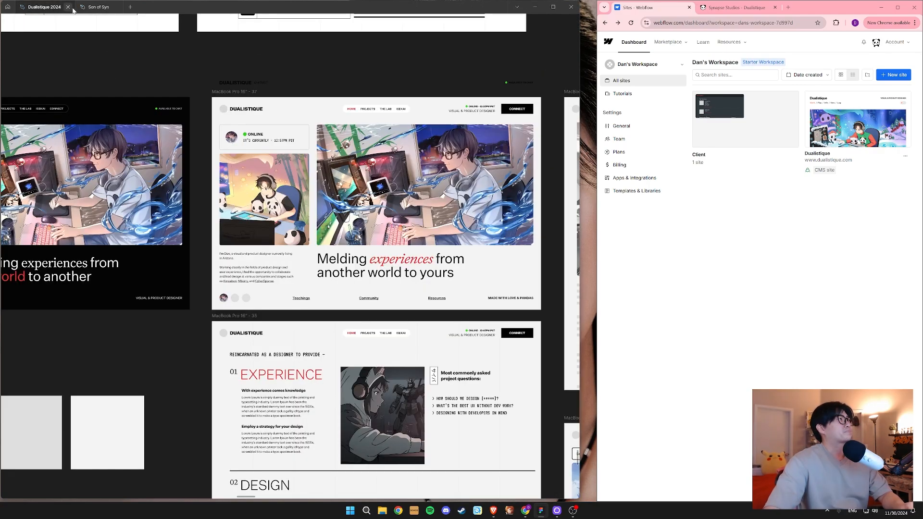
left_click(68, 6)
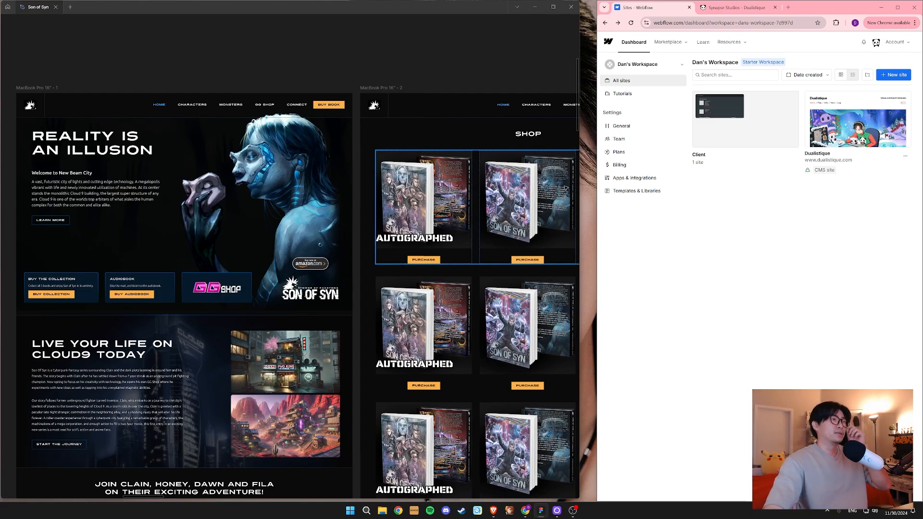
left_click_drag(579, 188, 594, 188)
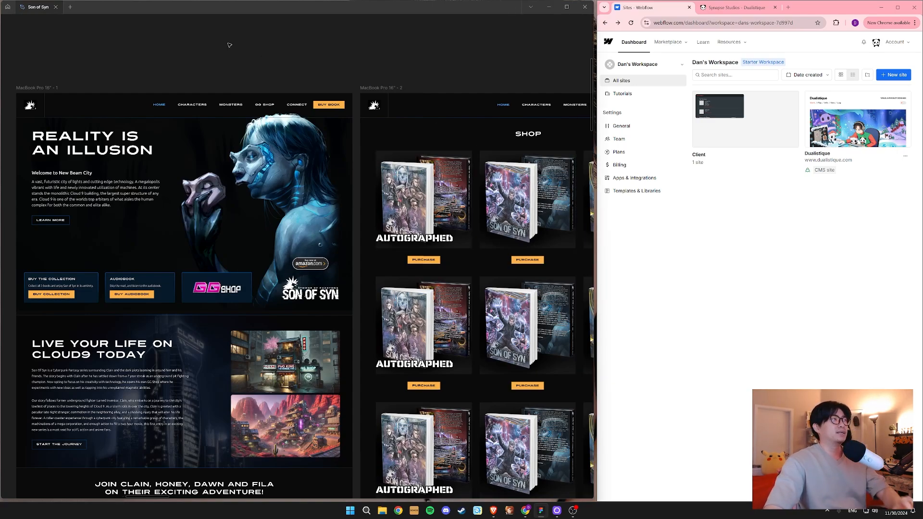
Examine the Son of Syn homepage's Reality Is an Illusion hero and the Live Your Life on Cloud9 Today section.
left_click_drag(250, 203, 322, 133)
left_click_drag(382, 228, 383, 255)
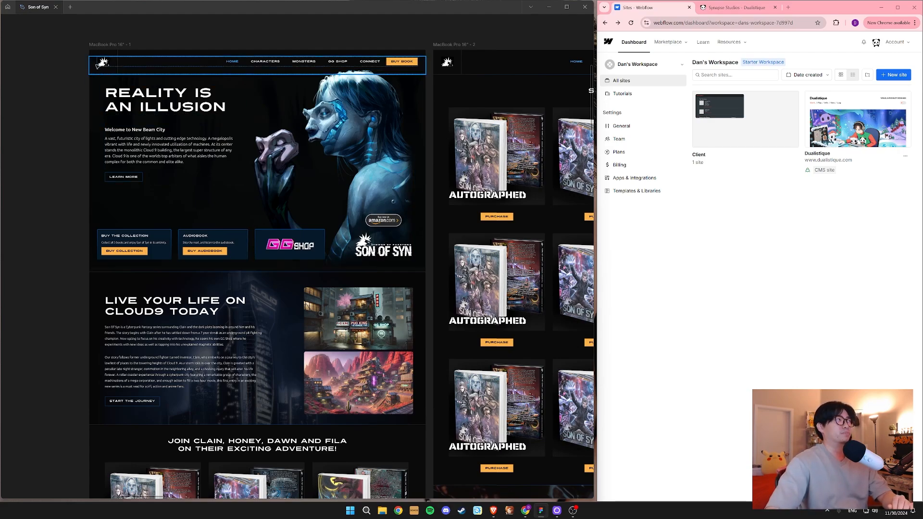
scroll(53, 178, "up", 3)
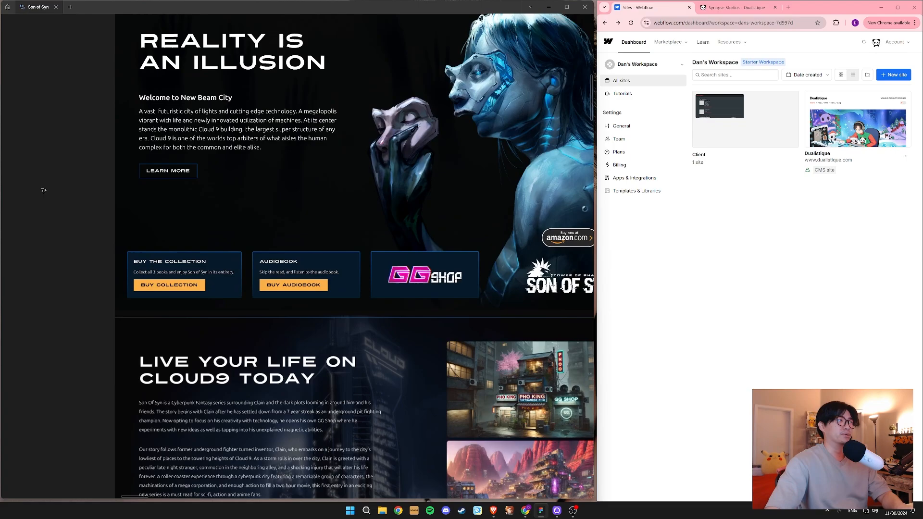
scroll(72, 200, "down", 2)
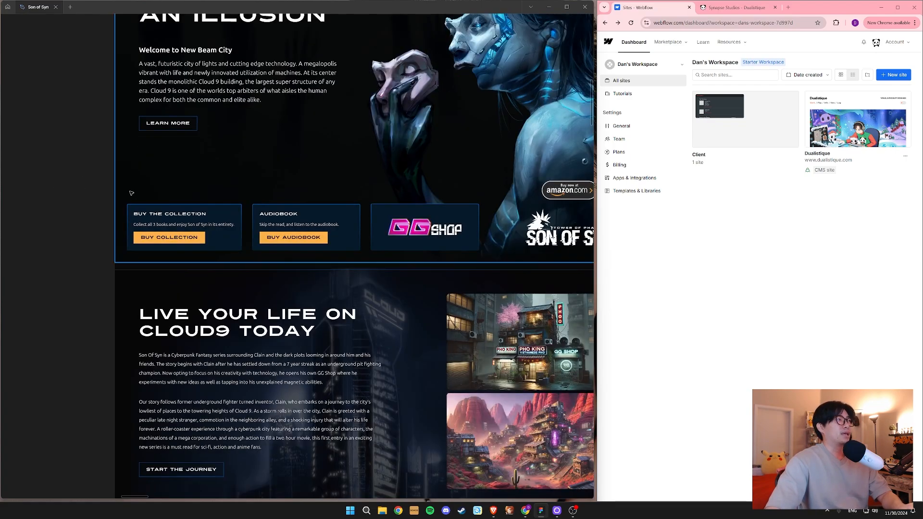
scroll(220, 172, "down", 2)
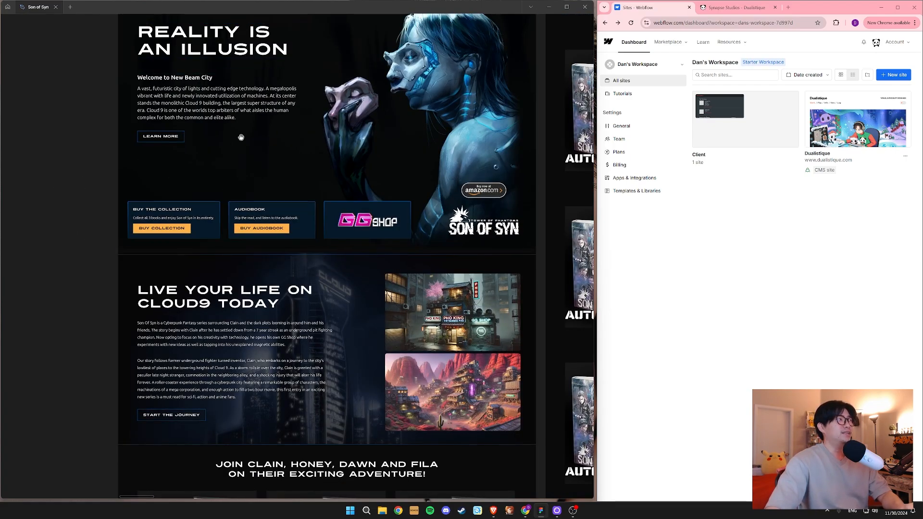
left_click_drag(238, 141, 206, 214)
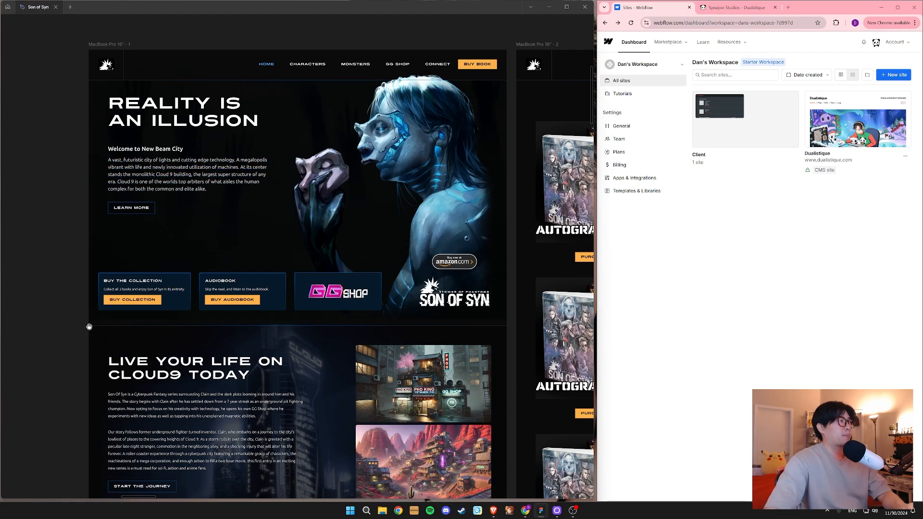
left_click_drag(89, 327, 68, 274)
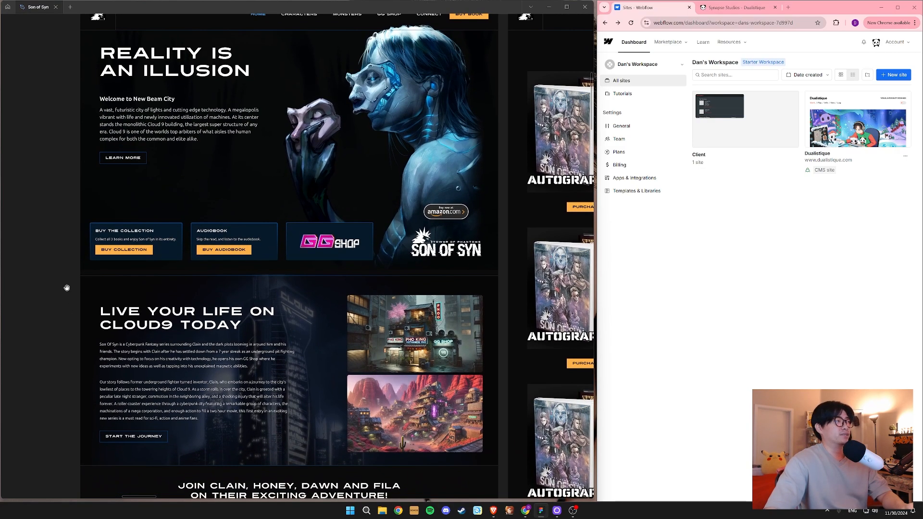
scroll(62, 296, "down", 5)
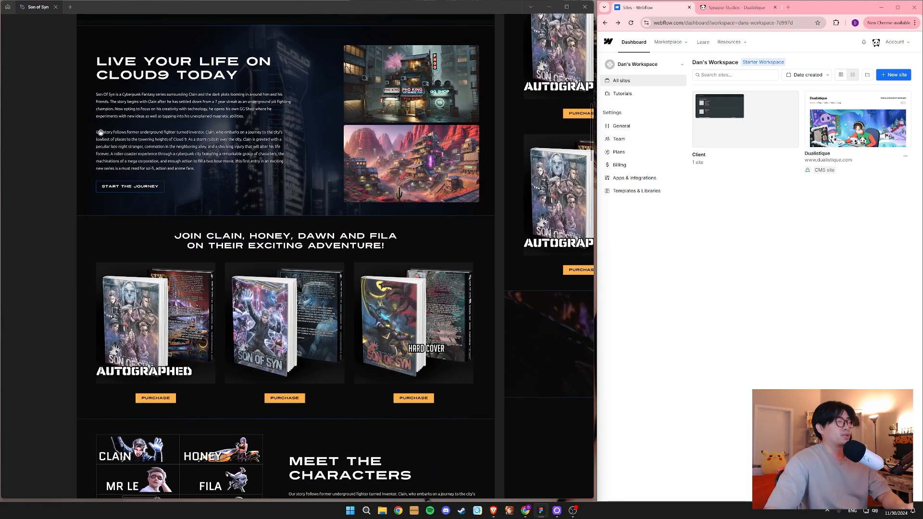
scroll(62, 339, "up", 3)
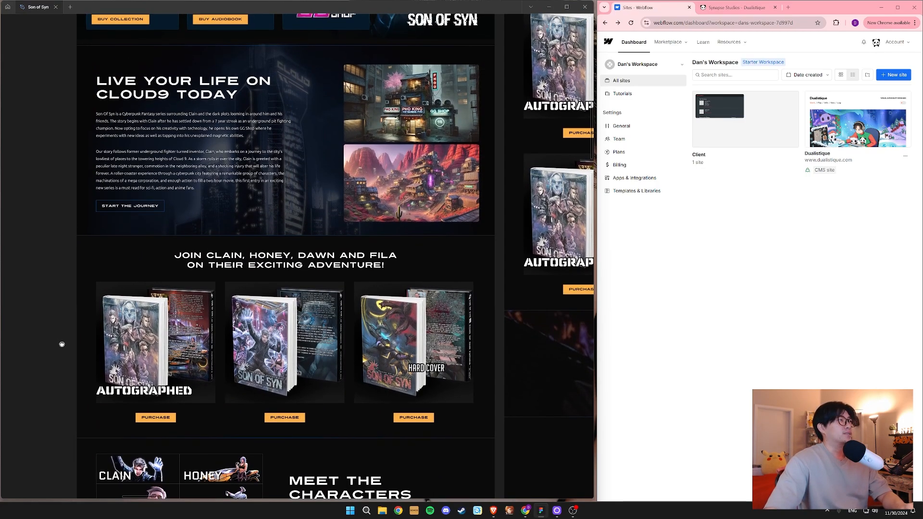
scroll(82, 250, "up", 5)
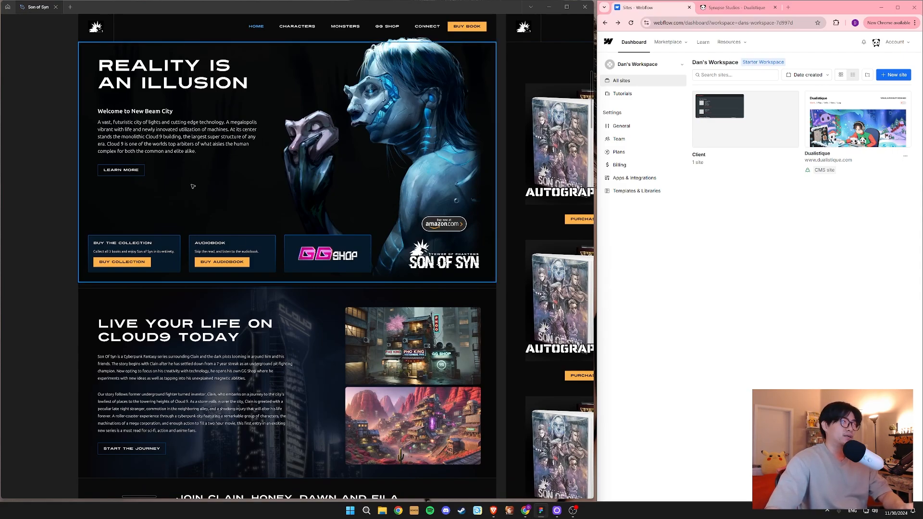
scroll(62, 274, "down", 3)
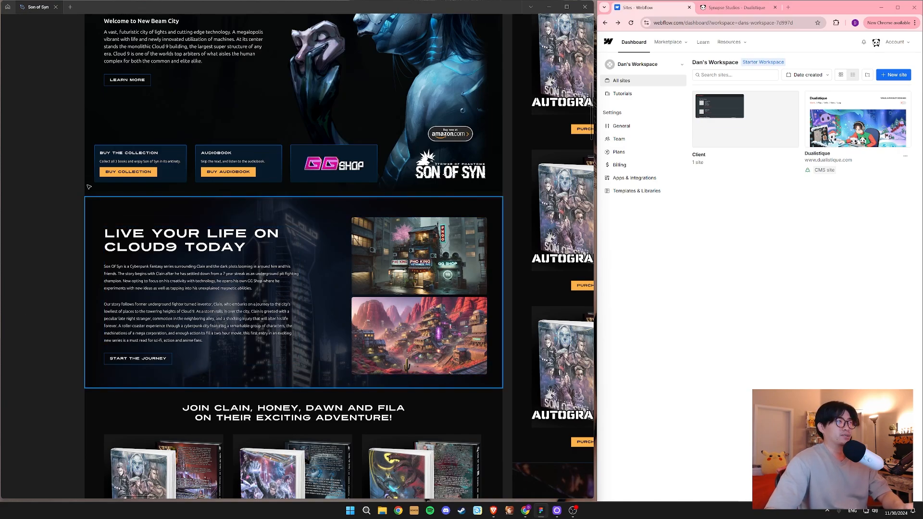
scroll(196, 54, "up", 1)
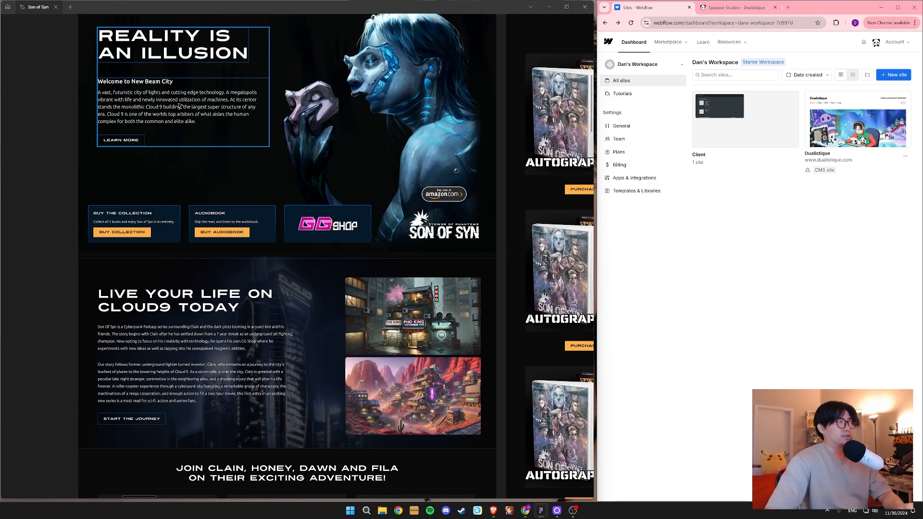
Look over the homepage's book products, Meet the Characters section, contact banner and footer.
scroll(171, 185, "down", 3)
left_click_drag(195, 288, 172, 141)
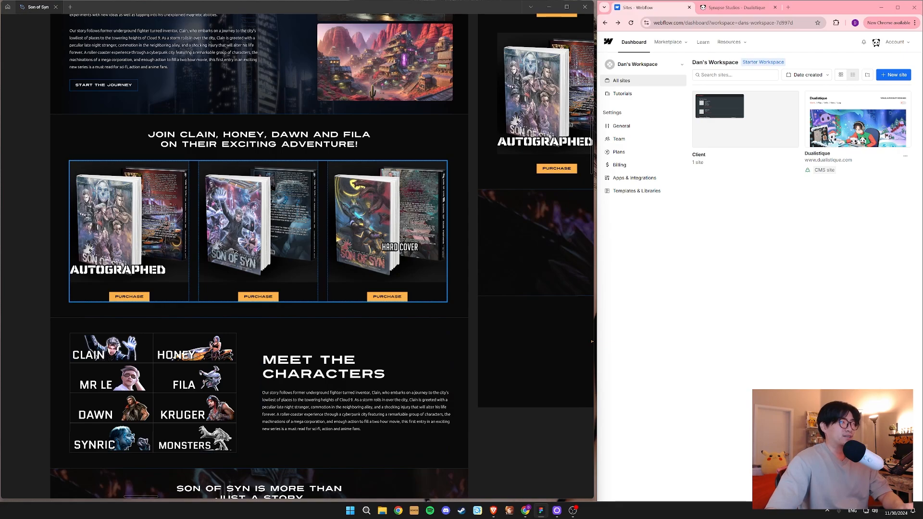
left_click_drag(292, 404, 304, 270)
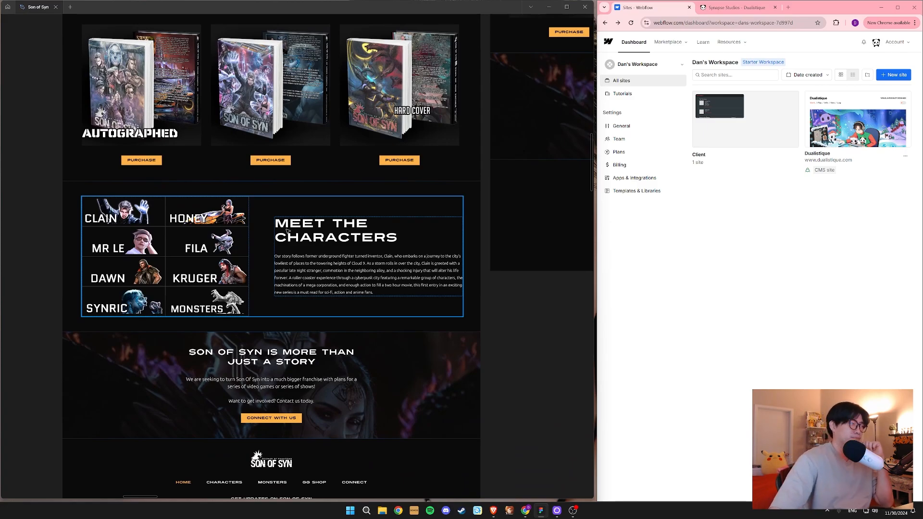
scroll(497, 192, "down", 3)
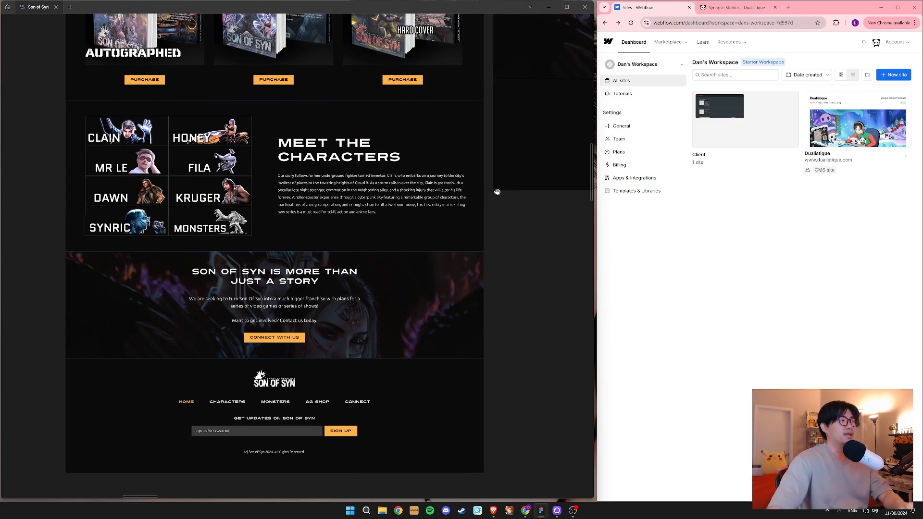
Look across the Shop, Live Your Life on Cloud9 and Clain character page frames beside the homepage.
left_click_drag(497, 191, 98, 487)
left_click_drag(461, 232, 435, 425)
scroll(361, 280, "down", 3)
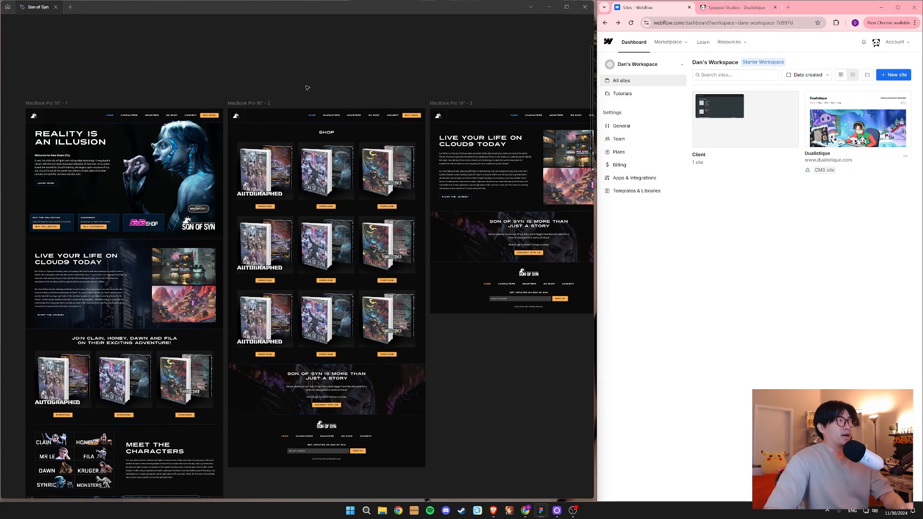
left_click_drag(362, 92, 304, 86)
left_click_drag(367, 75, 340, 74)
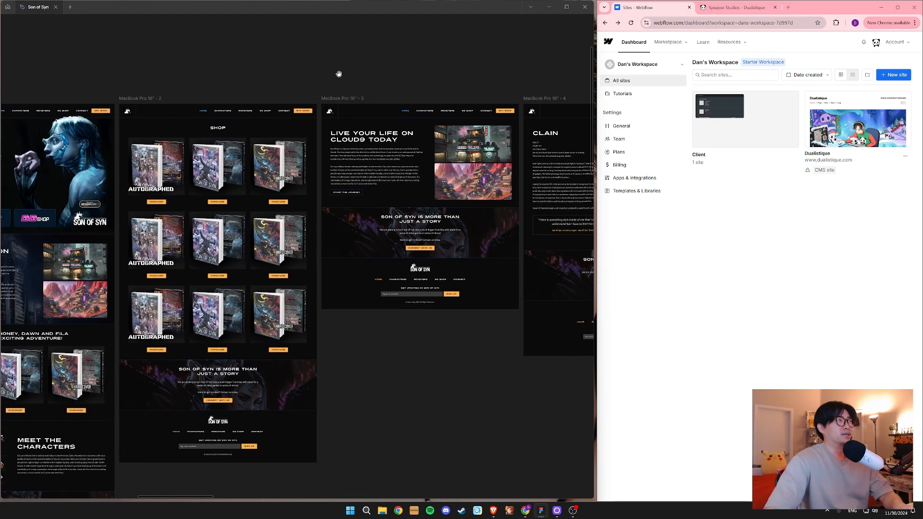
scroll(419, 125, "up", 1)
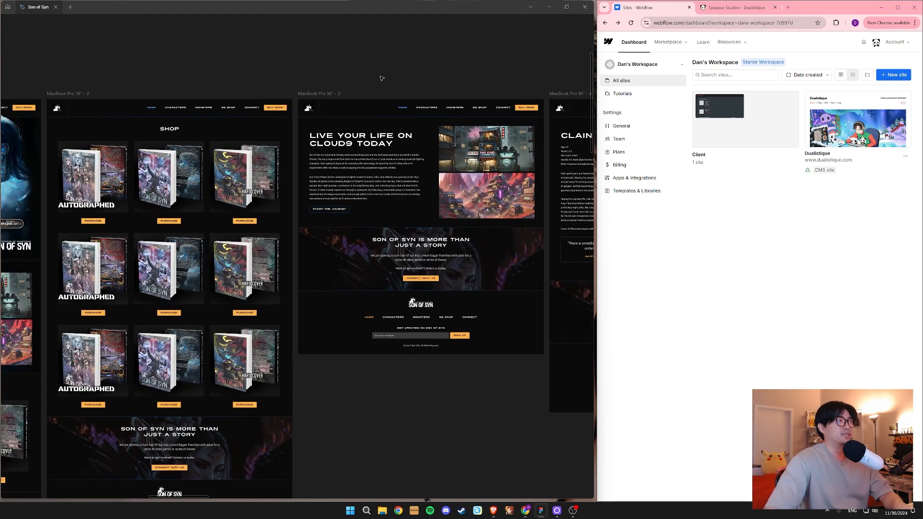
left_click_drag(417, 75, 291, 68)
scroll(278, 165, "up", 1)
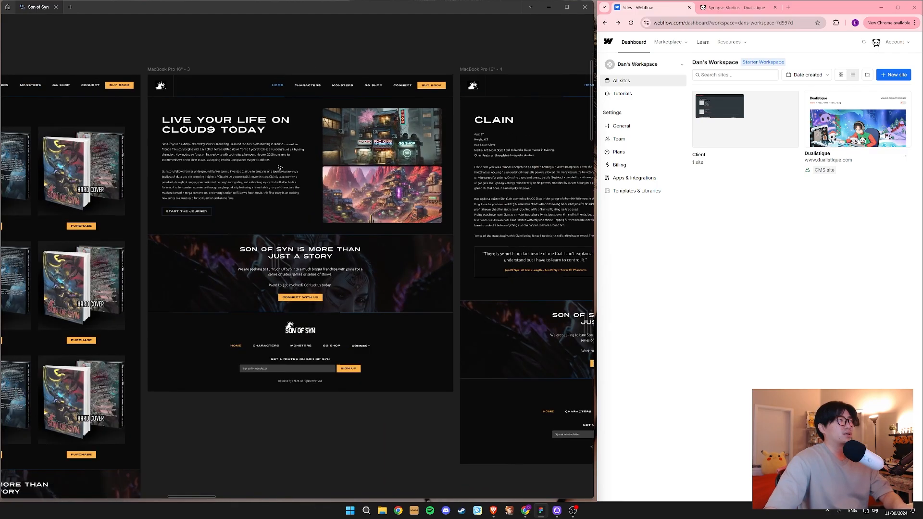
left_click_drag(494, 143, 210, 143)
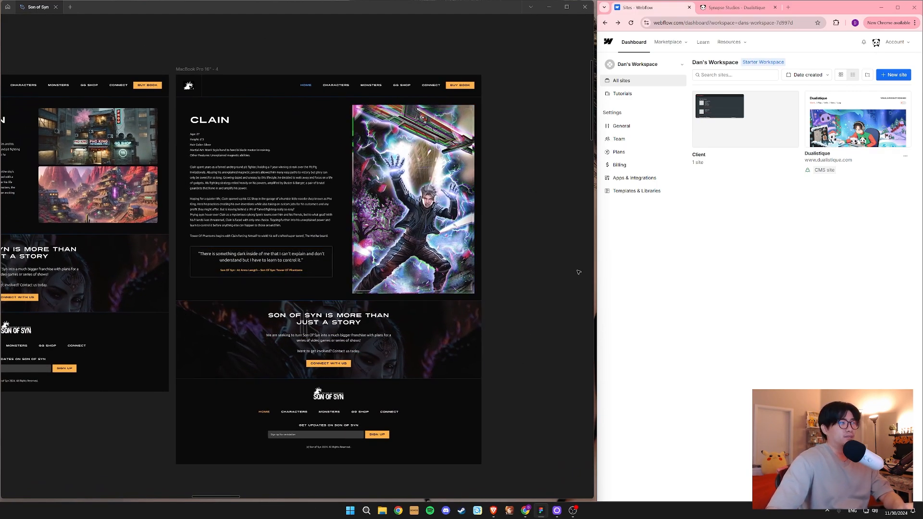
Return to the Son of Syn homepage frame and inspect its navigation bar and hero up close.
left_click_drag(169, 65, 756, 98)
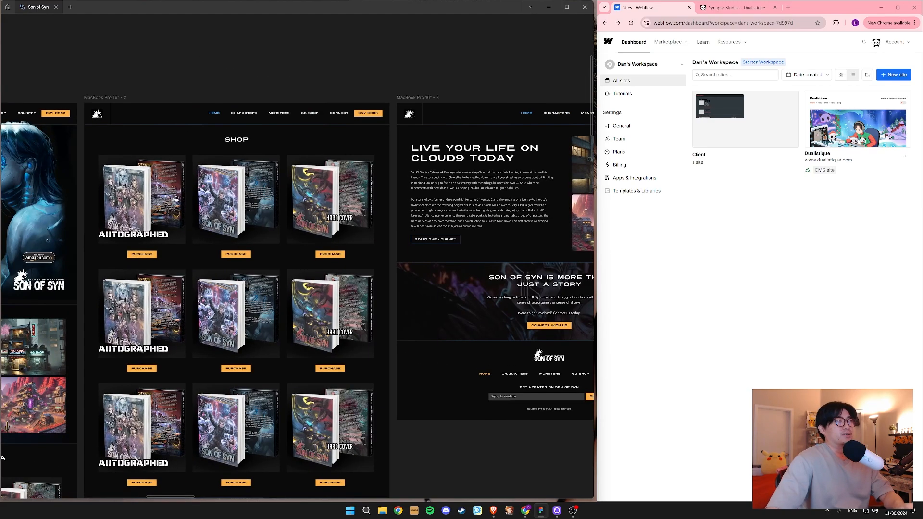
left_click_drag(158, 192, 559, 193)
left_click_drag(263, 202, 253, 154)
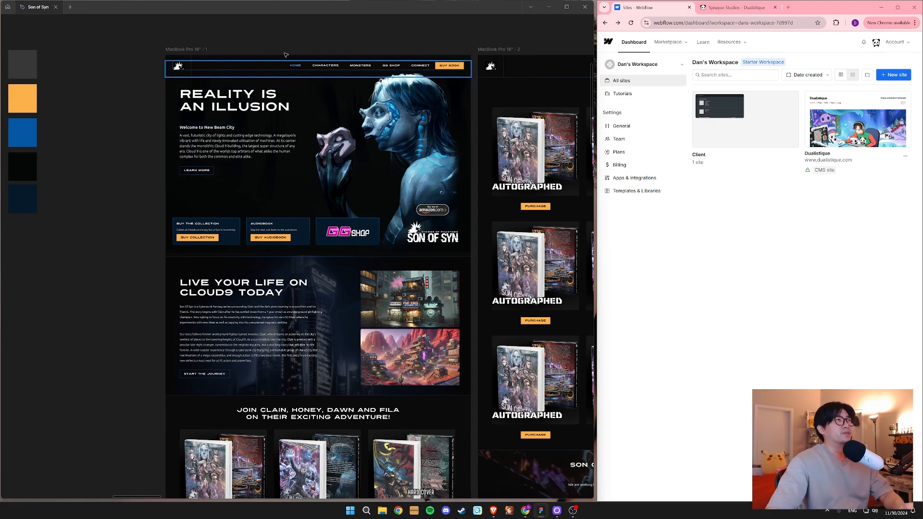
scroll(271, 72, "right", 2)
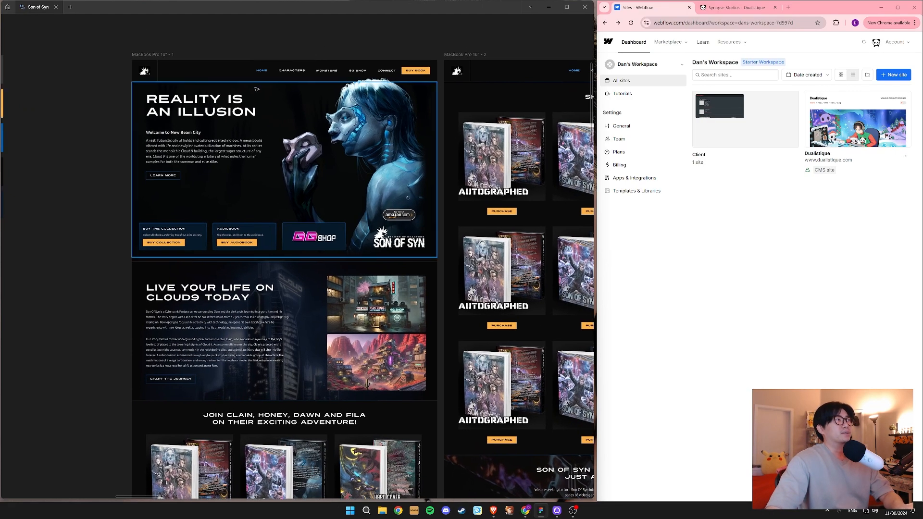
scroll(278, 87, "up", 3)
scroll(303, 83, "down", 1)
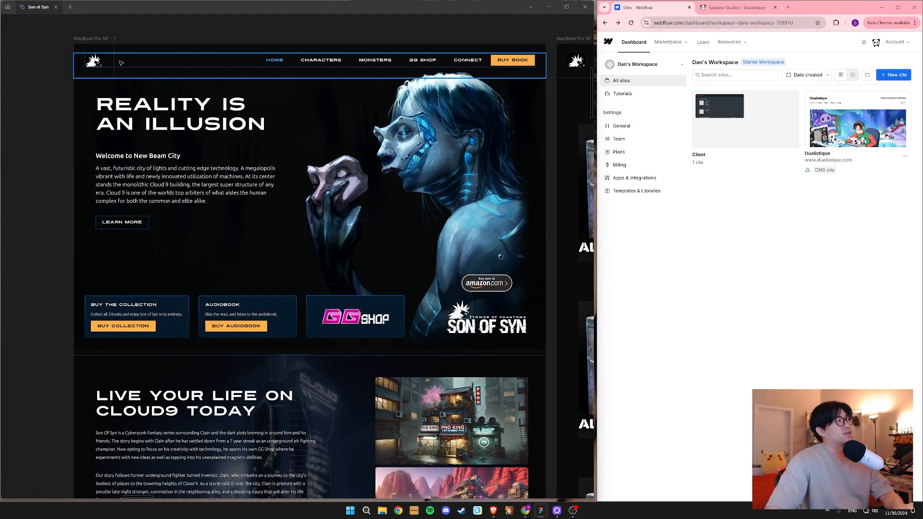
Compare the Shop and Cloud9 story frames, inspecting the story frame's contact banner and footer.
scroll(363, 40, "down", 5)
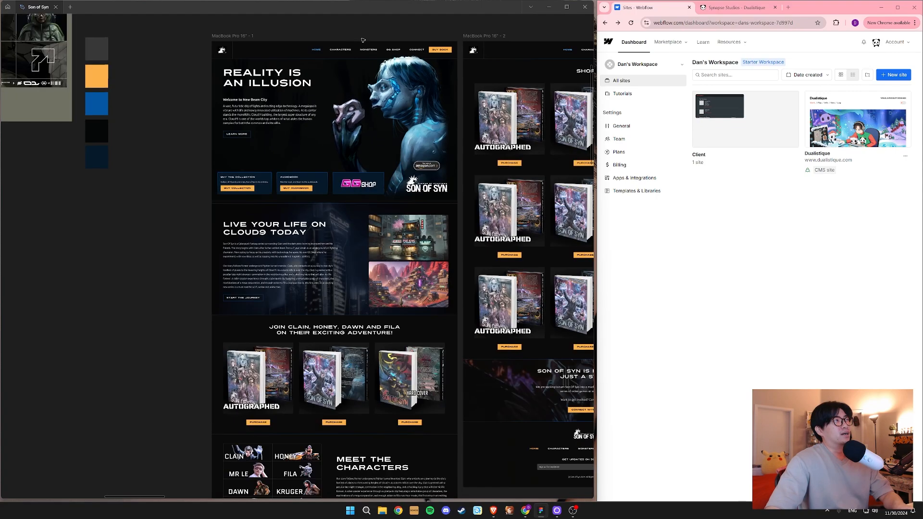
scroll(372, 88, "right", 10)
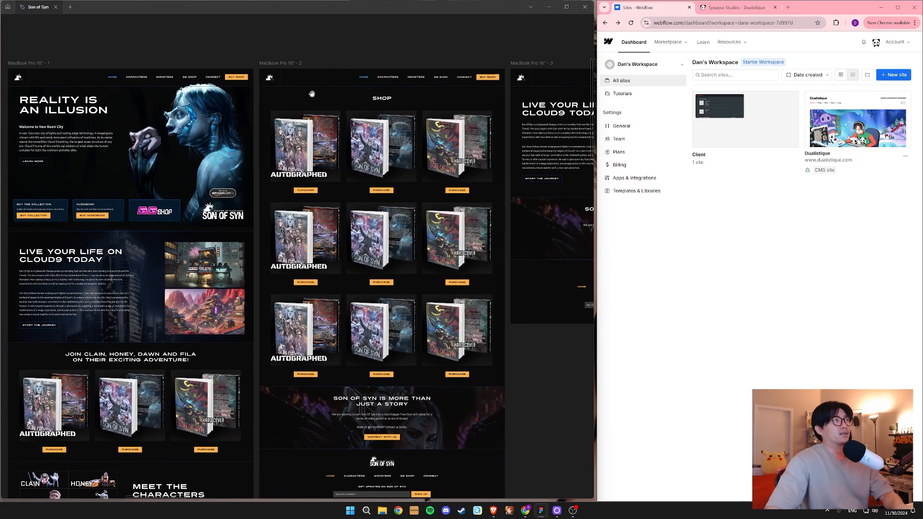
left_click_drag(467, 81, 440, 62)
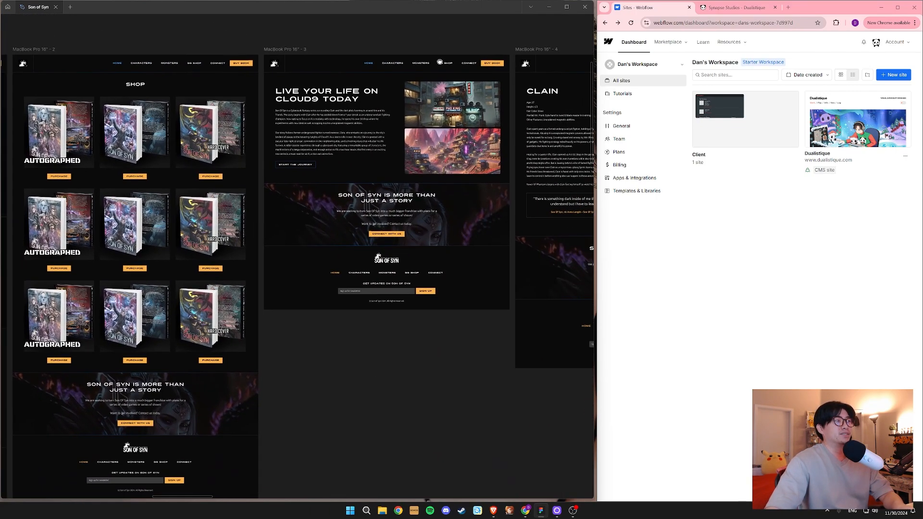
scroll(390, 233, "up", 5)
scroll(416, 172, "down", 3)
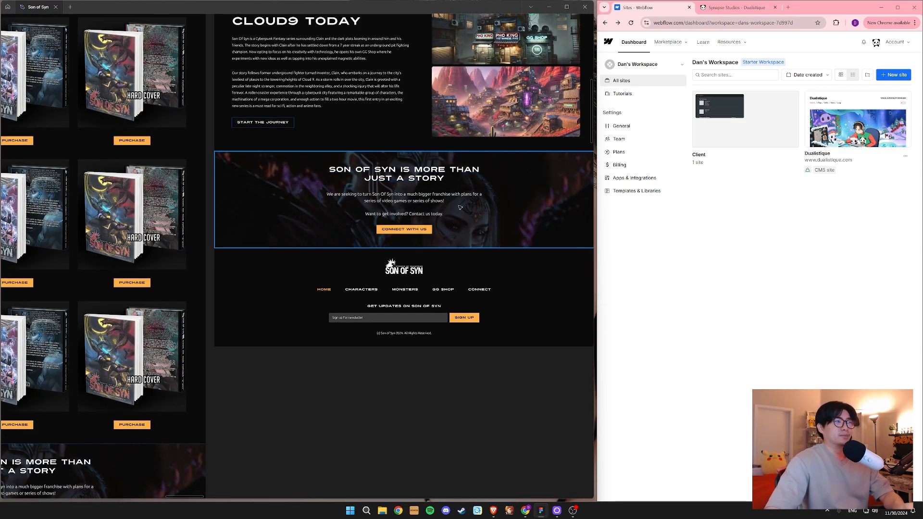
left_click_drag(500, 302, 449, 238)
left_click_drag(455, 347, 248, 200)
left_click(465, 315)
scroll(466, 315, "down", 3)
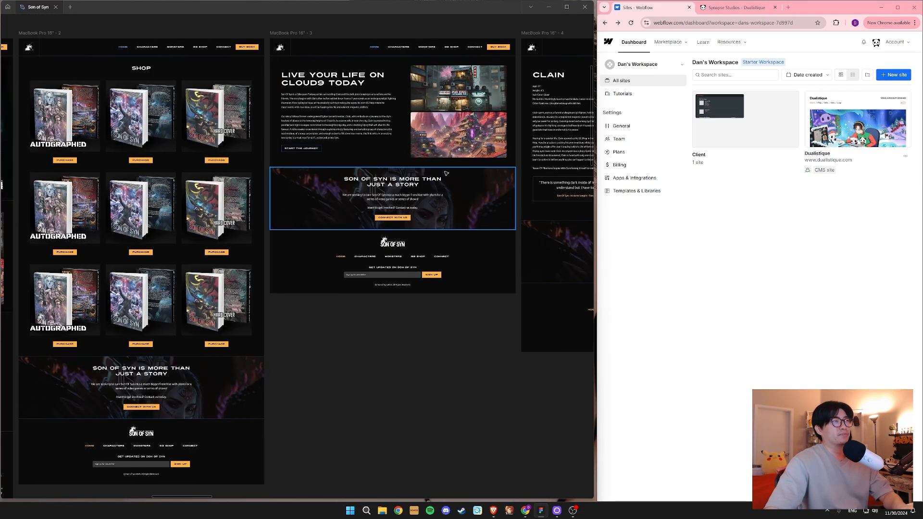
View the Cloud9 story and Clain frames together and select the Clain page's bio and artwork content block.
scroll(447, 235, "right", 3)
scroll(447, 236, "up", 1)
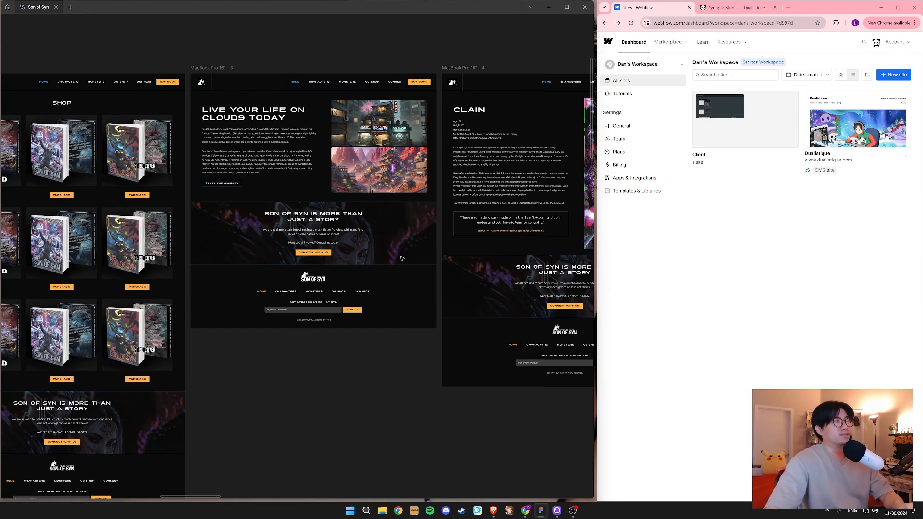
scroll(423, 305, "right", 6)
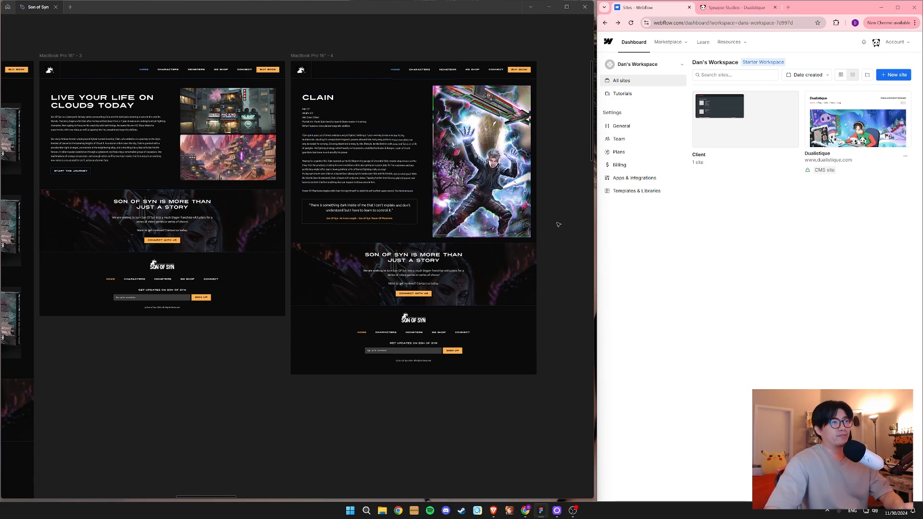
left_click_drag(557, 223, 397, 128)
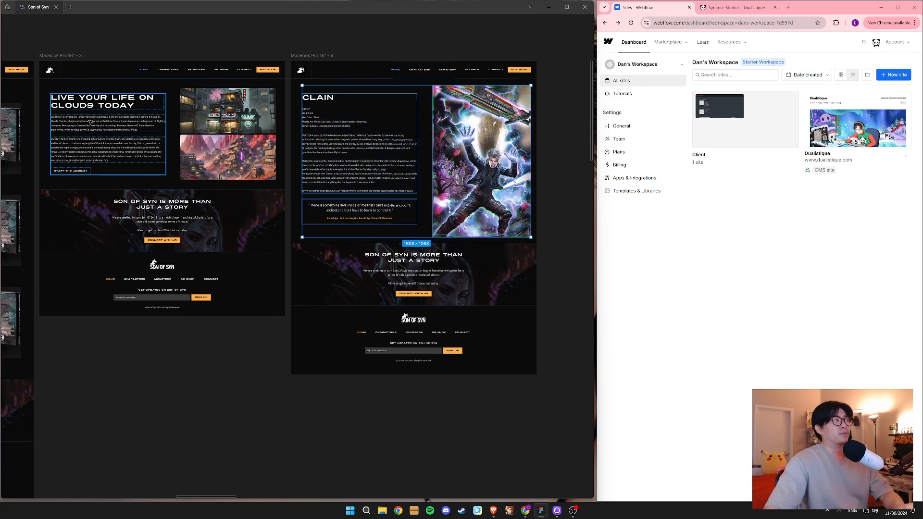
Compare the content blocks of the Cloud9 story and Clain pages, selecting each block and the story page's image pair.
left_click_drag(38, 102, 237, 155)
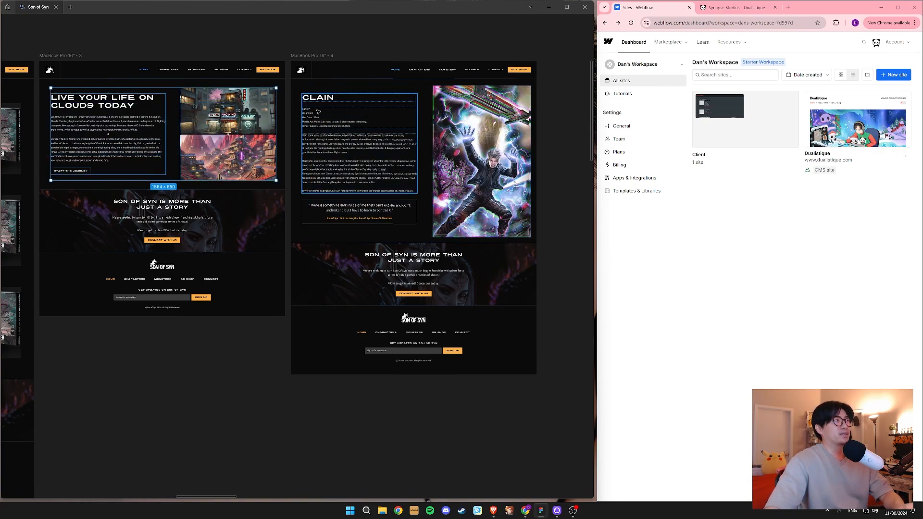
left_click_drag(296, 96, 513, 216)
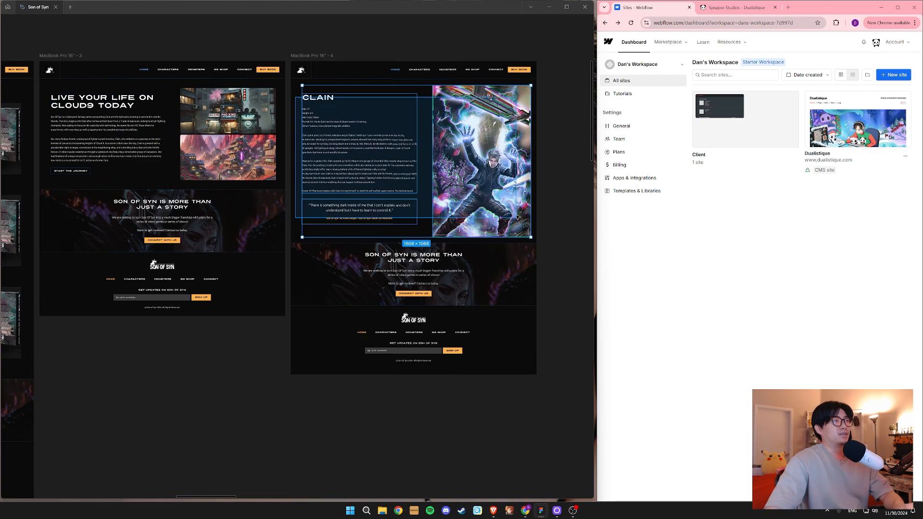
left_click_drag(42, 96, 246, 158)
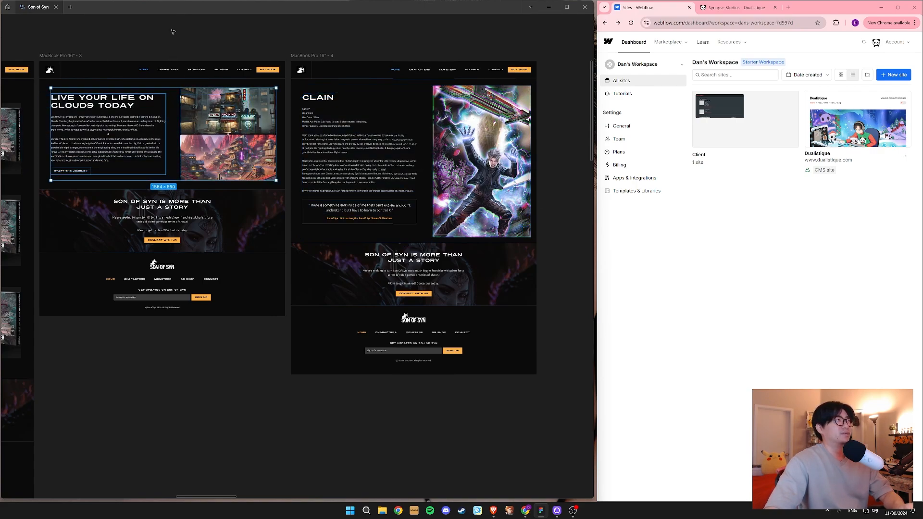
left_click(198, 119)
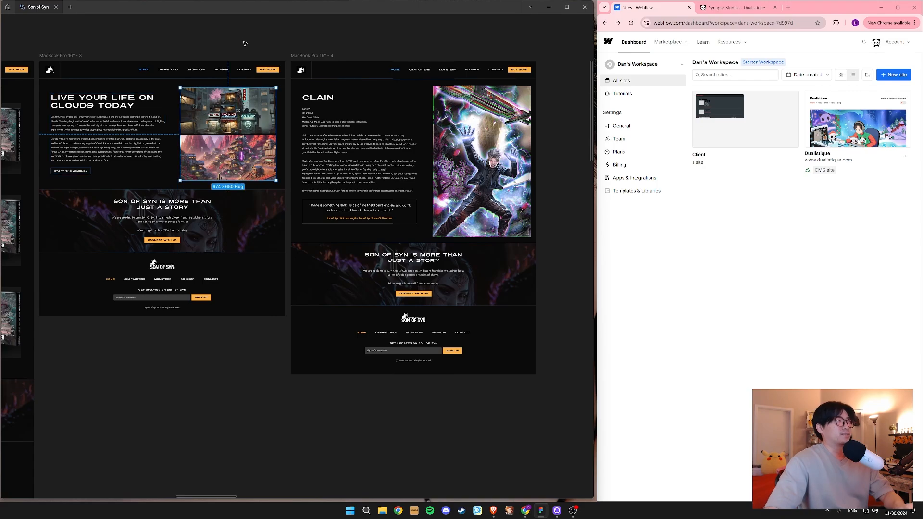
Look back over the Shop and homepage frames side by side, from the homepage hero down to the footer.
scroll(285, 175, "left", 10)
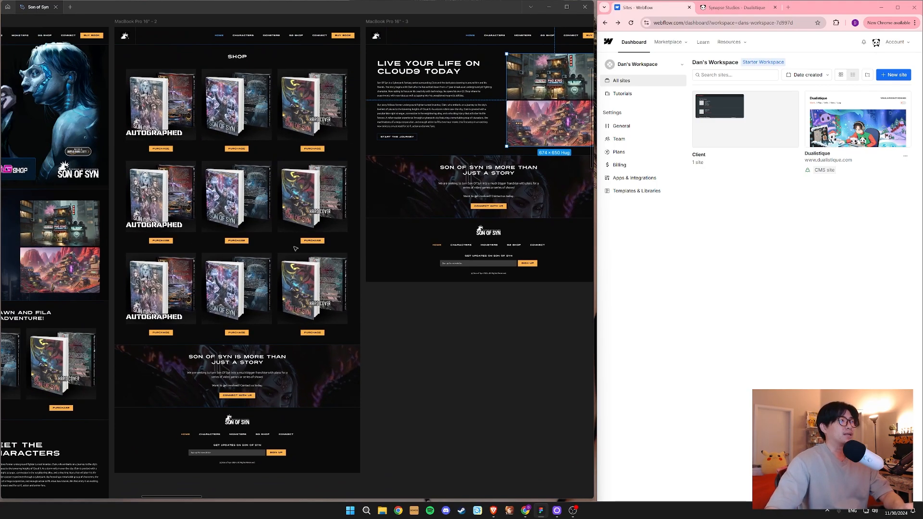
scroll(282, 246, "left", 6)
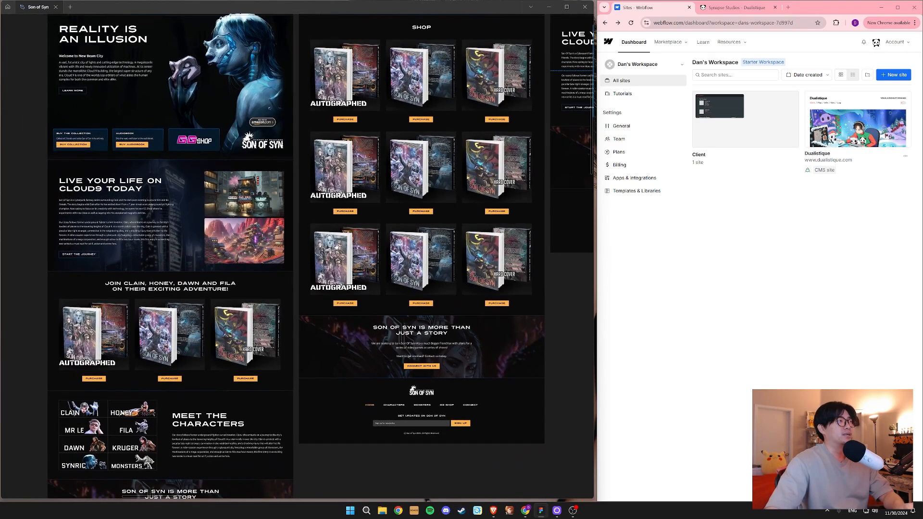
scroll(335, 242, "left", 3)
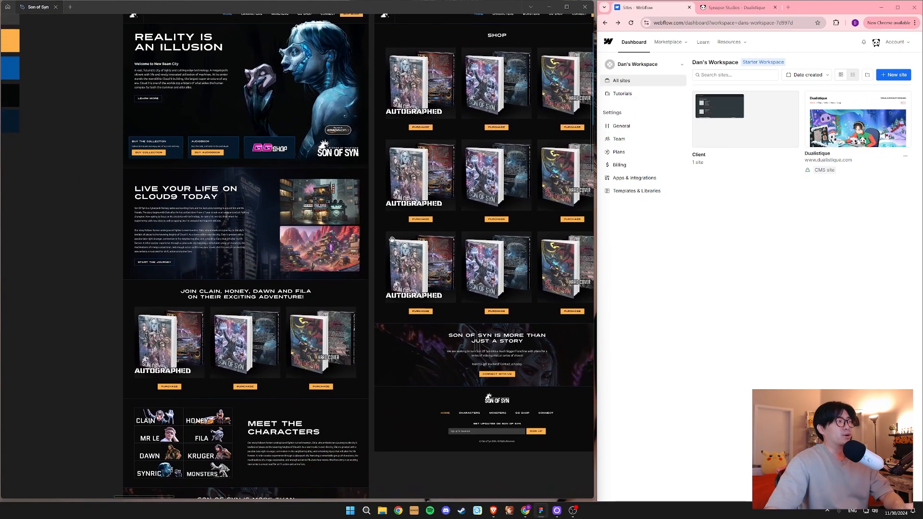
scroll(388, 245, "down", 5)
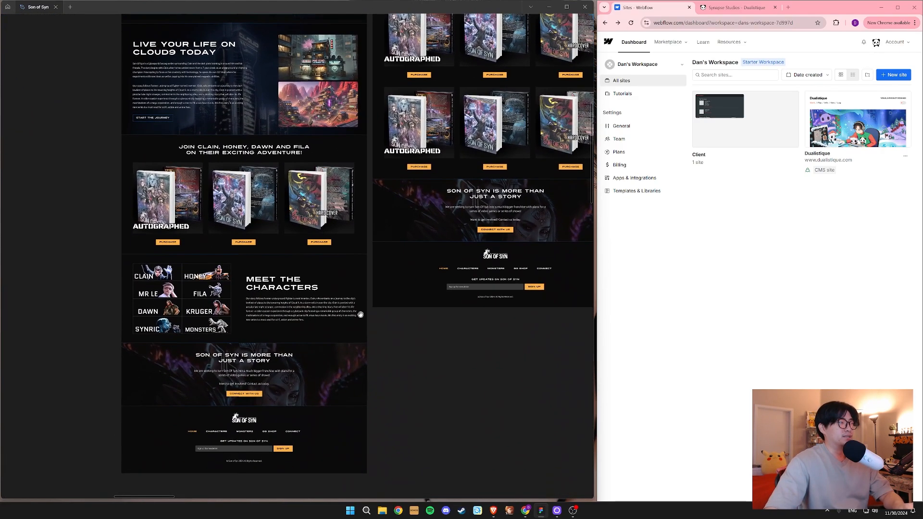
scroll(424, 382, "down", 2)
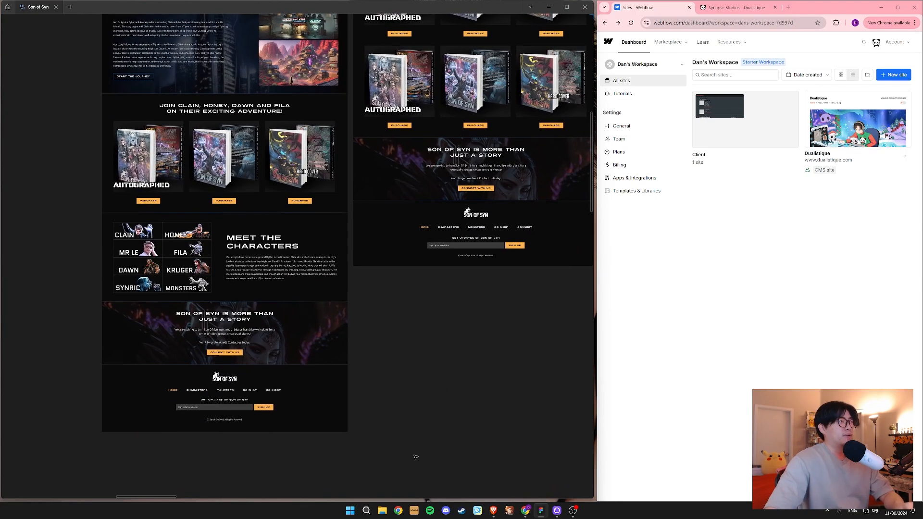
left_click_drag(416, 457, 391, 363)
scroll(392, 363, "up", 6)
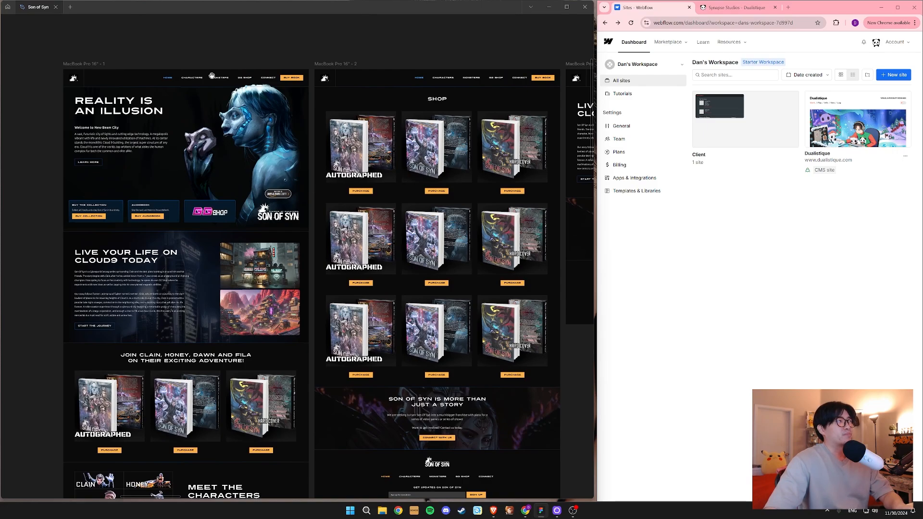
scroll(291, 255, "down", 2)
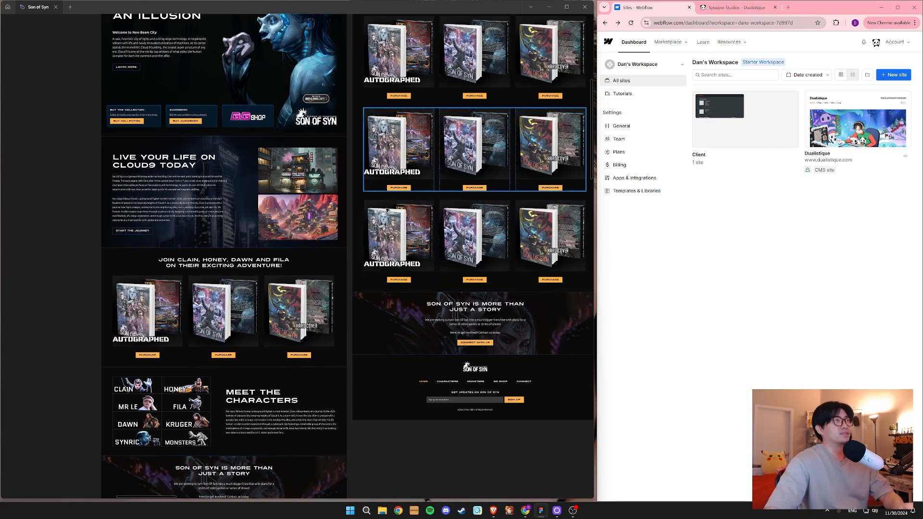
left_click_drag(428, 183, 293, 220)
left_click_drag(452, 162, 427, 222)
left_click_drag(212, 258, 323, 228)
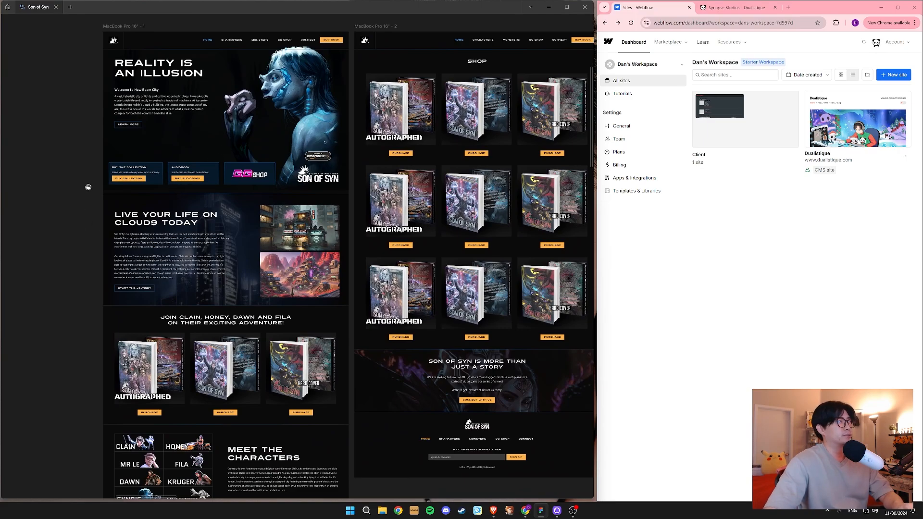
left_click_drag(88, 187, 68, 252)
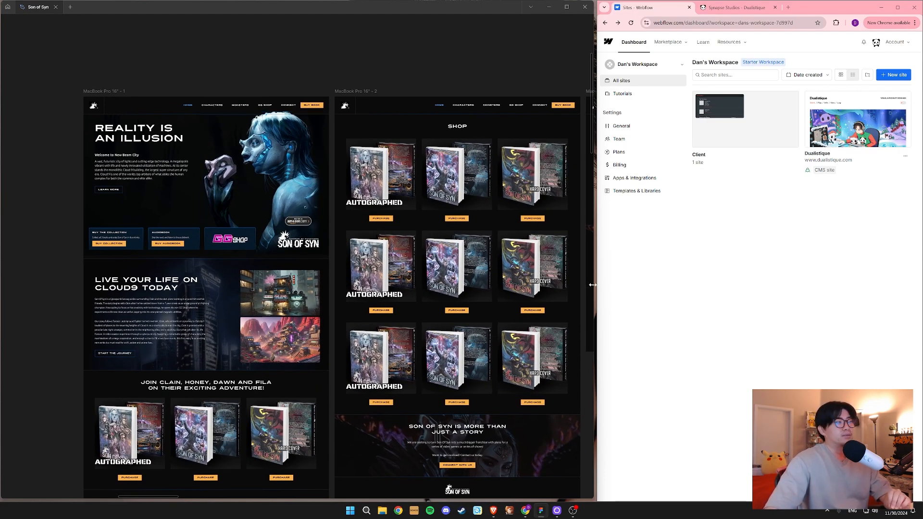
Narrow the Figma window, widen the browser over it, and close the Synapse Studios page.
mouse_move(592, 284)
left_mouse_down()
mouse_move(531, 285)
mouse_move(574, 284)
left_mouse_up()
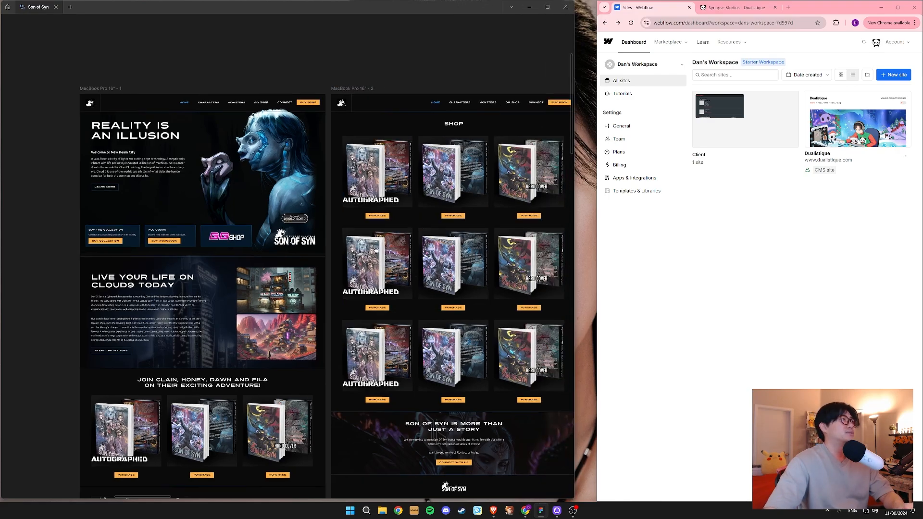
scroll(376, 250, "down", 3)
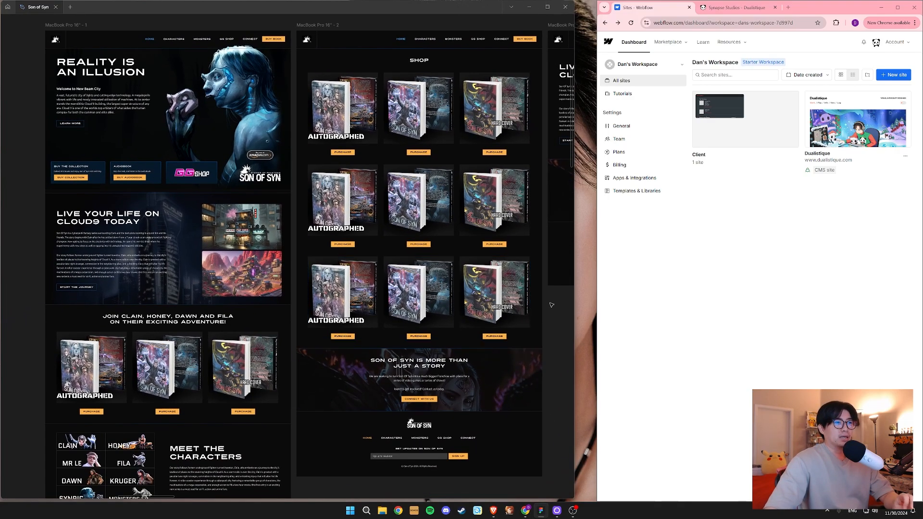
left_click_drag(594, 278, 370, 281)
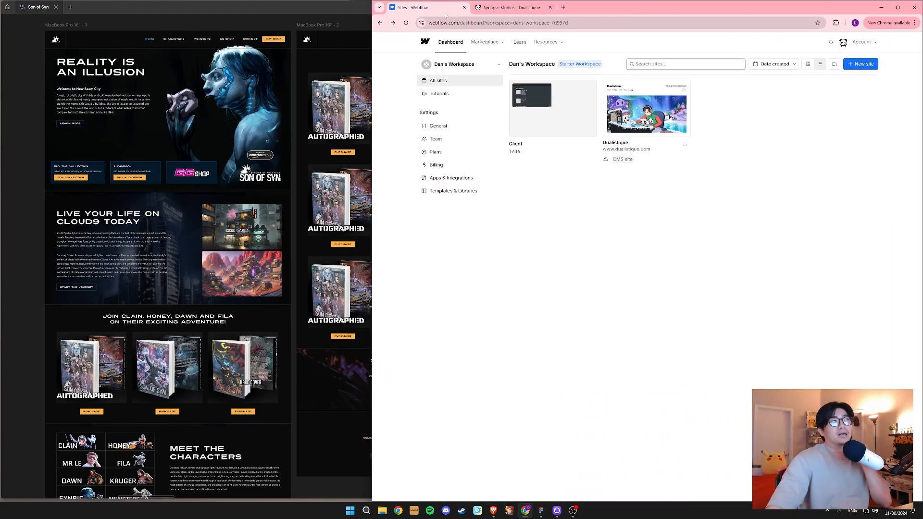
left_click(551, 7)
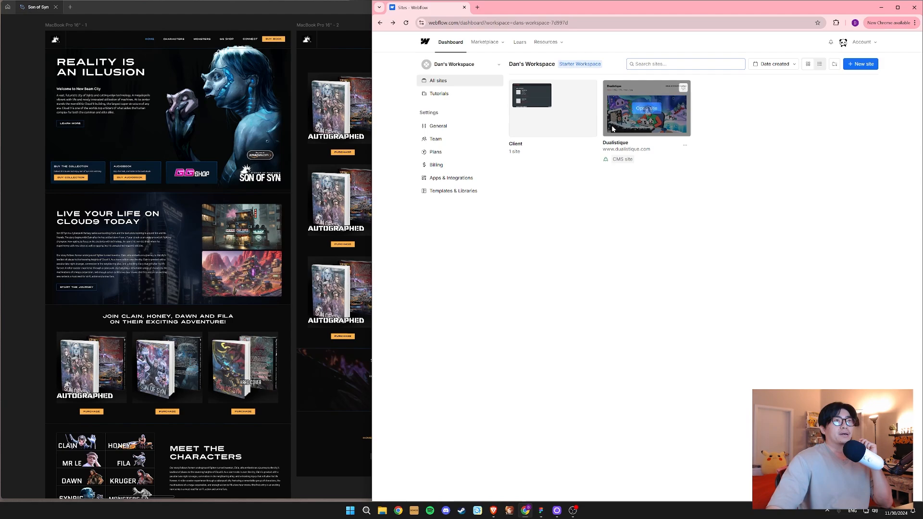
mouse_move(637, 111)
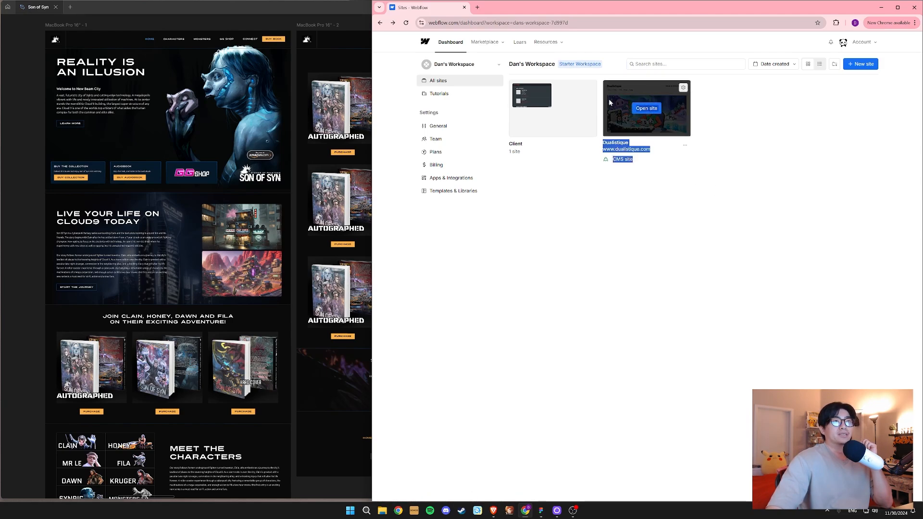
left_click_drag(754, 169, 618, 97)
left_click(762, 172)
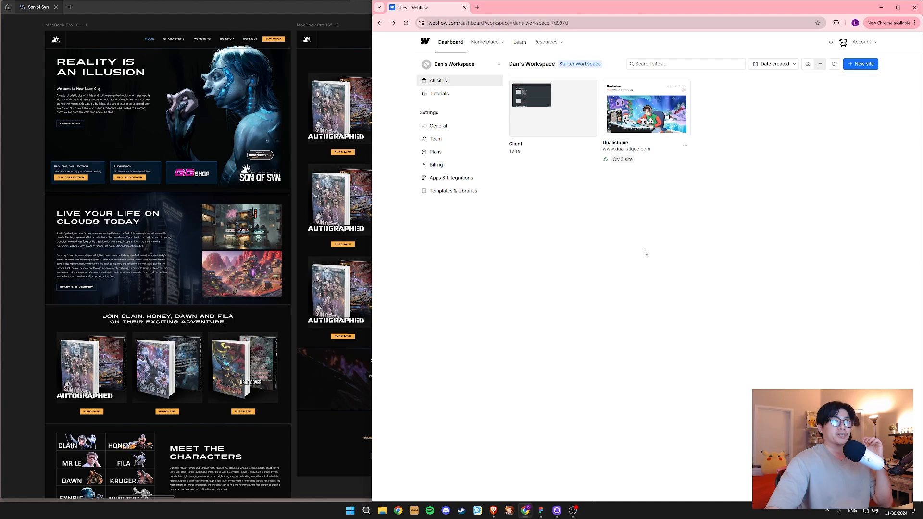
Create a new blank Webflow site named Son of Syn.
left_click(870, 66)
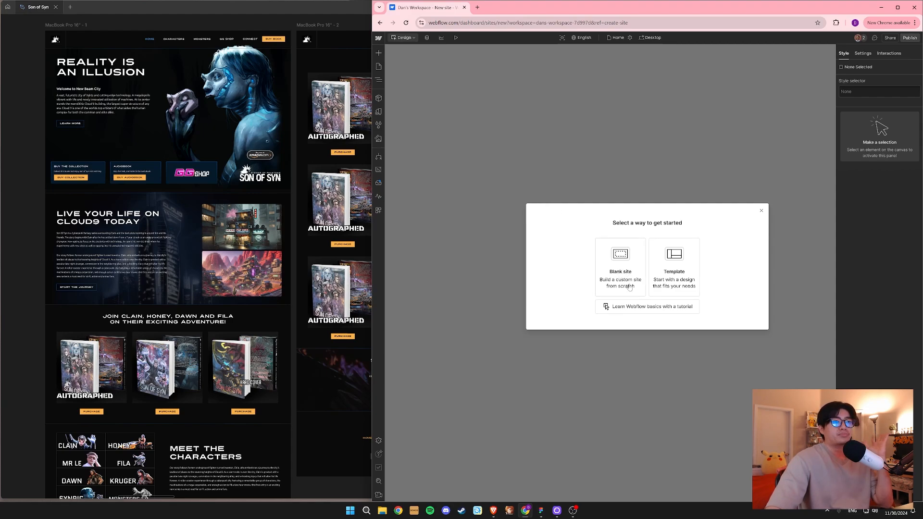
left_click(622, 262)
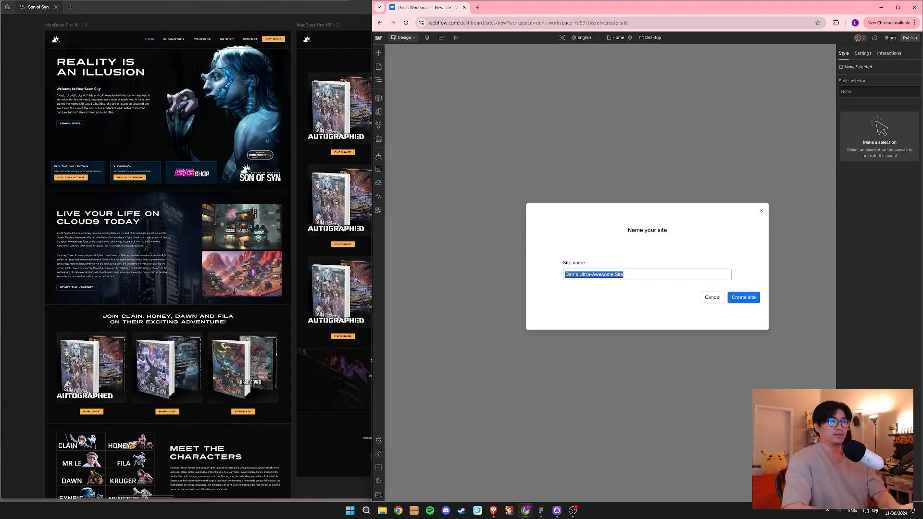
type("Son of Syn")
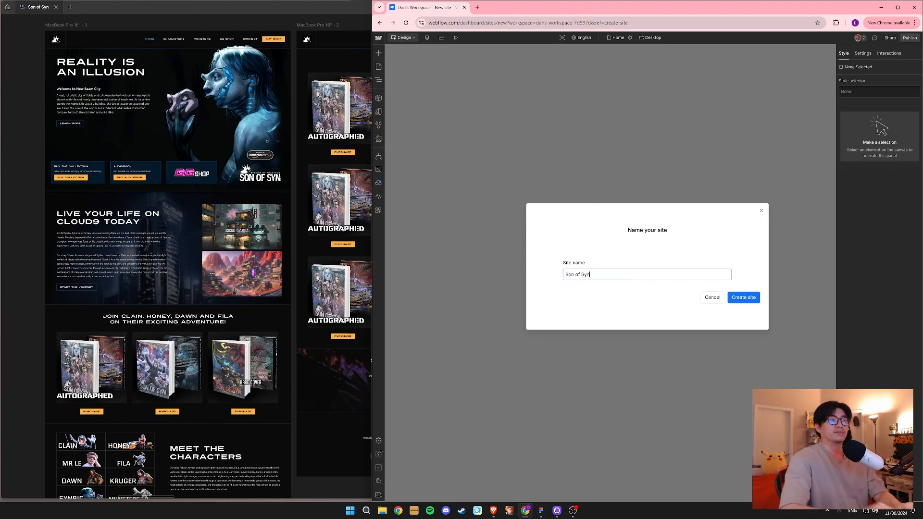
left_click(755, 301)
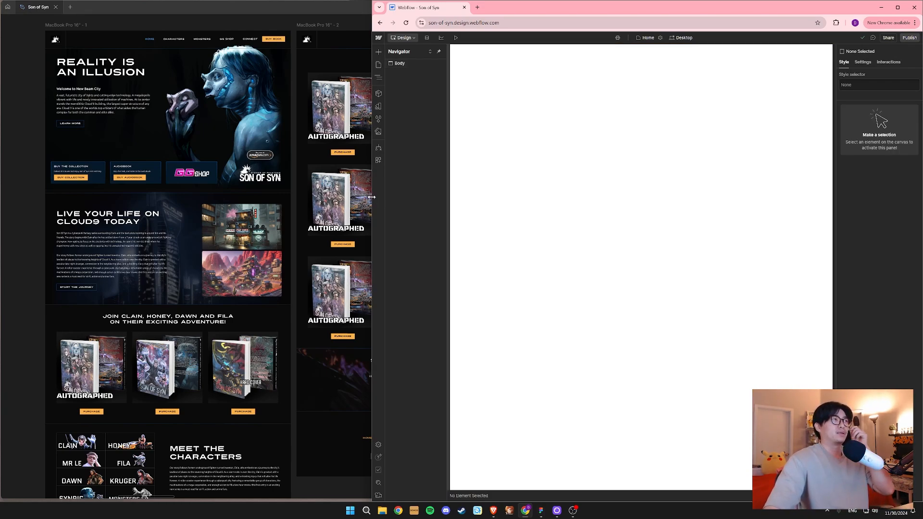
Arrange both windows side by side, with Figma narrowed around the homepage frame and the Webflow Designer filling the remaining width.
left_click_drag(372, 197, 421, 204)
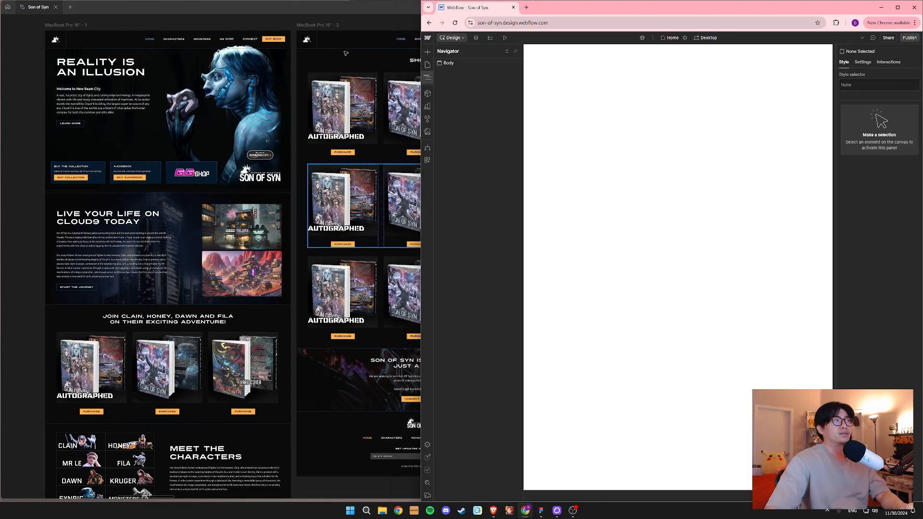
left_click(332, 12)
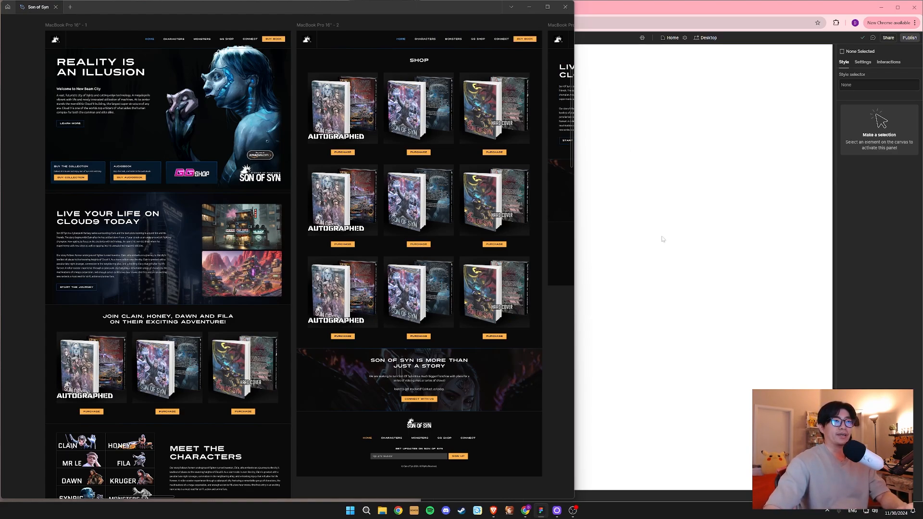
left_click(663, 239)
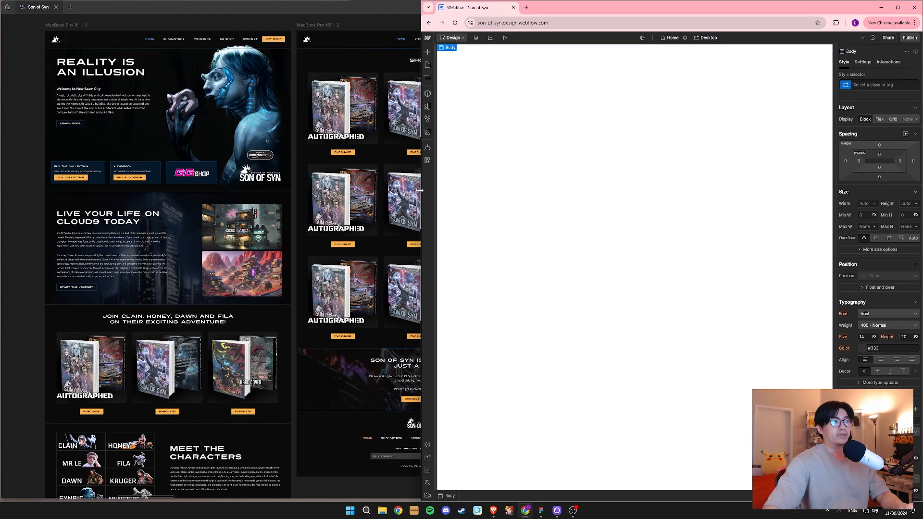
left_click_drag(421, 190, 492, 191)
left_click(370, 6)
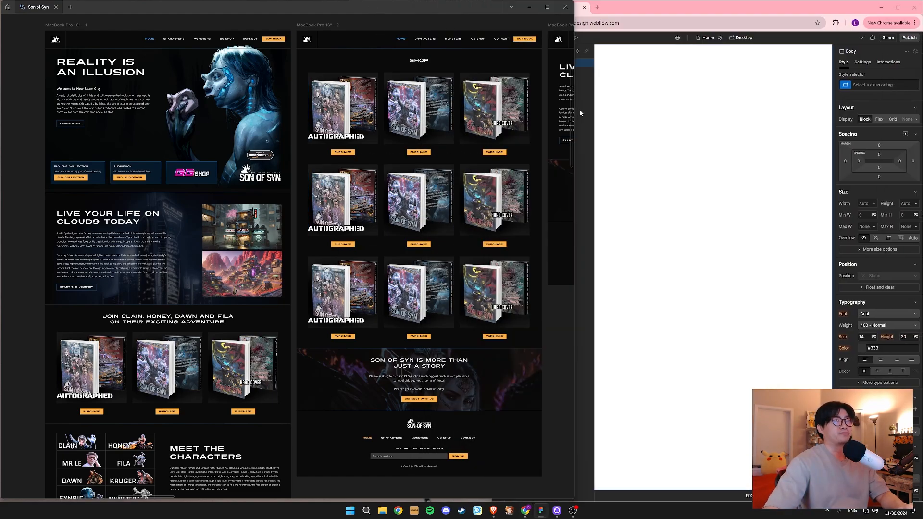
left_click_drag(575, 109, 355, 98)
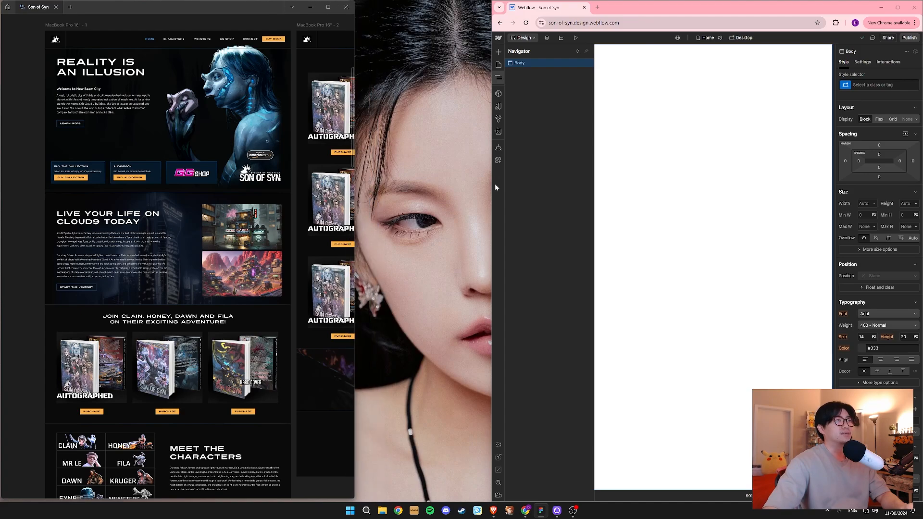
left_click_drag(492, 184, 358, 180)
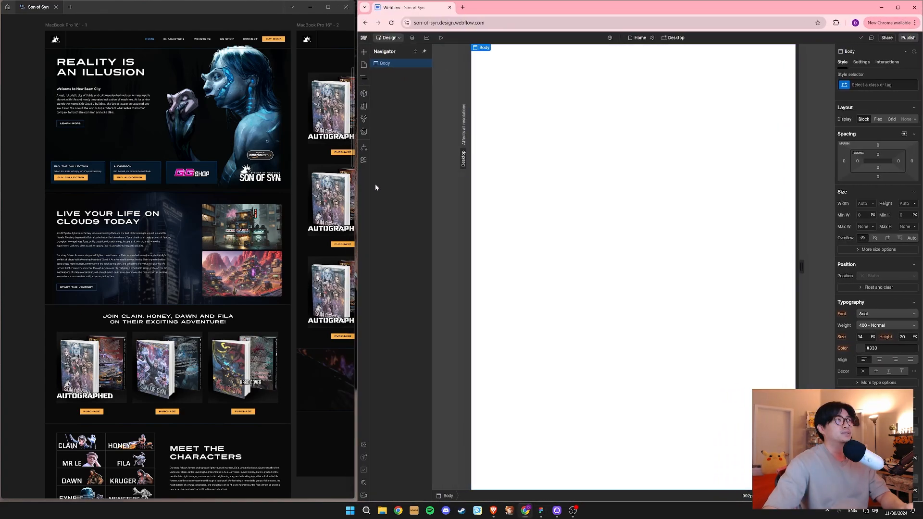
left_click_drag(169, 115, 147, 139)
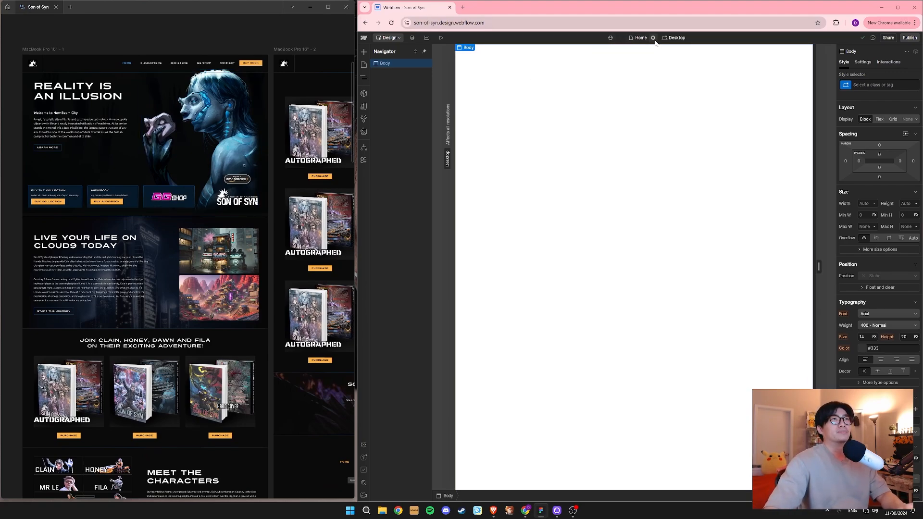
Look over the Designer's breakpoint list, publish destinations, and Design and Build modes.
left_click(671, 41)
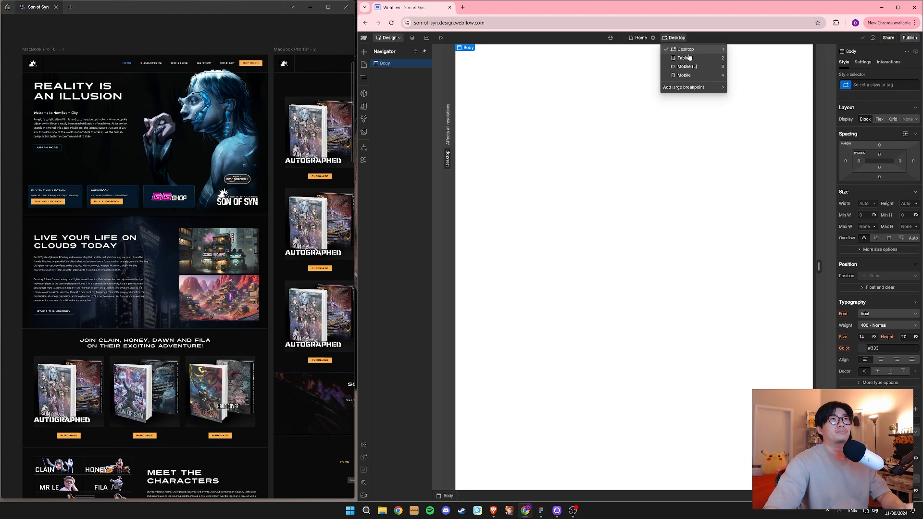
left_click(682, 38)
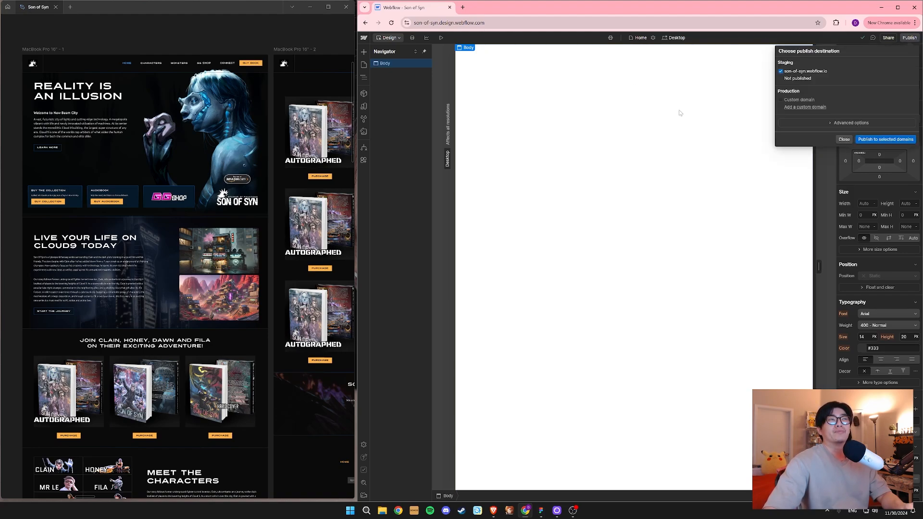
left_click(805, 40)
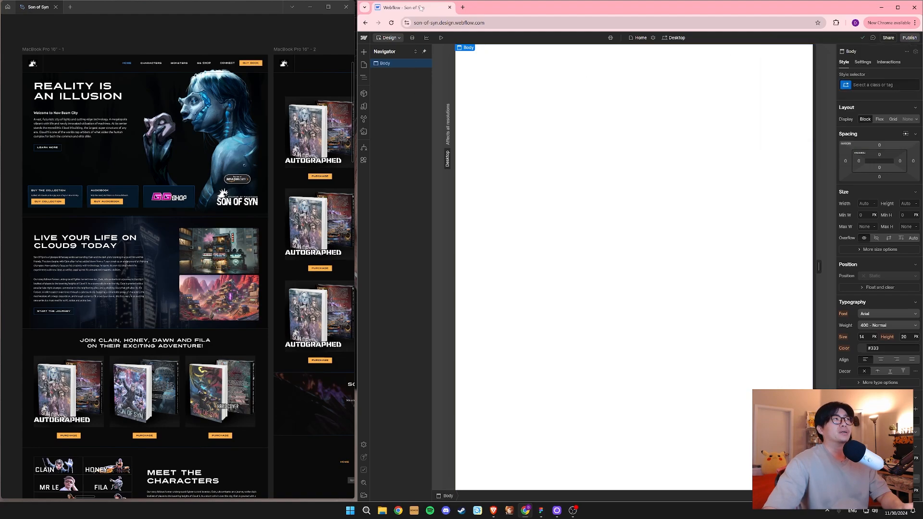
left_click(389, 38)
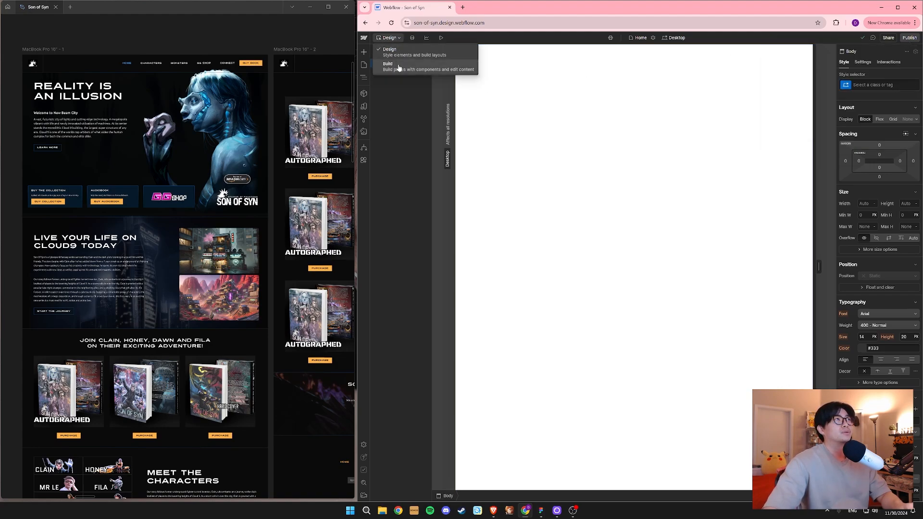
left_click(403, 96)
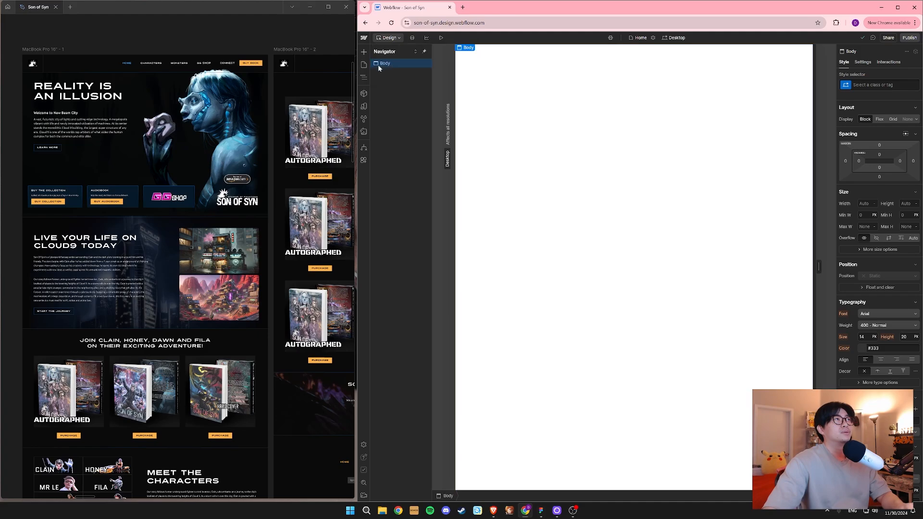
Resize the Figma and browser windows so their shared edge sits just past the homepage frame.
left_click_drag(357, 75, 275, 76)
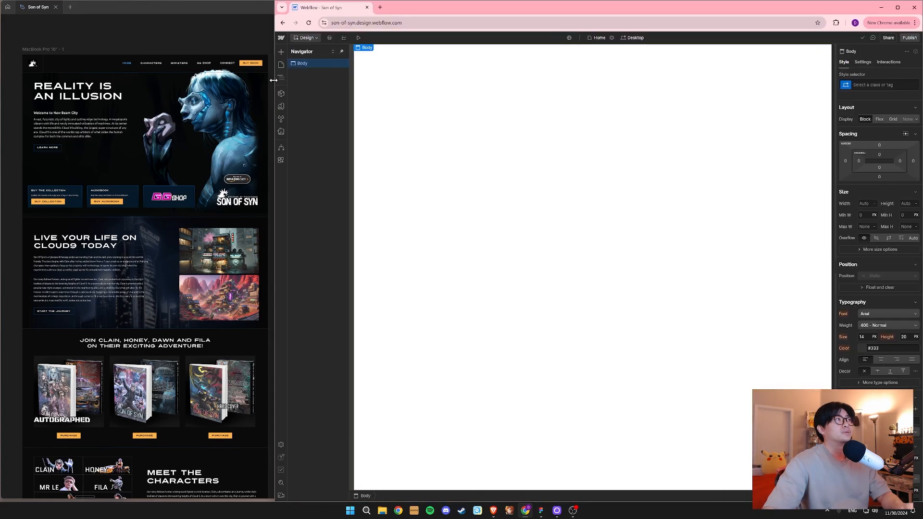
left_click(272, 20)
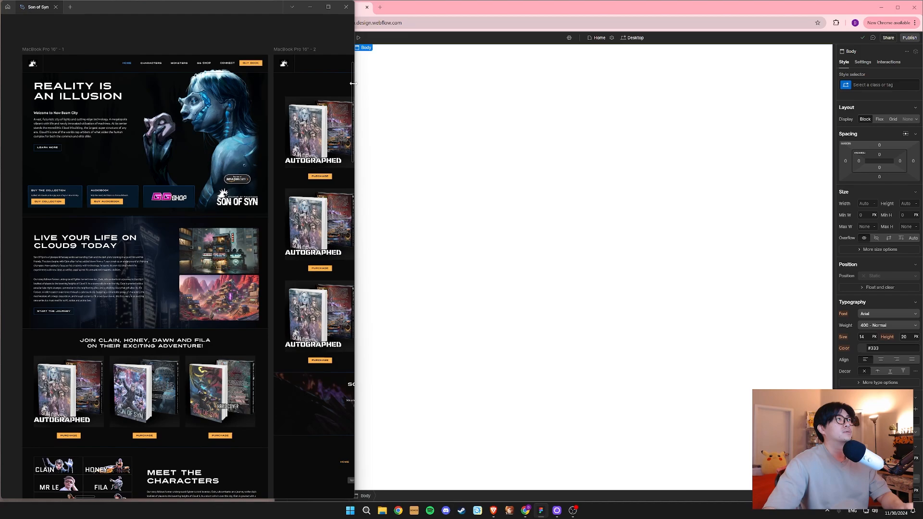
left_click_drag(353, 83, 325, 80)
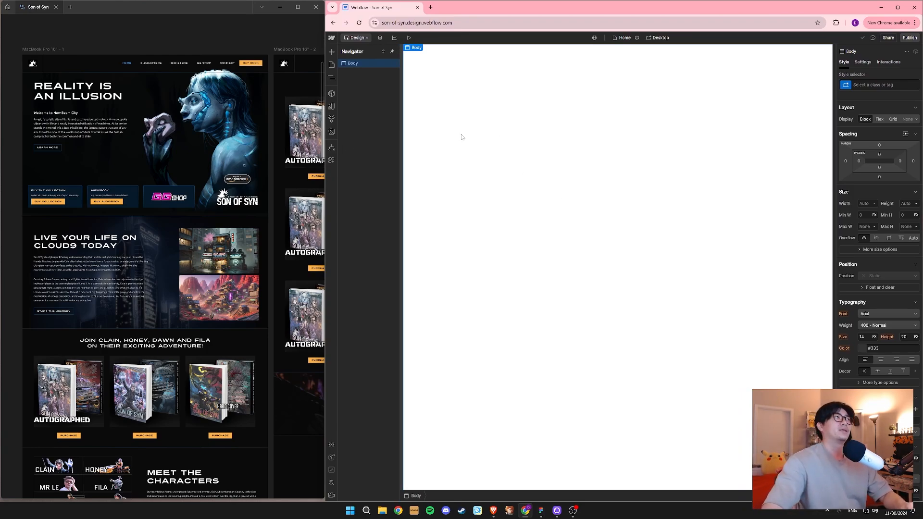
Search the Webflow elements for "text" and add a Text Block to the page body.
left_click(331, 51)
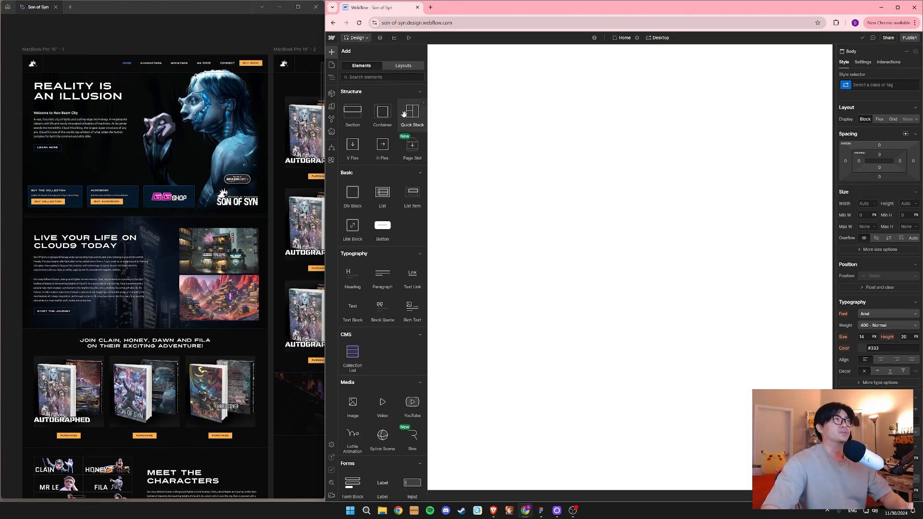
left_click(331, 51)
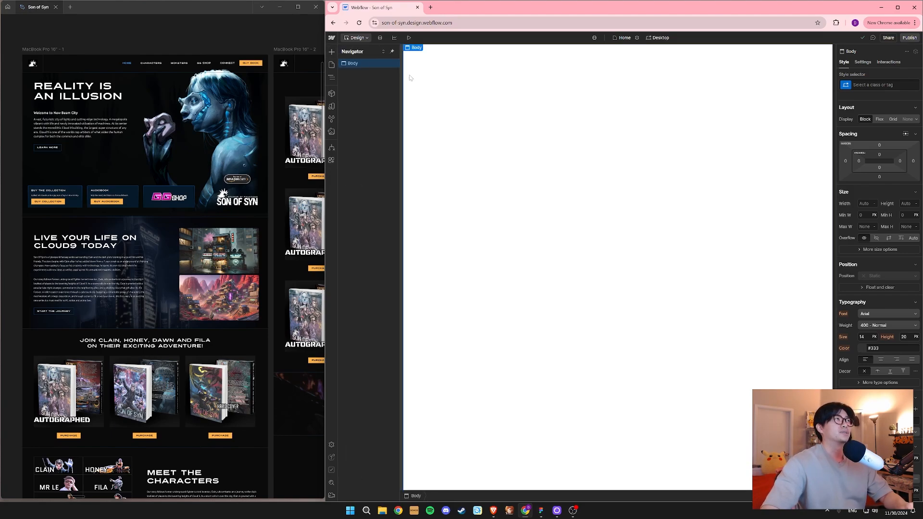
left_click(331, 51)
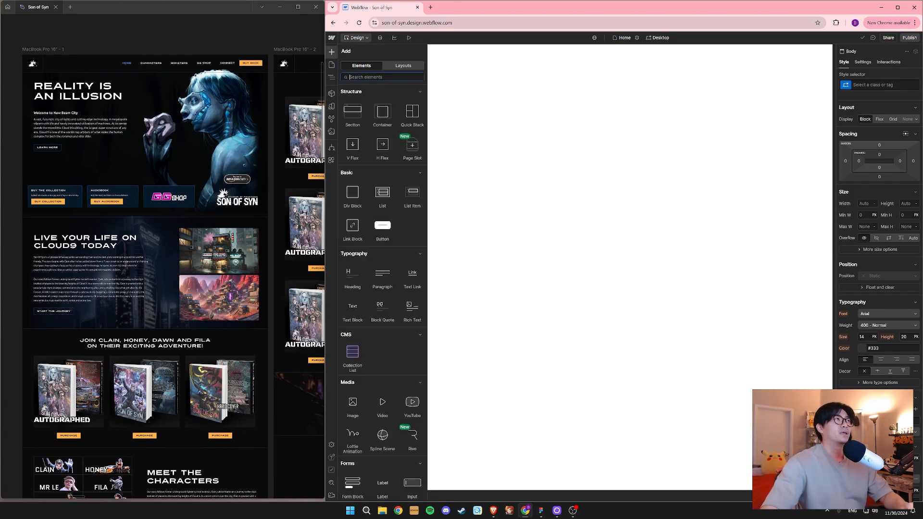
type("text")
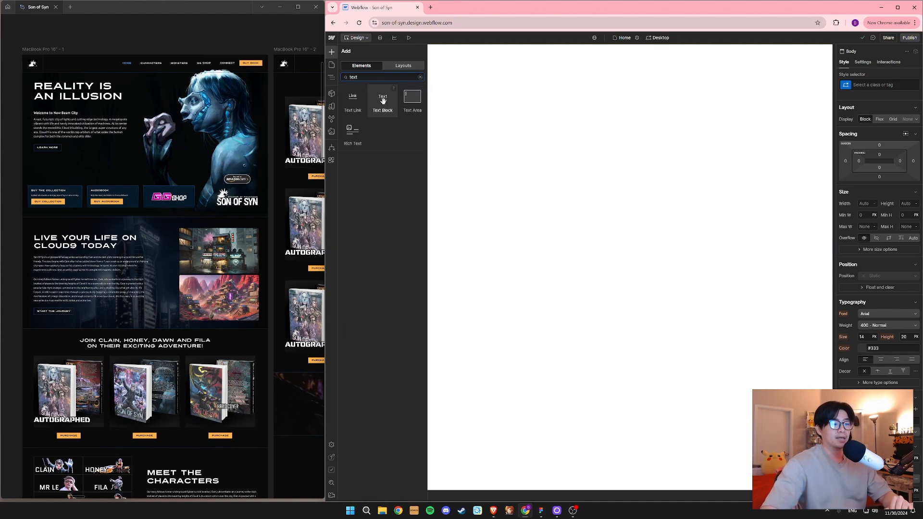
left_click_drag(383, 100, 553, 172)
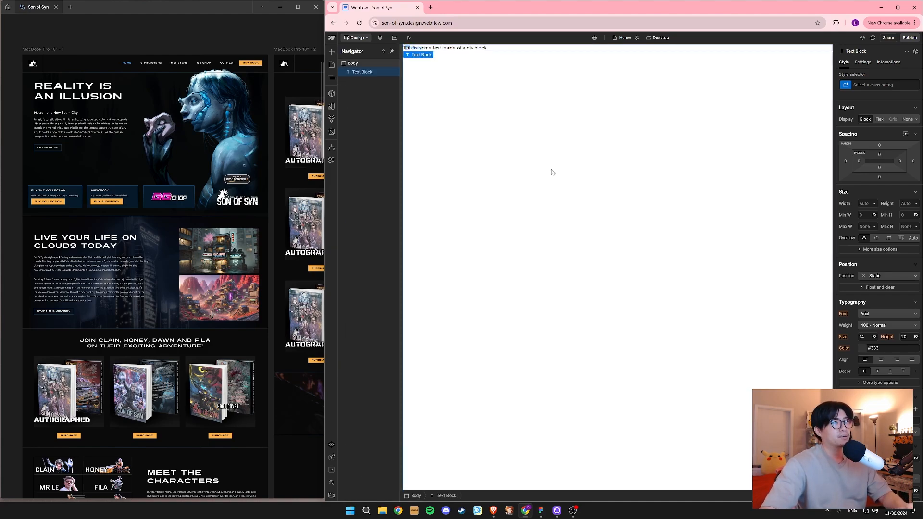
Replace the text block's placeholder text with "Son of Syn".
left_click(463, 52)
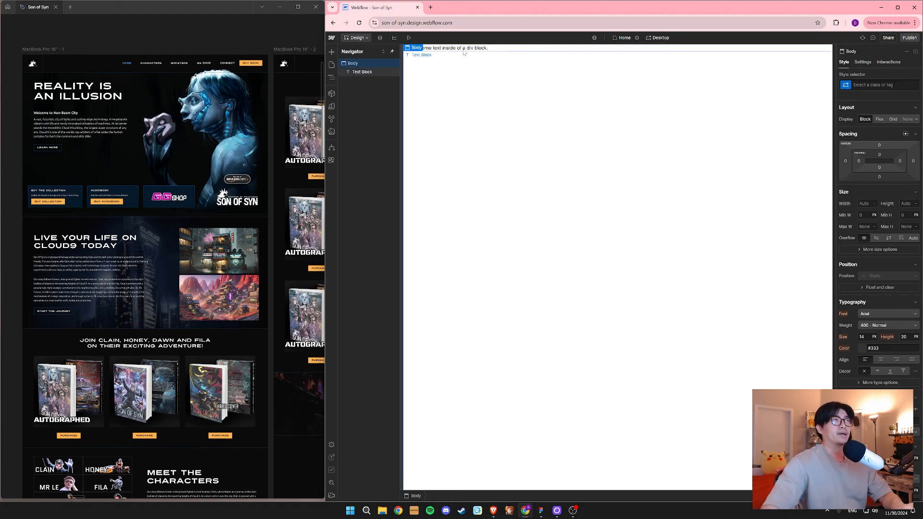
double_click(463, 48)
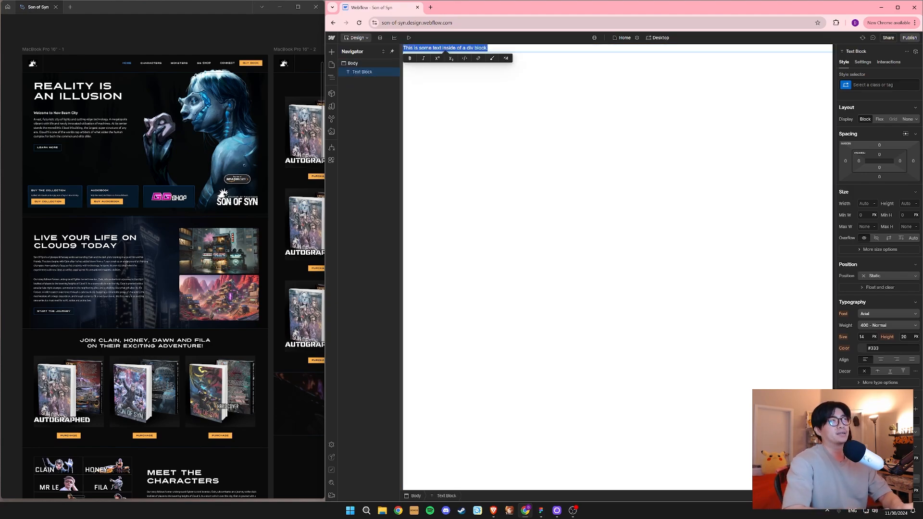
type("Son of Syn")
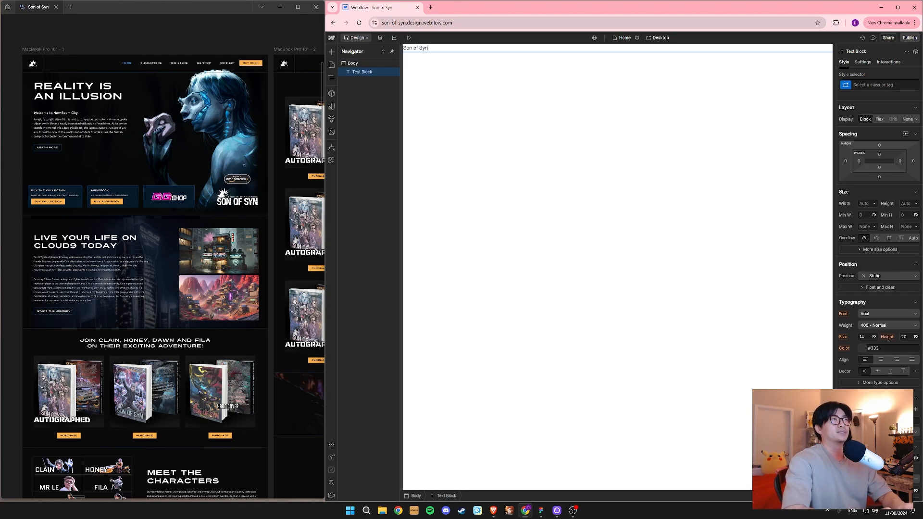
key("Escape")
left_click(510, 122)
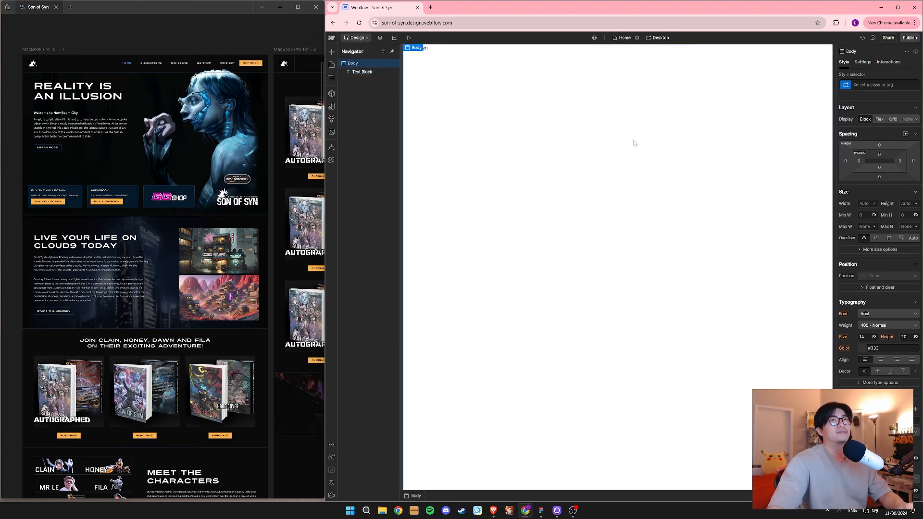
Publish the site to the son-of-syn.webflow.io staging domain, view the live page, and return to the Designer.
left_click(910, 38)
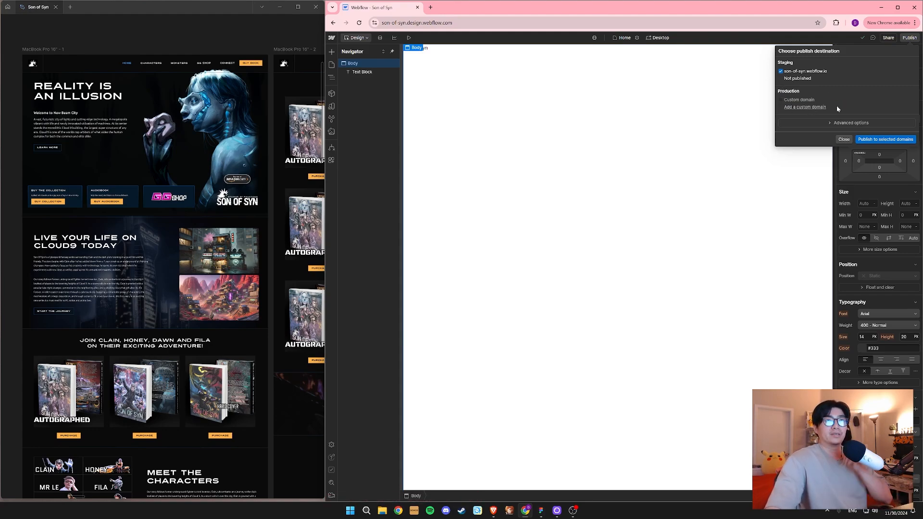
left_click(897, 140)
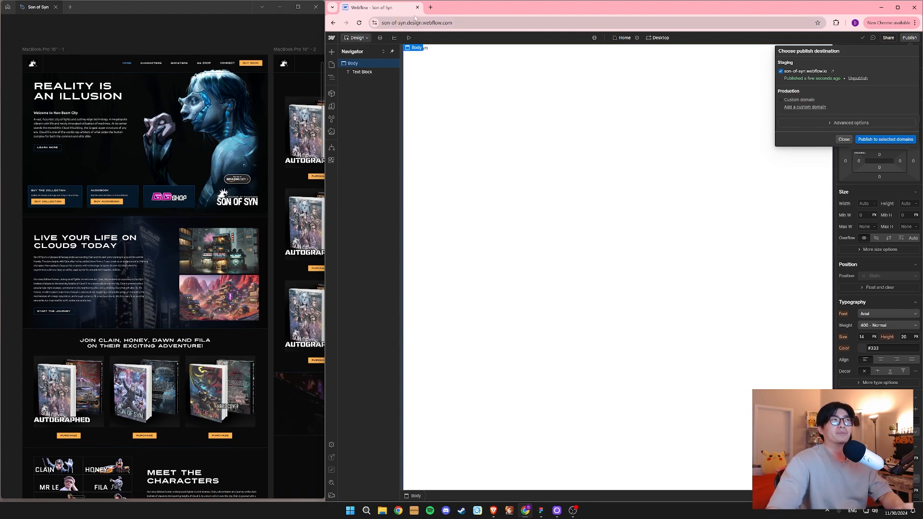
left_click(430, 7)
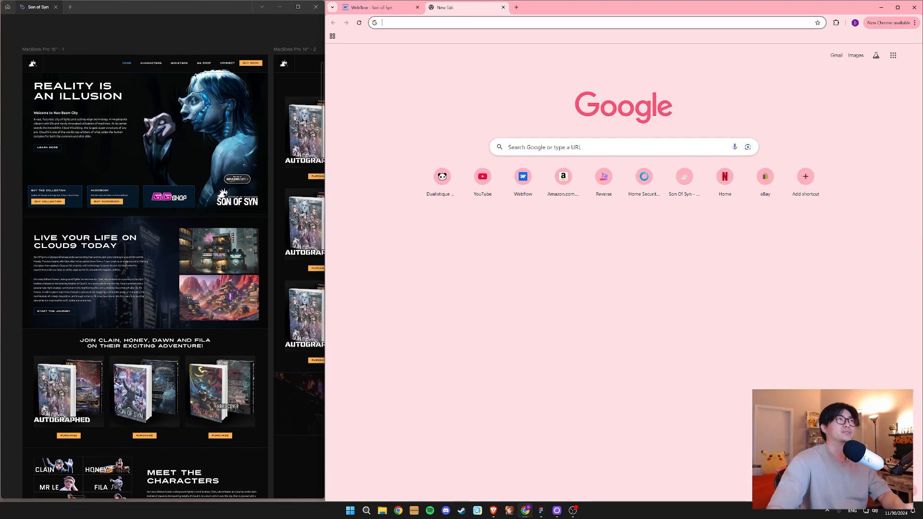
left_click(366, 7)
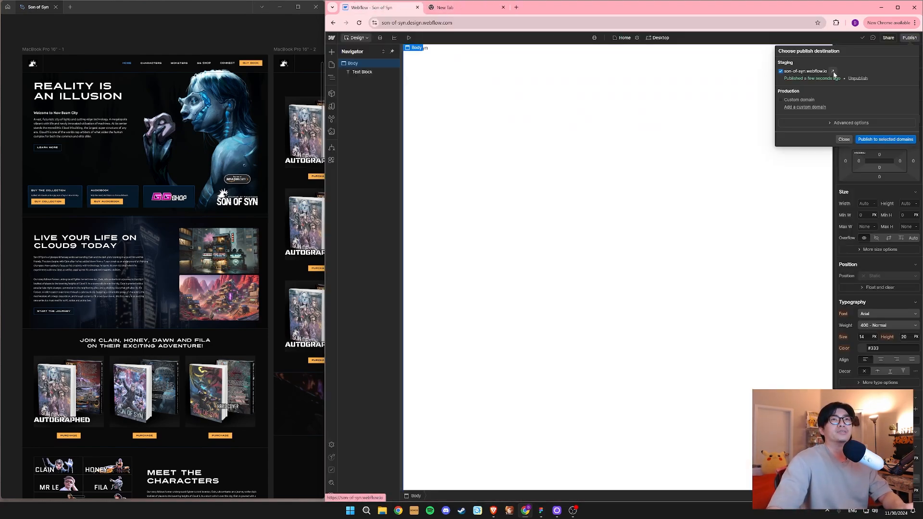
left_click(834, 72)
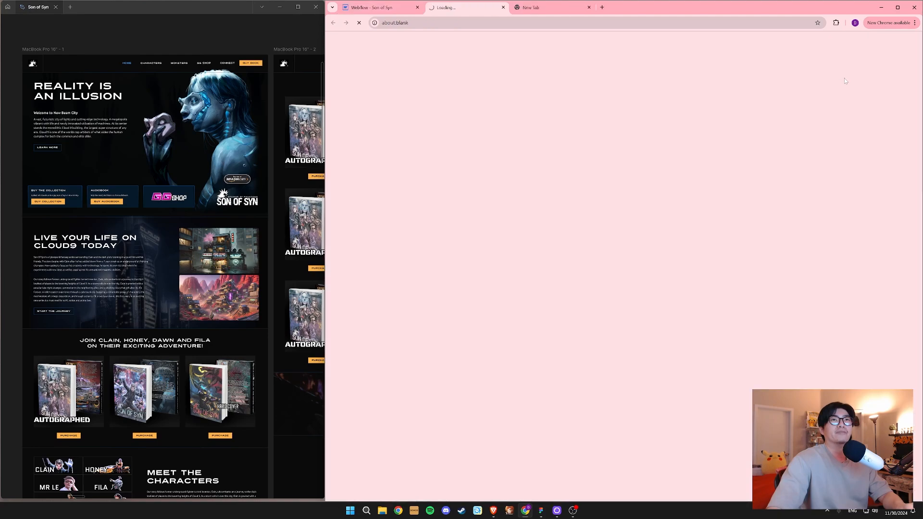
left_click(588, 7)
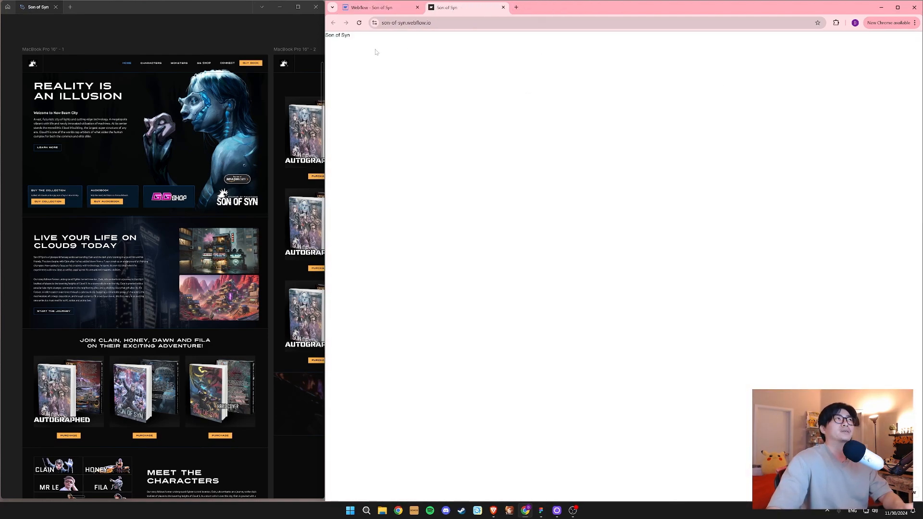
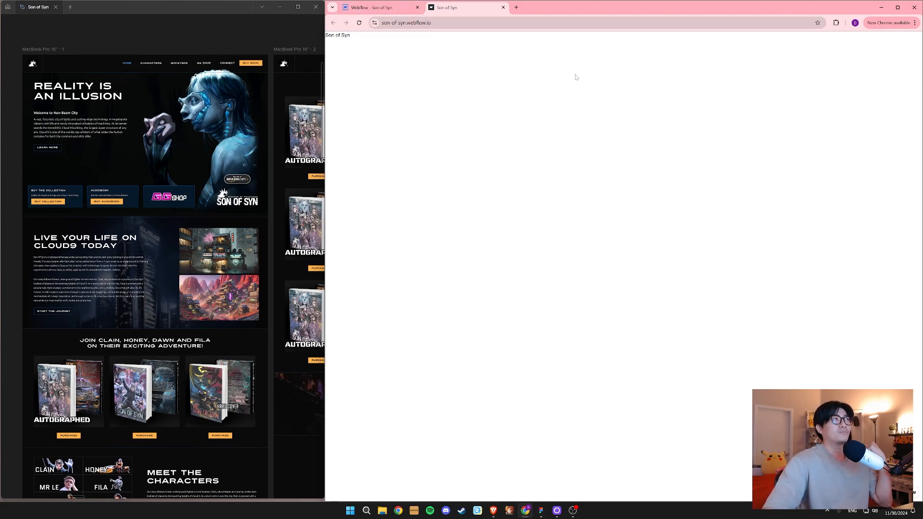
left_click(373, 7)
left_click(843, 138)
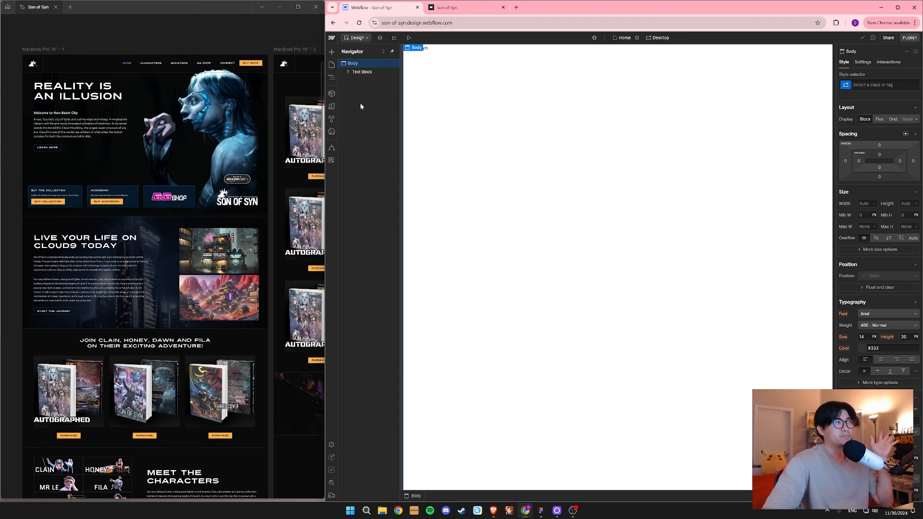
Look over the site's page list, collapsing the static template, CMS Collection, Ecommerce and User page groups.
left_click(332, 67)
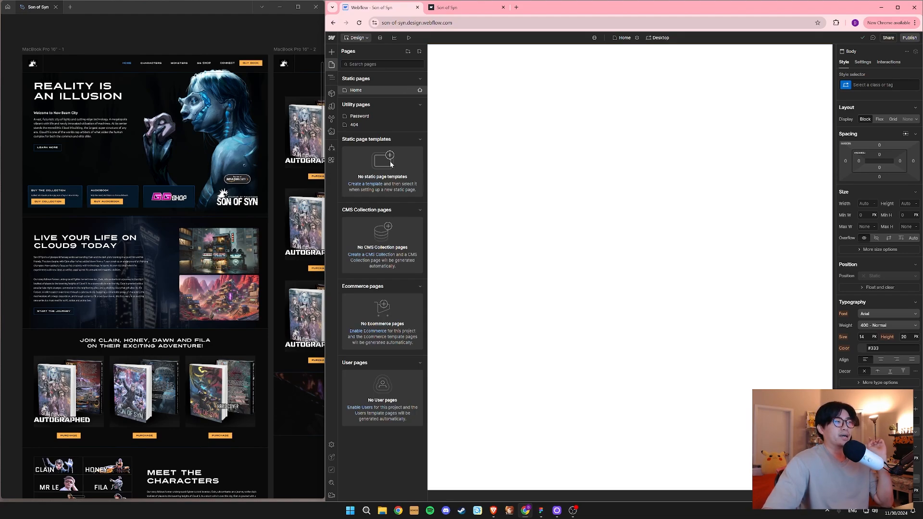
left_click(420, 140)
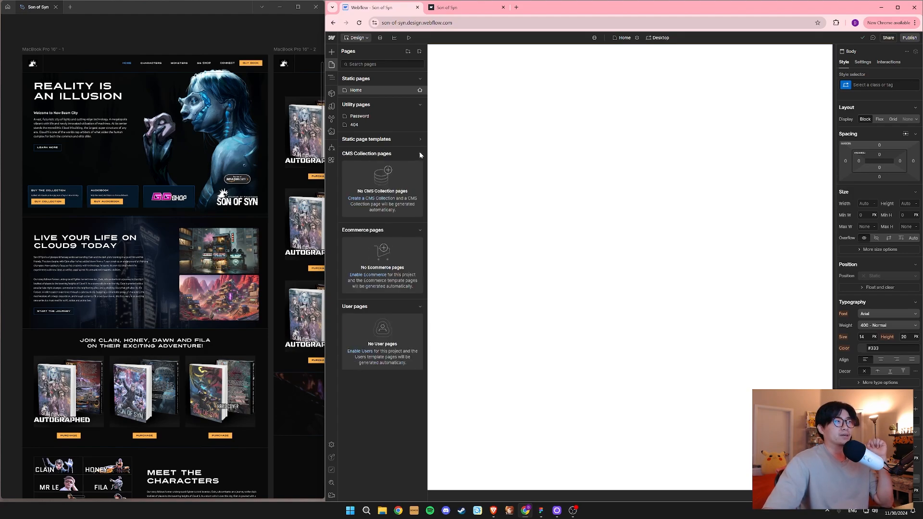
left_click(419, 154)
left_click(419, 170)
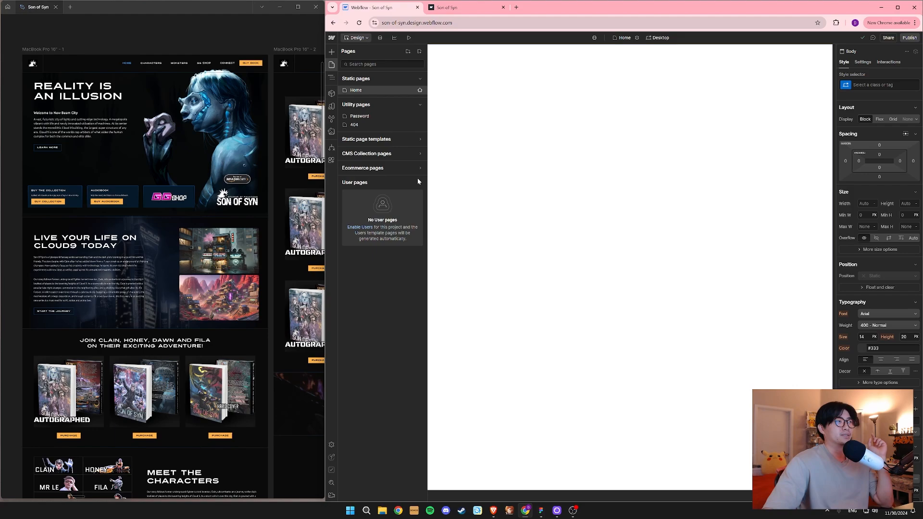
left_click(418, 182)
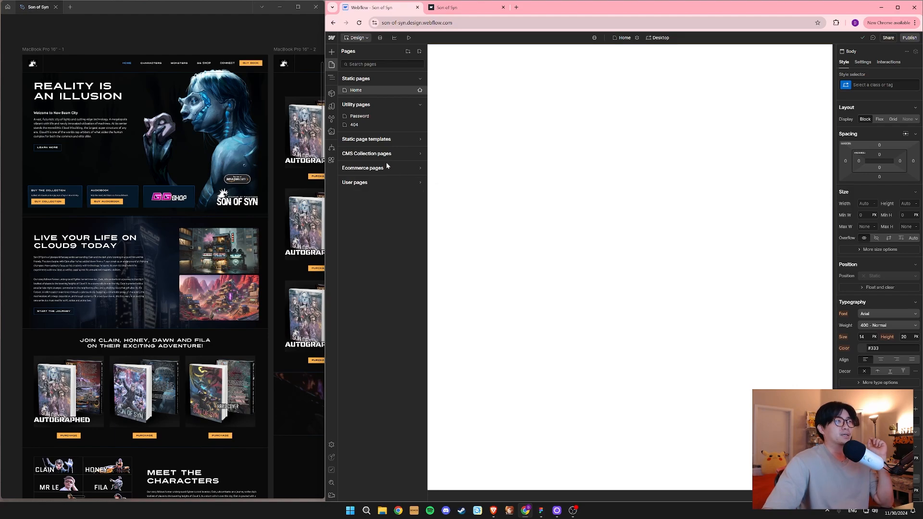
left_click(419, 154)
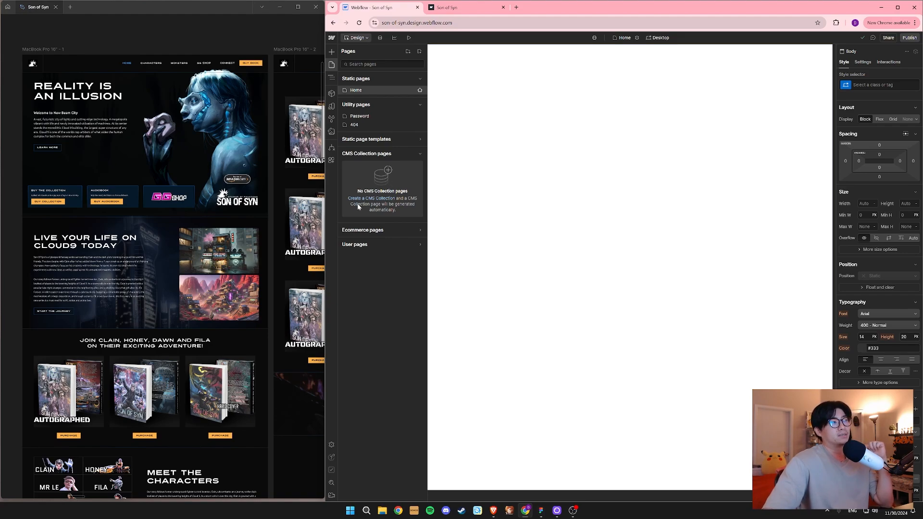
left_click(400, 152)
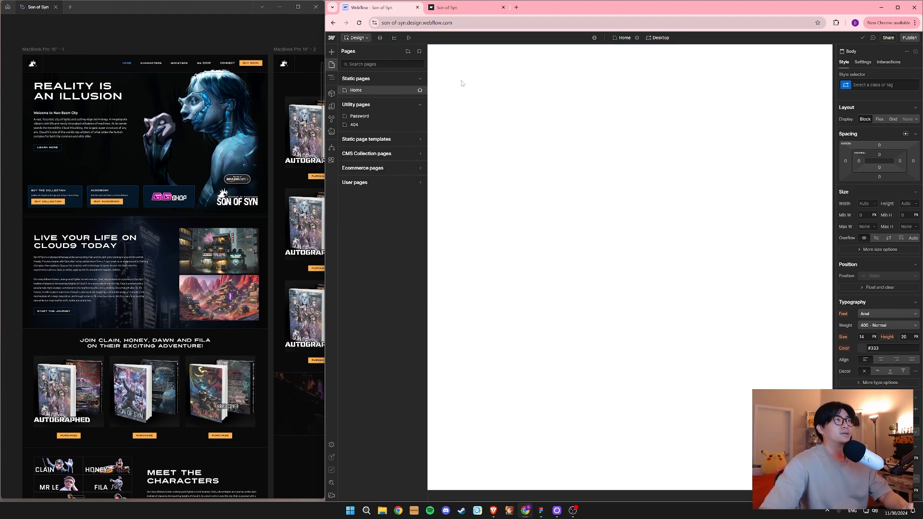
left_click(530, 100)
left_click(457, 49)
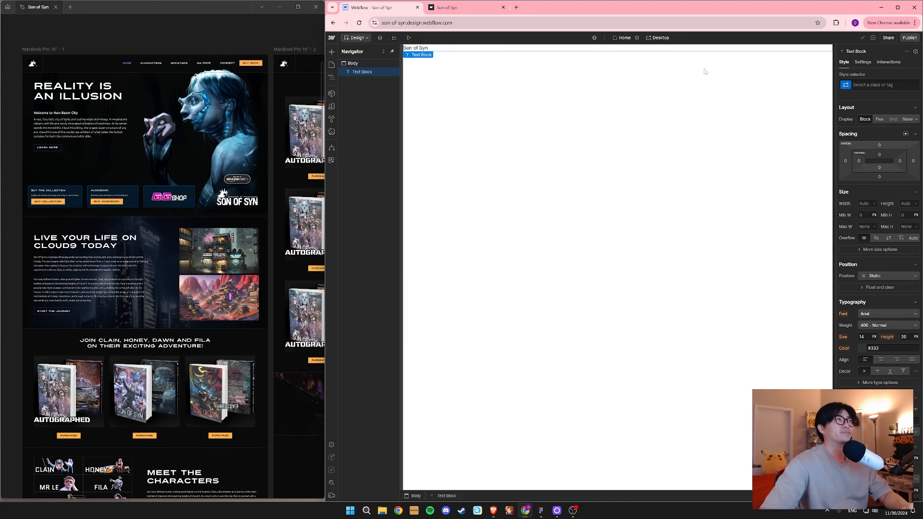
Switch to Figma, show its interface around the enlarged homepage design, and widen the window to overlap the browser.
left_click(191, 34)
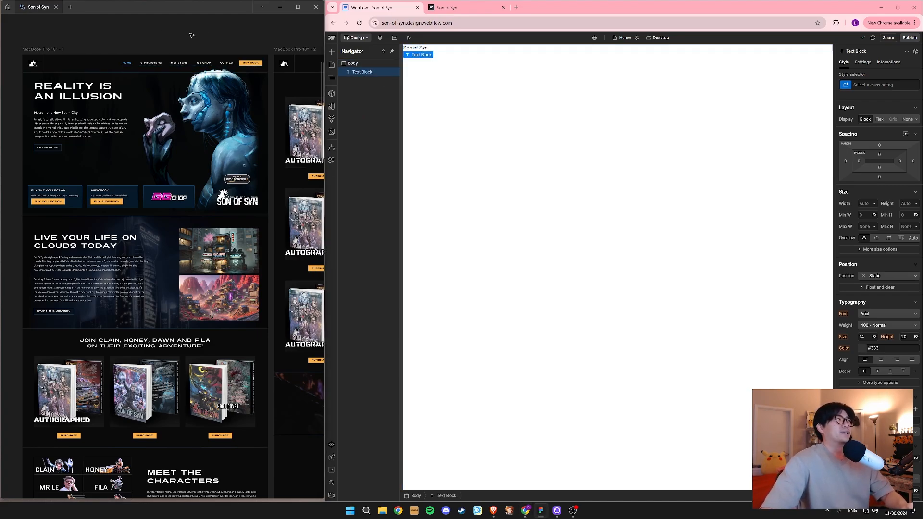
scroll(149, 157, "up", 2)
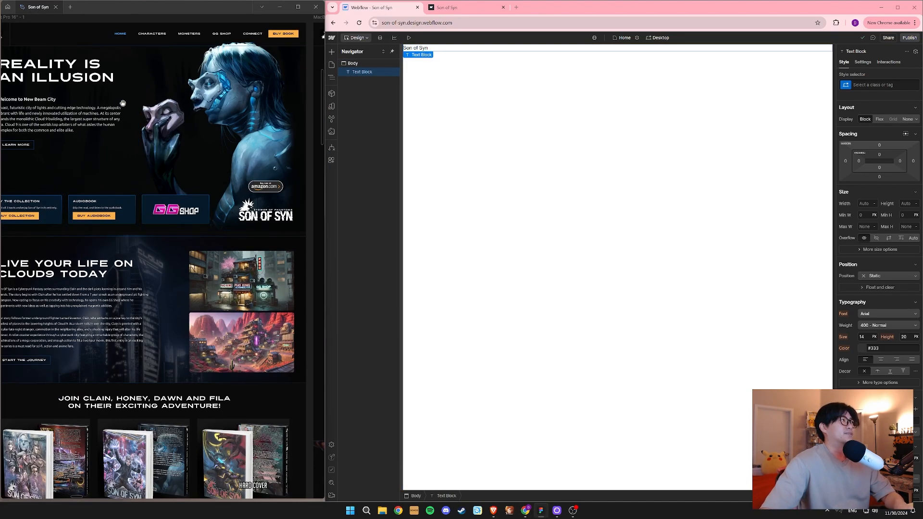
left_click_drag(121, 103, 133, 139)
left_click_drag(100, 39, 114, 37)
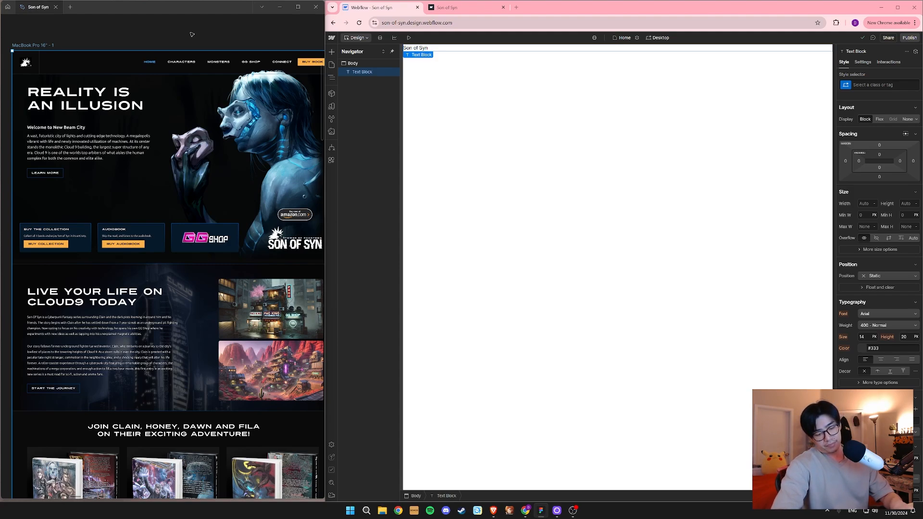
key("ctrl+backslash")
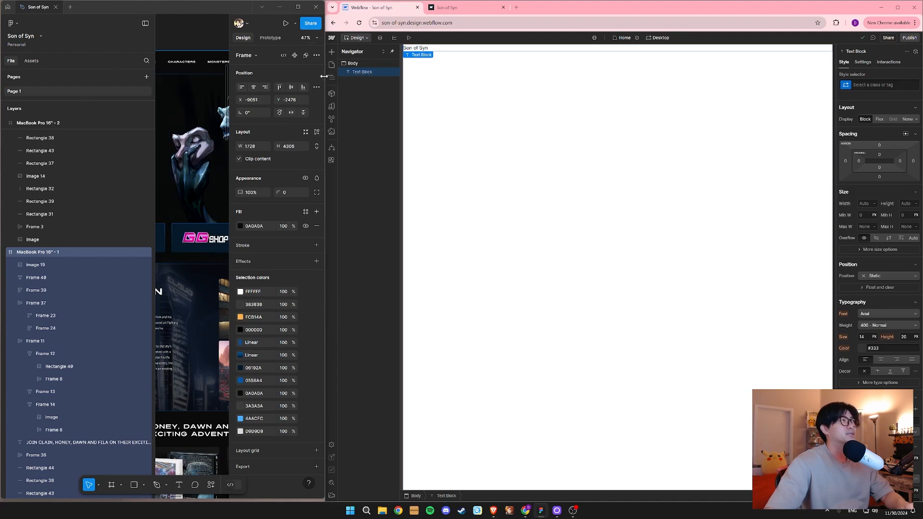
left_click_drag(325, 78, 666, 91)
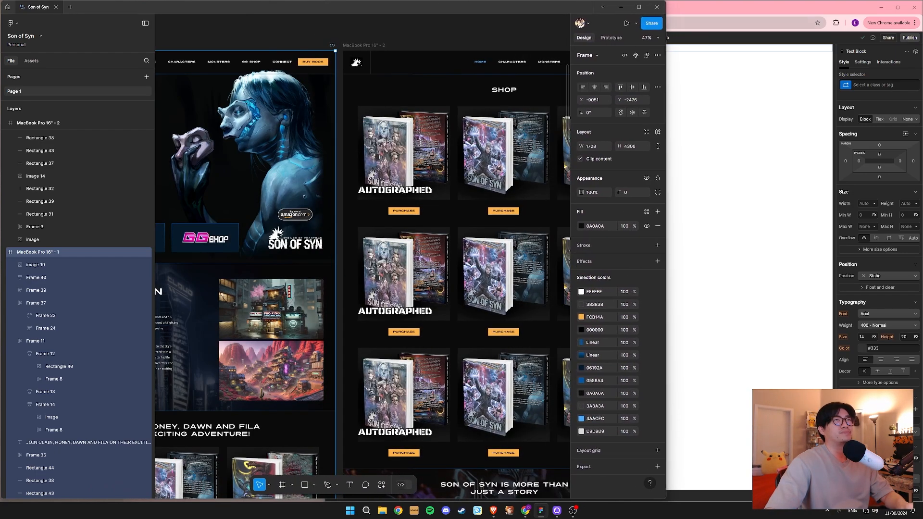
Deselect the homepage frame in Figma and bring the Webflow Designer back to the front.
left_click(722, 10)
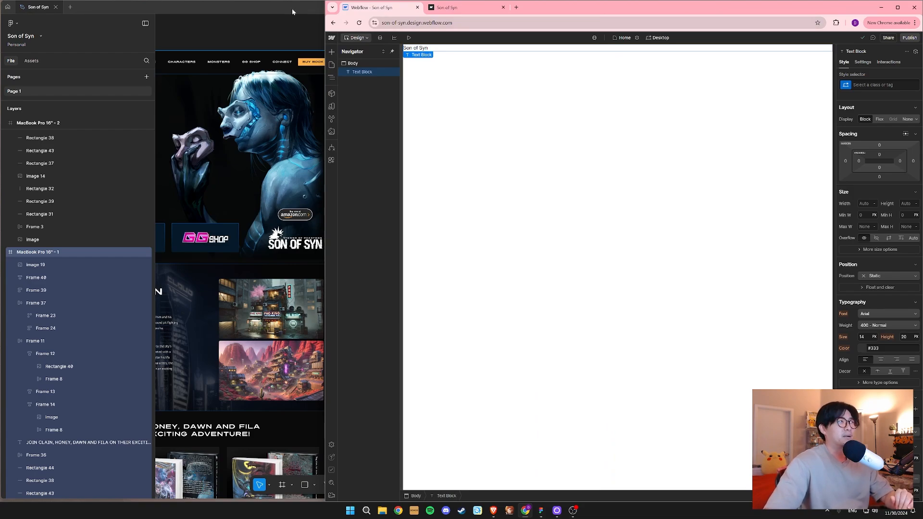
left_click(193, 9)
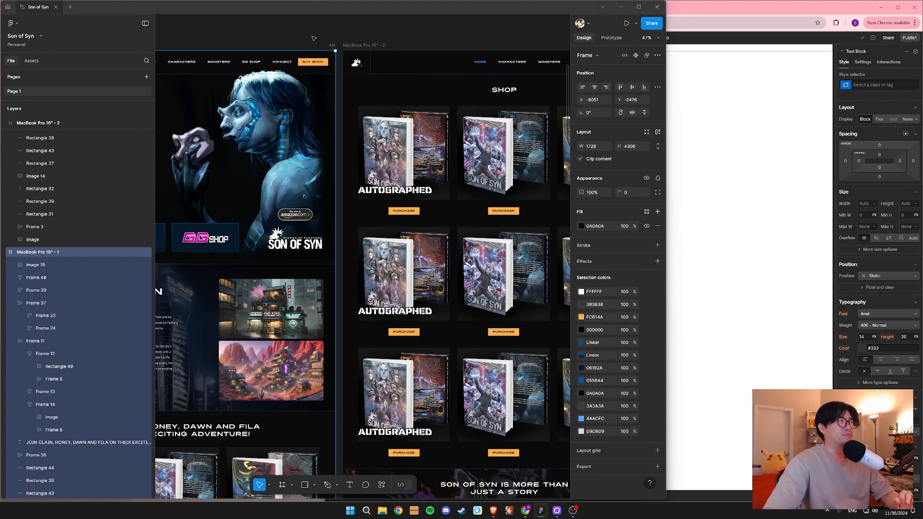
left_click(425, 36)
left_click(772, 43)
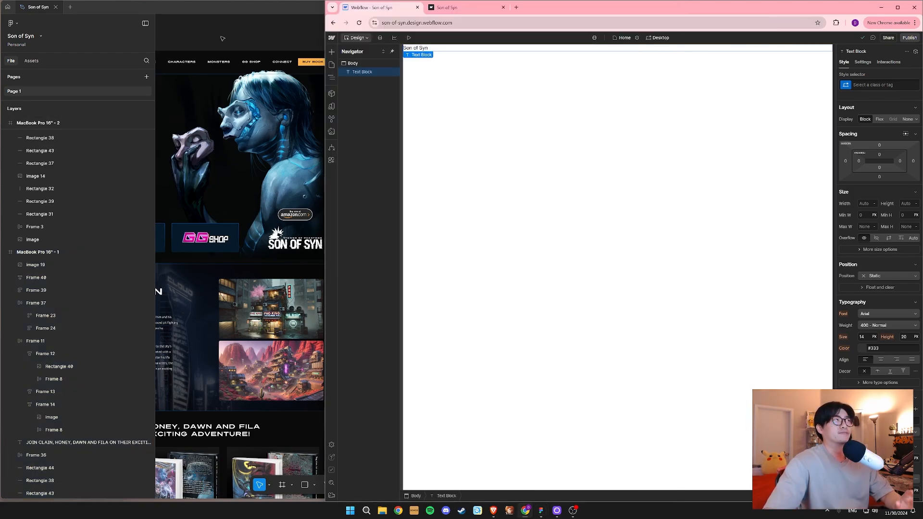
Switch to Figma, rename the MacBook Pro 16" - 1 homepage frame as Home, and deselect it.
left_click(222, 38)
scroll(360, 240, "left", 5)
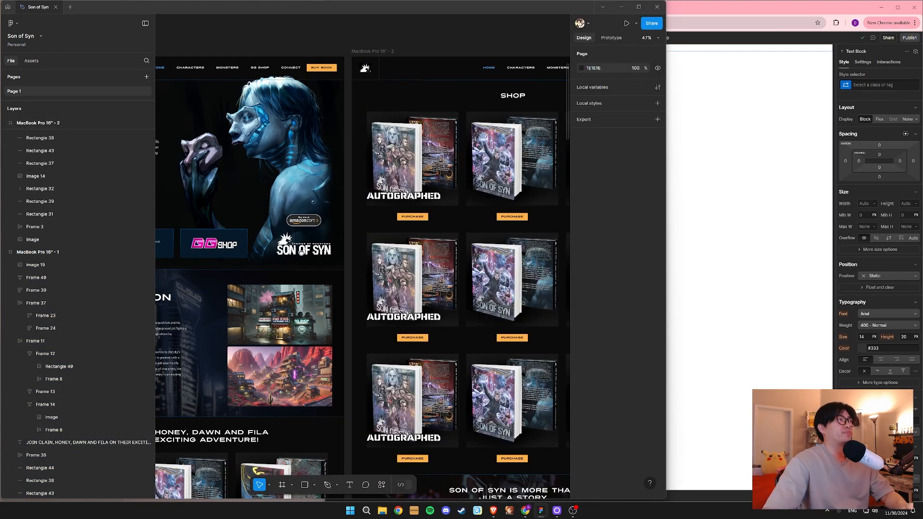
left_click(237, 63)
left_click(223, 64)
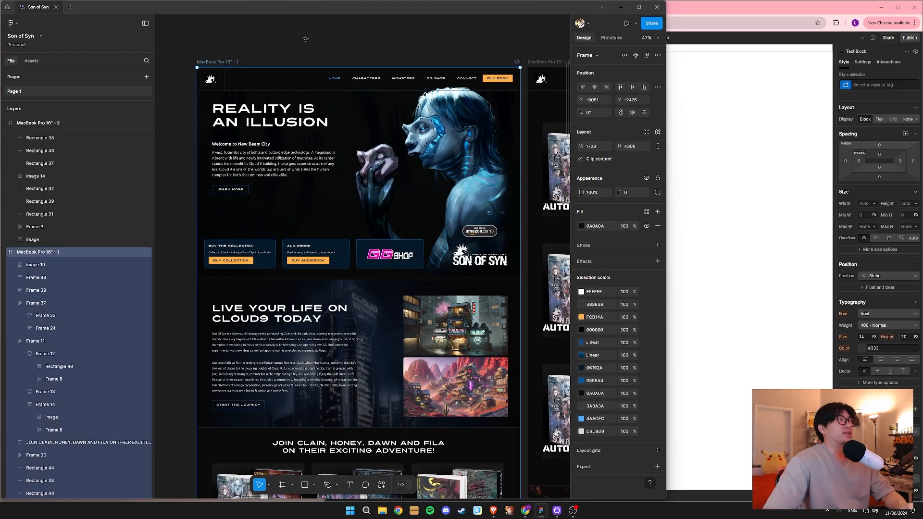
double_click(223, 62)
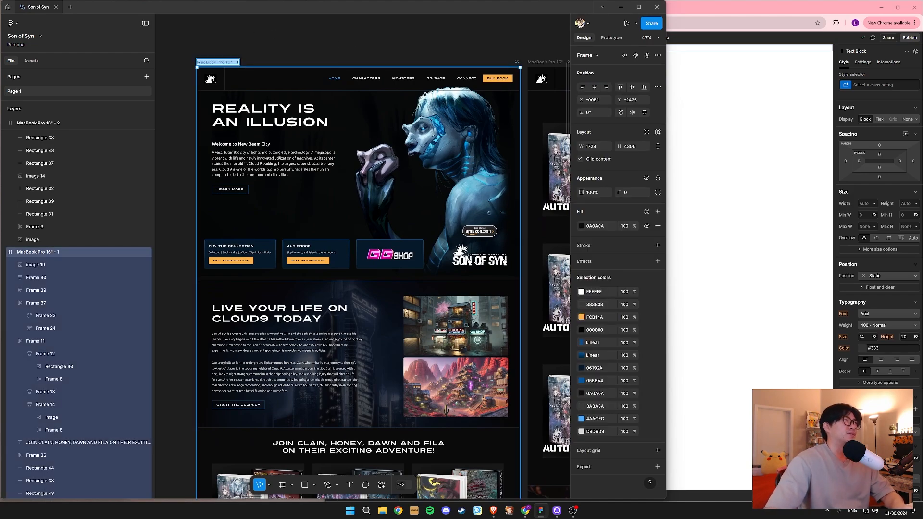
type("Home")
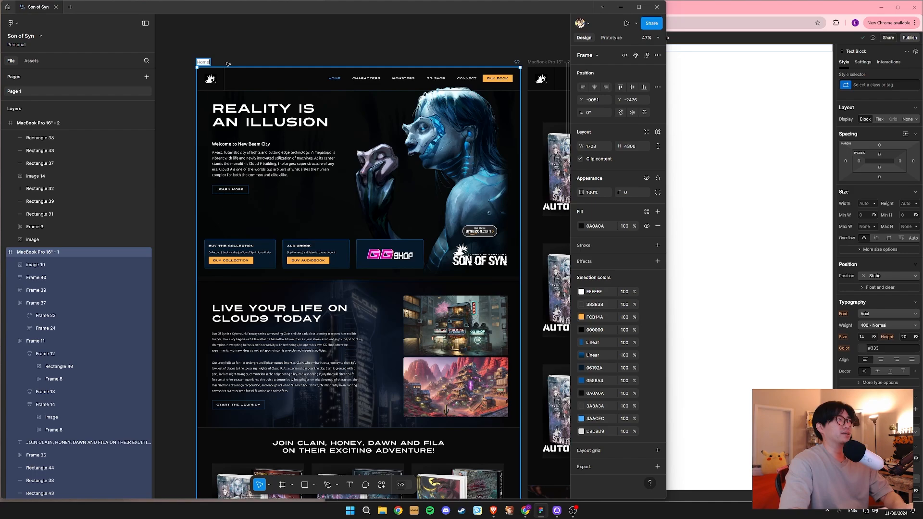
key("Return")
scroll(228, 64, "up", 3)
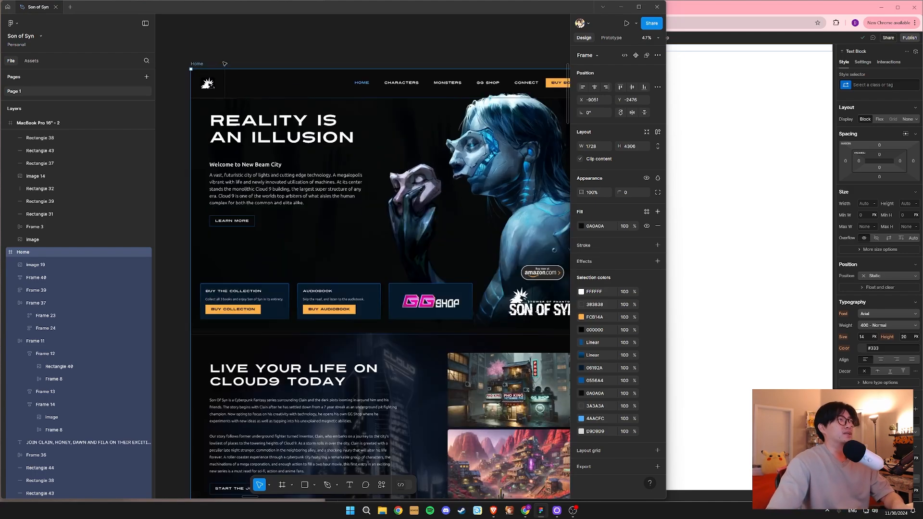
left_click(236, 45)
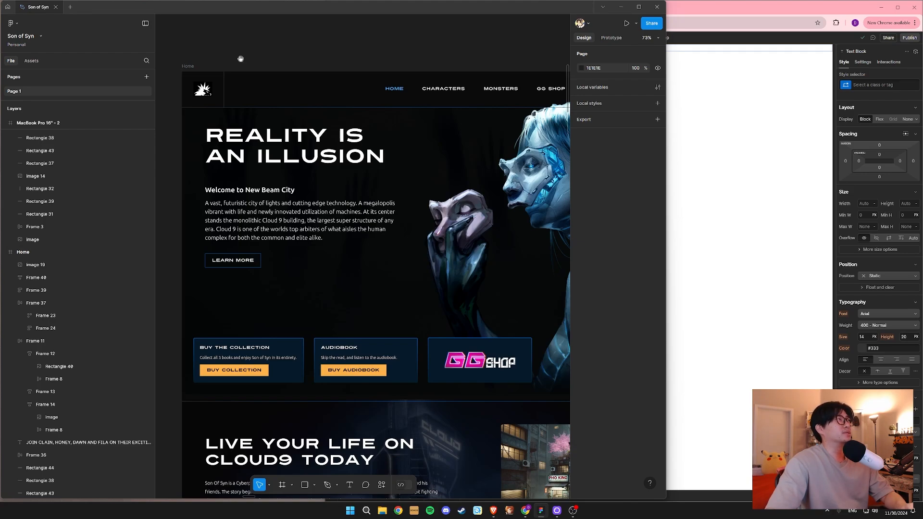
Copy the hex code of the Home frame's fill colour.
scroll(241, 57, "down", 1)
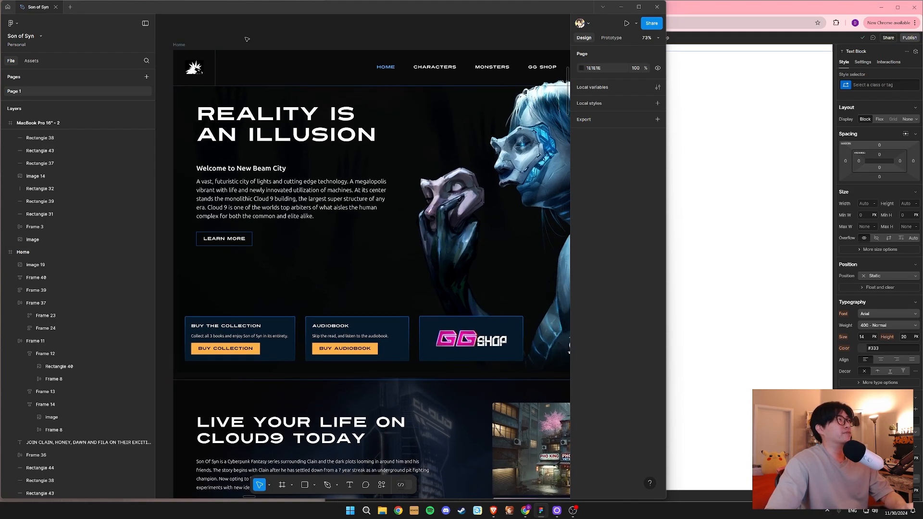
left_click_drag(250, 34, 246, 38)
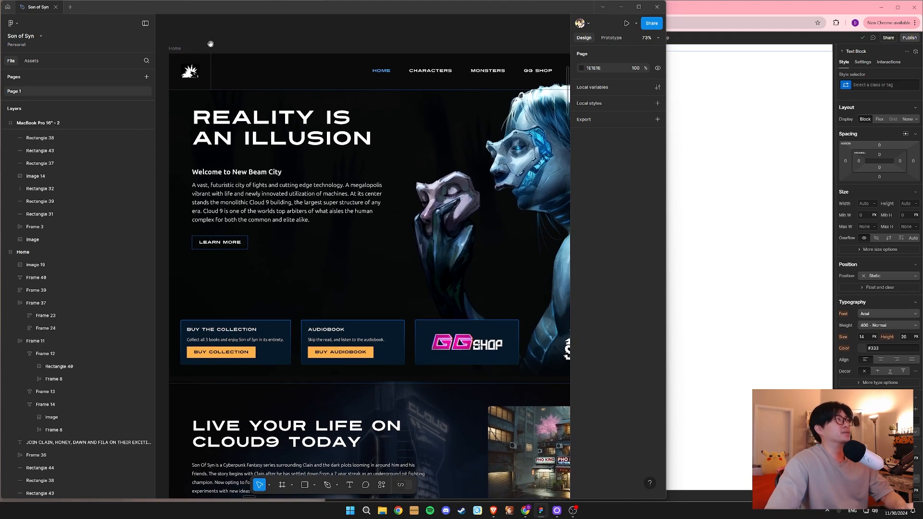
left_click(178, 49)
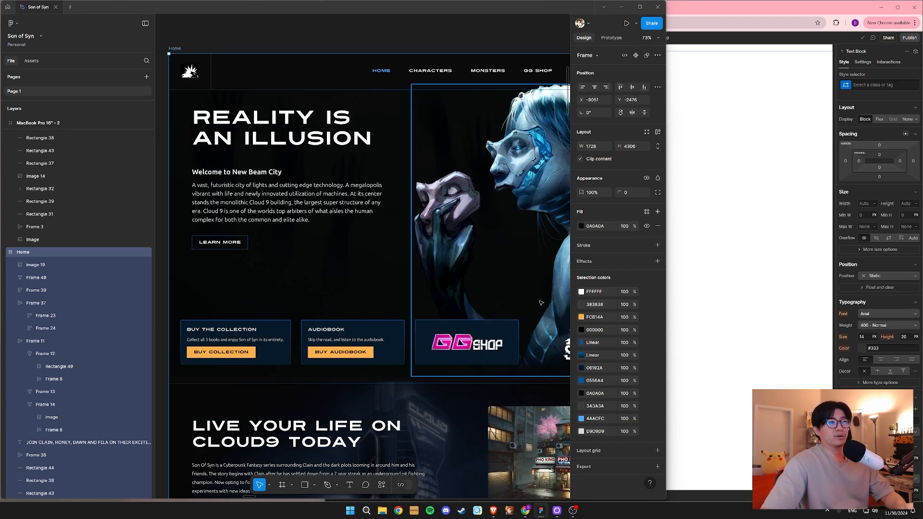
left_click(597, 226)
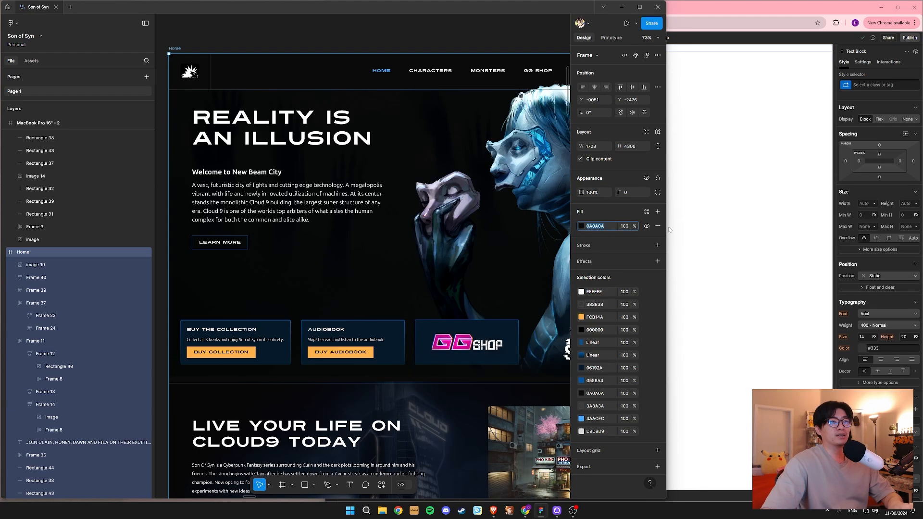
key("ctrl+c")
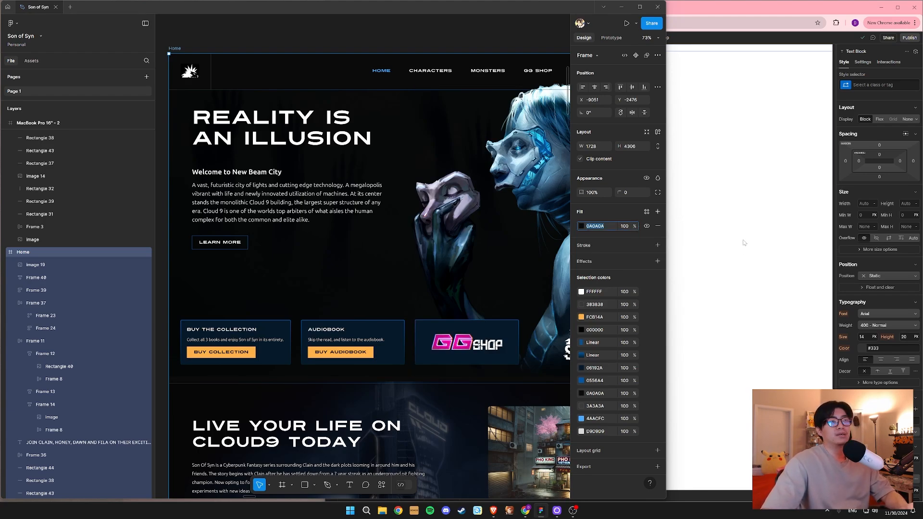
Return to the Webflow Designer and create a class named Body - Dark on the Body element.
left_click(696, 248)
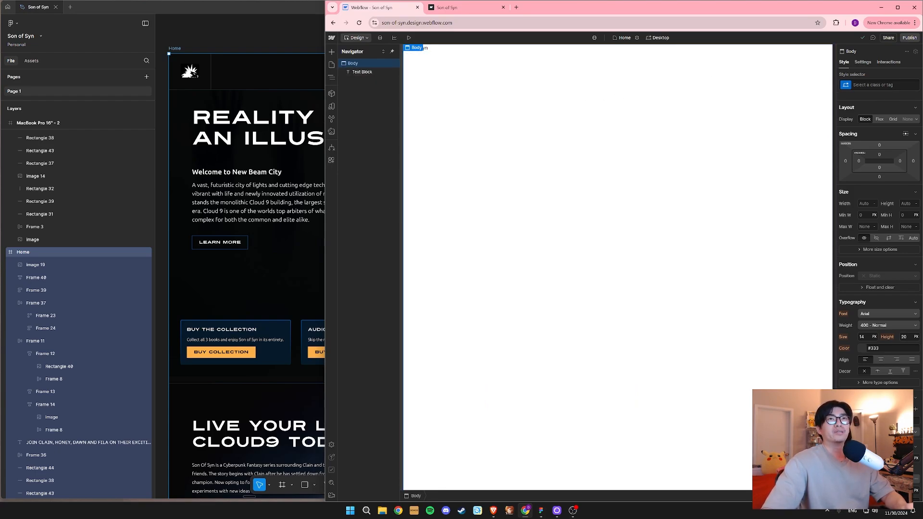
left_click(872, 85)
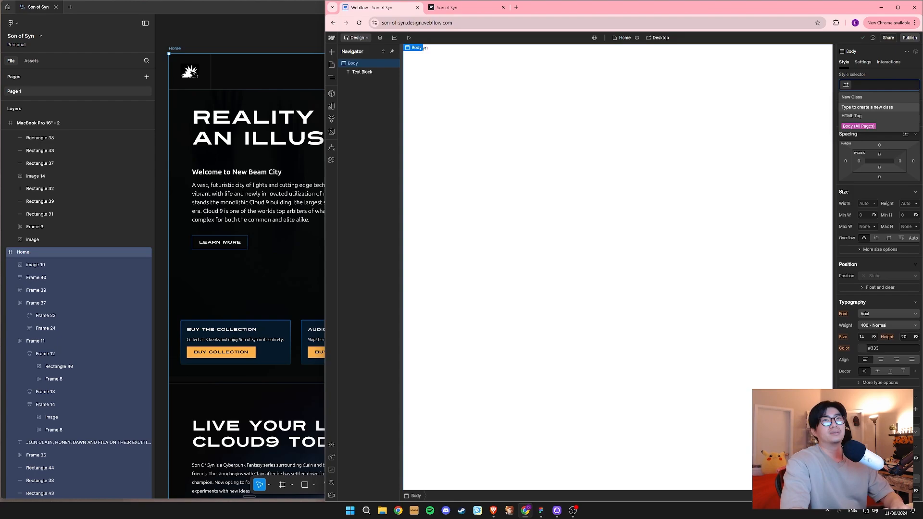
type("Body")
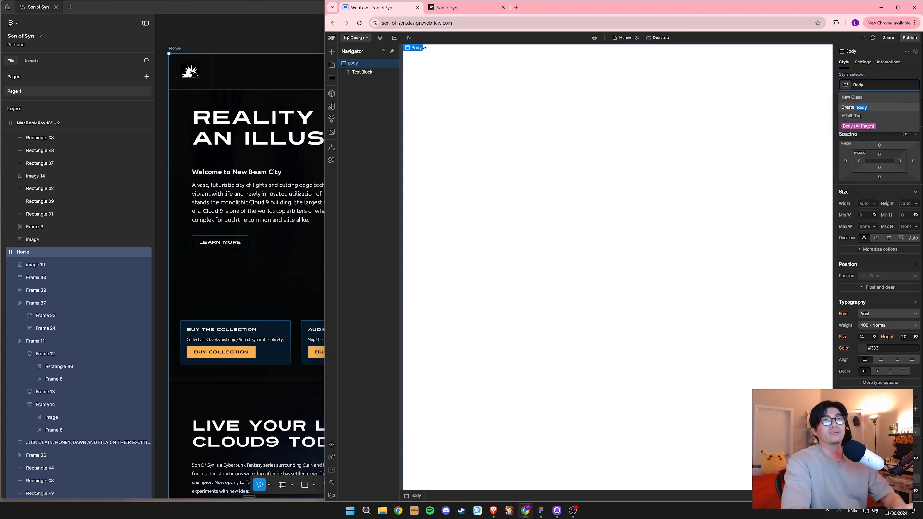
type(" -")
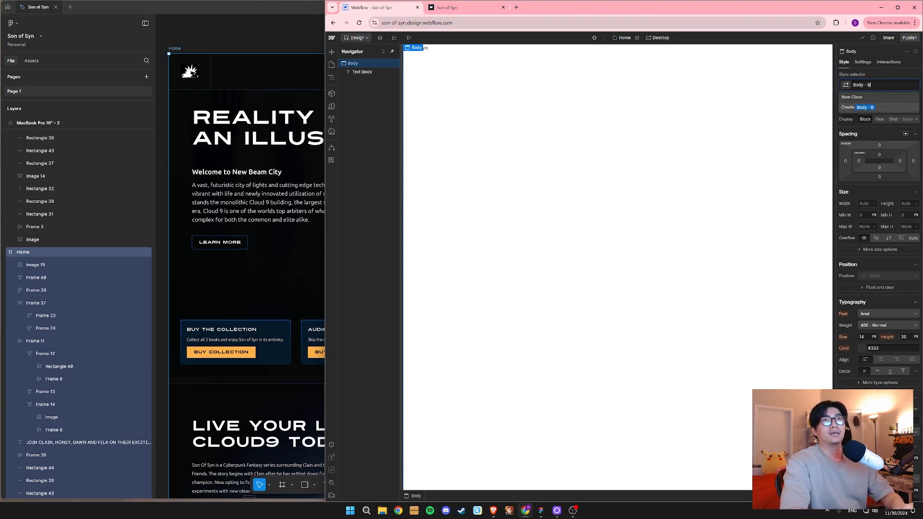
type(" D")
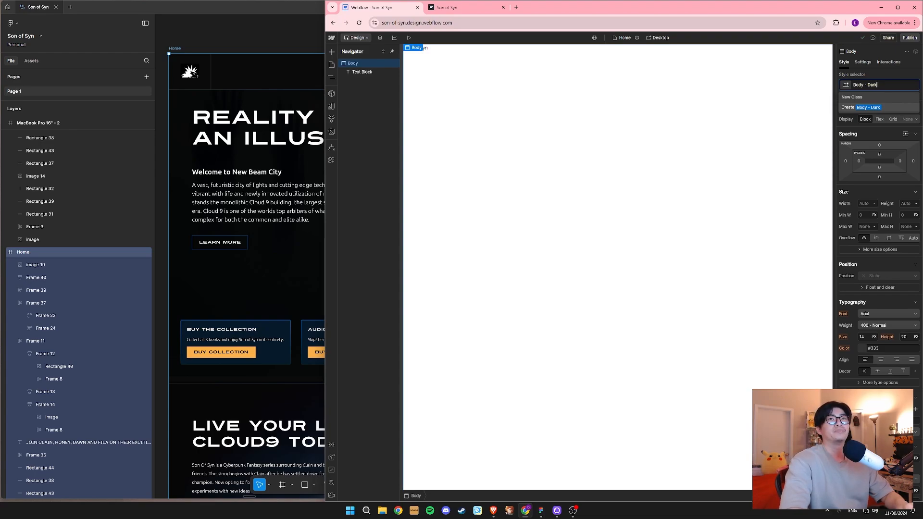
type("ark")
key("Return")
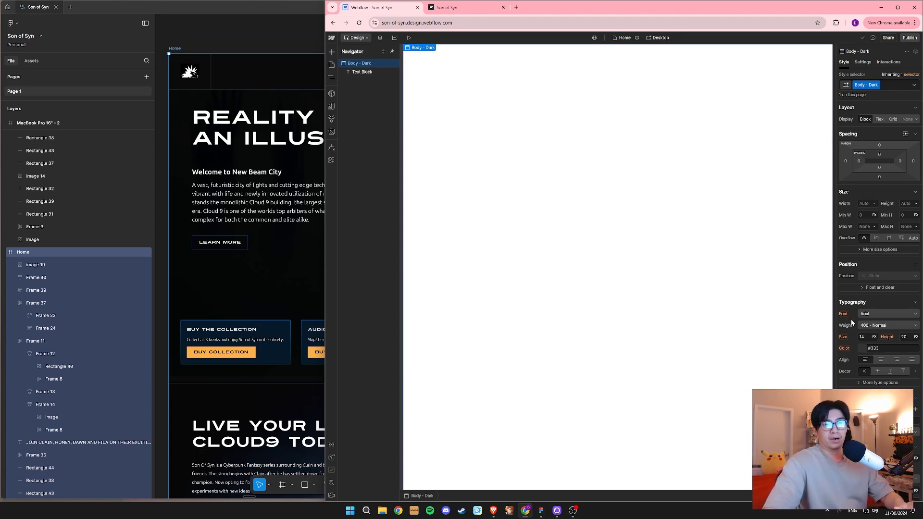
scroll(851, 323, "down", 1)
scroll(851, 323, "down", 1)
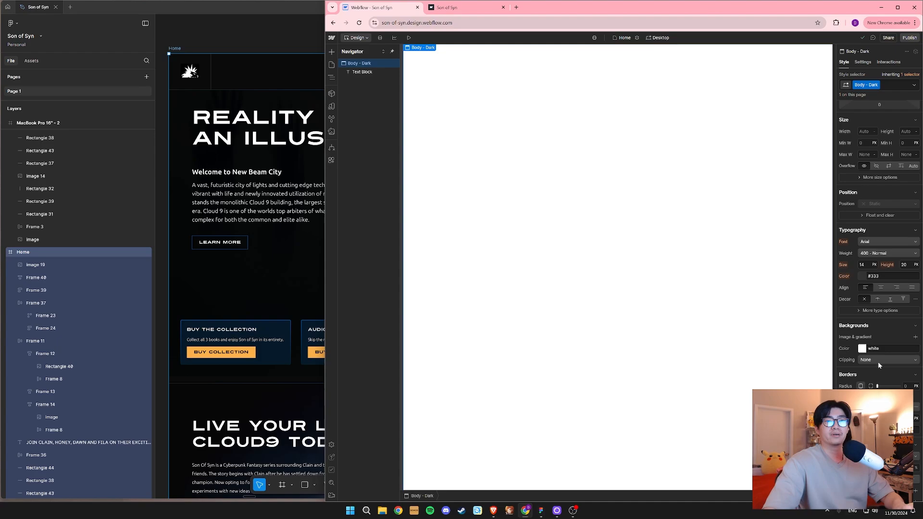
left_click(884, 348)
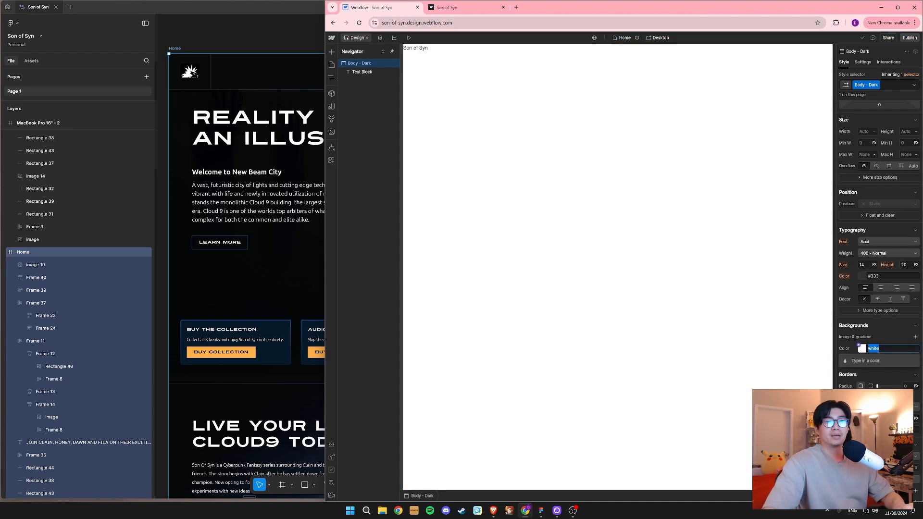
left_click(884, 323)
left_click(883, 324)
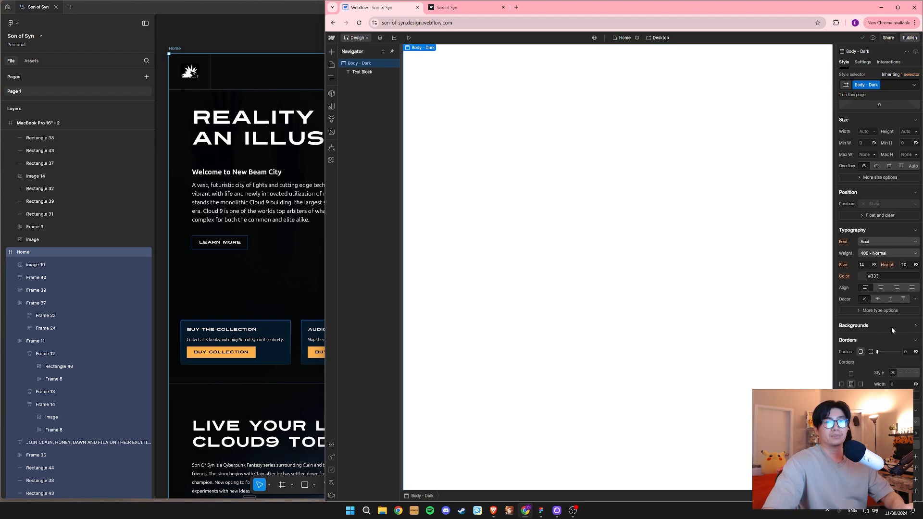
left_click(882, 326)
left_click(889, 325)
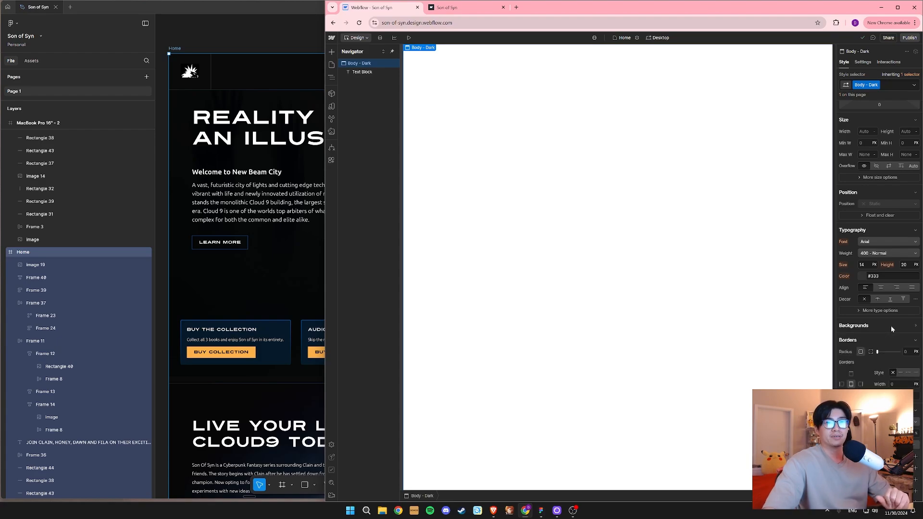
left_click(881, 324)
left_click(884, 324)
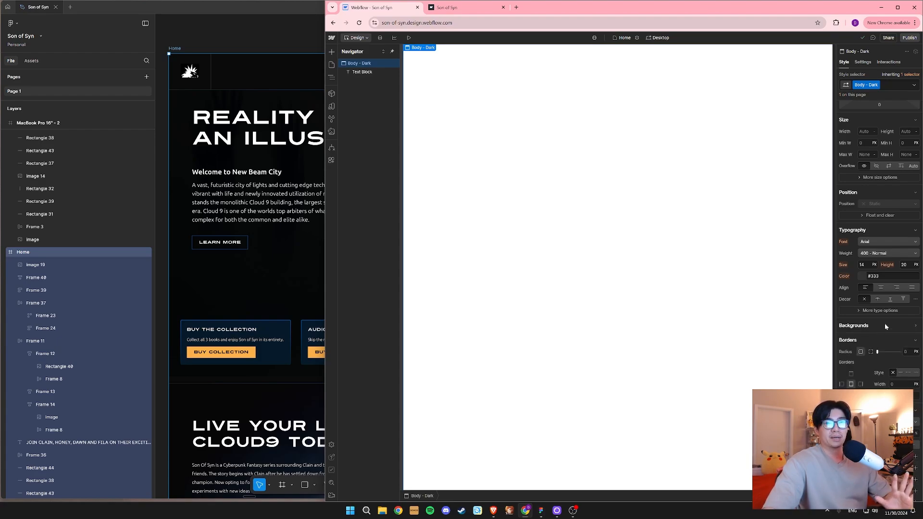
left_click(884, 323)
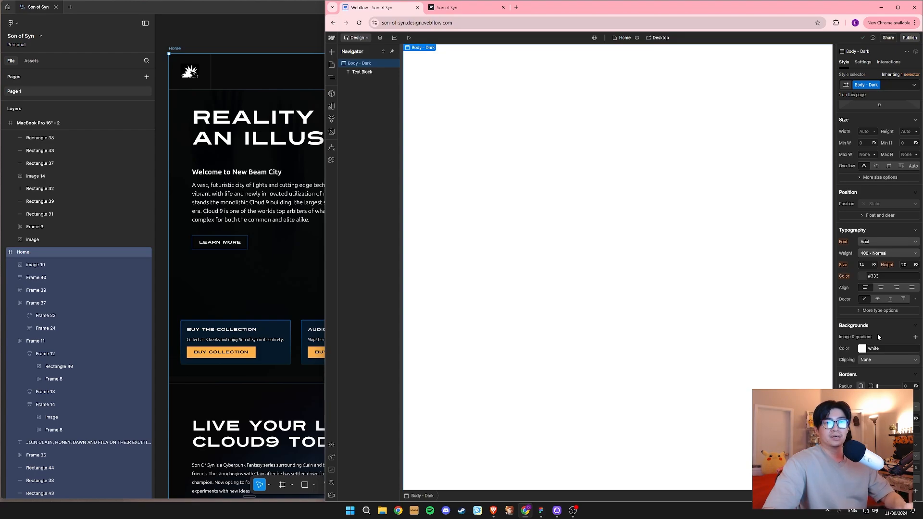
Set the background colour of the Body - Dark class to the copied 0A0A0A.
scroll(877, 334, "down", 1)
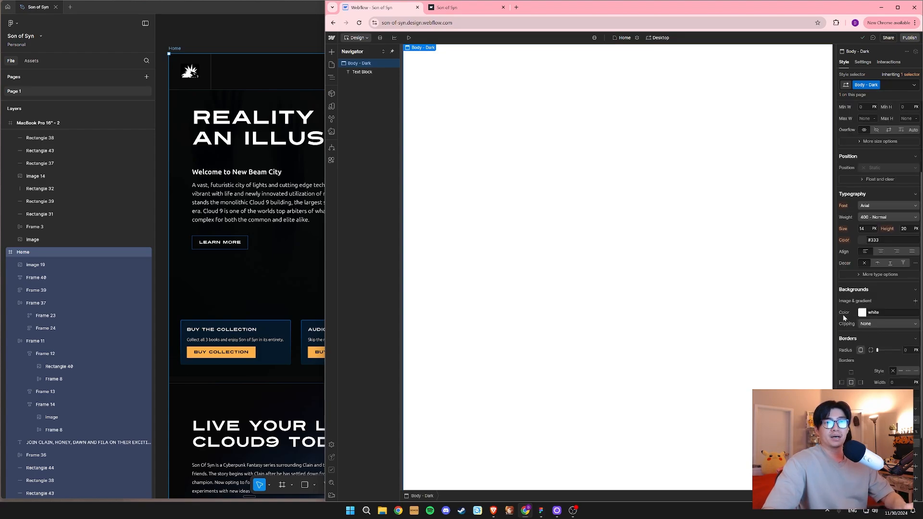
left_click(893, 312)
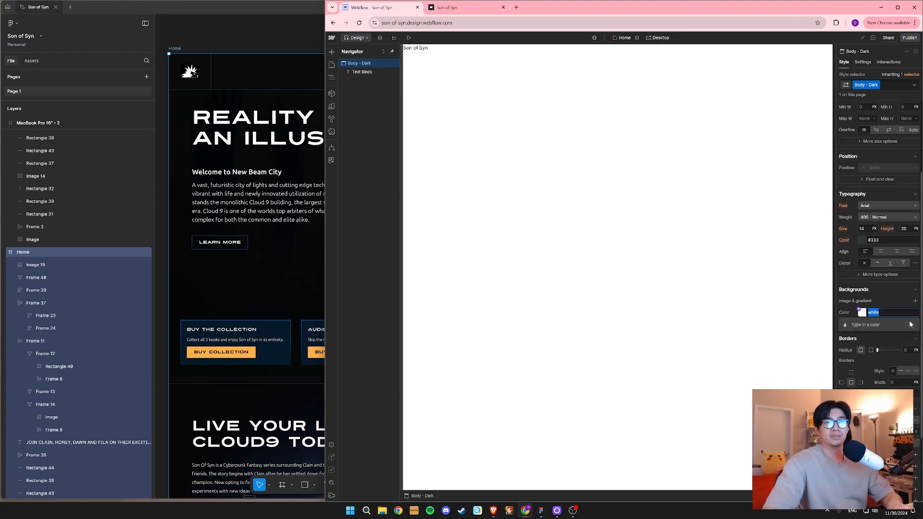
key("ctrl+v")
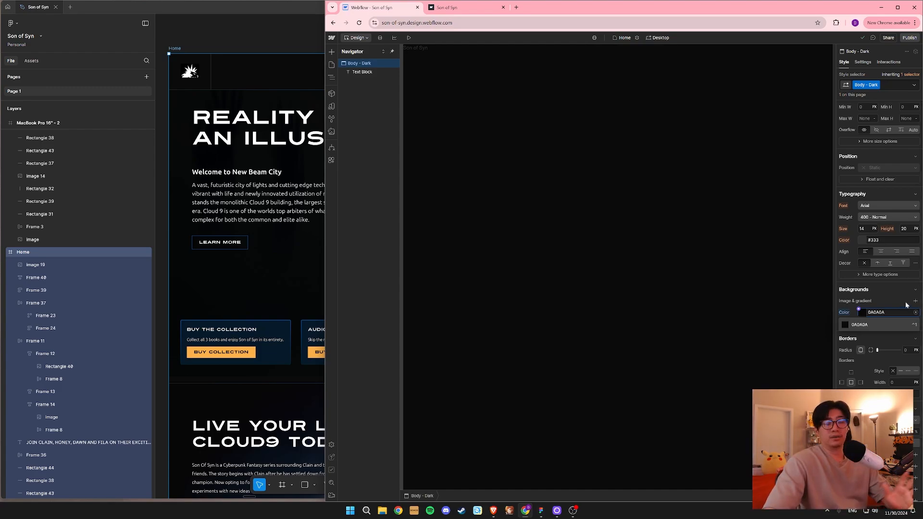
left_click(869, 325)
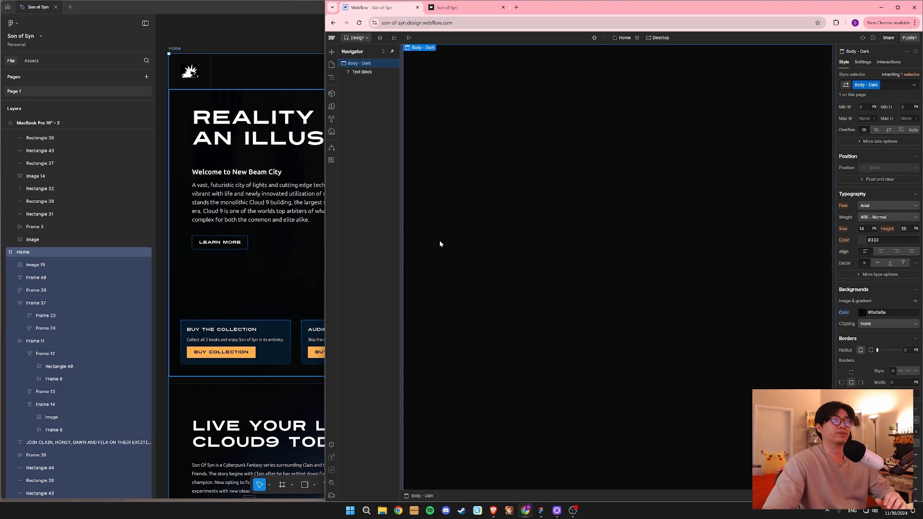
Hide Figma's interface, deselect the Home frame, and bring the Webflow Designer back to the front.
left_click(215, 9)
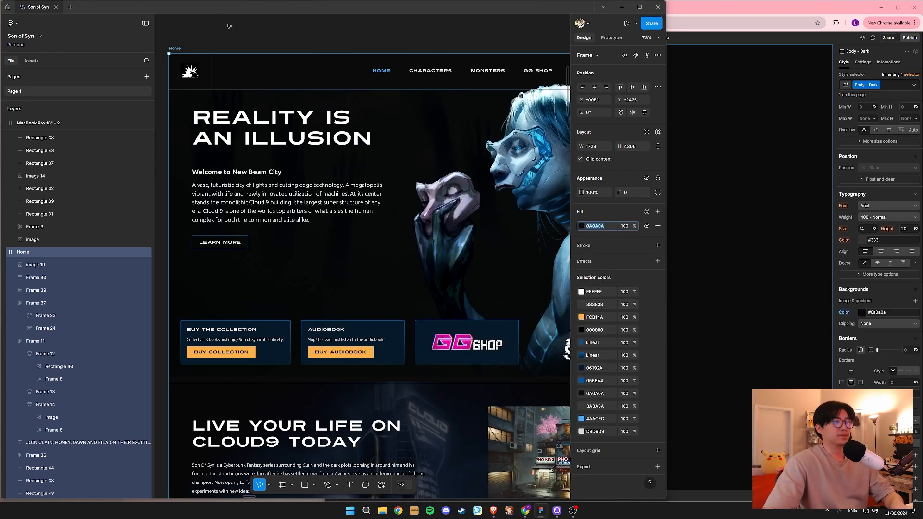
key("ctrl+backslash")
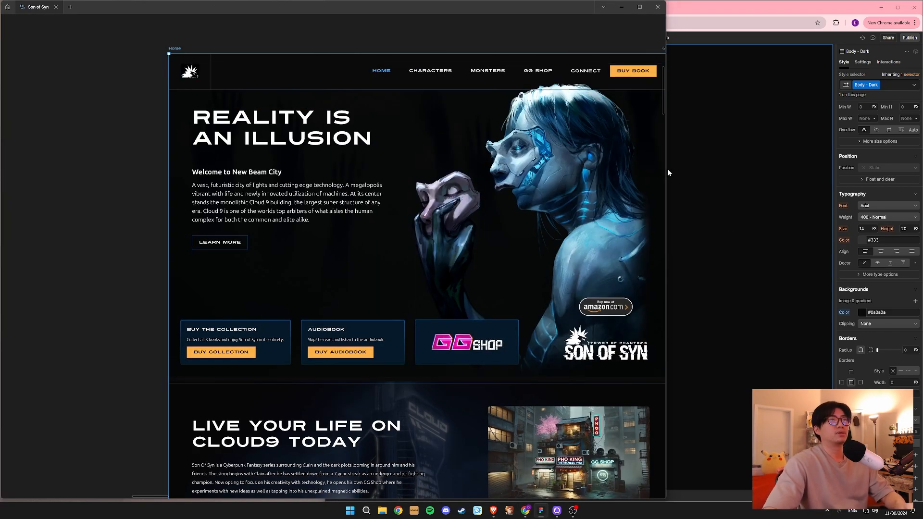
left_click(727, 142)
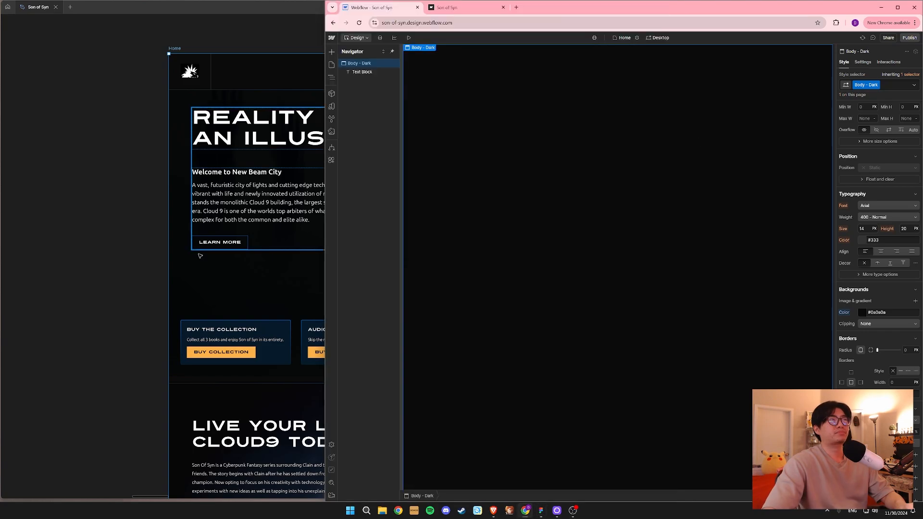
left_click(71, 232)
left_click(678, 198)
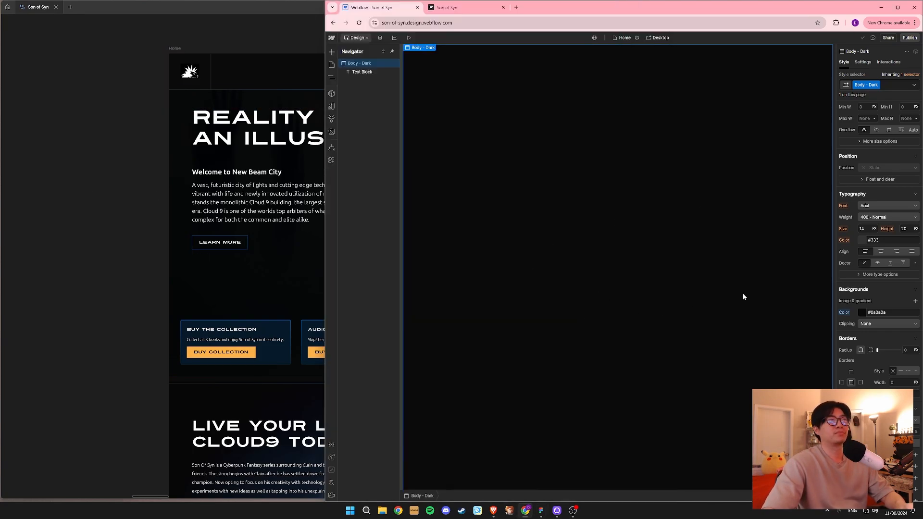
Create a new static page named Contact with the slug contact.
left_click(331, 64)
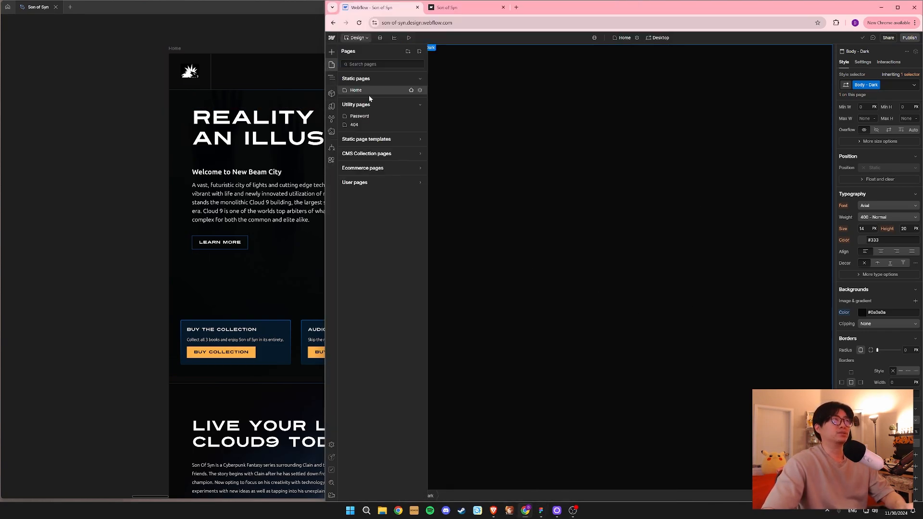
left_click(419, 51)
left_click(442, 63)
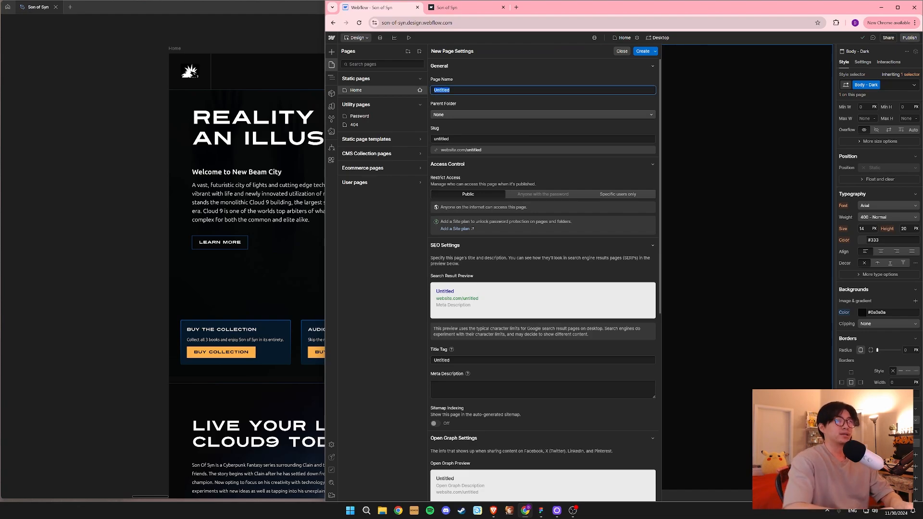
type("Contact")
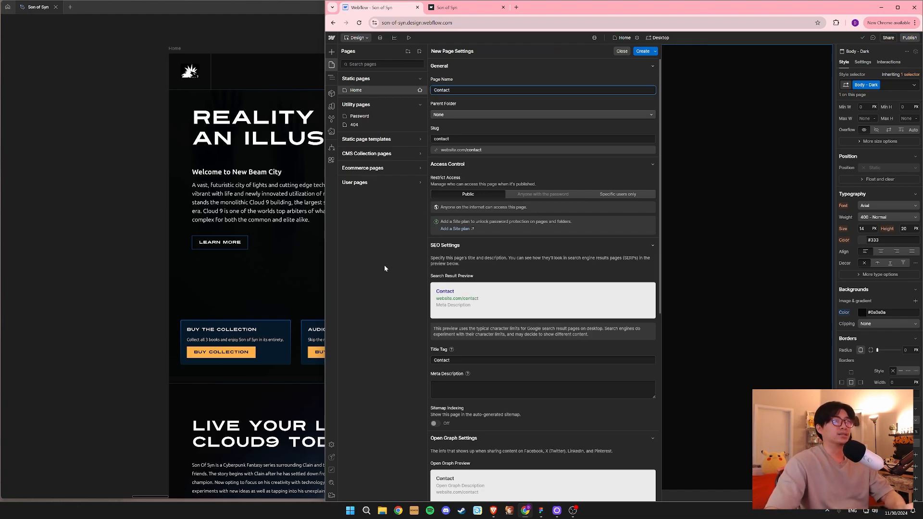
left_click(643, 51)
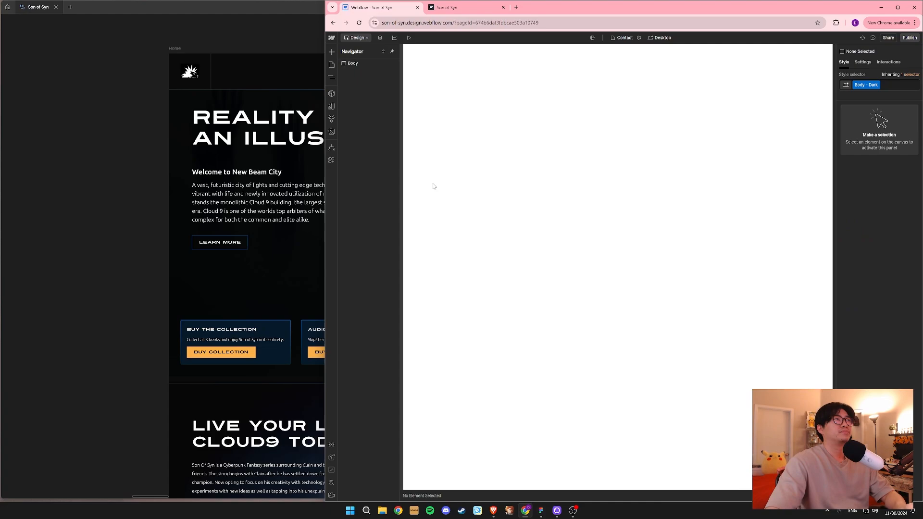
Apply the existing Body - Dark class to the Contact page's Body element.
left_click(602, 117)
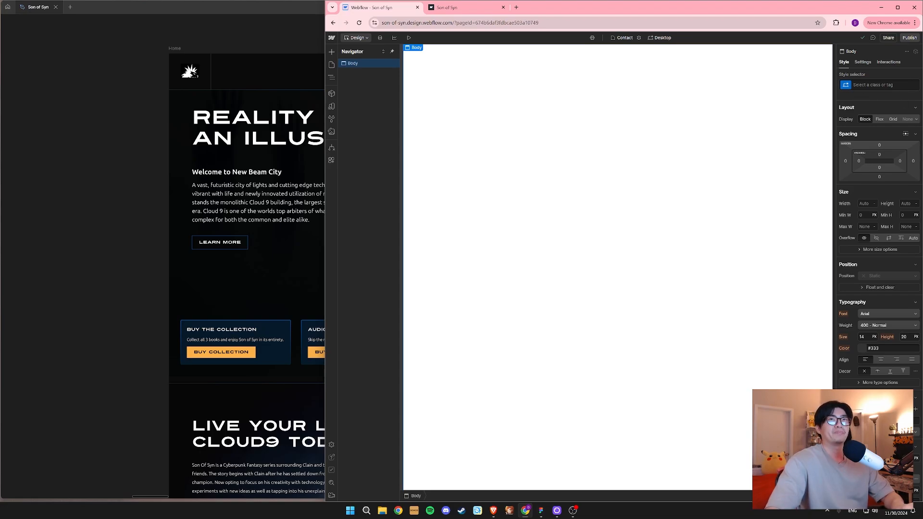
left_click(883, 85)
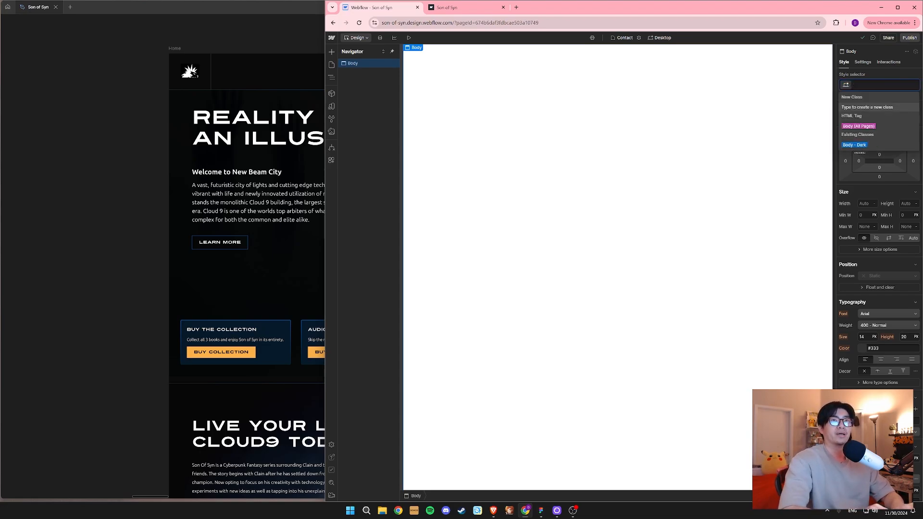
left_click(878, 146)
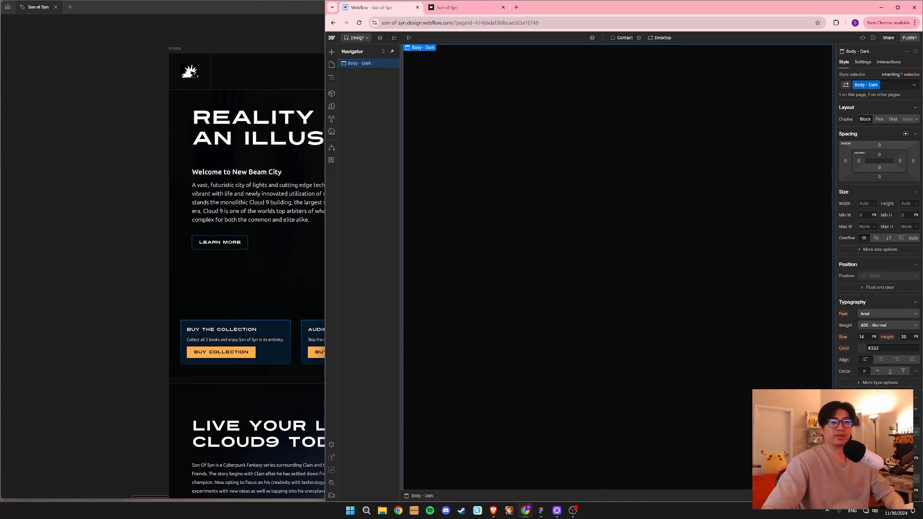
Open the Home page and delete the text block inside its body.
left_click(332, 64)
left_click(375, 91)
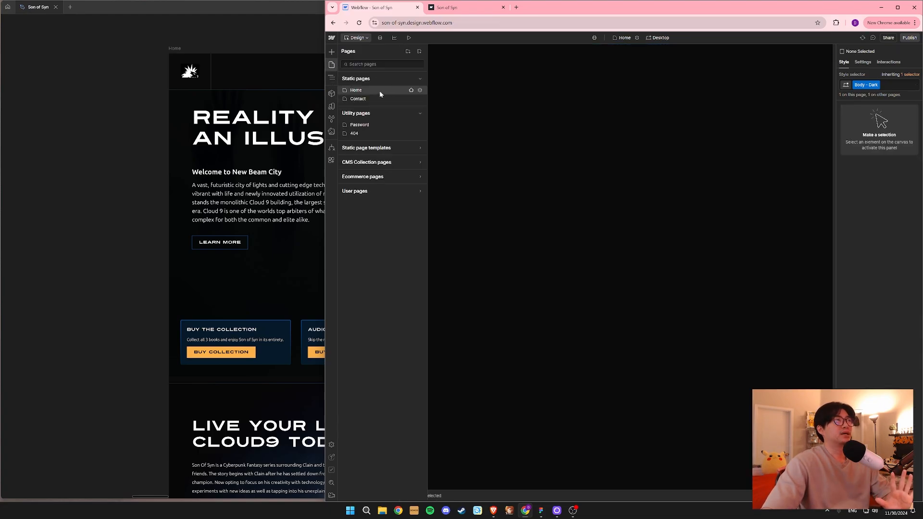
left_click(333, 65)
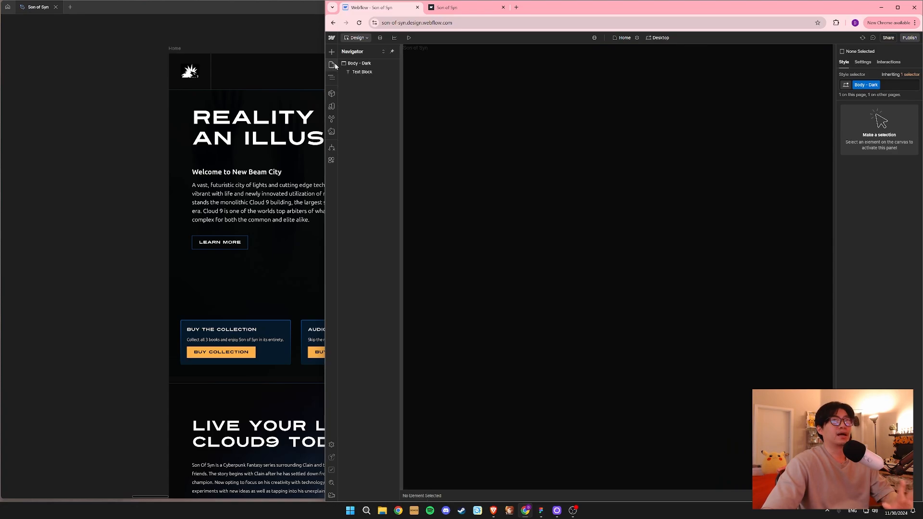
left_click(447, 119)
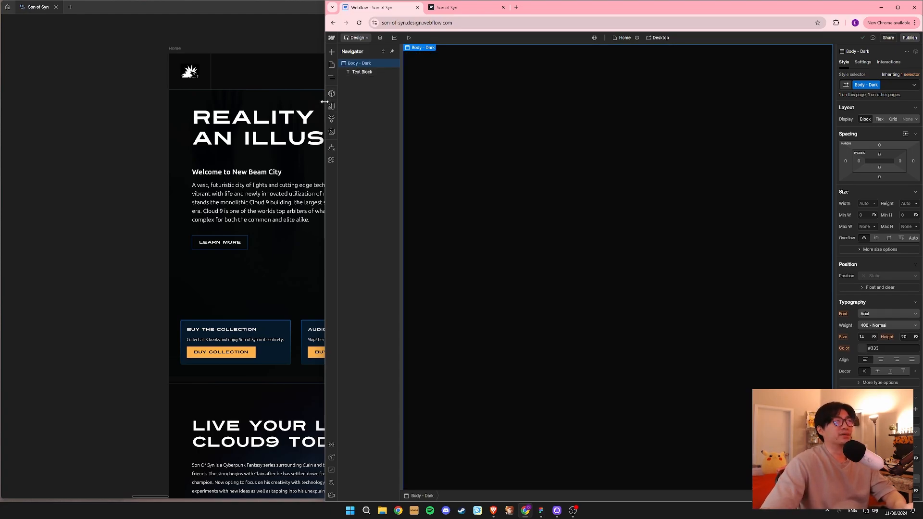
left_click(362, 72)
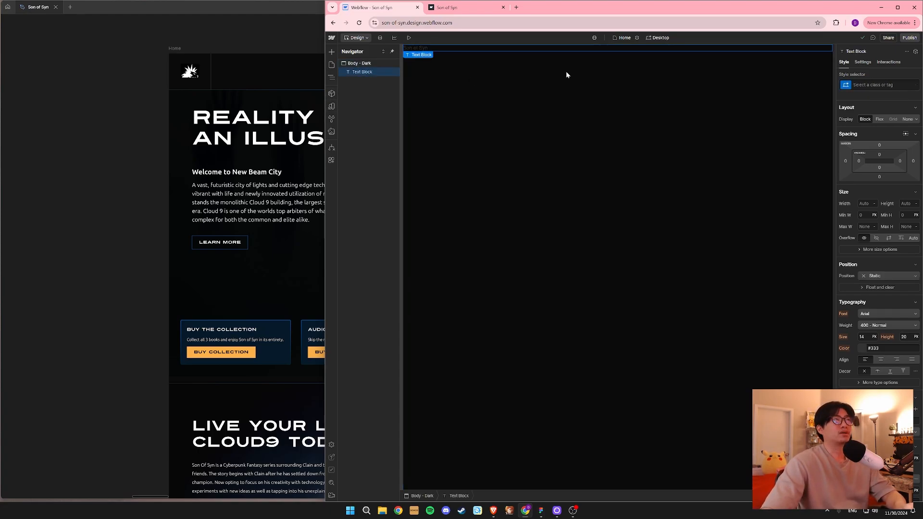
key("Delete")
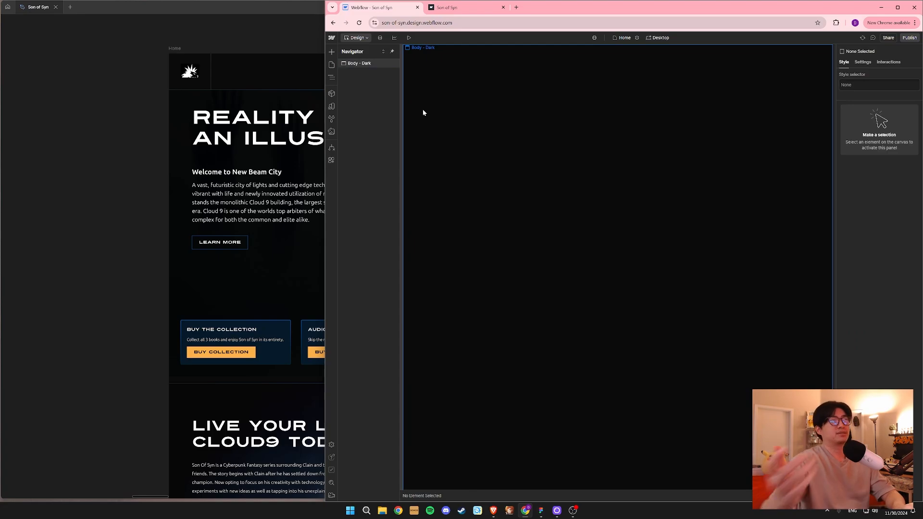
Create a colour variable named SoS - Dark Background from the Body - Dark class's background colour.
left_click(380, 64)
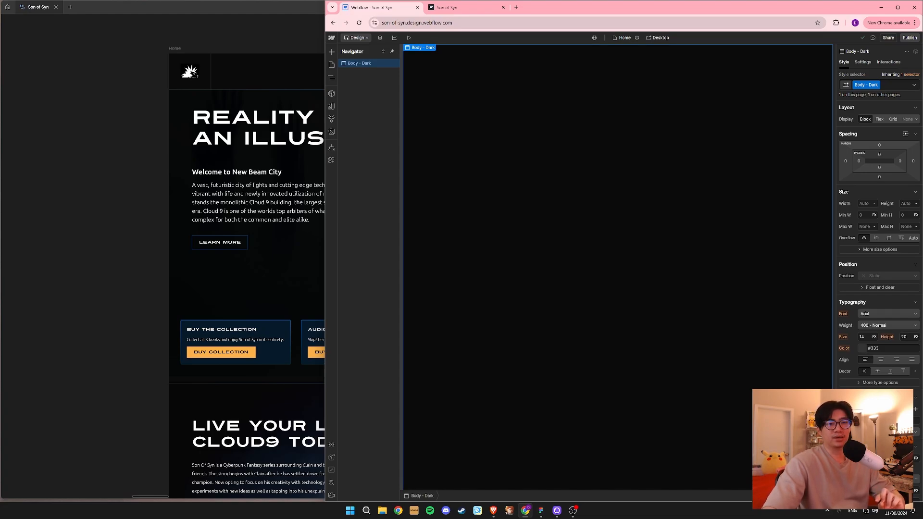
left_click(861, 421)
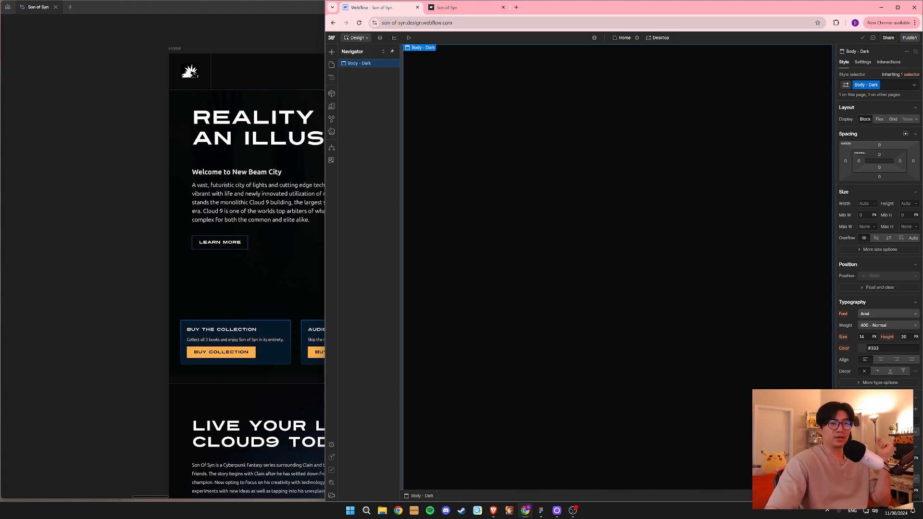
left_click(844, 421)
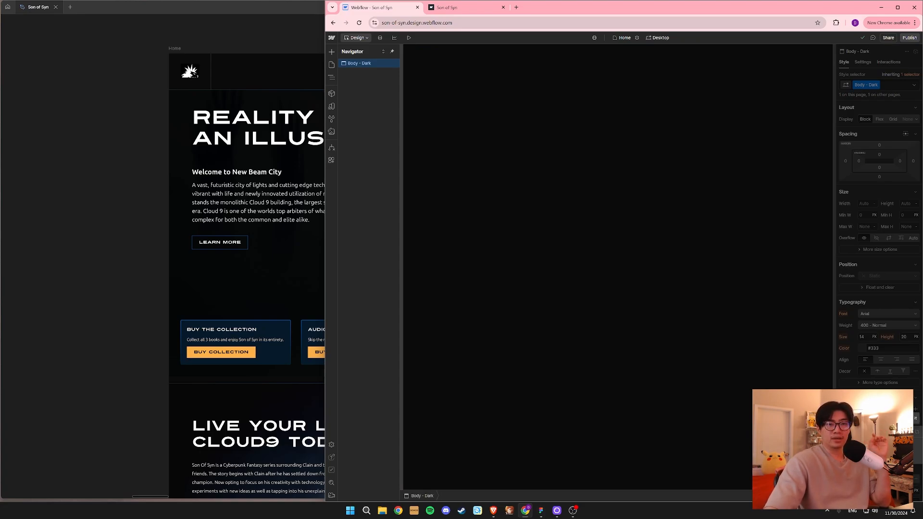
left_click(909, 432)
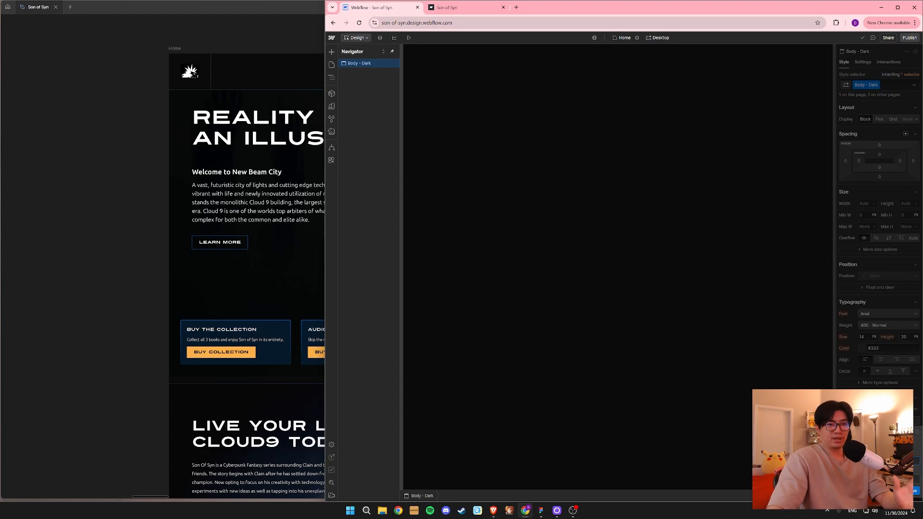
left_click(914, 494)
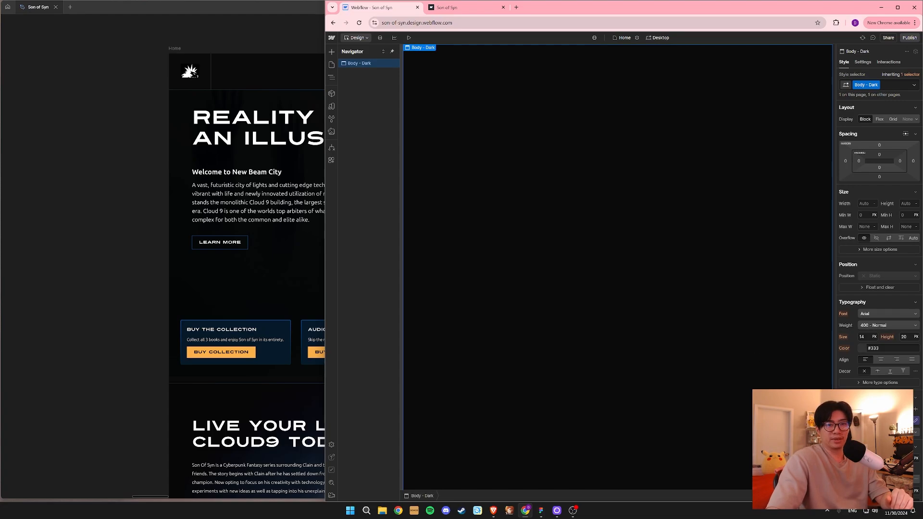
Examine how the background colour of the Body - Dark class is linked to its variable.
left_click(893, 420)
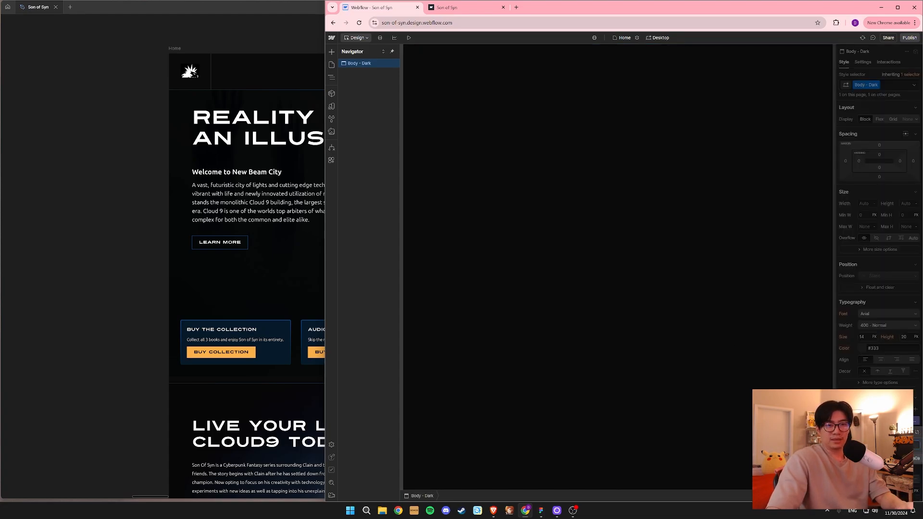
right_click(888, 459)
left_click(895, 450)
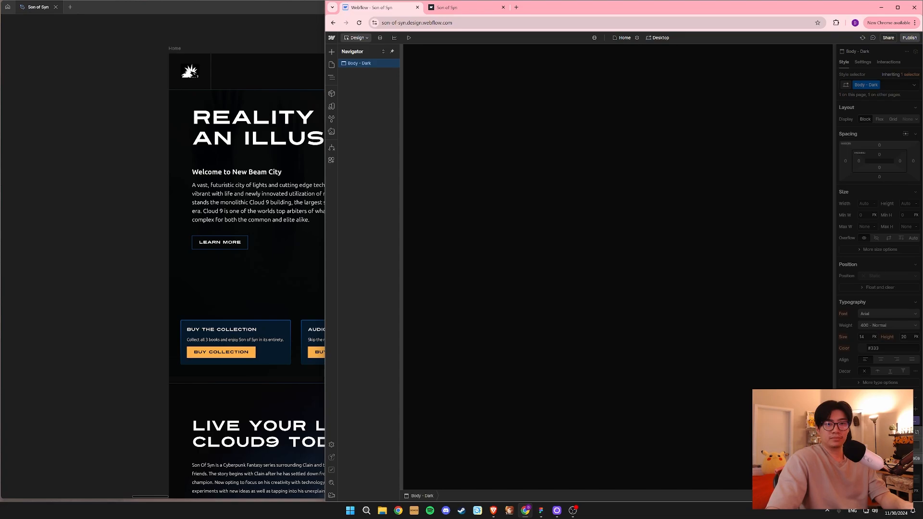
key("Escape")
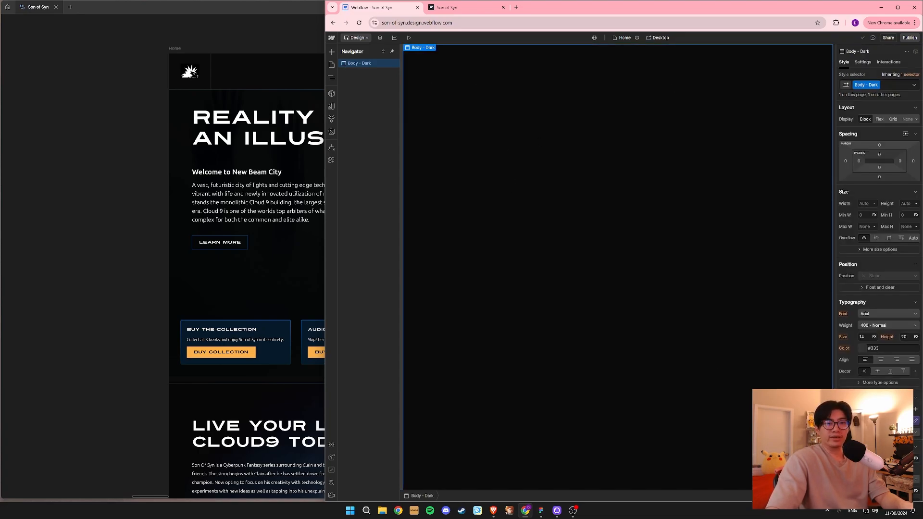
left_click(908, 421)
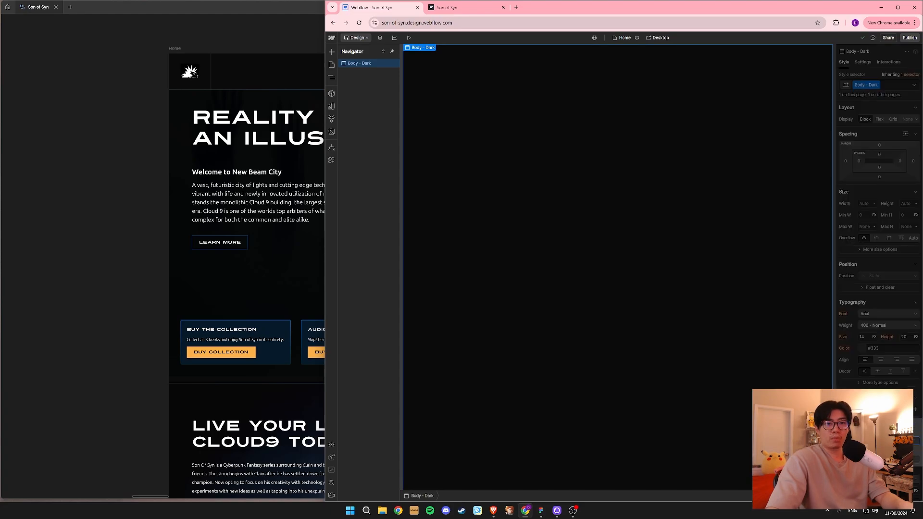
key("Escape")
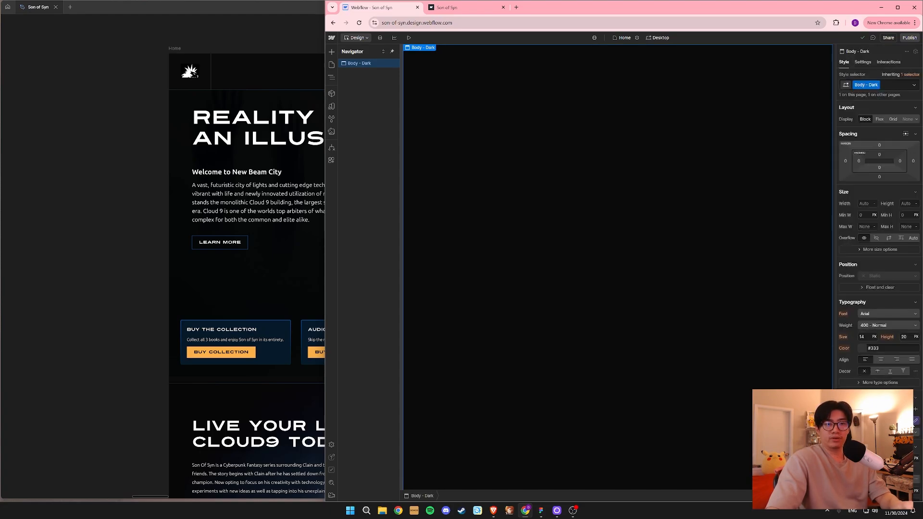
left_click(916, 422)
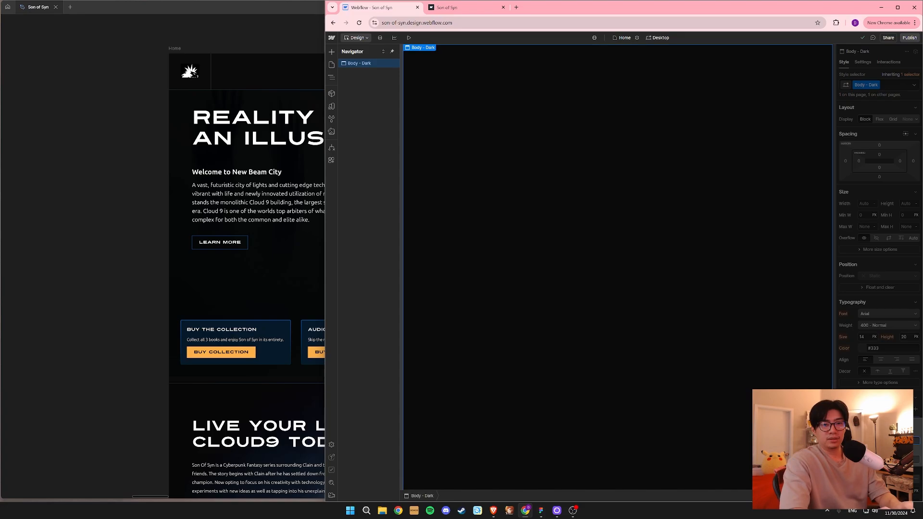
key("Return")
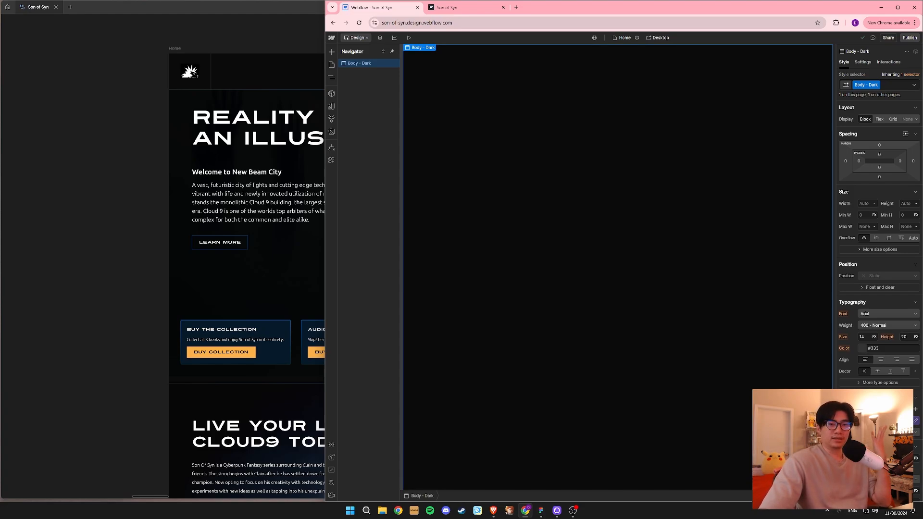
left_click(894, 421)
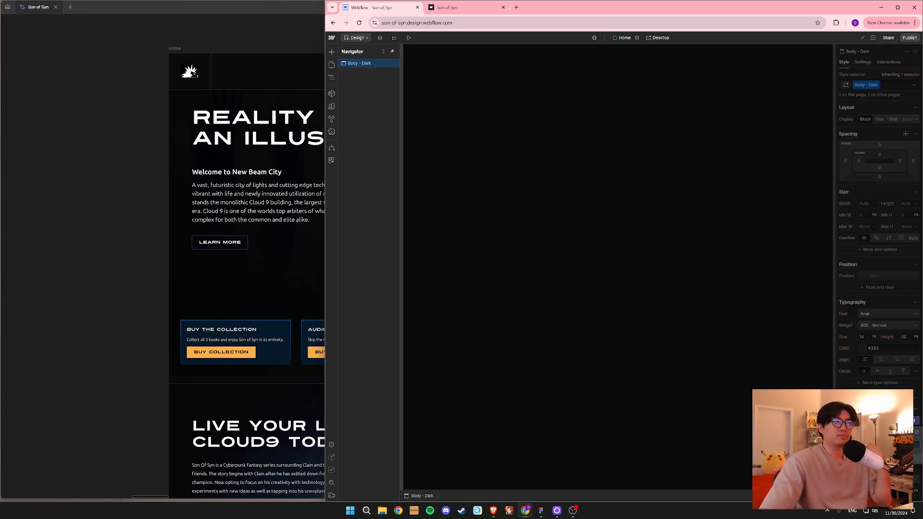
key("Escape")
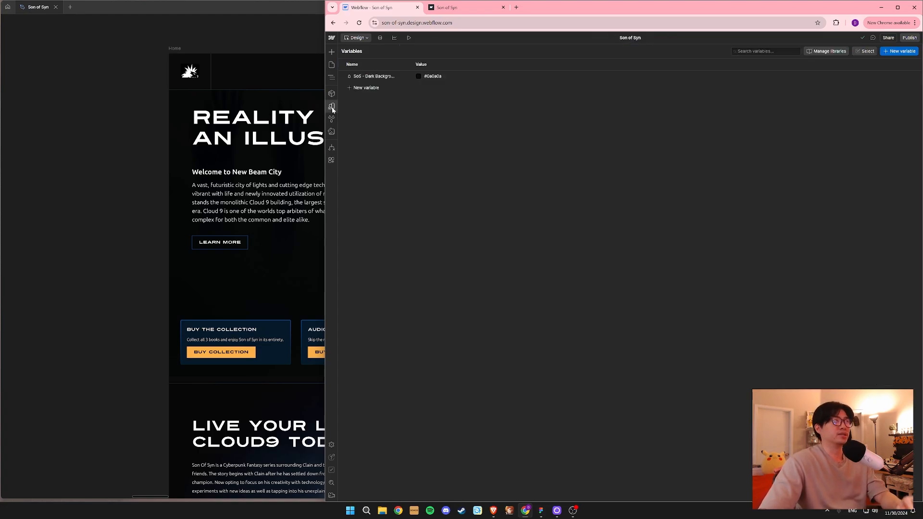
Set the dark background variable's value to red and check the result on the Home page.
left_click(332, 108)
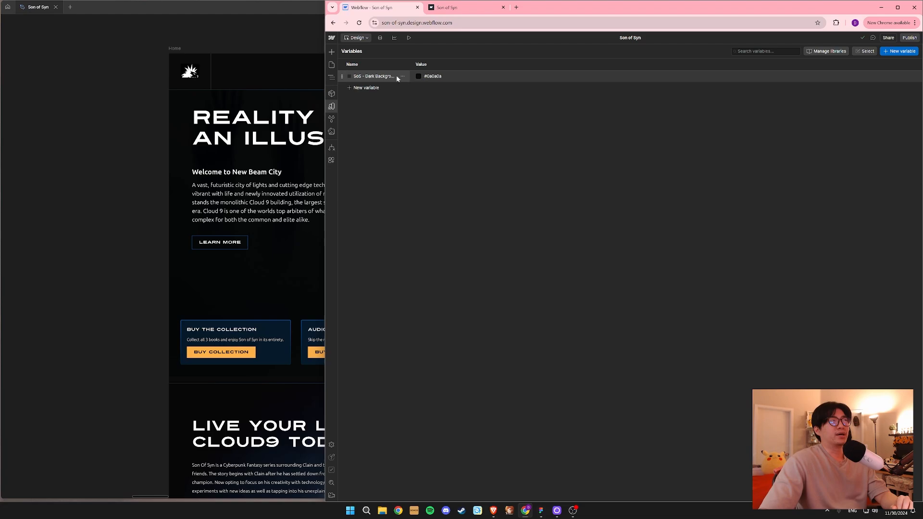
left_click(436, 77)
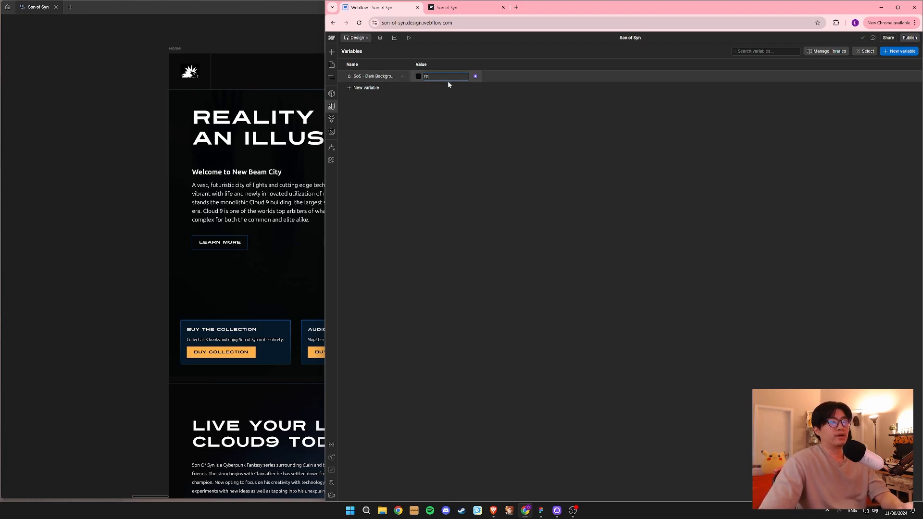
type("red")
left_click(332, 64)
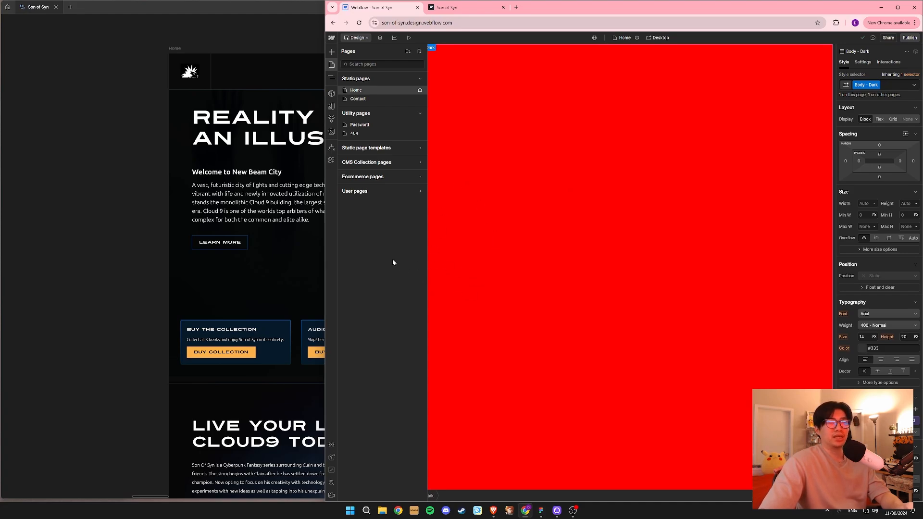
Set the dark background variable's value to 0a0a0a and return to the Home page's canvas.
left_click(331, 107)
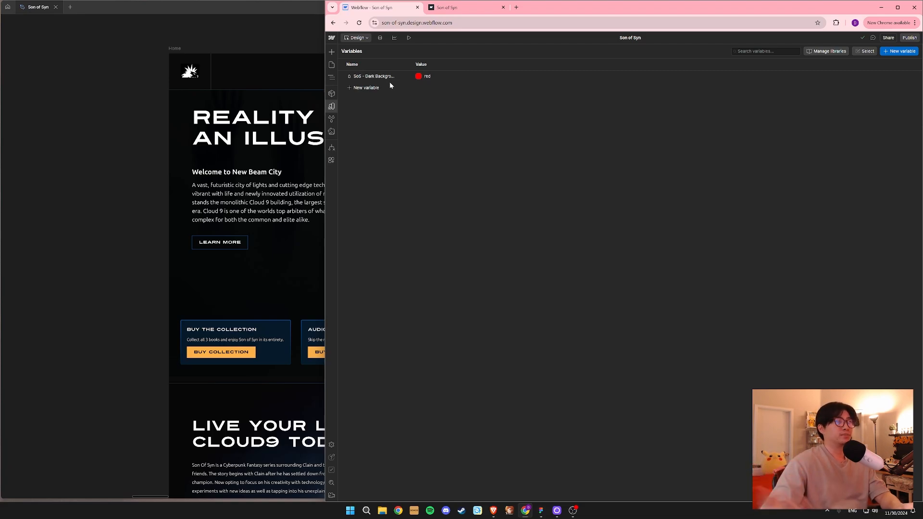
left_click(429, 77)
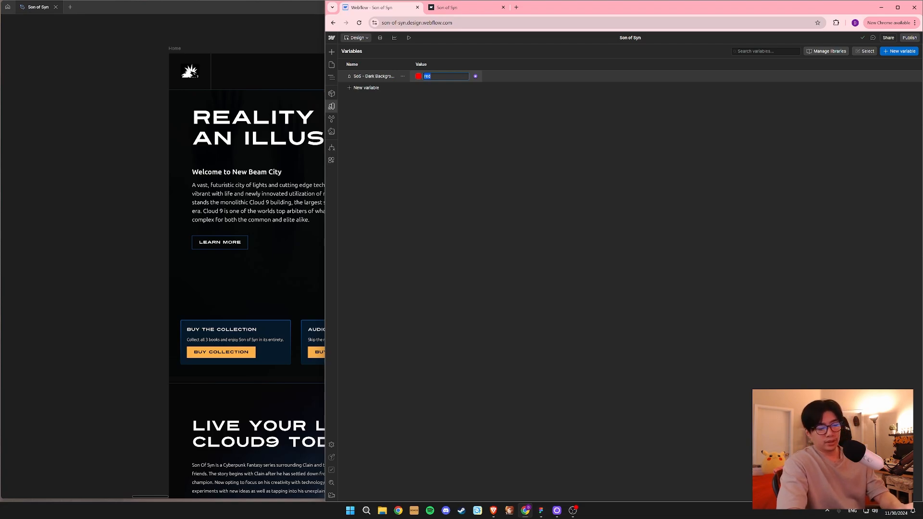
type("0a0a0a")
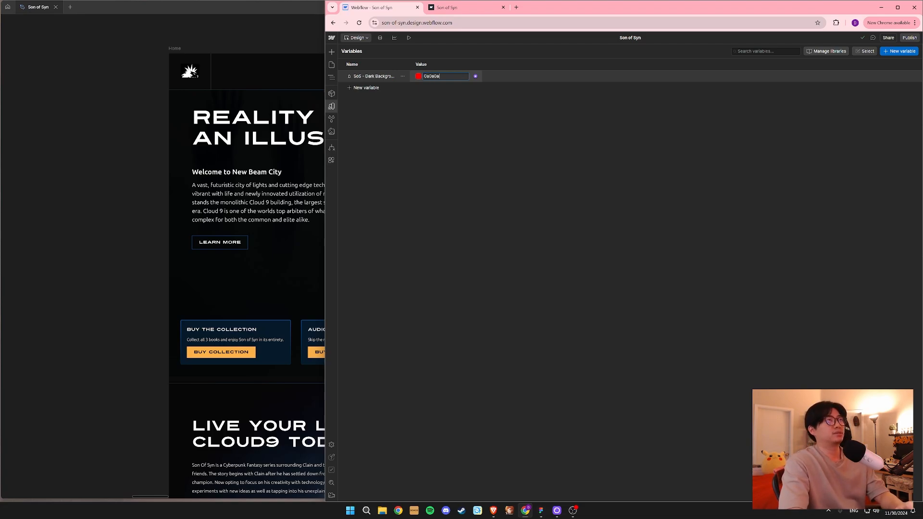
key("Return")
left_click(331, 65)
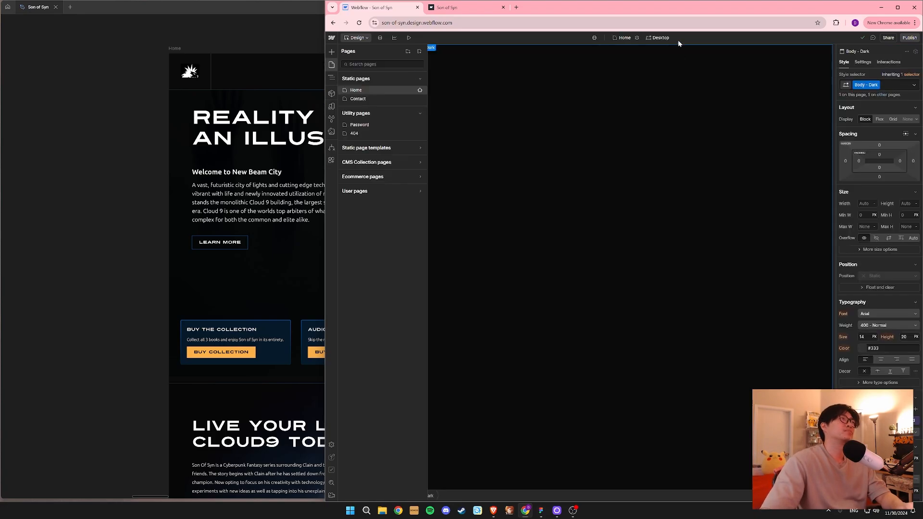
Switch to Figma, show its interface again, and select the navigation bar's frame in the Home design.
left_click(107, 187)
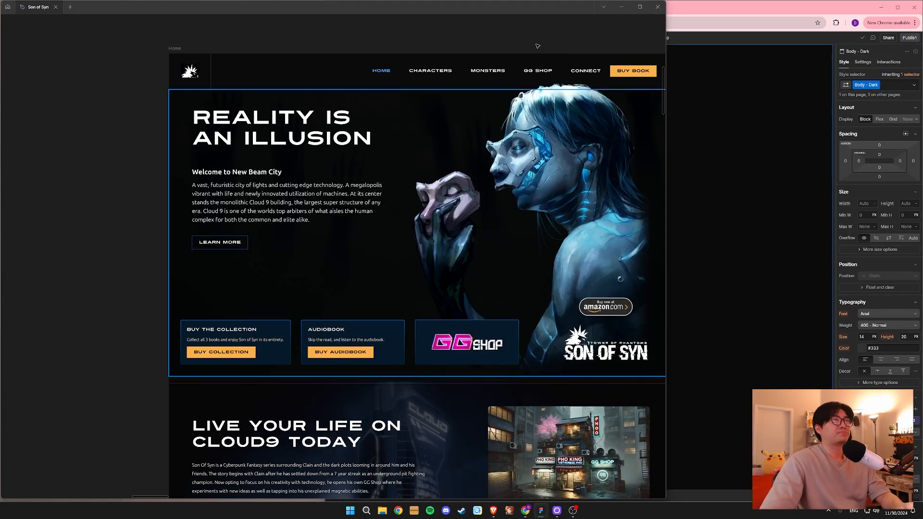
left_click(713, 162)
left_click(120, 215)
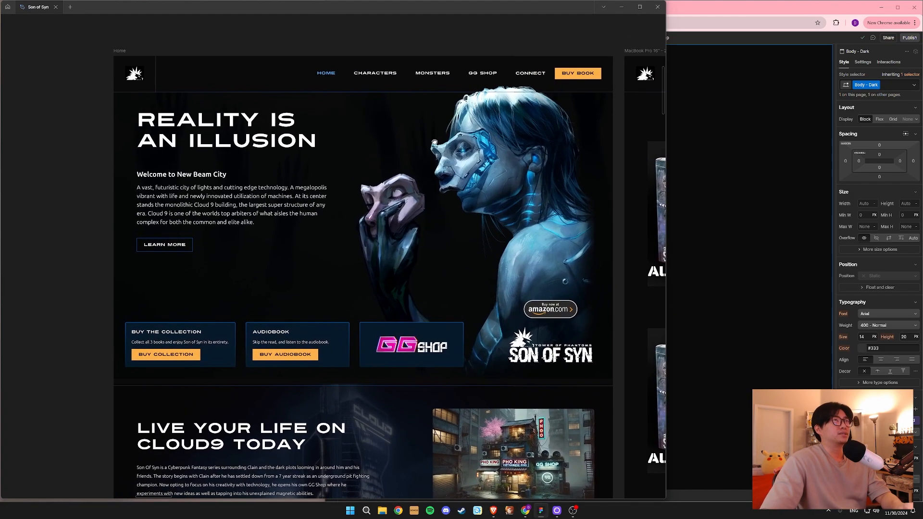
mouse_move(434, 142)
left_mouse_down()
mouse_move(428, 129)
mouse_move(433, 148)
left_mouse_up()
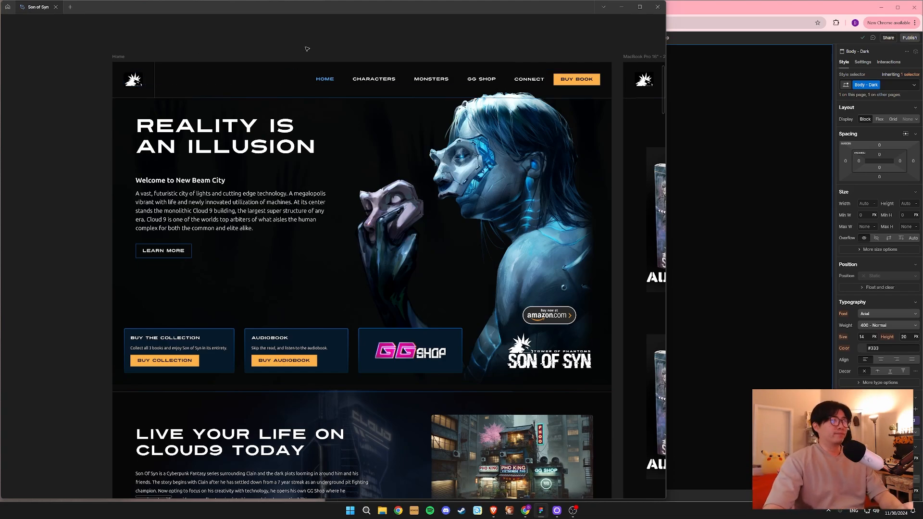
left_click_drag(456, 201, 437, 187)
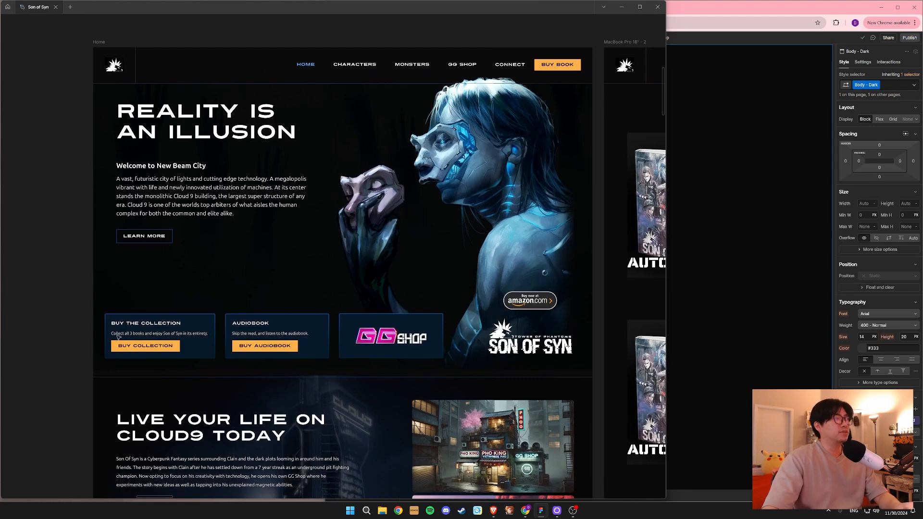
key("ctrl+backslash")
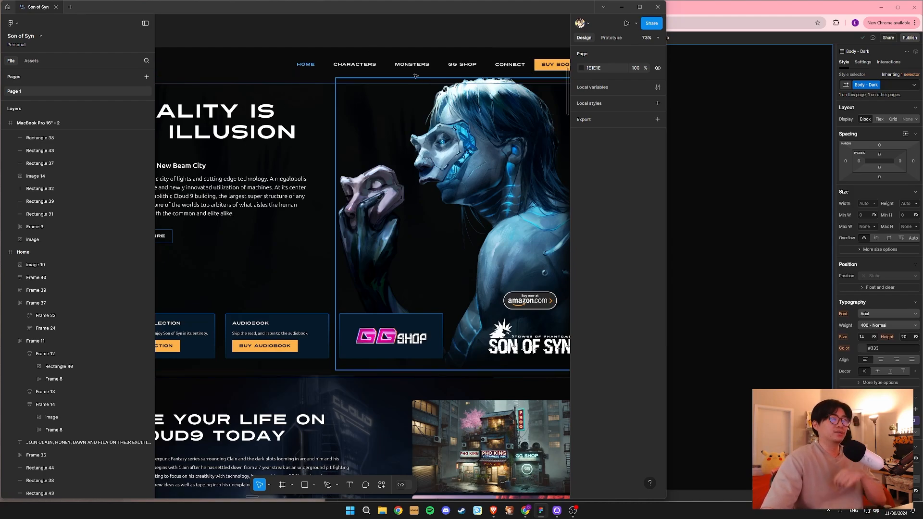
left_click(326, 77)
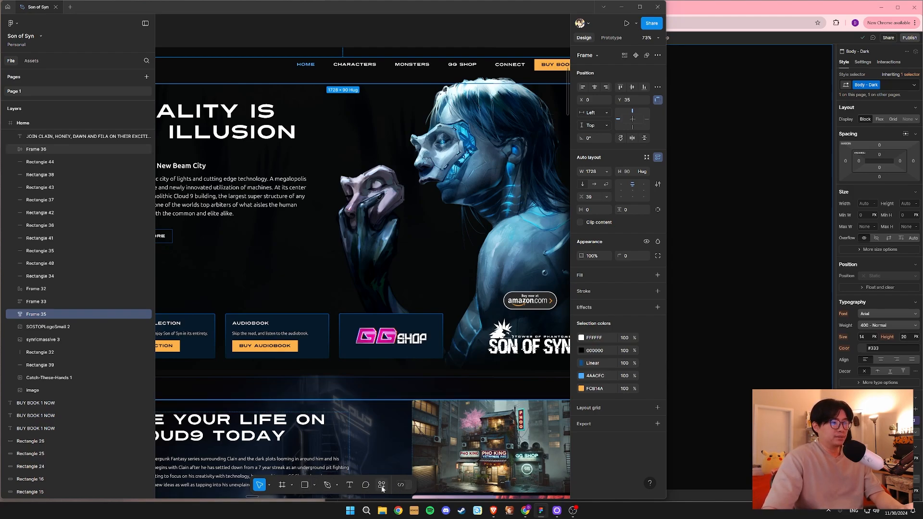
Search the plugins for webflow, read the Figma to Webflow (HTML, CSS and Website) description, and run that plugin.
left_click(382, 486)
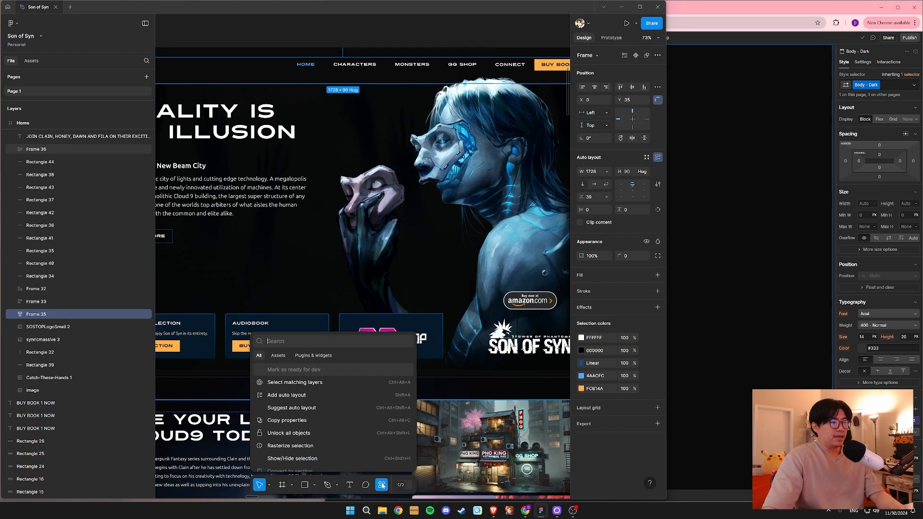
left_click(311, 356)
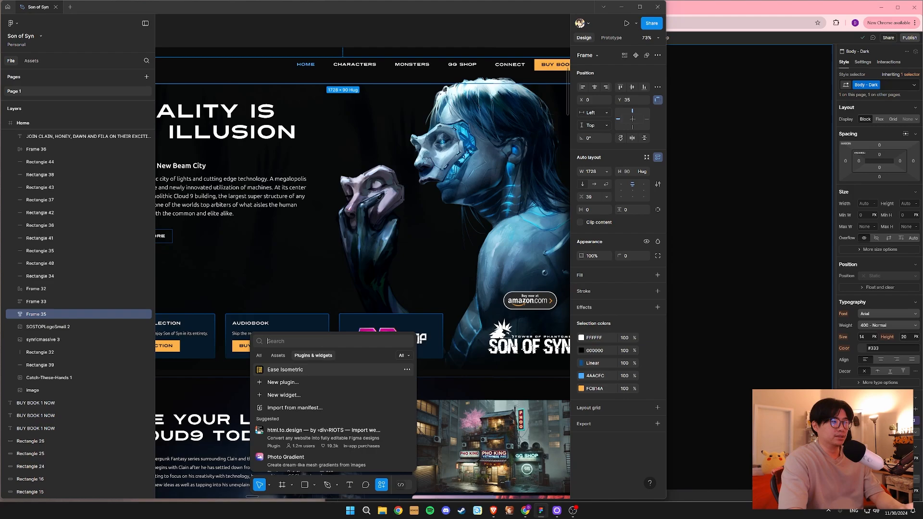
type("webflow")
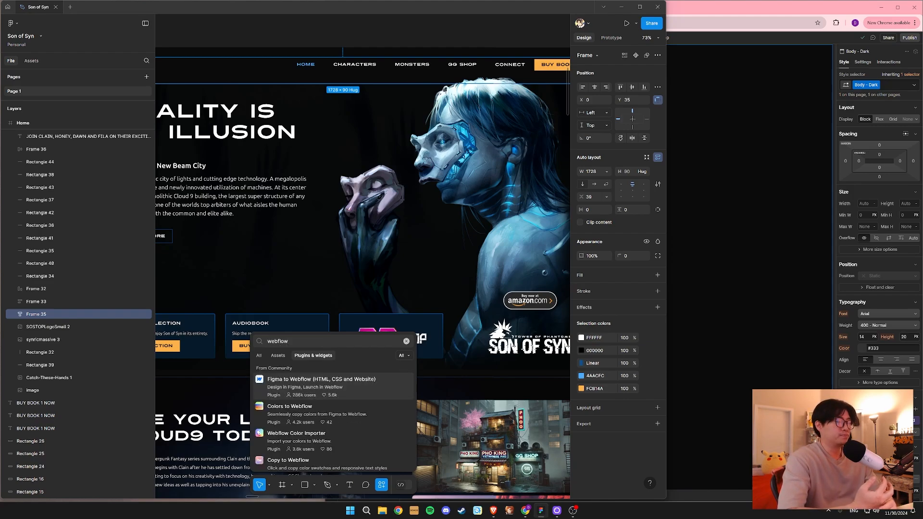
left_click(361, 383)
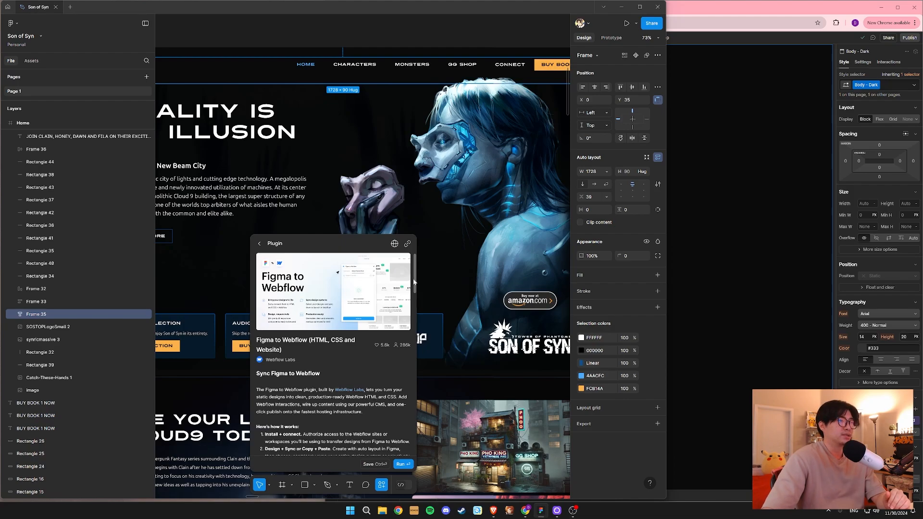
scroll(366, 325, "down", 3)
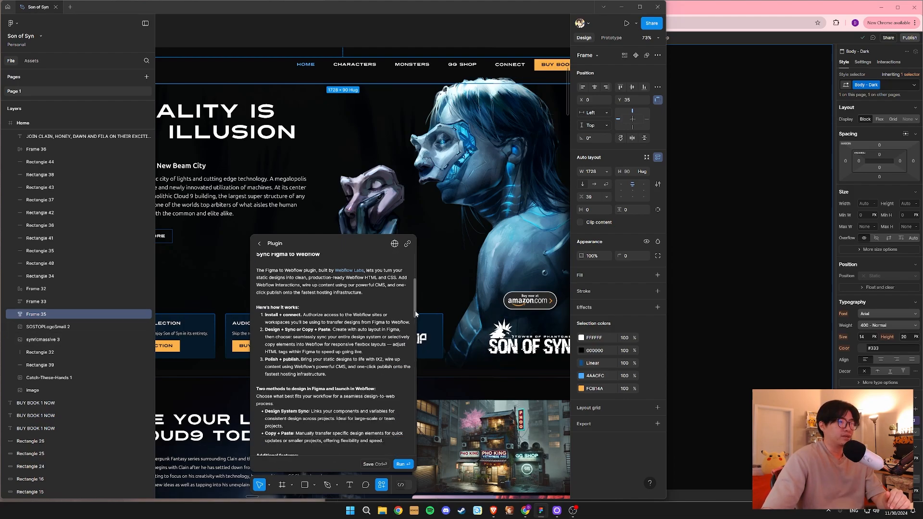
left_click_drag(415, 314, 416, 290)
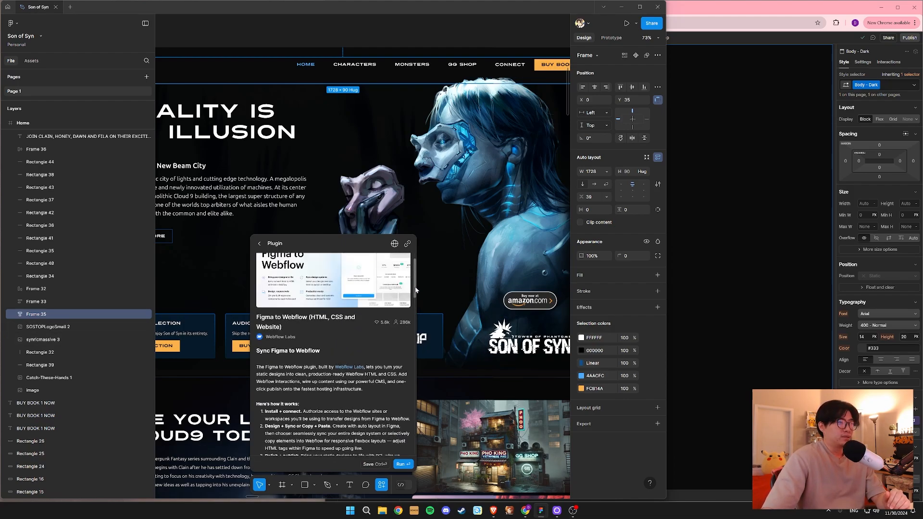
left_click(401, 464)
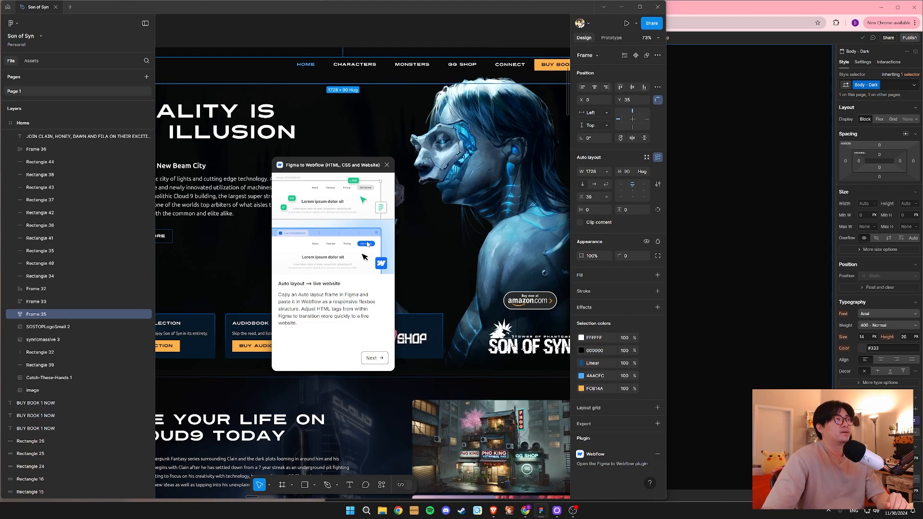
Connect the plugin to the Webflow account through Google sign-in, authorise the workspace containing Son of Syn, and close the confirmation page.
left_click(373, 359)
left_click(381, 360)
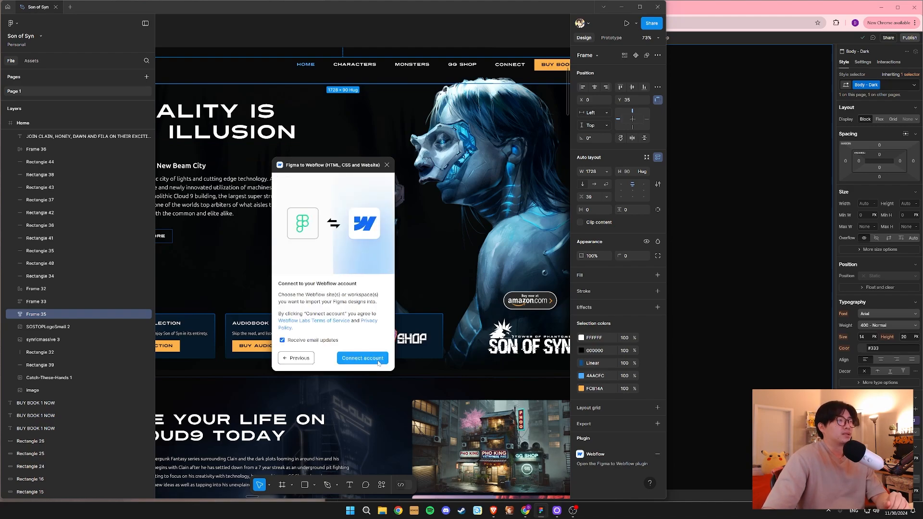
left_click(363, 361)
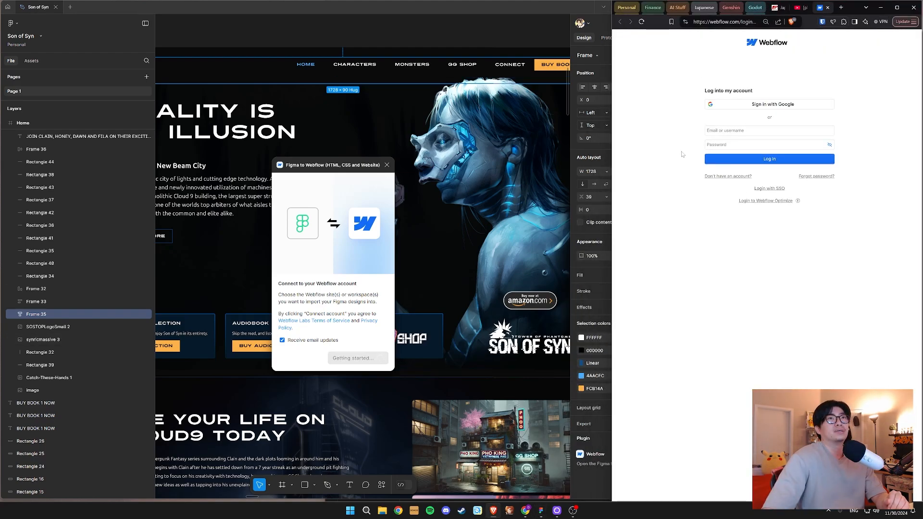
left_click(751, 105)
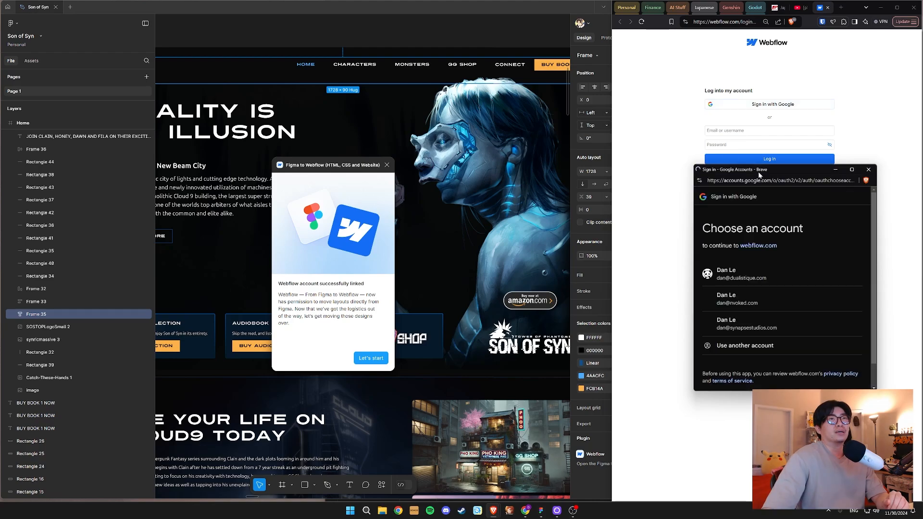
left_click(747, 273)
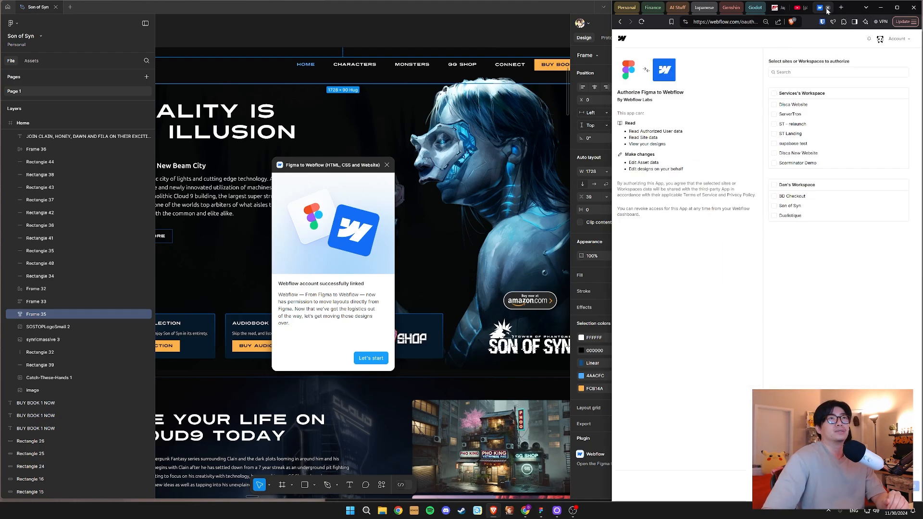
left_click(774, 185)
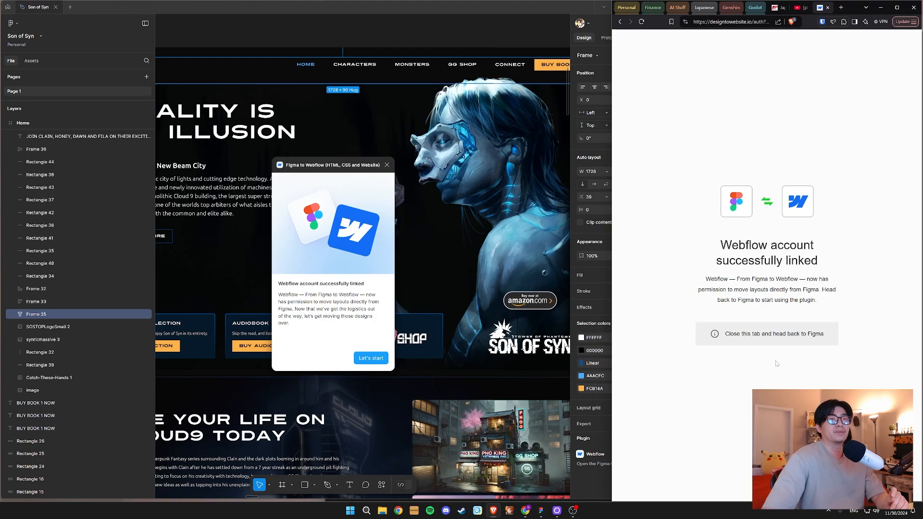
left_click(827, 8)
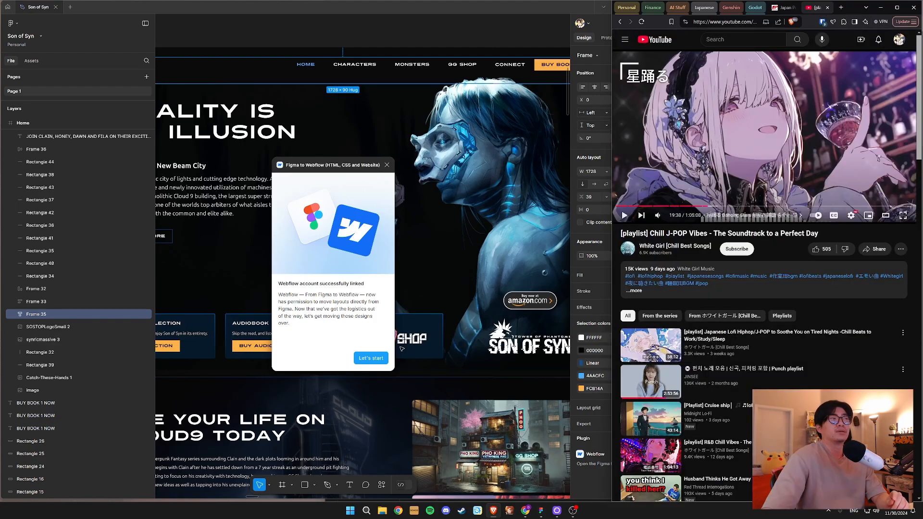
Start the linked plugin in Figma and minimise the browser window covering the workspace.
left_click(371, 358)
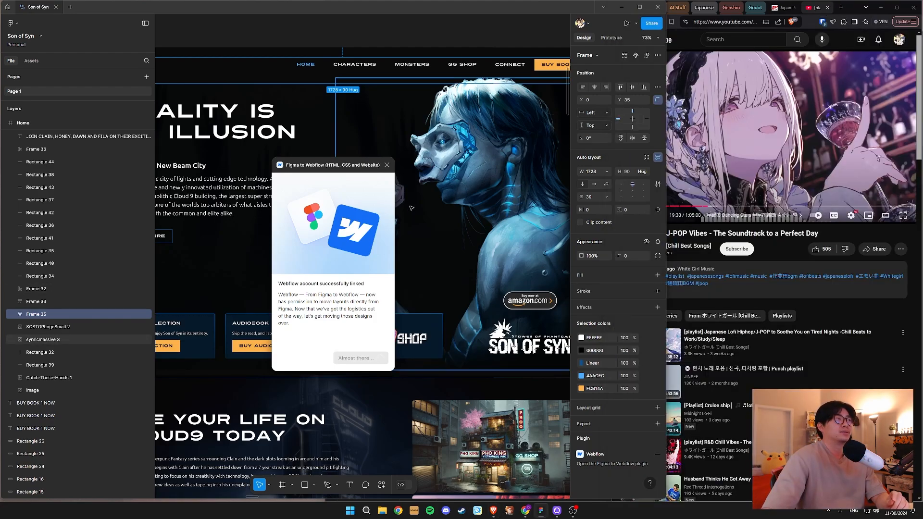
left_click(875, 8)
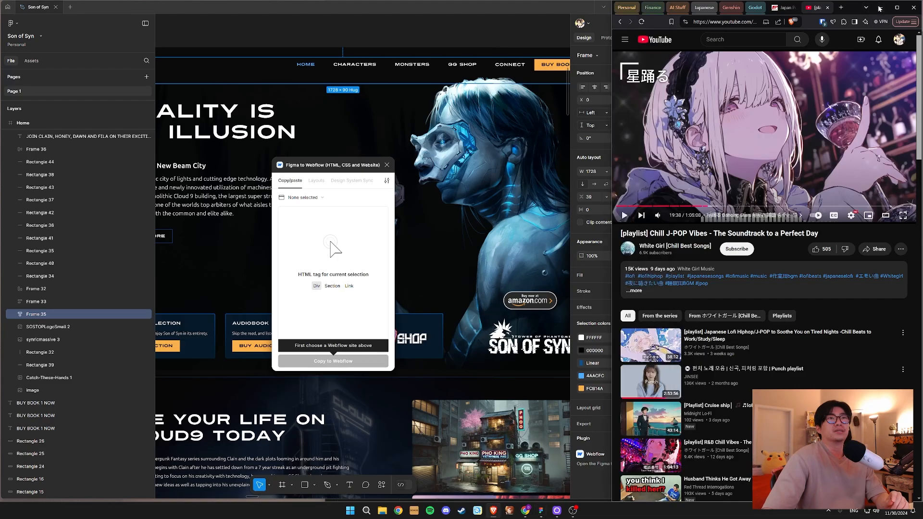
left_click(879, 8)
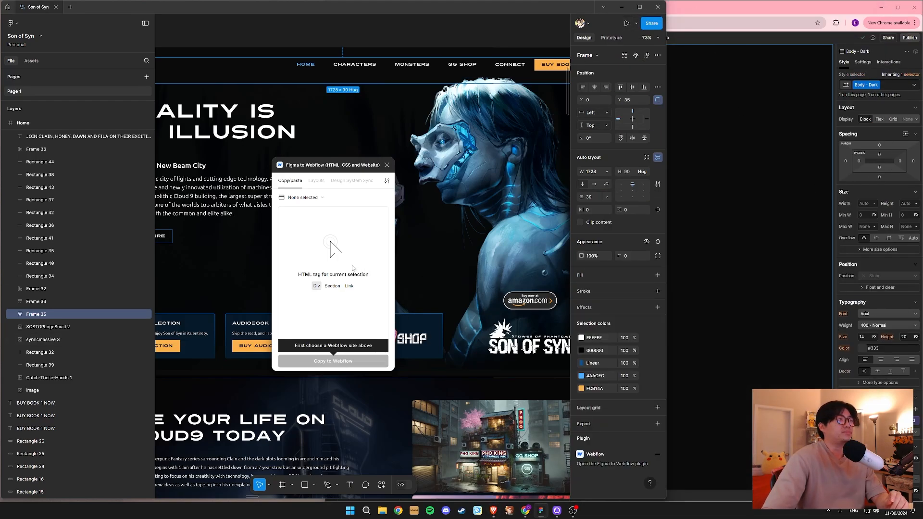
Place the plugin window beside the Home design and look through its ready-made layouts.
left_click_drag(331, 164, 279, 63)
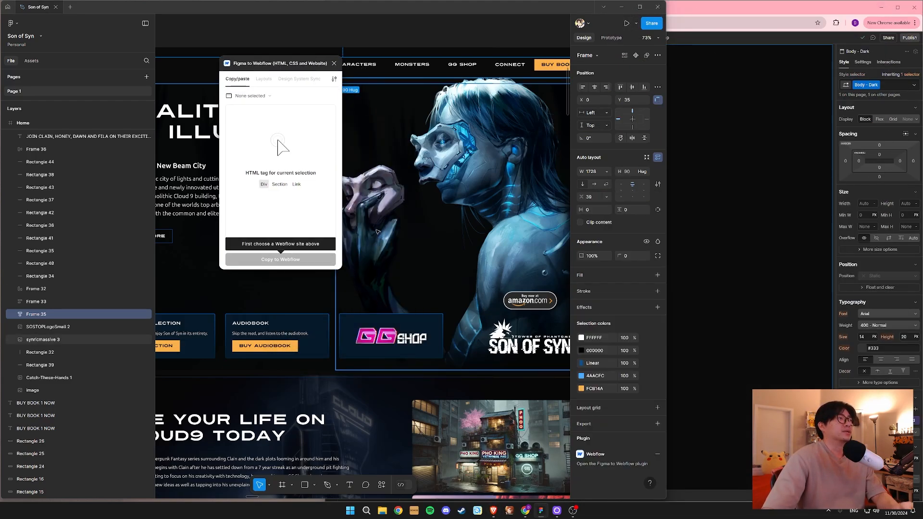
left_click_drag(321, 308, 455, 346)
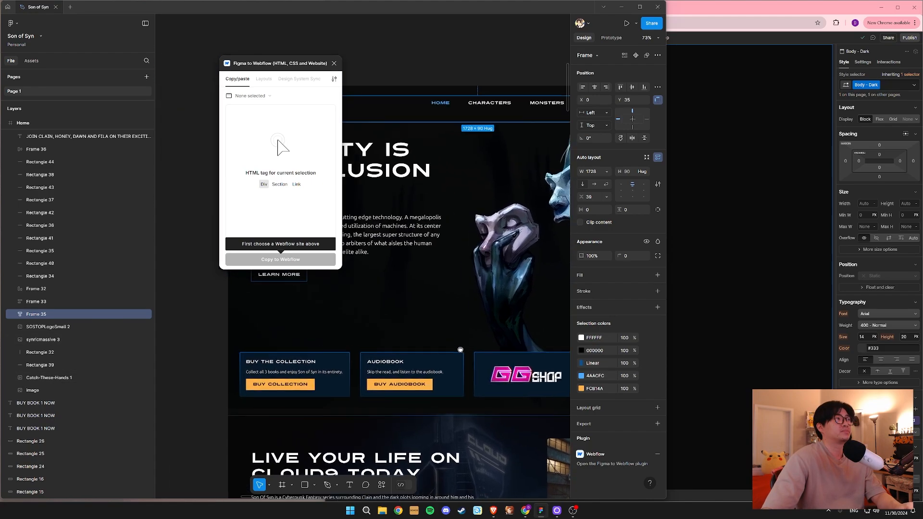
left_click_drag(374, 329, 486, 316)
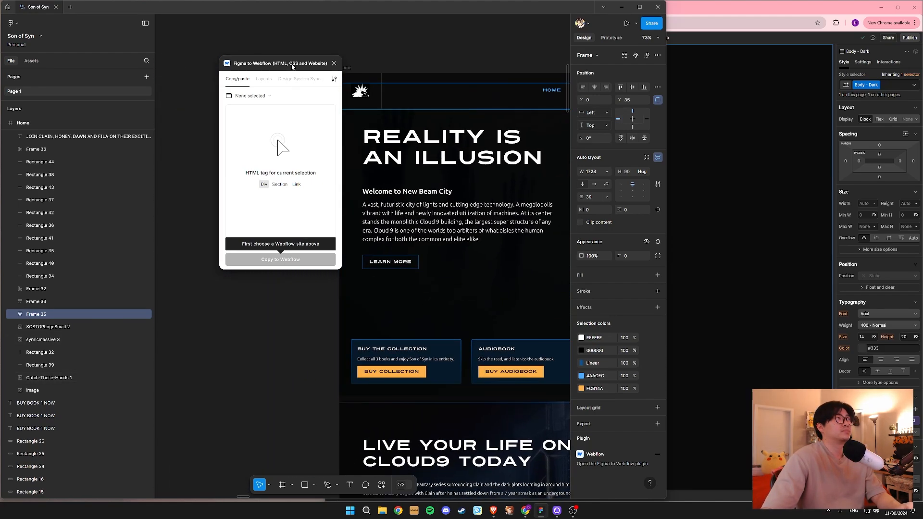
left_click_drag(292, 68, 274, 97)
left_click(247, 108)
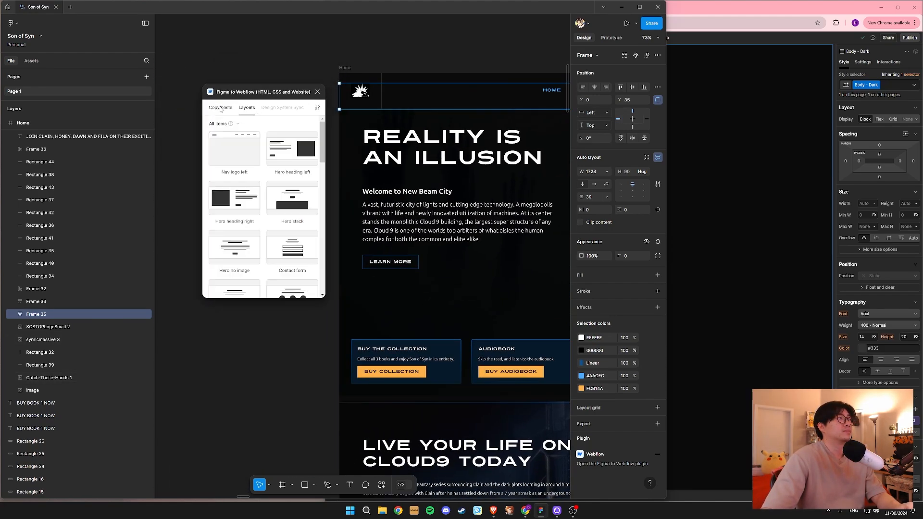
left_click(282, 109)
left_click_drag(269, 91, 237, 59)
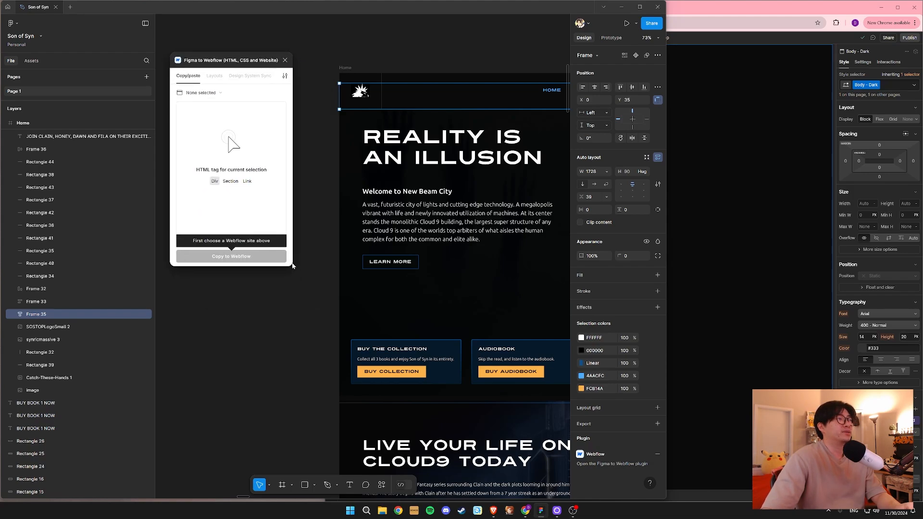
Choose Son of Syn as the plugin's target Webflow site and read the warning about copying the selected frame.
left_click(202, 92)
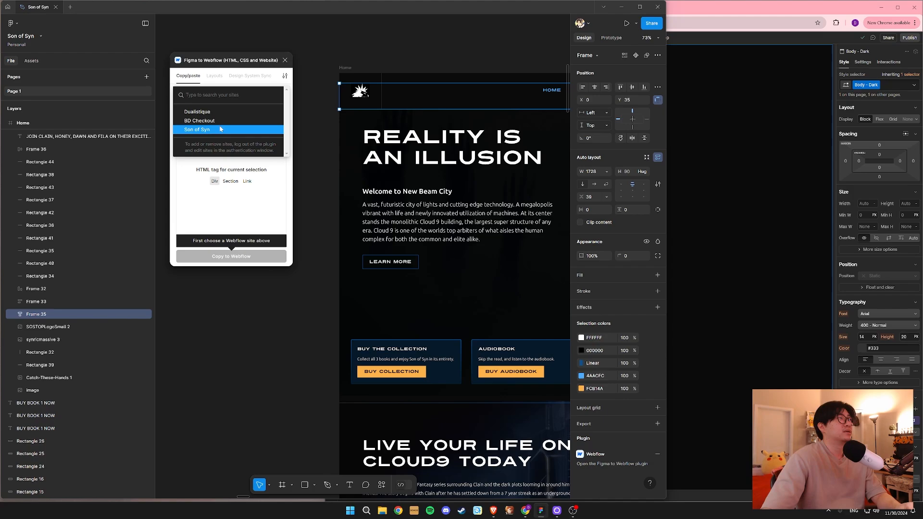
left_click(219, 130)
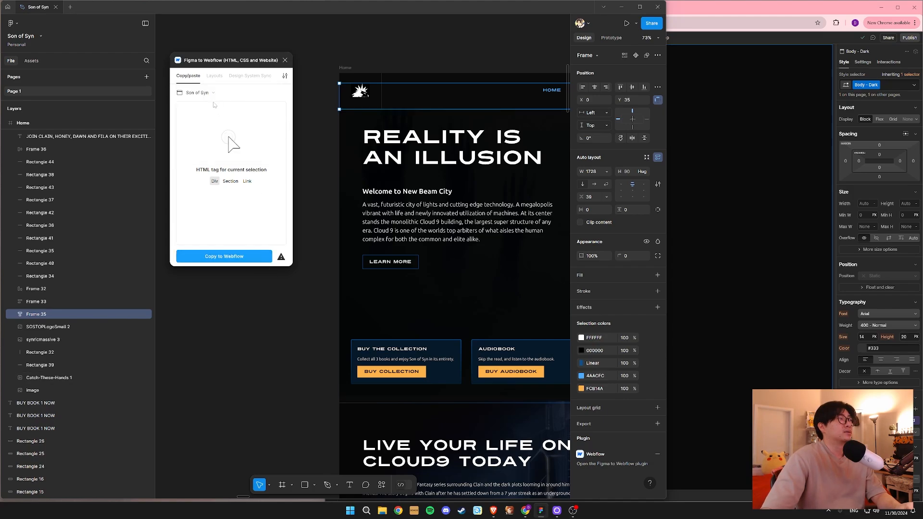
left_click(207, 92)
left_click(218, 128)
mouse_move(280, 262)
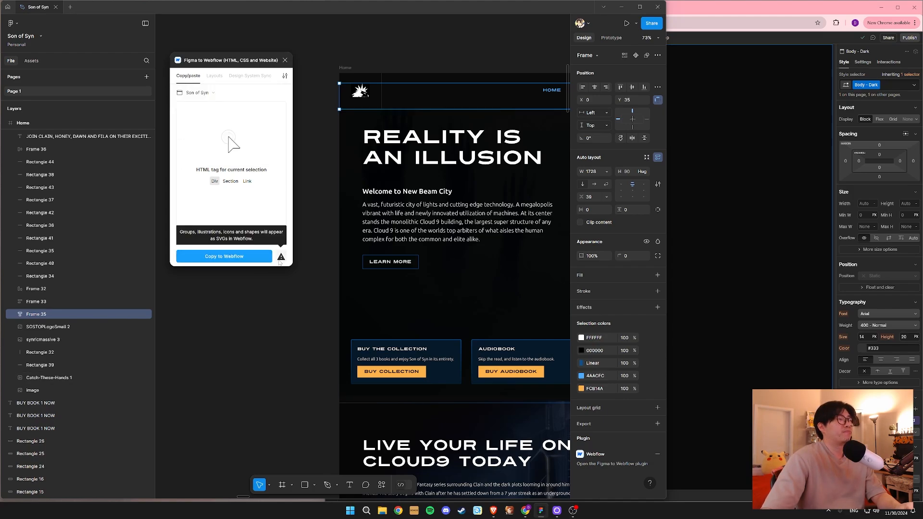
Deselect the navigation bar's frame, hide Figma's interface, and examine the header area of the Home design.
left_click(340, 47)
left_click(373, 93)
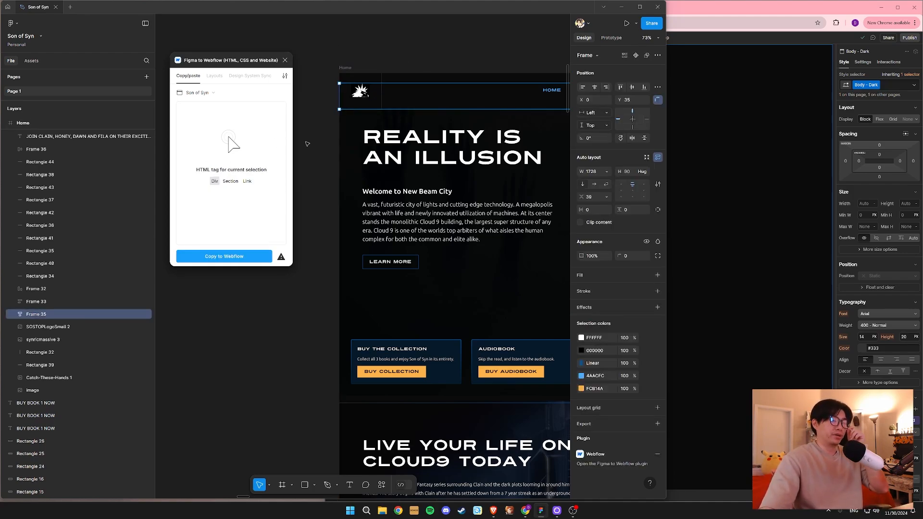
left_click(410, 32)
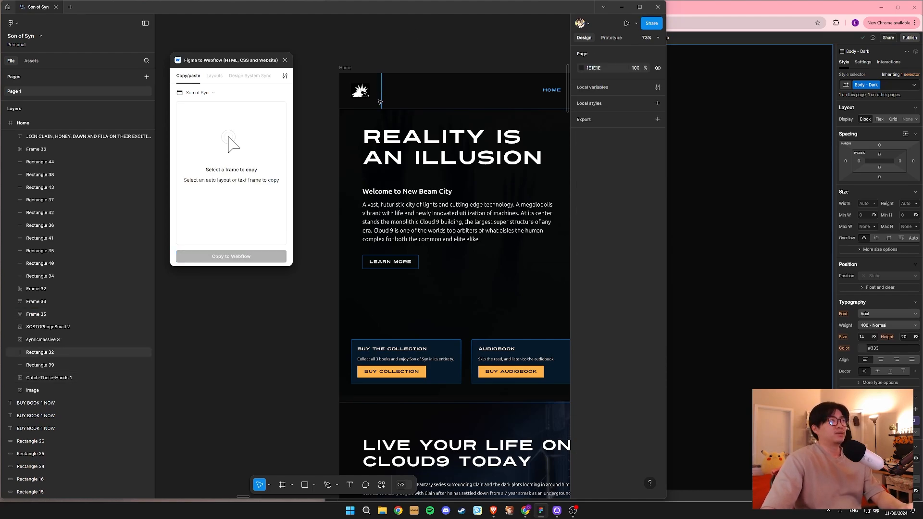
scroll(425, 142, "right", 3)
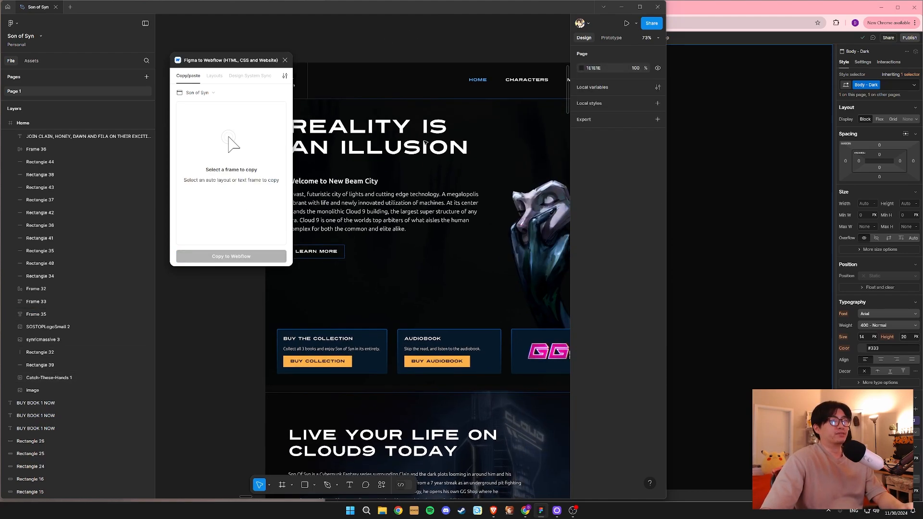
scroll(425, 142, "up", 2)
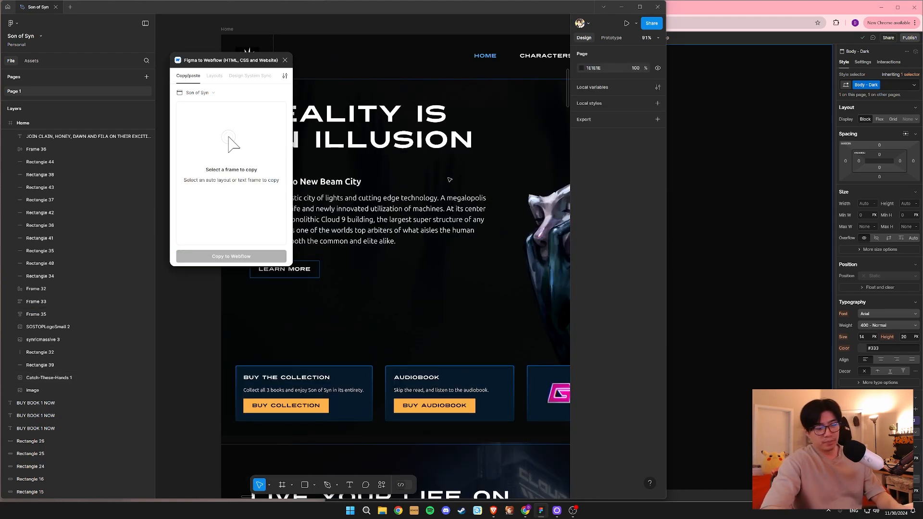
key("ctrl+backslash")
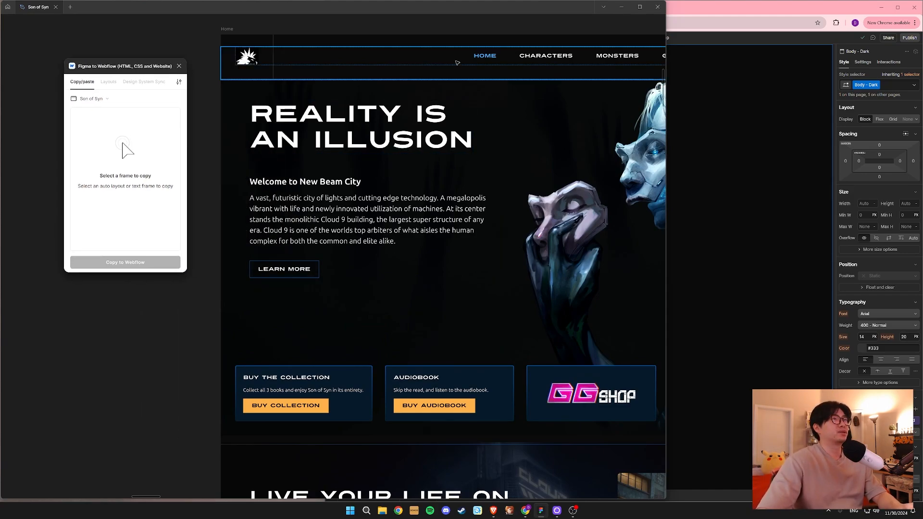
scroll(457, 63, "right", 3)
scroll(457, 62, "up", 1)
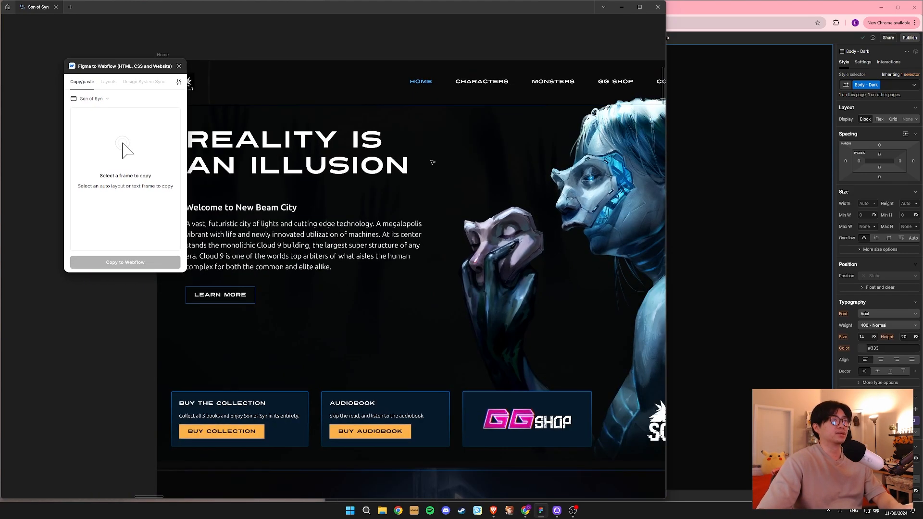
scroll(432, 162, "up", 5)
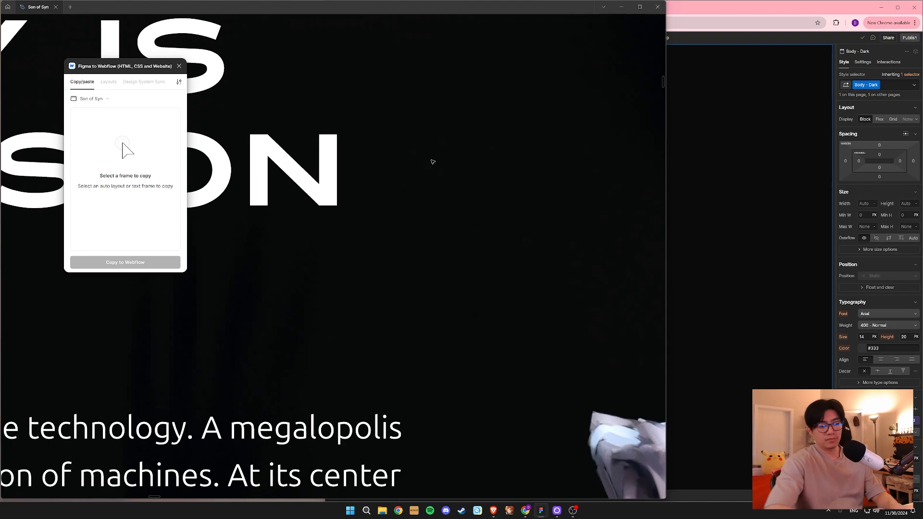
key("ctrl+minus")
key("ctrl+minus")
key("ctrl+minus")
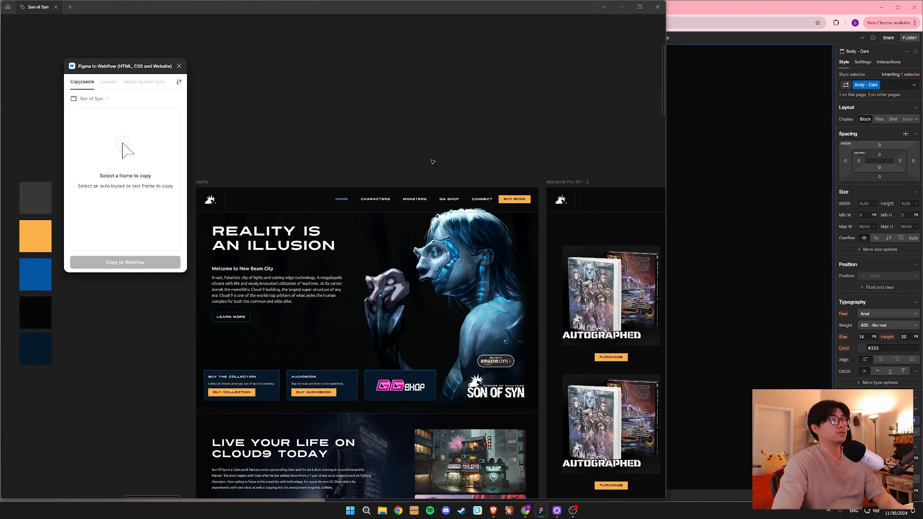
left_click_drag(417, 171, 444, 149)
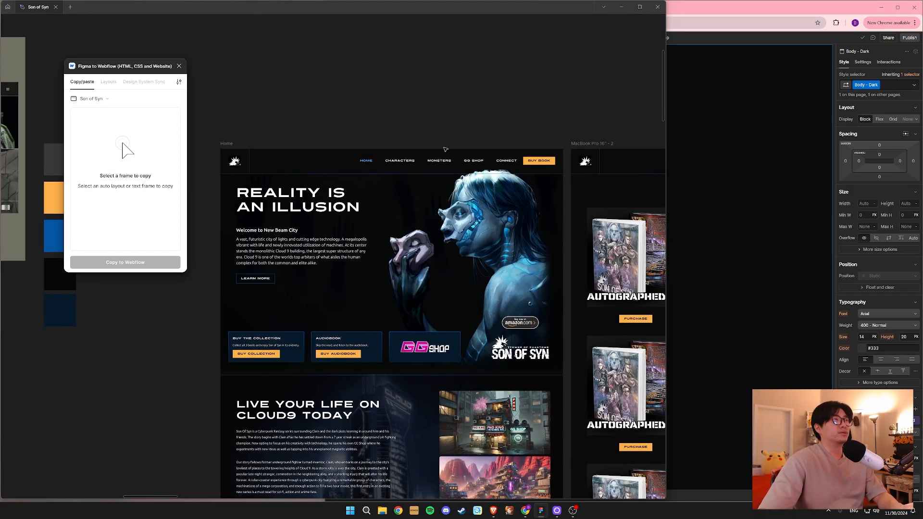
Move the plugin window clear of the Home design, select the navigation bar's frame, and show Figma's interface again.
scroll(445, 149, "up", 5)
left_click_drag(134, 65, 109, 55)
left_click_drag(381, 113, 408, 107)
left_click(465, 138)
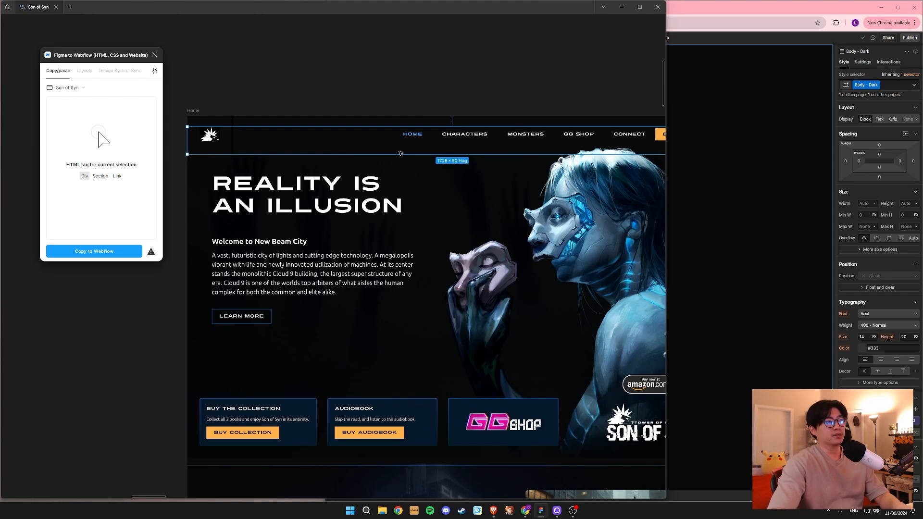
key("ctrl+backslash")
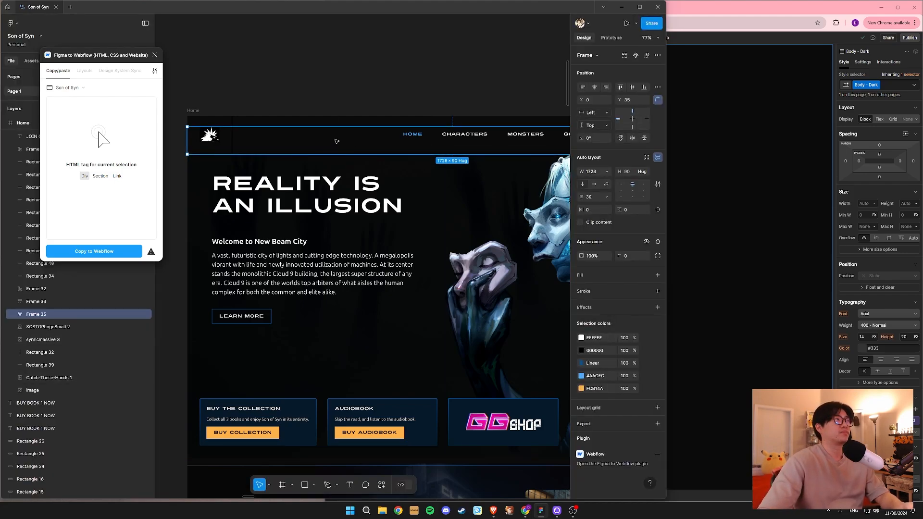
Inspect the navigation bar's nested frames and its HOME, CHARACTERS, MONSTERS and GG SHOP text links.
mouse_move(389, 146)
left_mouse_down()
mouse_move(423, 53)
mouse_move(466, 55)
mouse_move(427, 85)
mouse_move(401, 146)
left_mouse_up()
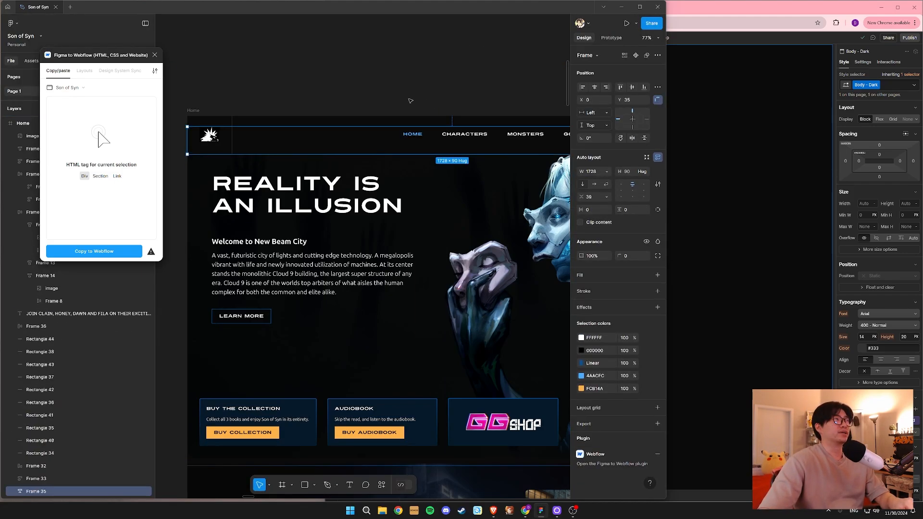
left_click(418, 139)
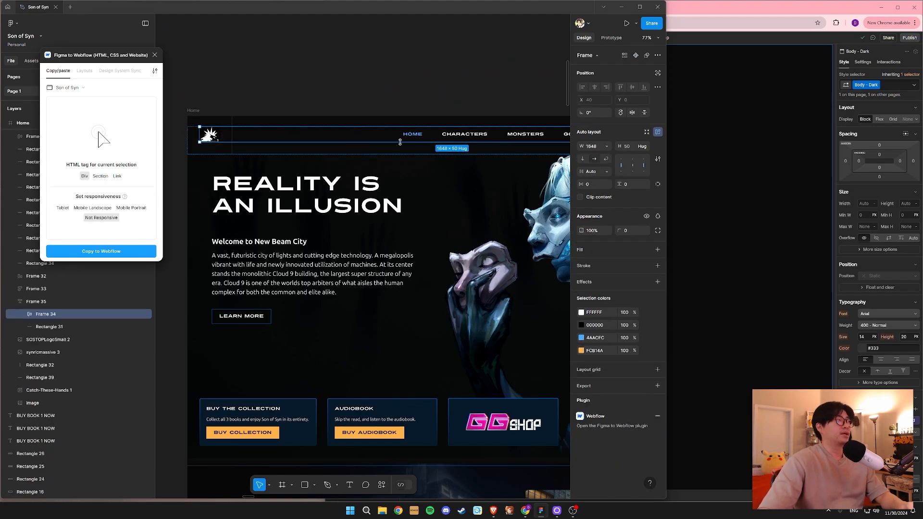
scroll(354, 142, "right", 2)
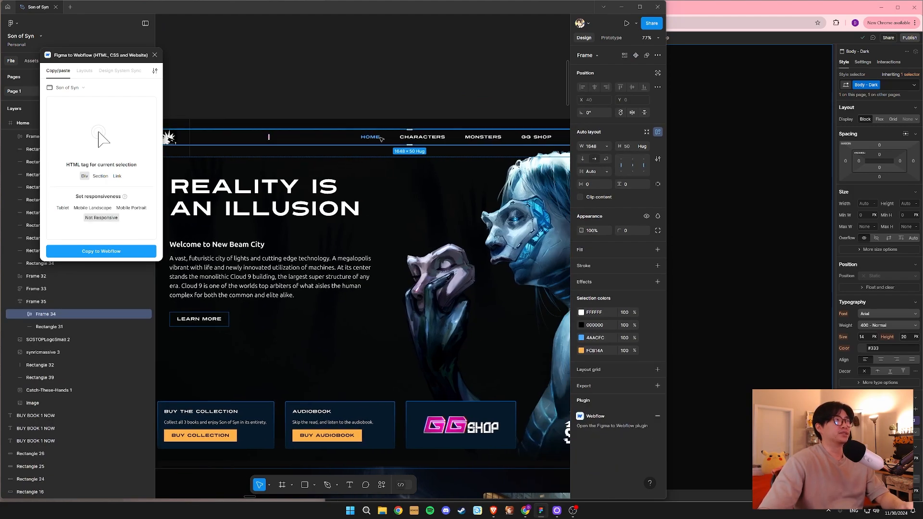
left_click(408, 140)
double_click(374, 140)
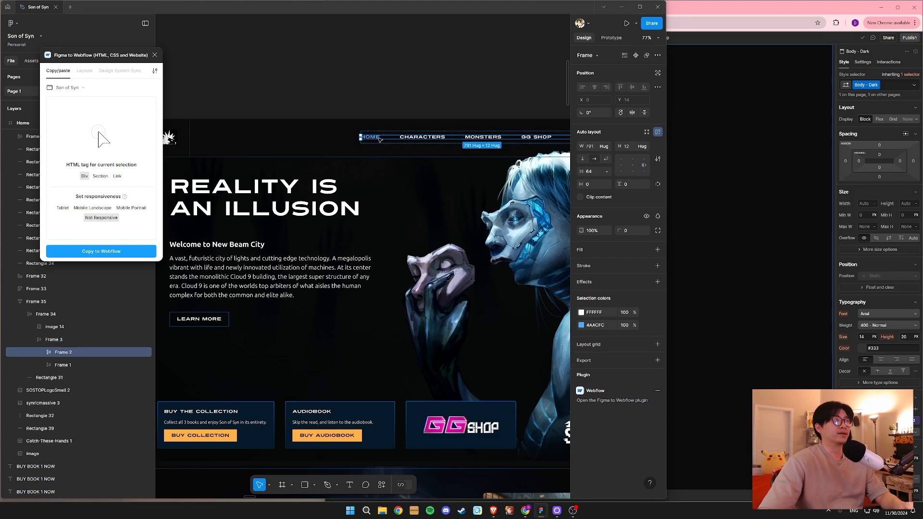
double_click(425, 138)
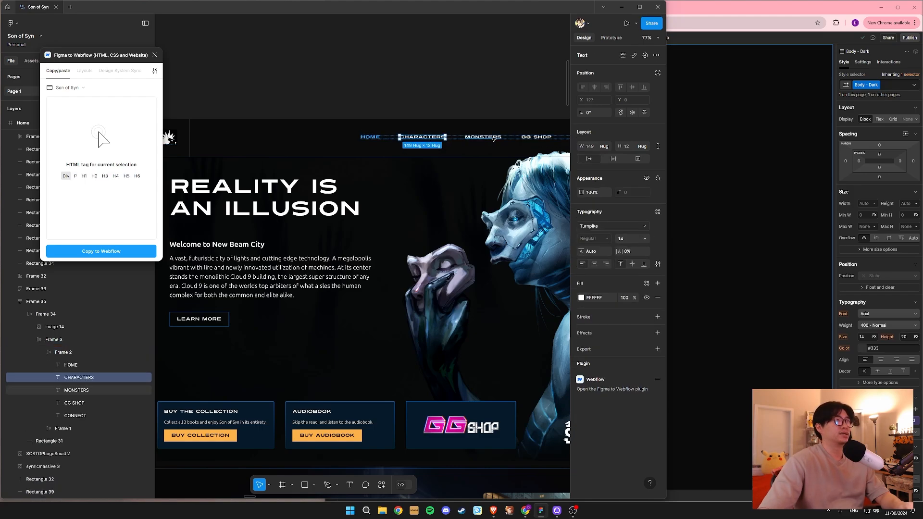
left_click(371, 137)
left_click(490, 138)
left_click(533, 138)
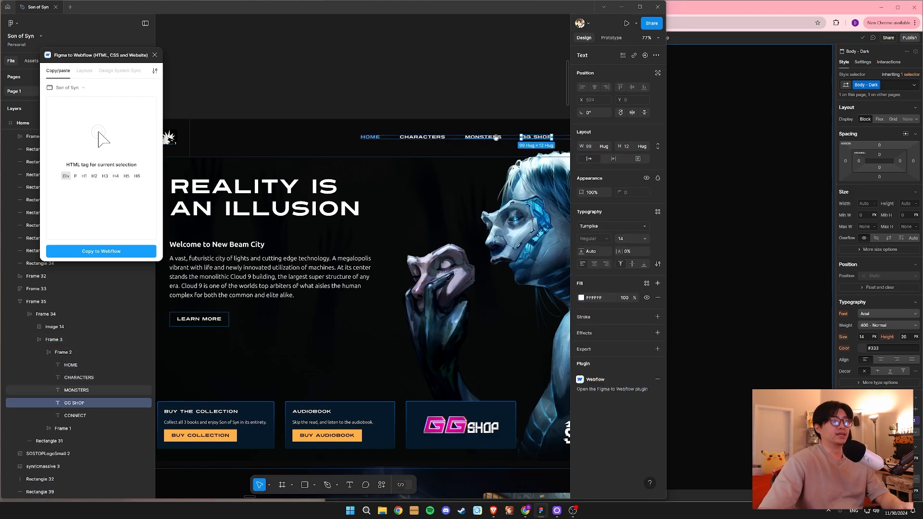
Inspect the navigation bar's CONNECT link, its BUY BOOK button, and the frames that group the links with the button and logo.
scroll(399, 134, "right", 3)
left_click(503, 135)
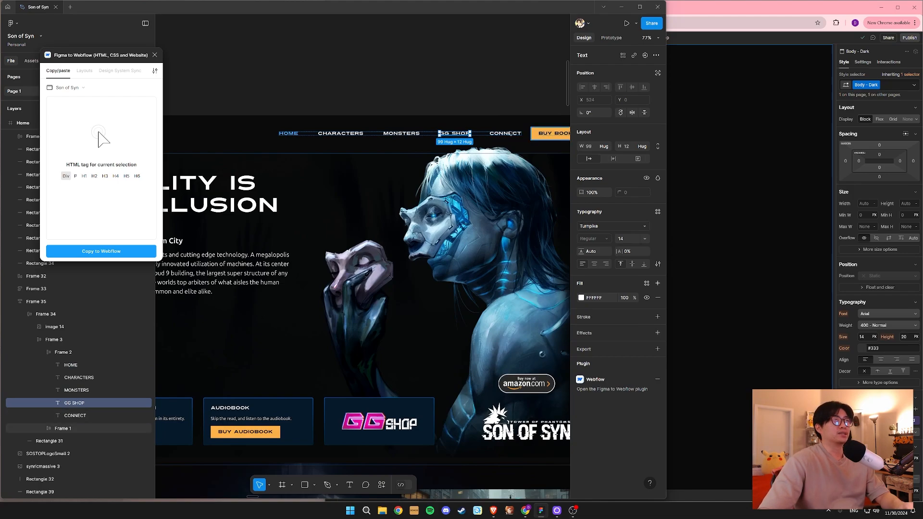
left_click(551, 135)
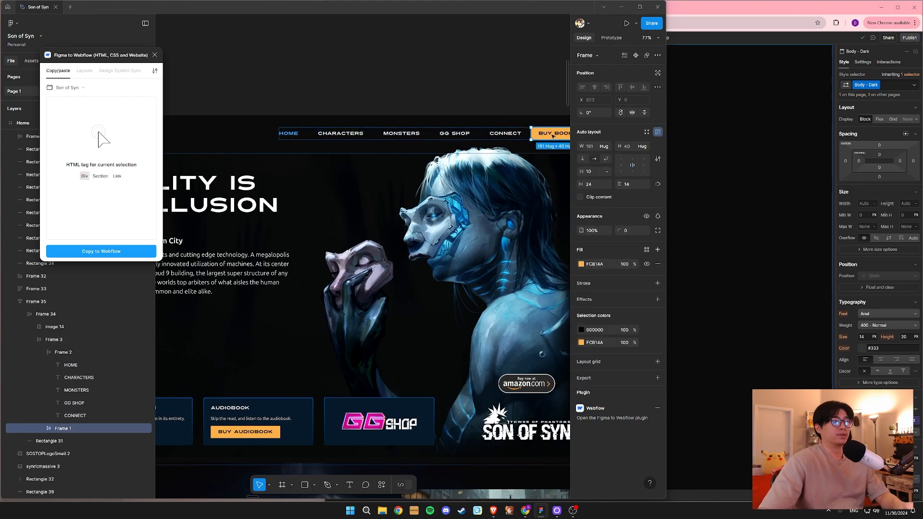
left_click(500, 135)
left_click(476, 141)
scroll(477, 141, "left", 3)
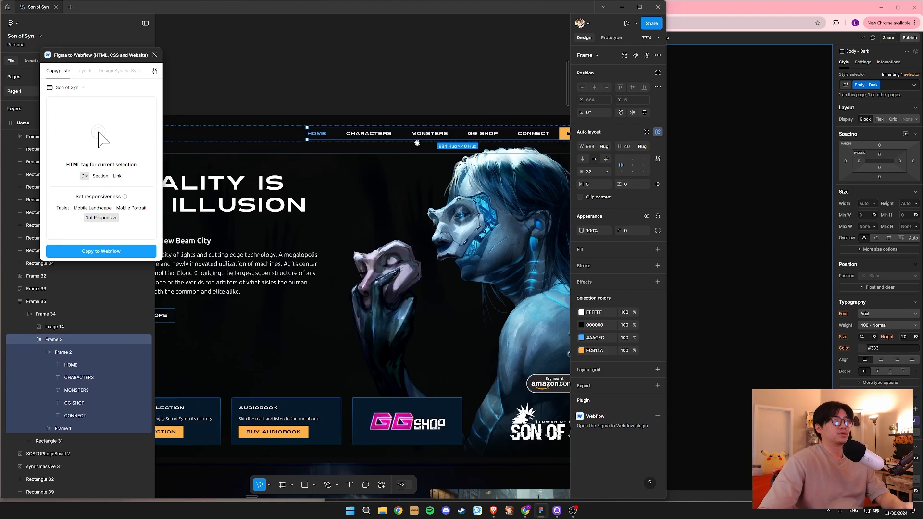
left_click(364, 137)
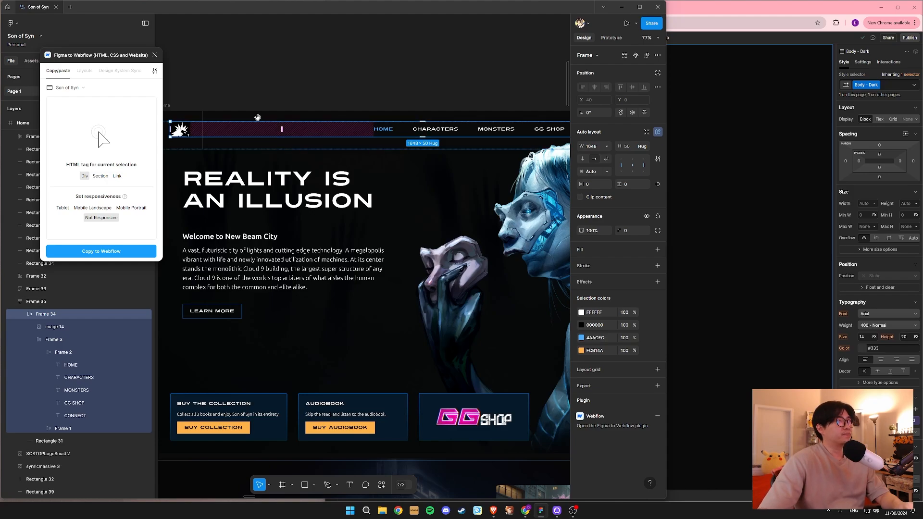
Inspect the divider line beneath the navigation links and the outer frame that contains it.
left_click_drag(257, 118, 300, 89)
left_click(272, 121)
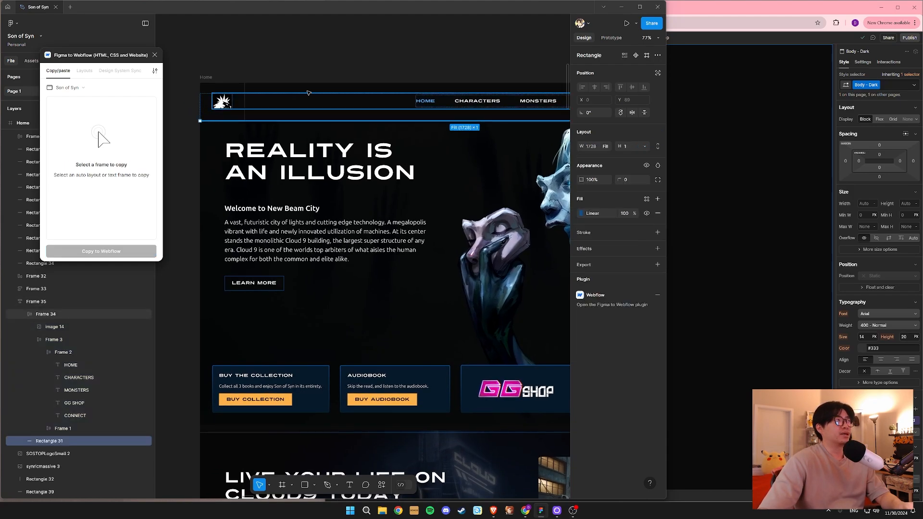
left_click(303, 42)
left_click(389, 111)
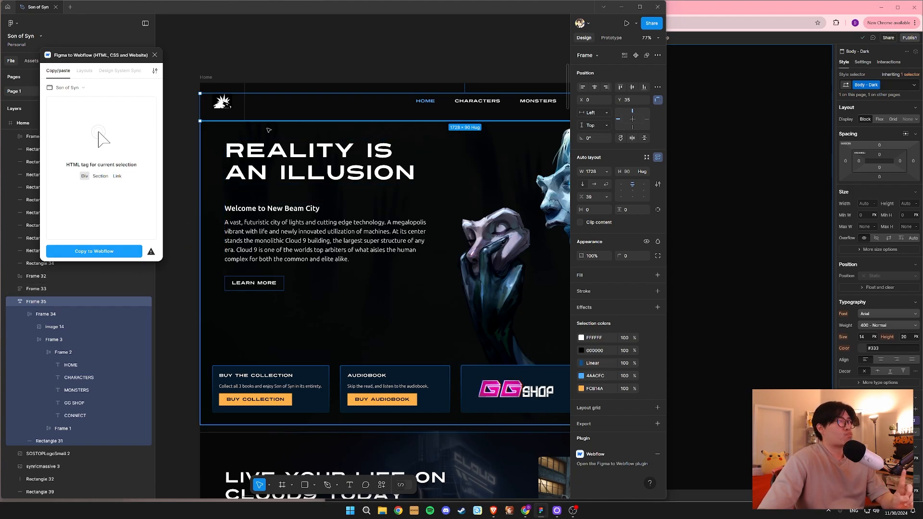
key("Escape")
Inspect the hero section's text frame, promotional card row, description paragraph, and background video.
left_click(315, 204)
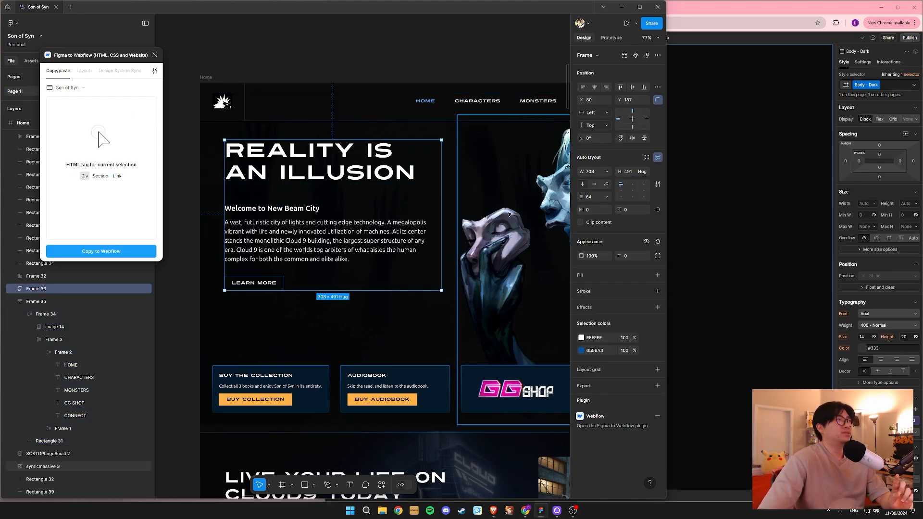
left_click(486, 283)
left_click(270, 394)
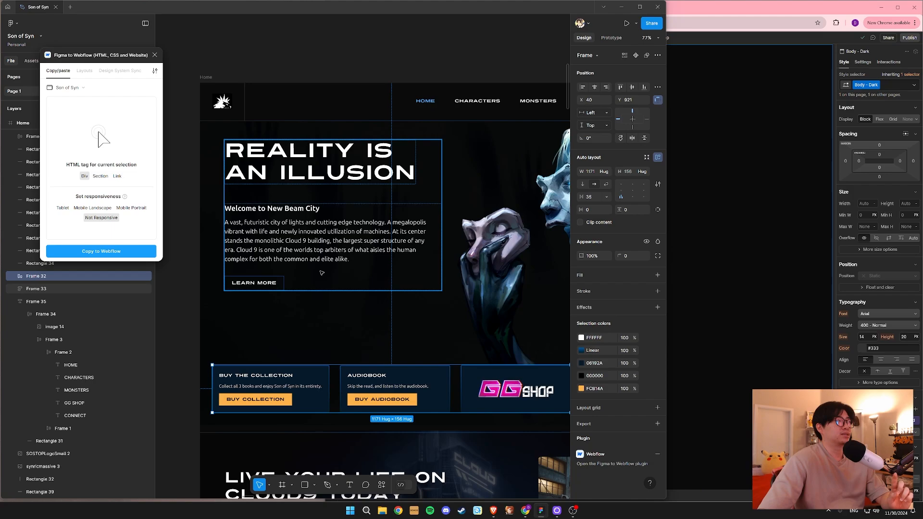
double_click(290, 250)
double_click(287, 249)
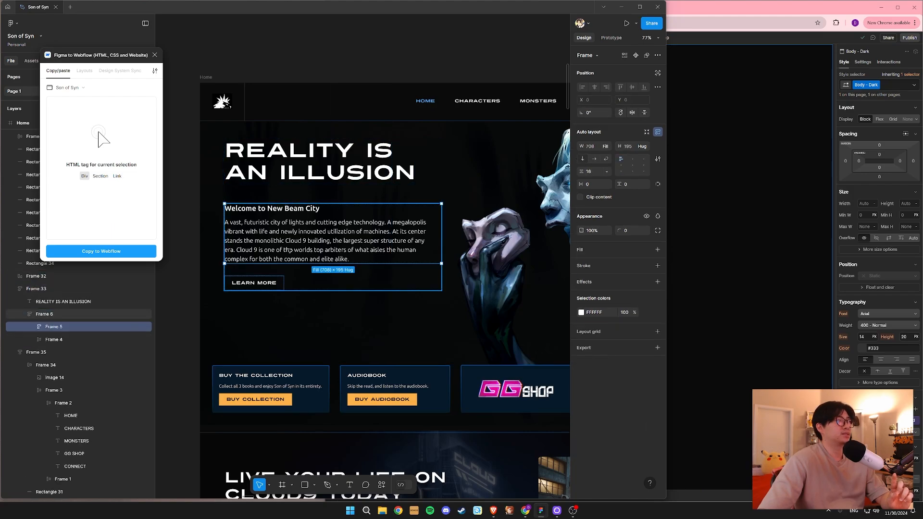
double_click(274, 244)
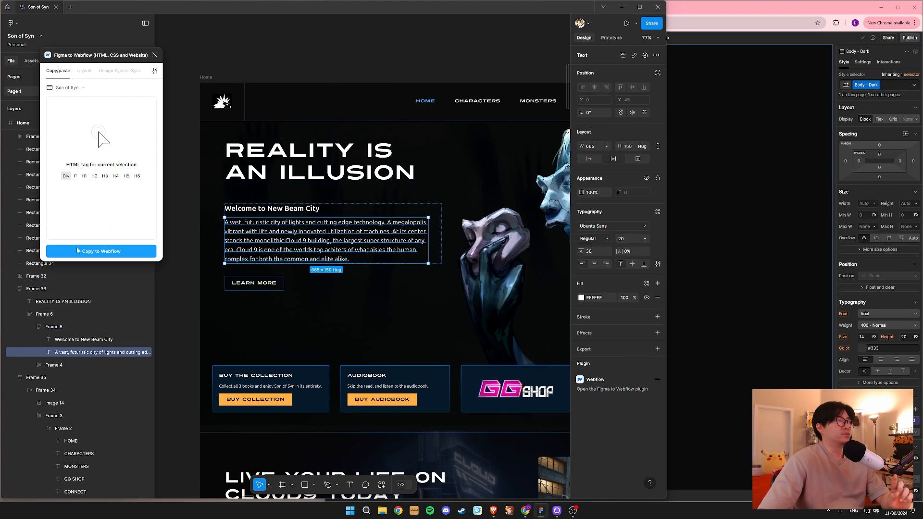
left_click(275, 169)
left_click(250, 126)
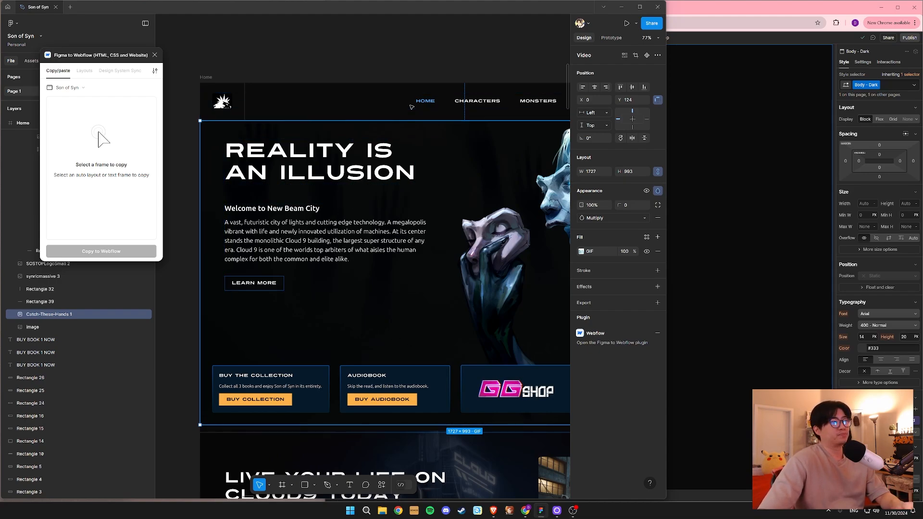
Select the navigation bar's frame and examine how it sits above the hero section.
left_click(437, 107)
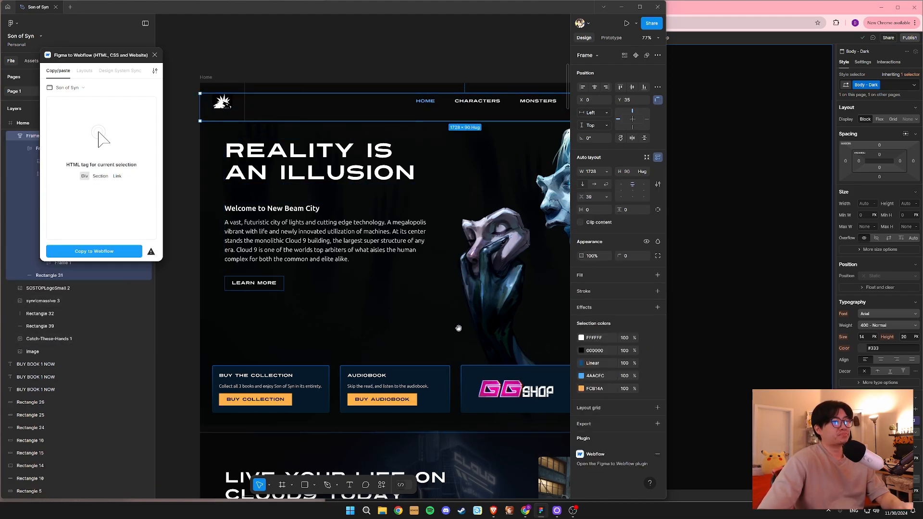
left_click_drag(453, 319, 429, 301)
scroll(426, 280, "down", 3)
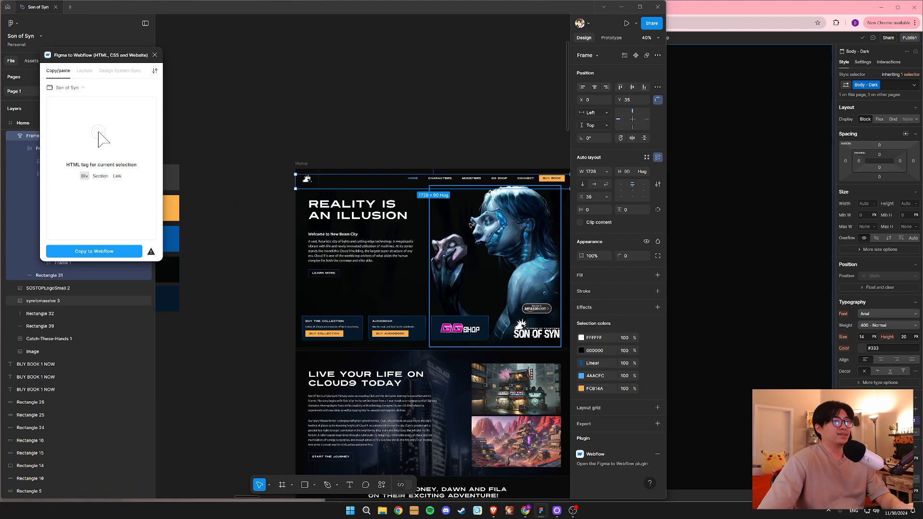
scroll(471, 222, "up", 2)
scroll(471, 222, "up", 3)
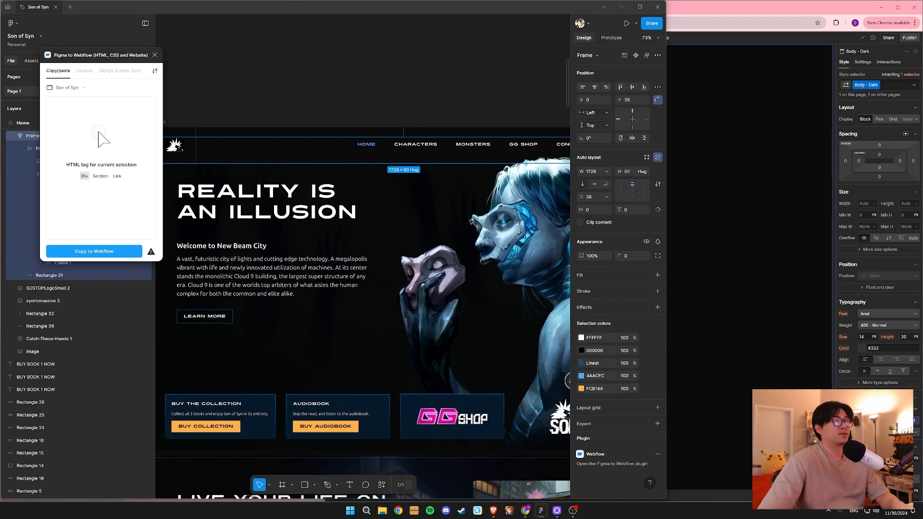
scroll(421, 210, "down", 4)
left_click_drag(450, 146, 415, 148)
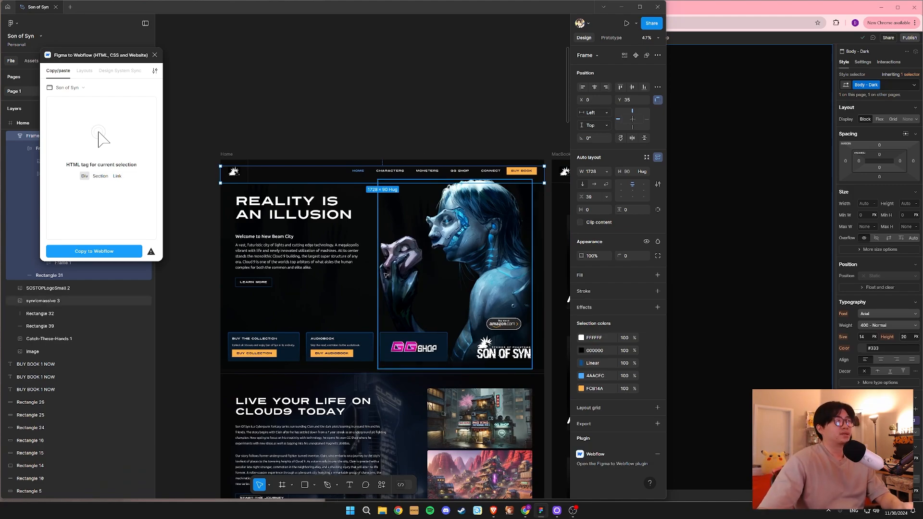
Select the hero section's elements together, then select the whole Home frame to check whether the plugin can copy them.
left_click(413, 212)
left_click_drag(187, 195, 546, 369)
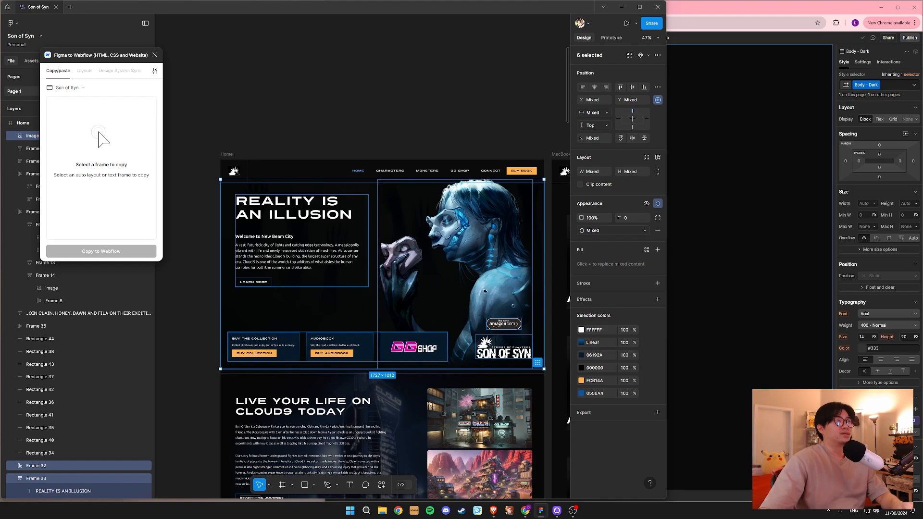
left_click(225, 155)
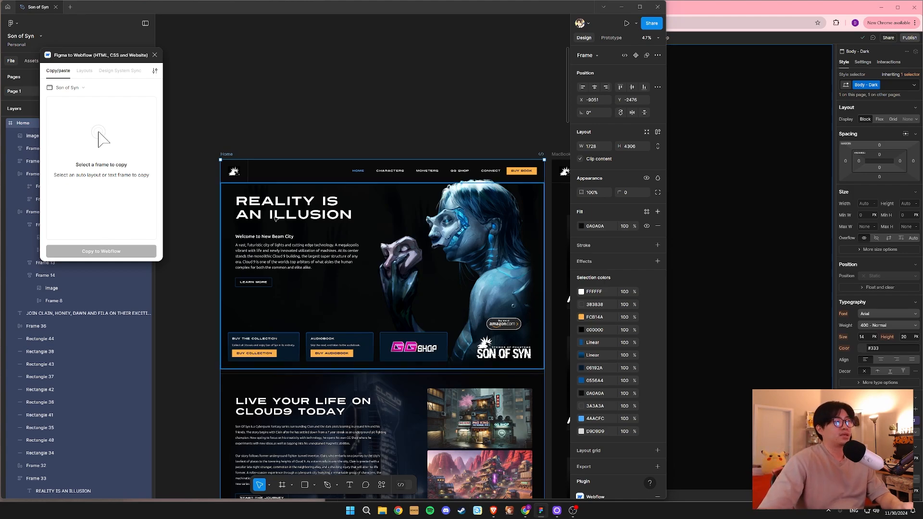
Compare the navigation bar's frame with the footer's frame by selecting each one, and review the Home sections between them.
left_click(265, 177)
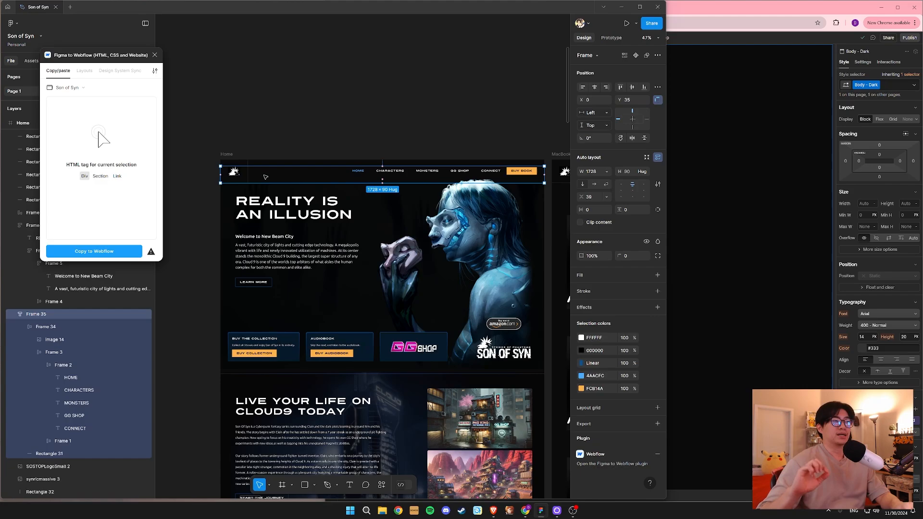
left_click(288, 111)
left_click(253, 177)
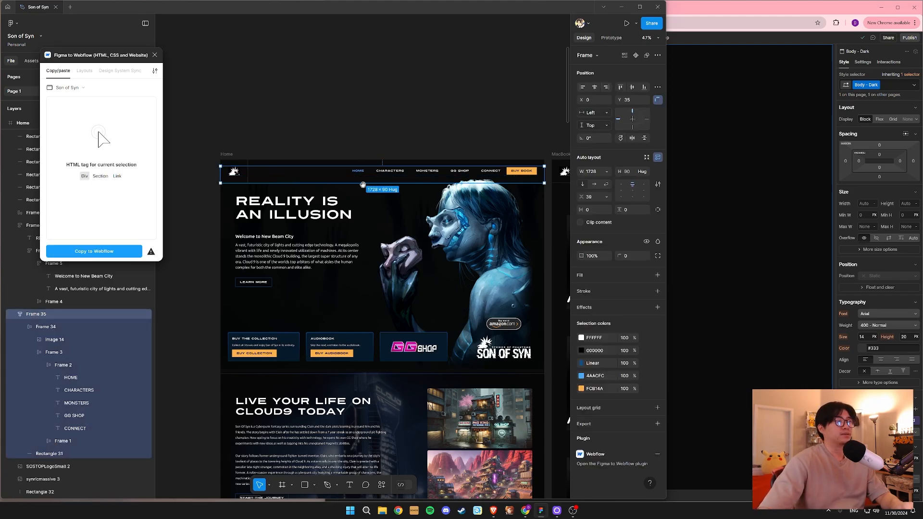
left_click_drag(344, 324, 362, 61)
scroll(445, 318, "down", 8)
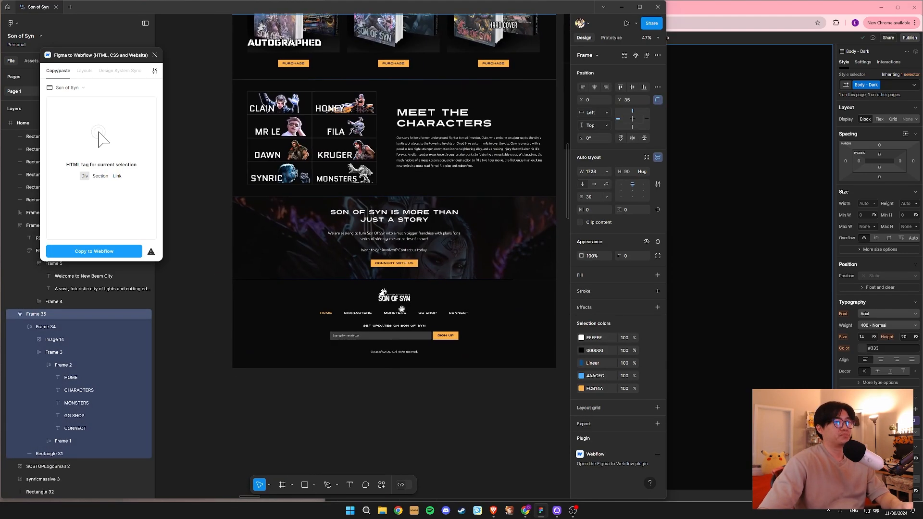
left_click(420, 316)
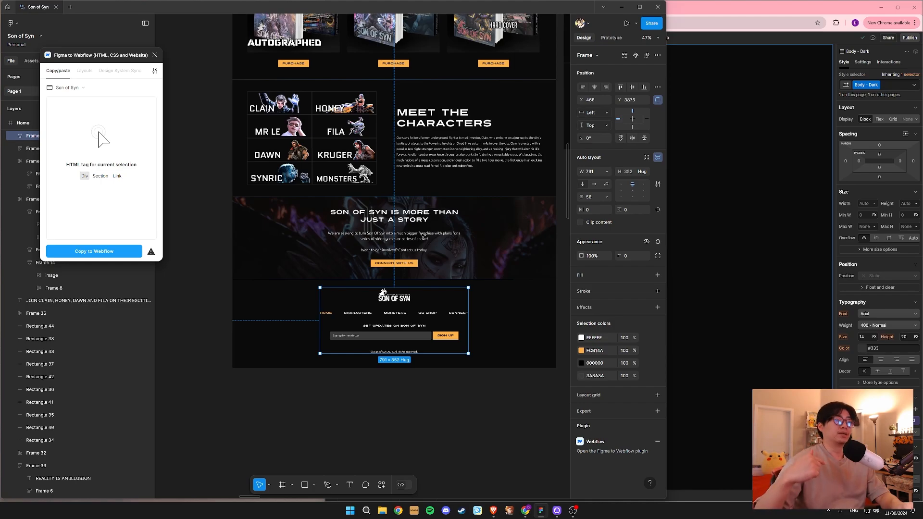
scroll(464, 128, "up", 10)
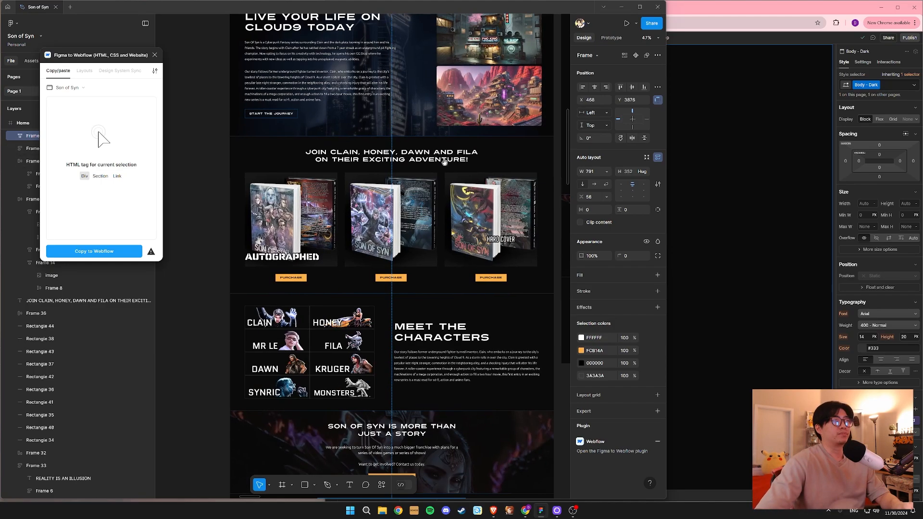
scroll(465, 128, "up", 5)
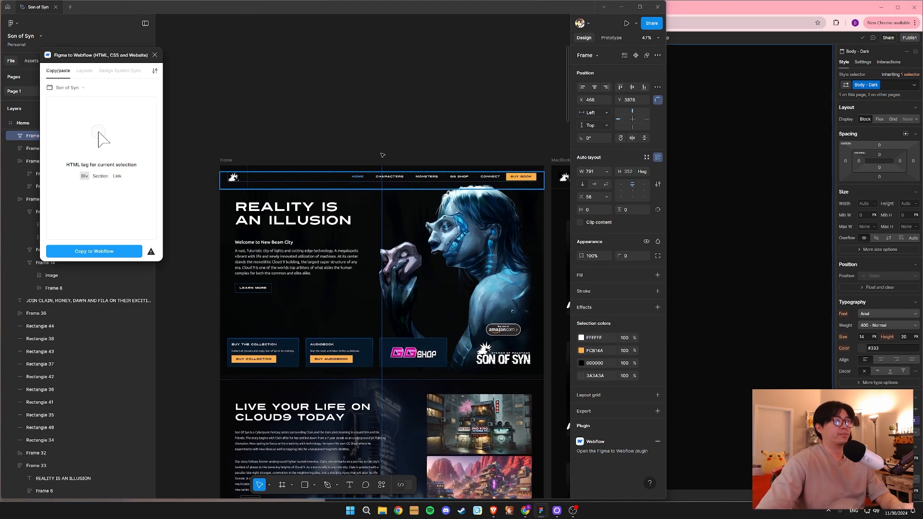
Copy the navigation bar's frame with the plugin, switch to Webflow, paste it into Body - Dark, and dismiss the resulting messages.
left_click(419, 183)
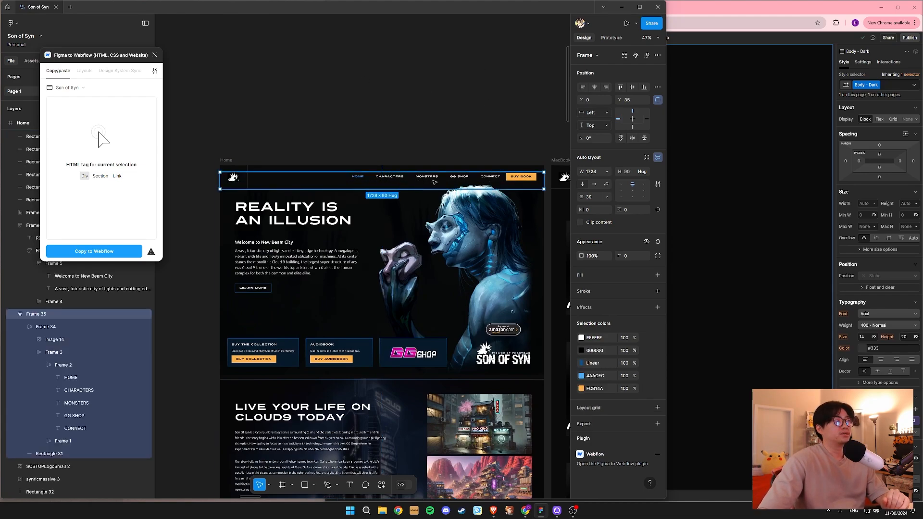
left_click(104, 251)
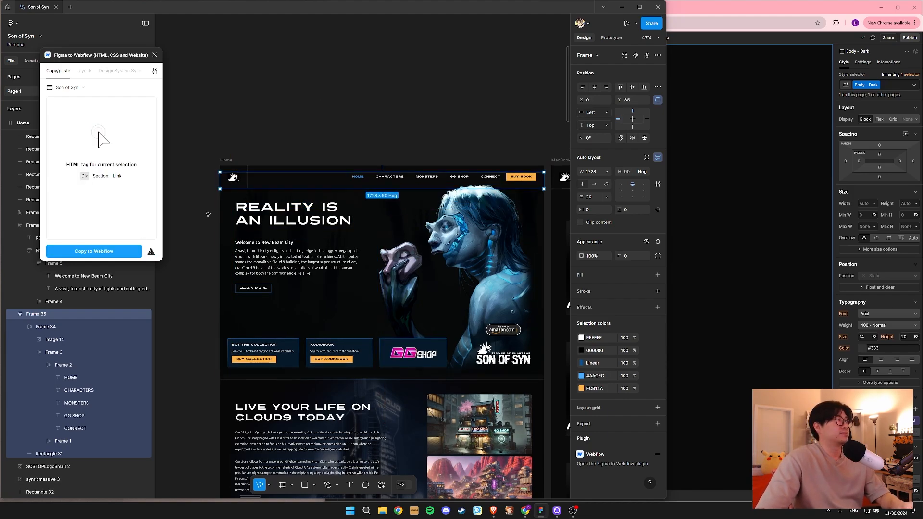
left_click(708, 16)
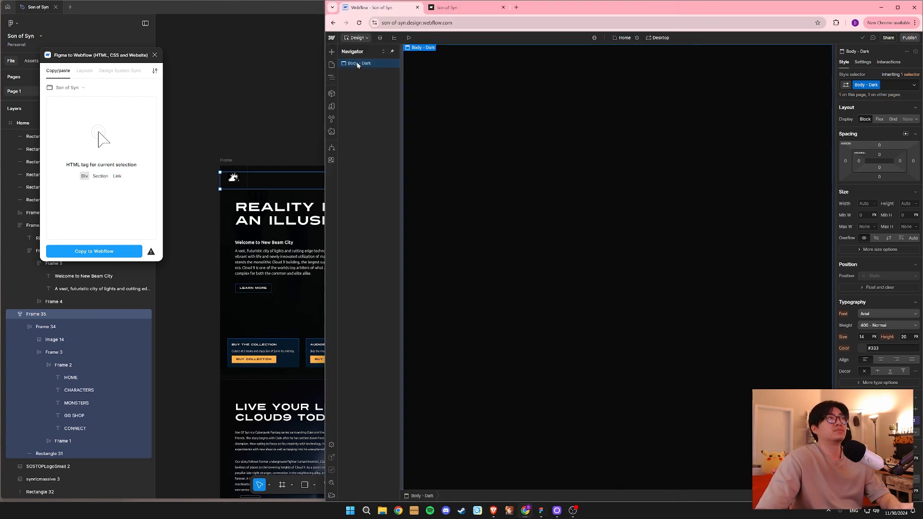
key("ctrl+v")
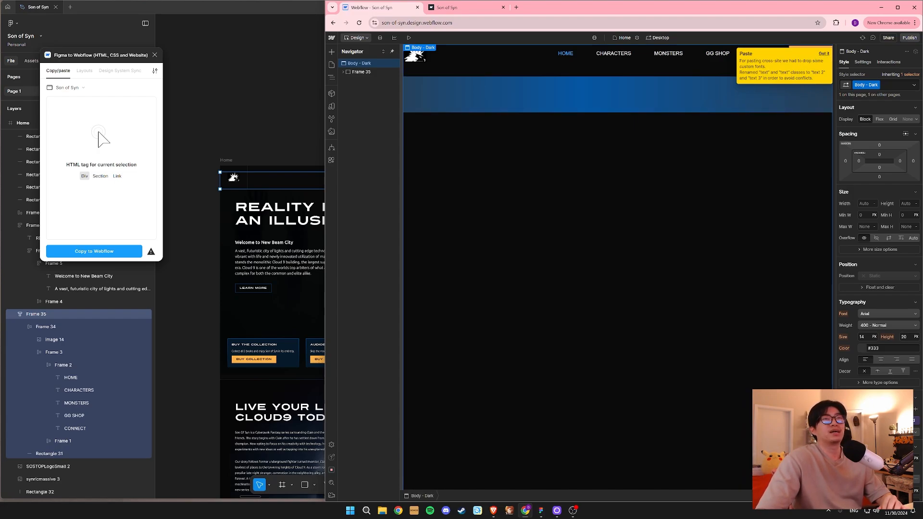
left_click(821, 54)
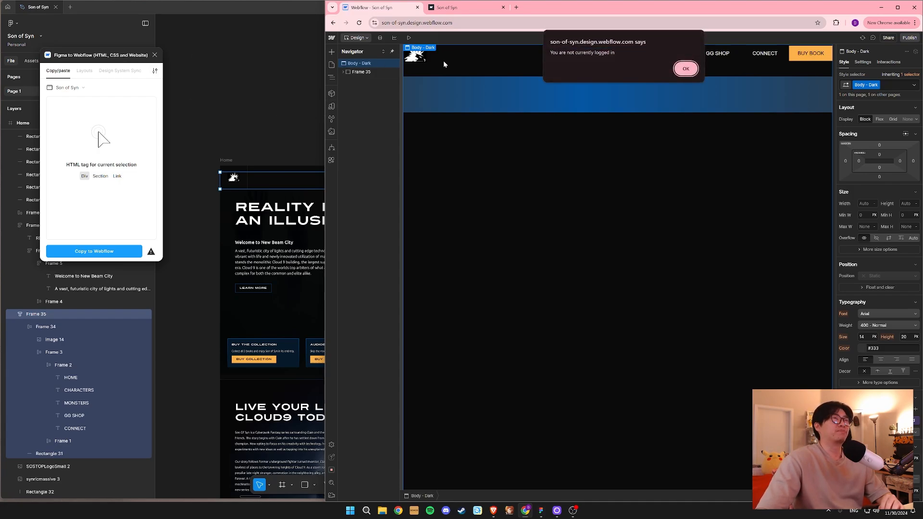
left_click(687, 70)
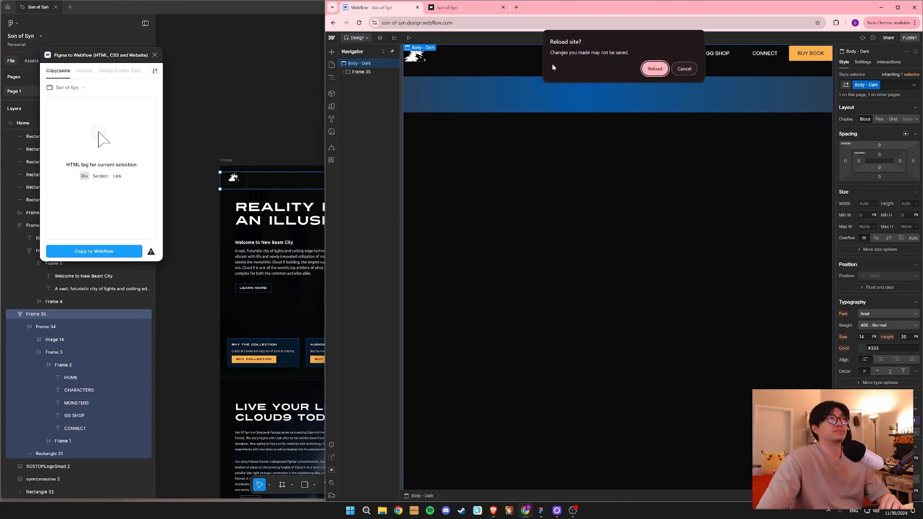
Reload the site editor, dismiss its login alerts, and close the second Son of Syn browser tab.
left_click(653, 70)
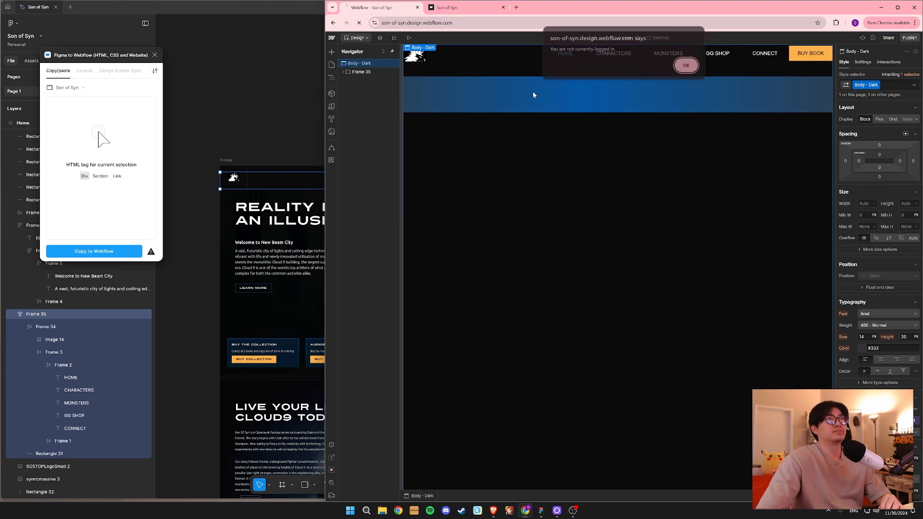
left_click(687, 69)
left_click(690, 69)
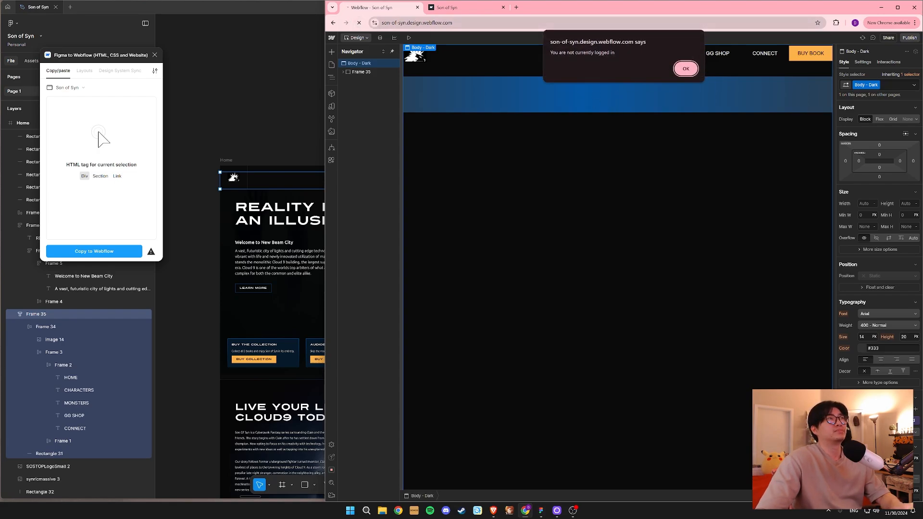
left_click(454, 23)
key("Return")
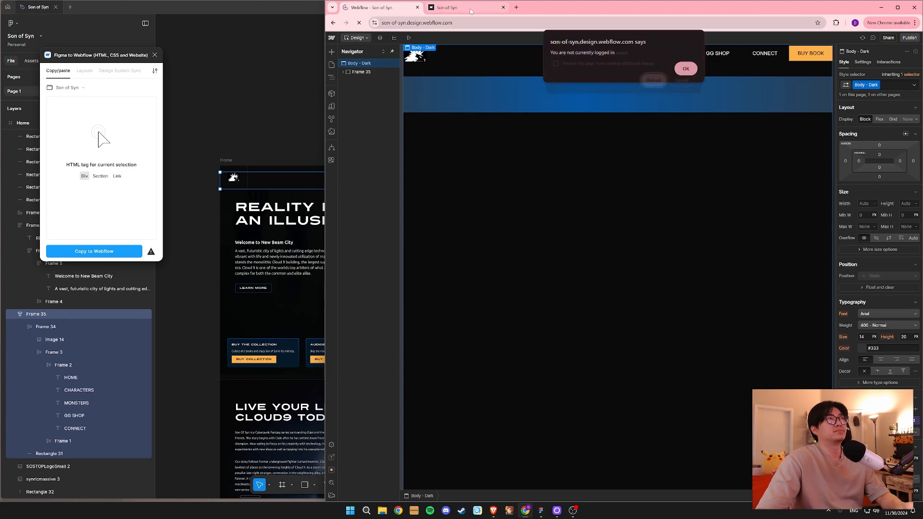
left_click(651, 81)
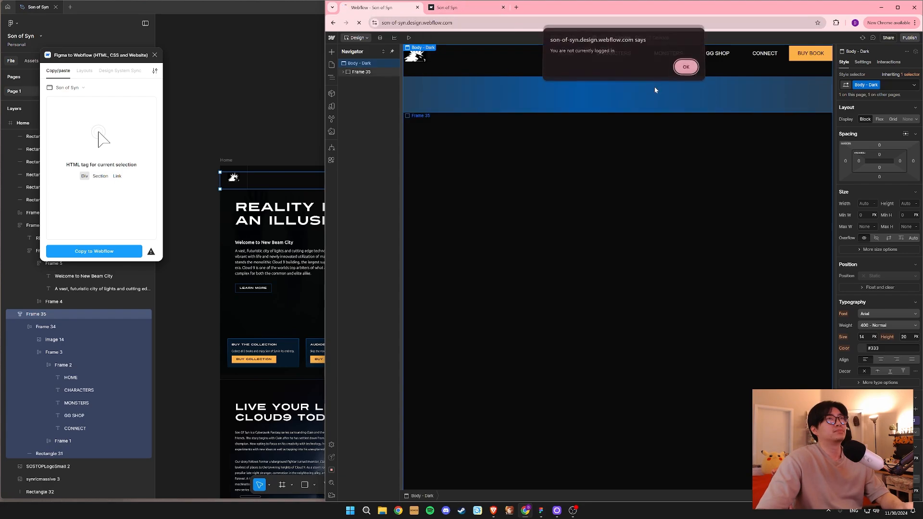
left_click(503, 8)
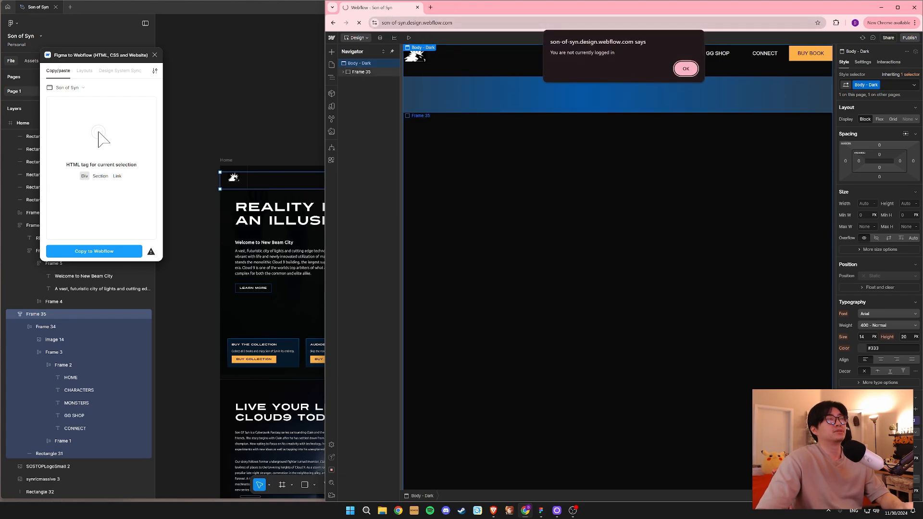
Go to webflow.com, dismiss the remaining login alert, and open the account login page.
key("ctrl+l")
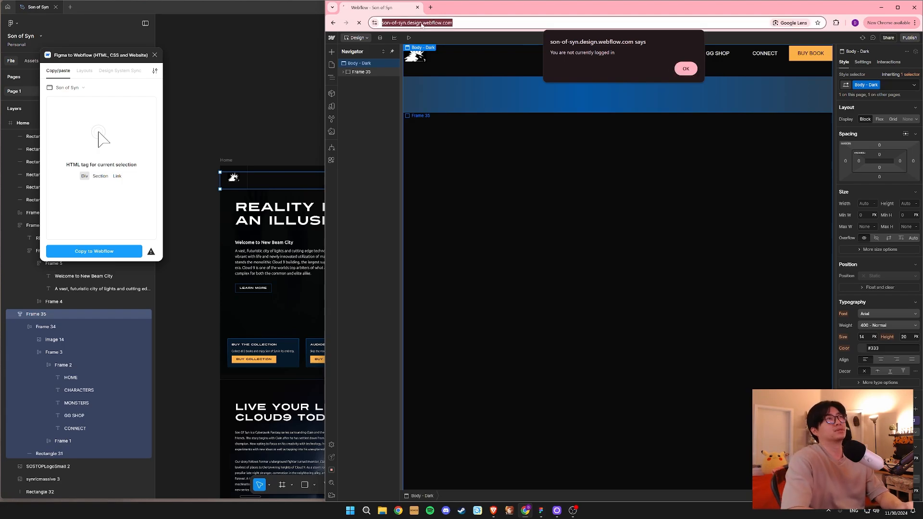
type("webflow.com")
key("Return")
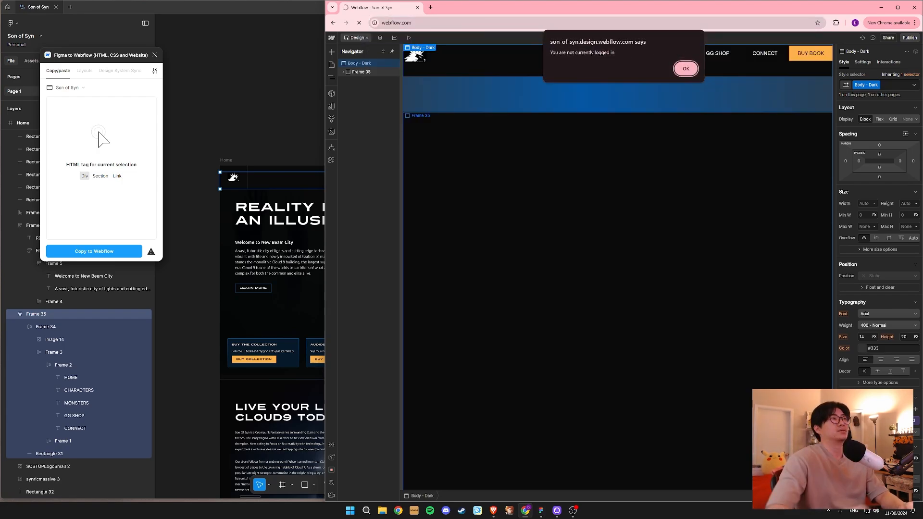
left_click(685, 68)
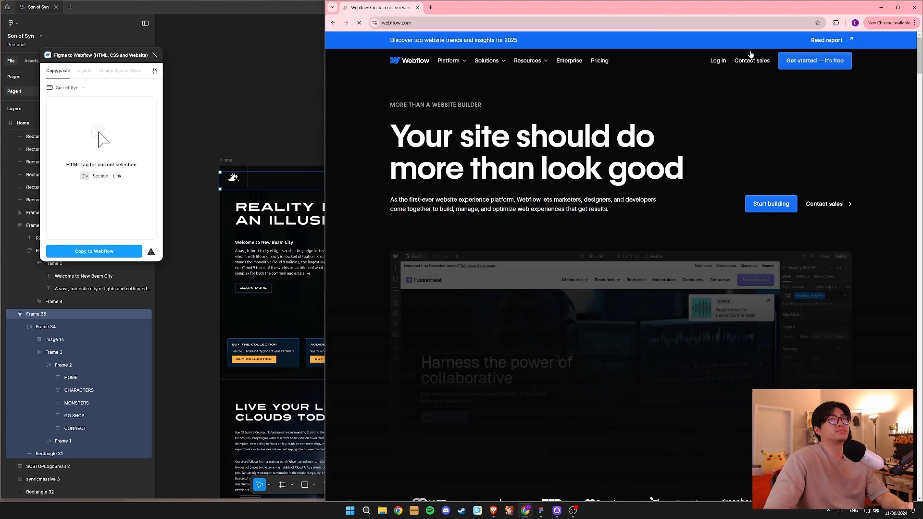
left_click(718, 60)
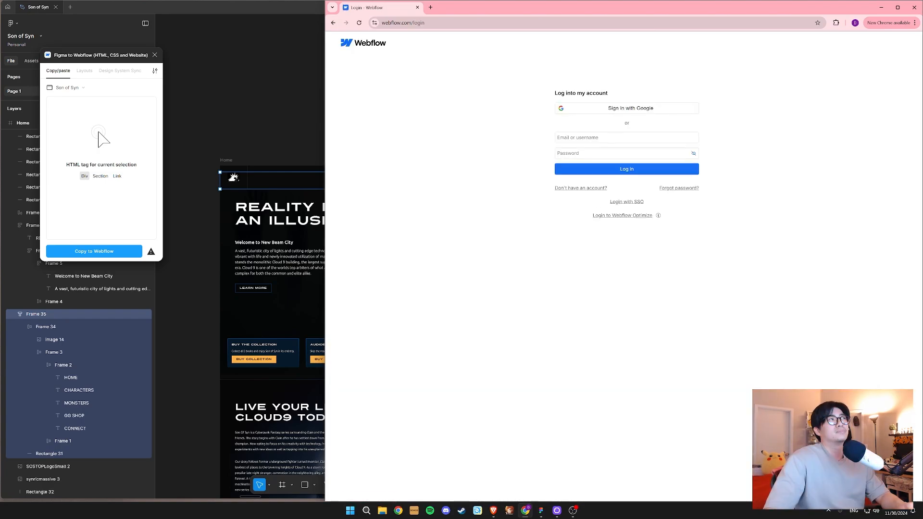
Sign in with the existing Google work account and open the Son of Syn site from the workspace dashboard.
left_click(642, 110)
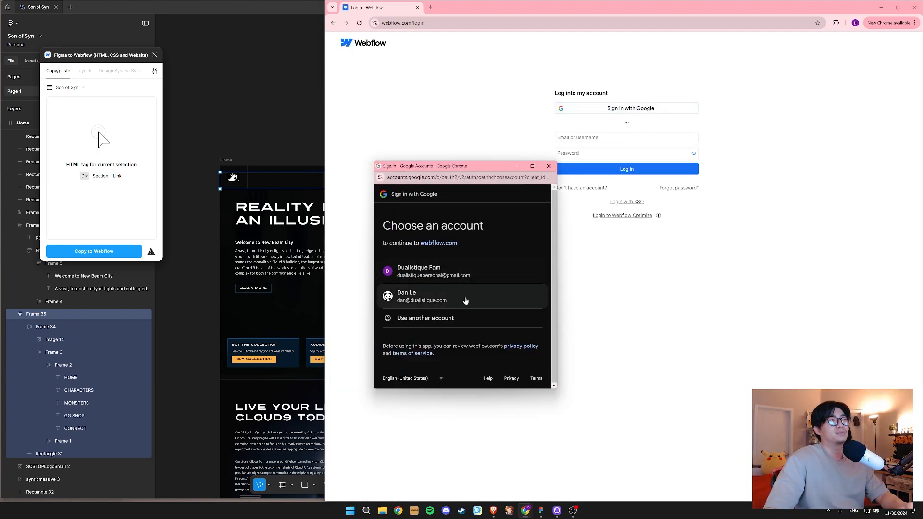
left_click(407, 297)
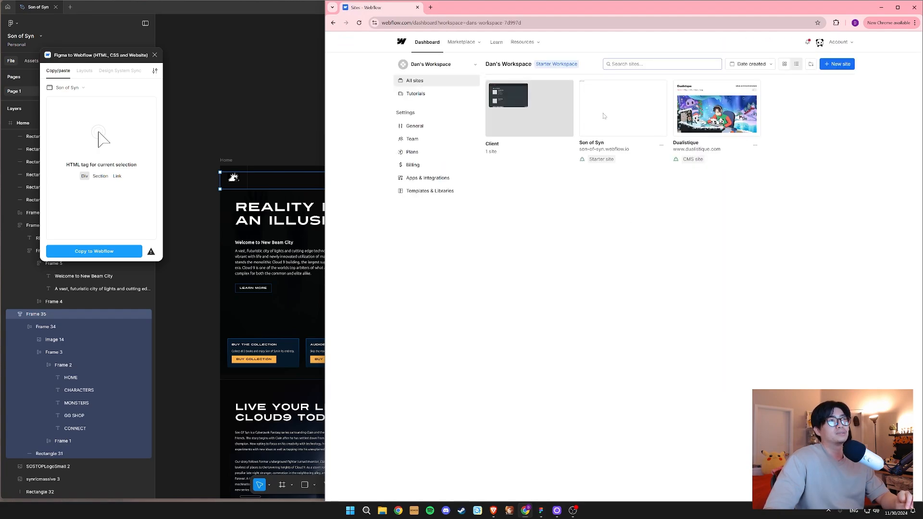
left_click(629, 101)
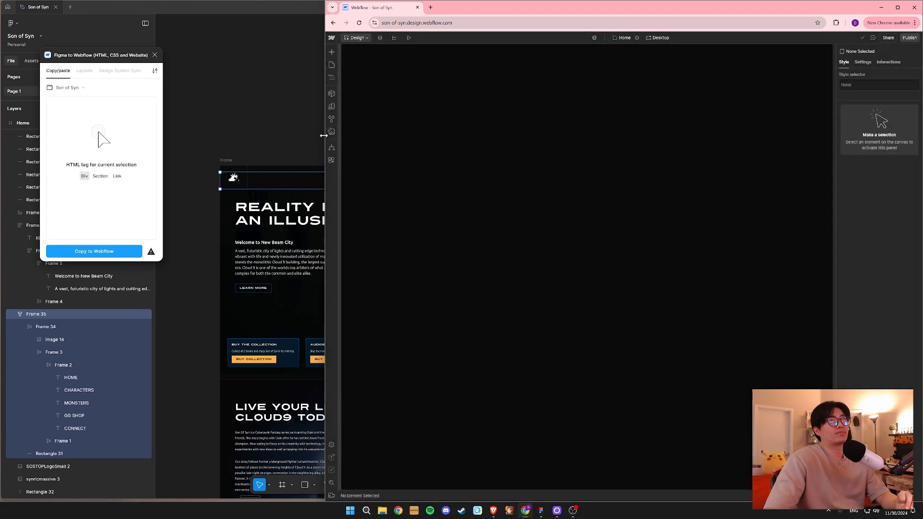
Narrow the browser window, paste the copied navigation bar into Body - Dark on the Home page, and dismiss the paste notice.
left_click_drag(324, 135, 389, 139)
left_click(396, 64)
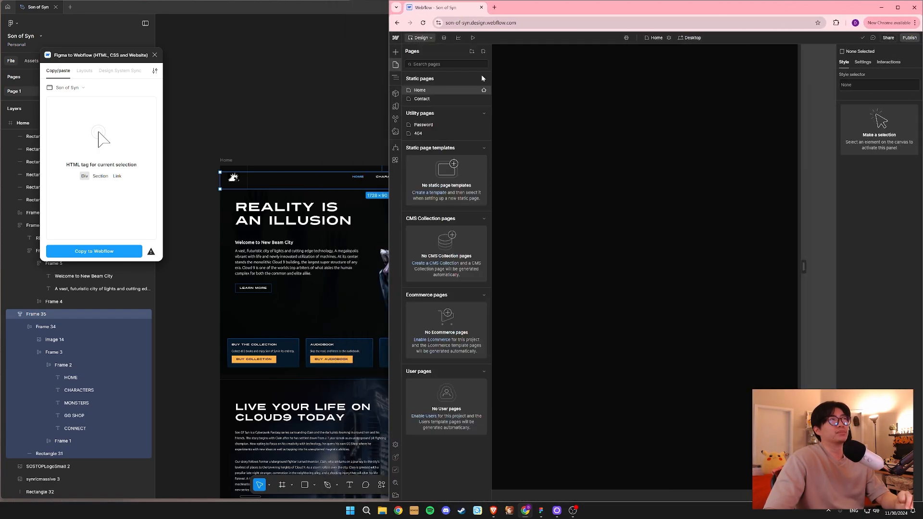
left_click(662, 89)
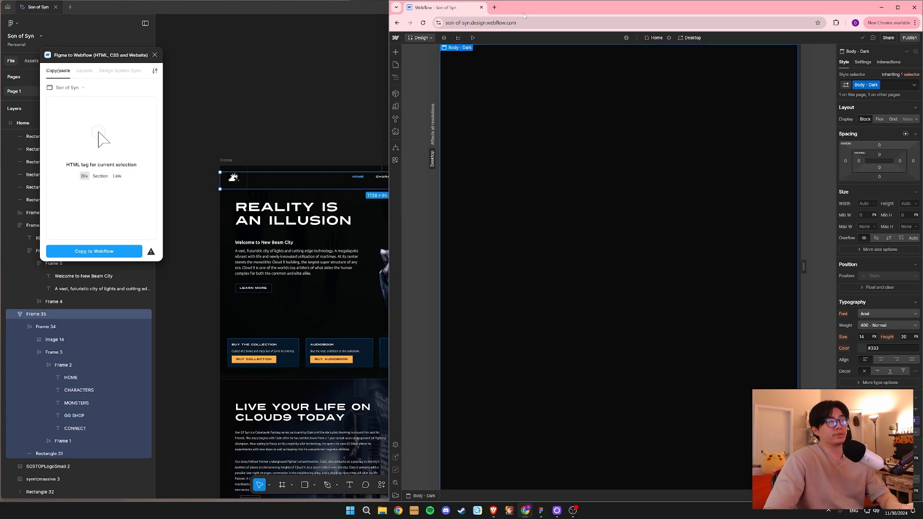
key("ctrl+v")
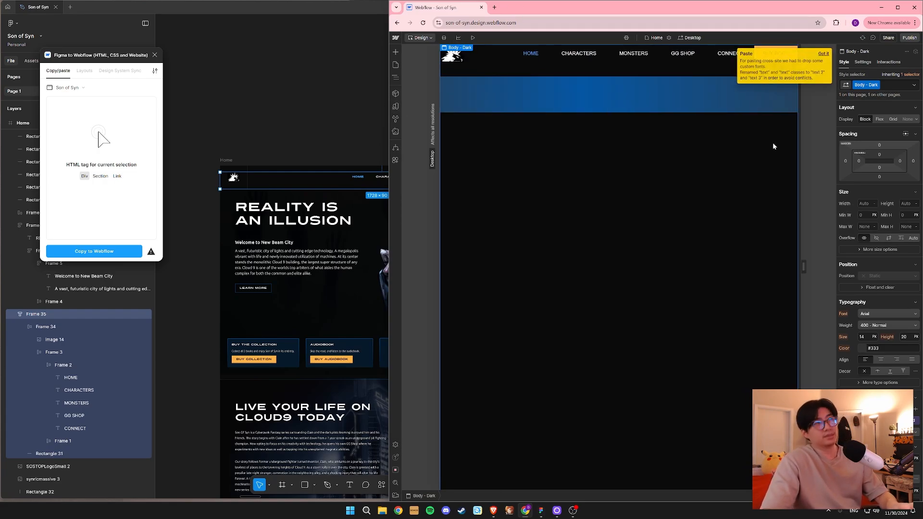
left_click(824, 53)
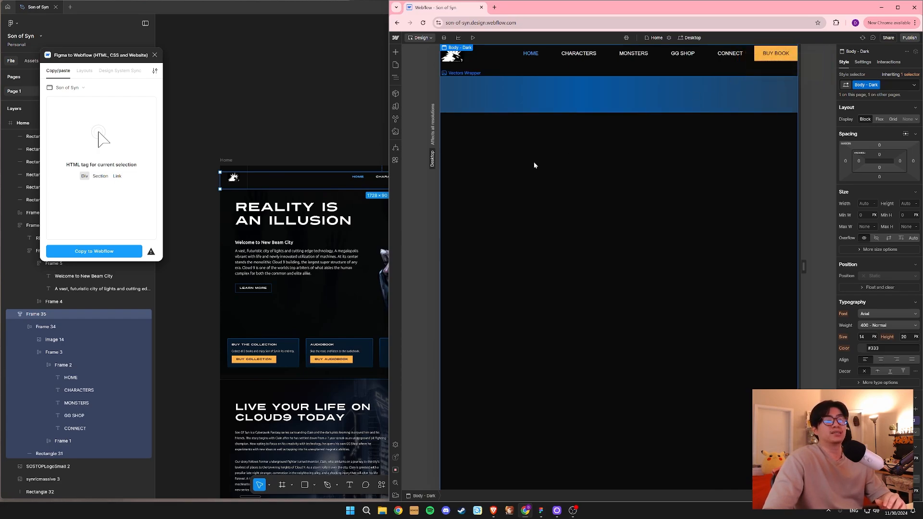
Compare the blue gradient strip below the navigation bar with the Figma design, then delete its Vectors Wrapper element.
left_click_drag(386, 171, 290, 166)
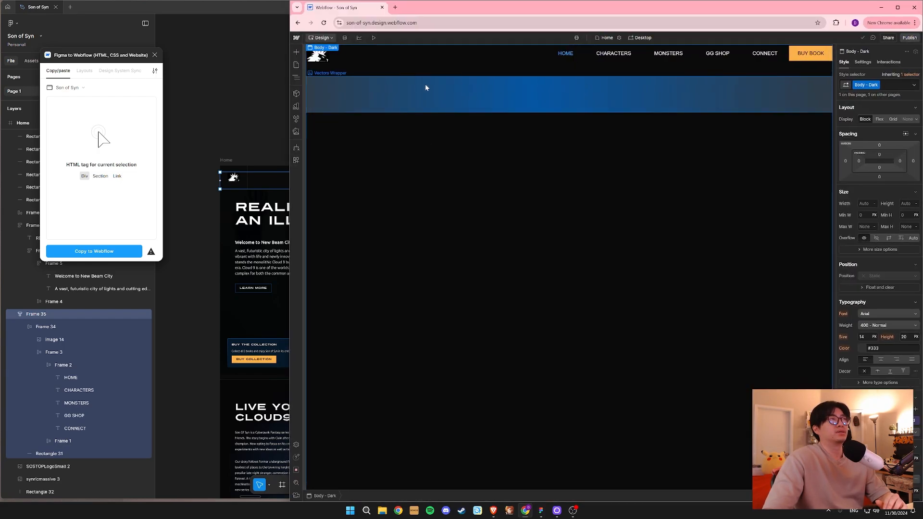
left_click(380, 99)
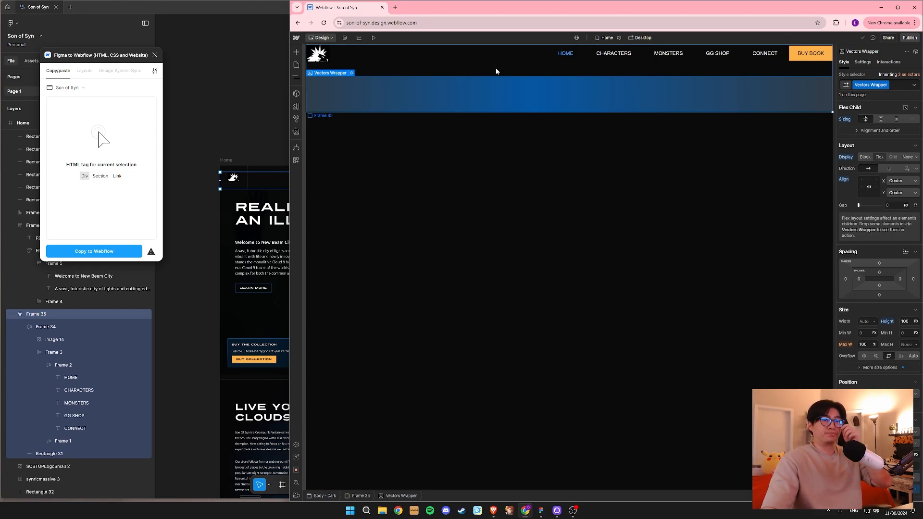
left_click(196, 207)
left_click(308, 181)
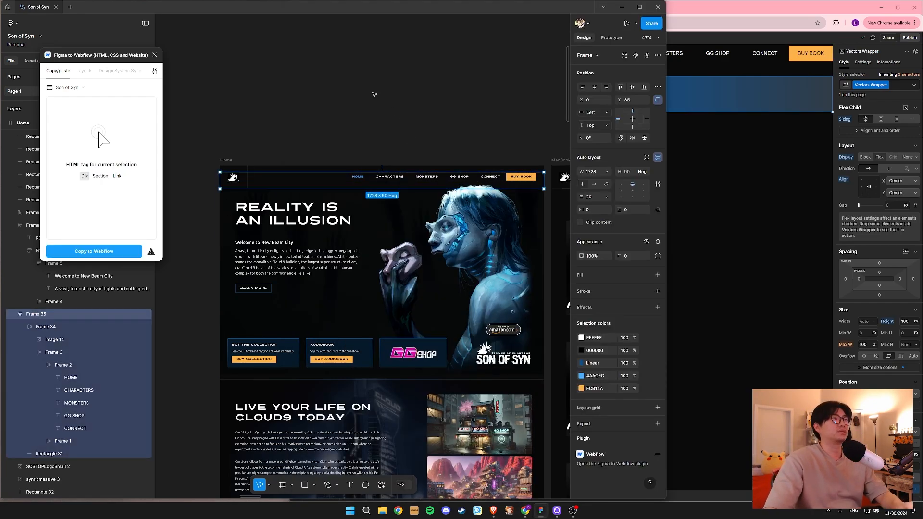
left_click(766, 99)
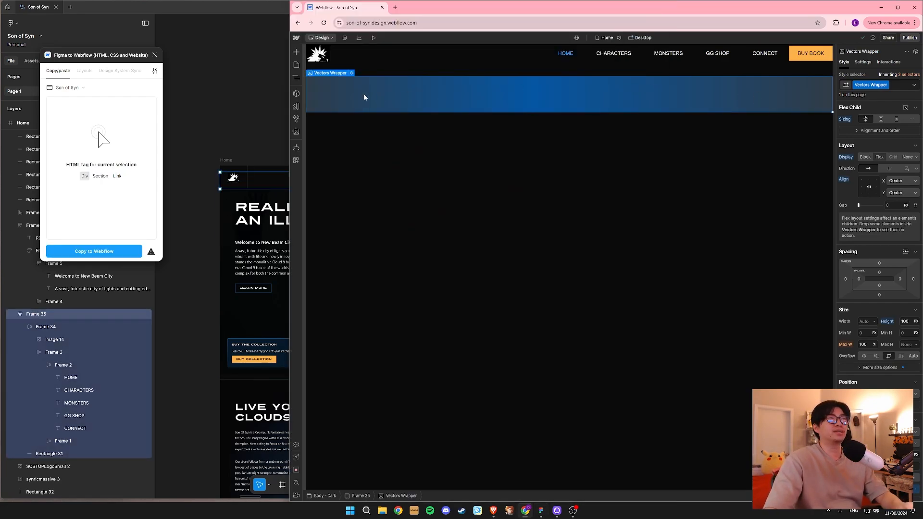
left_click(296, 65)
left_click(296, 78)
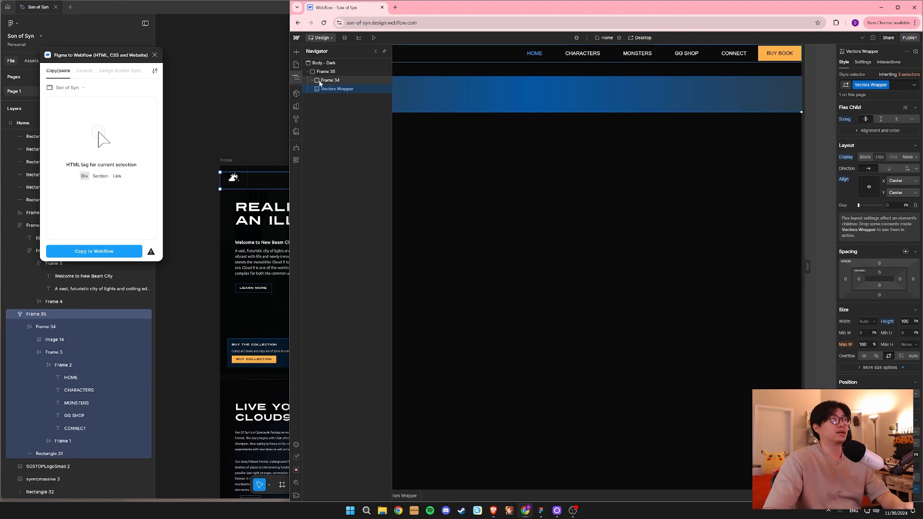
left_click(461, 111)
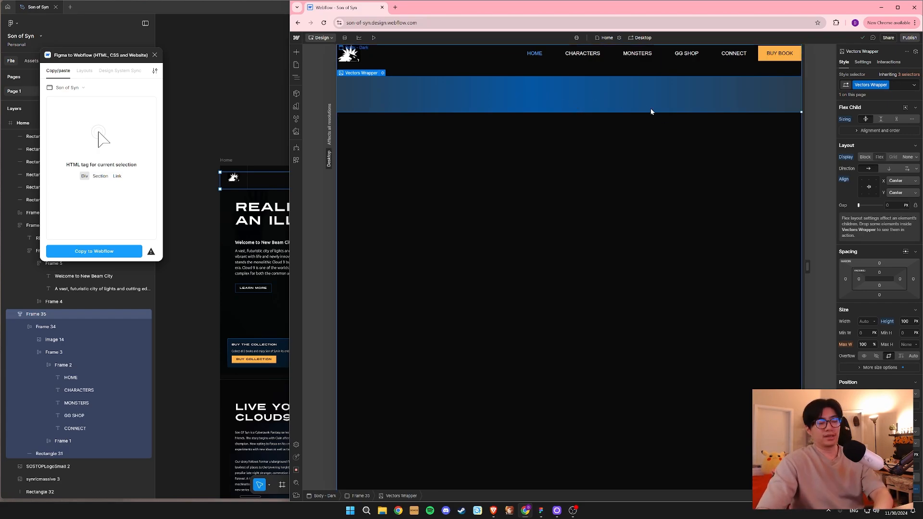
key("Delete")
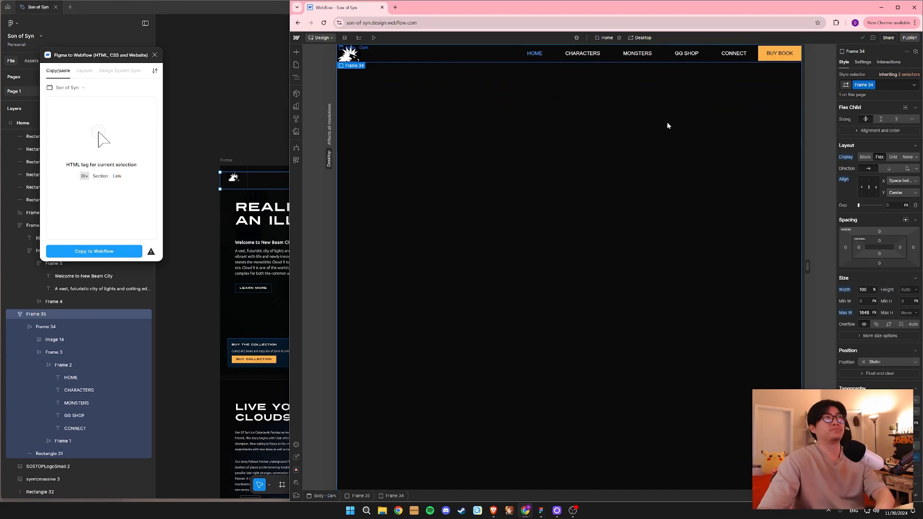
Open the Navigator and pin it beside the canvas.
left_click(296, 64)
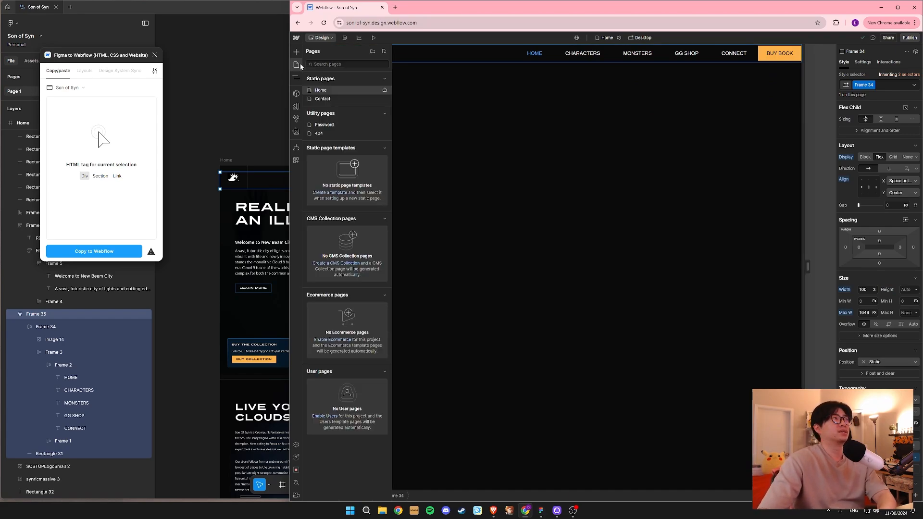
left_click(296, 77)
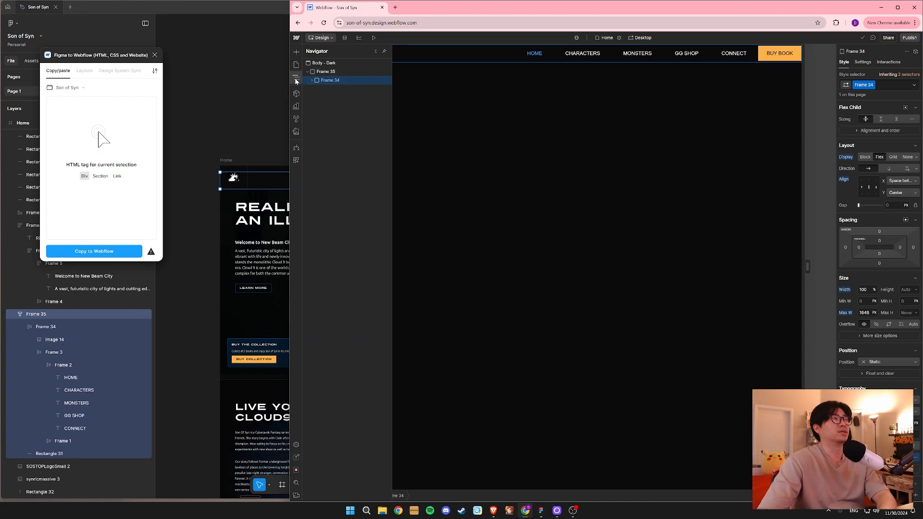
left_click(384, 51)
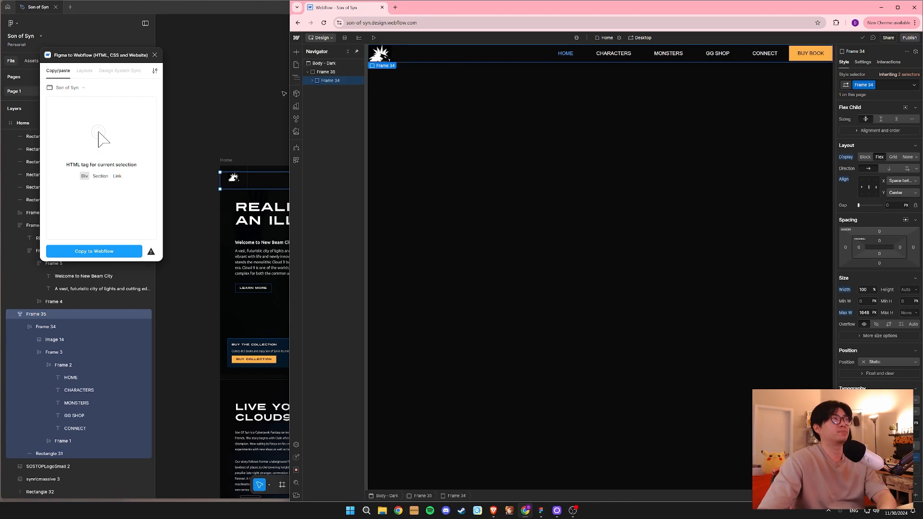
Widen the browser window across most of the screen and check the canvas breakpoint options, keeping the Desktop breakpoint.
left_click_drag(287, 87, 156, 88)
left_click(574, 38)
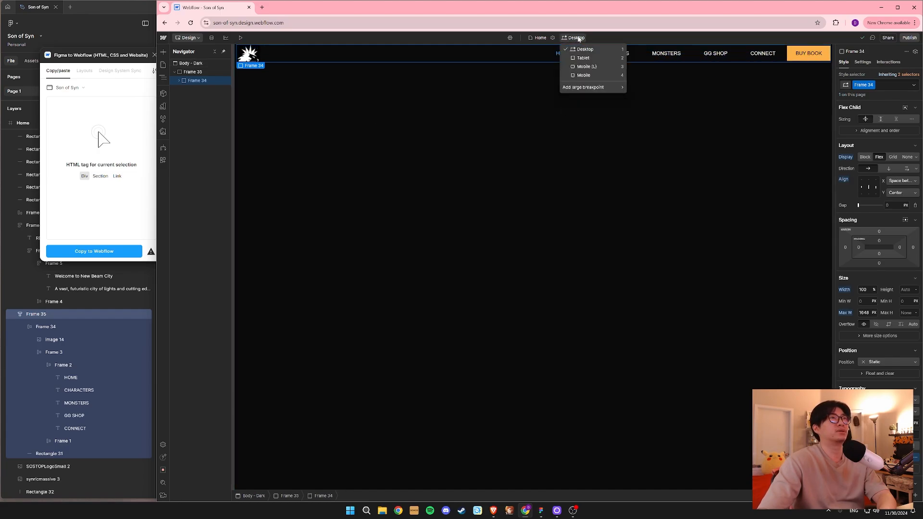
left_click(581, 50)
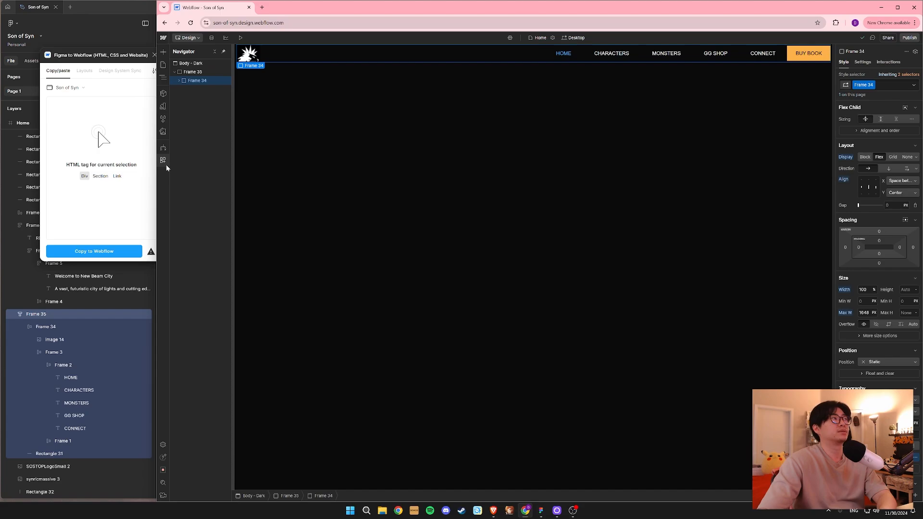
left_click_drag(156, 171, 59, 169)
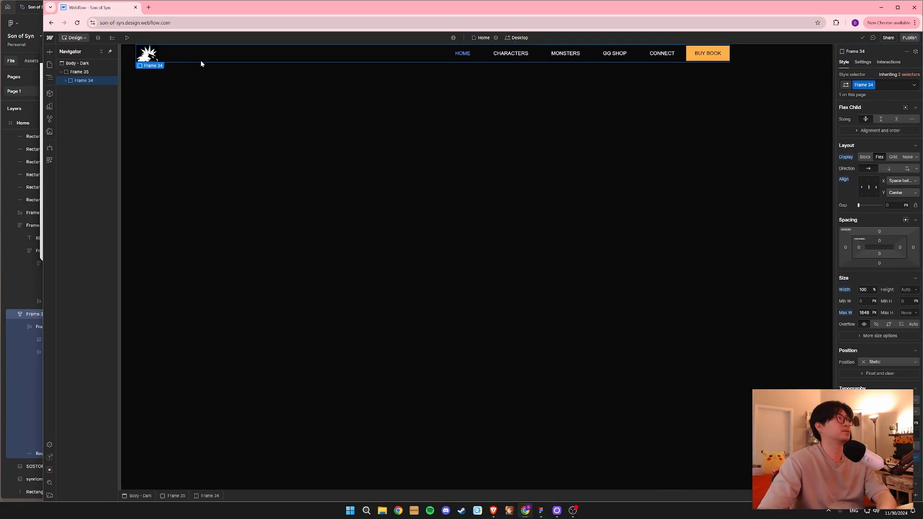
left_click(518, 38)
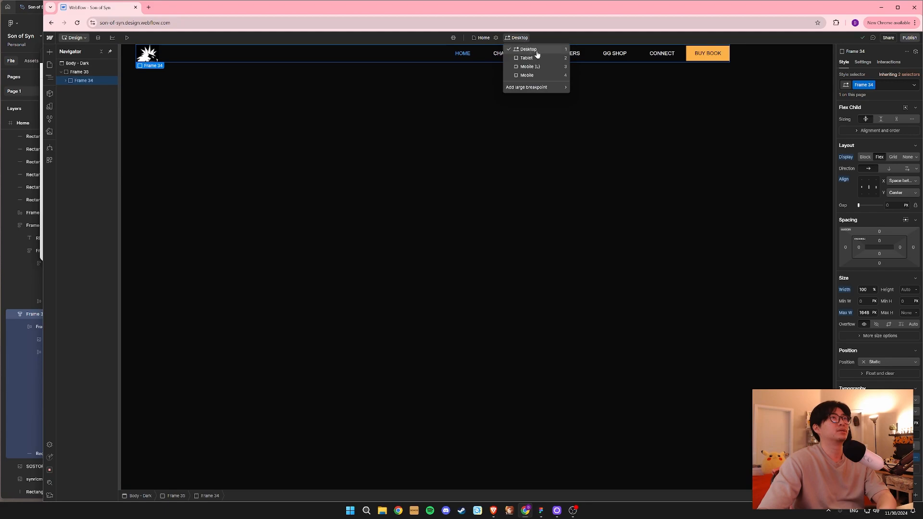
mouse_move(528, 88)
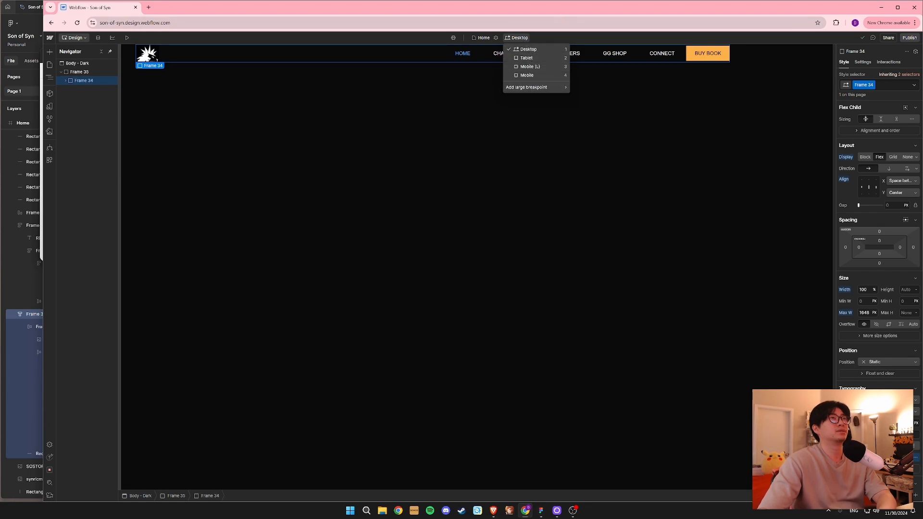
left_click(476, 40)
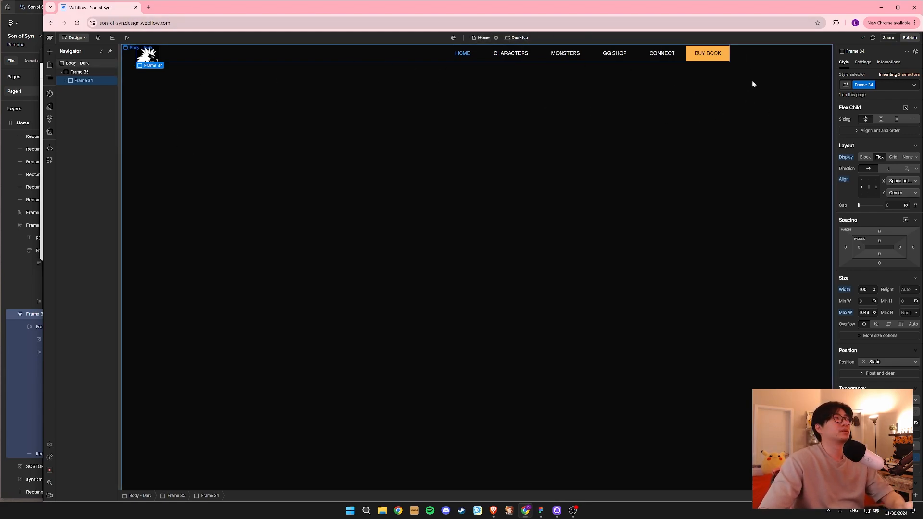
Inspect the navigation bar's structure by selecting Frame 35, expanding Frame 34, and selecting its logo, Image 14.
left_click(739, 59)
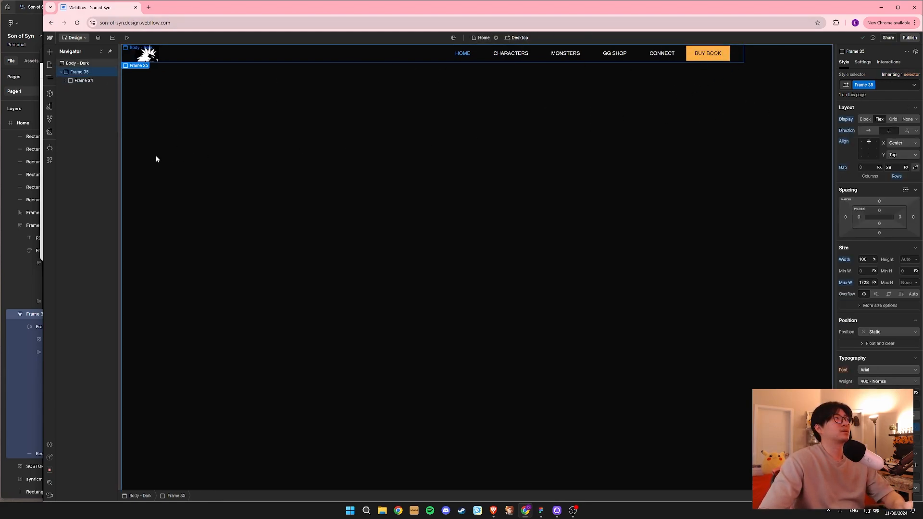
left_click(64, 80)
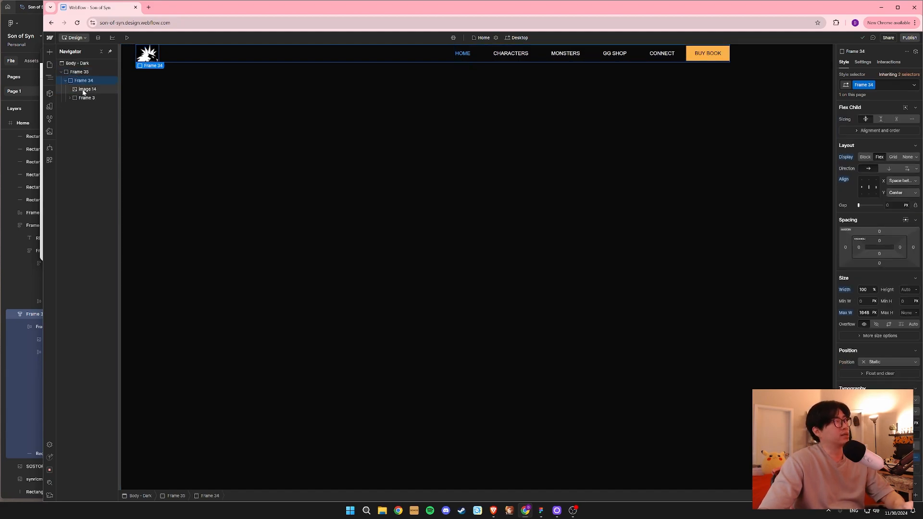
left_click(86, 89)
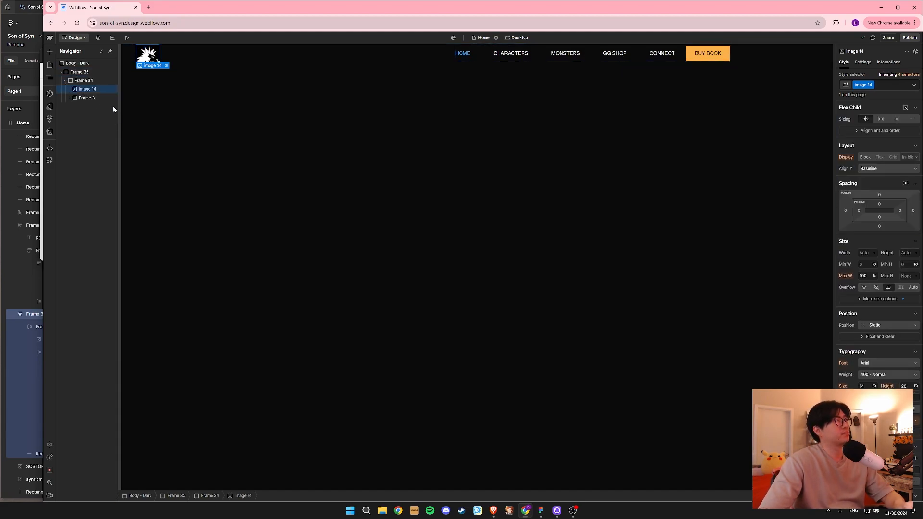
Expand Frame 3 and inspect its Frame 2 and Frame 1 children down to the BUY BOOK text.
left_click(88, 99)
left_click(69, 98)
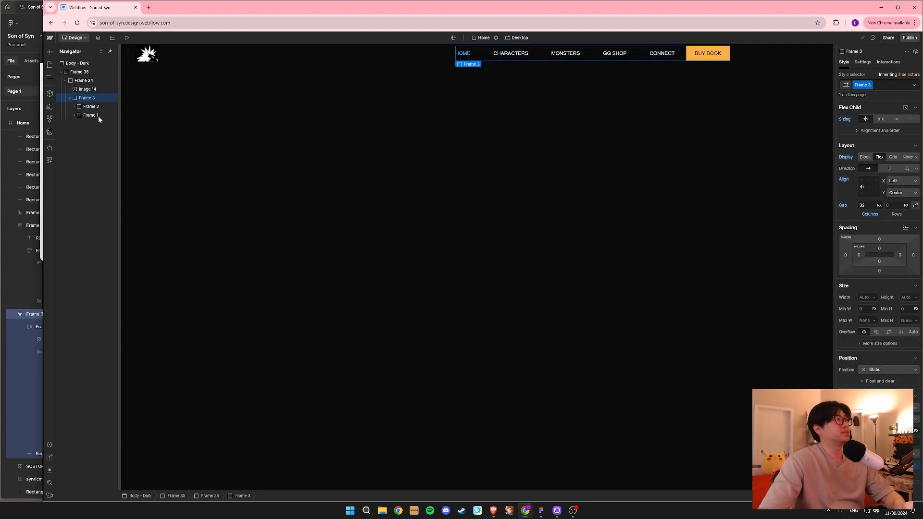
left_click(91, 107)
left_click(90, 115)
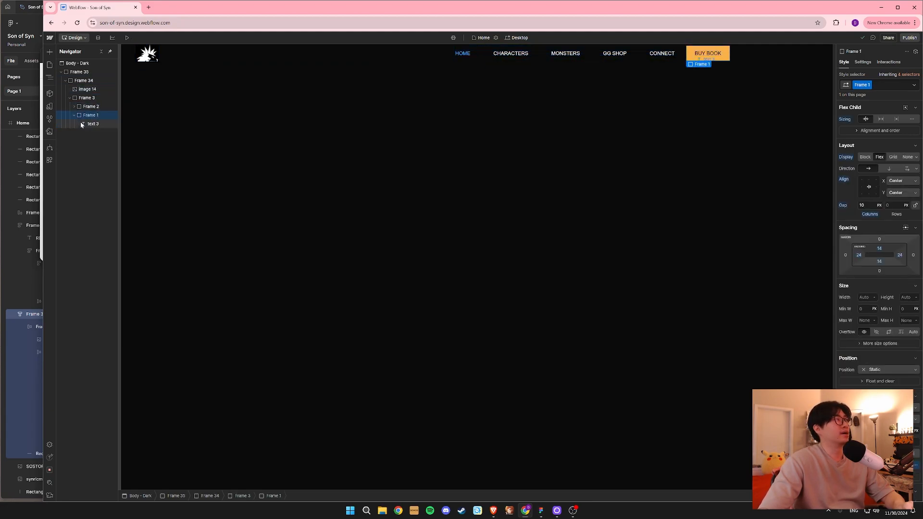
left_click(90, 107)
left_click(73, 106)
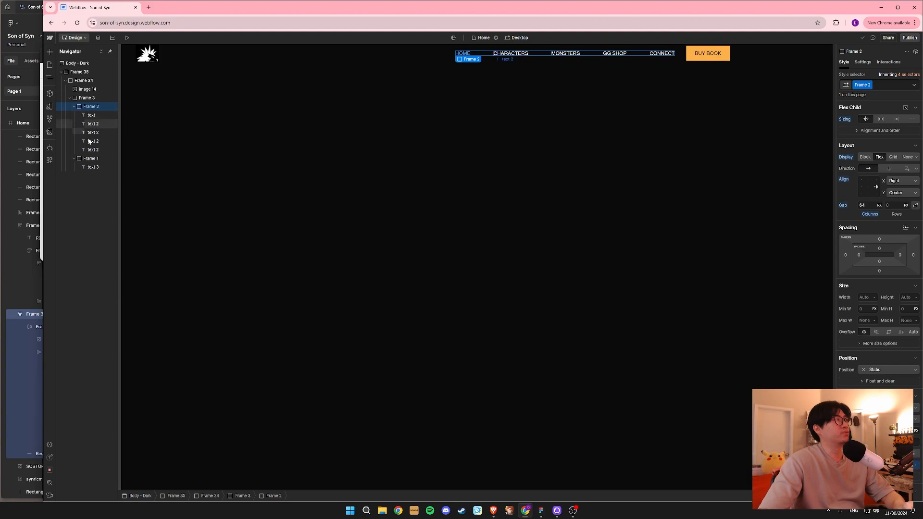
left_click(92, 166)
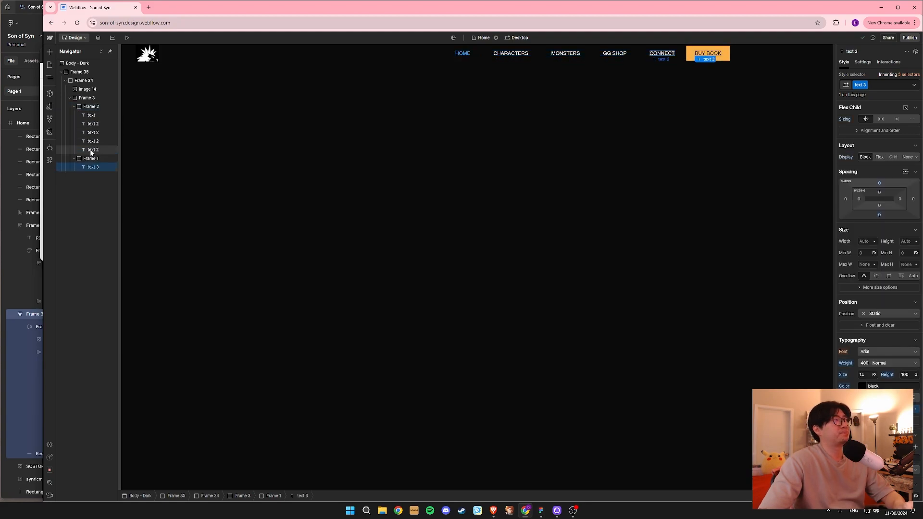
Inspect the text elements inside Frame 2, comparing the class of the HOME link with those of the other links.
left_click(91, 151)
left_click(92, 140)
left_click(95, 133)
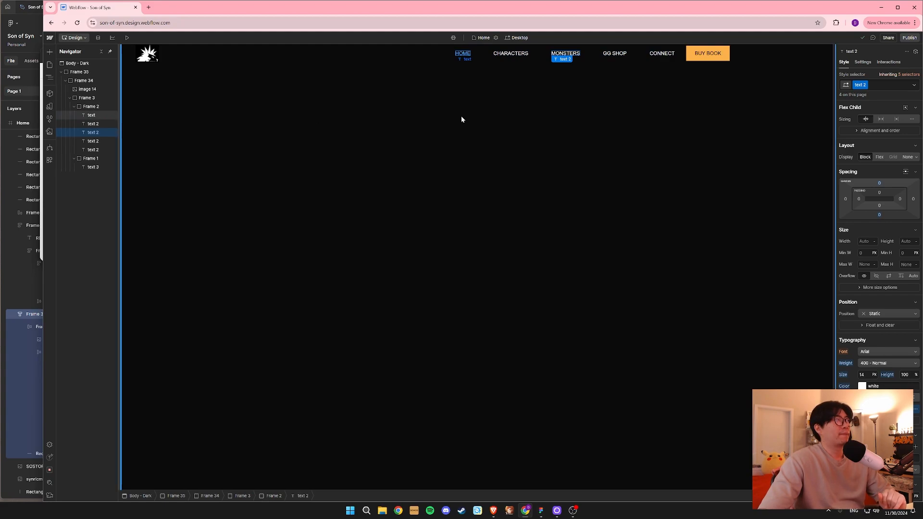
left_click(99, 115)
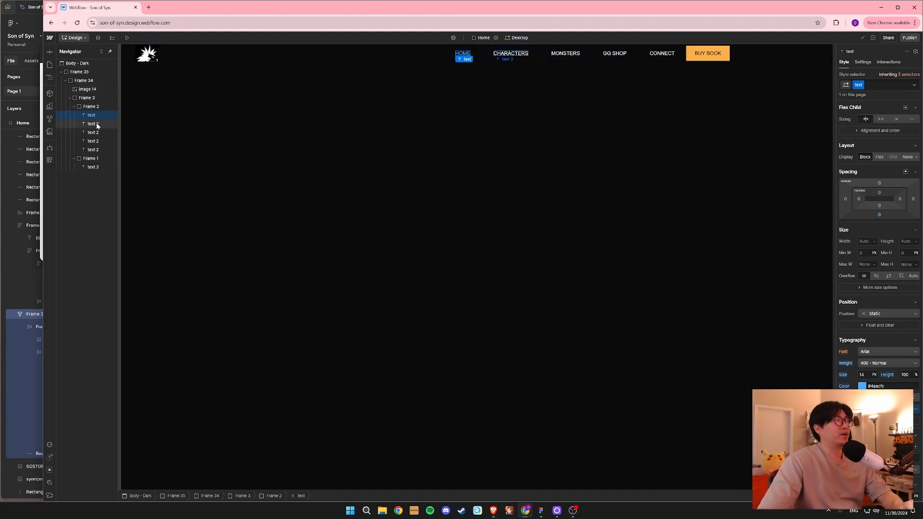
left_click(96, 124)
left_click(93, 119)
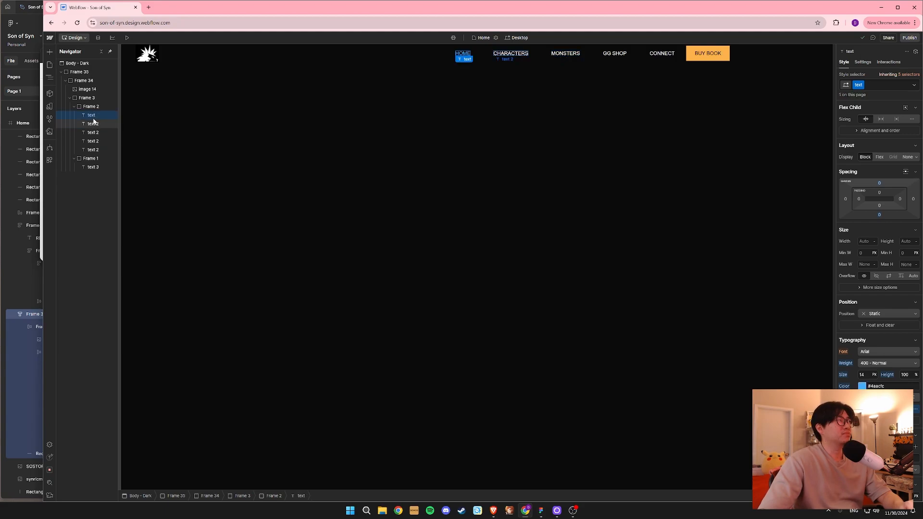
left_click(97, 125)
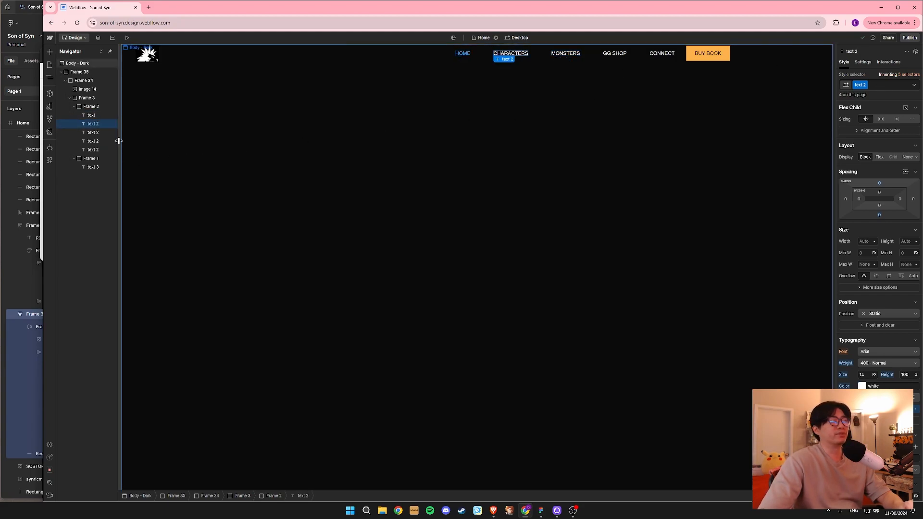
left_click(99, 116)
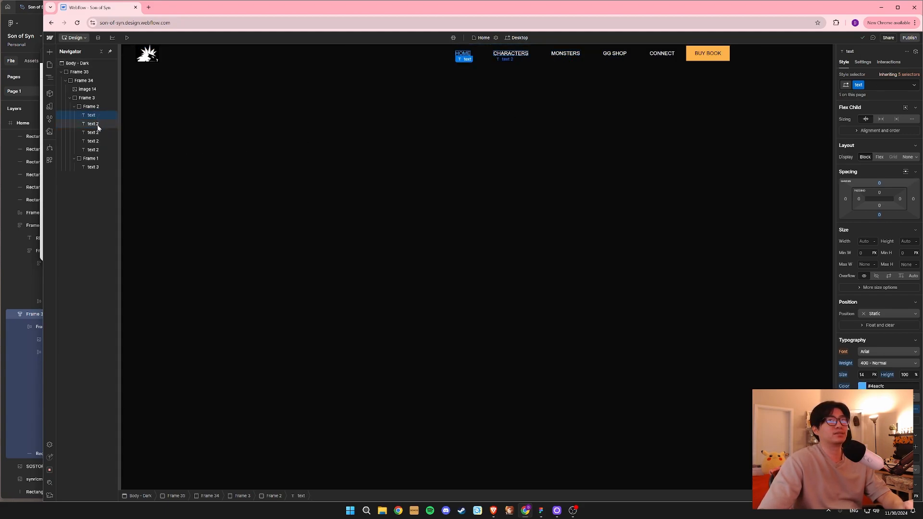
left_click(98, 126)
left_click(102, 134)
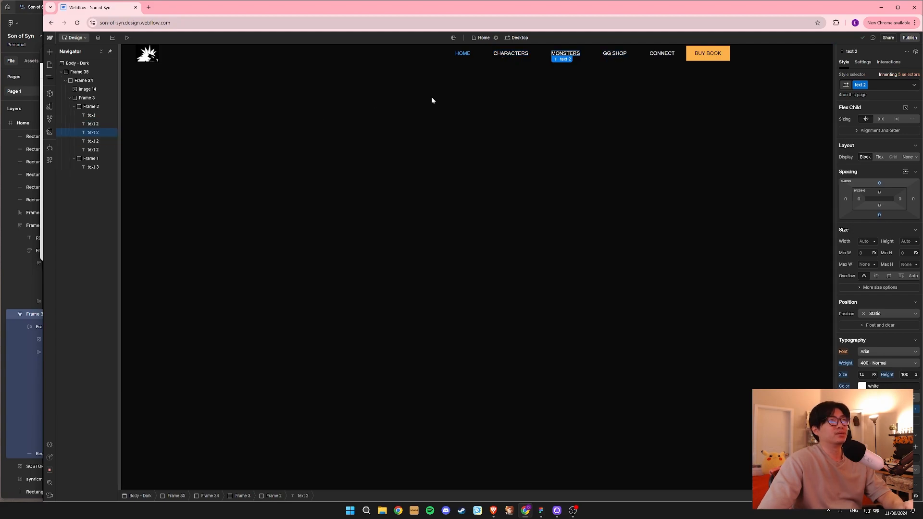
Check the navigation items directly on the canvas, from GG SHOP and CONNECT to CHARACTERS and BUY BOOK.
left_click(620, 55)
left_click(658, 54)
left_click(492, 51)
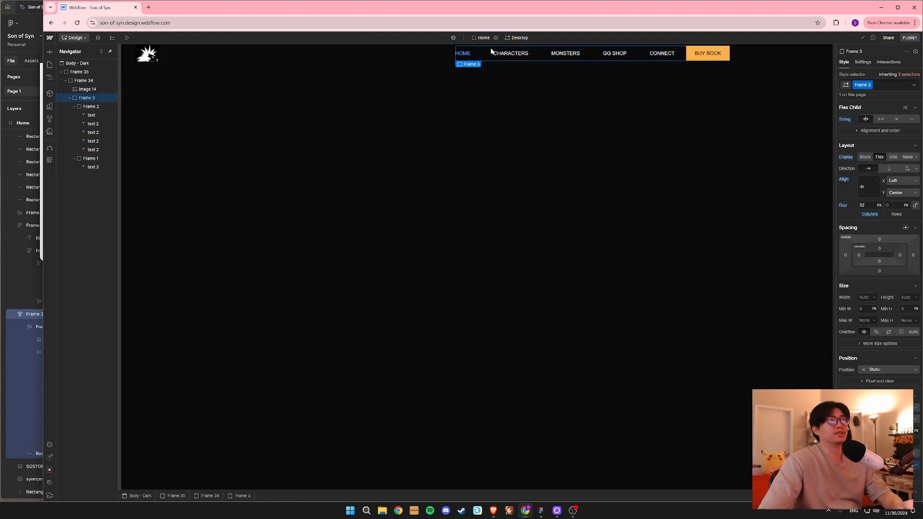
left_click(510, 54)
left_click(707, 54)
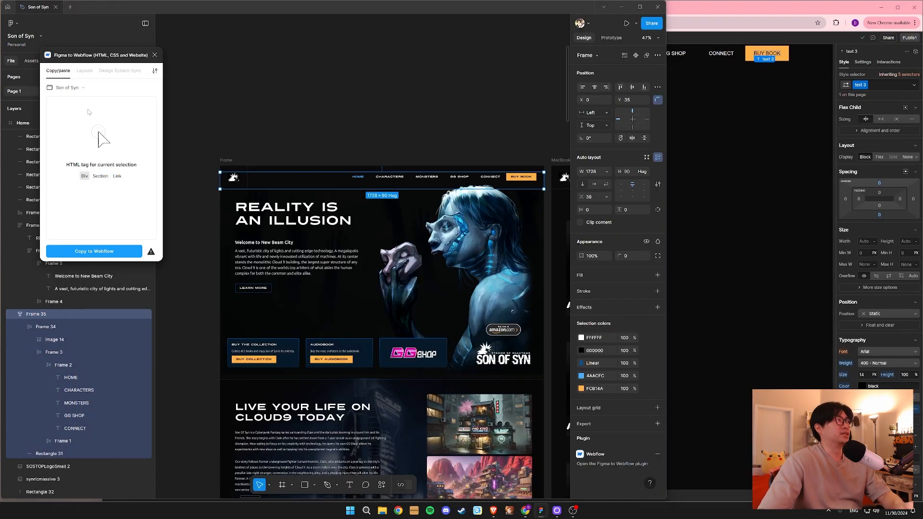
Switch to Figma and drill into the navigation bar down to its HOME link, then clear the selection.
left_click(421, 98)
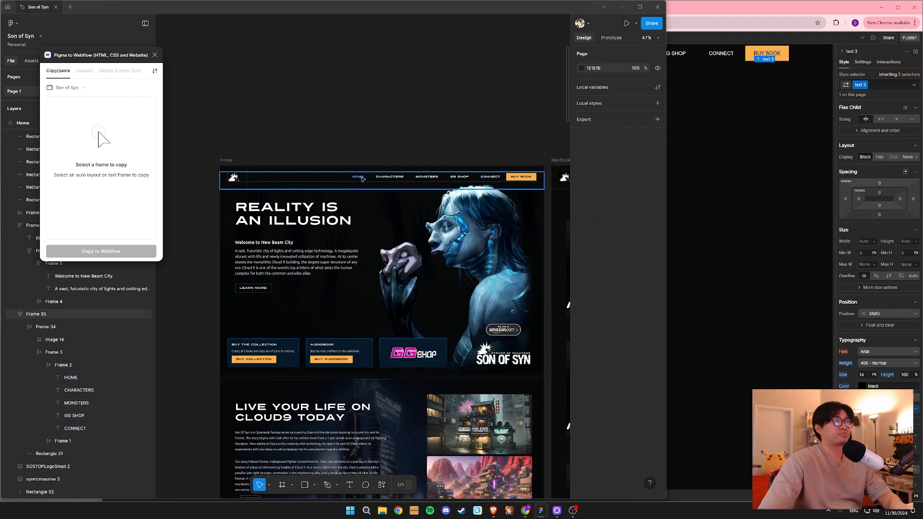
double_click(362, 178)
double_click(362, 178)
double_click(361, 179)
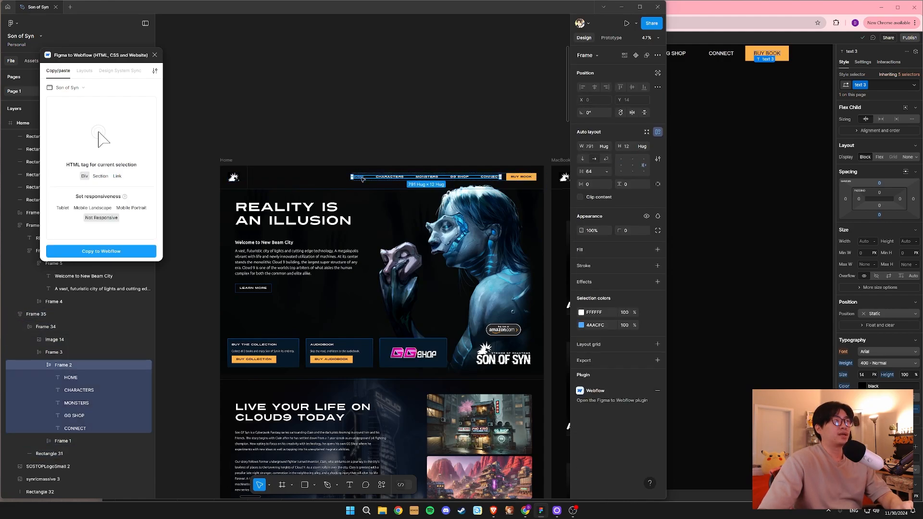
double_click(362, 178)
left_click(358, 113)
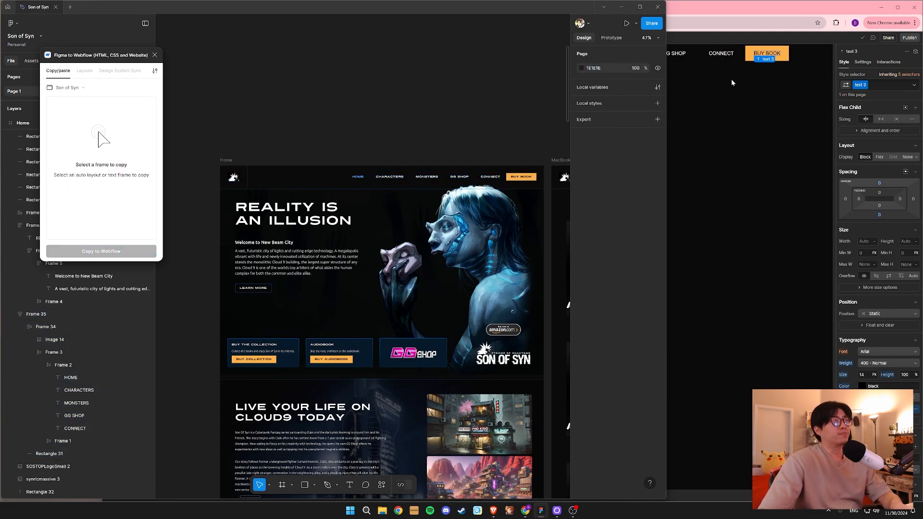
Return to Webflow, collapse Frame 35 in the Navigator, and select the Body element.
left_click(775, 7)
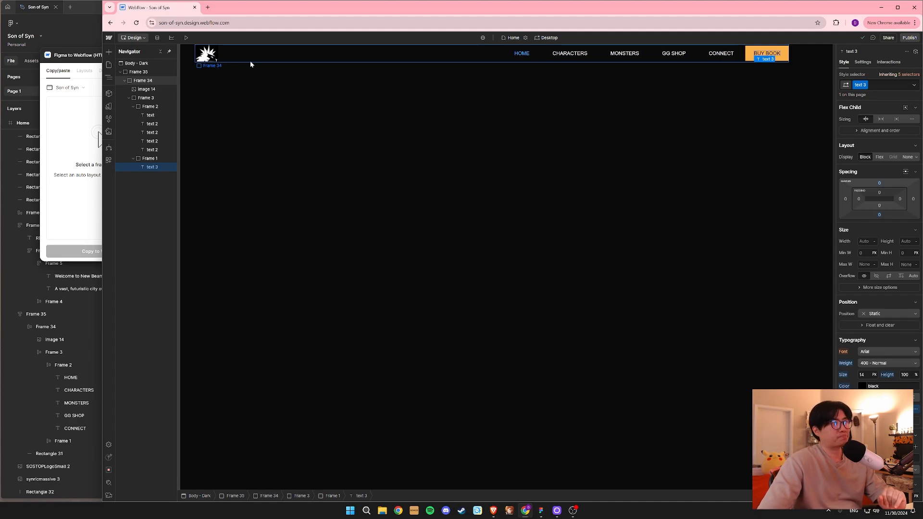
left_click(119, 73)
left_click(139, 63)
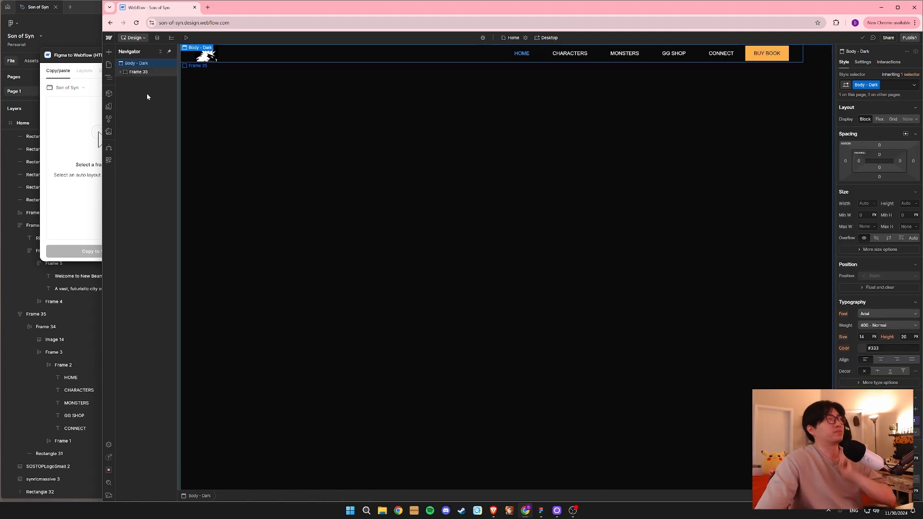
Switch to Figma and examine the Home frame and the navigation bar of the neighbouring shop page.
left_click(77, 60)
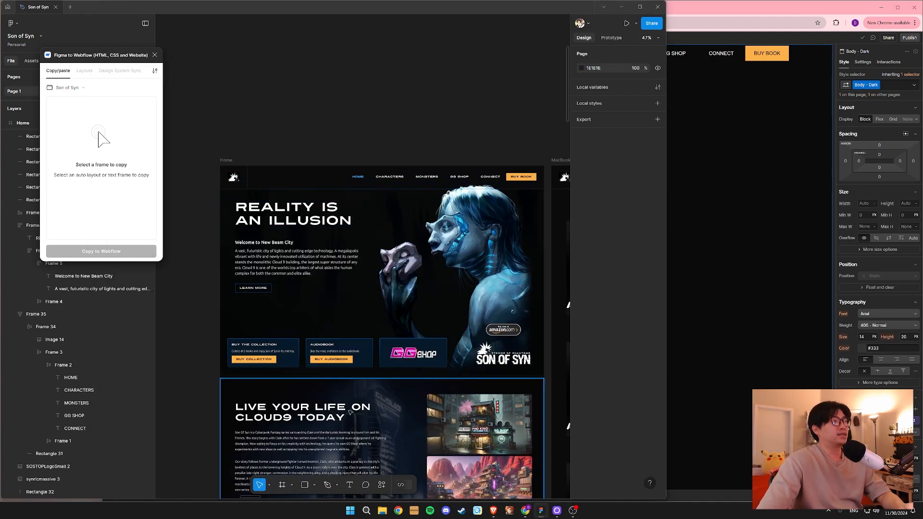
left_click_drag(371, 378, 344, 306)
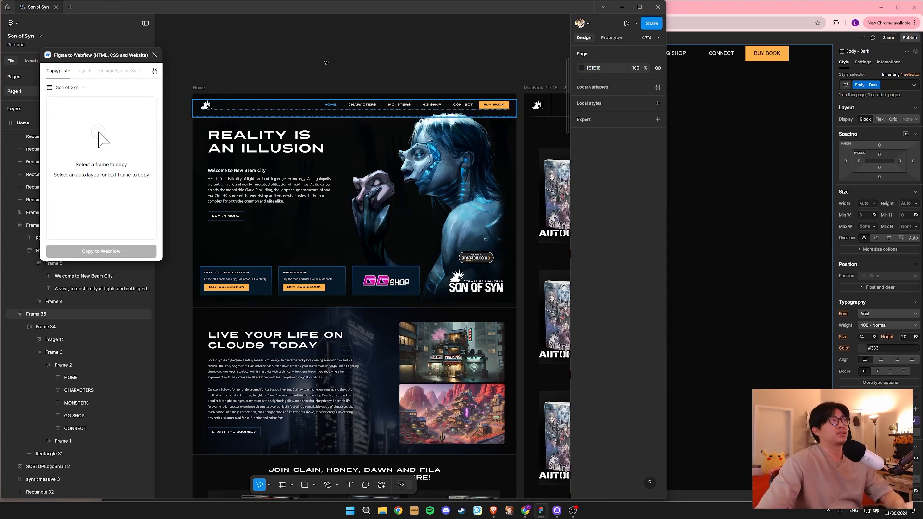
left_click(195, 88)
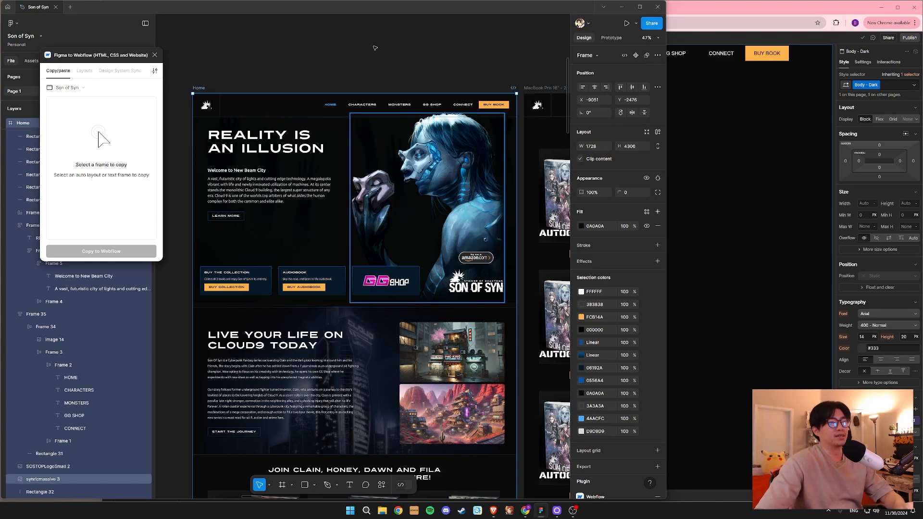
left_click(512, 71)
left_click_drag(513, 72, 378, 75)
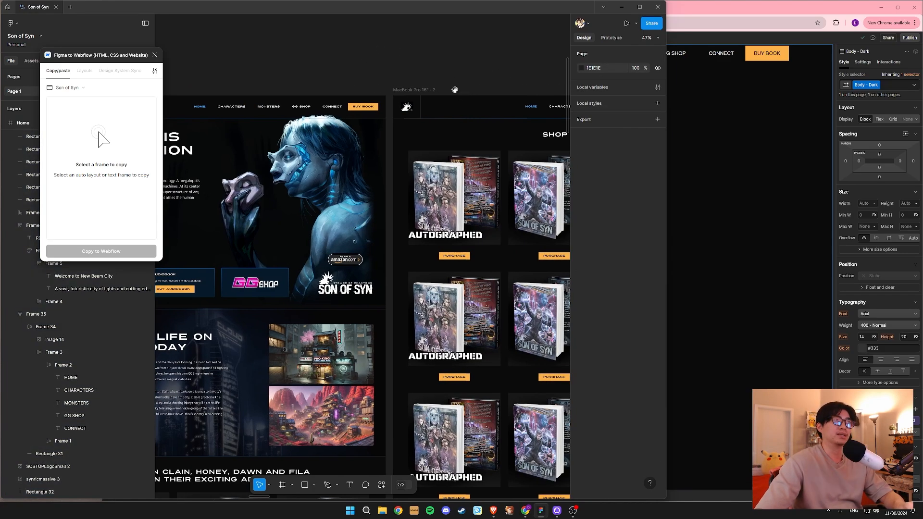
left_click_drag(247, 75, 393, 91)
Switch back to Webflow and rename the class of the outermost navigation element, Frame 35, as Navigation.
left_click(725, 8)
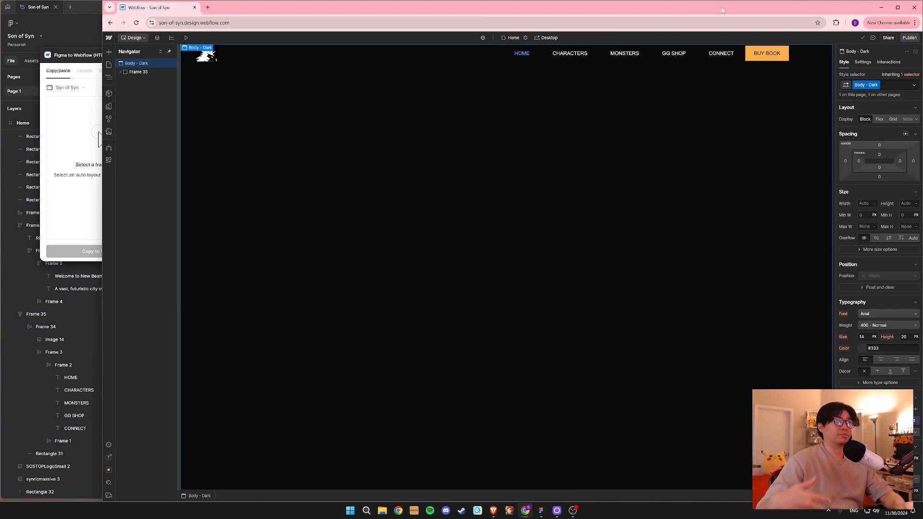
left_click(308, 54)
left_click(140, 71)
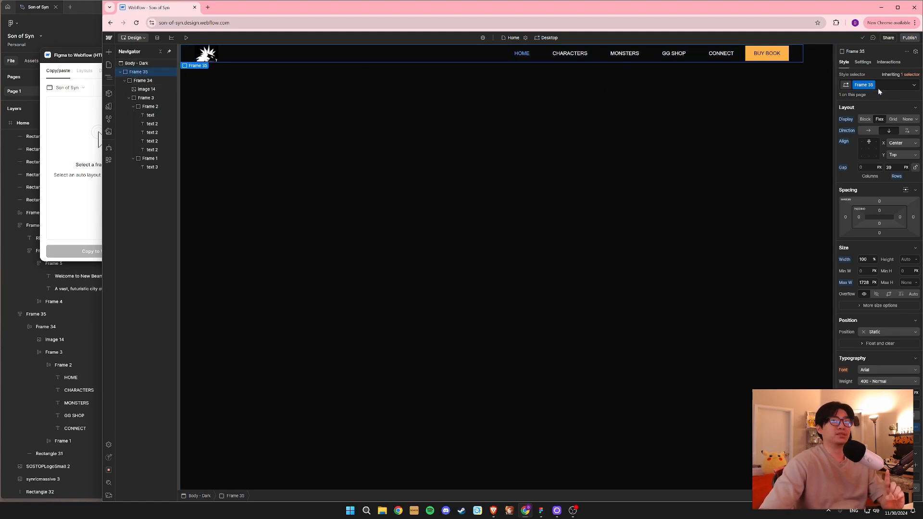
mouse_move(874, 88)
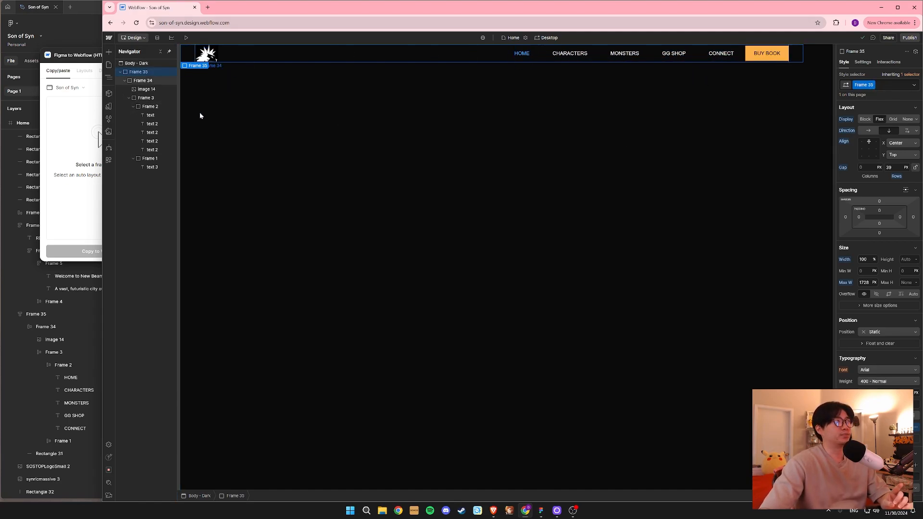
left_click(872, 85)
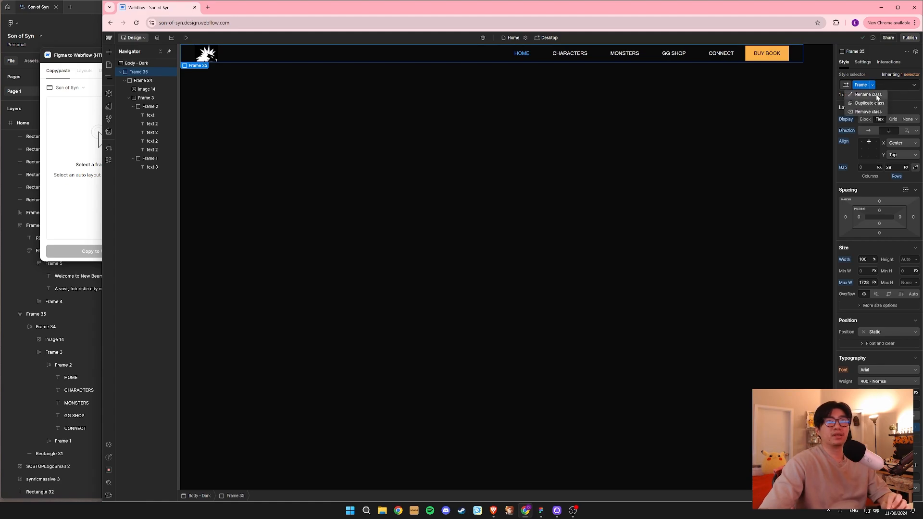
left_click(873, 86)
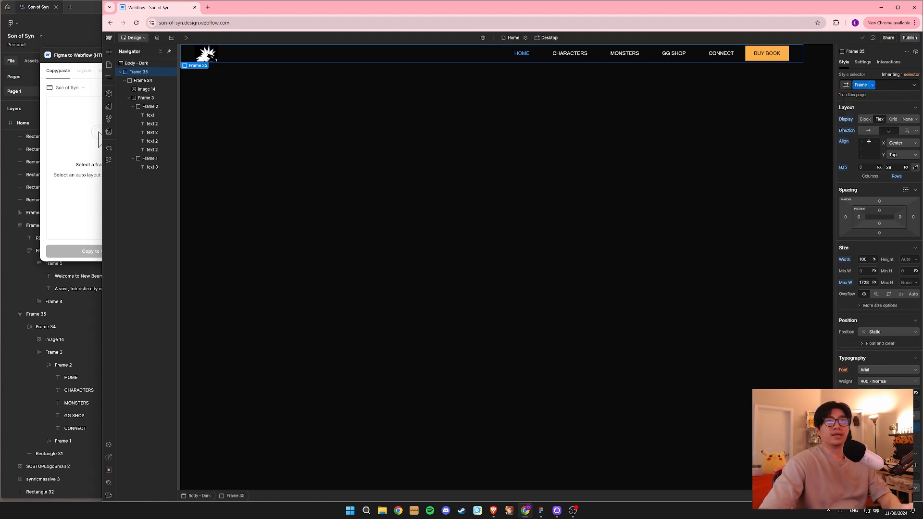
double_click(861, 85)
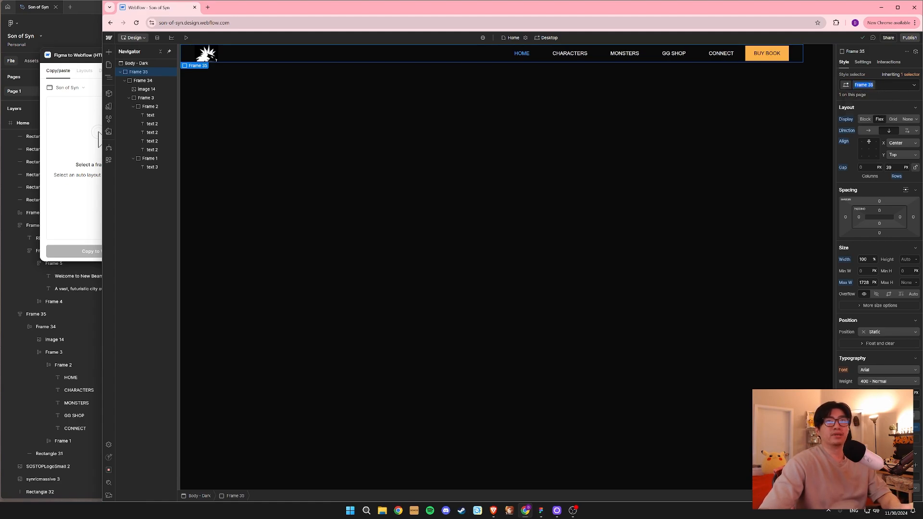
left_click(883, 85)
left_click(873, 85)
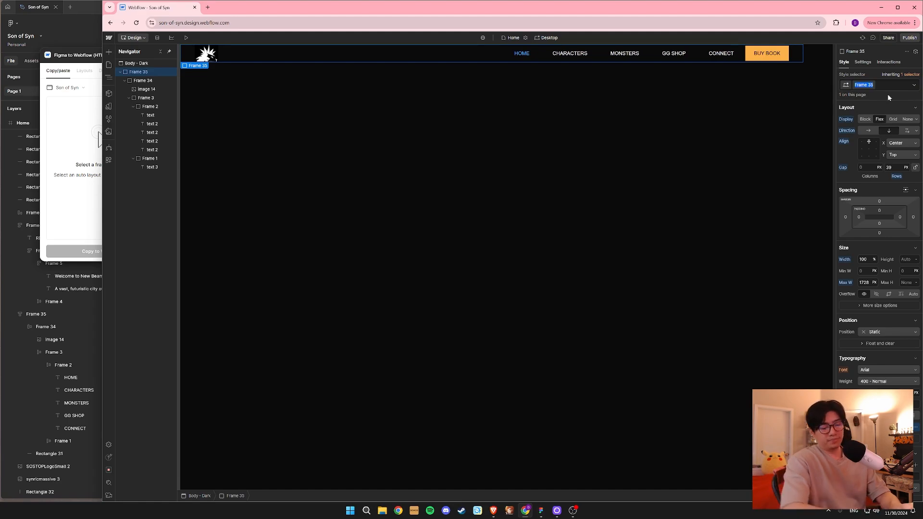
type("Navigation")
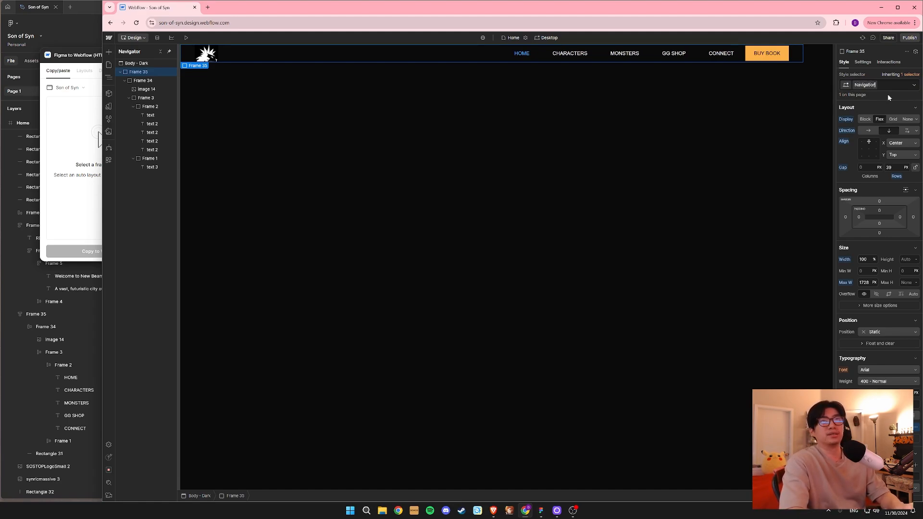
key("Return")
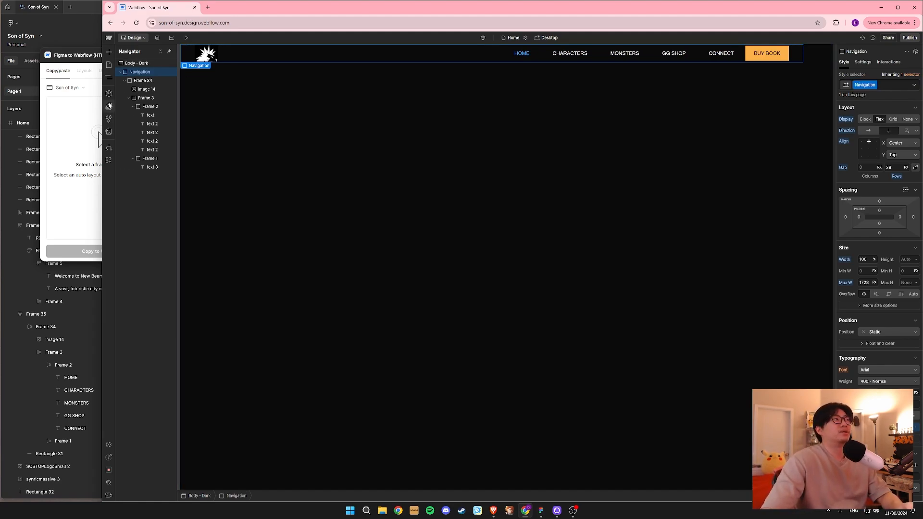
Collapse the Navigation element and check its place under the Body, leaving Navigation selected.
left_click(120, 72)
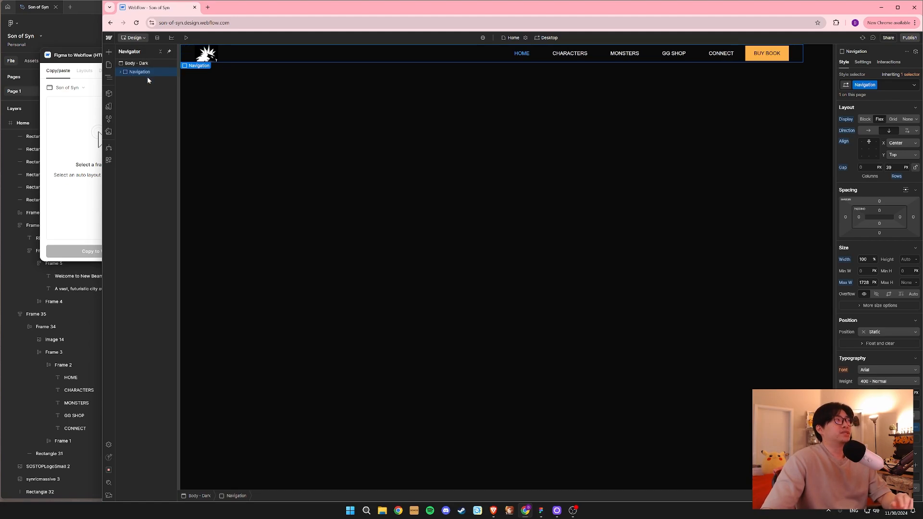
left_click(144, 64)
left_click(150, 71)
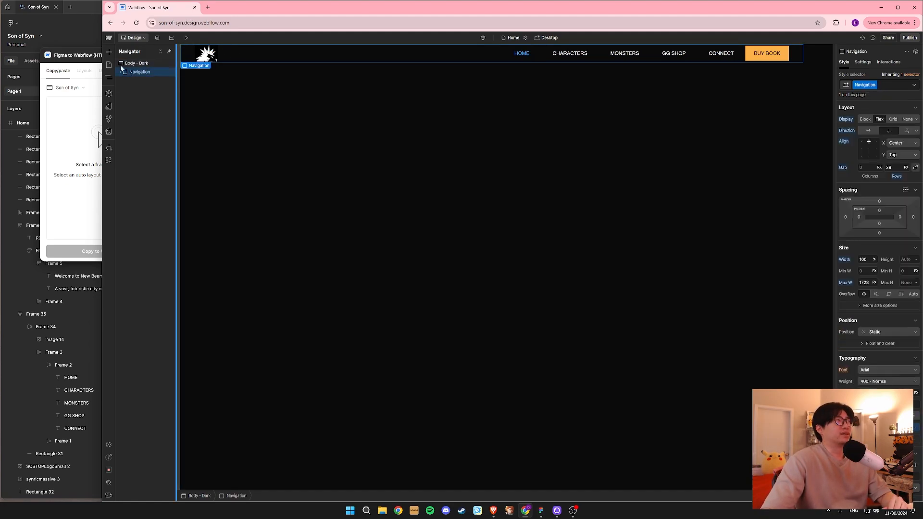
Expand the navigation element's nested structure and rename the outer Navigation class as Navigation Container.
left_click(120, 73)
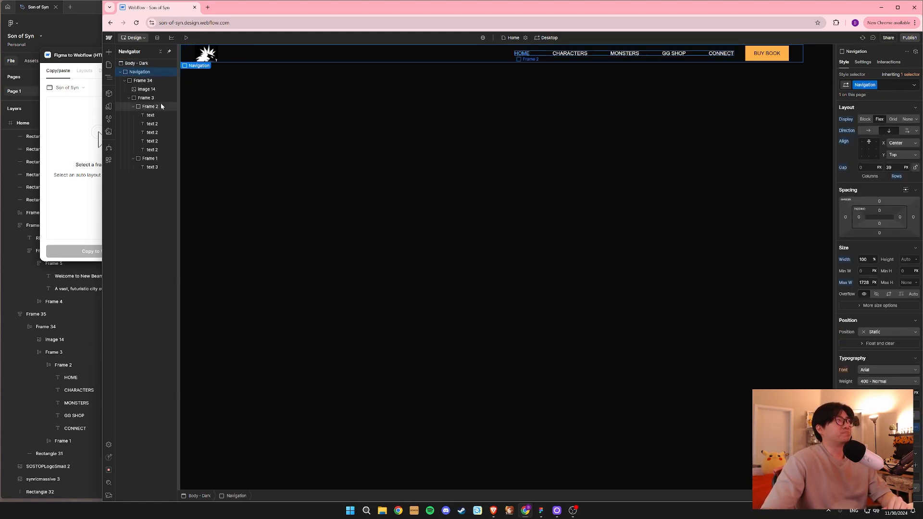
left_click(144, 81)
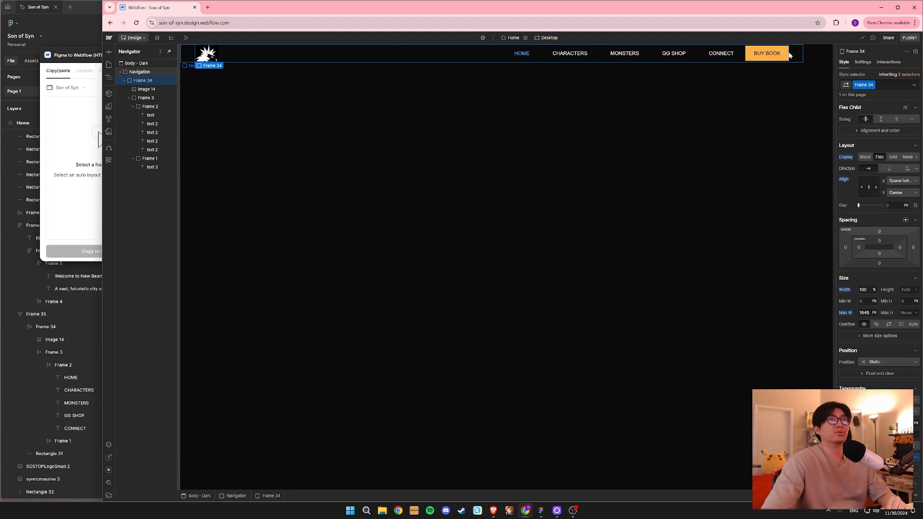
left_click(142, 73)
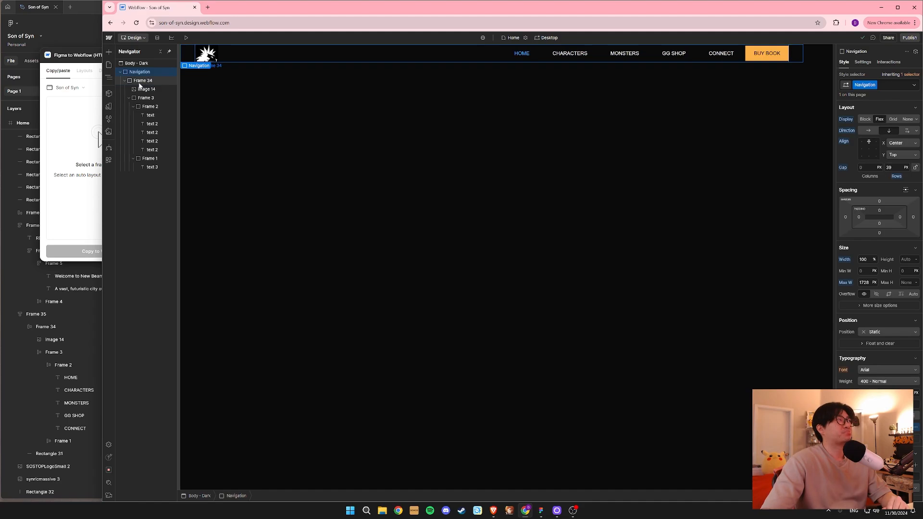
left_click(139, 83)
left_click(872, 85)
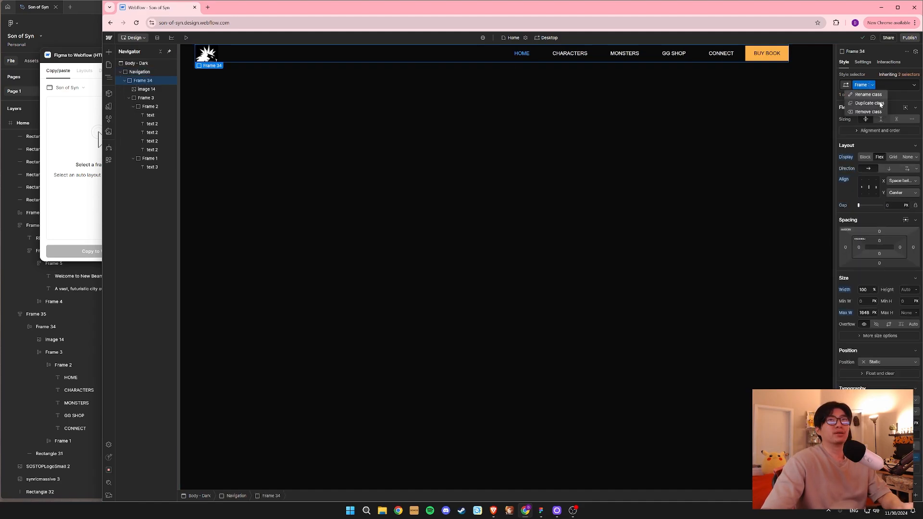
left_click(144, 74)
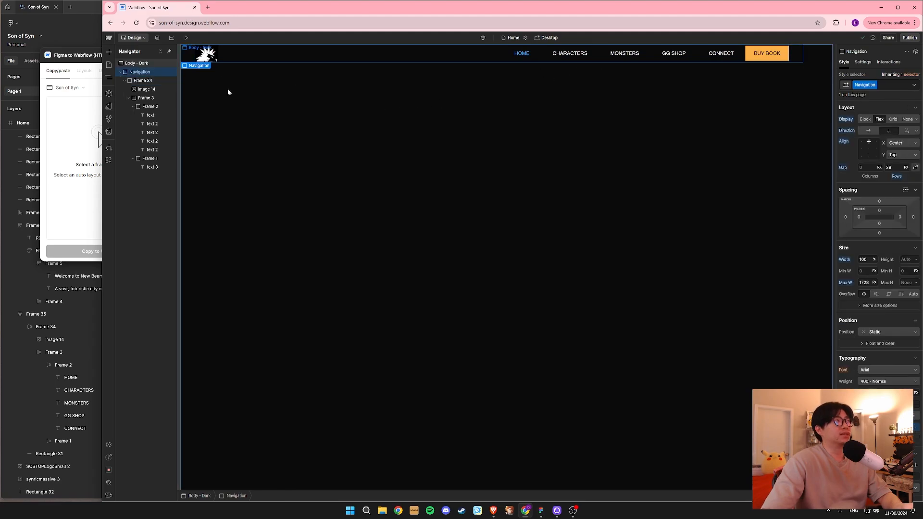
left_click(875, 86)
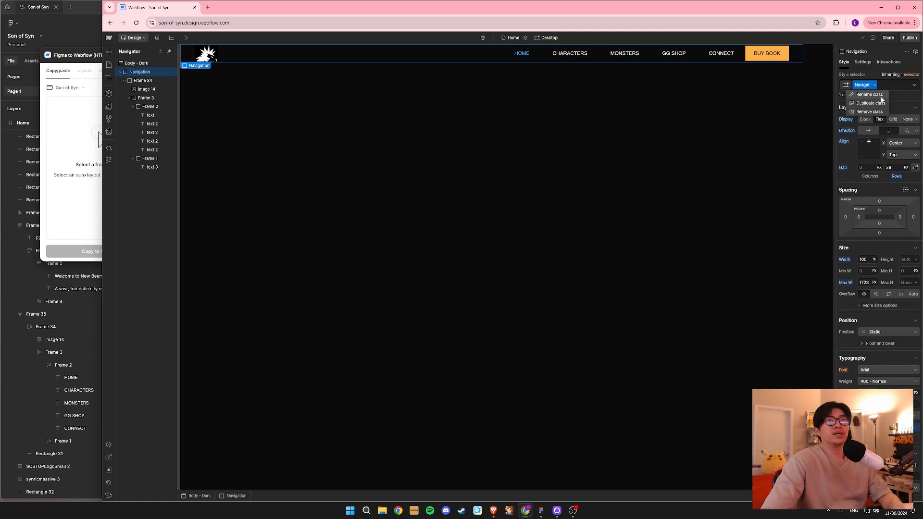
left_click(881, 97)
type("Navigation Container")
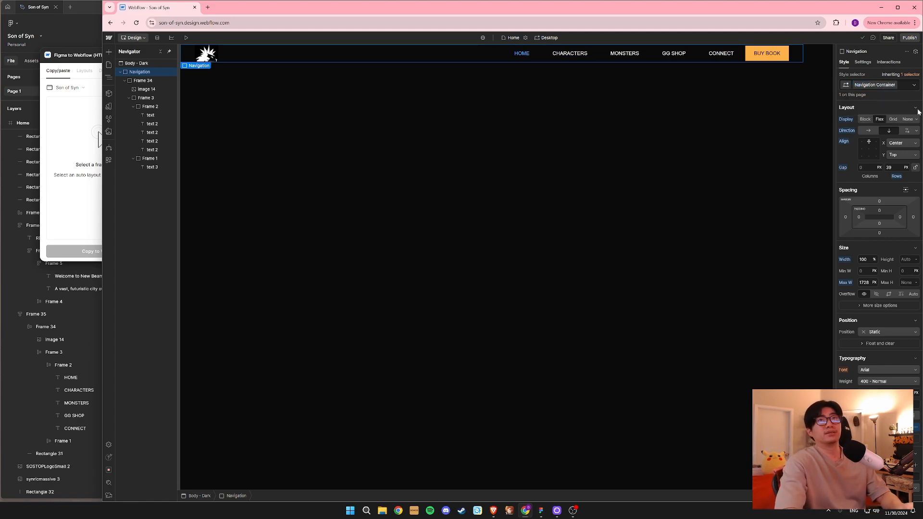
key("Return")
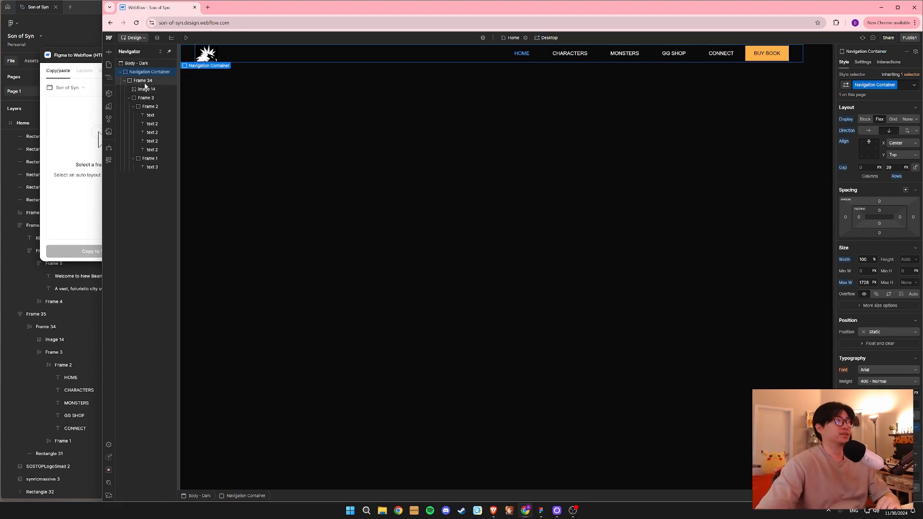
Rename the Frame 34 class inside the navigation container as Navigation.
left_click(316, 60)
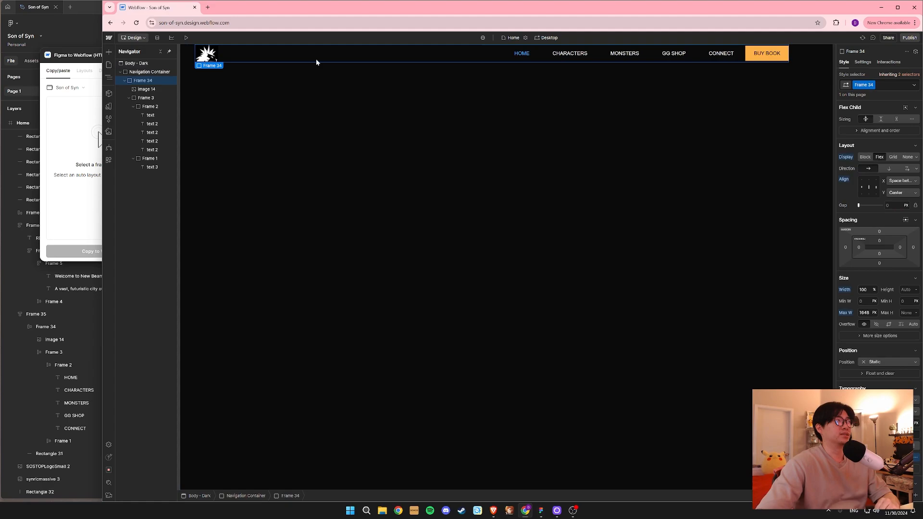
left_click(872, 87)
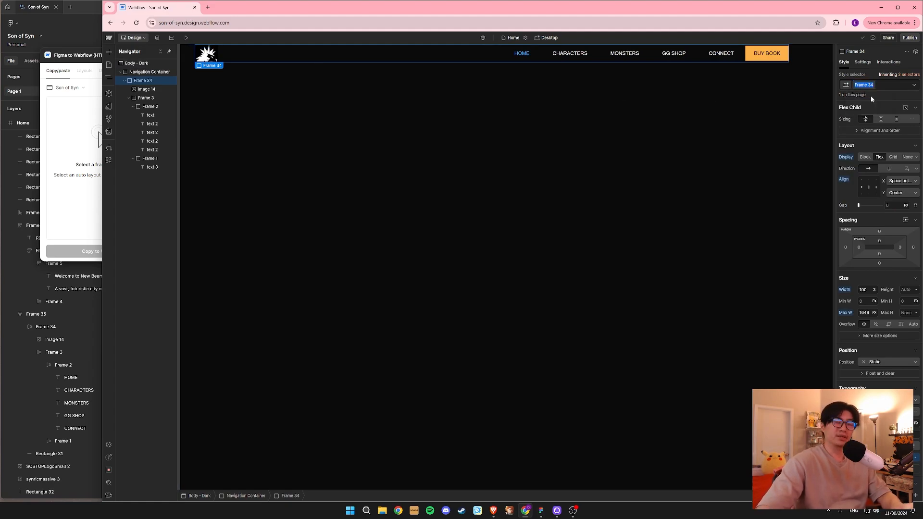
key("BackSpace")
key("BackSpace")
key("BackSpace")
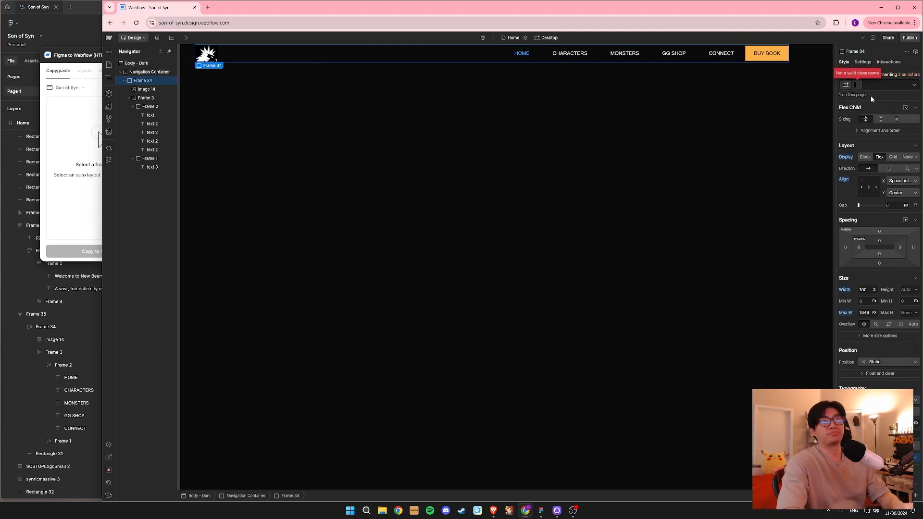
type("Navigation")
key("Return")
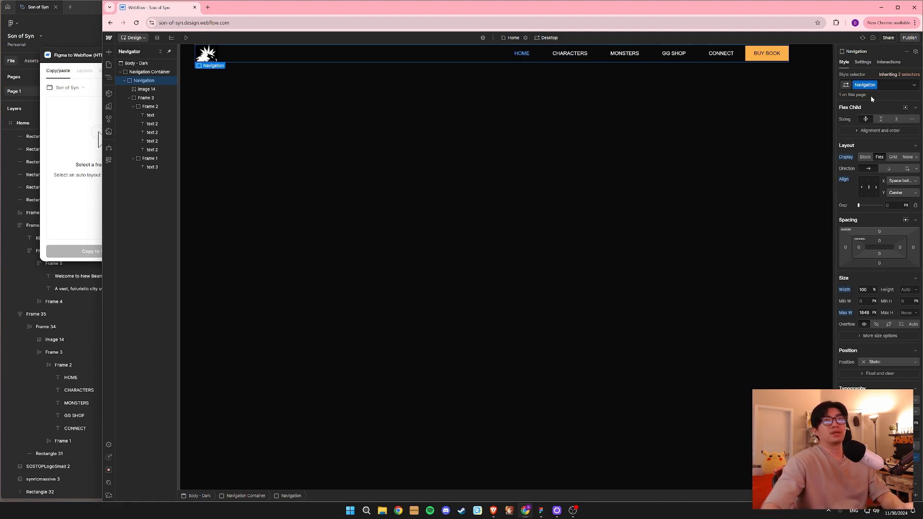
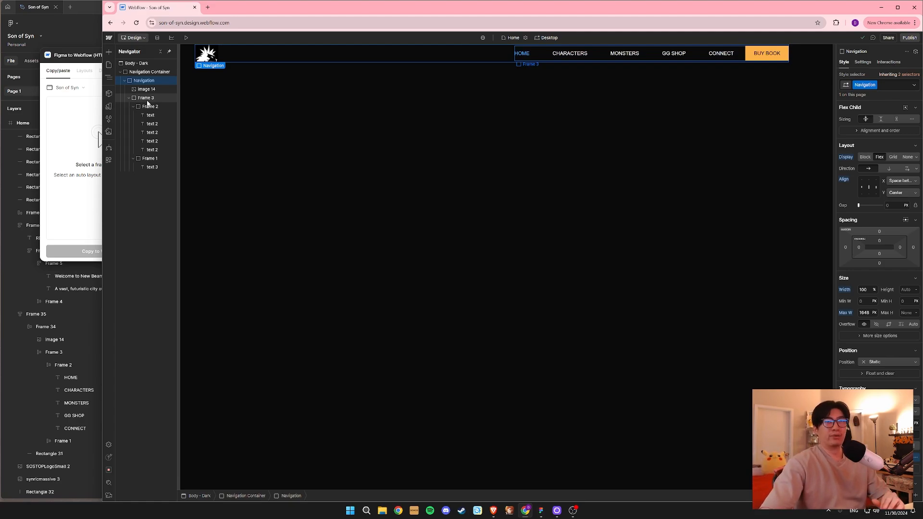
Rename the logo image's class from Image 14 to Brand Logo.
left_click(153, 99)
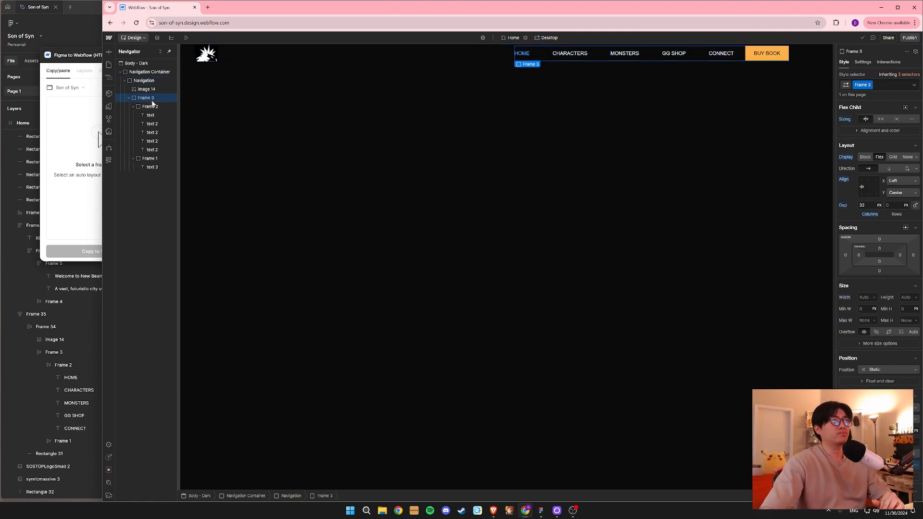
left_click(152, 91)
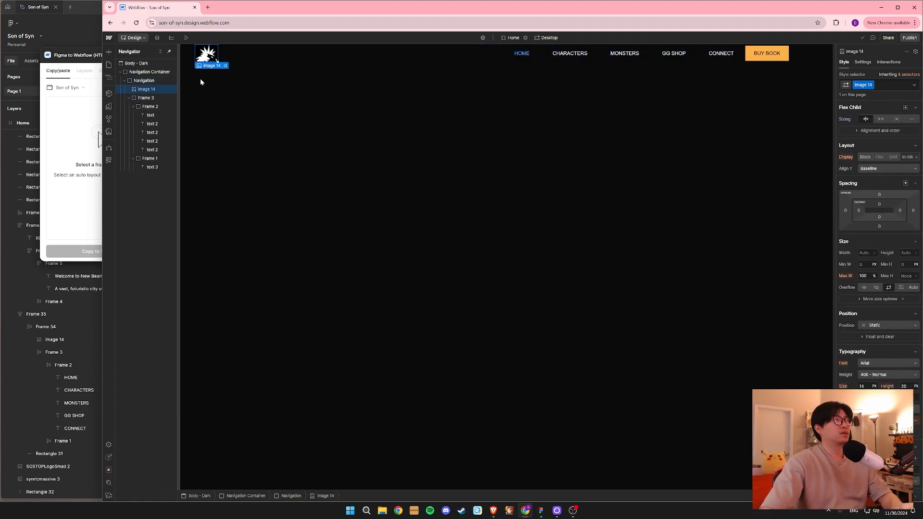
left_click(872, 88)
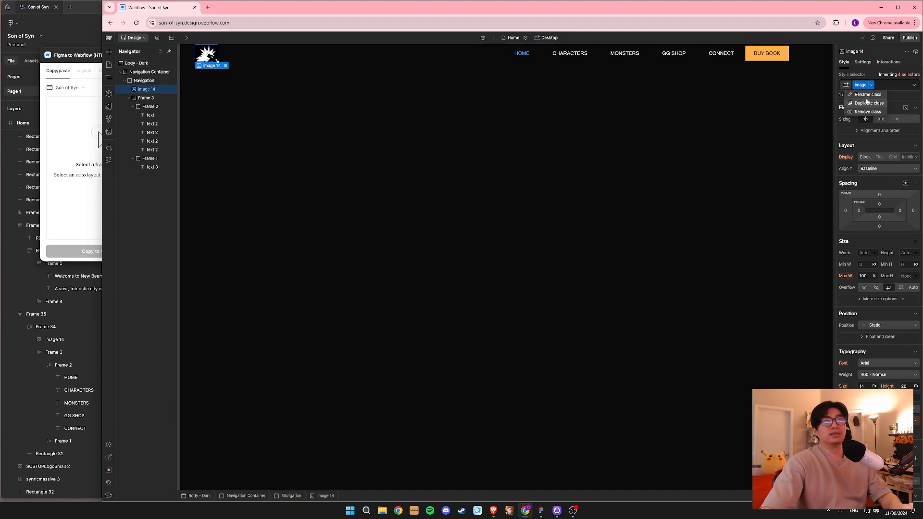
left_click(866, 94)
type("Bri")
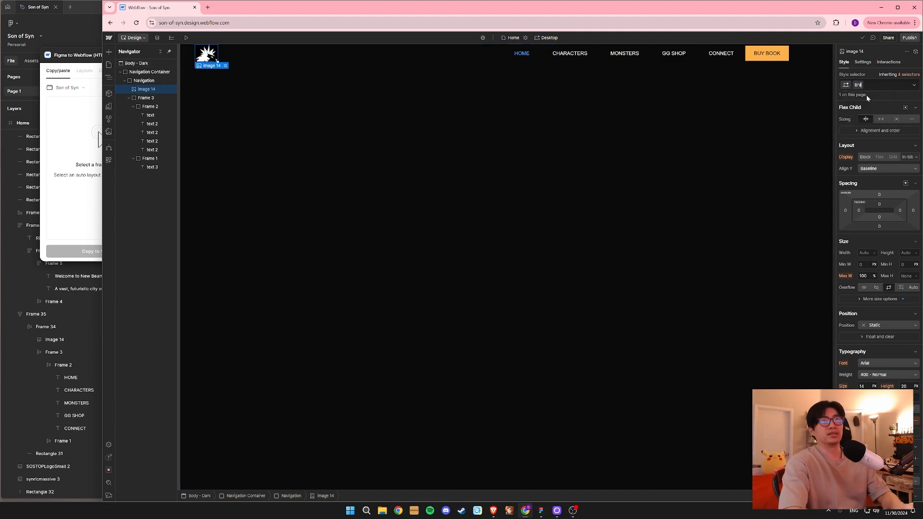
type("nd Logo")
key("Return")
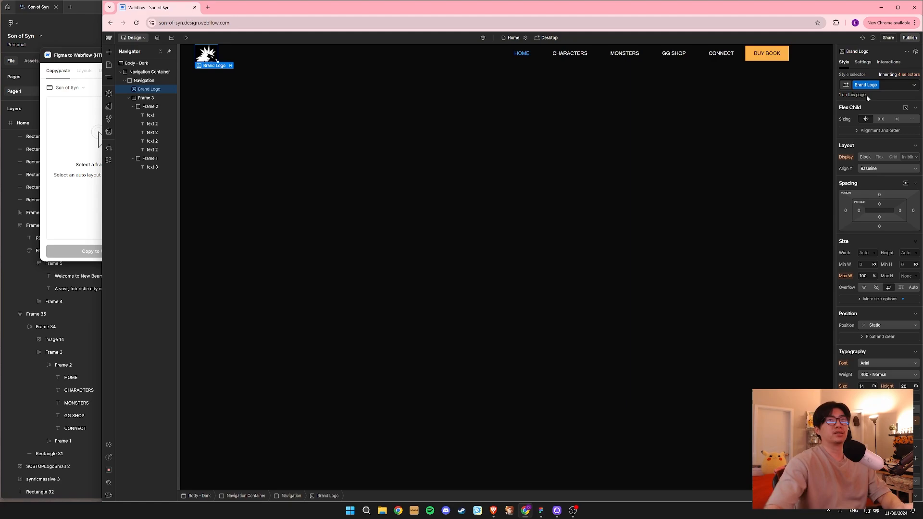
Rename the Frame 3 class, which wraps the menu links and the BUY BOOK button, as Menu Container.
left_click(151, 98)
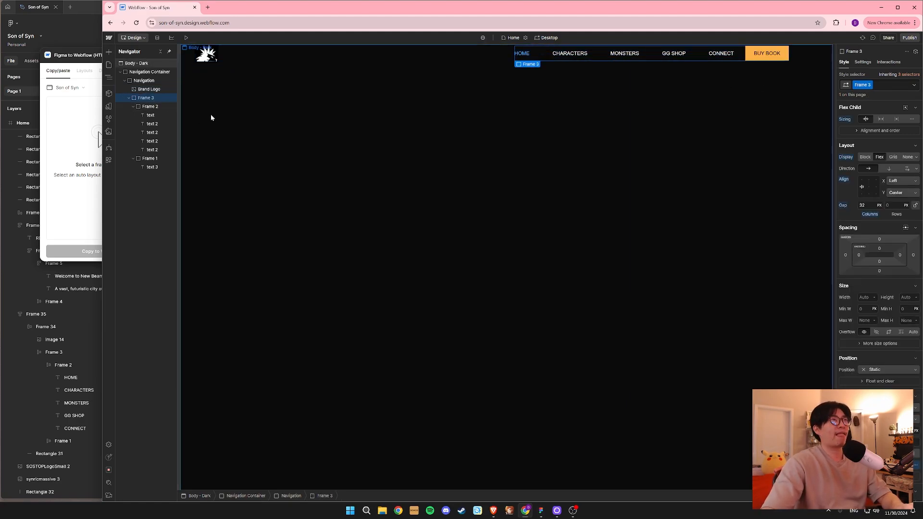
left_click(869, 85)
left_click(869, 96)
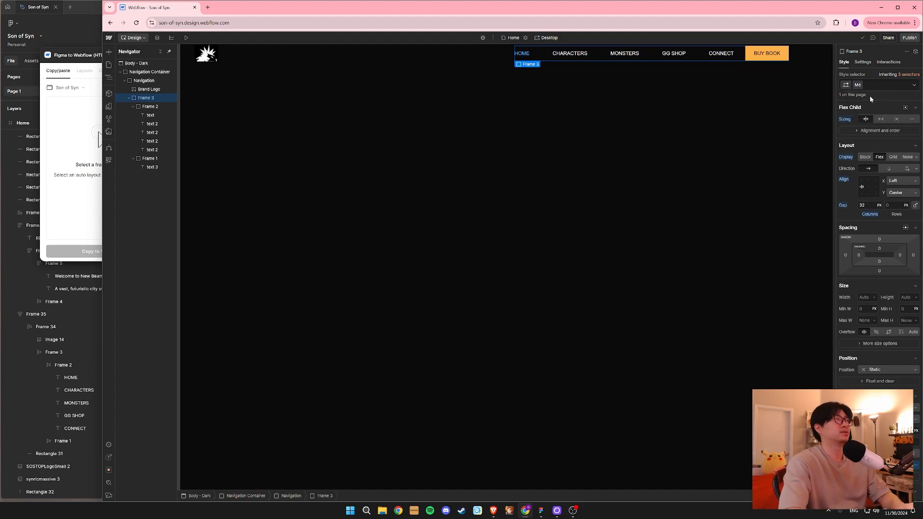
type("Me")
type("r")
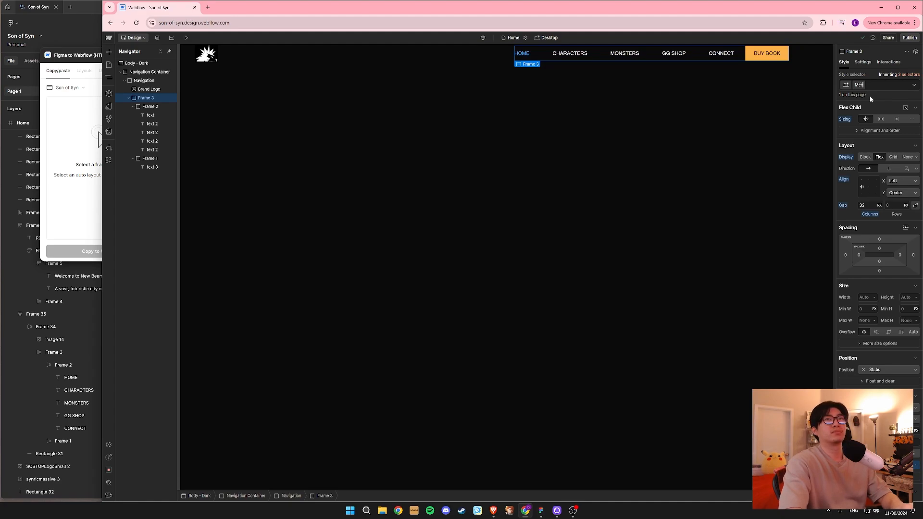
type("u Con")
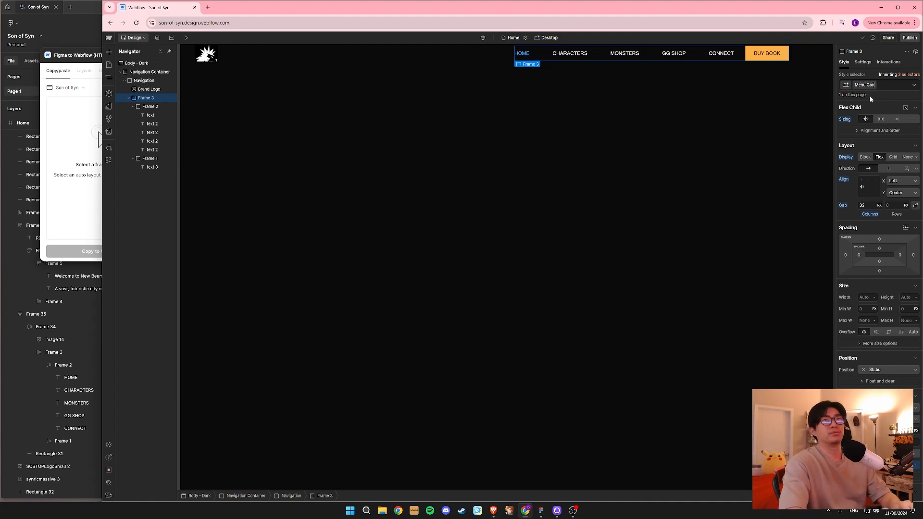
type("tainer")
key("Return")
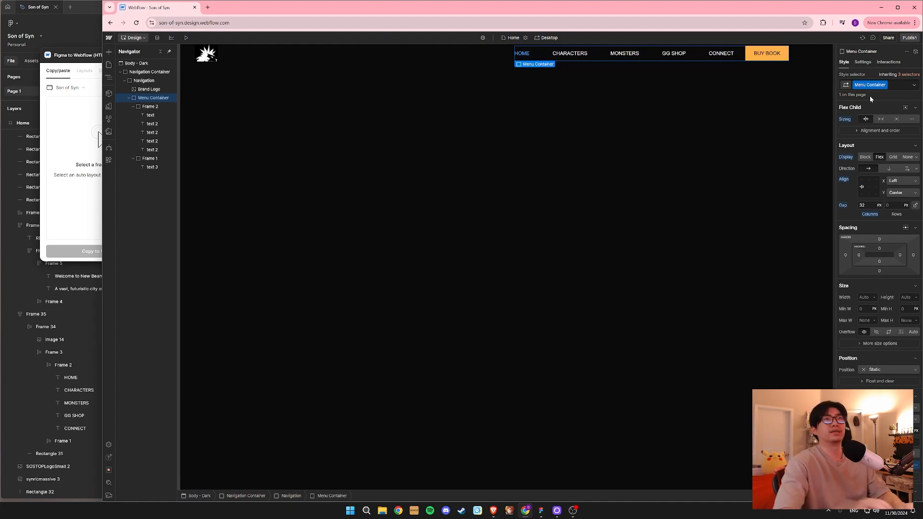
Collapse the Frame 2 group of menu links and rename its class as Menu.
left_click(129, 106)
left_click(130, 106)
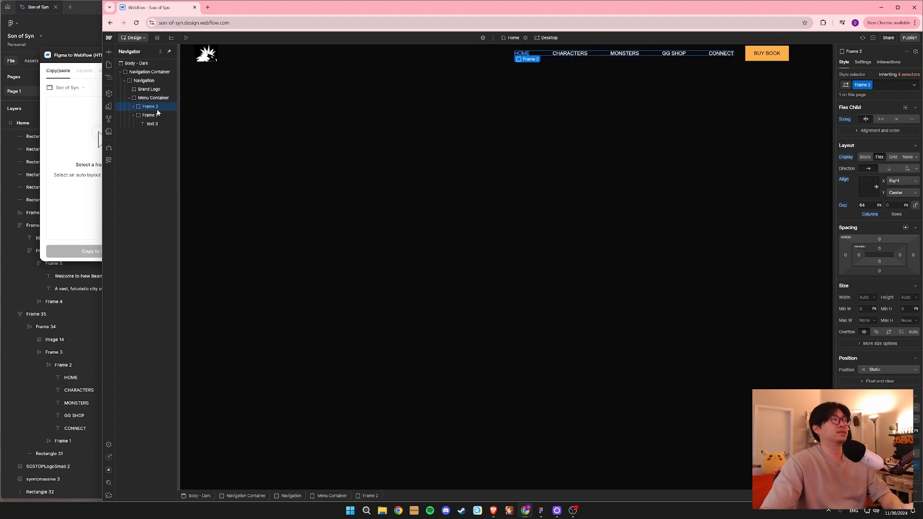
left_click(146, 115)
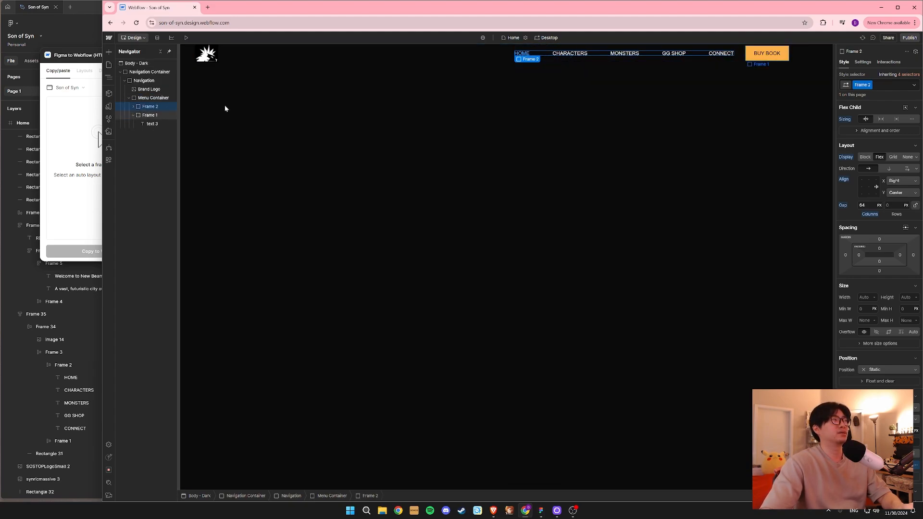
left_click(153, 98)
left_click(152, 106)
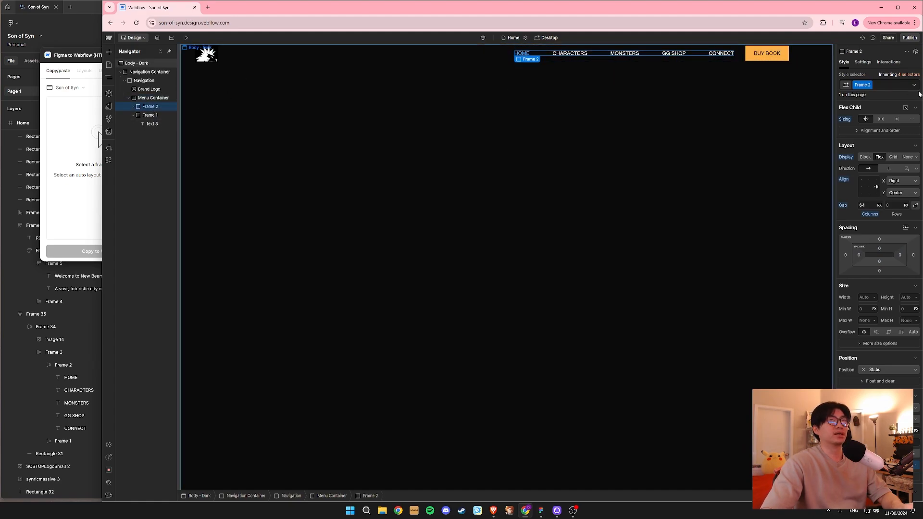
left_click(870, 86)
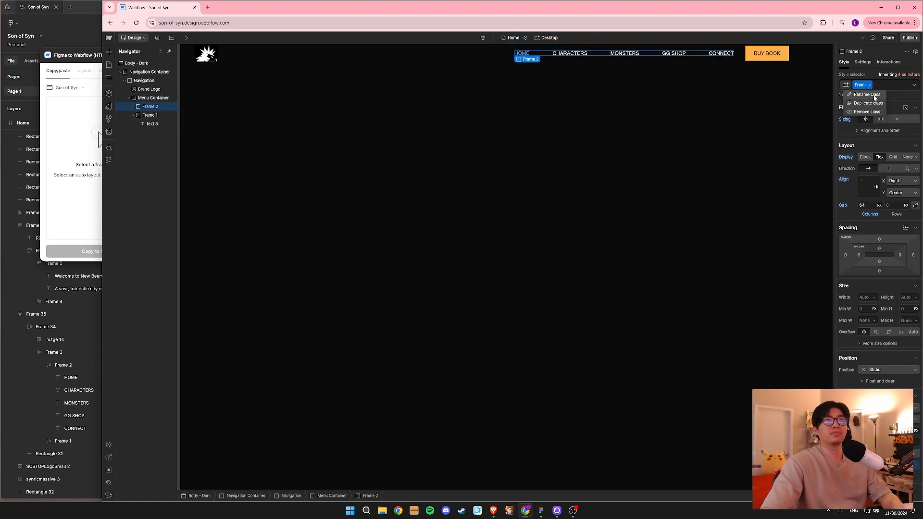
left_click(874, 94)
type("Menu")
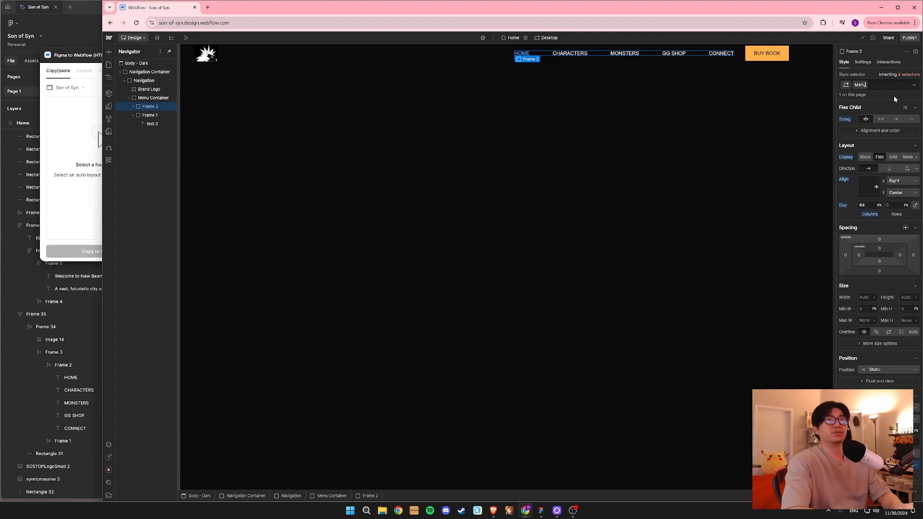
key("Return")
Rename the Frame 1 class of the BUY BOOK button as Primary Button.
left_click(148, 116)
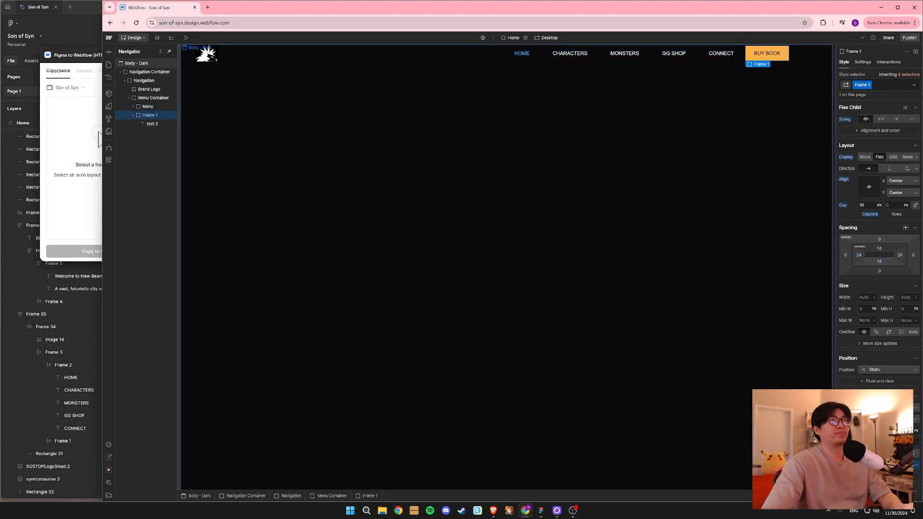
left_click(869, 85)
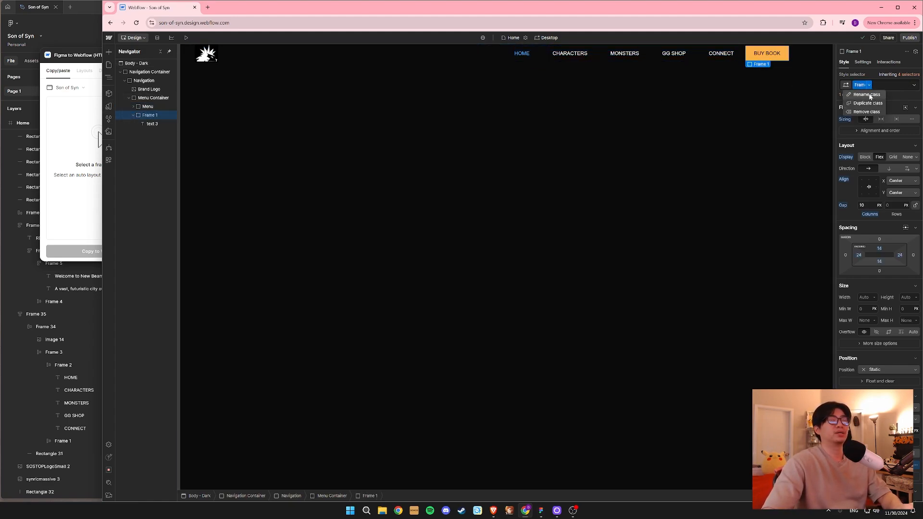
left_click(869, 95)
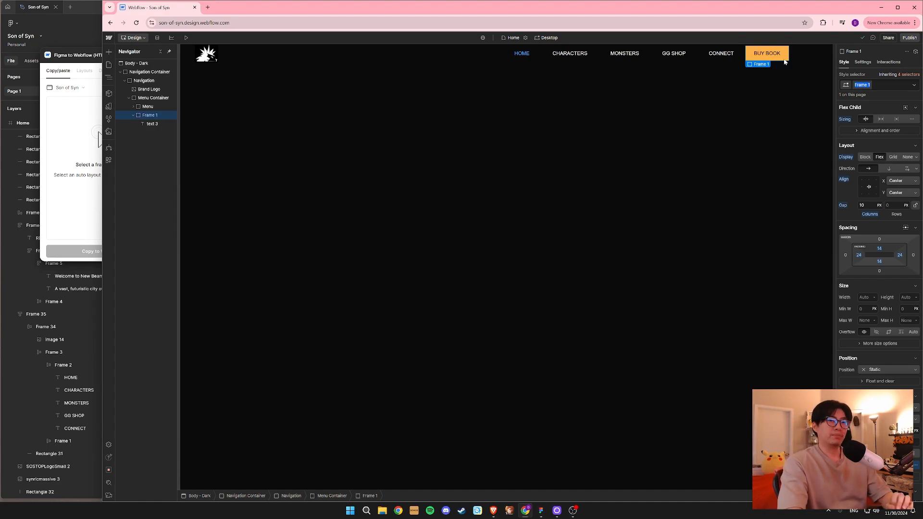
type("tton")
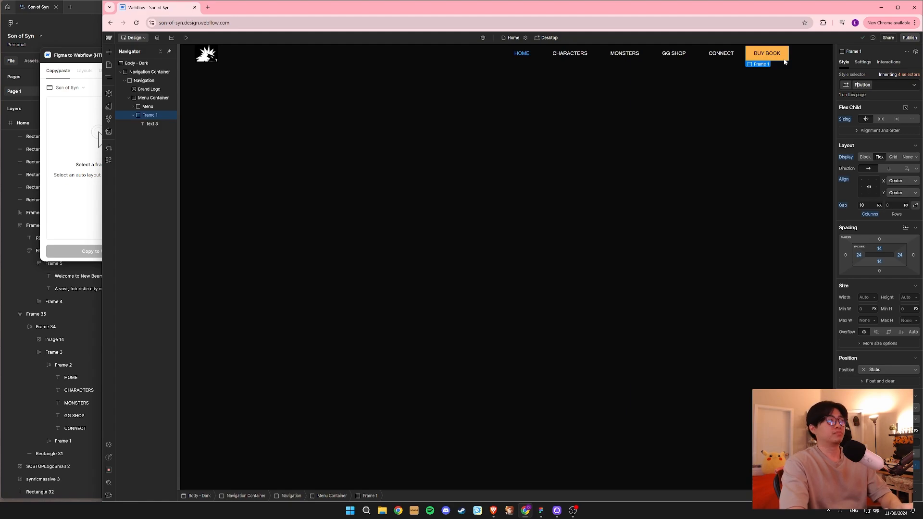
type("rimary")
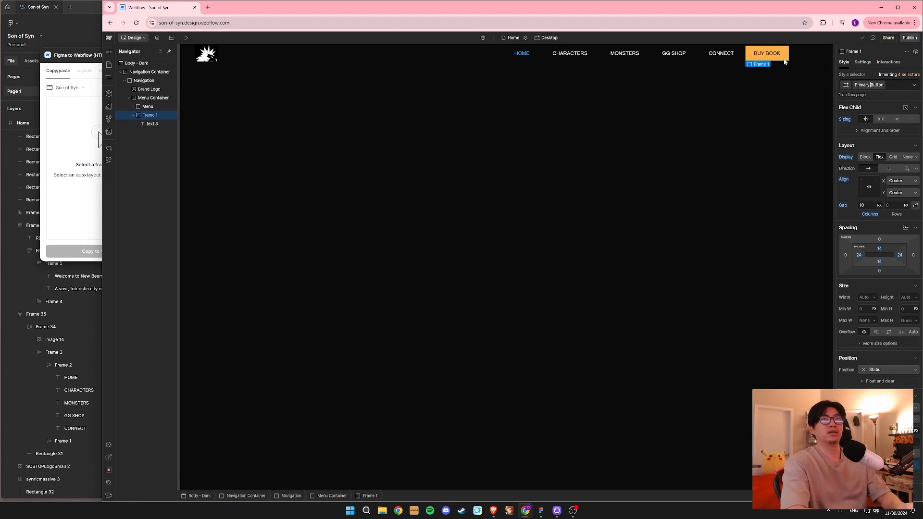
key("Return")
Switch to Figma and look over the Home page design's hero and the section below it.
left_click(89, 9)
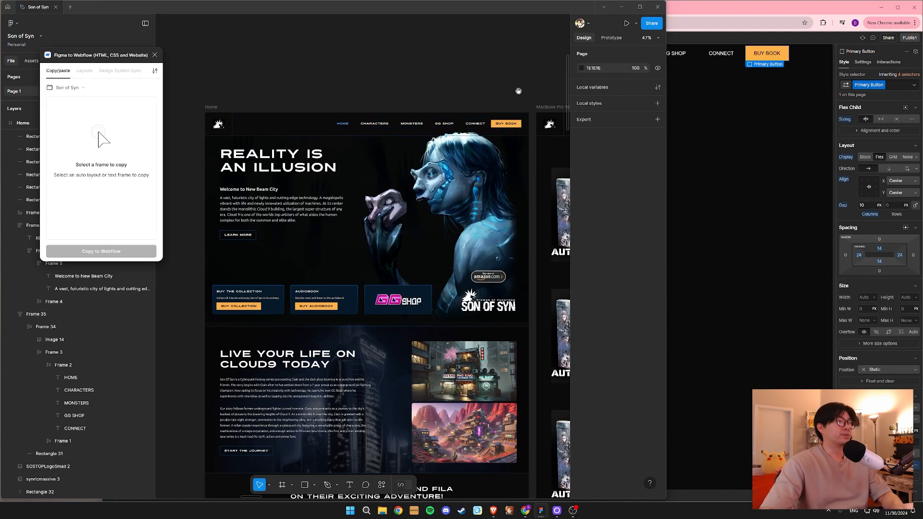
scroll(520, 129, "right", 1)
scroll(342, 156, "down", 5)
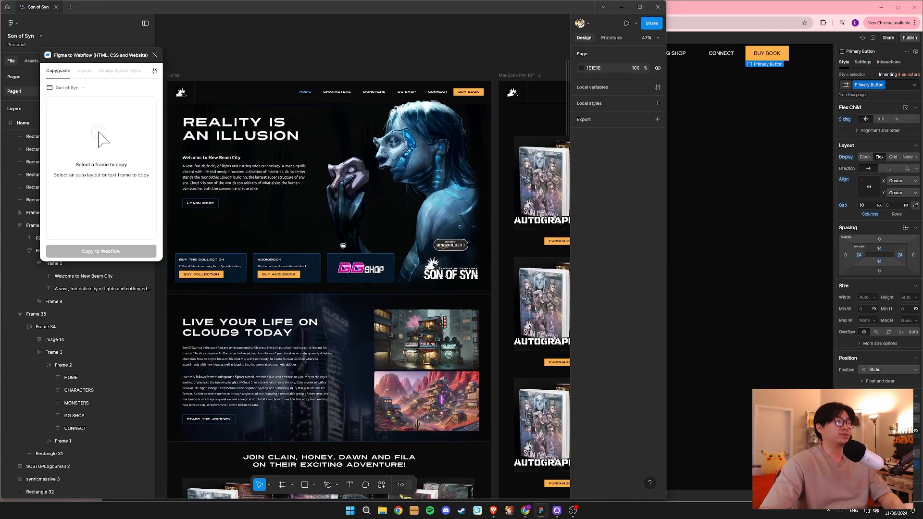
Look over the Home design's book, character and footer sections, and return to Webflow.
scroll(343, 156, "down", 8)
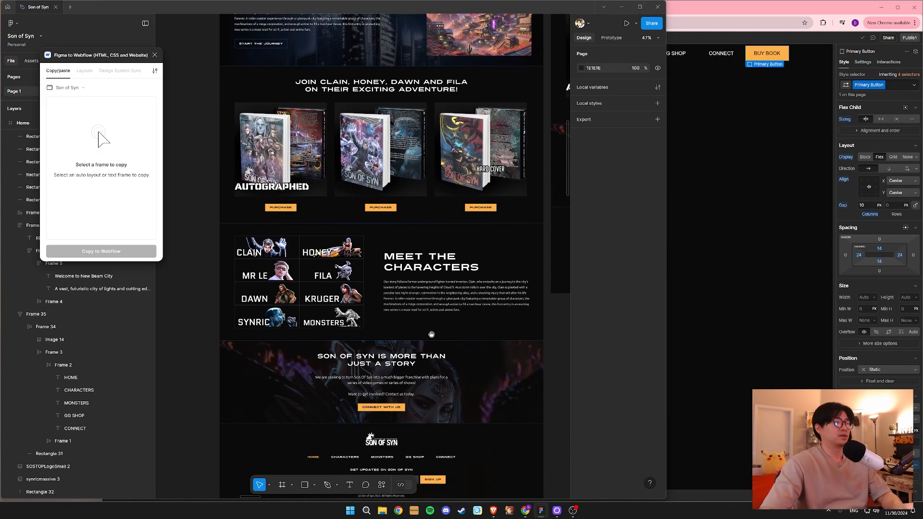
scroll(425, 208, "up", 10)
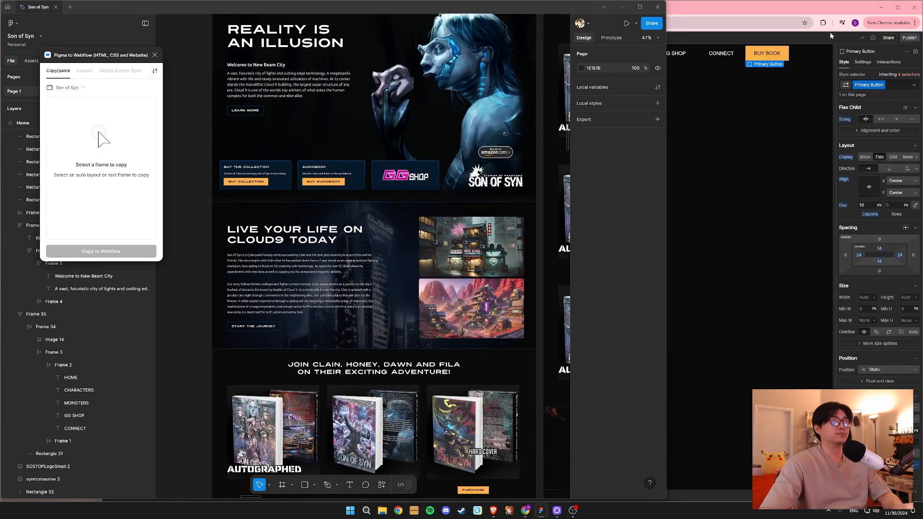
left_click(790, 6)
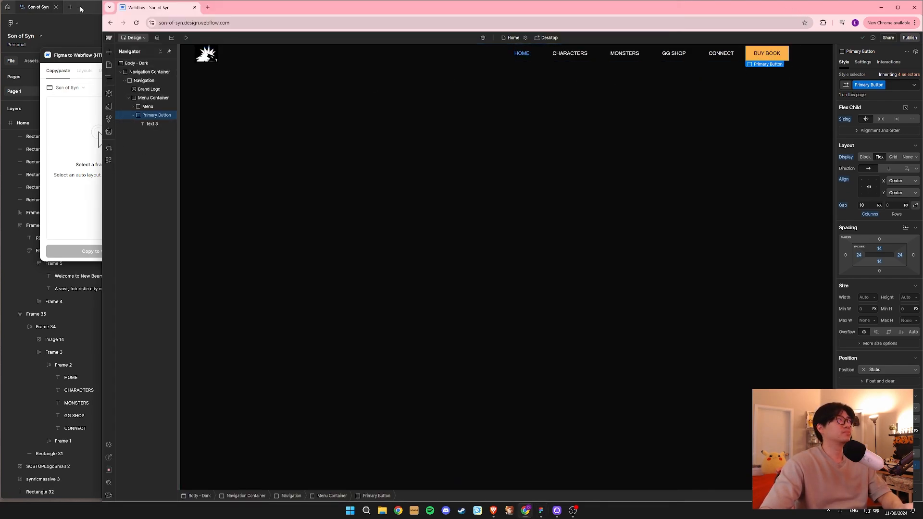
Collapse the Navigation element's contents in the element tree and select its parent, Navigation Container.
left_click(396, 62)
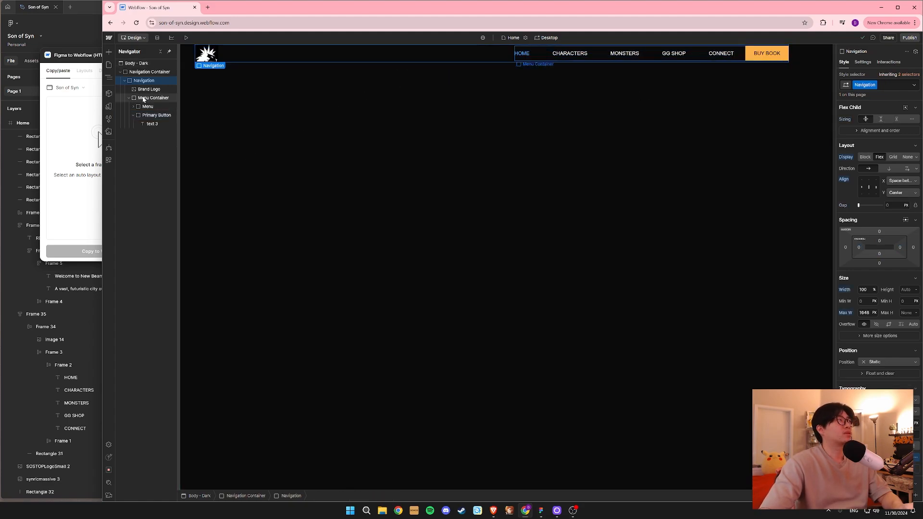
left_click(125, 80)
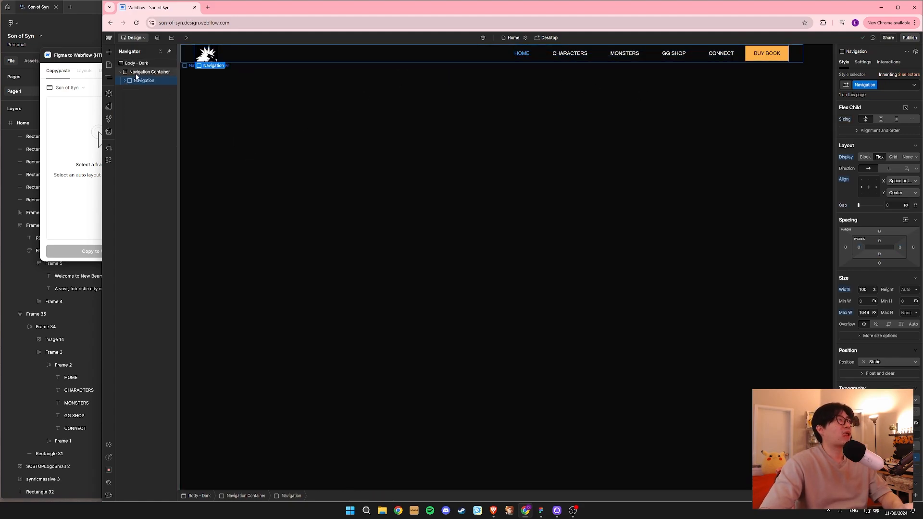
left_click(142, 73)
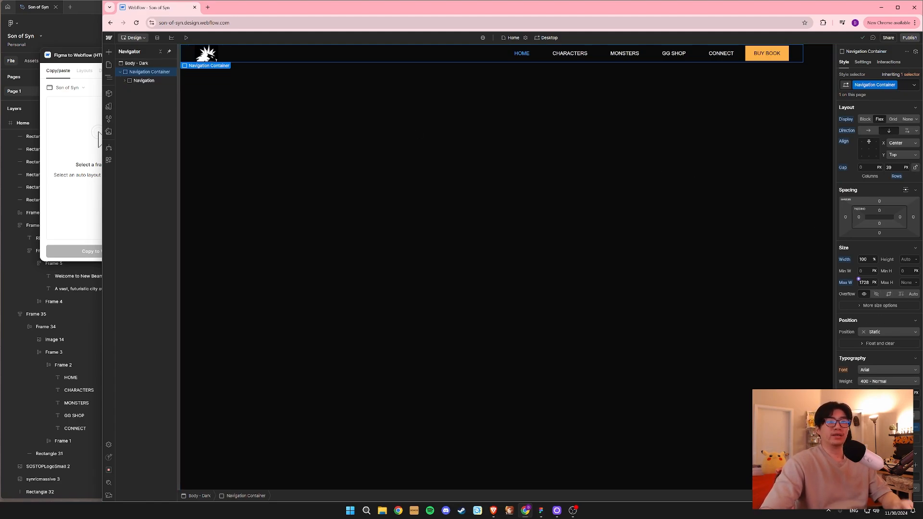
left_click(863, 283)
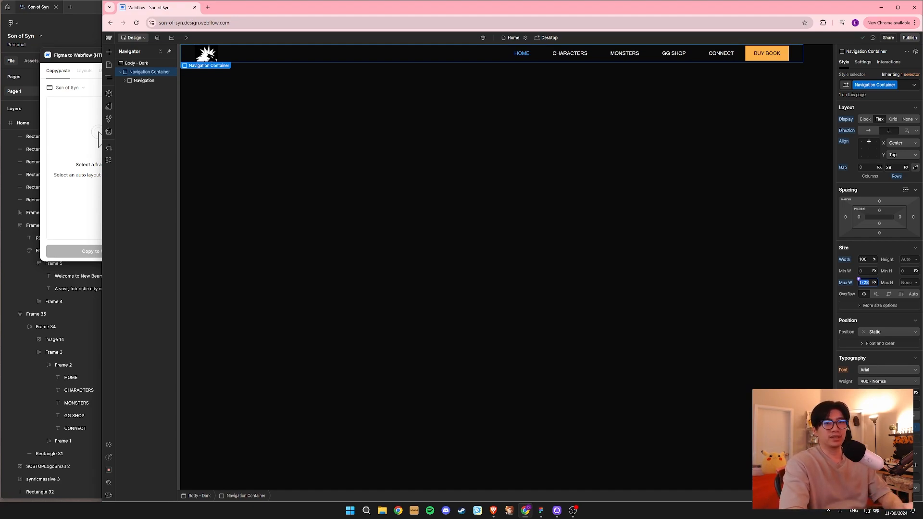
key("BackSpace")
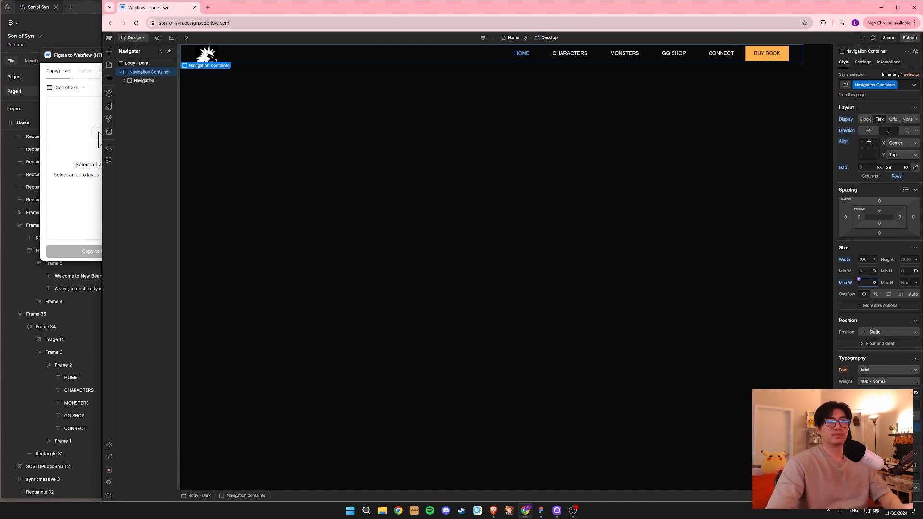
type("1728")
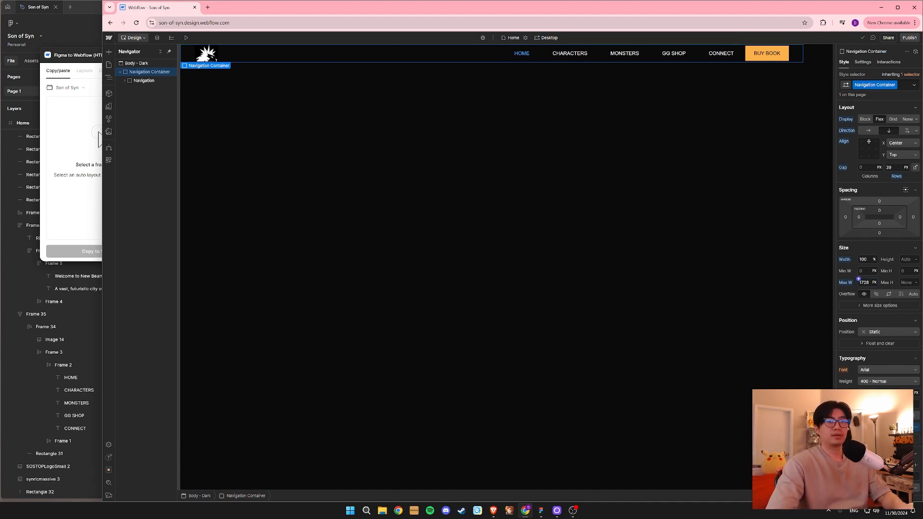
key("Return")
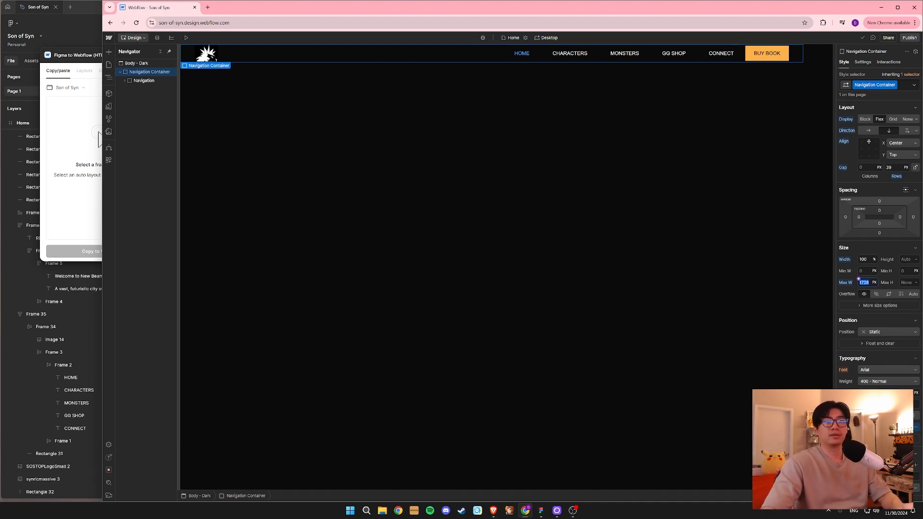
Set the maximum width of both the Navigation Container and the Navigation element inside it to None.
left_click(873, 283)
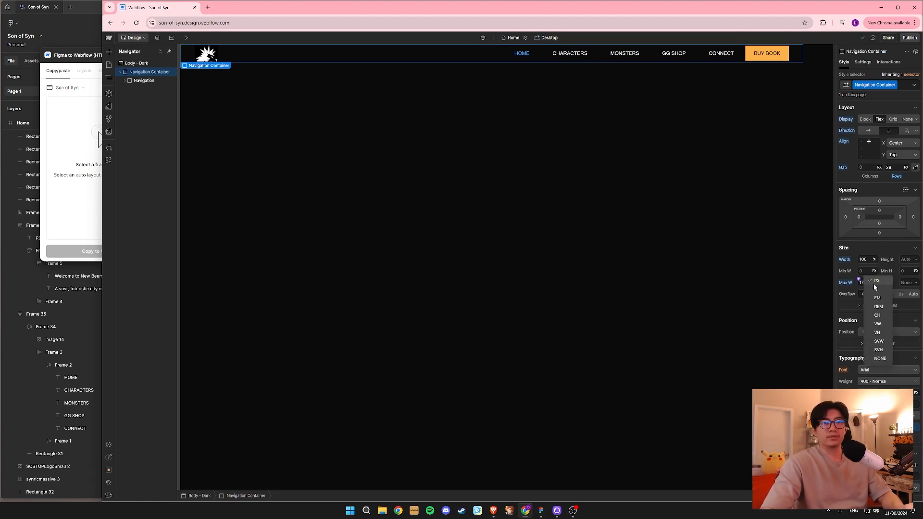
left_click(879, 359)
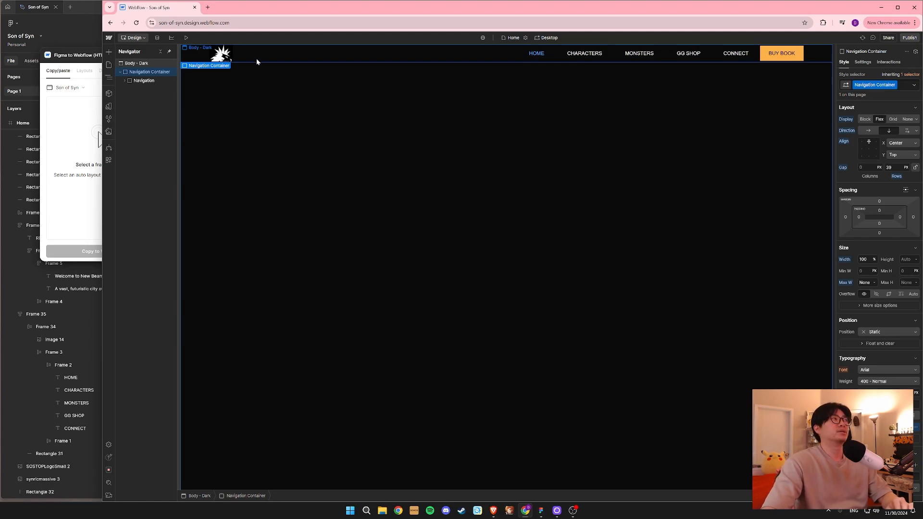
left_click(312, 54)
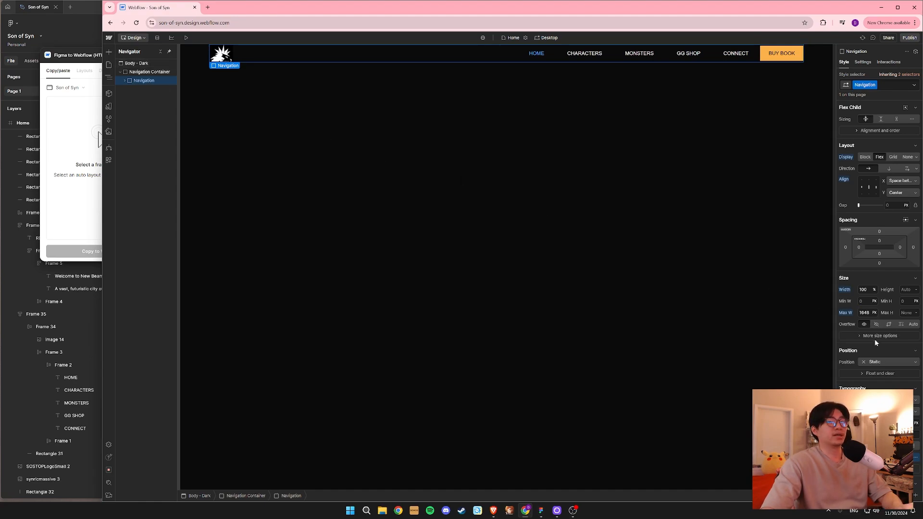
left_click(874, 313)
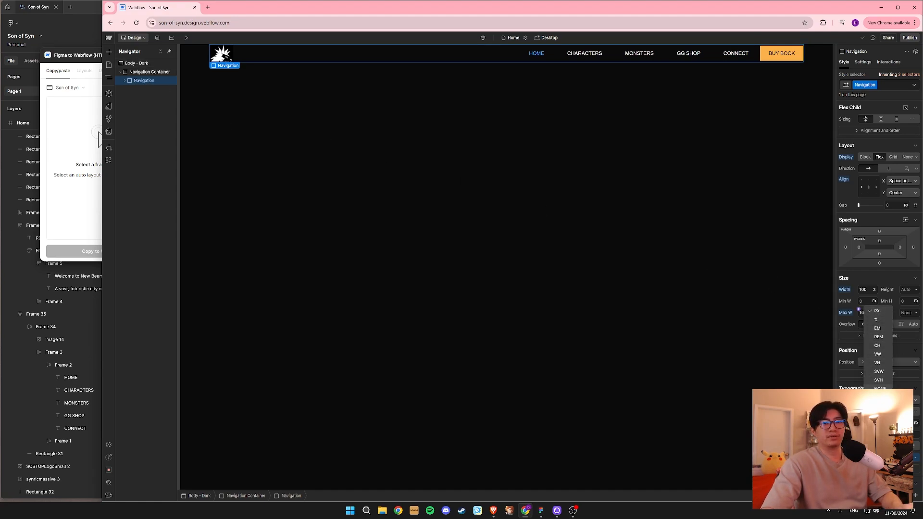
left_click(887, 388)
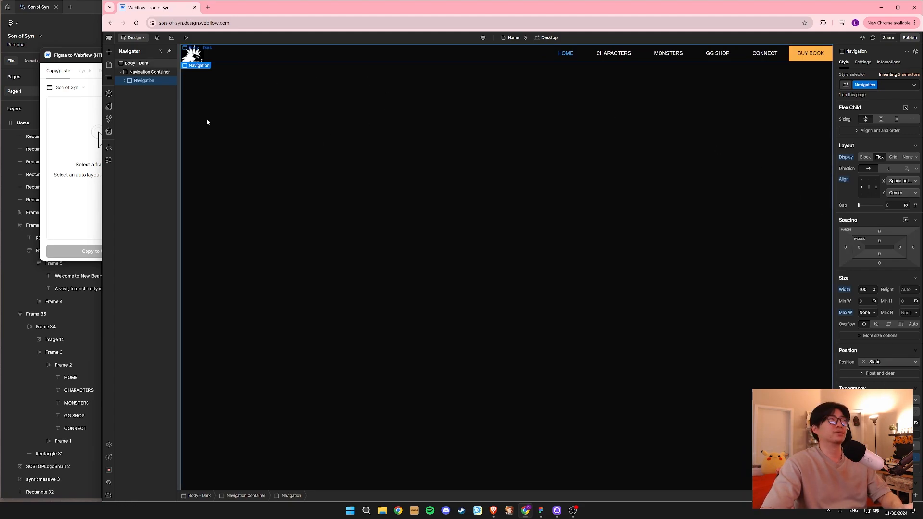
Open the Navigation Container's top padding for editing, and switch to Figma to inspect the Home design's navigation frame.
left_click(143, 74)
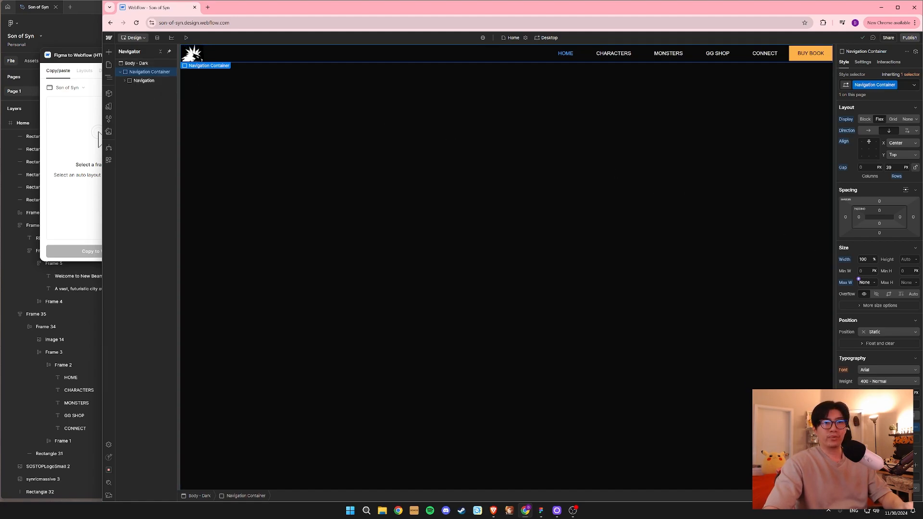
left_click(880, 211)
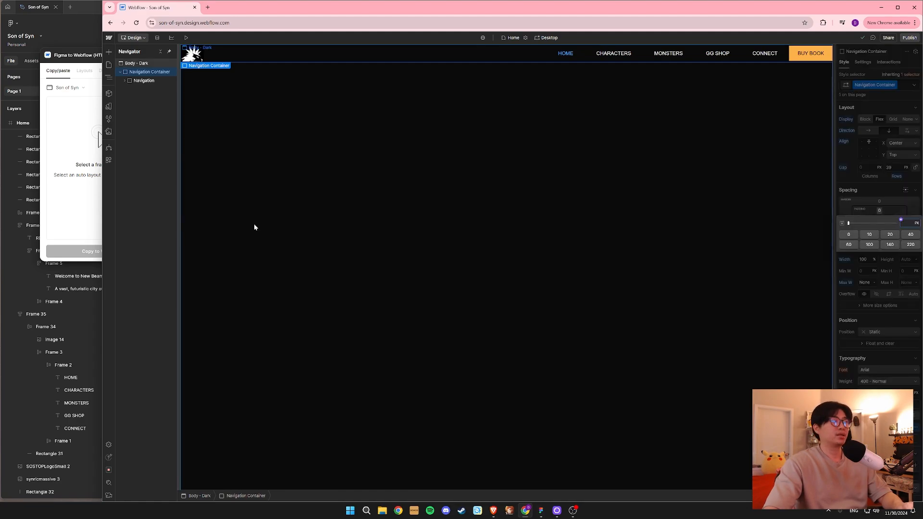
left_click(84, 7)
scroll(242, 171, "up", 5)
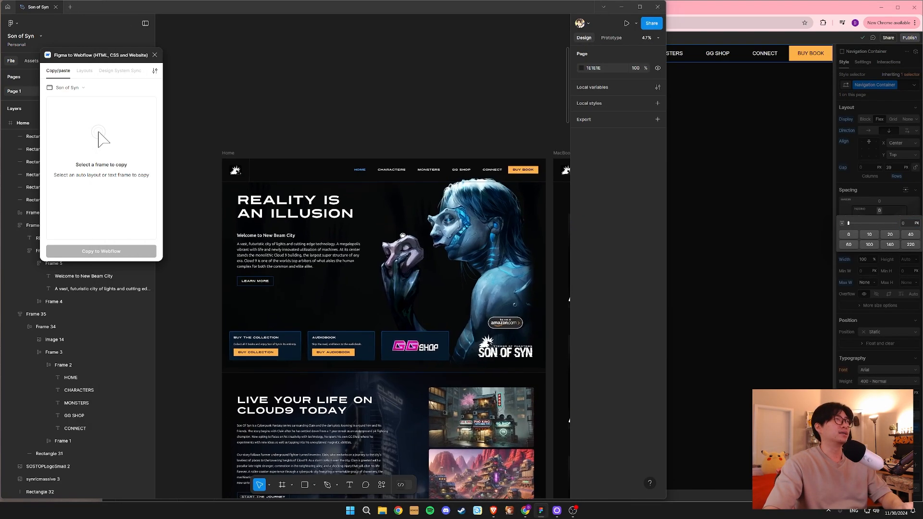
left_click(273, 176)
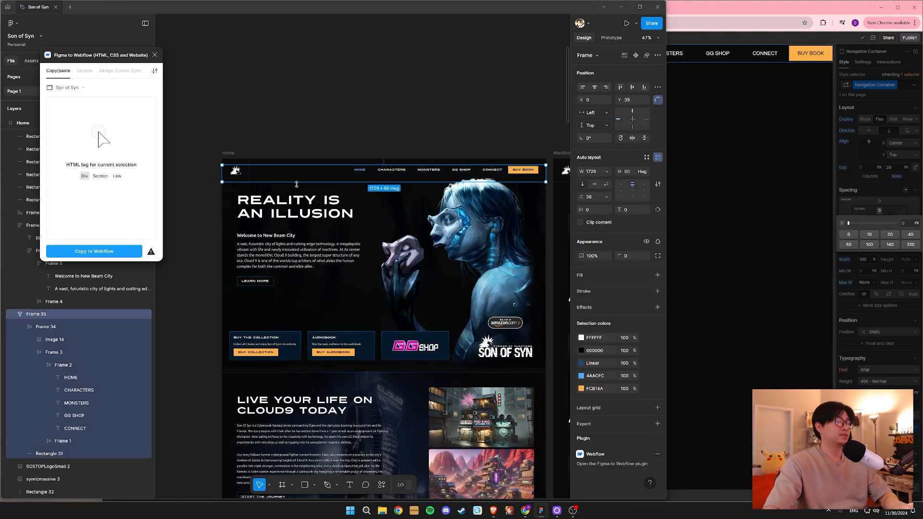
Undo the auto layout frame that wraps the navigation bar together with its divider line.
key("ctrl+shift+t")
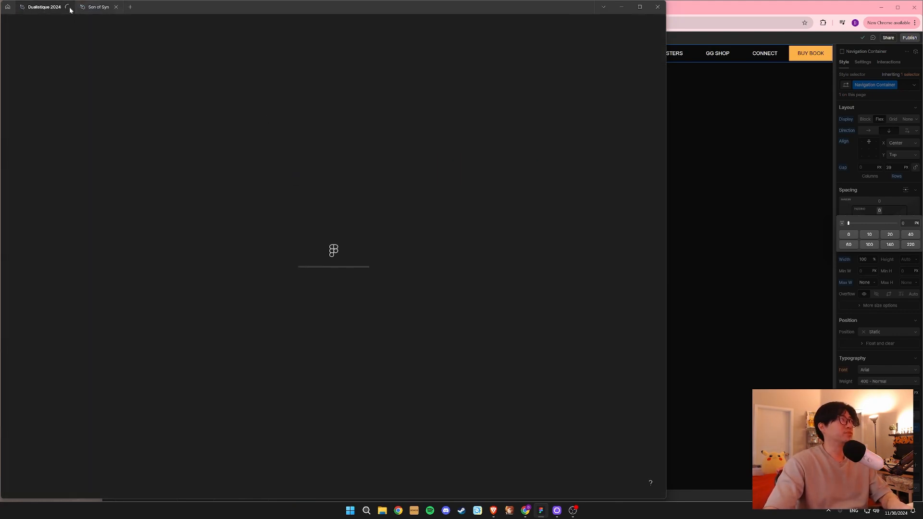
left_click(68, 7)
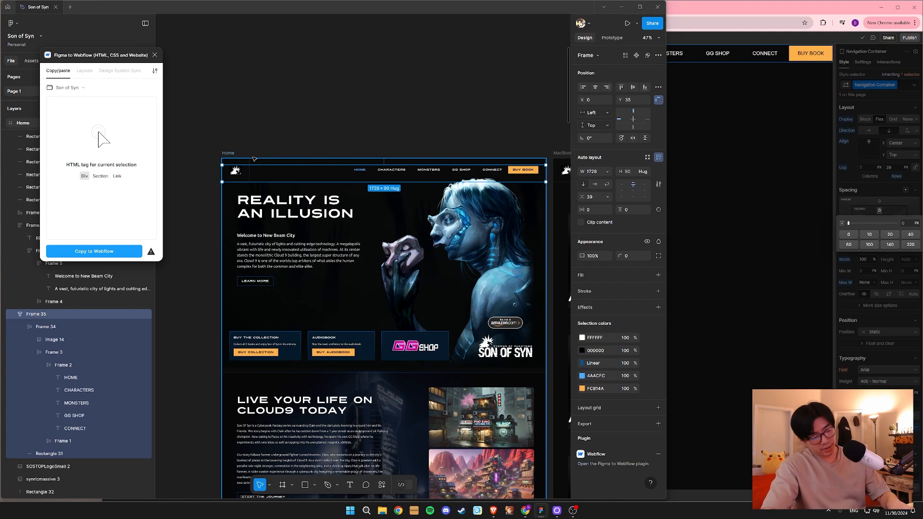
key("ctrl+z")
left_click(306, 125)
Select the navigation bar frame and measure its distances to the Home frame's edges and the divider line.
left_click(246, 173)
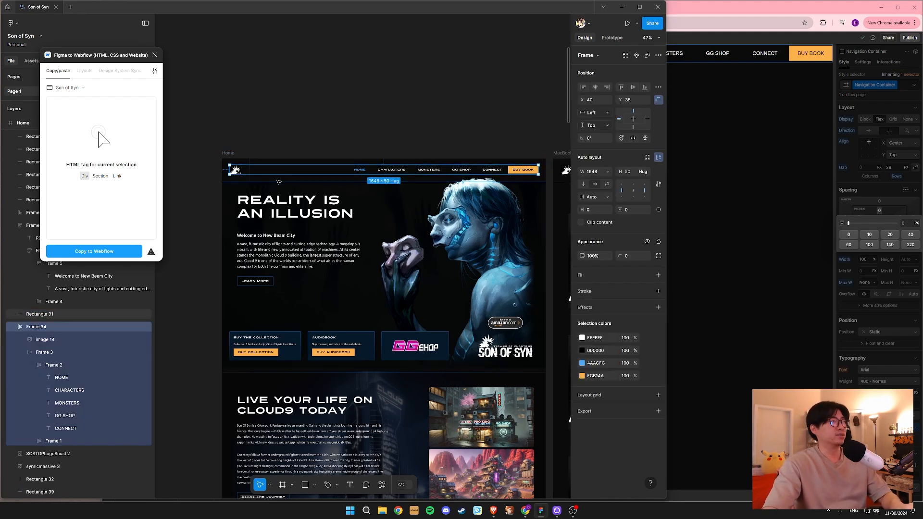
scroll(342, 153, "up", 2)
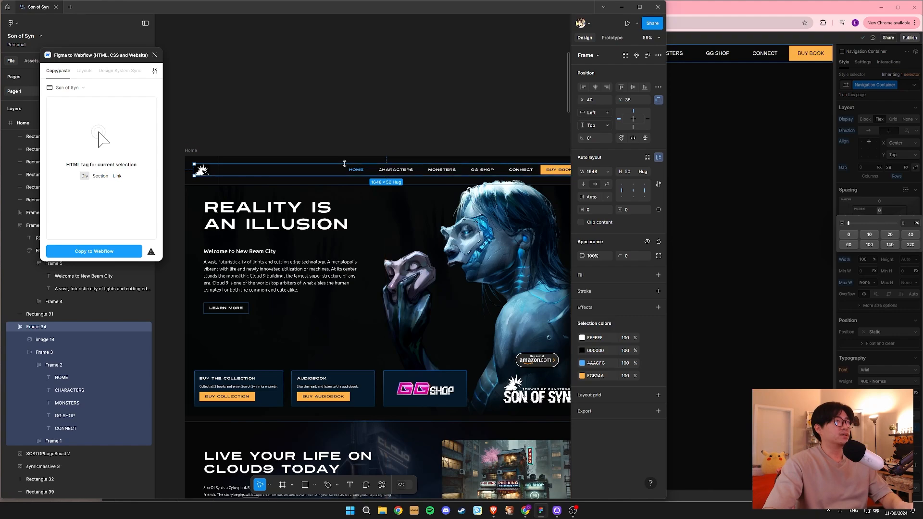
key("alt")
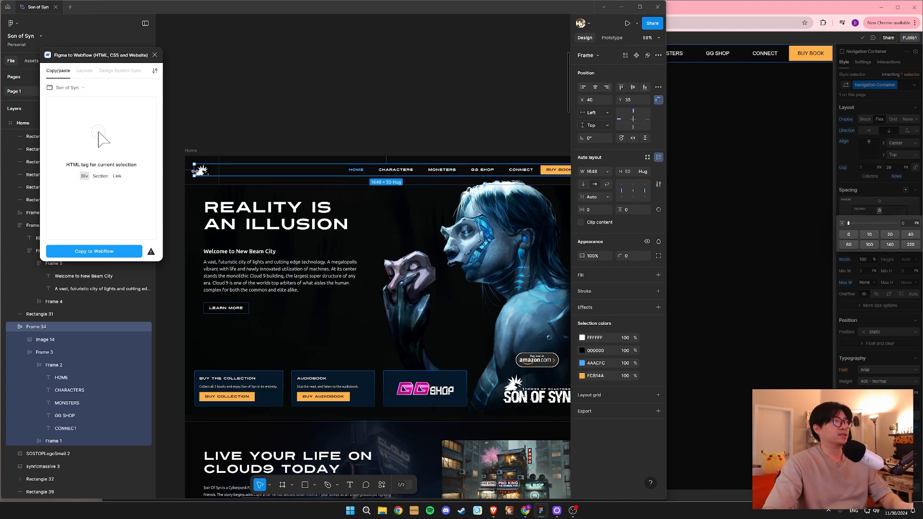
scroll(510, 191, "right", 5)
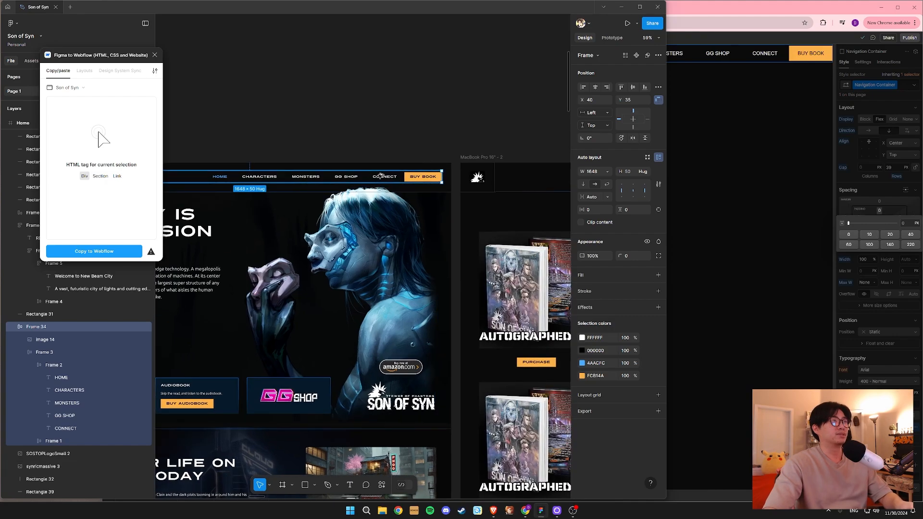
key("alt")
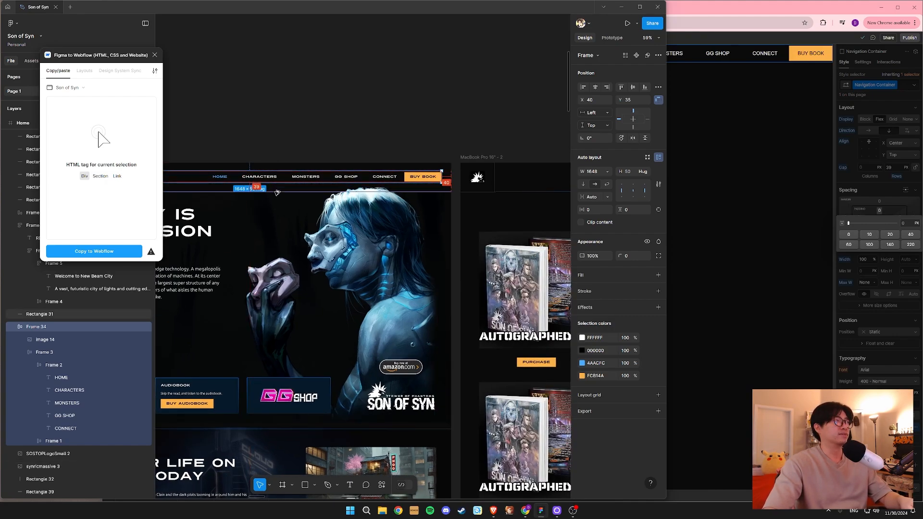
Move the horizontal divider line below the navigation bar up 2 px to Y 122.
left_click(353, 137)
left_click_drag(354, 134, 437, 133)
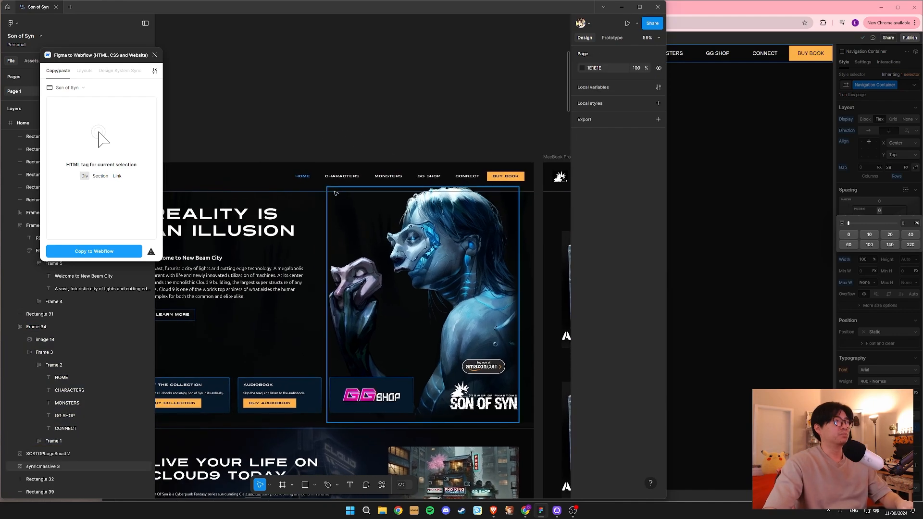
left_click(338, 191)
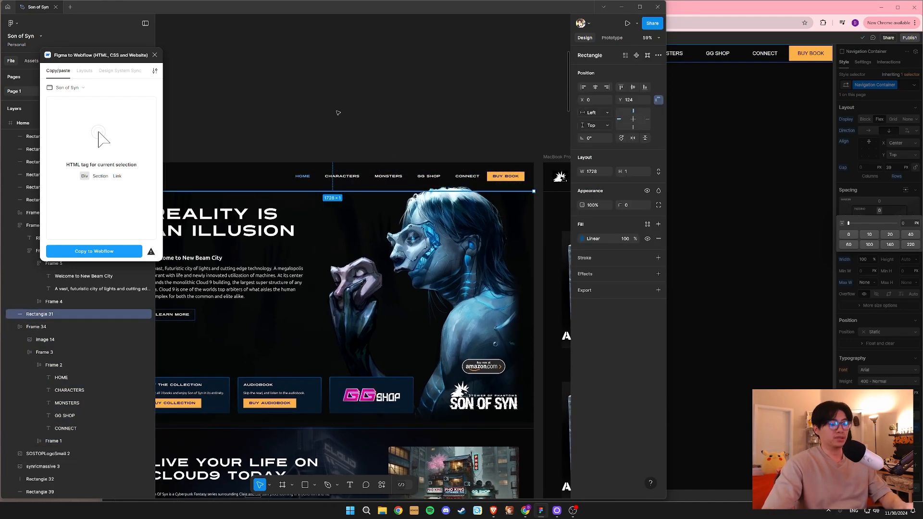
left_click_drag(327, 104, 396, 98)
key("Up")
key("Up")
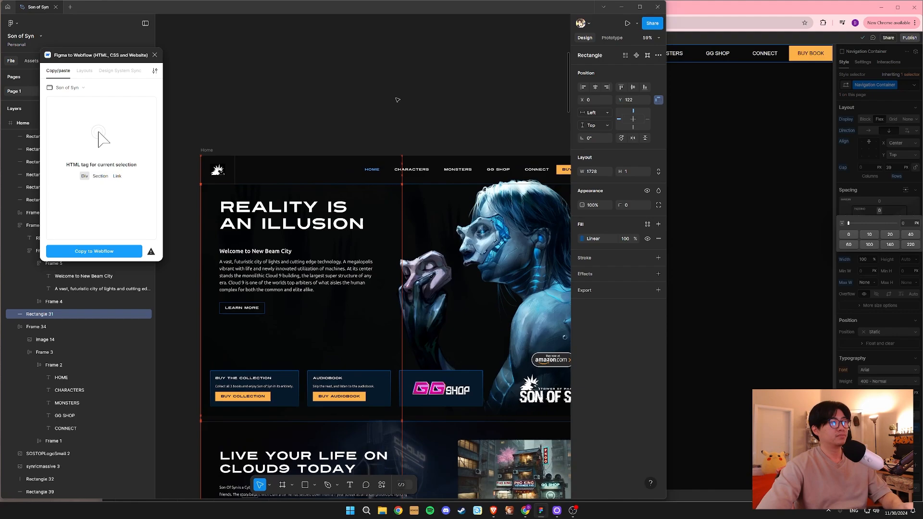
Shorten the vertical divider line beside the logo to a height of 119 so it ends above the horizontal divider.
left_click(240, 169)
scroll(243, 182, "up", 5)
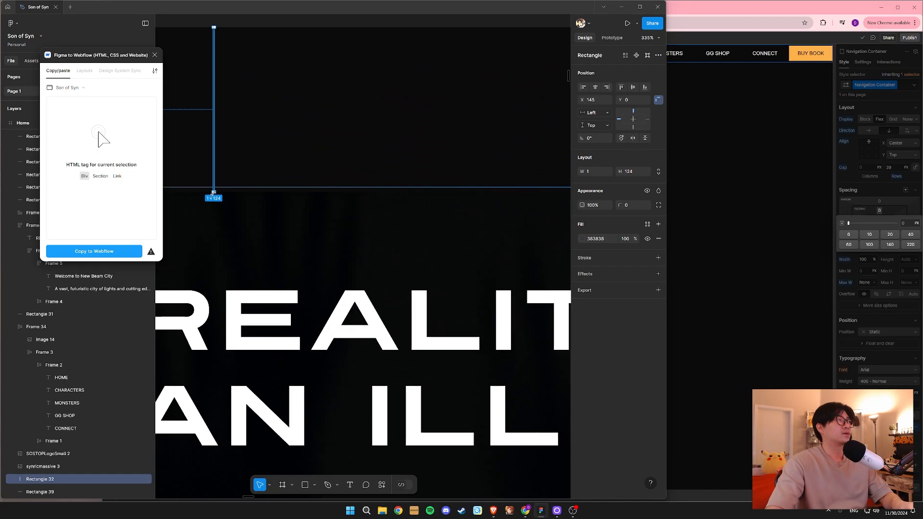
left_click_drag(213, 192, 215, 184)
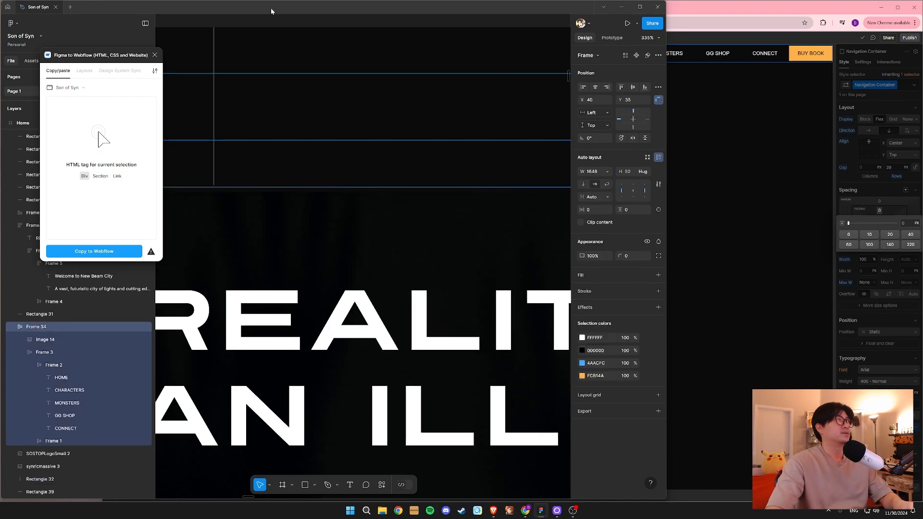
key("Escape")
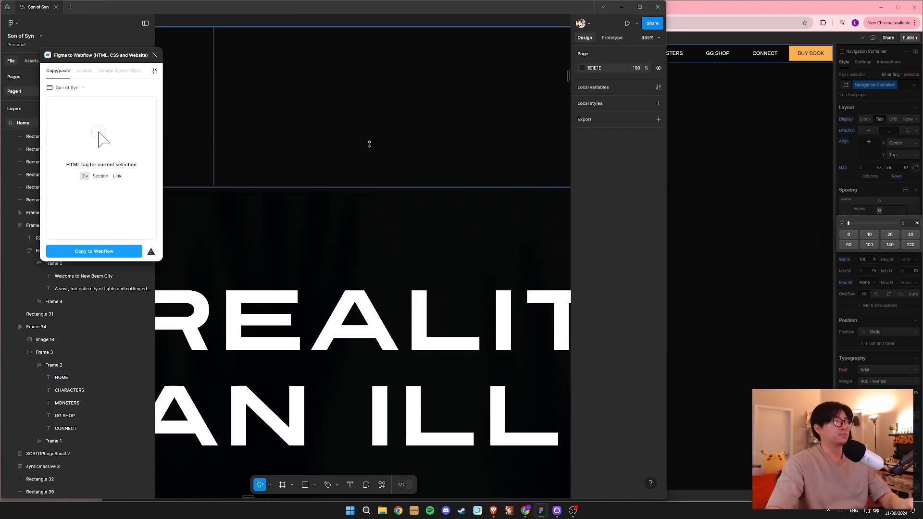
left_click(368, 143)
key("ctrl+z")
key("ctrl+z")
key("alt")
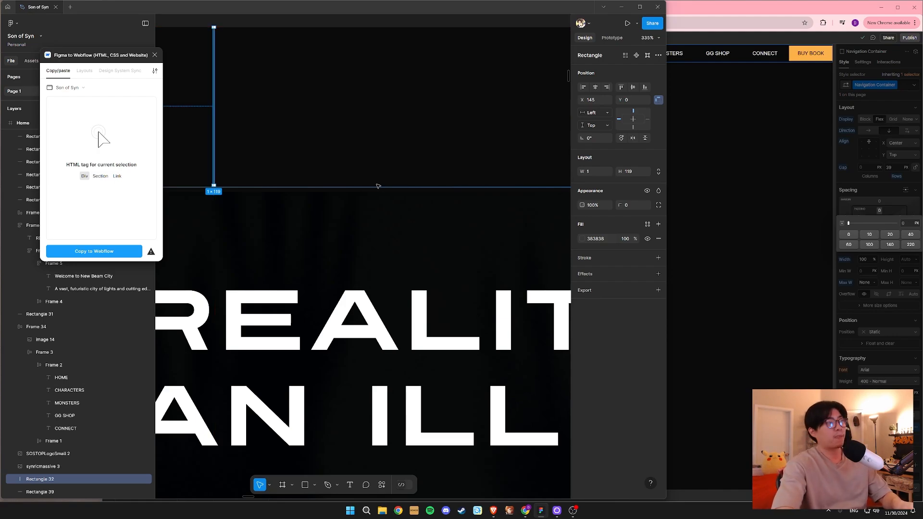
key("super")
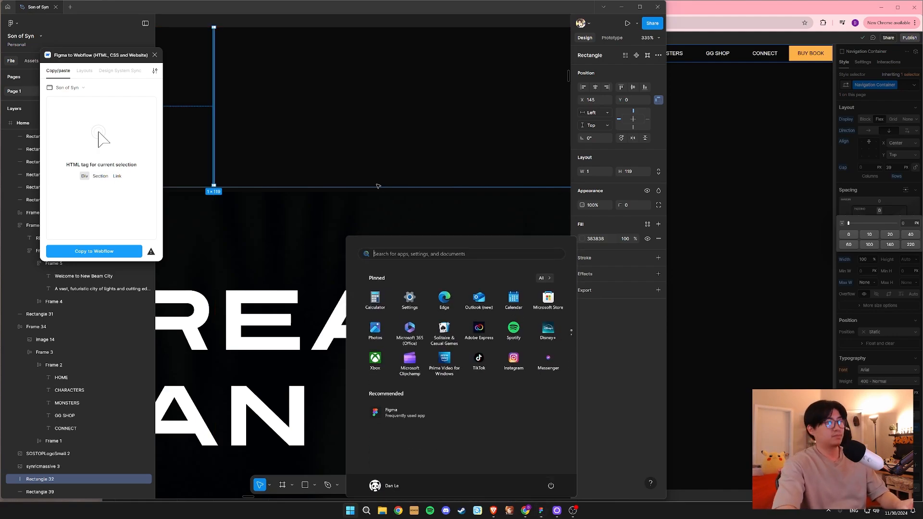
left_click(376, 184)
key("ctrl+minus")
key("ctrl+minus")
key("ctrl+minus")
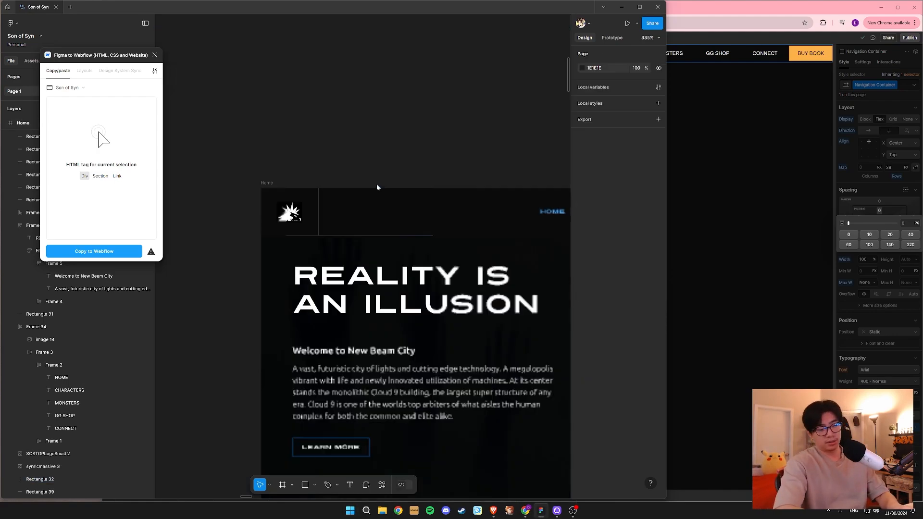
Switch to Webflow and set the Navigation element's top and bottom padding to 35 px.
key("ctrl+plus")
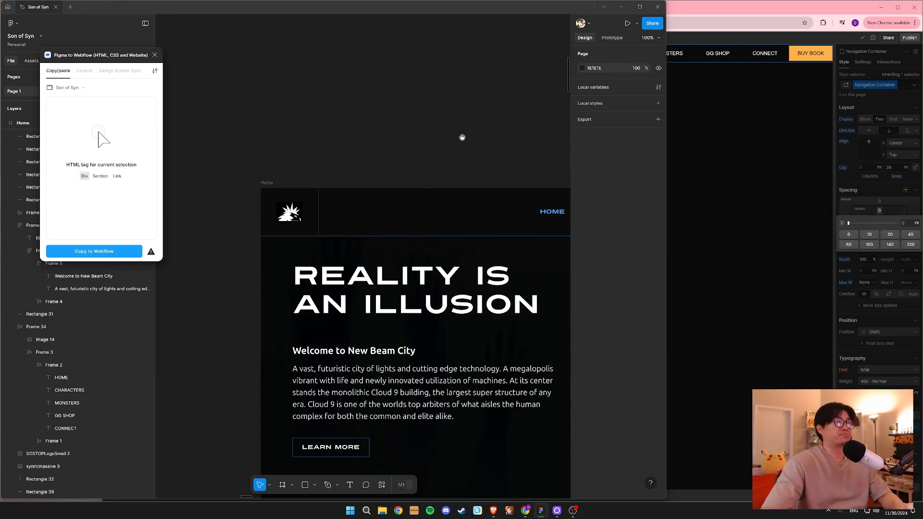
left_click_drag(458, 134, 366, 69)
left_click(704, 9)
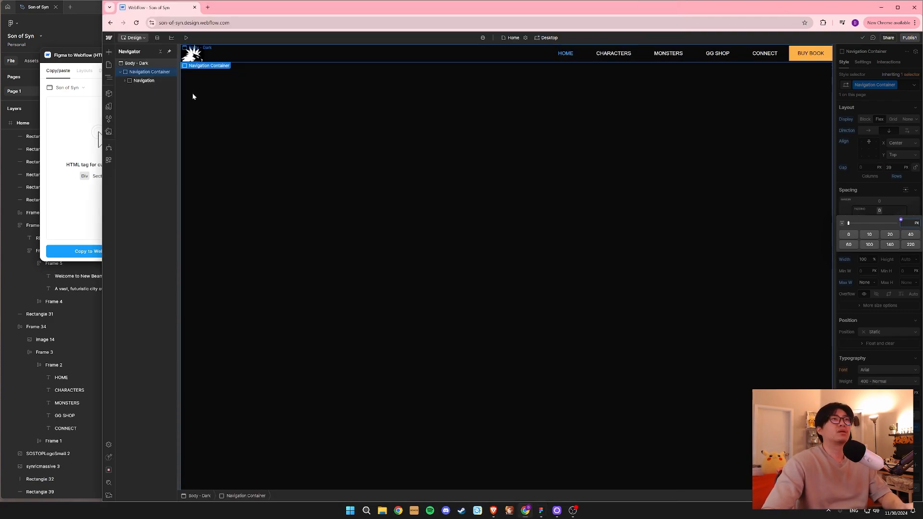
left_click(275, 56)
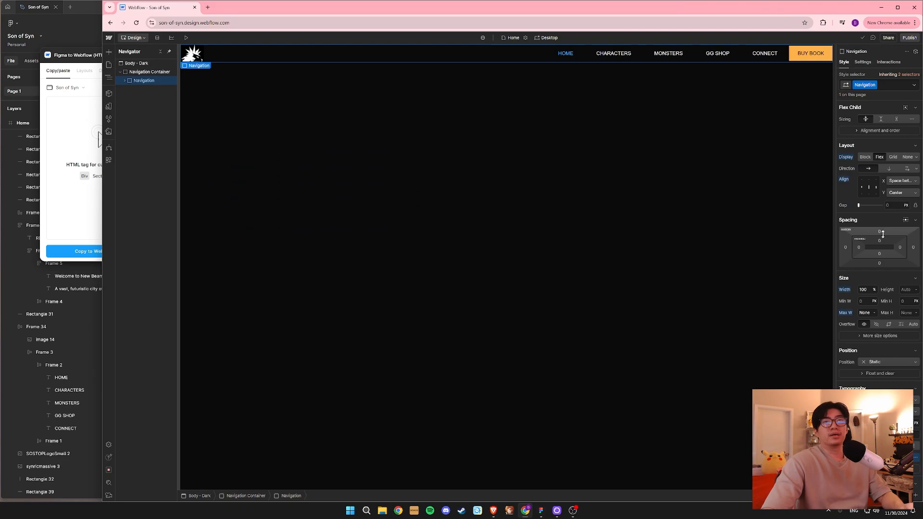
left_click(880, 242)
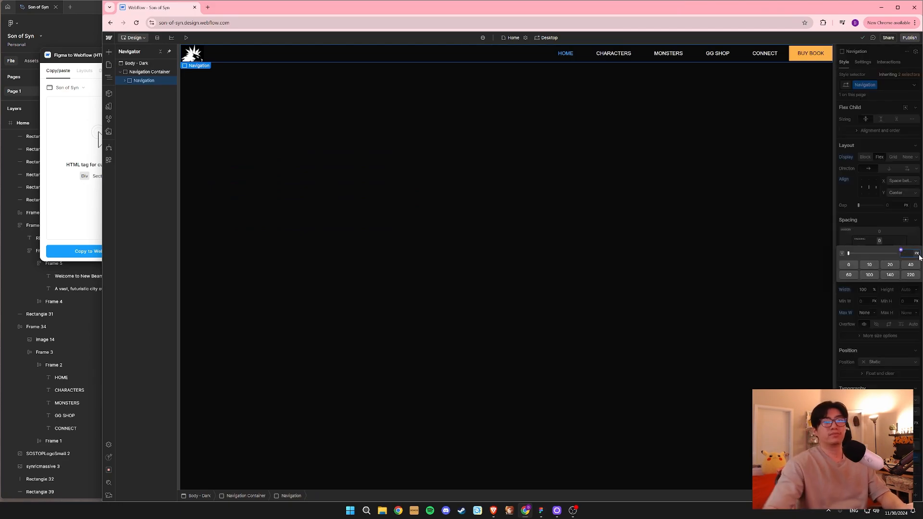
type("35")
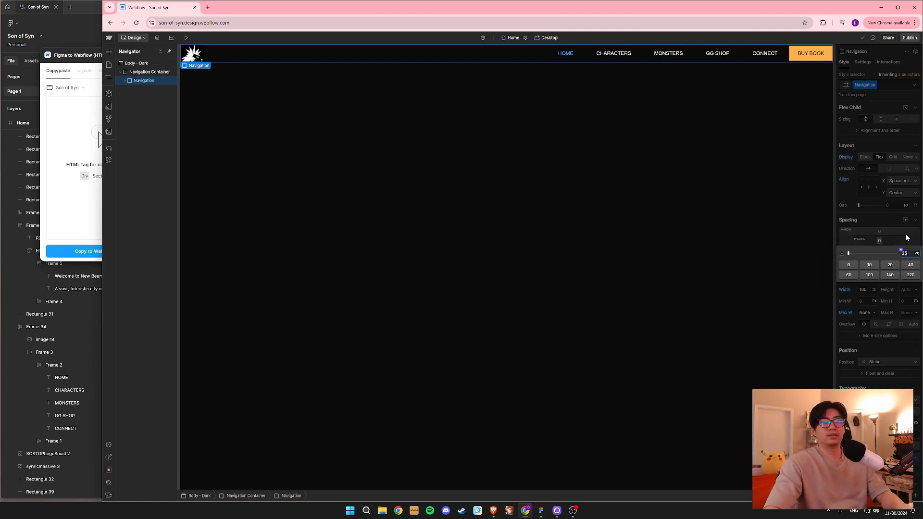
key("Return")
left_click(879, 254)
type("35")
key("Return")
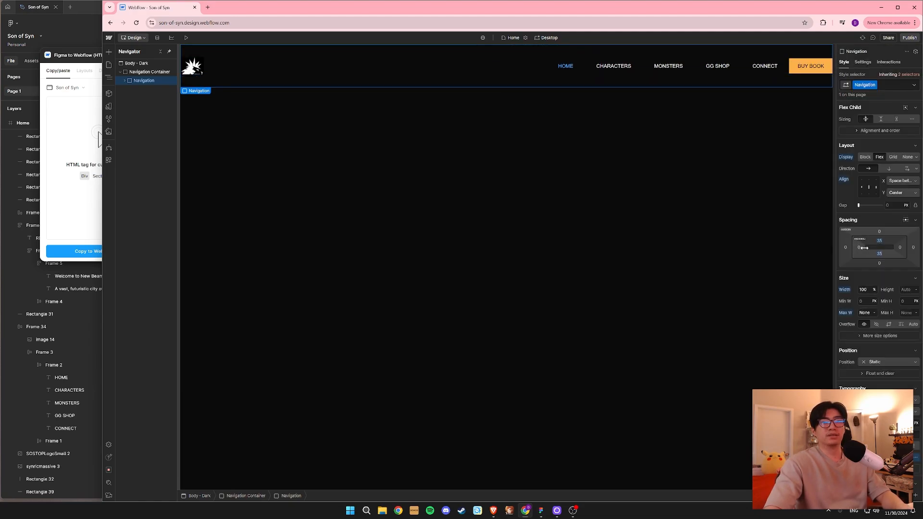
Set the Navigation element's left and right padding to 40 px.
left_click(859, 247)
type("40")
key("Return")
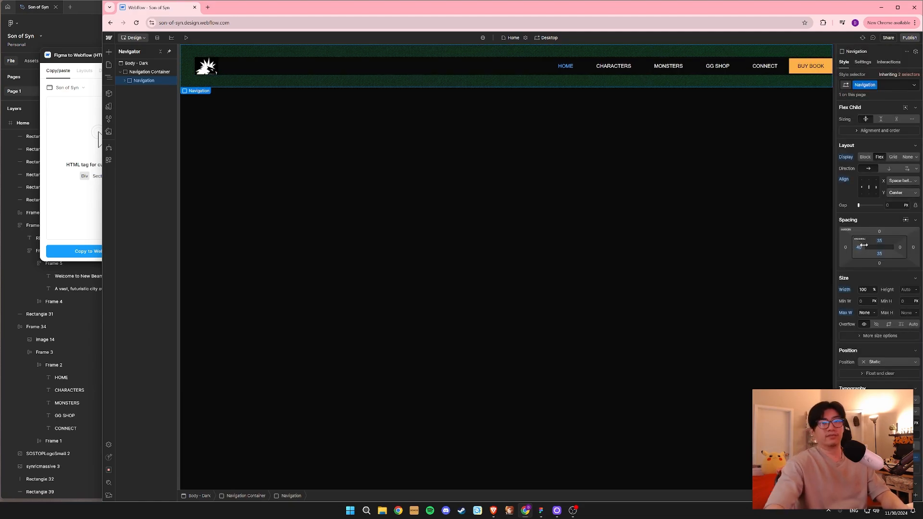
left_click(899, 247)
type("40")
key("Return")
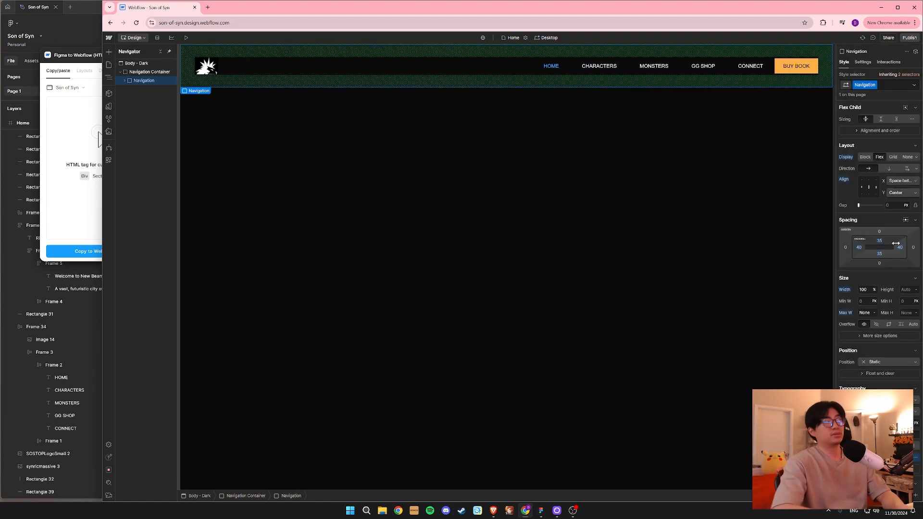
Compare the navigation with the Figma design and set the Menu element's column gap to 24 px in Webflow.
left_click(586, 374)
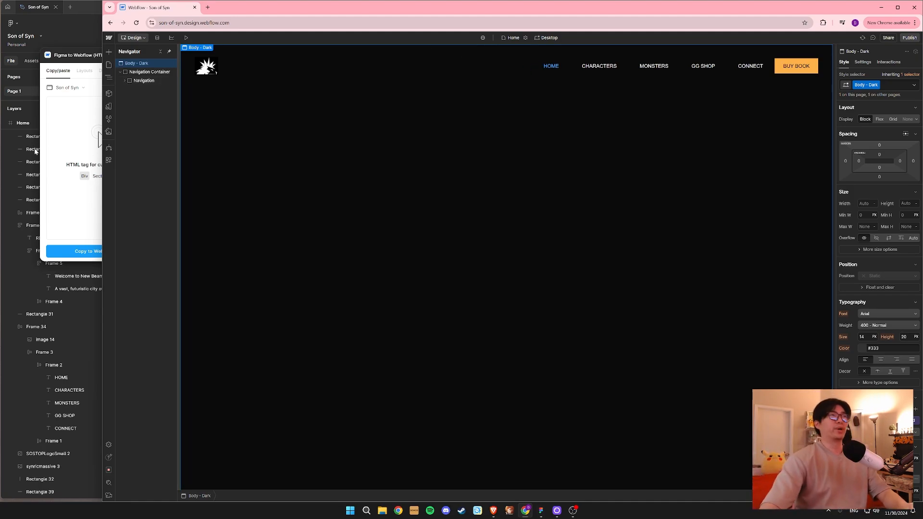
left_click(80, 37)
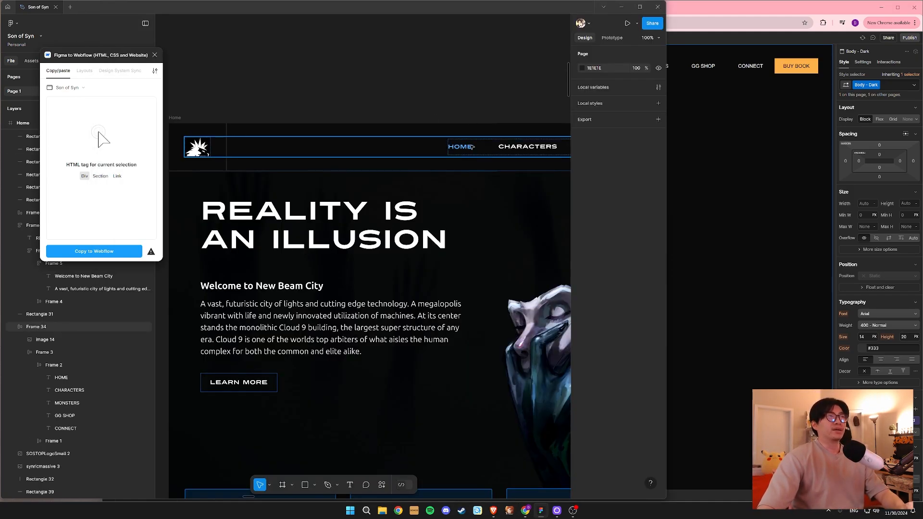
left_click(746, 86)
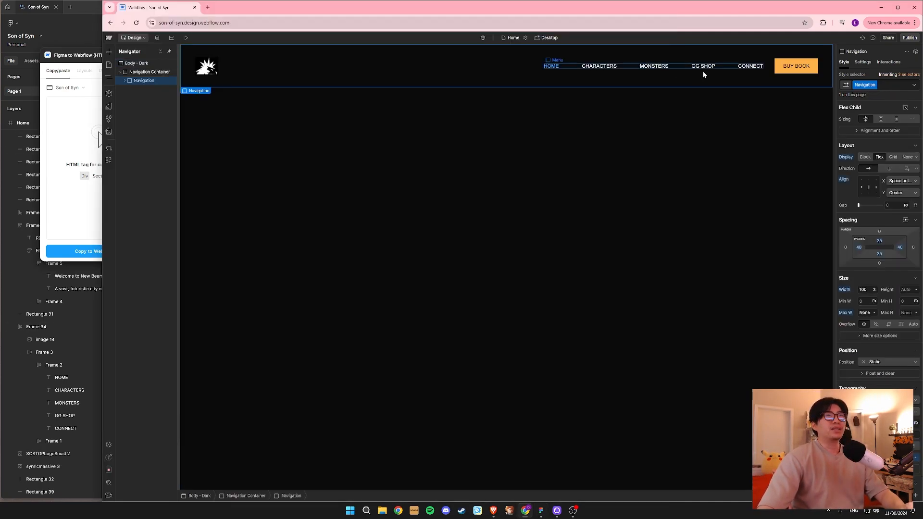
left_click(566, 67)
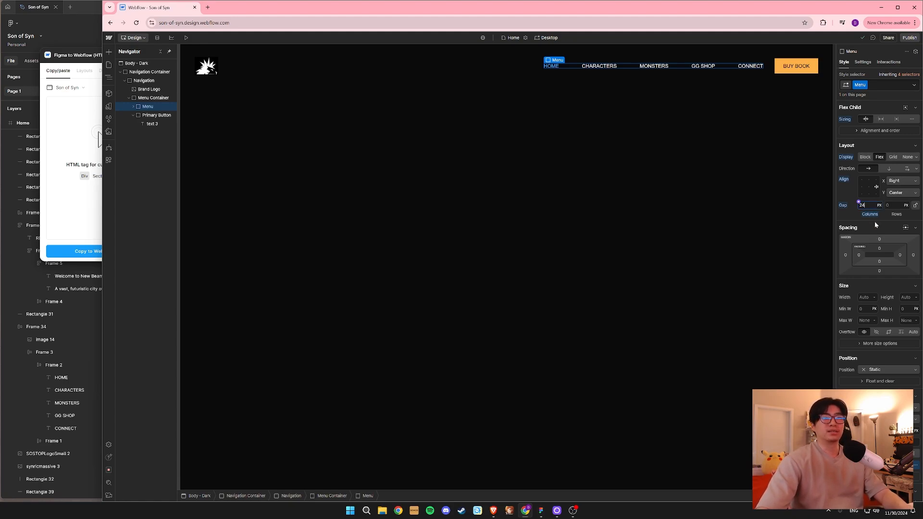
key("Return")
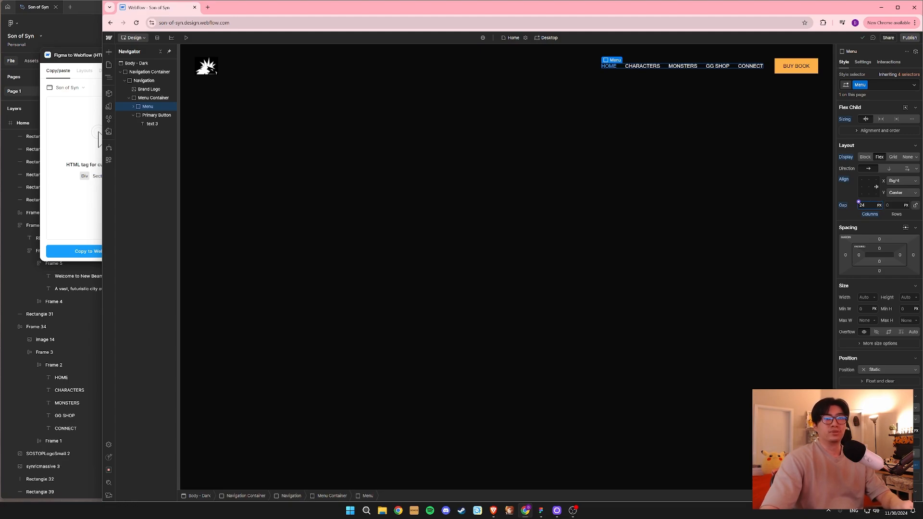
Measure the spacing between the HOME and CHARACTERS links in Figma and undo the Menu gap change in Webflow.
left_click(93, 7)
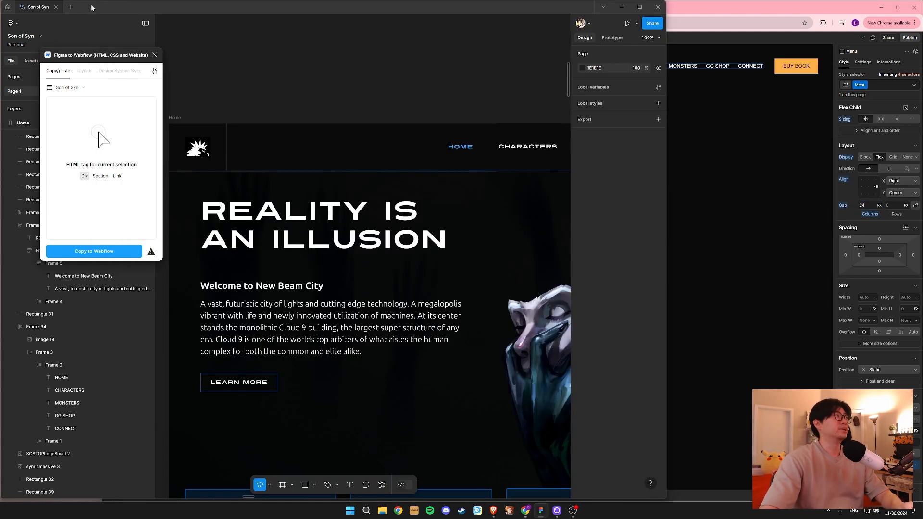
left_click(466, 151)
left_click(466, 150)
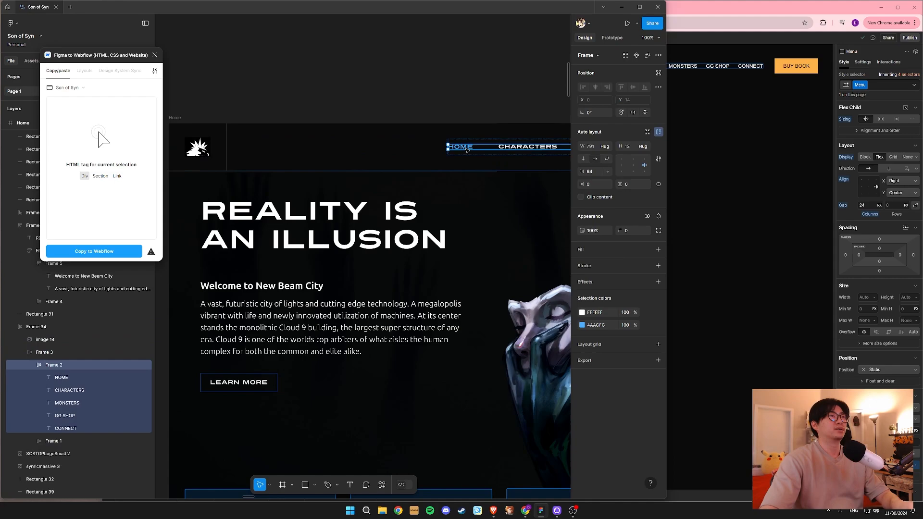
left_click(466, 151)
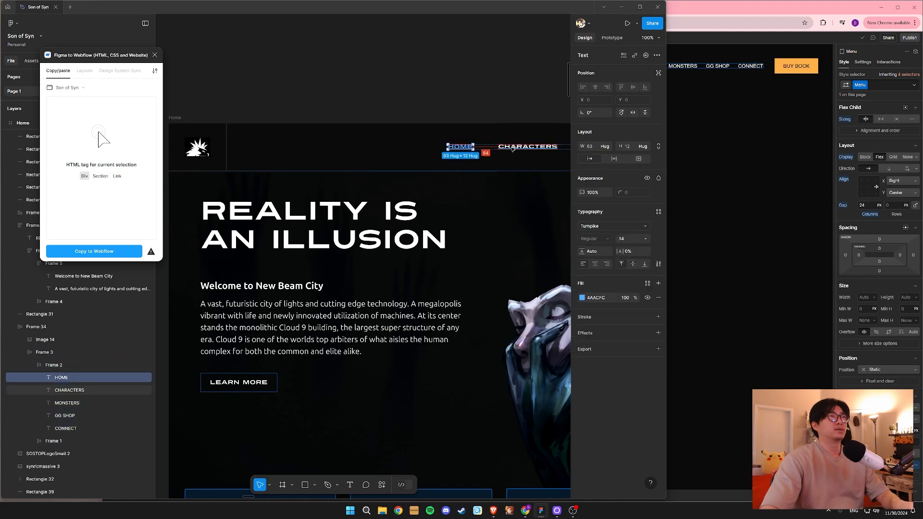
left_click(731, 5)
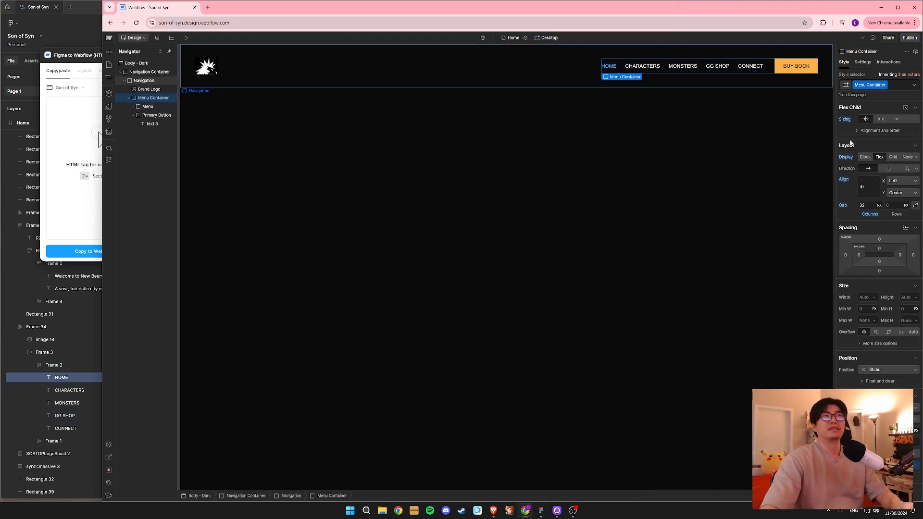
key("ctrl+z")
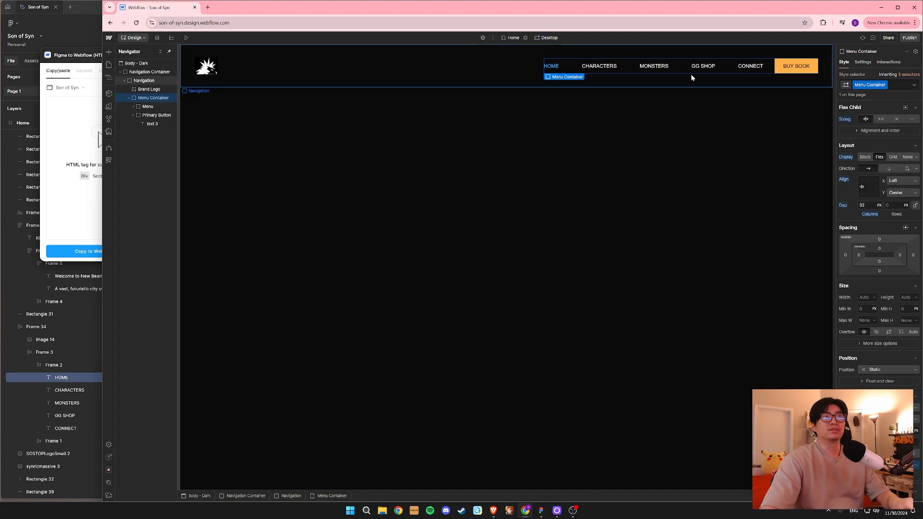
Rename the class of the HOME link text as "Current Page".
left_click(553, 66)
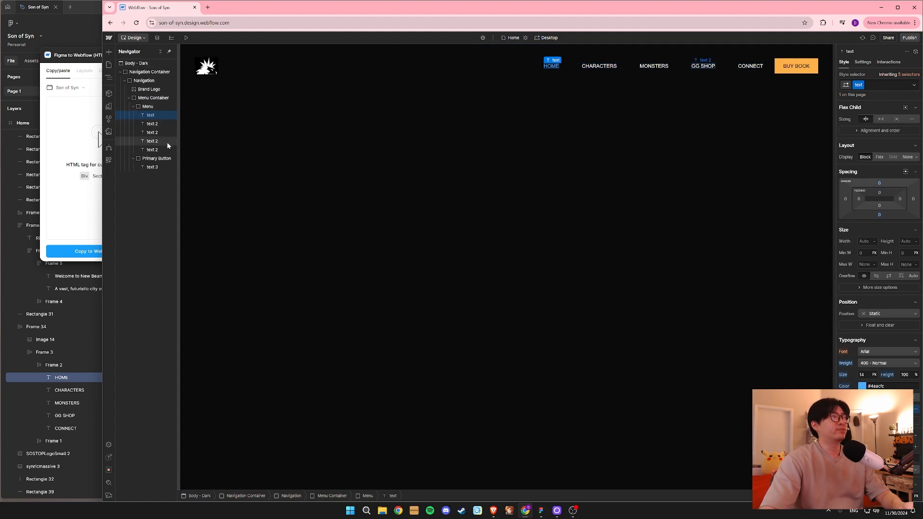
left_click(862, 86)
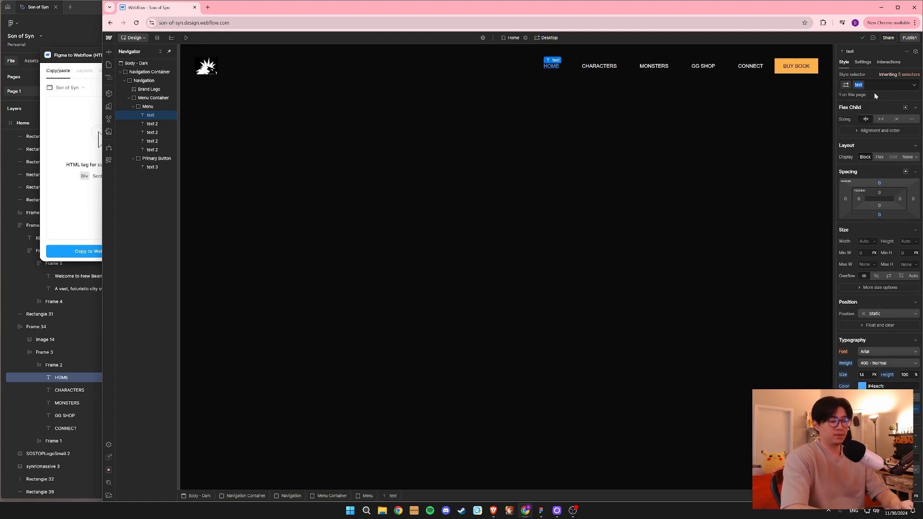
type("Curren")
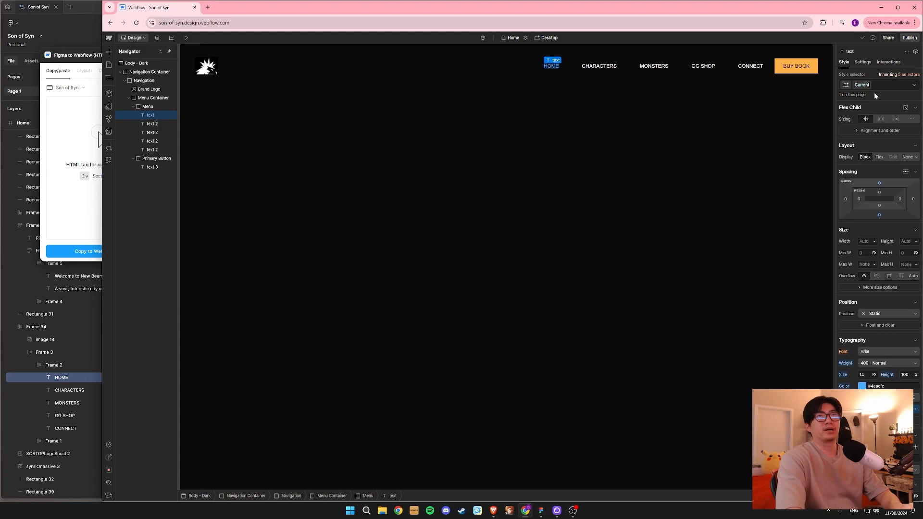
type("t Page")
key("Return")
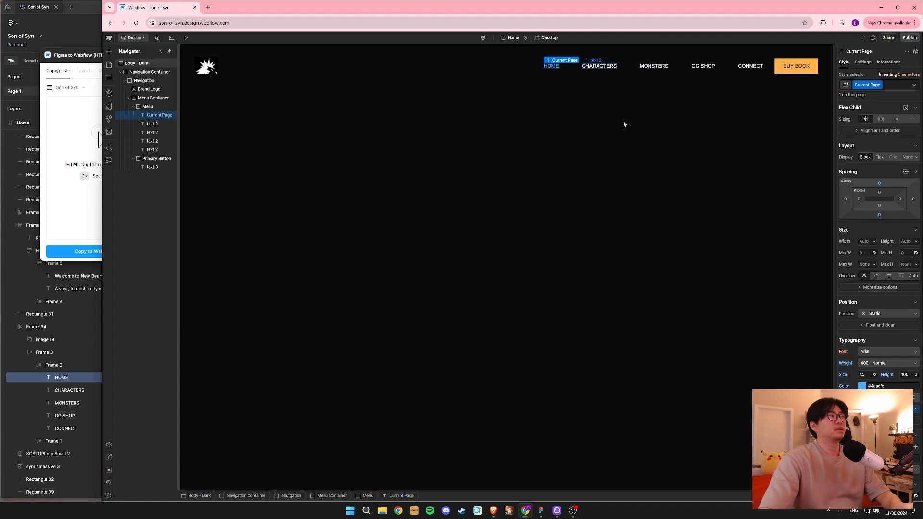
Rename the HOME link's class as "Current Nav".
left_click(879, 84)
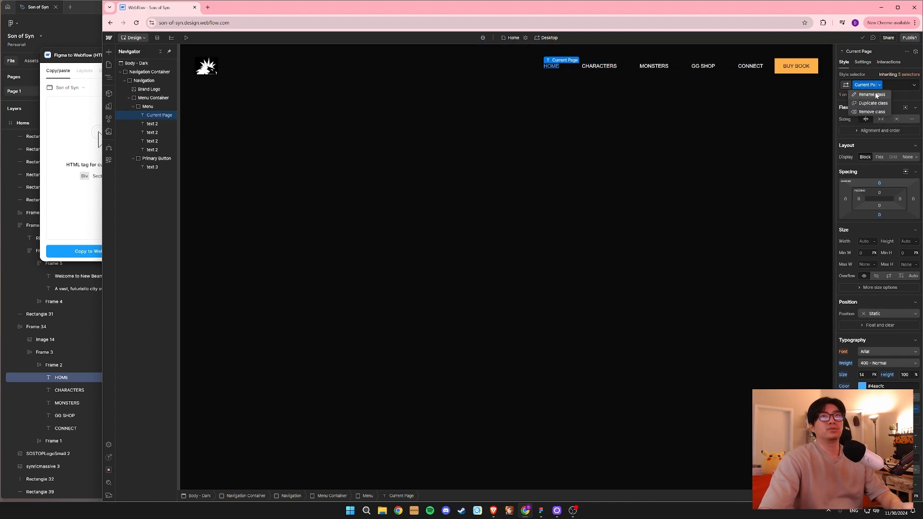
left_click(873, 103)
type("Current Nav")
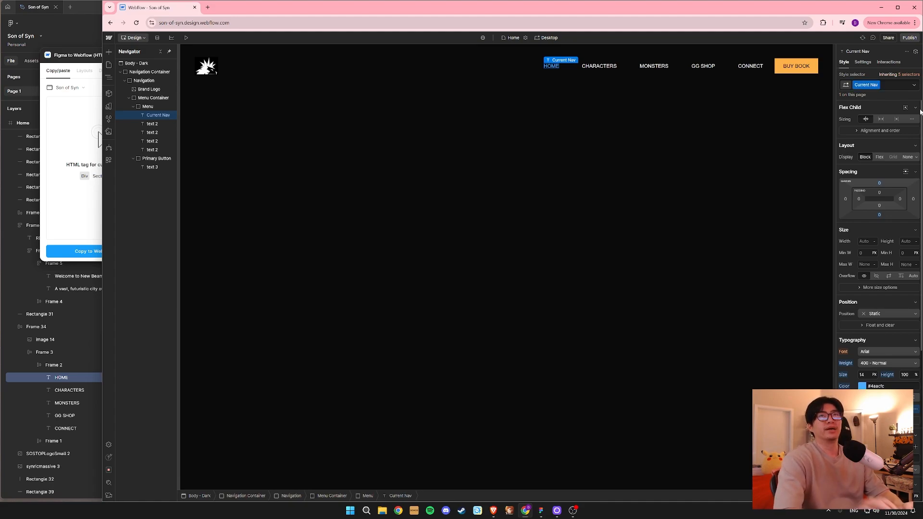
key("Return")
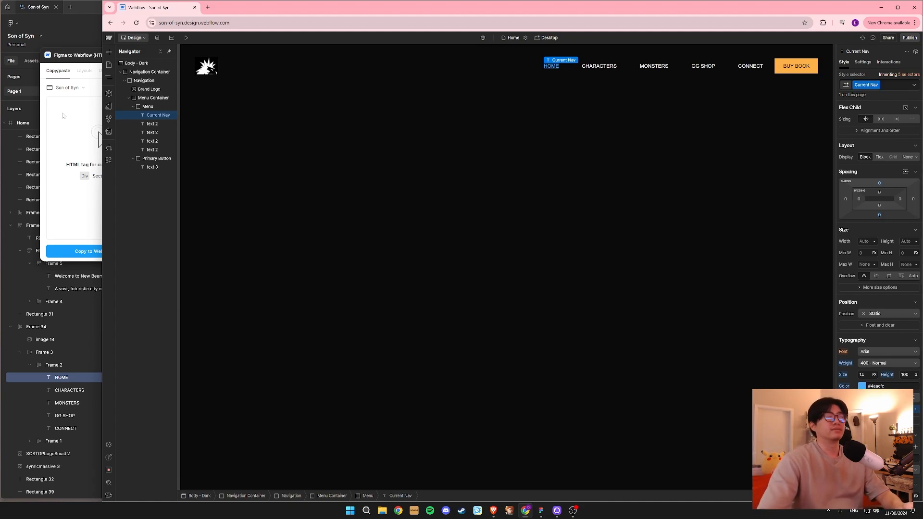
Rename the "text 2" class shared by the other menu links, starting from CHARACTERS, as "Nav".
left_click(152, 124)
left_click(865, 85)
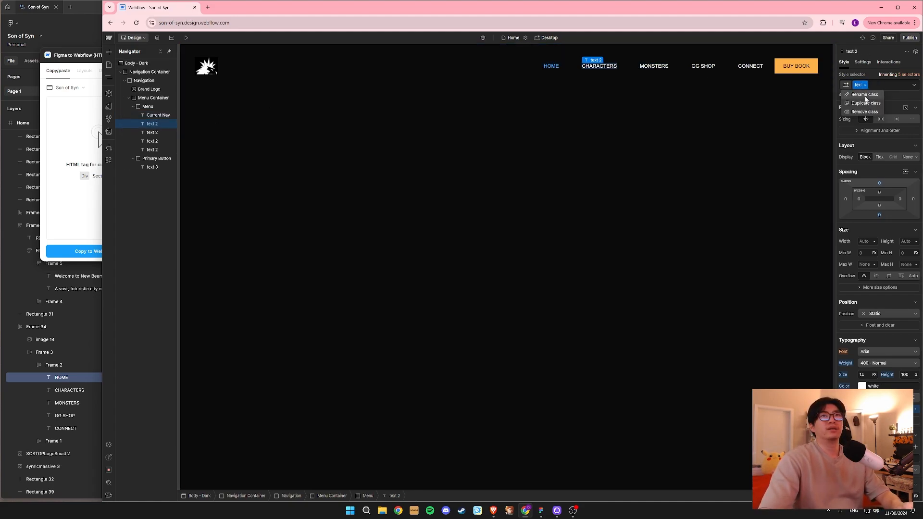
left_click(864, 94)
type("Nav")
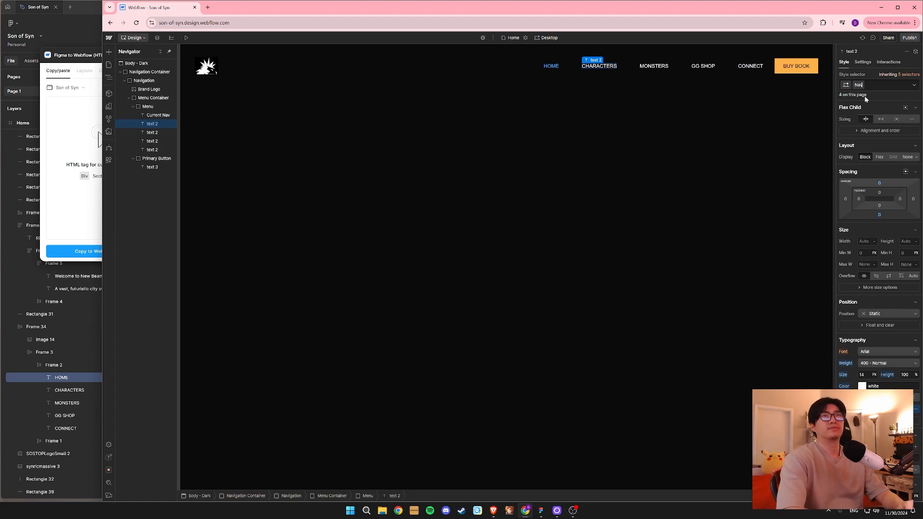
key("Return")
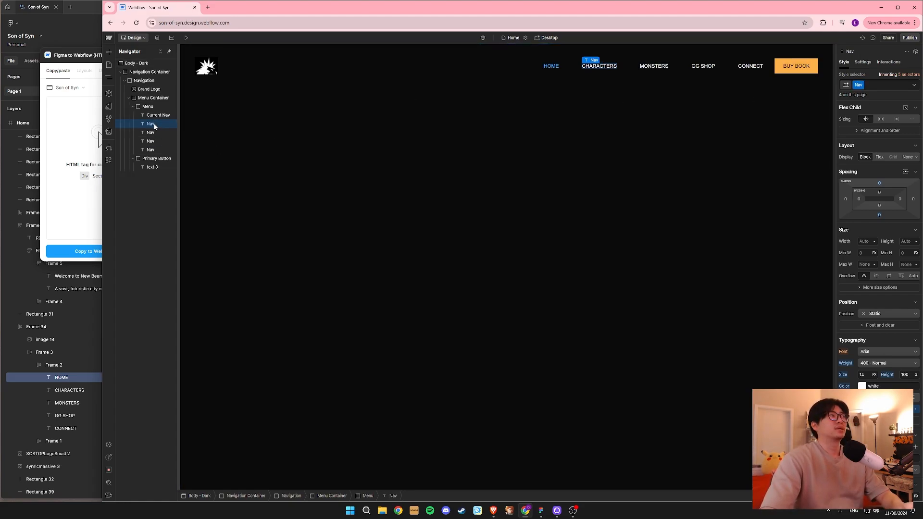
Rename the class of the BUY BOOK button's text as "Primary Button Text".
left_click(152, 167)
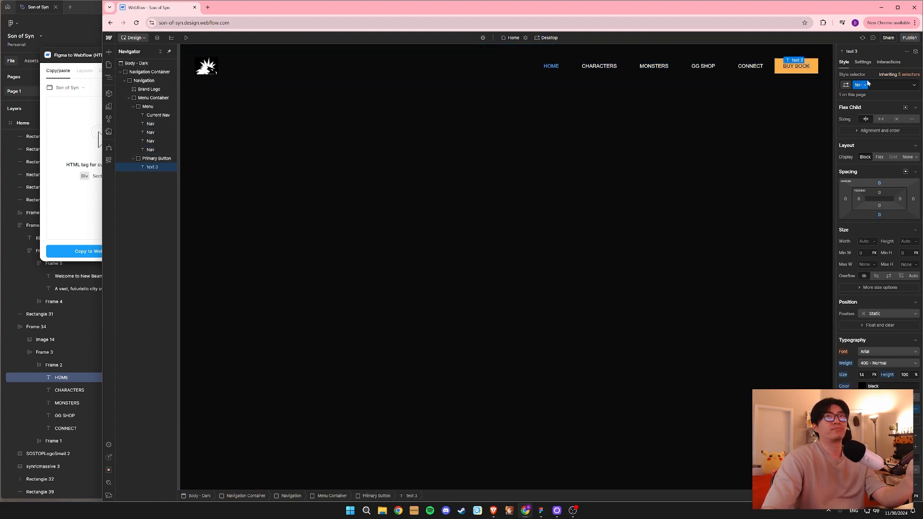
left_click(867, 85)
left_click(871, 96)
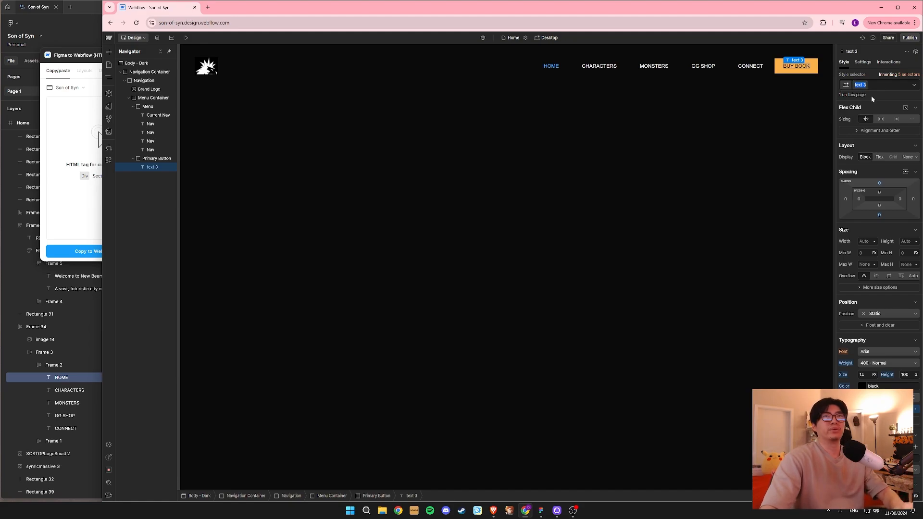
type("Primary Button")
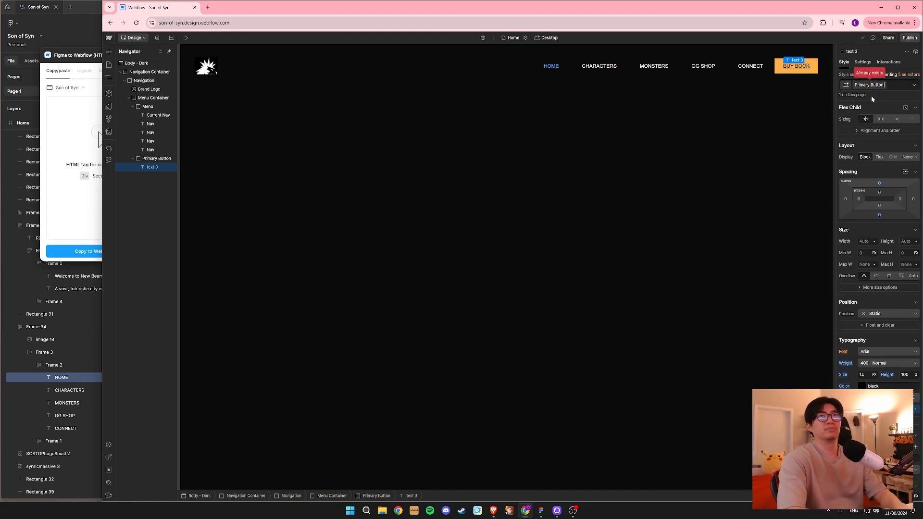
type(" Text")
key("Return")
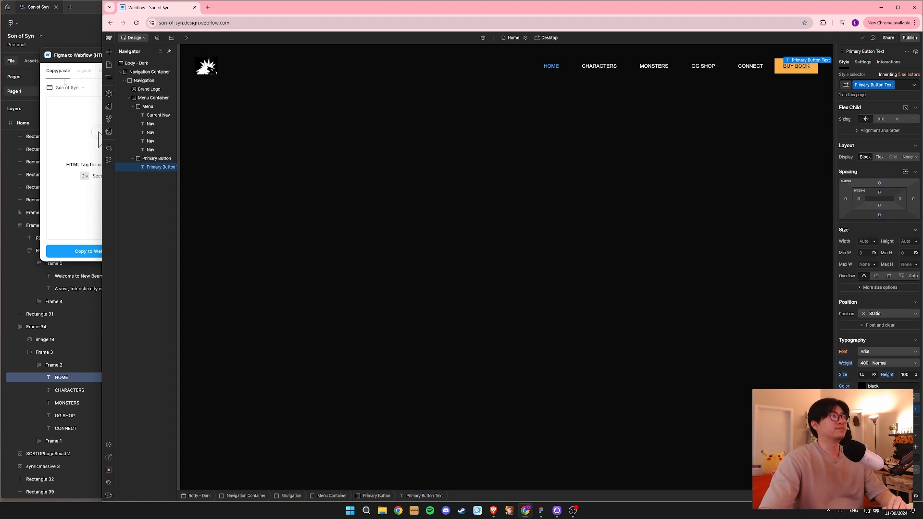
Examine the Navigation element's lower edge and compare it with the horizontal line beneath the header in the Figma design.
left_click(664, 212)
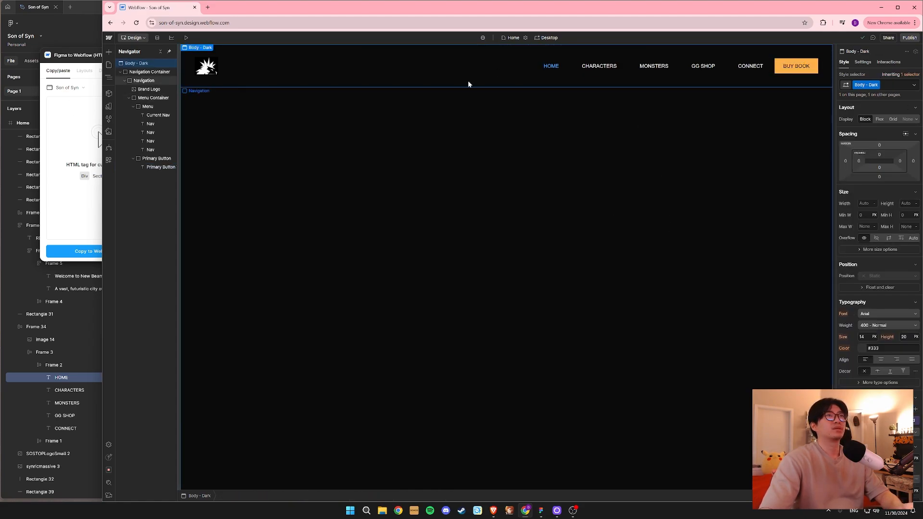
left_click(468, 81)
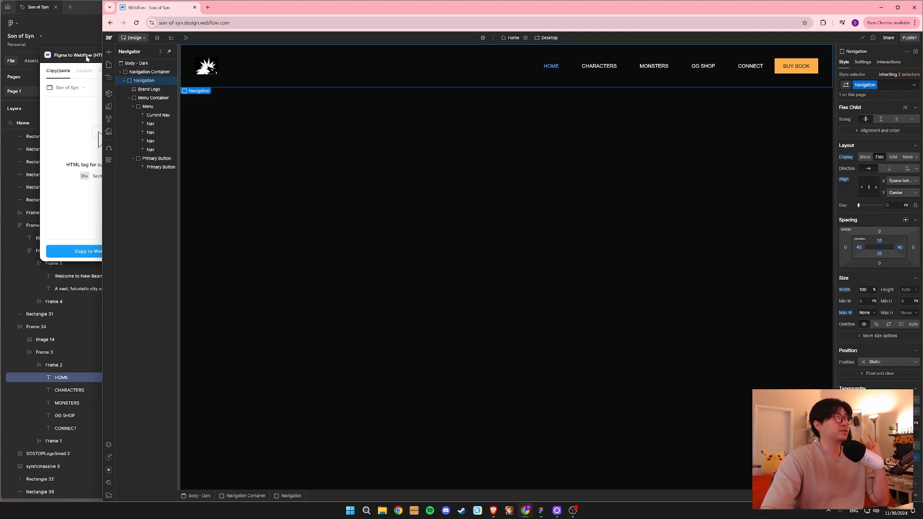
left_click(85, 30)
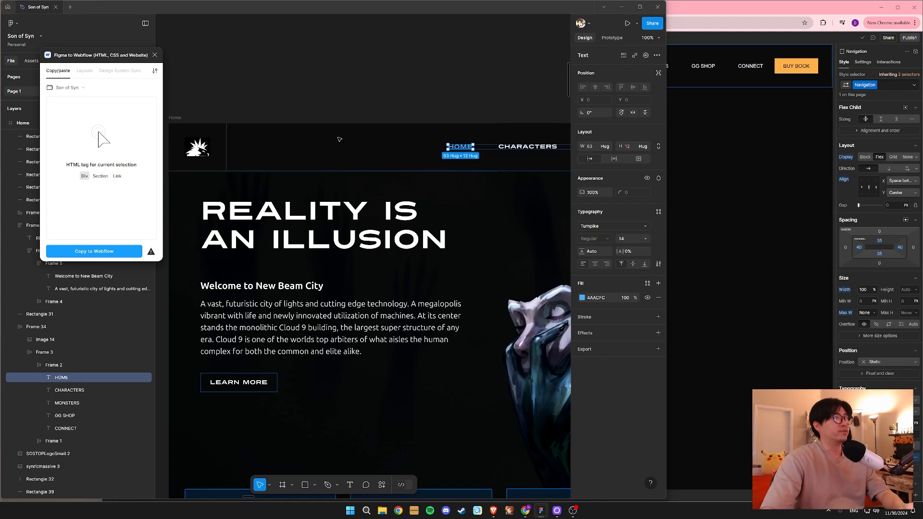
left_click(340, 172)
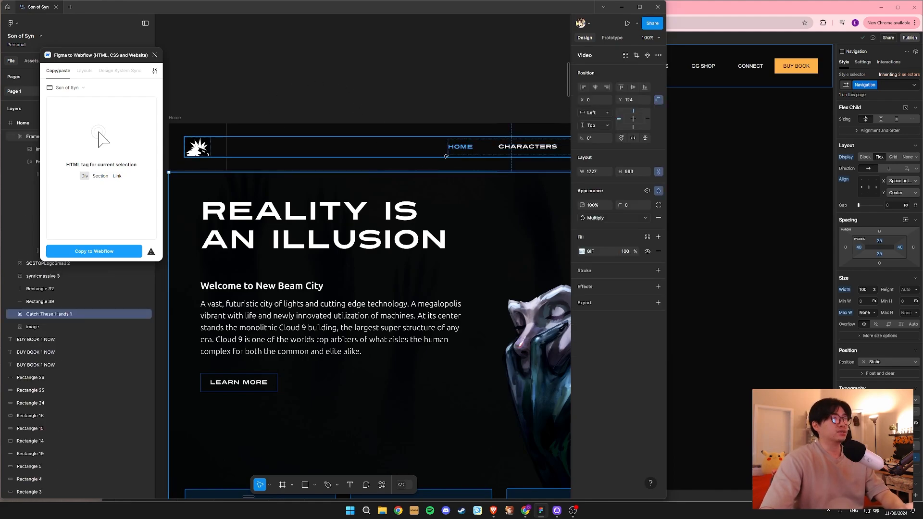
left_click(410, 55)
left_click(783, 5)
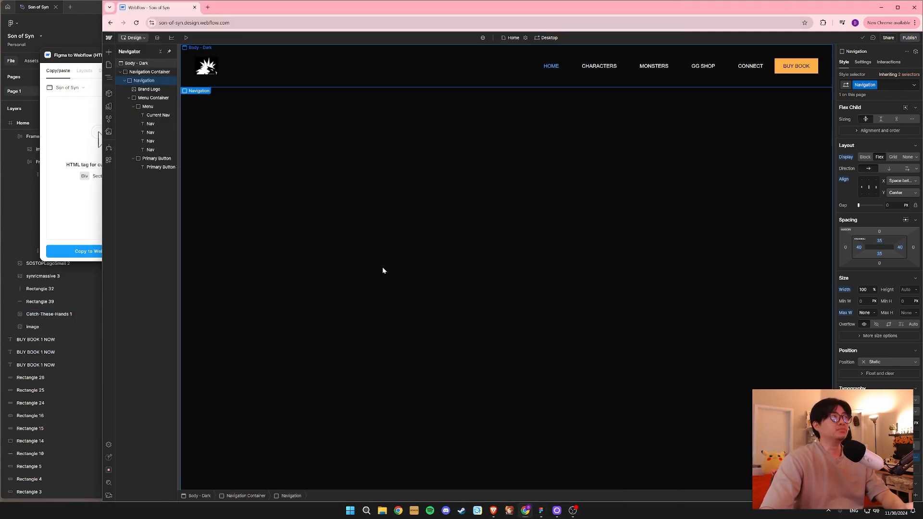
left_click(296, 116)
left_click(265, 87)
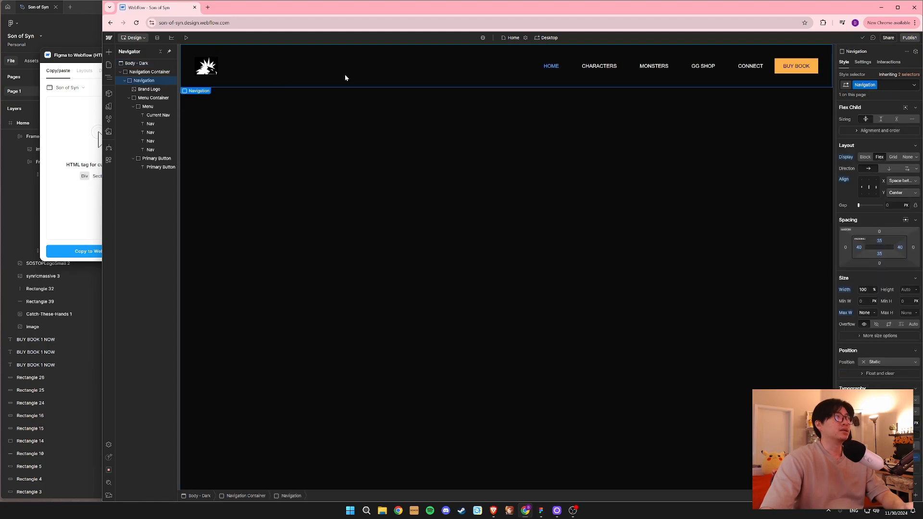
Give the Navigation element a solid 1 px white bottom border.
left_click(124, 81)
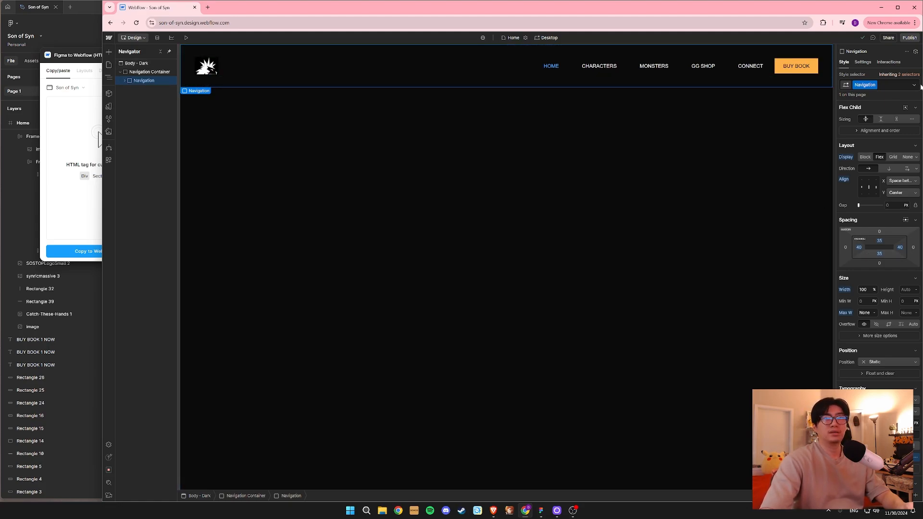
scroll(893, 323, "down", 3)
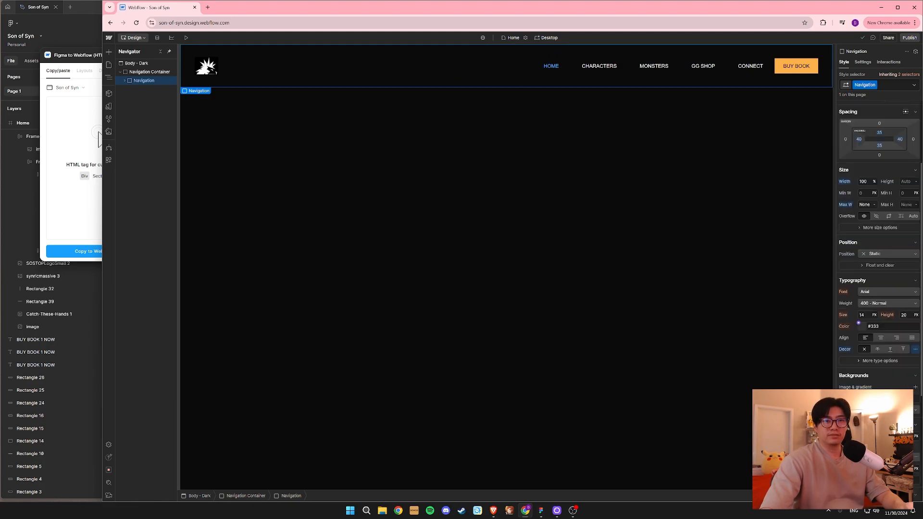
scroll(890, 364, "down", 2)
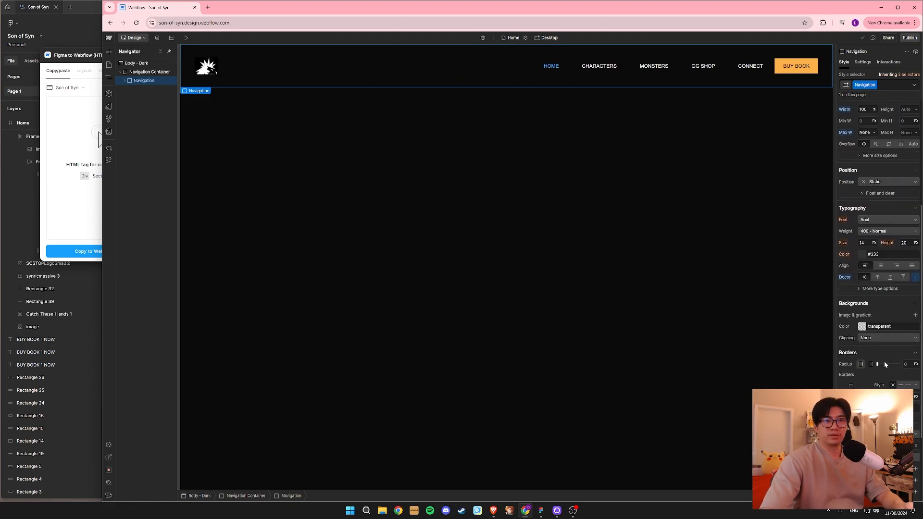
scroll(895, 372, "down", 1)
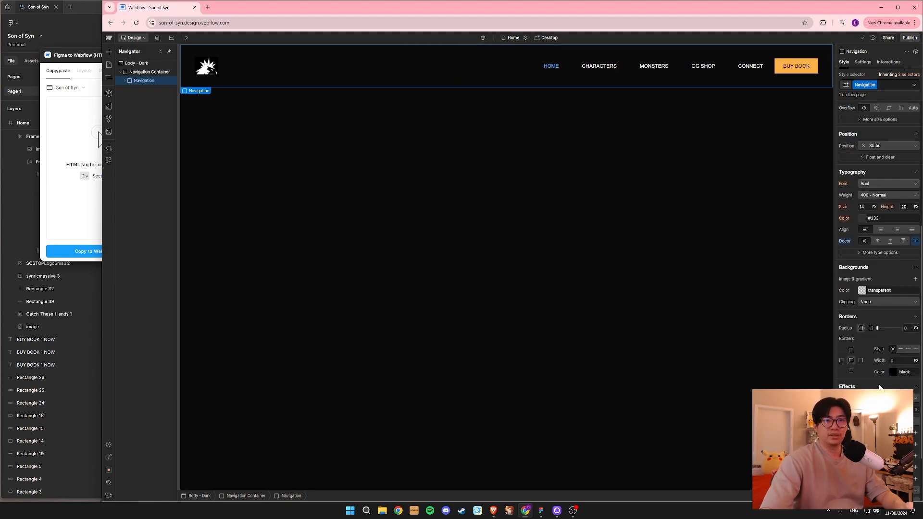
left_click(851, 373)
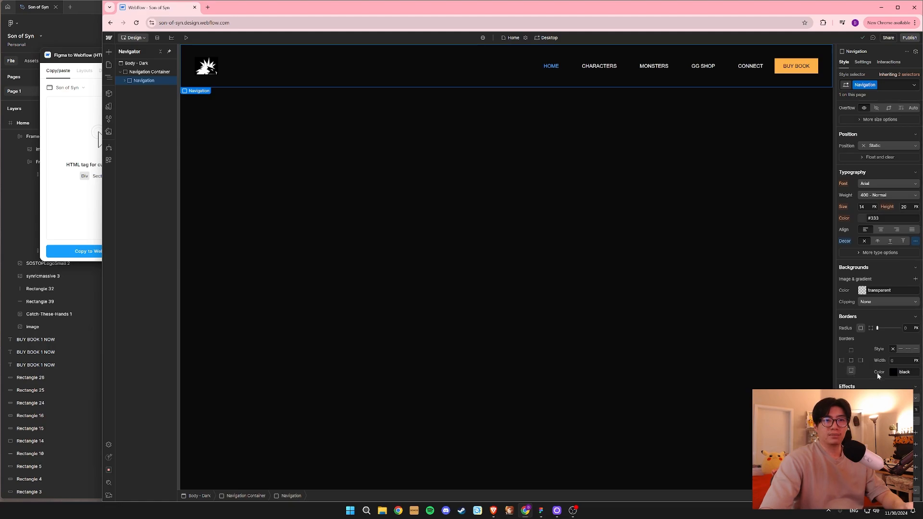
left_click(901, 348)
left_click(893, 373)
left_click_drag(858, 401, 815, 363)
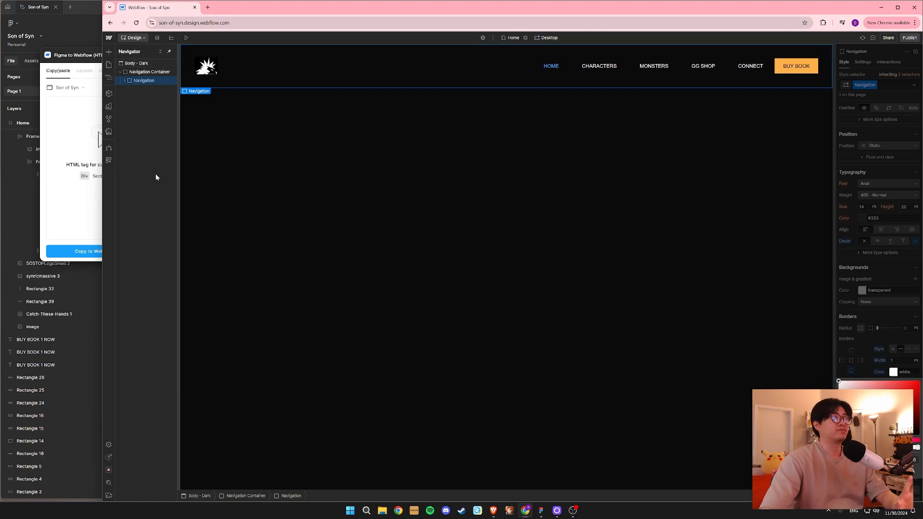
left_click(342, 196)
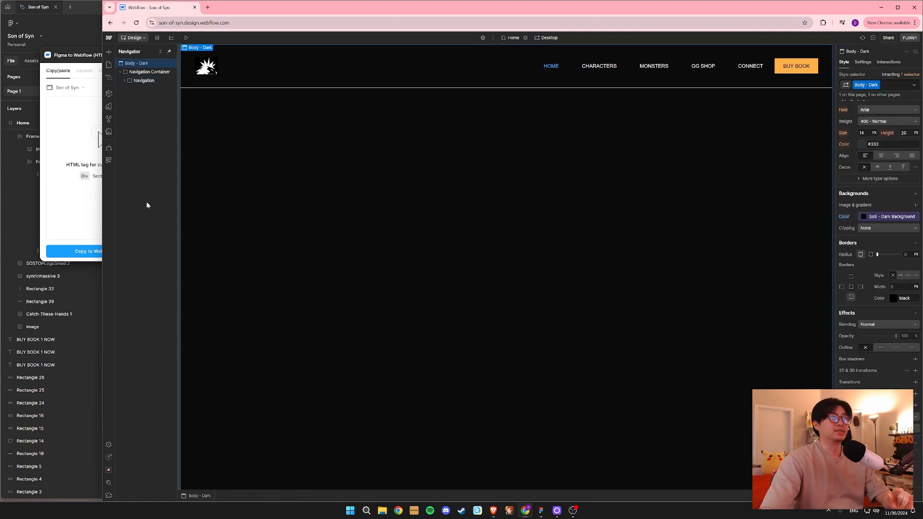
Switch to Figma and examine the gradient stops in the fill of the line beneath the header.
left_click(91, 10)
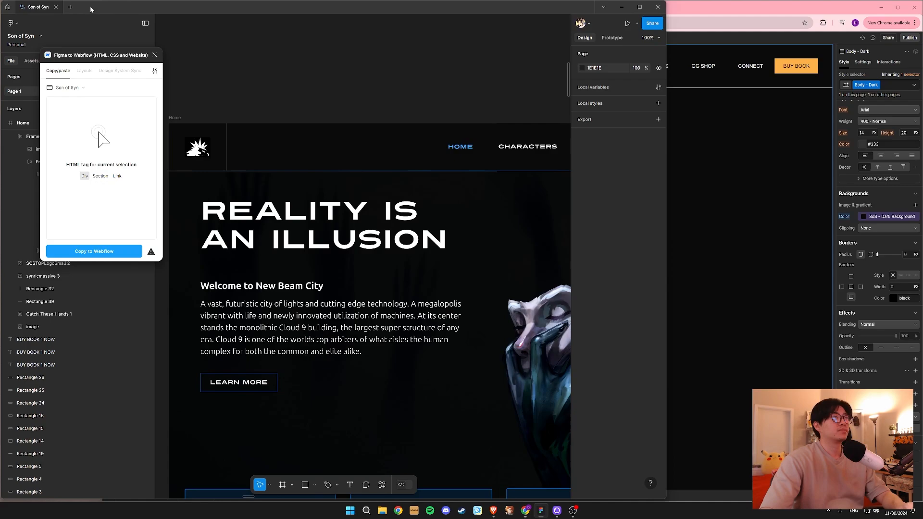
left_click(353, 171)
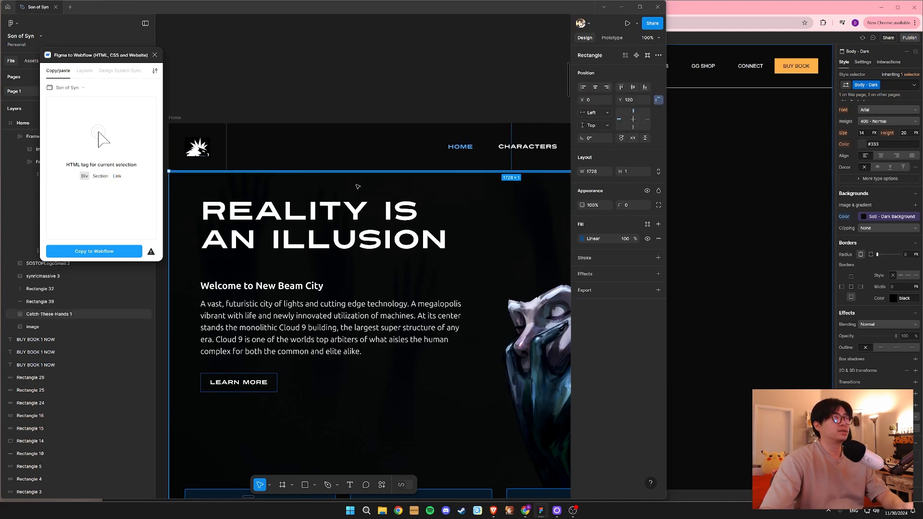
left_click(581, 239)
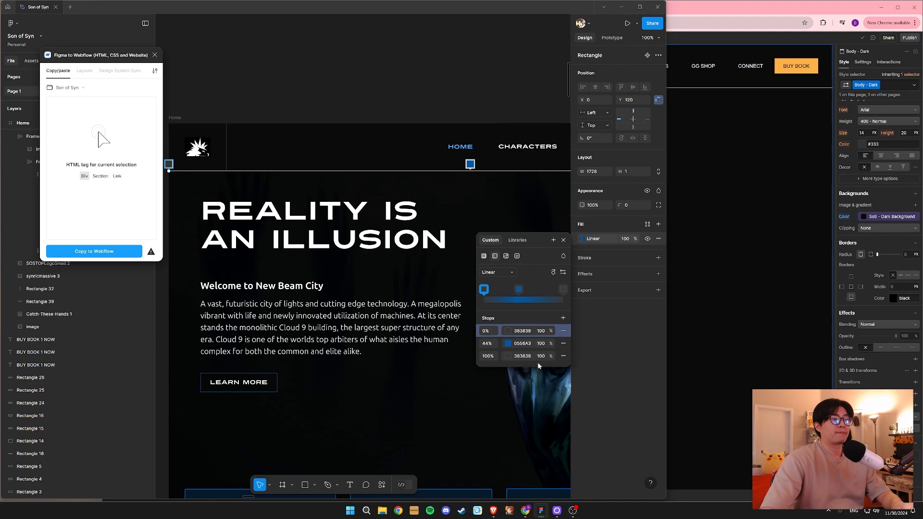
left_click(563, 239)
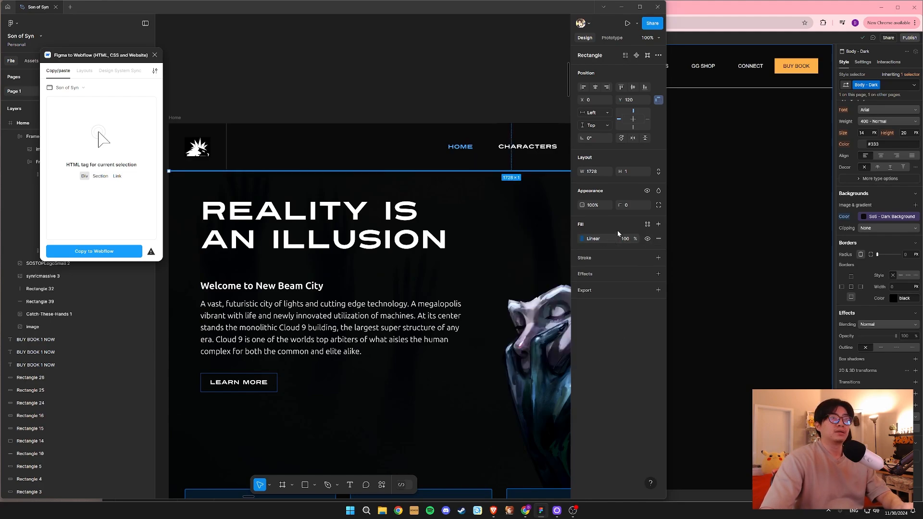
left_click(582, 238)
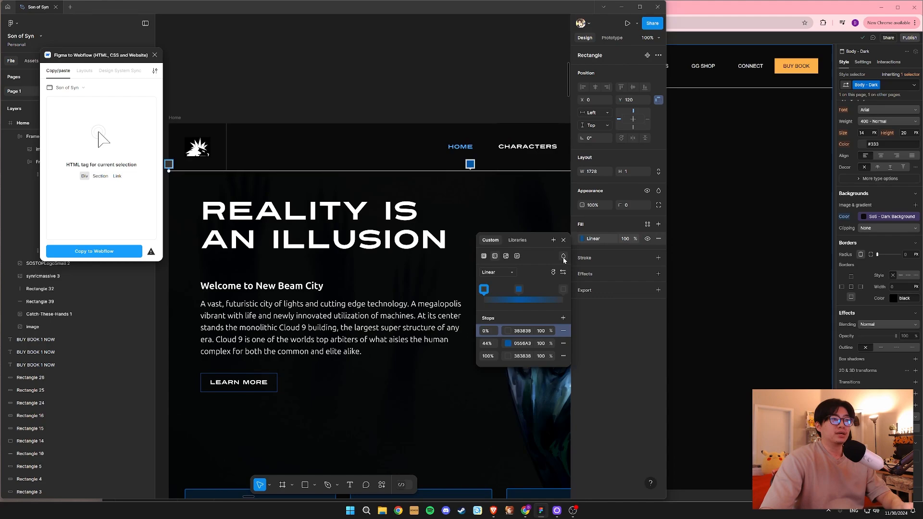
left_click(563, 240)
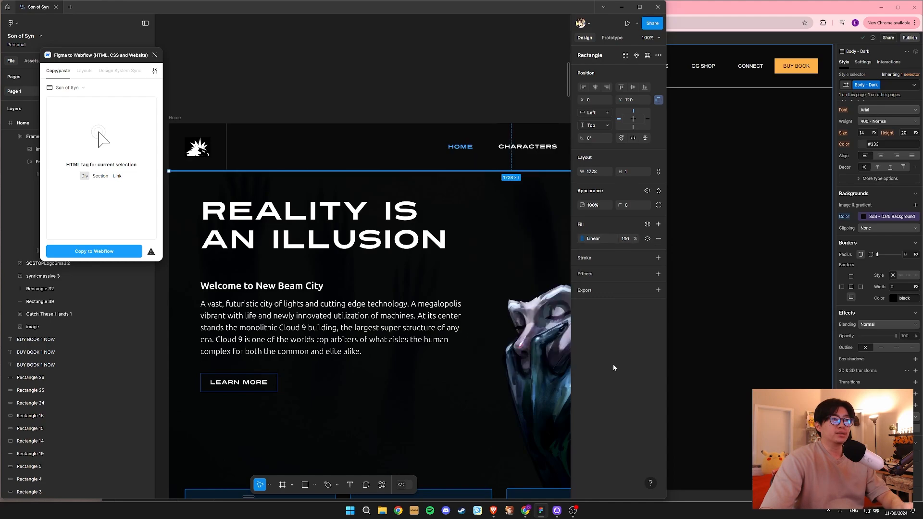
Turn on Dev Mode and inspect the CSS background code of the line beneath the header.
left_click(402, 485)
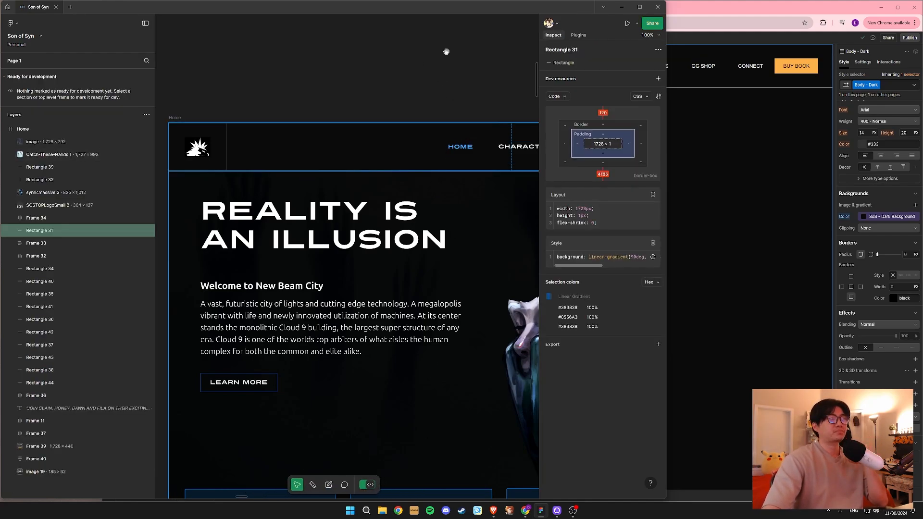
left_click(443, 58)
left_click(432, 172)
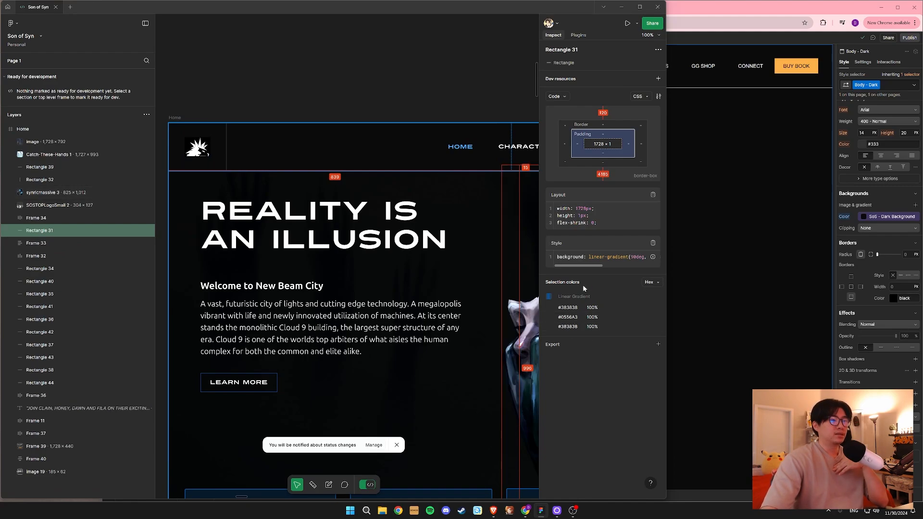
mouse_move(590, 266)
left_mouse_down()
mouse_move(624, 264)
mouse_move(578, 264)
left_mouse_up()
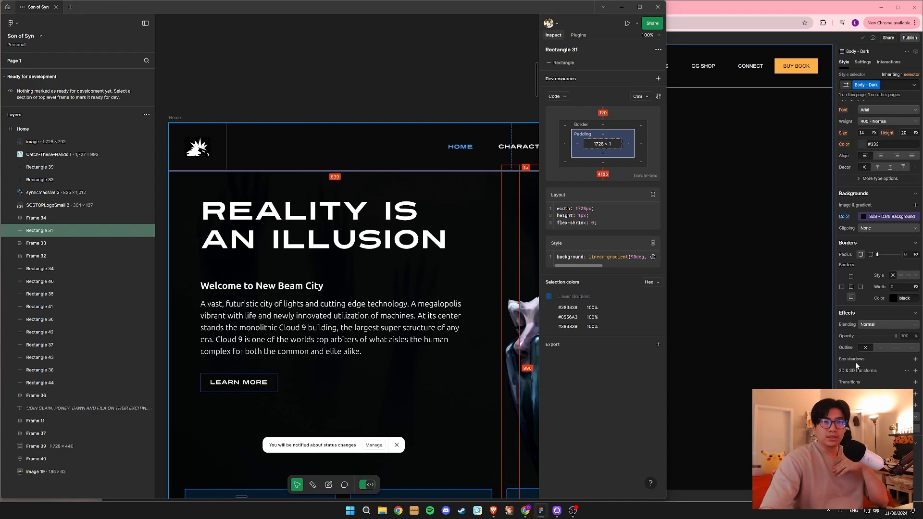
left_click(892, 297)
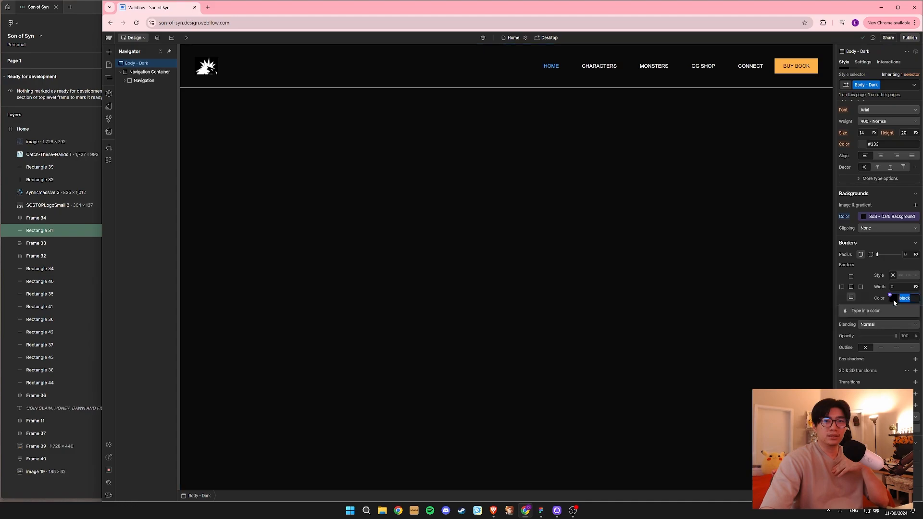
left_click(893, 299)
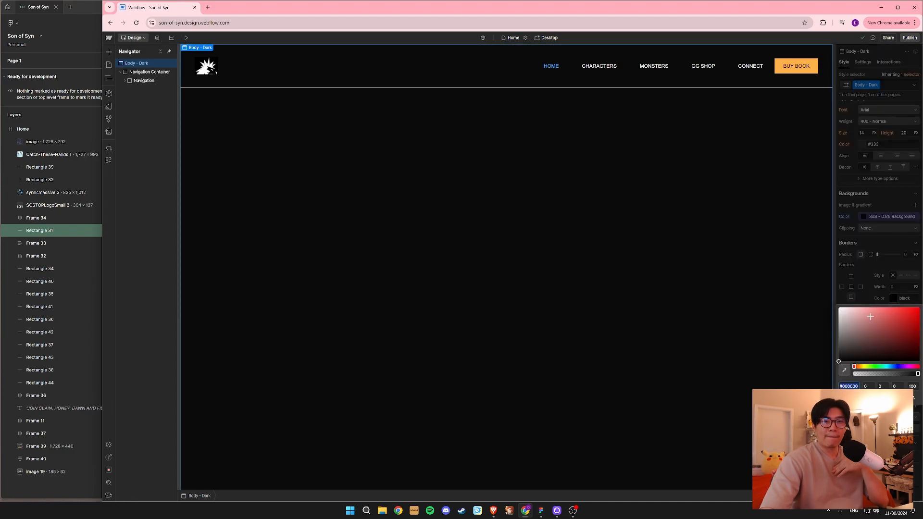
left_click(871, 293)
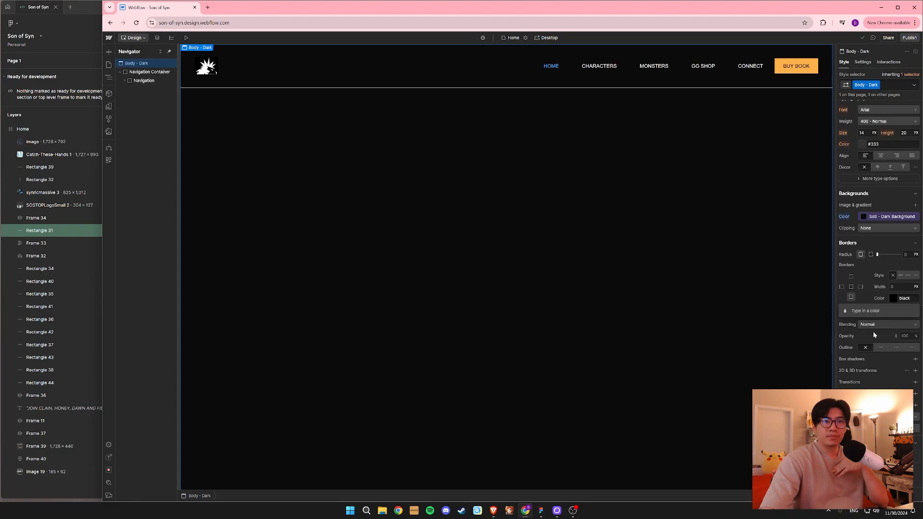
left_click(837, 273)
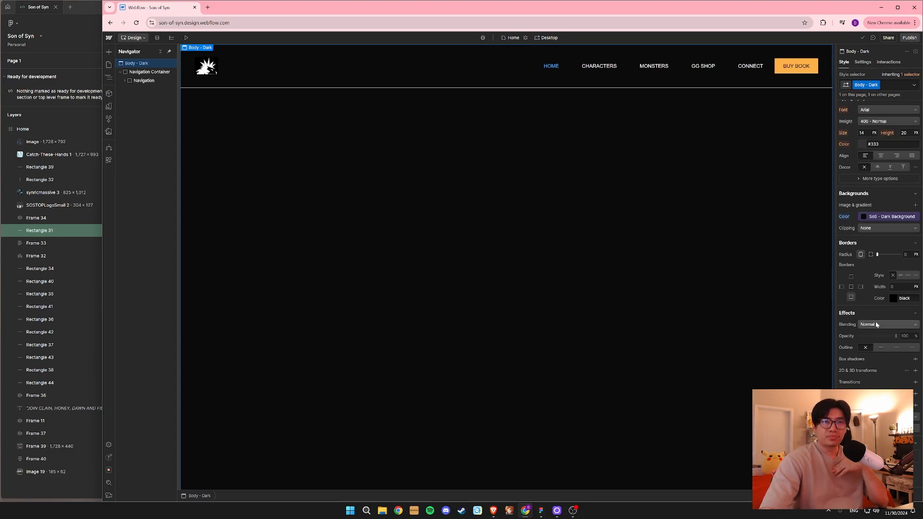
left_click(891, 298)
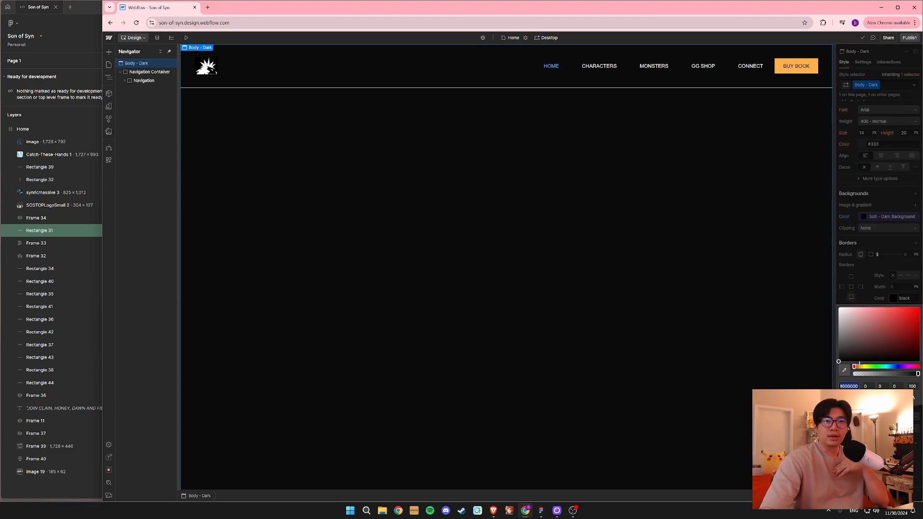
left_click(892, 297)
left_click(892, 297)
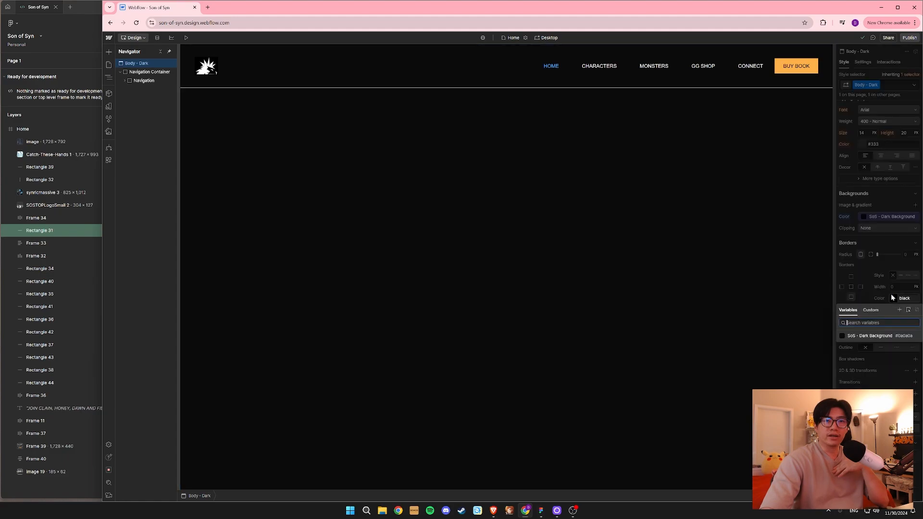
left_click(899, 310)
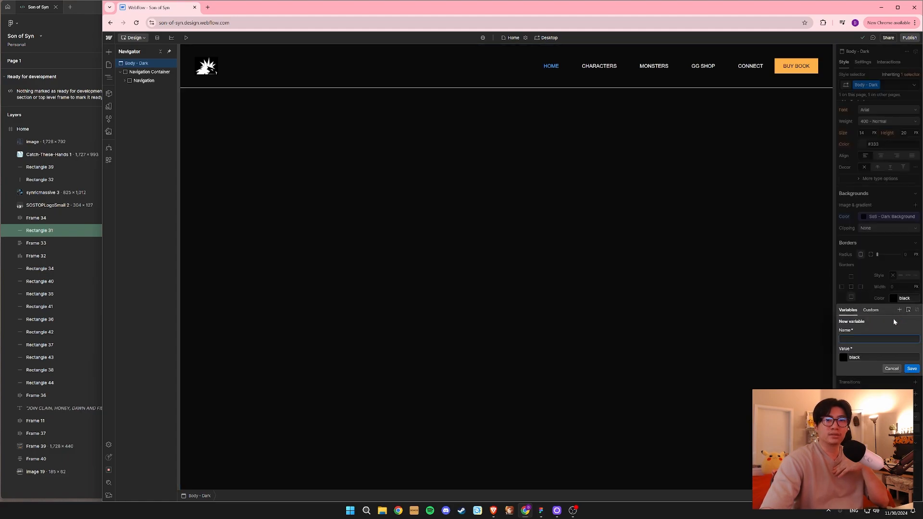
left_click(845, 357)
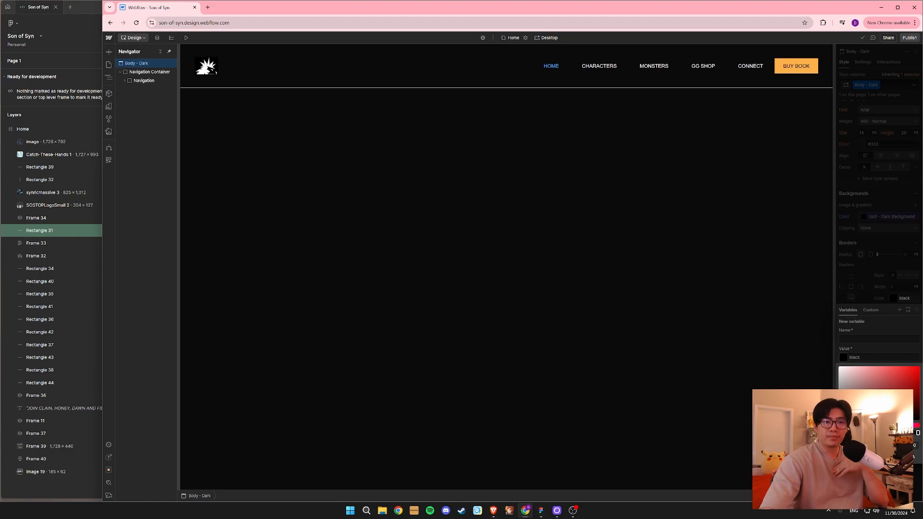
left_click_drag(917, 432, 900, 432)
left_click(881, 331)
left_click(875, 313)
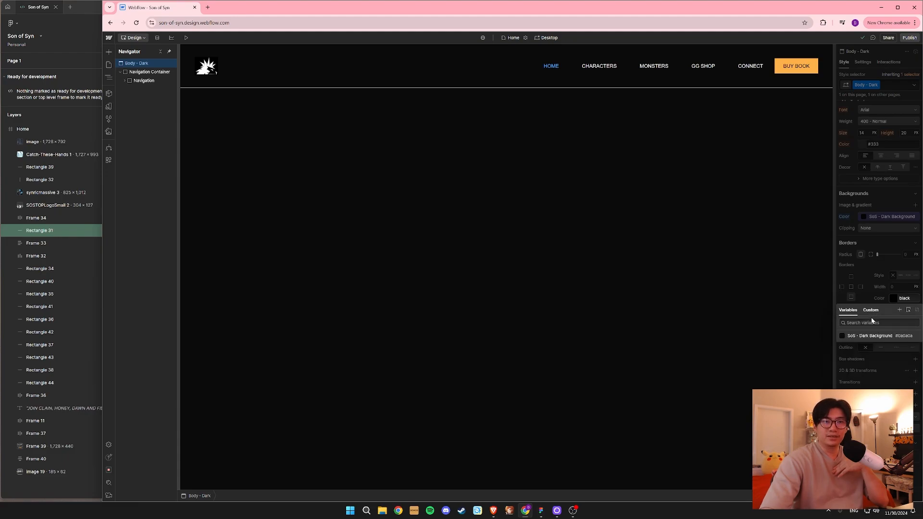
Try the "SoS - Dark Background" variable as the body's bottom border color, and undo it.
left_click(864, 336)
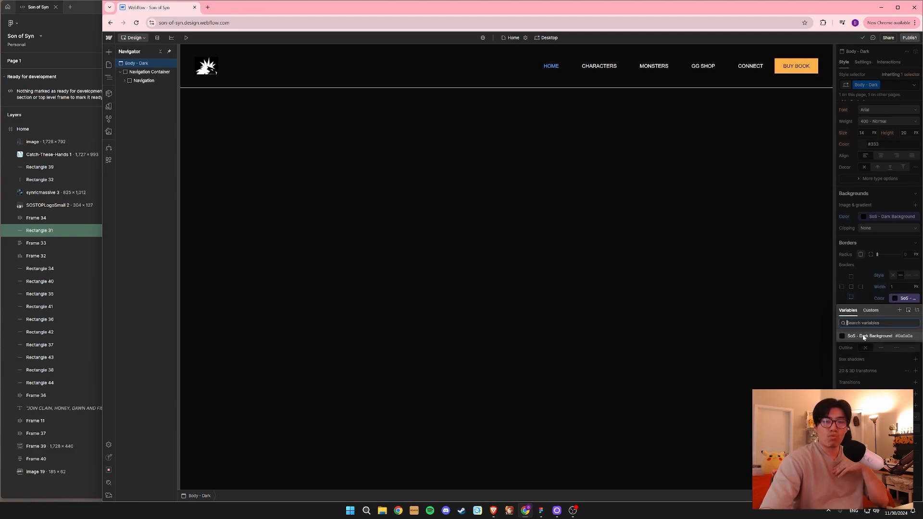
left_click(869, 311)
key("ctrl+z")
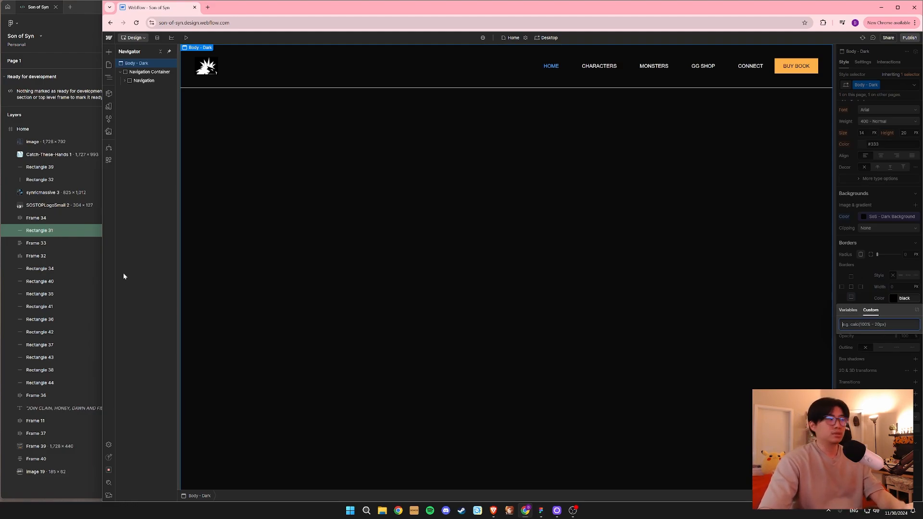
Switch to Figma and copy the gradient background CSS of the line beneath the header.
left_click(31, 8)
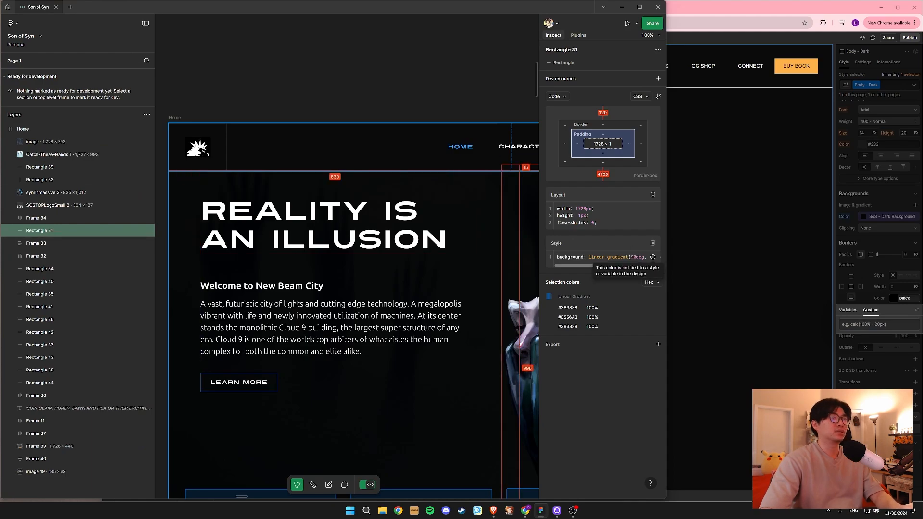
left_click(652, 243)
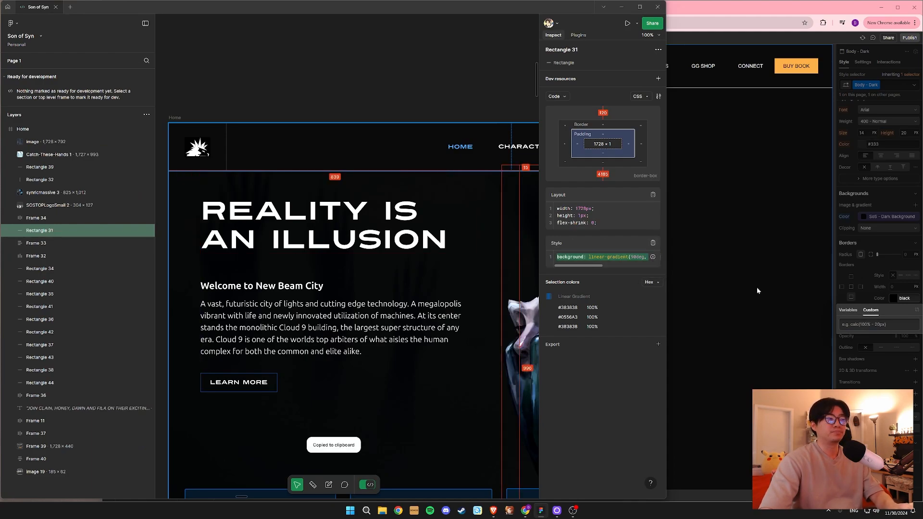
Switch to Webflow and try the copied linear-gradient CSS as a custom value for the body's bottom border color.
left_click(878, 324)
key("ctrl+v")
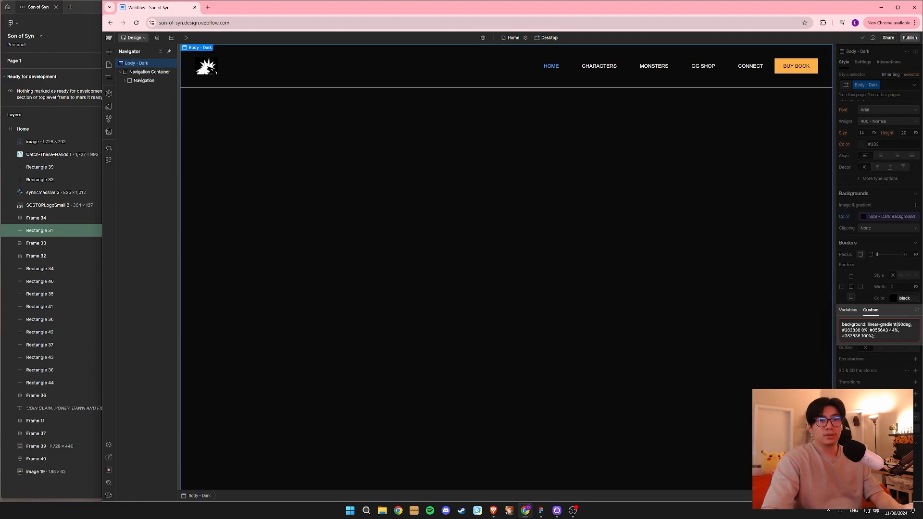
left_click(848, 310)
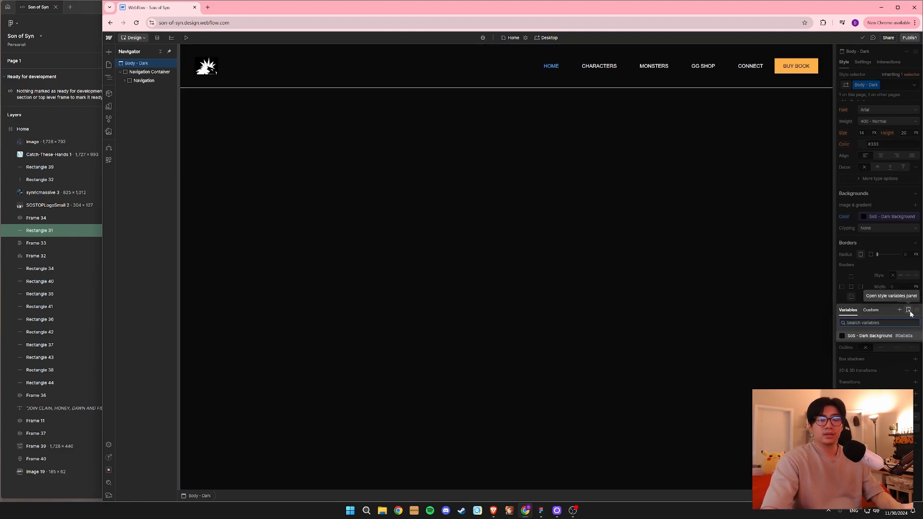
Create a new color variable among the site's style variables and set its value to the blue #223877.
left_click(908, 311)
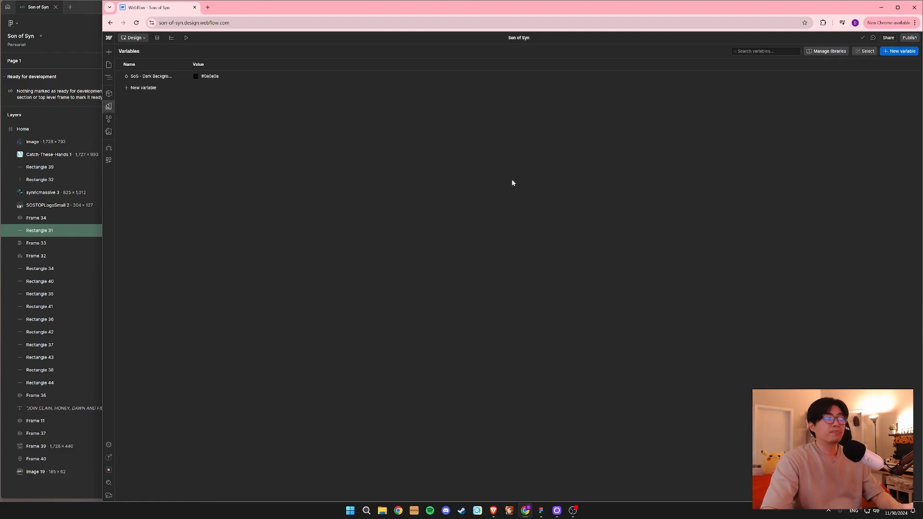
left_click(155, 87)
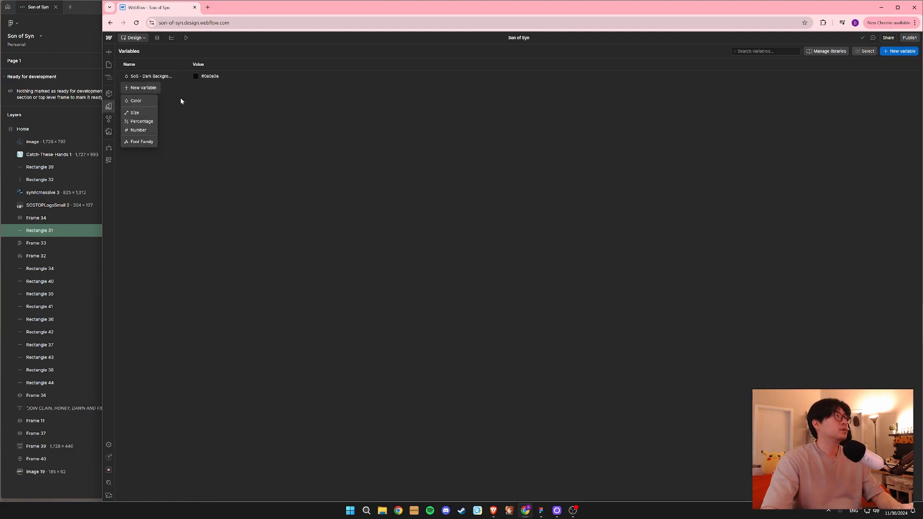
left_click(137, 101)
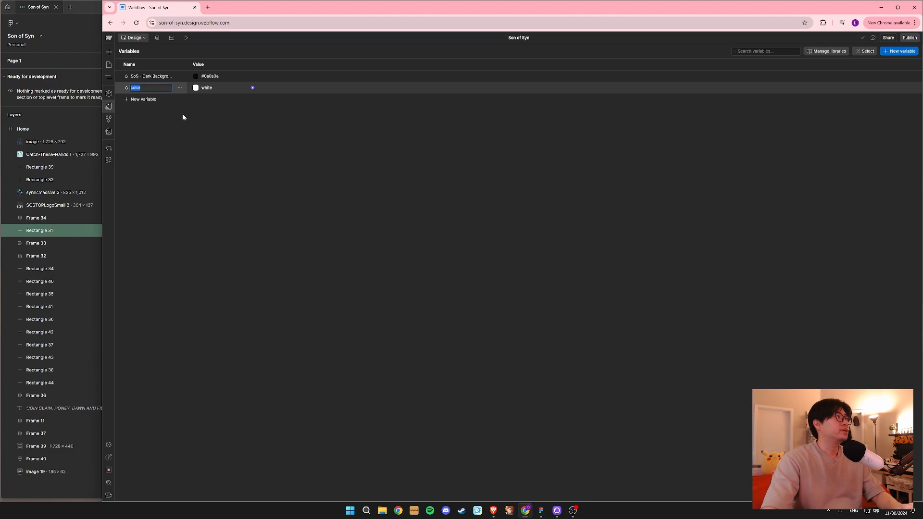
key("Tab")
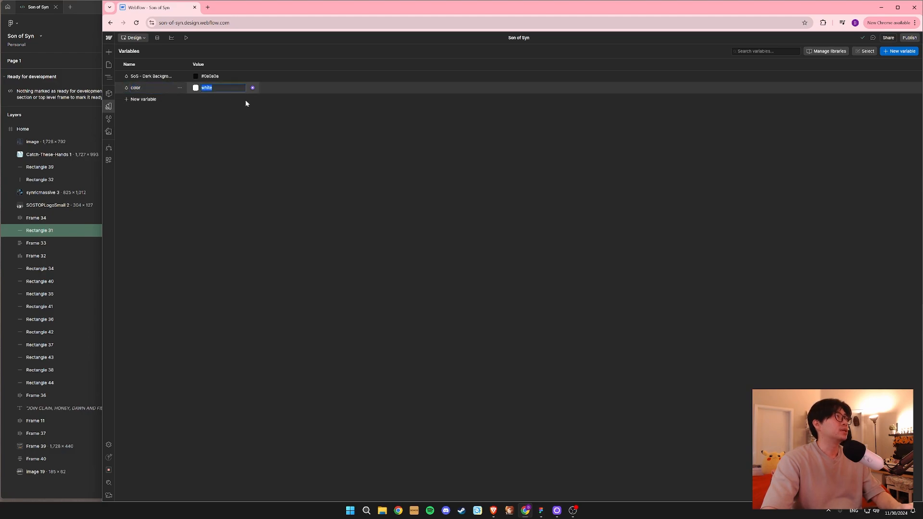
left_click(252, 88)
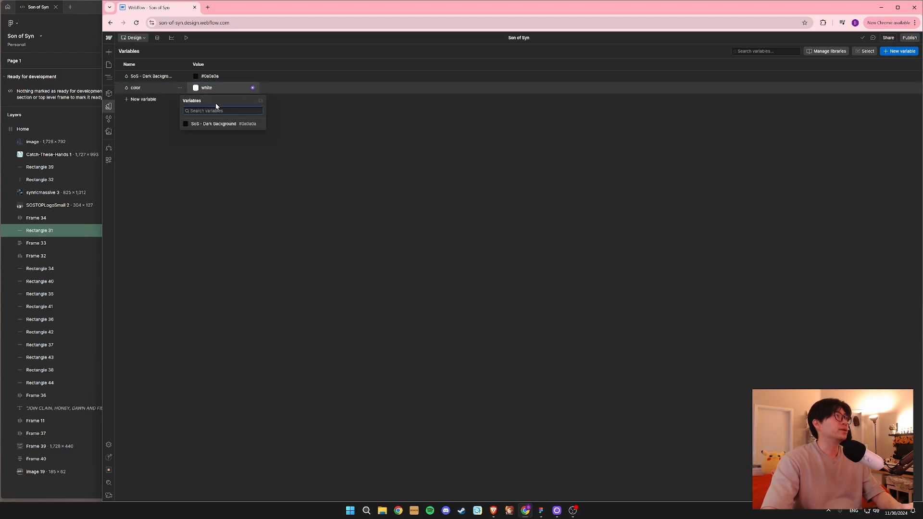
left_click(220, 88)
left_click(196, 88)
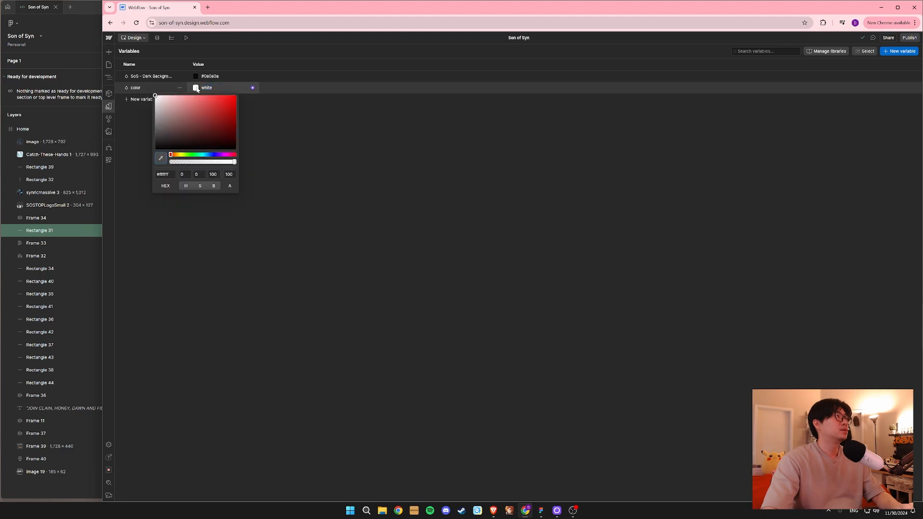
left_click_drag(181, 142, 213, 124)
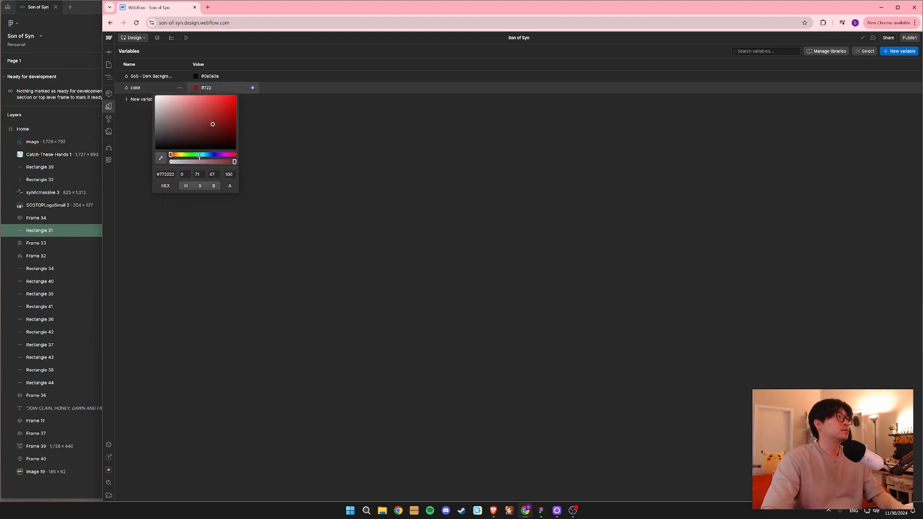
left_click_drag(197, 155, 211, 154)
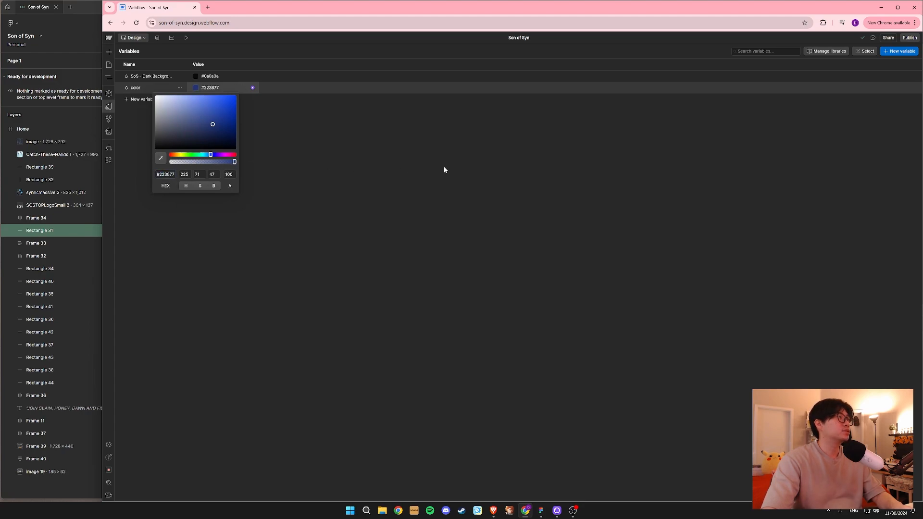
left_click(503, 167)
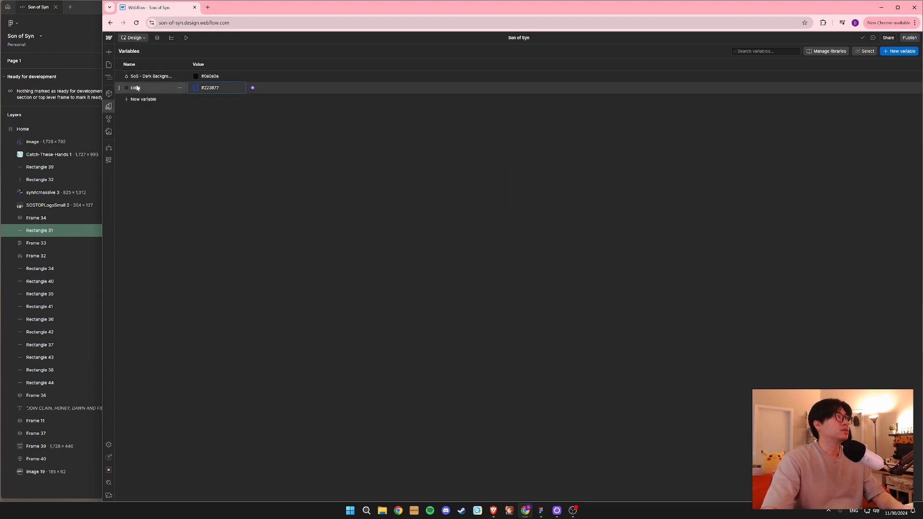
Inspect the new color variable's settings and CSS reference, and cancel without changes.
left_click(179, 88)
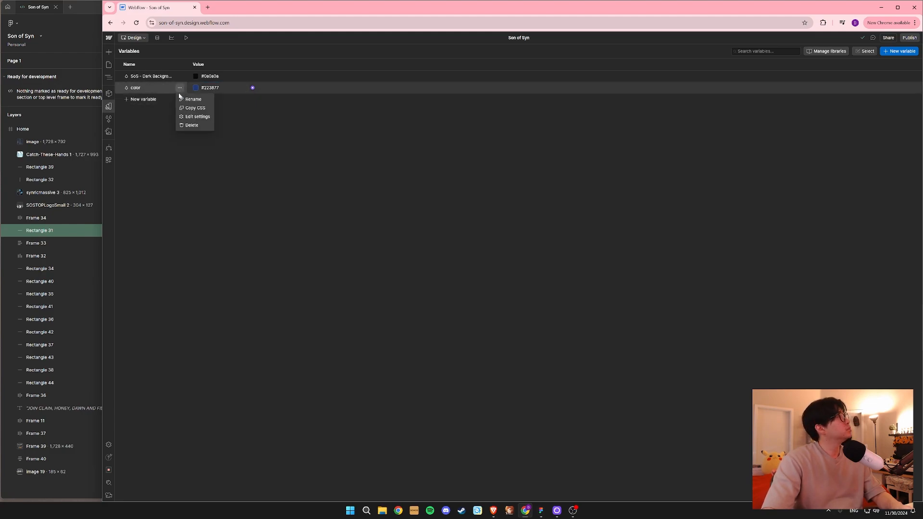
left_click(197, 116)
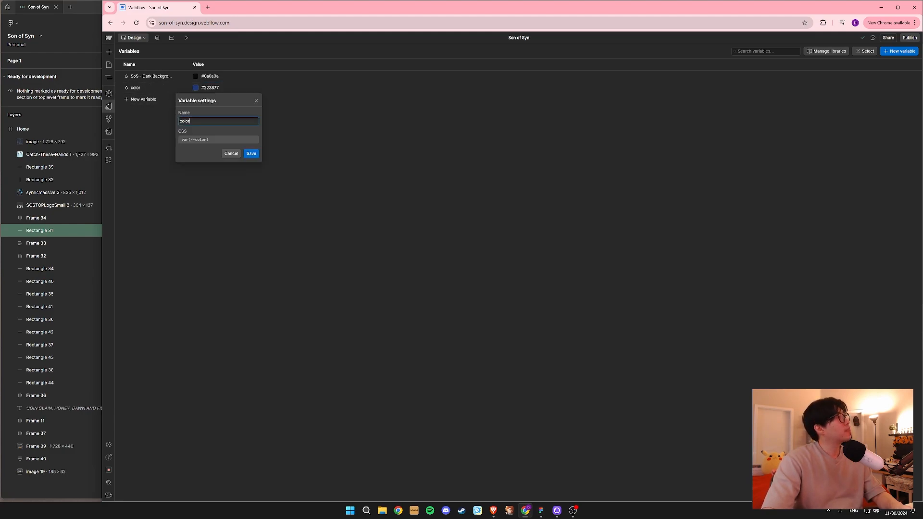
left_click(209, 140)
left_click(229, 155)
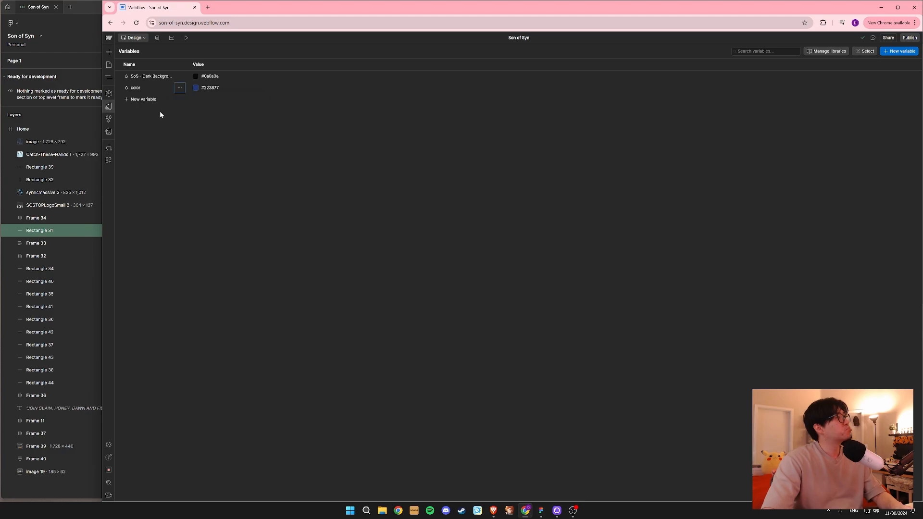
right_click(125, 88)
left_click(360, 144)
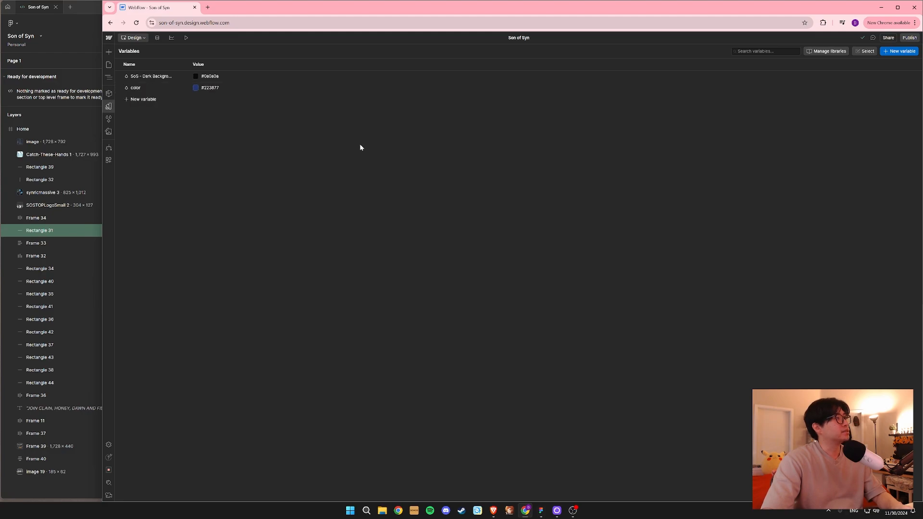
Delete the new color variable and return to the Home page canvas.
left_click(180, 88)
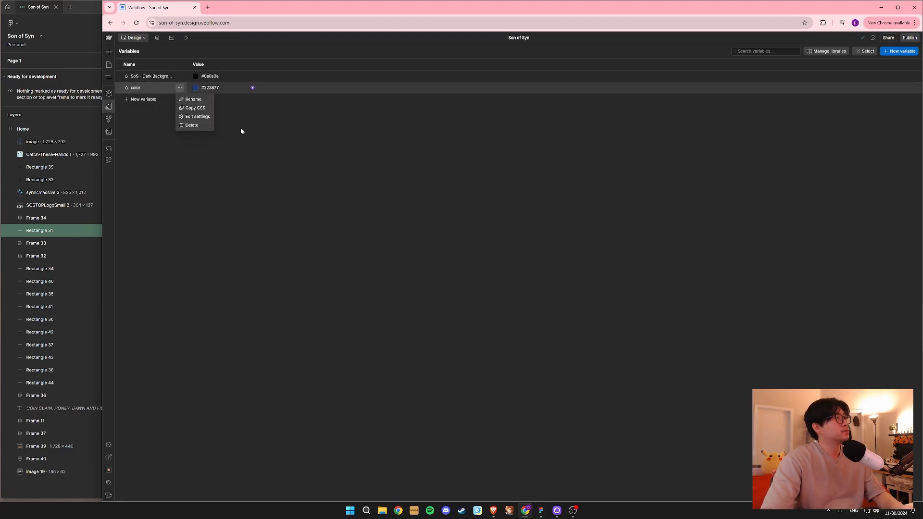
left_click(195, 126)
left_click(108, 64)
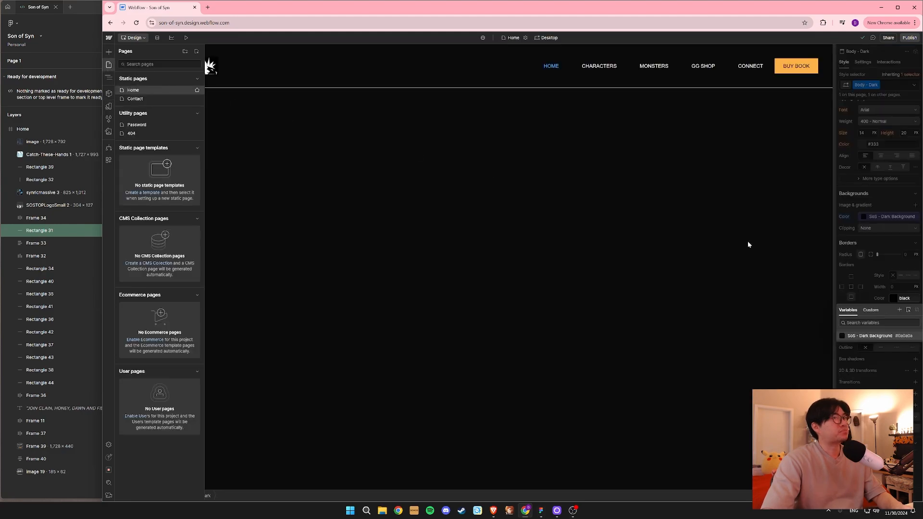
left_click(865, 356)
left_click(630, 214)
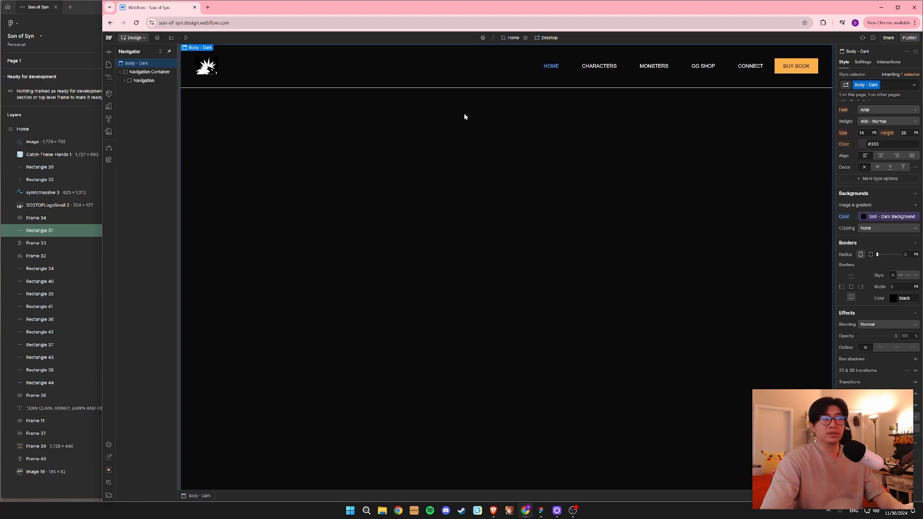
Add a Div Block inside the Navigation element, after the Menu Container.
left_click(384, 89)
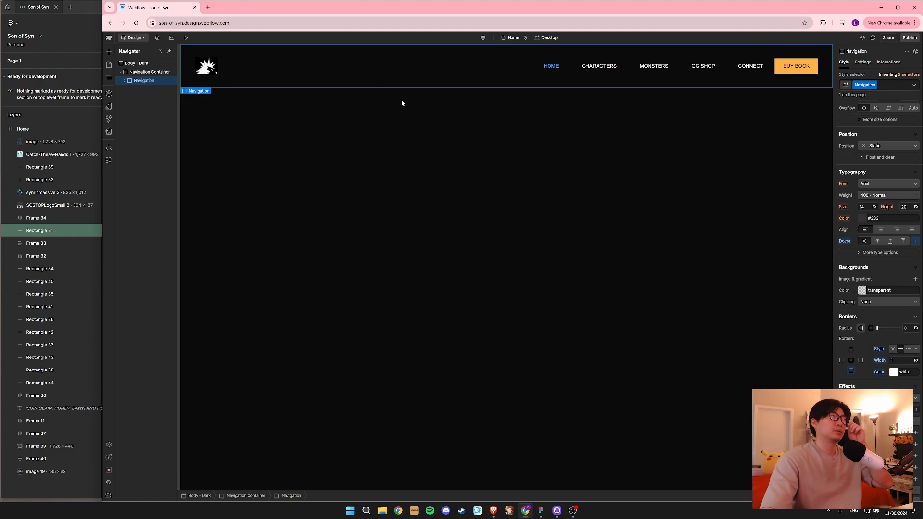
left_click(124, 81)
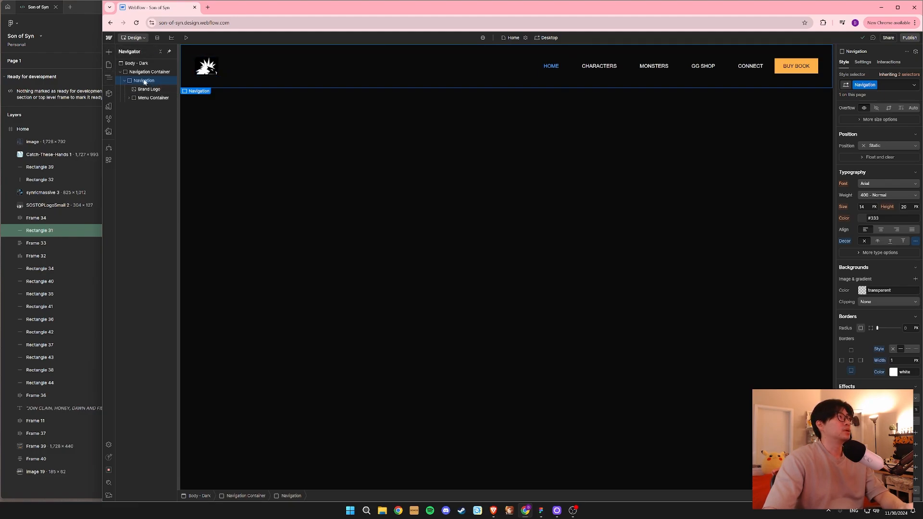
left_click(109, 51)
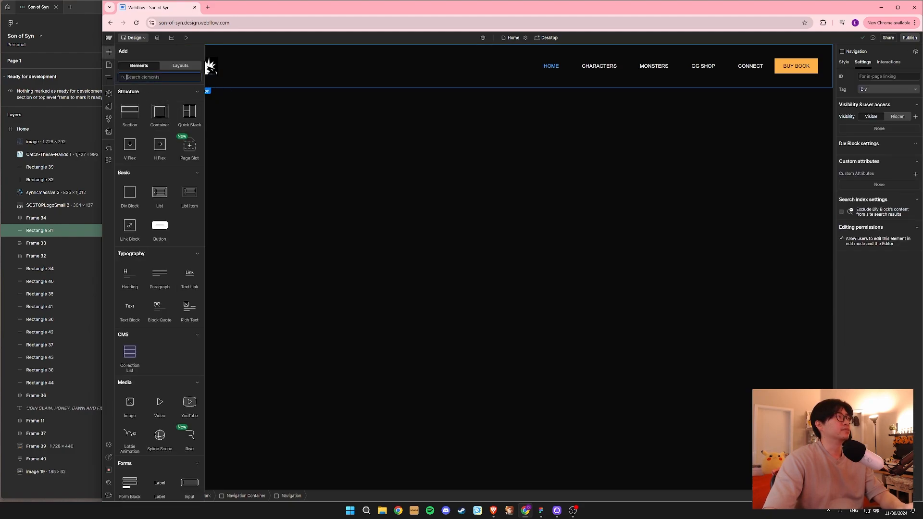
type("div")
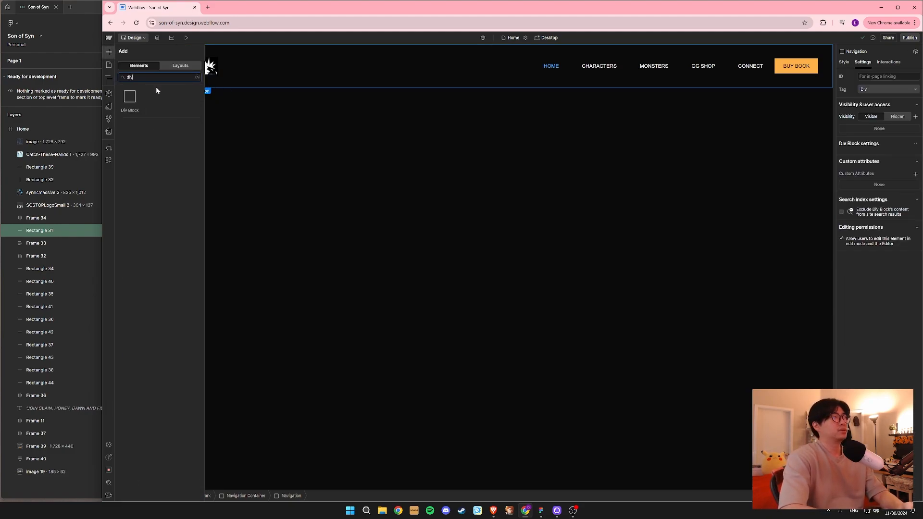
left_click(129, 98)
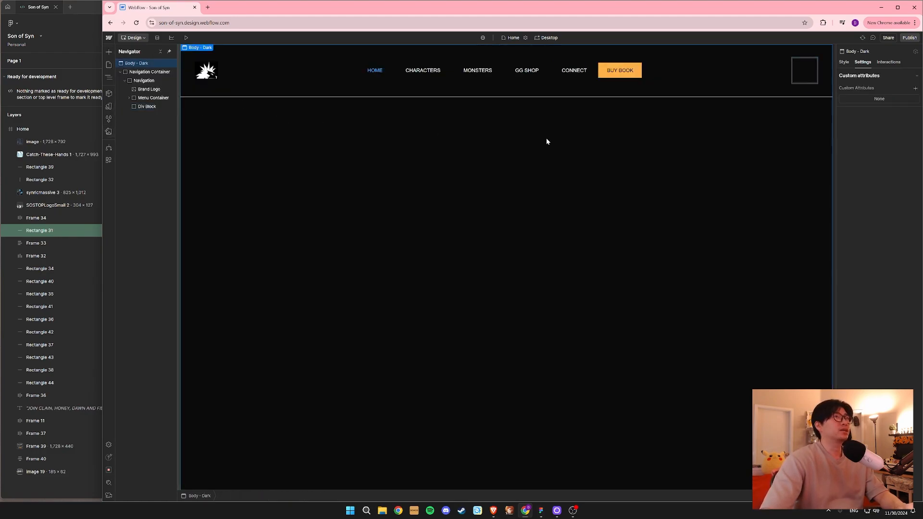
left_click(809, 69)
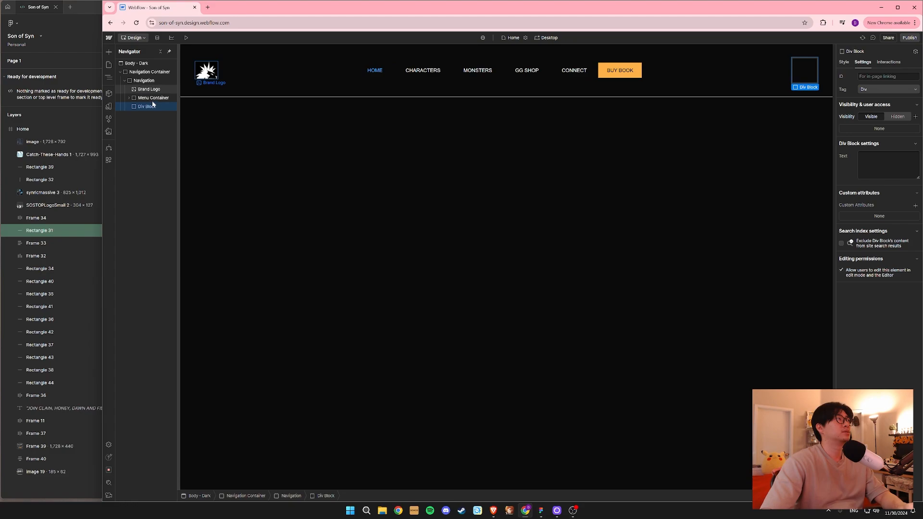
Move the new Div Block out of Navigation, placing it directly below Navigation inside the Navigation Container.
left_click(124, 81)
left_click(123, 79)
mouse_move(148, 107)
left_mouse_down()
mouse_move(147, 81)
mouse_move(137, 88)
mouse_move(151, 90)
left_mouse_up()
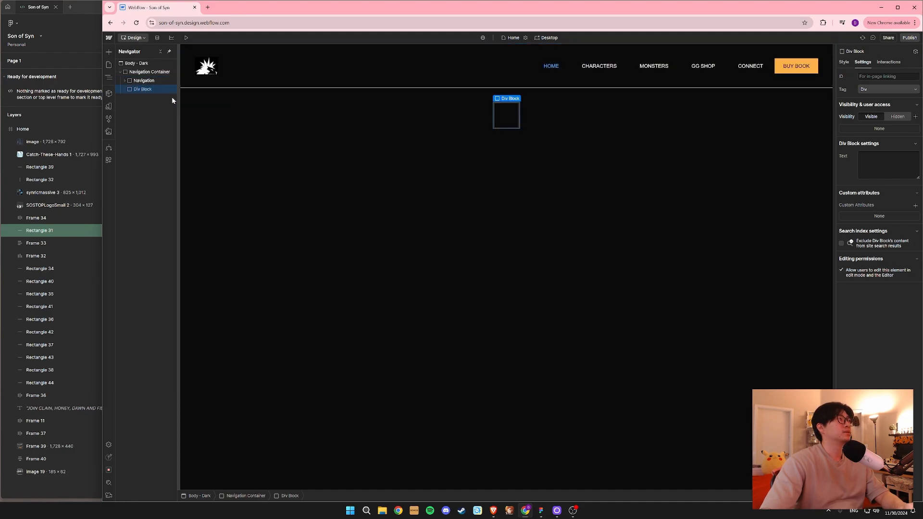
Set the Div Block's width to 100% and its height to 1 px.
left_click(844, 62)
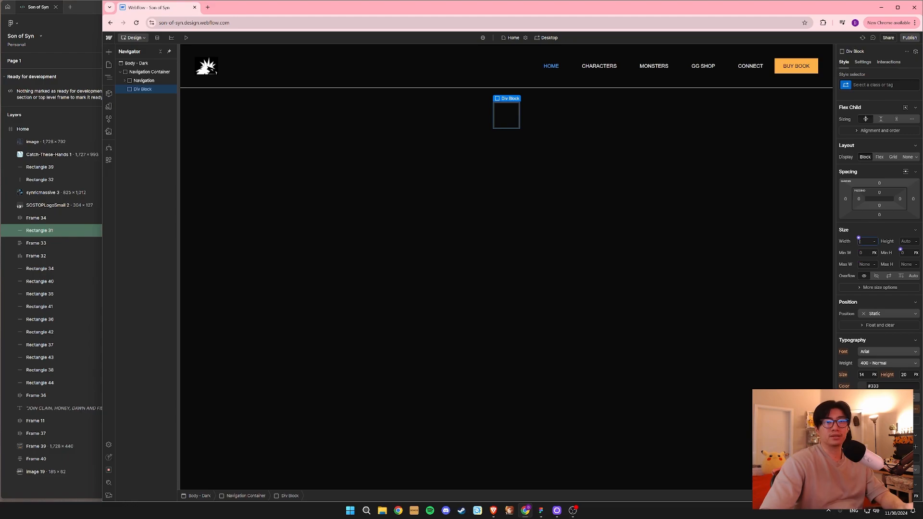
type("19")
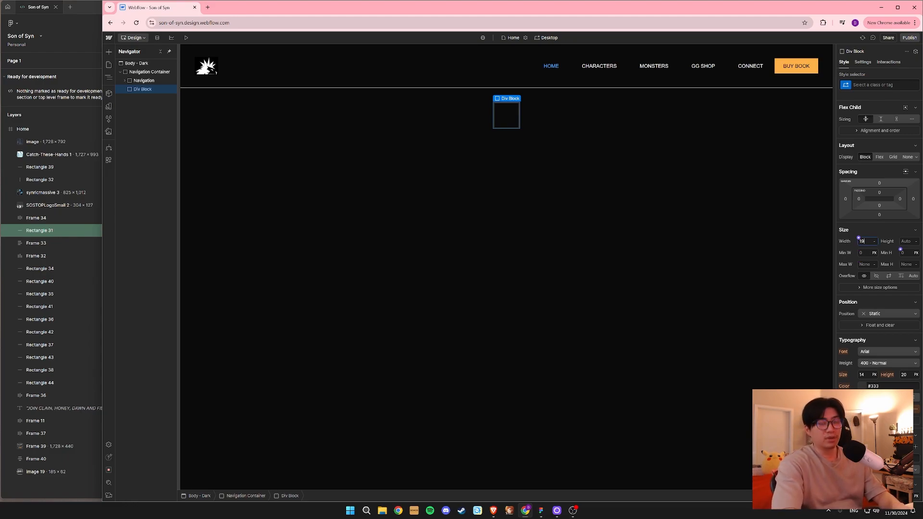
type("0%")
key("Return")
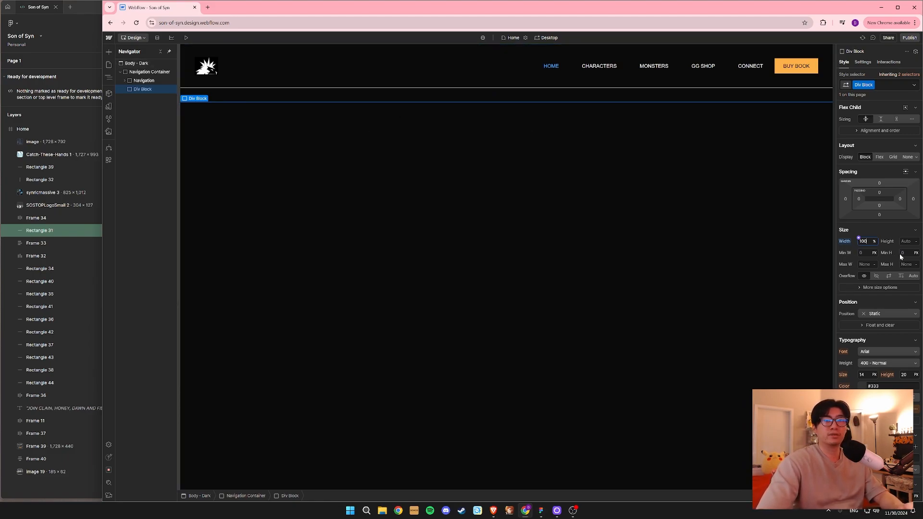
key("Tab")
type("1px")
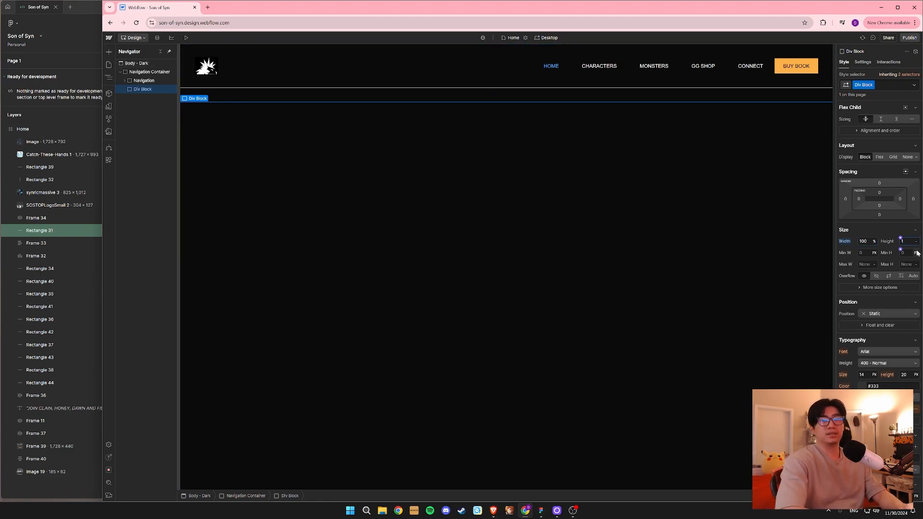
key("Return")
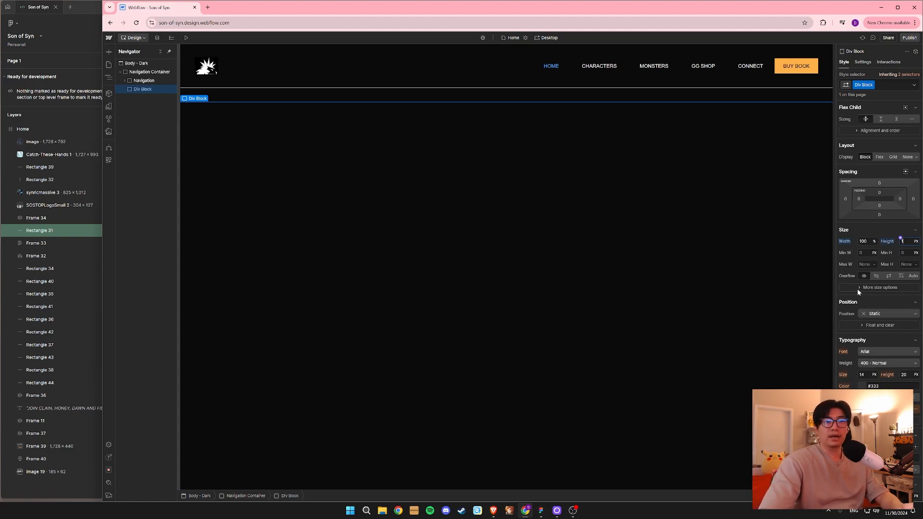
Add a background layer to the Div Block and change its type to linear gradient.
scroll(858, 292, "down", 5)
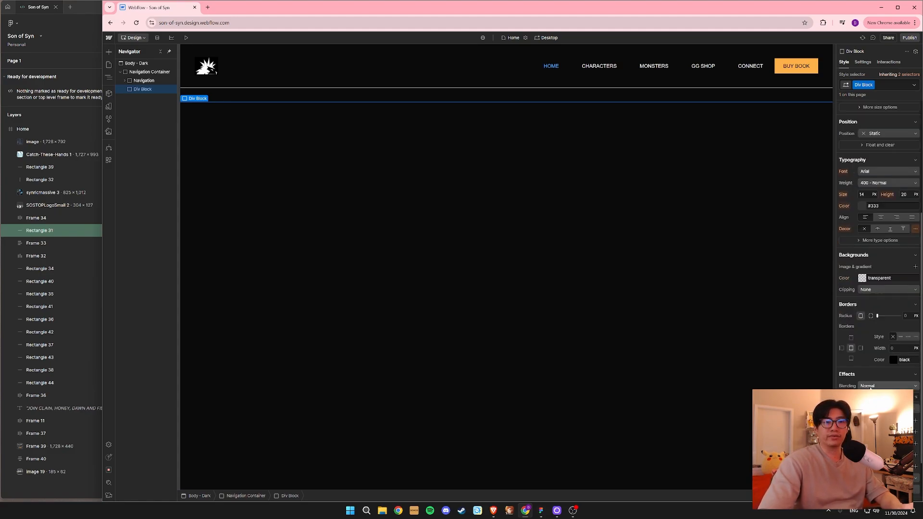
left_click(861, 278)
left_click(868, 276)
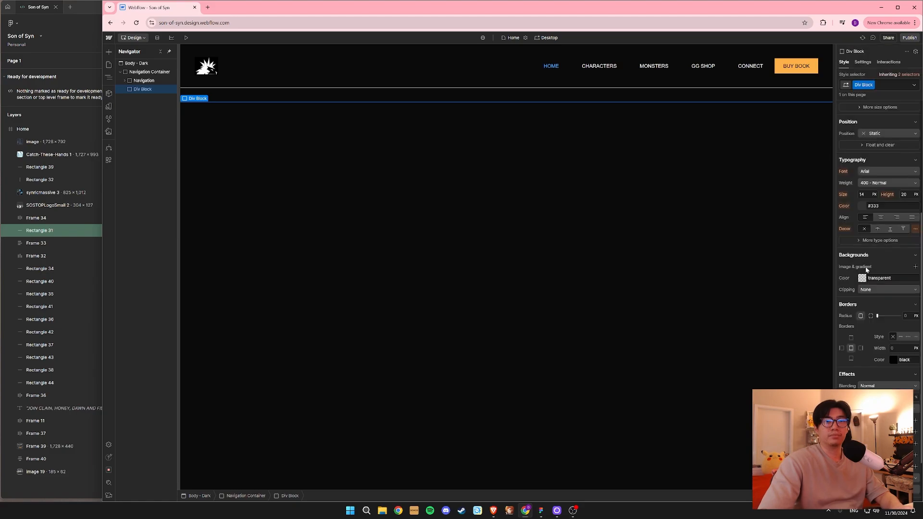
left_click(914, 267)
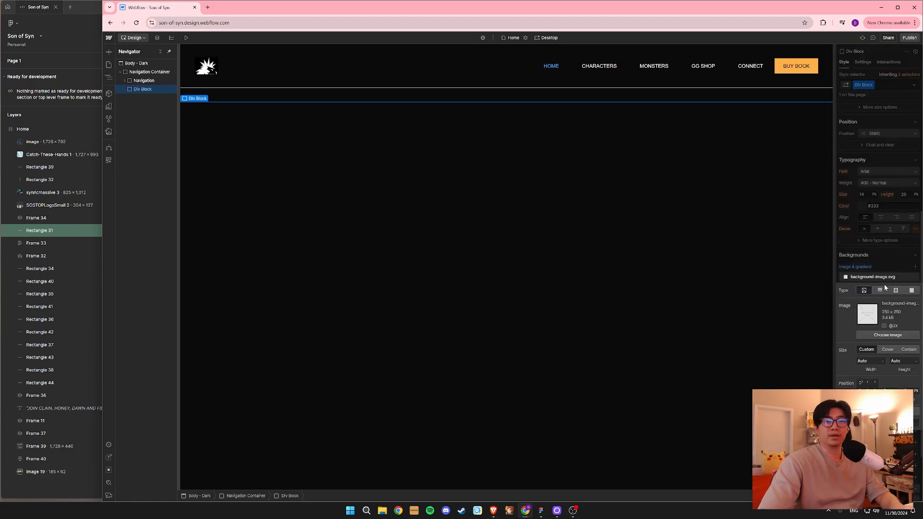
left_click(880, 291)
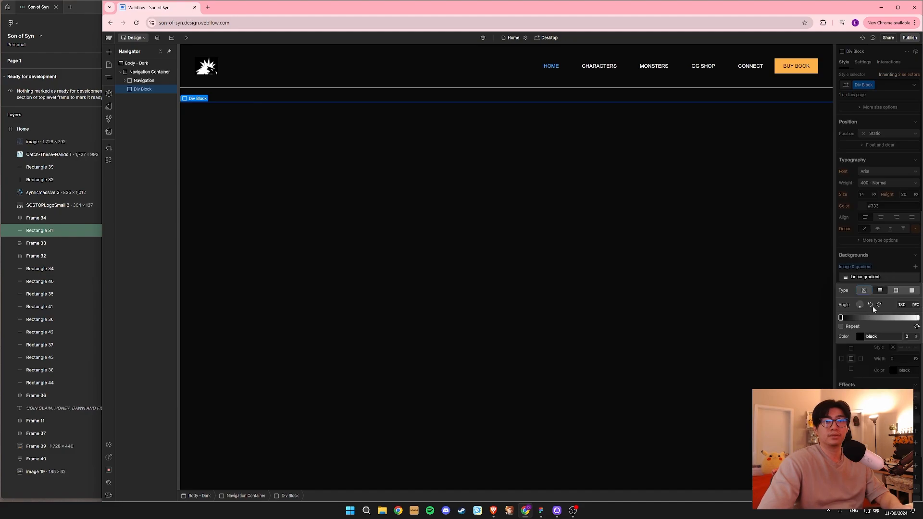
Switch to Figma, change from Dev Mode to Design Mode and open Rectangle 31's linear gradient fill.
left_click(90, 13)
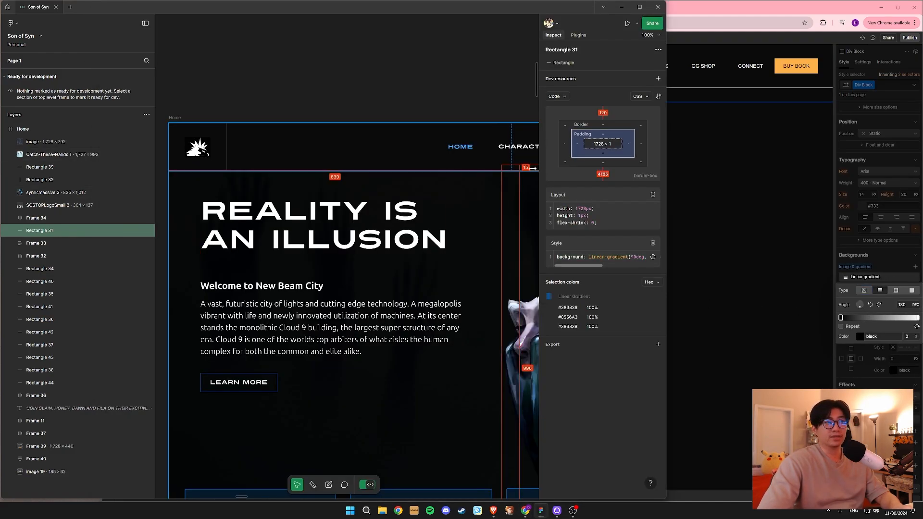
left_click(368, 486)
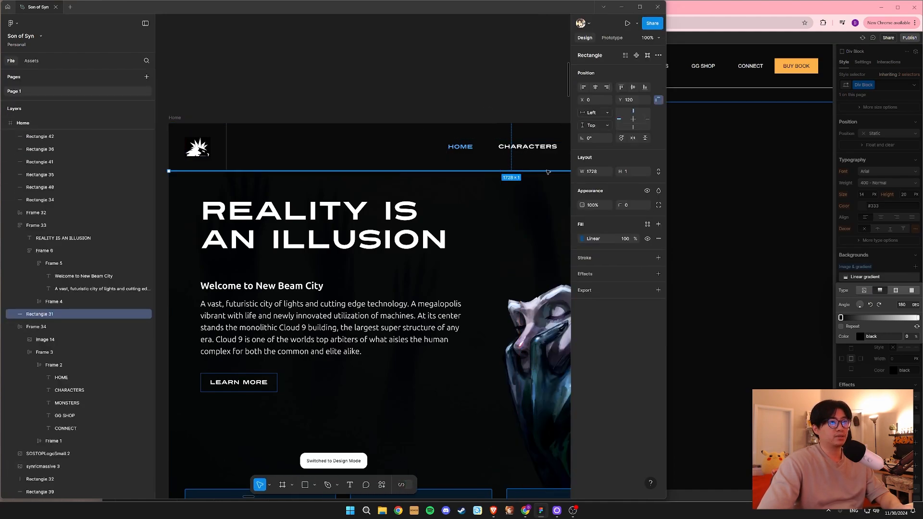
left_click(581, 238)
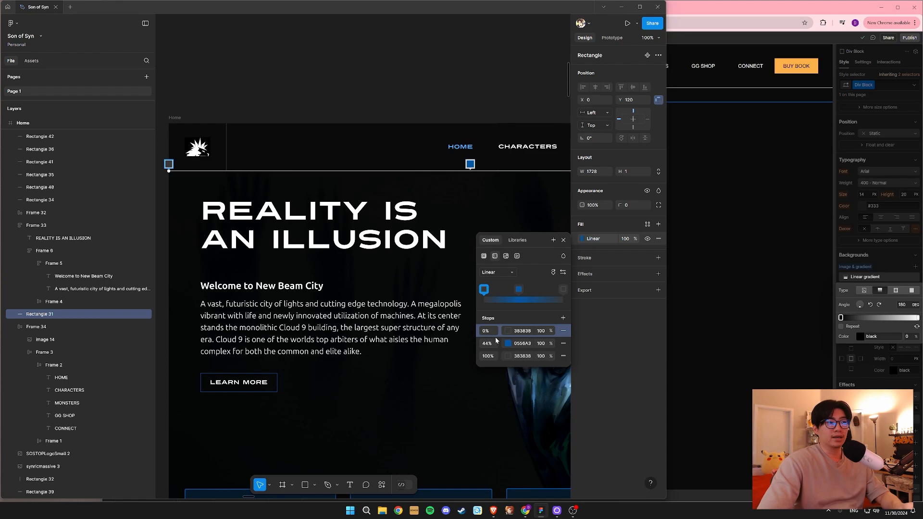
Arrange the Figma and Webflow windows side by side and reopen Rectangle 31's gradient stops for reference.
left_click(842, 320)
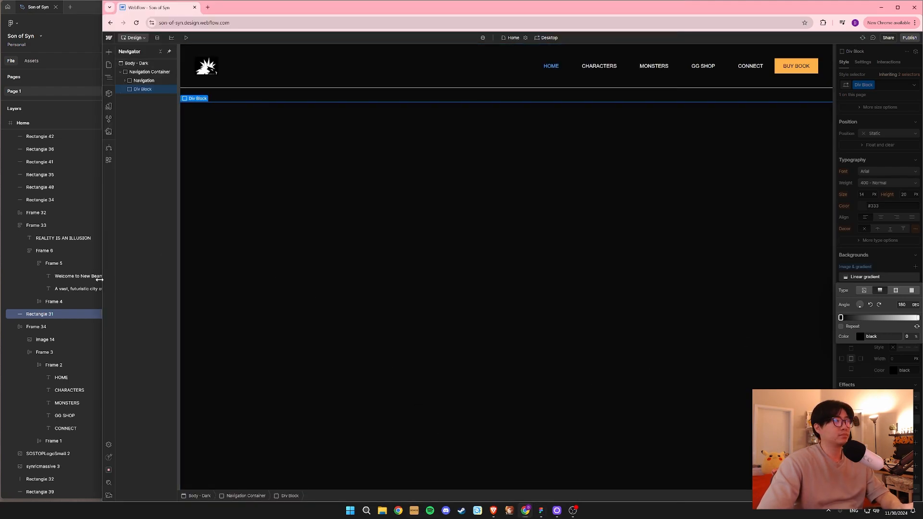
left_click_drag(99, 280, 546, 274)
left_click(519, 220)
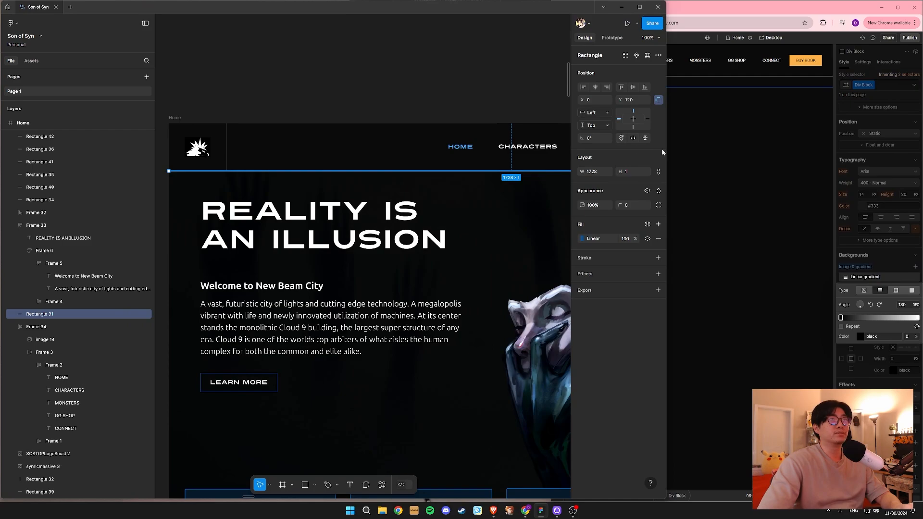
left_click_drag(665, 152, 554, 176)
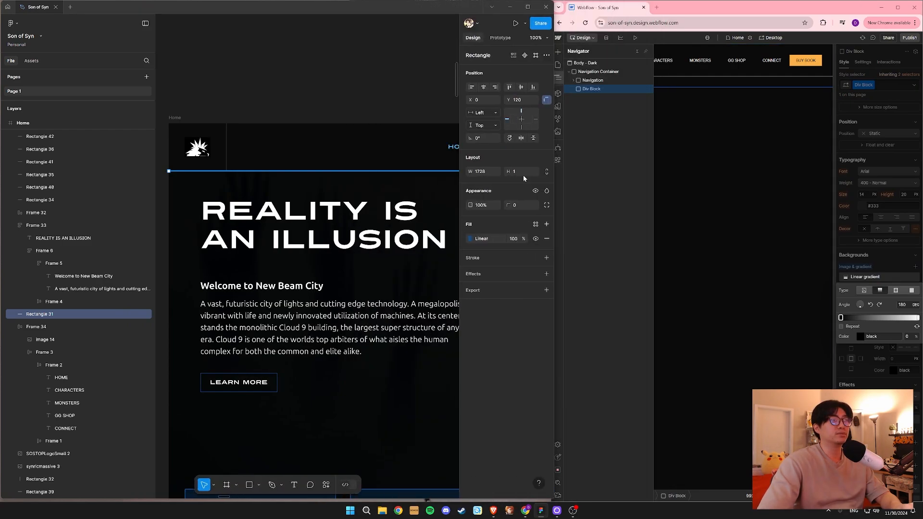
left_click(470, 238)
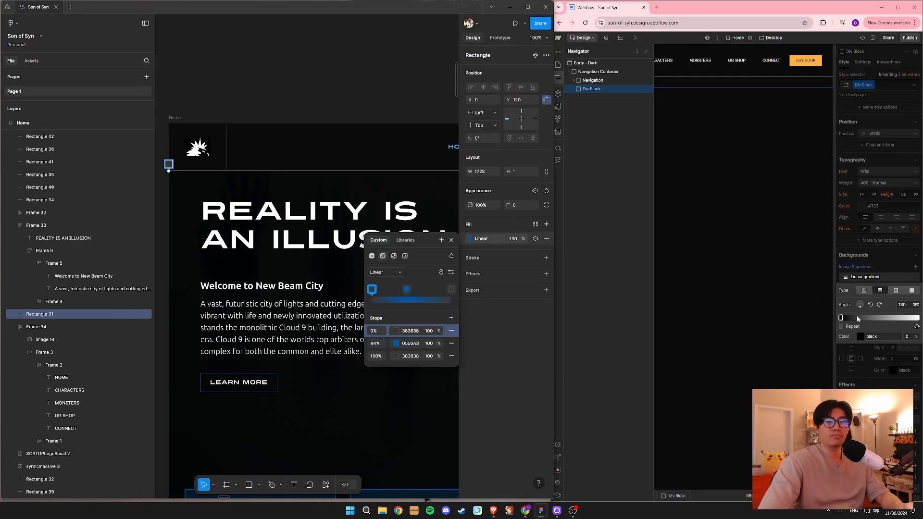
In Webflow, add a third stop near the middle of the Div Block's linear gradient.
left_click(840, 319)
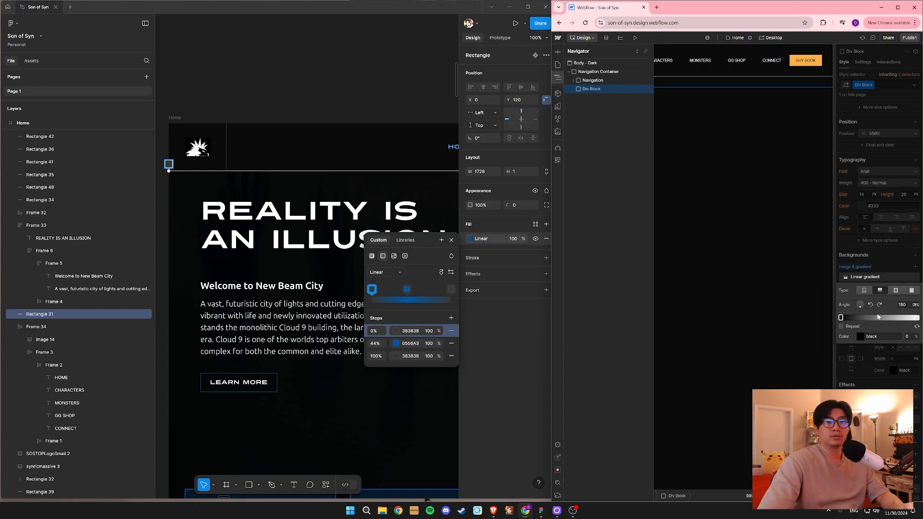
left_click(882, 317)
left_click(916, 319)
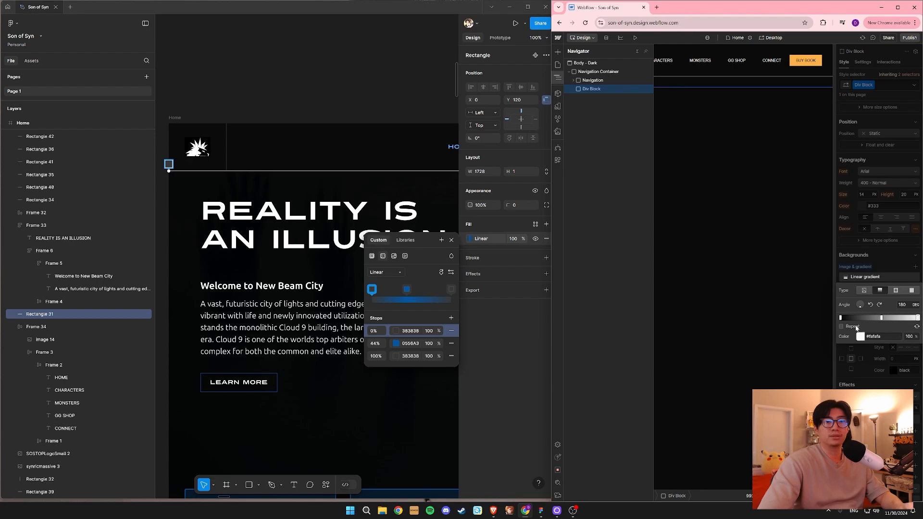
left_click(840, 318)
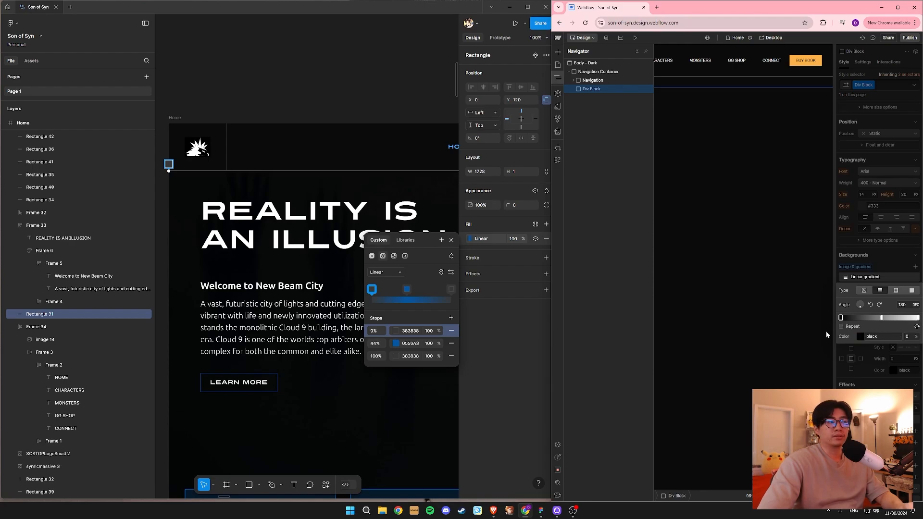
Set the Div Block's middle gradient stop to position 44% and color 0556A3, copied from the Figma fill.
key("alt+Tab")
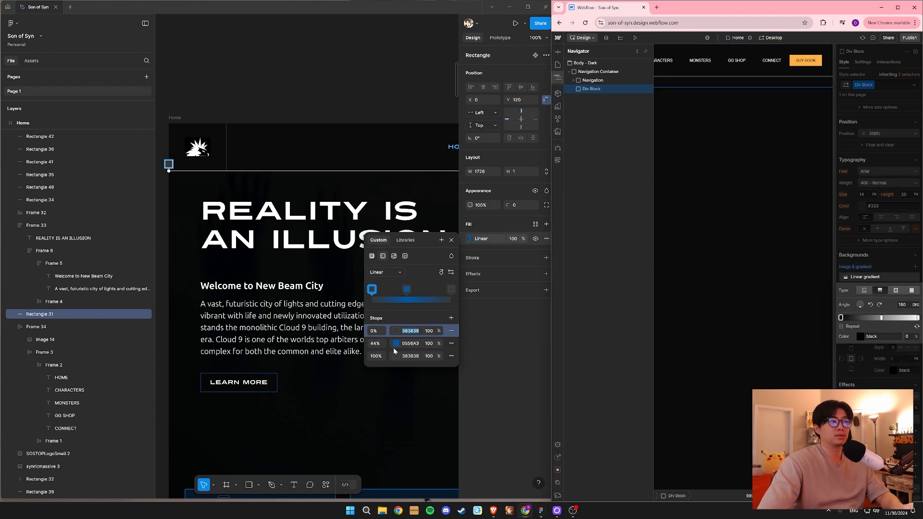
left_click(410, 343)
key("ctrl+c")
left_click(881, 318)
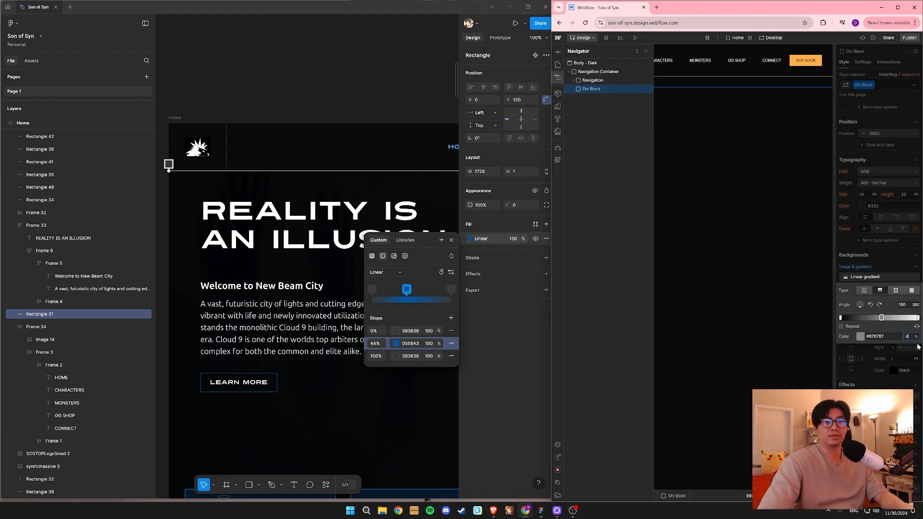
type("44")
left_click(886, 335)
type("383838")
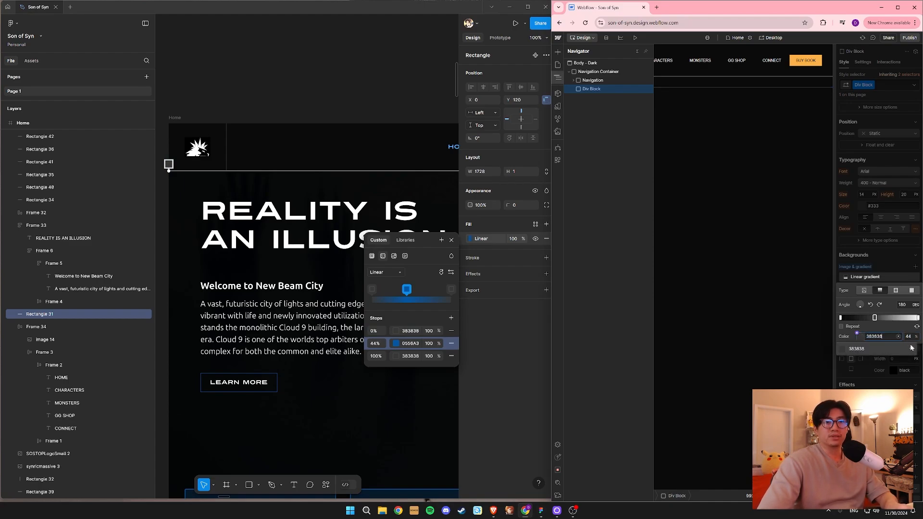
left_click(410, 343)
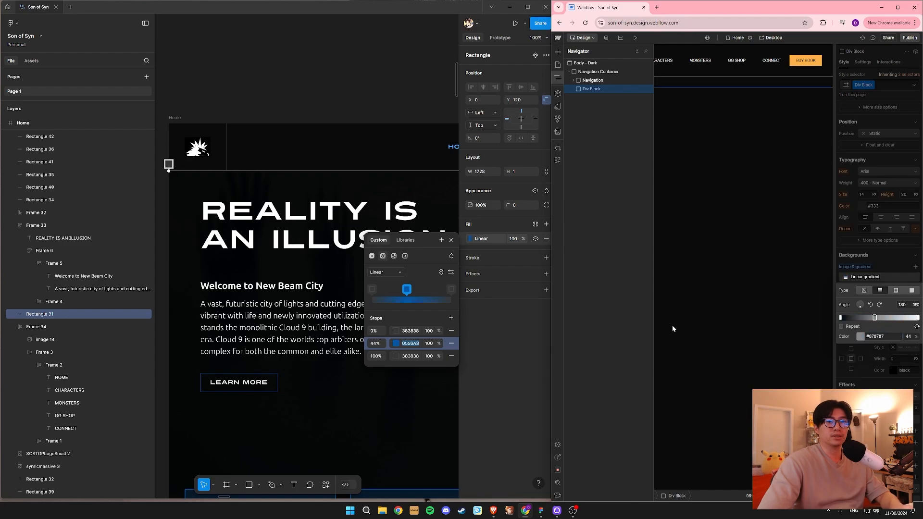
key("ctrl+v")
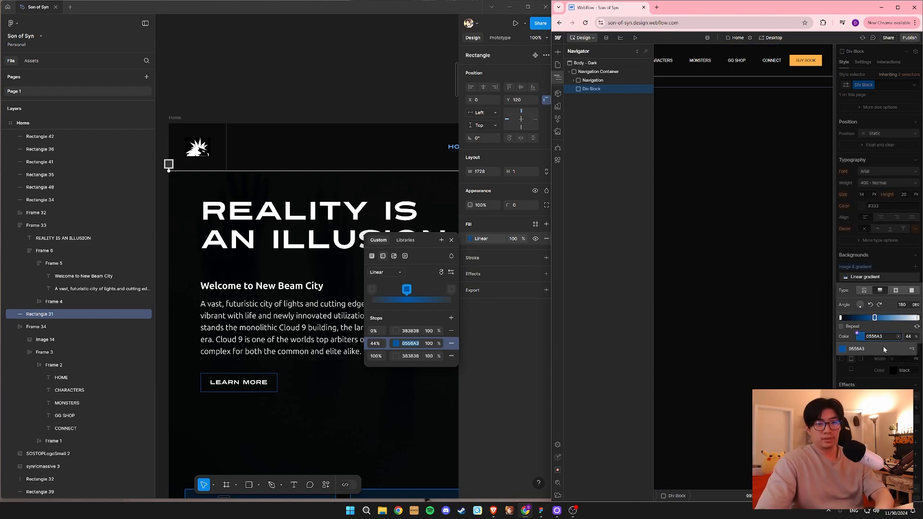
left_click(883, 350)
Copy the 100% stop's color from Figma and apply 383838 to the end of the Div Block's gradient.
left_click(389, 357)
key("ctrl+c")
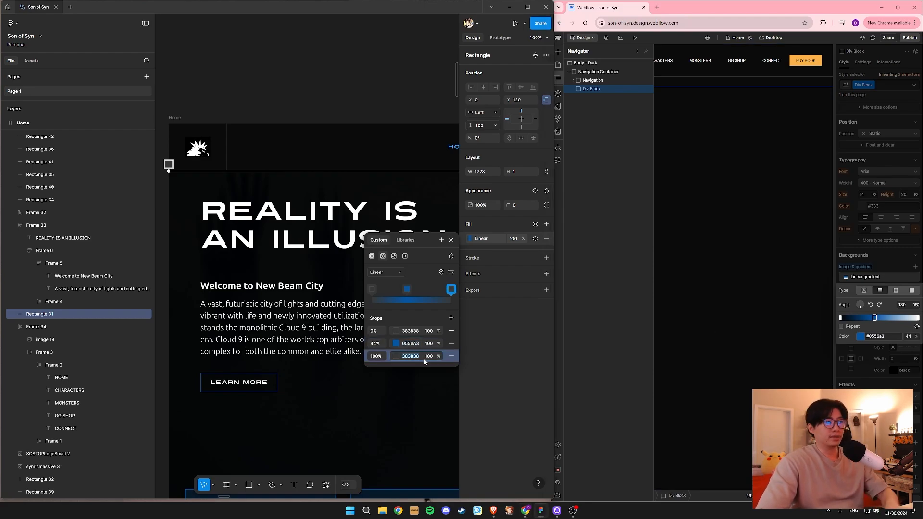
left_click(918, 317)
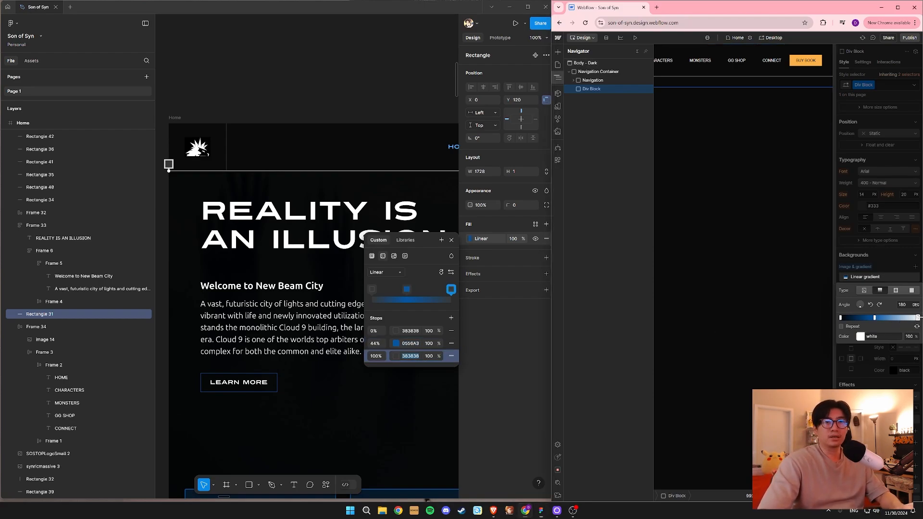
left_click(884, 337)
key("ctrl+v")
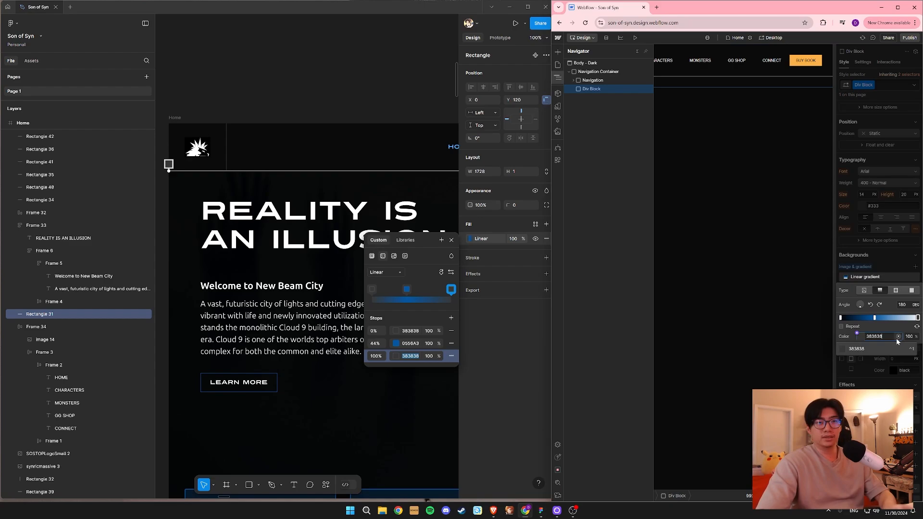
key("Return")
Set the middle gradient stop's position to 50% and widen the Webflow window over Figma.
left_click(874, 317)
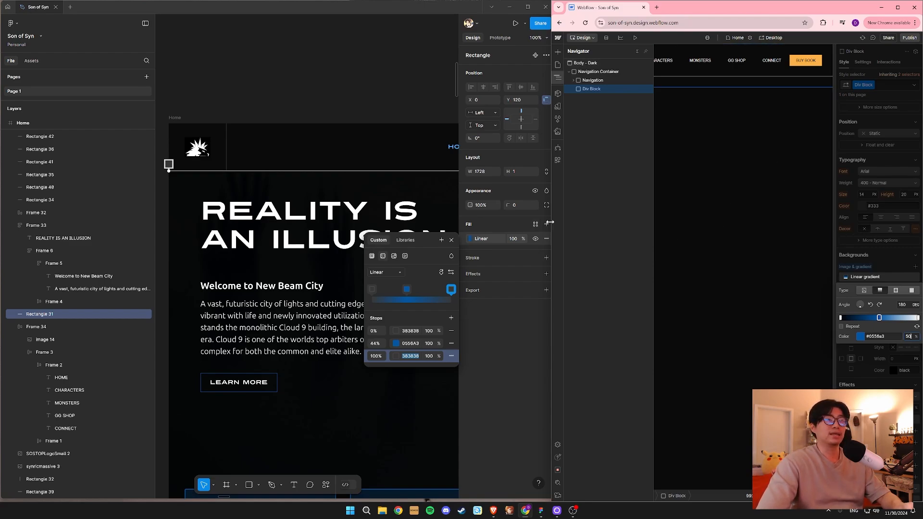
left_click_drag(549, 222, 223, 222)
left_click(505, 273)
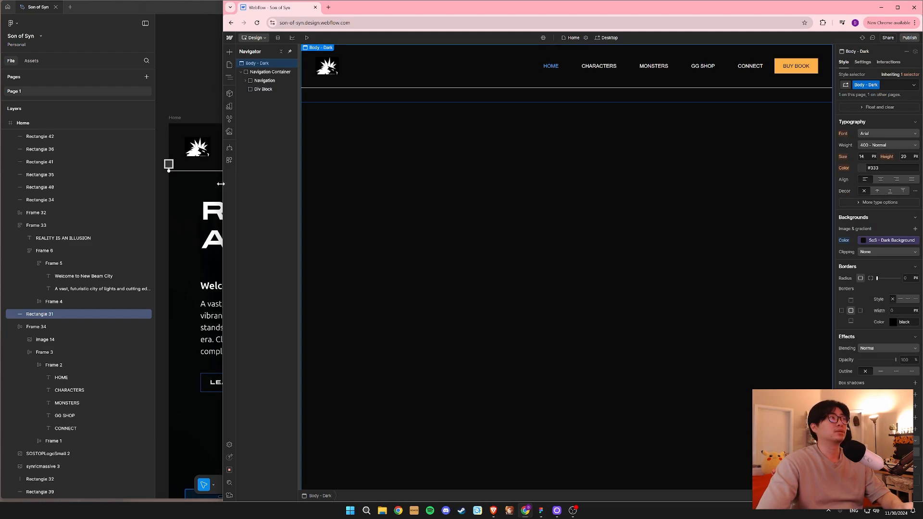
left_click_drag(224, 180, 145, 179)
Remove the existing bottom border line from the Navigation element.
left_click(453, 102)
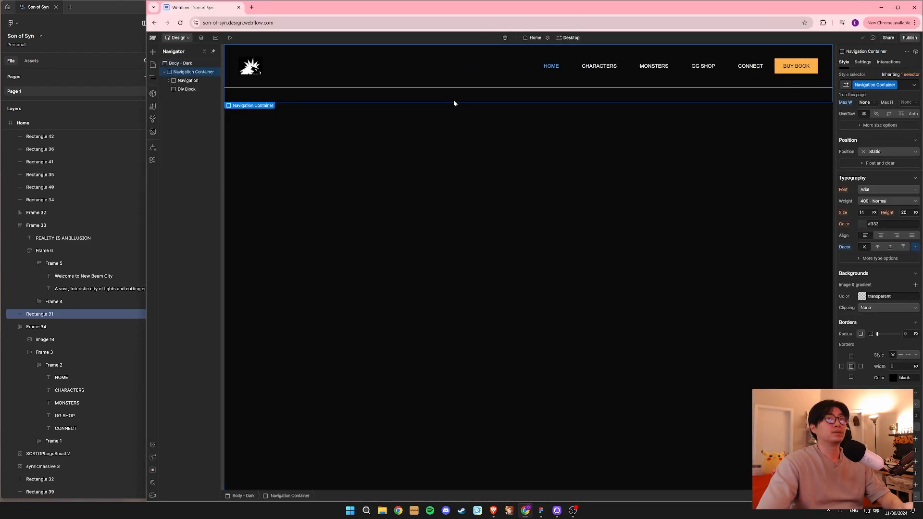
left_click(568, 183)
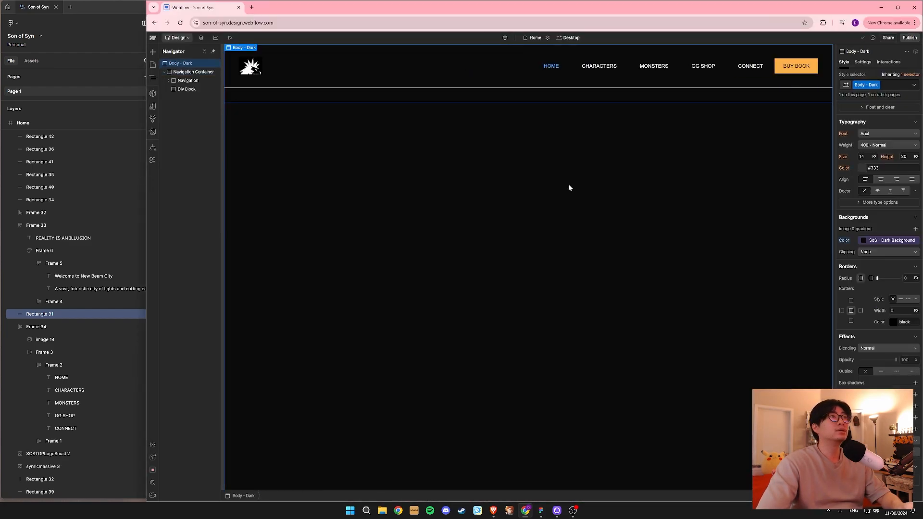
left_click(548, 100)
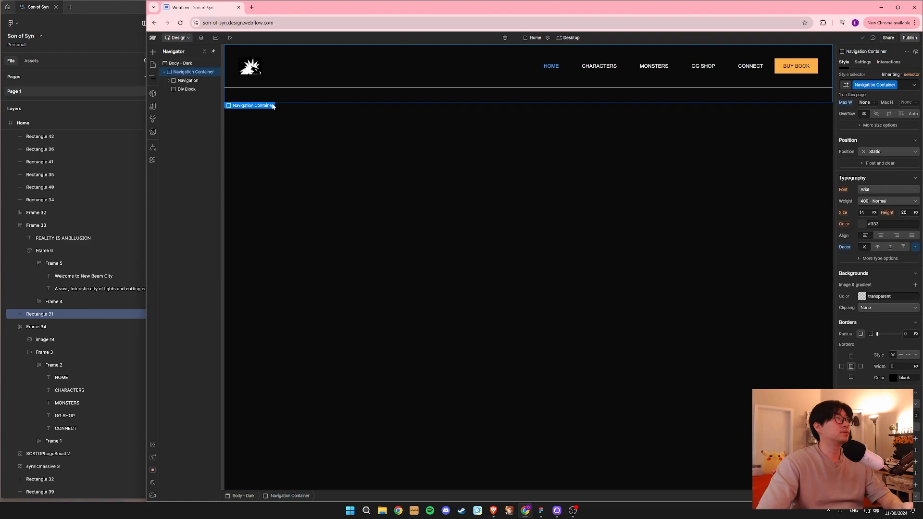
left_click(190, 80)
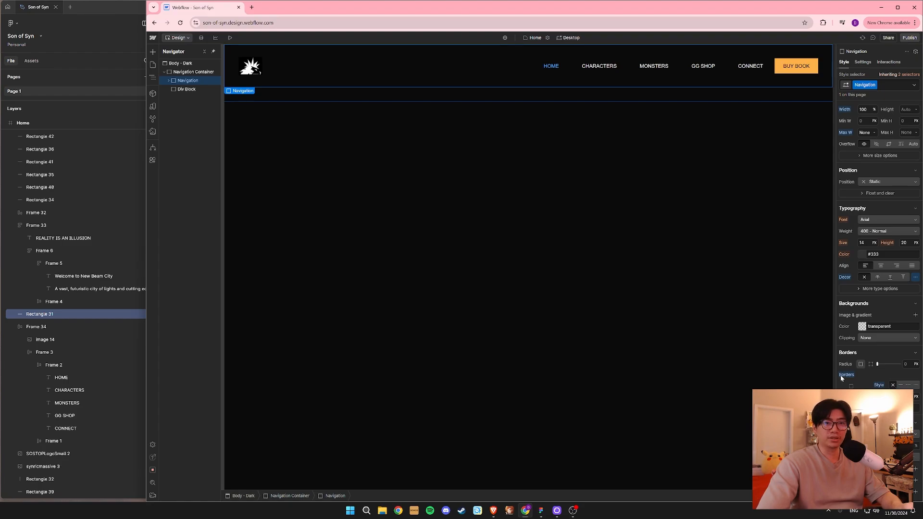
left_click(258, 103)
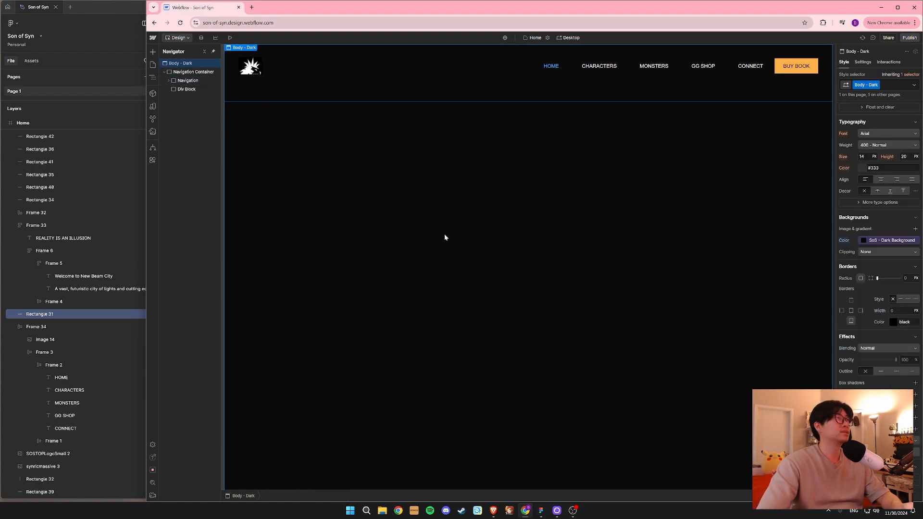
left_click(299, 97)
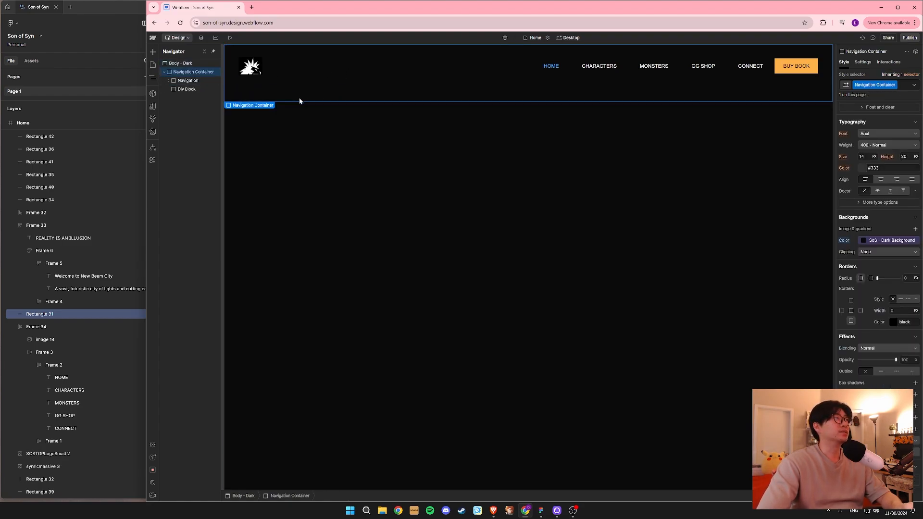
Rename the Div Block's class to Gradient Border.
left_click(187, 90)
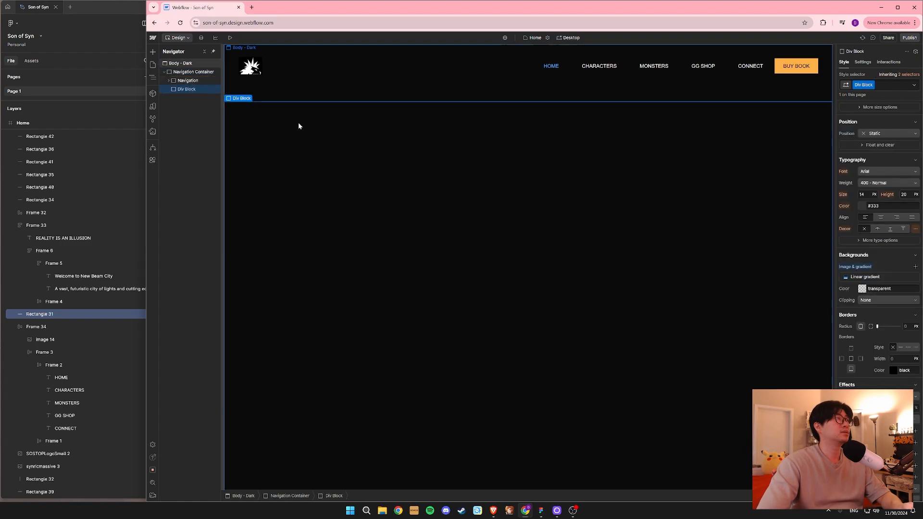
left_click(871, 85)
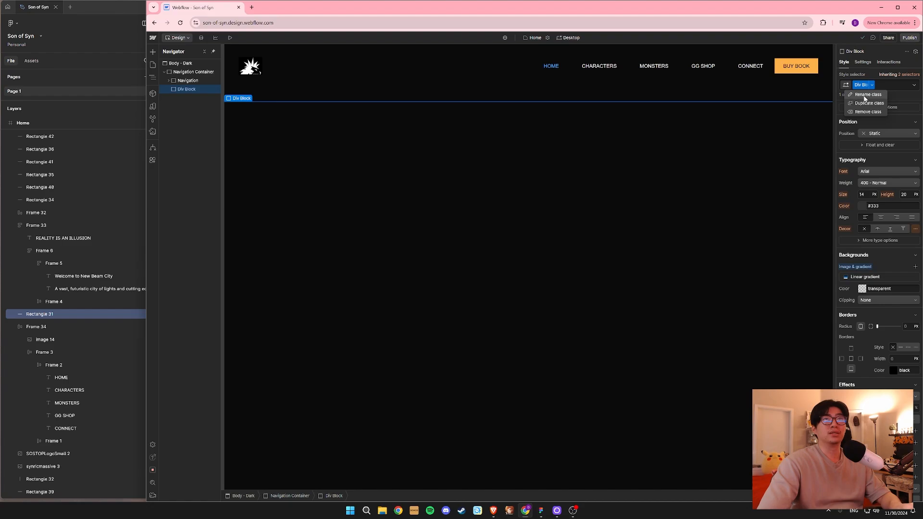
left_click(865, 95)
type("G")
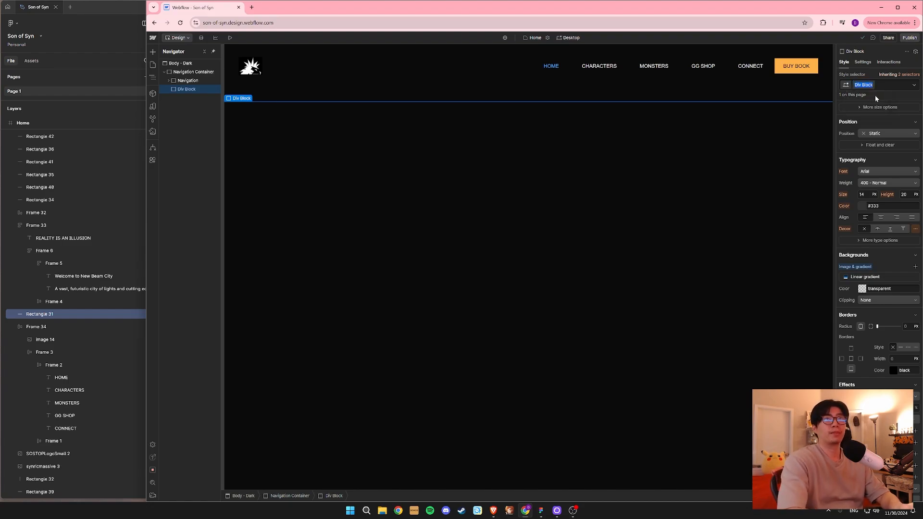
type("radient")
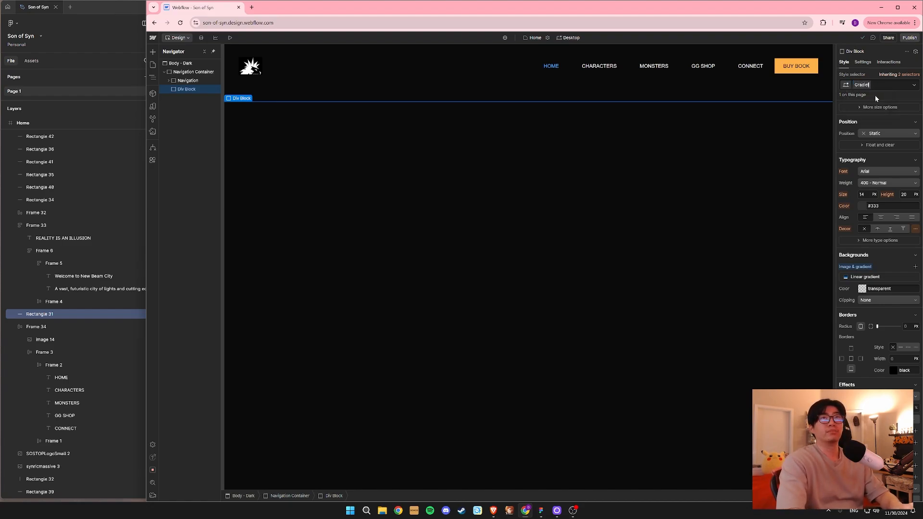
type(" Border")
key("Return")
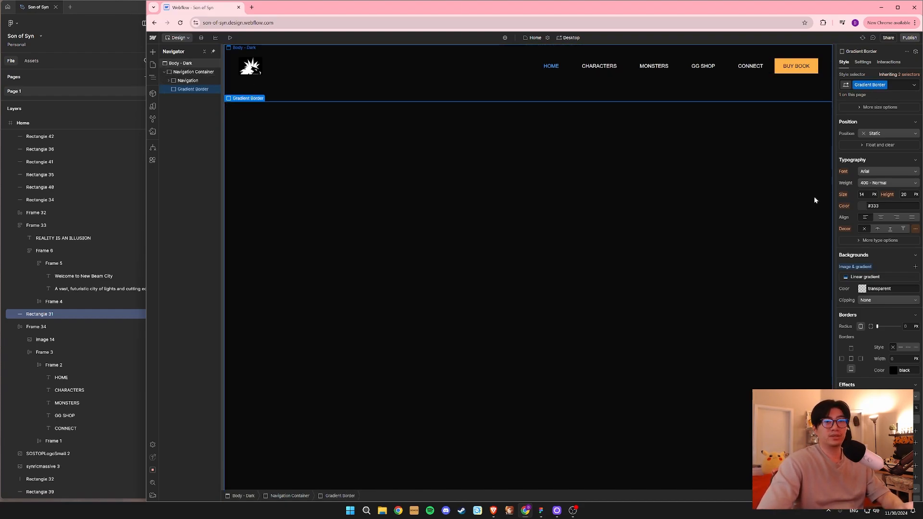
Reopen Gradient Border's linear gradient and move the dark end stop inward, away from the white one.
left_click(847, 281)
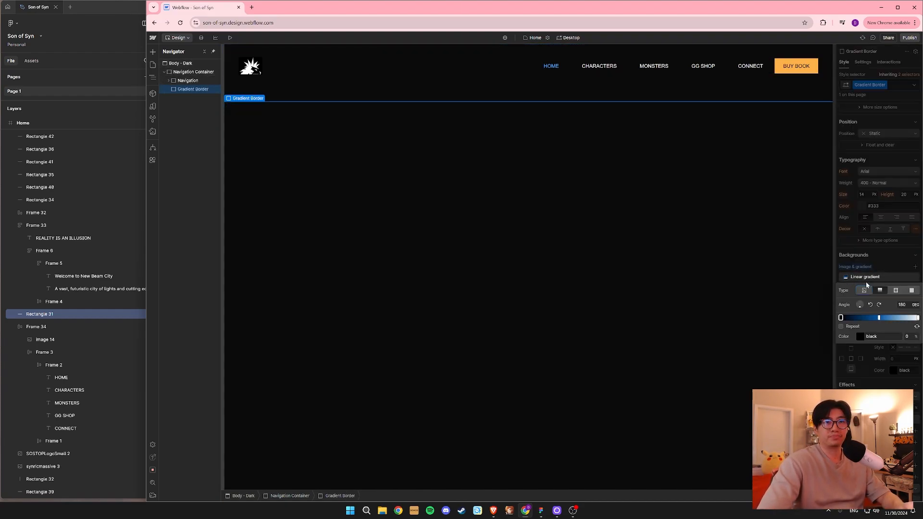
left_click(916, 317)
left_click_drag(917, 317, 903, 317)
Try to delete the white stop at 100%, and undo the deletion of the Gradient Border element.
left_click(917, 318)
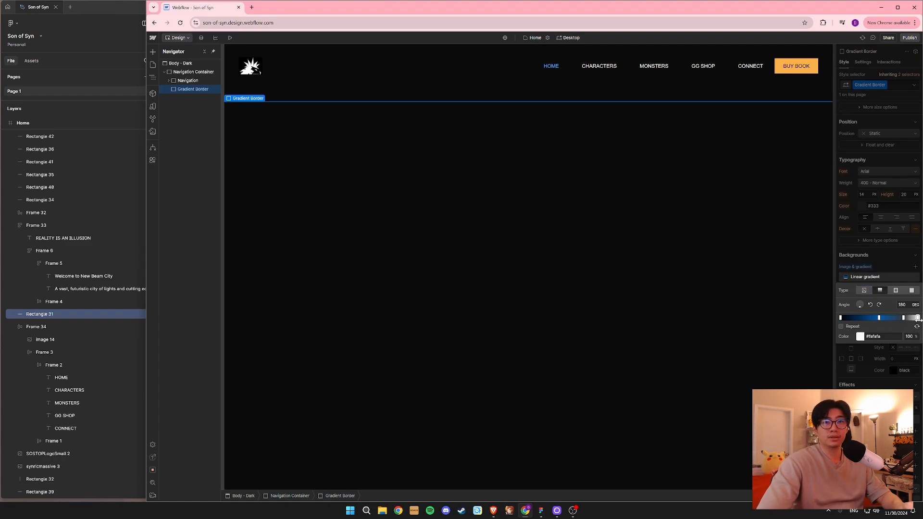
key("Delete")
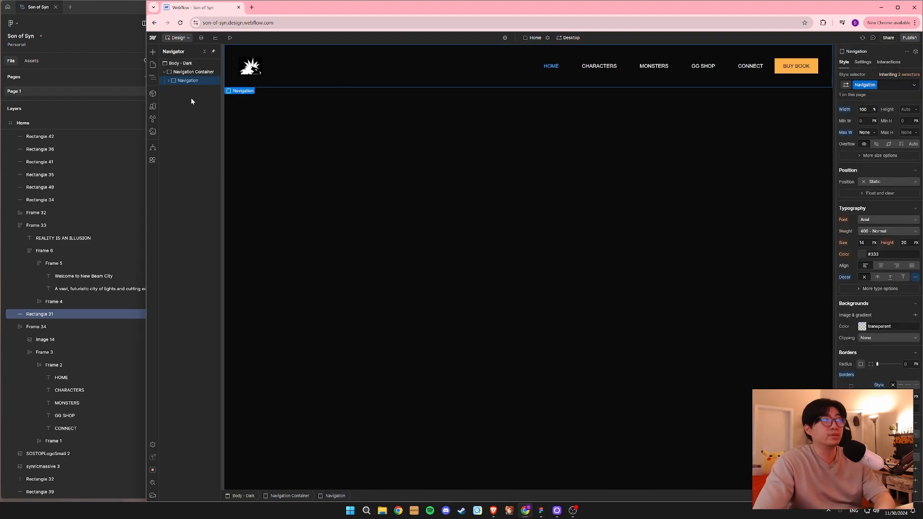
key("ctrl+z")
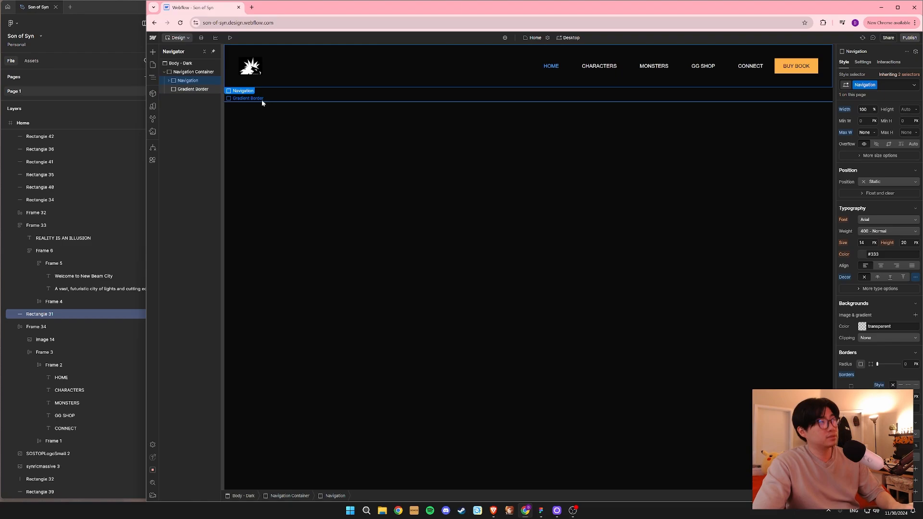
Remove the white end stop from Gradient Border's linear gradient and move the #383838 stop to 100%.
left_click(190, 89)
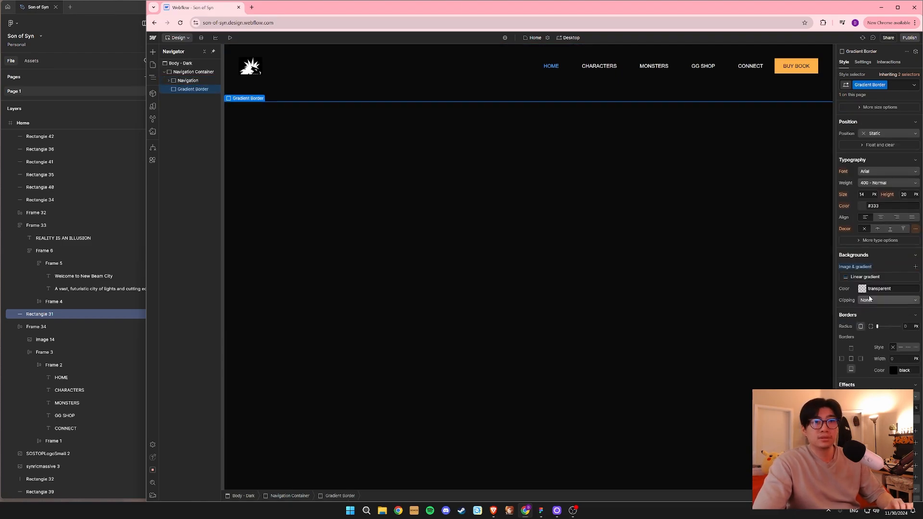
left_click(869, 278)
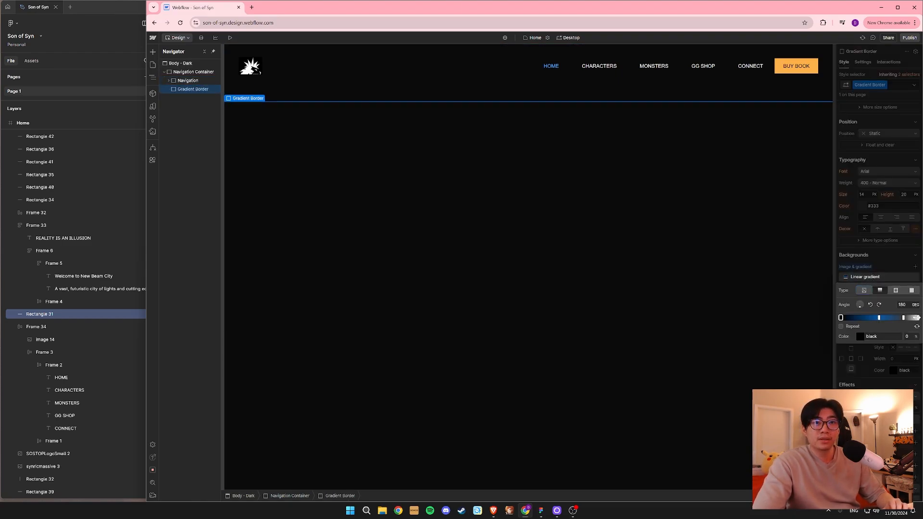
left_click(916, 317)
mouse_move(913, 336)
left_mouse_down()
mouse_move(905, 317)
mouse_move(917, 320)
left_mouse_up()
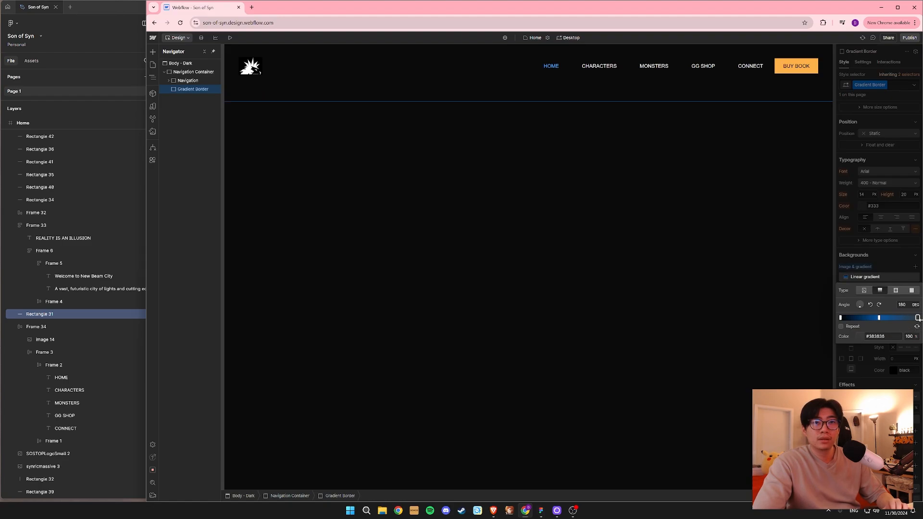
left_click(879, 318)
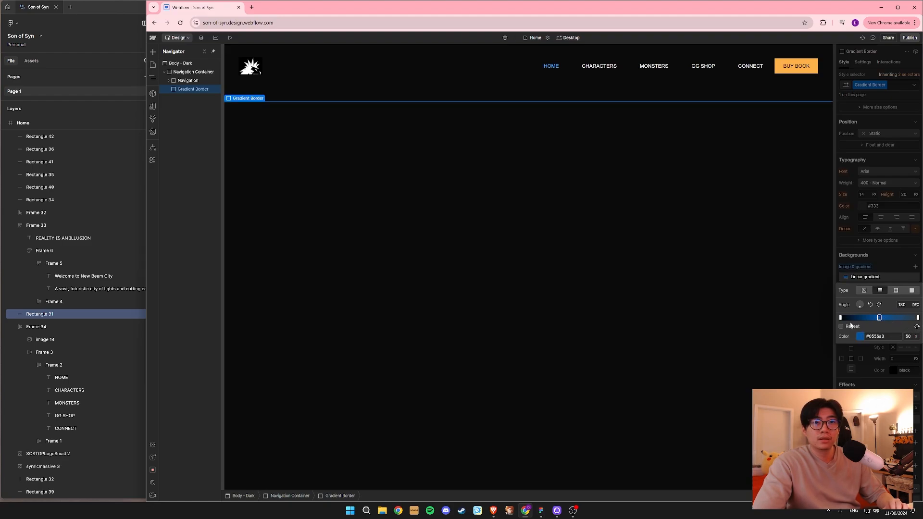
left_click(604, 206)
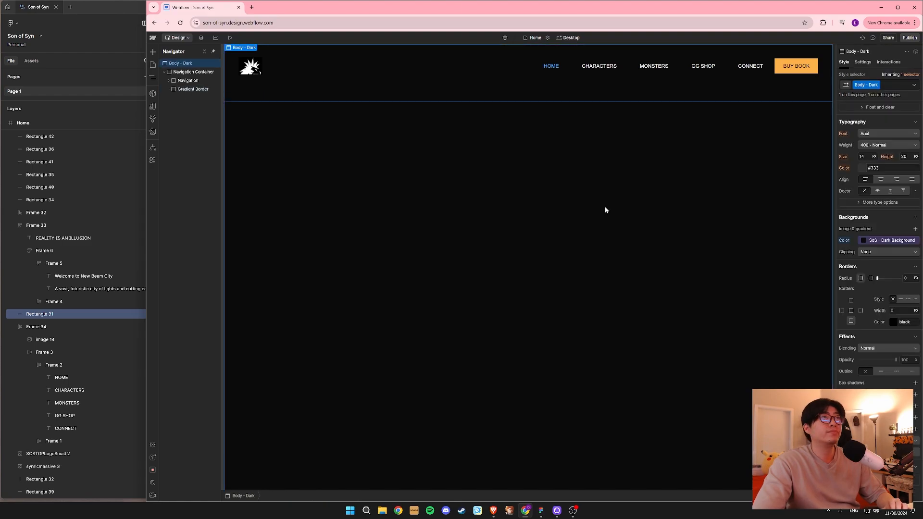
Try angles of 90 and 0 degrees for Gradient Border's linear gradient.
left_click(279, 97)
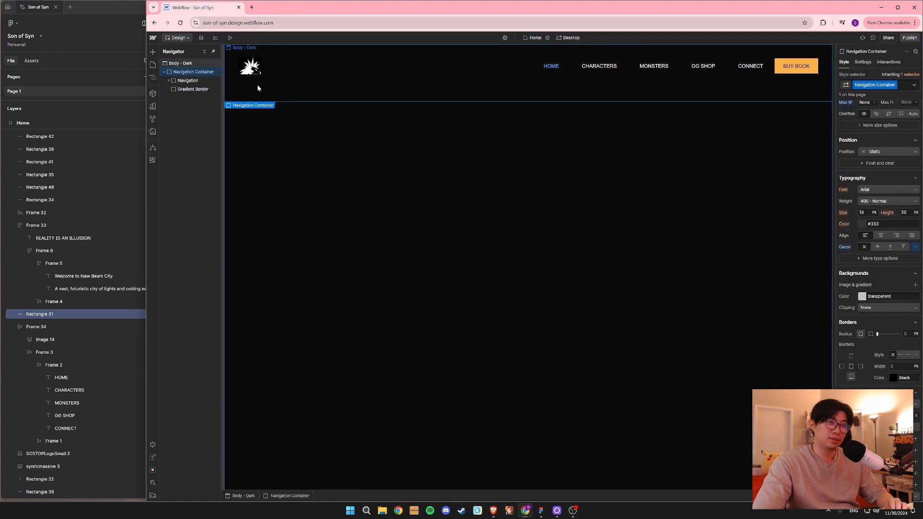
left_click(194, 89)
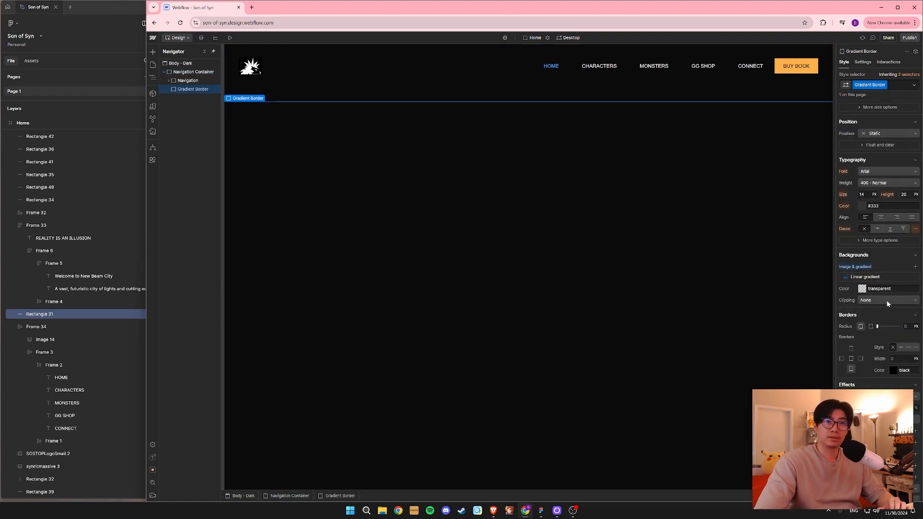
left_click(880, 277)
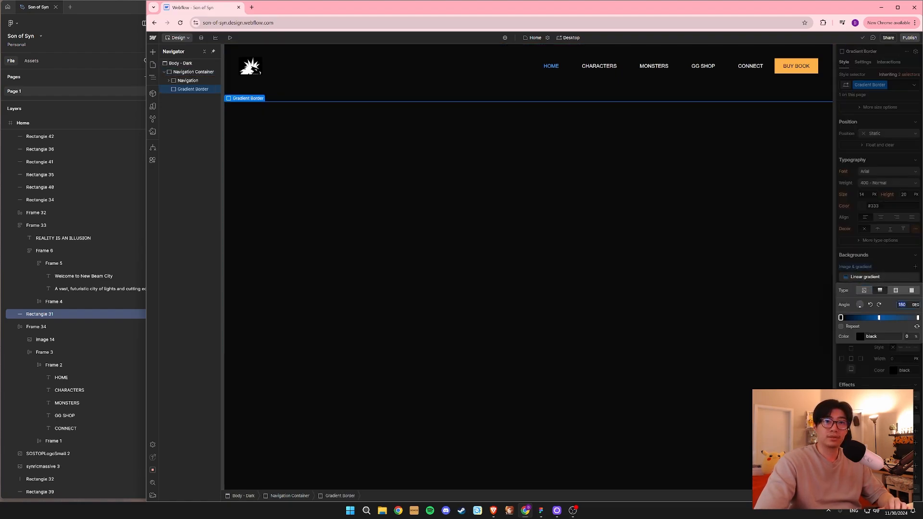
type("90")
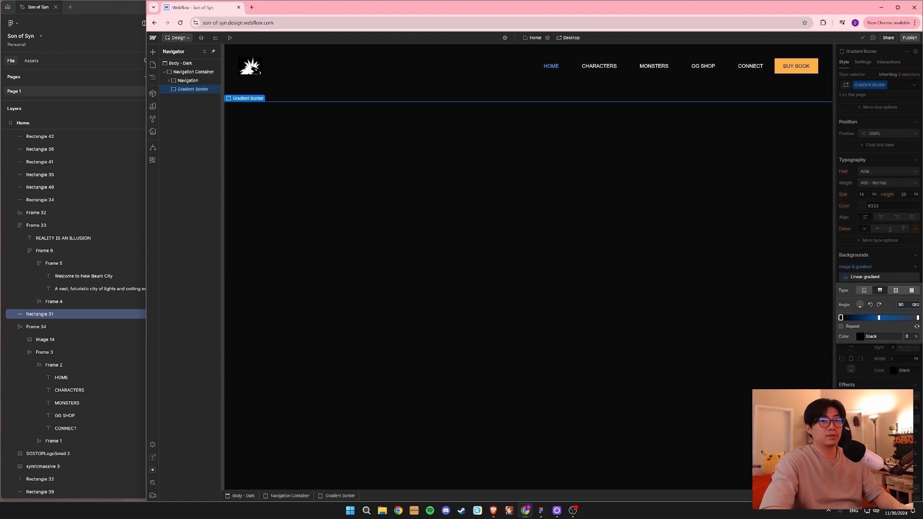
key("Return")
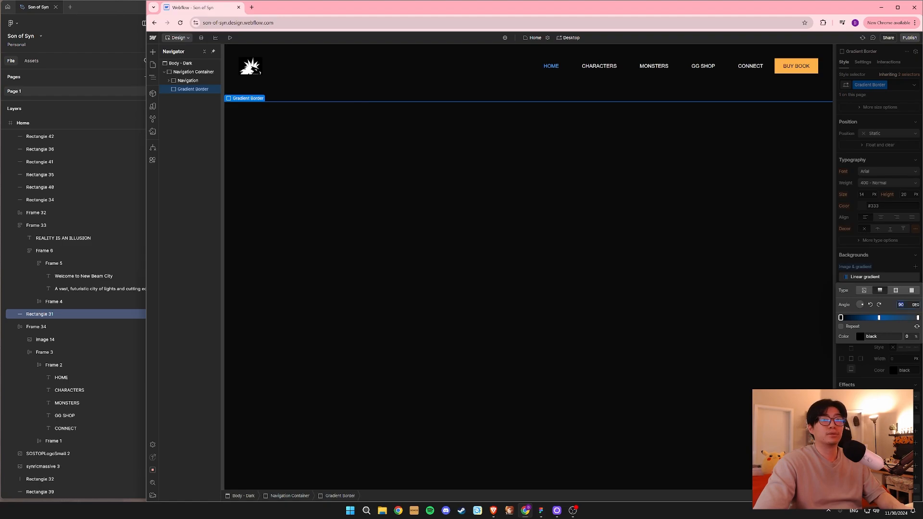
type("0")
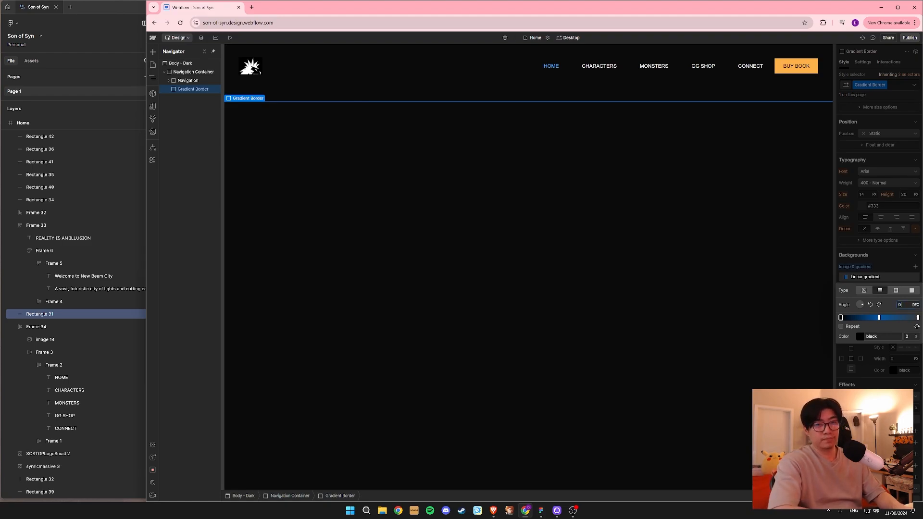
left_click(193, 82)
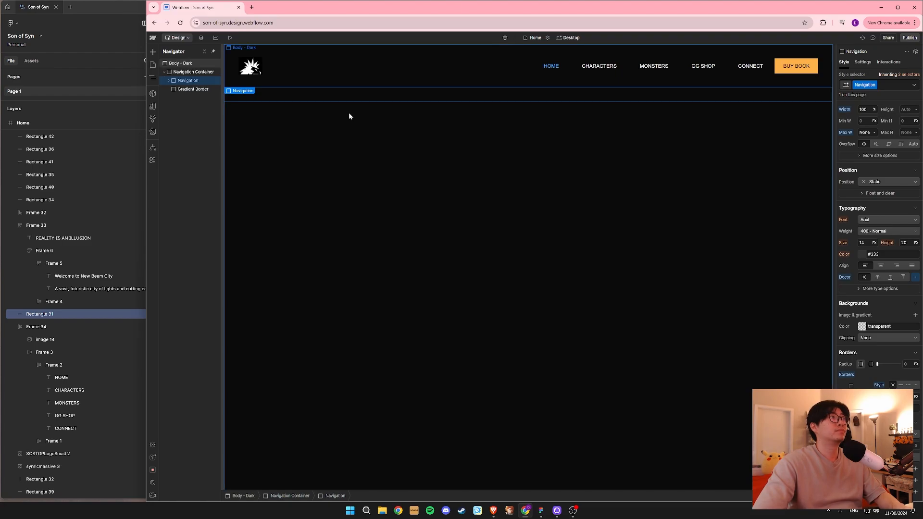
Set the first stop of Gradient Border's linear gradient to color #383838.
left_click(367, 101)
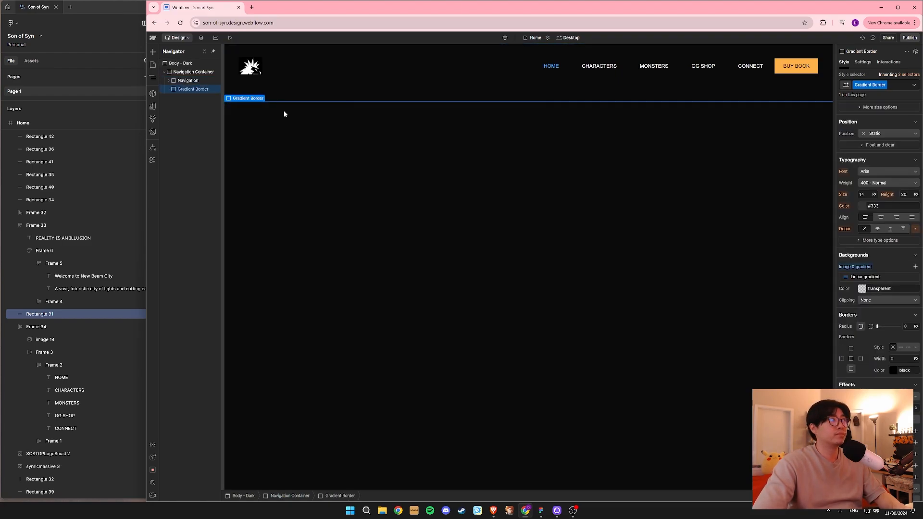
left_click(875, 276)
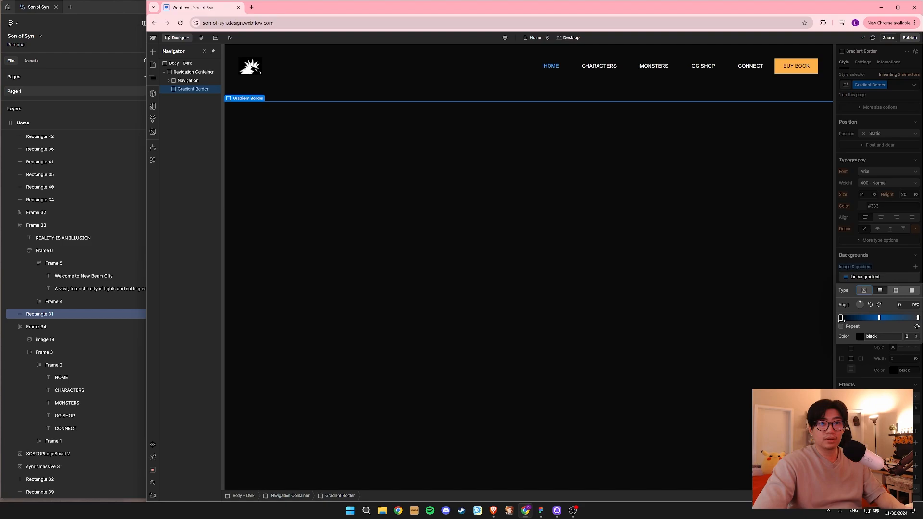
mouse_move(840, 317)
left_mouse_down()
mouse_move(858, 318)
mouse_move(826, 320)
left_mouse_up()
left_click(898, 330)
type("3")
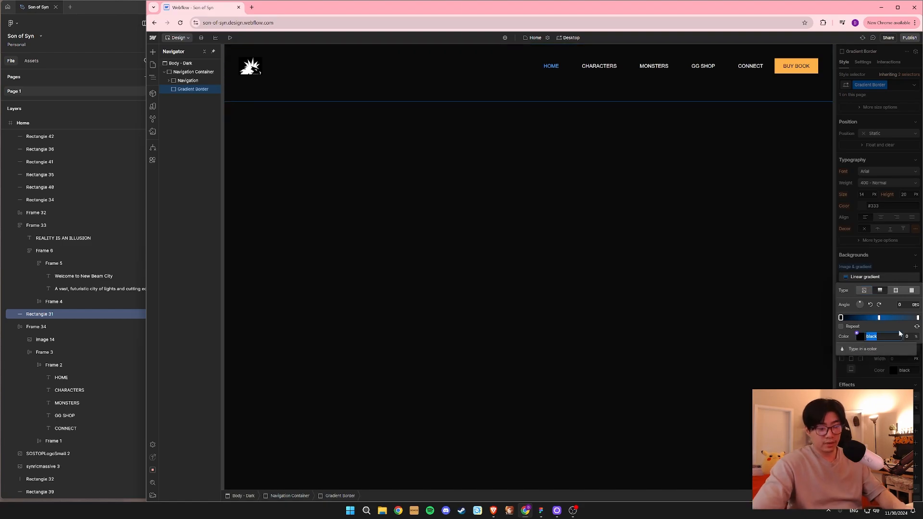
type("83838")
key("Return")
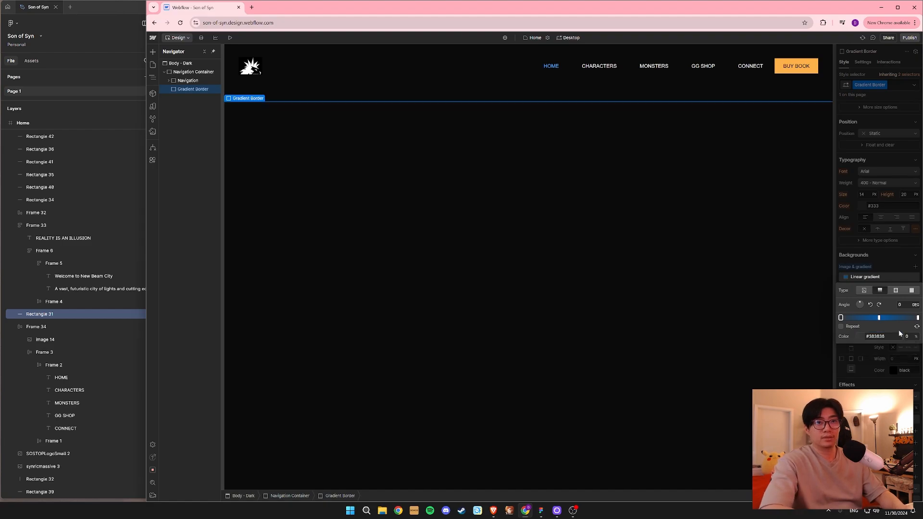
left_click(336, 183)
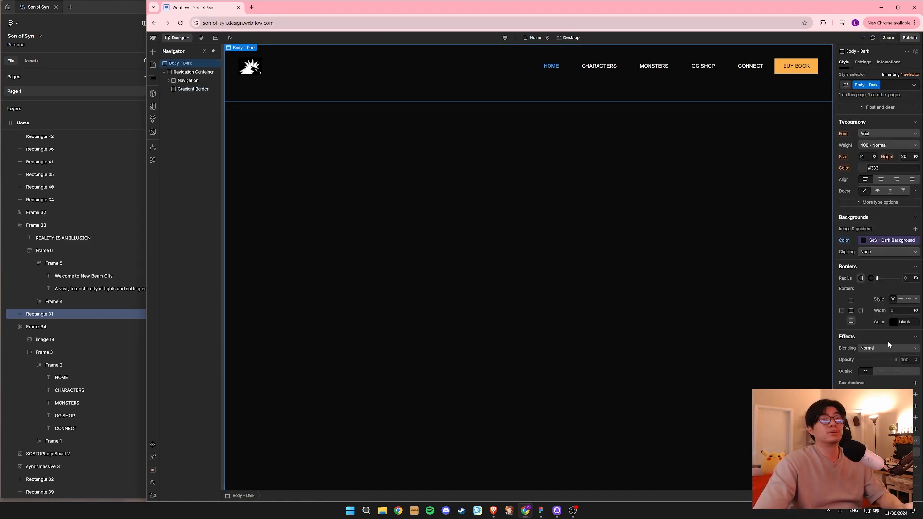
Move both outer #383838 stops of Gradient Border's gradient inward toward the blue middle stop.
left_click(192, 90)
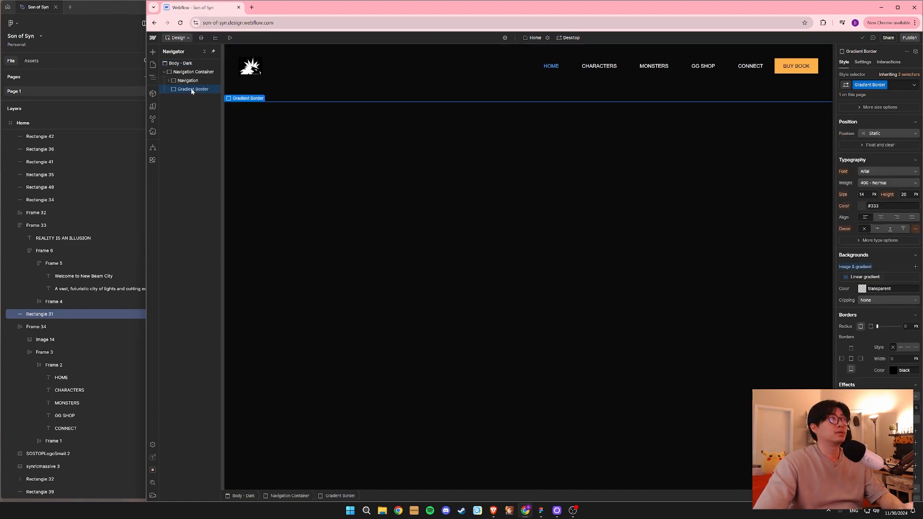
left_click(874, 278)
left_click_drag(842, 318, 854, 319)
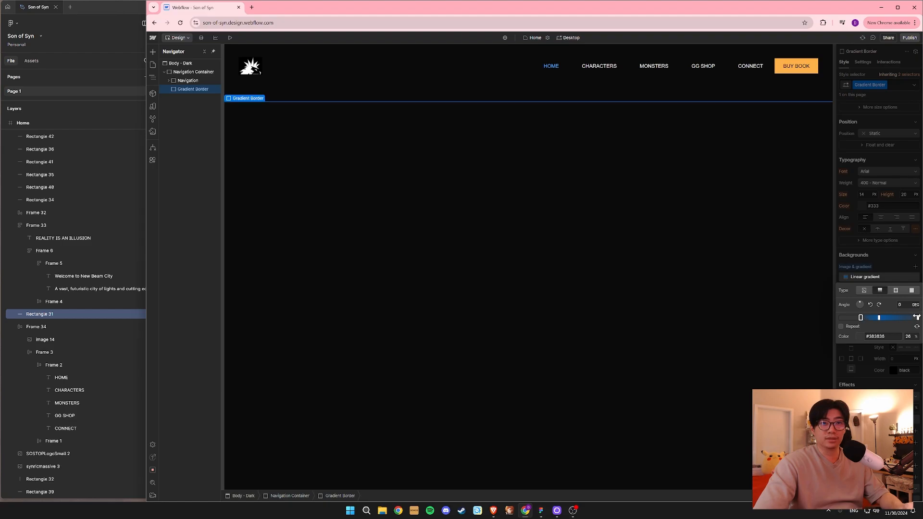
left_click_drag(916, 317, 898, 320)
left_click(352, 208)
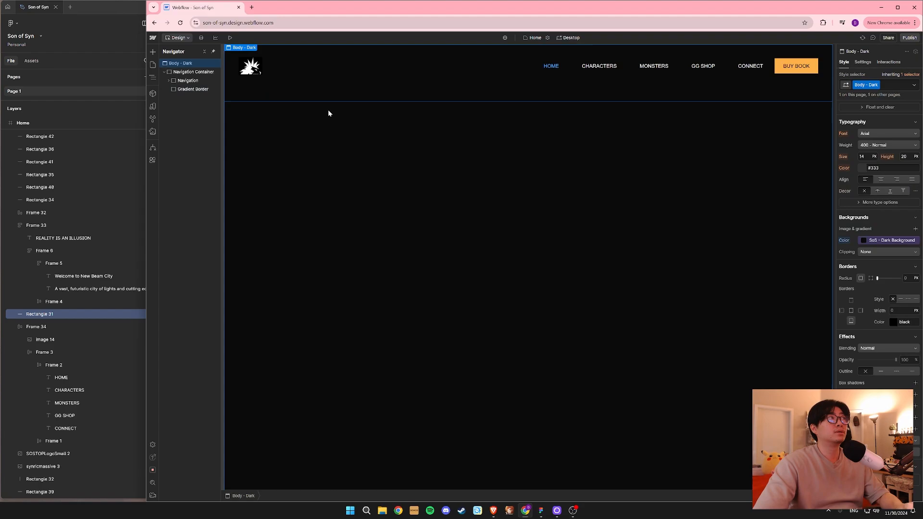
Enlarge the Gradient Border element's height to 30 px to preview its gradient.
left_click(340, 100)
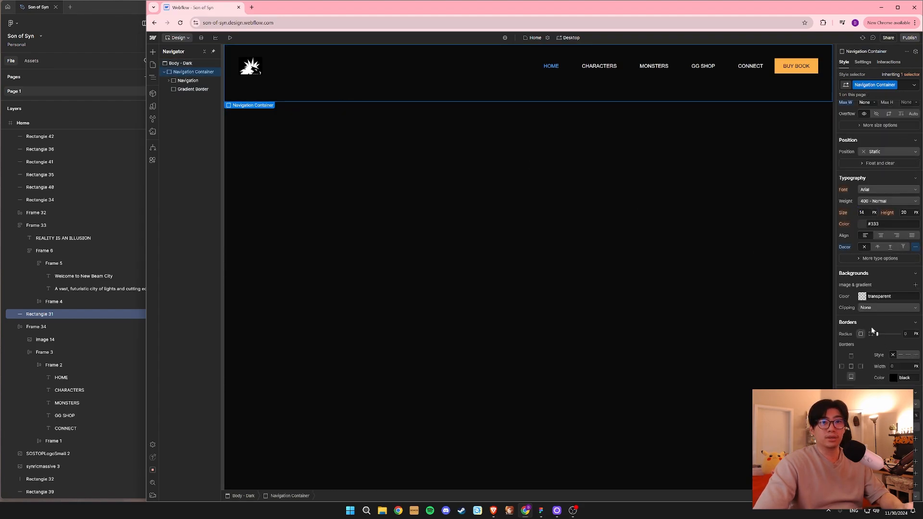
scroll(884, 145, "up", 3)
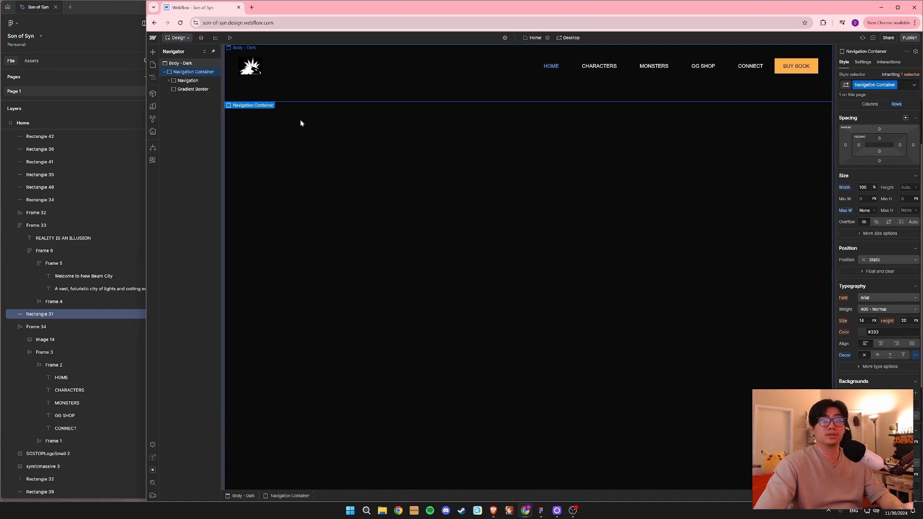
left_click(199, 88)
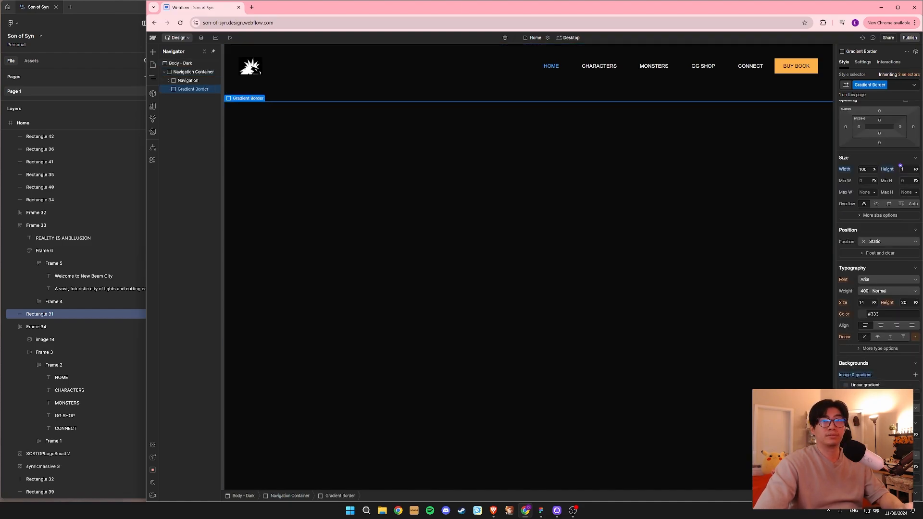
type("30")
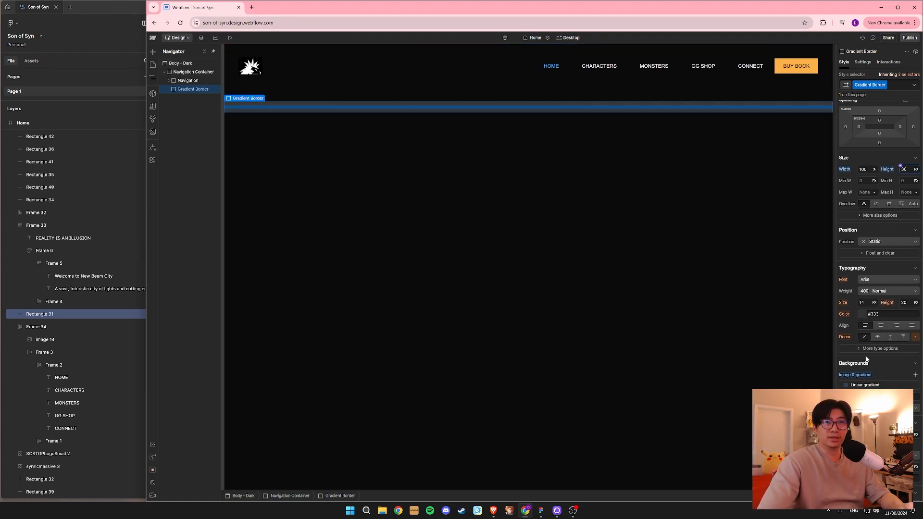
Turn Gradient Border's linear gradient to run horizontally and move its outer gray stops outward to widen the blue blend.
left_click(870, 385)
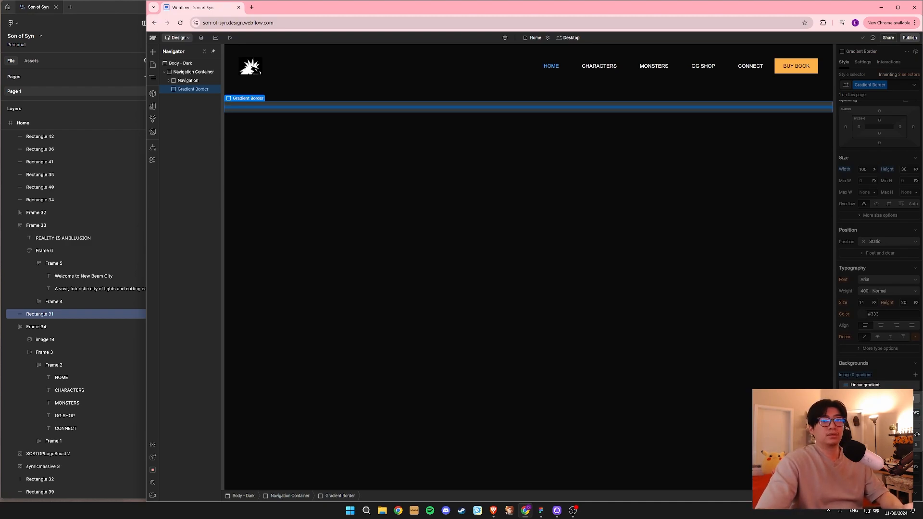
key("Return")
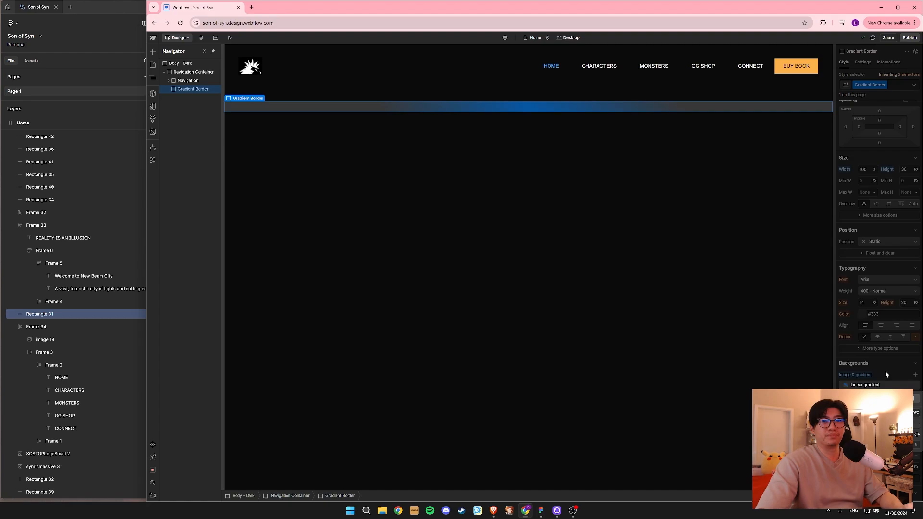
left_click_drag(863, 433, 849, 433)
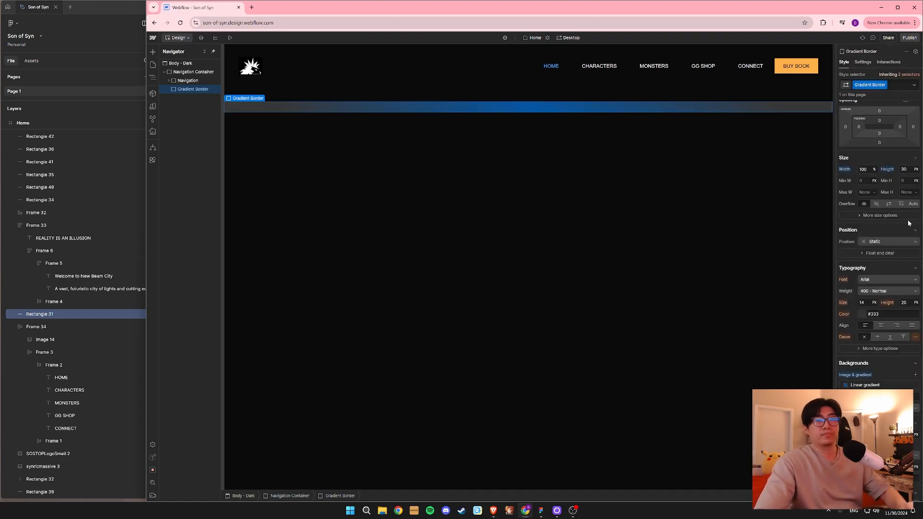
Set the Gradient Border element's height to 1 px.
left_click(903, 169)
type("1")
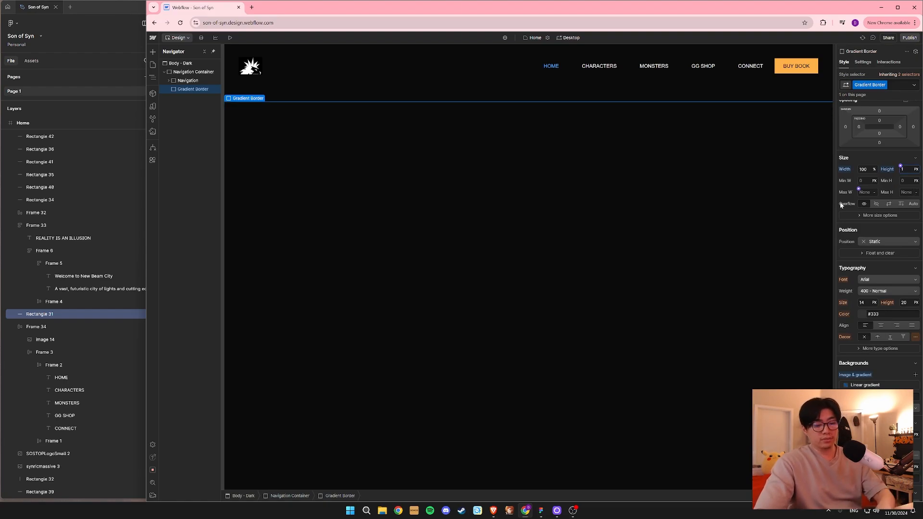
left_click(558, 207)
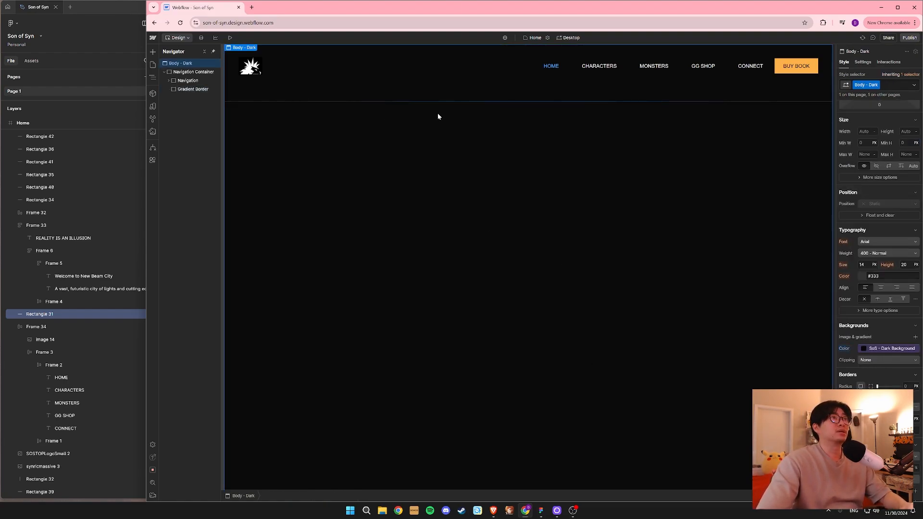
Examine the layout and spacing settings of Navigation, Gradient Border and Navigation Container for the source of the space above the border.
left_click(331, 83)
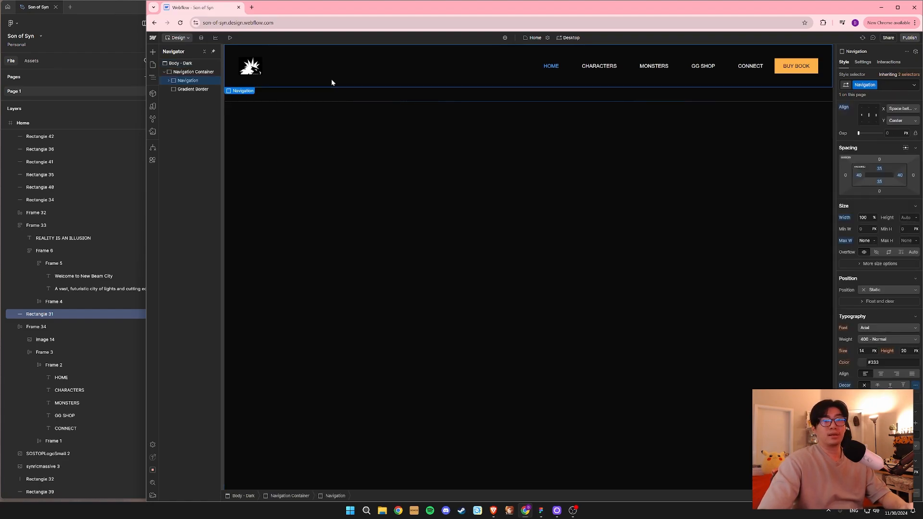
left_click(295, 101)
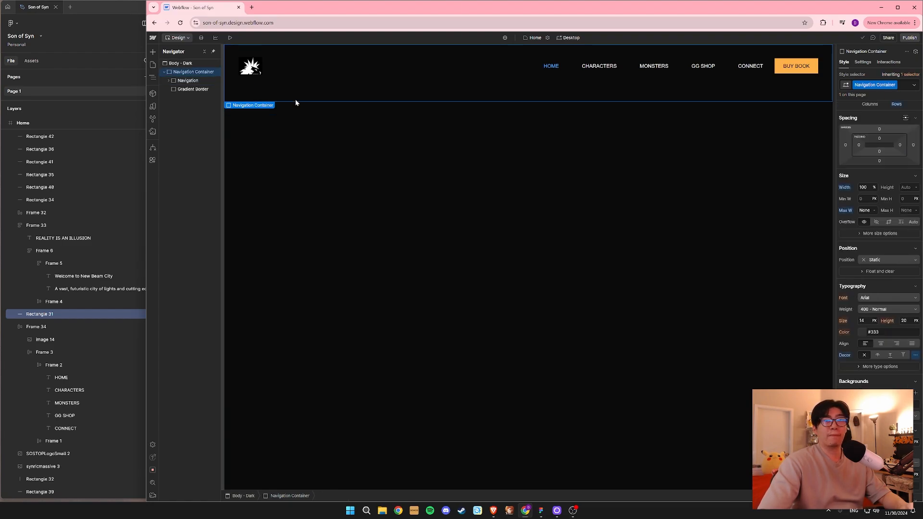
left_click(186, 81)
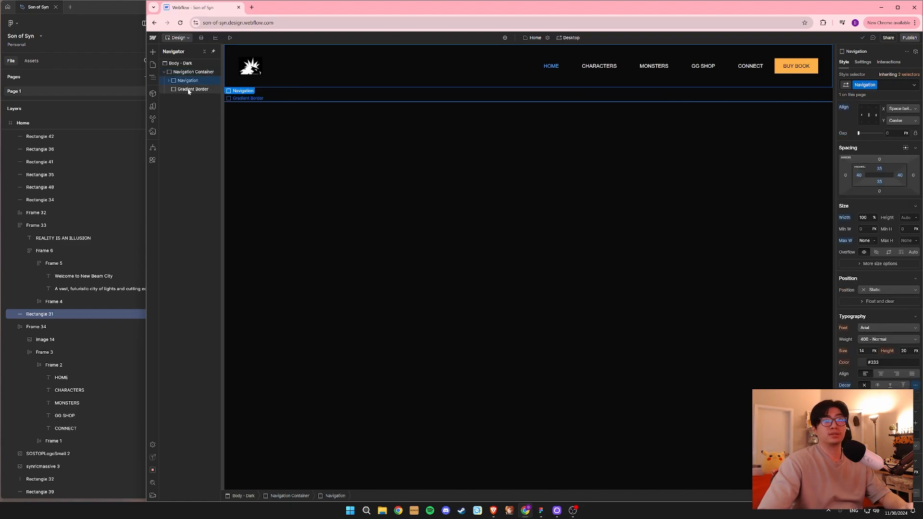
left_click(188, 90)
left_click(189, 81)
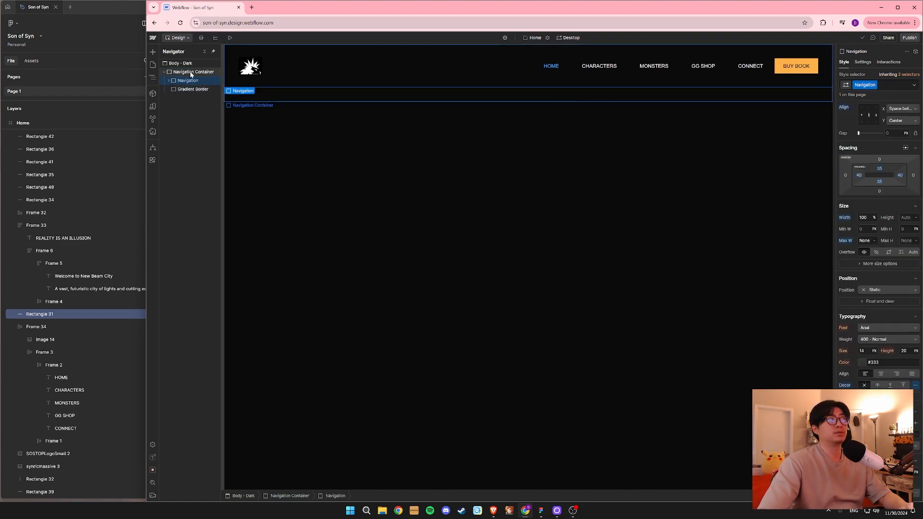
left_click(191, 73)
scroll(874, 236, "up", 2)
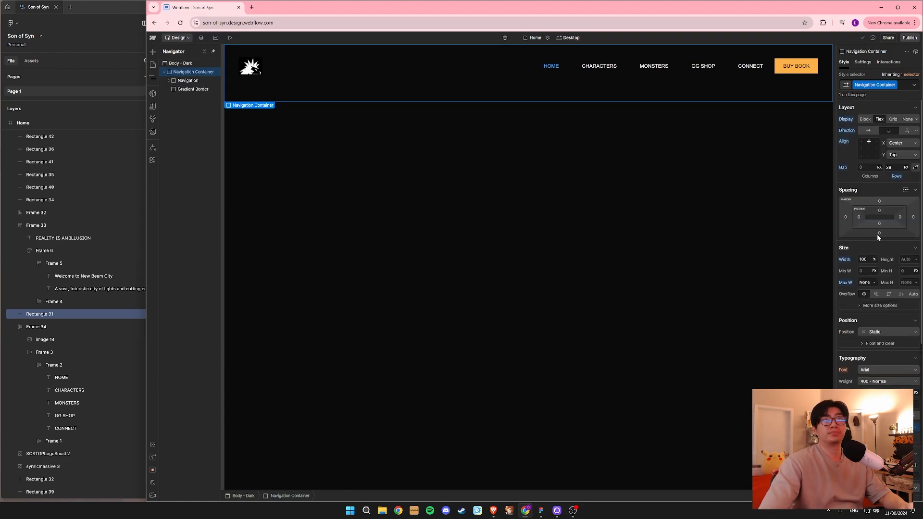
scroll(877, 235, "down", 1)
scroll(892, 174, "up", 1)
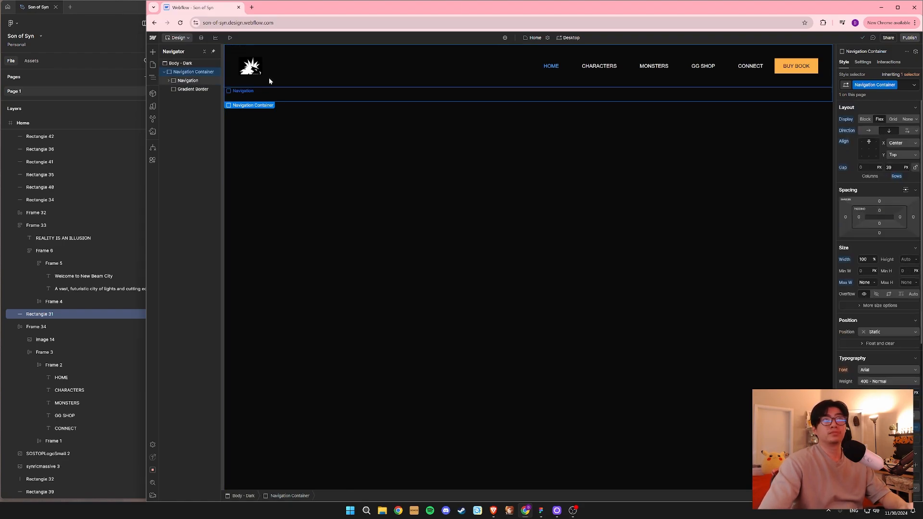
Set the Navigation Container's row gap to 0 px to remove the space between Navigation and the Gradient Border.
left_click(274, 90)
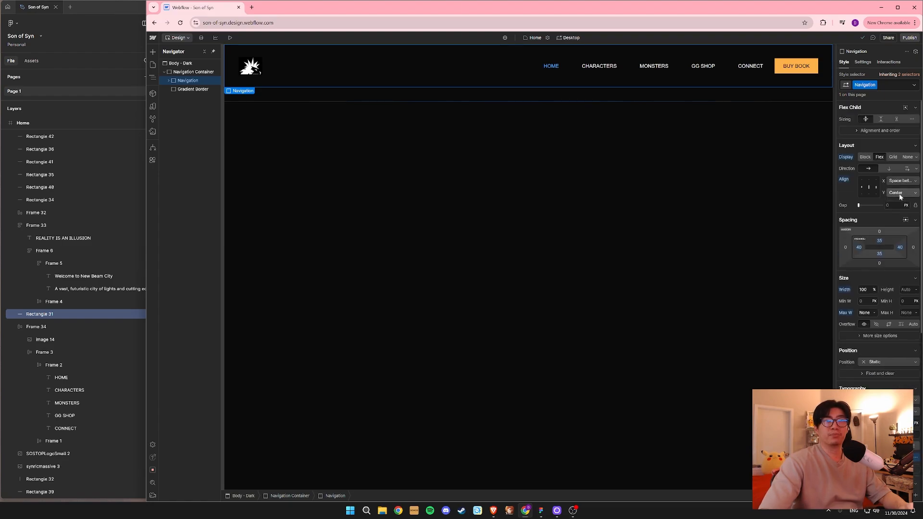
scroll(899, 193, "down", 1)
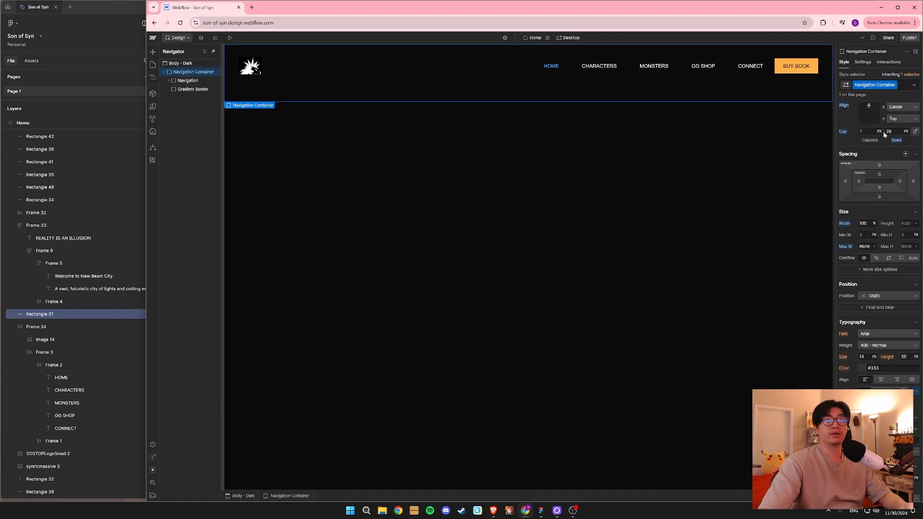
scroll(883, 131, "up", 1)
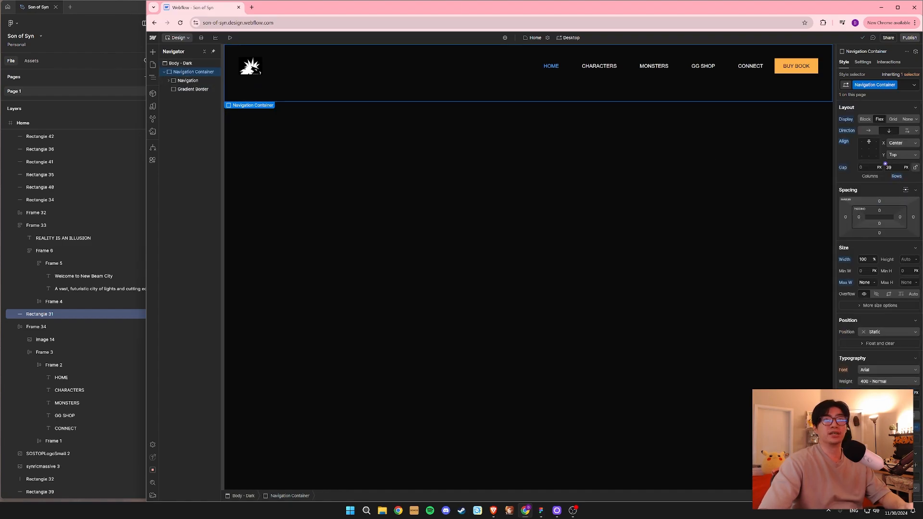
left_click(888, 167)
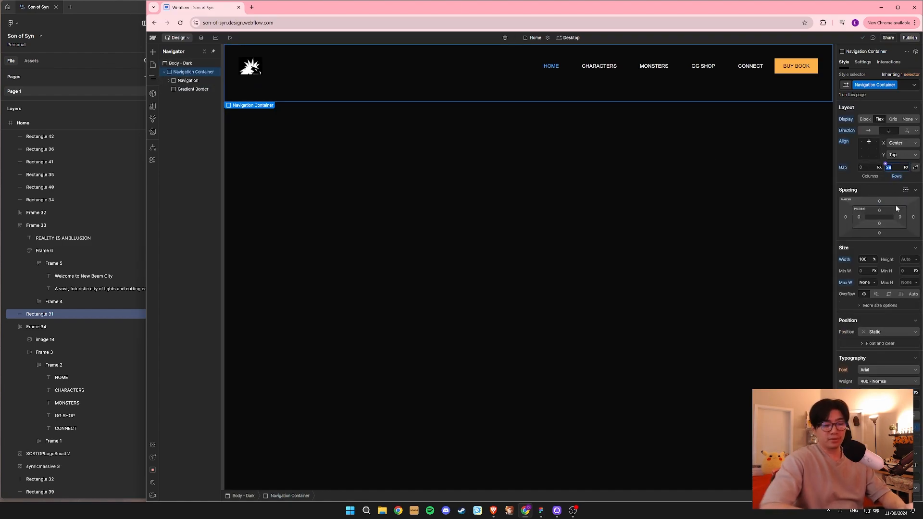
type("0")
key("Return")
left_click(619, 334)
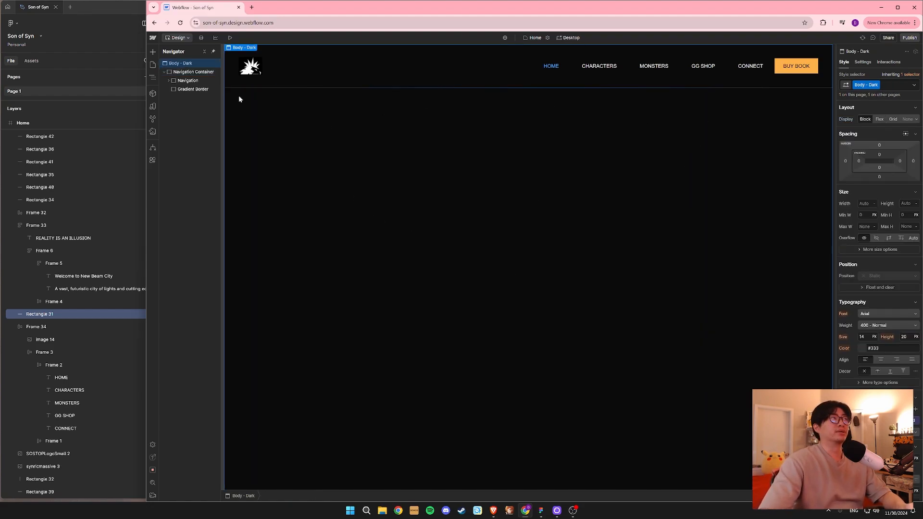
Examine the Gradient Border element's style settings.
left_click(194, 89)
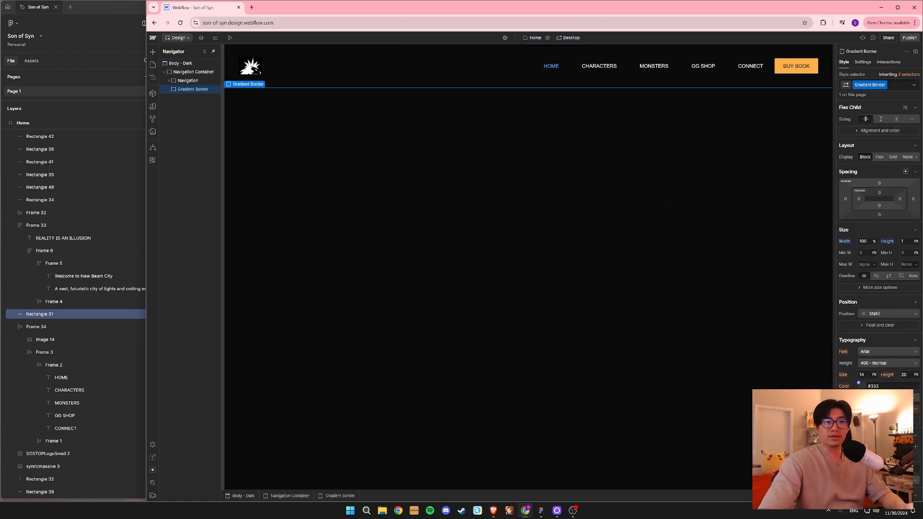
left_click(884, 457)
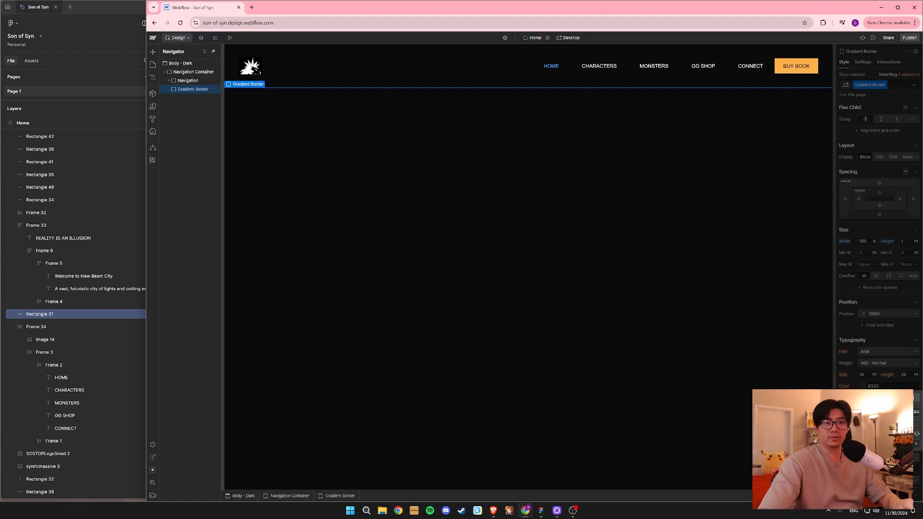
left_click(613, 380)
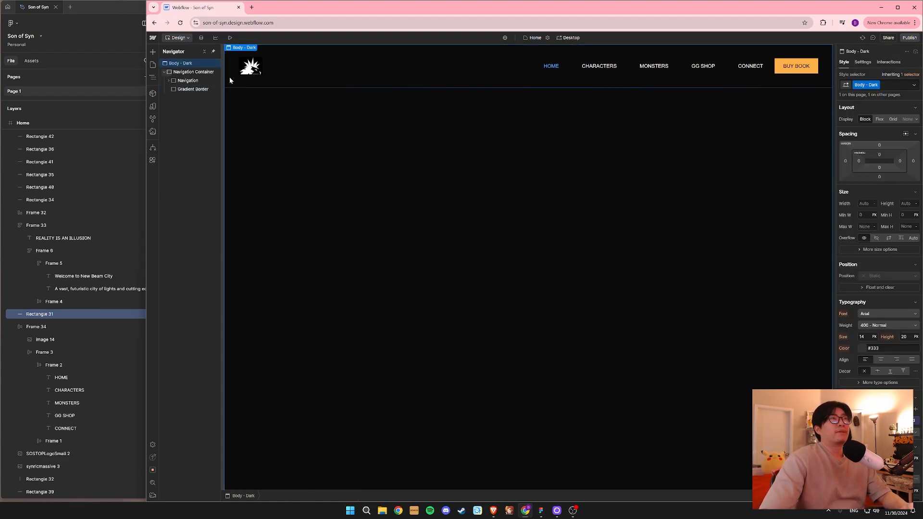
Copy the Navigation Container from the Home page and paste it into the Contact page's body.
left_click(166, 73)
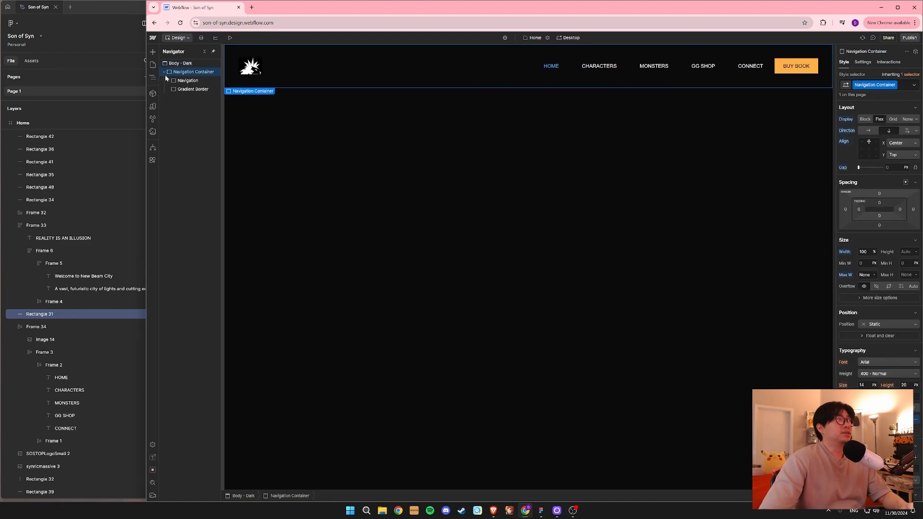
left_click(164, 72)
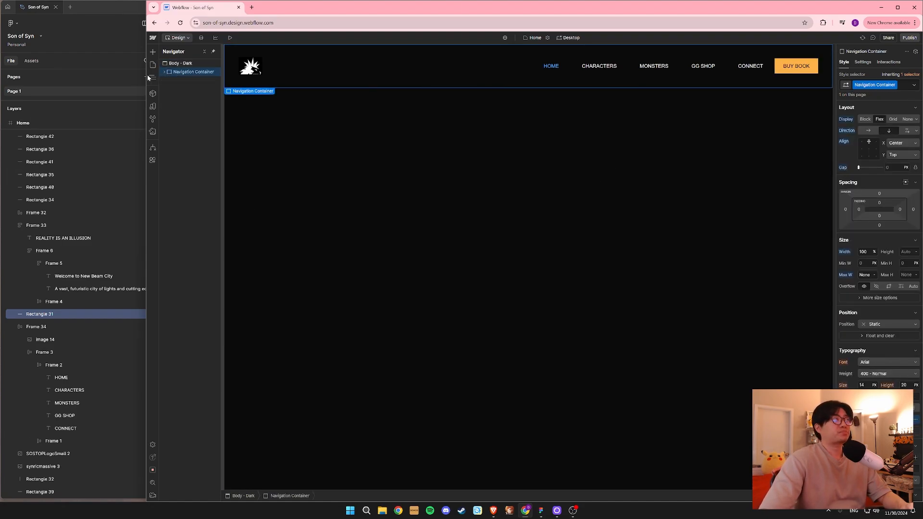
left_click_drag(145, 74, 94, 76)
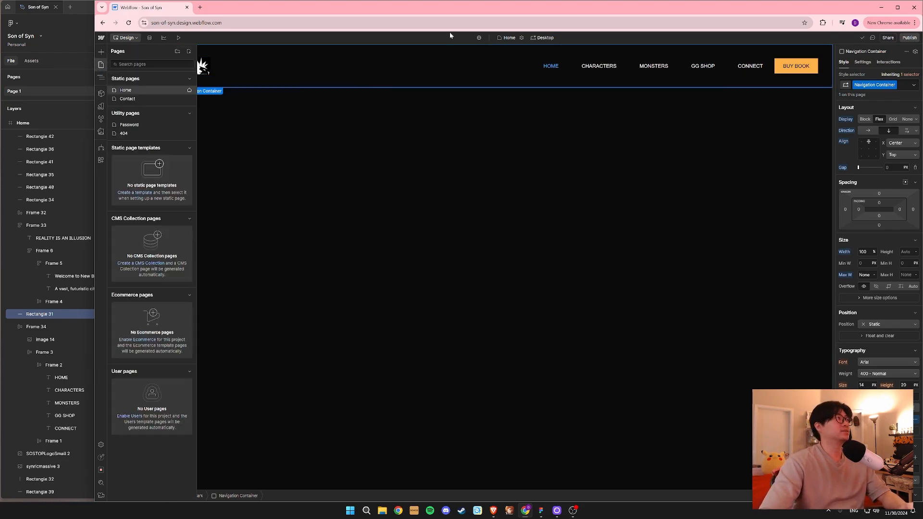
left_click(101, 65)
left_click(150, 99)
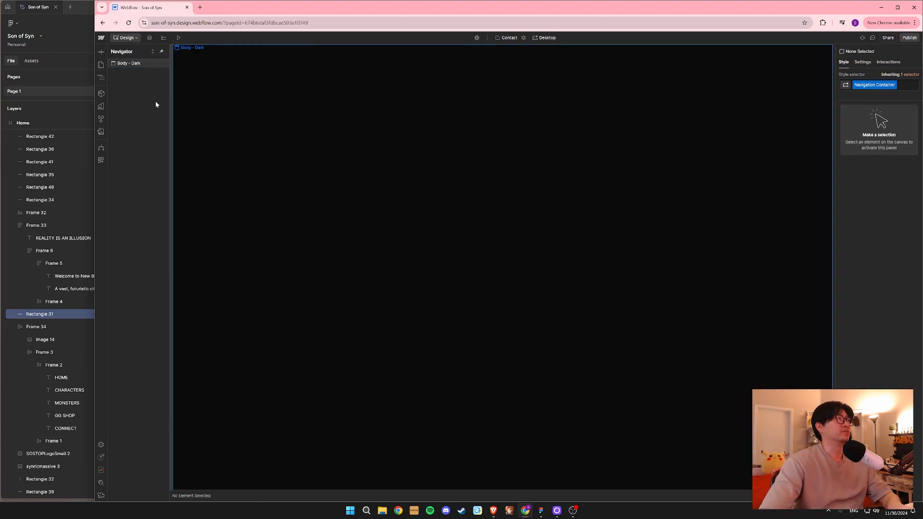
left_click(131, 64)
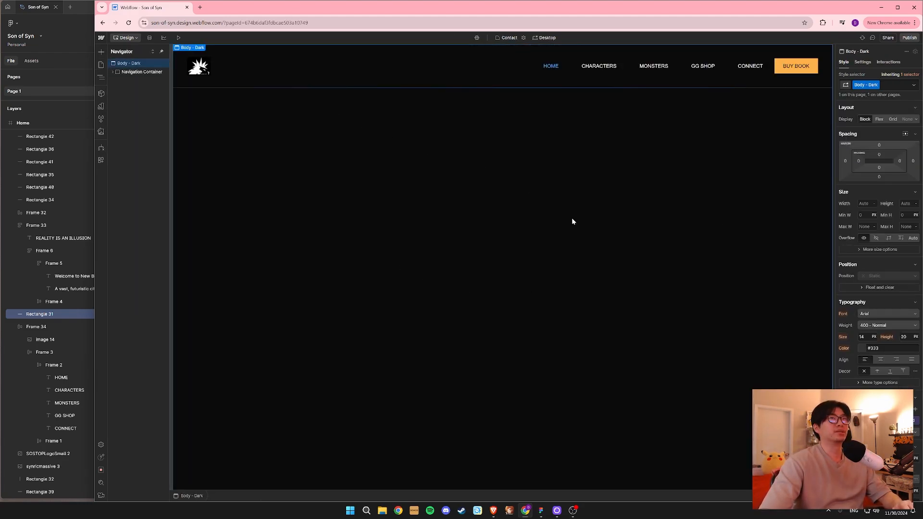
Delete the Navigation element from the Contact page's Navigation Container and return to the Home page.
left_click(391, 61)
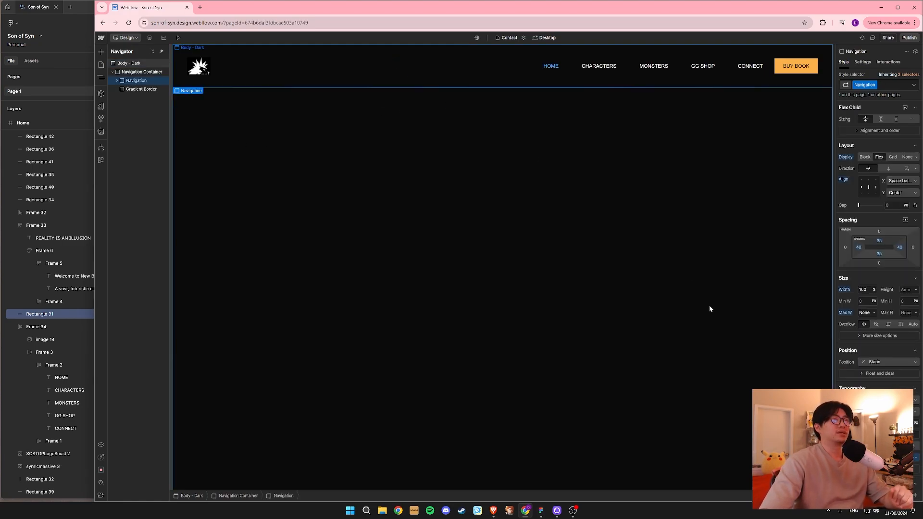
key("Delete")
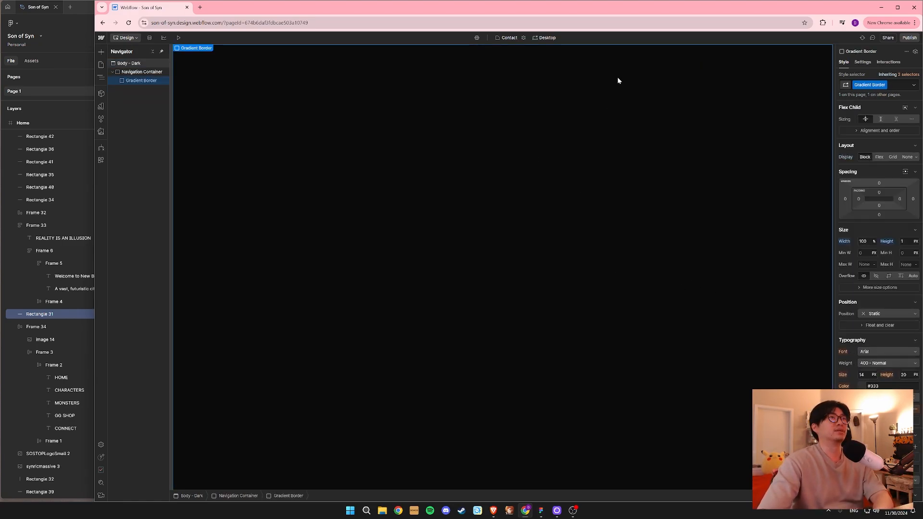
left_click(101, 64)
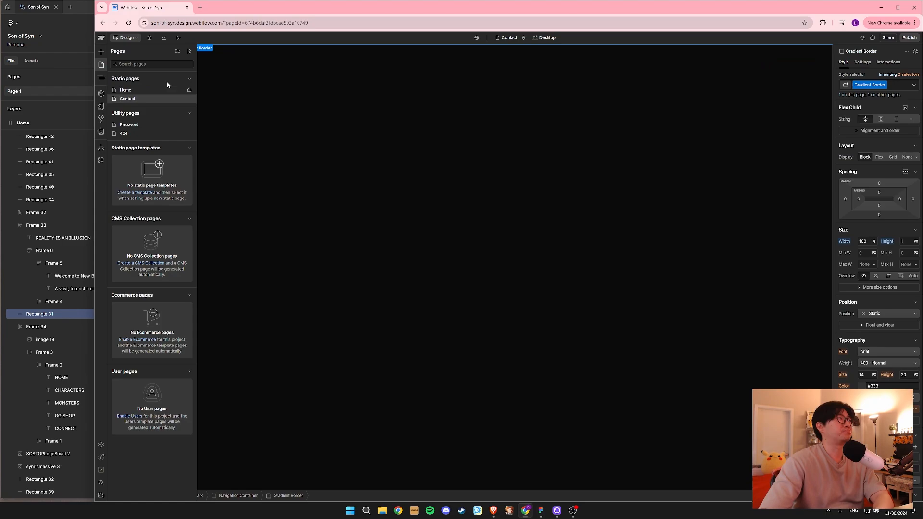
left_click(126, 79)
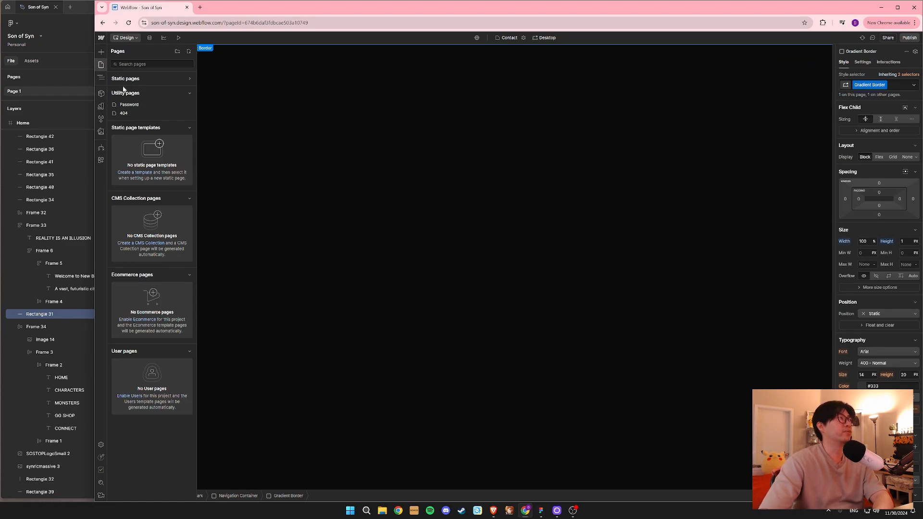
left_click(125, 78)
left_click(127, 90)
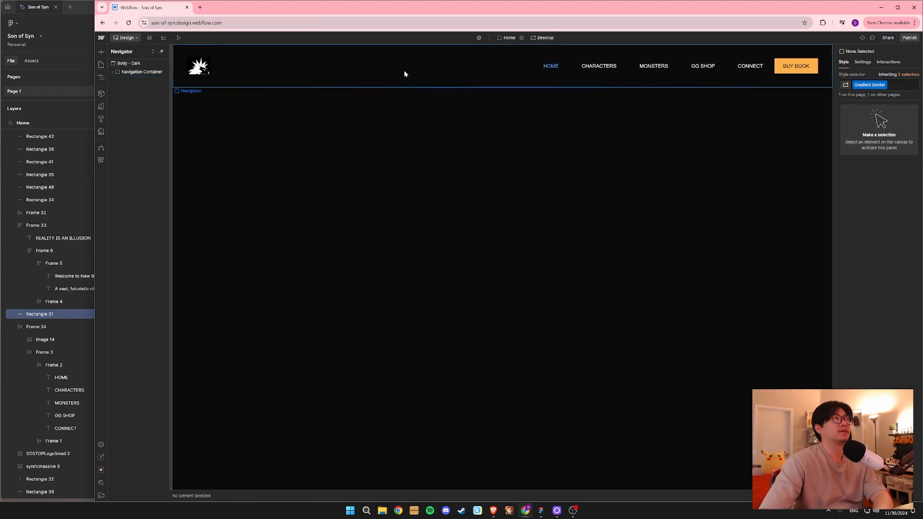
left_click(459, 64)
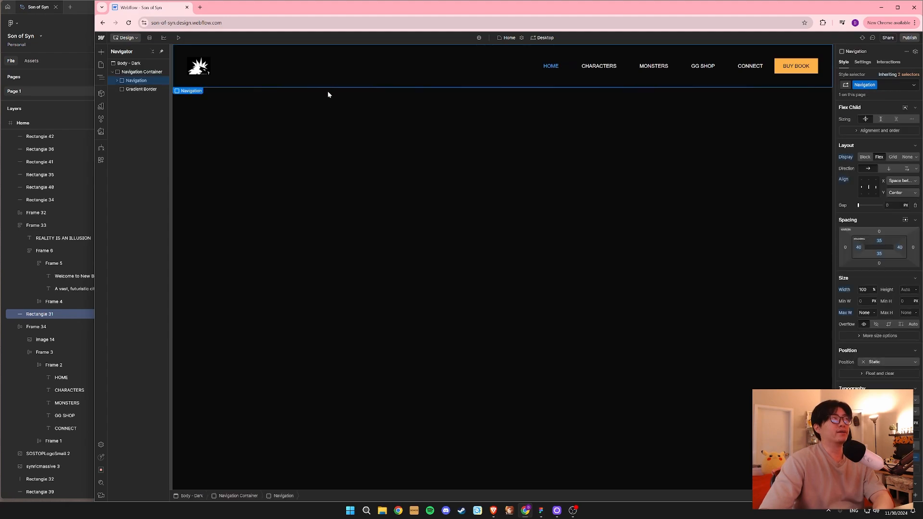
left_click(113, 72)
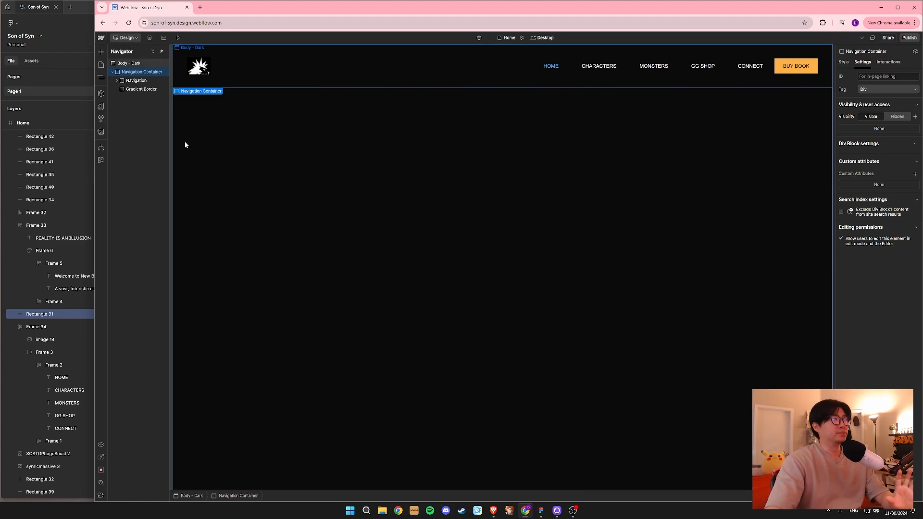
left_click(101, 64)
left_click(101, 77)
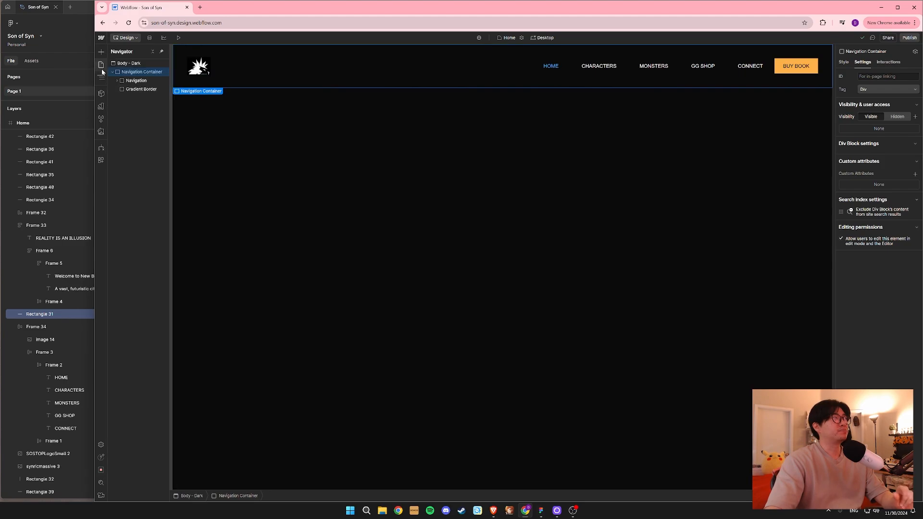
left_click(143, 64)
left_click(135, 73)
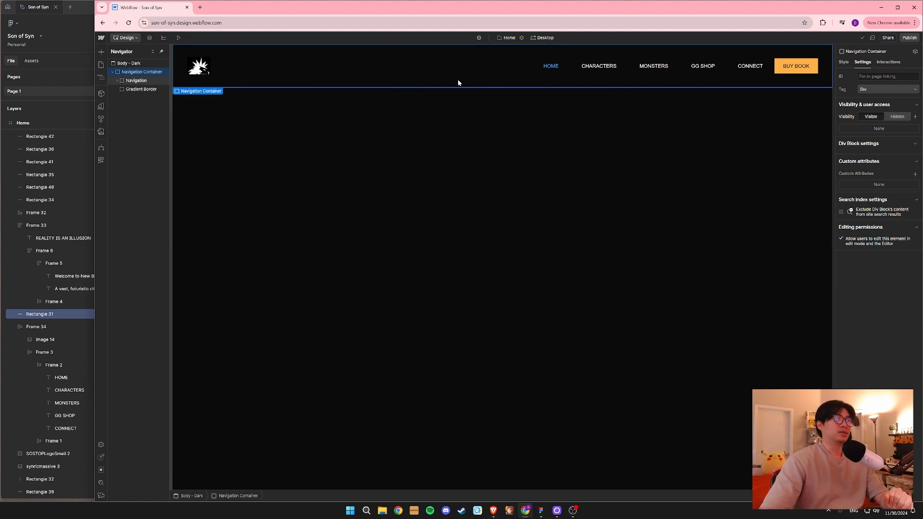
left_click(325, 247)
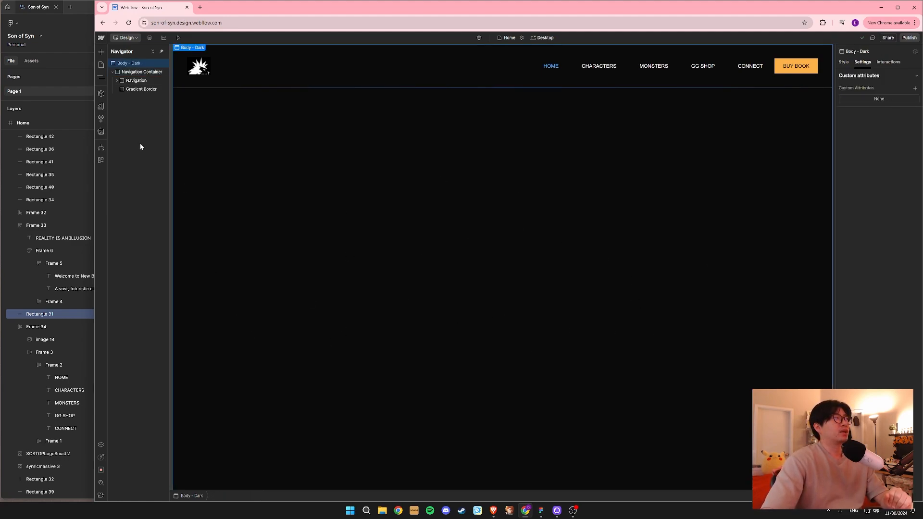
left_click(149, 72)
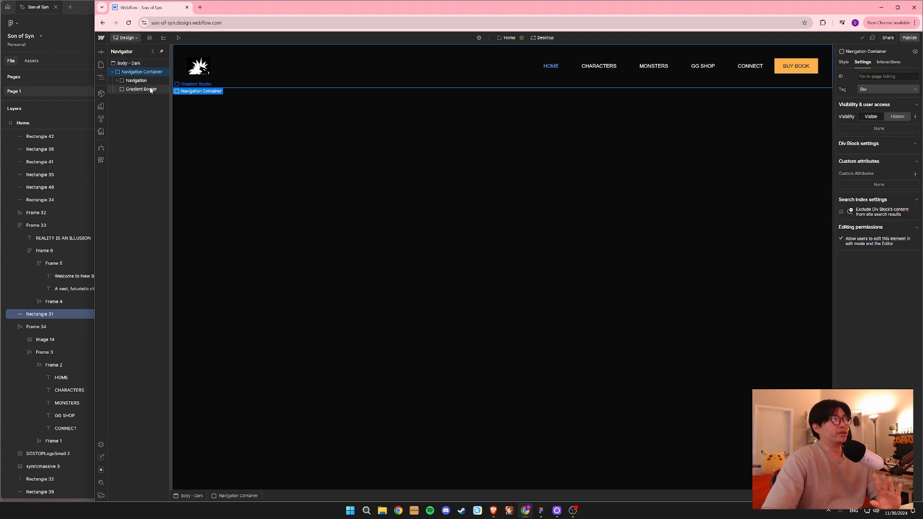
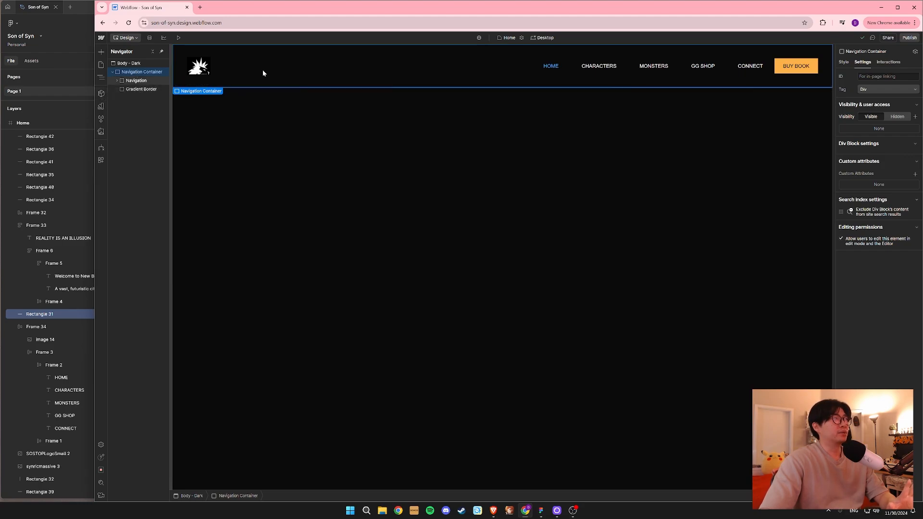
Examine the available element commands, including component creation, for Navigation and its parent Navigation Container.
right_click(282, 67)
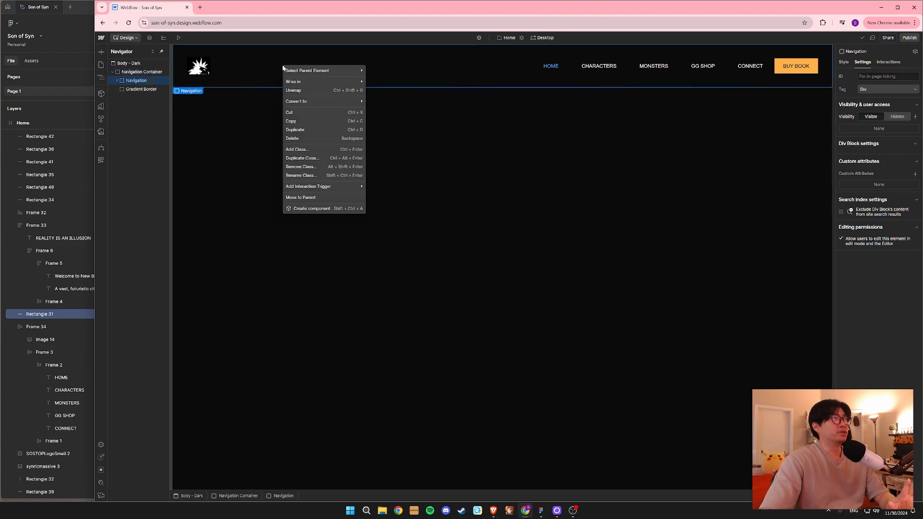
left_click(320, 209)
left_click(194, 155)
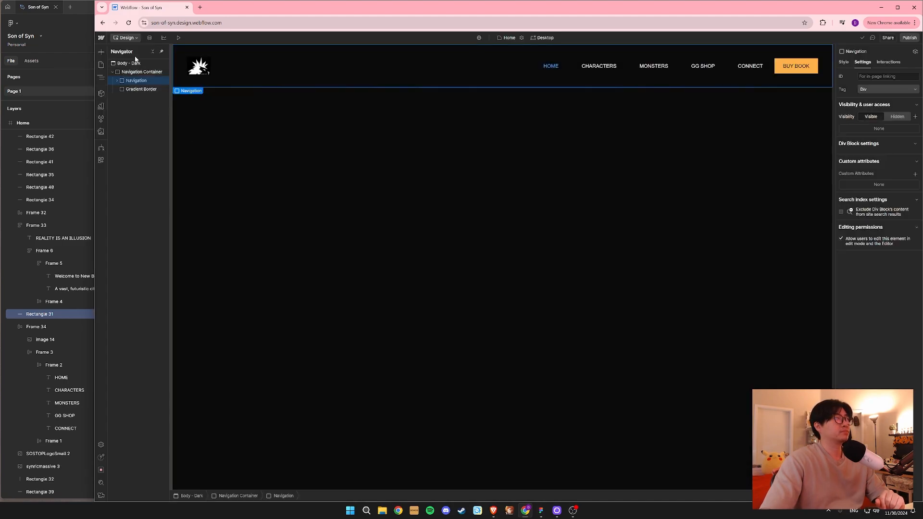
left_click(140, 72)
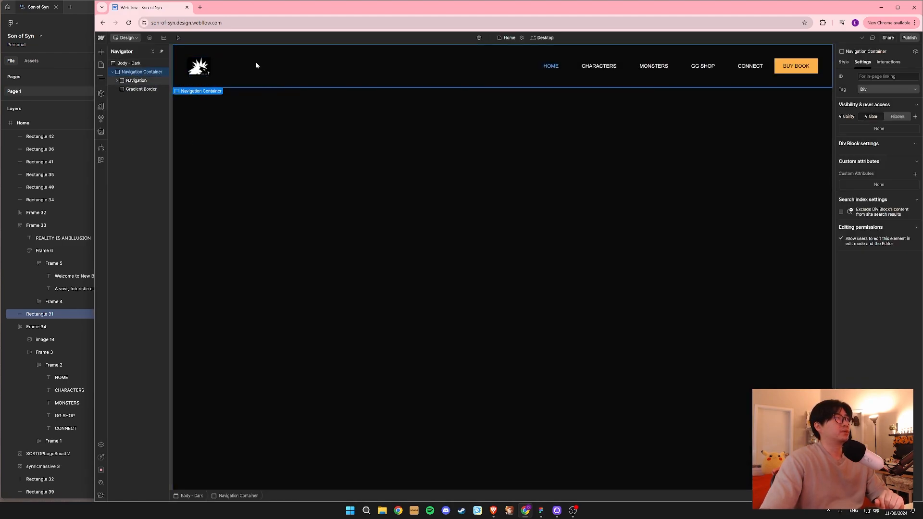
right_click(255, 65)
left_click(144, 73)
right_click(144, 73)
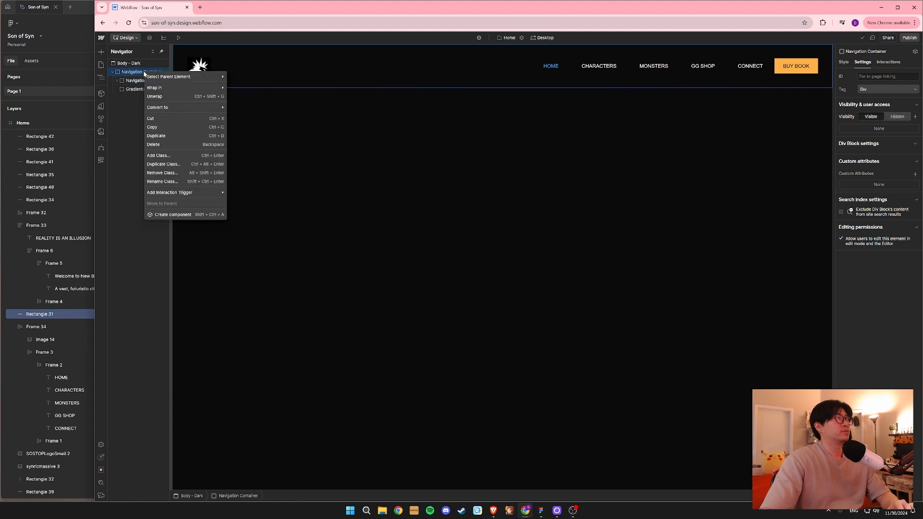
left_click(118, 180)
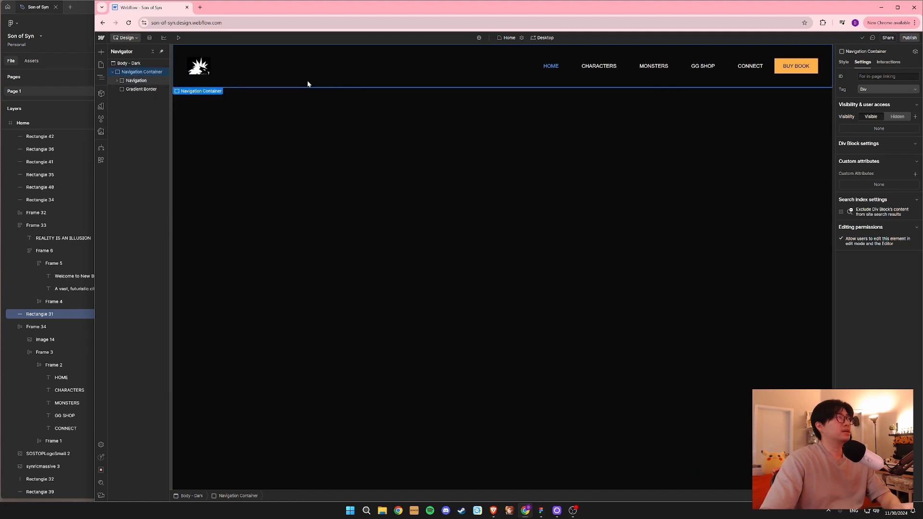
right_click(446, 68)
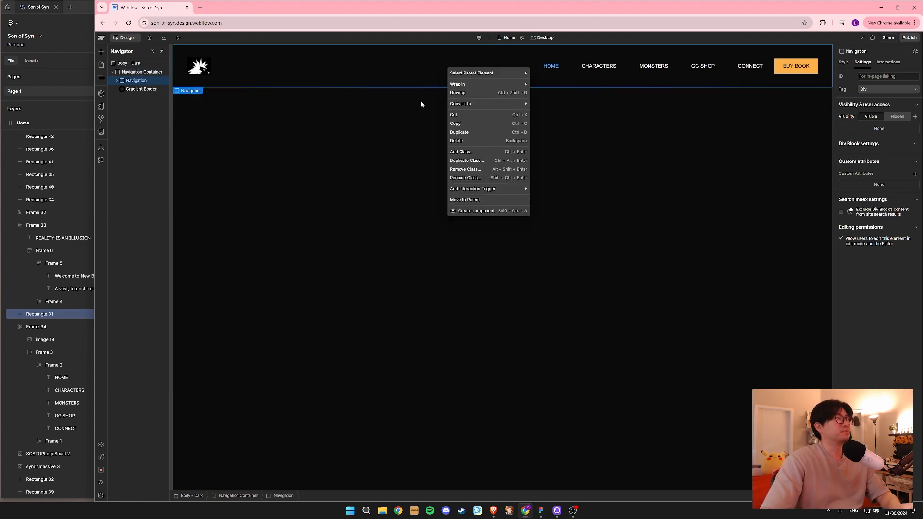
left_click(310, 77)
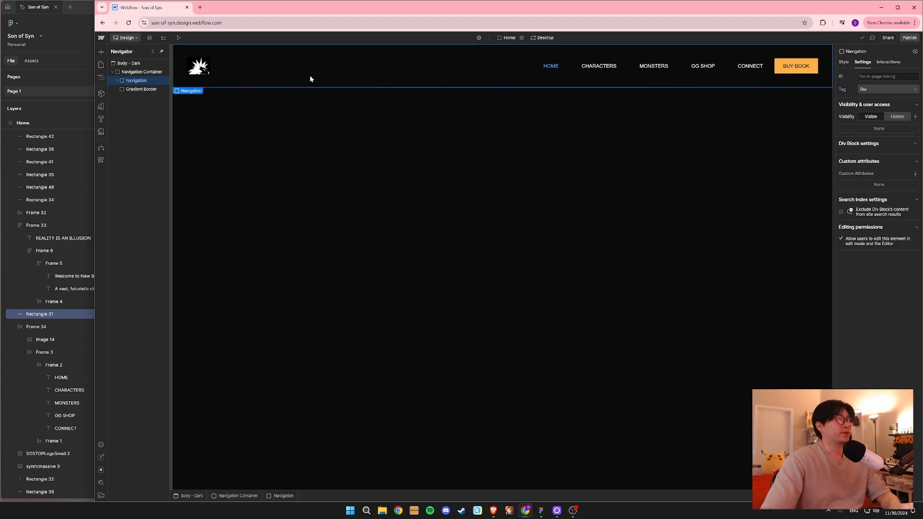
right_click(364, 71)
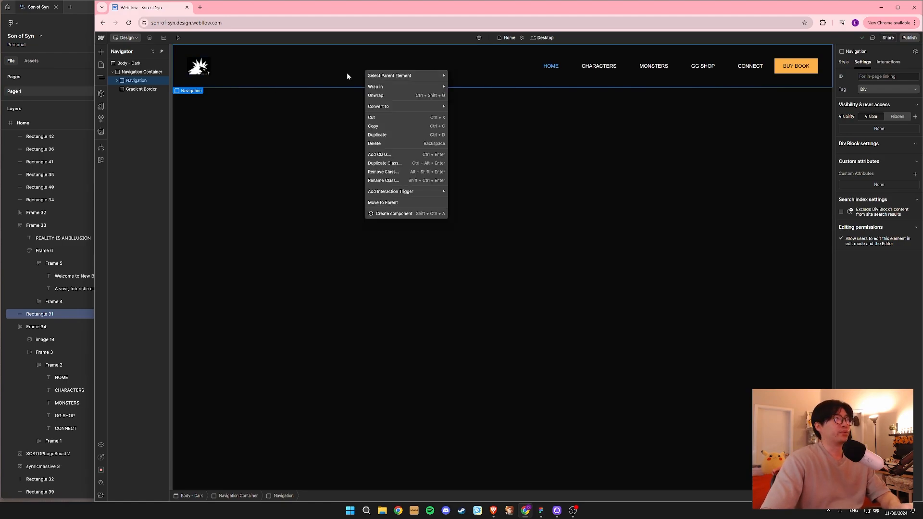
left_click(147, 81)
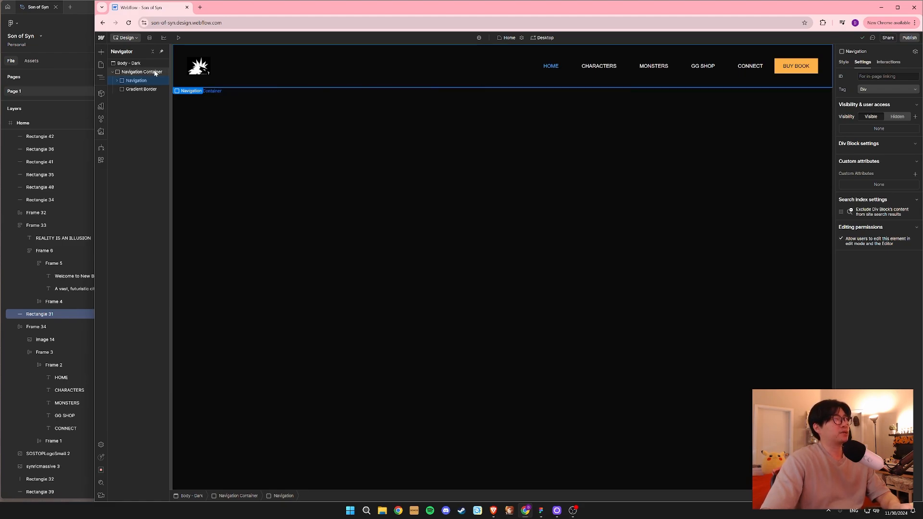
left_click(150, 72)
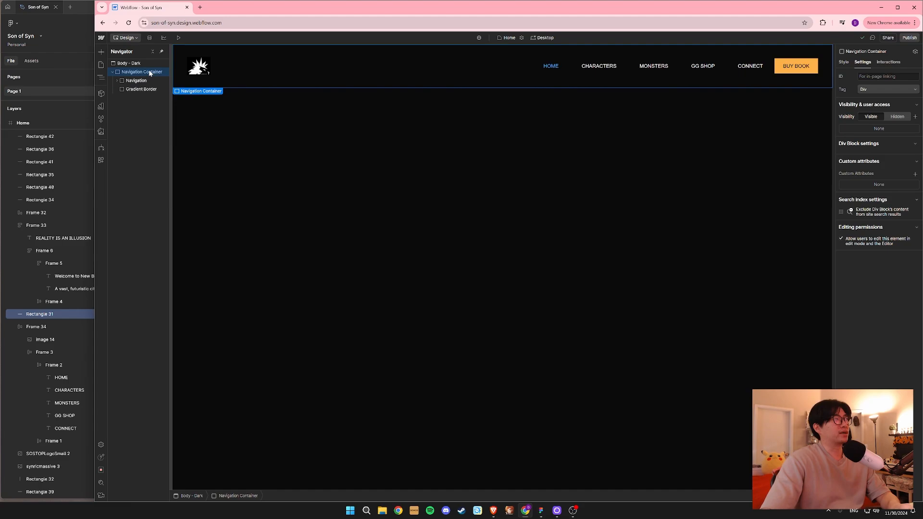
Create a reusable component named Navigation from the Home page's Navigation Container, then exit component editing.
right_click(150, 72)
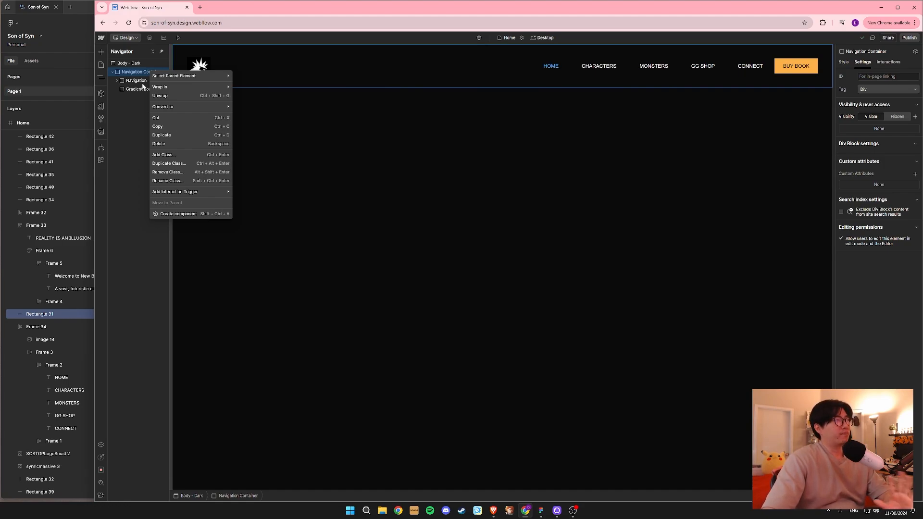
left_click(135, 73)
right_click(135, 73)
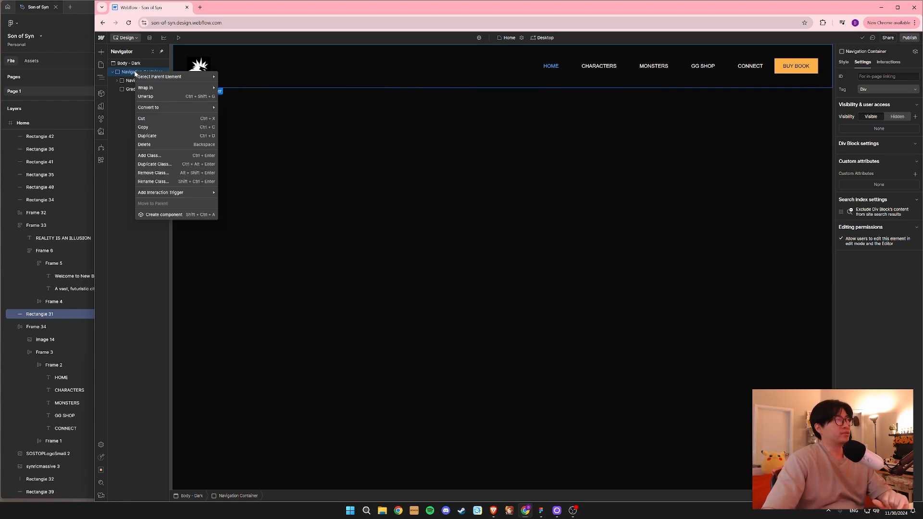
left_click(172, 215)
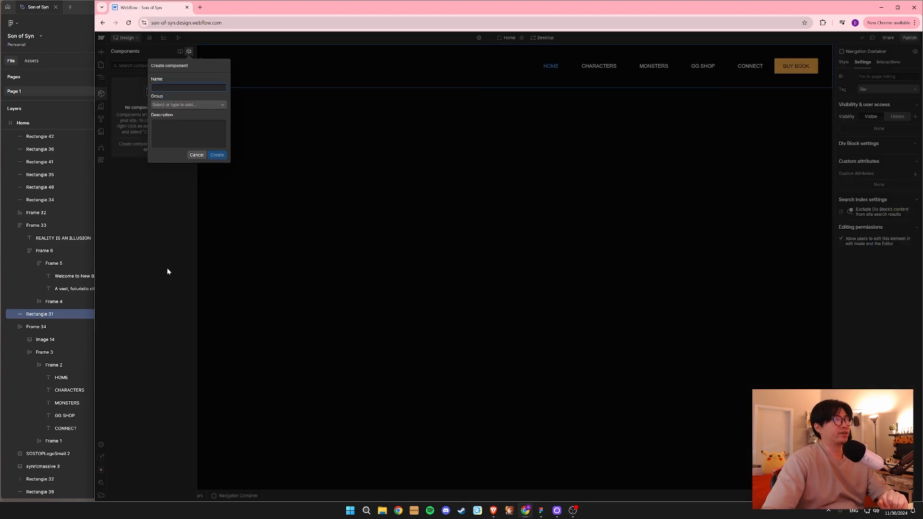
type("Navi")
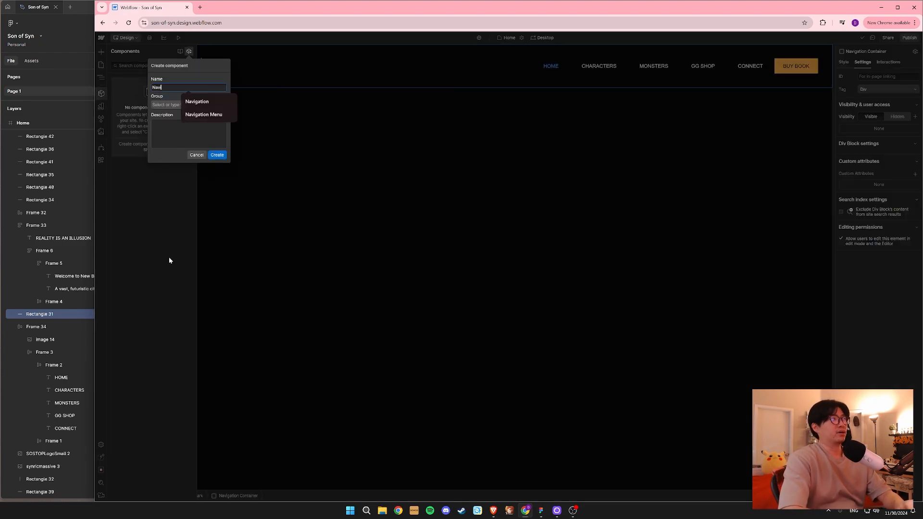
type("gation")
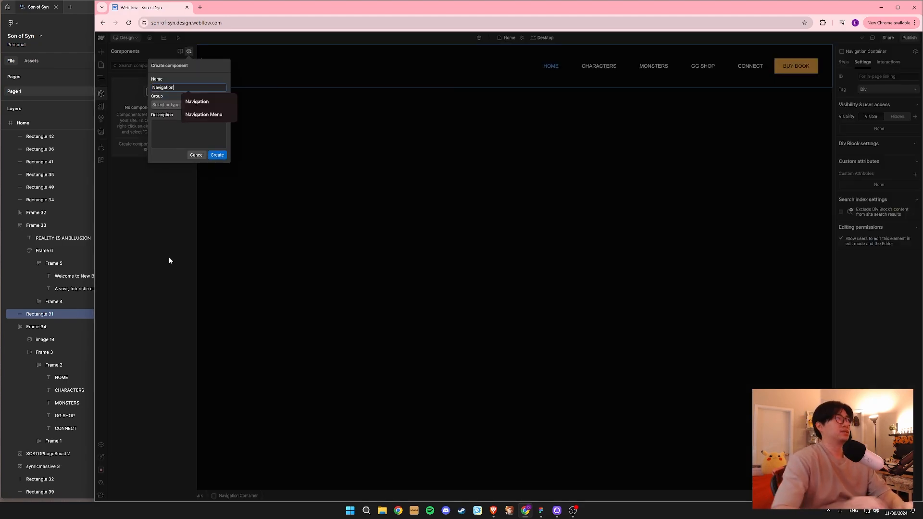
left_click(221, 155)
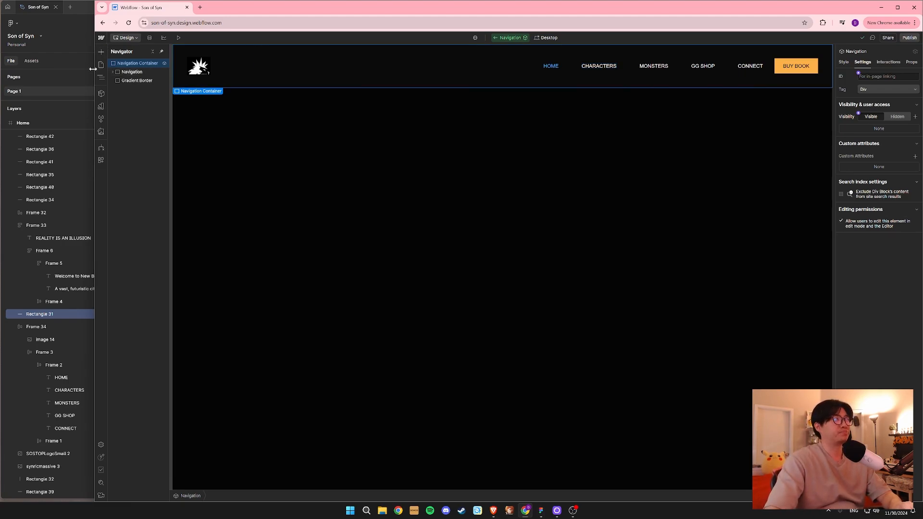
key("p")
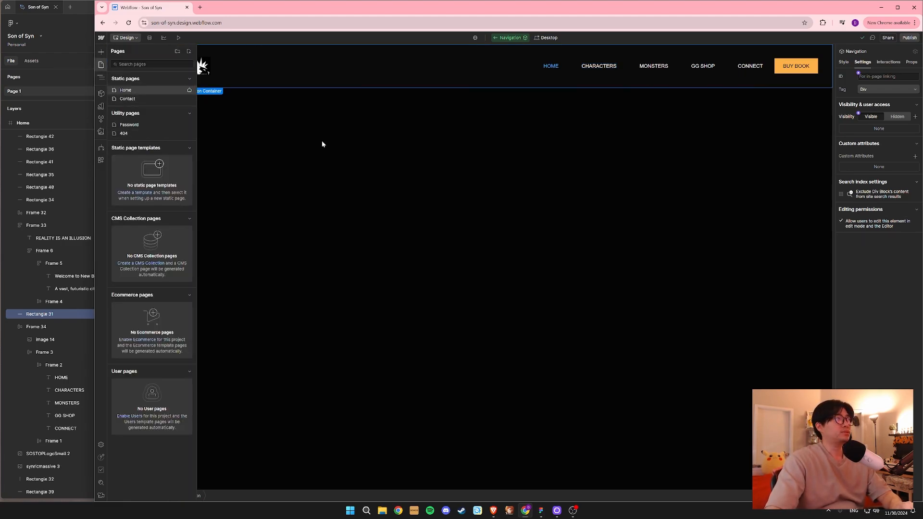
key("Escape")
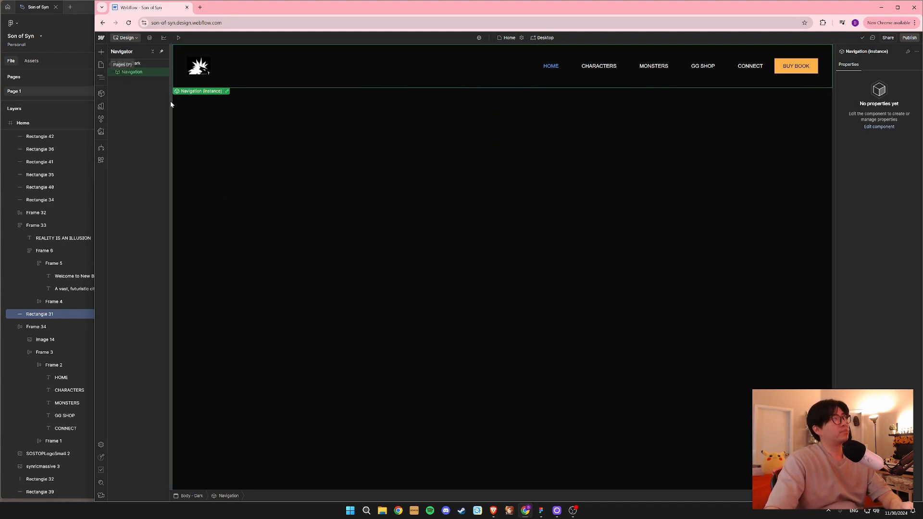
left_click(584, 128)
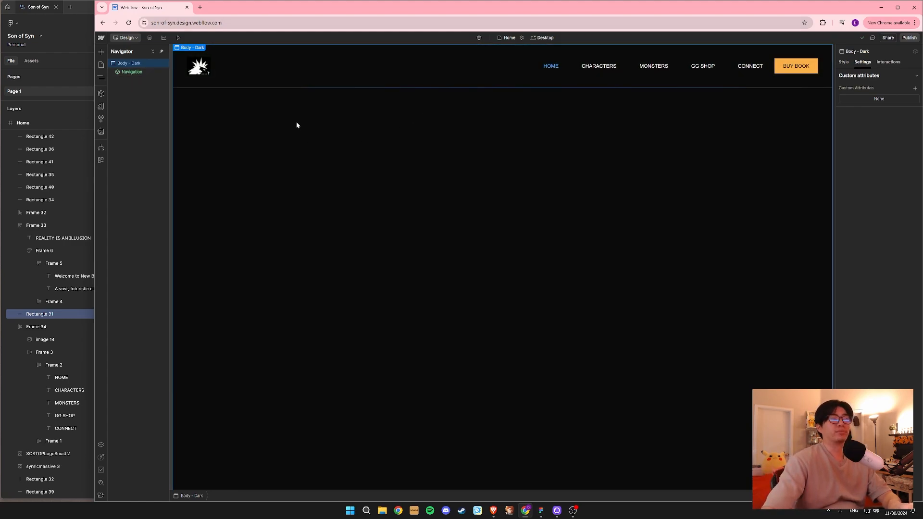
Open the Contact page and insert the Navigation component into its empty body.
left_click(102, 65)
left_click(132, 98)
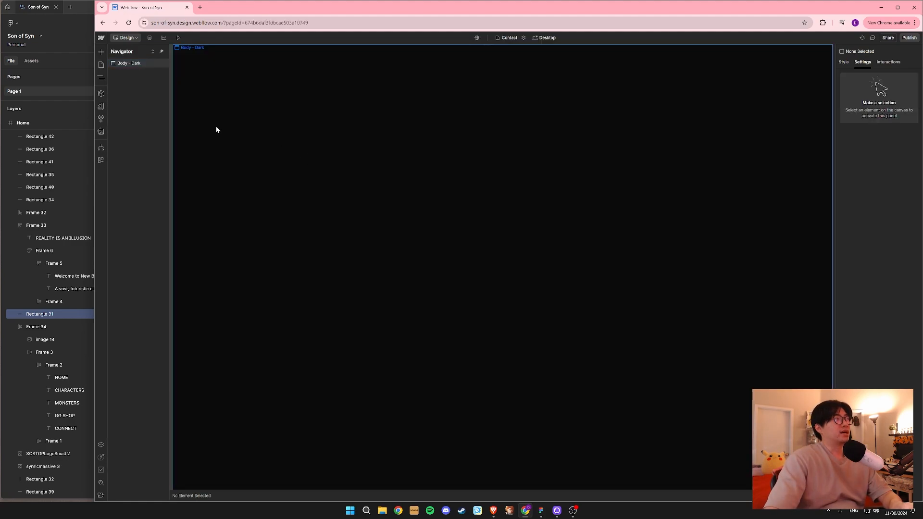
left_click(103, 93)
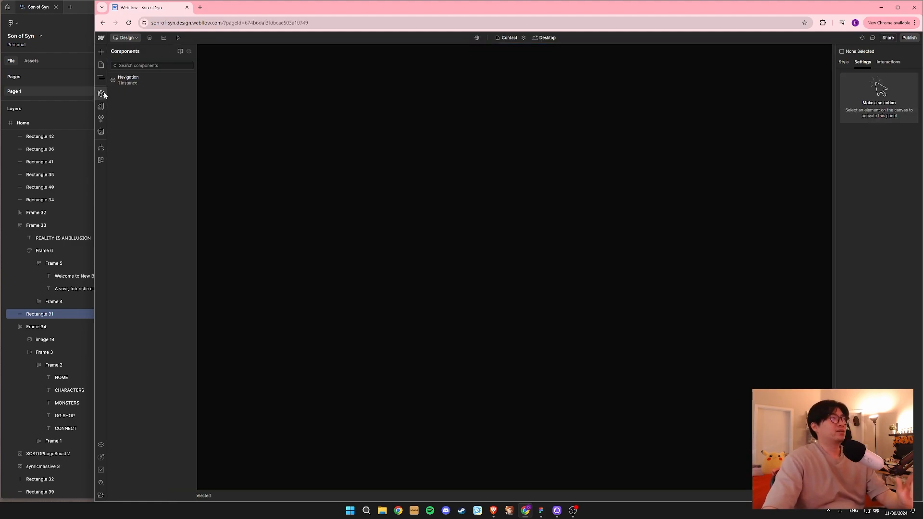
mouse_move(144, 81)
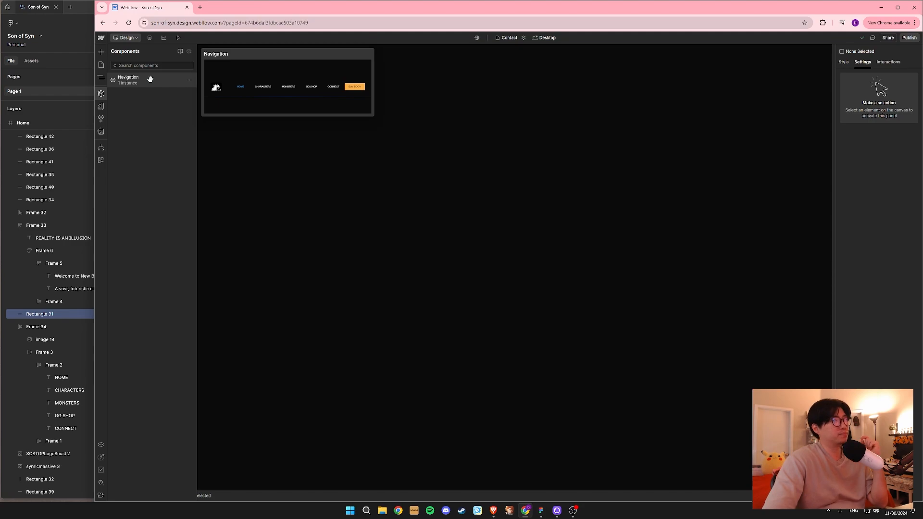
left_click(150, 79)
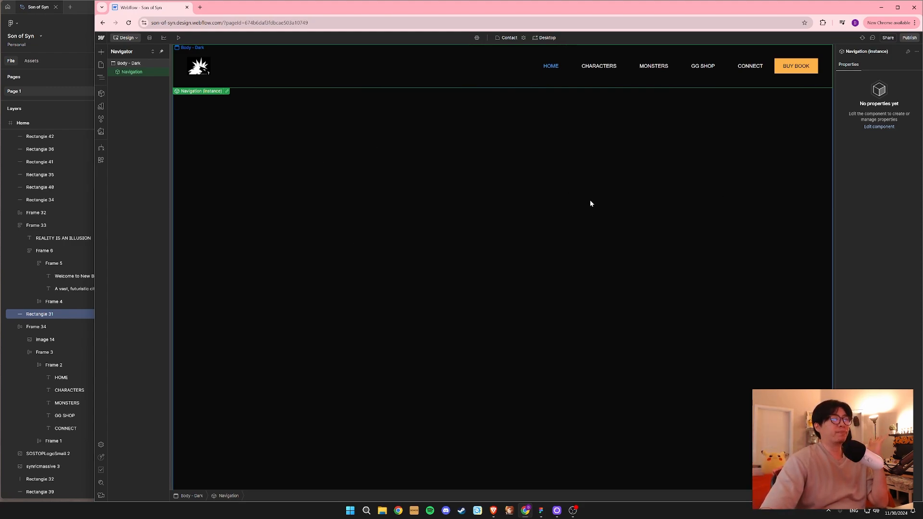
left_click(703, 301)
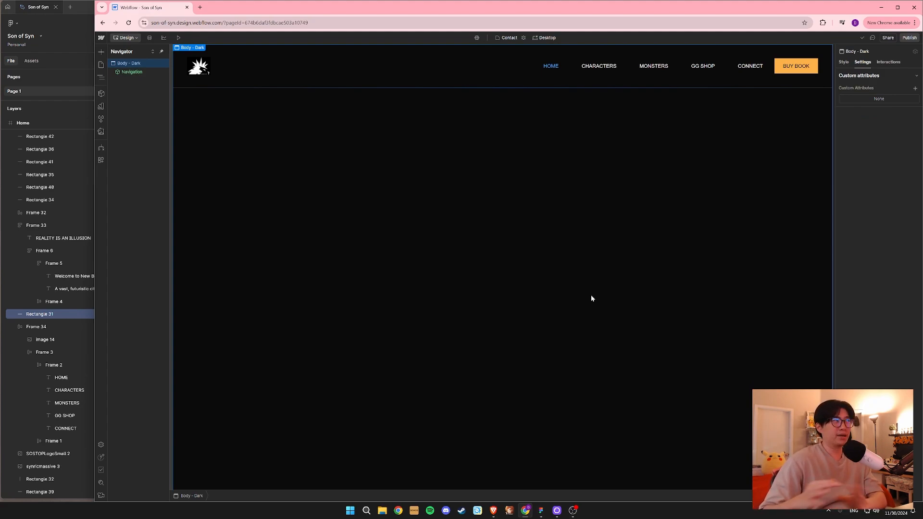
Check the Navigation component's entry in the site's component list and return to the Home page.
left_click(101, 94)
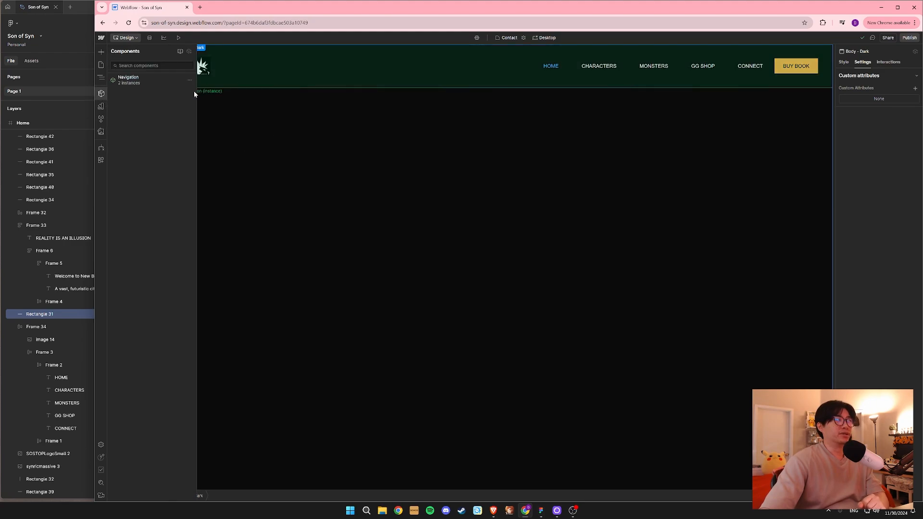
left_click(570, 236)
left_click(101, 65)
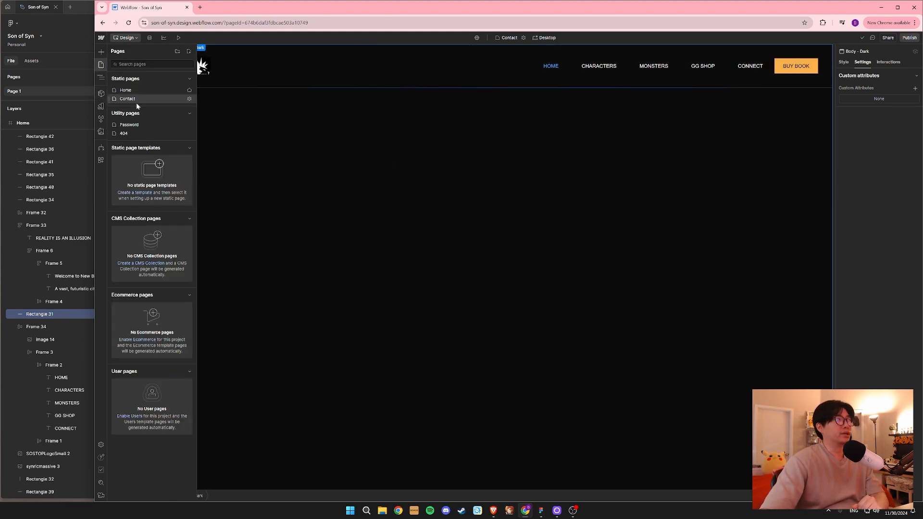
left_click(152, 91)
left_click(741, 244)
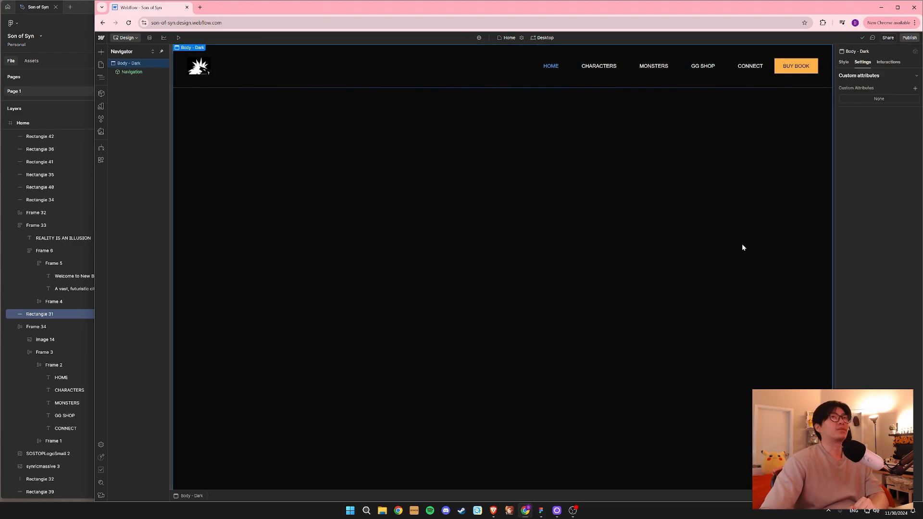
Switch to the Figma design and examine the Home frame's sections from the hero down to the footer.
left_click(36, 12)
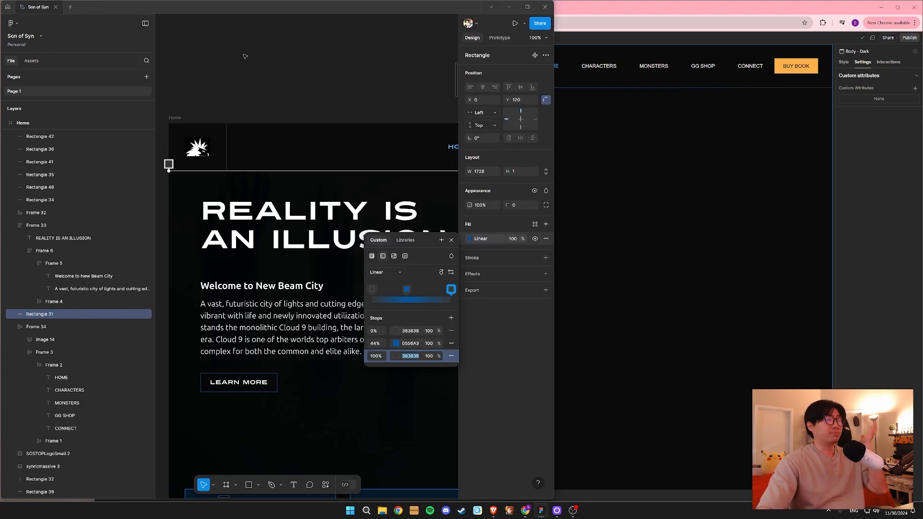
left_click(372, 83)
key("ctrl+minus")
key("ctrl+minus")
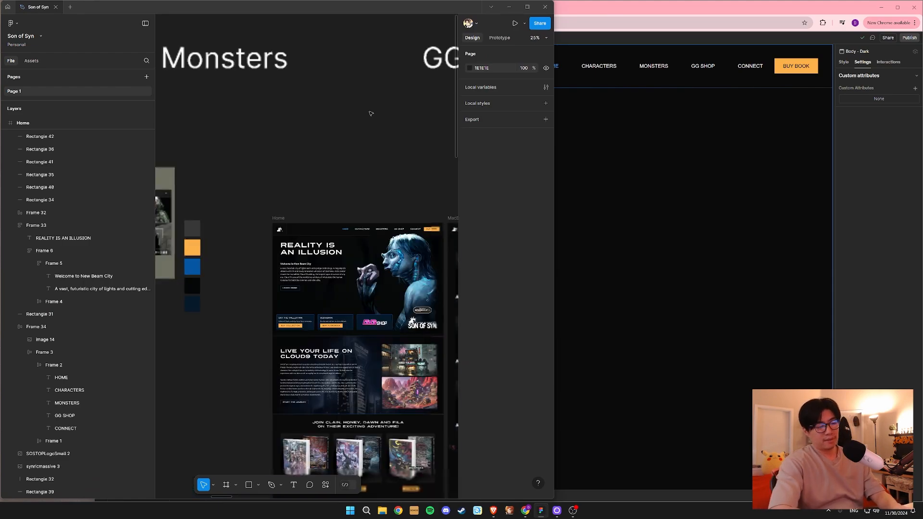
scroll(342, 151, "down", 3)
scroll(341, 151, "right", 1)
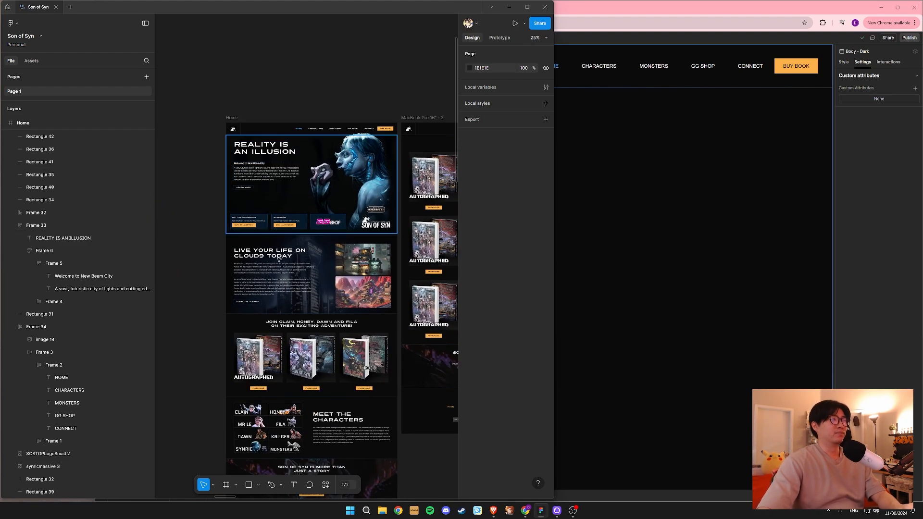
scroll(286, 430, "down", 3)
scroll(286, 430, "left", 1)
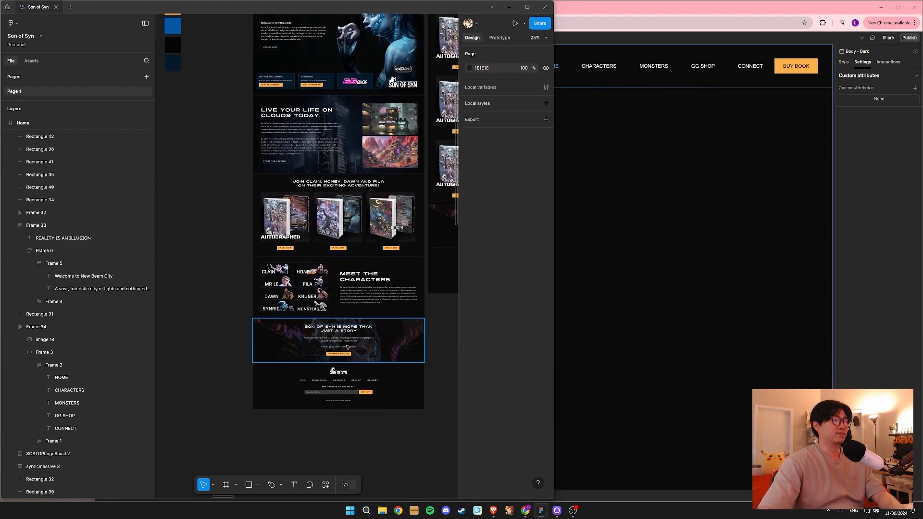
scroll(236, 300, "down", 2)
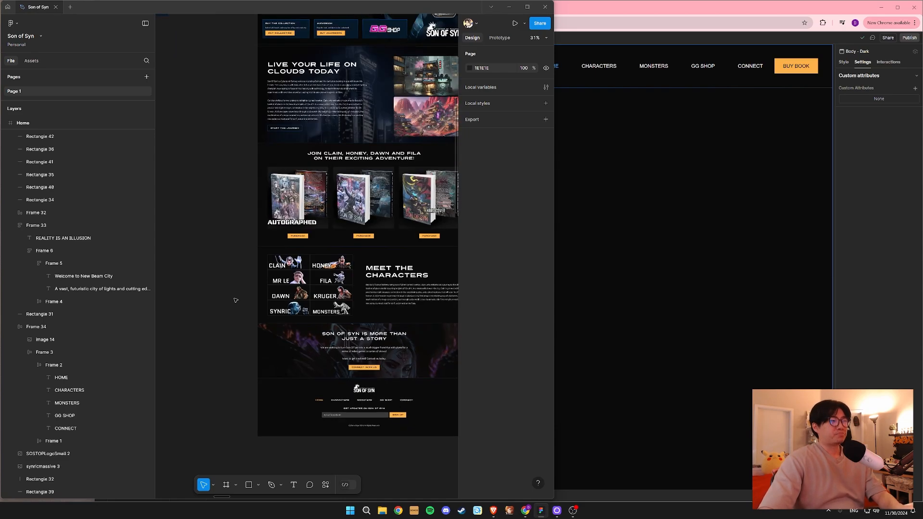
scroll(219, 199, "up", 2)
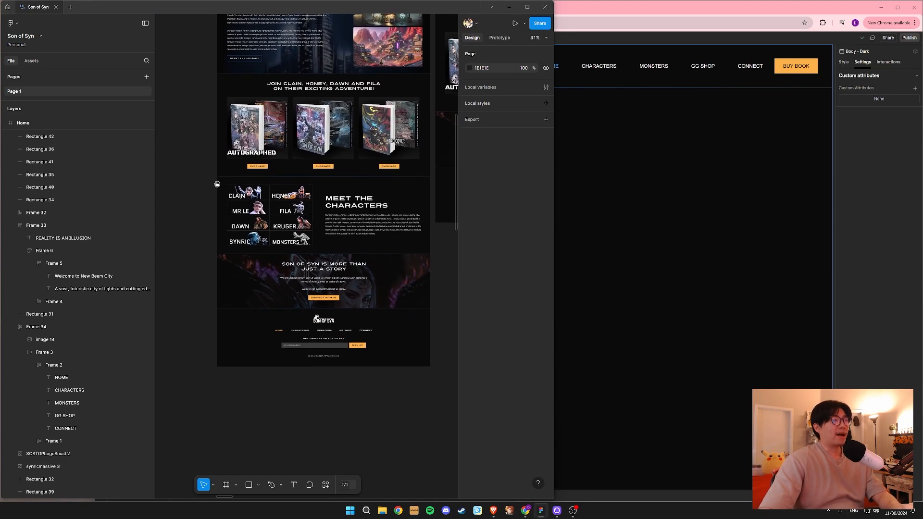
left_click_drag(352, 184, 353, 232)
left_click_drag(396, 299, 385, 262)
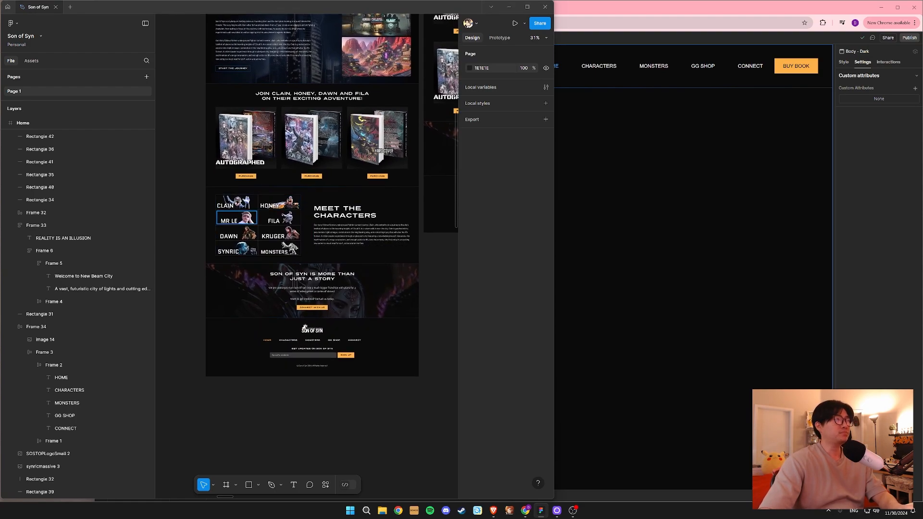
scroll(303, 226, "up", 1)
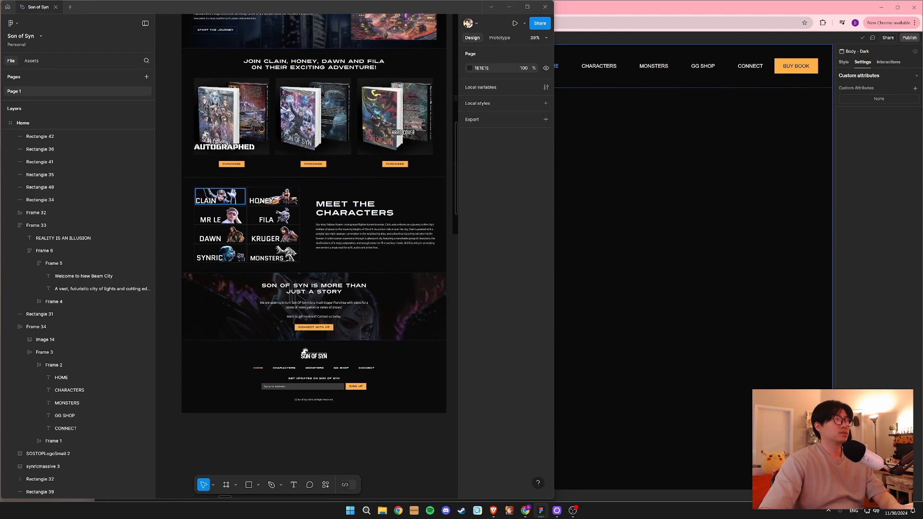
Inspect the Meet the Characters, Son of Syn Is More Than Just a Story and footer frames, hiding the interface for a fuller view.
left_click(331, 204)
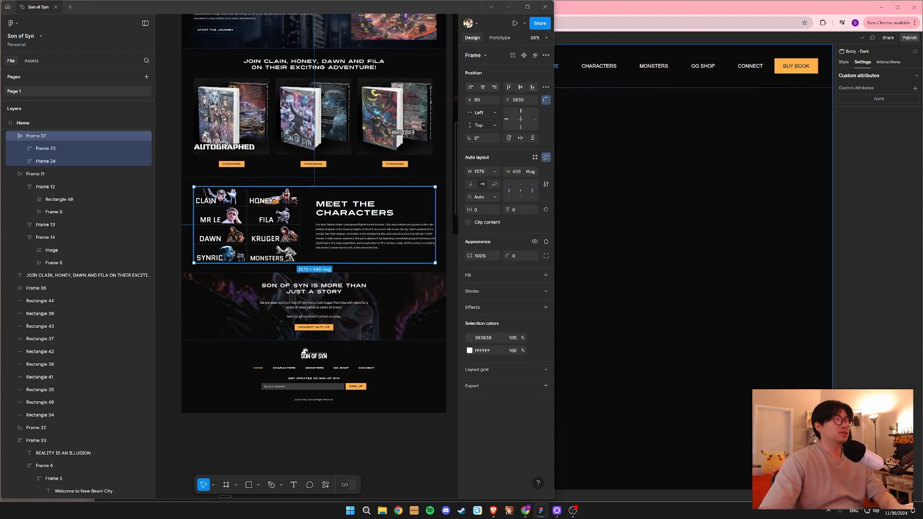
left_click(335, 295)
scroll(360, 283, "up", 1)
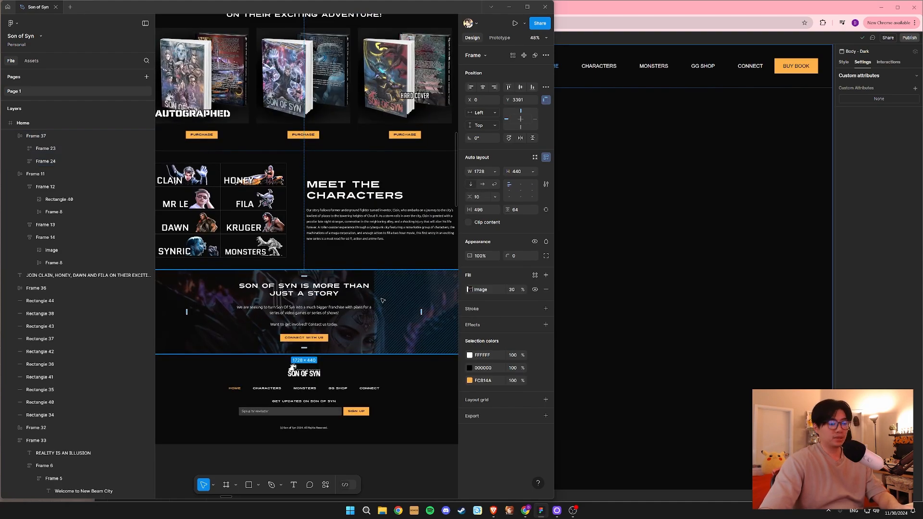
key("ctrl+backslash")
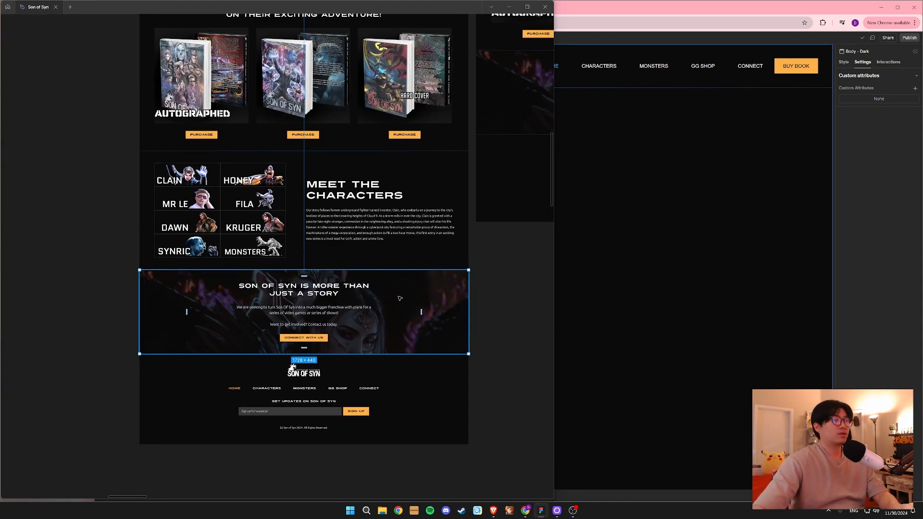
left_click(323, 395)
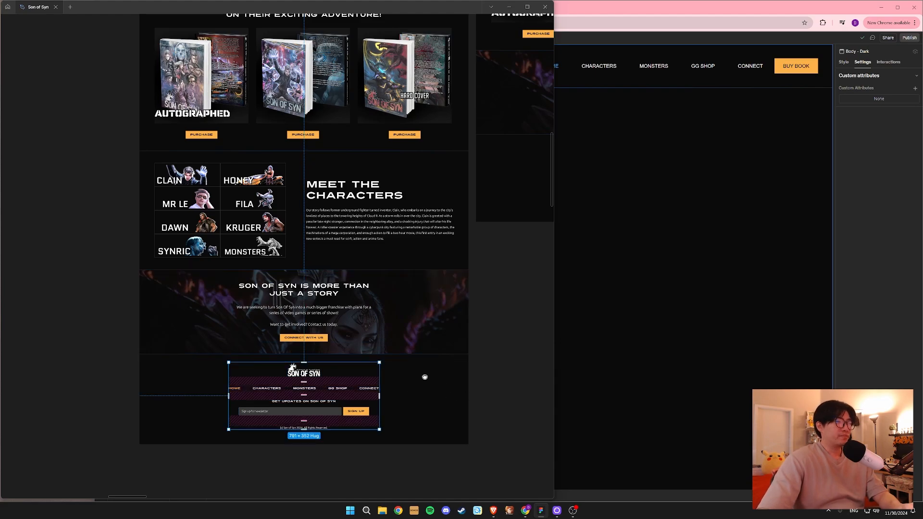
scroll(422, 376, "down", 1)
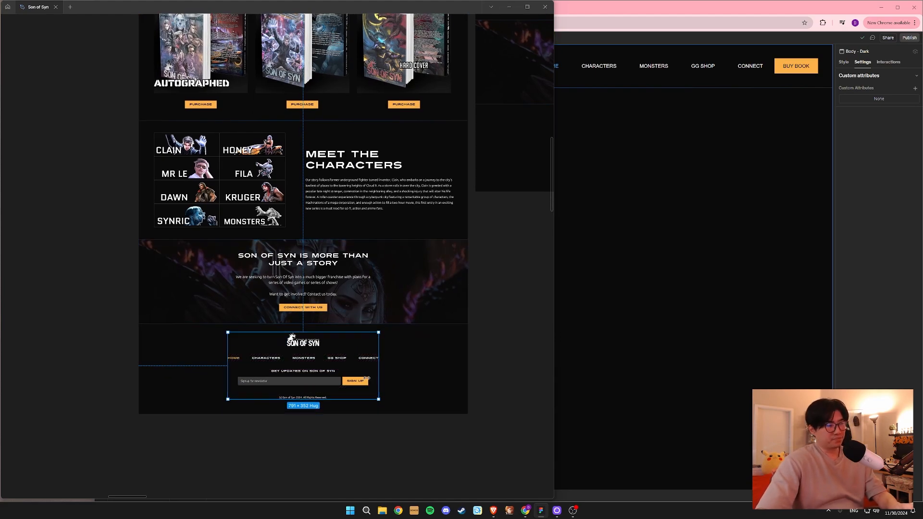
left_click(506, 400)
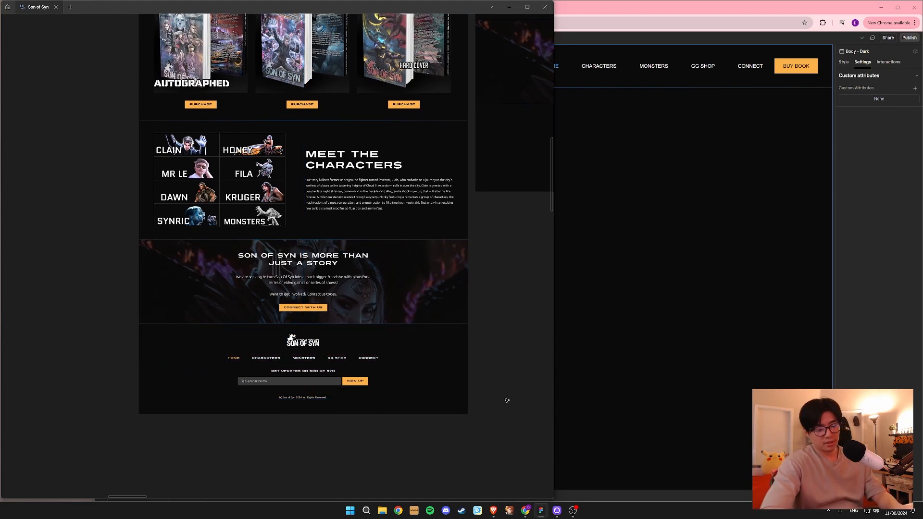
Restore the hidden interface and launch the Figma to Webflow (HTML, CSS and Website) plugin.
key("ctrl+slash")
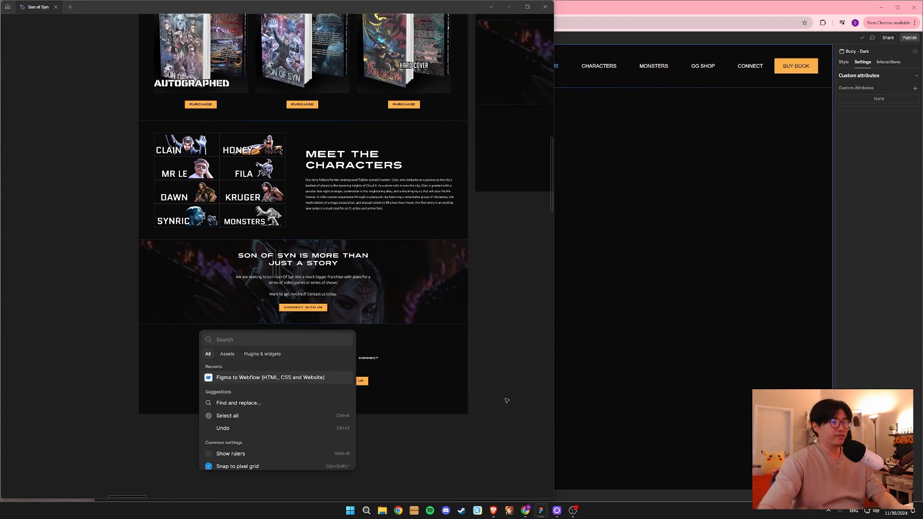
key("Escape")
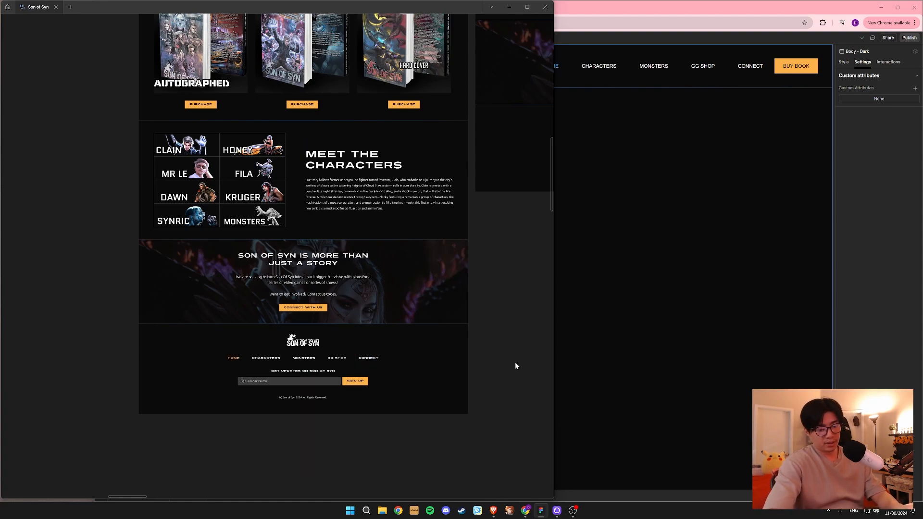
key("ctrl+backslash")
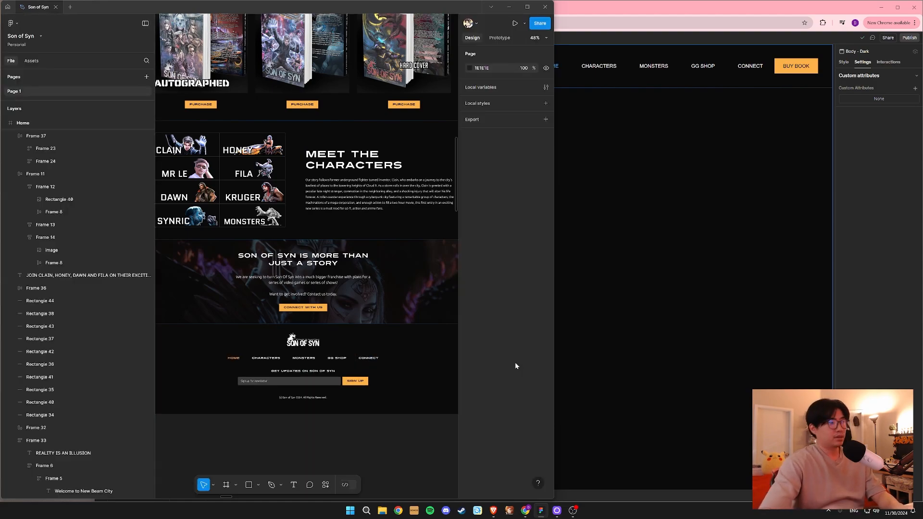
left_click(325, 484)
left_click(247, 379)
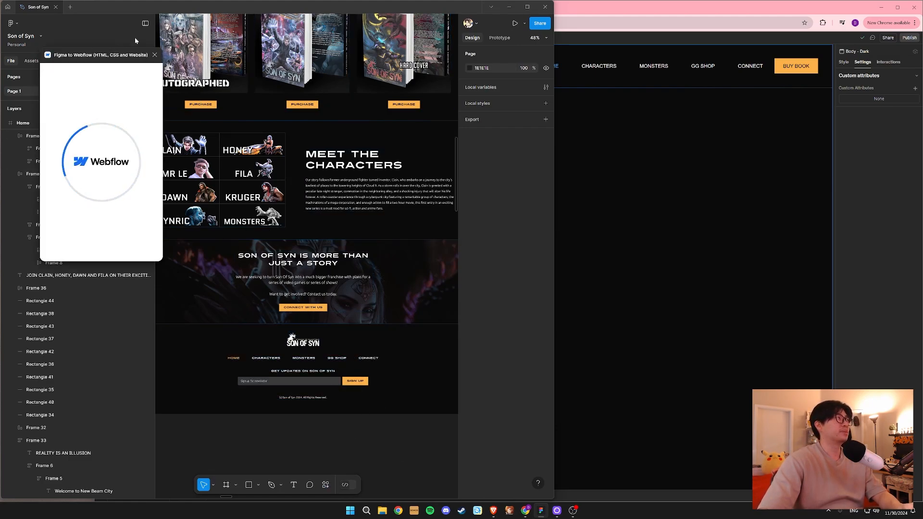
Move the plugin window clear of the design, hide the interface, and copy the footer frame to Webflow as a Div.
left_click_drag(102, 58, 248, 198)
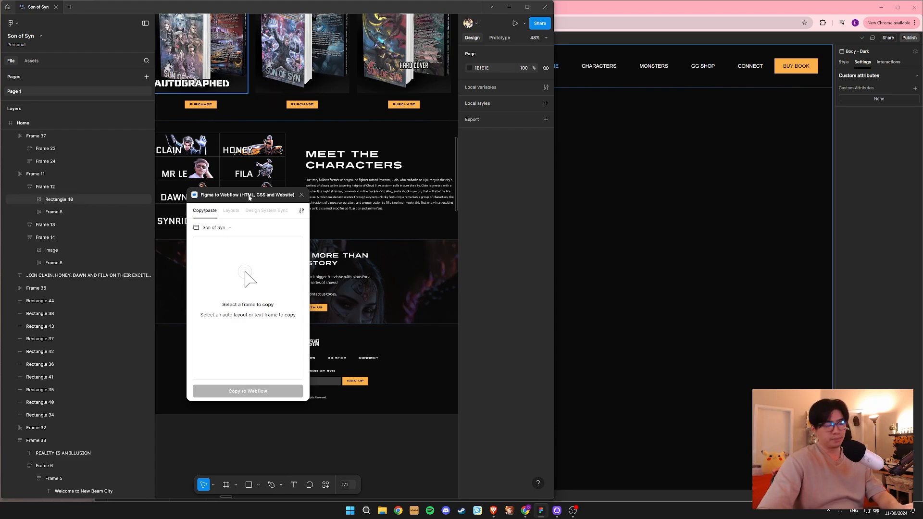
key("ctrl+backslash")
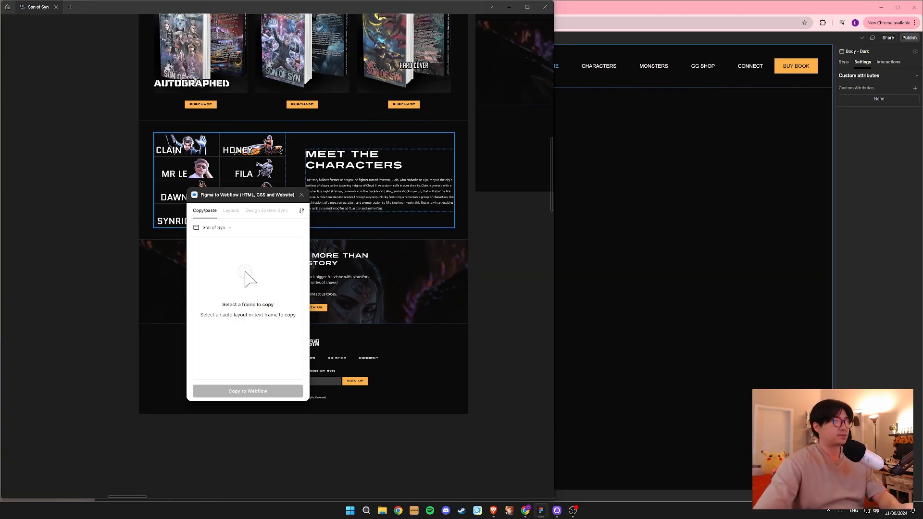
left_click_drag(249, 194, 82, 195)
left_click(321, 368)
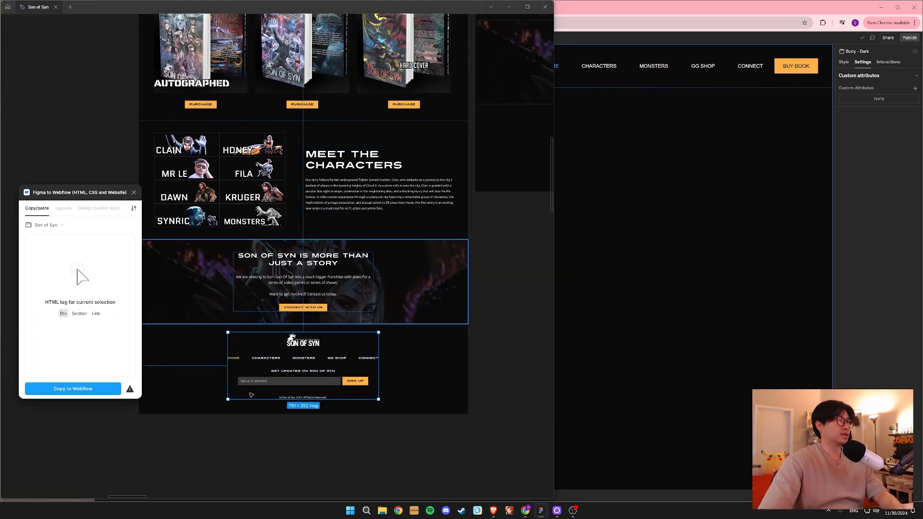
mouse_move(129, 393)
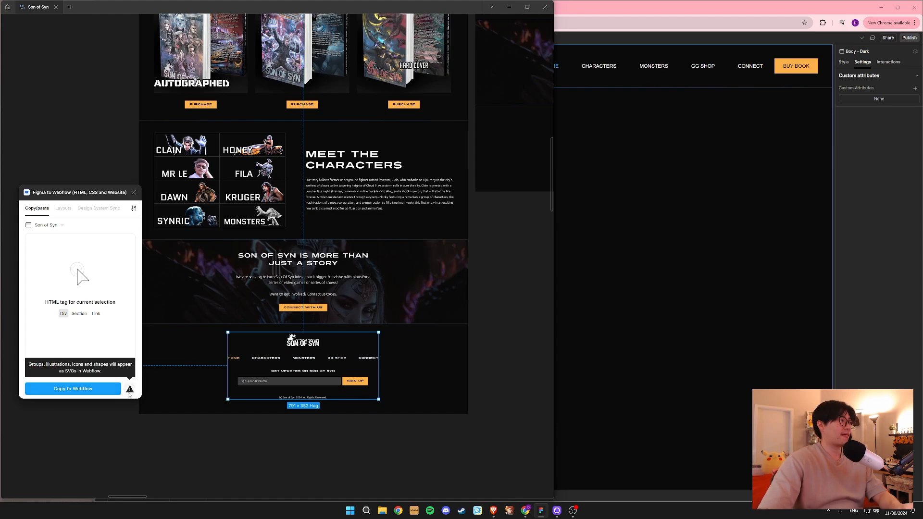
left_click(87, 390)
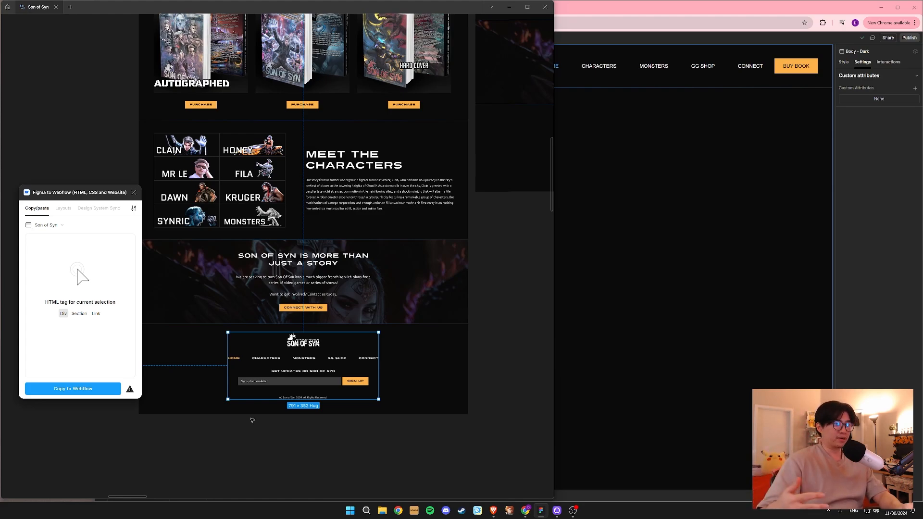
Switch to Webflow and paste the copied footer into the Home page's body below the Navigation component.
left_click(726, 387)
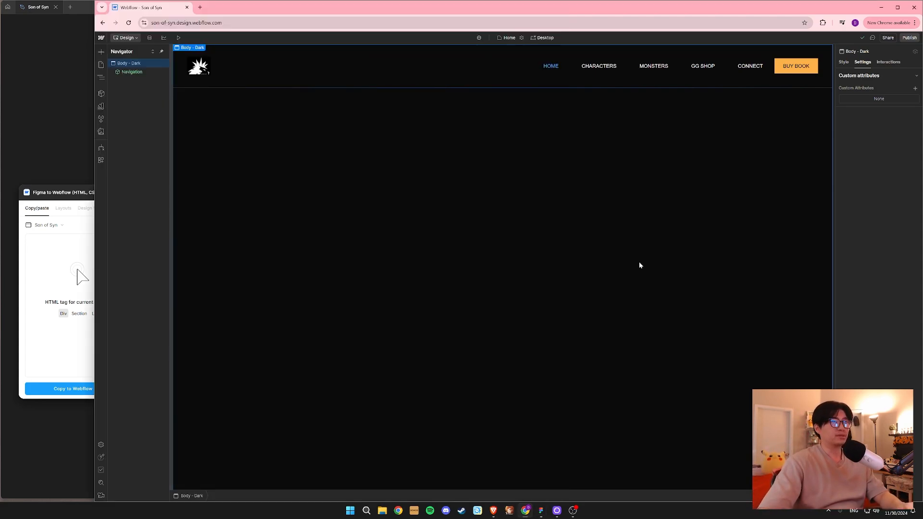
left_click(101, 64)
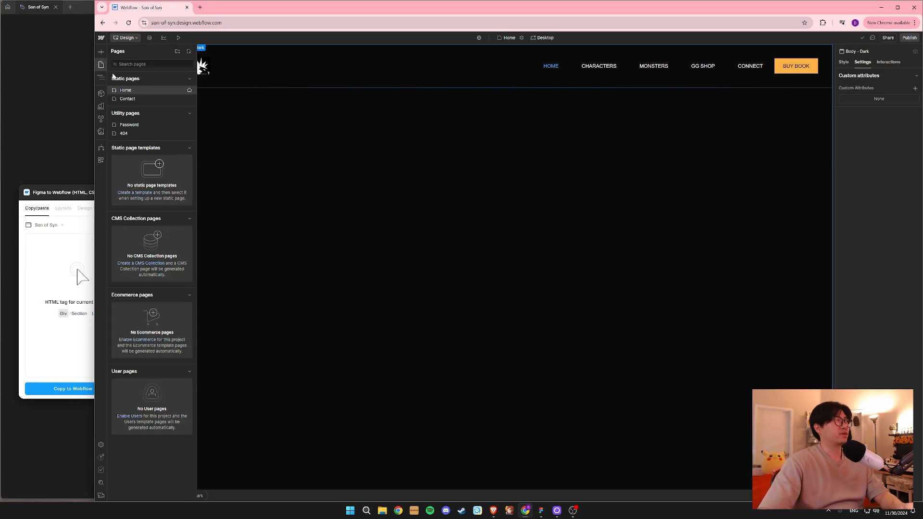
left_click(101, 64)
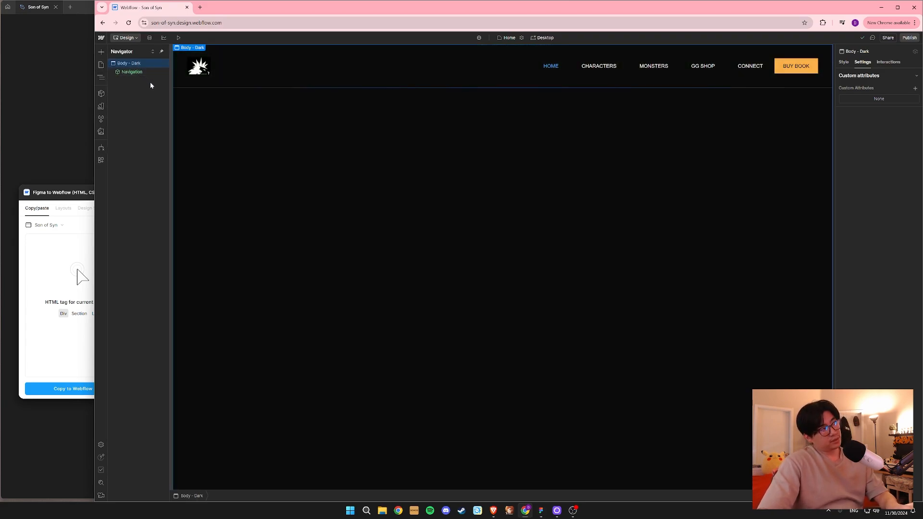
key("ctrl+v")
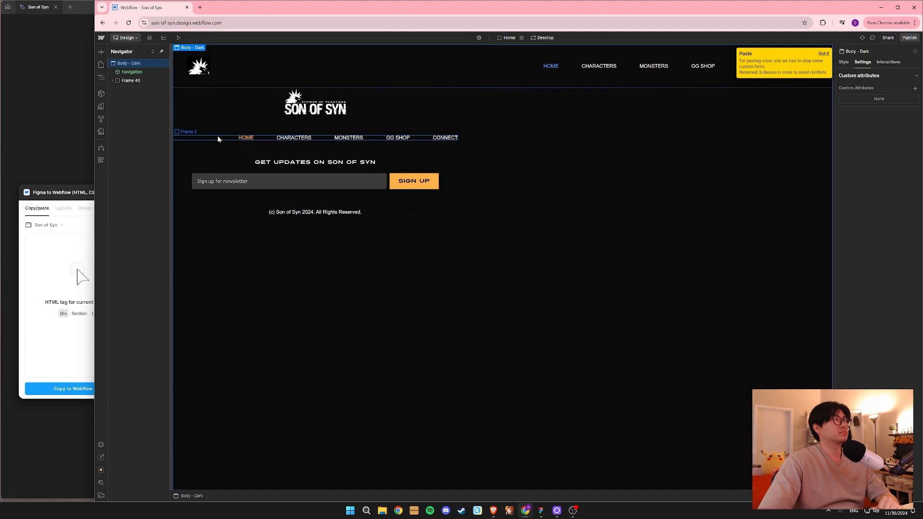
Examine the pasted footer's element structure and the Frame 2 link row's style settings, comparing them with the Figma design.
left_click(112, 80)
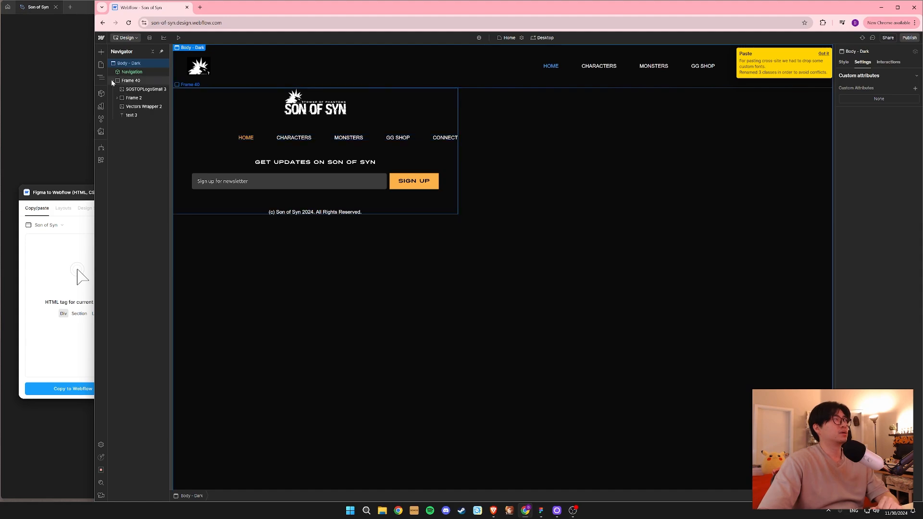
left_click(112, 80)
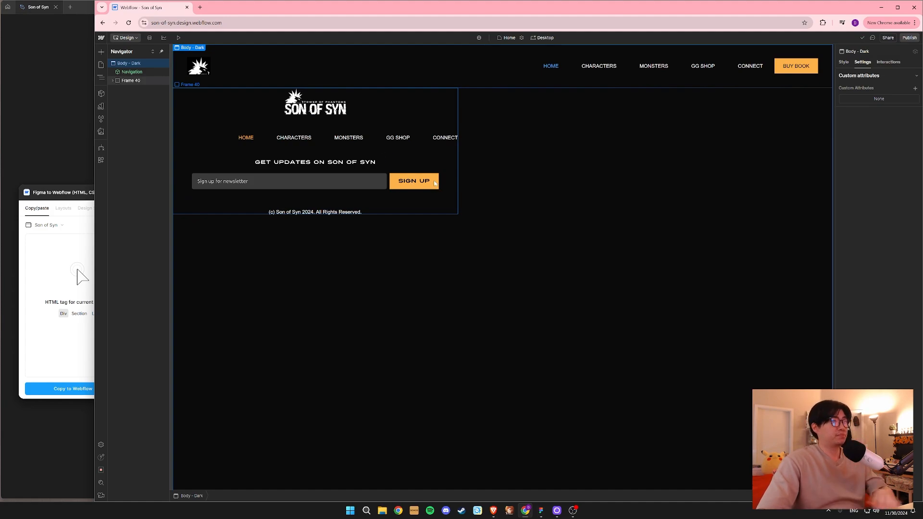
left_click(449, 207)
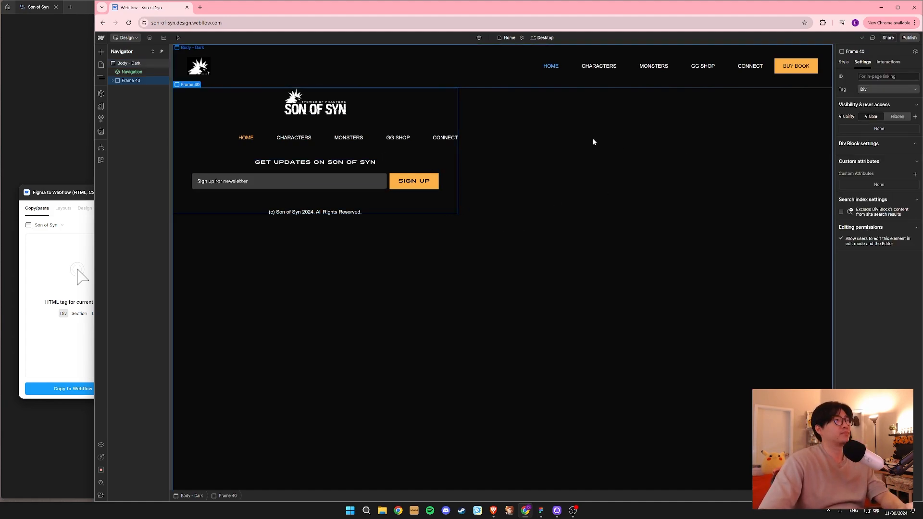
left_click(233, 138)
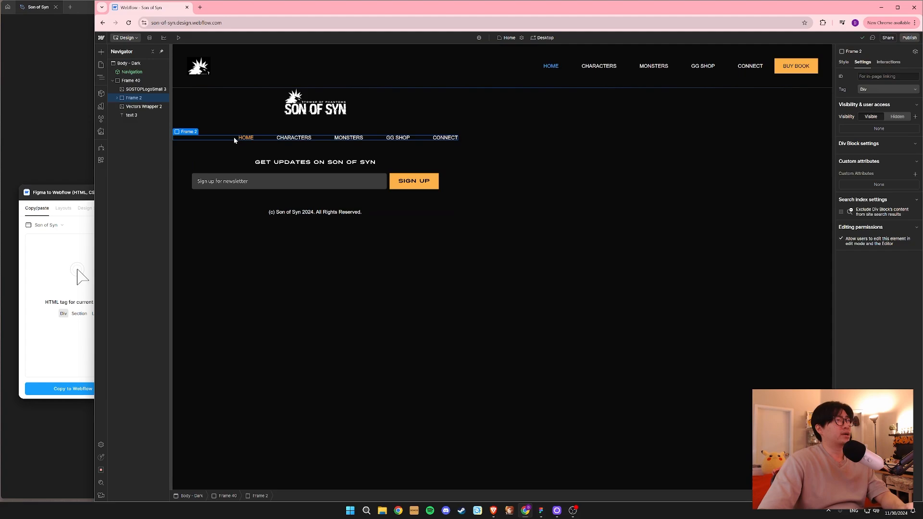
left_click(299, 138)
left_click(133, 105)
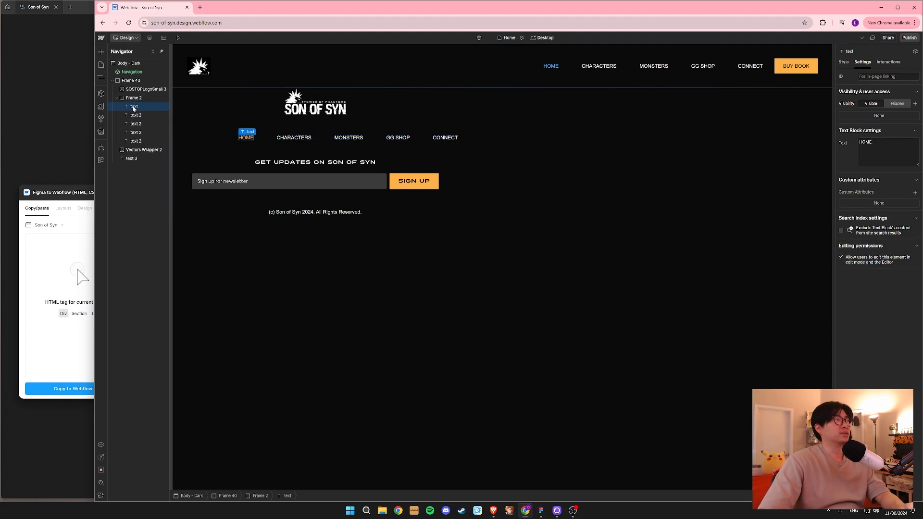
left_click(134, 99)
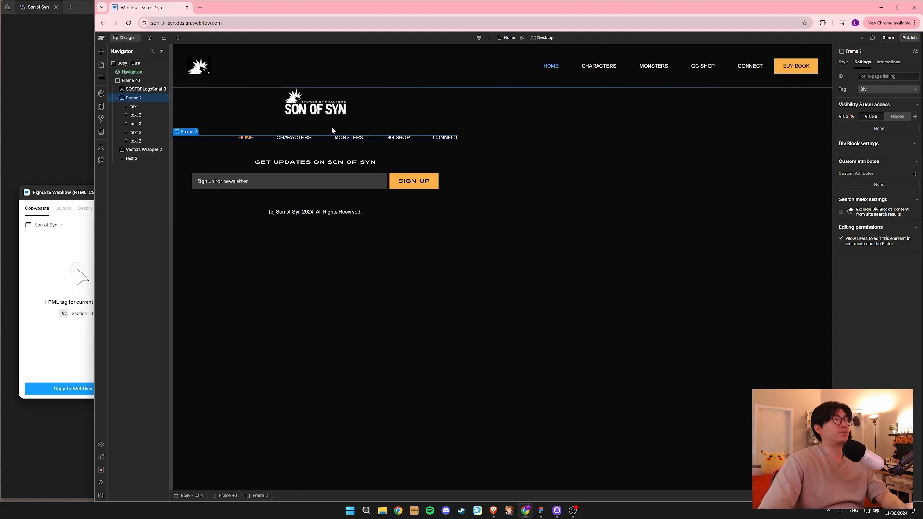
left_click(844, 62)
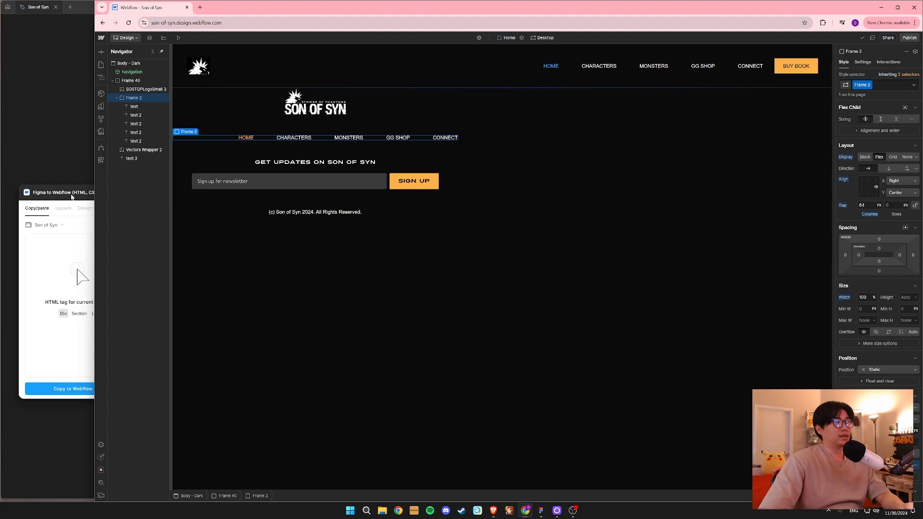
left_click_drag(71, 197, 81, 201)
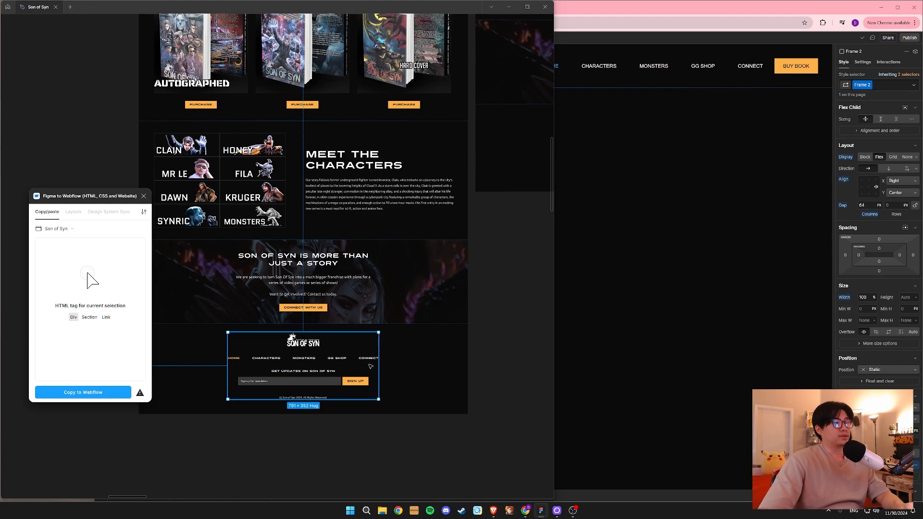
left_click(622, 269)
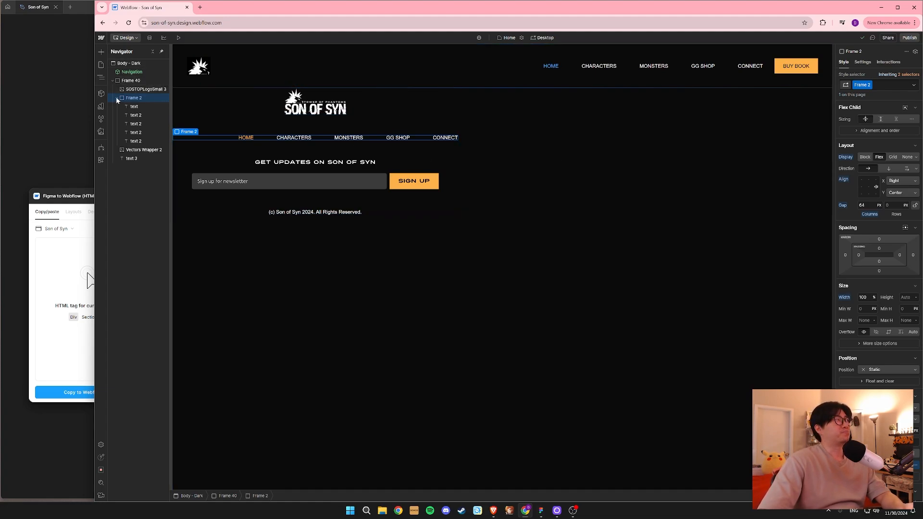
Rename the pasted footer's Frame 40 class to Footer Container.
left_click(129, 81)
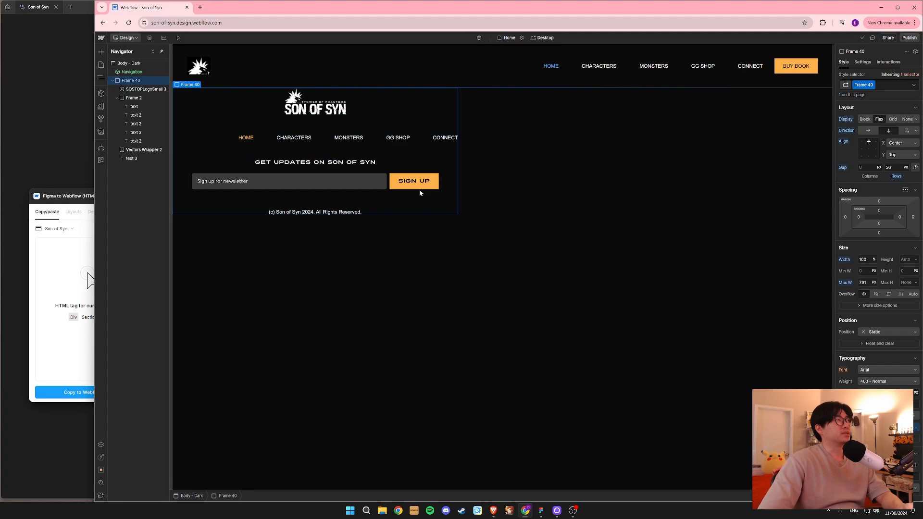
left_click(112, 80)
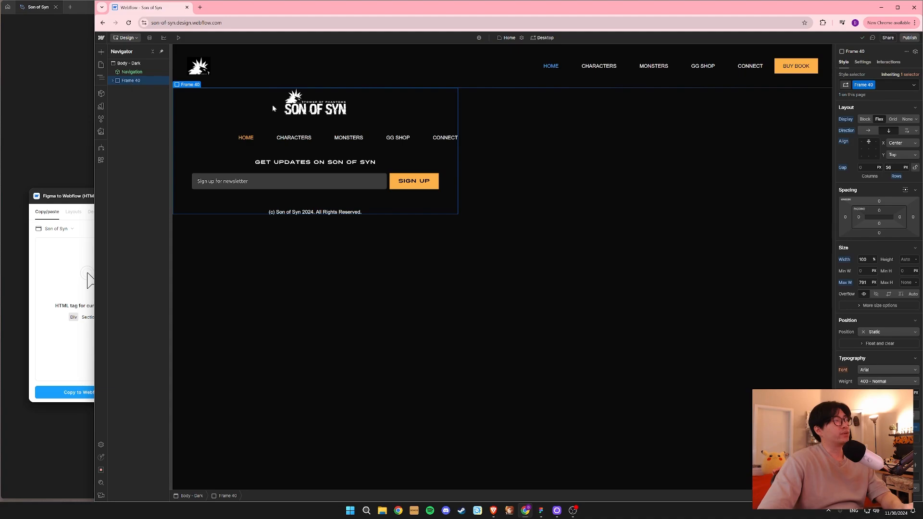
left_click(872, 85)
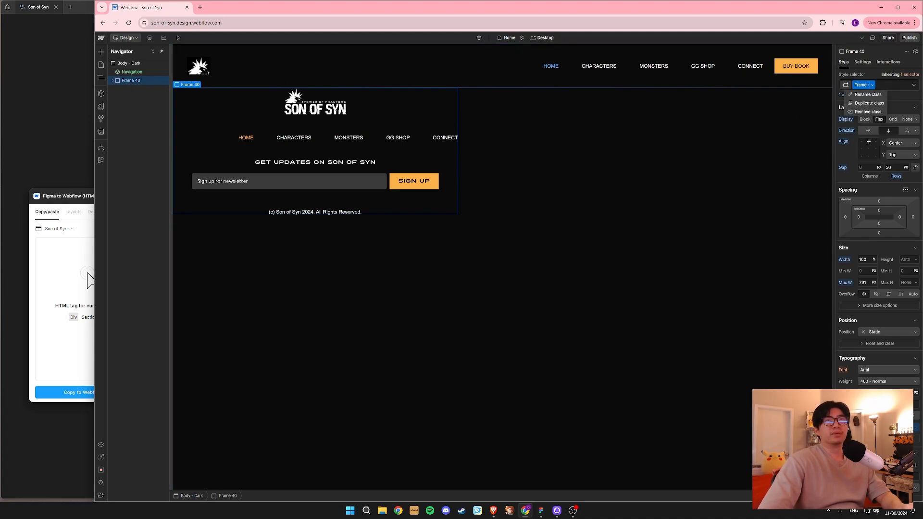
left_click(865, 94)
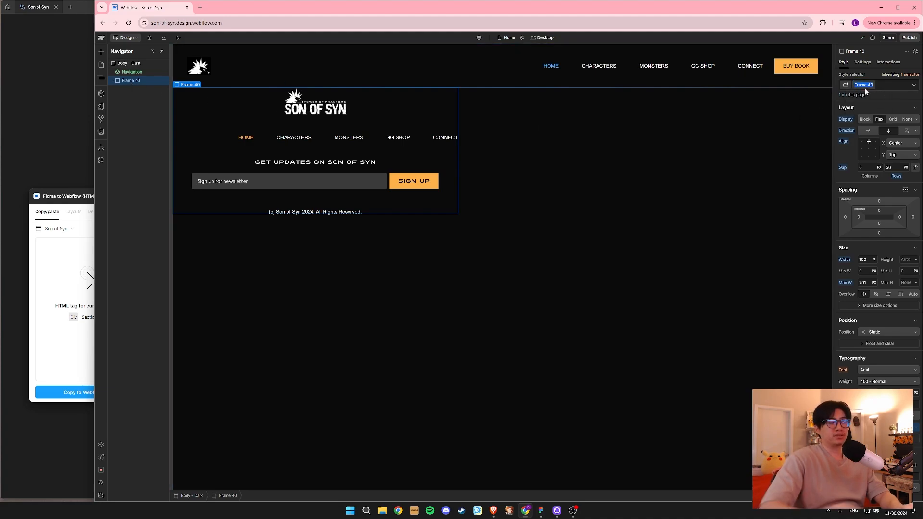
type("Footer")
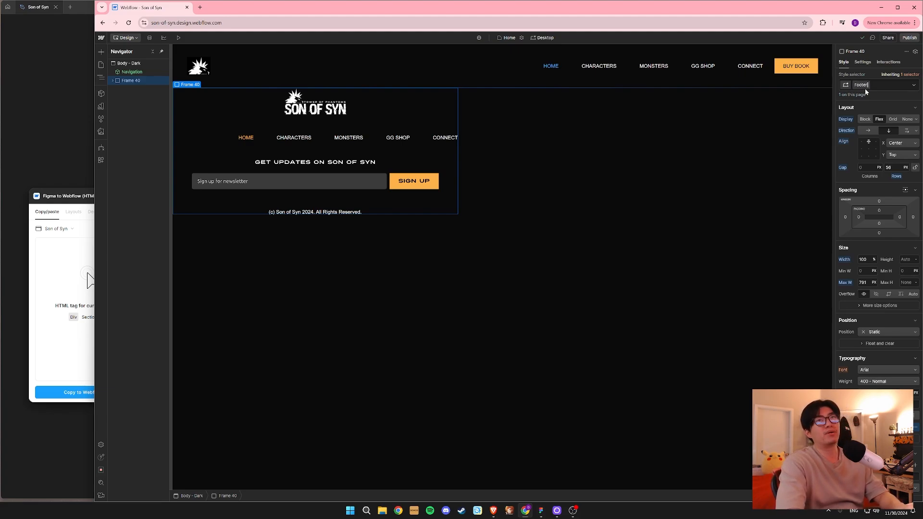
type(" Container")
key("Return")
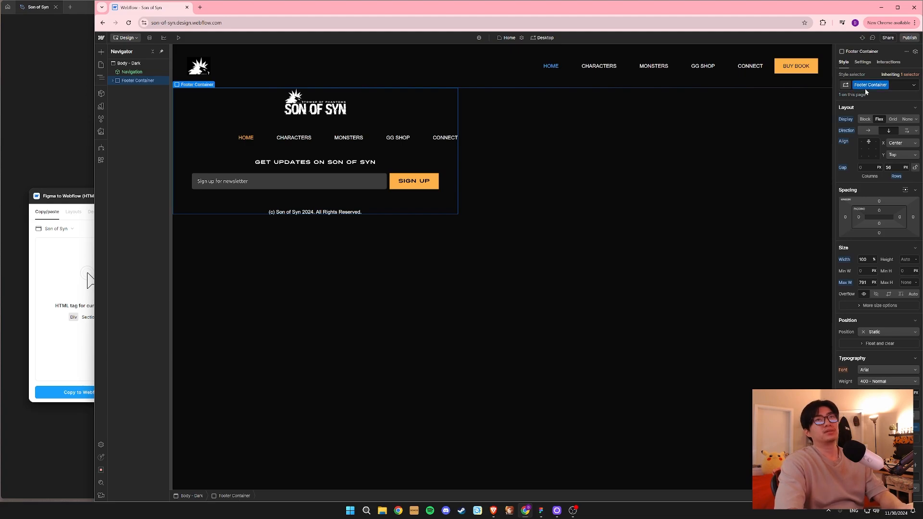
Replace the Frame 2 class on the footer's link row with a new class named Footer Navigation.
left_click(112, 80)
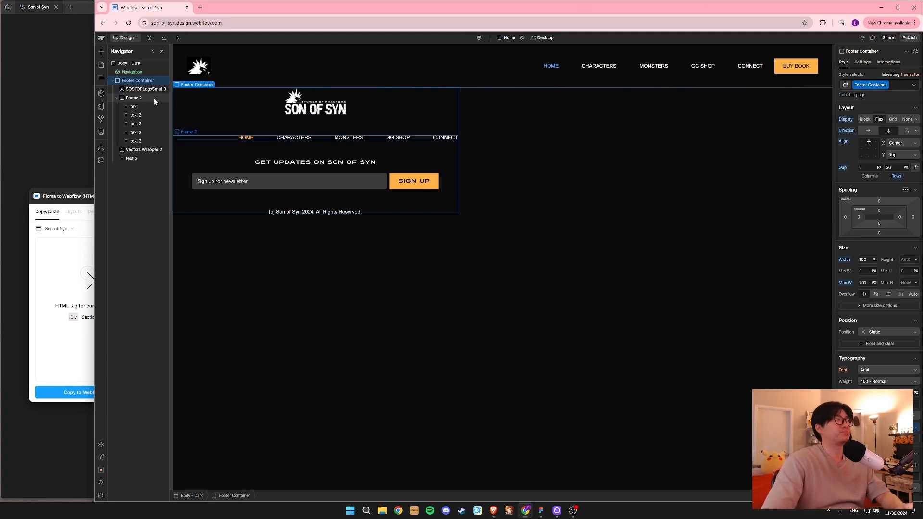
left_click(140, 98)
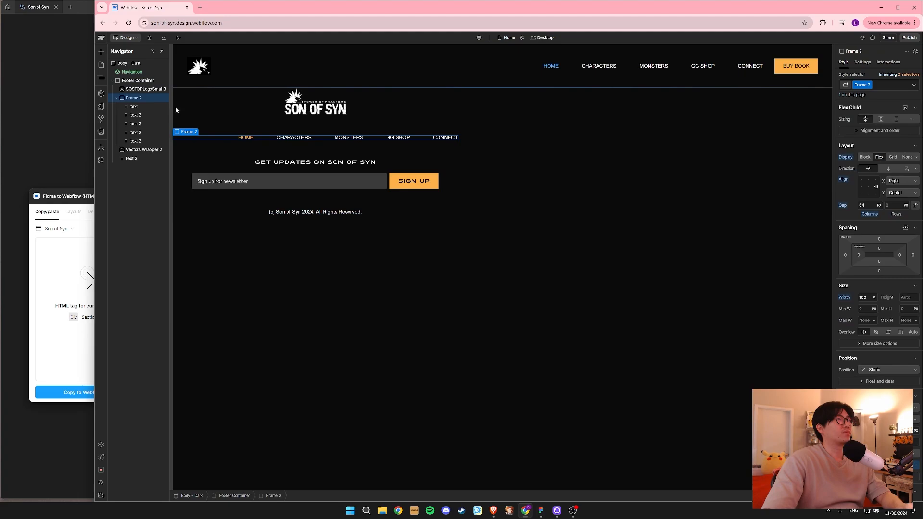
left_click(879, 85)
key("BackSpace")
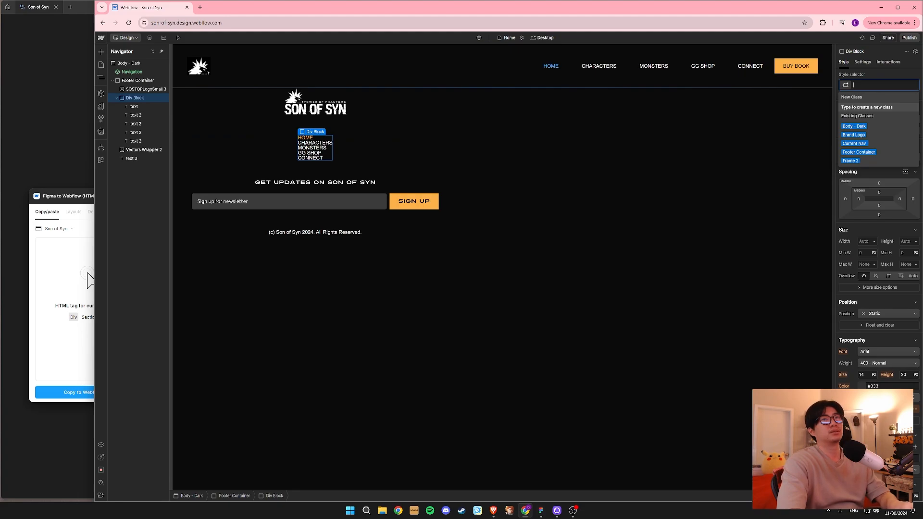
type("Footer")
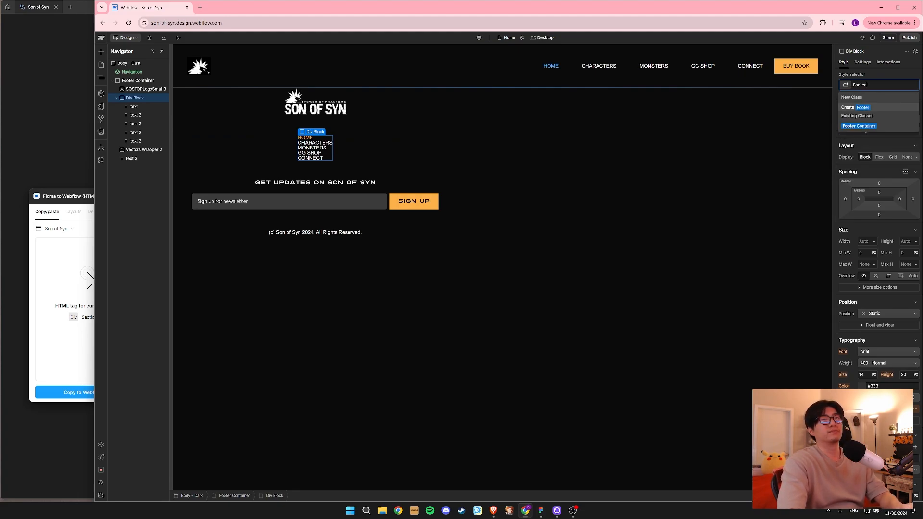
type(" Navigation")
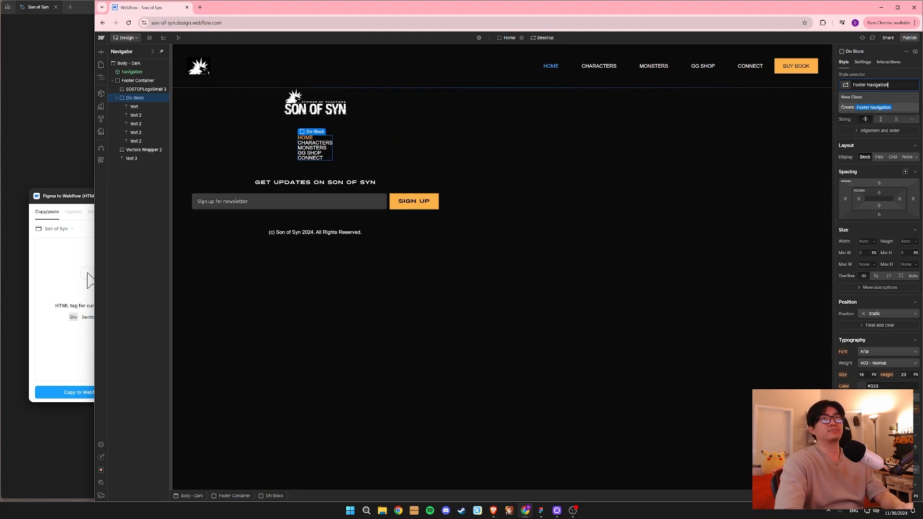
key("Return")
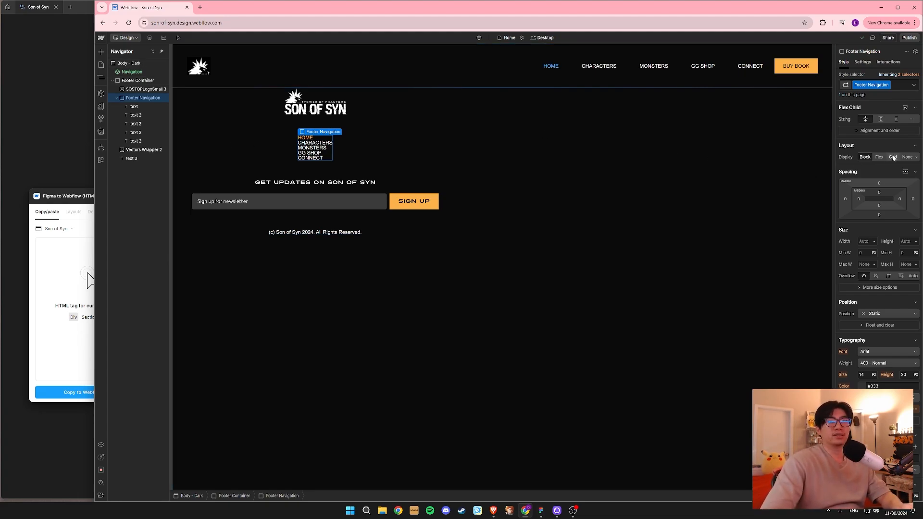
Set the Footer Navigation class to Flex display with a horizontal direction.
left_click(879, 157)
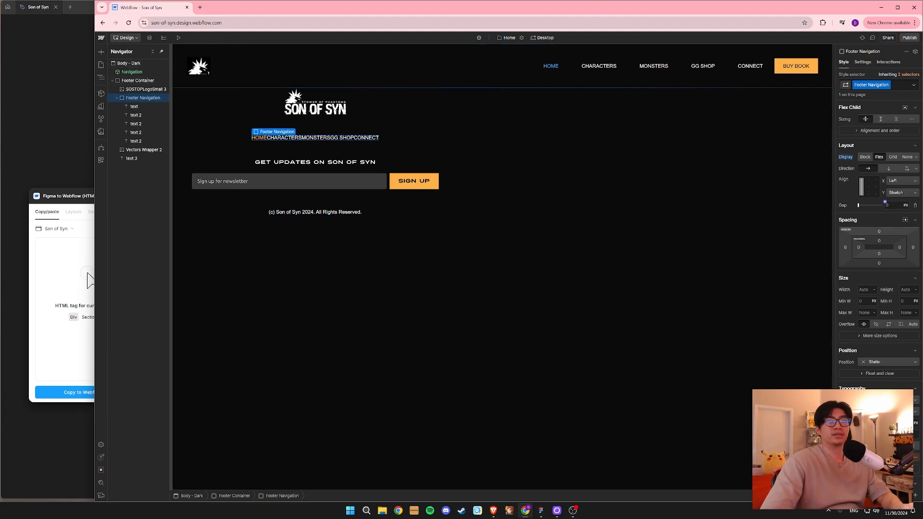
left_click(889, 169)
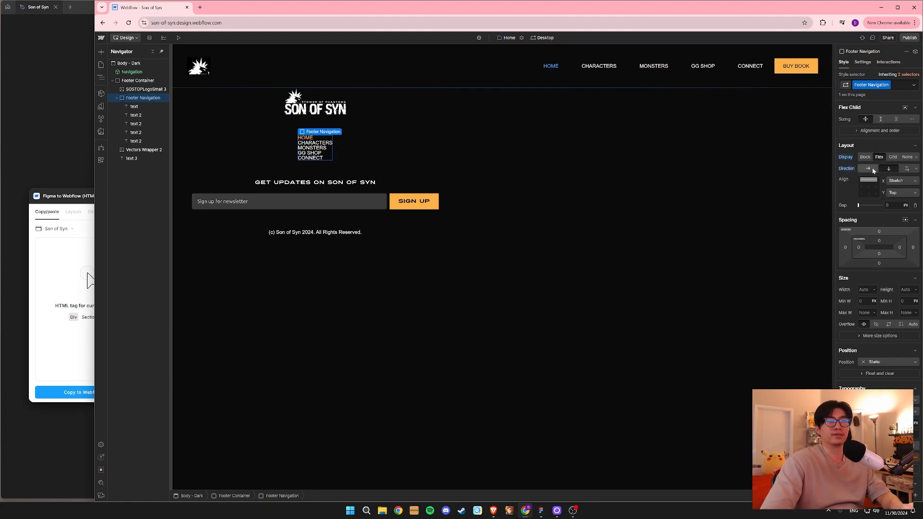
left_click(868, 168)
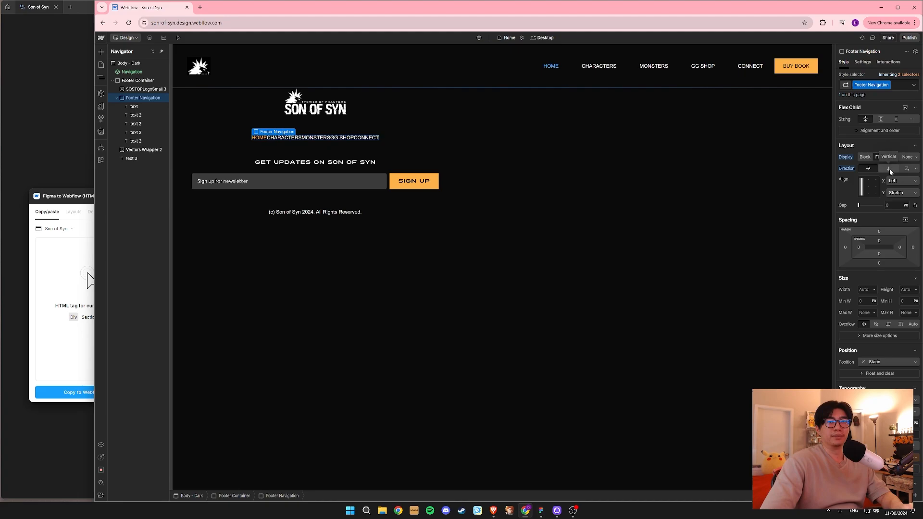
Check the spacing between the footer links in the Figma design and set the Footer Navigation gap to 64 px.
left_click(57, 144)
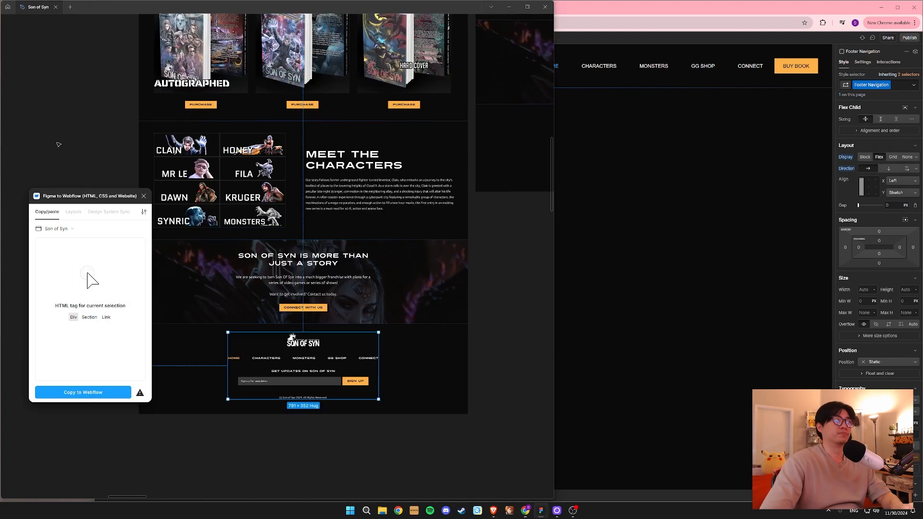
double_click(267, 359)
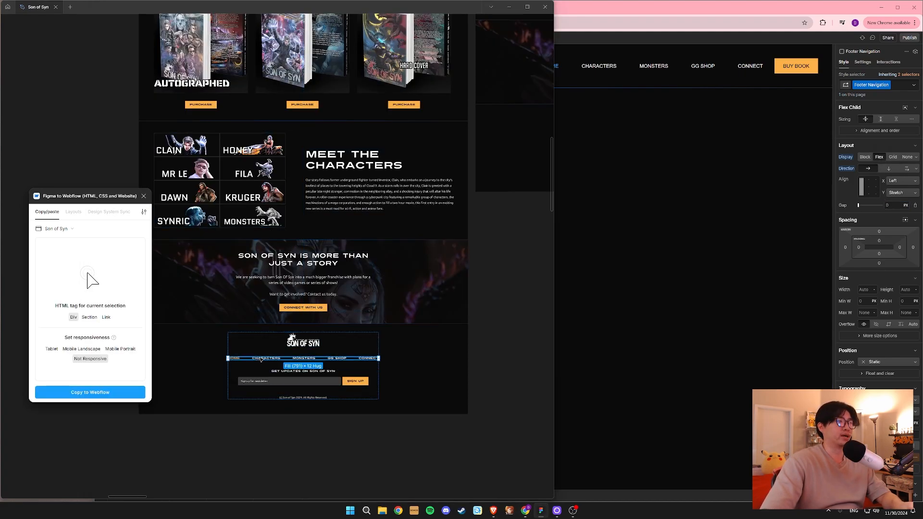
double_click(264, 359)
key("alt")
left_click(643, 212)
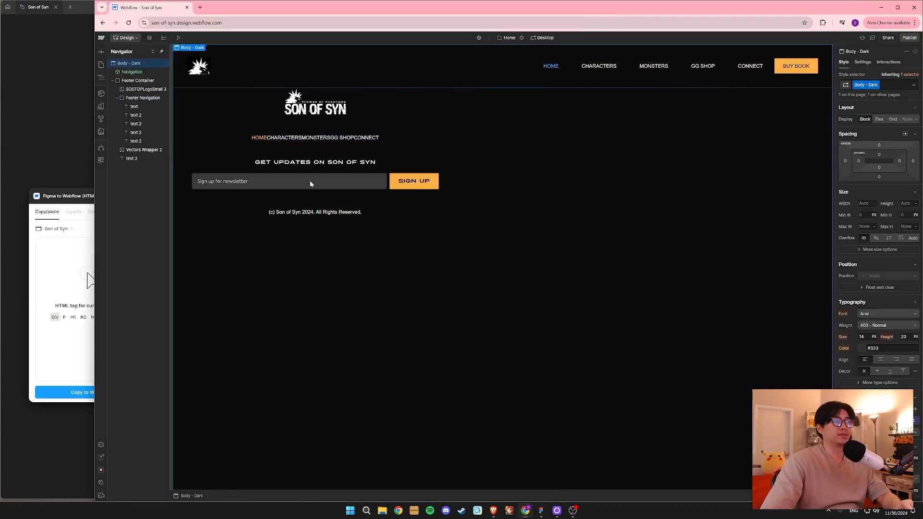
left_click(262, 139)
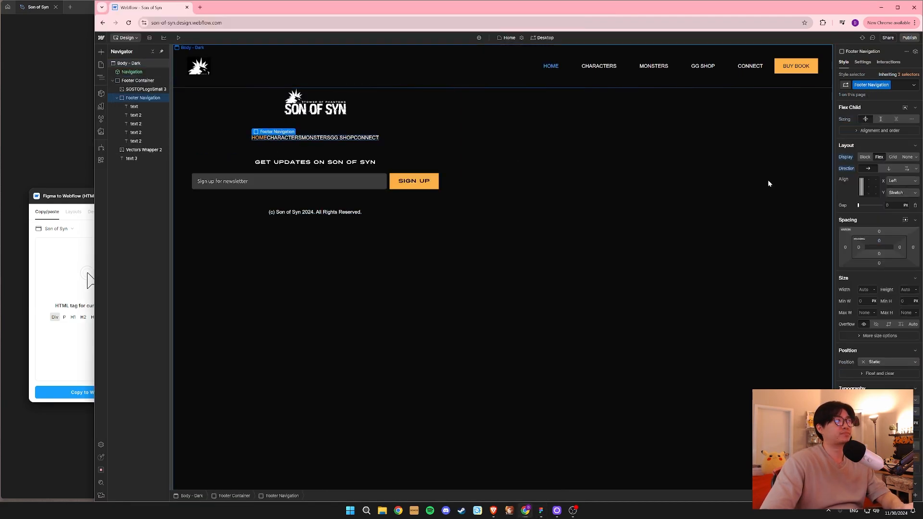
left_click(887, 205)
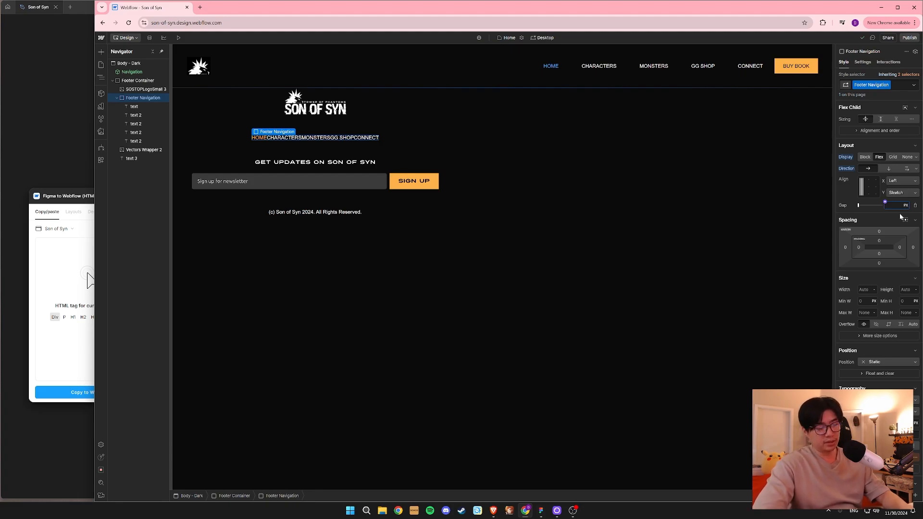
type("64")
key("Return")
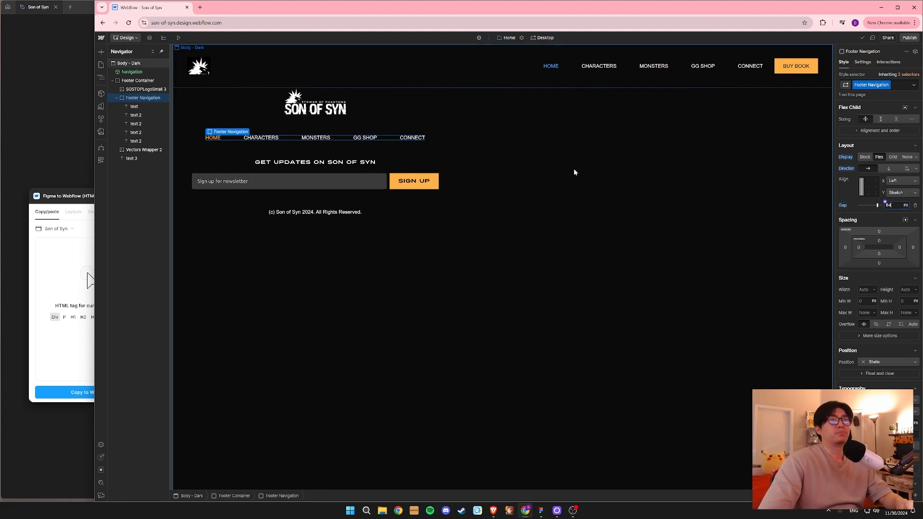
Set the Footer Container's maximum width to None.
left_click(397, 156)
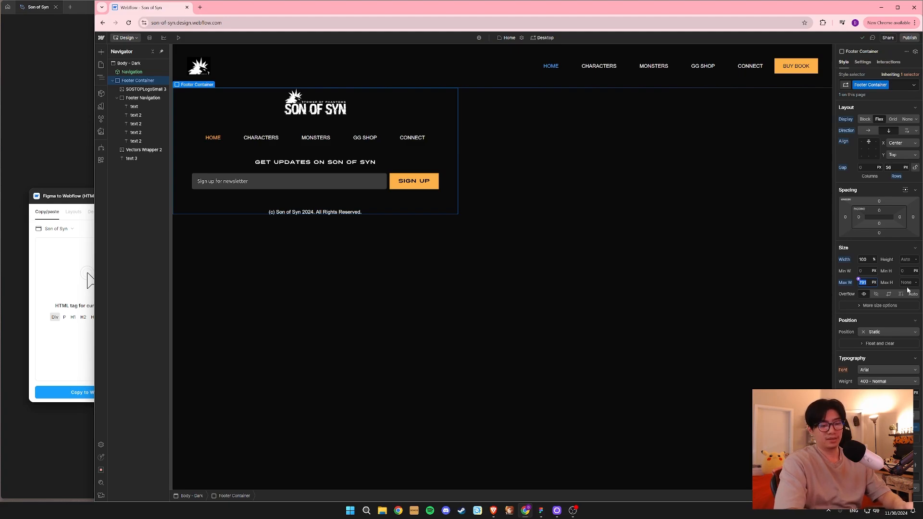
left_click(873, 283)
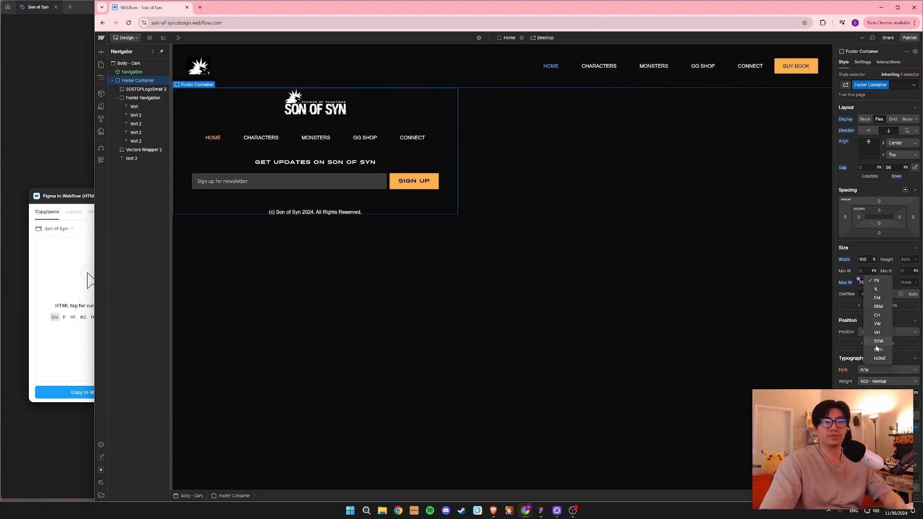
left_click(878, 360)
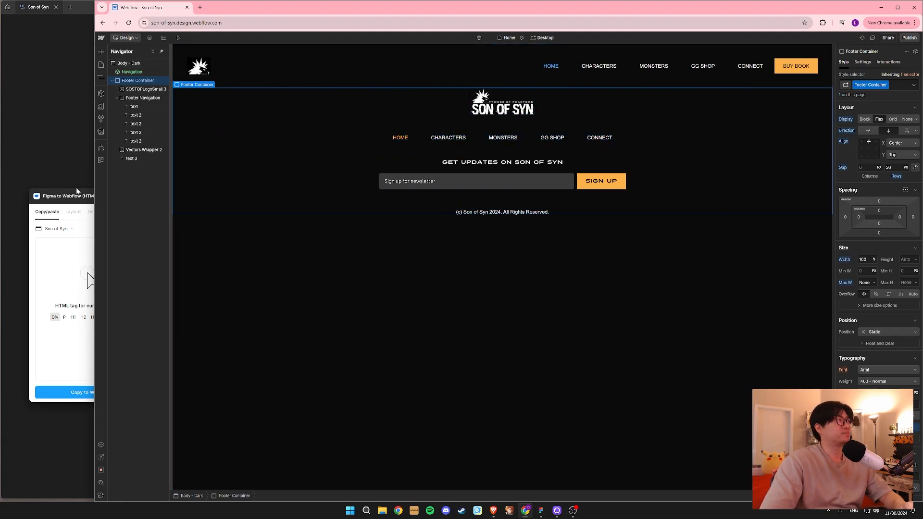
Check the footer section in the Figma design, and copy the Gradient Border element from inside the Navigation component.
left_click(63, 199)
left_click(94, 157)
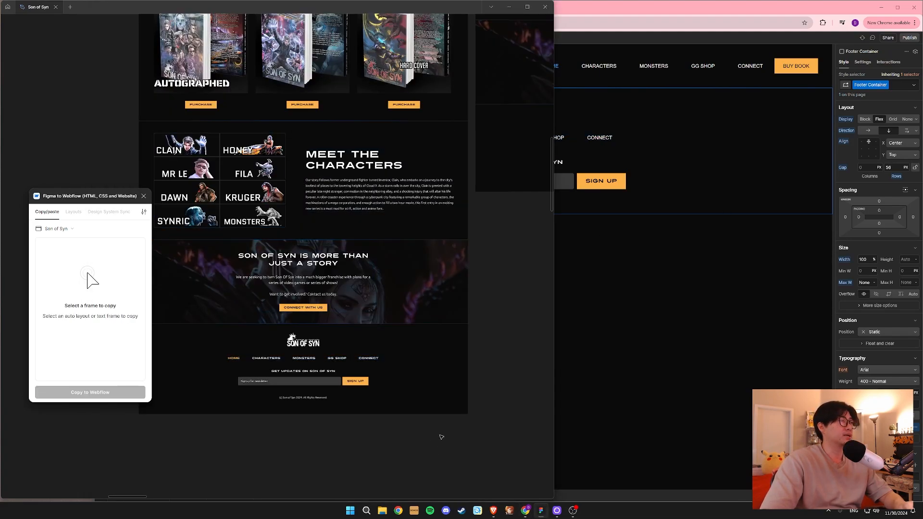
scroll(432, 365, "up", 2)
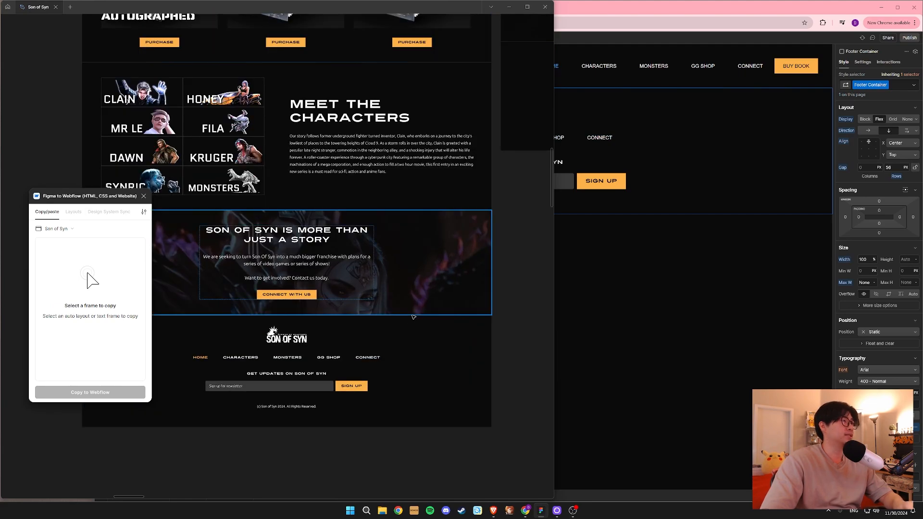
left_click(682, 237)
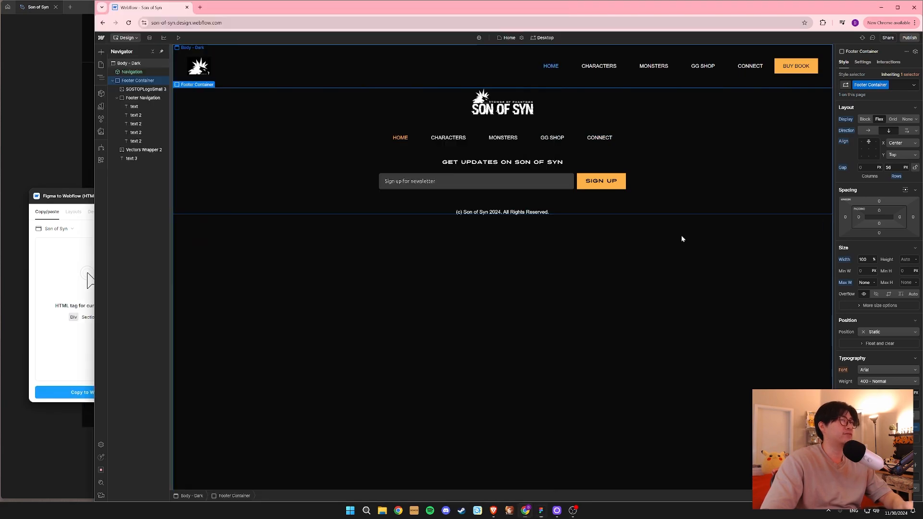
double_click(137, 72)
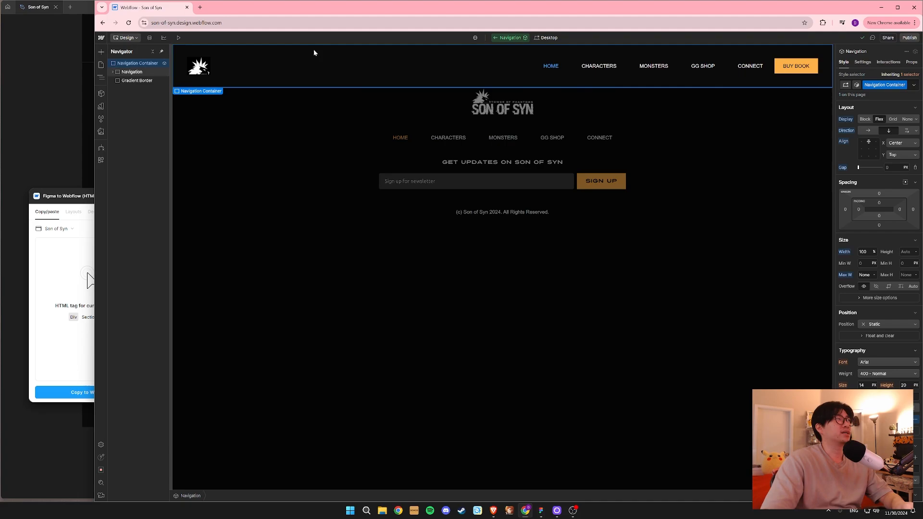
left_click(139, 80)
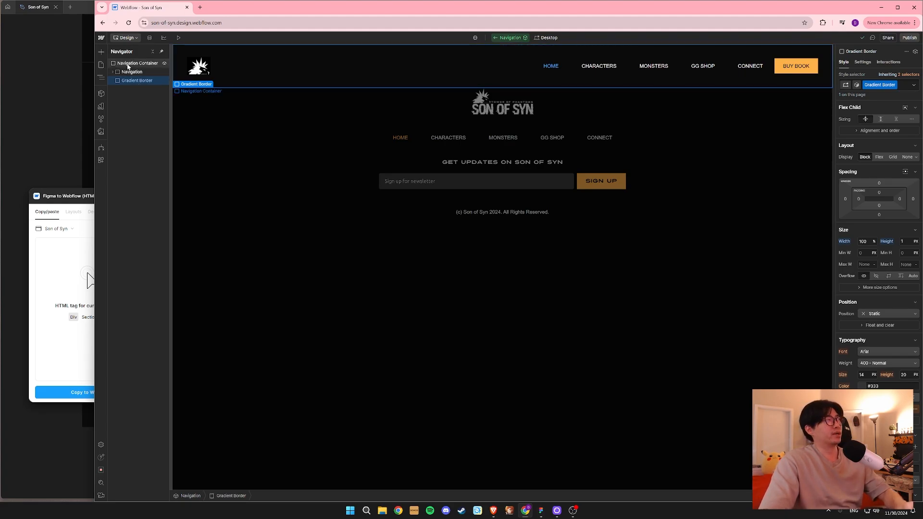
left_click(510, 38)
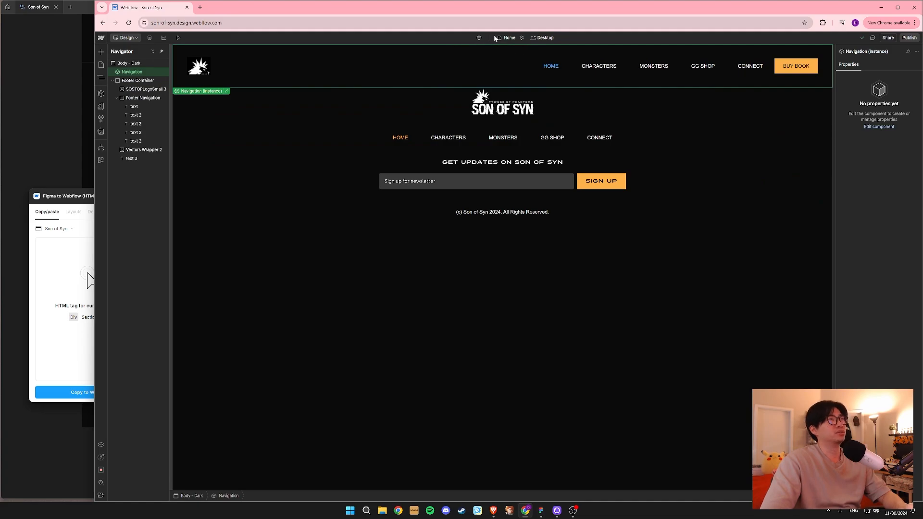
Paste the Gradient Border into the Footer Container and move it above the logo as the first child.
left_click(138, 81)
key("ctrl+v")
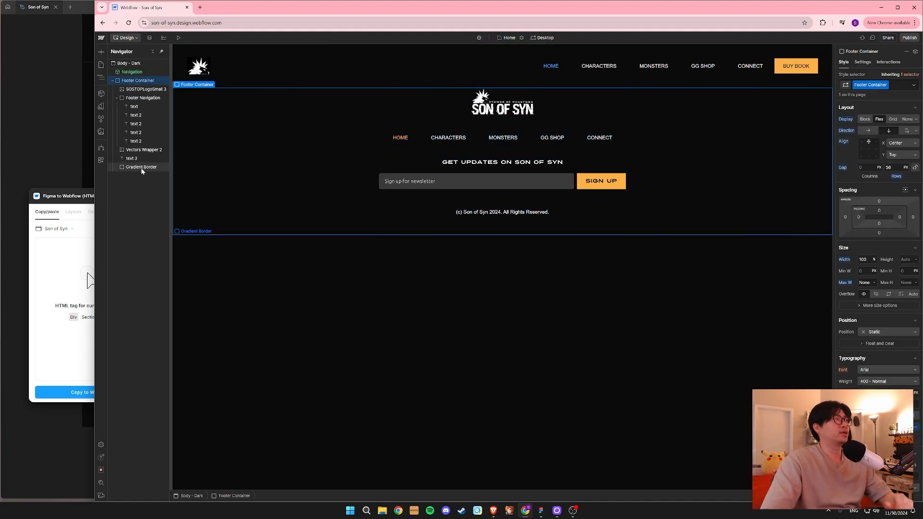
left_click_drag(141, 169, 141, 90)
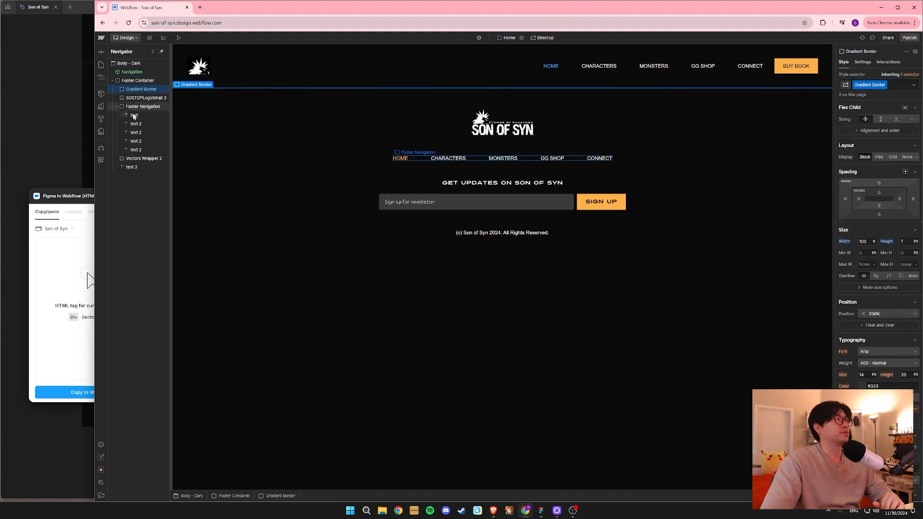
left_click(140, 82)
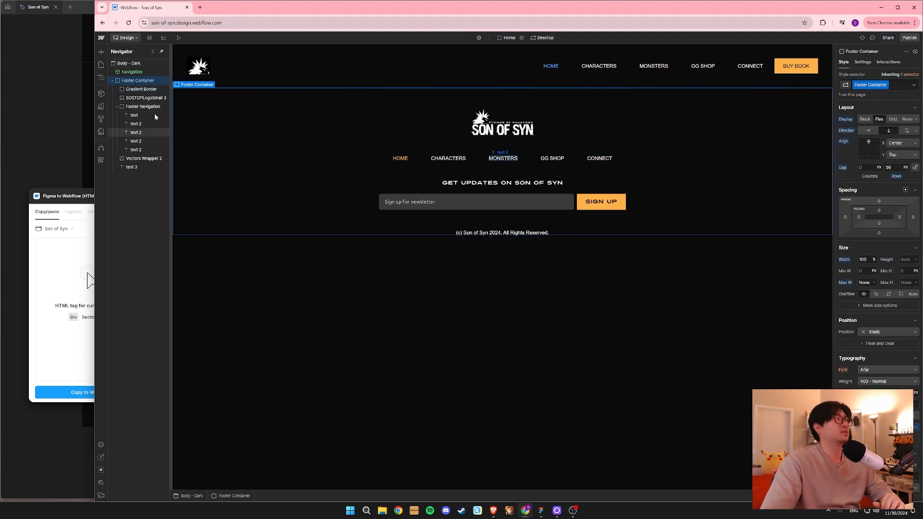
Set the Footer Container's top margin to 64 px.
left_click(636, 324)
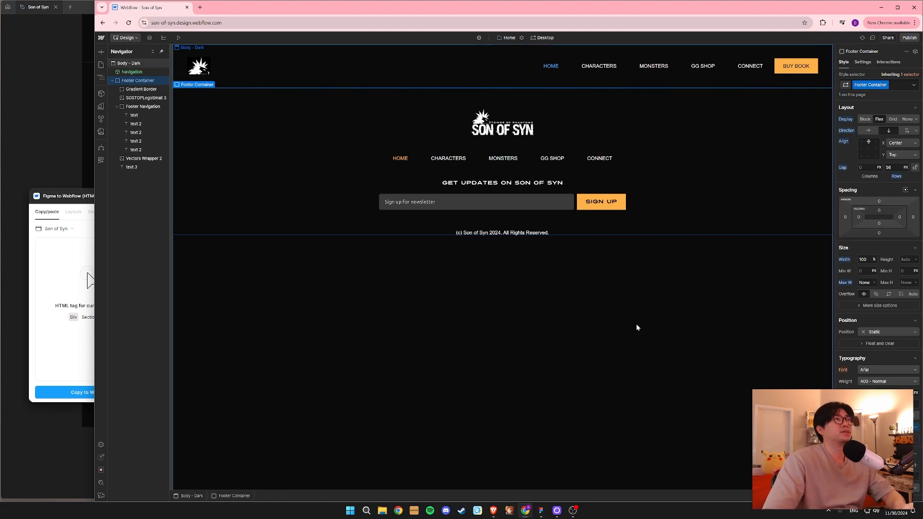
left_click(136, 81)
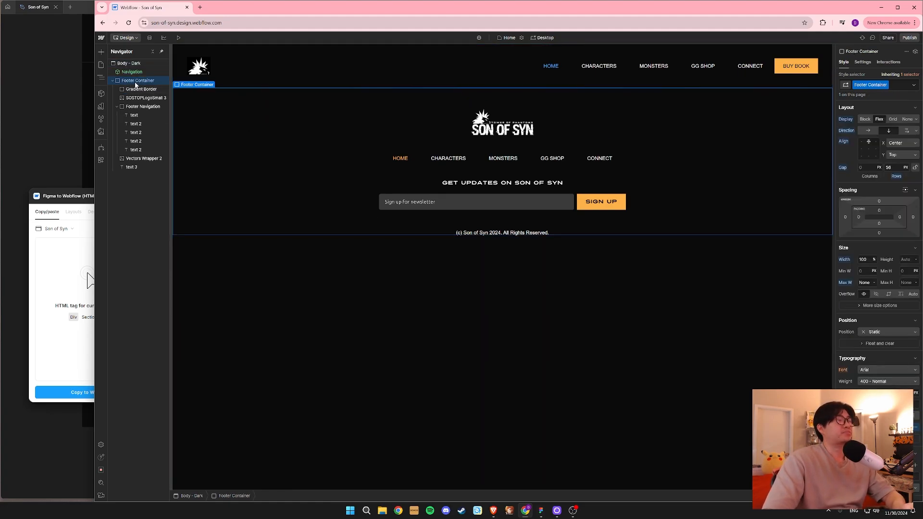
left_click(885, 206)
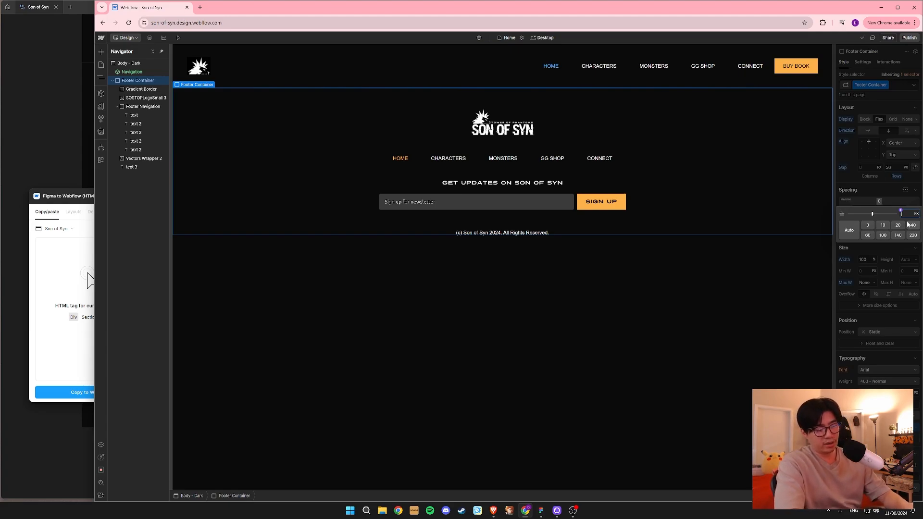
type("64px")
key("Return")
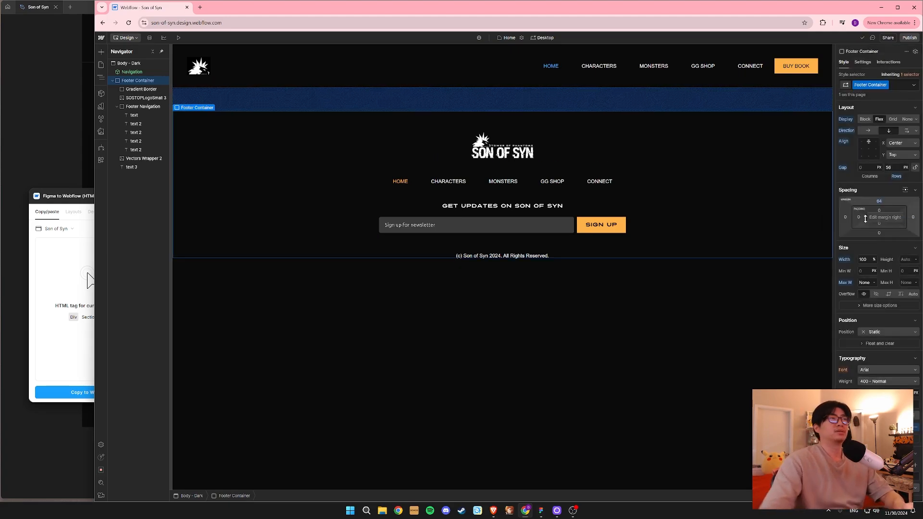
Examine how the footer's logo, navigation links and newsletter sign-up block are built on the Webflow page.
left_click(461, 339)
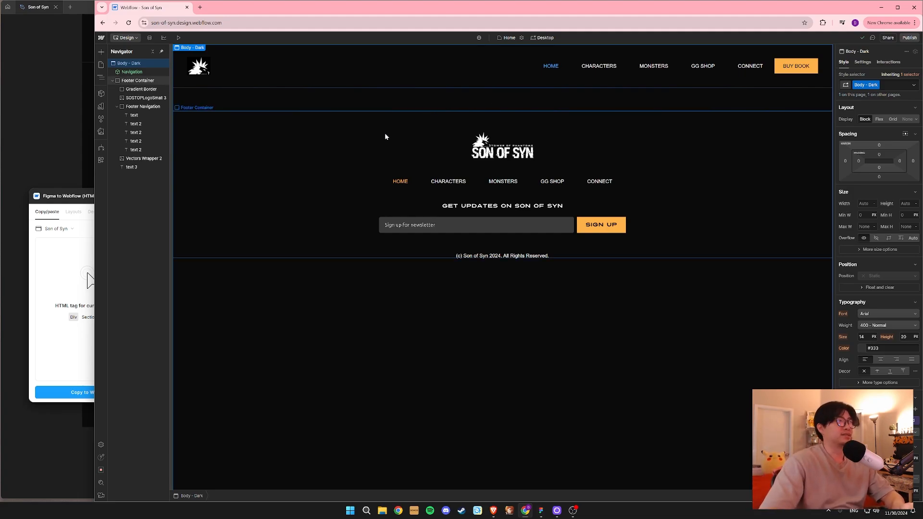
left_click(302, 78)
left_click(472, 315)
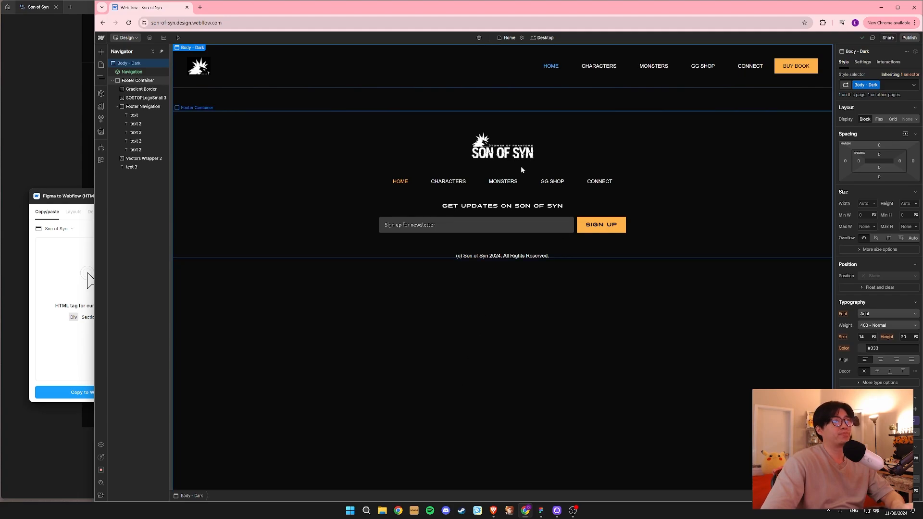
left_click(515, 151)
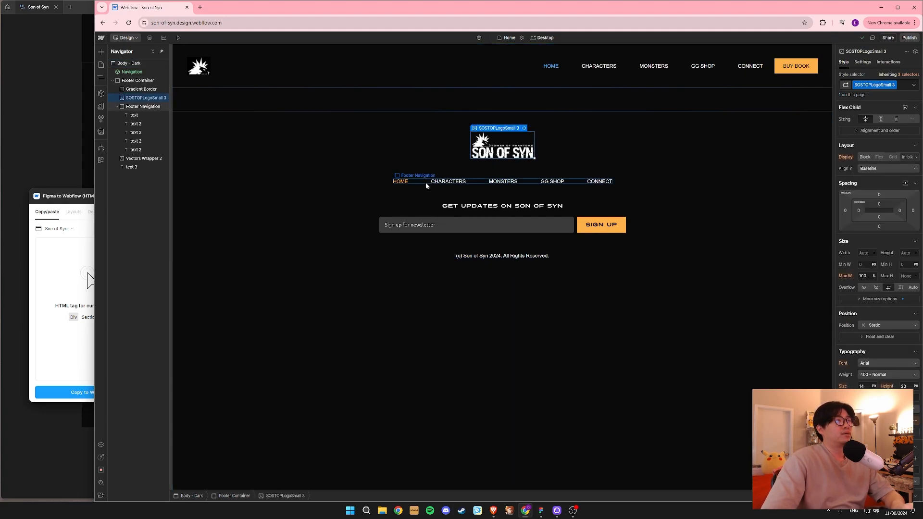
left_click(505, 217)
left_click(448, 181)
double_click(483, 207)
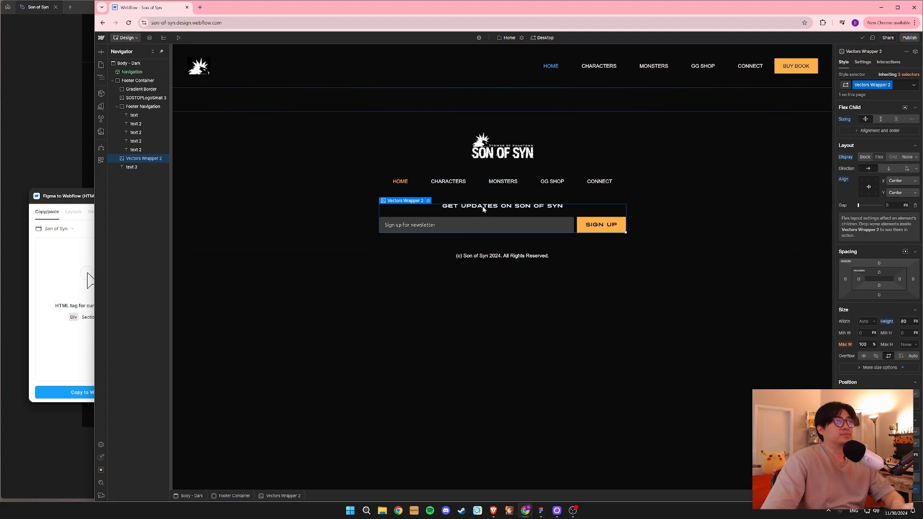
left_click(403, 227)
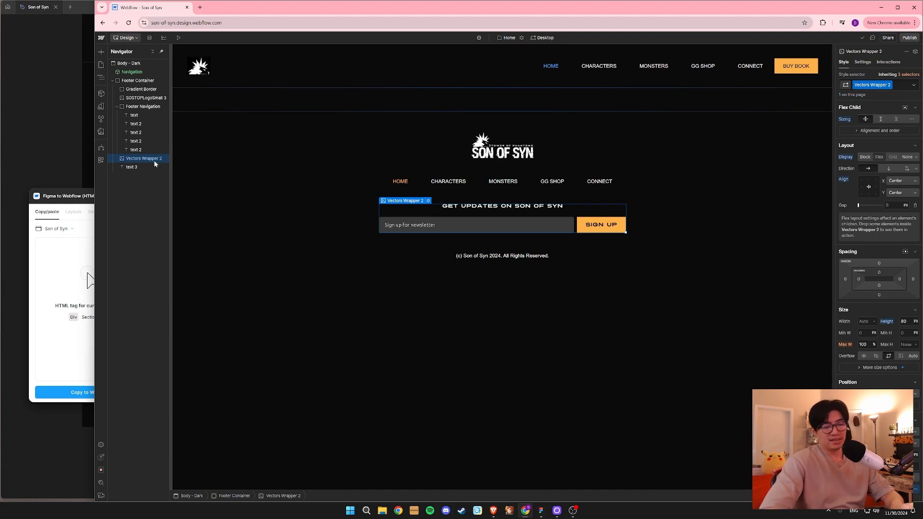
Switch to Figma and examine how the newsletter heading, email field and sign-up button are grouped in the footer.
left_click(53, 142)
left_click(53, 143)
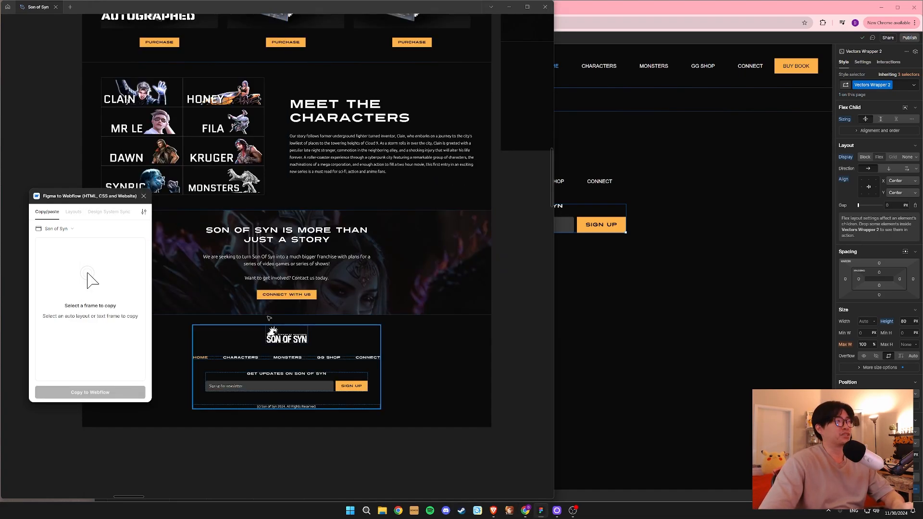
double_click(268, 387)
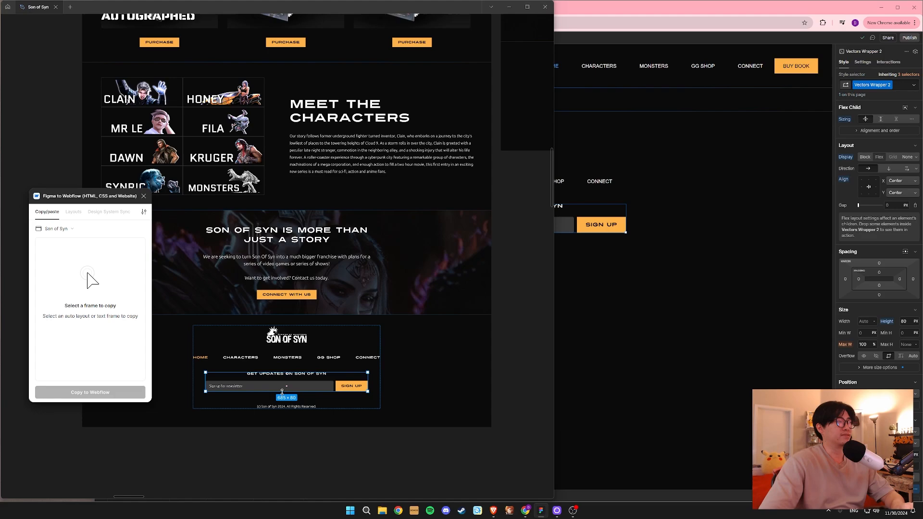
left_click(352, 389)
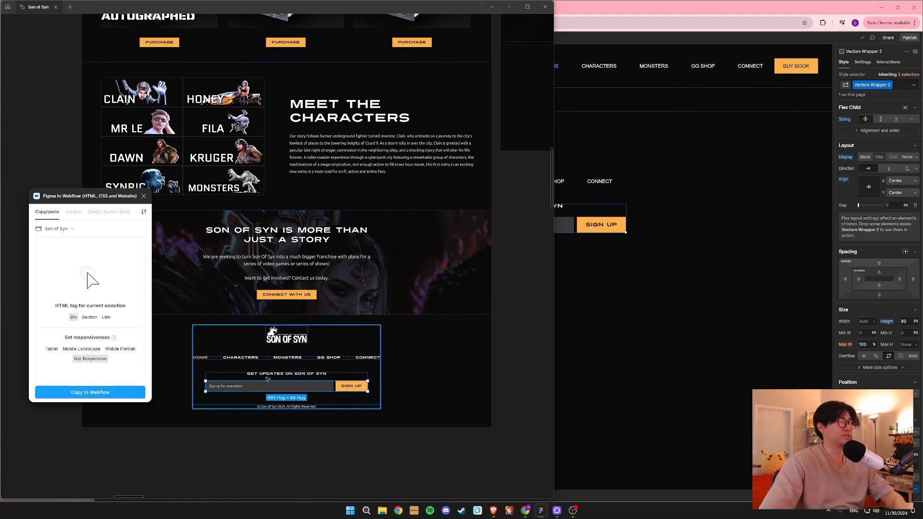
left_click(275, 376)
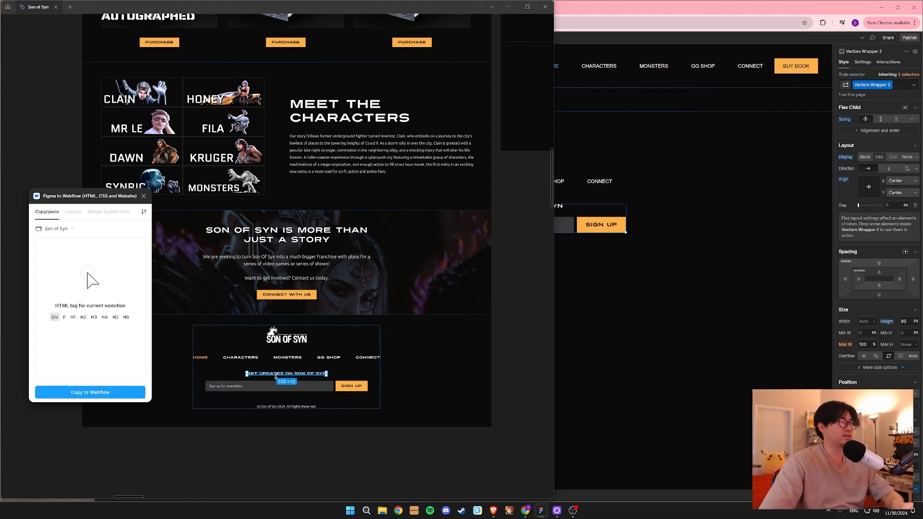
left_click(237, 385)
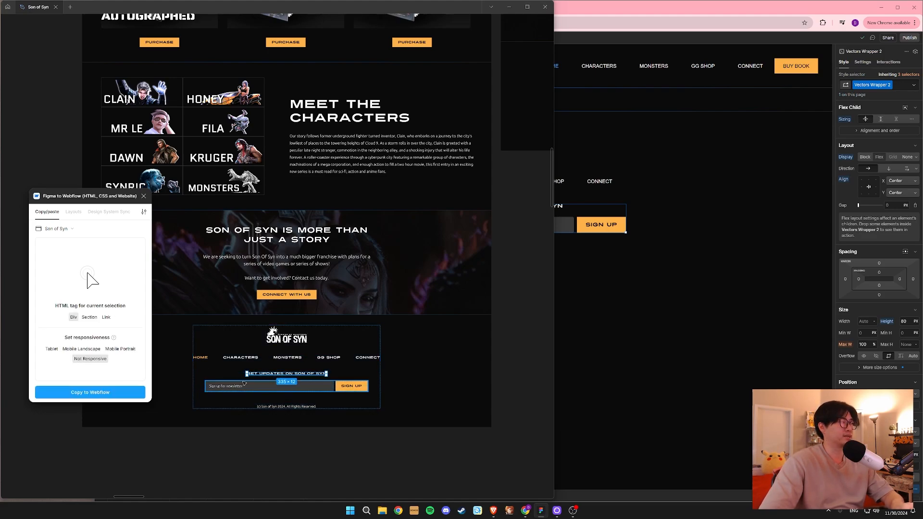
left_click(289, 359)
left_click(402, 445)
Copy the footer's newsletter sign-up group from Figma for Webflow with the Figma to Webflow plugin.
left_click(318, 372)
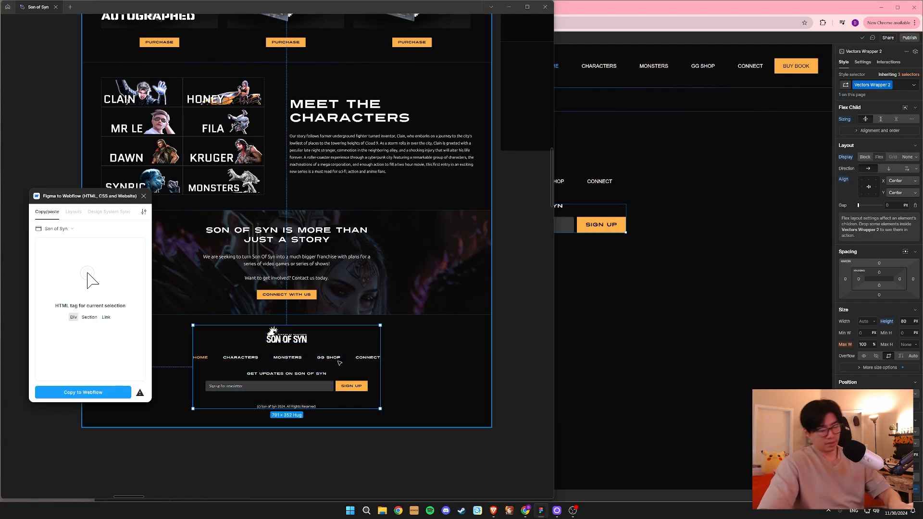
left_click(341, 354)
left_click(332, 358)
double_click(311, 387)
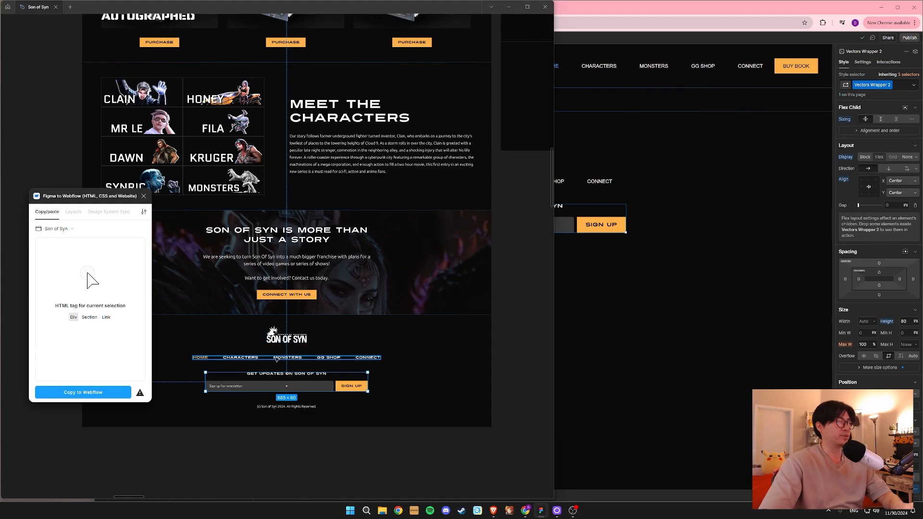
left_click(98, 393)
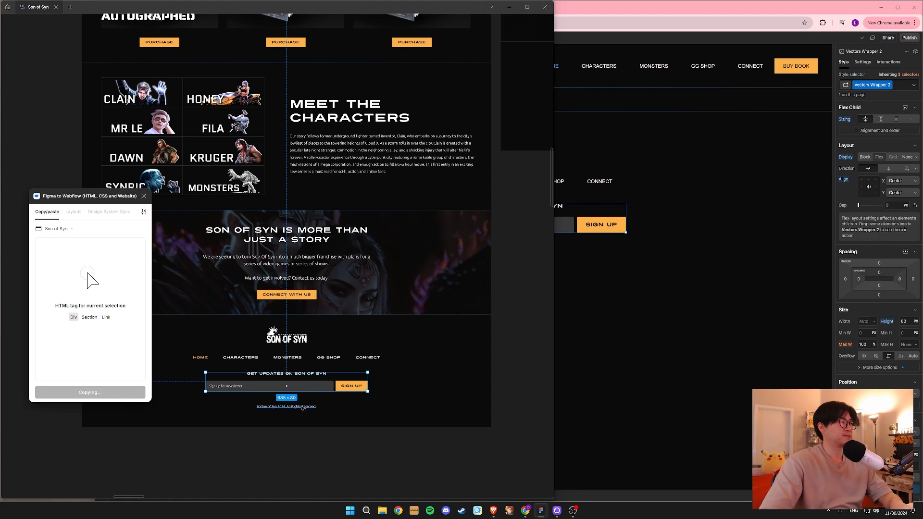
Switch to Webflow and try to paste the copied newsletter group after Vectors Wrapper 2 in the Footer Container.
key("alt+Tab")
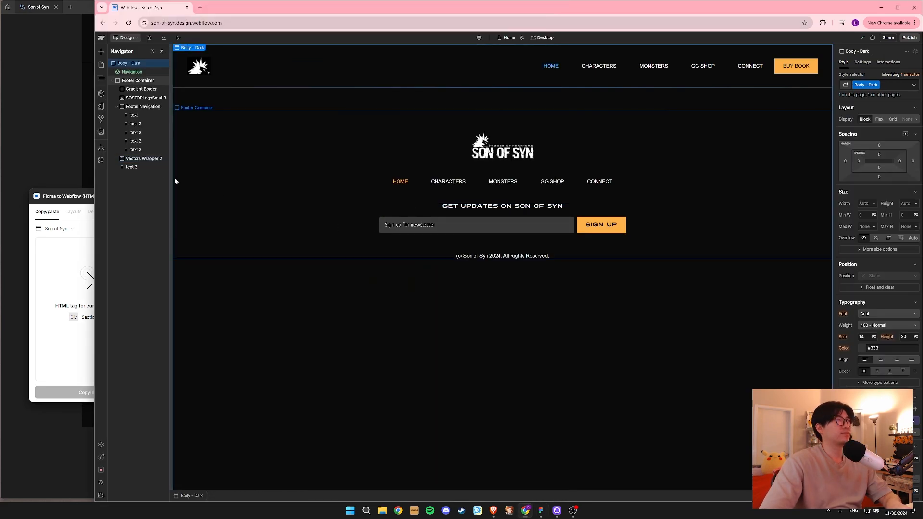
left_click(153, 159)
key("ctrl+v")
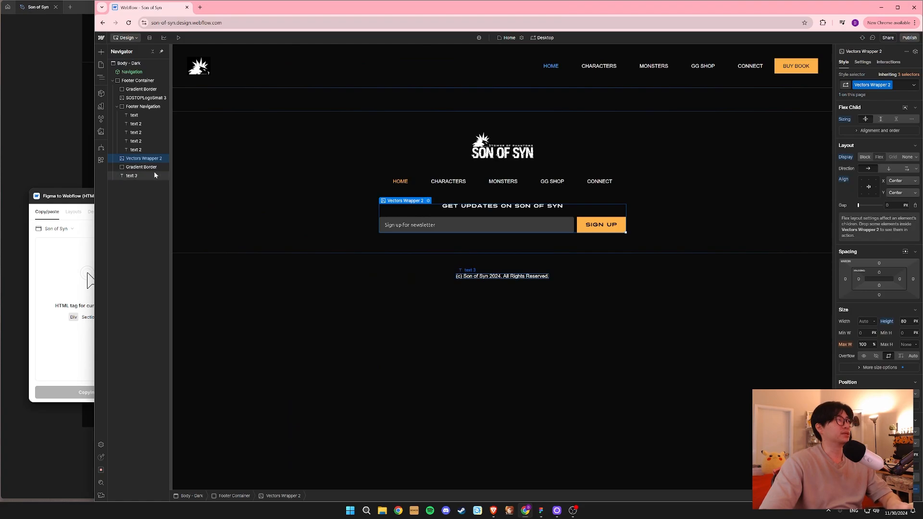
Undo the extra gradient border added below the footer's newsletter block and check the footer layout in the Figma design.
key("ctrl+z")
left_click(76, 249)
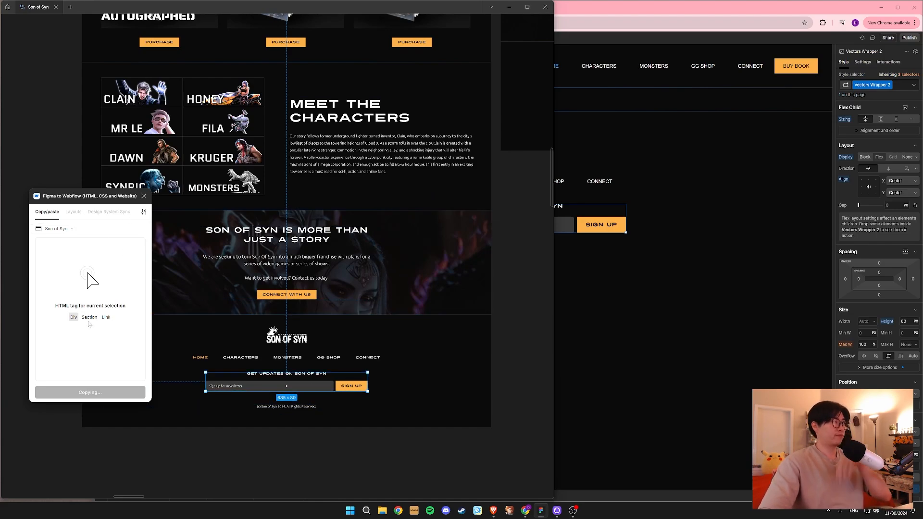
left_click(279, 356)
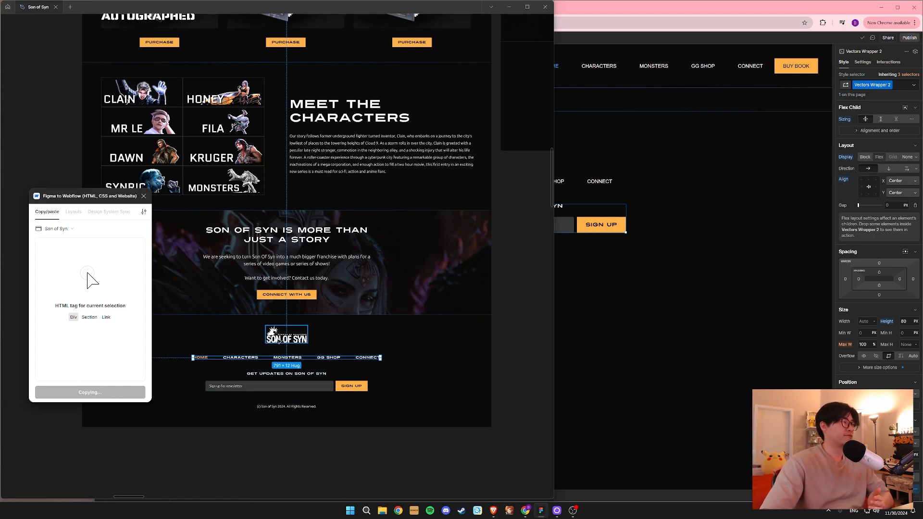
left_click(633, 257)
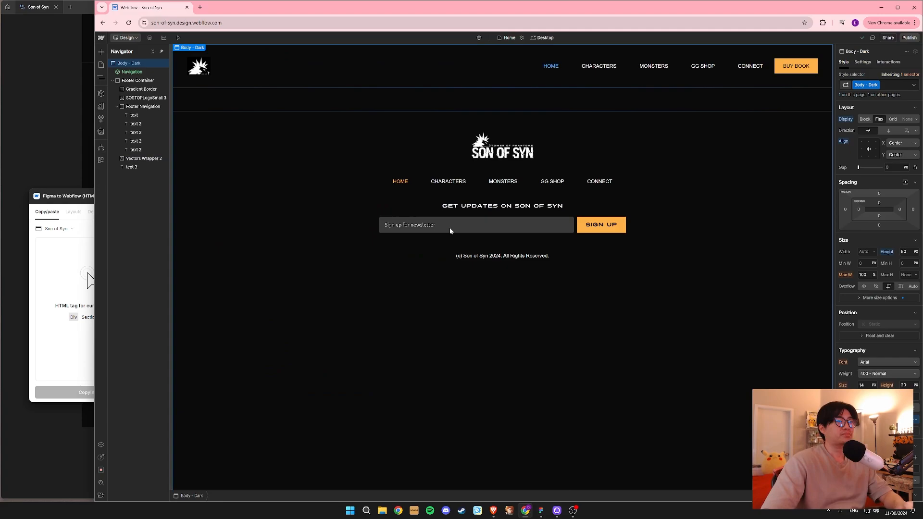
Try deleting the newsletter sign-up block from the footer, and undo the deletion.
left_click(564, 233)
key("Delete")
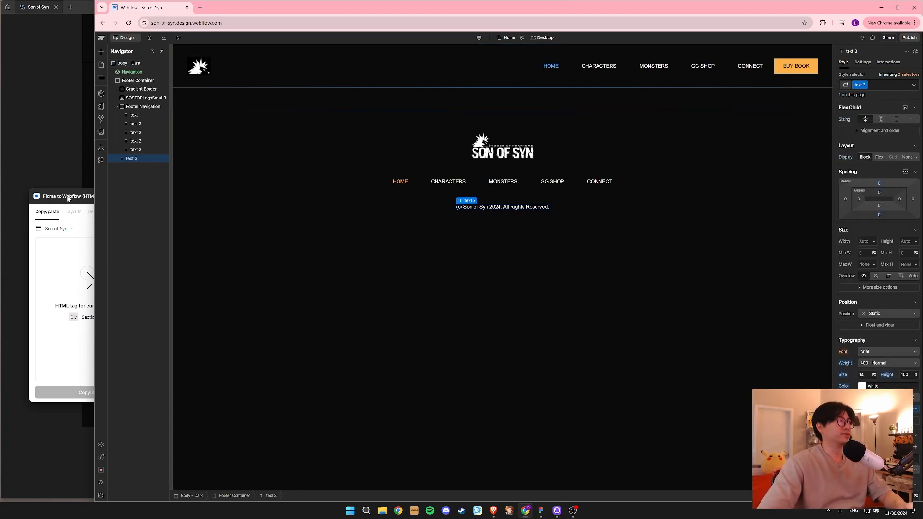
left_click_drag(67, 198, 62, 202)
left_click(589, 250)
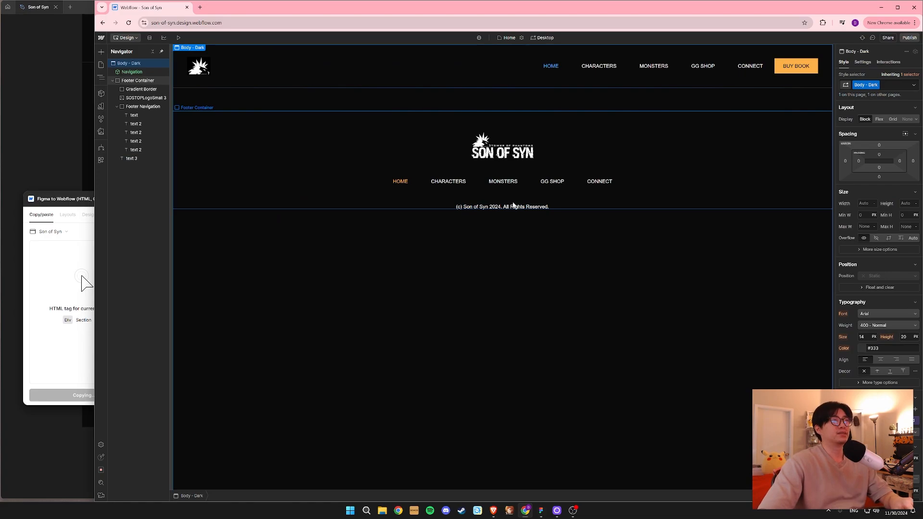
key("ctrl+z")
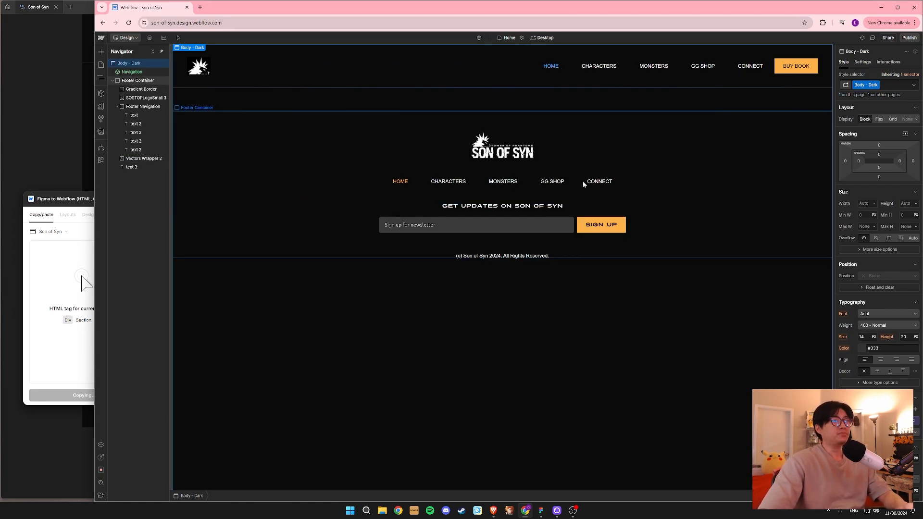
Rename the class of the footer's HOME text to "Footer Nav".
left_click(607, 182)
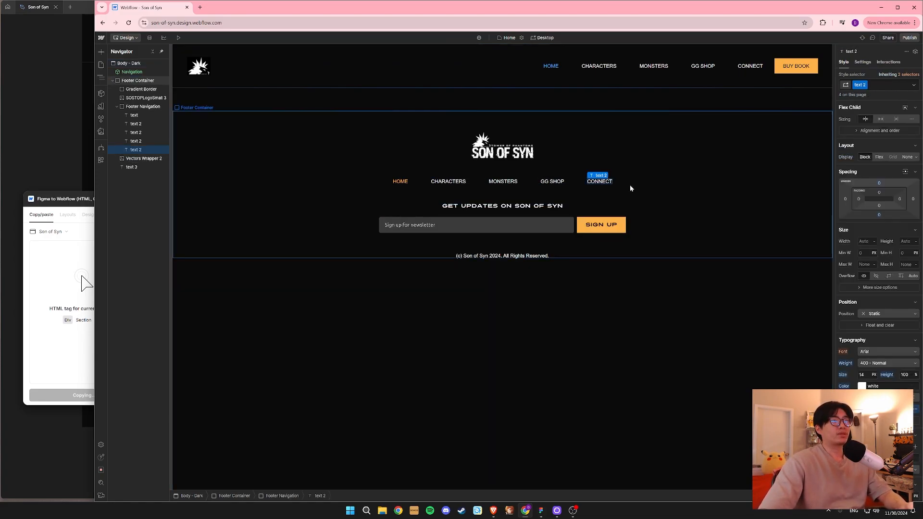
left_click(399, 182)
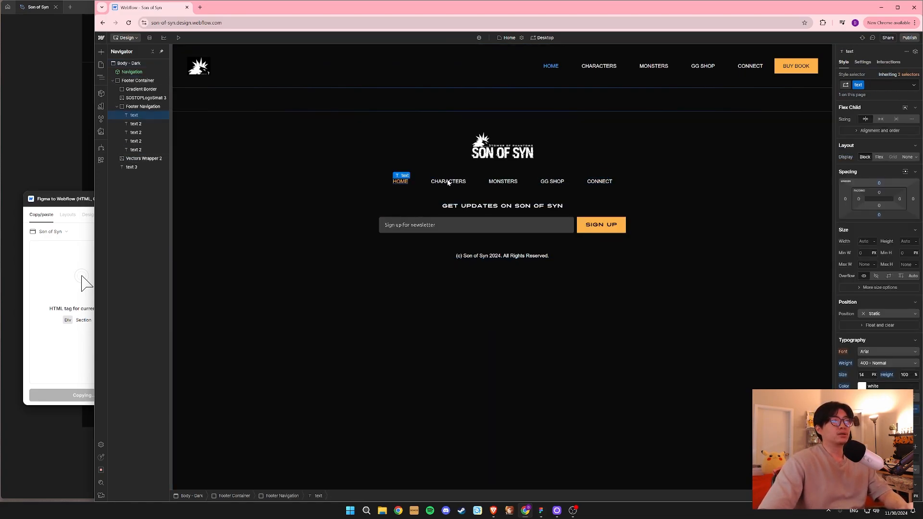
left_click(858, 85)
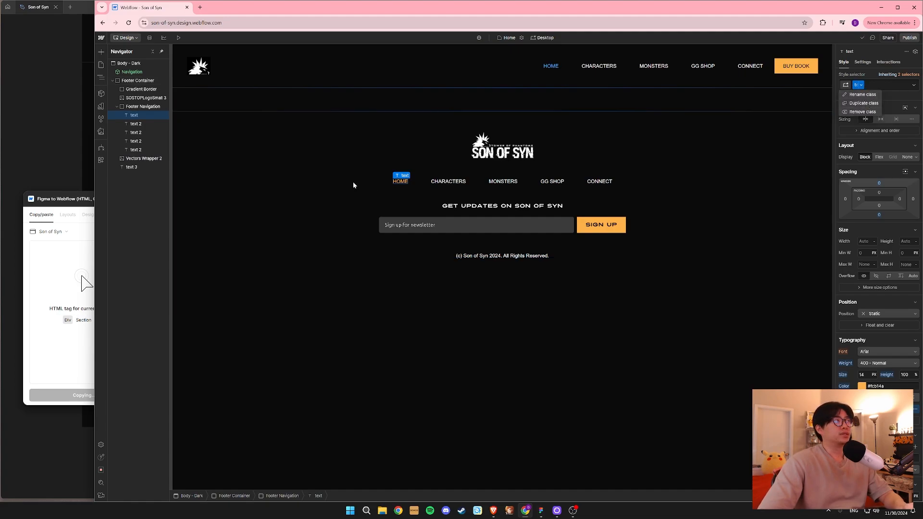
left_click(862, 95)
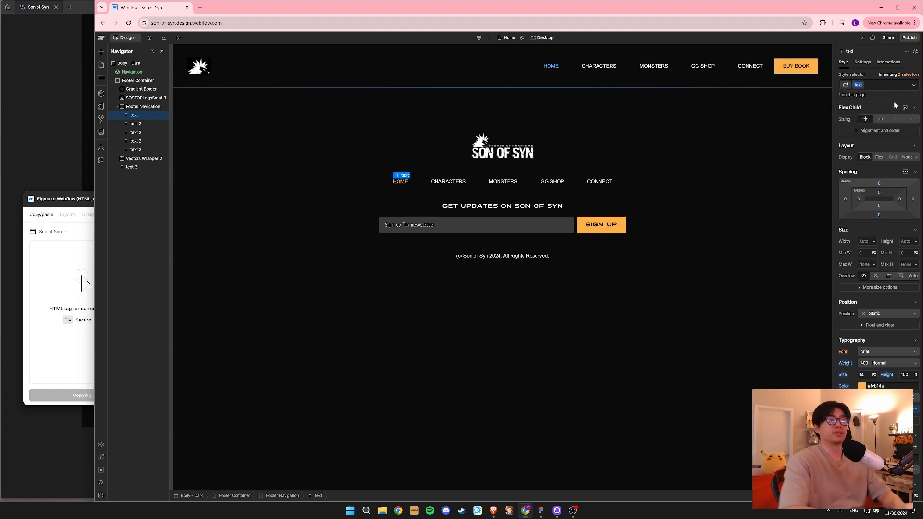
type("Foot")
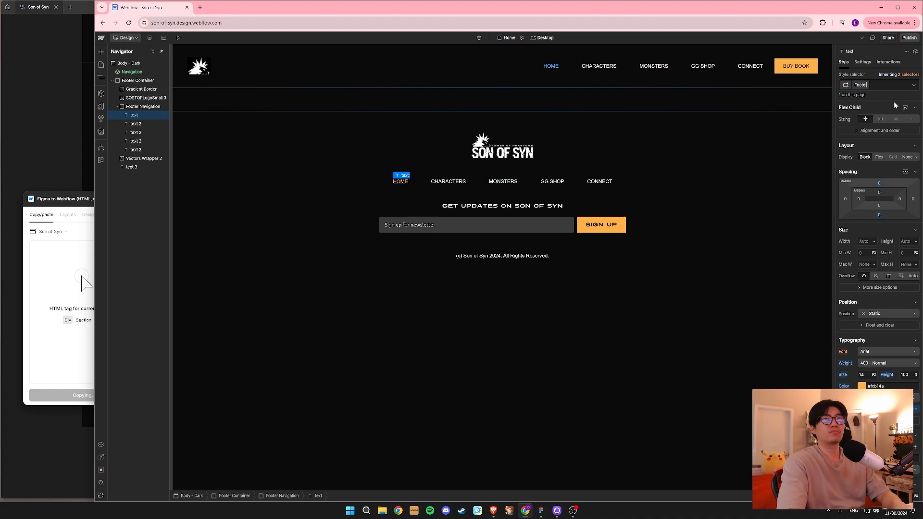
type("er Nav")
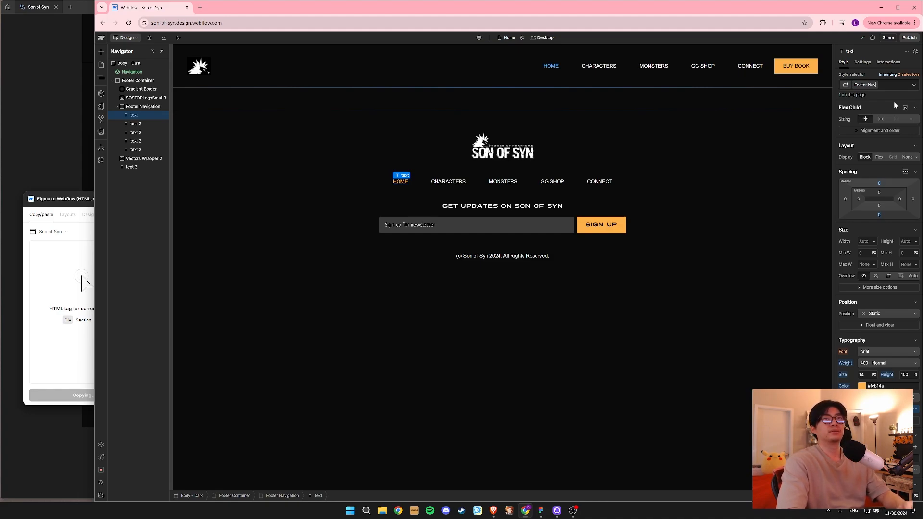
key("Return")
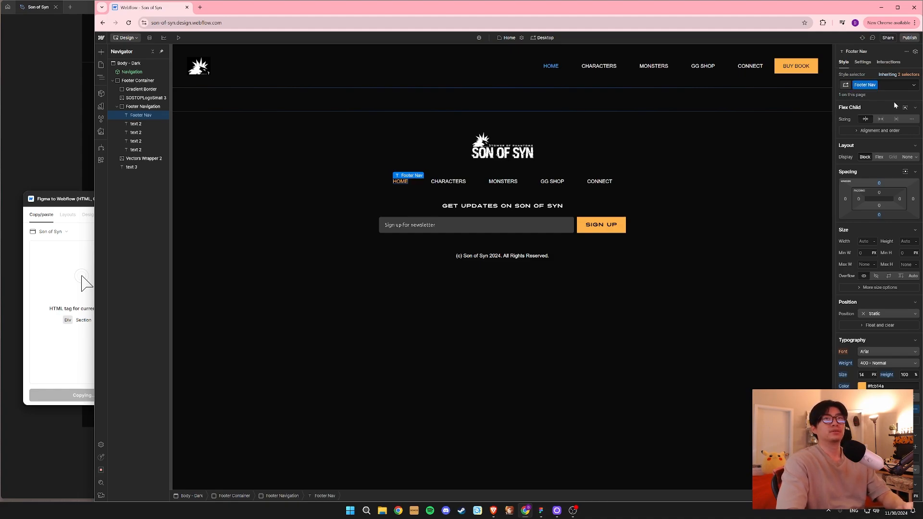
left_click(447, 181)
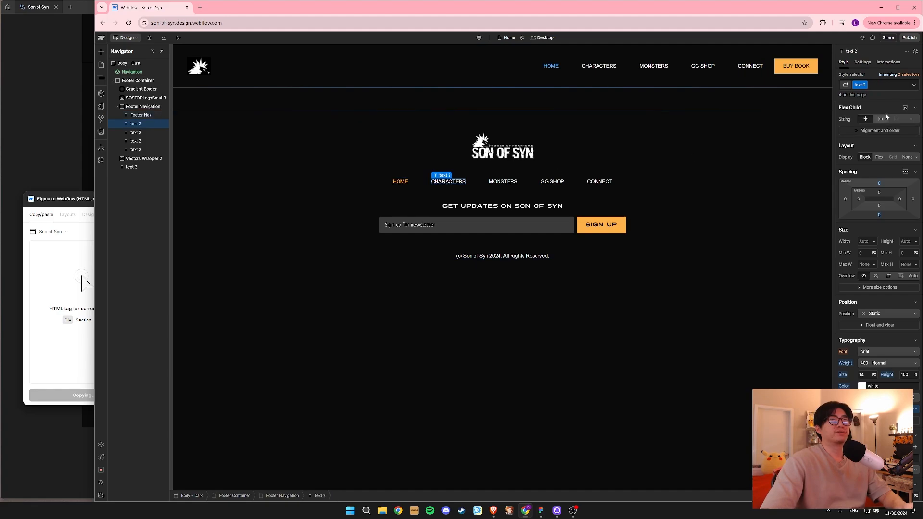
left_click(852, 86)
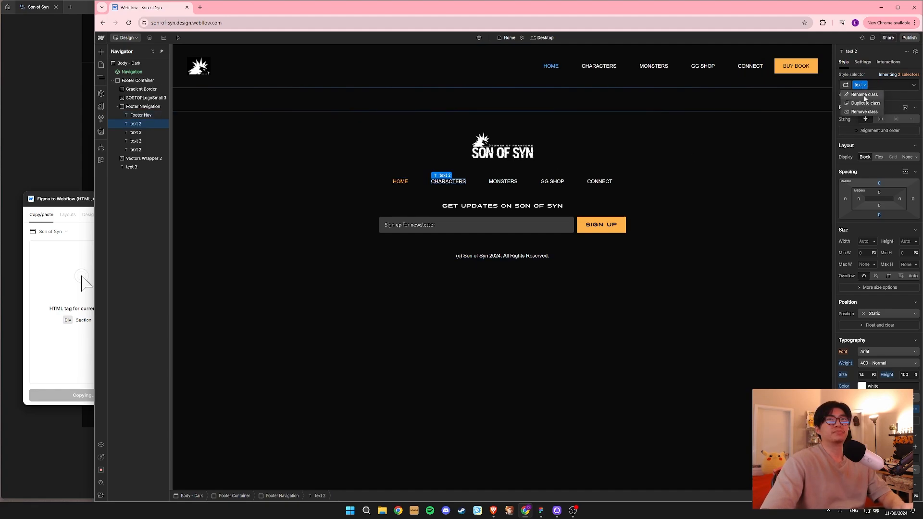
type("Foote")
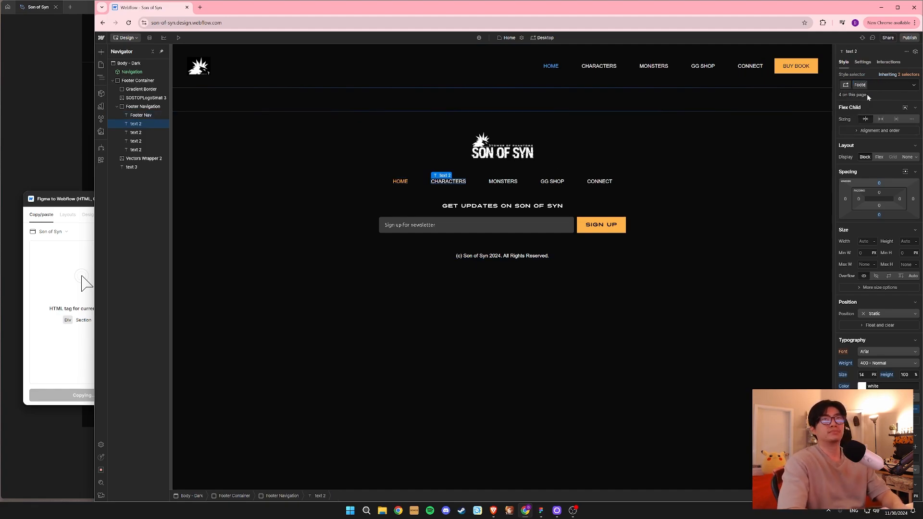
key("Escape")
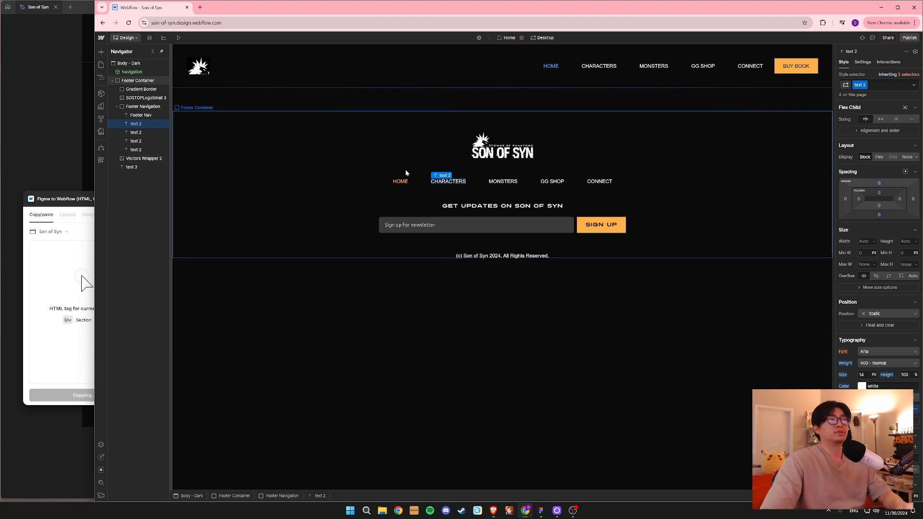
Remove the Footer Nav class from the footer's HOME text.
left_click(399, 181)
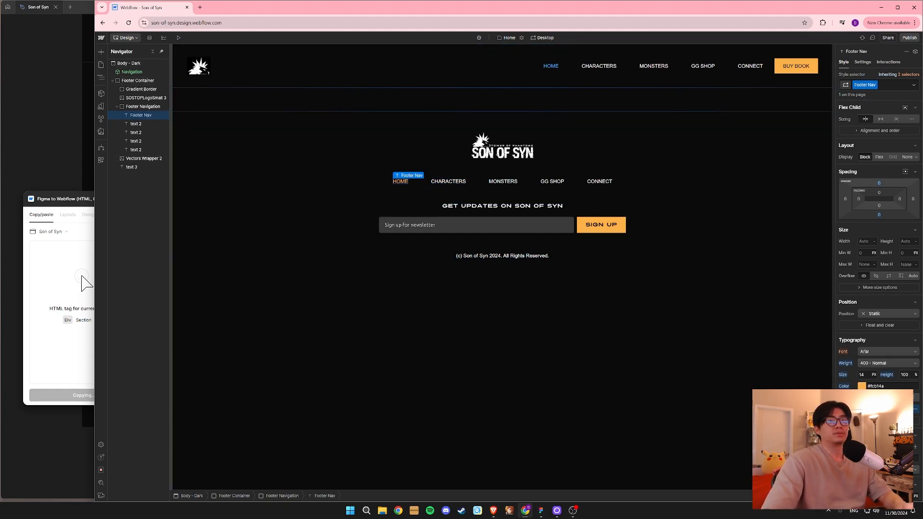
left_click(74, 439)
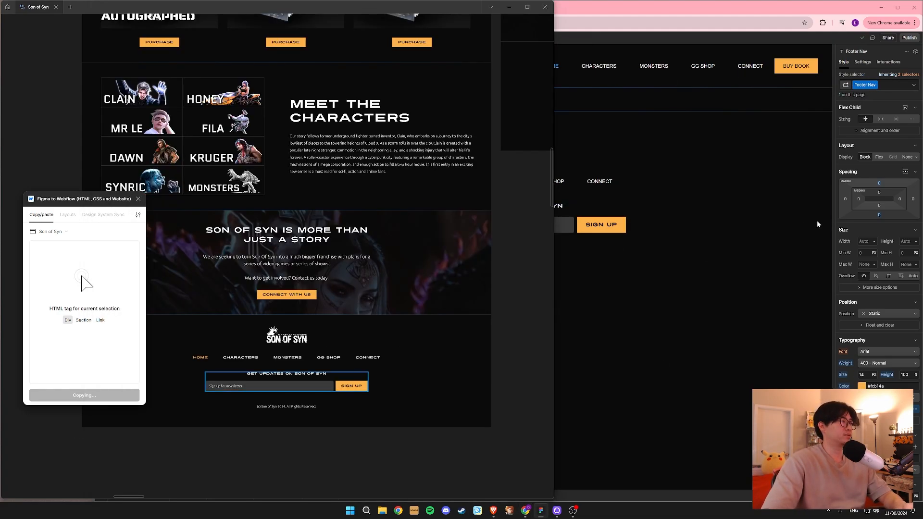
left_click(615, 187)
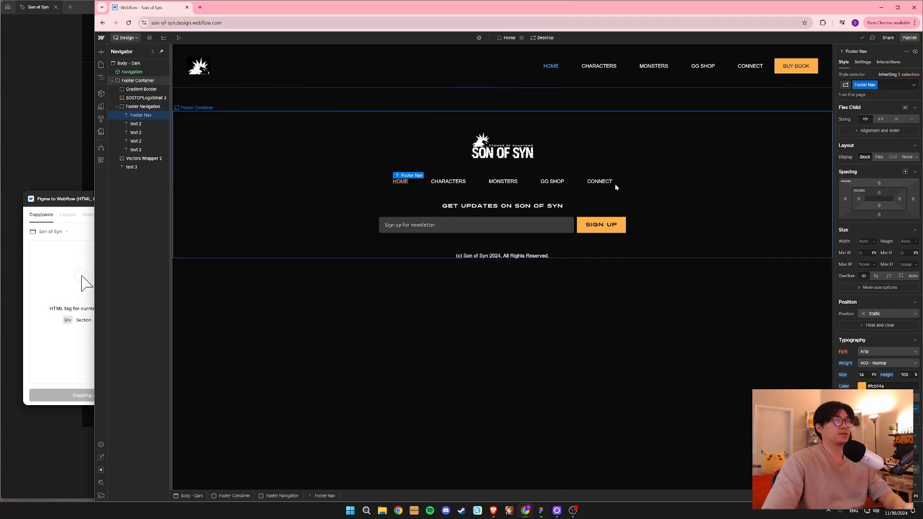
left_click(400, 182)
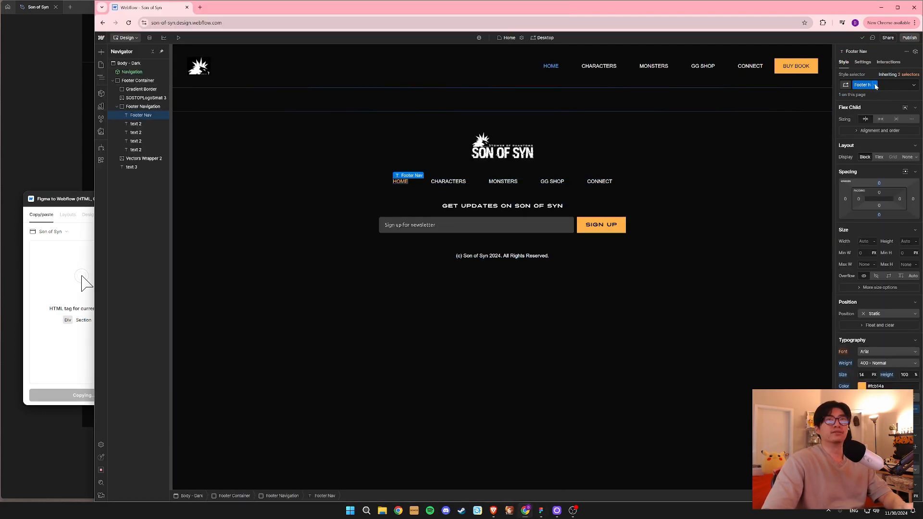
left_click(876, 85)
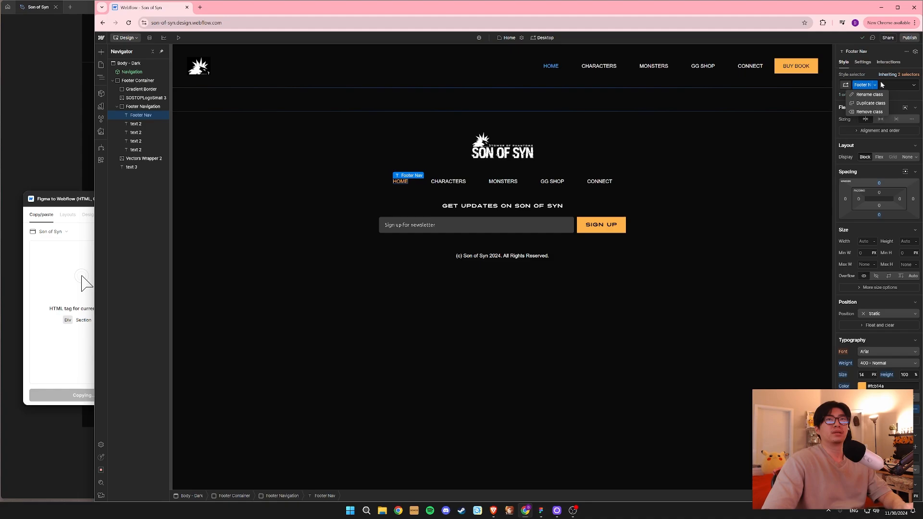
left_click(868, 112)
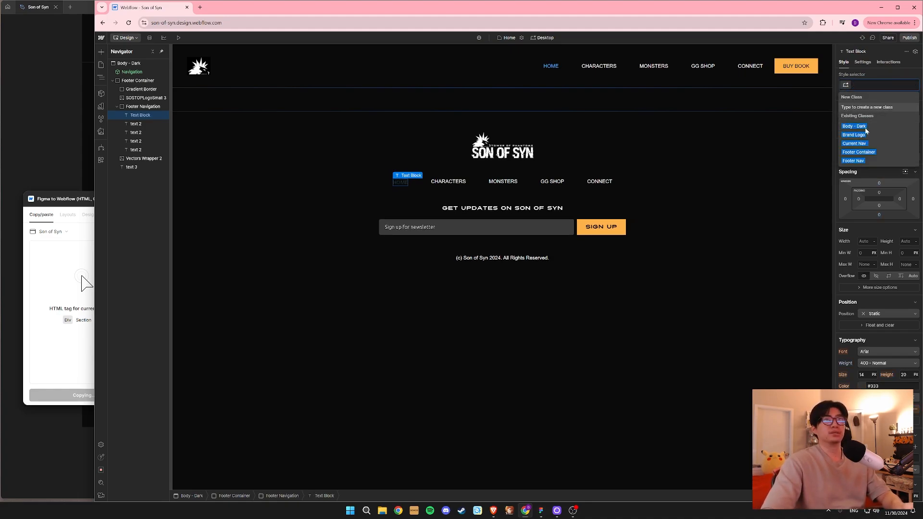
Rename the class shared by CHARACTERS and the other white footer links to "Footer Menu".
left_click(448, 181)
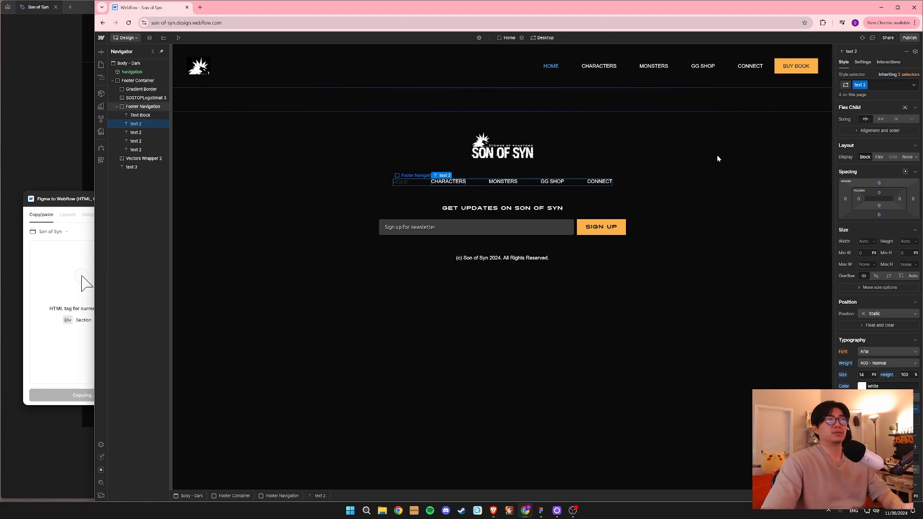
left_click(865, 86)
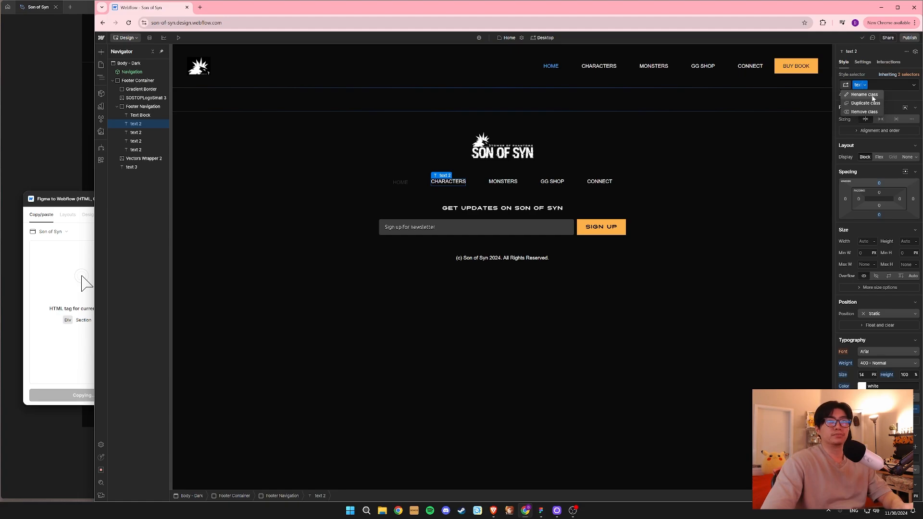
left_click(863, 94)
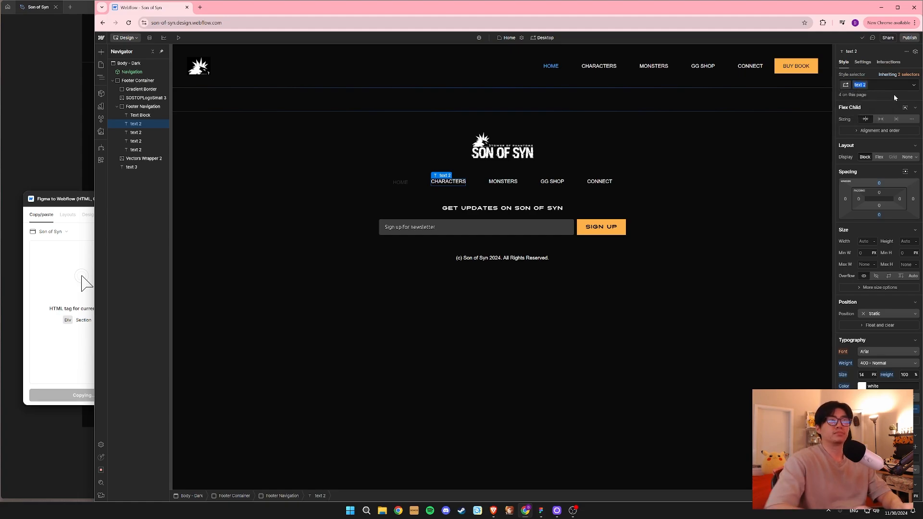
type("Footer Menu")
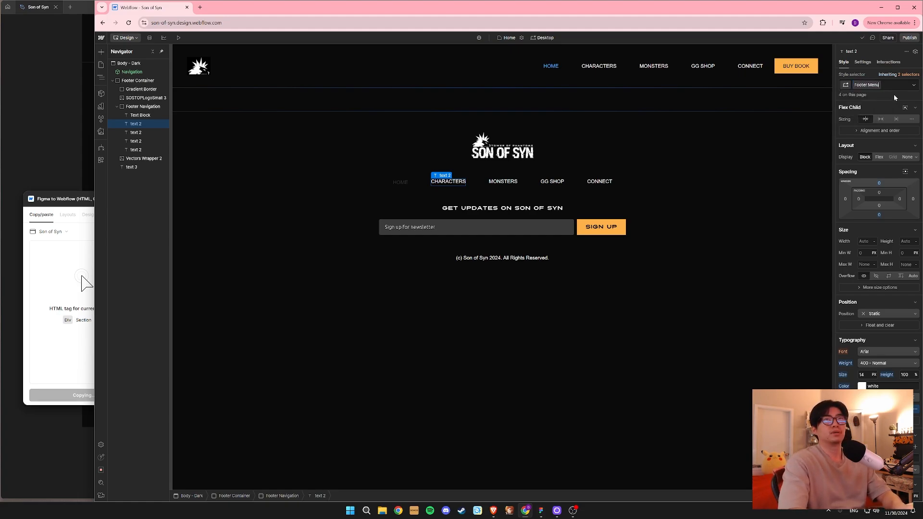
key("Return")
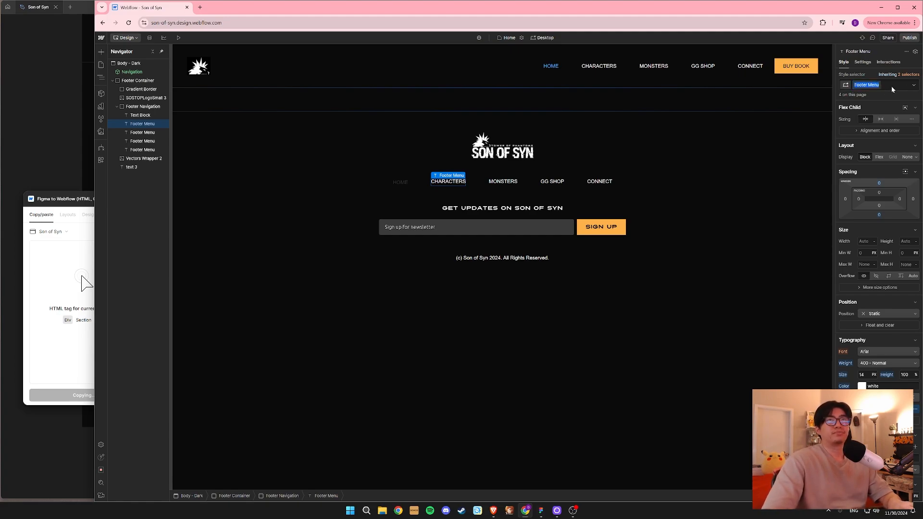
Apply the existing Footer Menu class to the footer's HOME text.
left_click(401, 183)
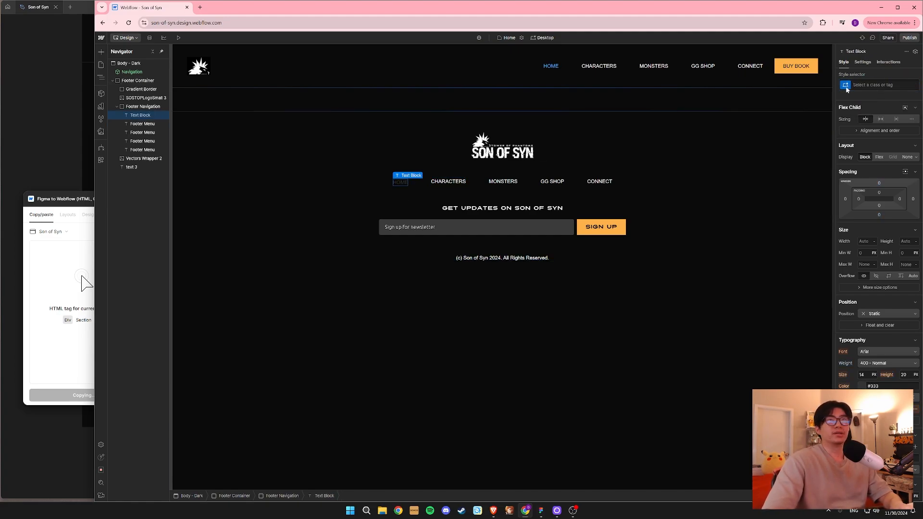
left_click(872, 85)
type("foo")
left_click(873, 106)
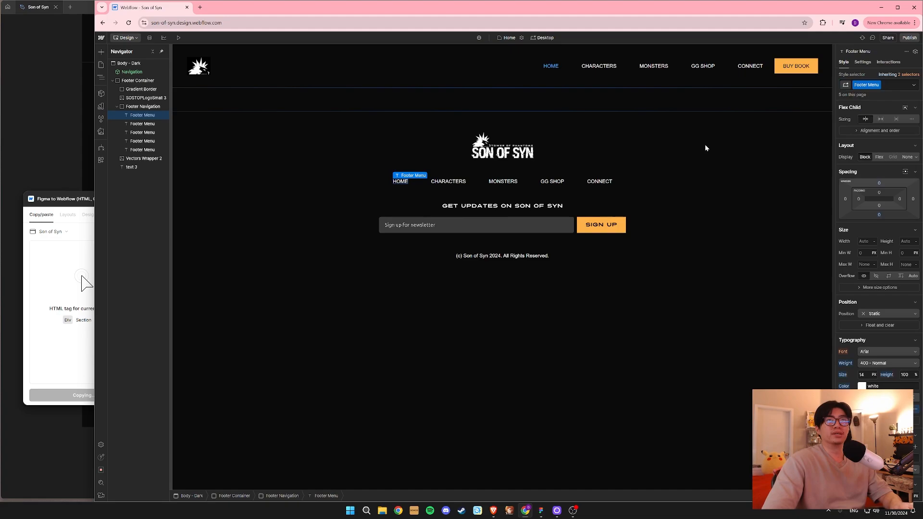
Check the class assigned to the individual footer navigation texts.
left_click(447, 181)
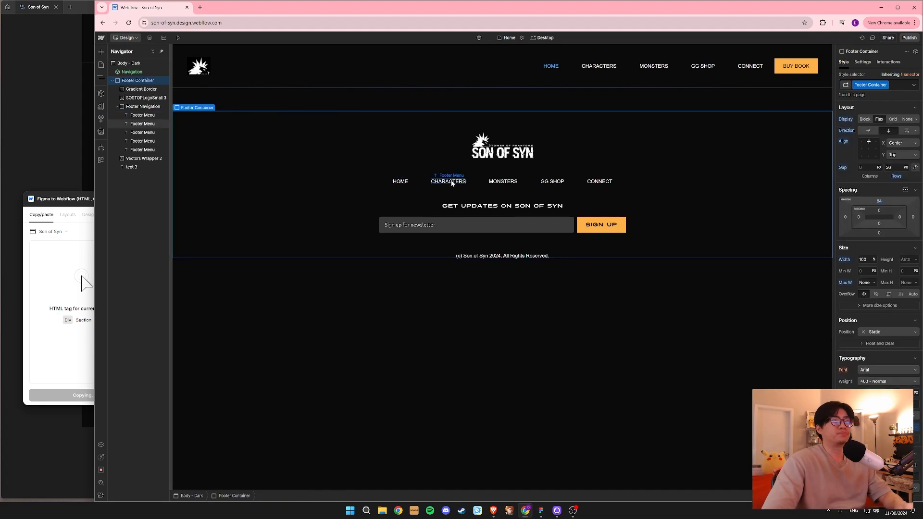
left_click(510, 181)
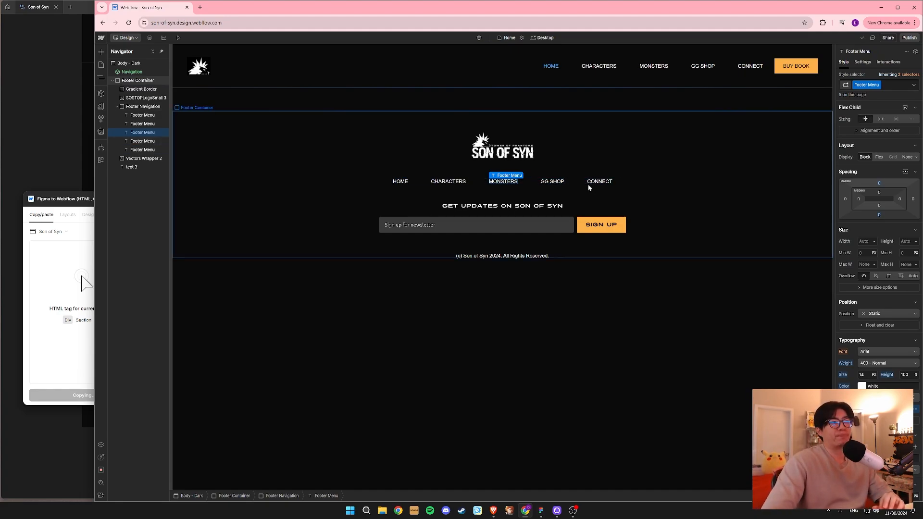
left_click(598, 183)
left_click(555, 186)
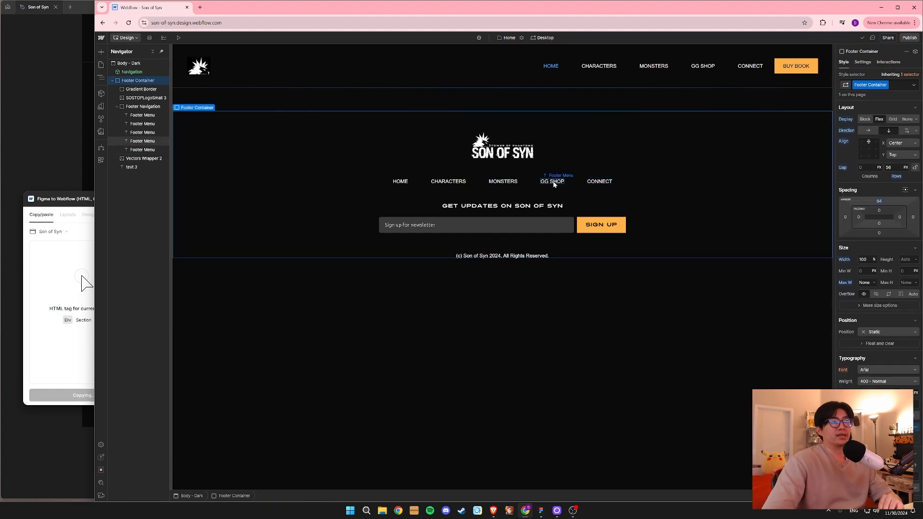
left_click(554, 184)
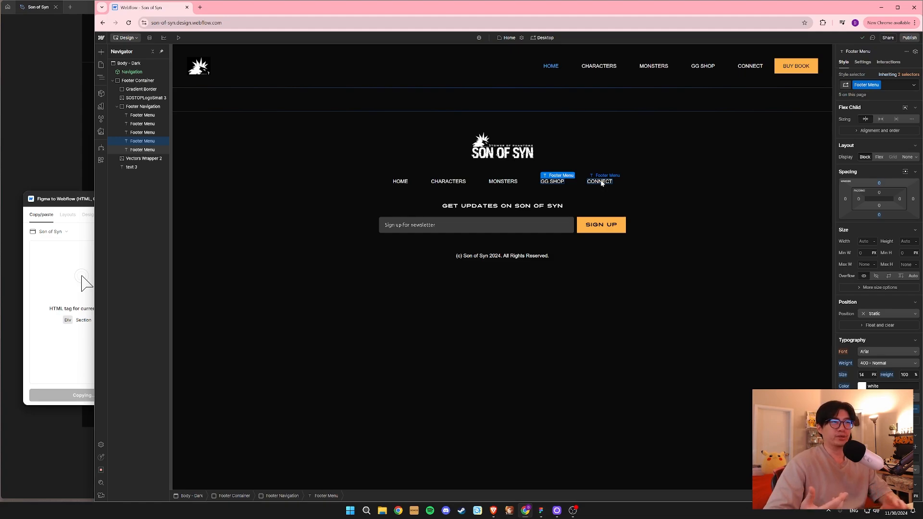
left_click(401, 182)
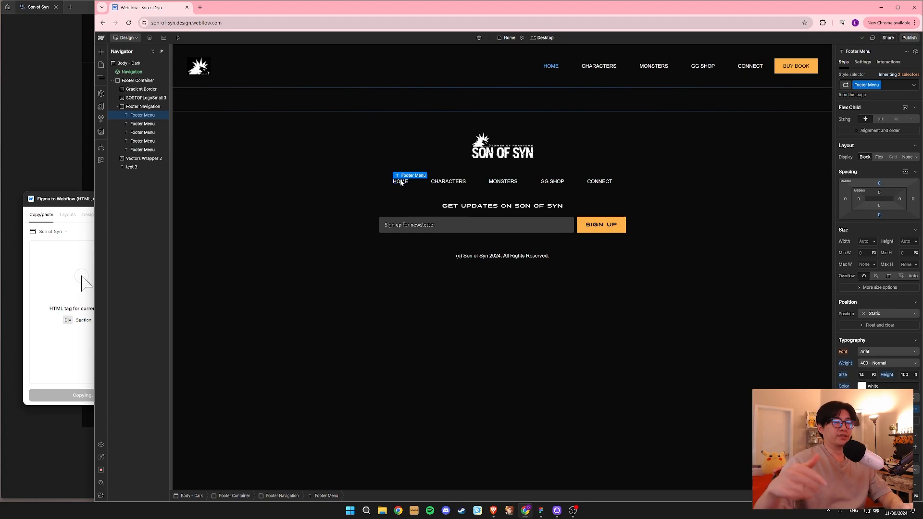
left_click(101, 118)
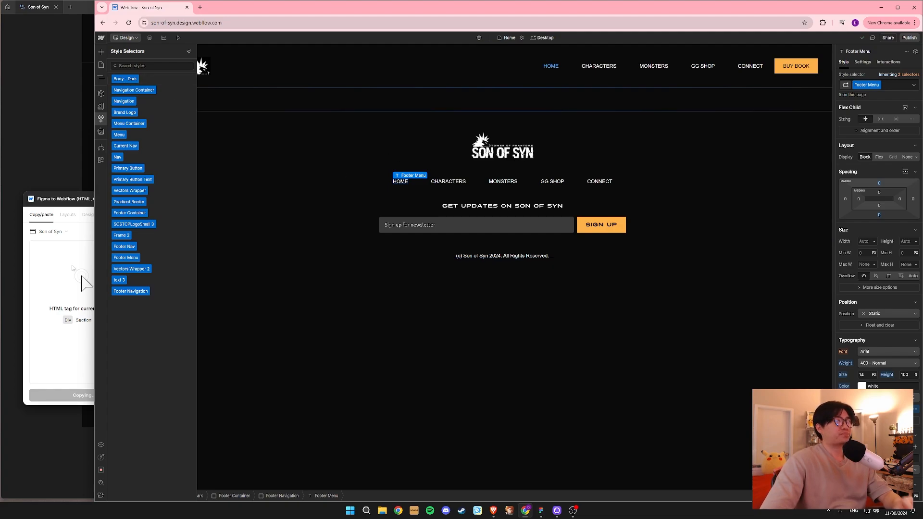
left_click_drag(70, 200, 62, 208)
left_click(665, 172)
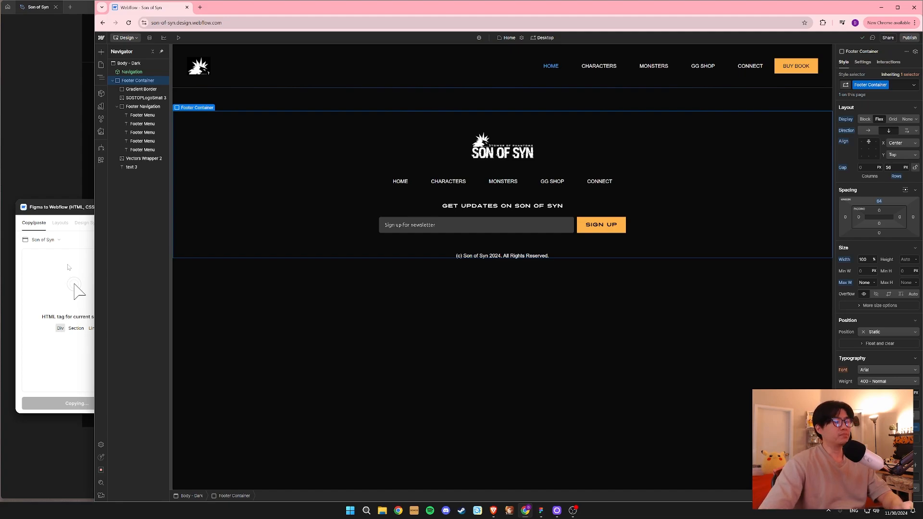
left_click_drag(75, 207, 76, 232)
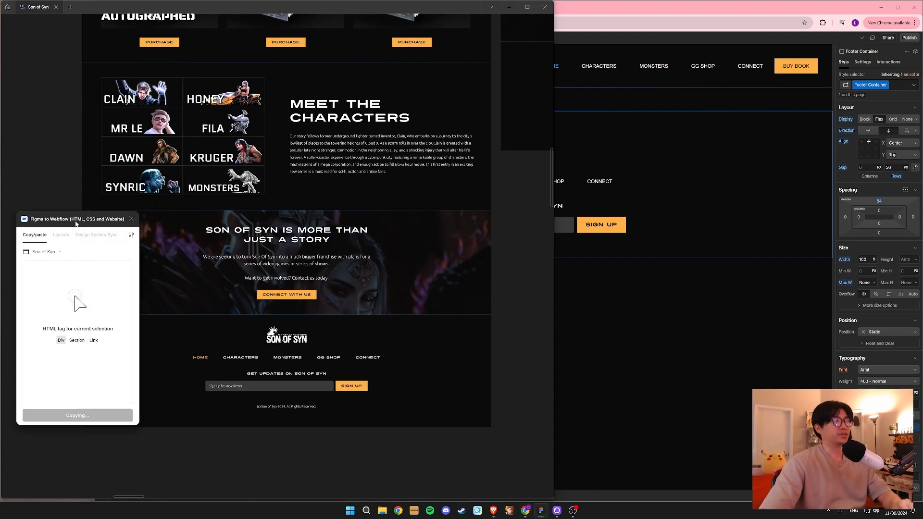
left_click(645, 349)
left_click(646, 349)
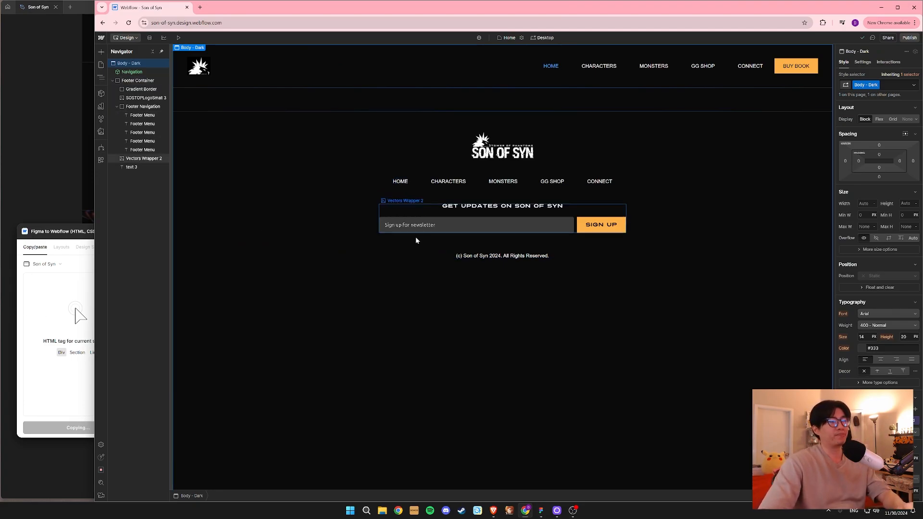
left_click(484, 229)
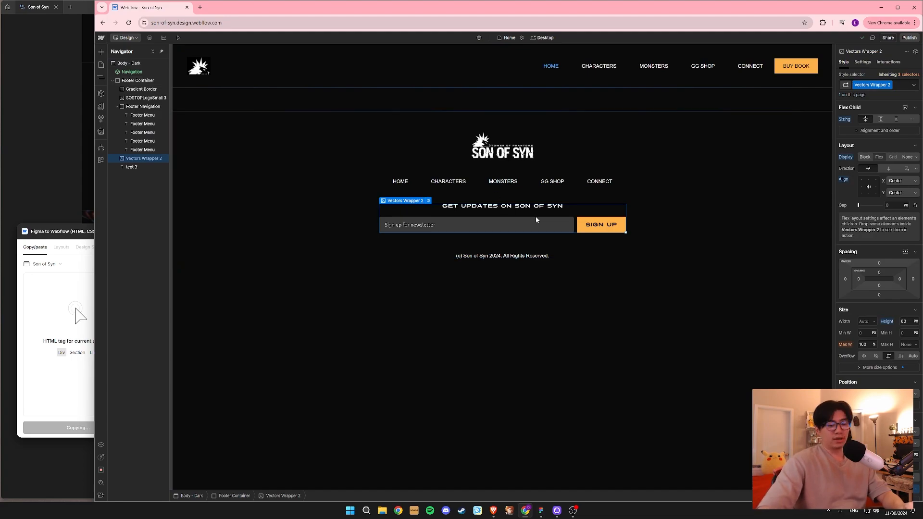
Rename the class of the footer's copyright line to "Copyright Text" and set its font size to 12 px.
left_click(507, 257)
left_click(853, 86)
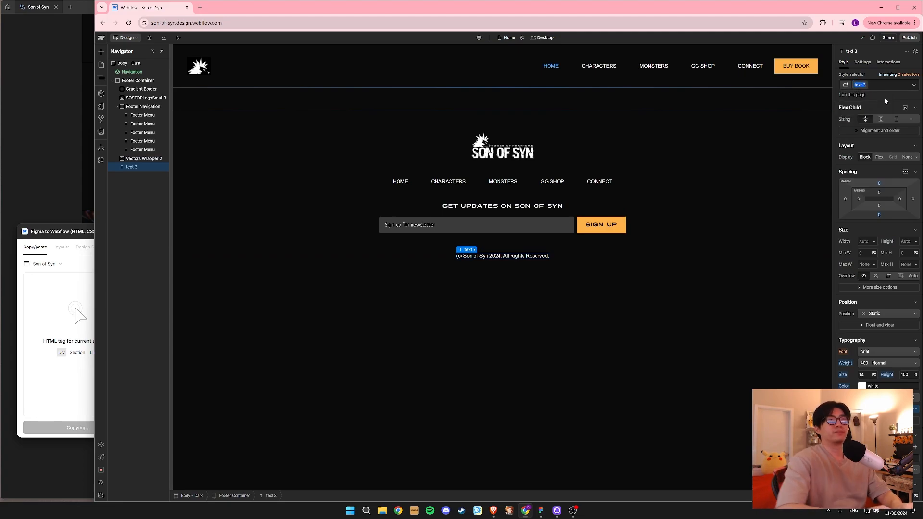
type("C")
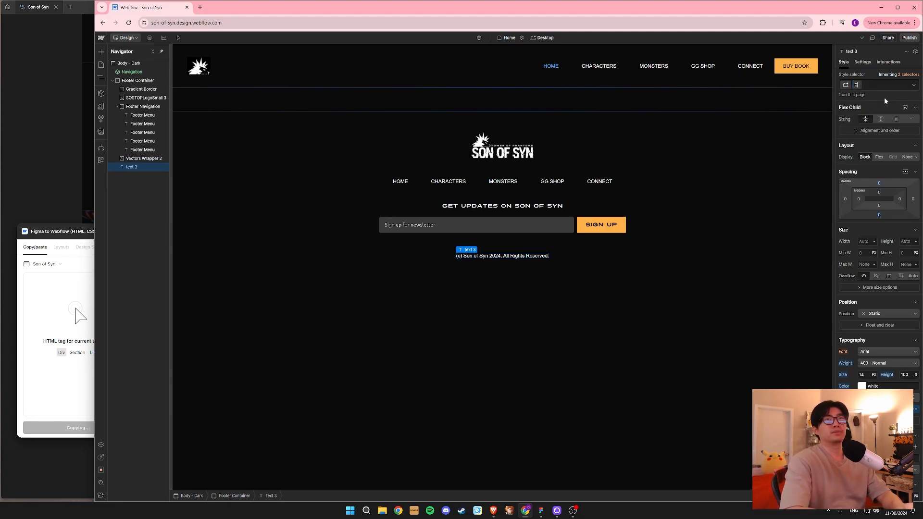
type("opyright Text")
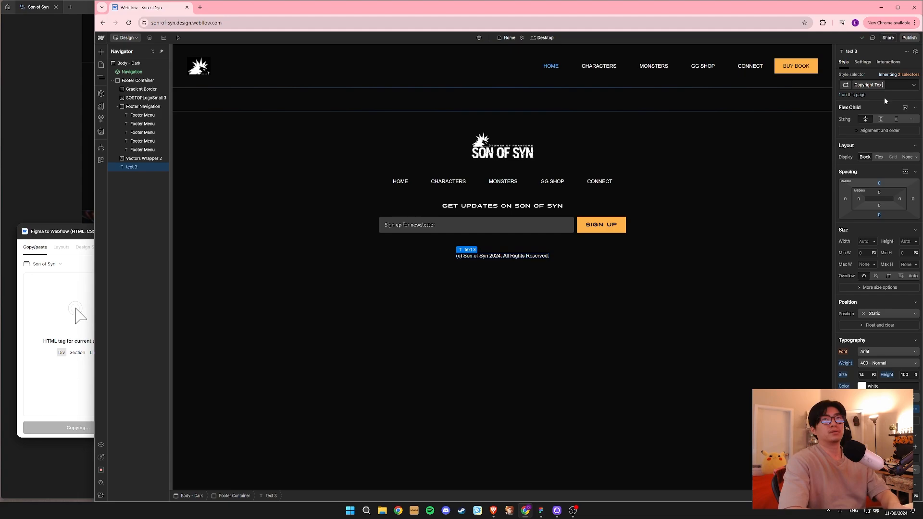
key("Return")
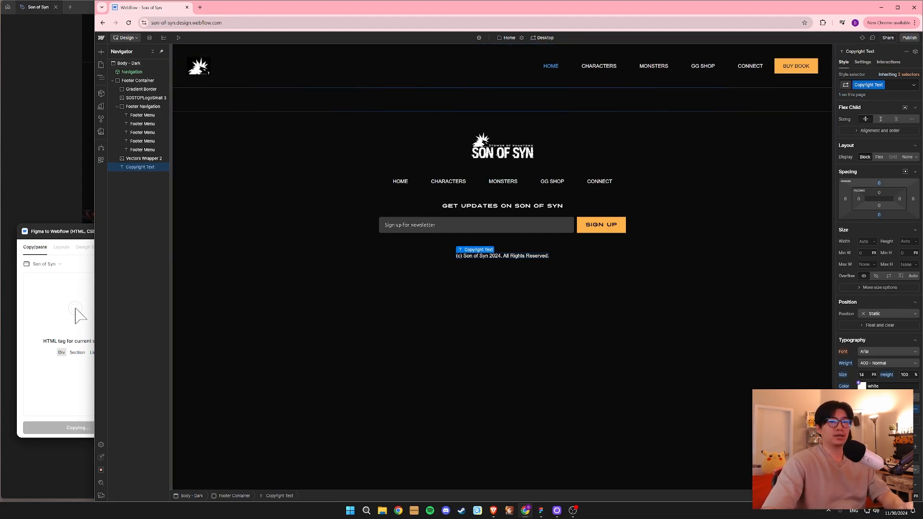
type("12")
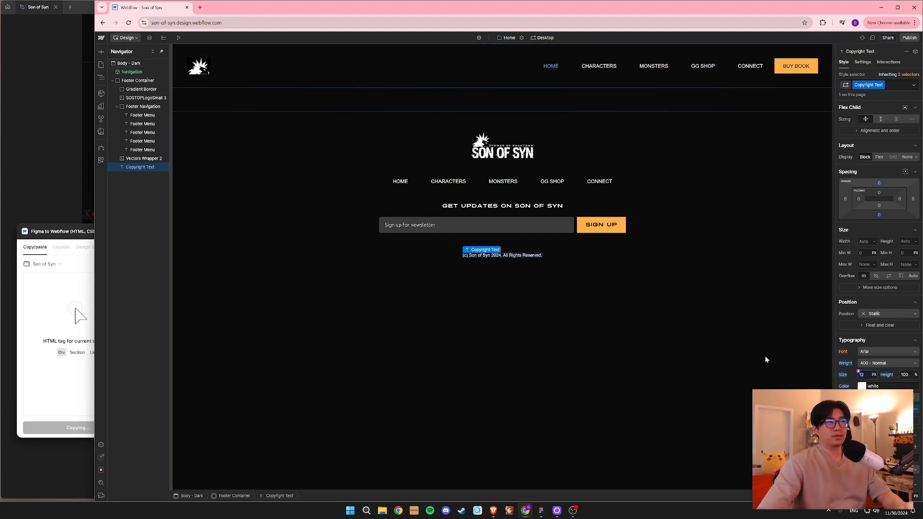
left_click(659, 257)
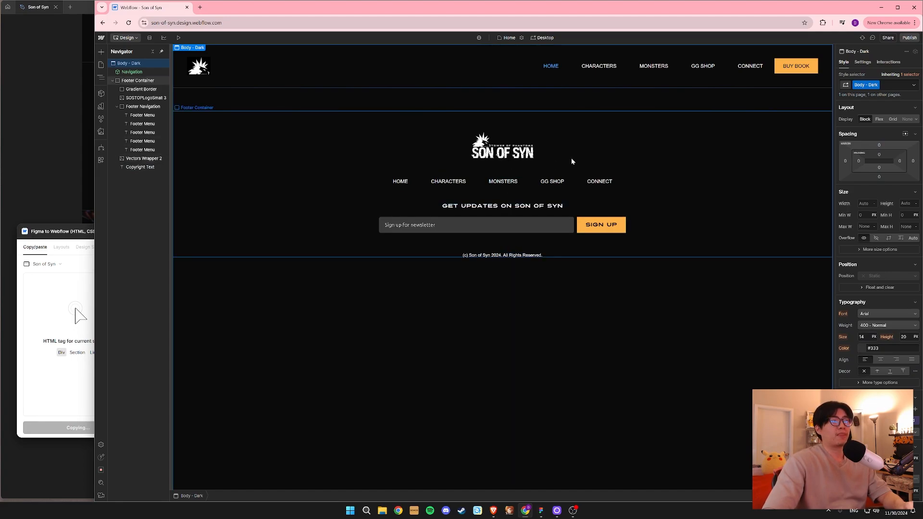
Rename the class of the Son of Syn logo image in the footer to "Footer Logo".
left_click(509, 154)
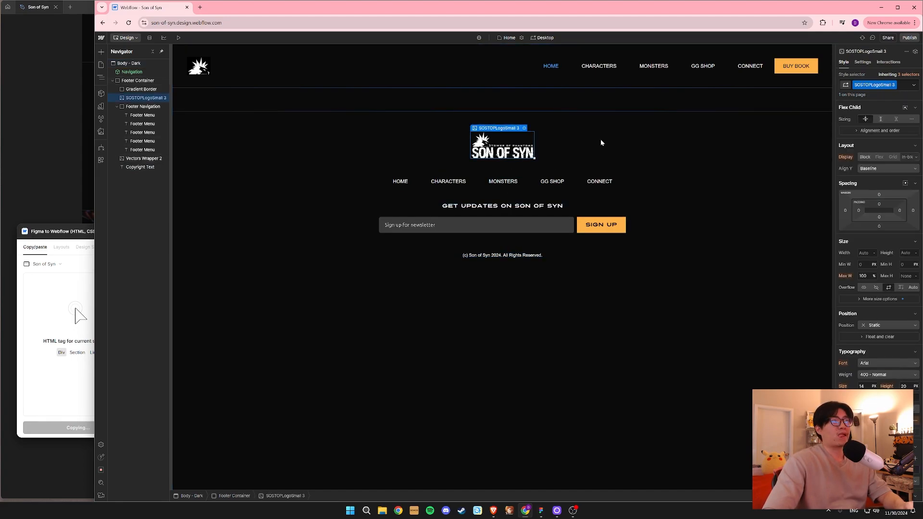
left_click(894, 86)
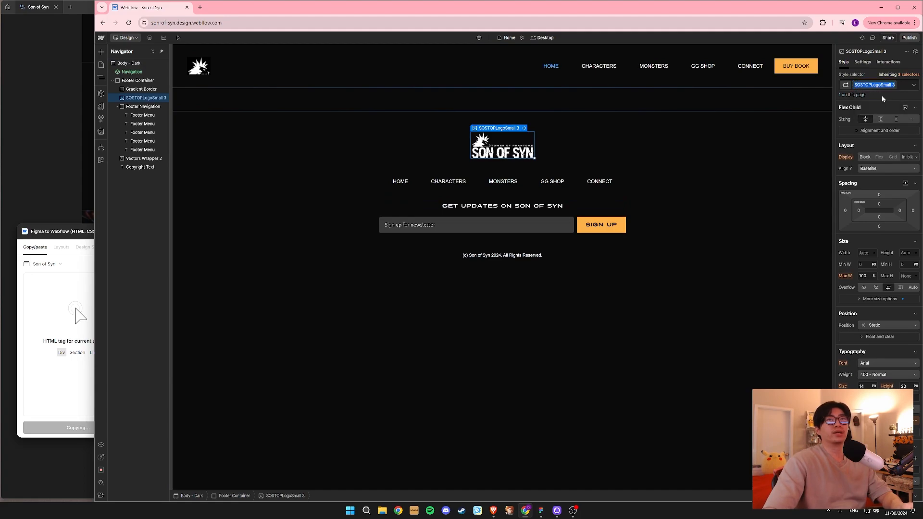
type("Footer Lo")
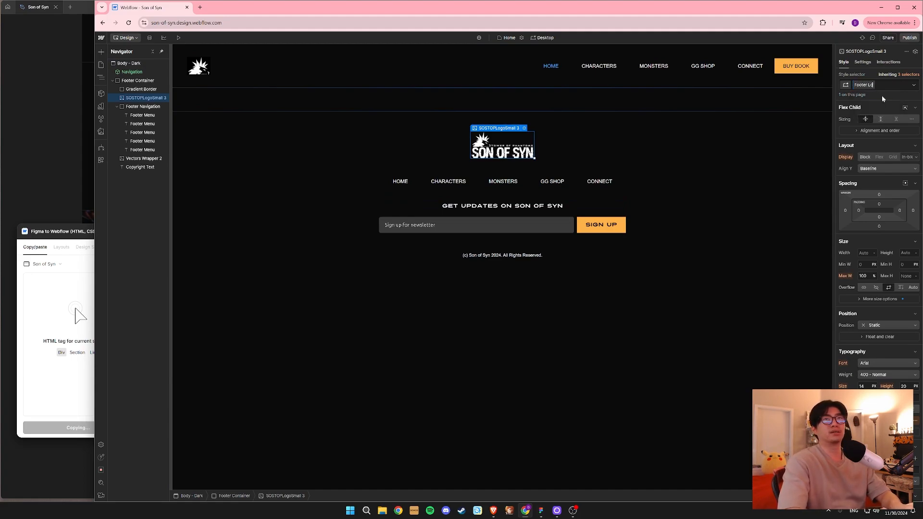
type("go")
key("Return")
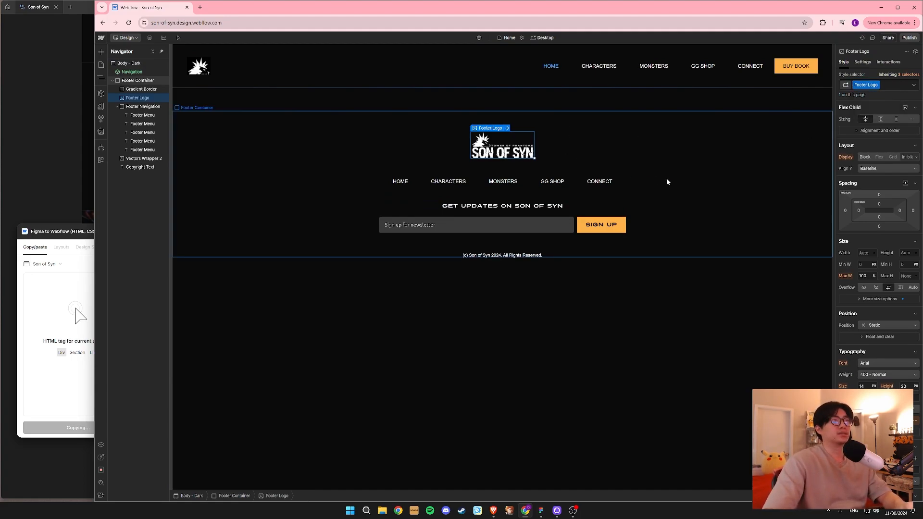
Switch to Figma, show the hidden interface, and copy the fill color FCB14A of the footer's HOME text.
left_click(597, 183)
left_click(401, 181)
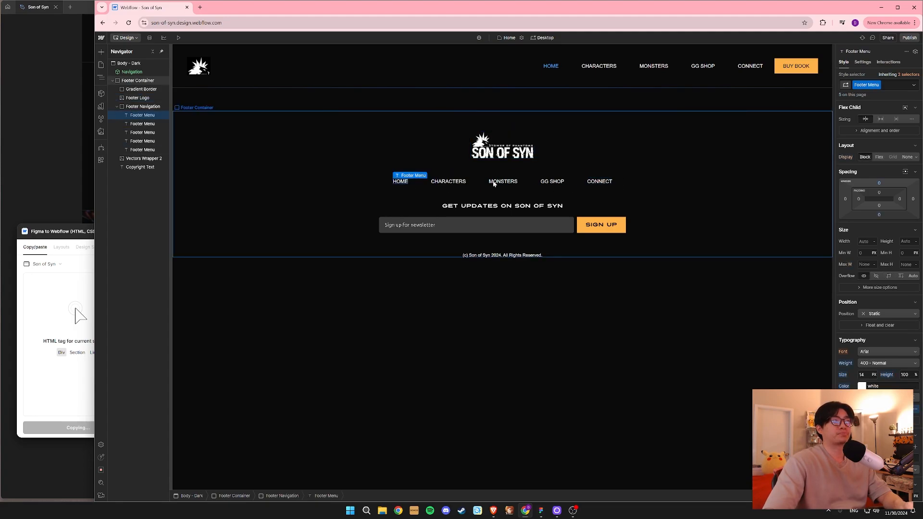
left_click(54, 185)
double_click(200, 357)
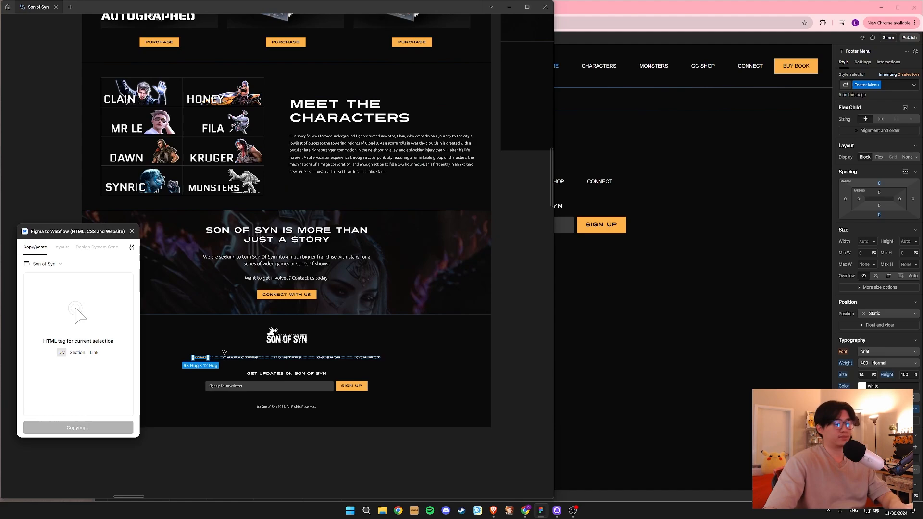
key("ctrl+k")
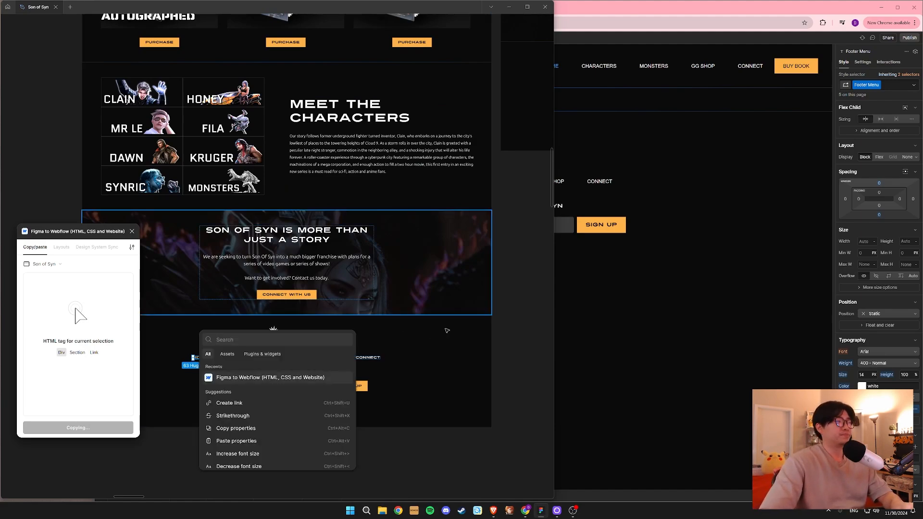
left_click(512, 336)
key("ctrl+backslash")
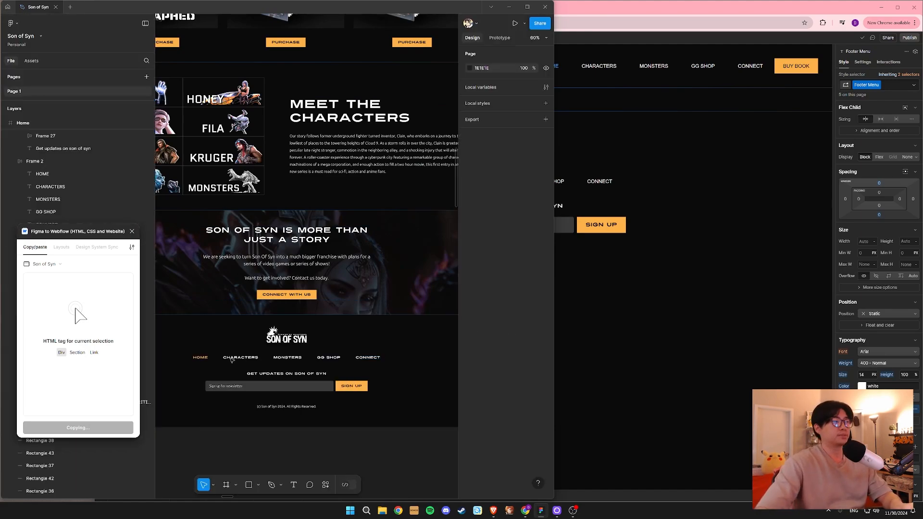
double_click(201, 358)
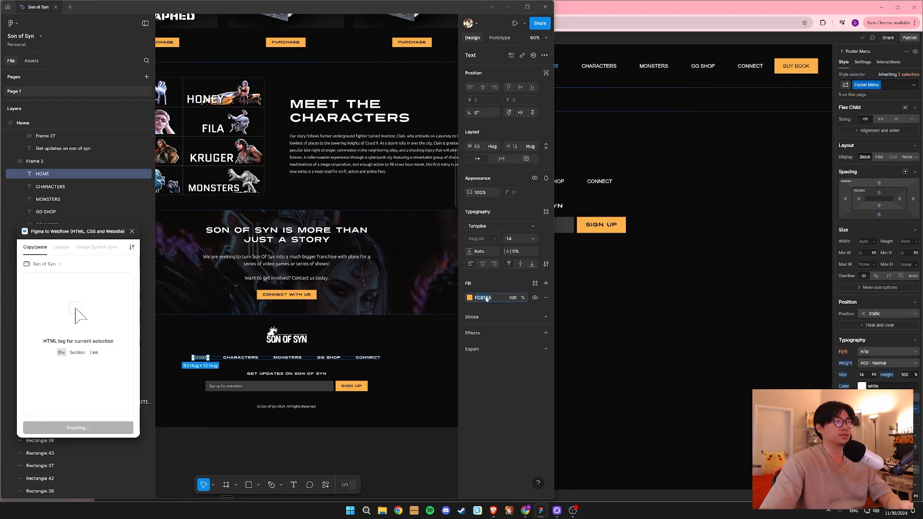
Back in Webflow, set the text color of the Footer Menu class's Hover state to #fcb14a.
left_click(608, 306)
left_click(401, 181)
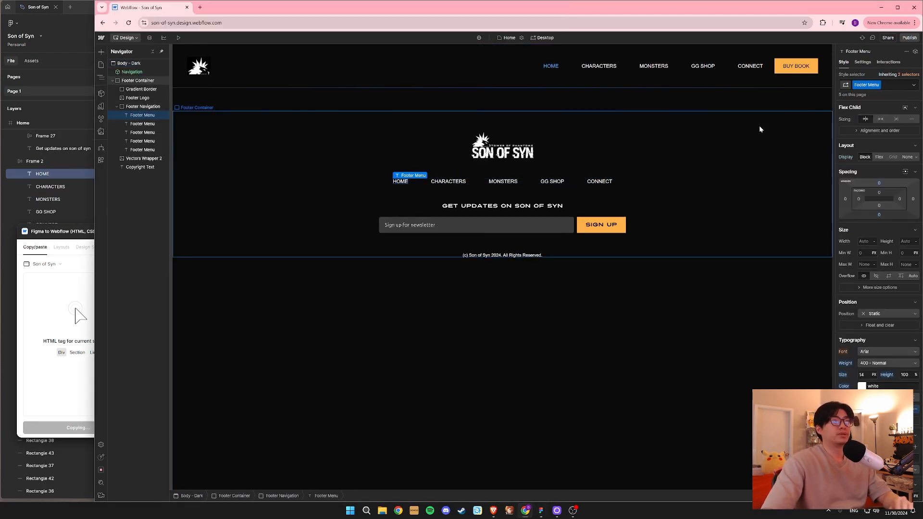
left_click(913, 85)
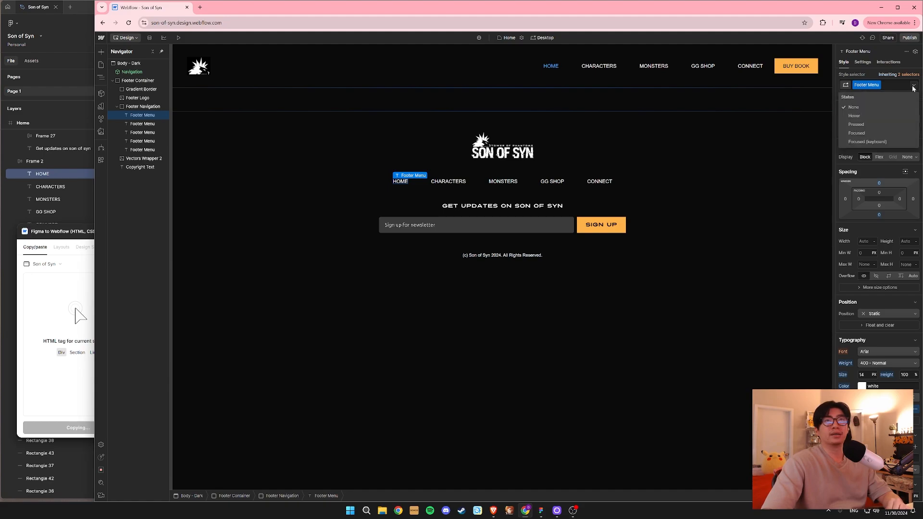
left_click(913, 85)
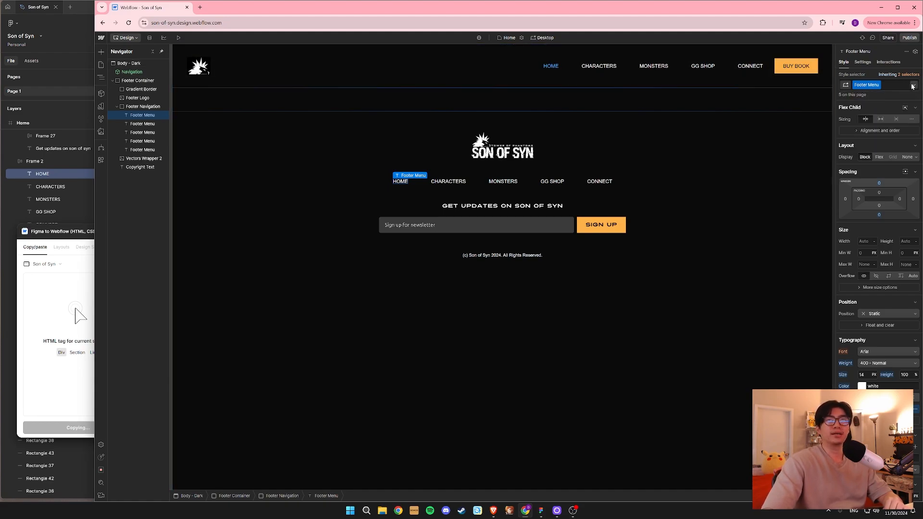
left_click(913, 85)
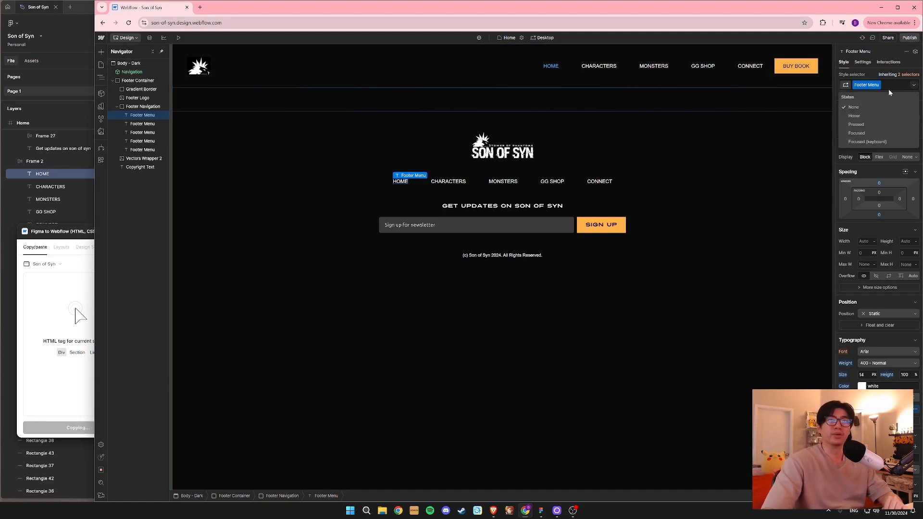
left_click(861, 118)
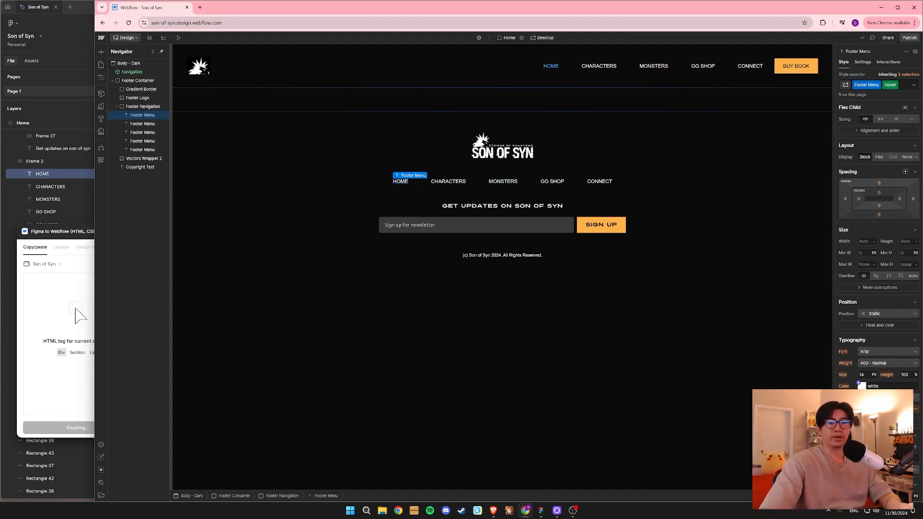
left_click(876, 388)
type("#fcb14a")
key("Return")
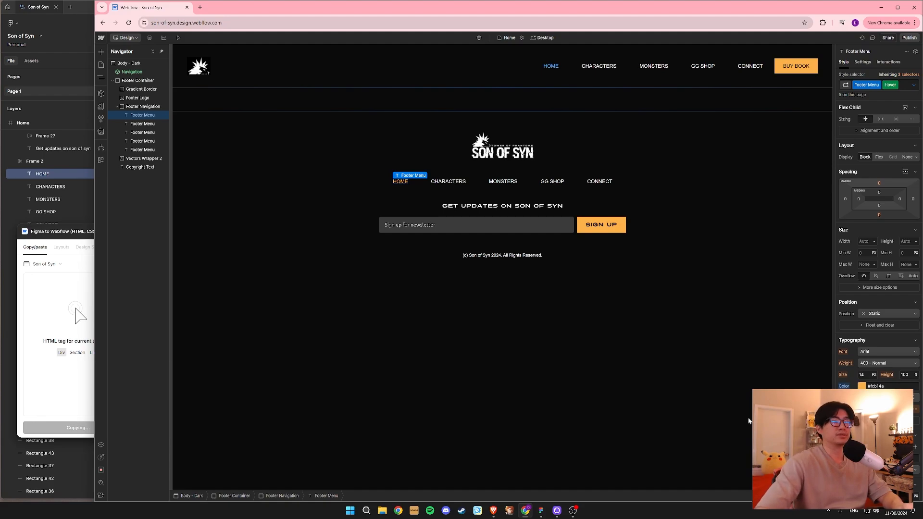
left_click(748, 421)
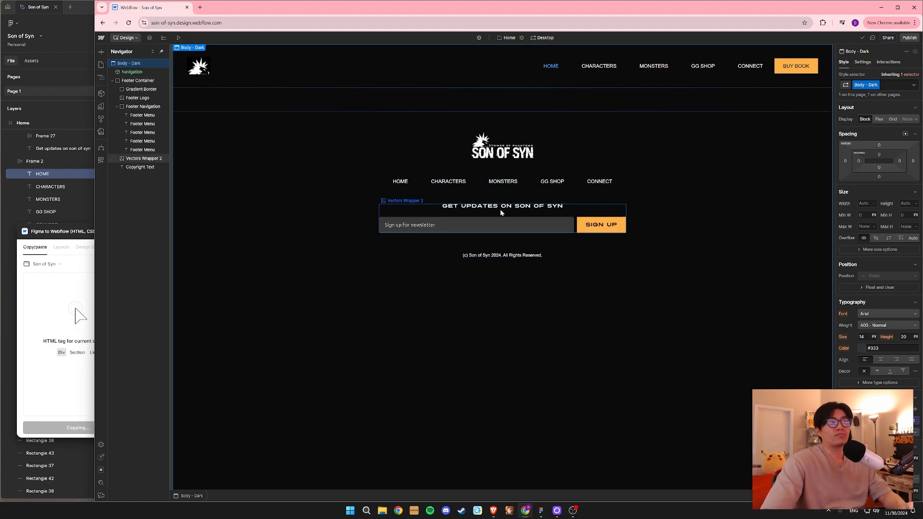
Add a Div Block to the Footer Container, placed between Footer Navigation and Vectors Wrapper 2.
left_click(522, 222)
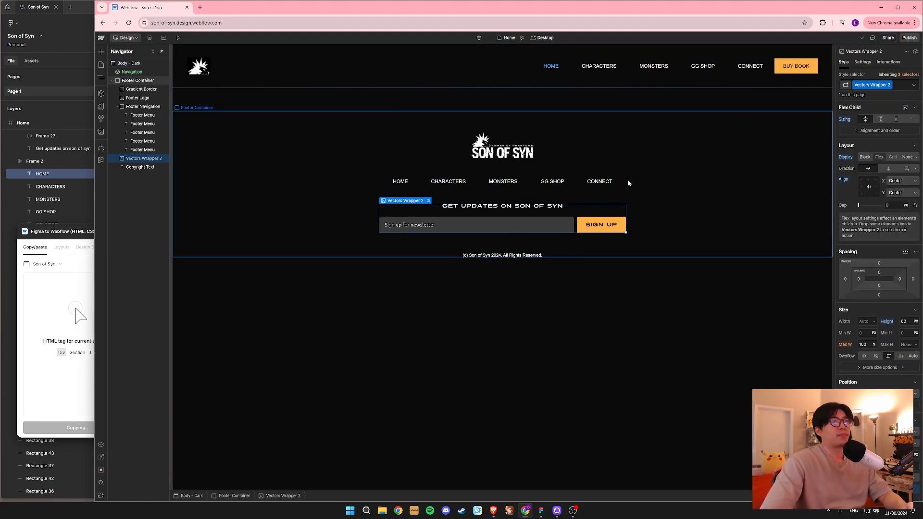
left_click(575, 182)
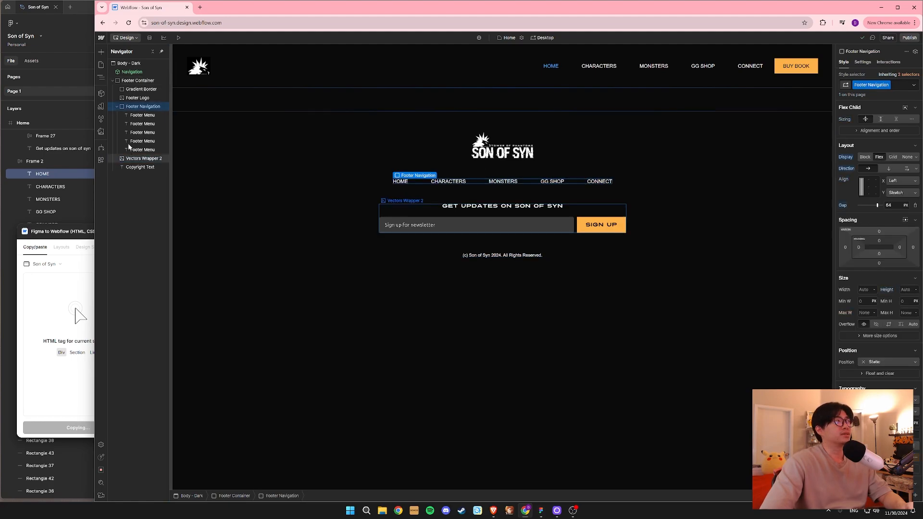
left_click(117, 107)
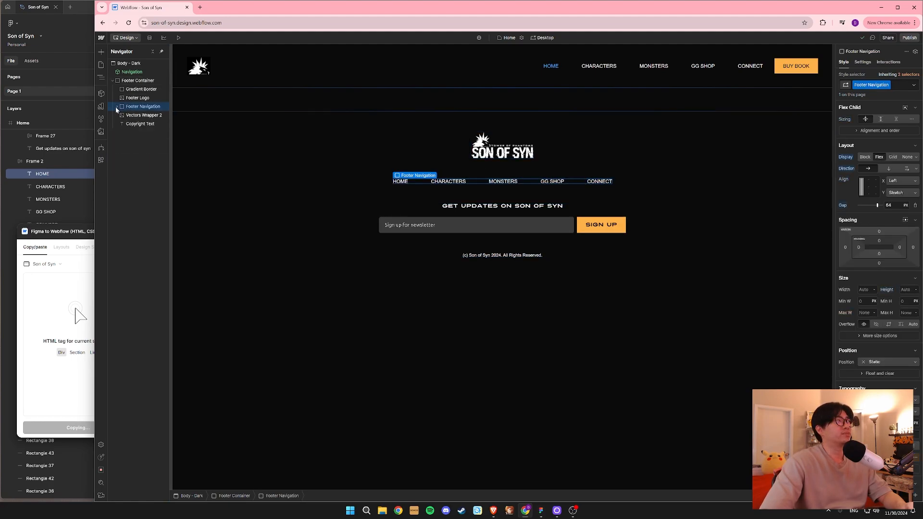
left_click(101, 51)
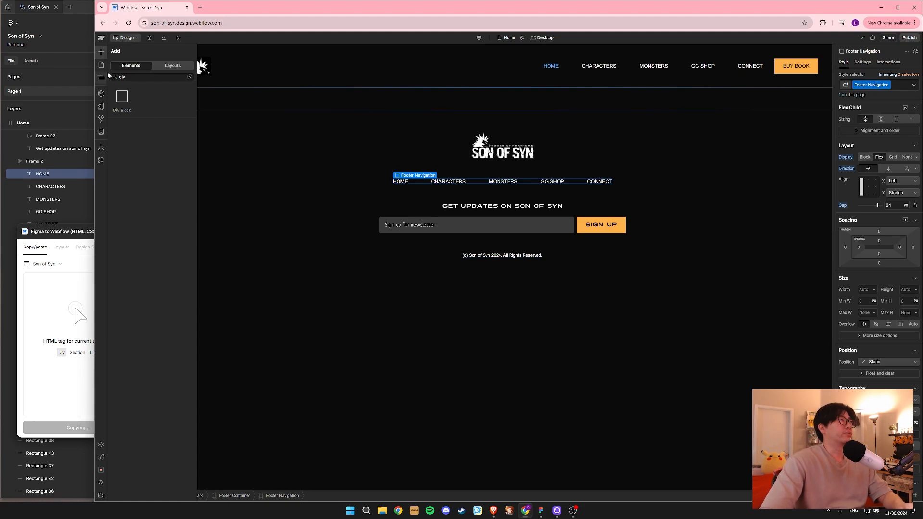
left_click(122, 99)
key("z")
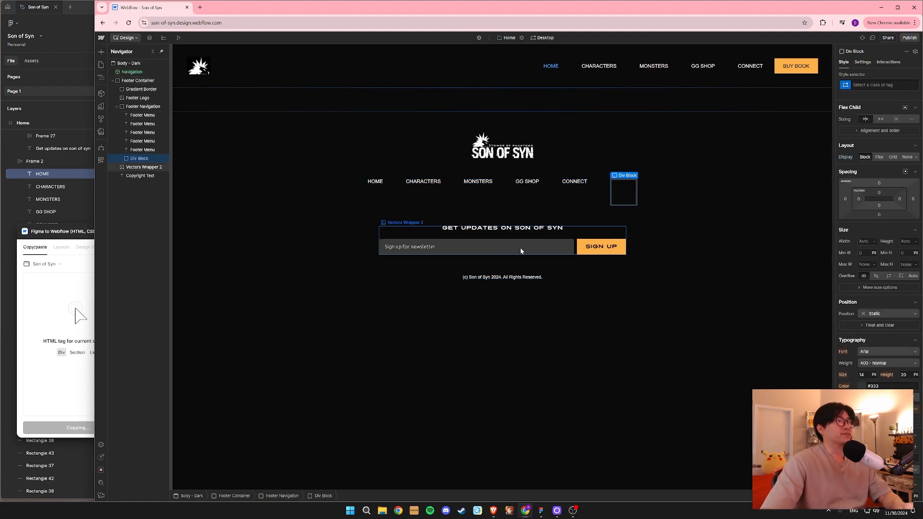
mouse_move(135, 160)
left_mouse_down()
mouse_move(152, 173)
mouse_move(137, 156)
left_mouse_up()
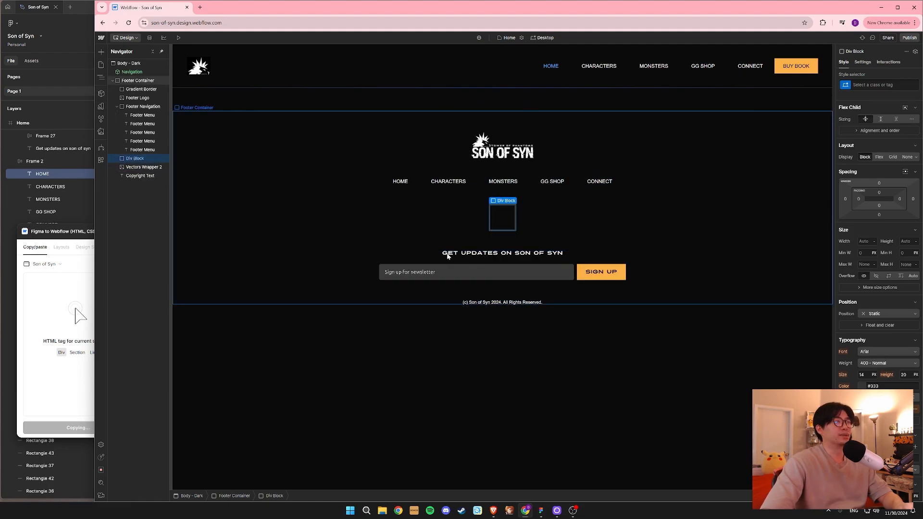
Give the new Div Block in the Footer Container the class "Newsletter Form Container".
left_click(883, 85)
type("New")
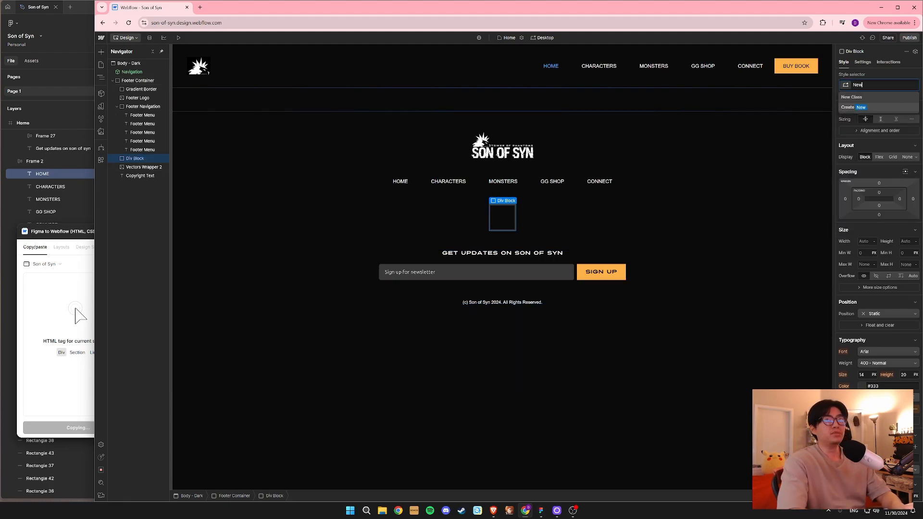
type("sletter")
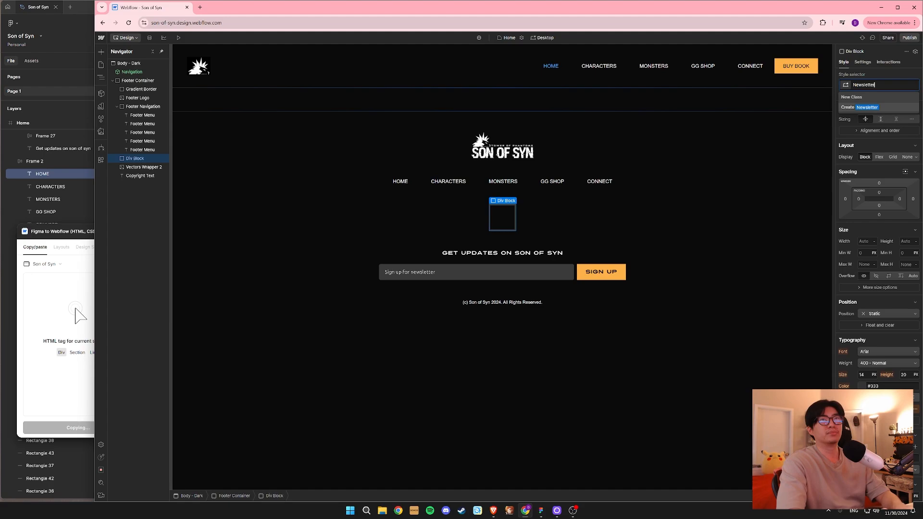
type(" Form C")
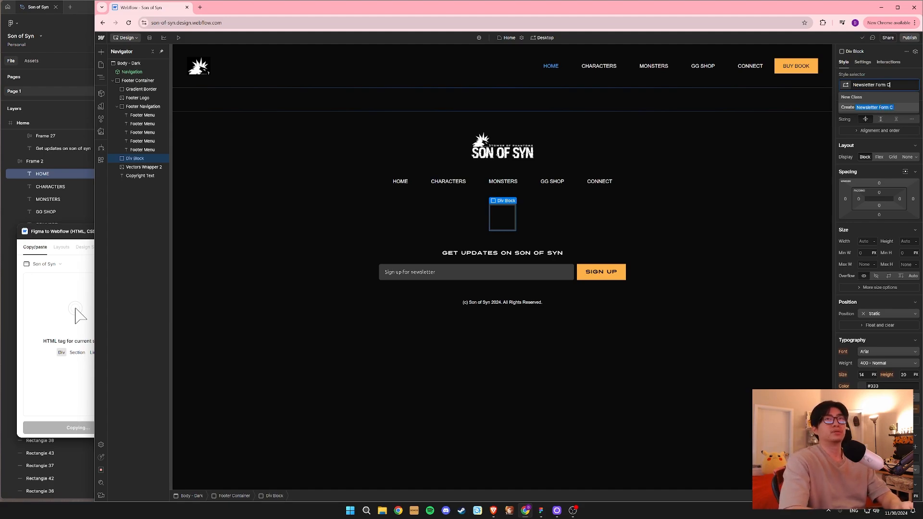
type("otnainer")
key("Return")
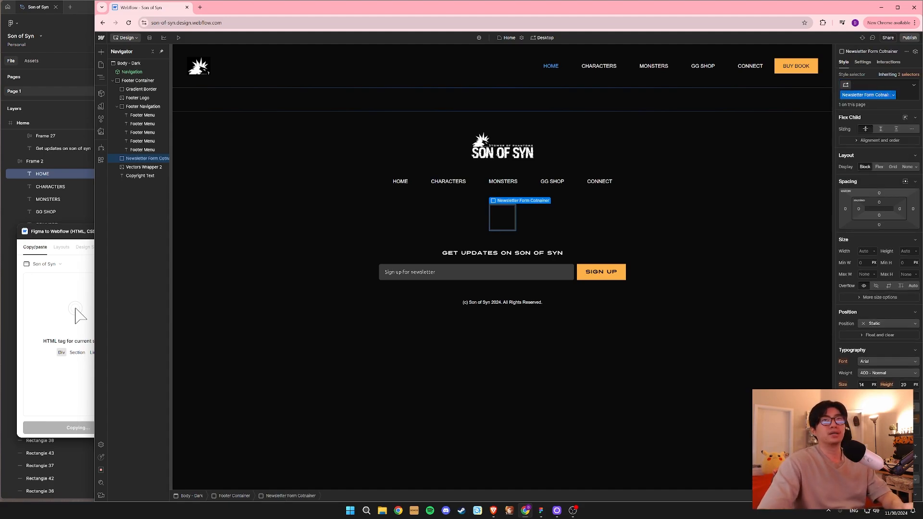
double_click(884, 96)
type("Container")
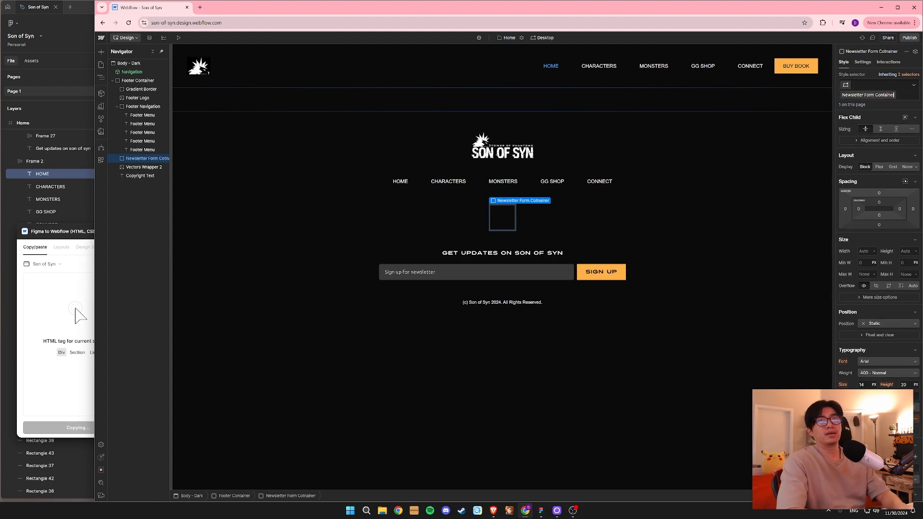
key("Return")
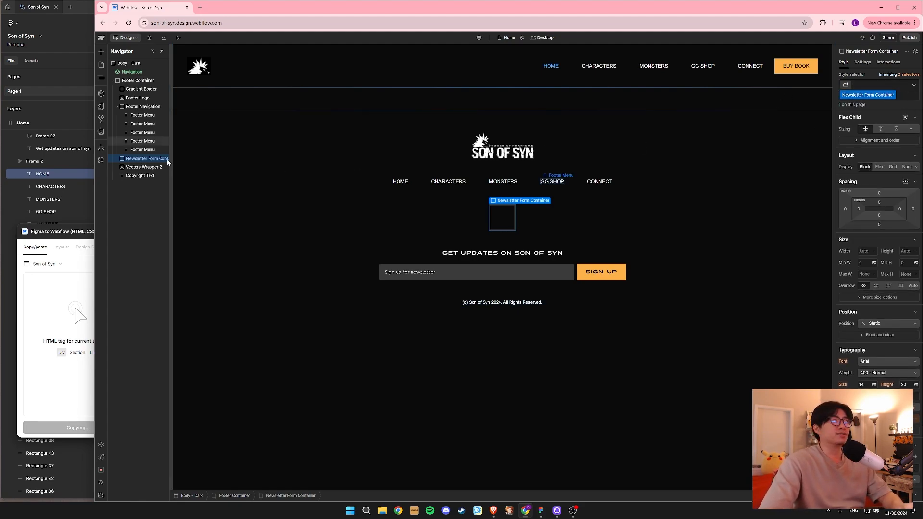
left_click(101, 119)
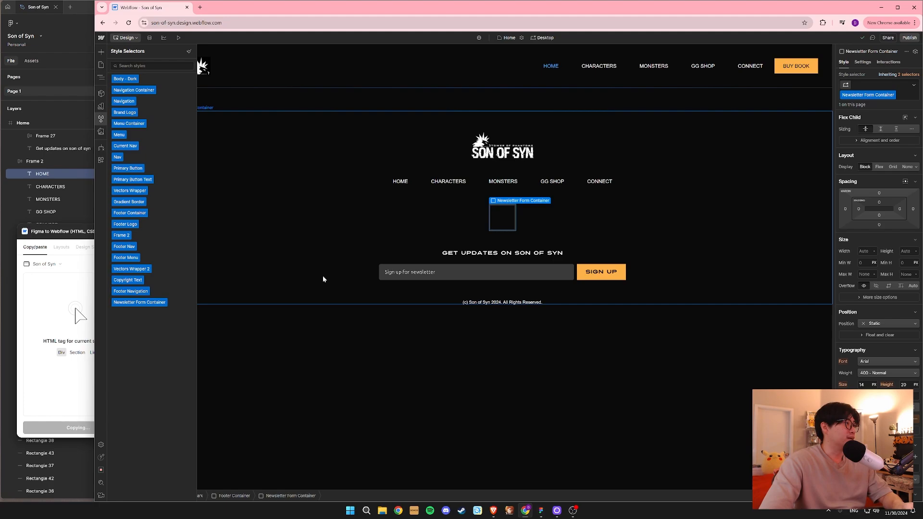
left_click(414, 302)
key("z")
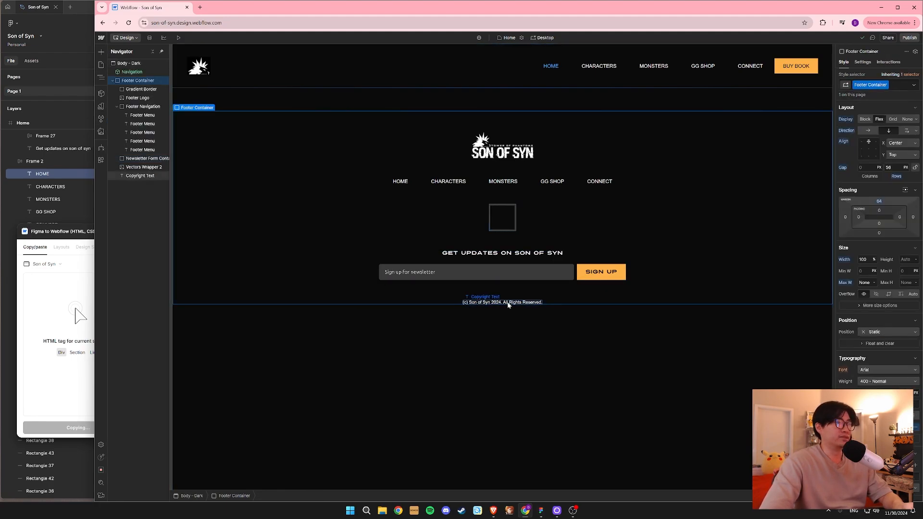
Add a Heading element inside the Newsletter Form Container and set its tag to H4.
left_click(505, 222)
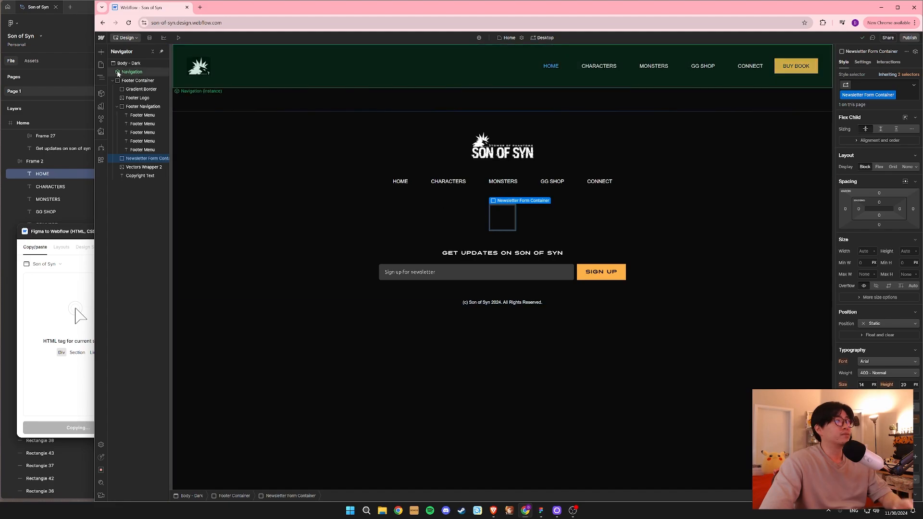
left_click(100, 54)
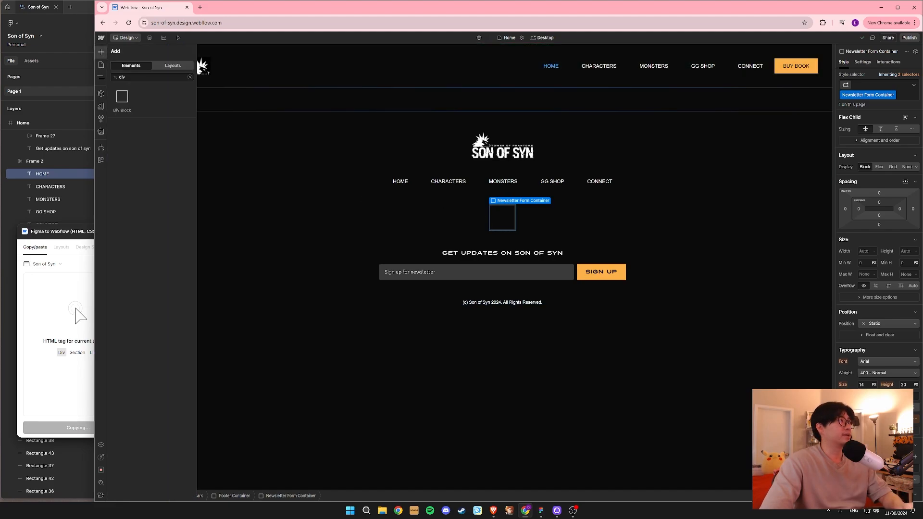
key("BackSpace")
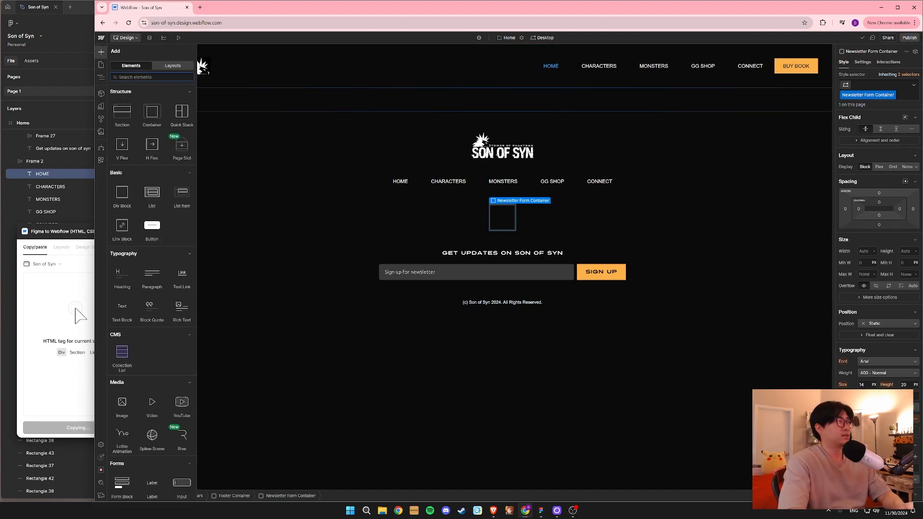
type("email")
key("BackSpace")
key("BackSpace")
key("BackSpace")
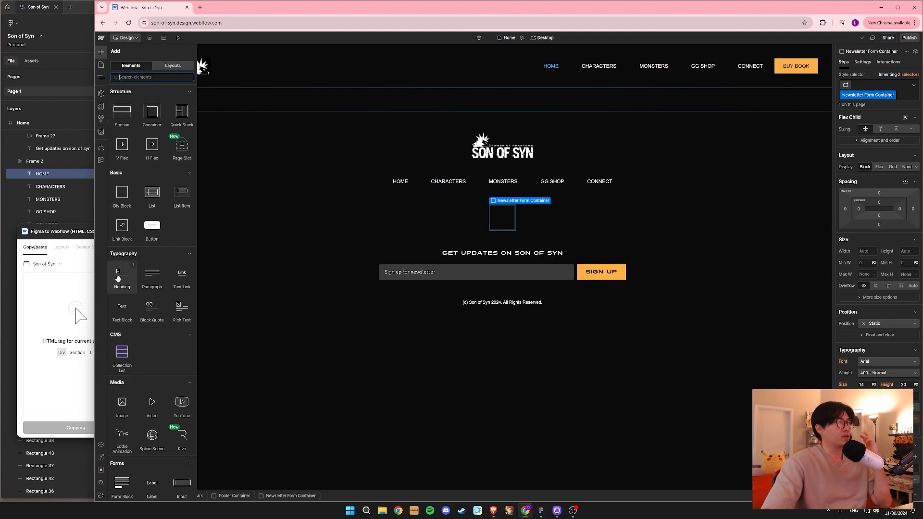
left_click_drag(122, 278, 505, 220)
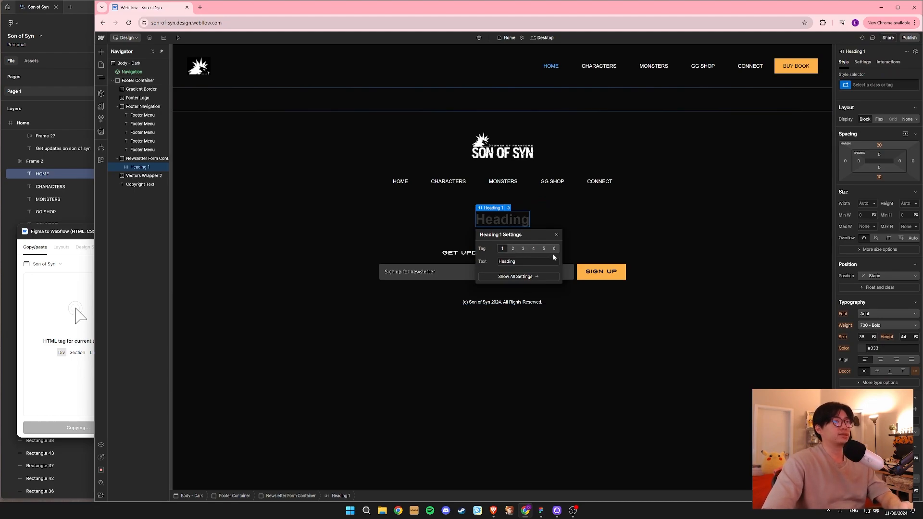
left_click(534, 248)
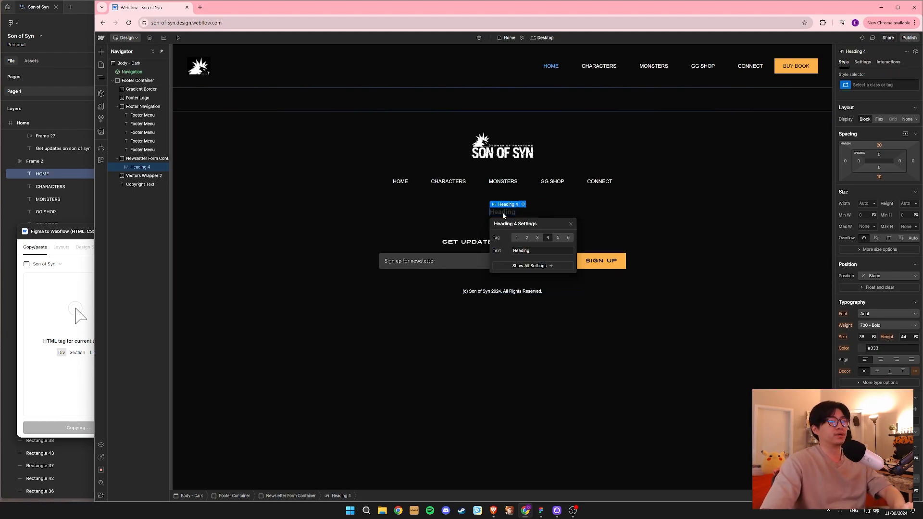
Replace the new heading's placeholder text with "Get Updates on Son of Syn".
left_click(503, 212)
double_click(503, 212)
type("GET")
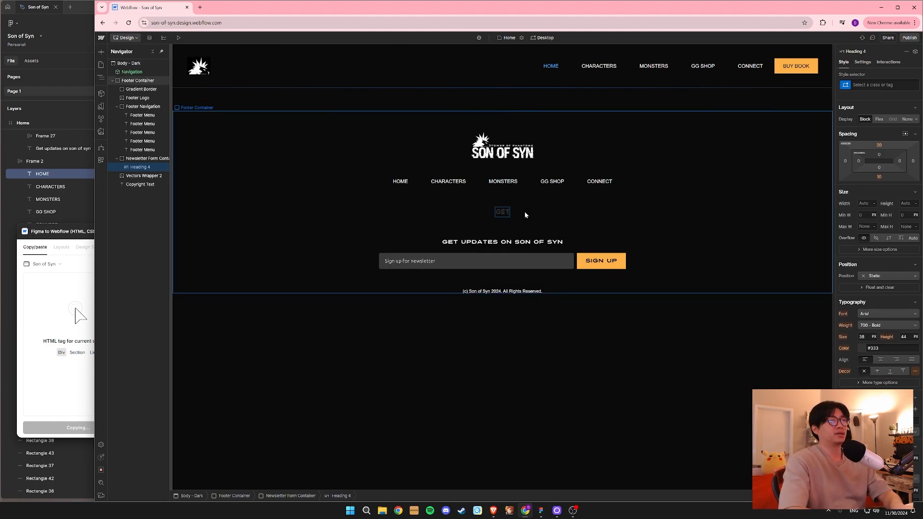
type(" UPDATRE")
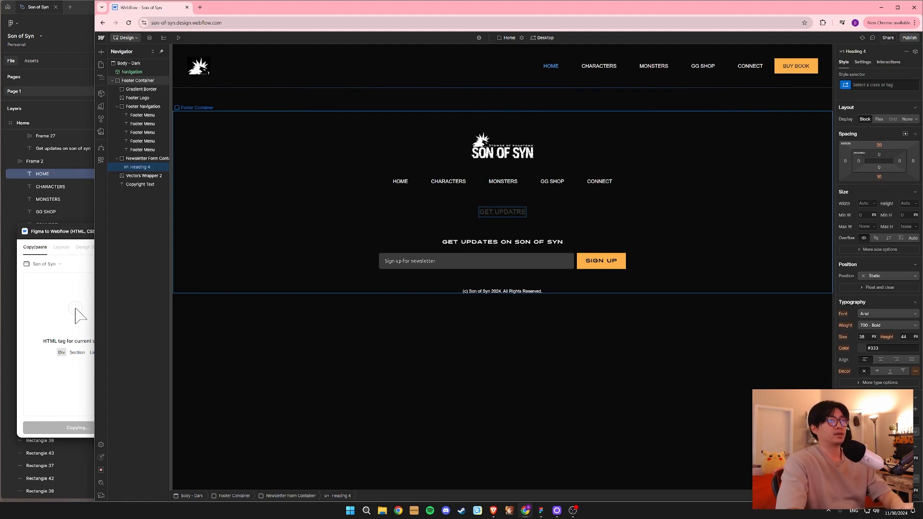
key("ctrl+a")
type("G")
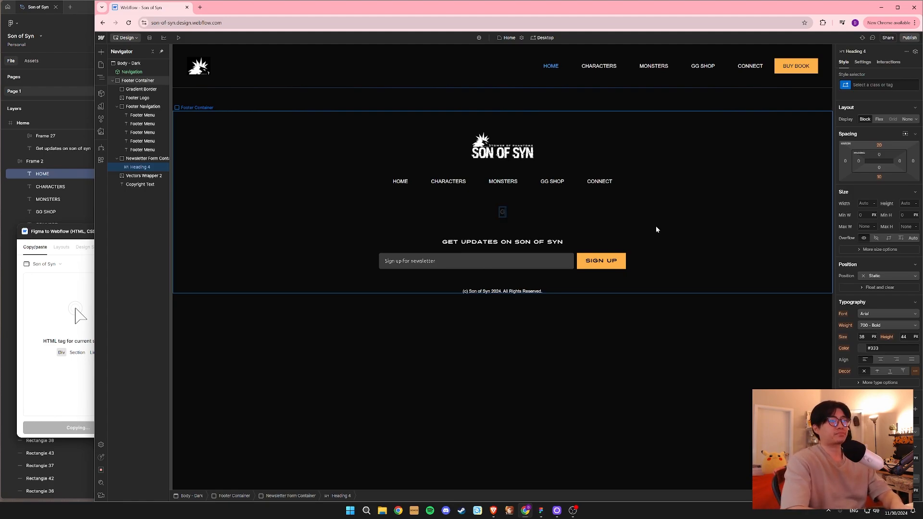
type("et Upd")
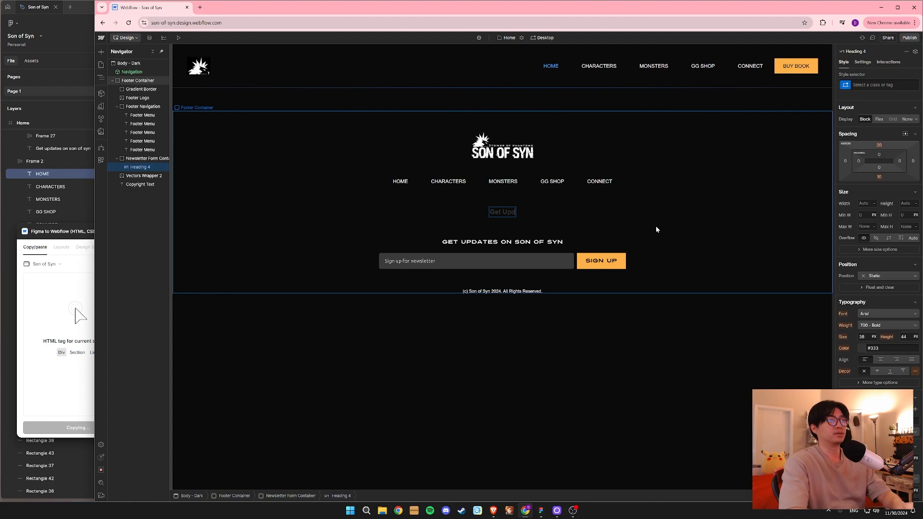
type("ates on Son of Y")
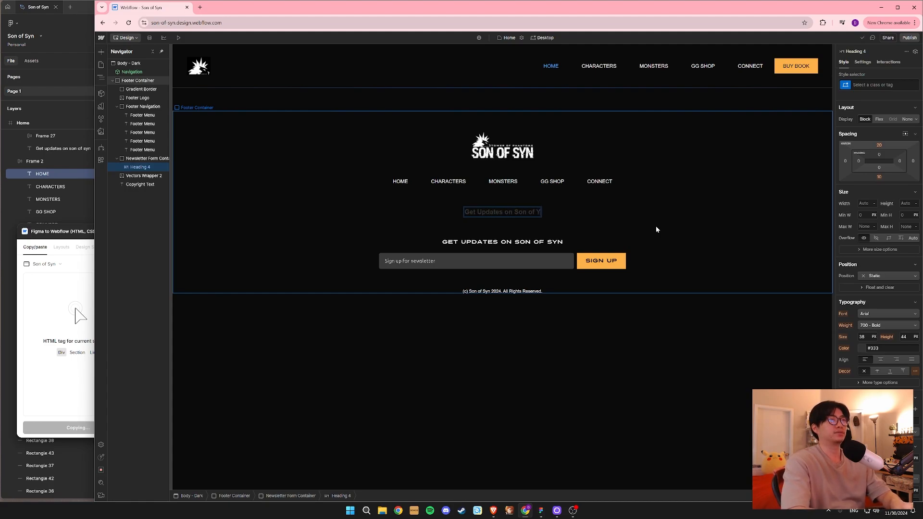
key("BackSpace")
type("Syn")
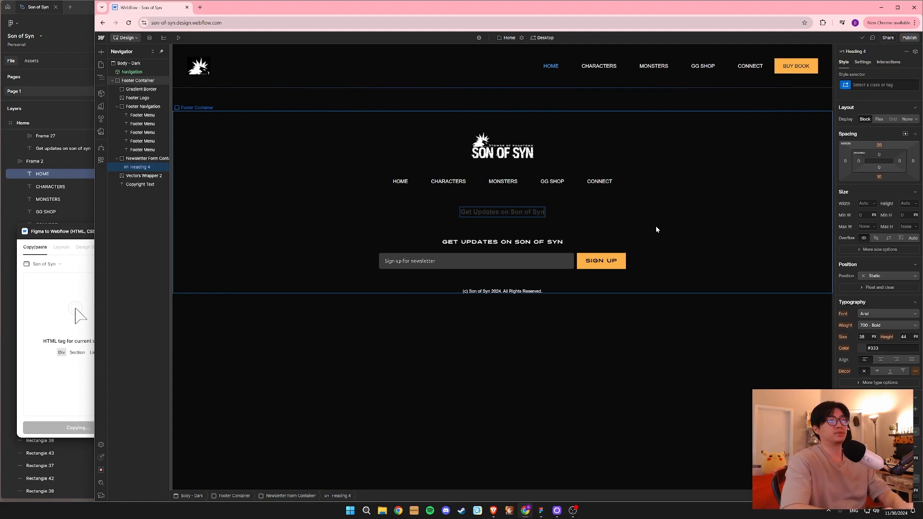
key("Escape")
Style the All H4 Headings tag with white text color and uppercase capitalization.
left_click(876, 85)
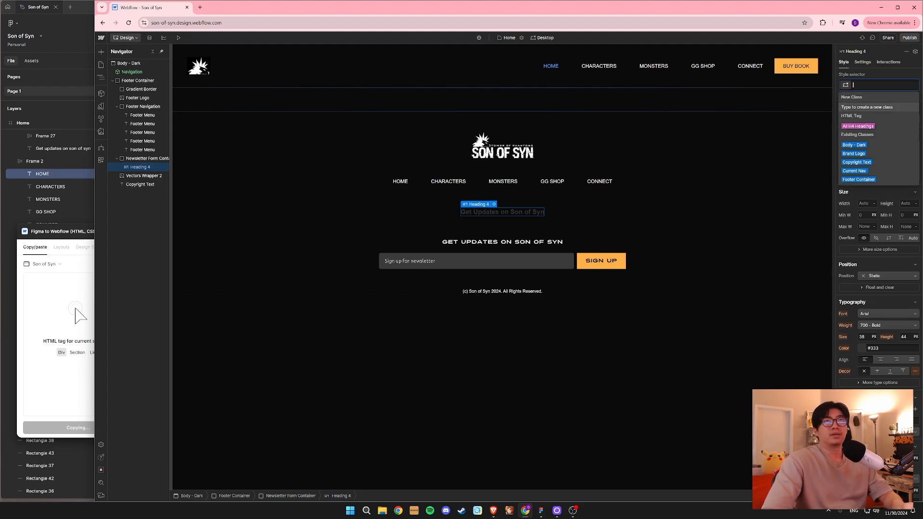
left_click(873, 126)
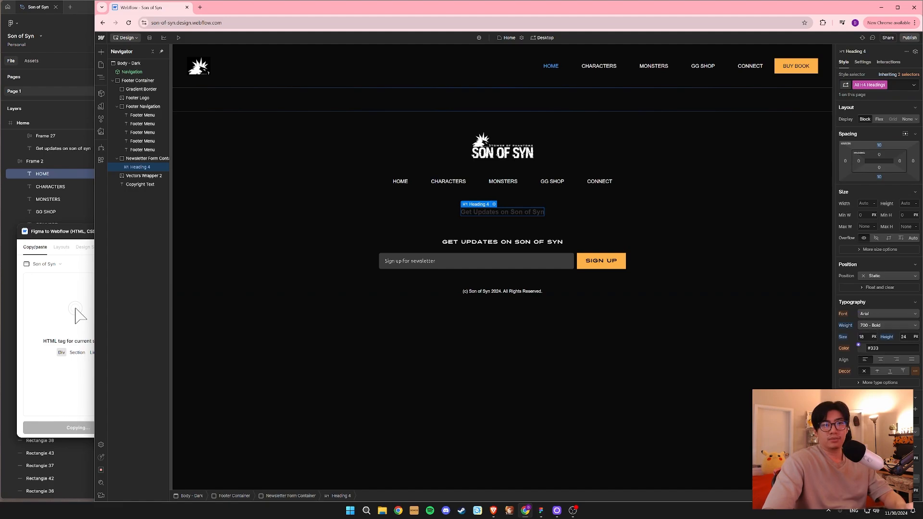
left_click(881, 348)
type("white")
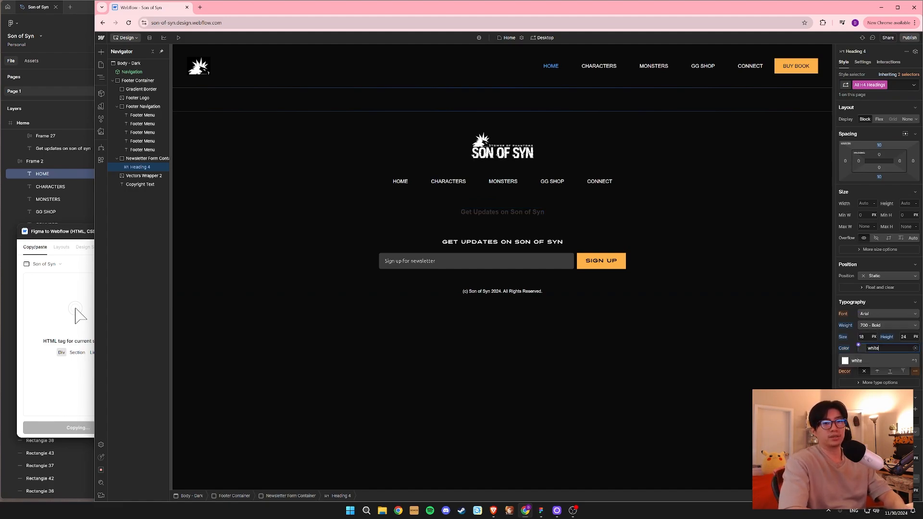
key("Return")
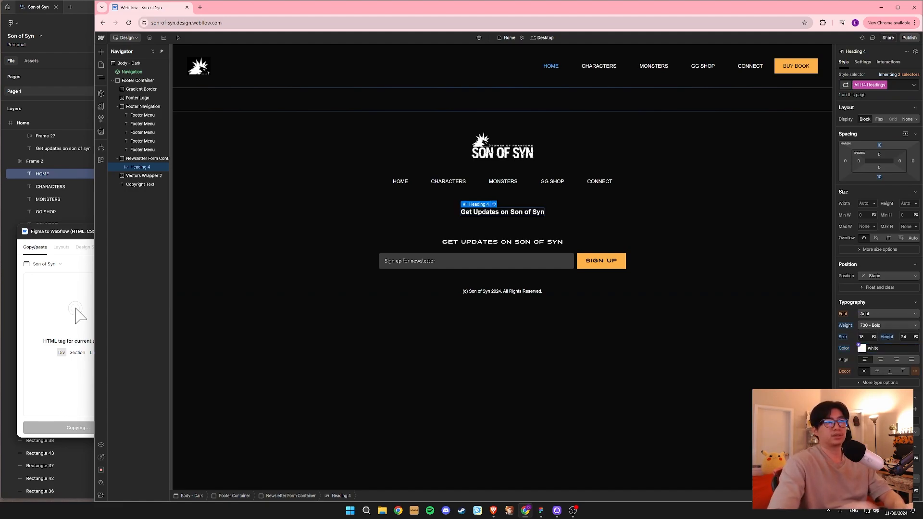
left_click(889, 383)
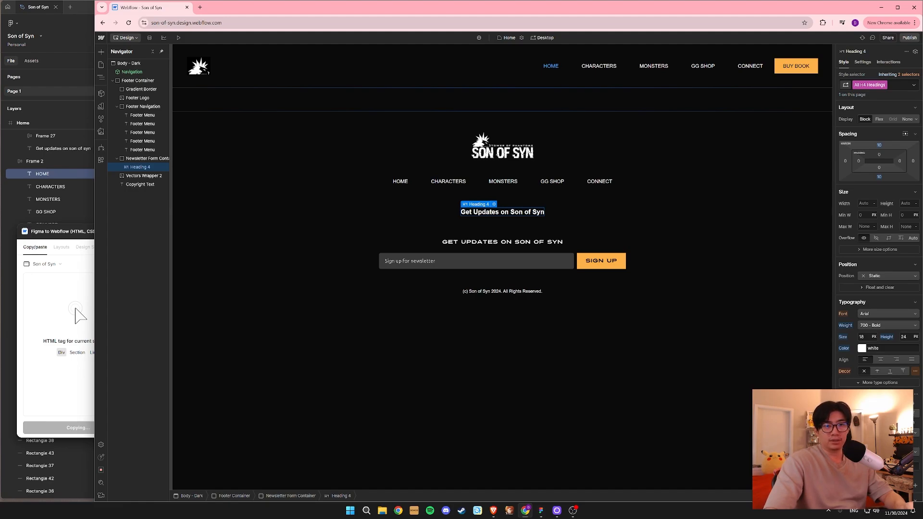
left_click(874, 413)
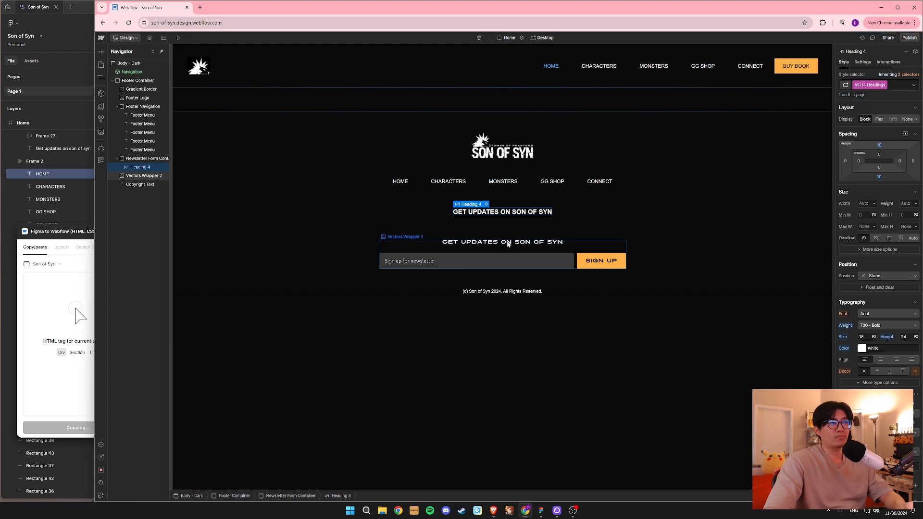
Insert a Form Block into the Newsletter Form Container, below the heading.
left_click(133, 160)
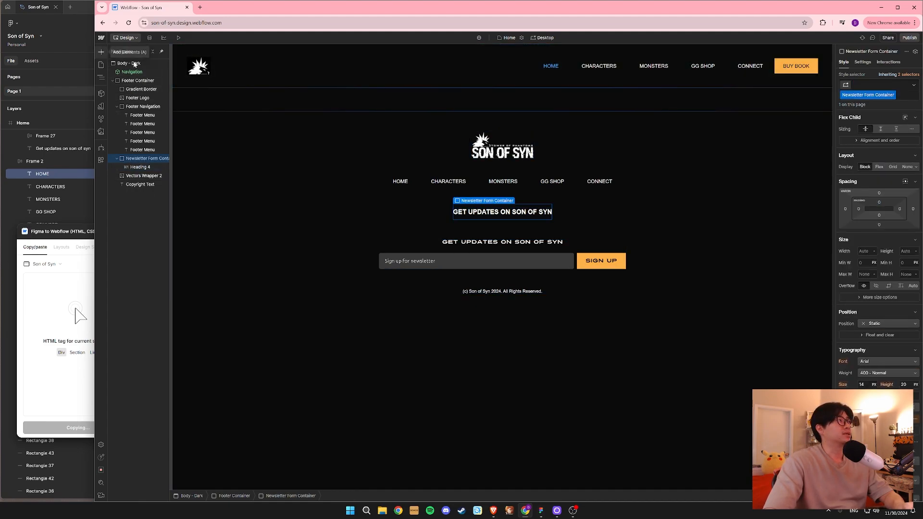
key("a")
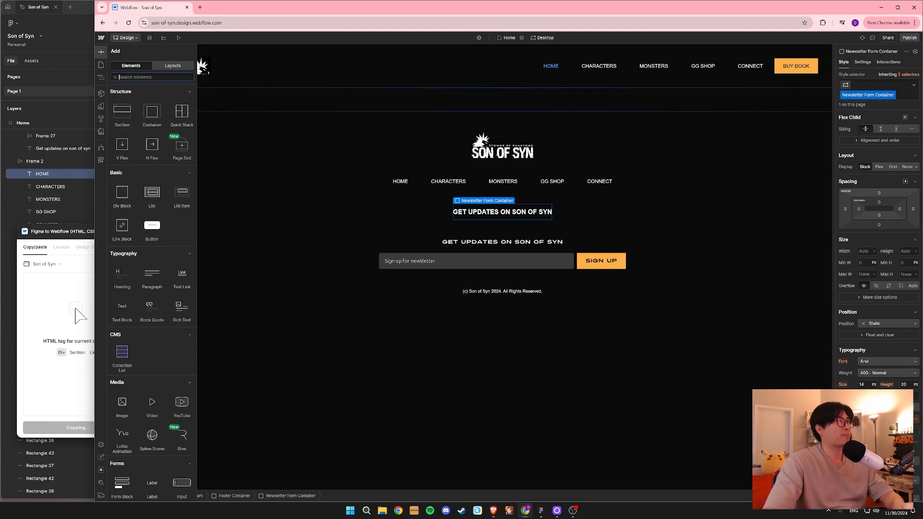
left_click(134, 77)
type("form")
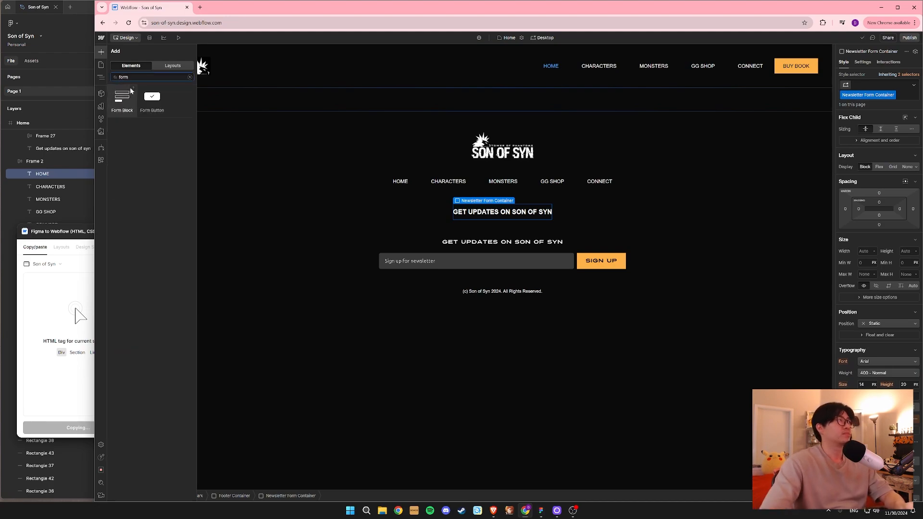
left_click(122, 99)
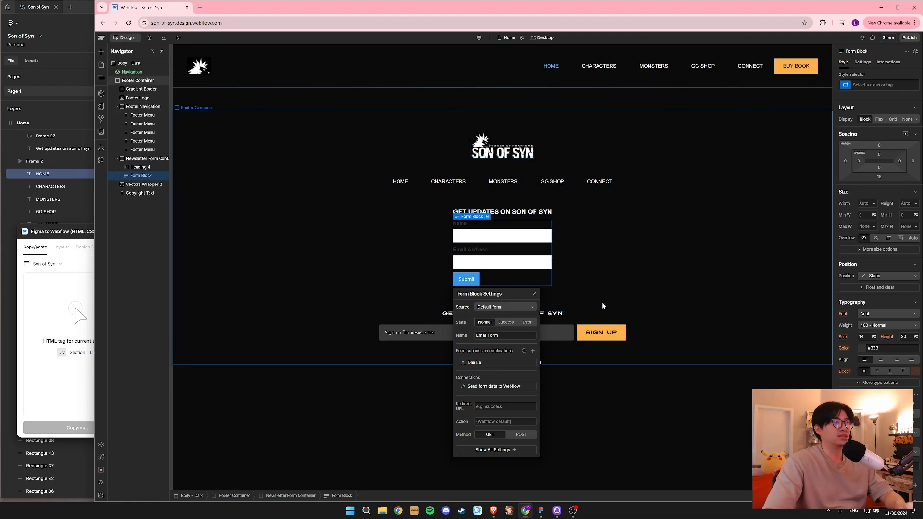
Delete the Name label and its text field from the newsletter form.
left_click(480, 226)
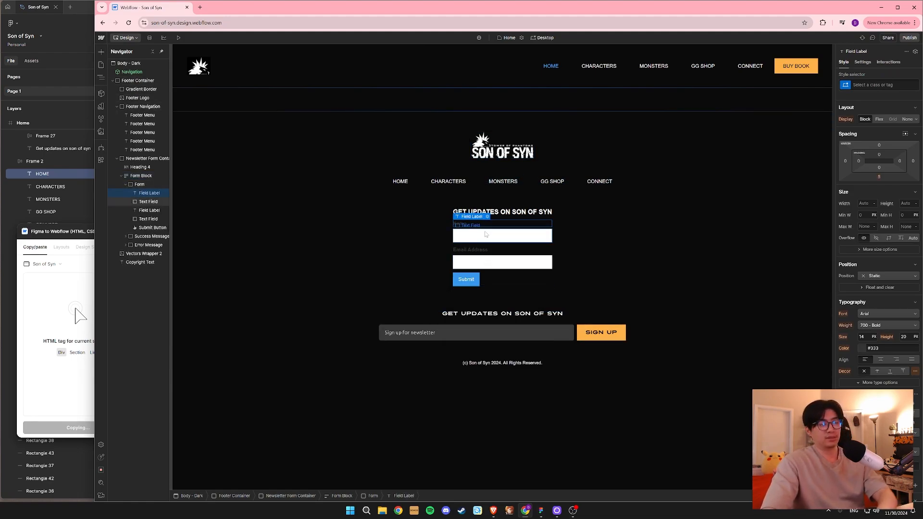
key("Delete")
key("Delete")
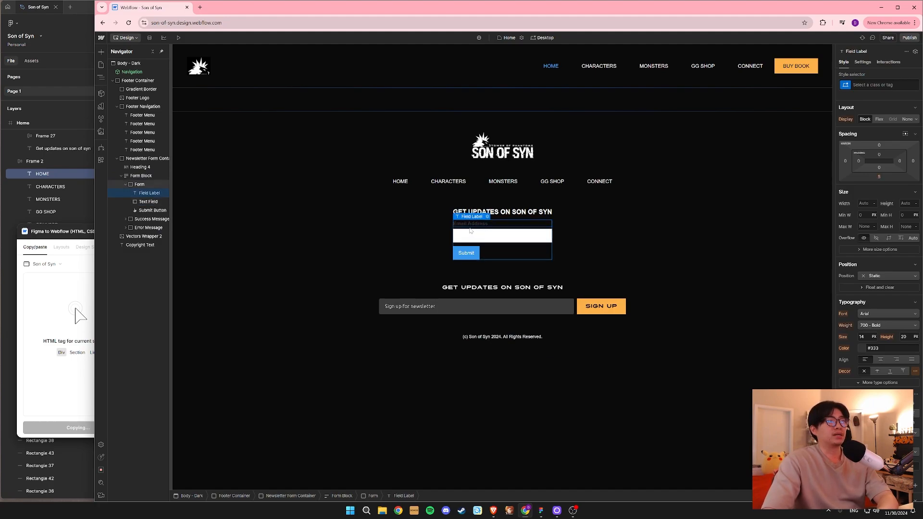
left_click(517, 228)
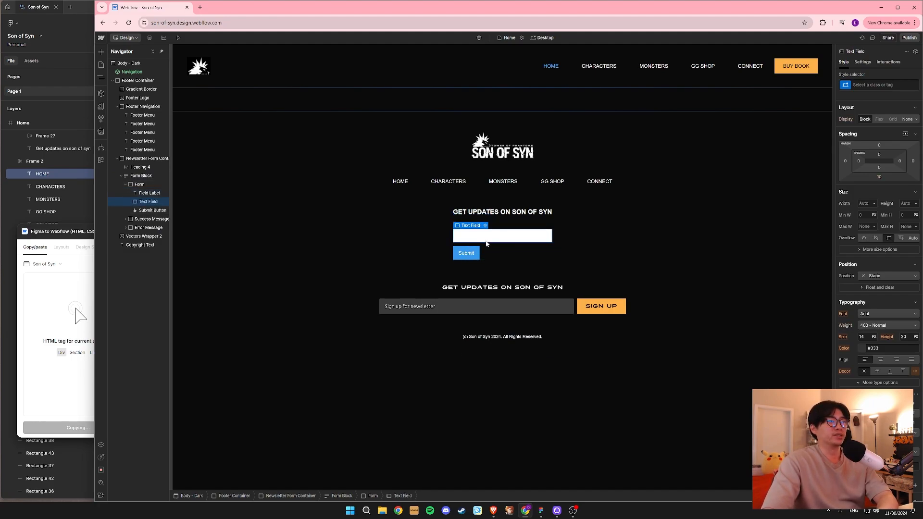
Assign the new class "Newsletter Form" to the form and delete its email address label.
left_click(126, 186)
left_click(863, 86)
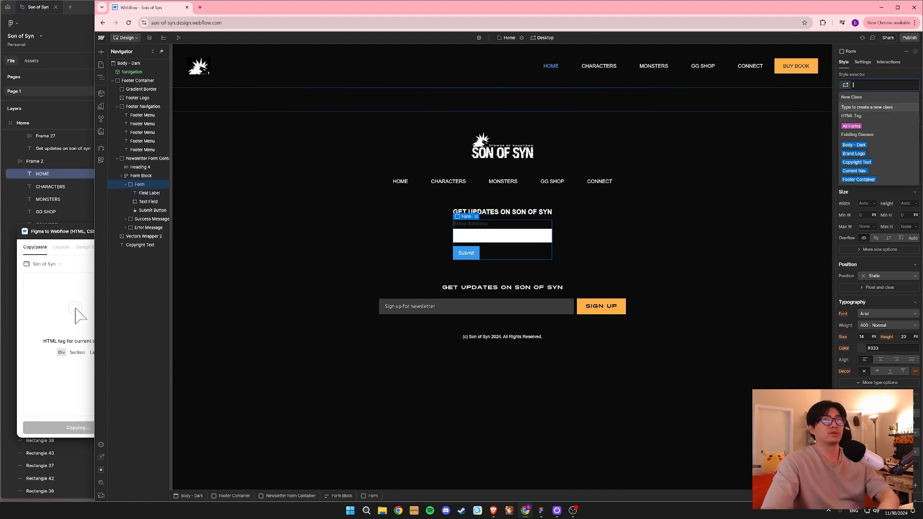
type("News")
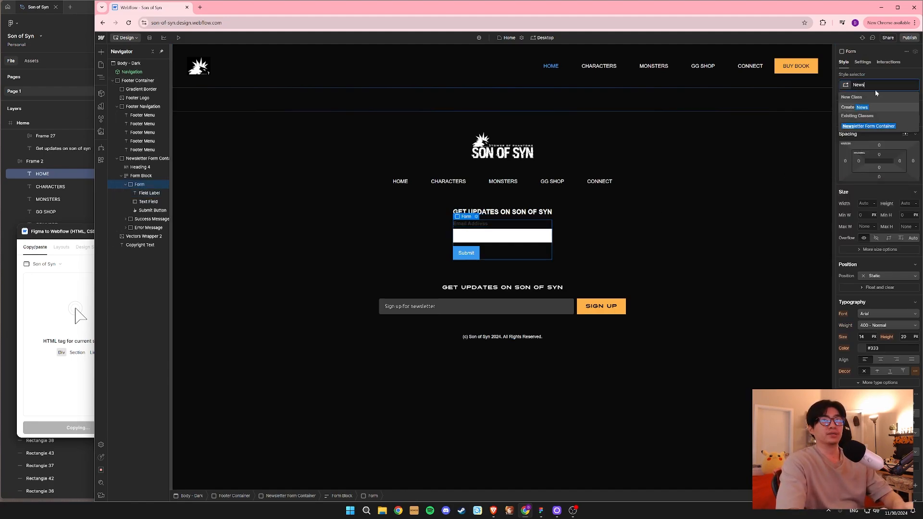
type("letter For")
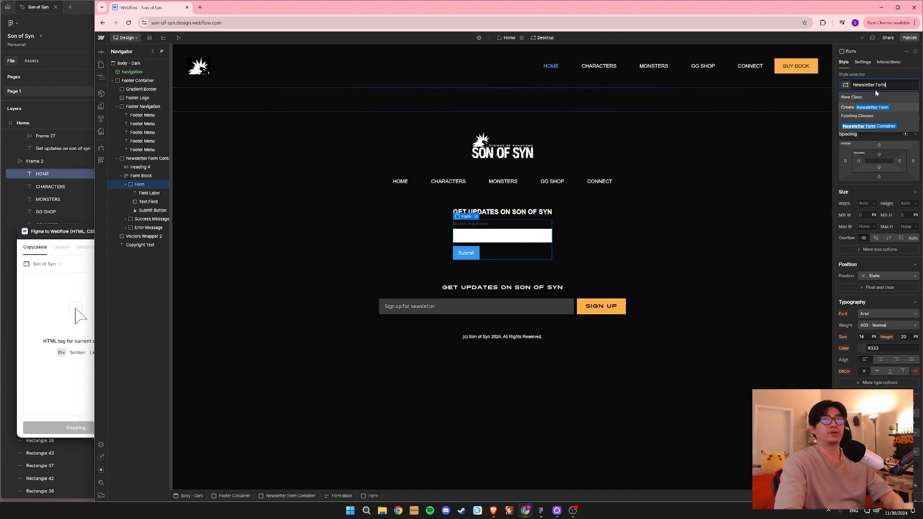
type("m")
key("Return")
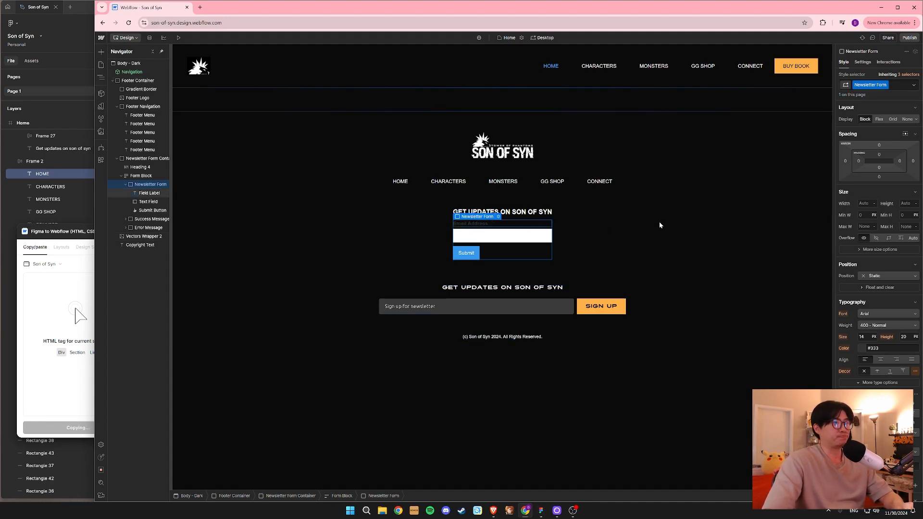
left_click(502, 223)
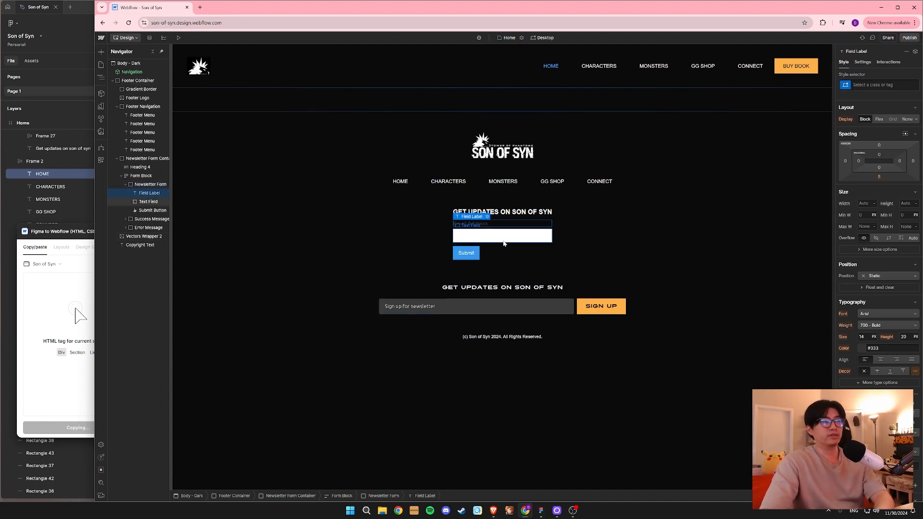
key("Delete")
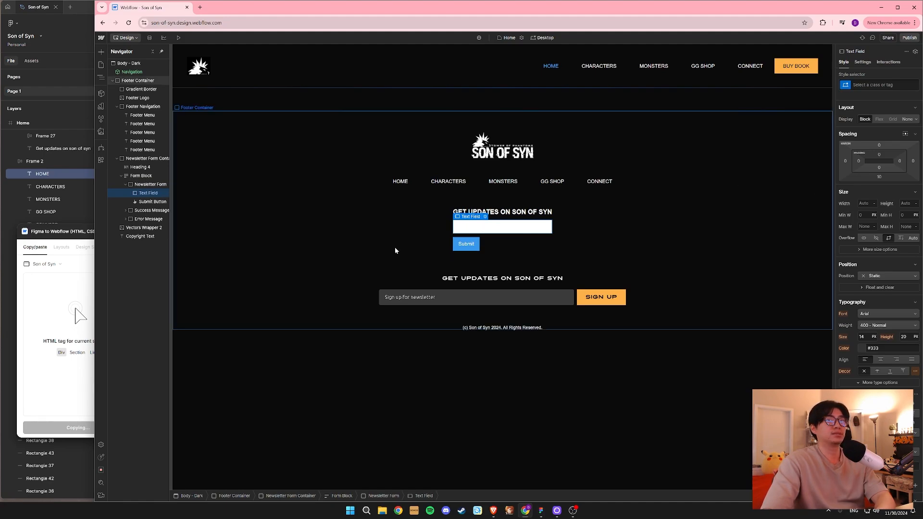
Check the newsletter input frame's fill in Figma and give the Webflow form's text field the new class "Newsletter Form Input".
left_click(34, 174)
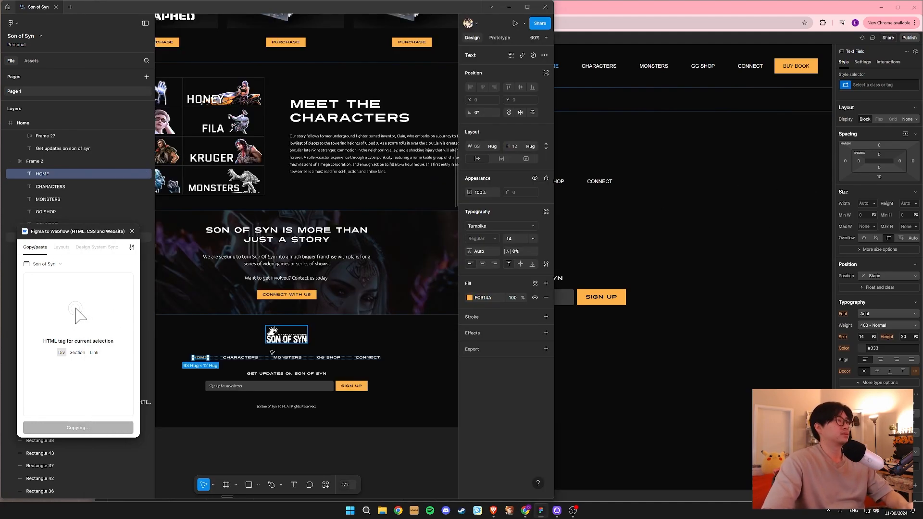
double_click(270, 386)
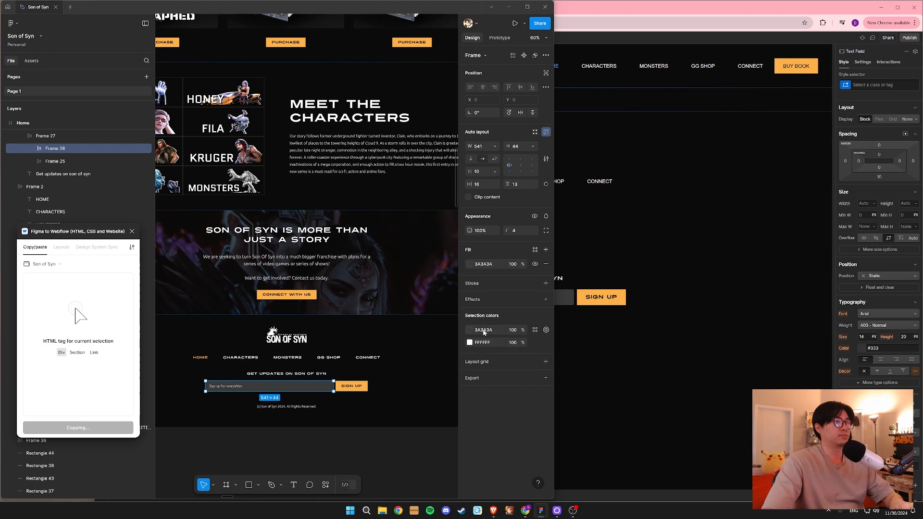
left_click(586, 246)
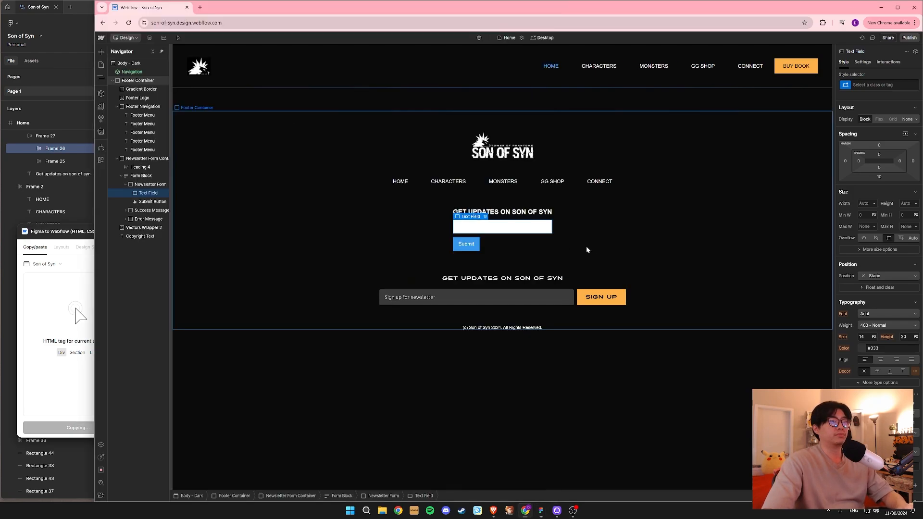
left_click(503, 229)
left_click(882, 85)
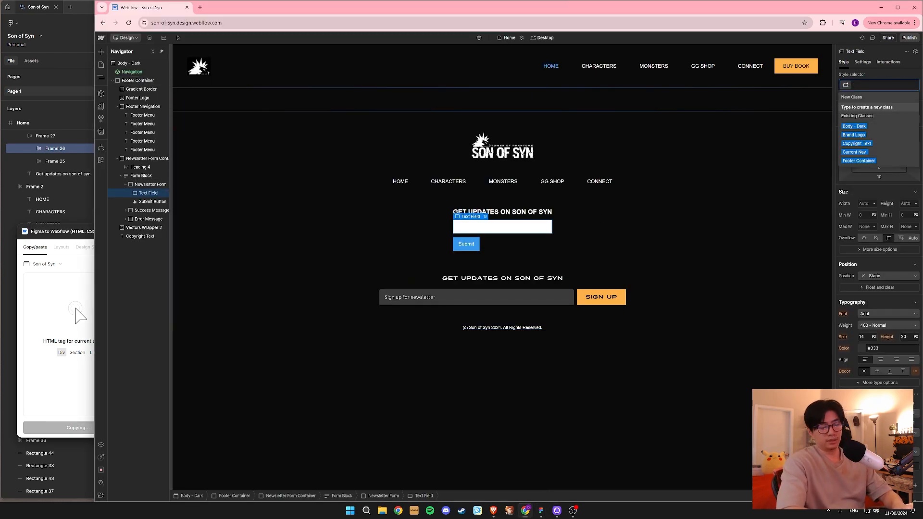
type("Newsletter Fo")
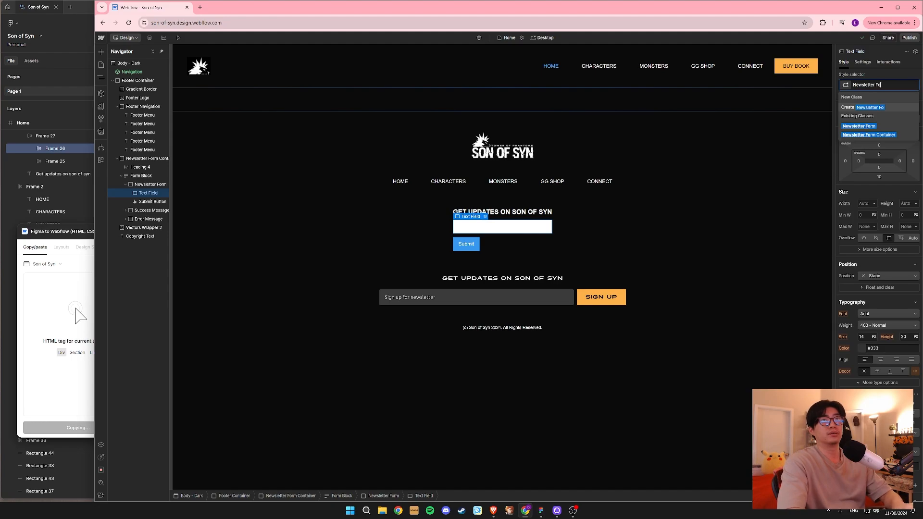
type("rm Input")
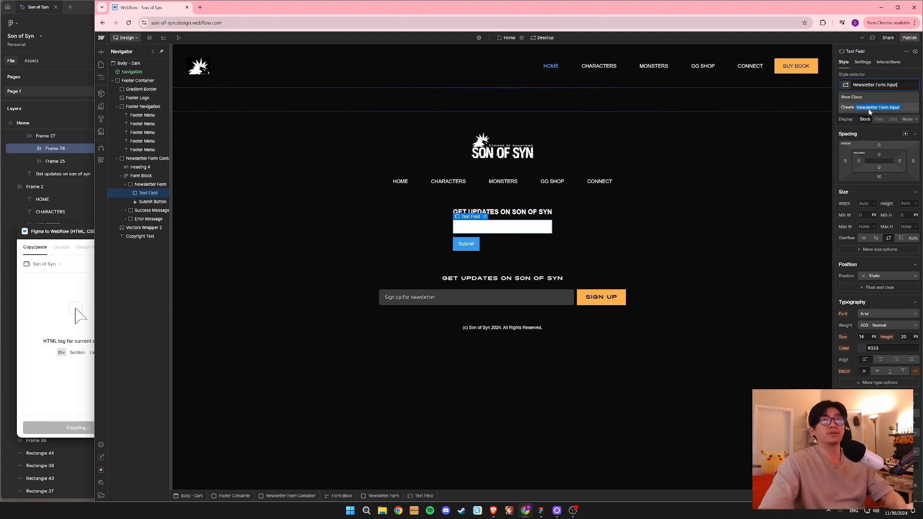
left_click(868, 109)
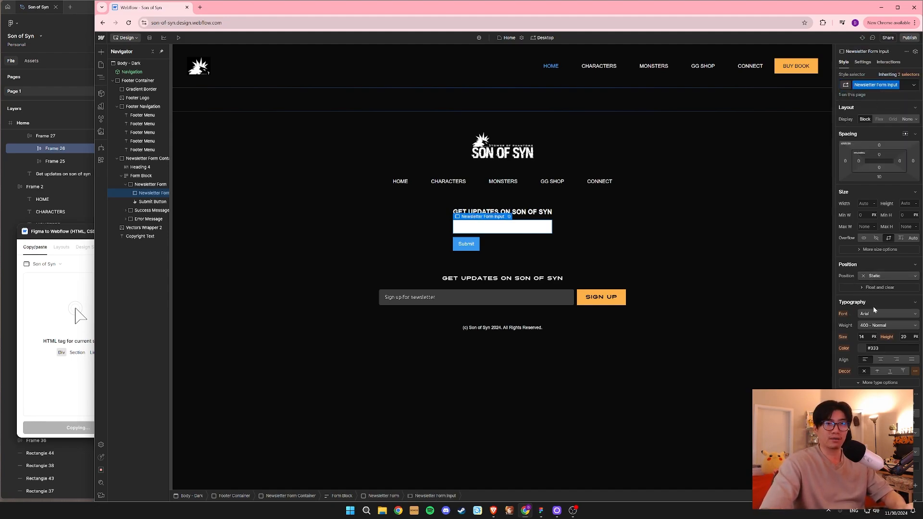
Set the background color of the Newsletter Form Input class to #3A3A3A.
scroll(873, 310, "down", 1)
scroll(872, 310, "down", 3)
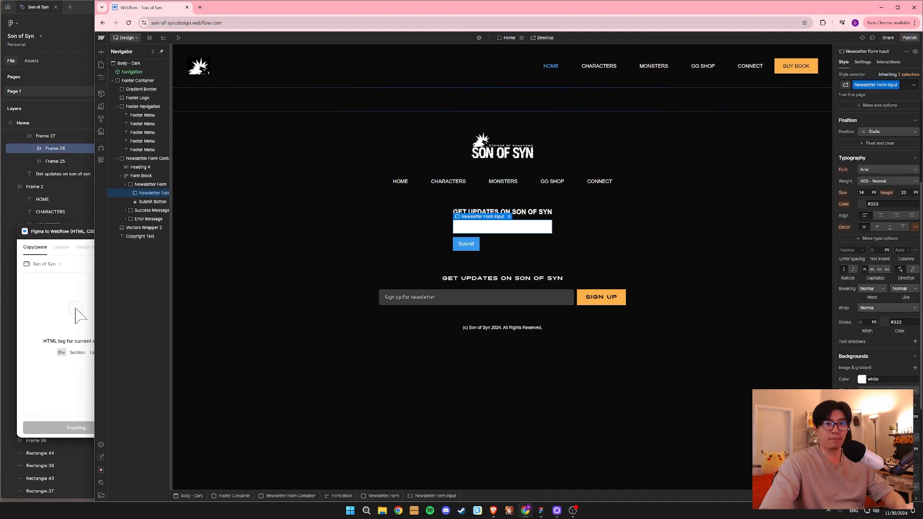
left_click(875, 379)
type("3A3A3A")
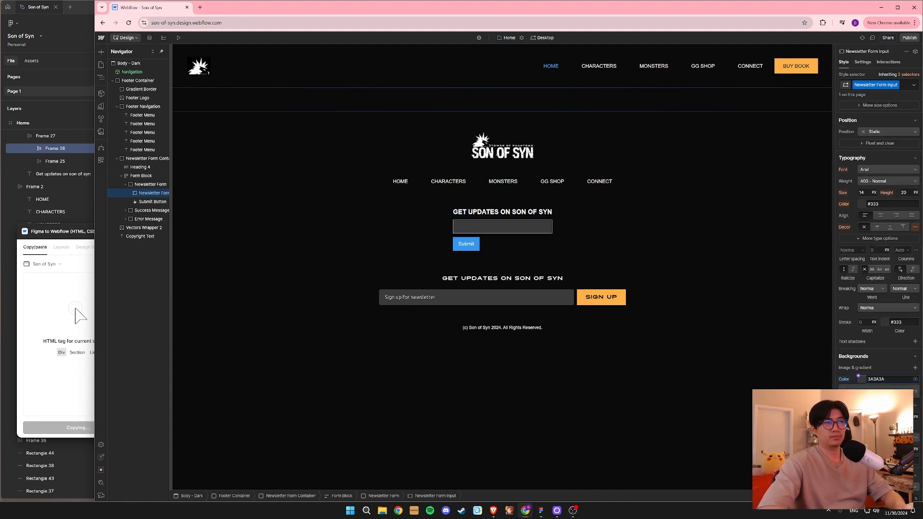
key("Return")
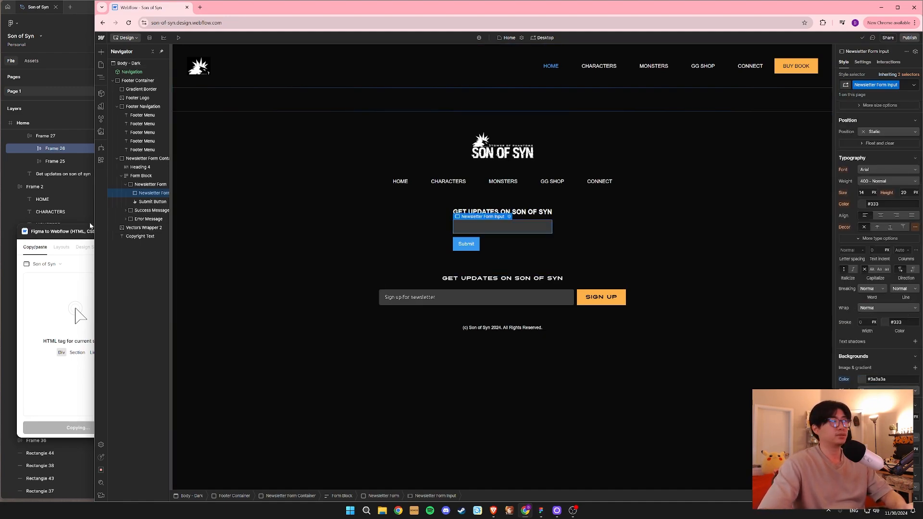
Compare the newsletter input with the Figma design and set its border width to 0 px in Webflow.
left_click(58, 148)
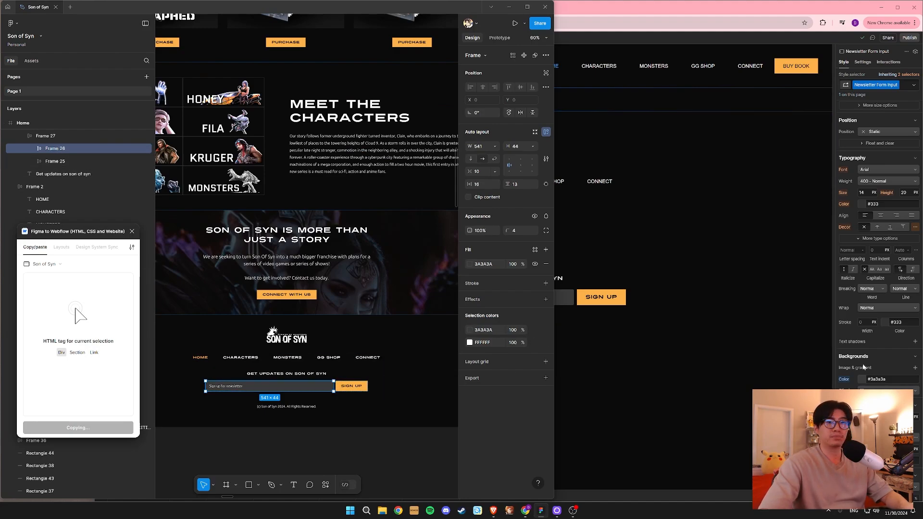
left_click(870, 405)
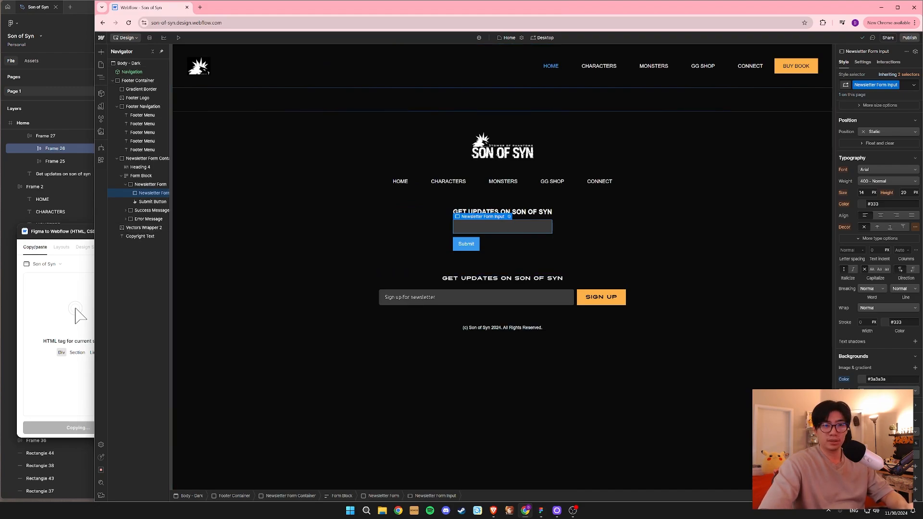
left_click(868, 405)
left_click(545, 268)
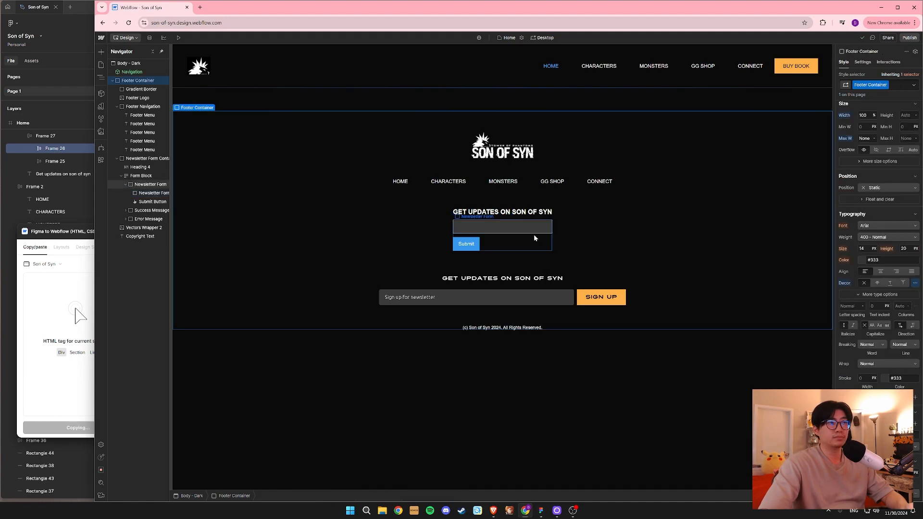
left_click(533, 228)
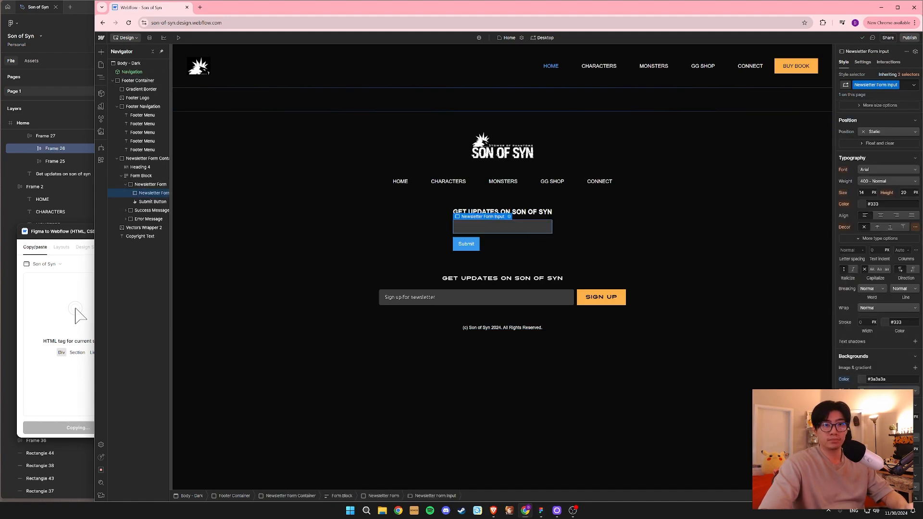
scroll(878, 288, "down", 3)
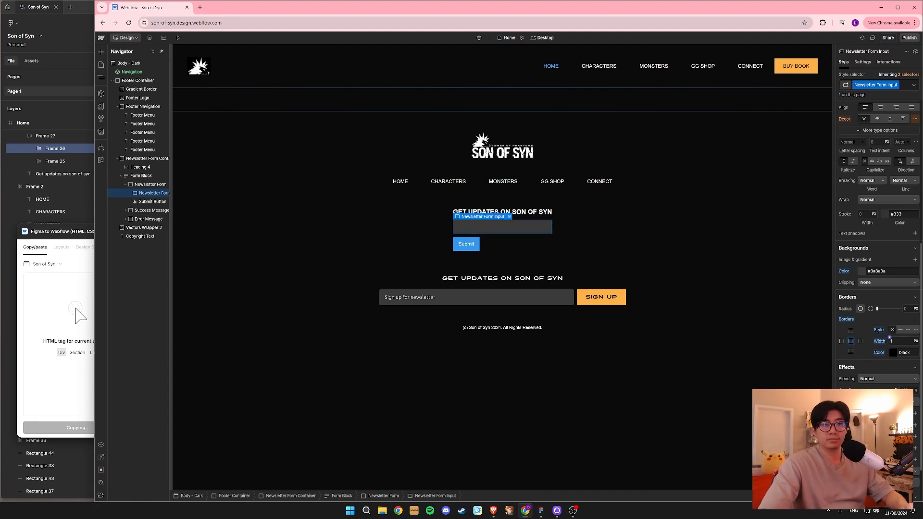
left_click(897, 341)
type("0")
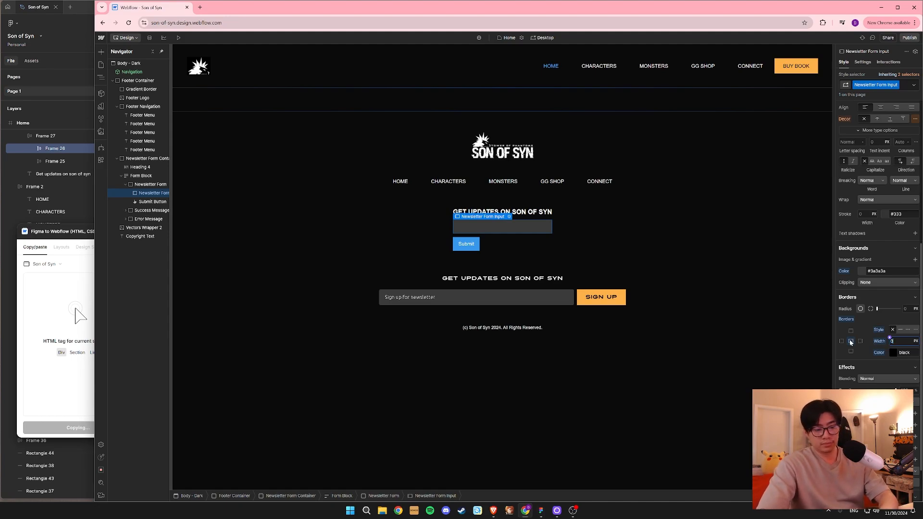
left_click(604, 253)
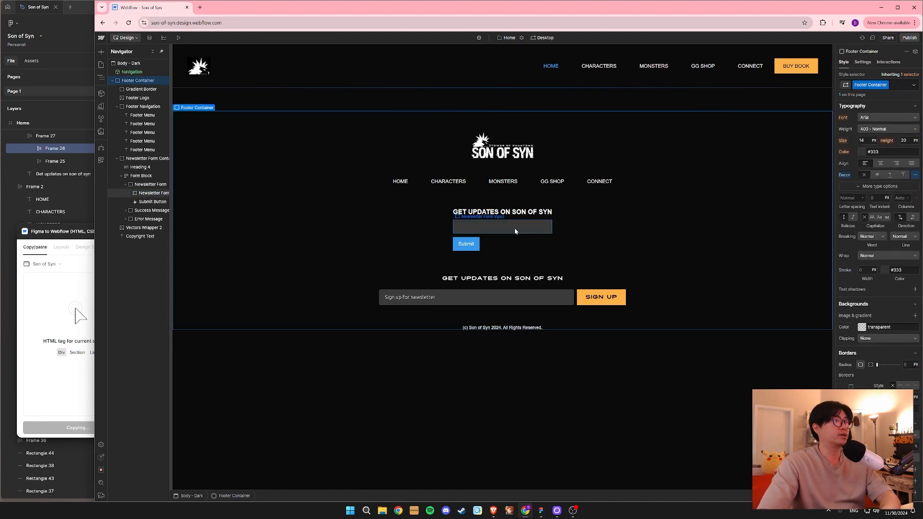
Look up the input frame's corner radius in Figma and set the Newsletter Form Input radius to 4 px in Webflow.
key("alt+Tab")
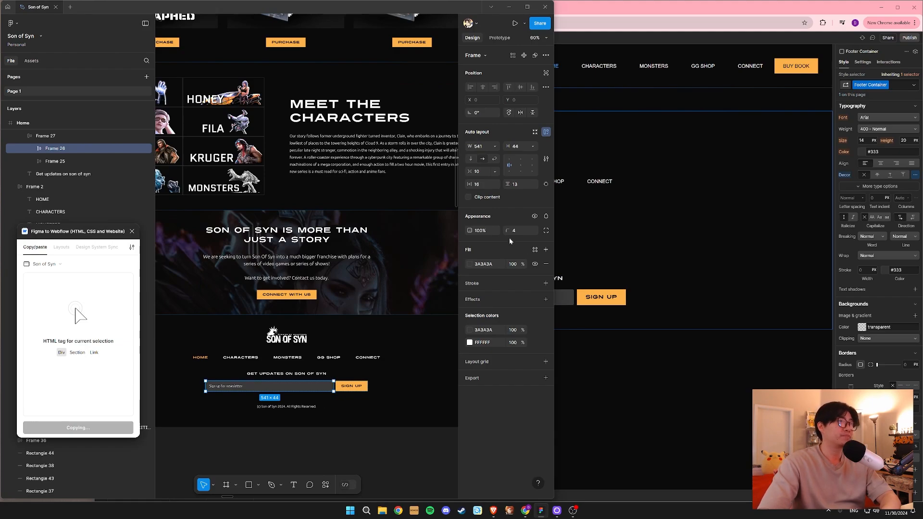
key("alt+Tab")
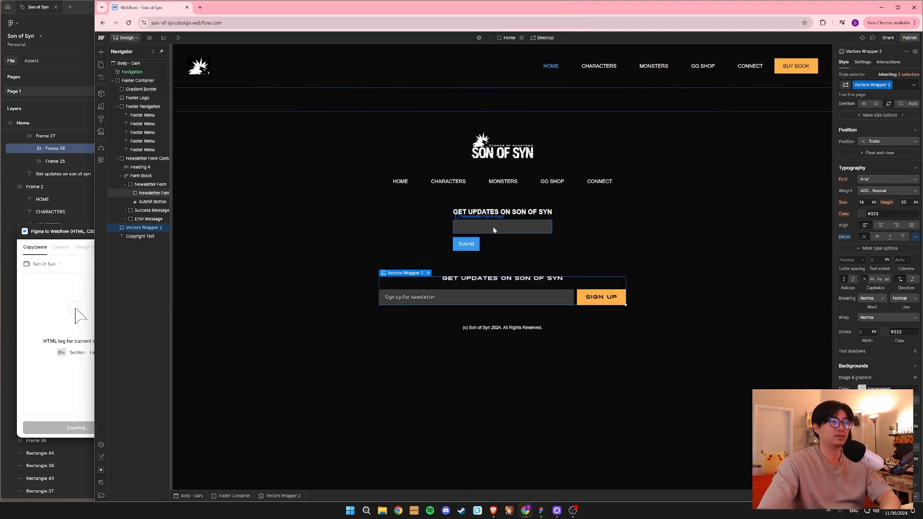
left_click(492, 226)
type("4")
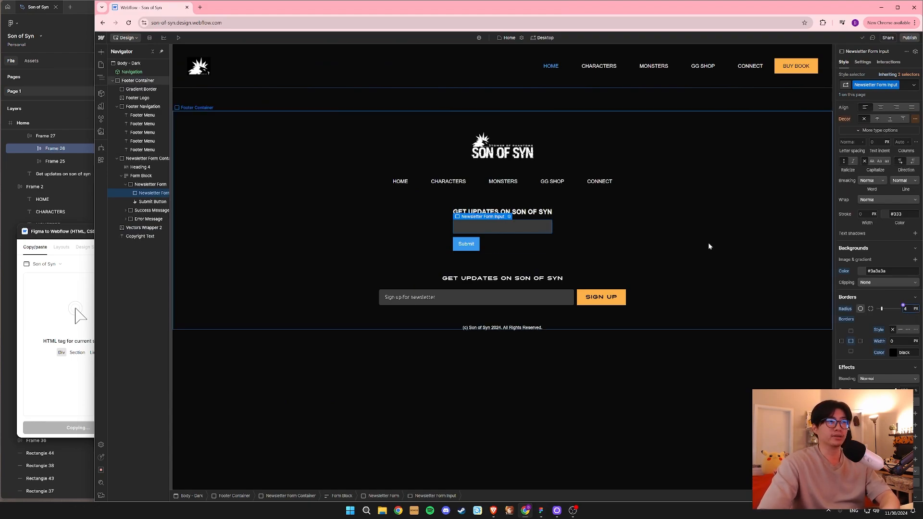
Check the sign-up form design in Figma and apply the existing "Primary Button" class to the Webflow form's submit button.
left_click(36, 8)
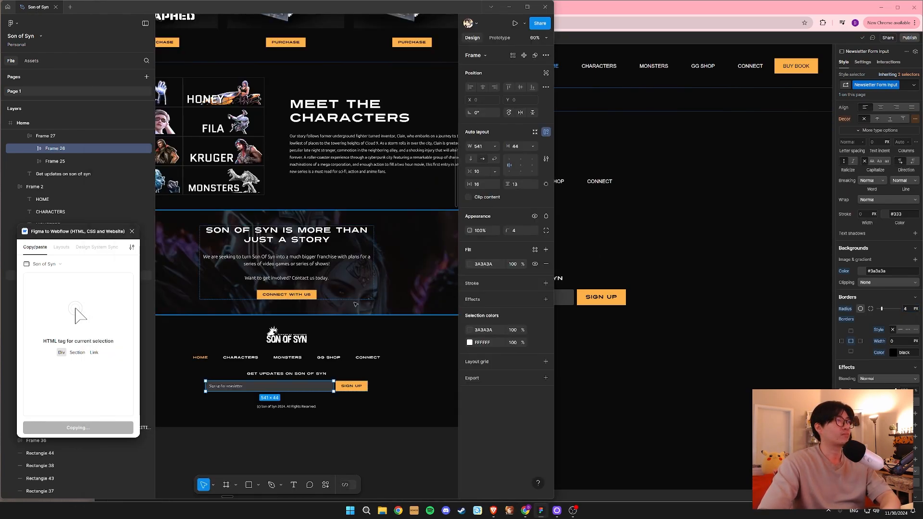
left_click(660, 308)
left_click(468, 246)
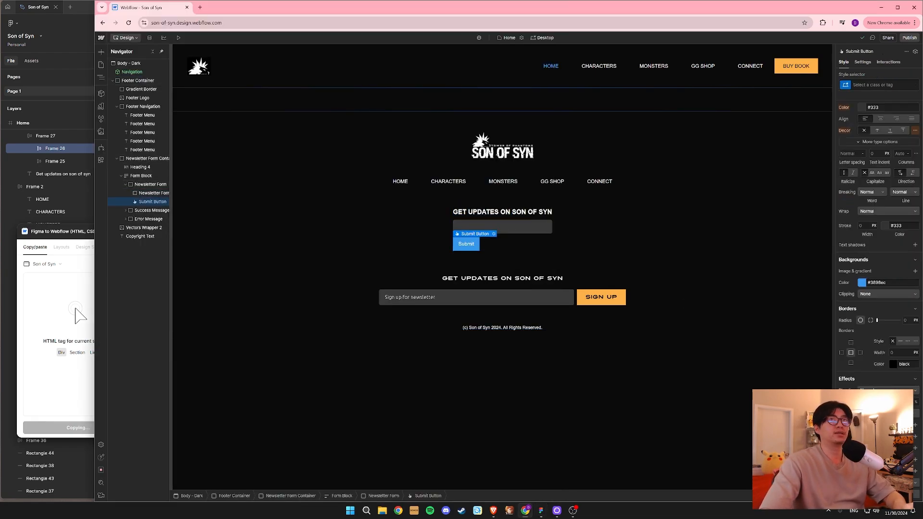
key("ctrl+Return")
type("News")
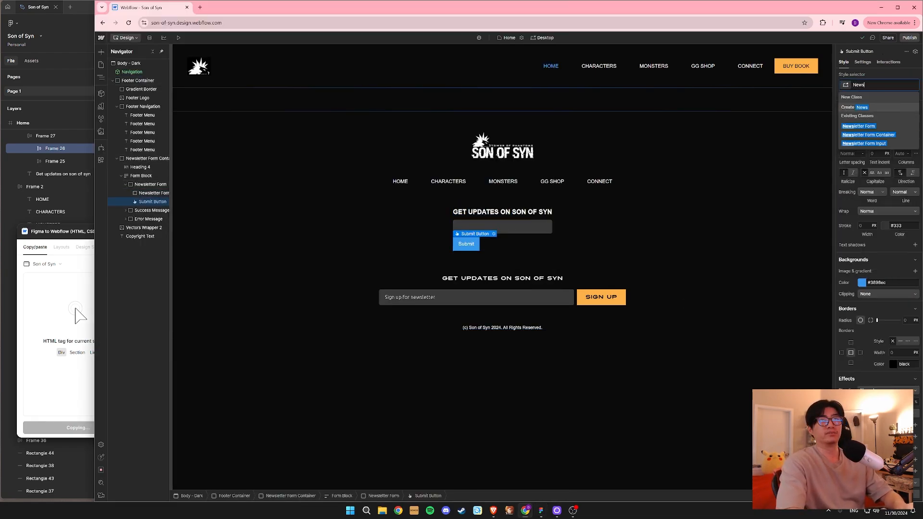
key("BackSpace")
key("BackSpace")
key("BackSpace")
key("BackSpace")
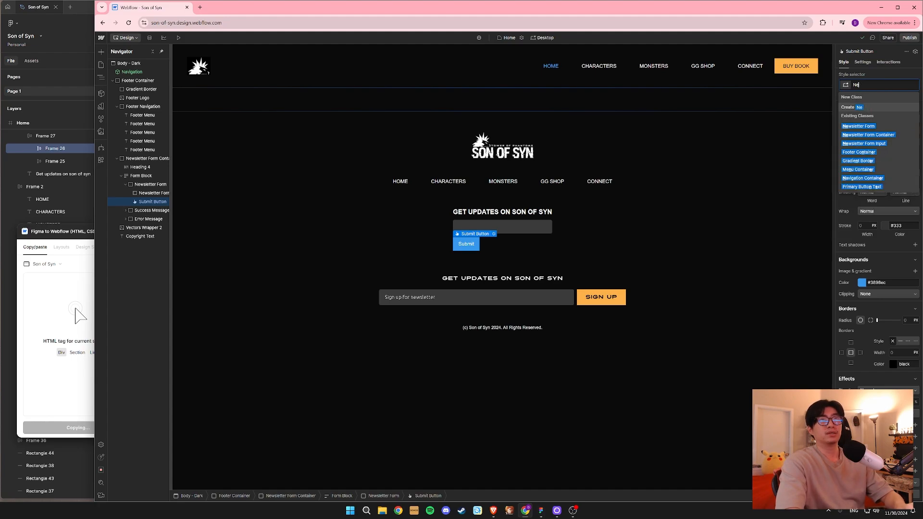
type("Prima")
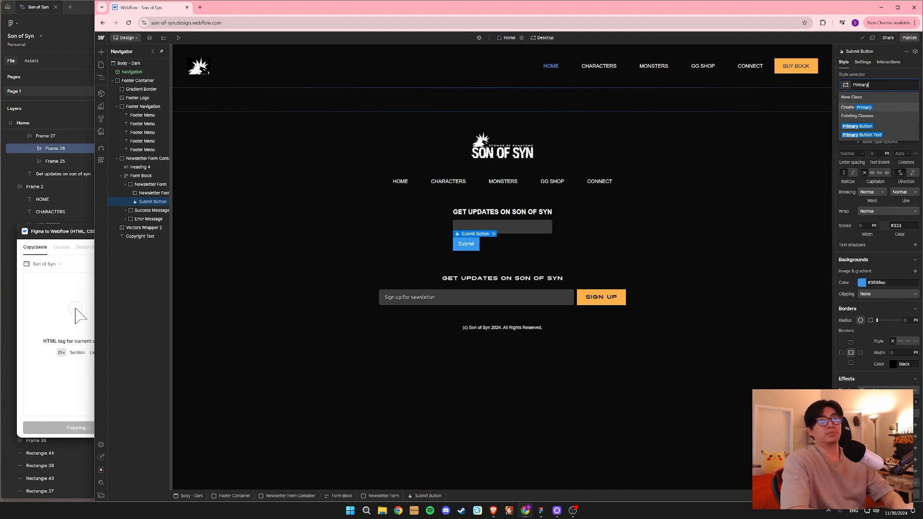
type("ry")
left_click(884, 124)
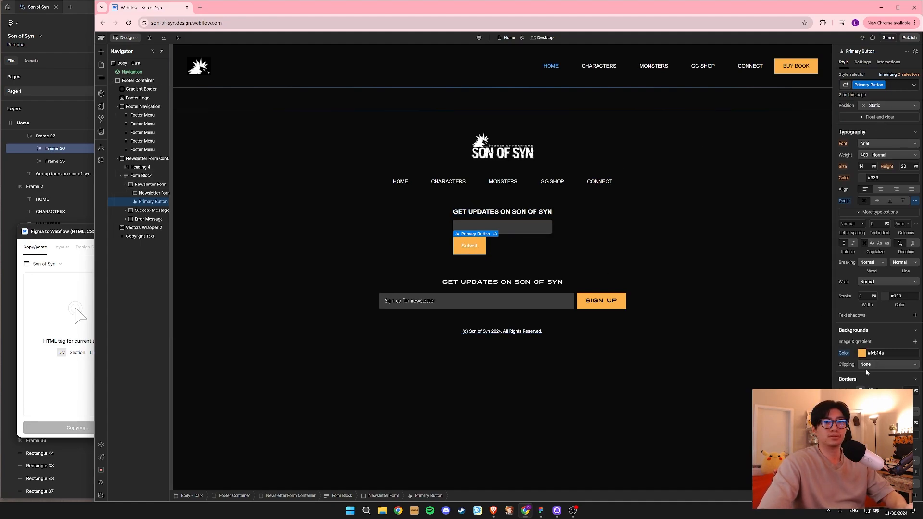
scroll(868, 296, "down", 3)
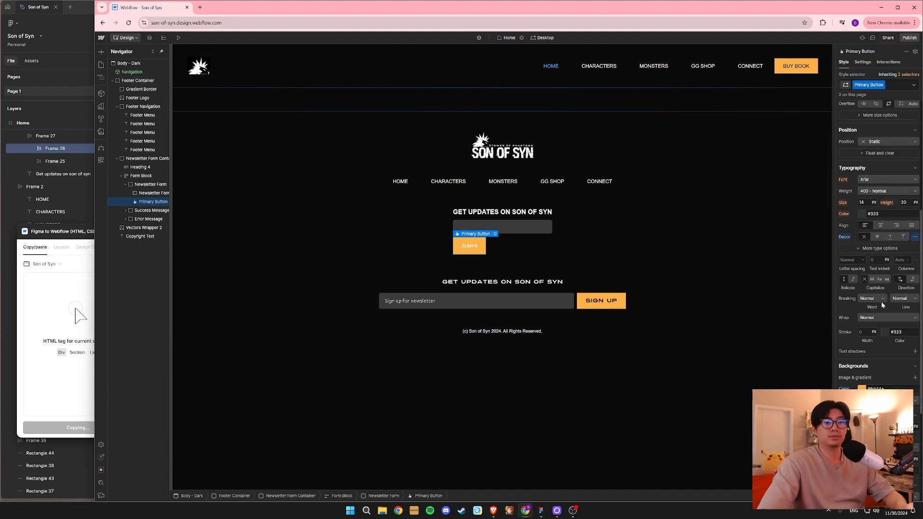
double_click(470, 248)
left_click(470, 248)
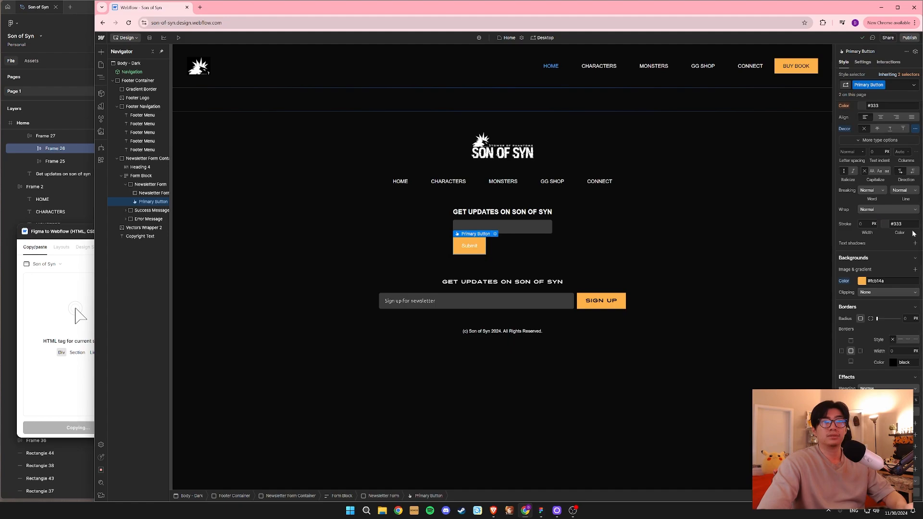
scroll(913, 231, "up", 4)
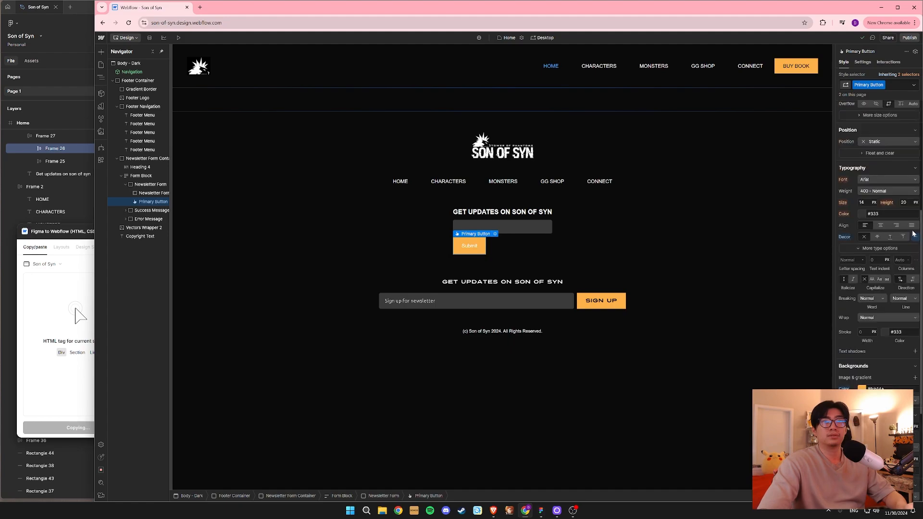
Set the text color of the Primary Button class to black.
left_click(860, 213)
left_click_drag(865, 274, 837, 278)
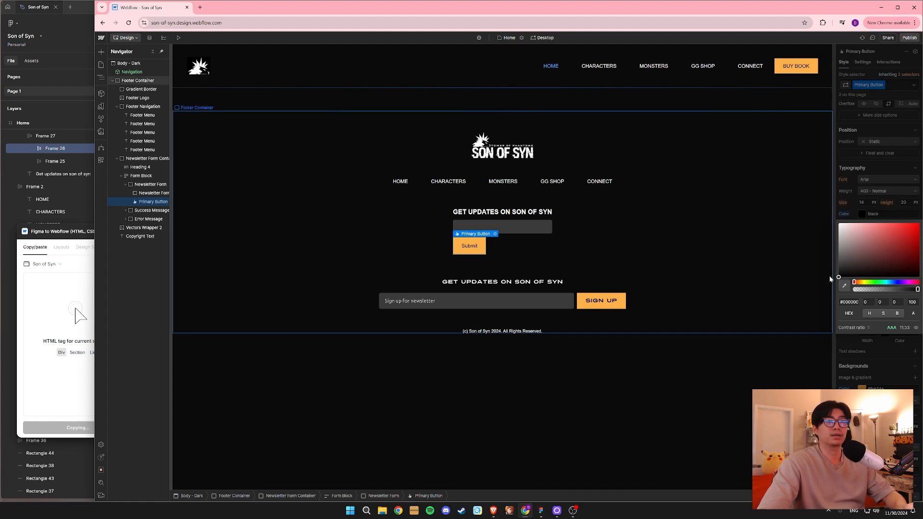
left_click(805, 378)
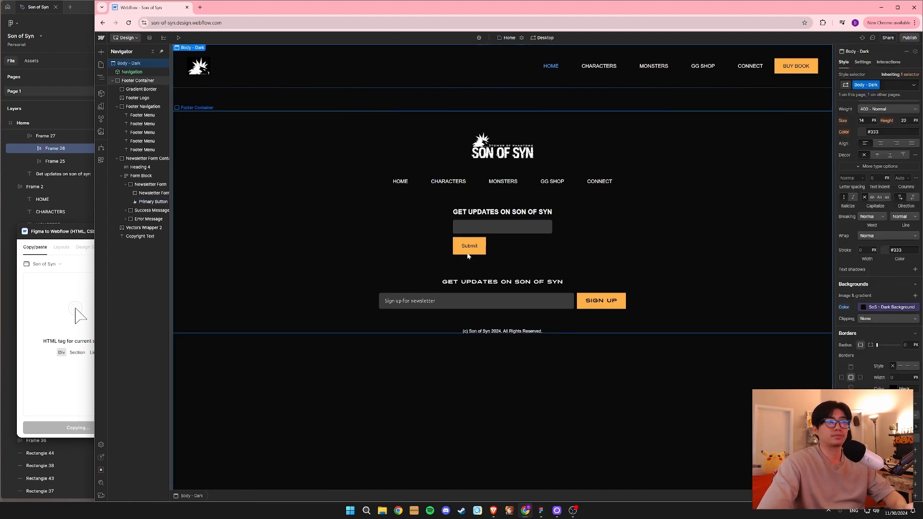
Set the display of the Newsletter Form element to Flex so the input and submit button sit in a row.
left_click(518, 227)
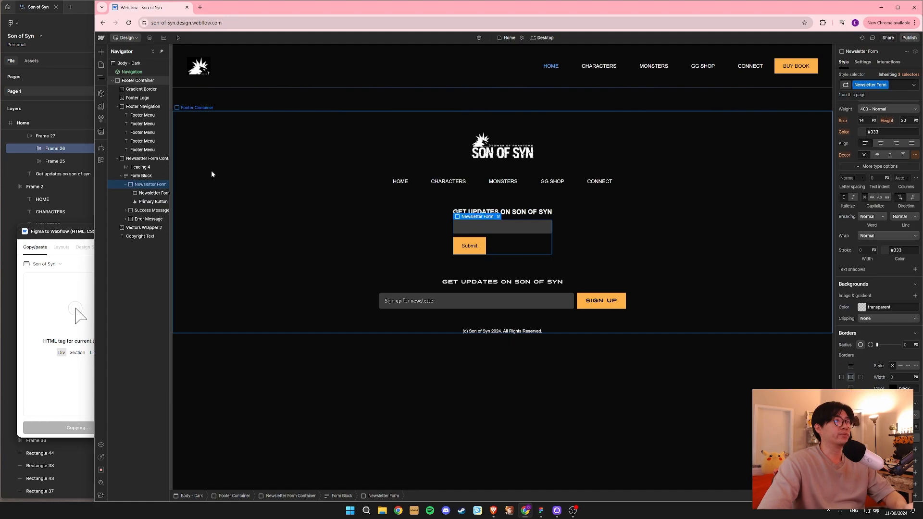
left_click(136, 185)
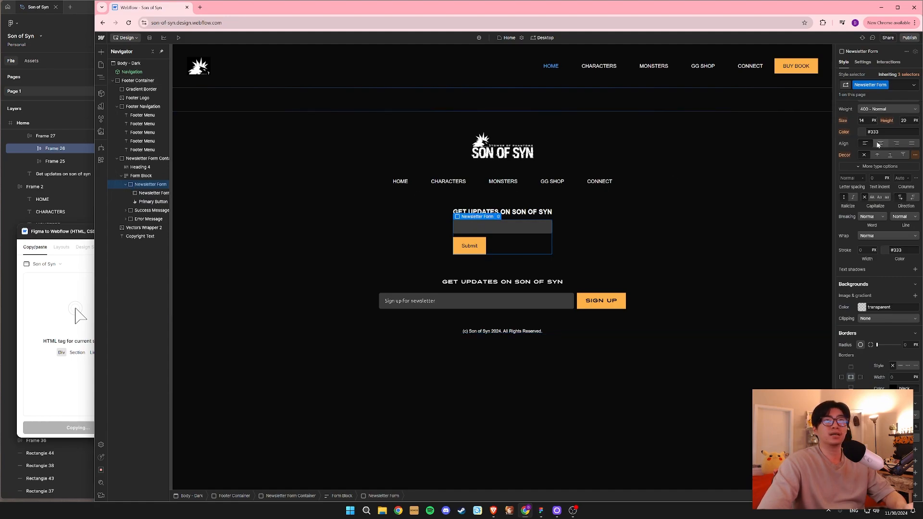
scroll(876, 141, "up", 3)
scroll(875, 142, "up", 3)
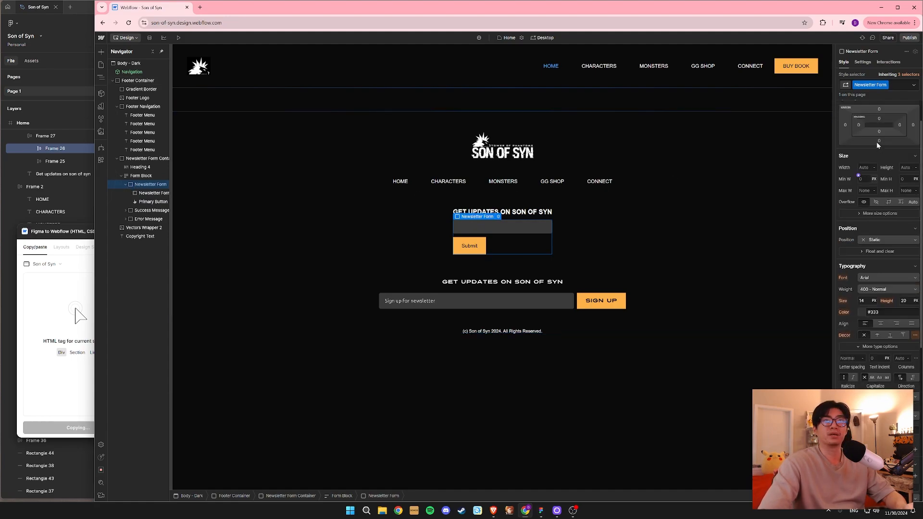
left_click(878, 119)
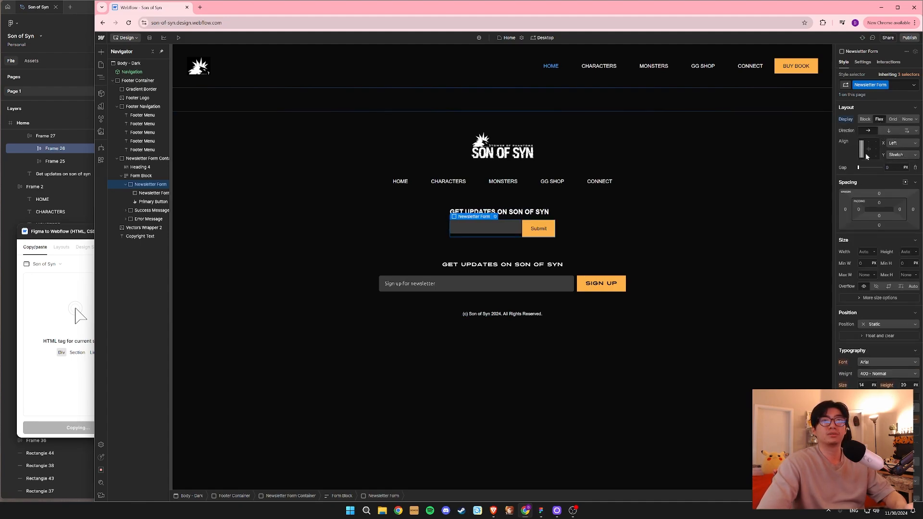
Set the bottom margin of the Newsletter Form Input to 0.
left_click(473, 230)
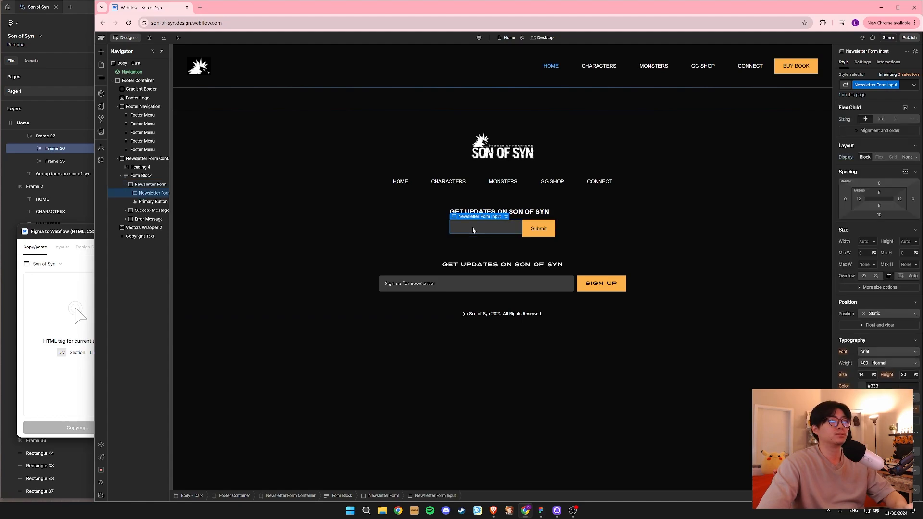
left_click(535, 235)
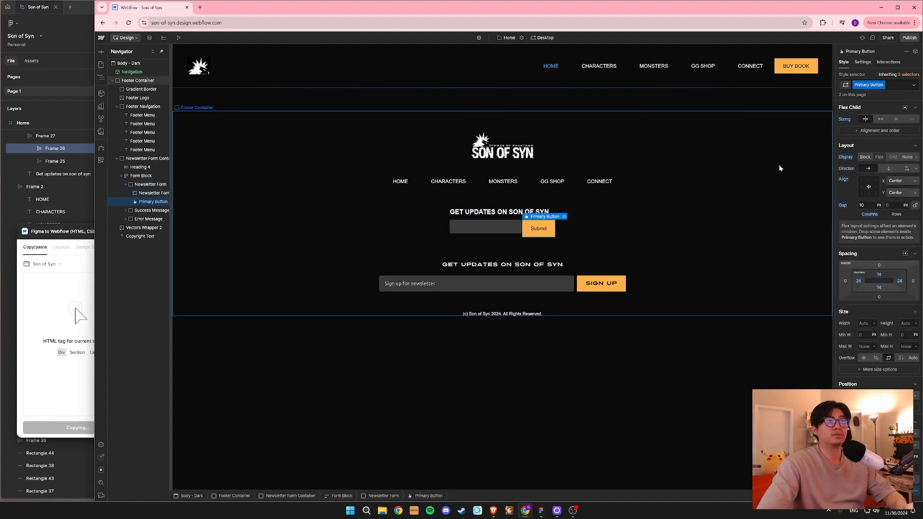
left_click(476, 228)
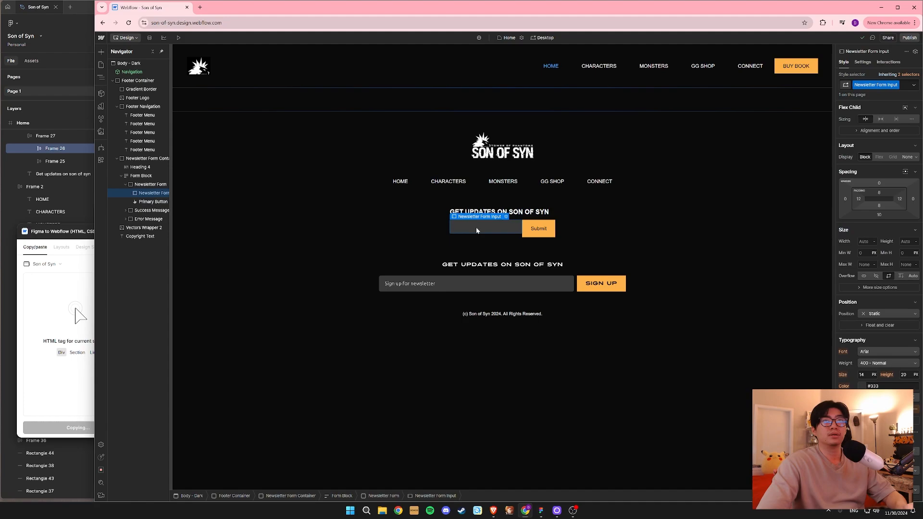
left_click(880, 215)
type("0")
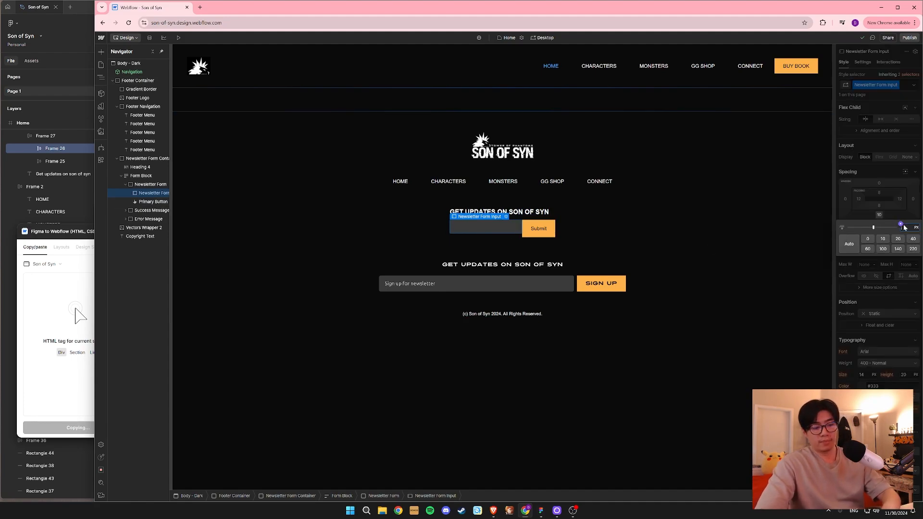
left_click(627, 186)
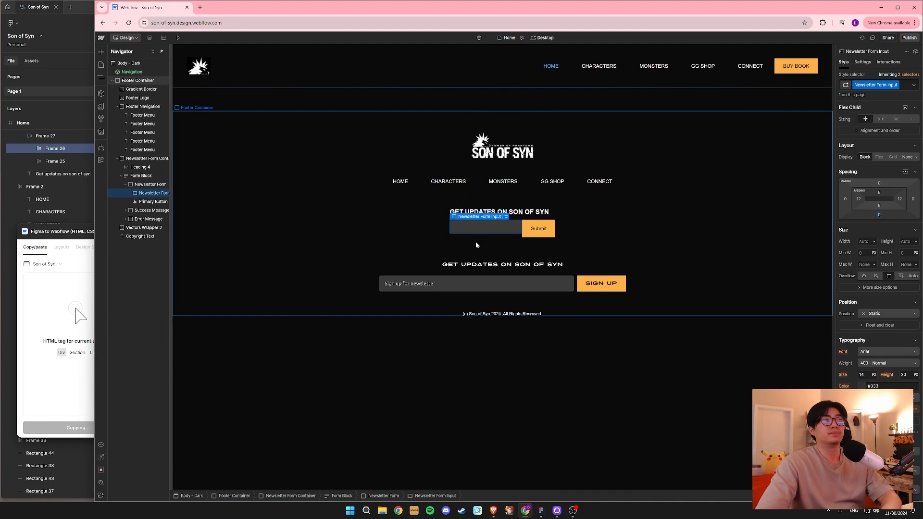
Try a height of 100% on the Newsletter Form Input, then undo it.
left_click(149, 185)
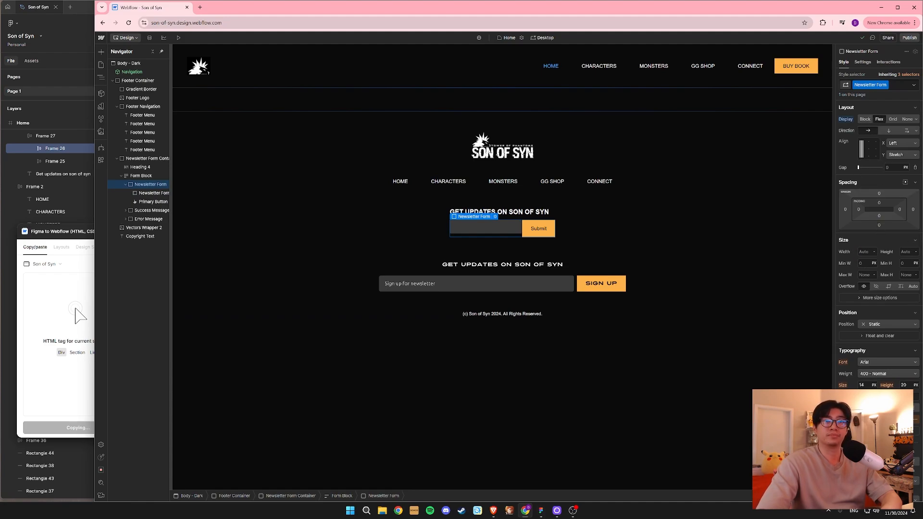
left_click(489, 230)
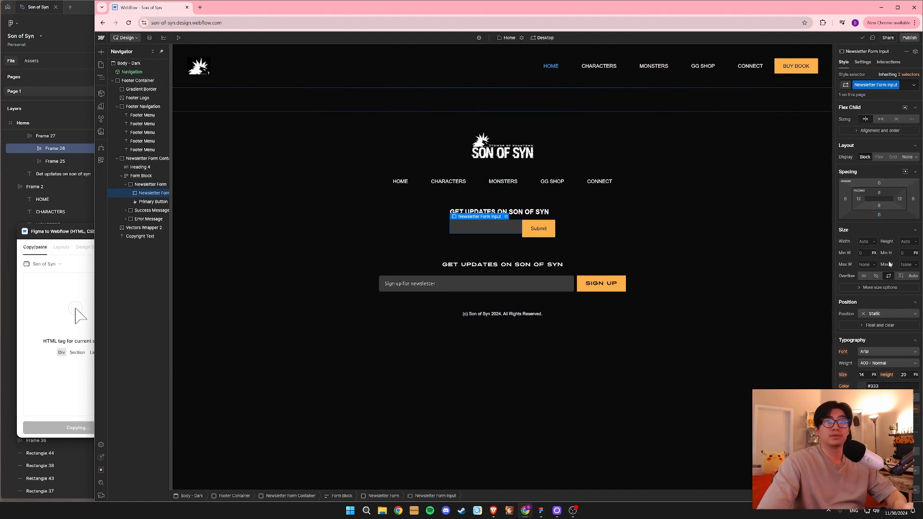
type("100%")
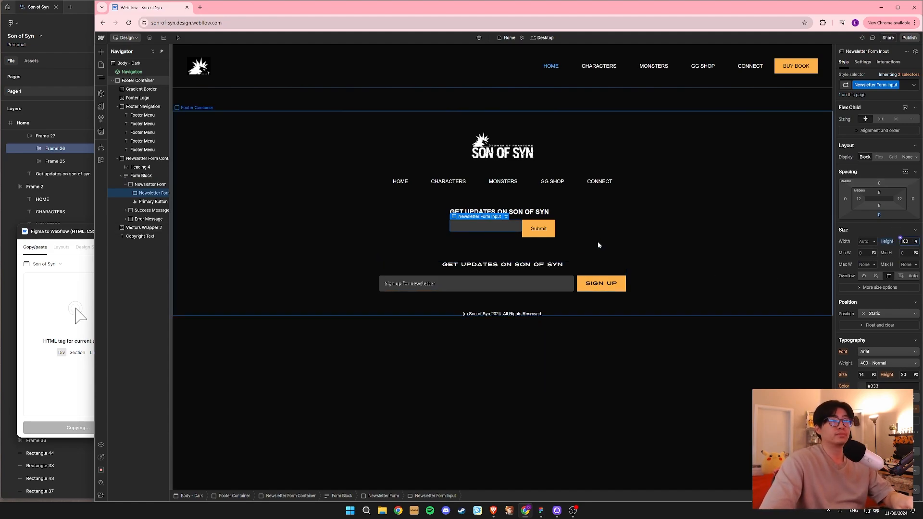
key("ctrl+z")
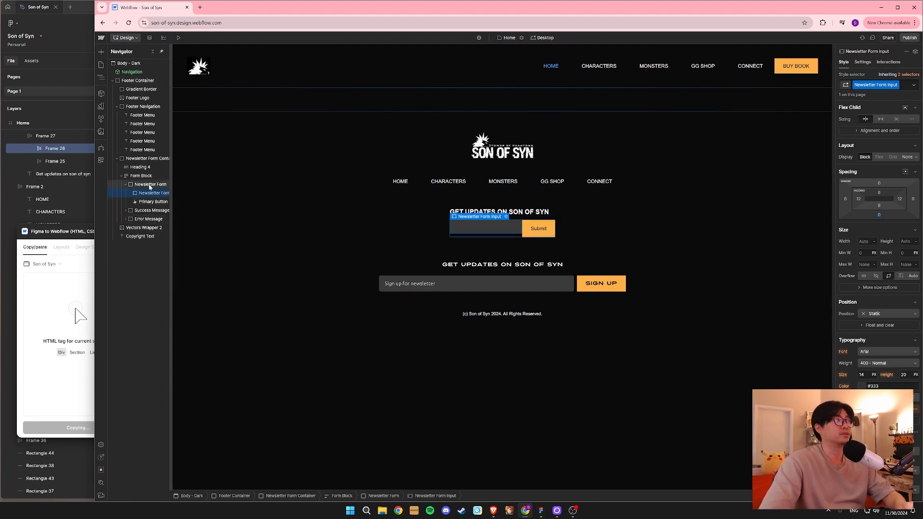
Try centering the Newsletter Form's children vertically.
left_click(151, 184)
left_click(917, 120)
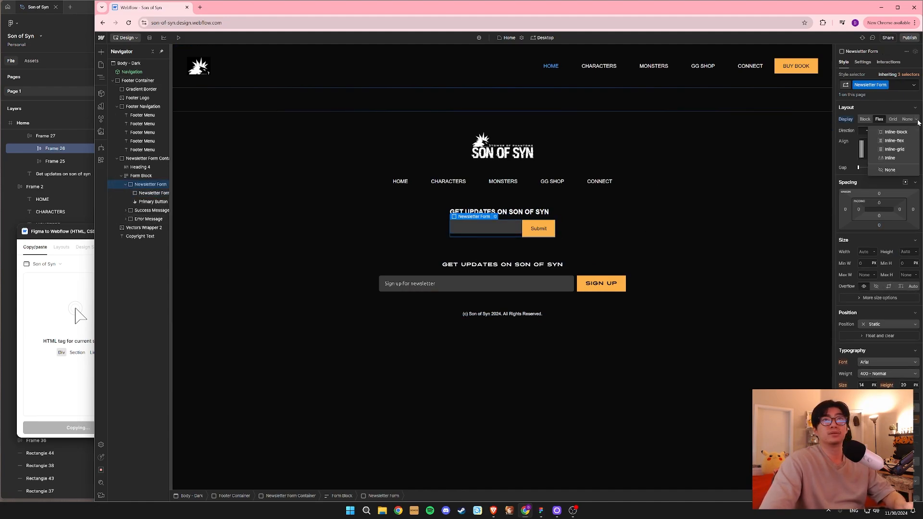
left_click(917, 121)
left_click(916, 155)
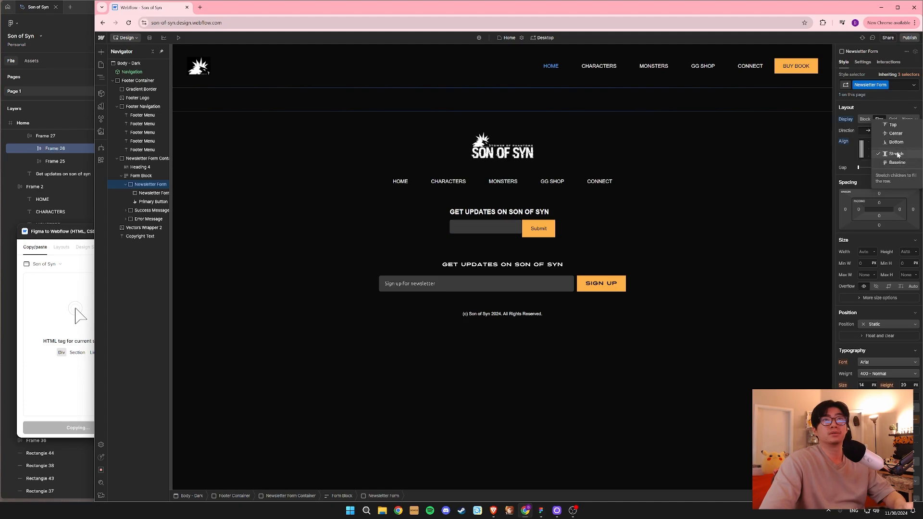
left_click(863, 146)
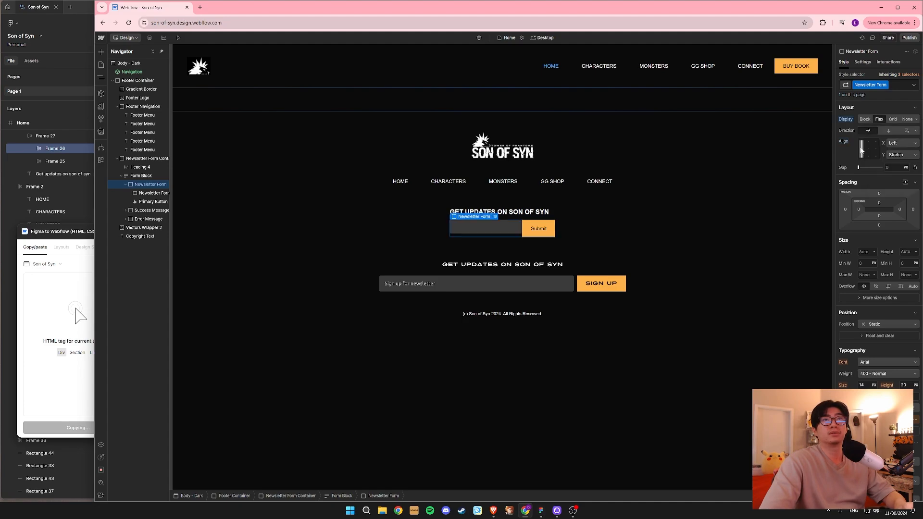
left_click(863, 149)
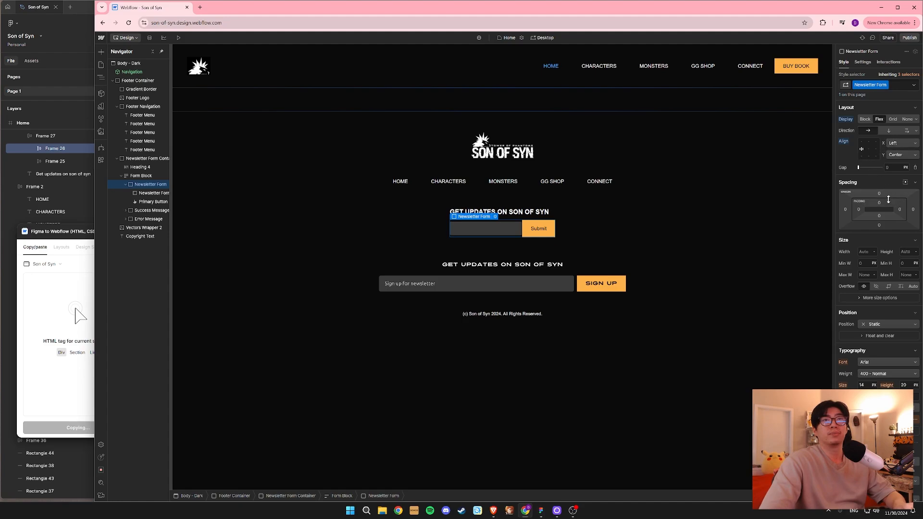
Set the vertical alignment of the Newsletter Form's flex layout to Stretch.
left_click(917, 131)
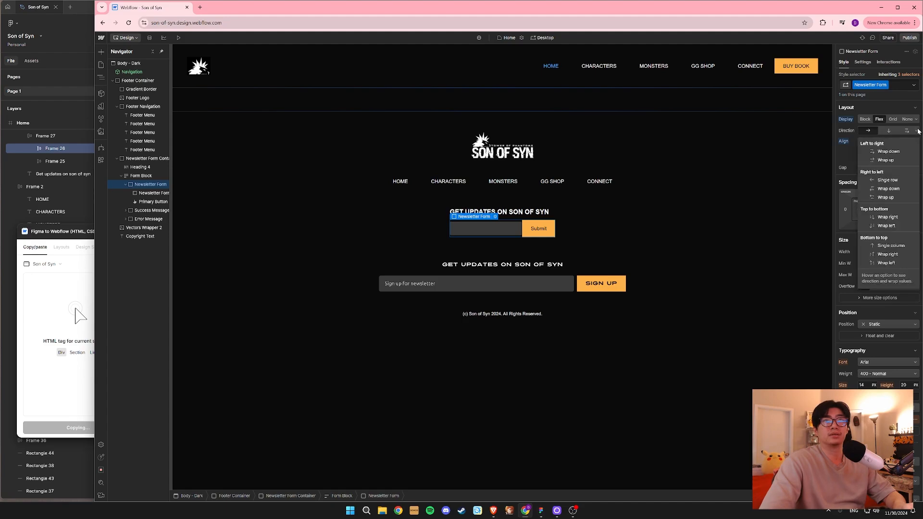
left_click(917, 130)
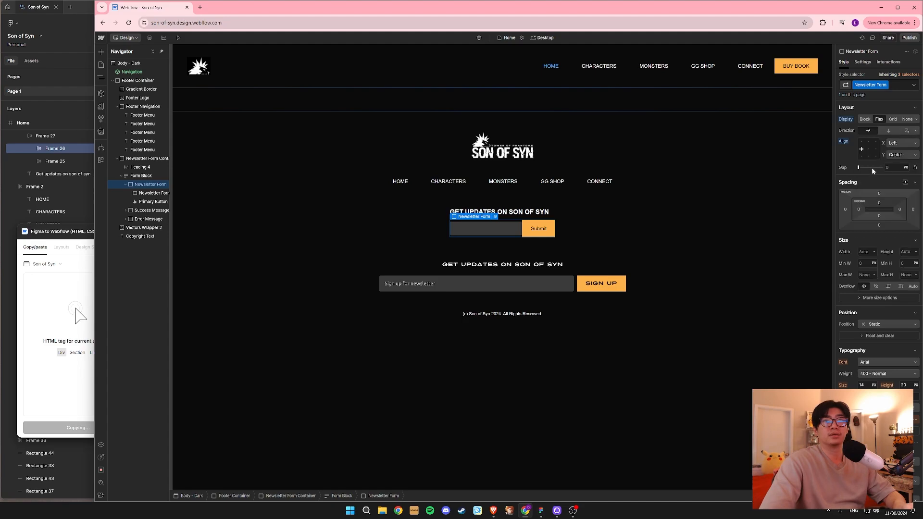
left_click(901, 155)
left_click(897, 175)
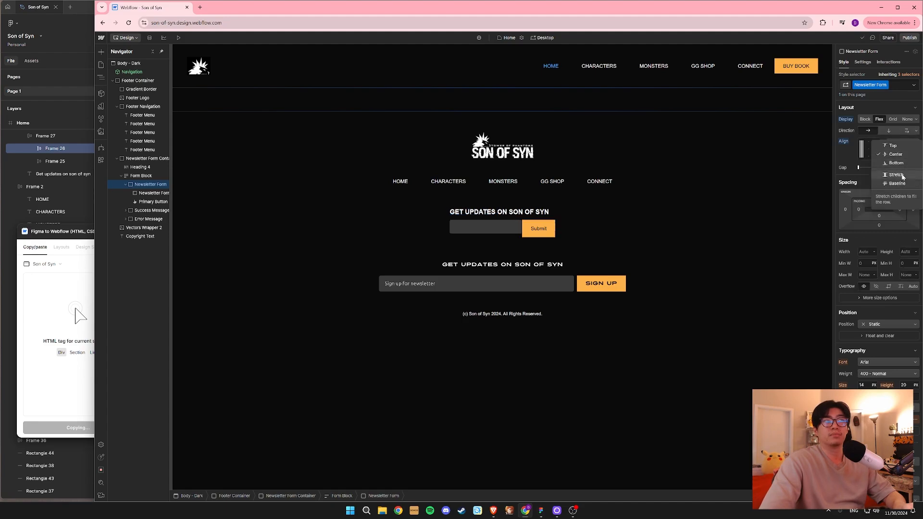
Try another flex child sizing on the Newsletter Form Input, restore it, and set the input's own alignment to stretch.
left_click(149, 194)
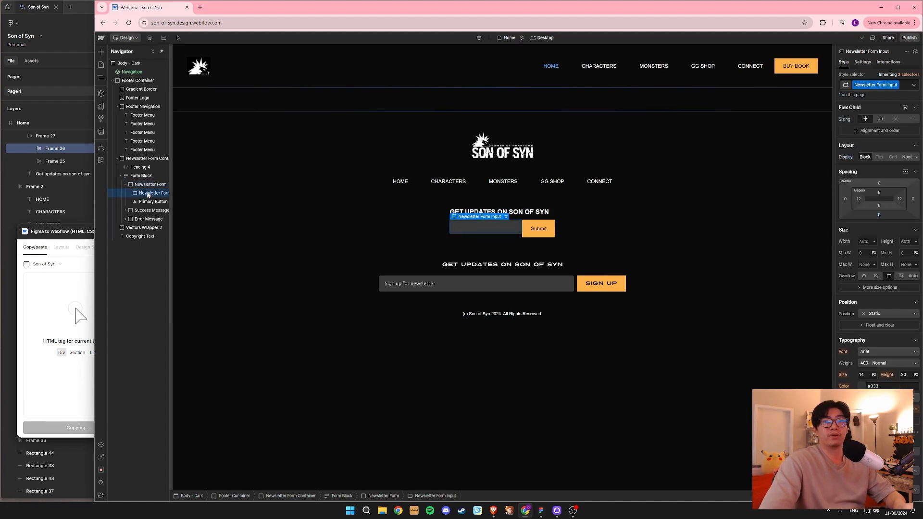
left_click(881, 119)
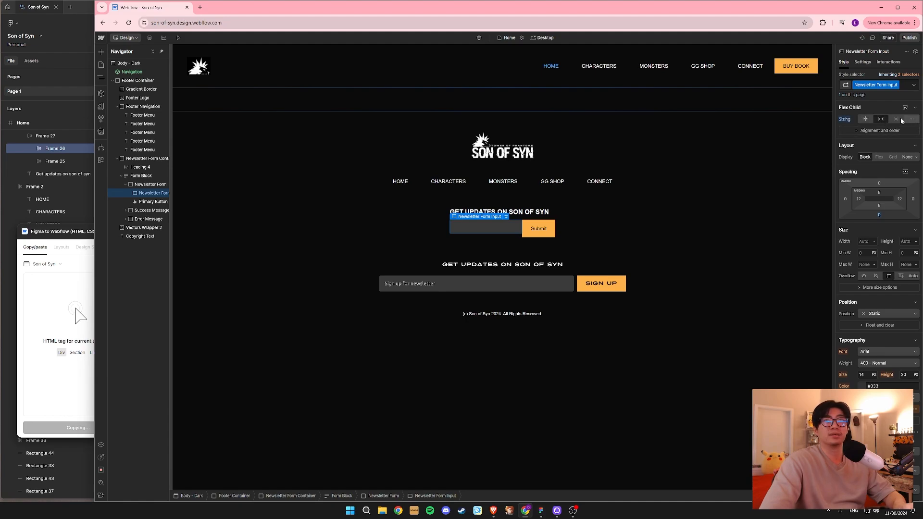
left_click(865, 119)
left_click(896, 131)
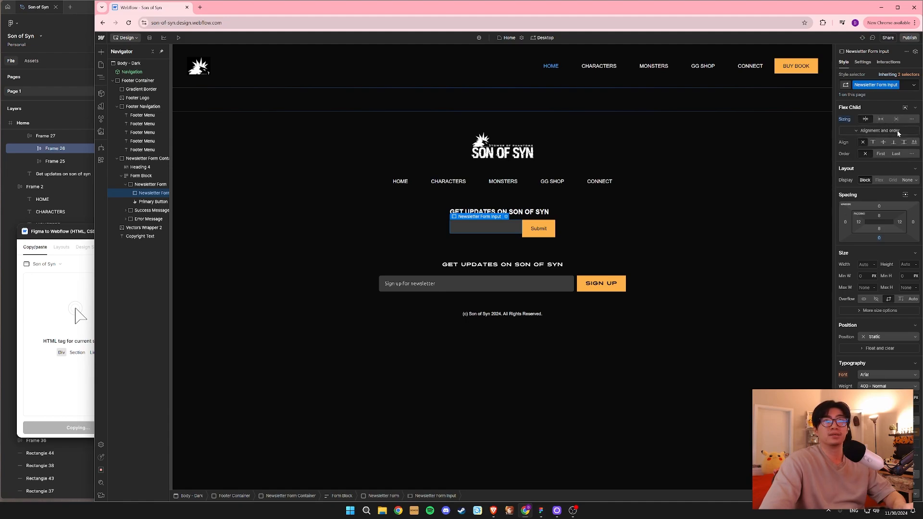
left_click(883, 143)
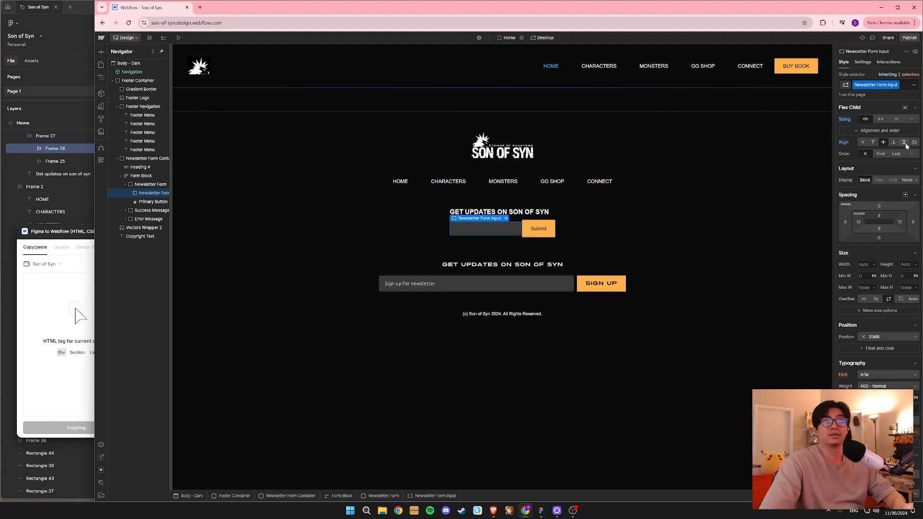
left_click(904, 142)
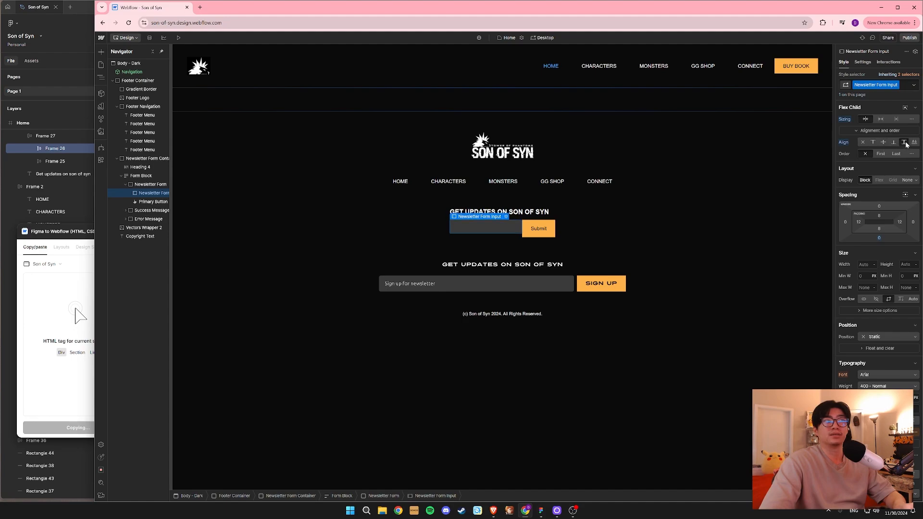
Set the gap between the Newsletter Form's input and submit button to 6 px.
left_click(532, 234)
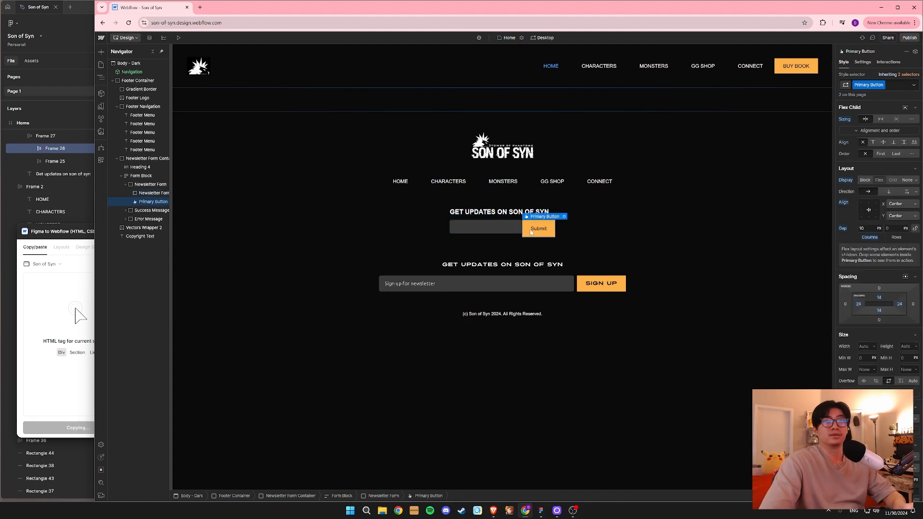
type("12")
left_click(147, 186)
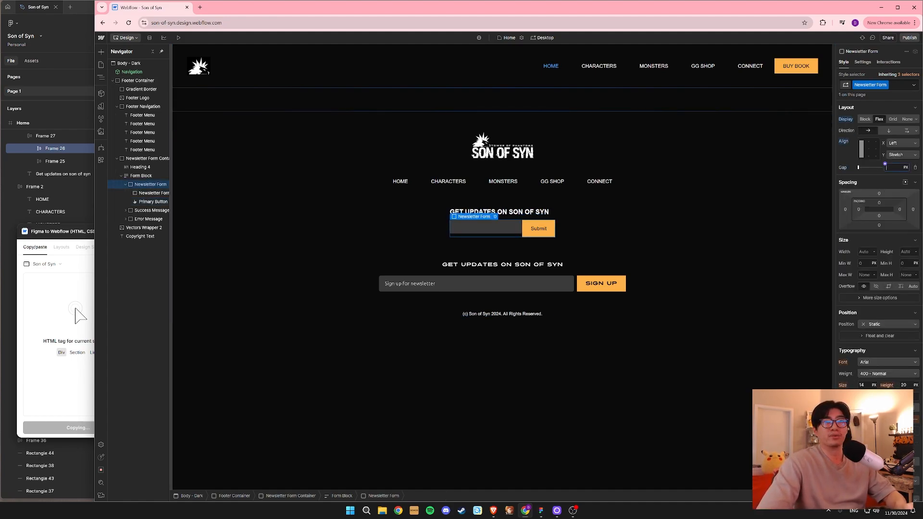
type("8")
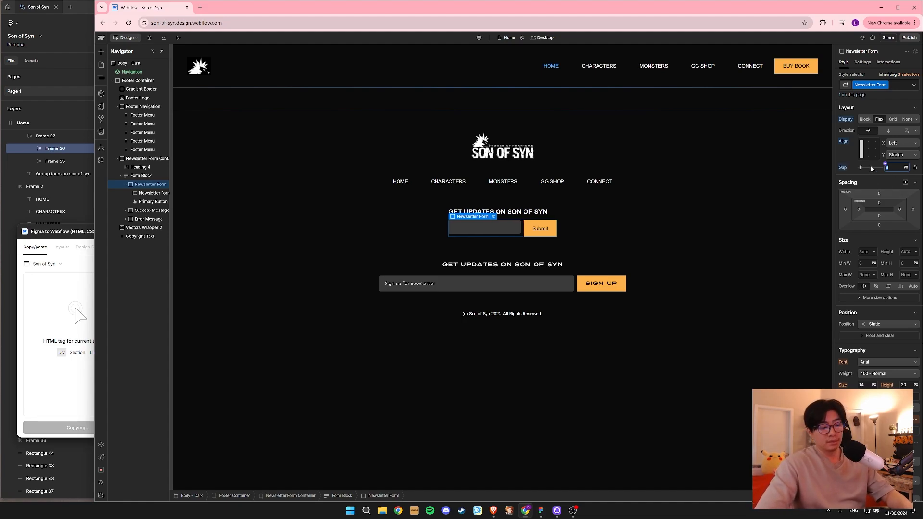
type("6")
Try visible overflow on the Newsletter Form Input, restore the original overflow, and check the additional size options.
left_click(474, 230)
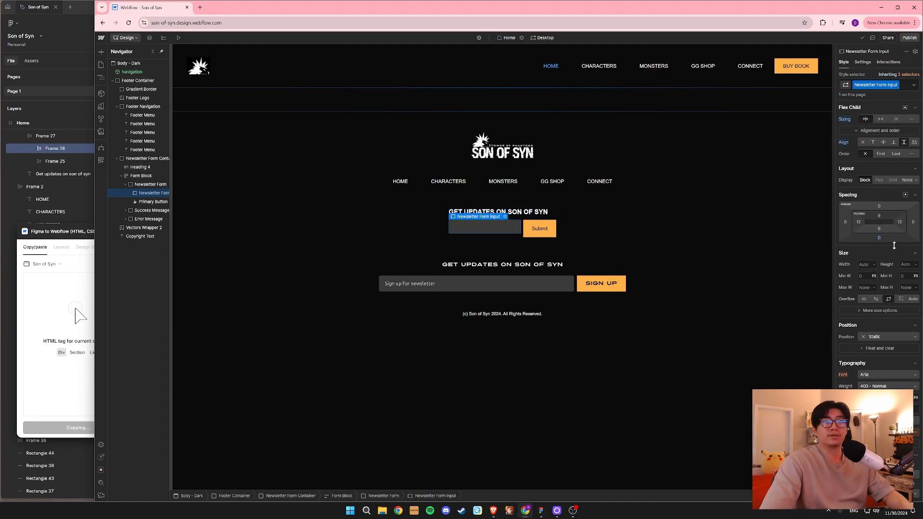
left_click(888, 300)
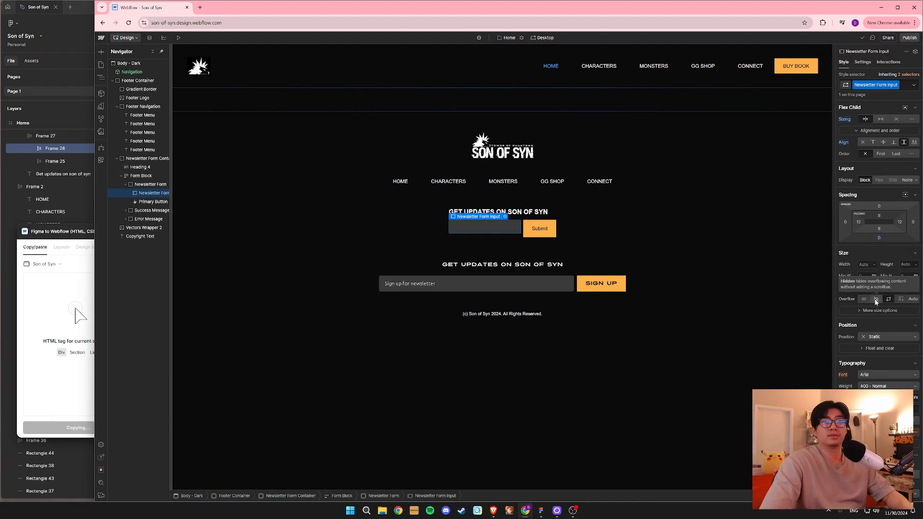
left_click(863, 300)
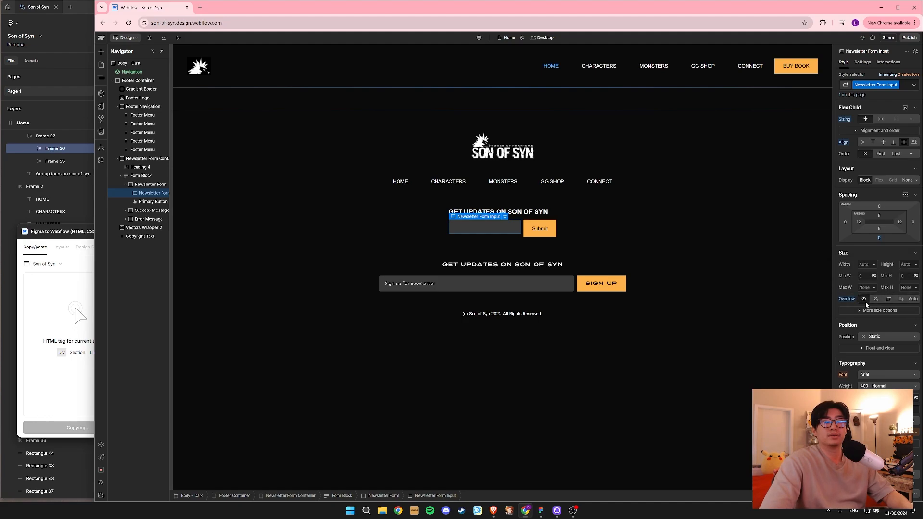
left_click(878, 311)
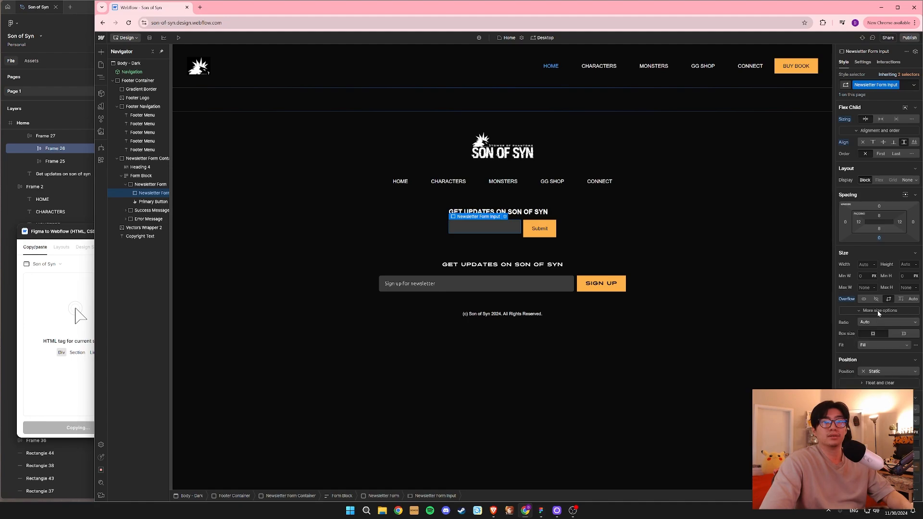
left_click(873, 310)
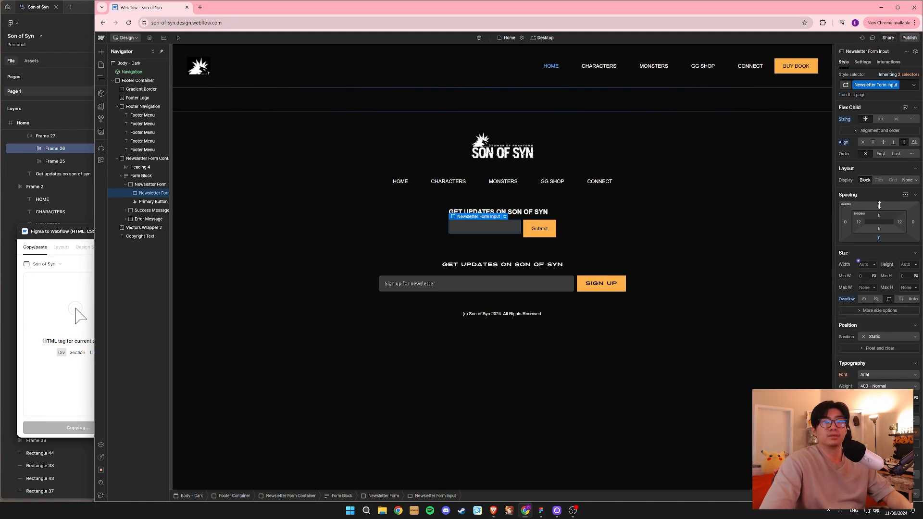
Try end and then center alignment on the Newsletter Form Input.
left_click(893, 145)
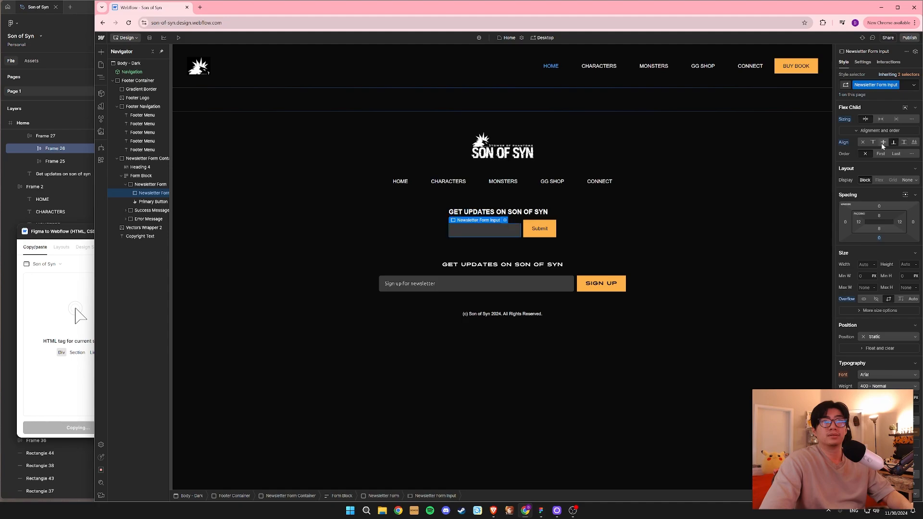
left_click(882, 143)
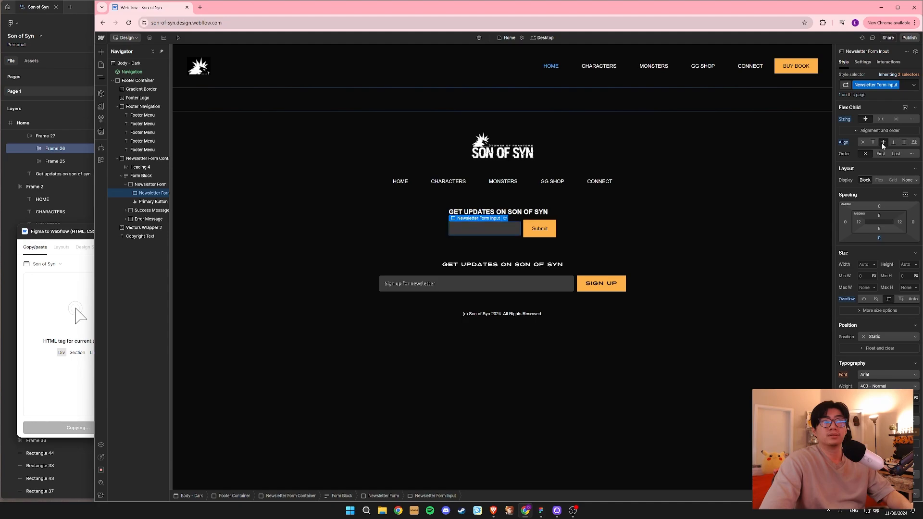
left_click(511, 235)
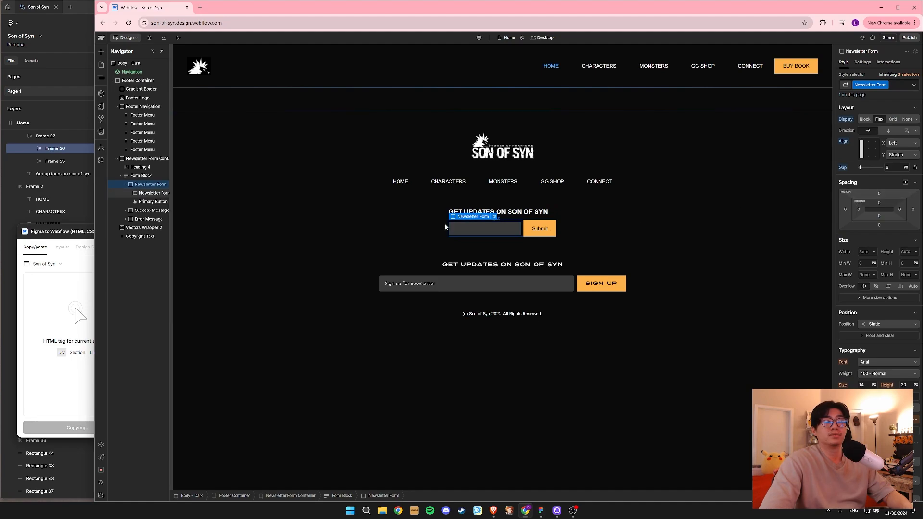
Set the Form Block's display to Flex and its height to 100%.
left_click(139, 176)
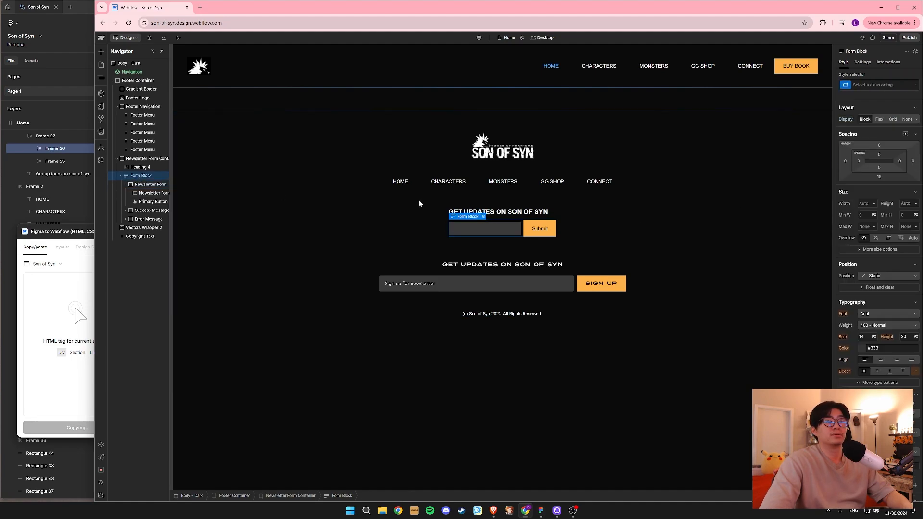
left_click(879, 120)
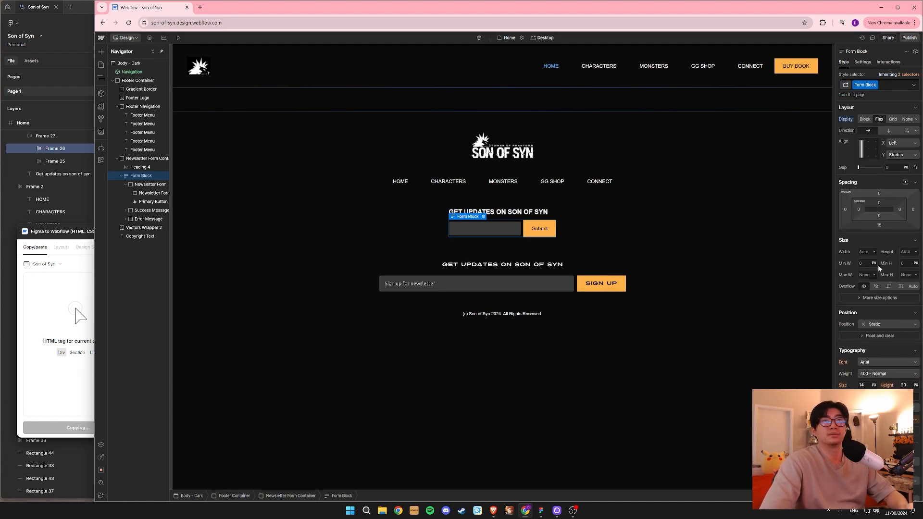
type("100%")
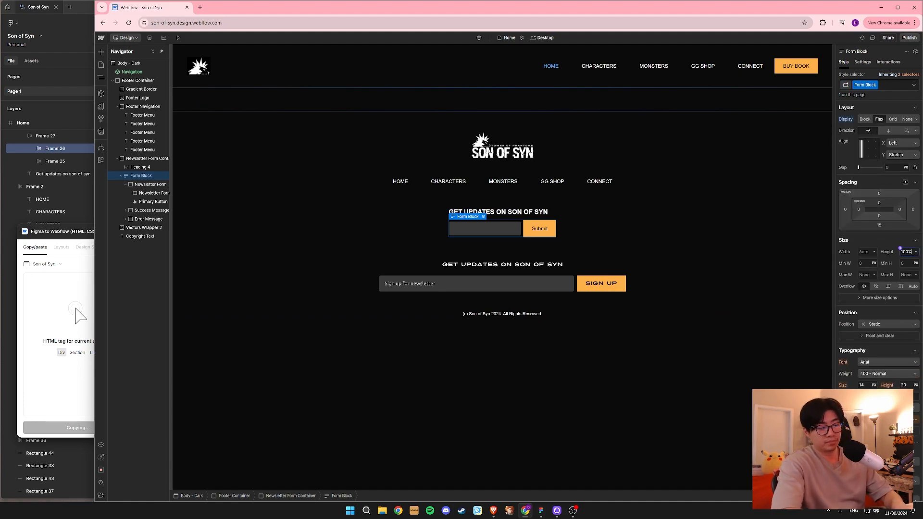
Try vertical direction on the Primary Button's flex layout, restore horizontal, and set its vertical alignment to Stretch.
left_click(539, 229)
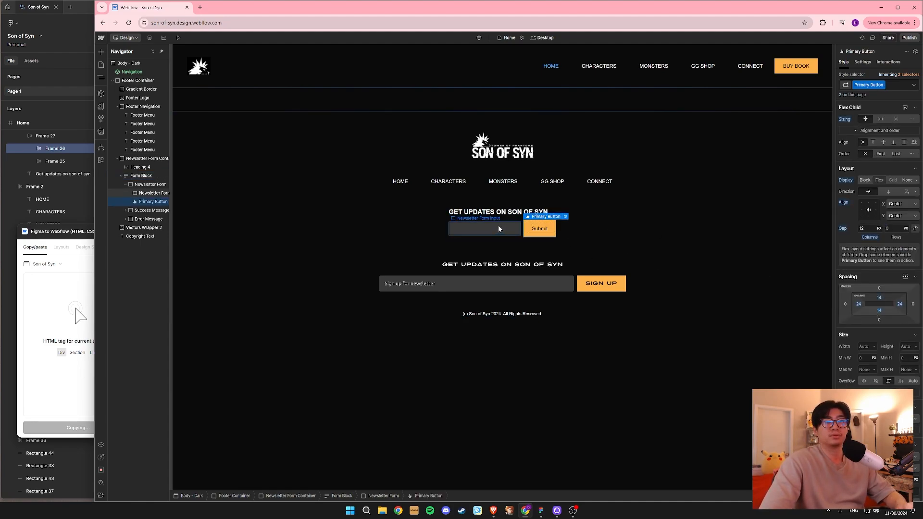
left_click(889, 191)
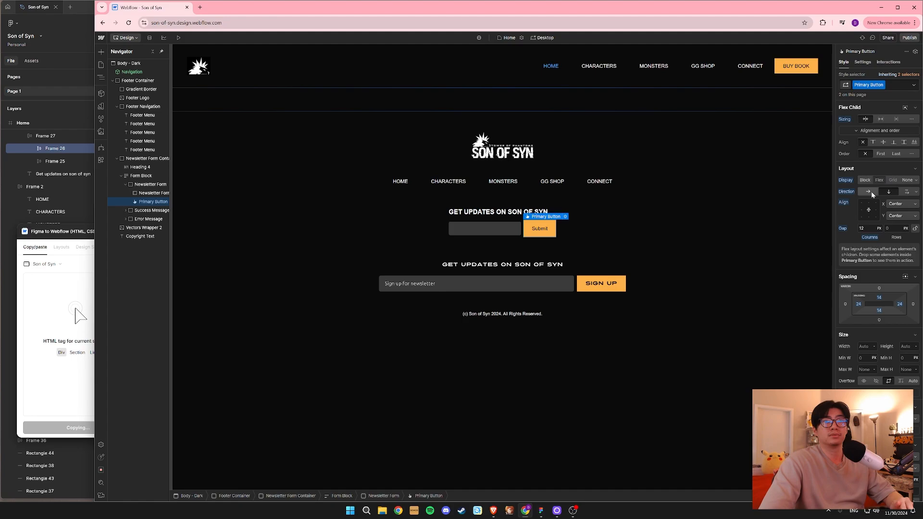
left_click(896, 217)
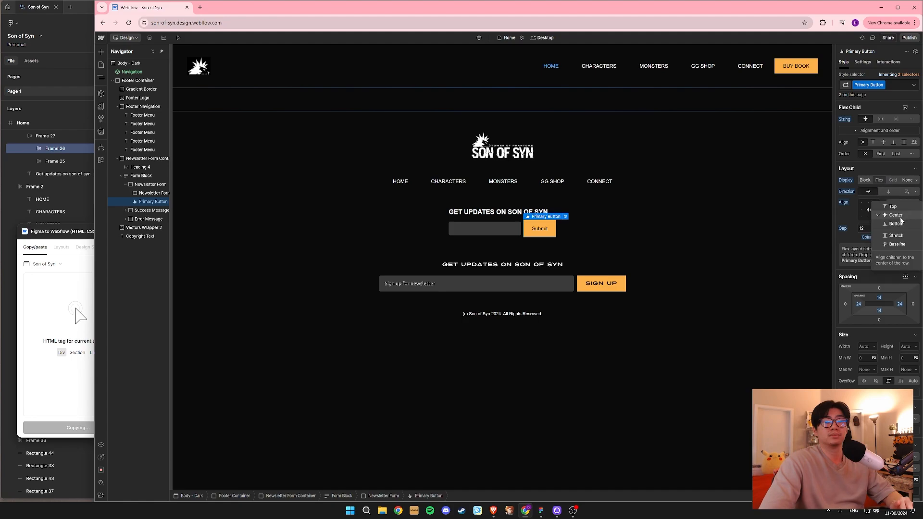
left_click(894, 245)
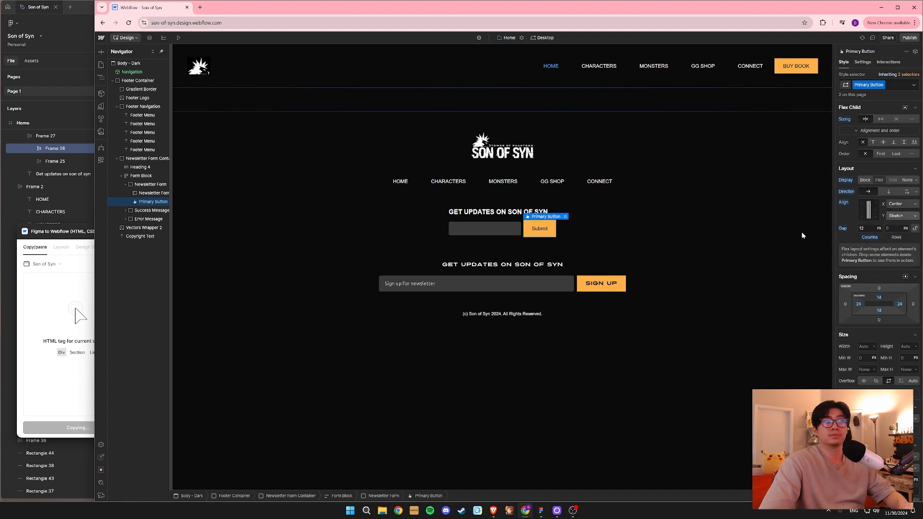
Set the Newsletter Form Input's own alignment to stretch and its height to 100%.
left_click(499, 233)
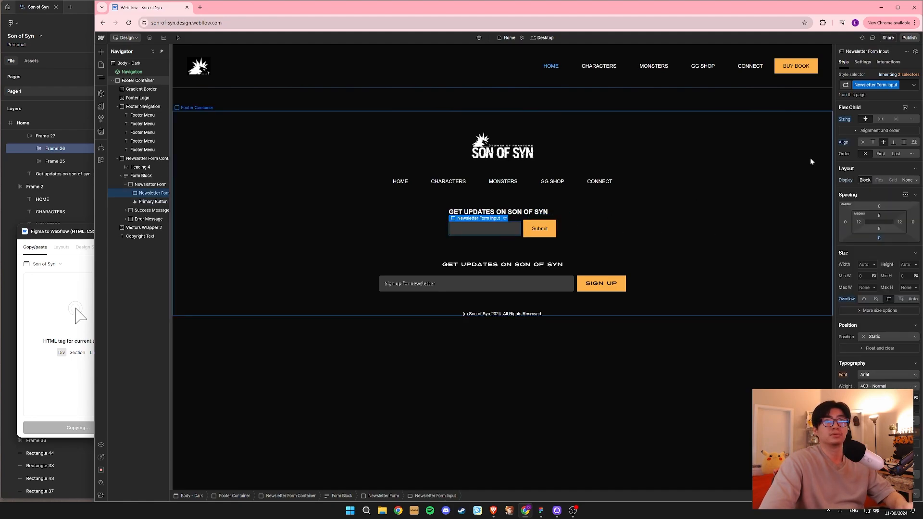
left_click(903, 145)
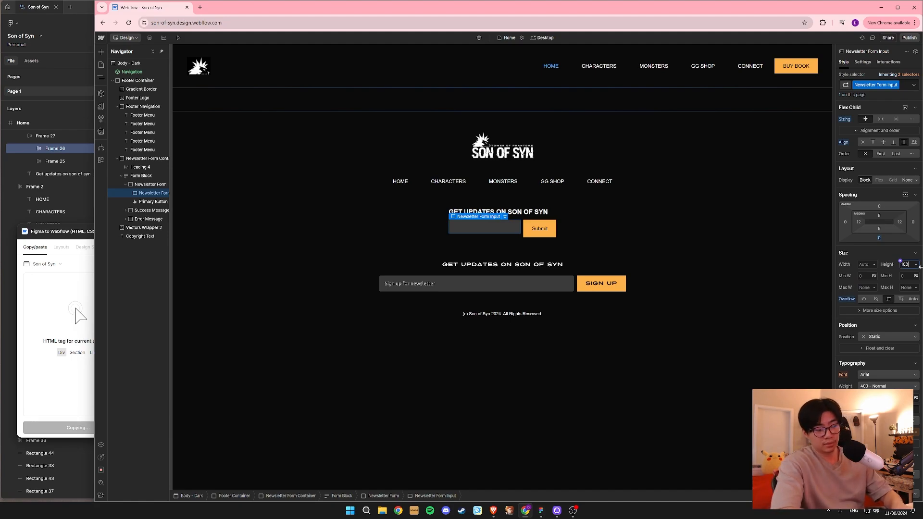
type("100%")
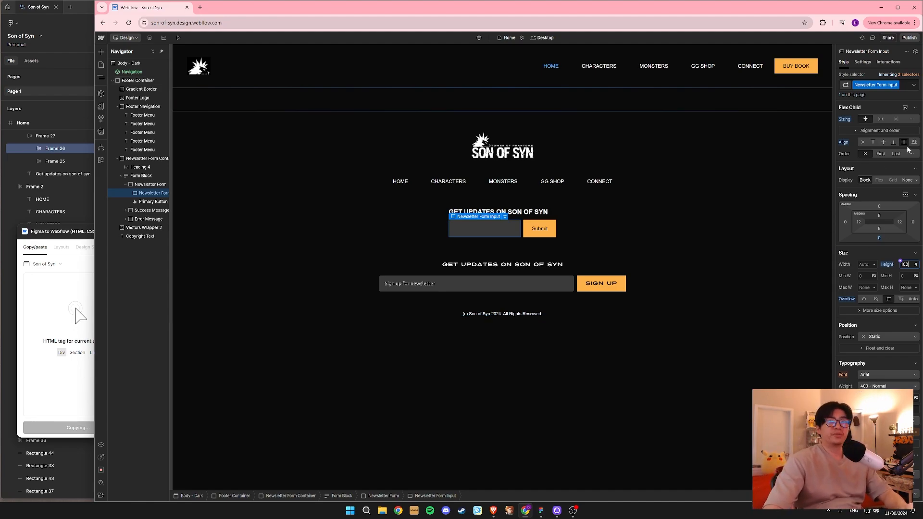
left_click(504, 249)
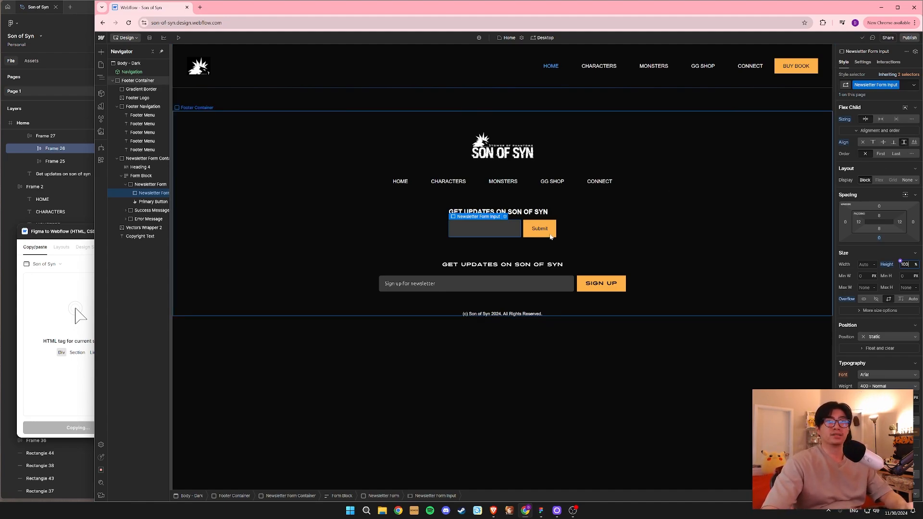
left_click(502, 231)
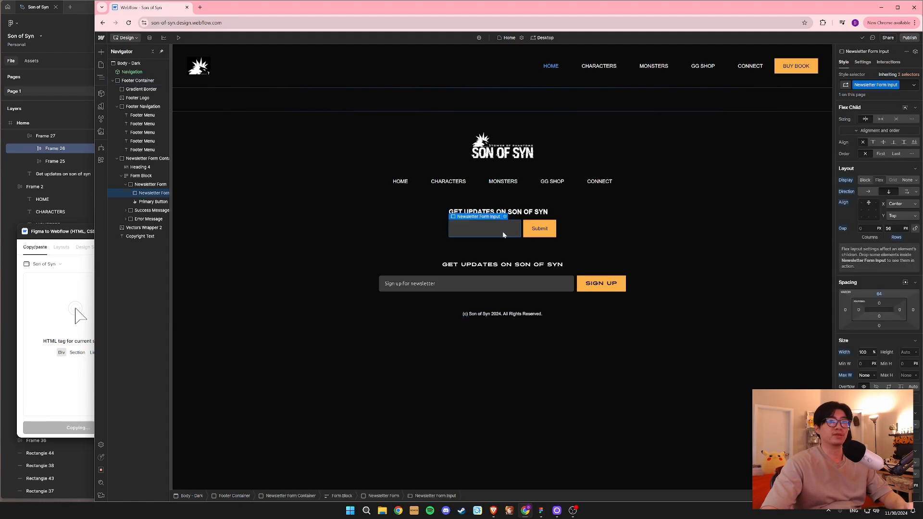
Examine the newsletter input and Sign Up button up close in the Figma footer, and compare them with the image copy in Webflow.
left_click(530, 234)
left_click(39, 11)
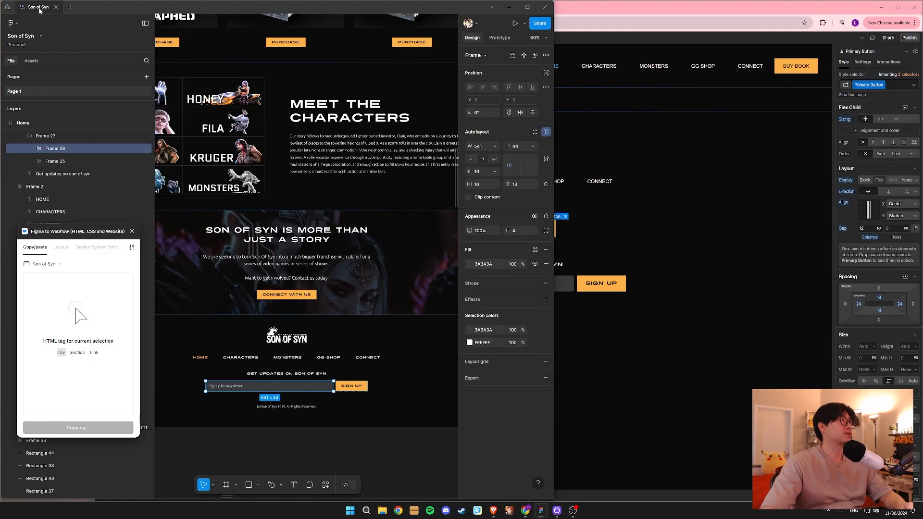
scroll(349, 340, "up", 5)
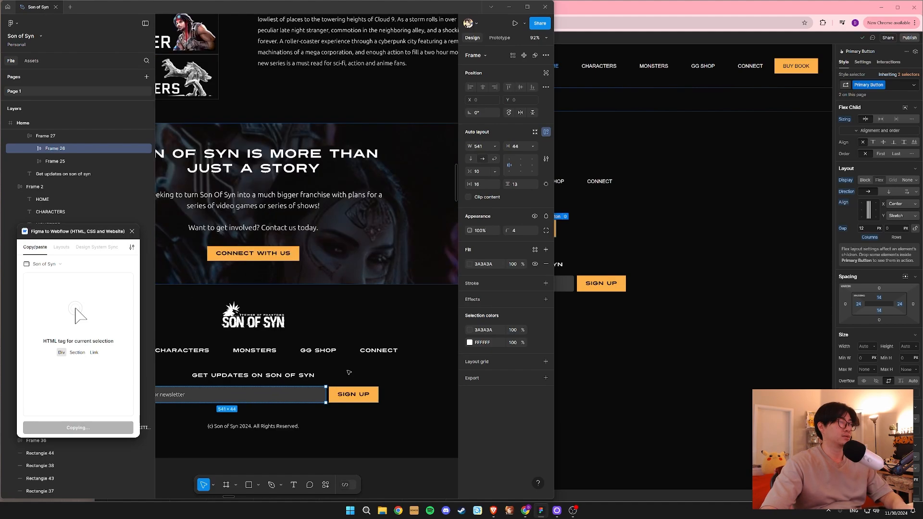
left_click(348, 372)
scroll(297, 394, "up", 5)
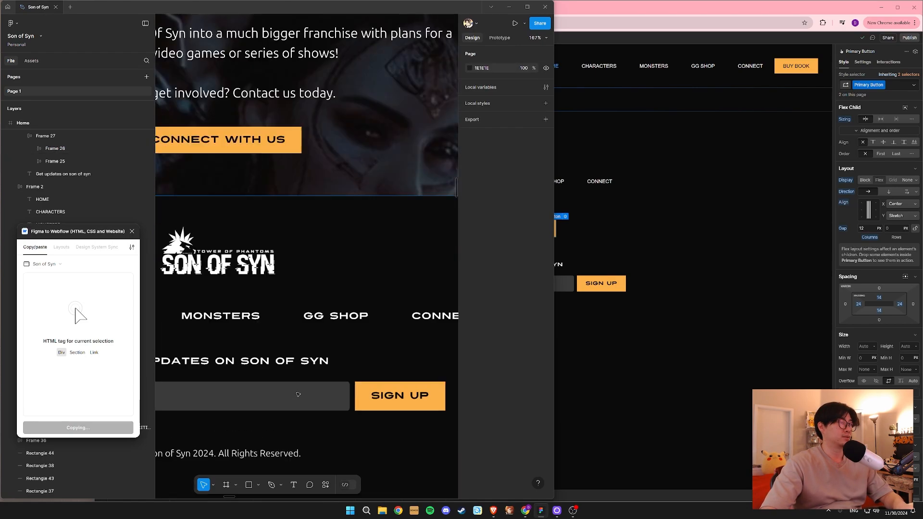
scroll(298, 394, "up", 5)
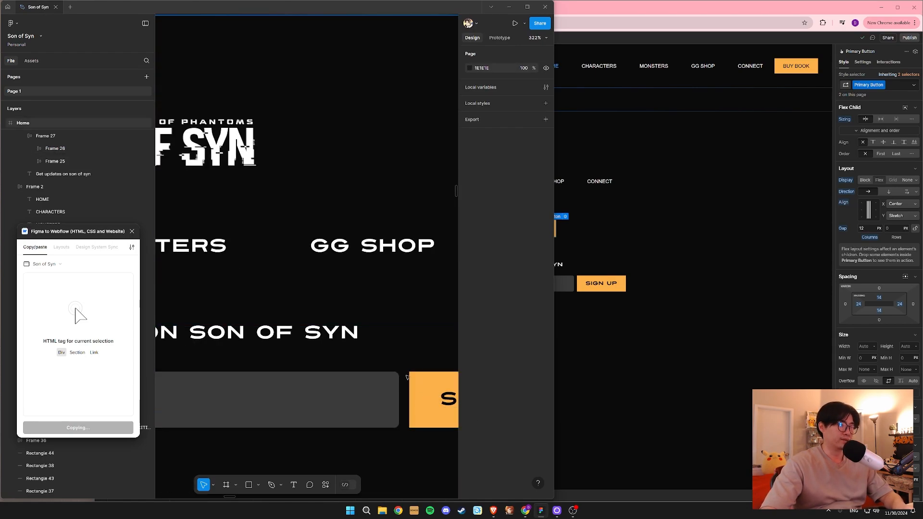
scroll(406, 377, "down", 10)
left_click(602, 286)
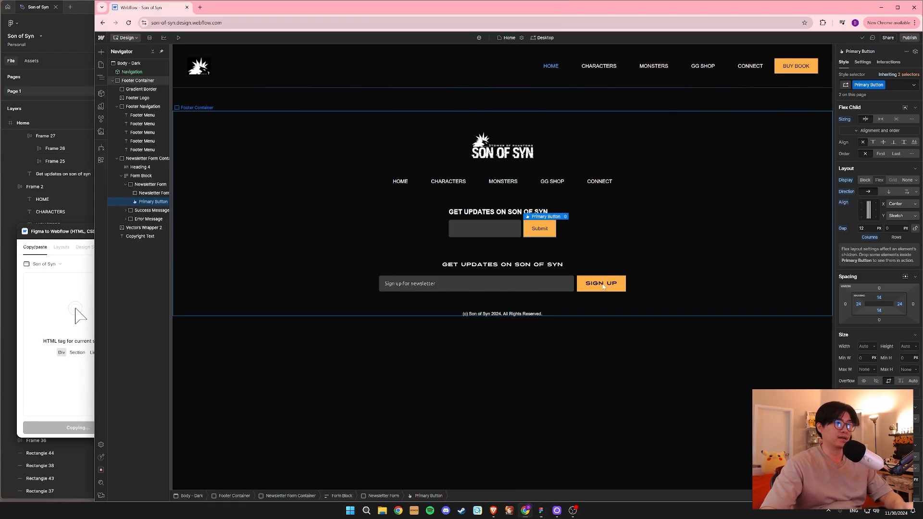
left_click(521, 287)
double_click(542, 284)
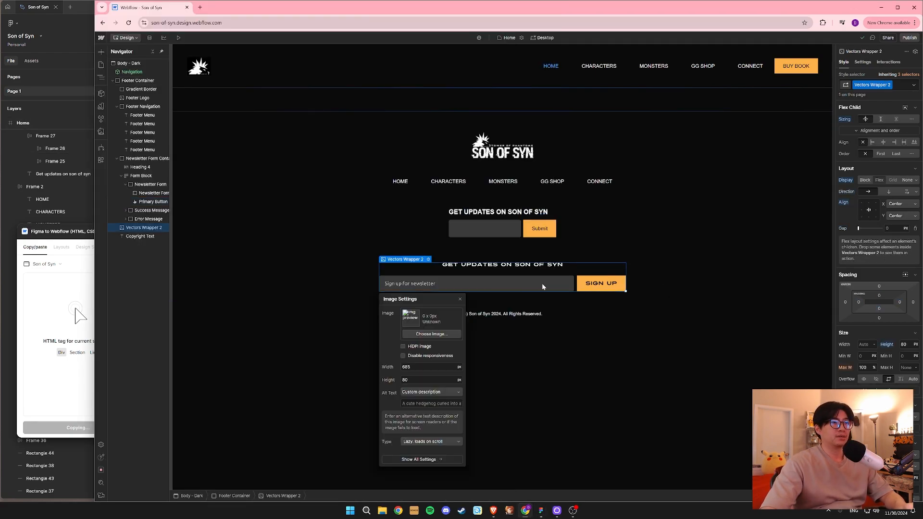
left_click(544, 284)
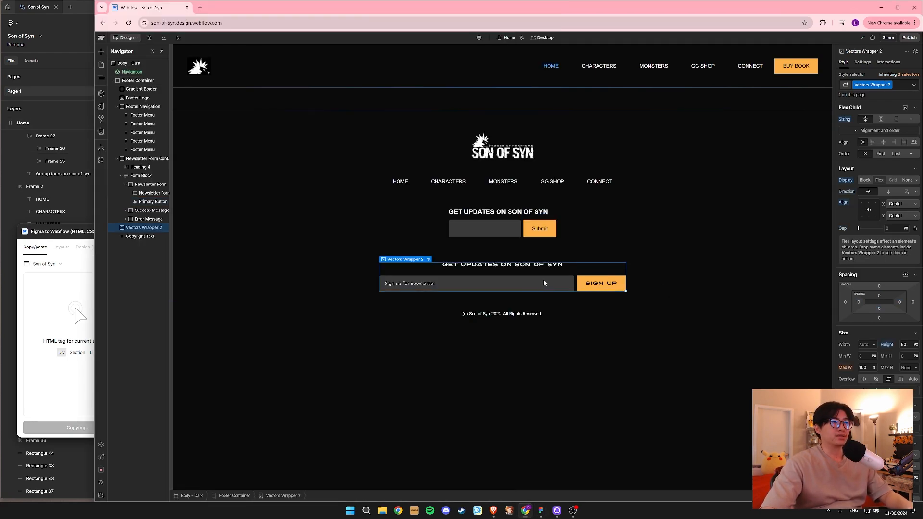
Check the Newsletter Form Input's size and type styles, and set the Newsletter Form's gap to 0 px.
left_click(499, 225)
double_click(500, 225)
left_click(500, 224)
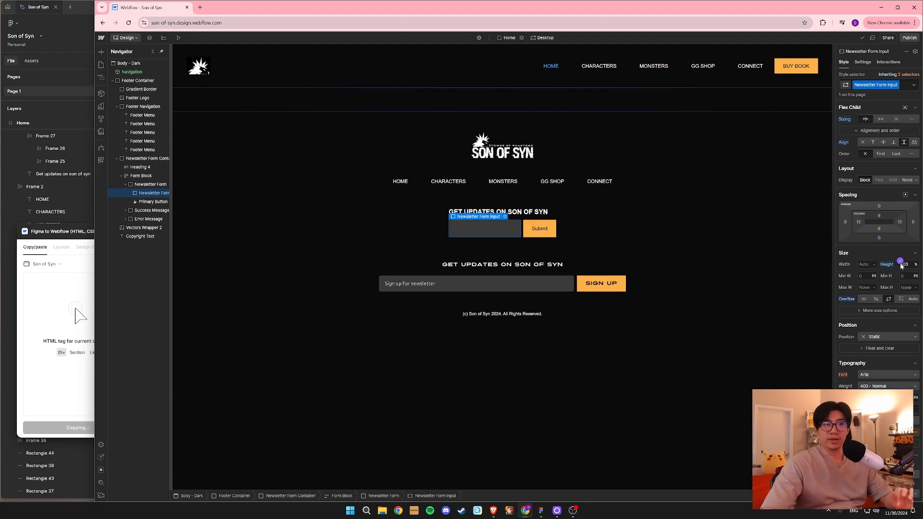
scroll(902, 289, "down", 2)
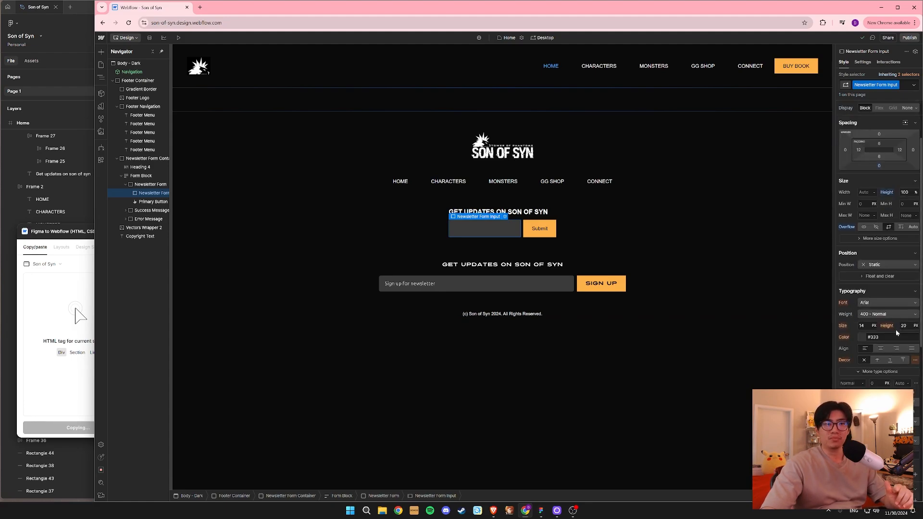
scroll(905, 275, "up", 2)
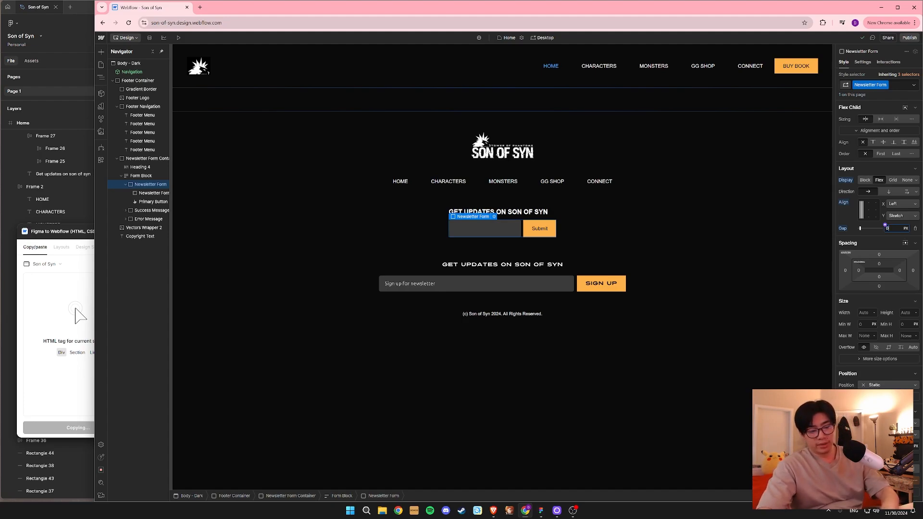
type("0")
Collapse the Newsletter Form Input's Layout, Spacing, Size, Position, Typography and Backgrounds style sections to reach its Borders settings.
left_click(503, 229)
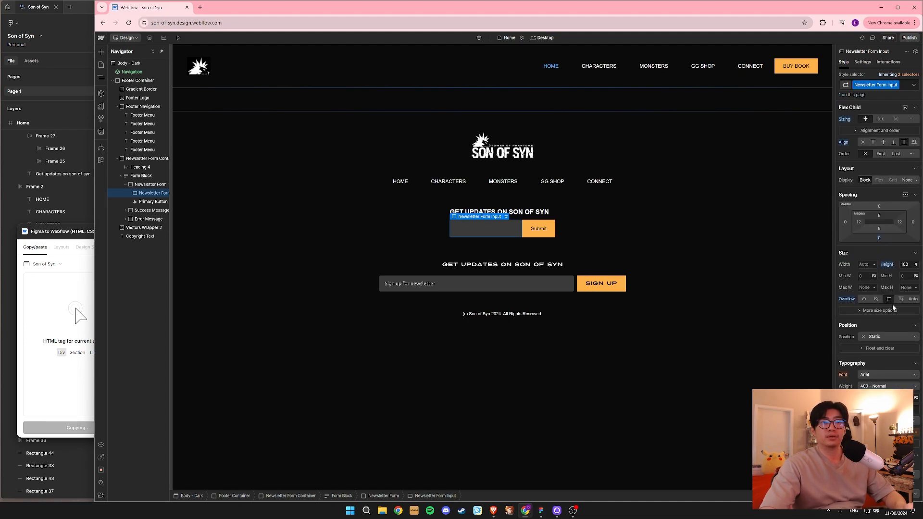
left_click(859, 169)
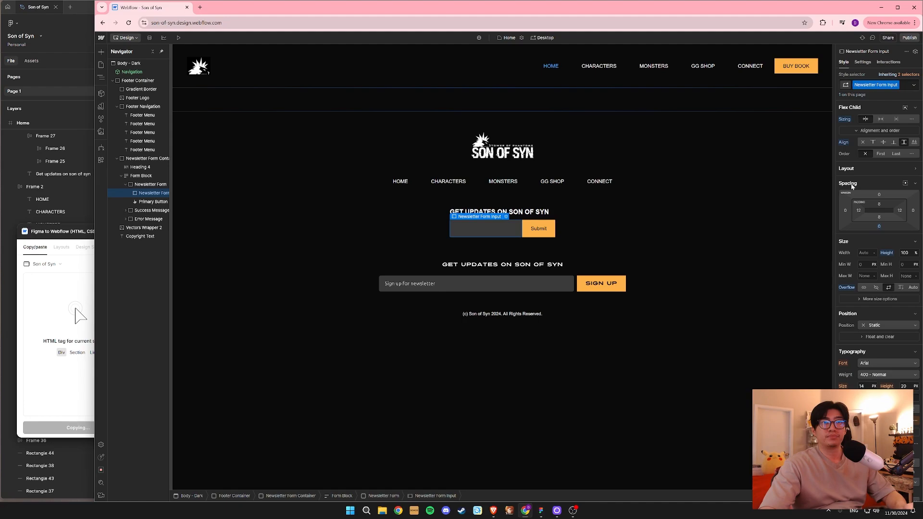
left_click(853, 183)
left_click(849, 198)
left_click(848, 213)
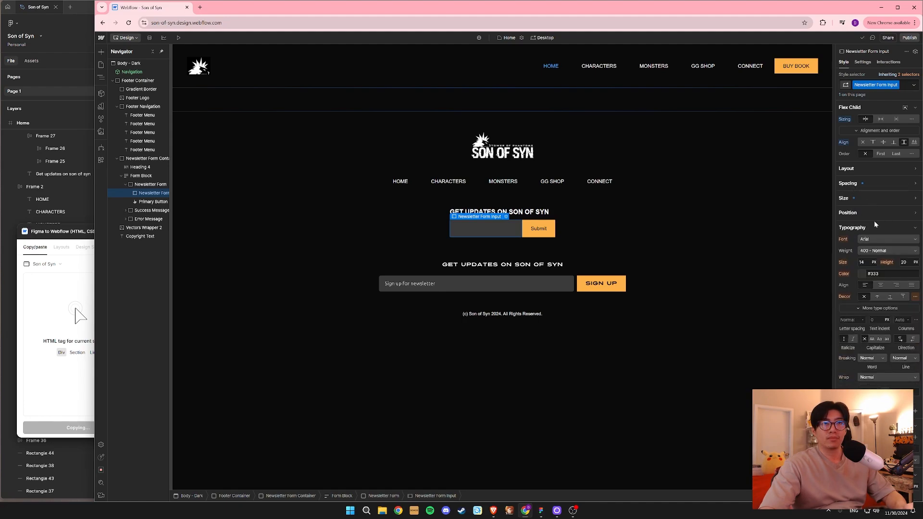
left_click(877, 227)
left_click(868, 243)
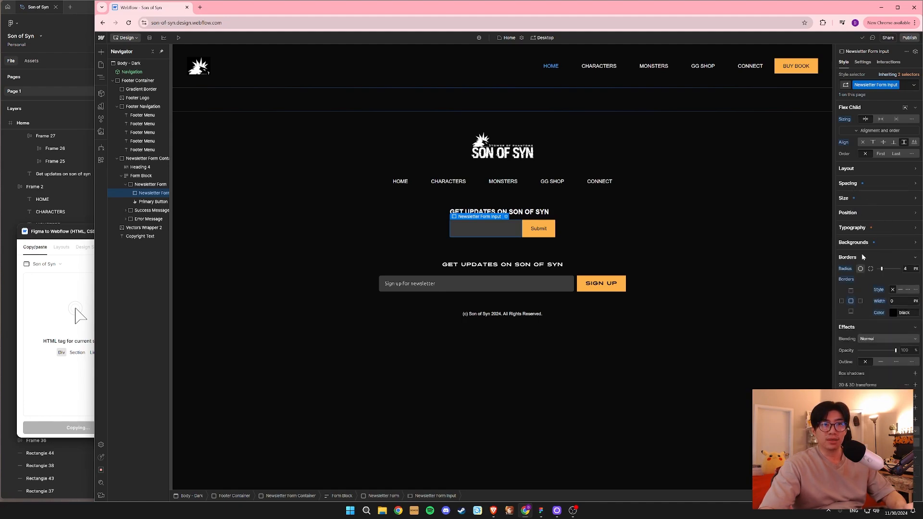
Switch the Newsletter Form Input to individual corner radii and set its top-right and bottom-right corners to 0 px.
left_click(870, 269)
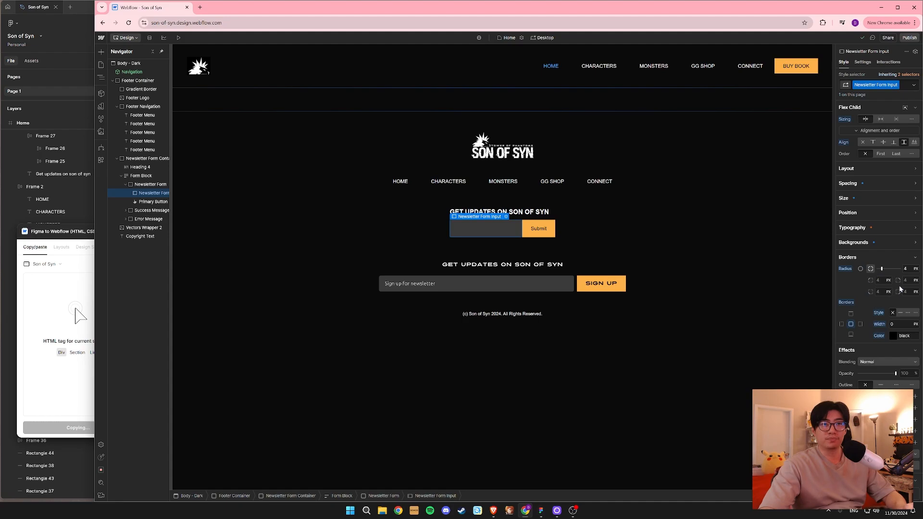
type("0")
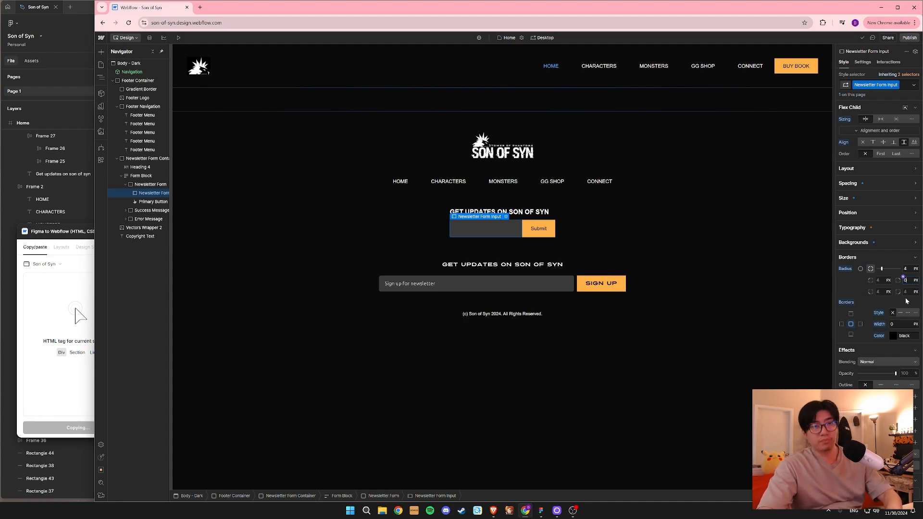
left_click(904, 292)
type("0")
left_click(713, 298)
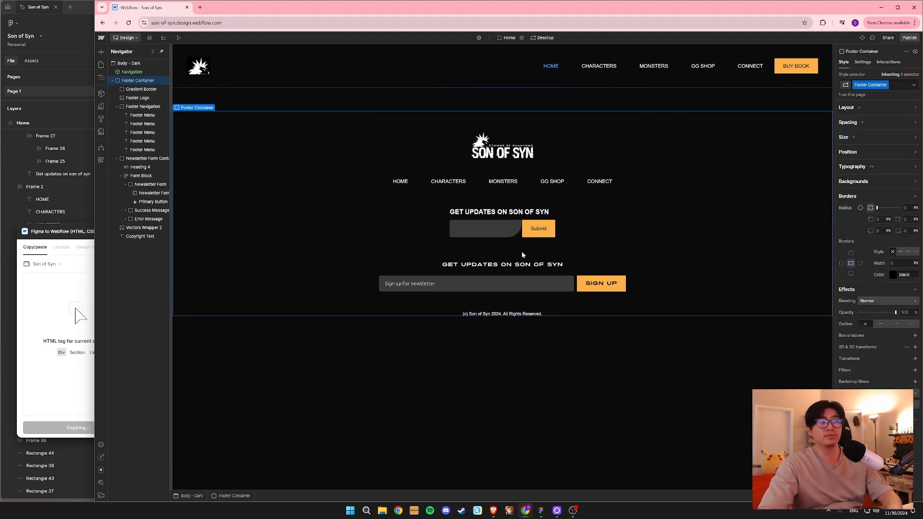
left_click(502, 227)
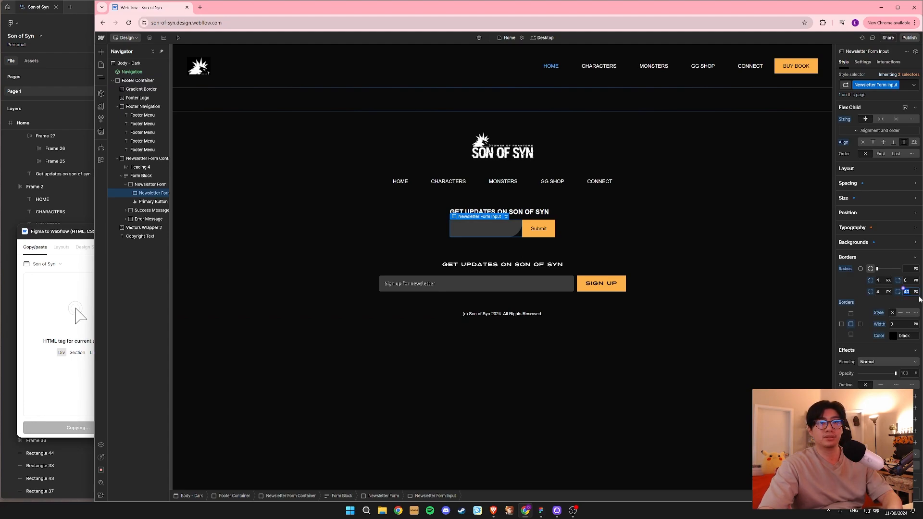
left_click(681, 257)
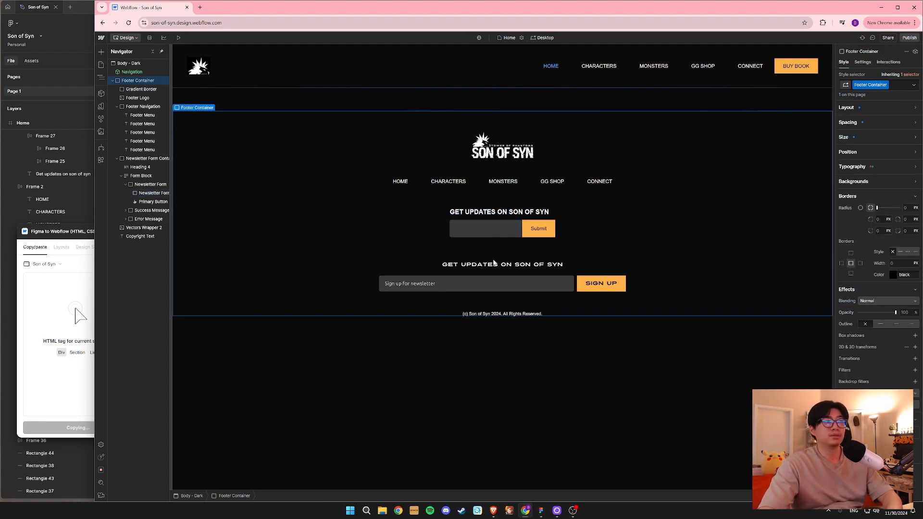
left_click(523, 227)
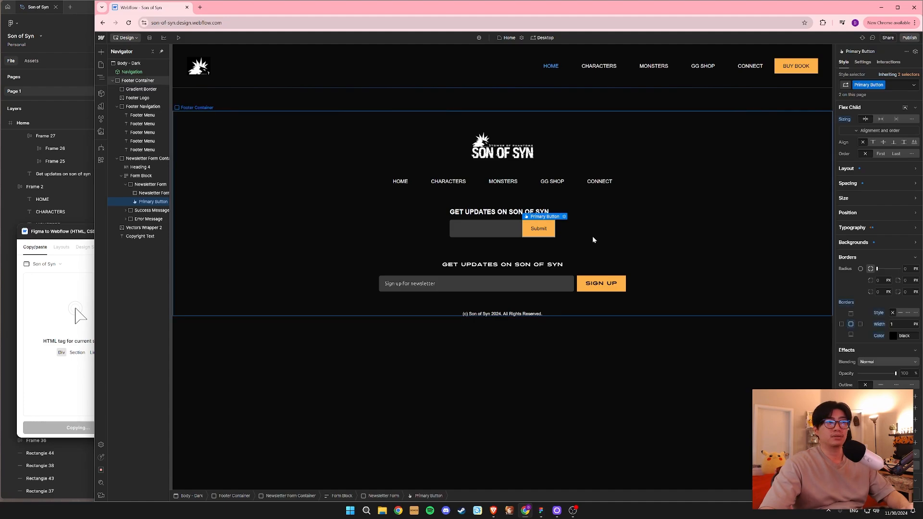
left_click(497, 227)
left_click(650, 247)
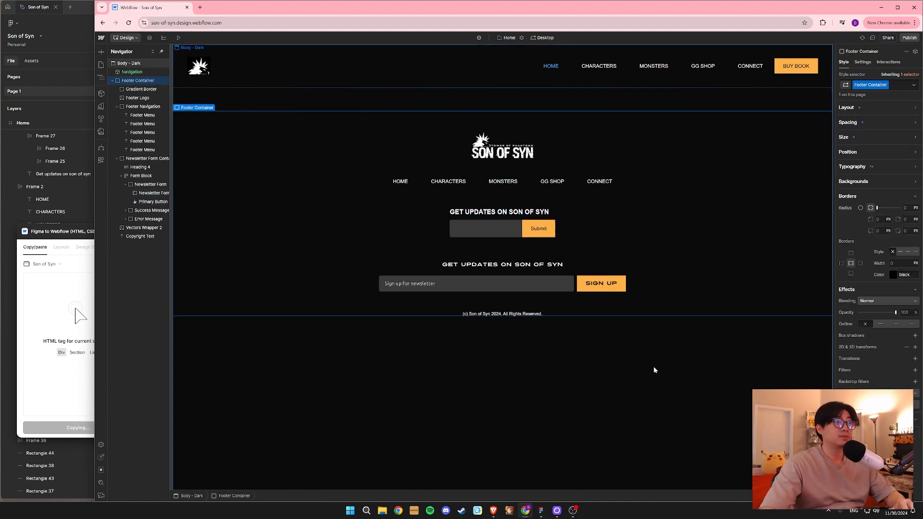
left_click(512, 235)
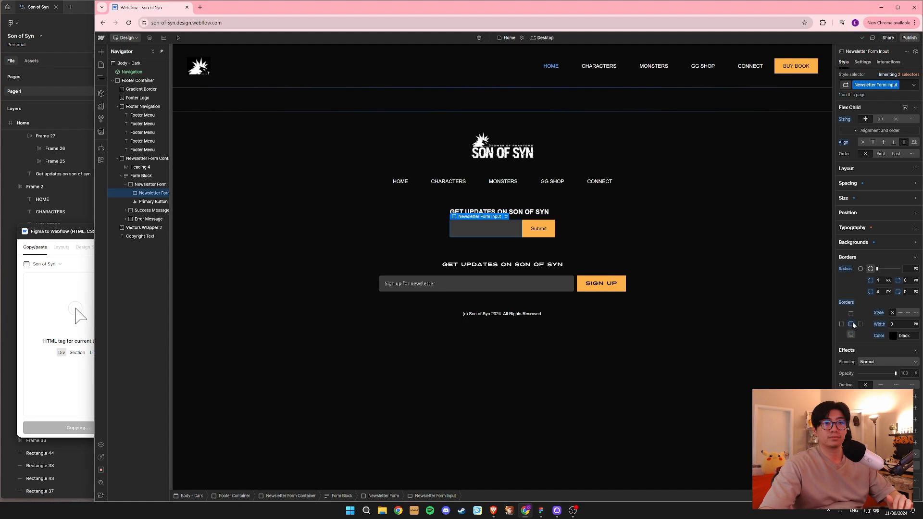
left_click(651, 267)
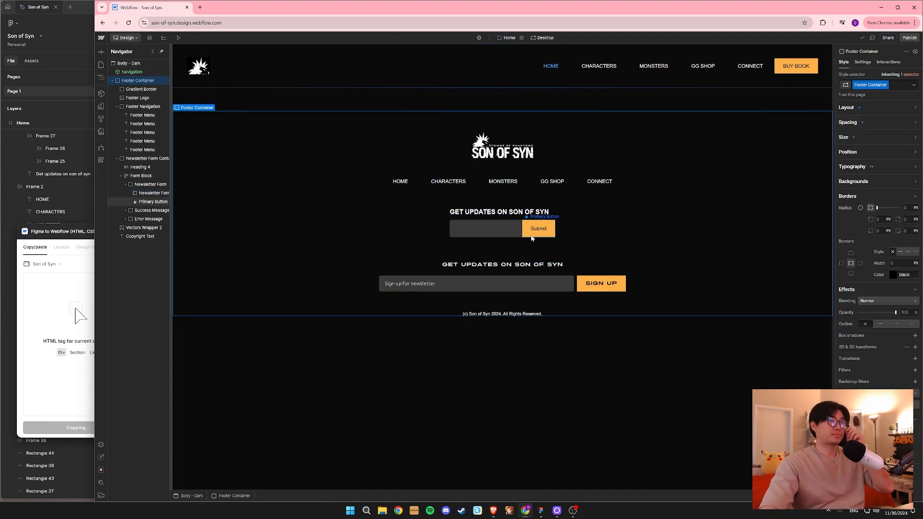
Set the Newsletter Form Input's minimum width to 500 px.
left_click(492, 232)
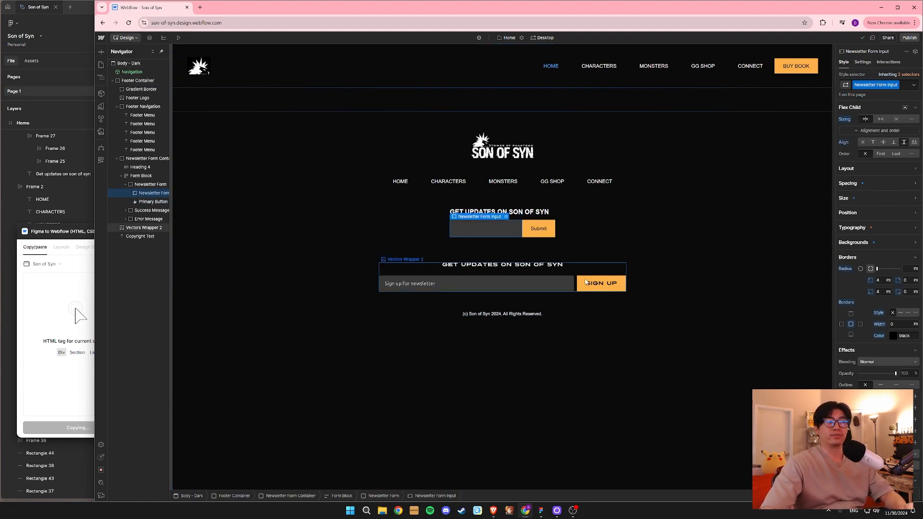
left_click(846, 199)
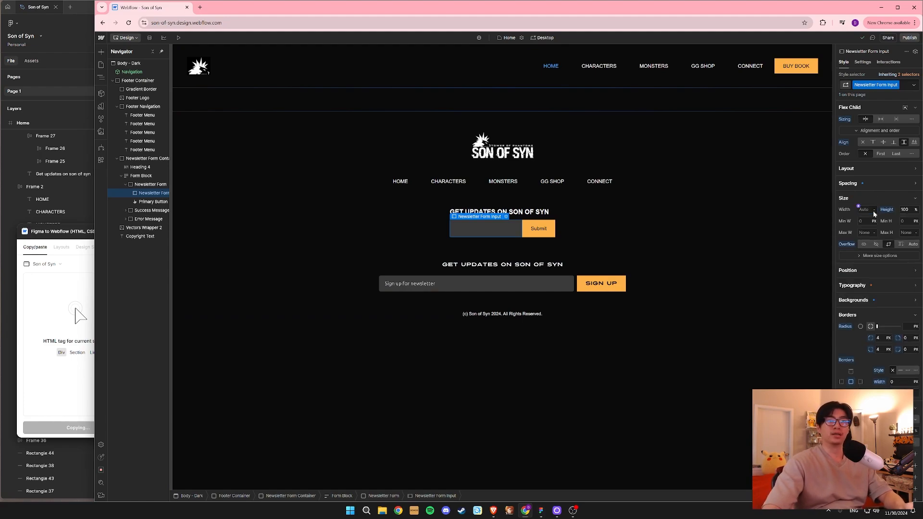
left_click(873, 211)
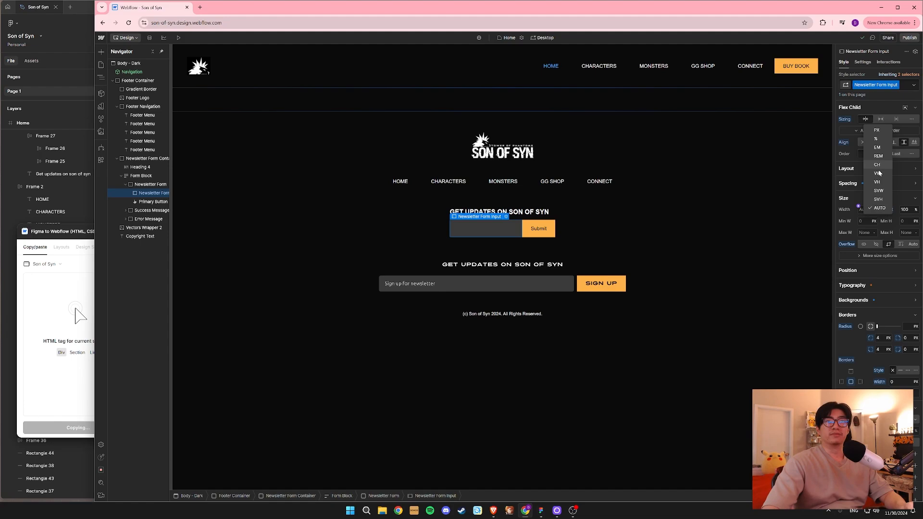
left_click(840, 219)
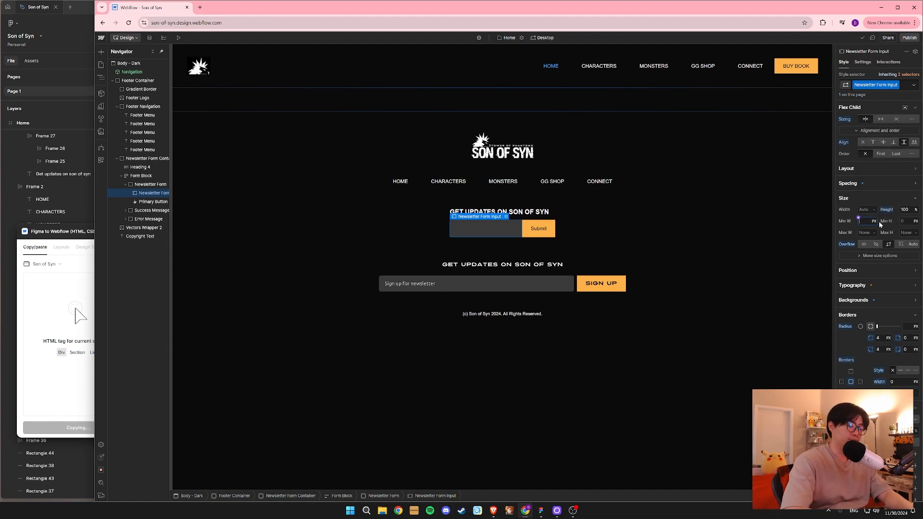
type("200")
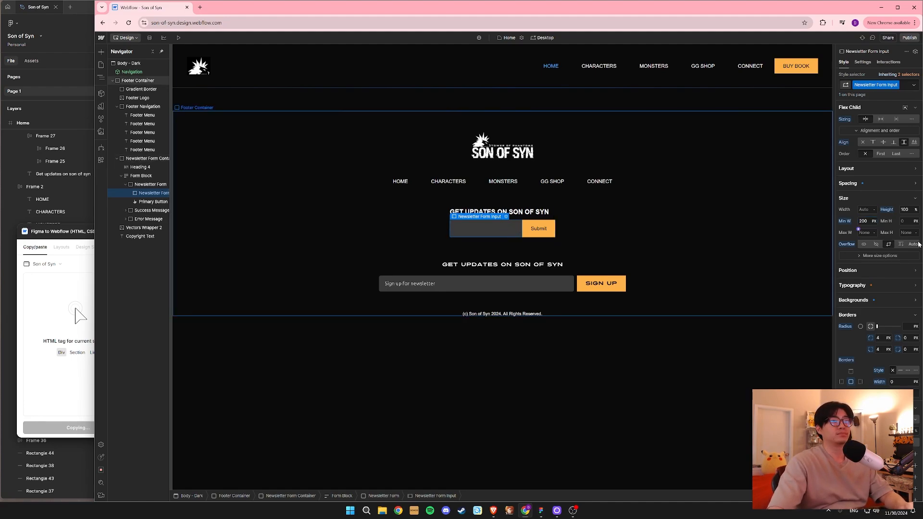
type("300")
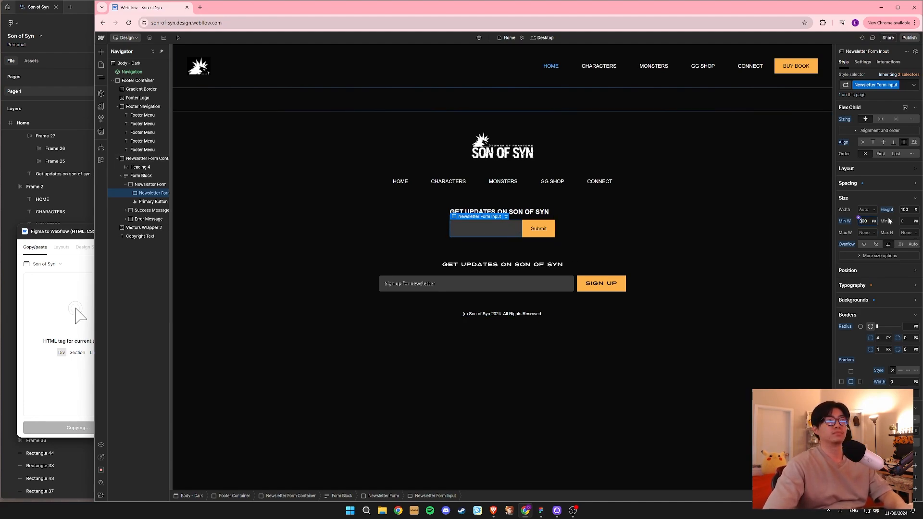
key("Return")
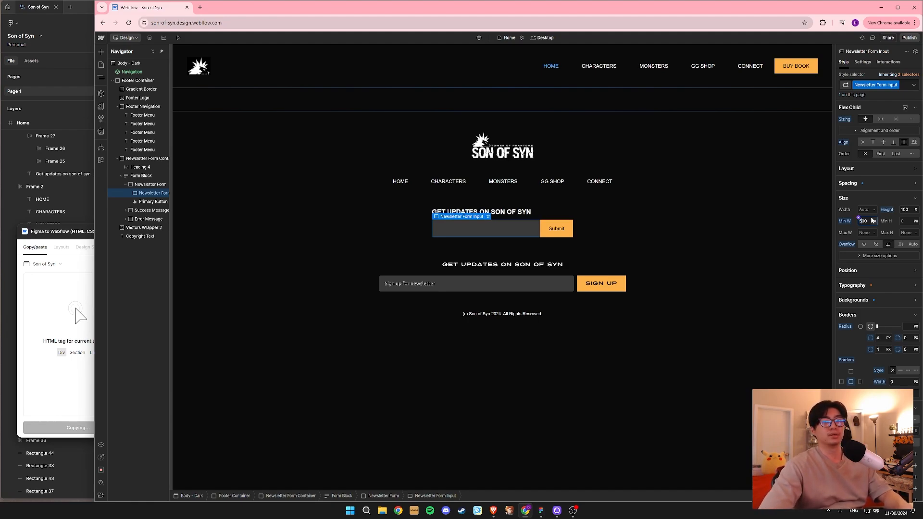
key("Return")
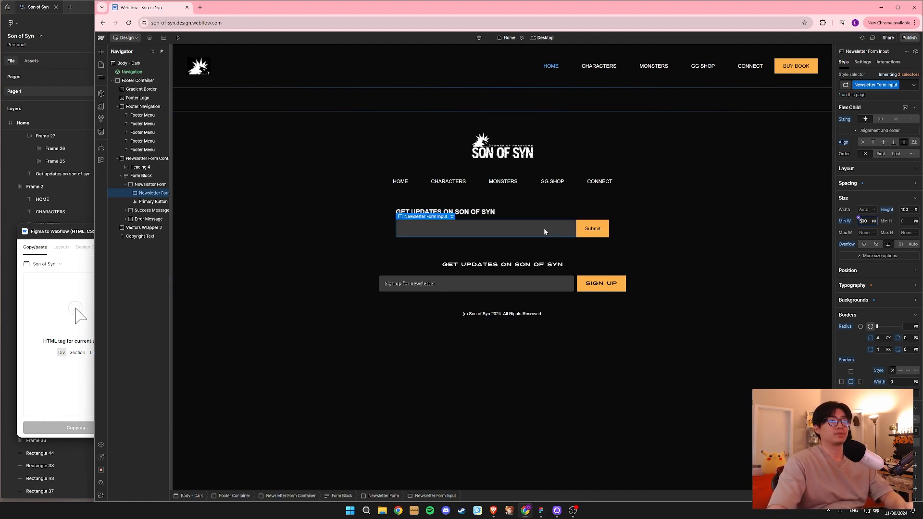
Set the Newsletter Form Container's own alignment within the footer to center.
left_click(547, 210)
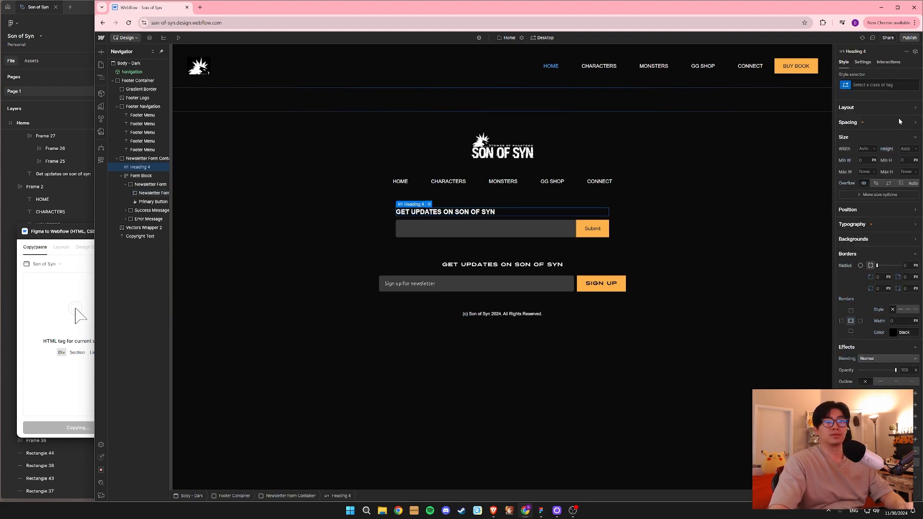
left_click(153, 159)
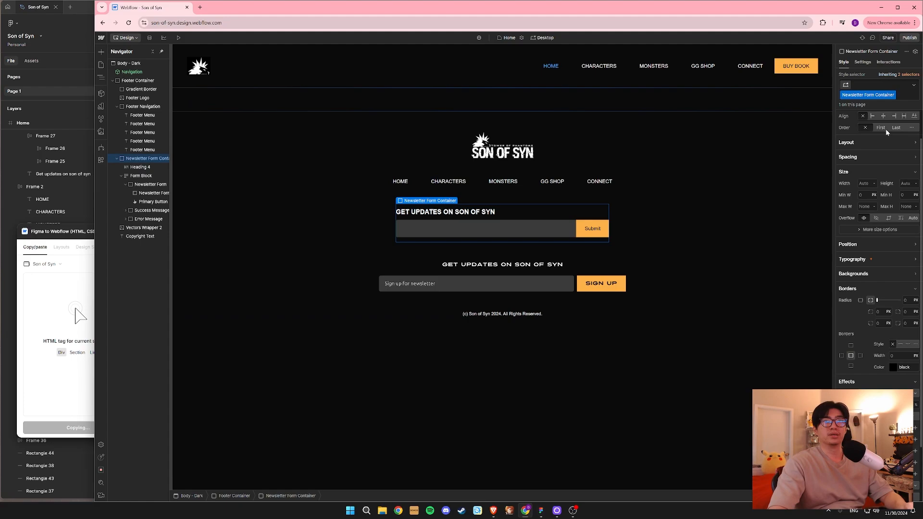
left_click(883, 152)
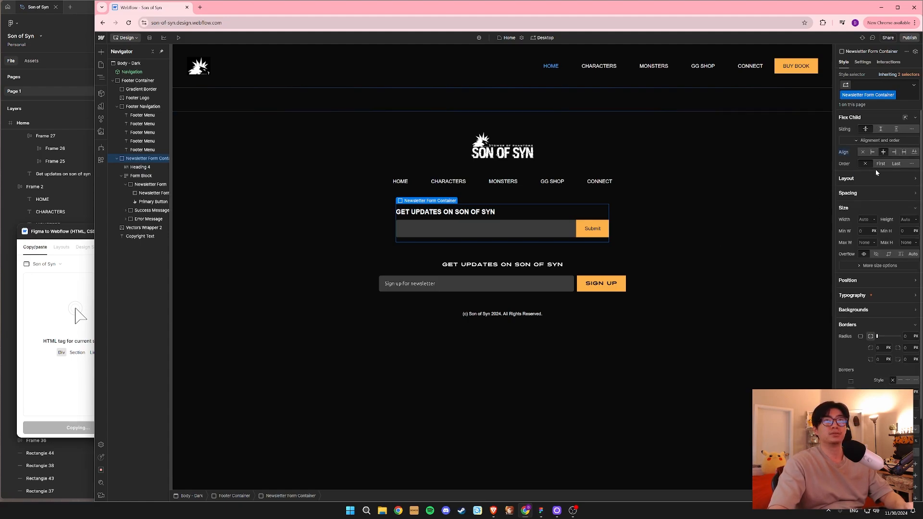
Center-align the text of the "GET UPDATES ON SON OF SYN" heading above the newsletter form.
left_click(458, 216)
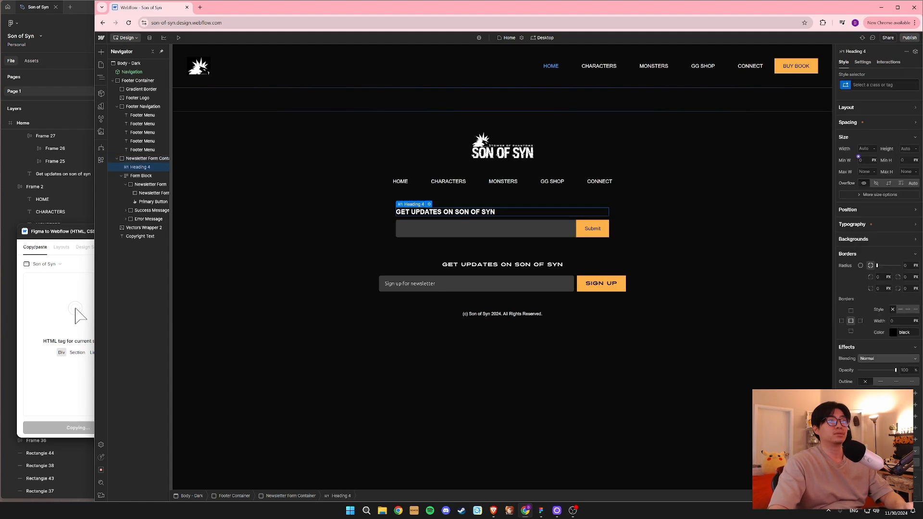
left_click(853, 126)
left_click(858, 108)
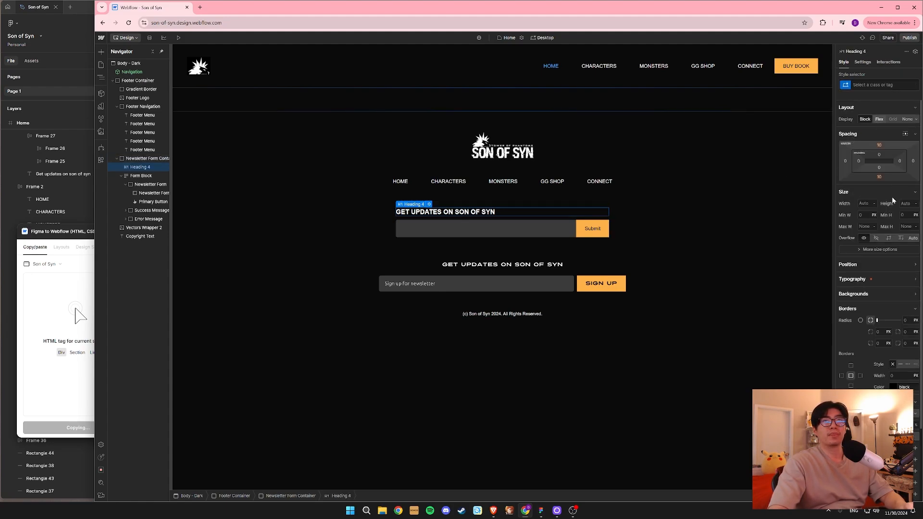
left_click(860, 265)
left_click(856, 303)
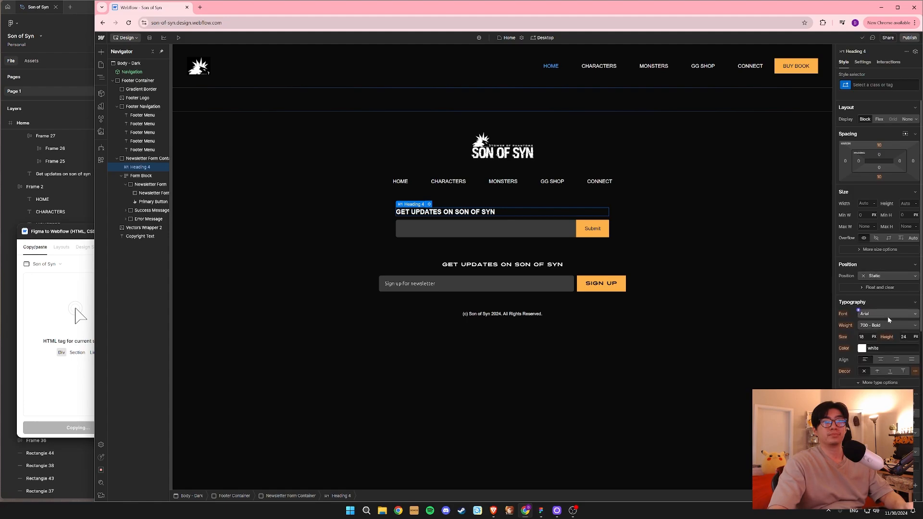
left_click(881, 359)
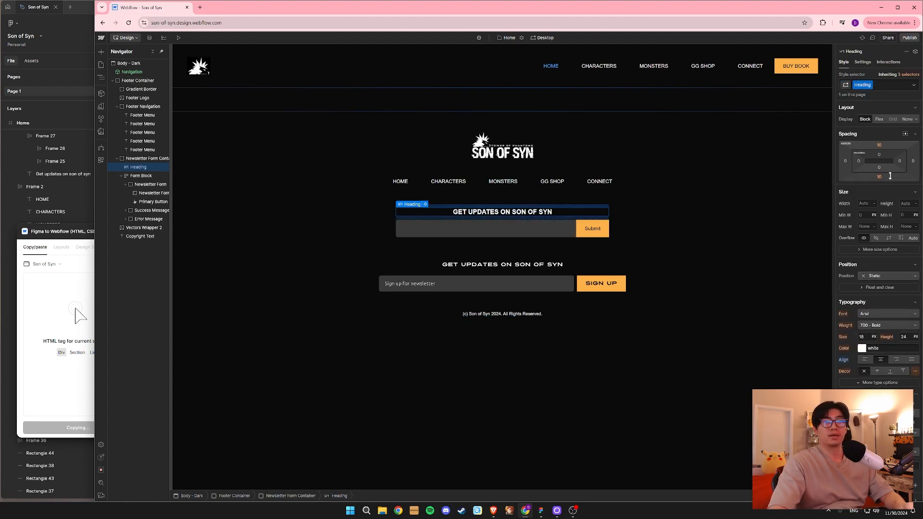
Add the combo class M-24 to the newsletter heading and set its bottom margin to 24 px.
left_click(882, 85)
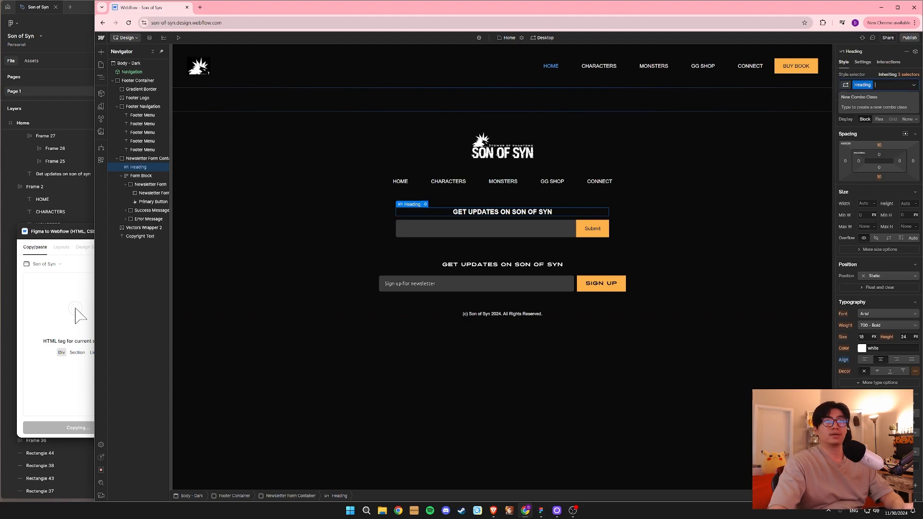
type("M-24")
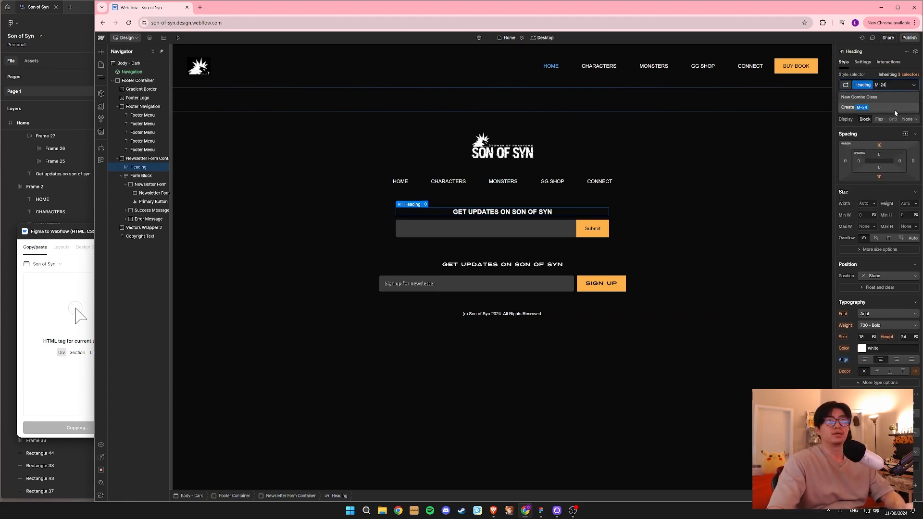
key("Return")
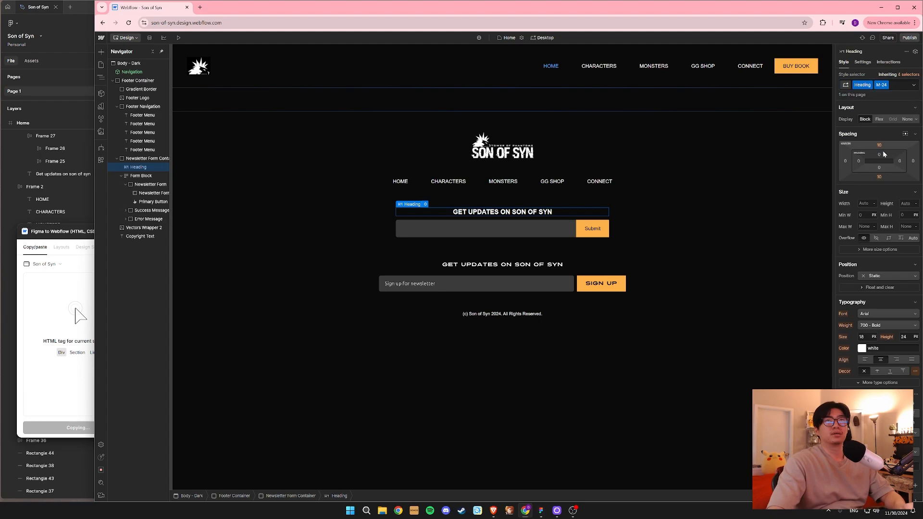
left_click(879, 177)
type("24")
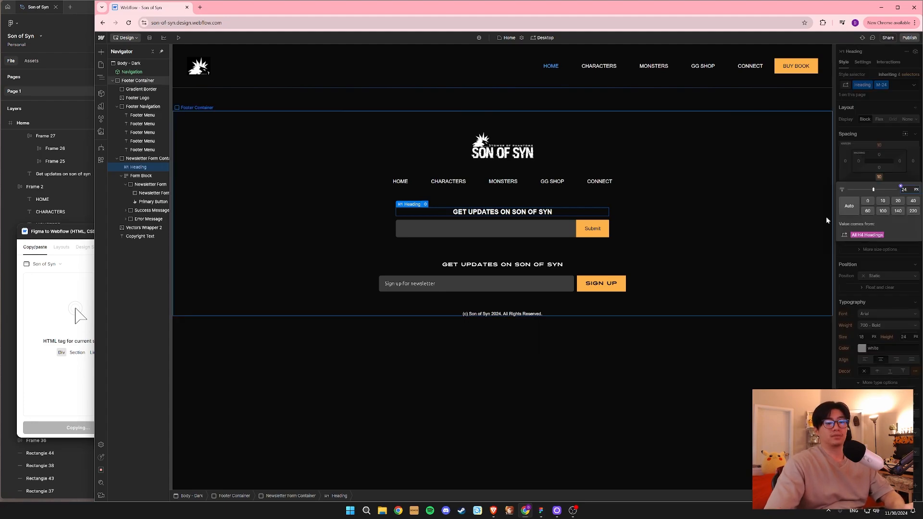
key("Return")
left_click(674, 262)
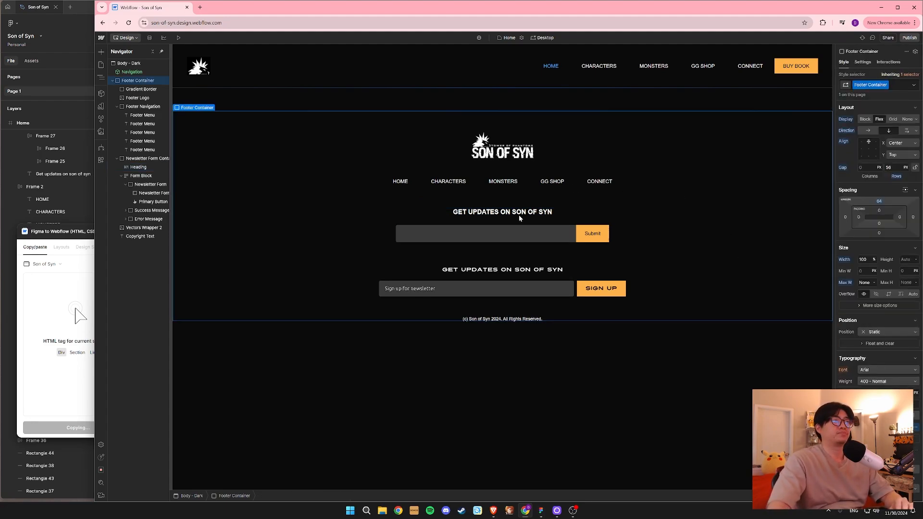
Delete the image copy of the newsletter form, and change the real form's submit button text to "SIGN UP".
left_click(543, 294)
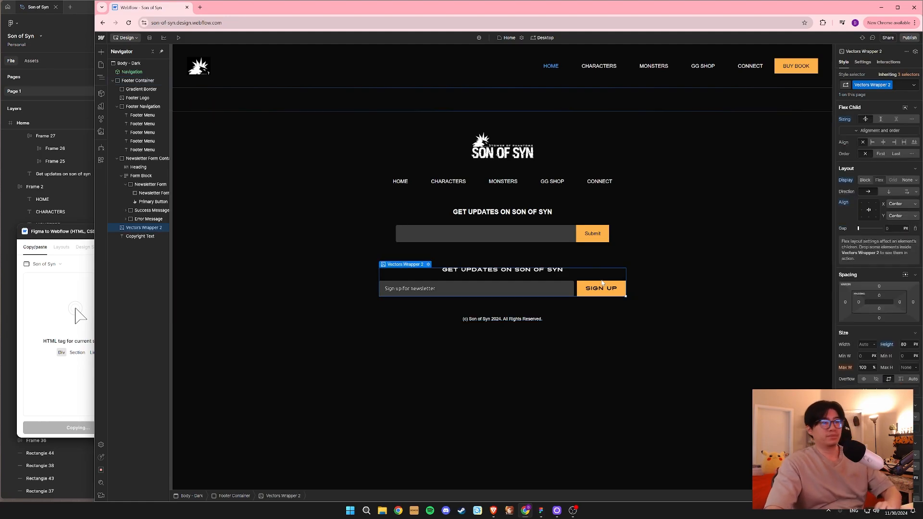
key("Delete")
left_click(599, 237)
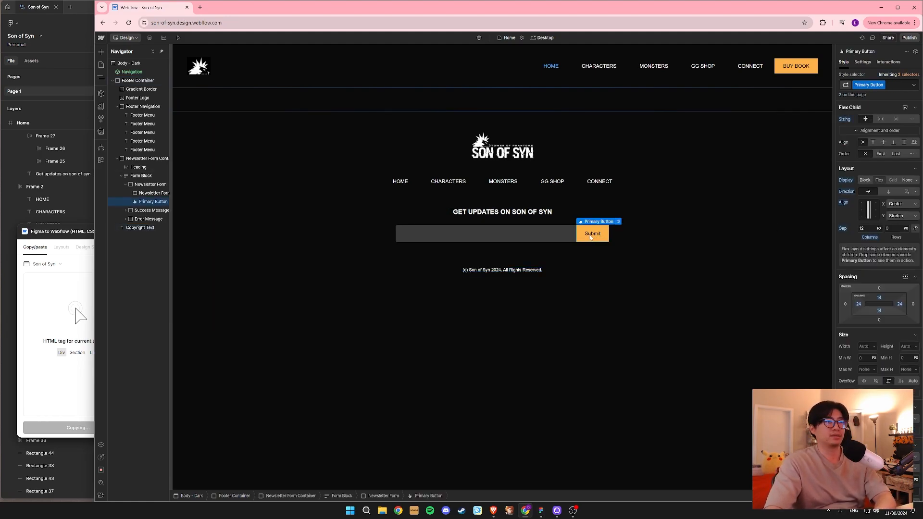
double_click(597, 235)
double_click(597, 235)
double_click(613, 262)
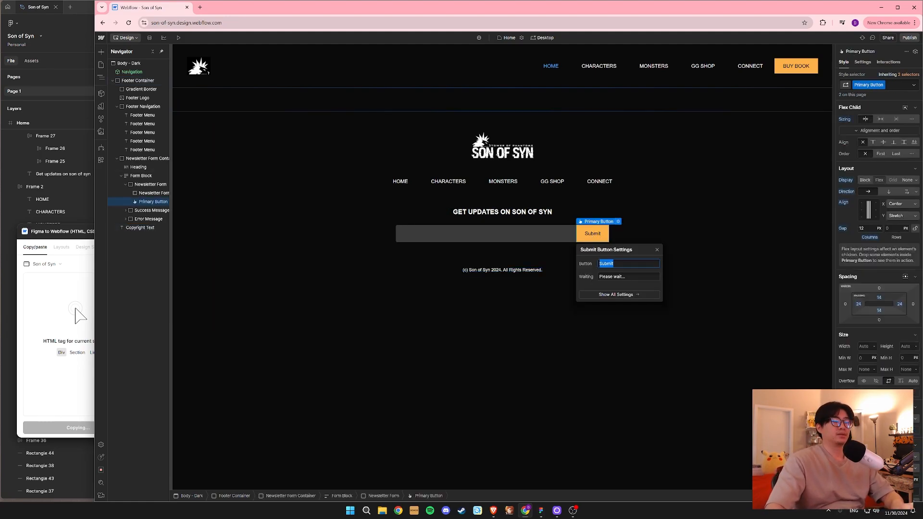
type("SIGN UP")
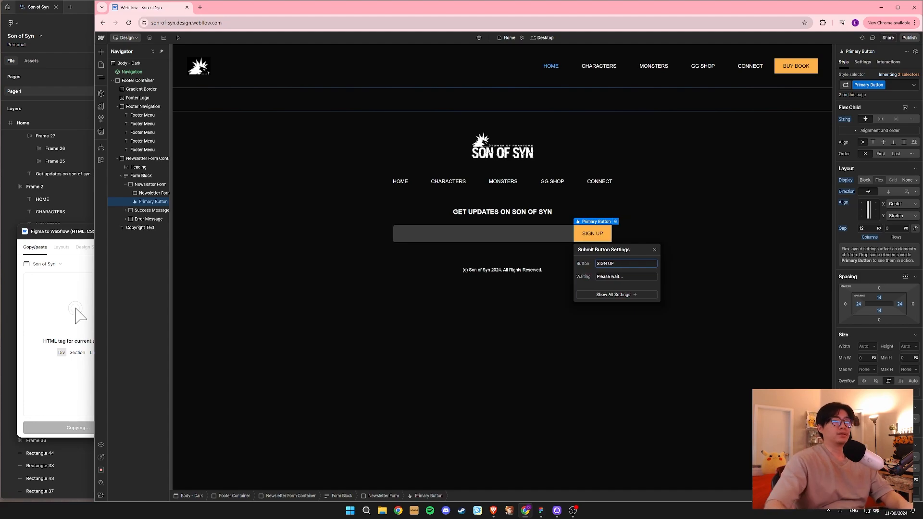
left_click(671, 220)
Set the font weight of the form's Primary Button to 700 - Bold.
left_click(603, 238)
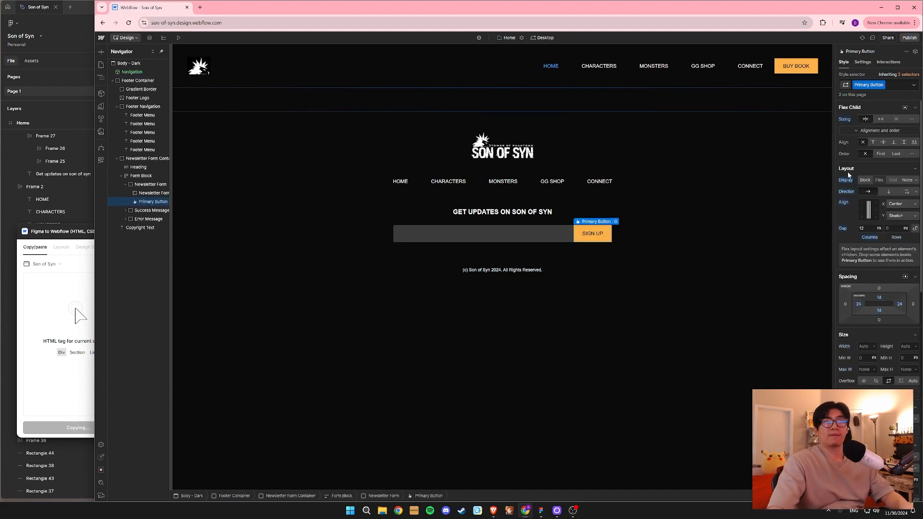
scroll(849, 180, "down", 1)
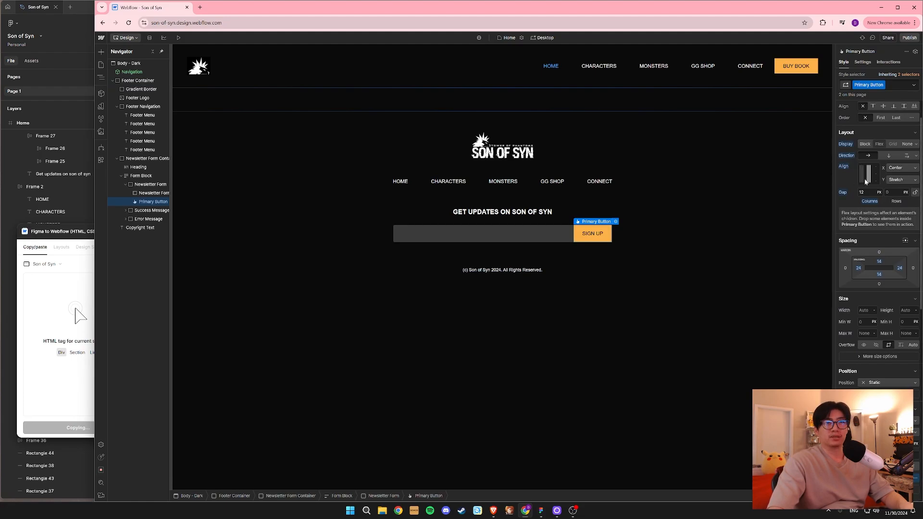
scroll(865, 264, "up", 1)
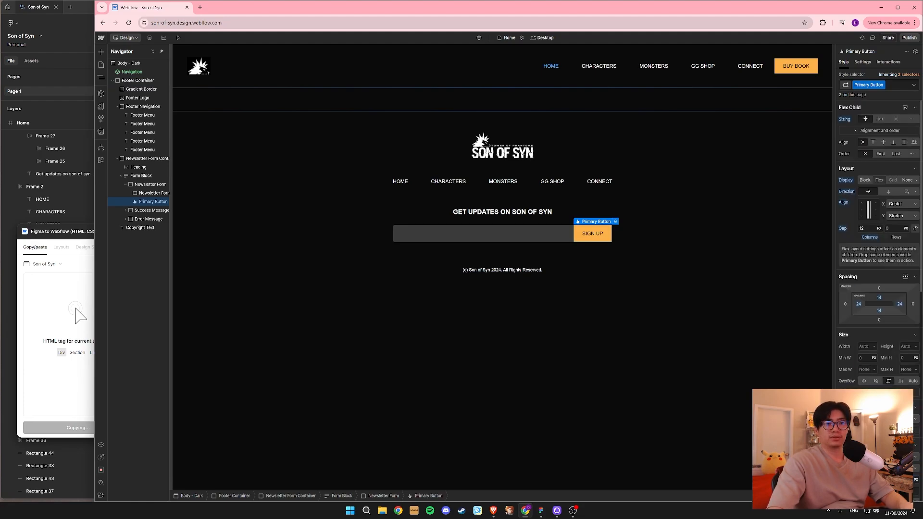
scroll(871, 380, "down", 4)
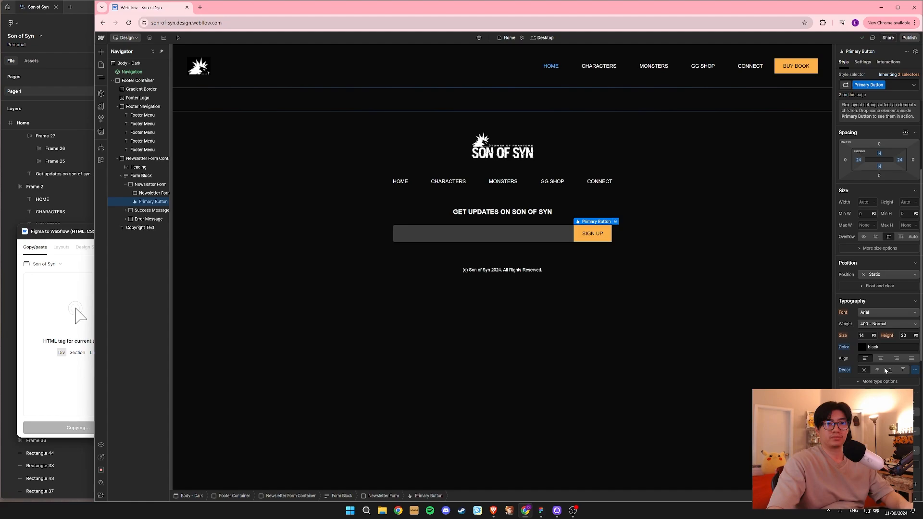
left_click(888, 324)
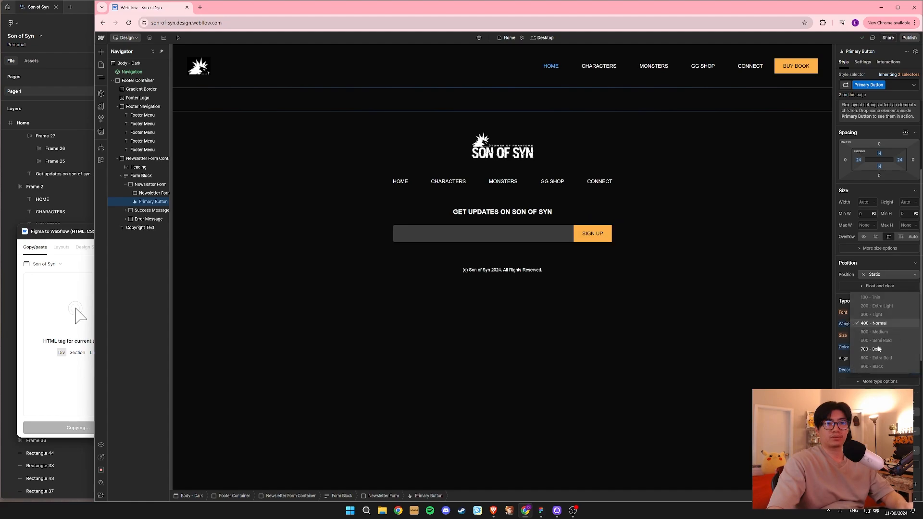
left_click(876, 349)
left_click(752, 216)
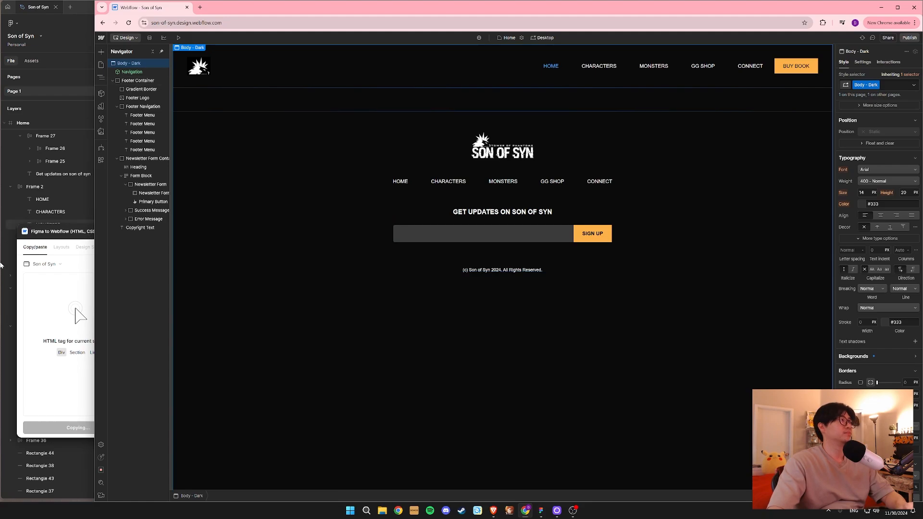
Switch to Figma to inspect the footer's copyright text and its spacing from the newsletter group, and return to Webflow.
left_click(89, 236)
left_click(292, 407)
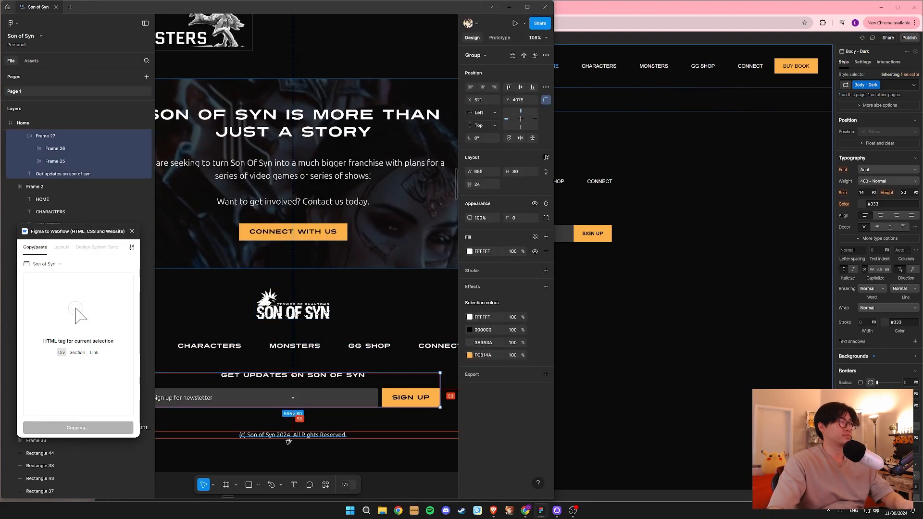
left_click(290, 436)
left_click(561, 275)
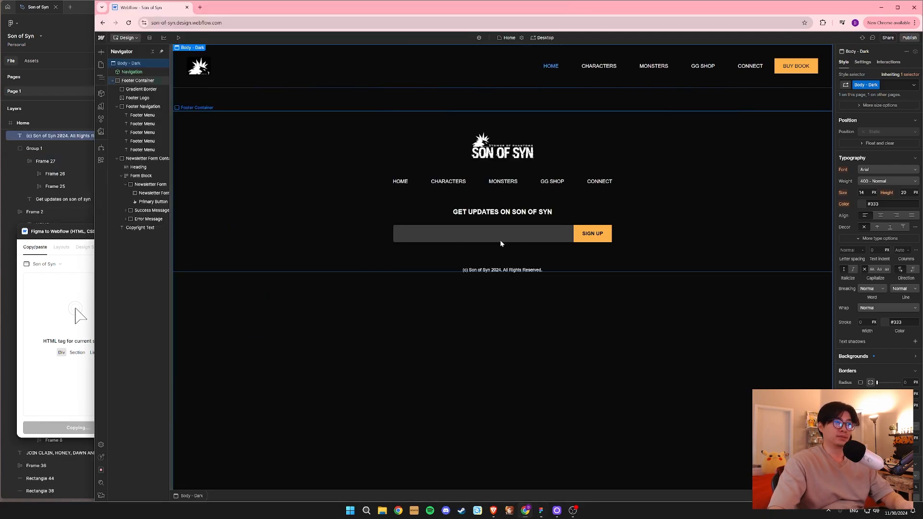
left_click(500, 240)
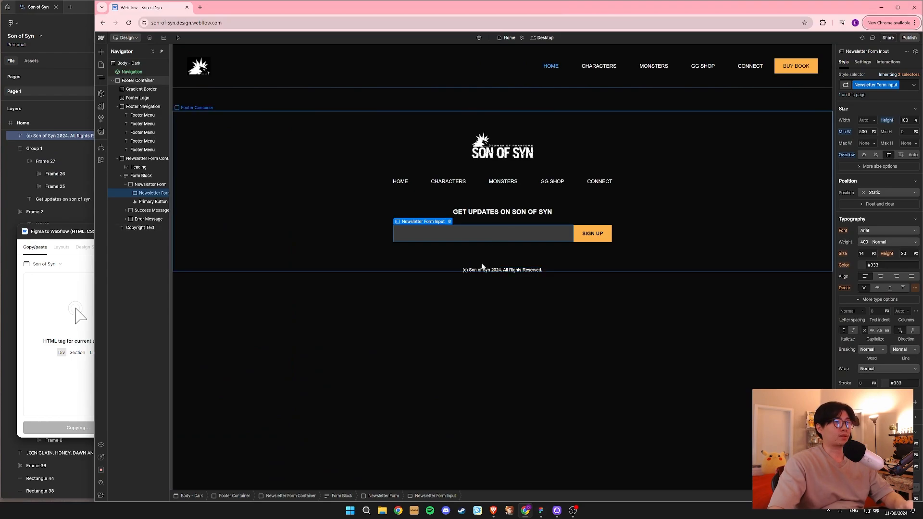
left_click(485, 252)
left_click(586, 412)
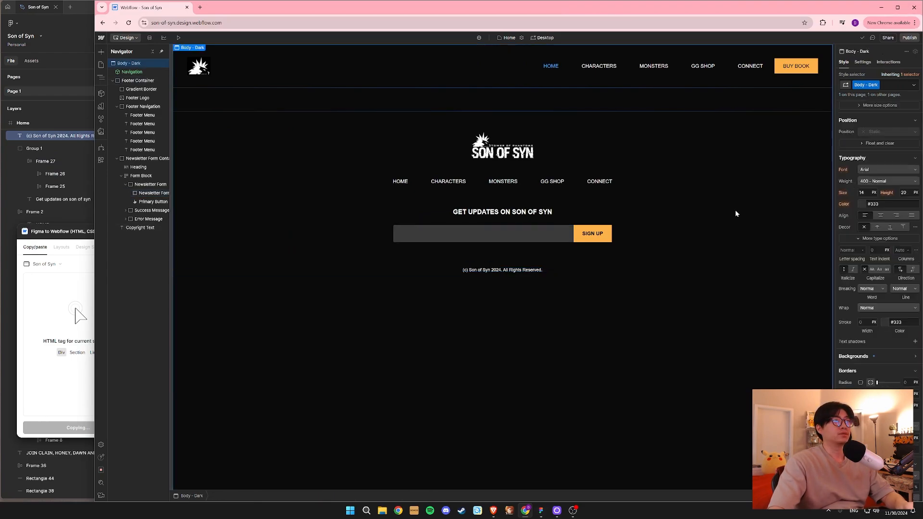
left_click(113, 80)
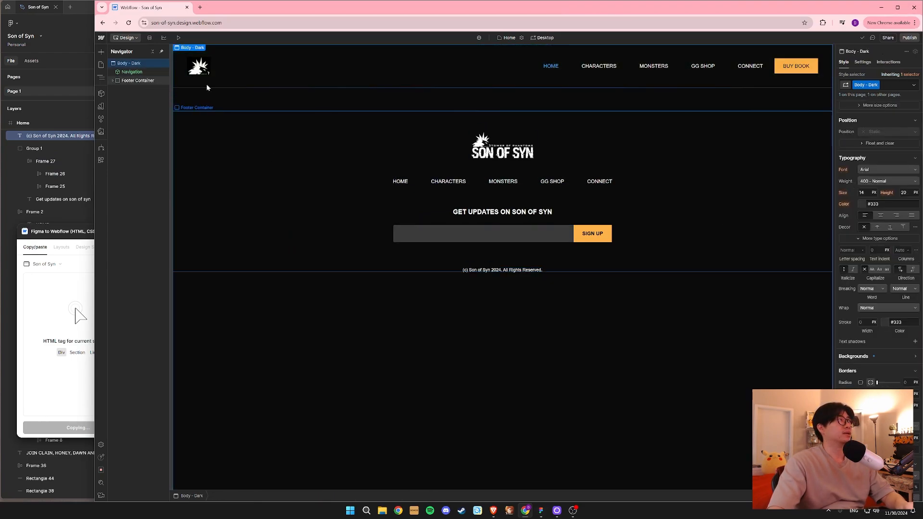
left_click(113, 81)
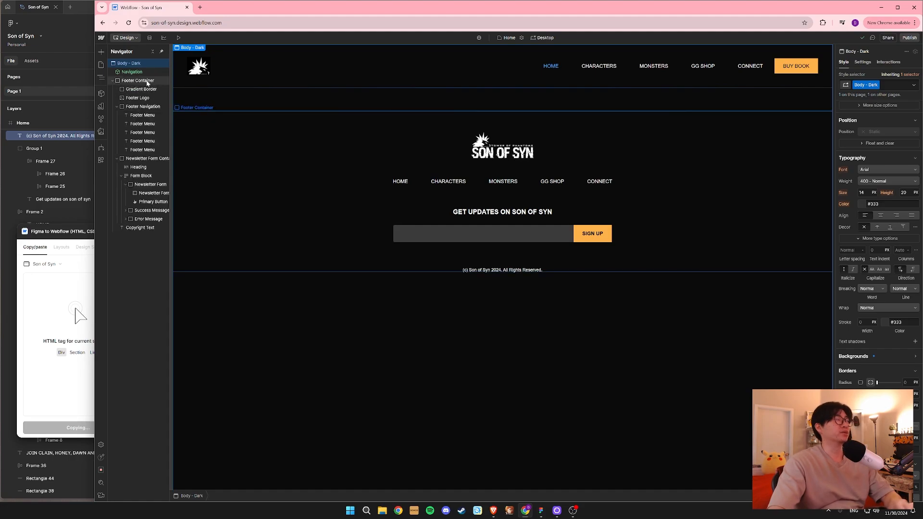
Create a component named "Footer" from the Footer Container and return to the Home page.
right_click(147, 82)
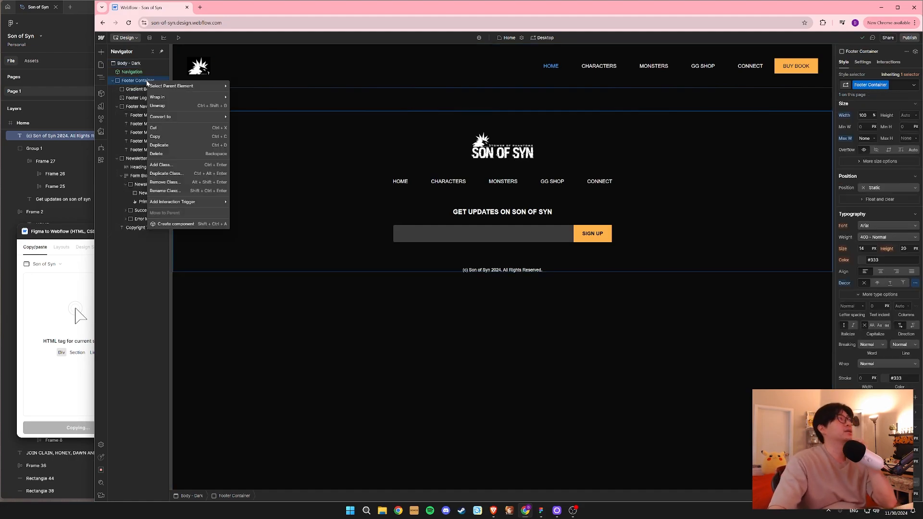
left_click(176, 224)
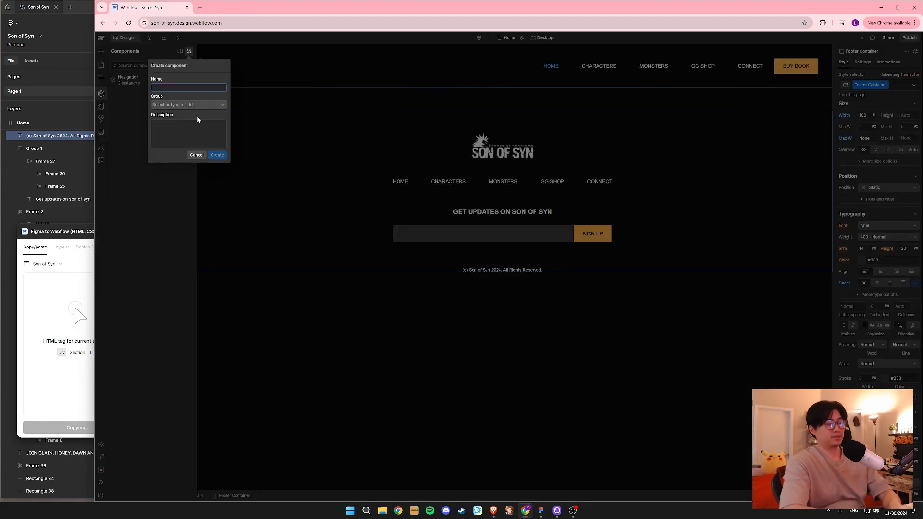
type("Footer")
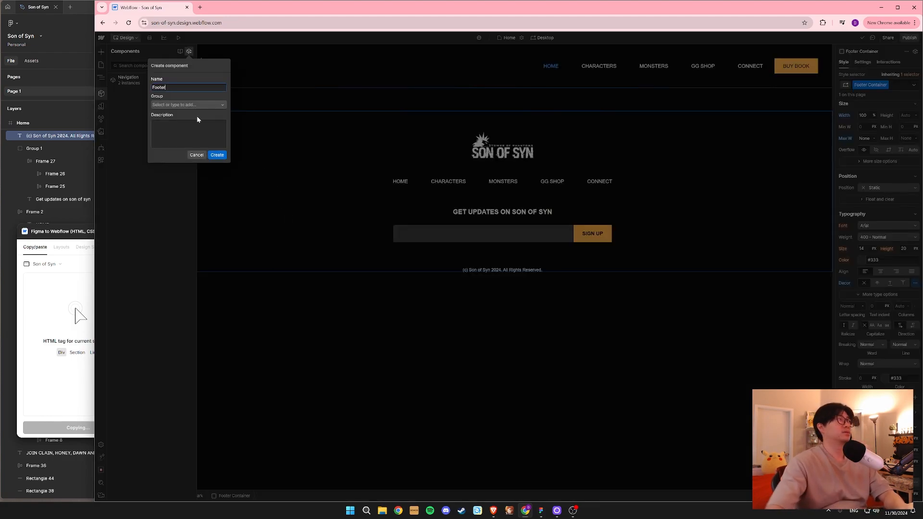
left_click(217, 155)
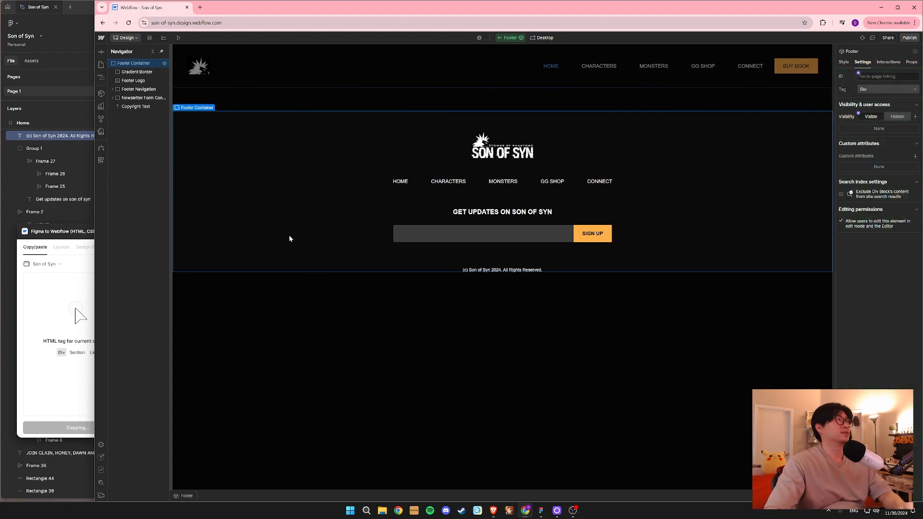
left_click(508, 38)
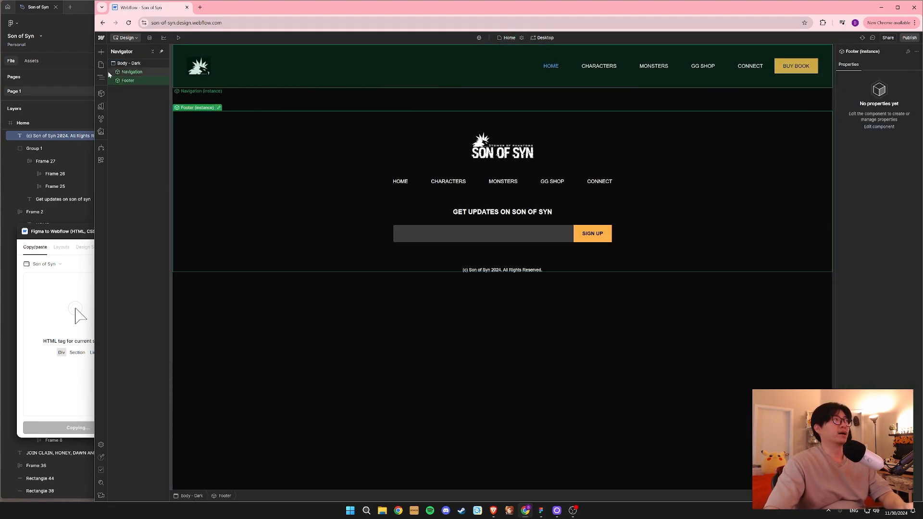
Open the Footer component for editing and set the Footer Container's top padding to 64 px.
left_click(263, 84)
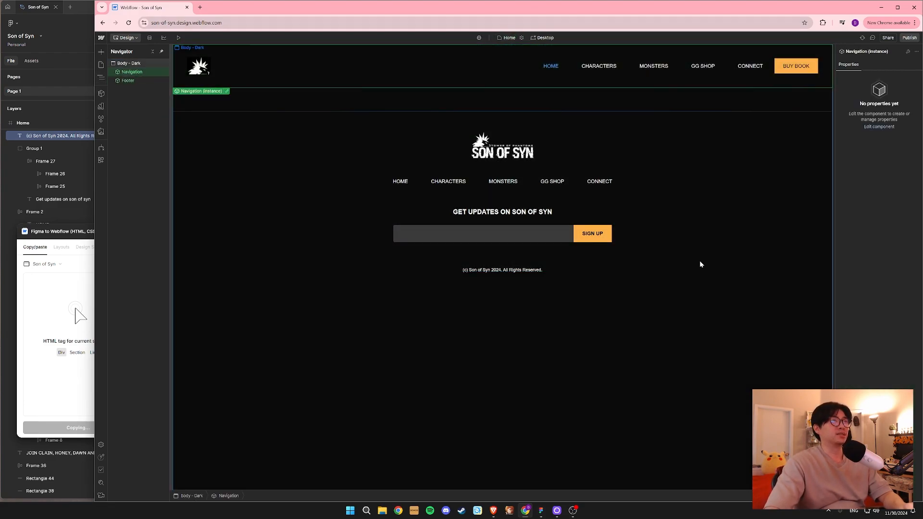
left_click(313, 243)
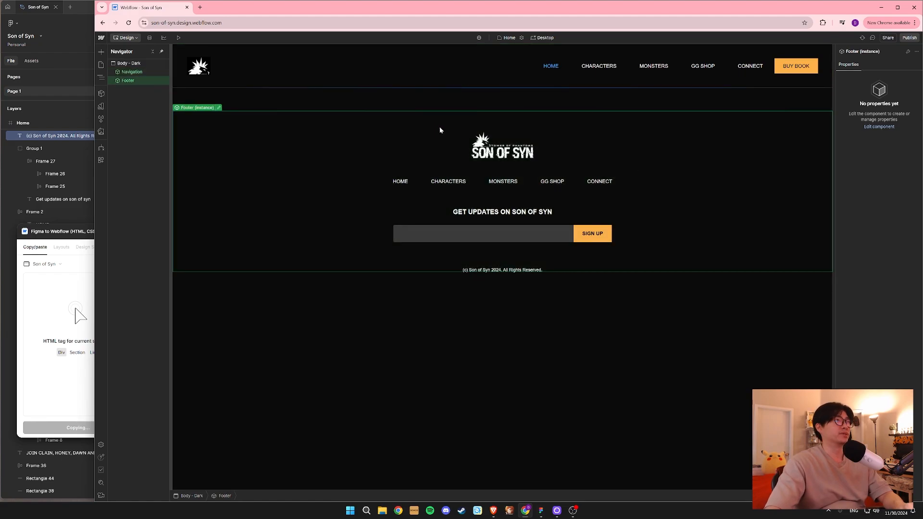
double_click(125, 82)
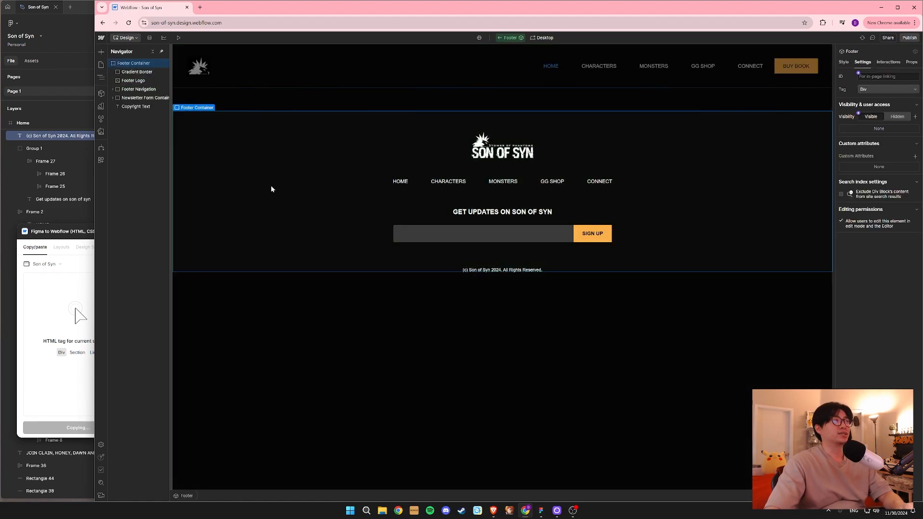
left_click(843, 62)
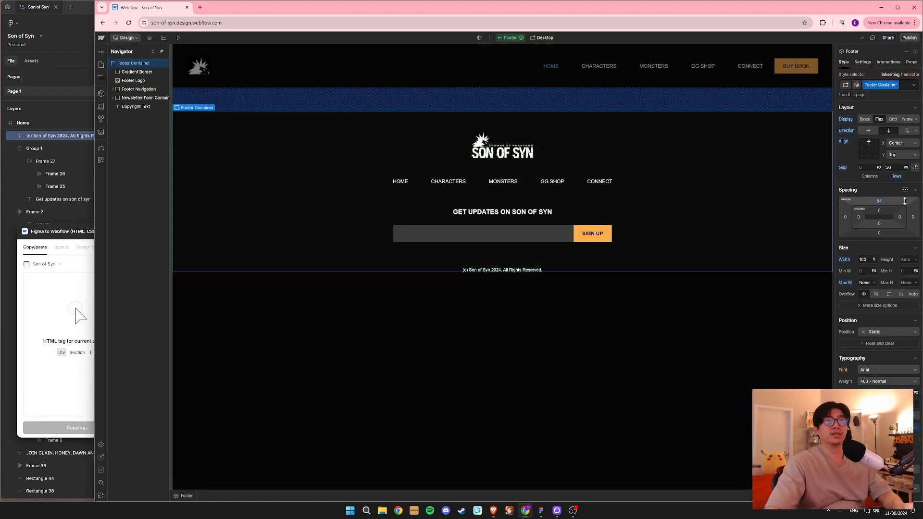
left_click(879, 208)
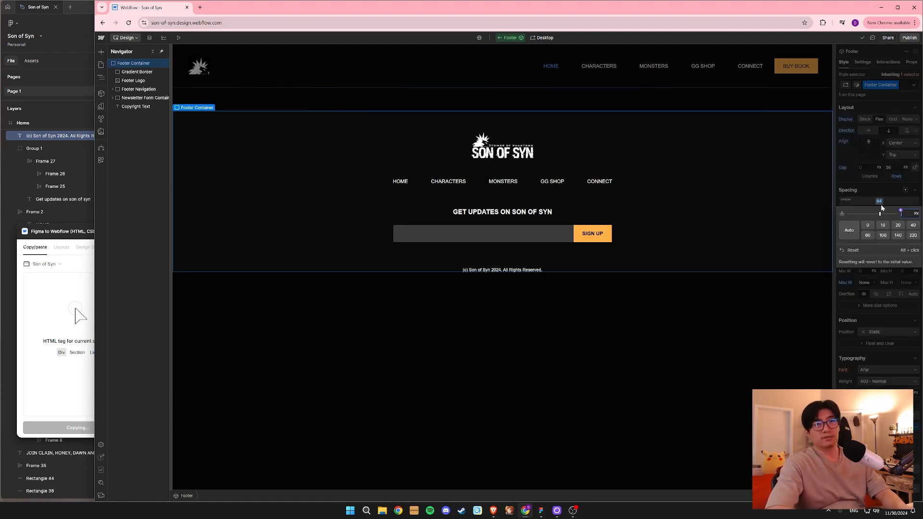
left_click(880, 204)
left_click(878, 211)
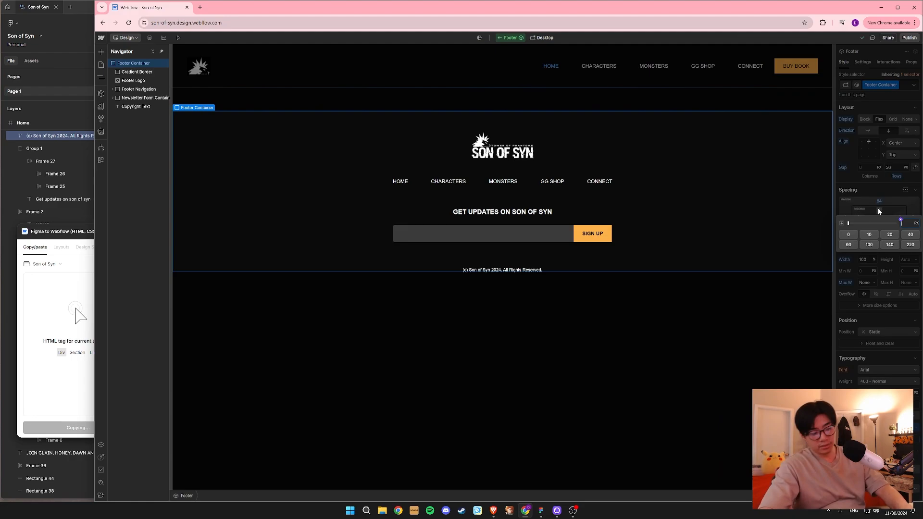
type("64")
key("Return")
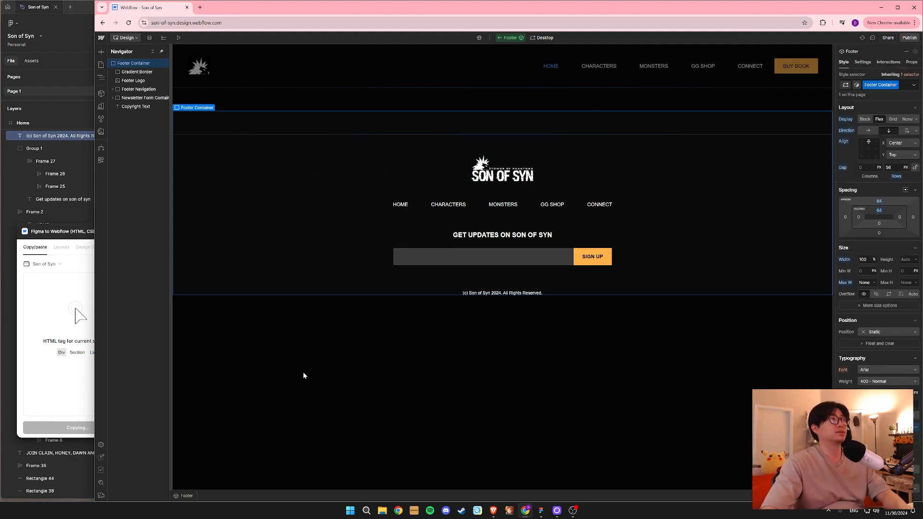
Set the Footer Container's top margin to 0 and leave component editing.
left_click(880, 203)
type("0")
key("Return")
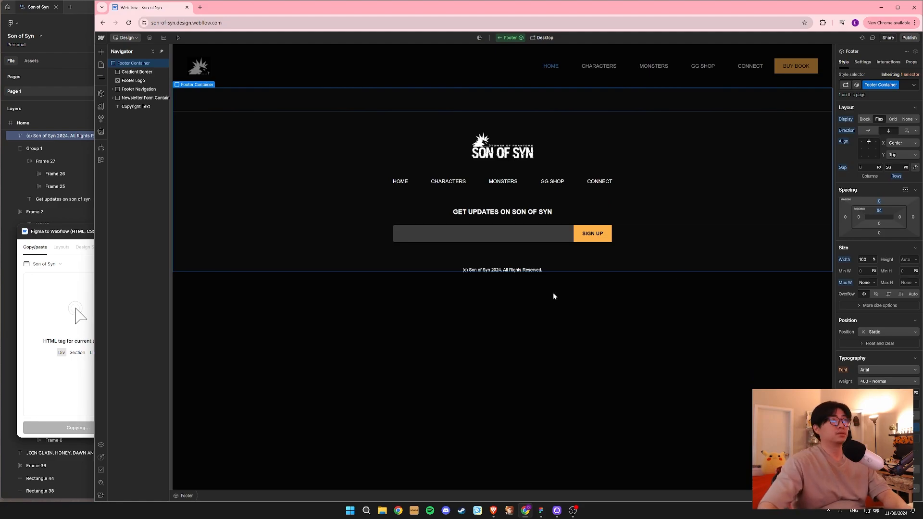
double_click(516, 352)
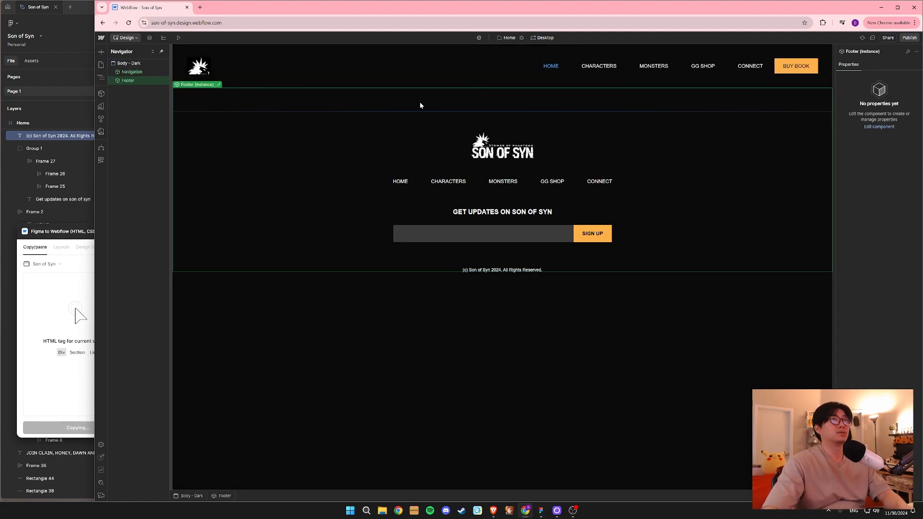
Reopen the Footer component, set the Footer Container's bottom padding to 40 px, and return to the page.
double_click(131, 80)
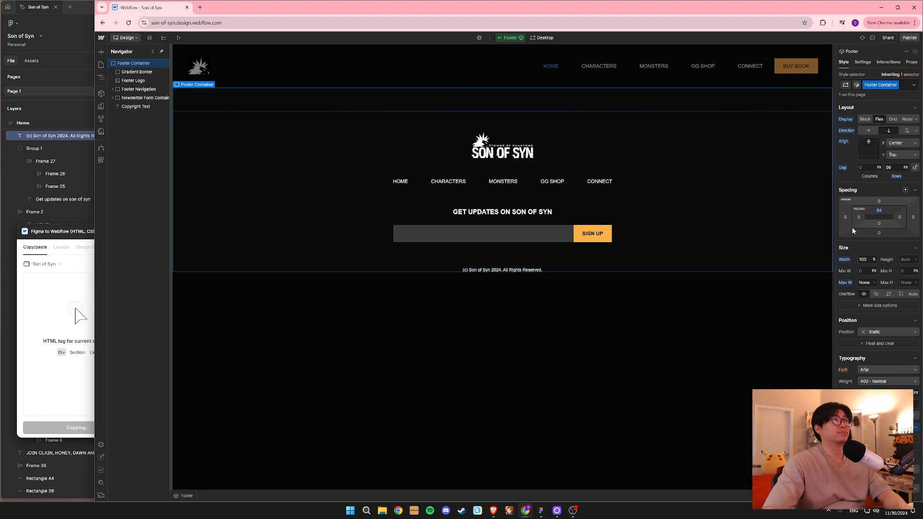
left_click(879, 234)
type("40")
key("Return")
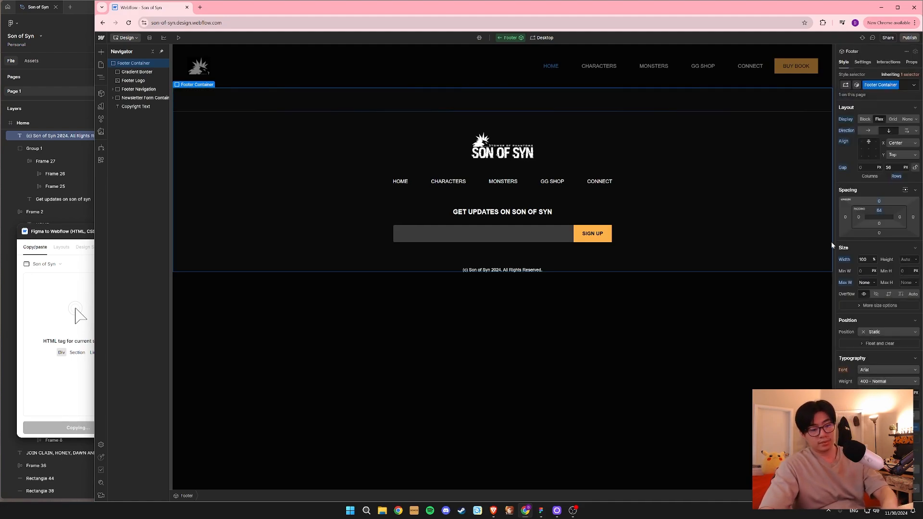
left_click(879, 233)
left_click(880, 224)
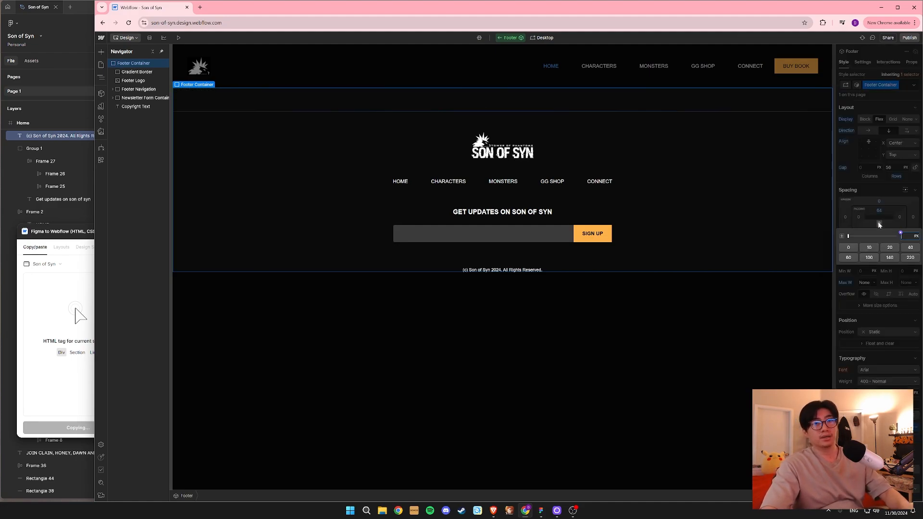
left_click(623, 392)
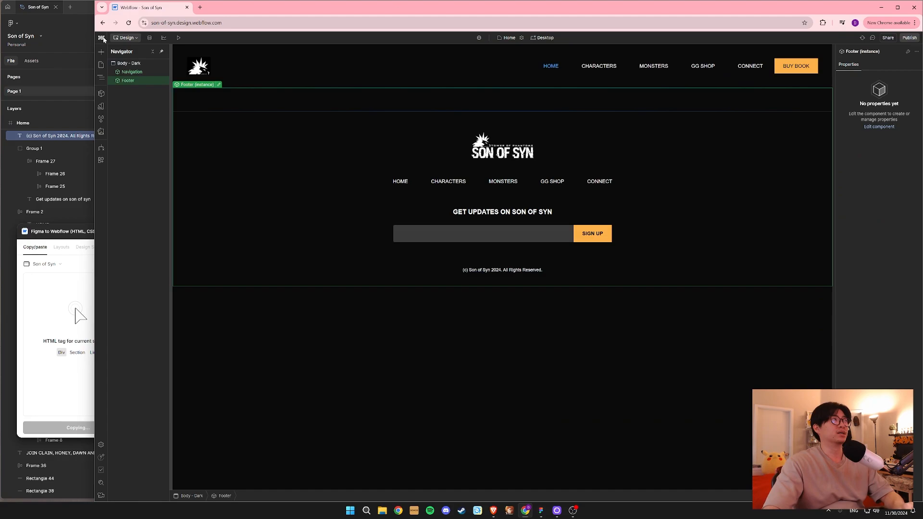
Publish the site to the son-of-syn.webflow.io staging domain and open the published page.
left_click(912, 39)
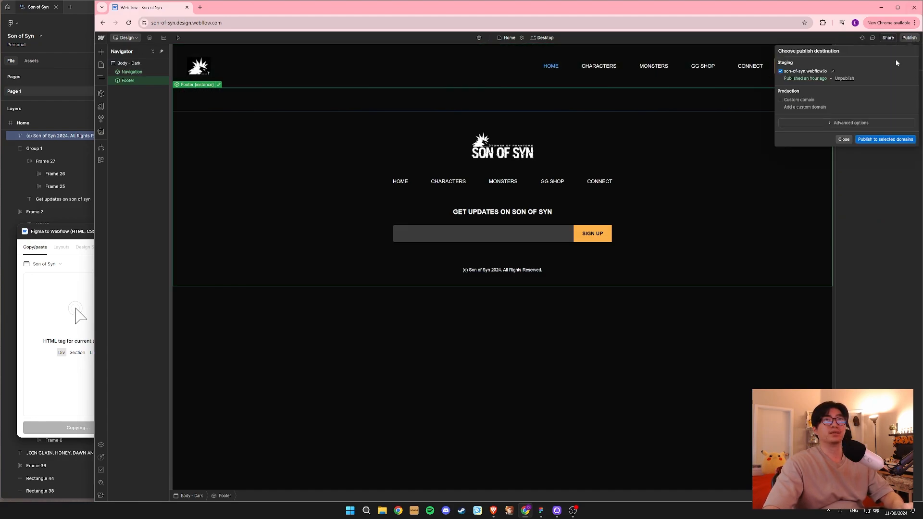
left_click(873, 141)
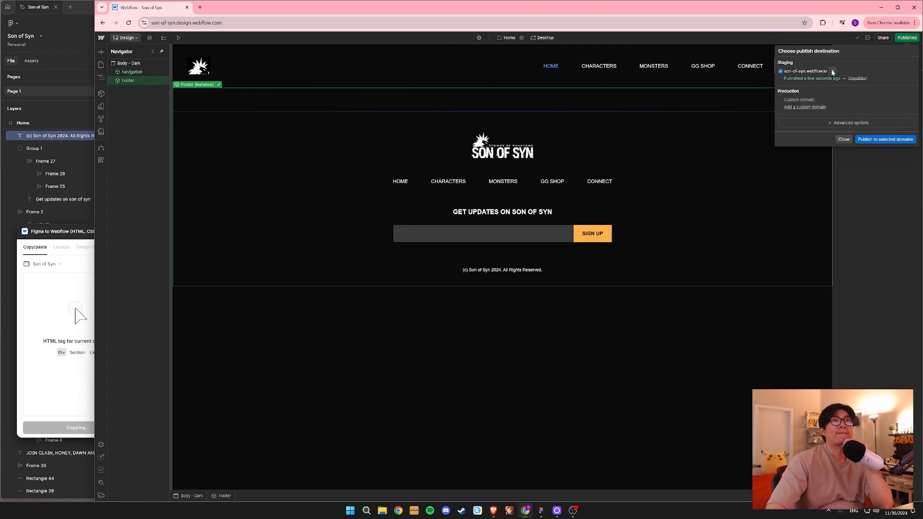
left_click(832, 71)
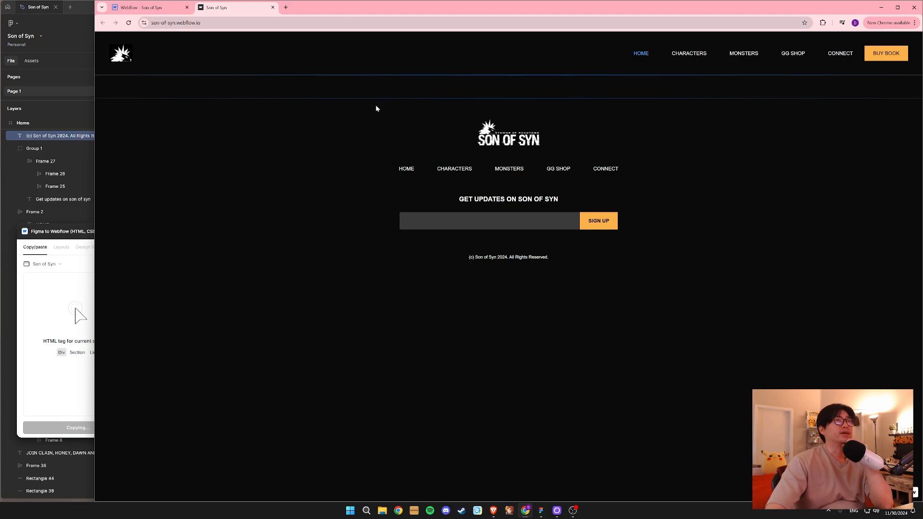
Compare the published page's navigation and footer with the Designer canvas, and close the published page.
left_click_drag(338, 73, 686, 80)
left_click(686, 59)
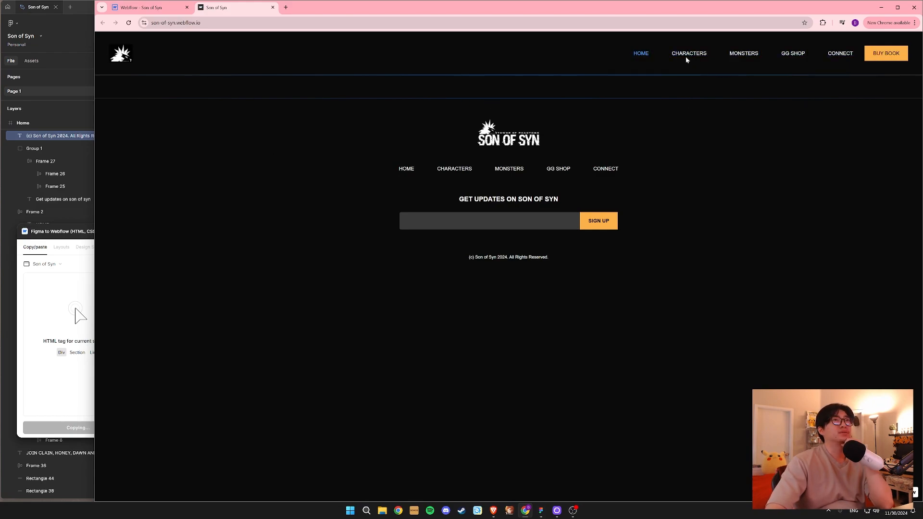
left_click(178, 8)
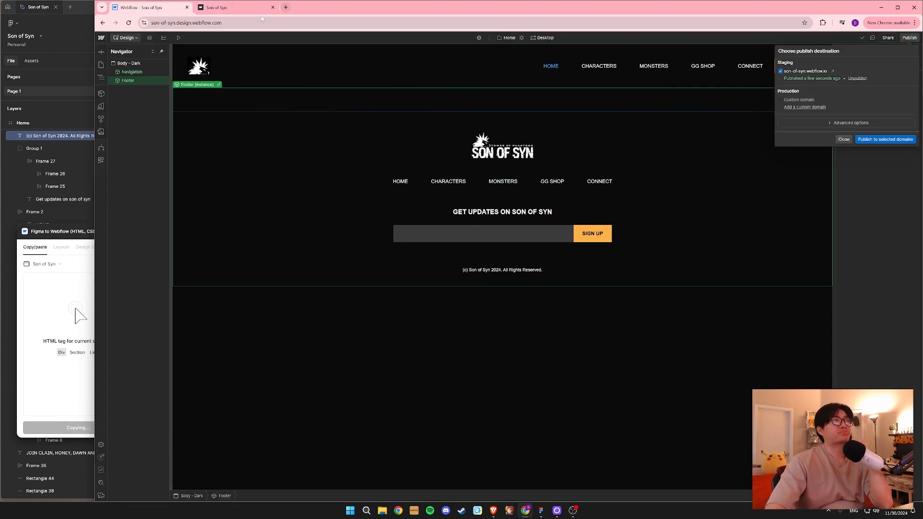
left_click(843, 139)
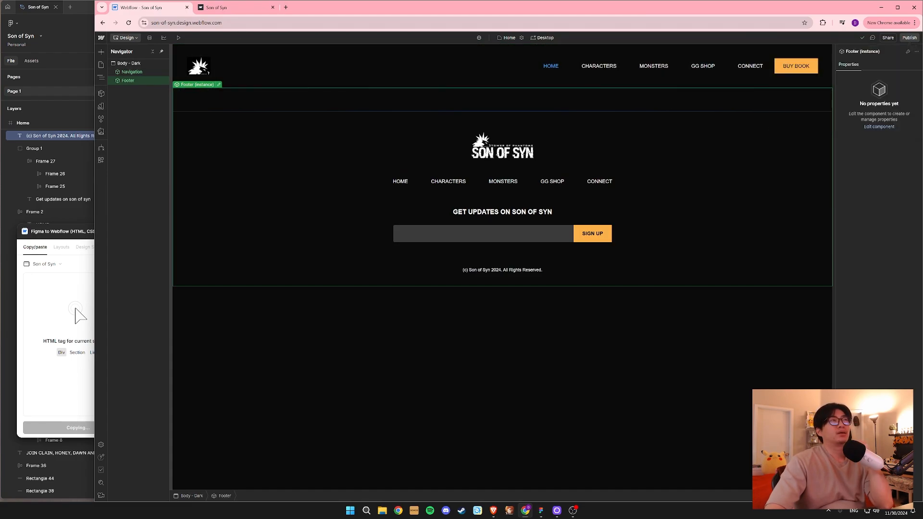
left_click(242, 8)
left_click(170, 9)
left_click(256, 9)
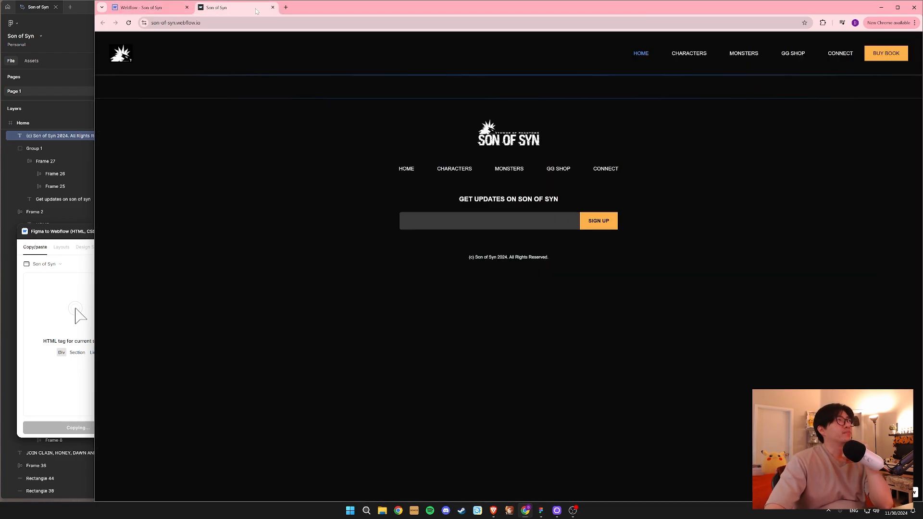
left_click(273, 8)
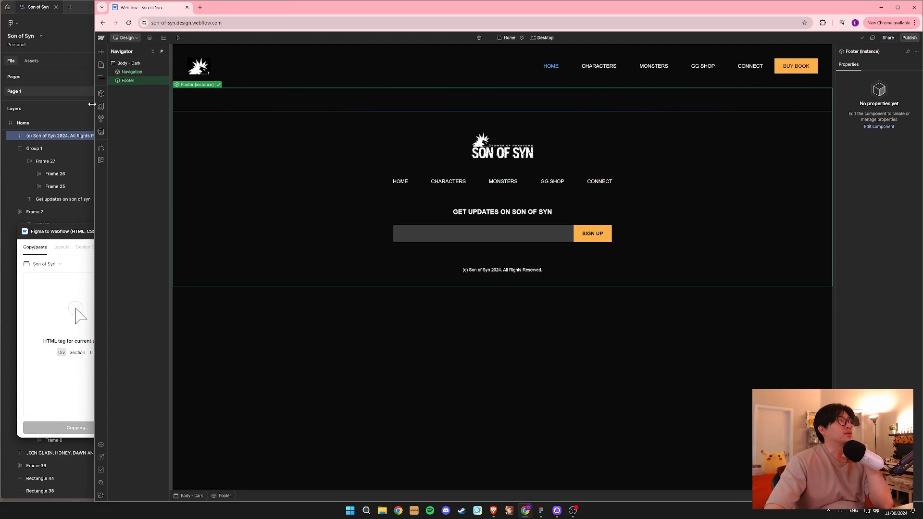
Switch to Figma, close the Figma to Webflow plugin, and hide the interface to view the home design's lower sections and footer.
left_click_drag(92, 104, 364, 111)
left_click(339, 122)
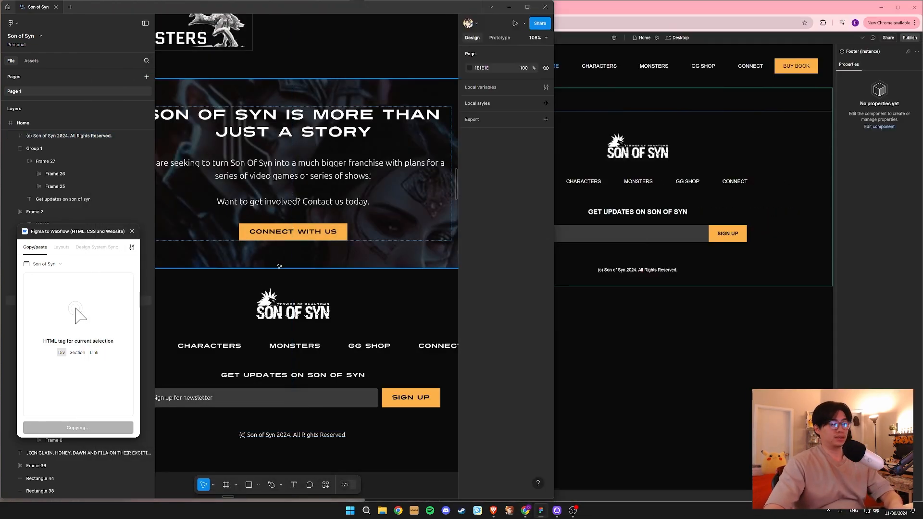
scroll(279, 266, "down", 5)
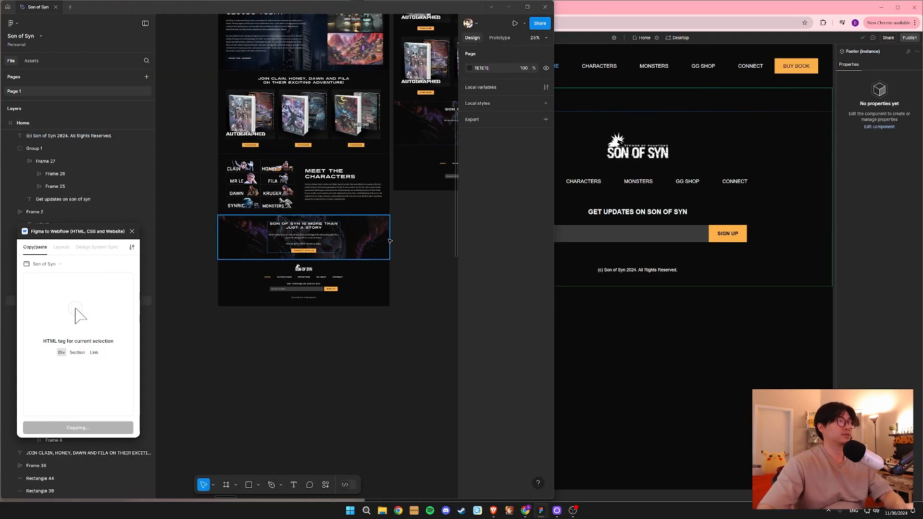
left_click_drag(416, 241, 419, 280)
left_click(132, 233)
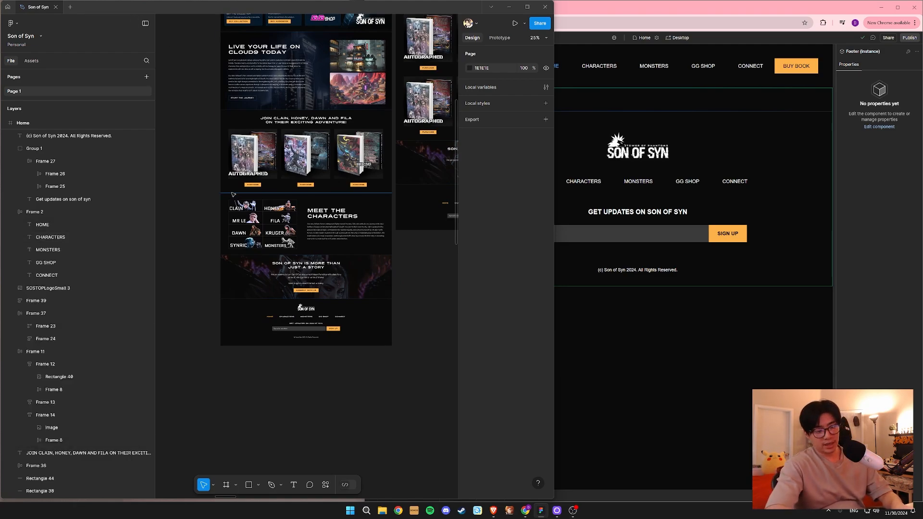
key("ctrl+backslash")
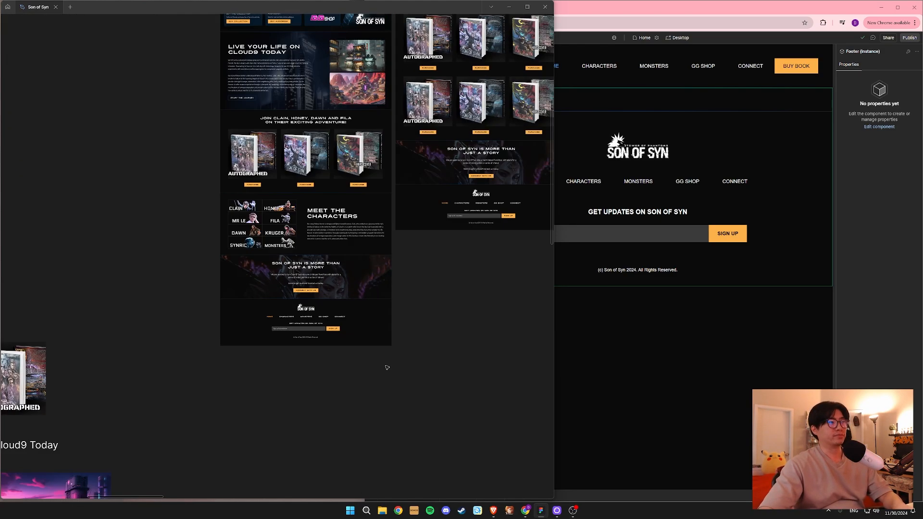
scroll(387, 367, "up", 5)
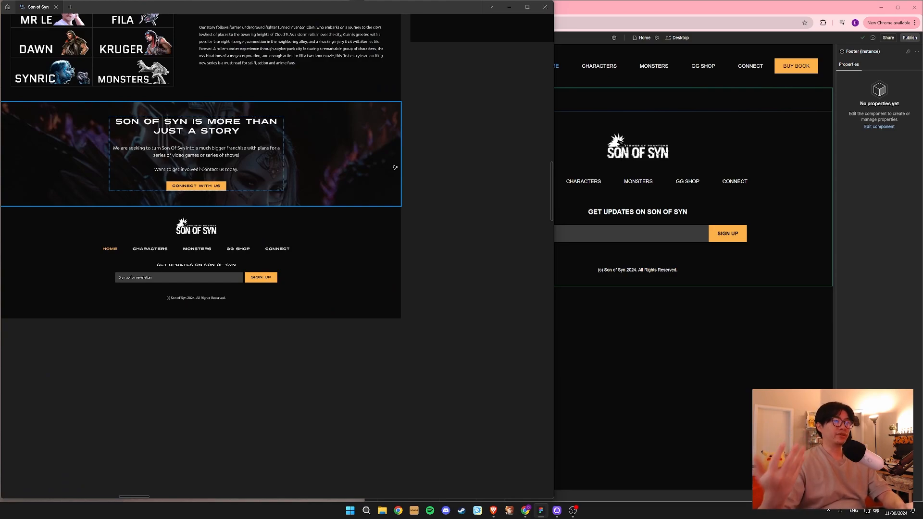
Examine the "Son of Syn is more than just a story" section above the footer, then switch to Webflow and select the page body.
left_click_drag(394, 167, 493, 272)
scroll(383, 263, "up", 1)
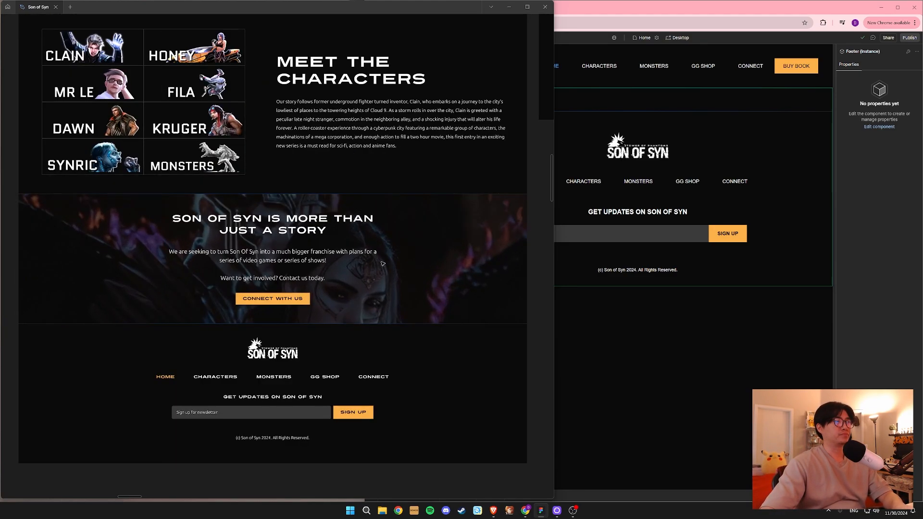
left_click(263, 230)
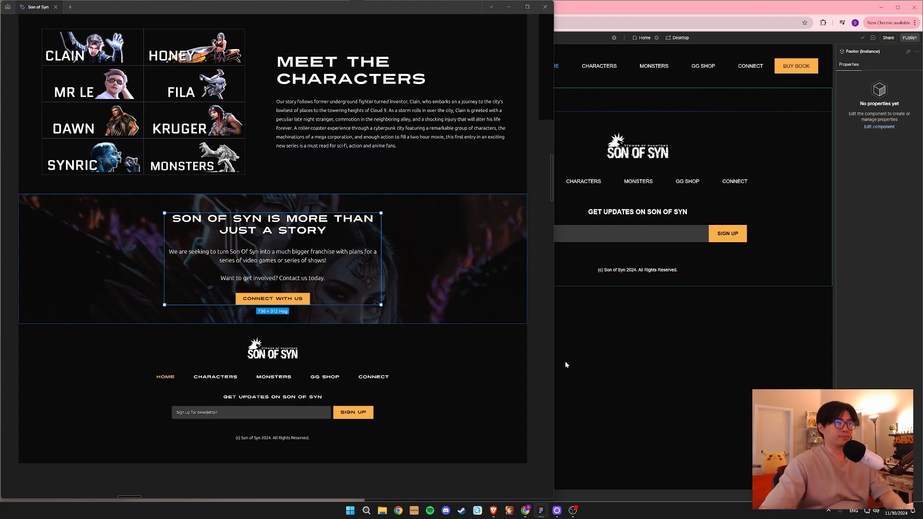
left_click(541, 321)
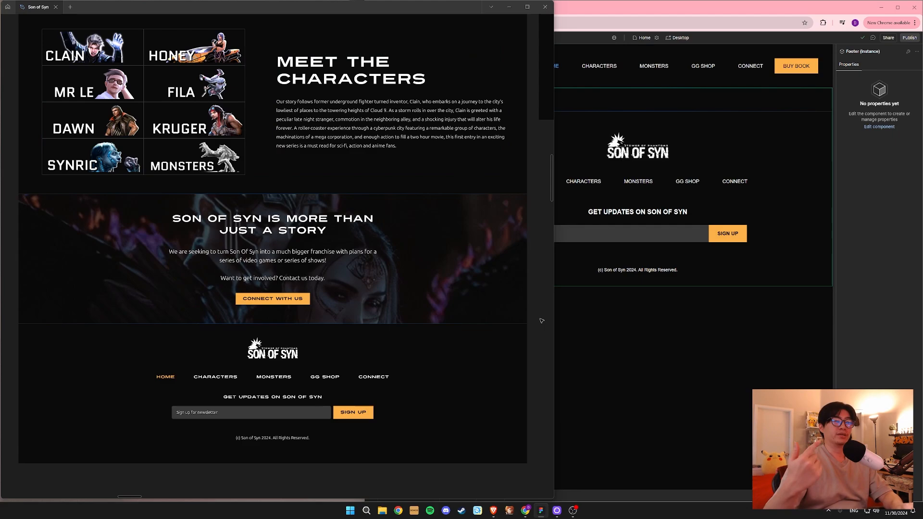
left_click(852, 327)
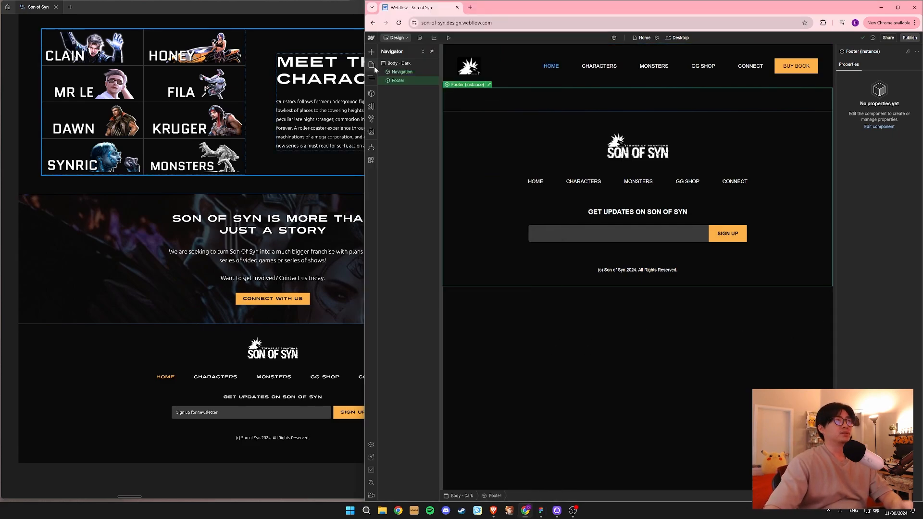
left_click(393, 64)
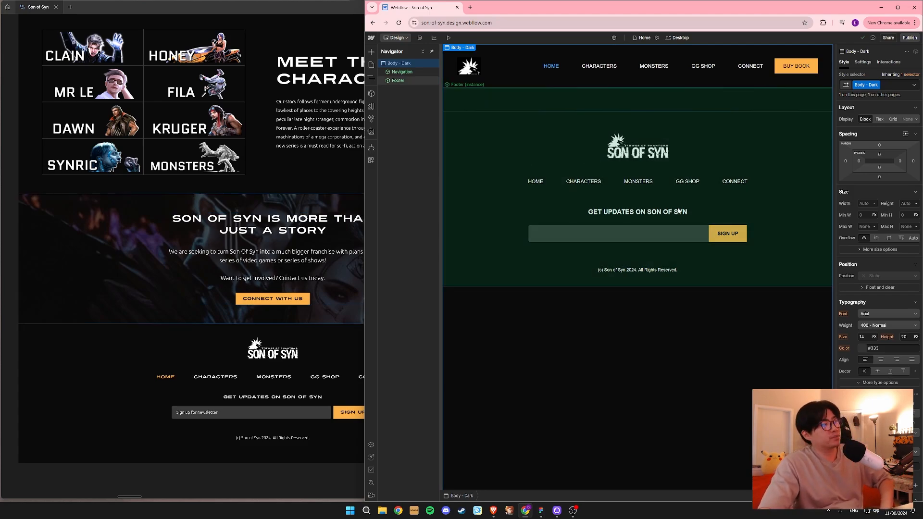
Switch back to Figma and select the background frame of the "Son of Syn is more than just a story" section.
left_click(269, 255)
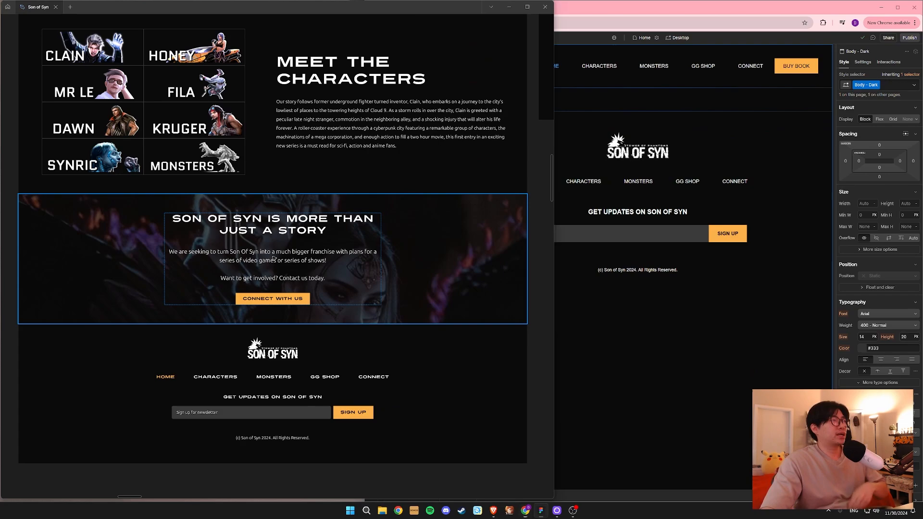
left_click_drag(256, 242, 266, 242)
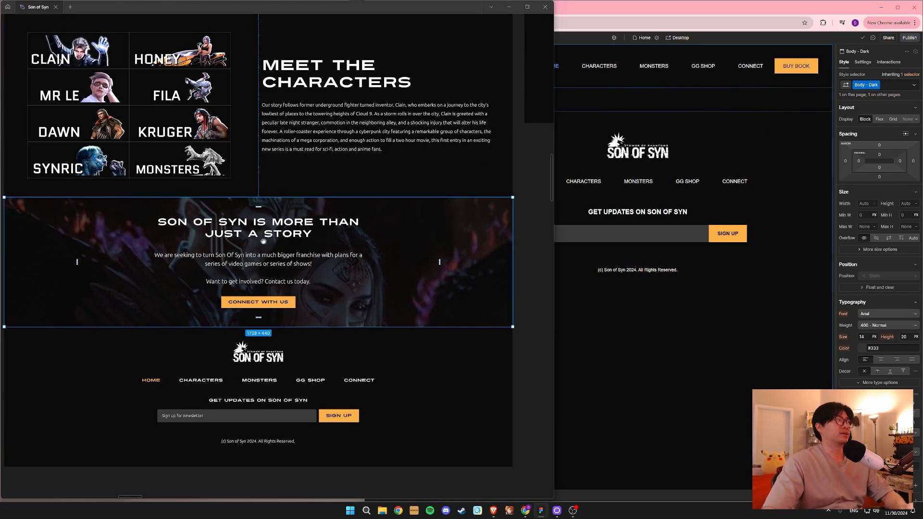
left_click(529, 252)
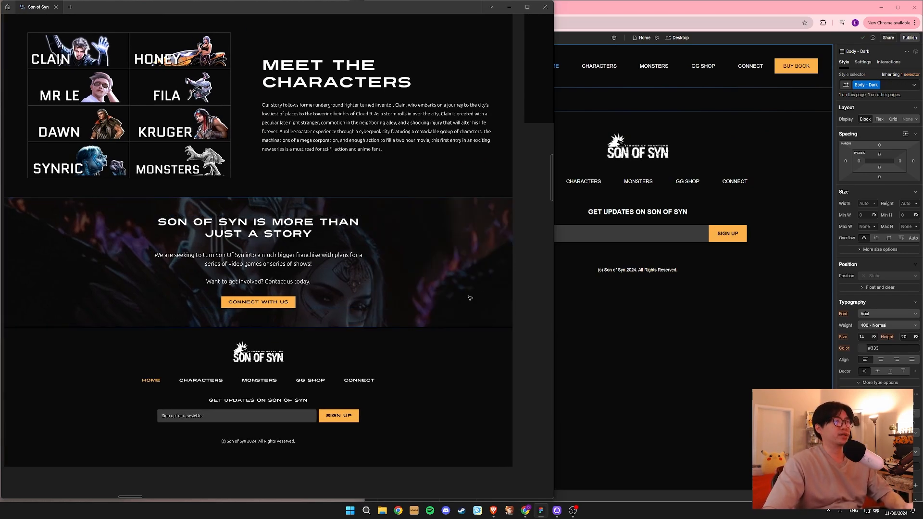
left_click_drag(328, 312, 431, 317)
left_click_drag(87, 342, 35, 331)
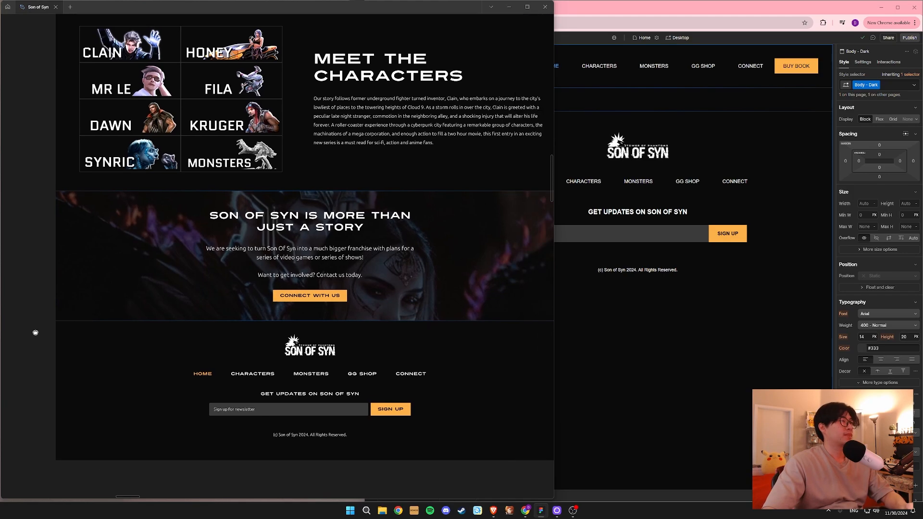
left_click(152, 251)
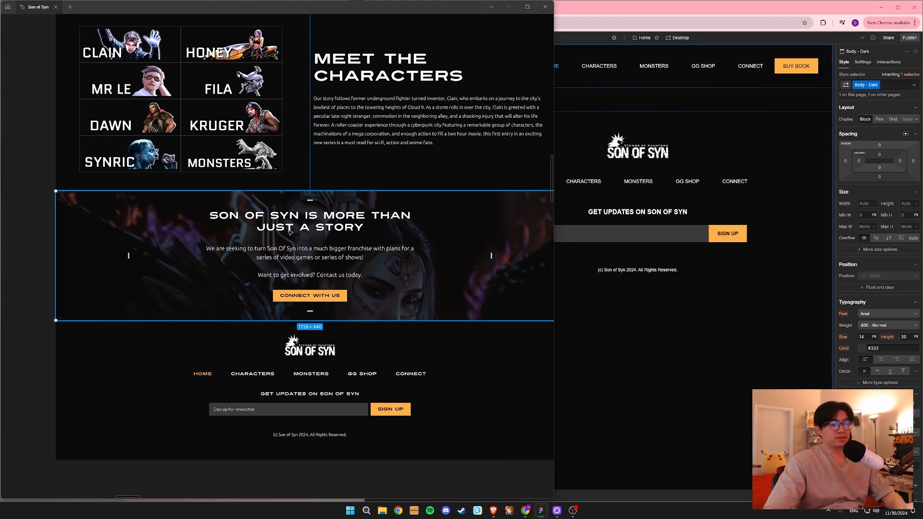
Show the Figma interface and expand Frame 39's nested layers down to the CONNECT WITH US text.
key("ctrl+backslash")
left_click_drag(350, 287, 443, 284)
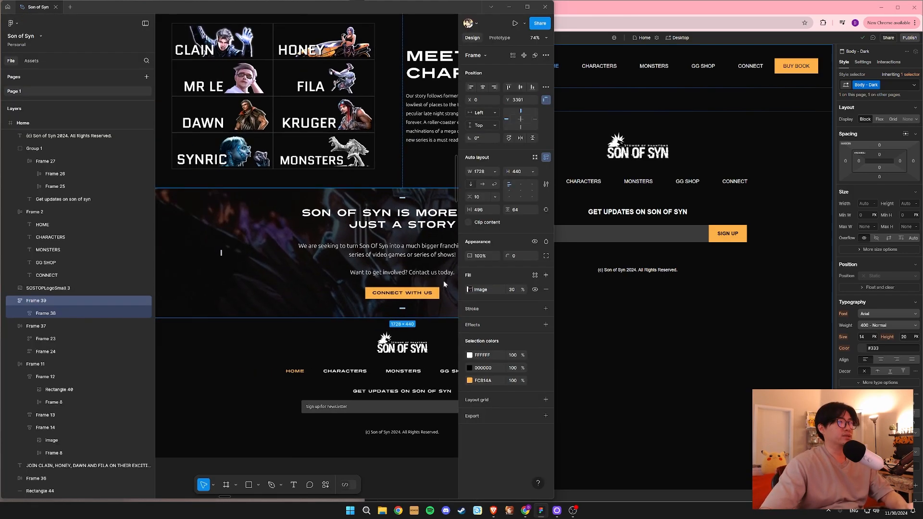
left_click(274, 265)
left_click(263, 352)
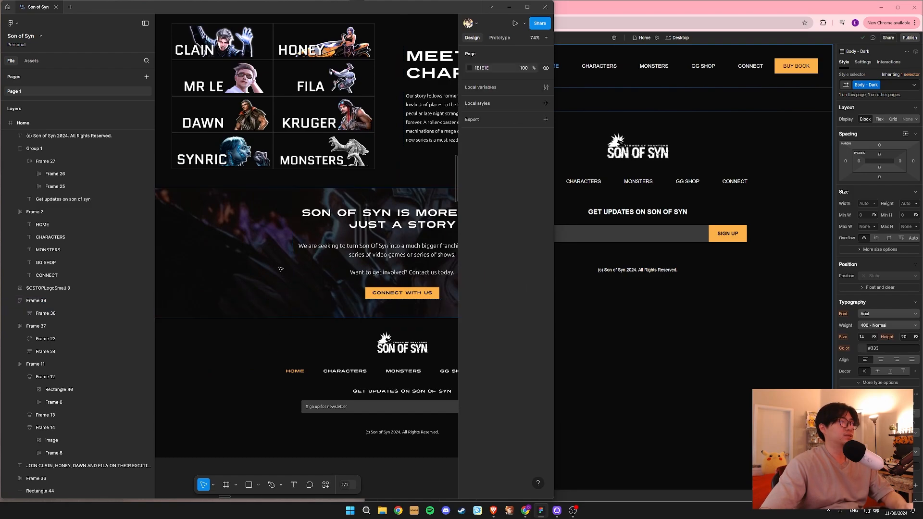
left_click(306, 284)
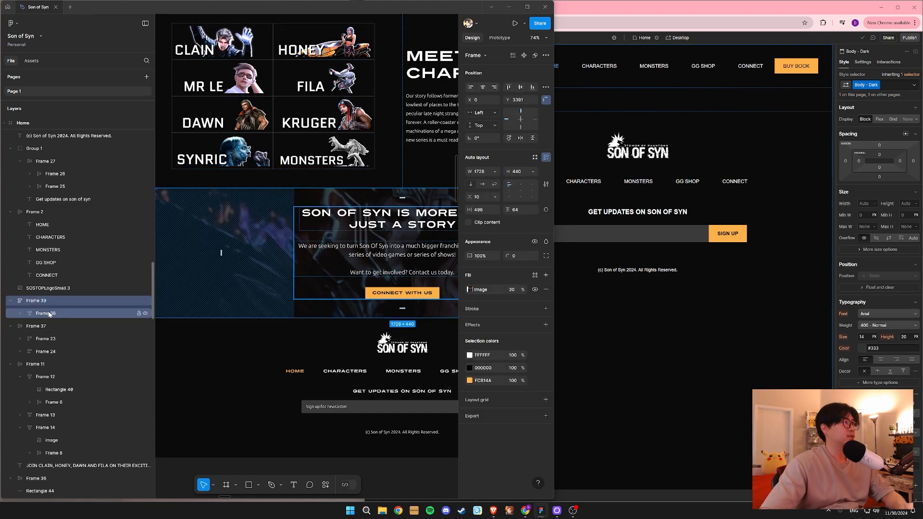
left_click(18, 314)
left_click(21, 313)
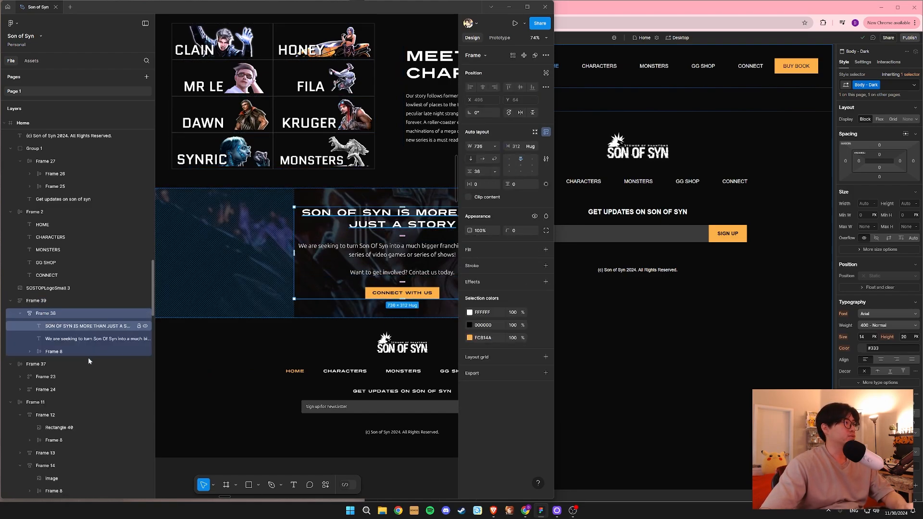
left_click(30, 351)
left_click(180, 272)
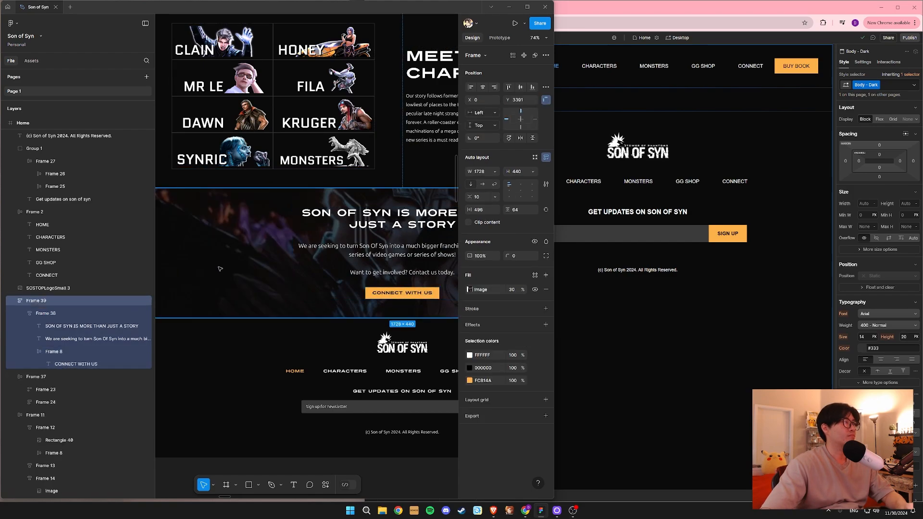
Inspect the image fill of Frame 39 and select its inner text-and-button frame.
left_click(469, 289)
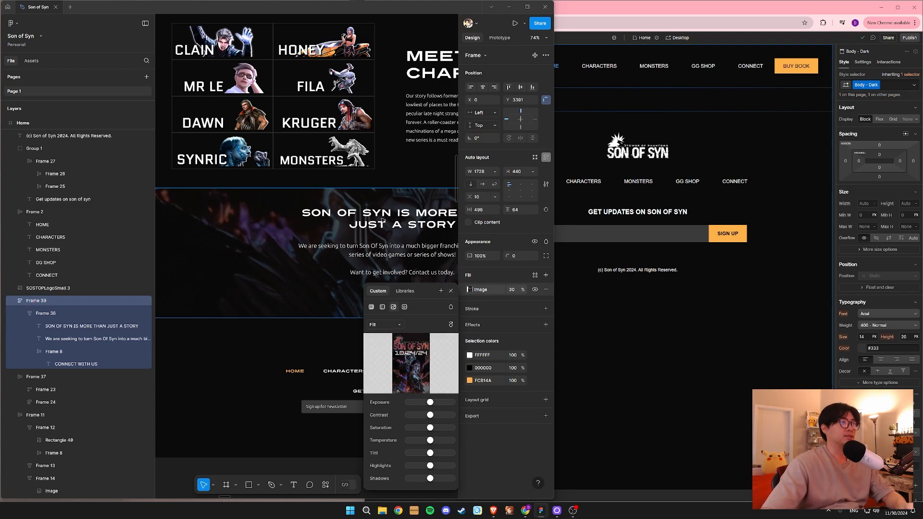
left_click(393, 234)
left_click(399, 226)
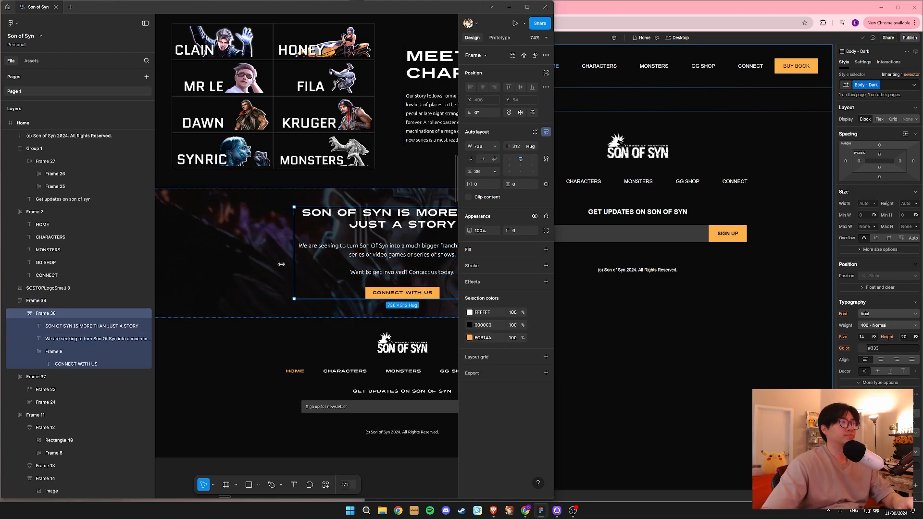
Try moving Frame 39 on the home design and undo the move.
scroll(288, 257, "left", 2)
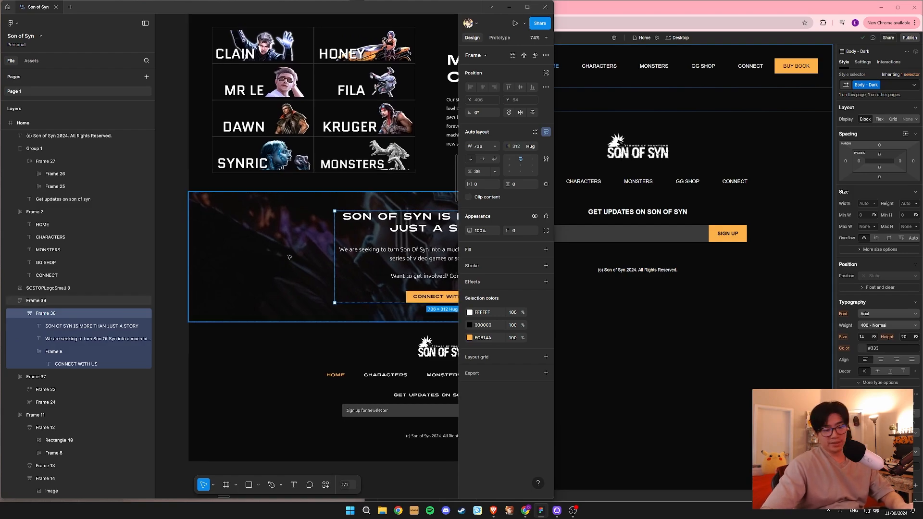
scroll(290, 257, "down", 10)
scroll(289, 257, "down", 3)
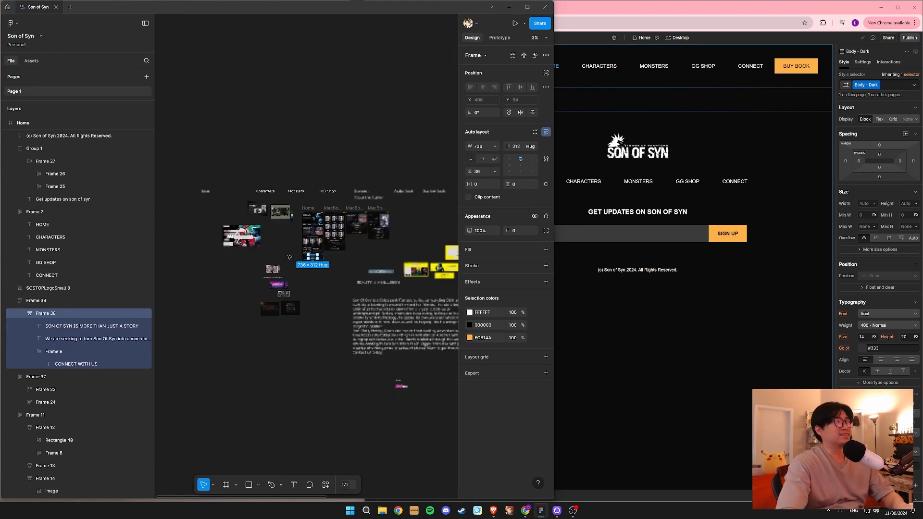
key("shift+2")
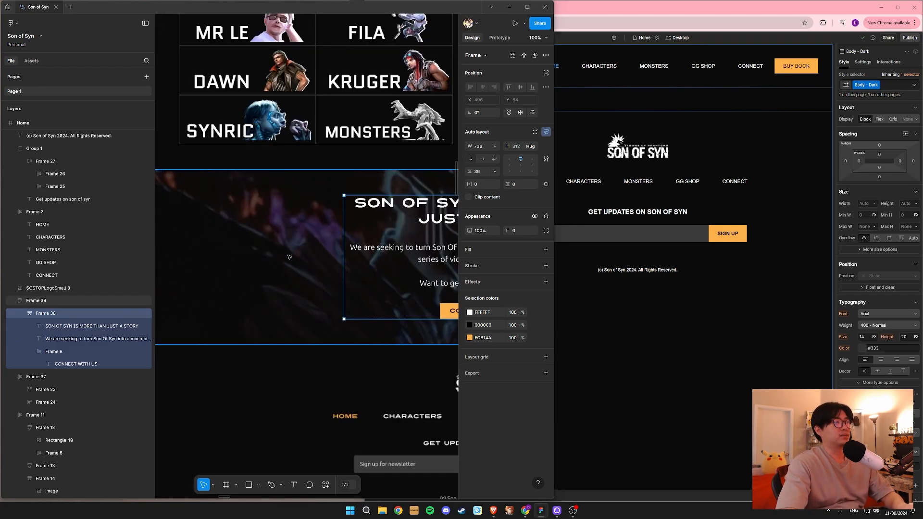
left_click(289, 257)
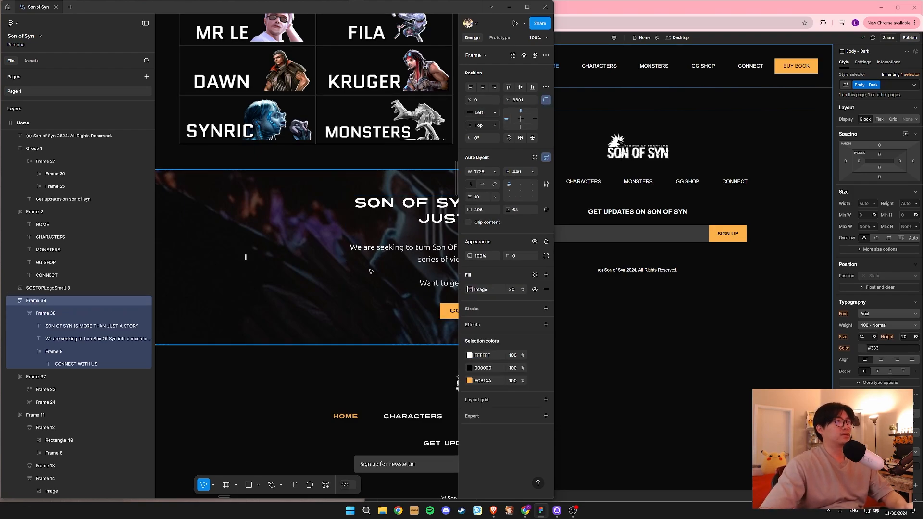
scroll(308, 264, "down", 1)
left_click_drag(319, 269, 307, 266)
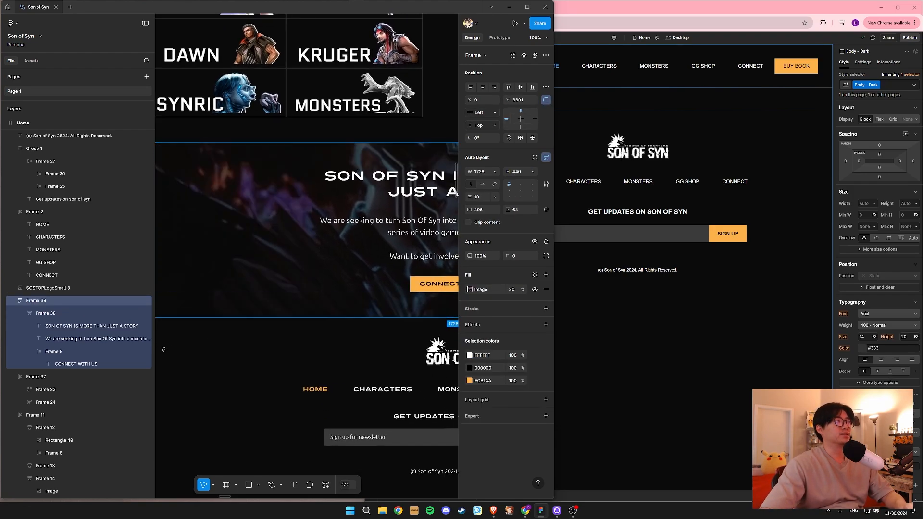
left_click_drag(277, 152, 290, 130)
key("ctrl+z")
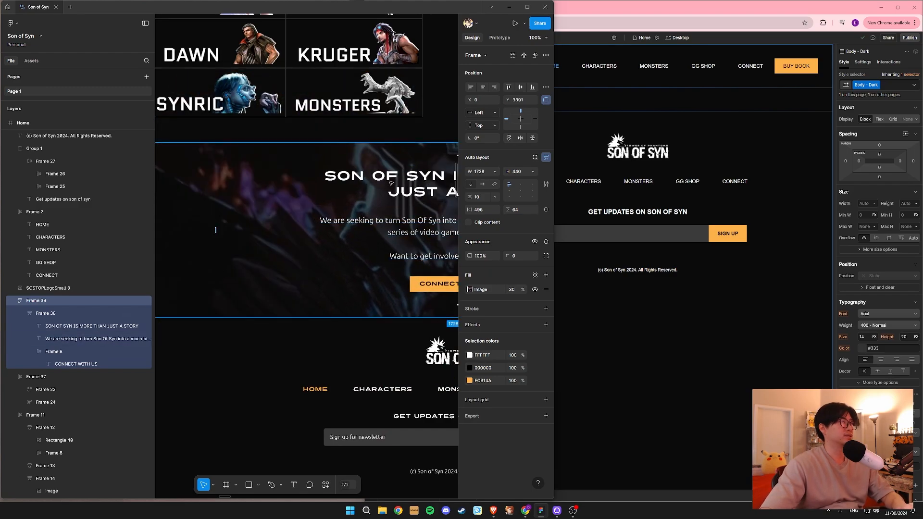
Hide Frame 38's text and button content, and export Frame 39 as a 1x PNG to the Desktop.
left_click(20, 313)
left_click(145, 313)
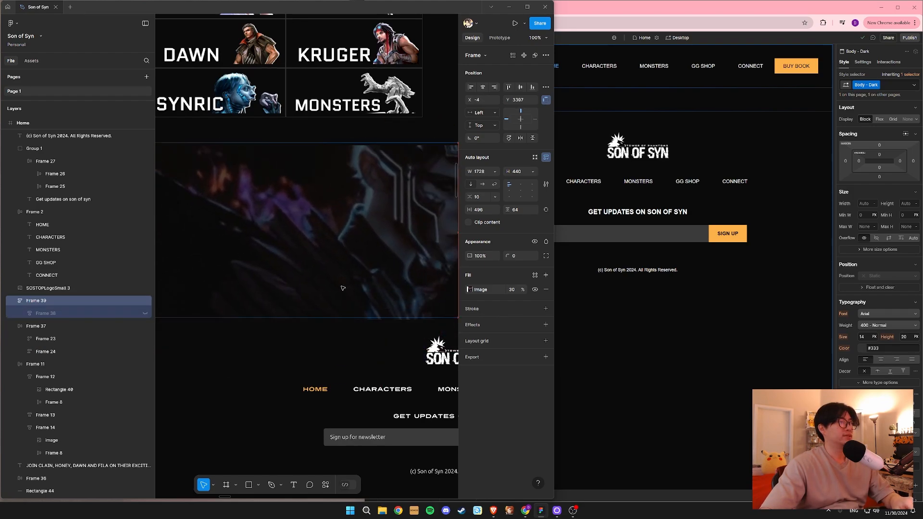
left_click(524, 356)
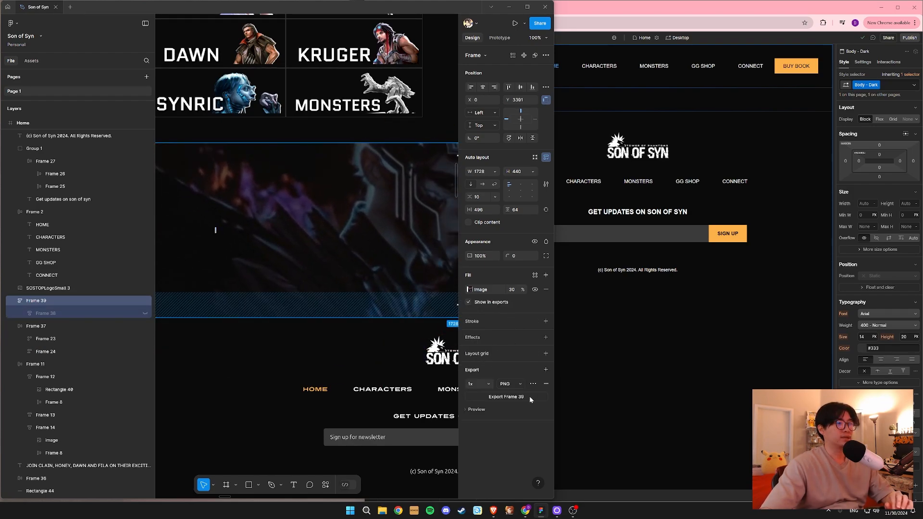
left_click(524, 397)
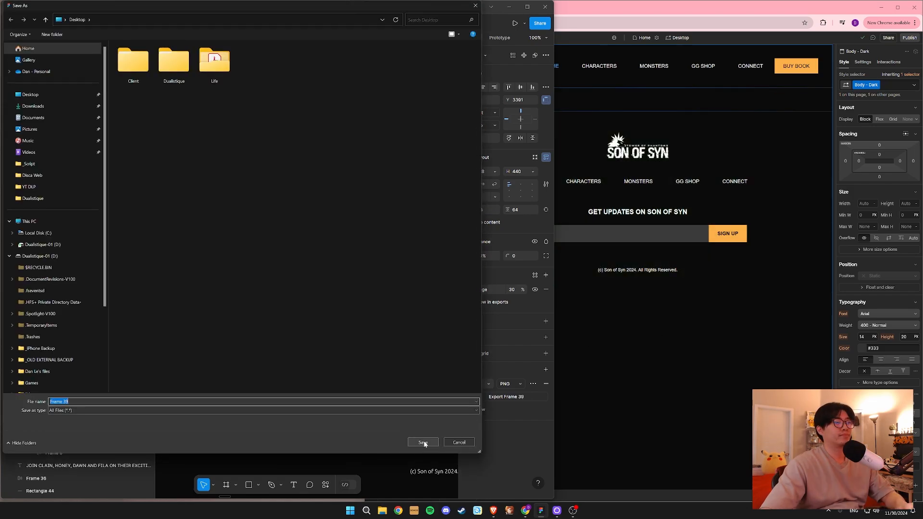
left_click(423, 441)
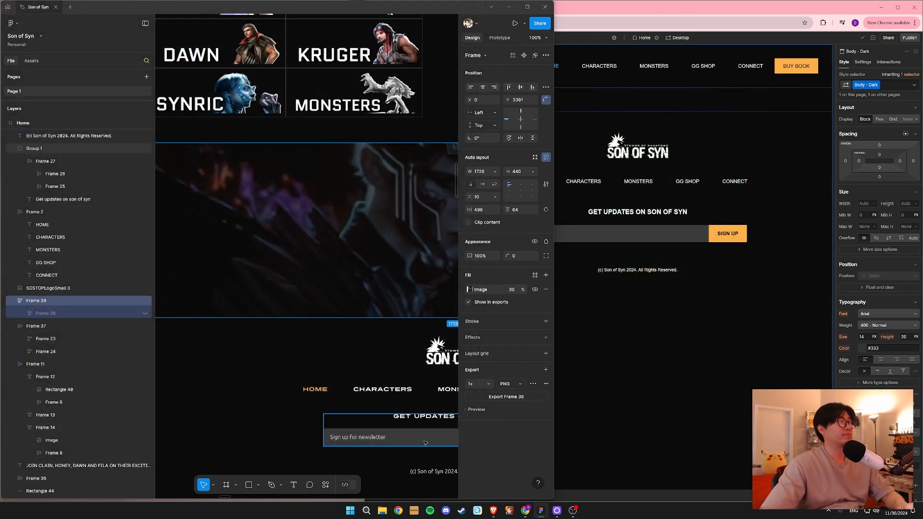
Switch to Webflow, upload the Frame 39 image from the Desktop to the site's assets, and widen the browser window.
left_click(661, 370)
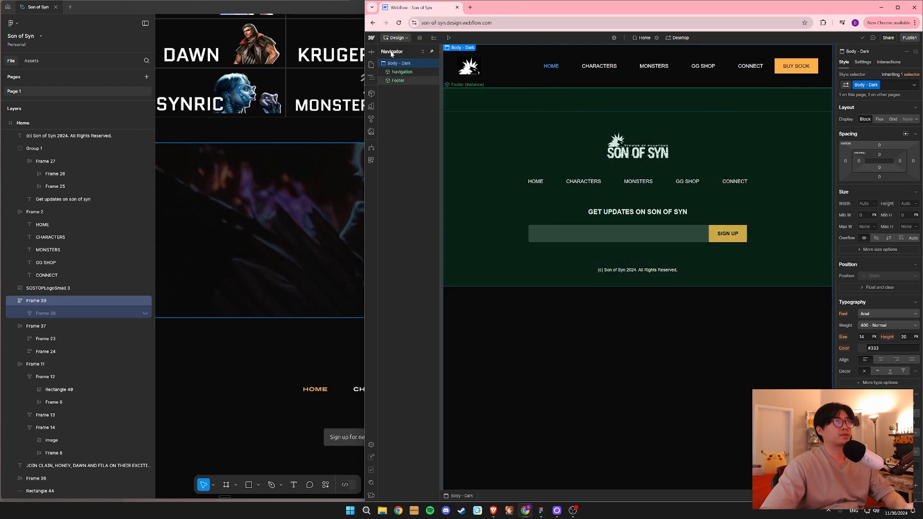
key("p")
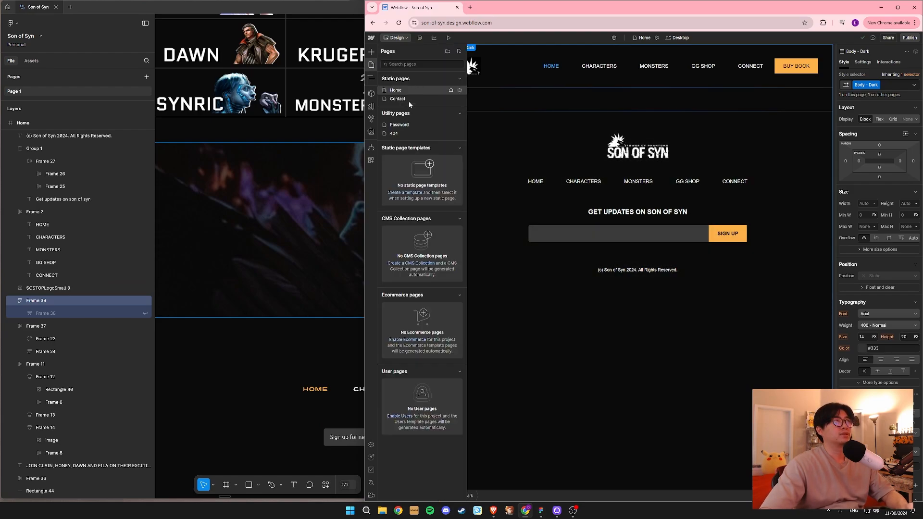
left_click(373, 66)
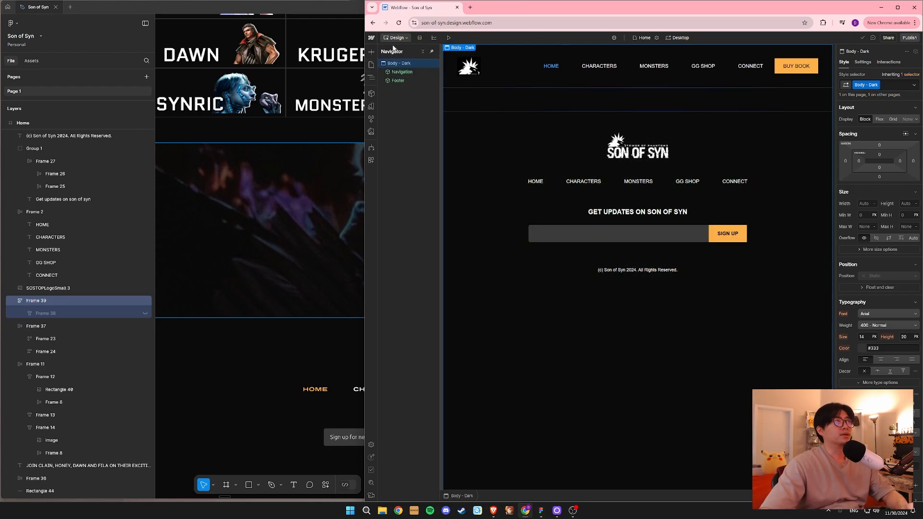
left_click(371, 131)
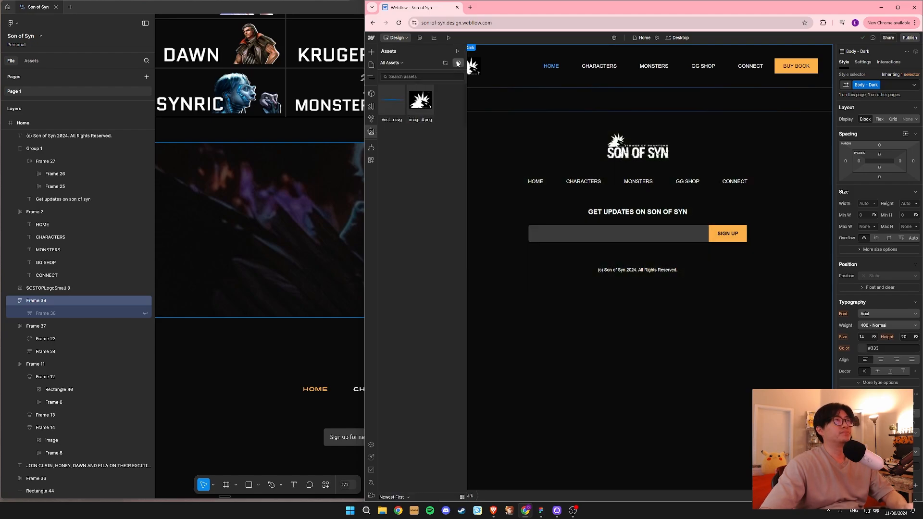
left_click(458, 62)
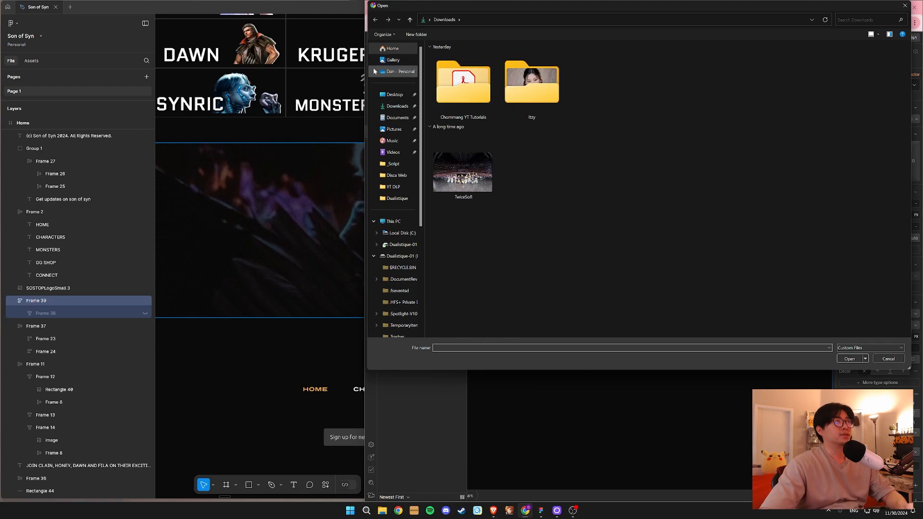
left_click(391, 95)
left_click(567, 71)
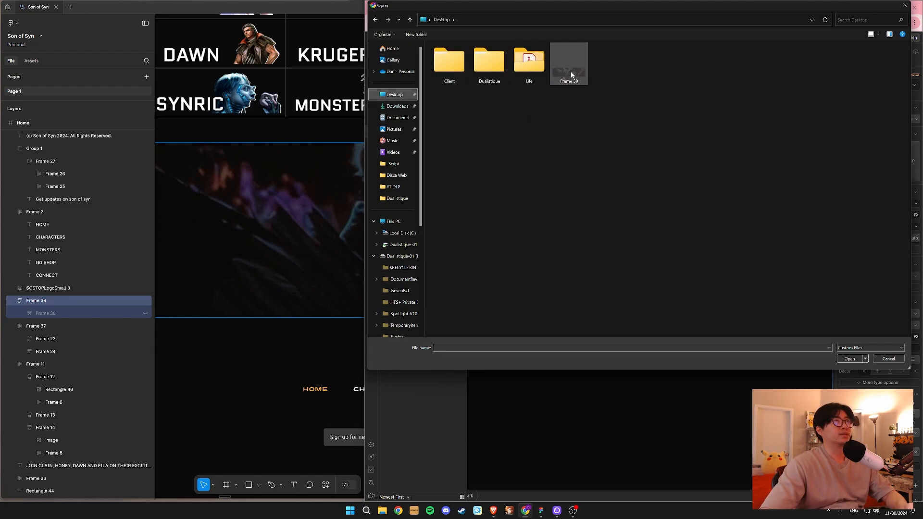
left_click(849, 358)
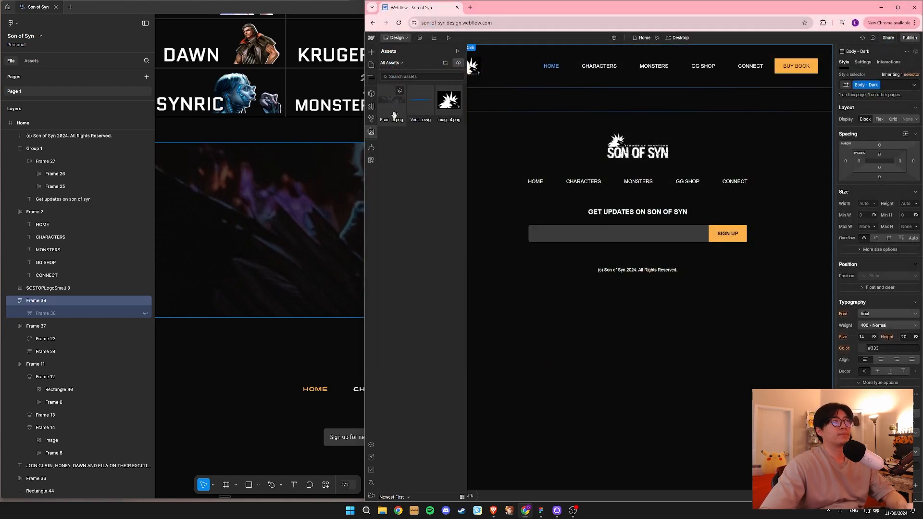
left_click_drag(362, 274, 164, 275)
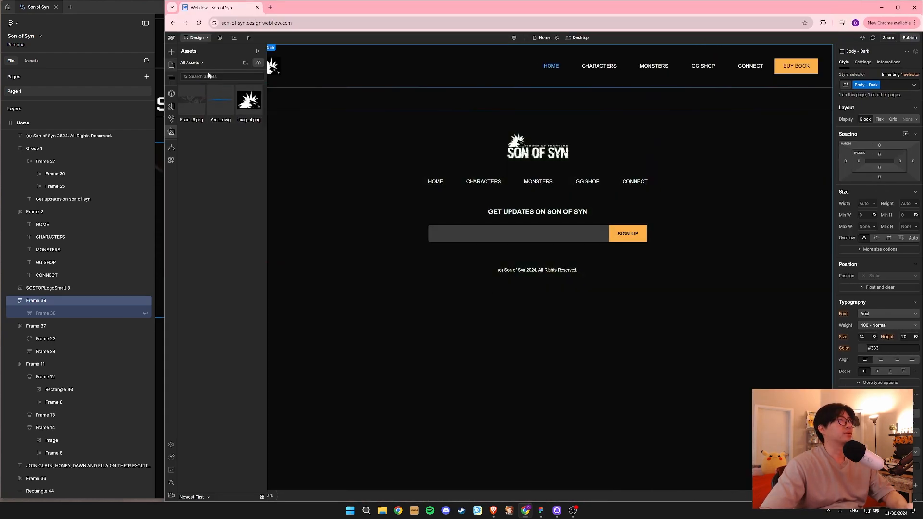
Add a Section element to the home page body, clearing the old element search first.
left_click(171, 64)
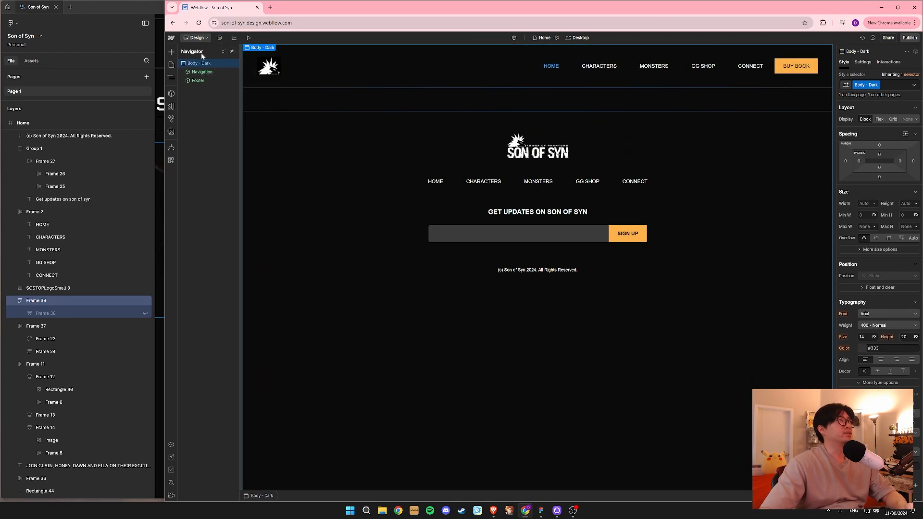
left_click(171, 52)
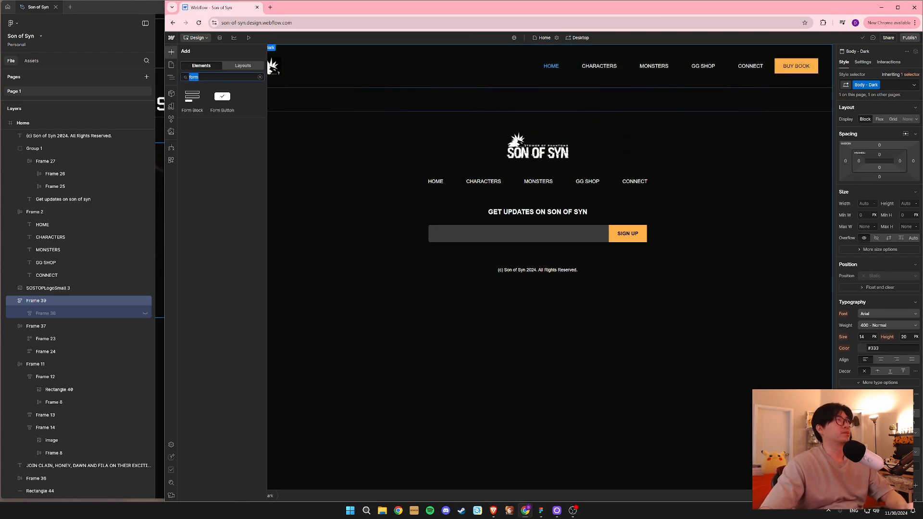
key("BackSpace")
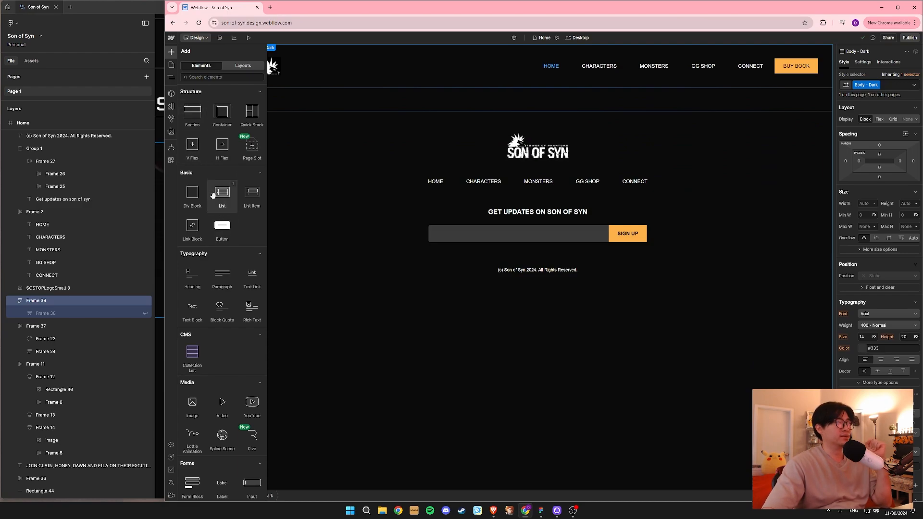
left_click_drag(213, 194, 267, 156)
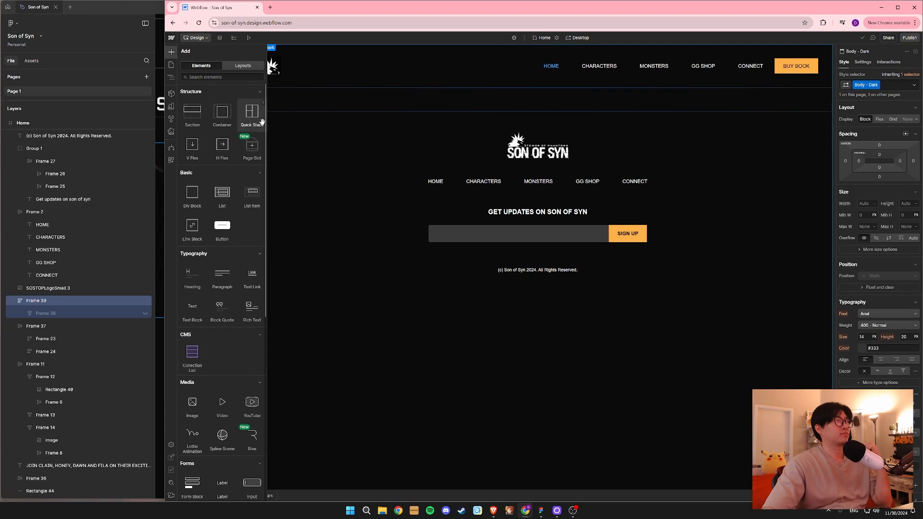
left_click(195, 120)
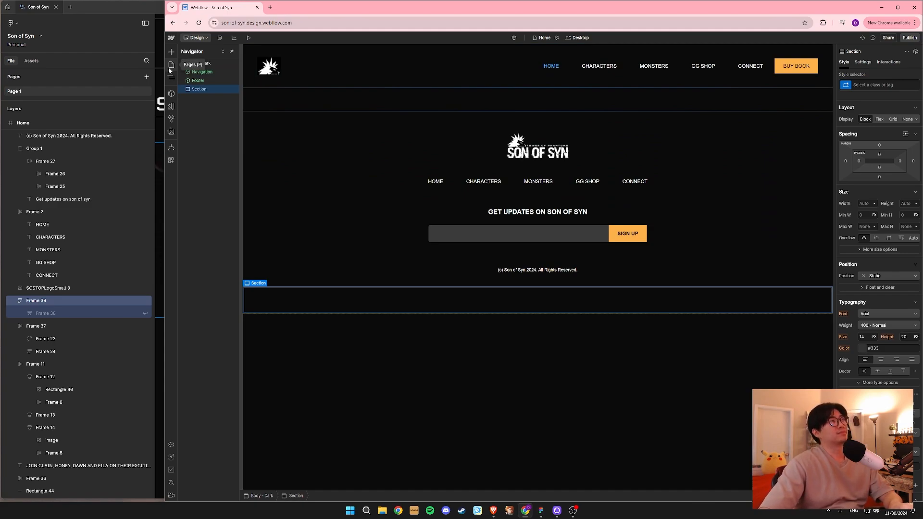
Place a Container element inside the new section below the footer.
left_click(171, 67)
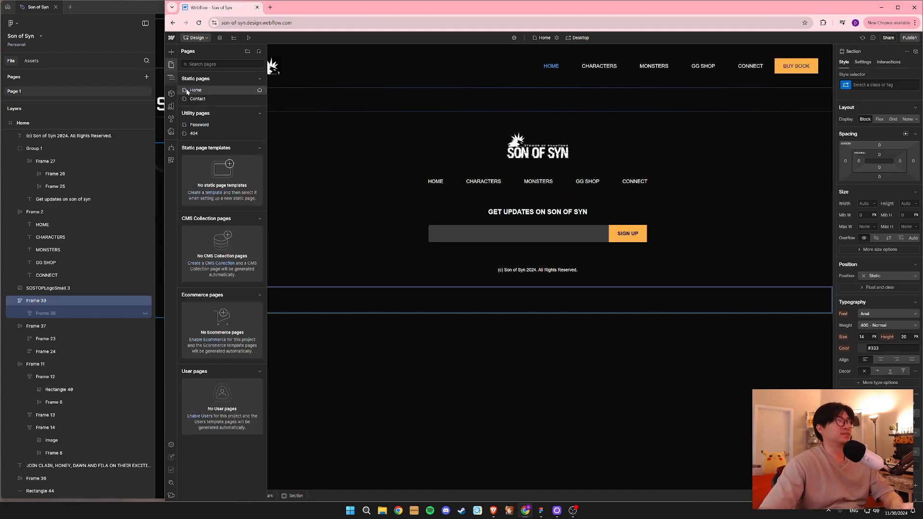
left_click(172, 67)
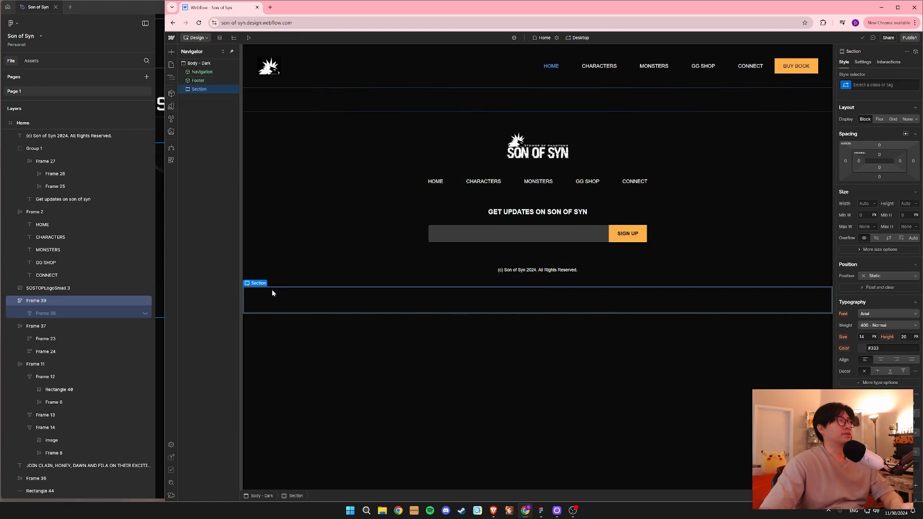
left_click(171, 66)
left_click(172, 67)
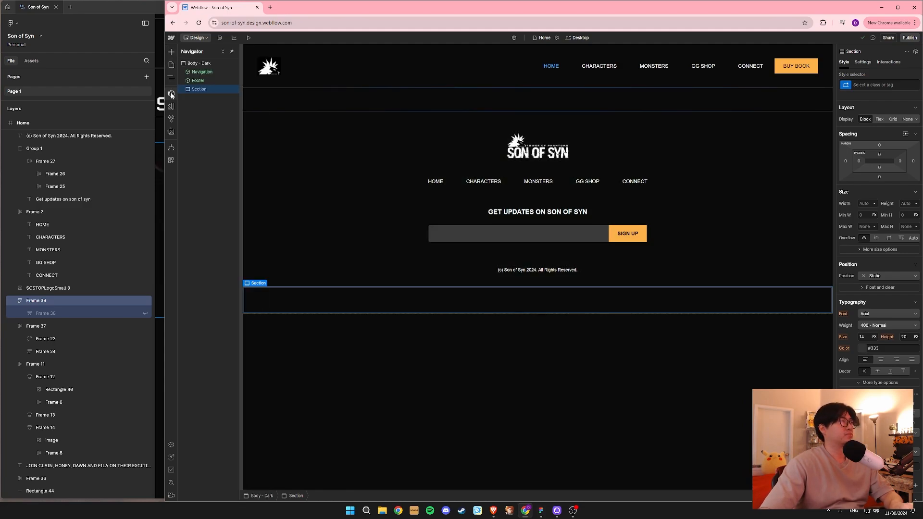
left_click(171, 52)
left_click_drag(222, 112, 351, 304)
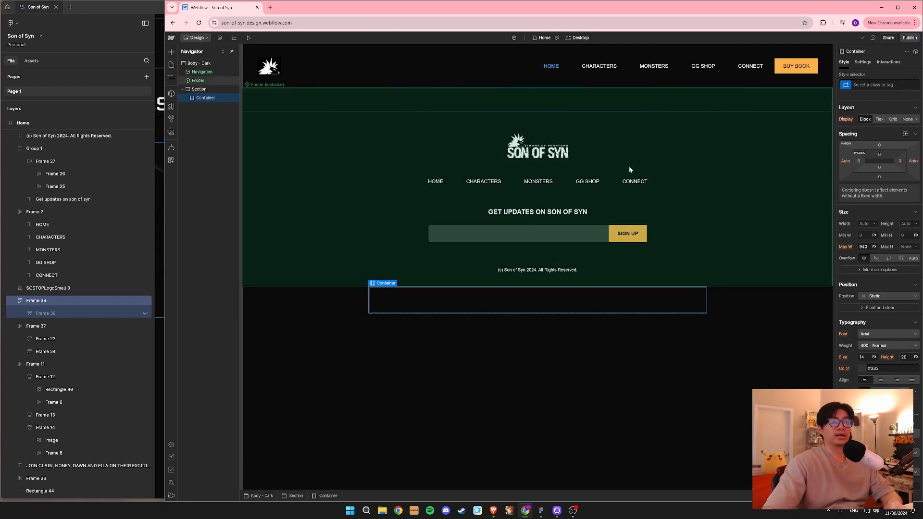
Create a class named Container for the new container and set its maximum width to none.
left_click(325, 310)
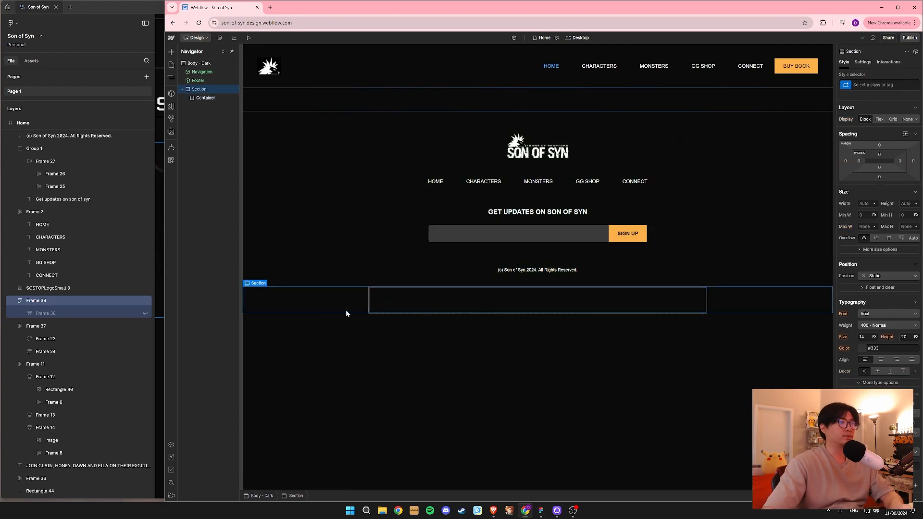
left_click(382, 303)
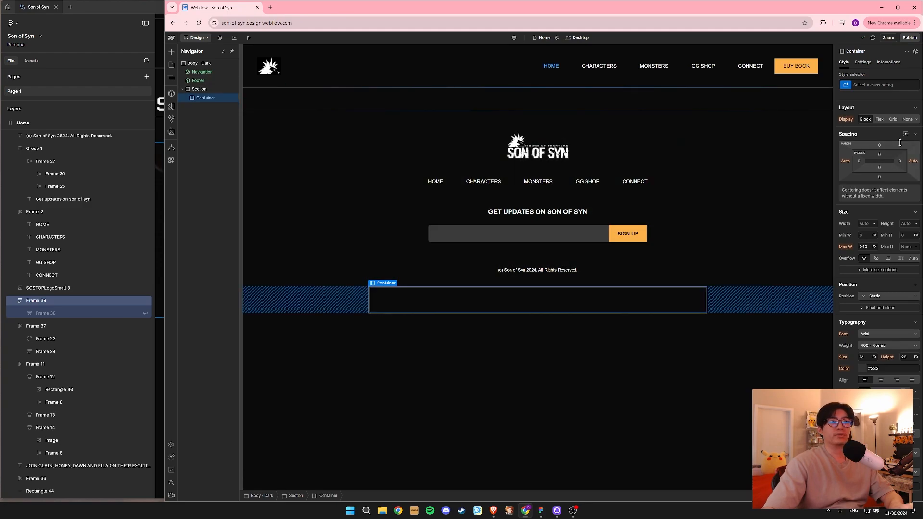
left_click(879, 85)
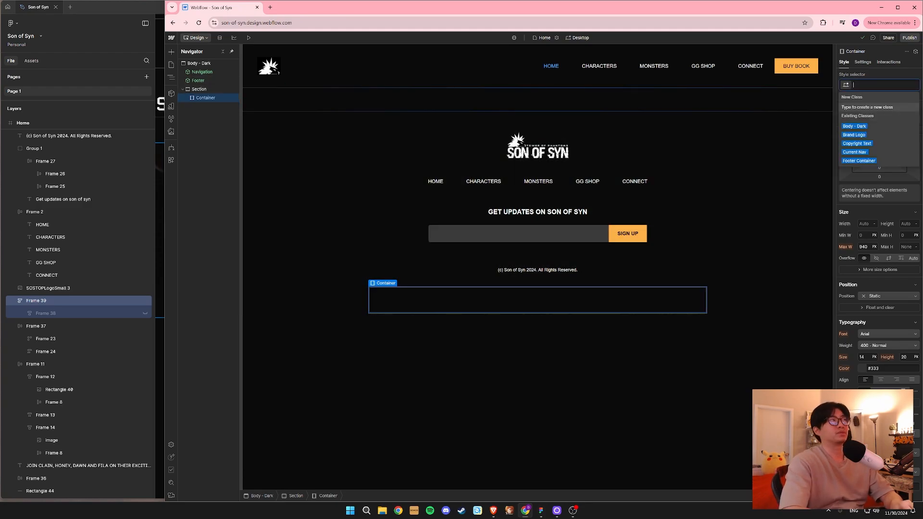
type("Container")
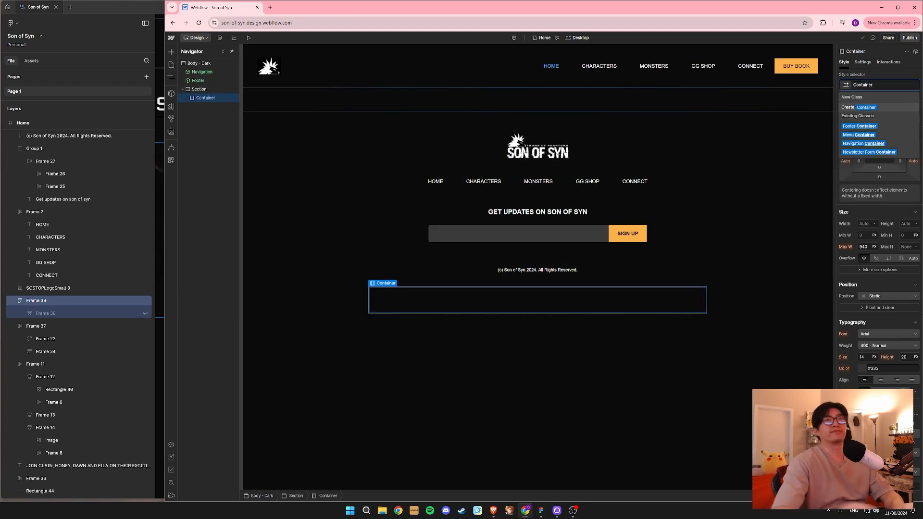
left_click(872, 108)
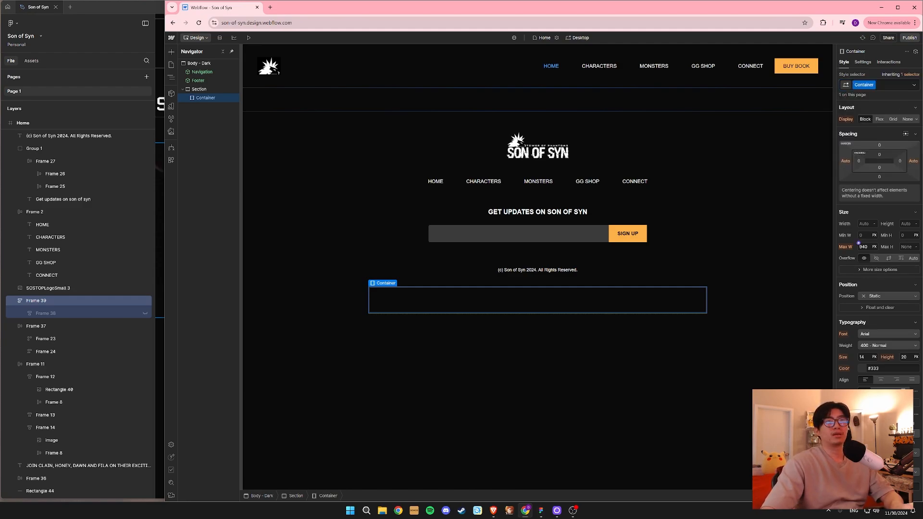
key("BackSpace")
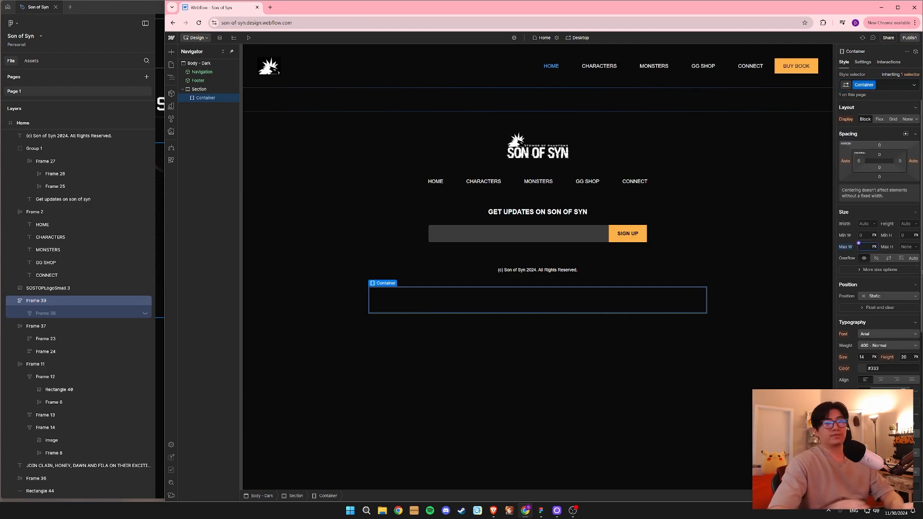
left_click(874, 246)
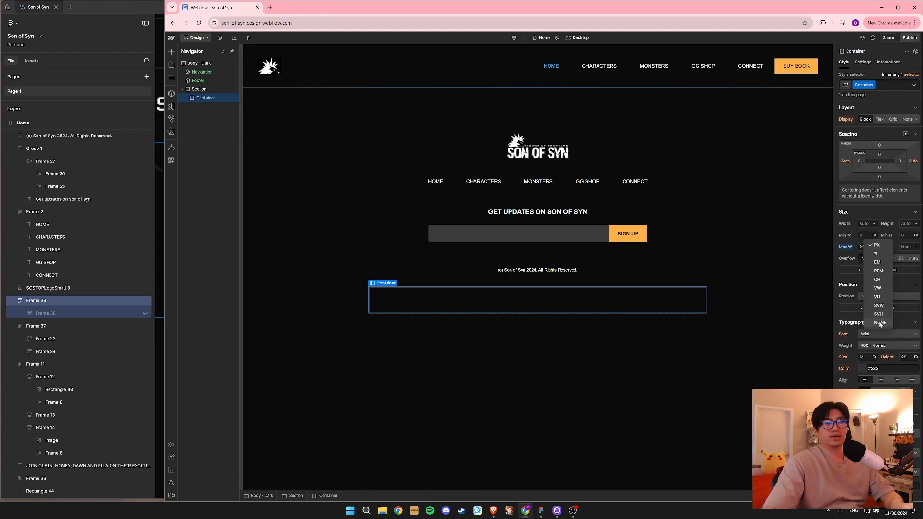
left_click(878, 323)
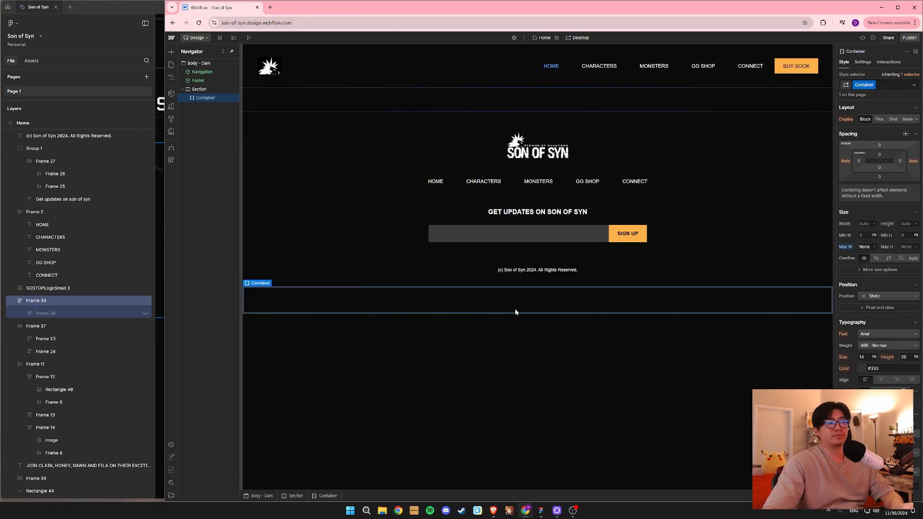
Set the new section's left and right padding to 40 px.
left_click(199, 90)
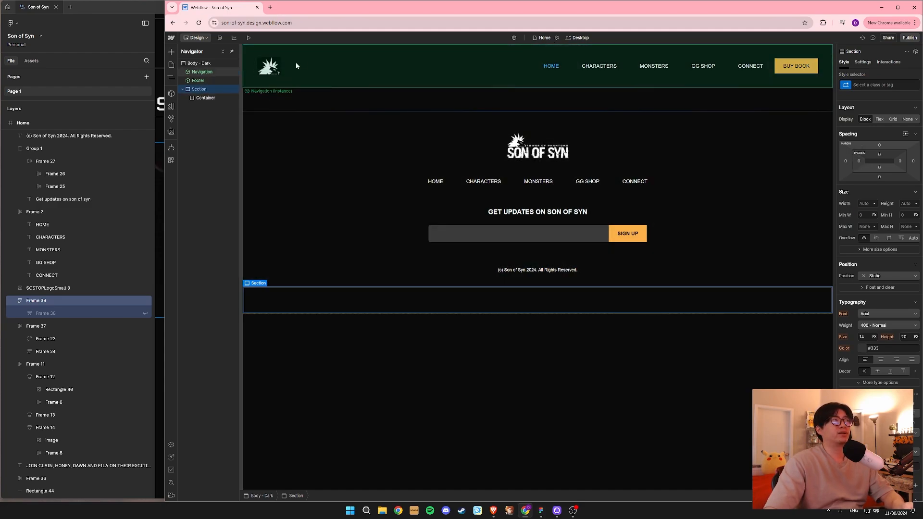
left_click(859, 162)
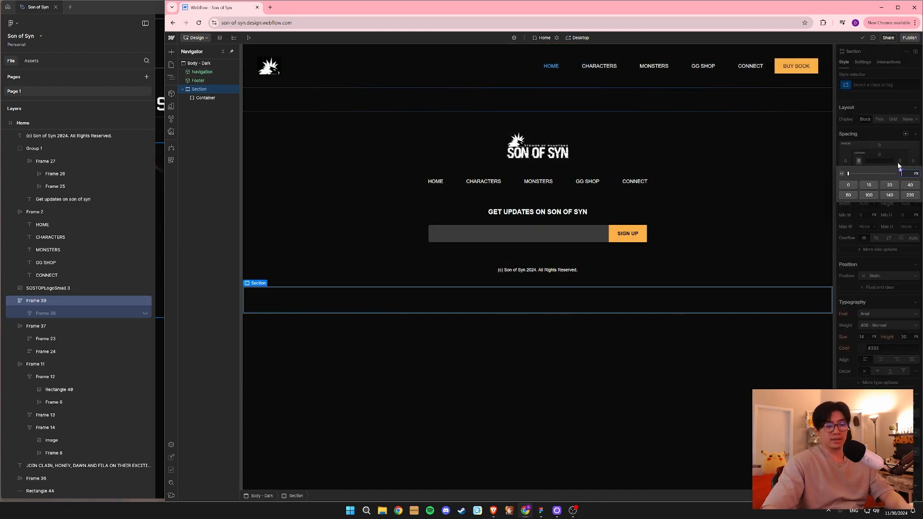
type("40")
key("Return")
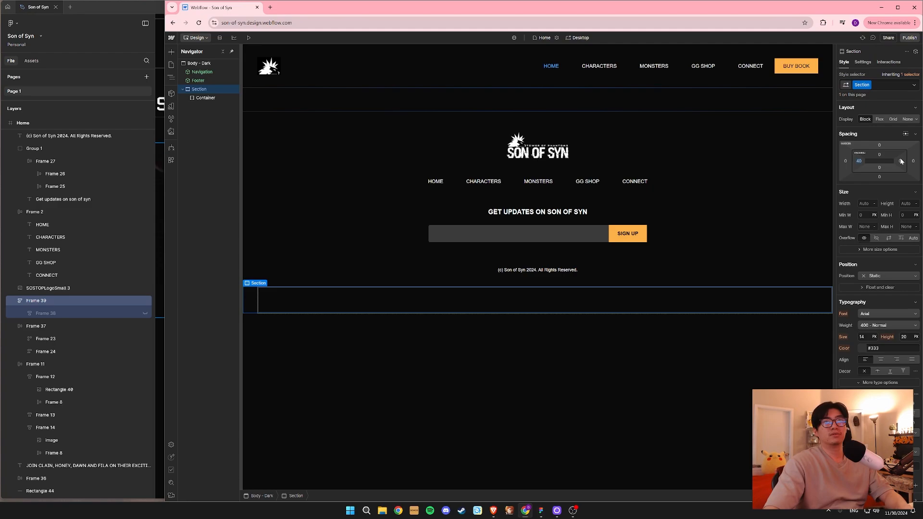
left_click(901, 161)
left_click(910, 185)
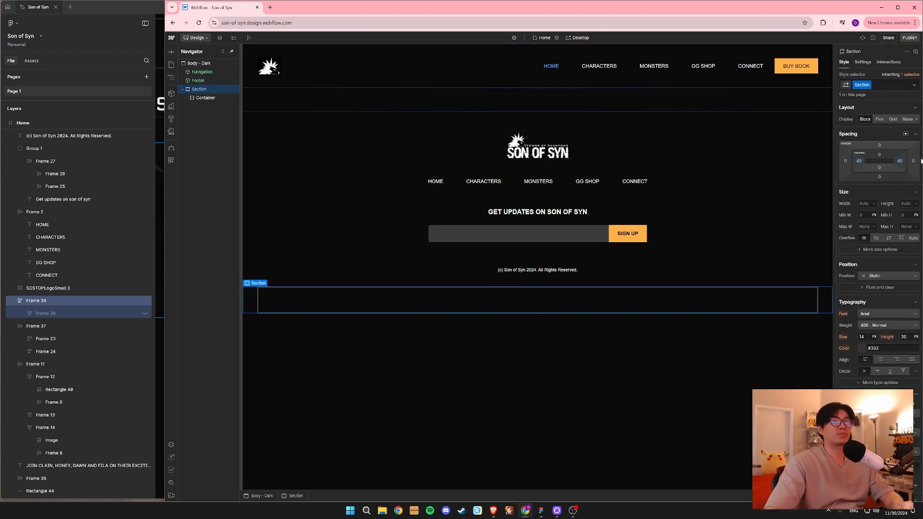
Set the section's top and bottom padding to 35 px.
left_click(881, 154)
type("35")
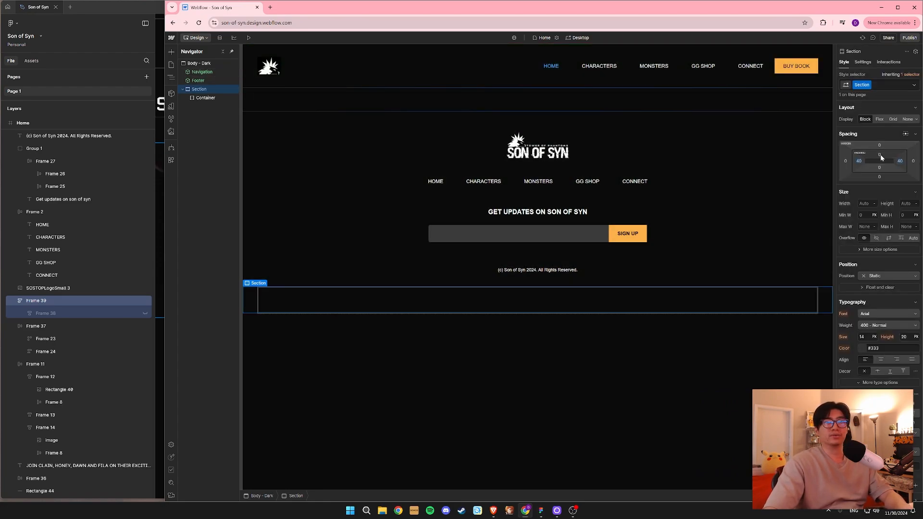
key("Return")
left_click(879, 167)
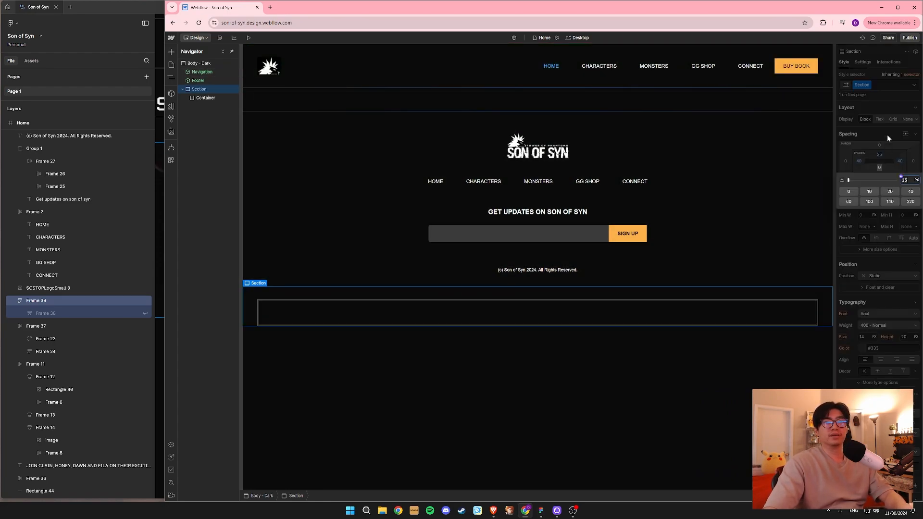
type("35")
key("Return")
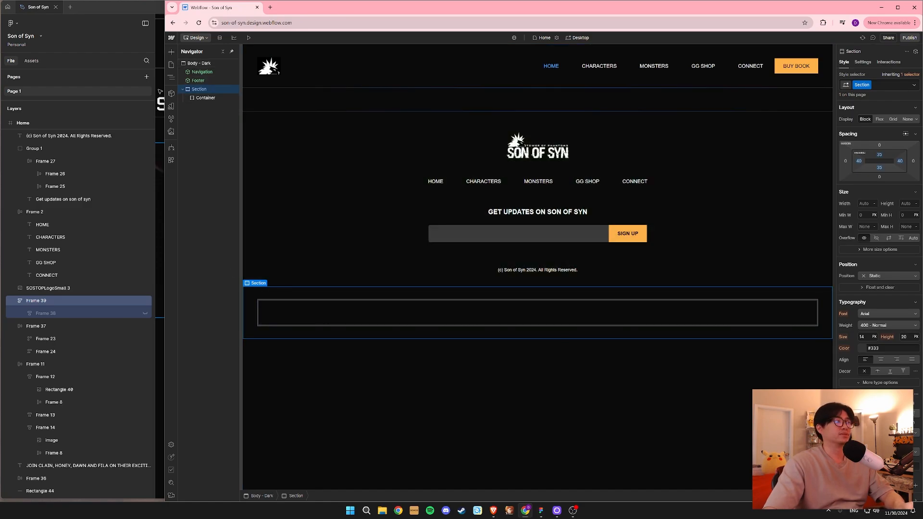
Switch to Figma, unhide Frame 38's text and button content, and view the call-to-action design with the interface hidden.
left_click(205, 97)
left_click(116, 8)
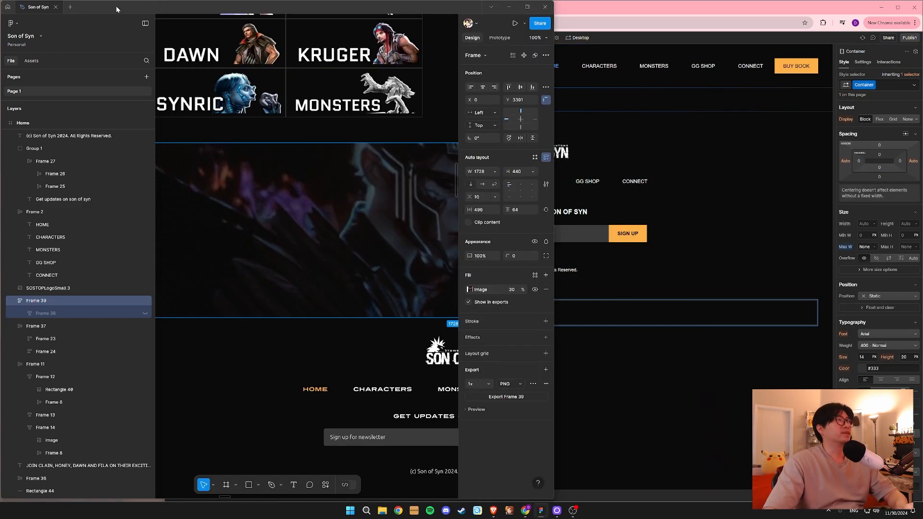
scroll(379, 297, "down", 5)
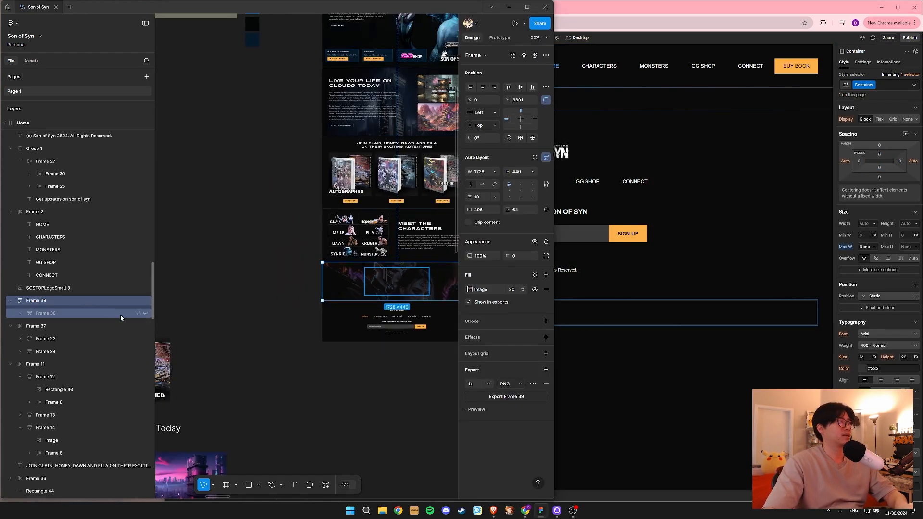
left_click(145, 313)
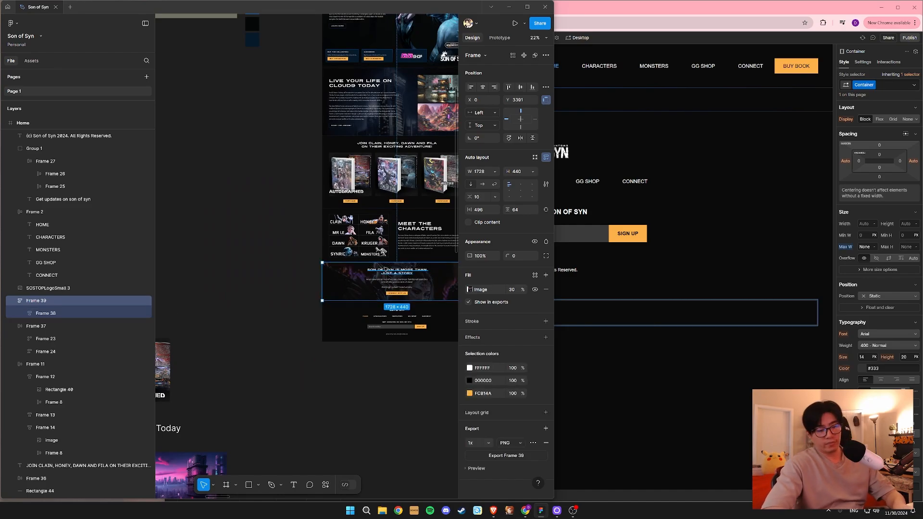
key("ctrl+backslash")
scroll(476, 285, "up", 5)
scroll(476, 285, "up", 3)
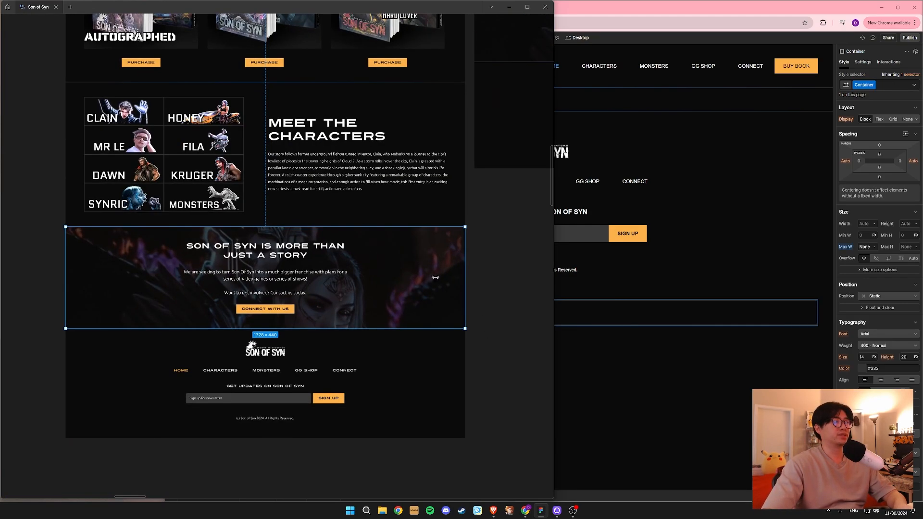
scroll(432, 278, "left", 2)
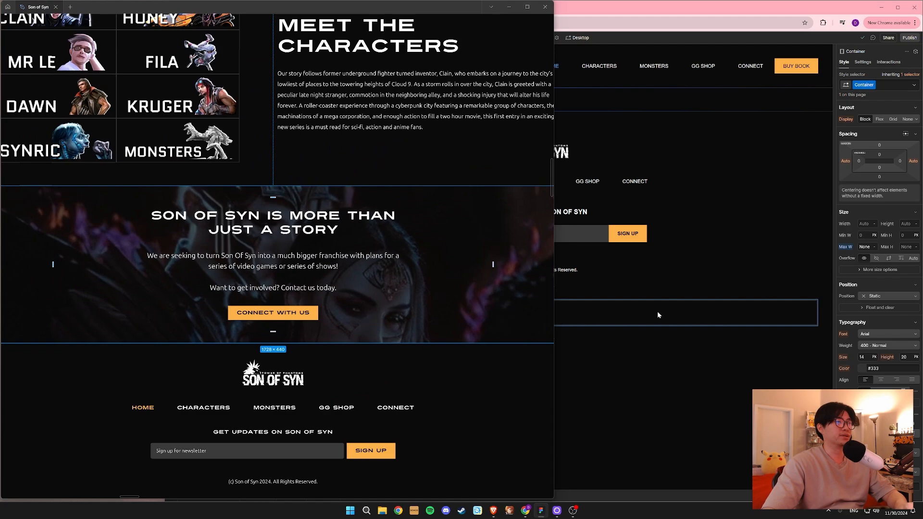
Switch to Webflow, add a div block inside the container, and give it a new class named CTA Block.
left_click(610, 313)
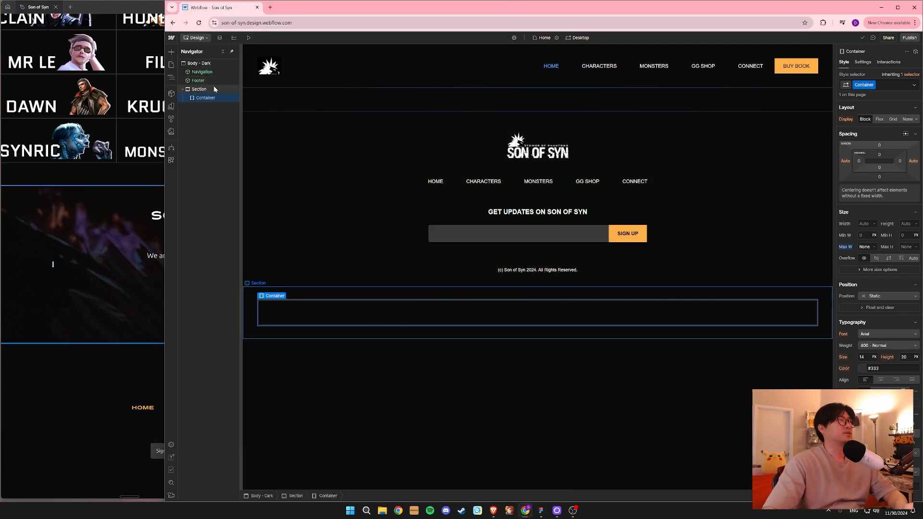
left_click(171, 53)
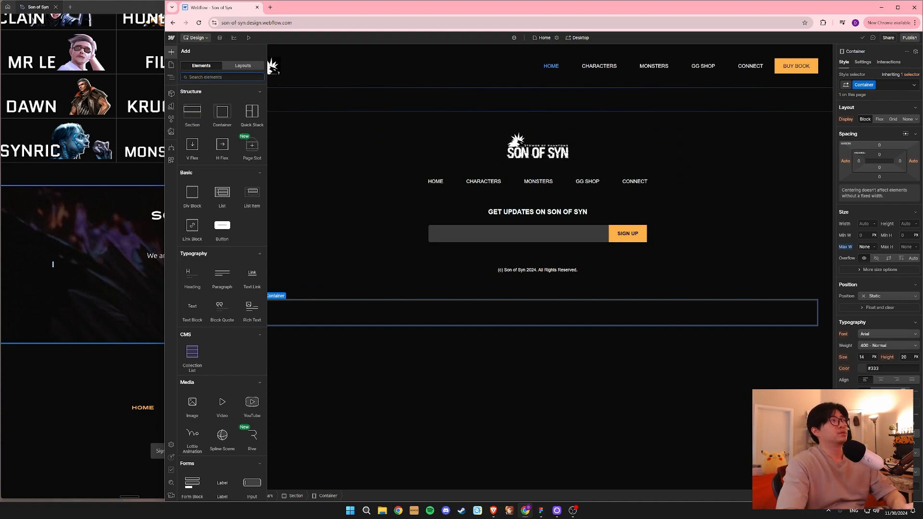
left_click(192, 192)
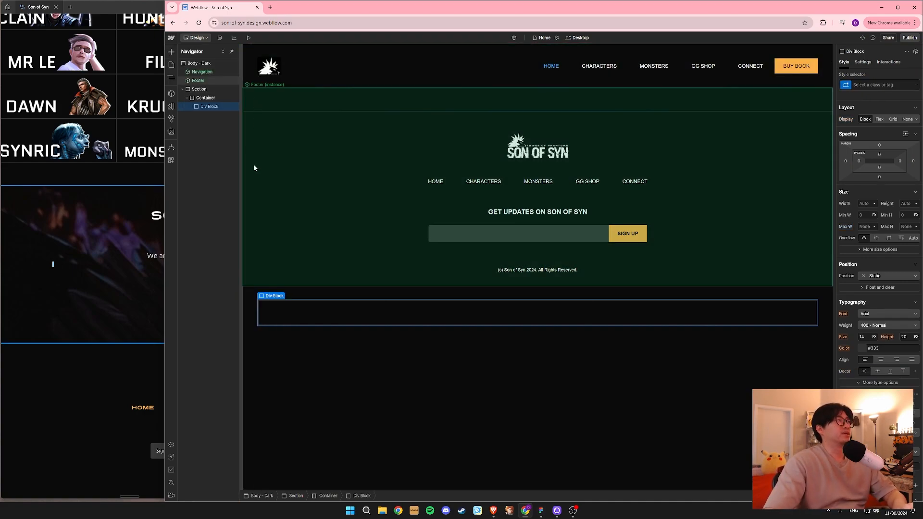
left_click(877, 83)
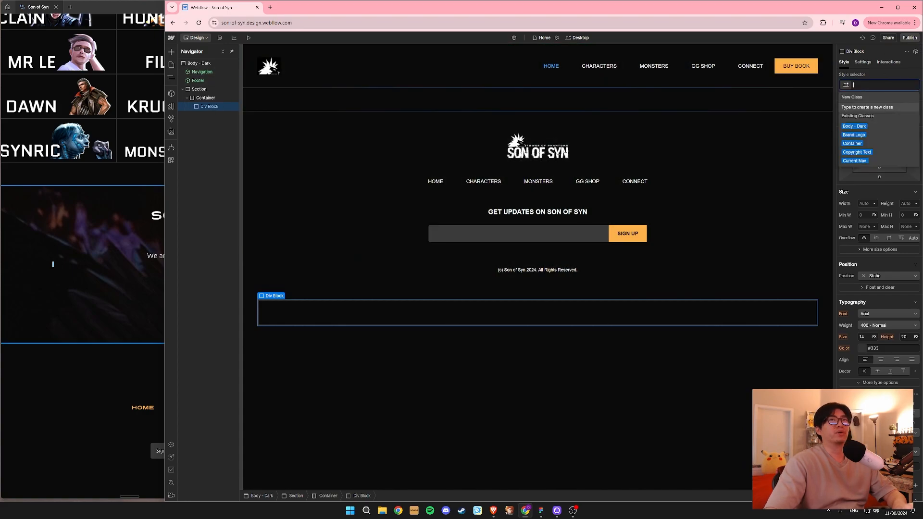
type("CTA")
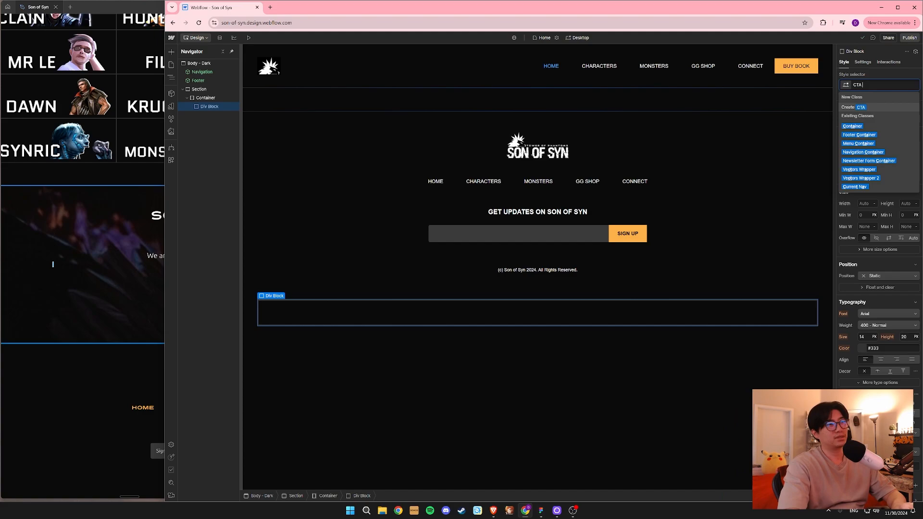
type("Block")
key("Return")
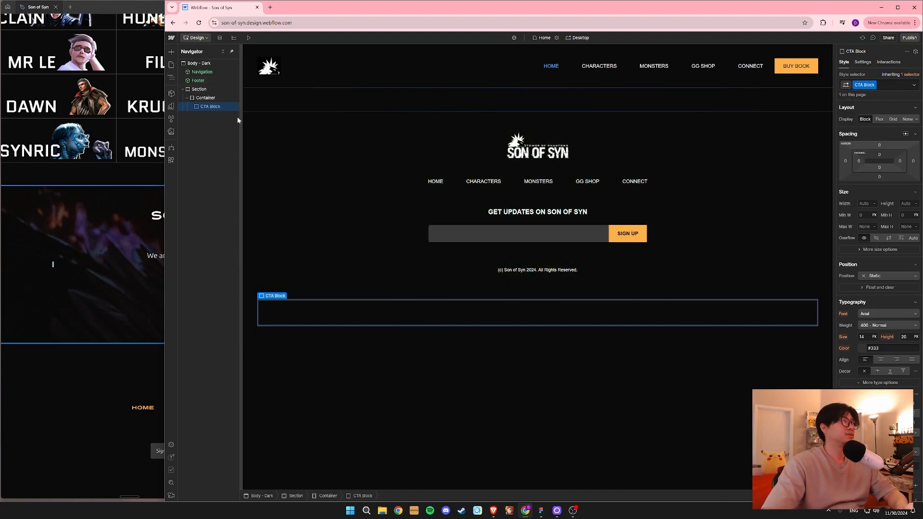
Check the call-to-action design in Figma, return to Webflow, and add an H2 heading inside the CTA Block.
left_click(112, 325)
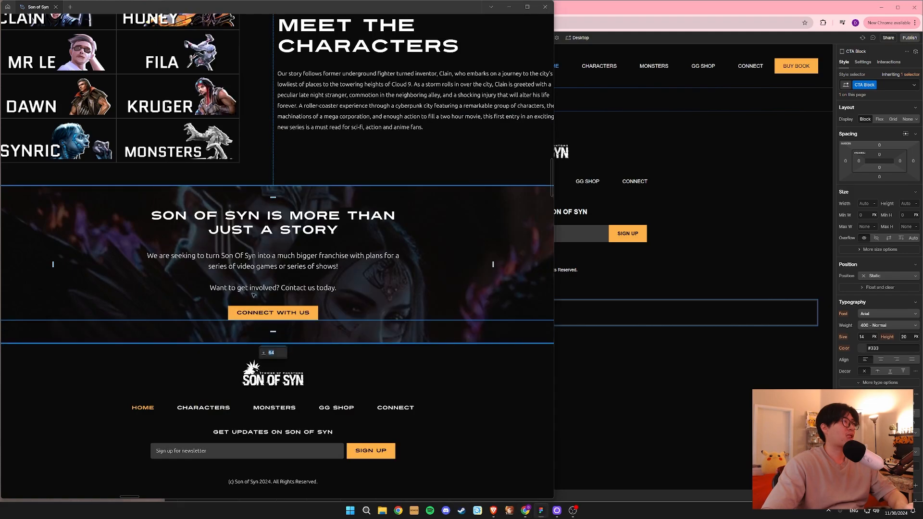
left_click(650, 318)
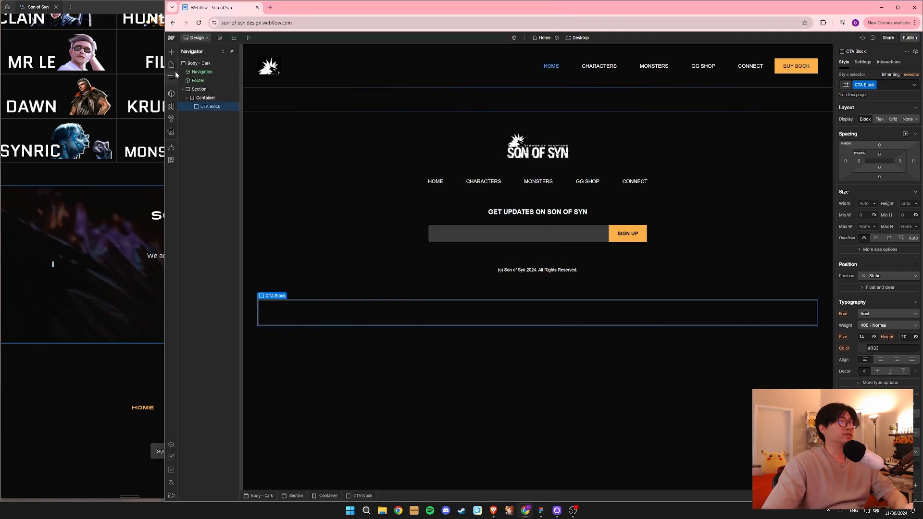
left_click(171, 51)
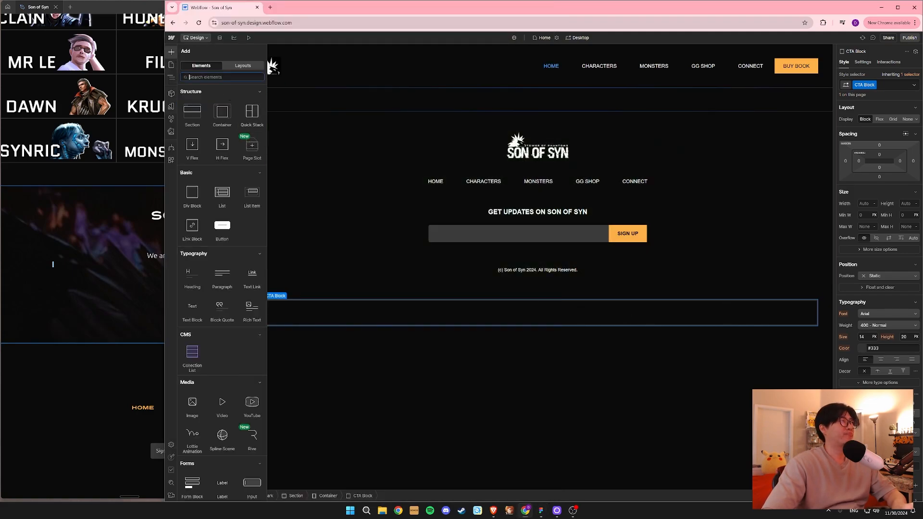
type("heade")
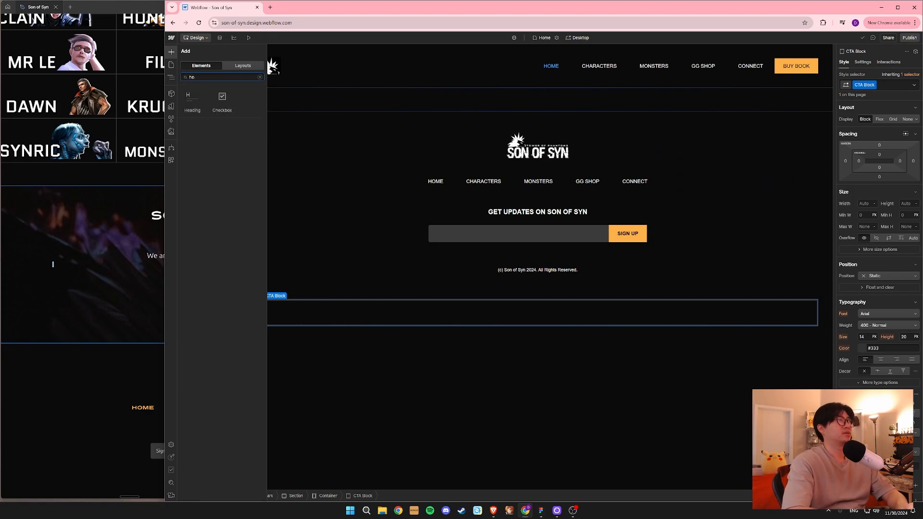
key("BackSpace")
key("BackSpace")
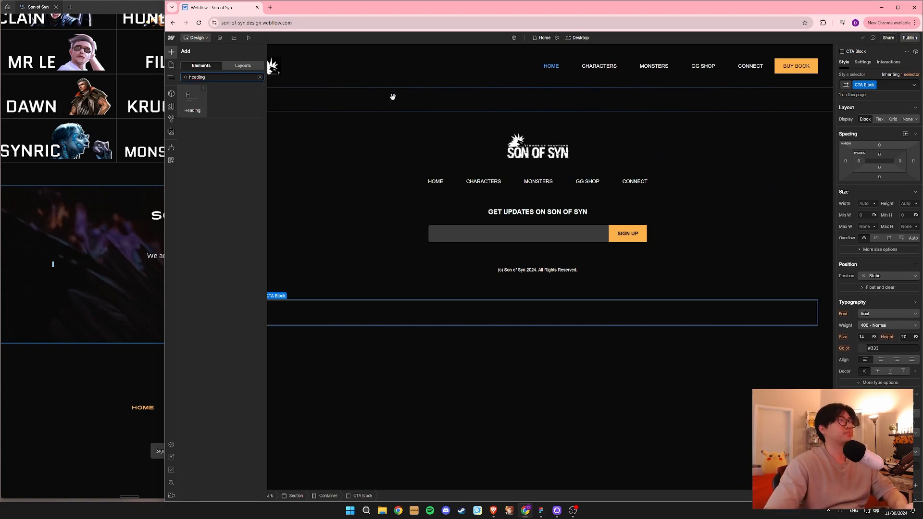
left_click_drag(392, 97, 552, 212)
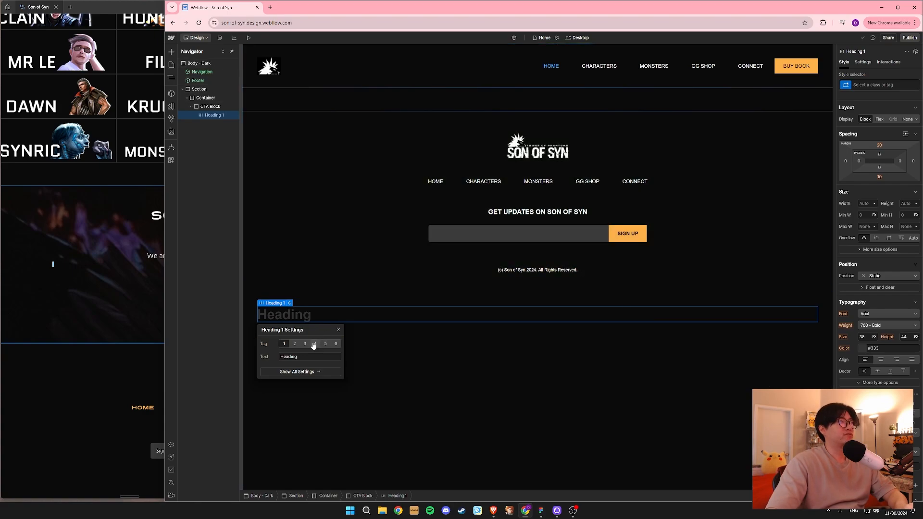
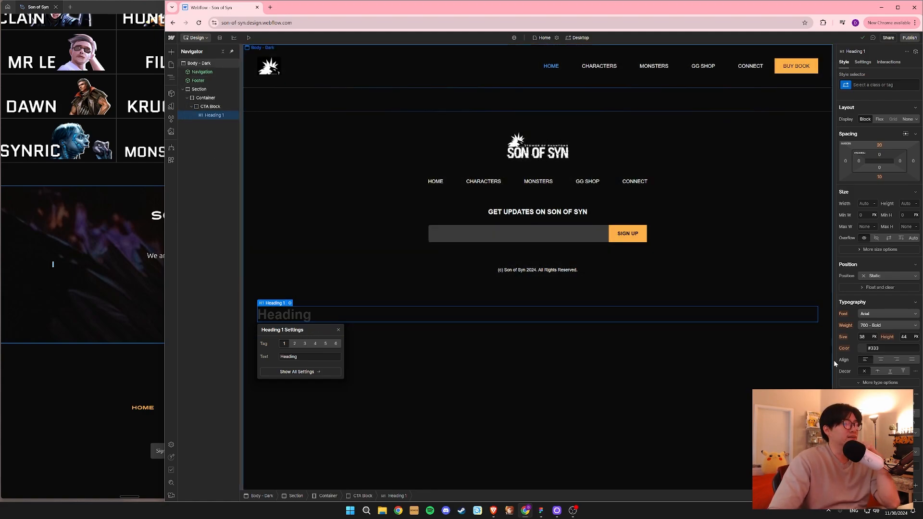
left_click(295, 343)
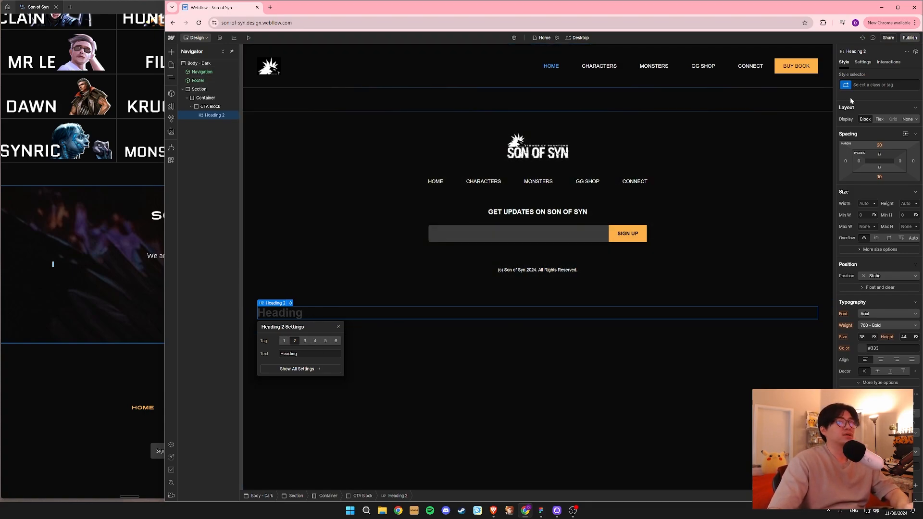
Give the heading a new class named CTA Header and set its text color to white.
left_click(880, 85)
type("CTA HE")
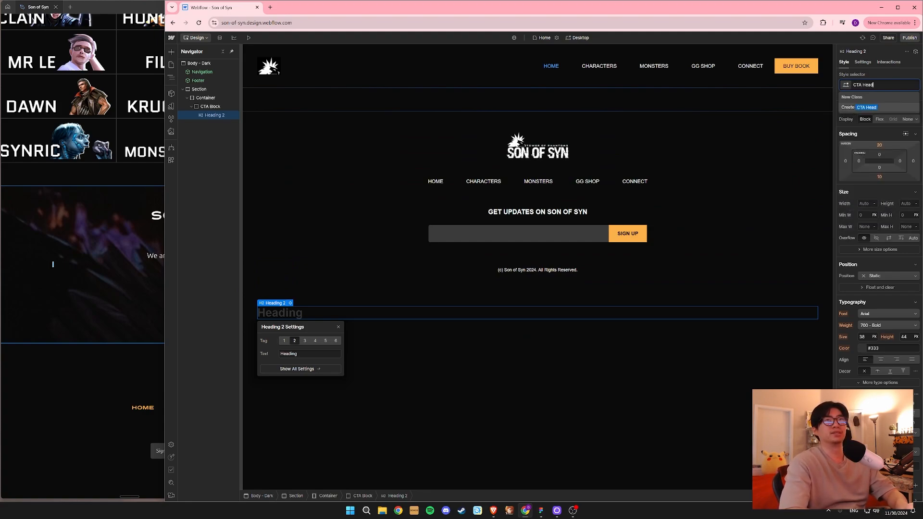
key("Return")
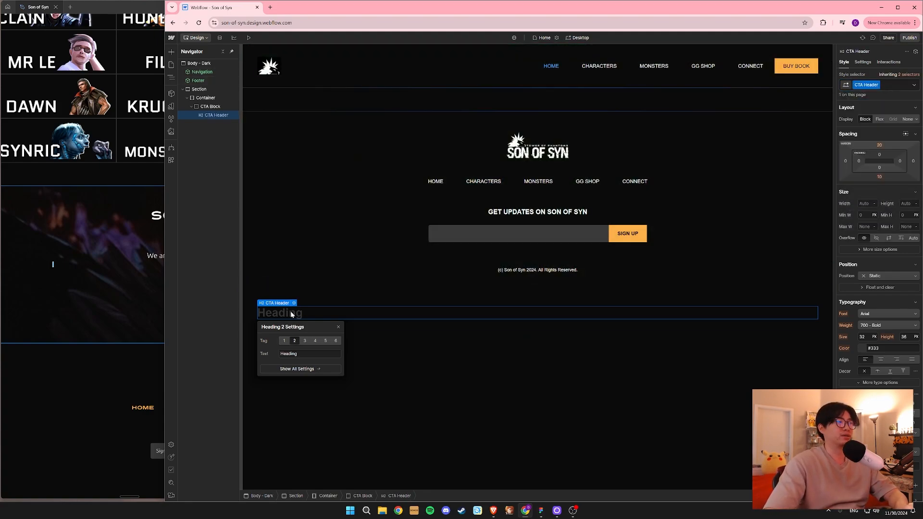
left_click(873, 348)
type("white")
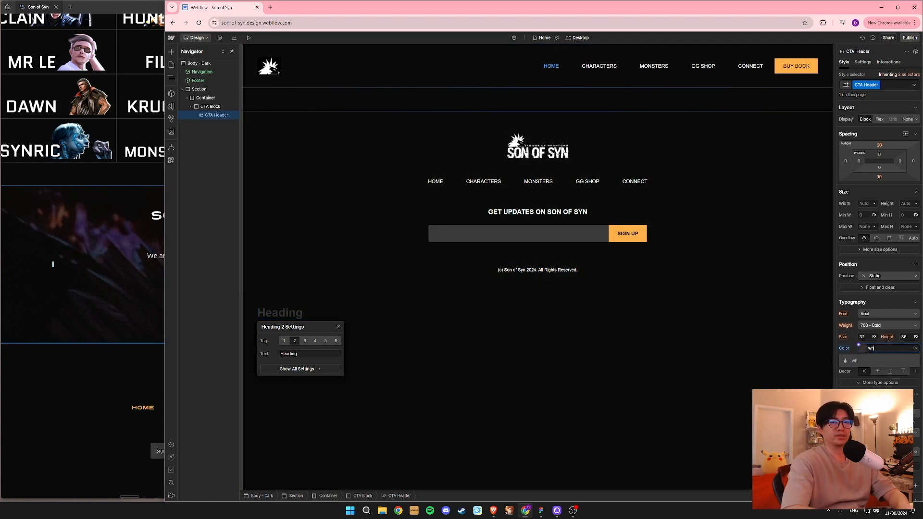
key("Return")
Copy the call-to-action title from Figma and replace the Webflow heading text with "SON OF SYN IS MORE THAN JUST A STORY".
left_click(6, 312)
double_click(272, 225)
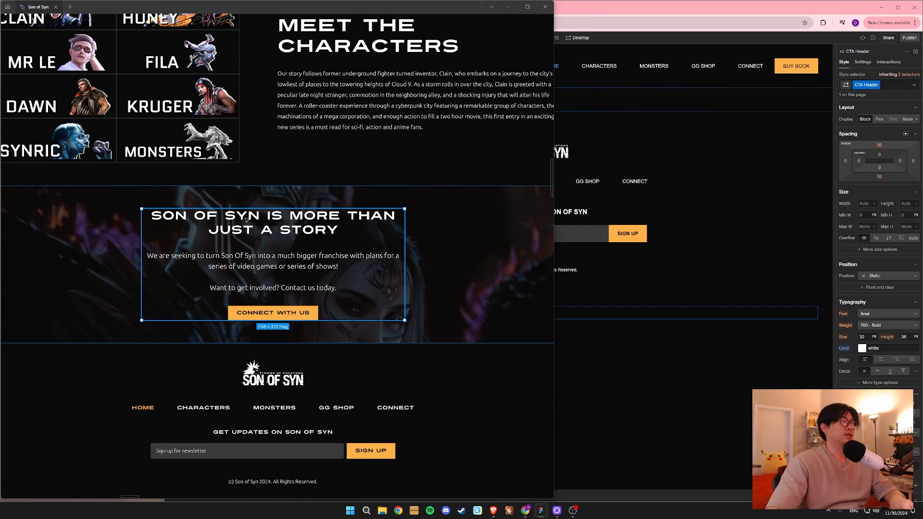
double_click(272, 226)
double_click(272, 225)
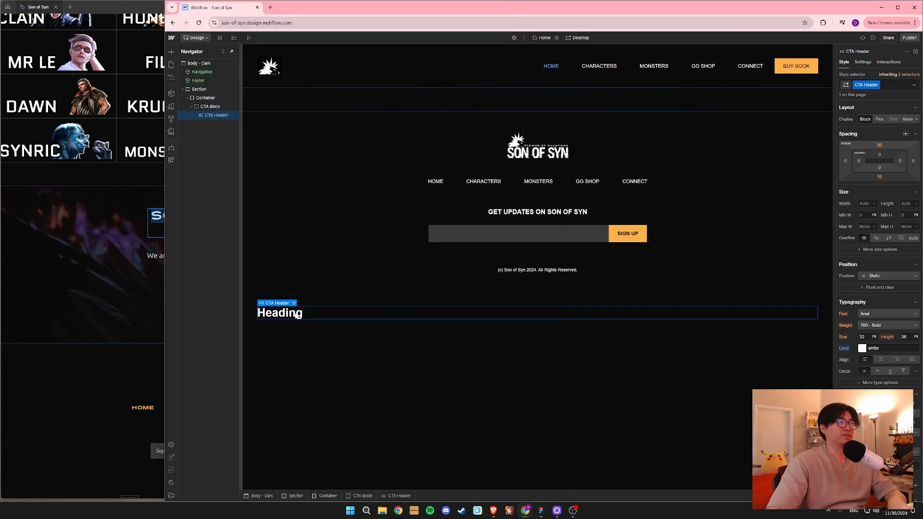
double_click(296, 315)
type("SON OF SYN IS MORE THAN JUST A STORY!")
key("BackSpace")
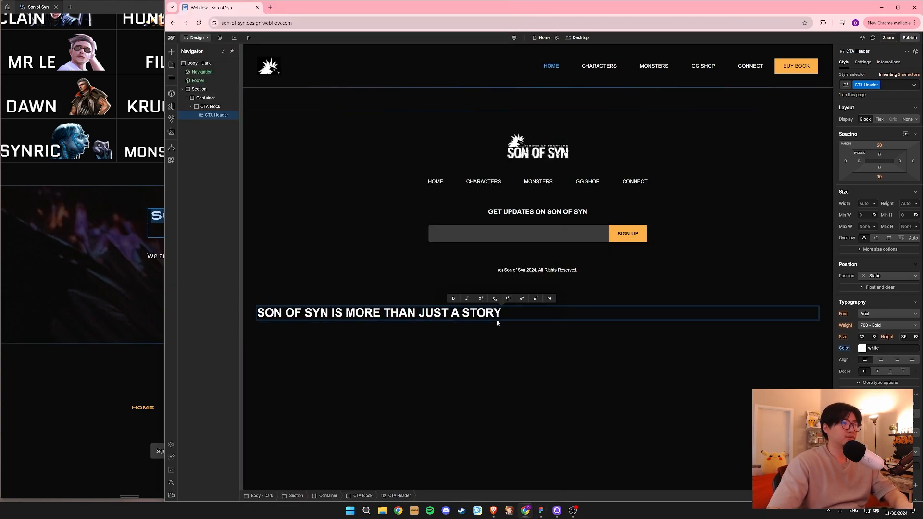
key("Escape")
Try rewriting the heading in sentence case as "Son of Syn is more than just a story", and undo the rewrite.
triple_click(454, 316)
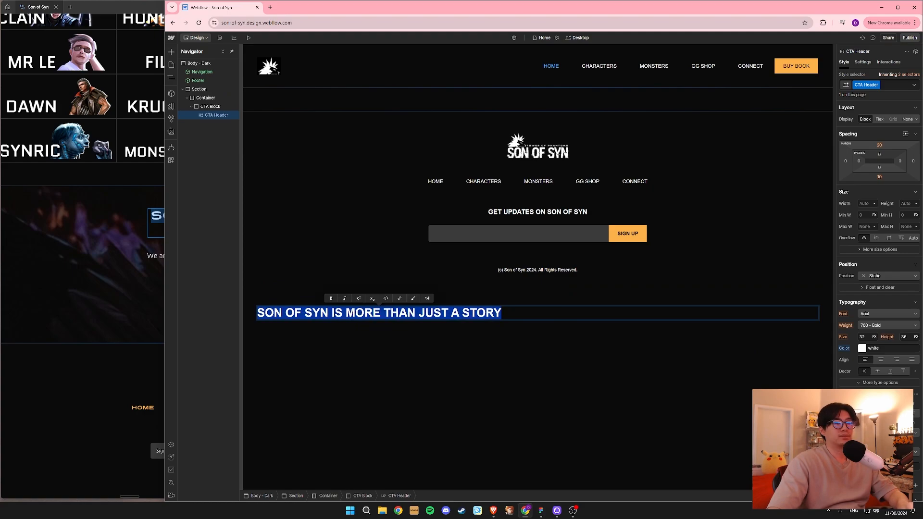
key("Escape")
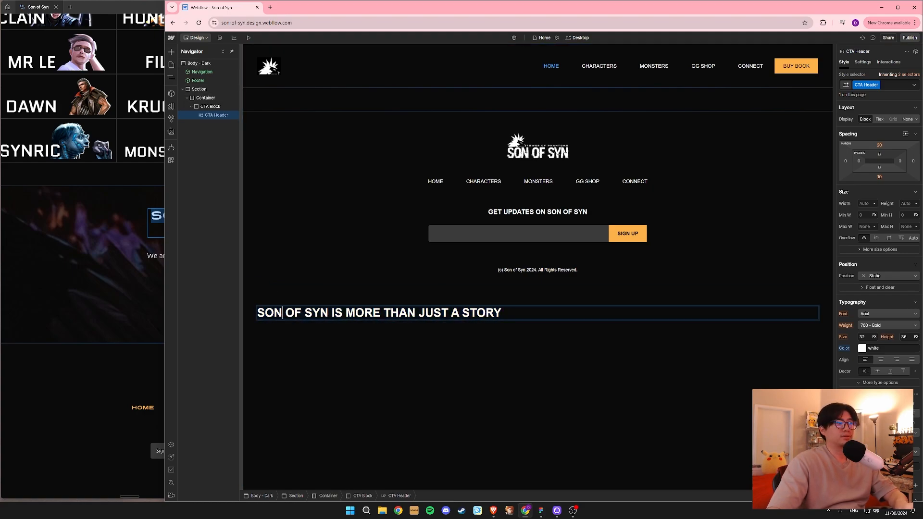
type("on")
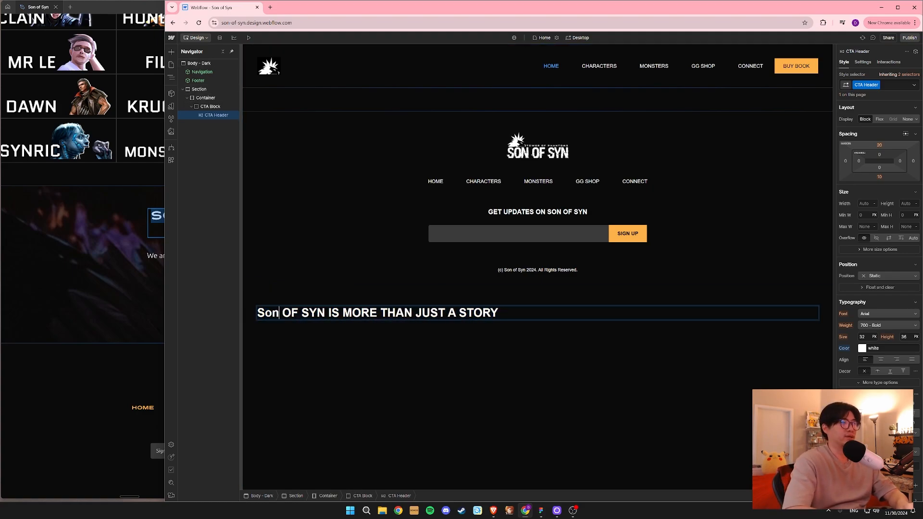
key("shift+Right")
key("shift+Right")
type("oF")
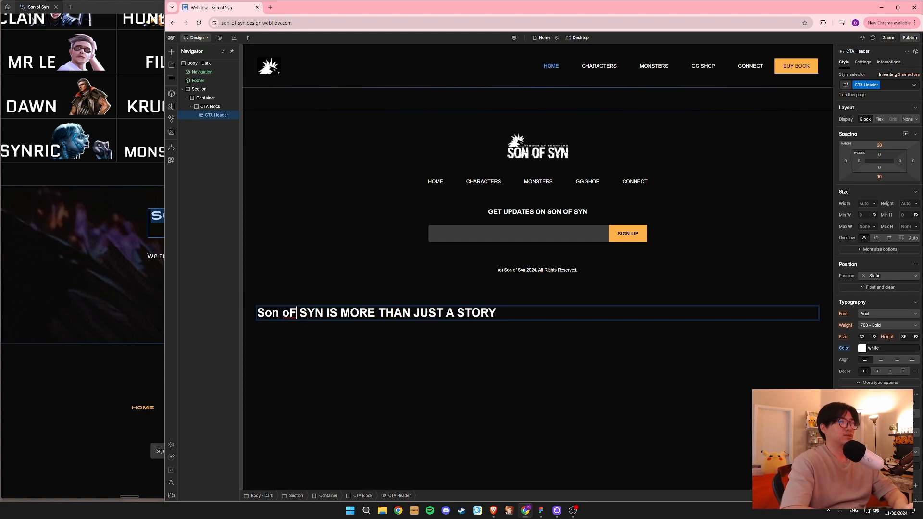
key("BackSpace")
type("f")
key("shift+Right")
key("shift+Right")
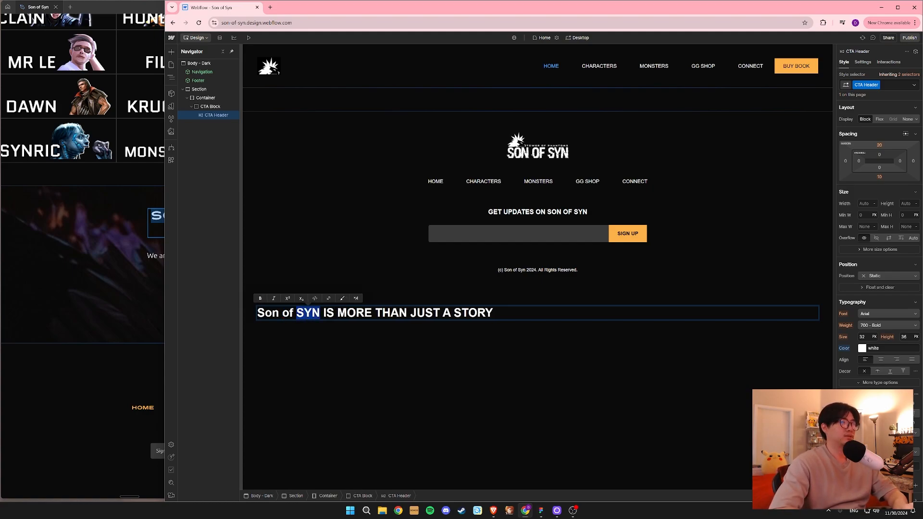
type("Syn")
key("Right")
key("shift+Right")
key("shift+Right")
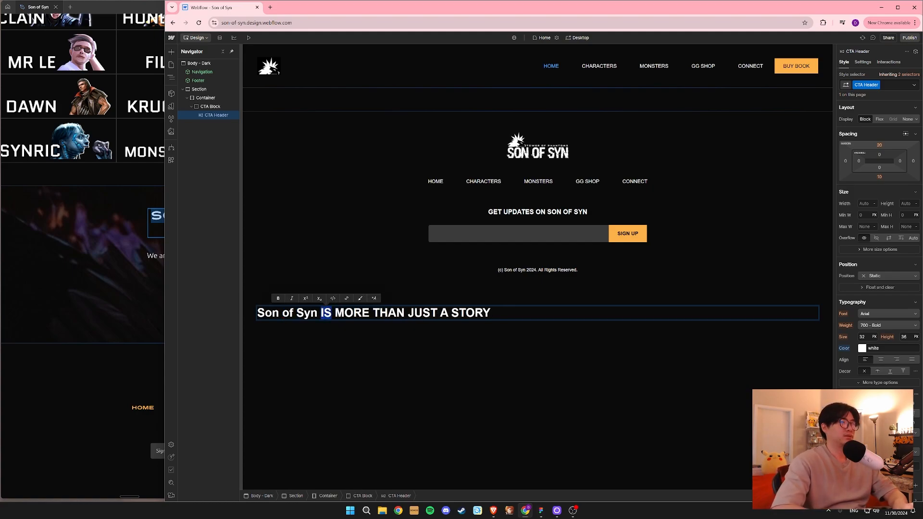
type("is")
key("Right")
key("shift+Right")
key("shift+Right")
key("shift+Right")
key("shift+Right")
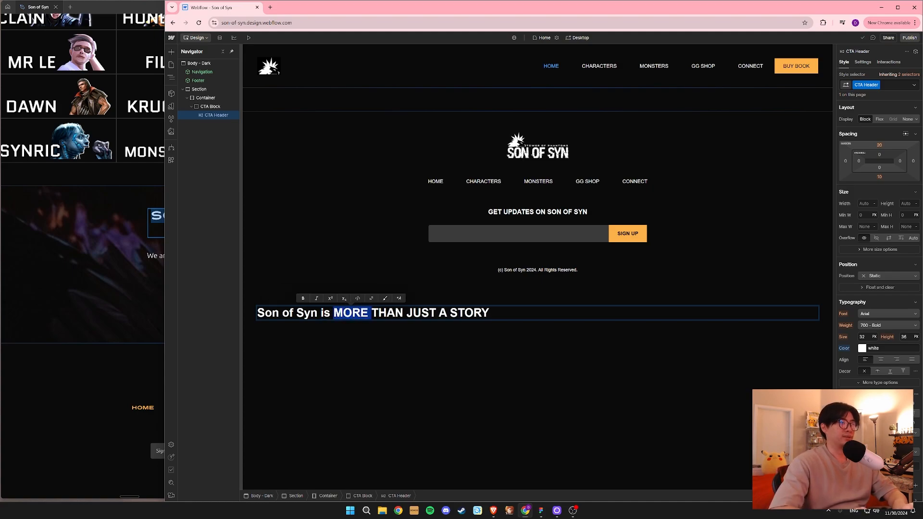
type("more")
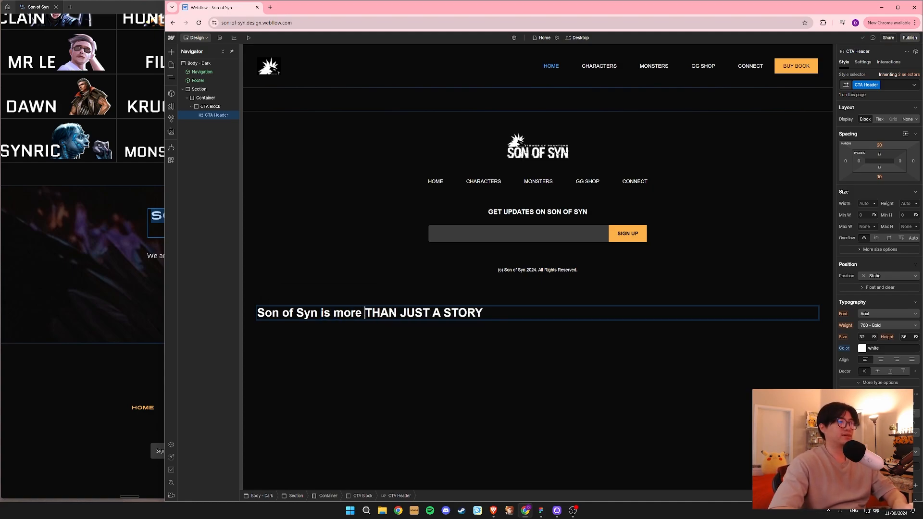
key("shift+Right")
key("shift+Right")
key("shift+Right")
key("shift+Right")
type("than")
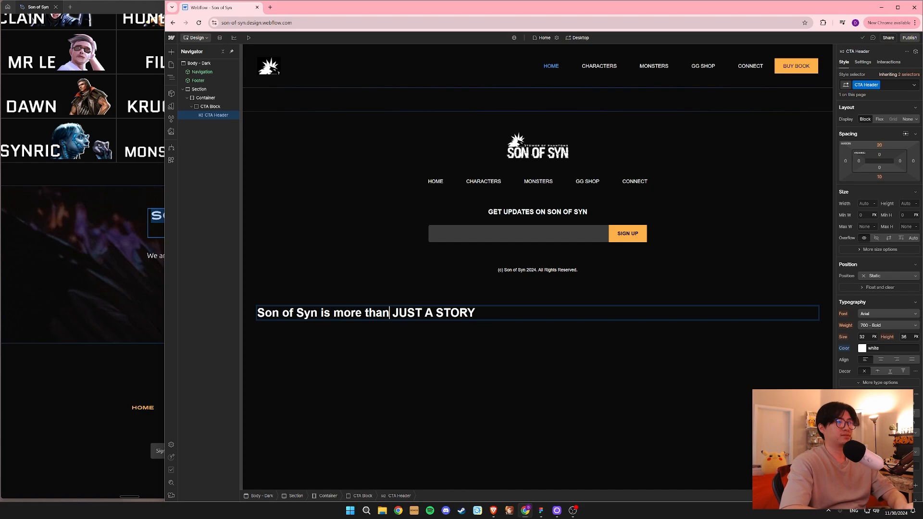
key("Right")
key("shift+Right")
key("shift+Right")
key("shift+Right")
key("shift+Right")
type("just")
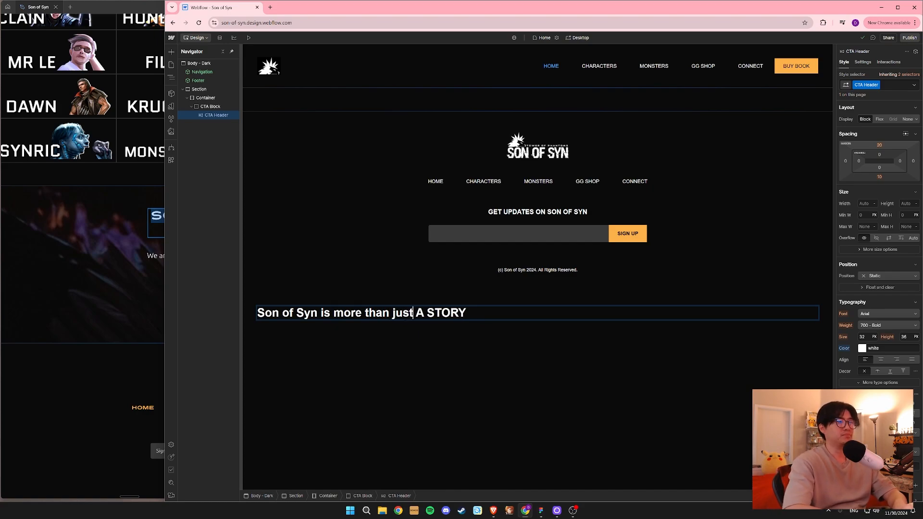
key("shift+Right")
type("a")
key("Right")
key("shift+Right")
key("shift+Right")
key("shift+Right")
key("shift+Right")
key("shift+Right")
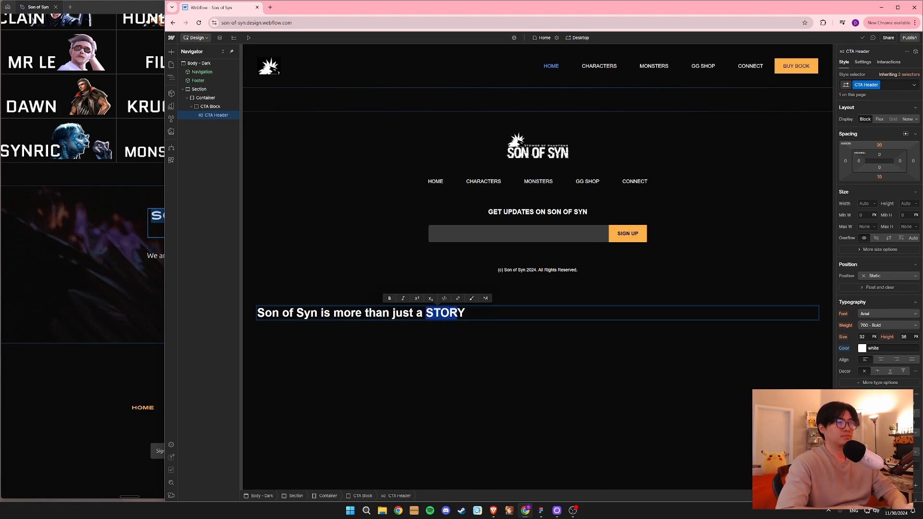
type("story")
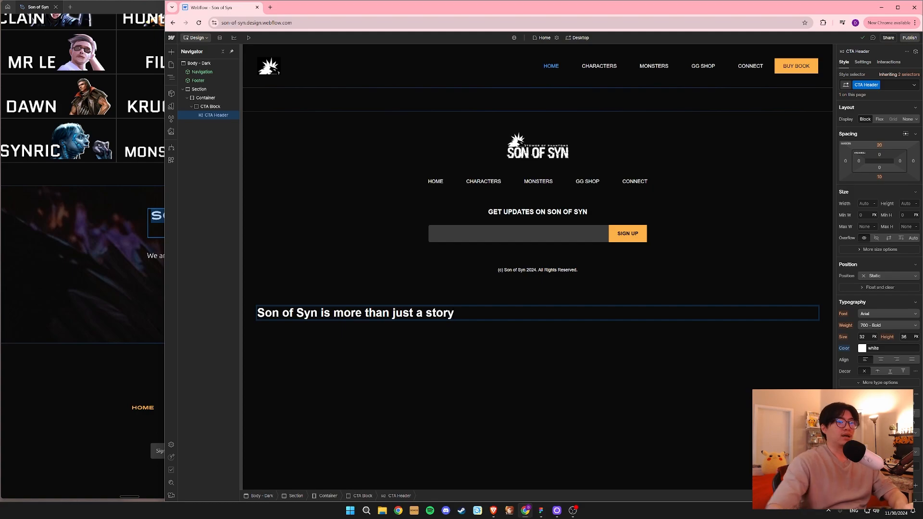
key("Escape")
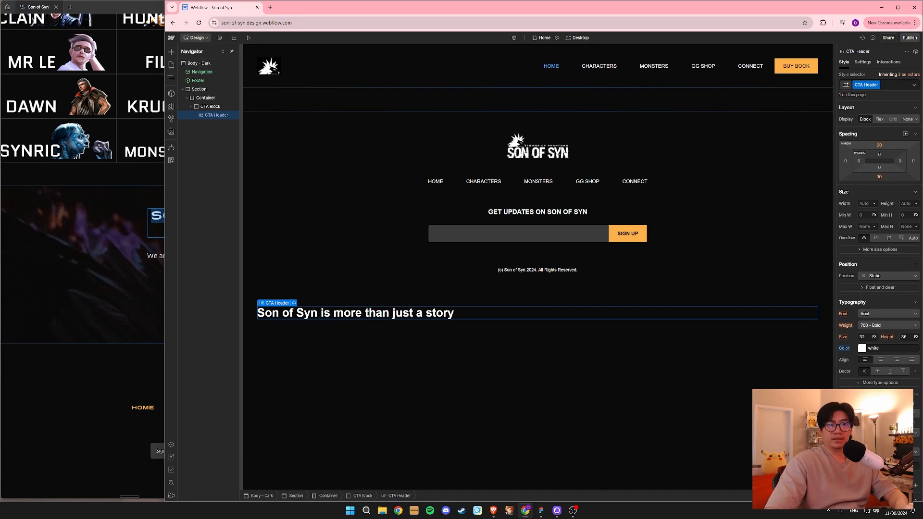
key("ctrl+z")
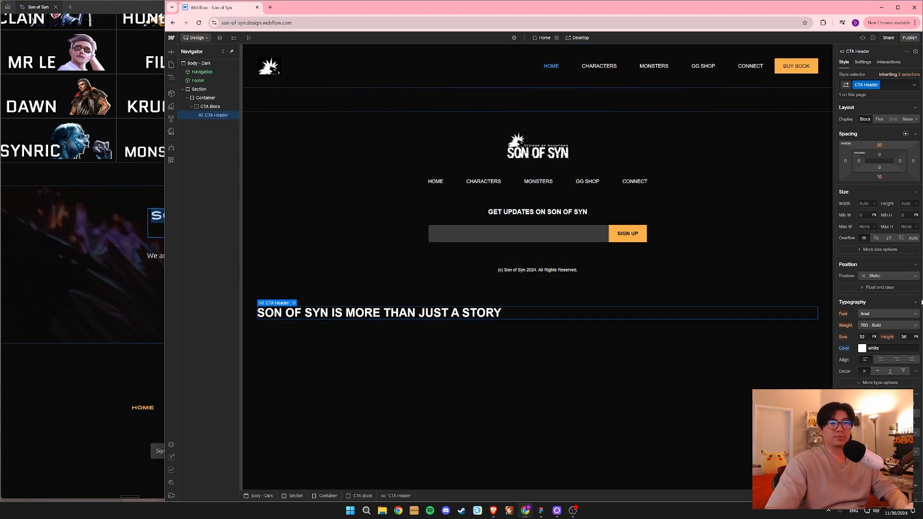
Center-align the CTA Header text, and copy the call-to-action body text from the Figma design.
left_click(880, 360)
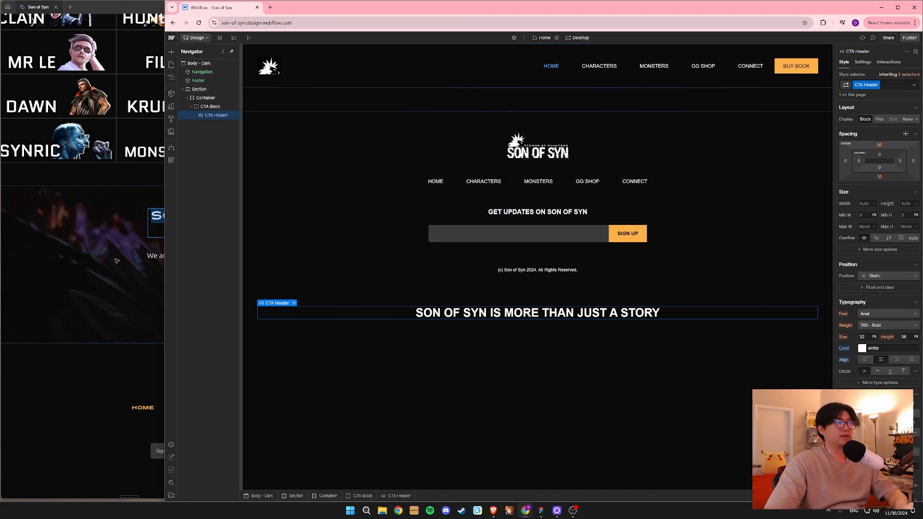
left_click(134, 304)
left_click(289, 265)
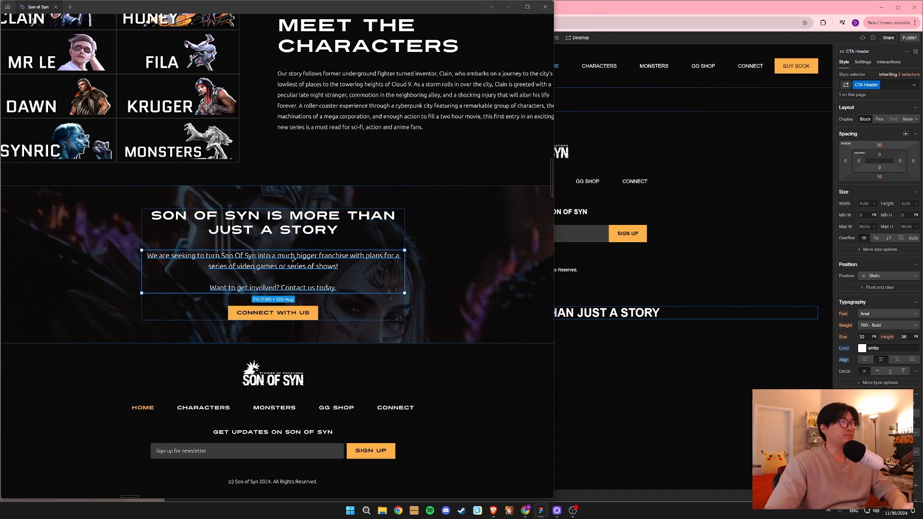
key("Return")
left_click(683, 318)
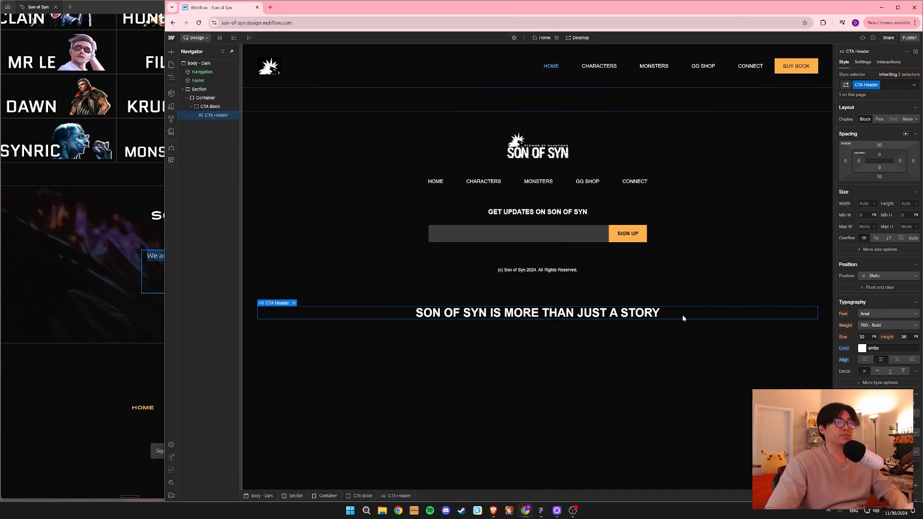
Add a paragraph element directly below the CTA Header inside the CTA Block.
left_click(172, 53)
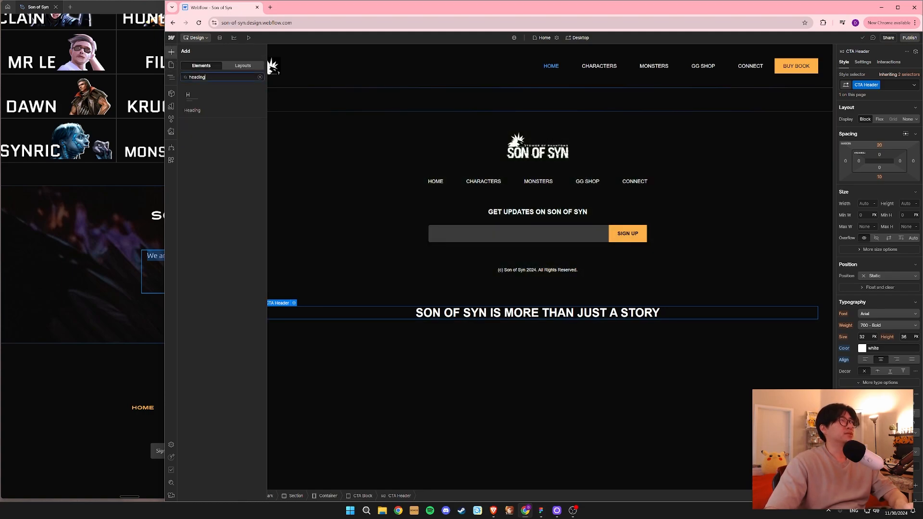
left_click(368, 179)
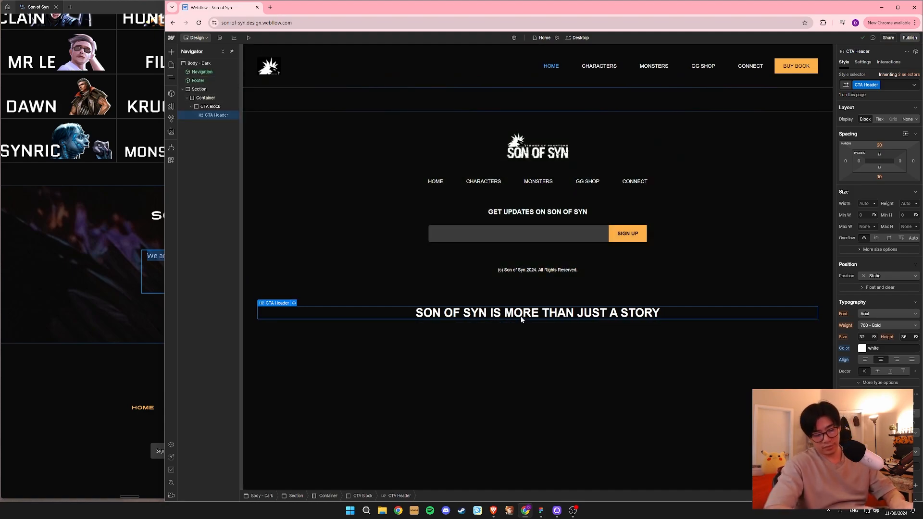
key("ctrl+k")
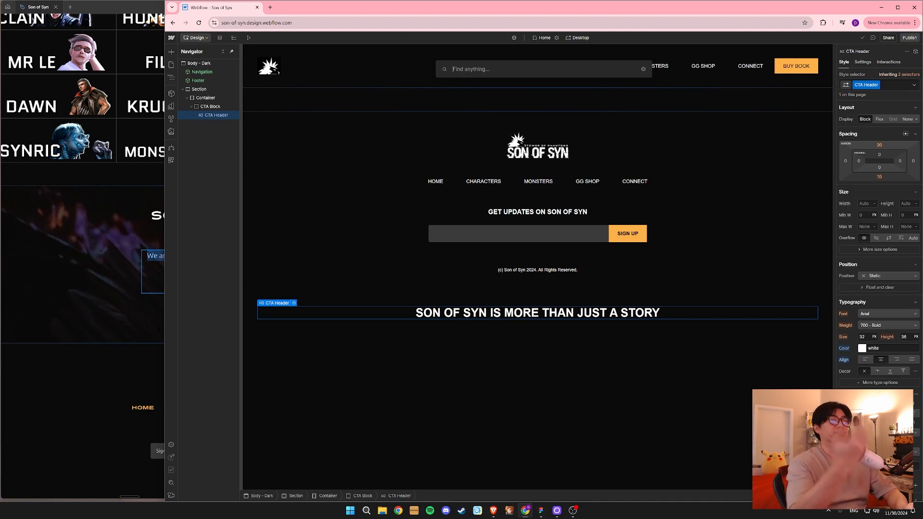
type("para")
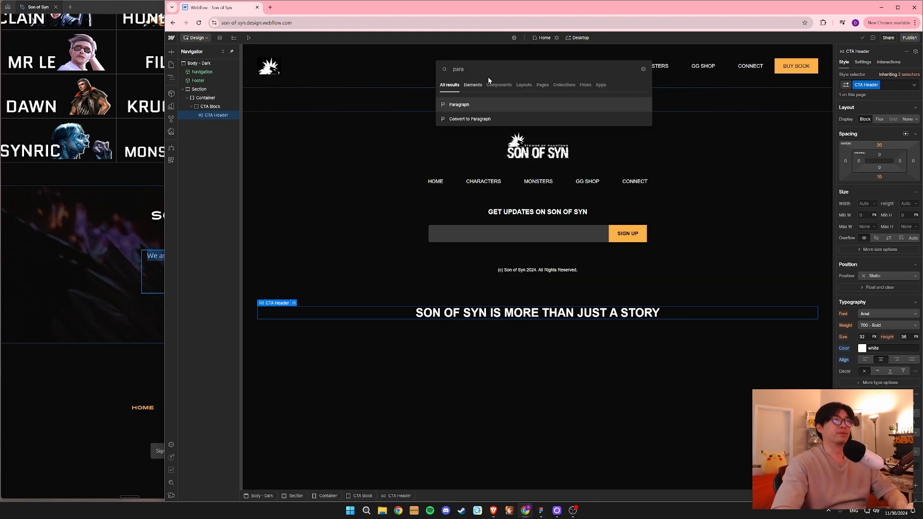
key("Return")
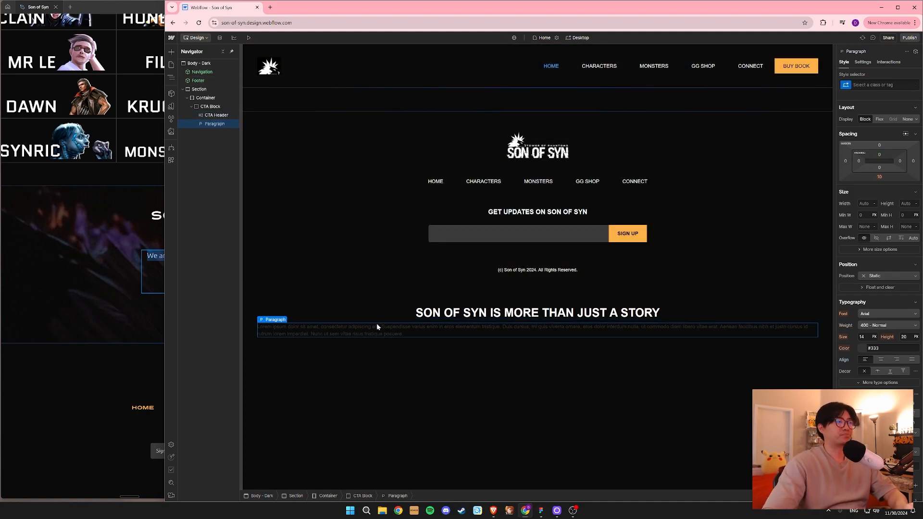
Replace the placeholder paragraph with the design's text starting "We are seeking to turn Son Of Syn" and give it the new class CTA Paragraph.
double_click(378, 327)
type("We are seeking to turn Son Of Syn into a much bigger franchise with plans for a series of video games or series of shows!Want to get involved? Contact us today!")
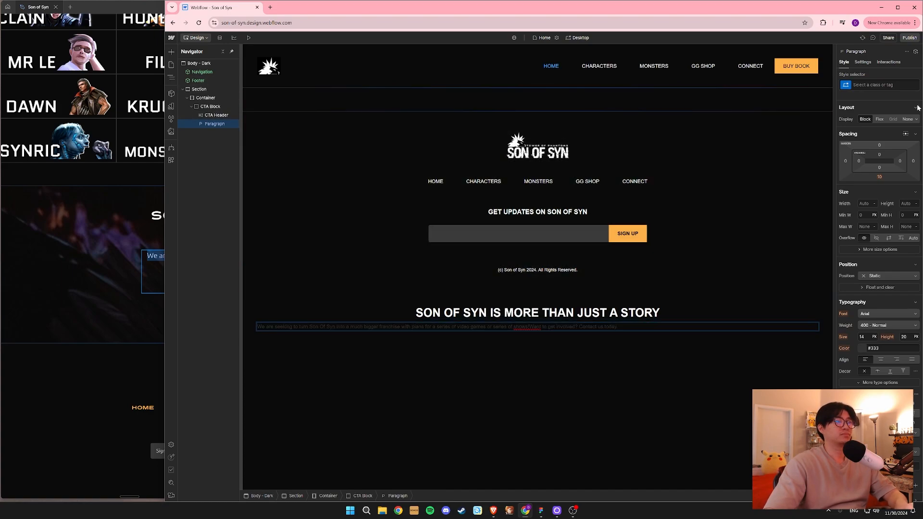
type("CTA")
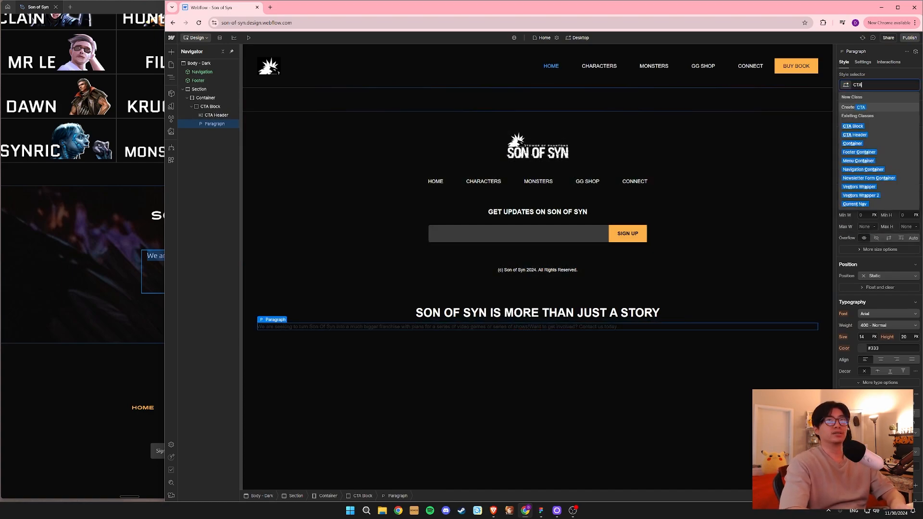
type(" Paragraph")
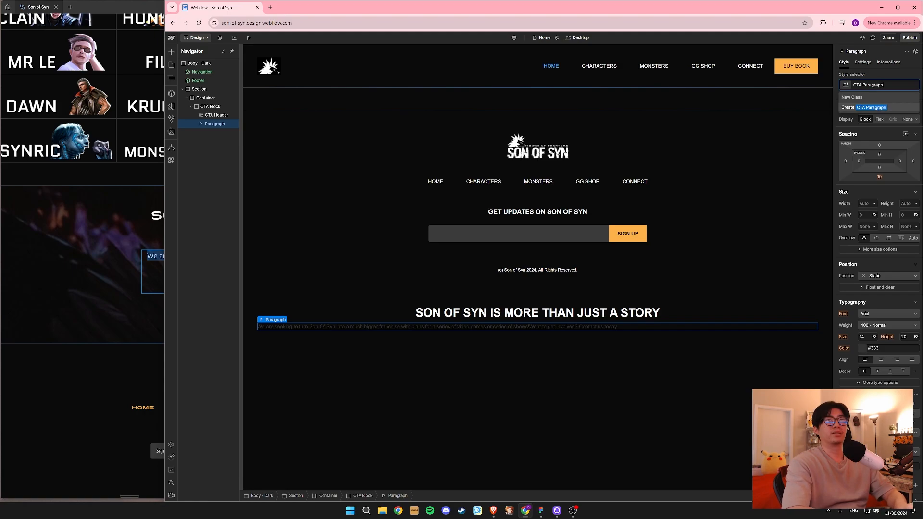
key("Return")
Compare the paragraph with the Figma design and insert a blank line before "Want to get involved? Contact us today.".
left_click(115, 263)
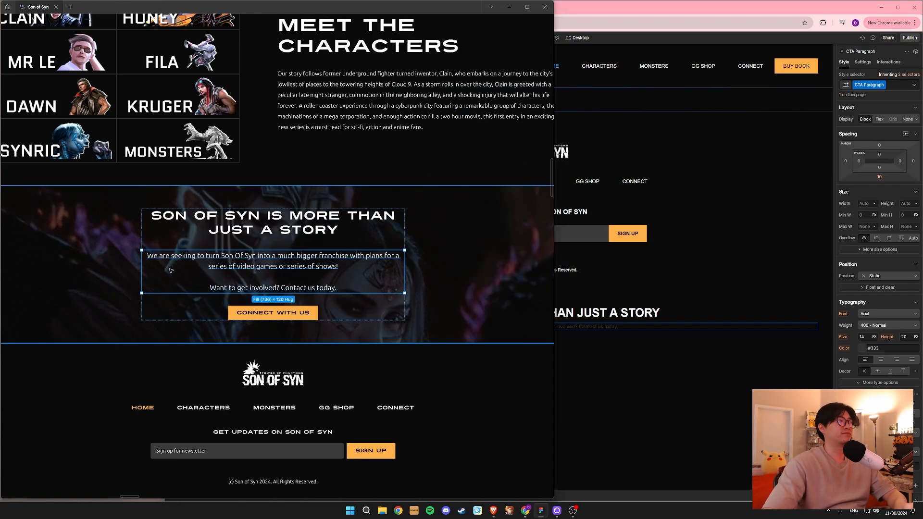
double_click(247, 258)
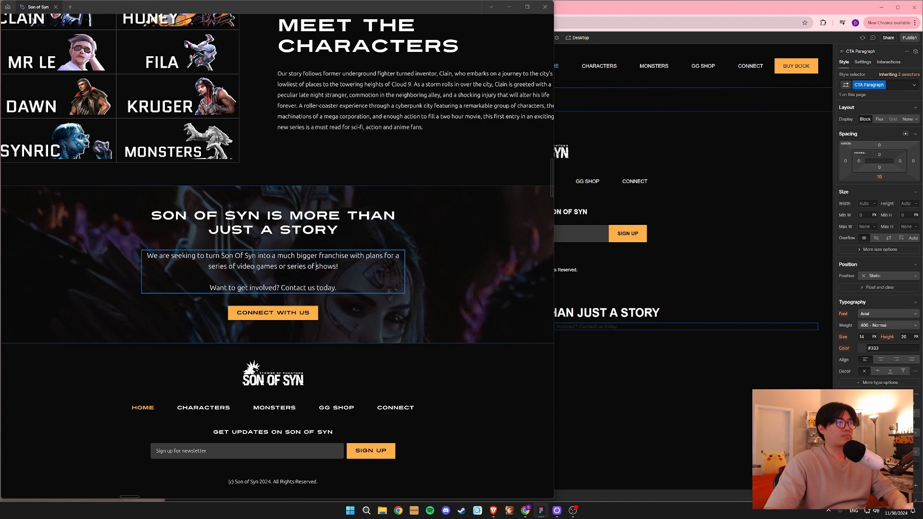
double_click(612, 327)
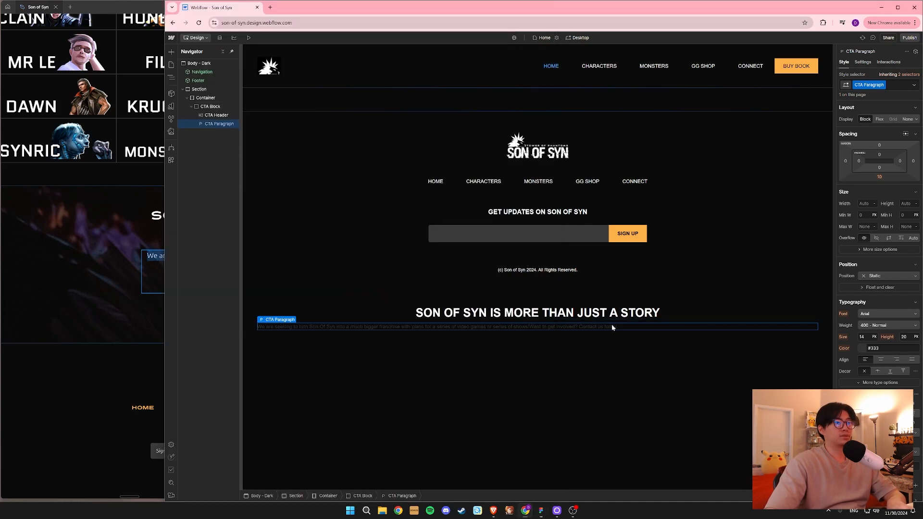
type("We are seeking to turn Son Of Syn into a much bigger franchise with plans for a series of video games or series of shows!Want to get involved? Contact us today.")
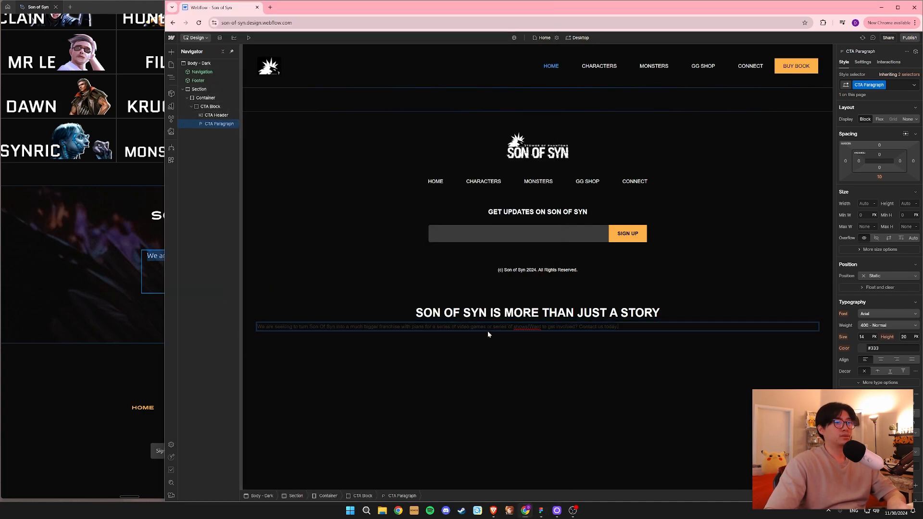
key("alt+Tab")
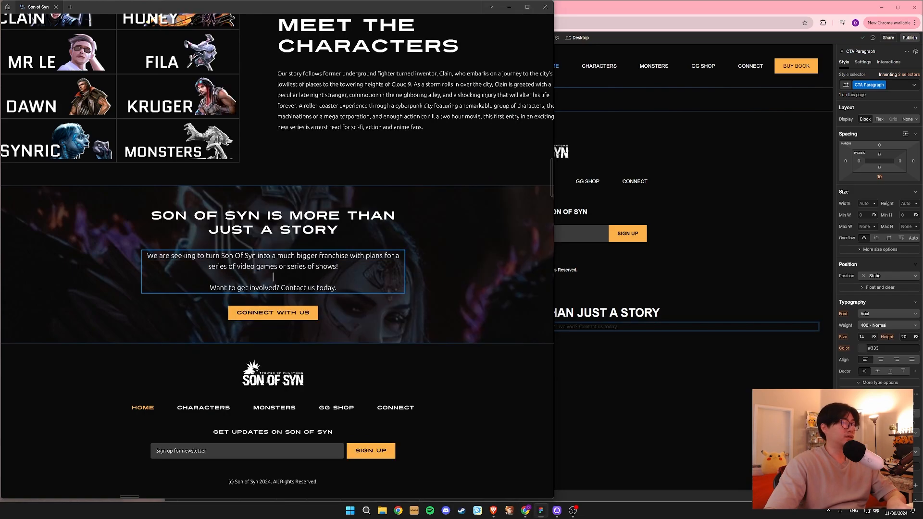
left_click(600, 318)
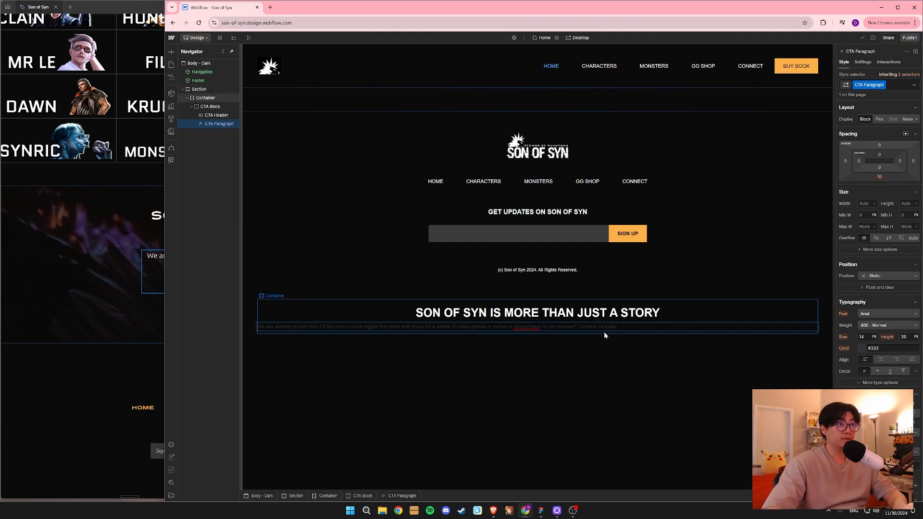
key("shift+Return")
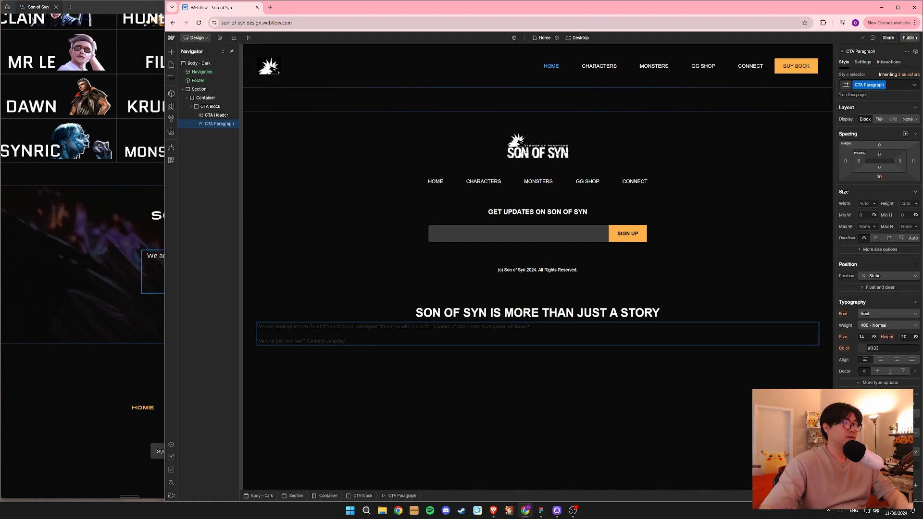
Check the paragraph's typography in the Figma design and set the CTA Paragraph font to Ubuntu in Webflow.
key("alt+Tab")
key("Escape")
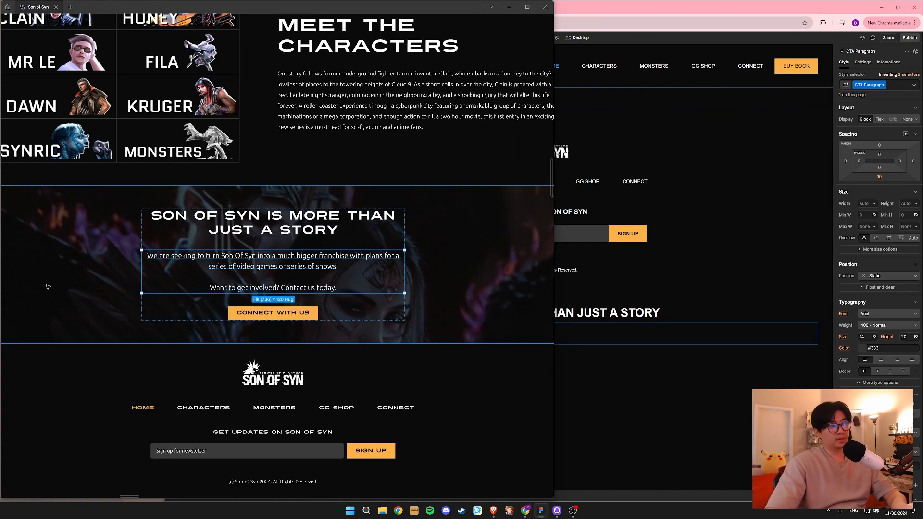
key("ctrl+backslash")
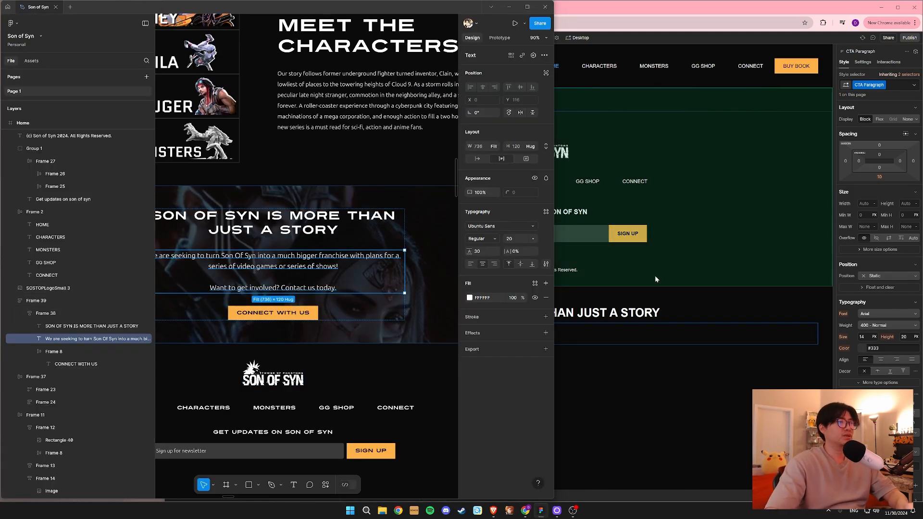
left_click(610, 331)
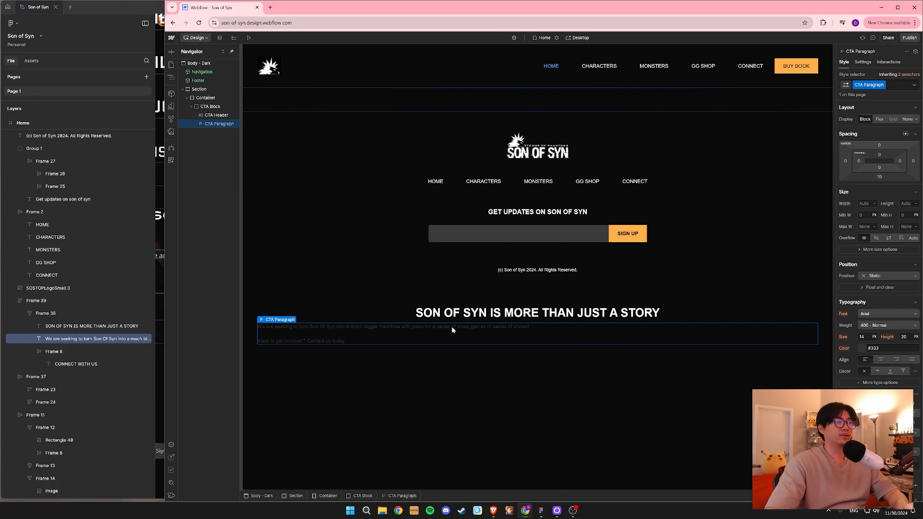
left_click(869, 313)
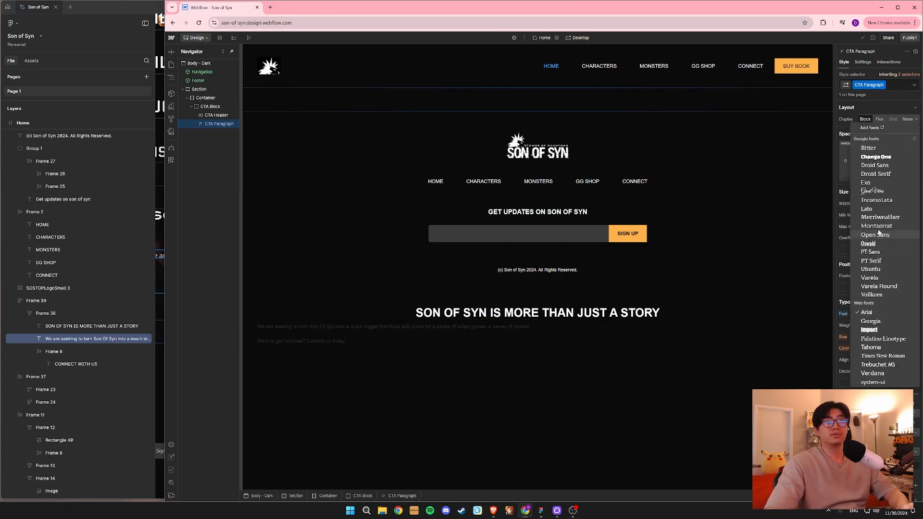
left_click(870, 269)
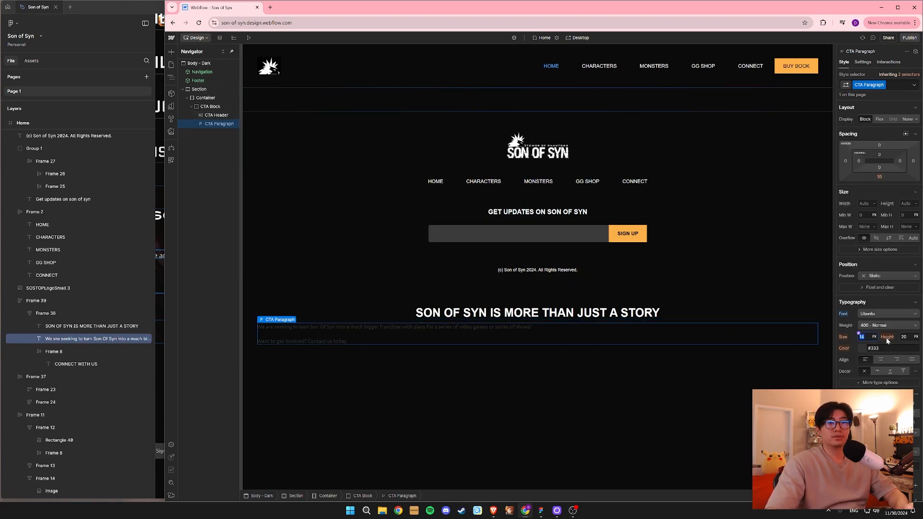
Set the CTA Paragraph's text color to white.
type("20")
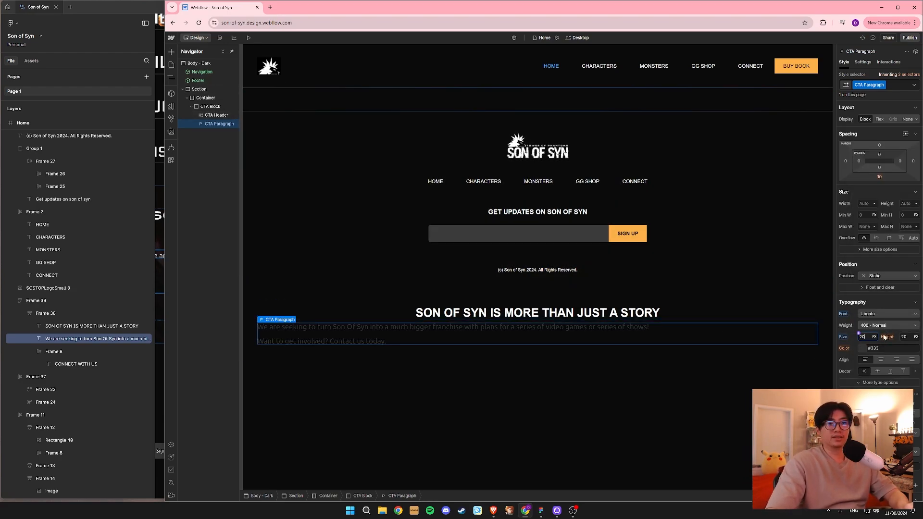
key("ctrl+z")
left_click(863, 349)
left_click_drag(884, 396, 720, 268)
left_click(910, 295)
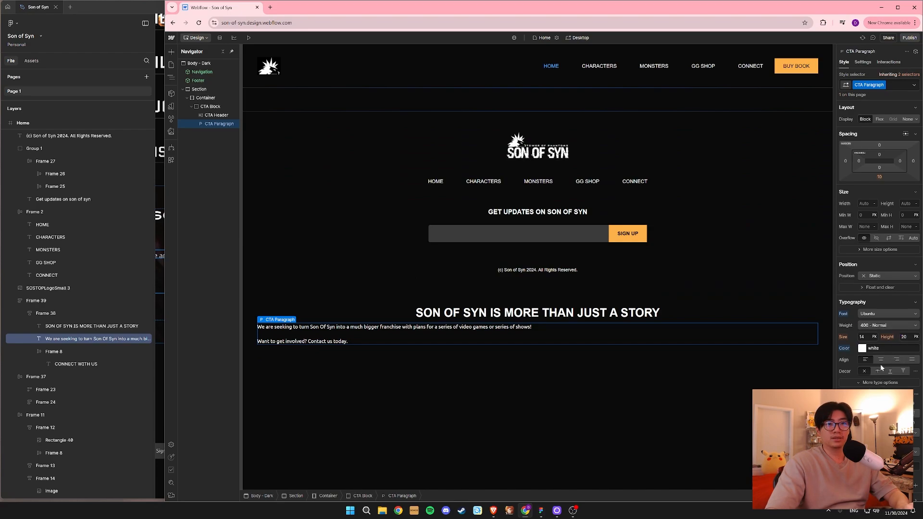
Set the CTA Paragraph's font size to 20 px and center-align its text.
scroll(886, 365, "down", 1)
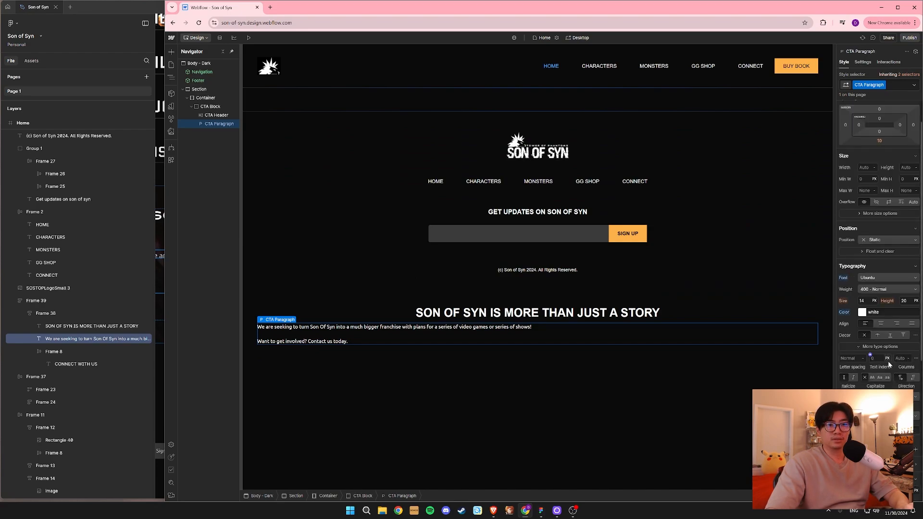
left_click(863, 347)
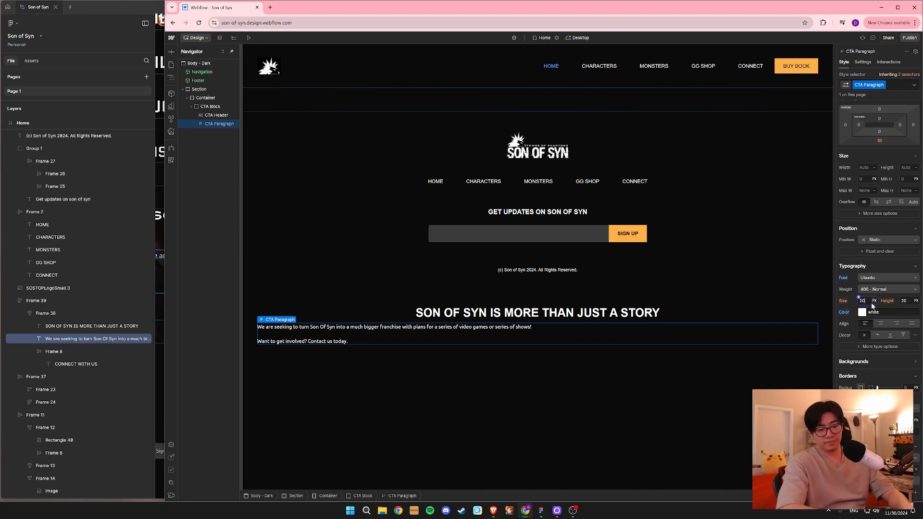
type("20")
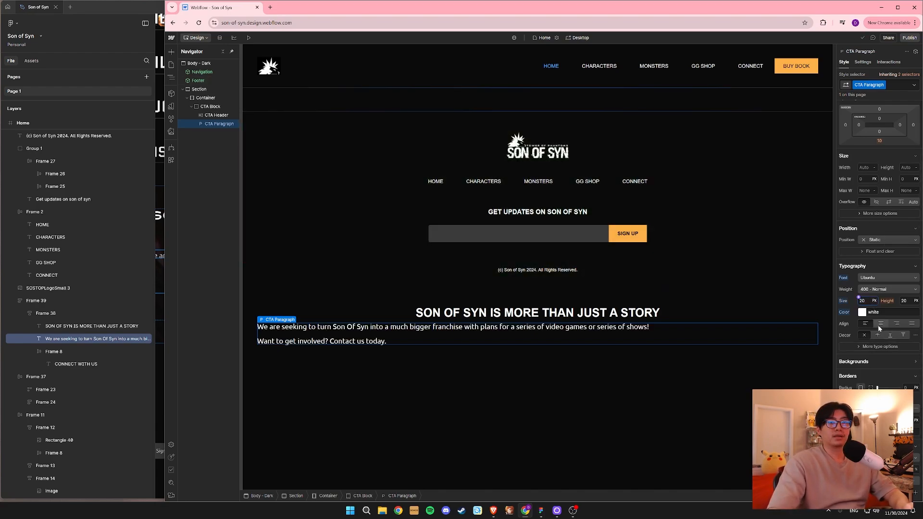
left_click(880, 324)
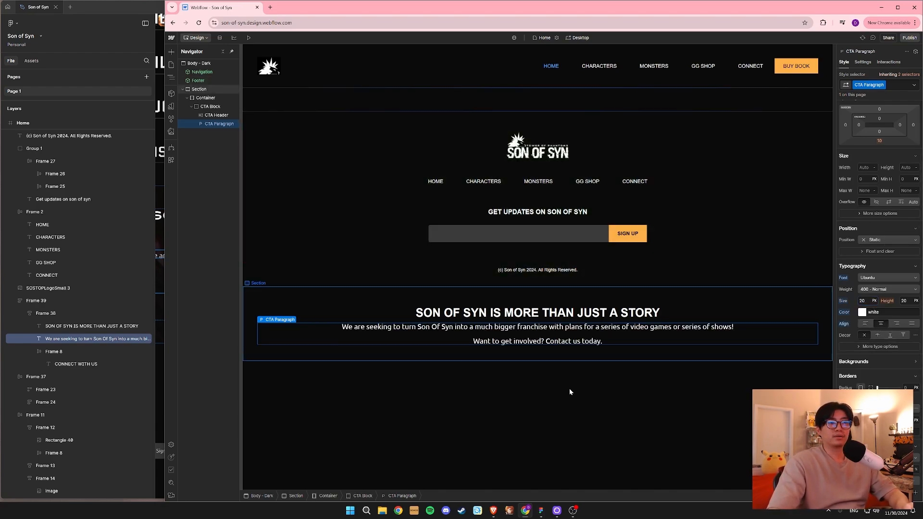
Check the heading in the Figma design, add the combo class M-32 to the CTA Header and set its bottom margin to 32 px.
left_click(160, 281)
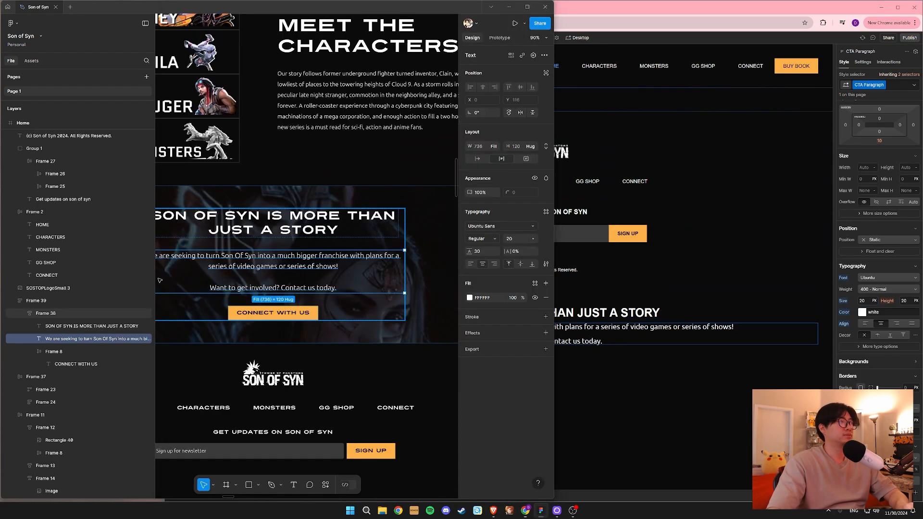
left_click(265, 221)
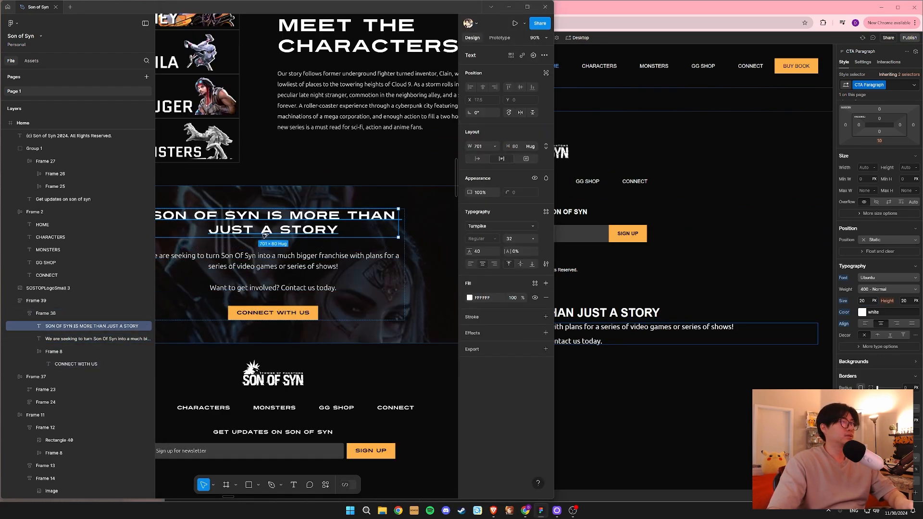
left_click(596, 314)
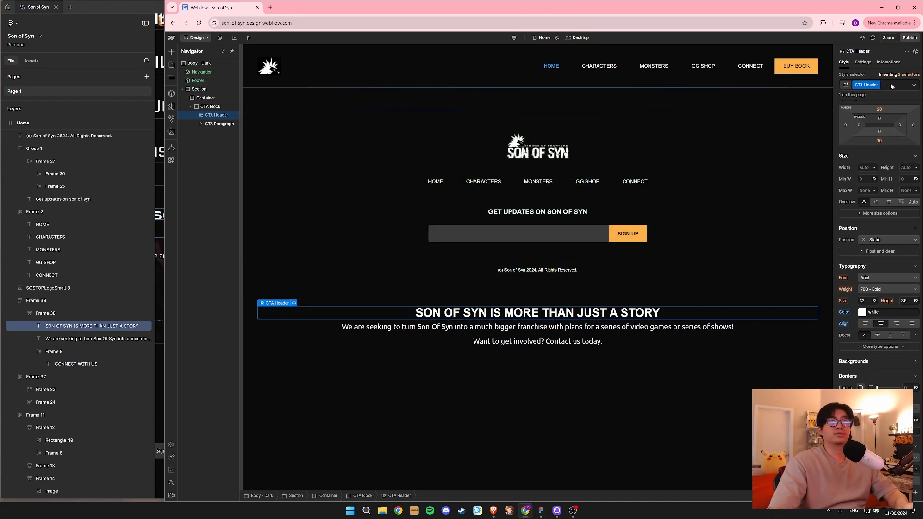
left_click(891, 86)
type("M")
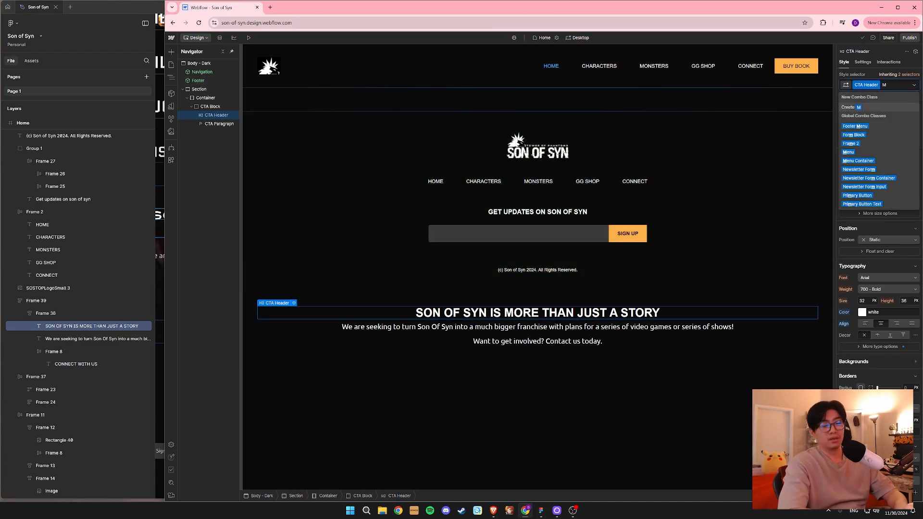
key("Return")
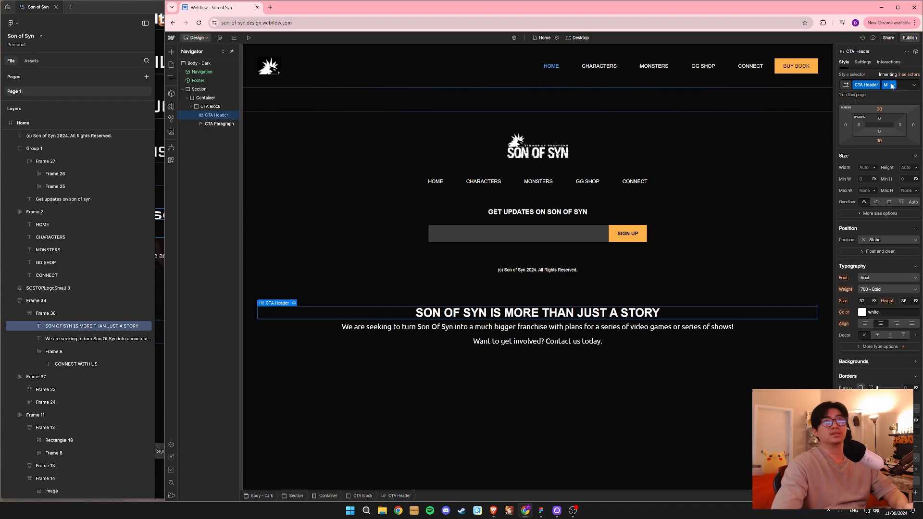
left_click(880, 141)
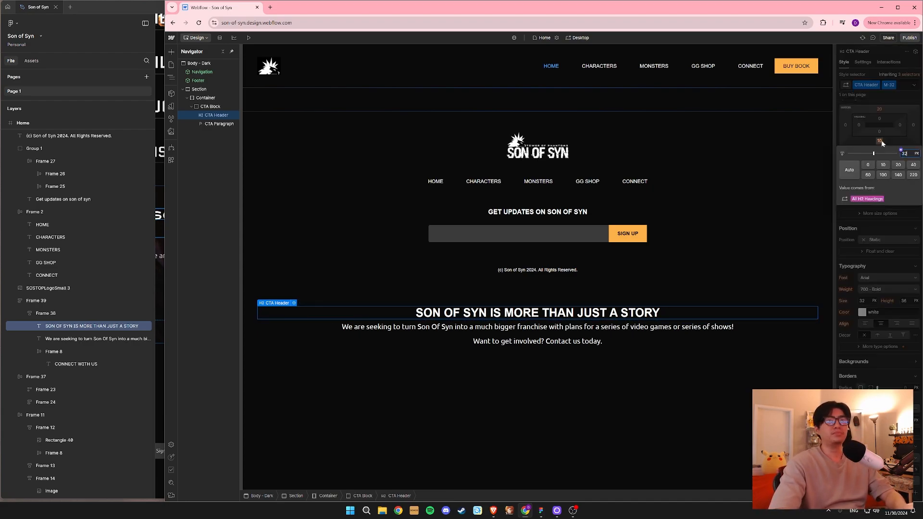
key("Return")
Check the call-to-action frame in the Figma design and add a Button element below the CTA Paragraph in Webflow.
left_click(500, 347)
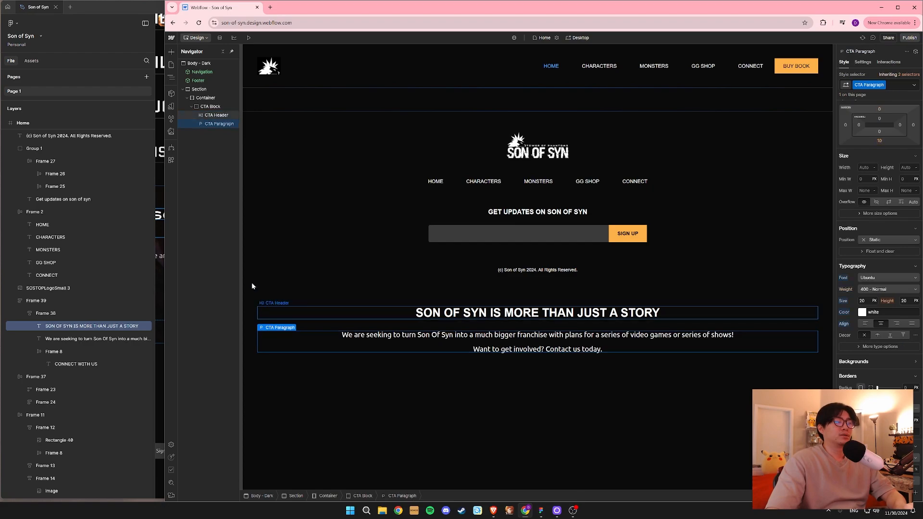
left_click(160, 267)
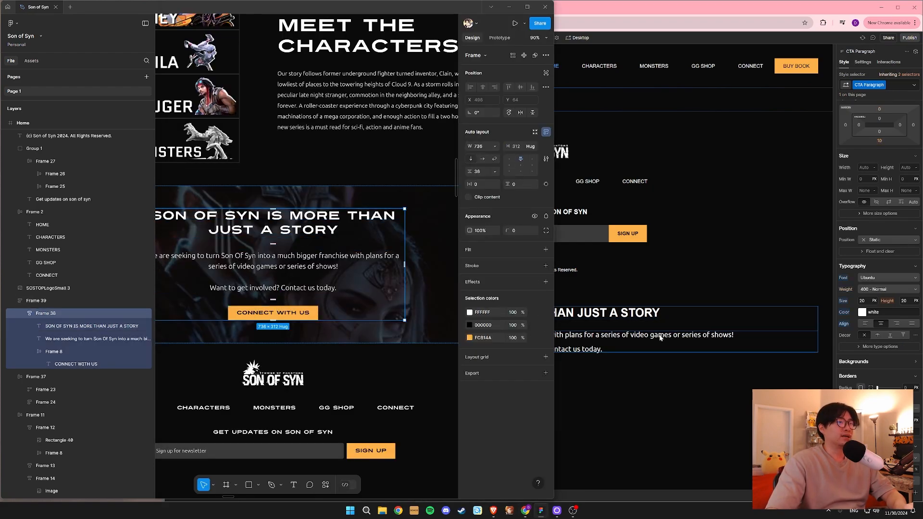
left_click(613, 353)
double_click(548, 350)
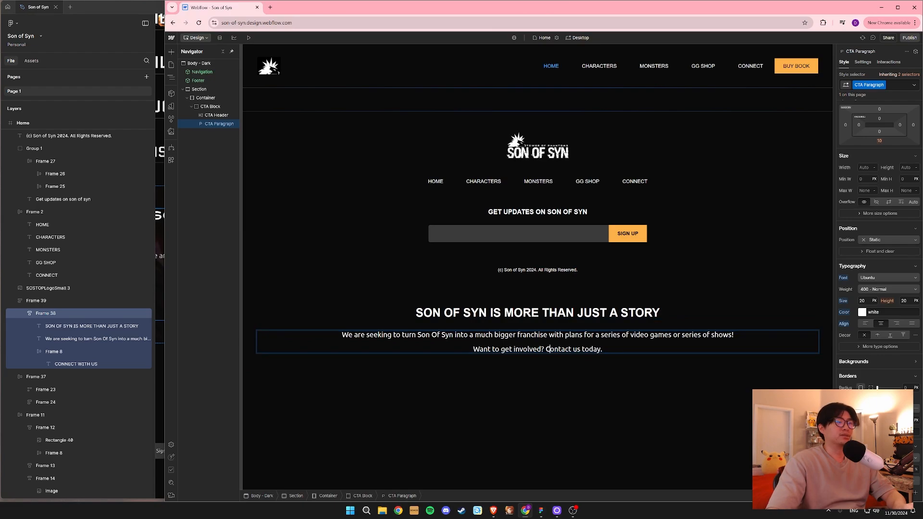
key("Escape")
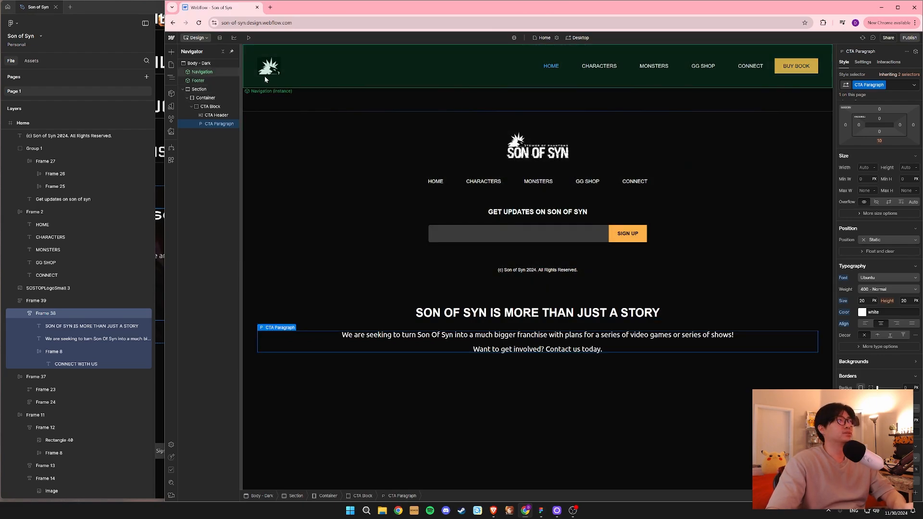
key("ctrl+k")
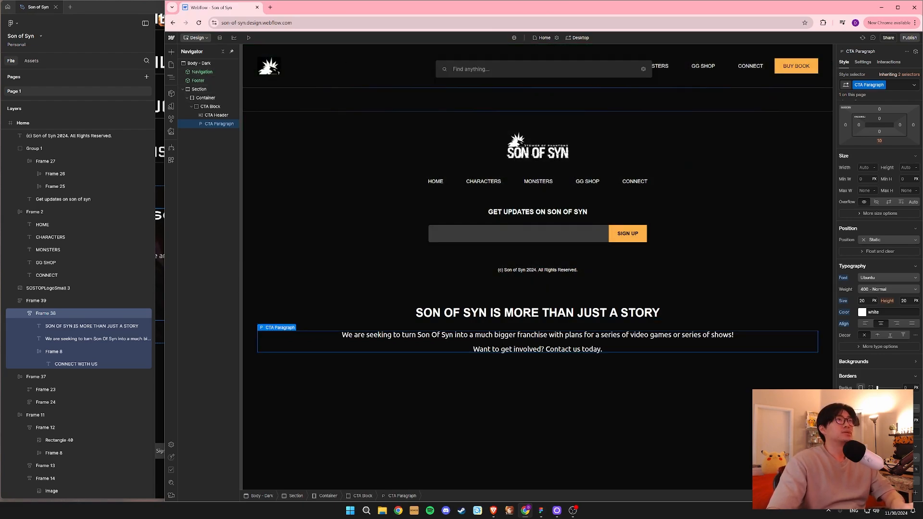
type("button")
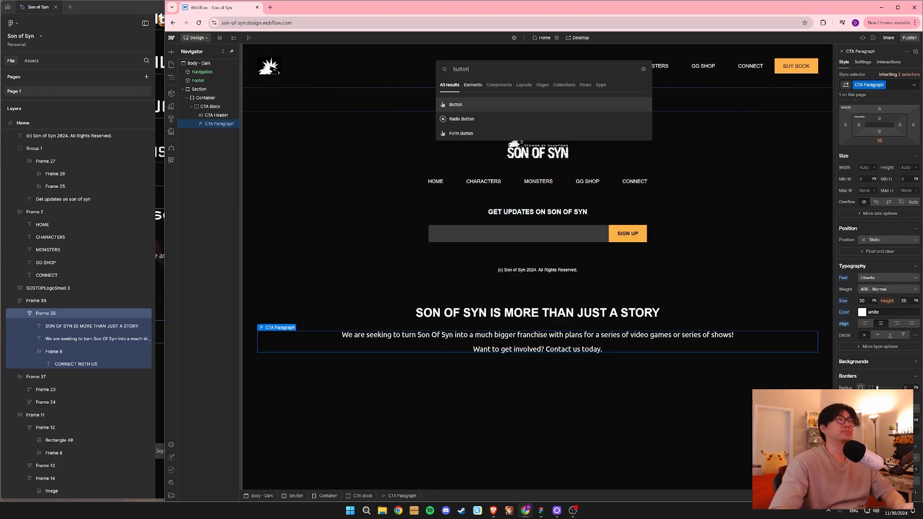
key("Return")
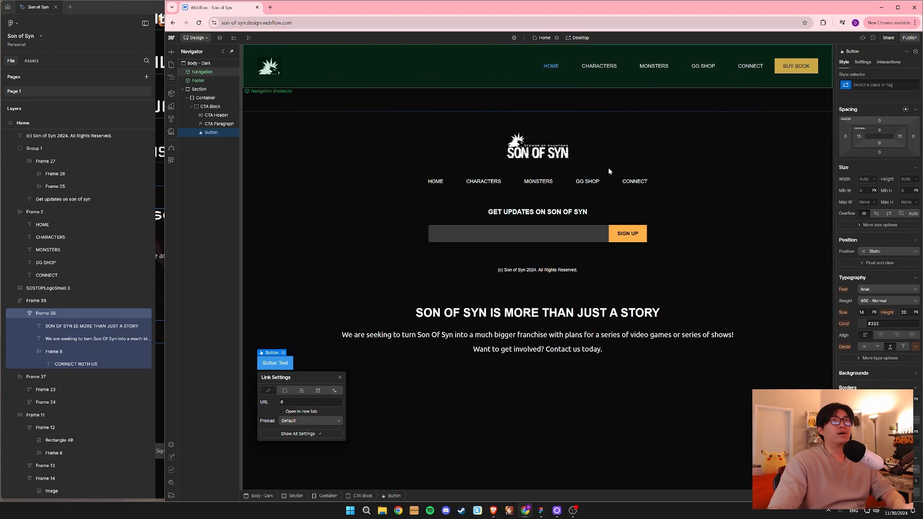
Apply the existing Primary Button class to the new button below the CTA Paragraph.
left_click(879, 84)
type("Pr")
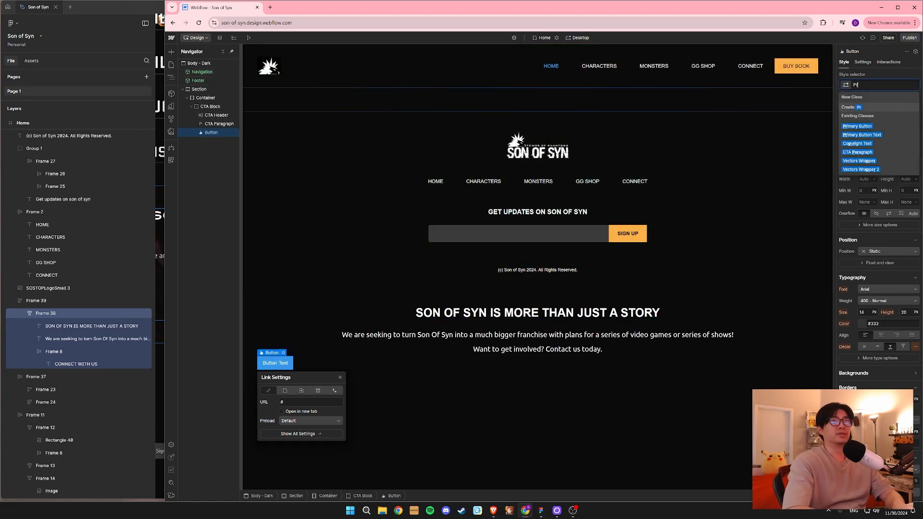
type("imary")
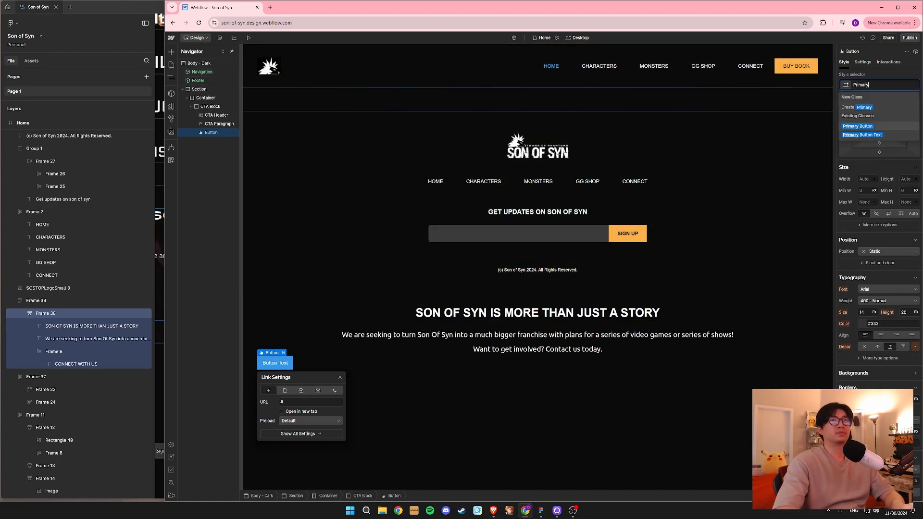
key("Return")
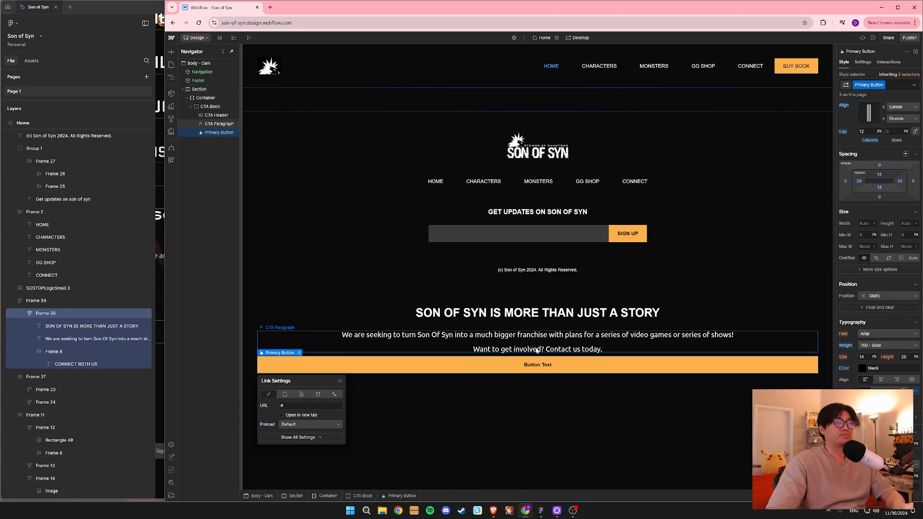
Check the call-to-action frame's width in the Figma design and set the CTA Block's maximum width to 736 px in Webflow.
left_click(211, 107)
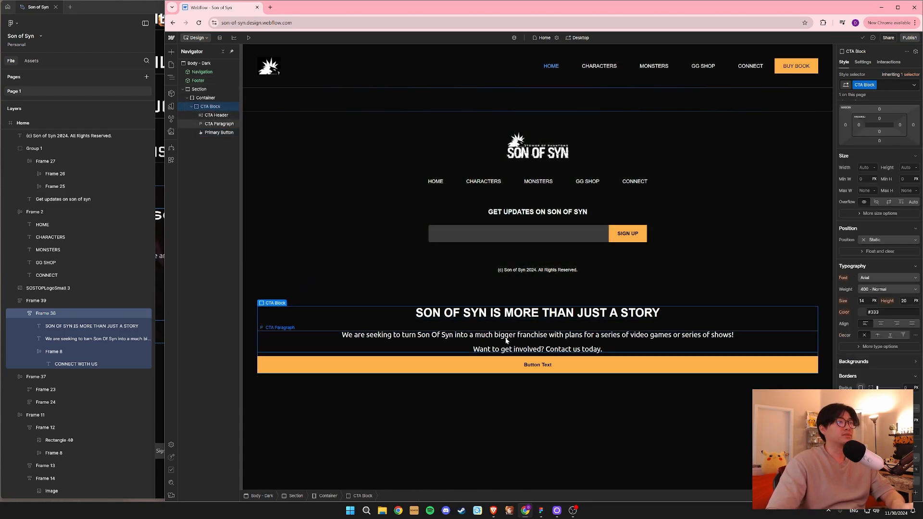
left_click(129, 7)
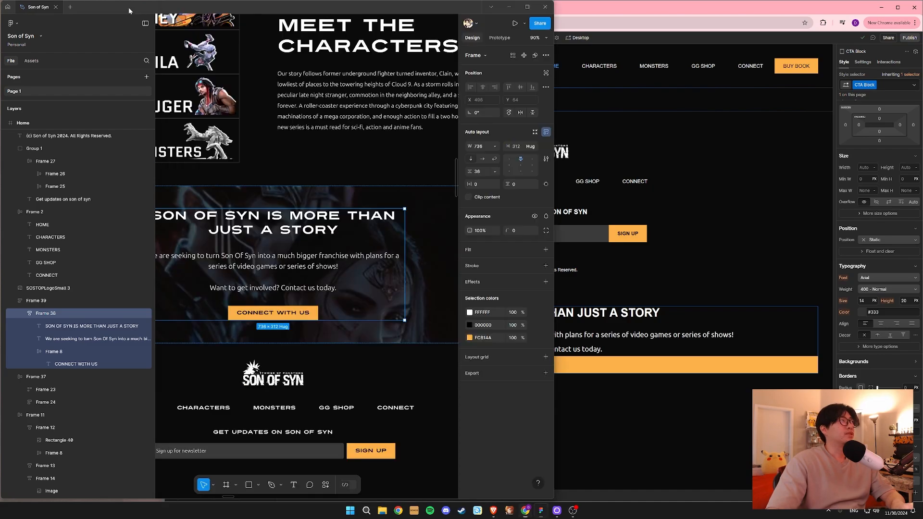
scroll(268, 268, "left", 3)
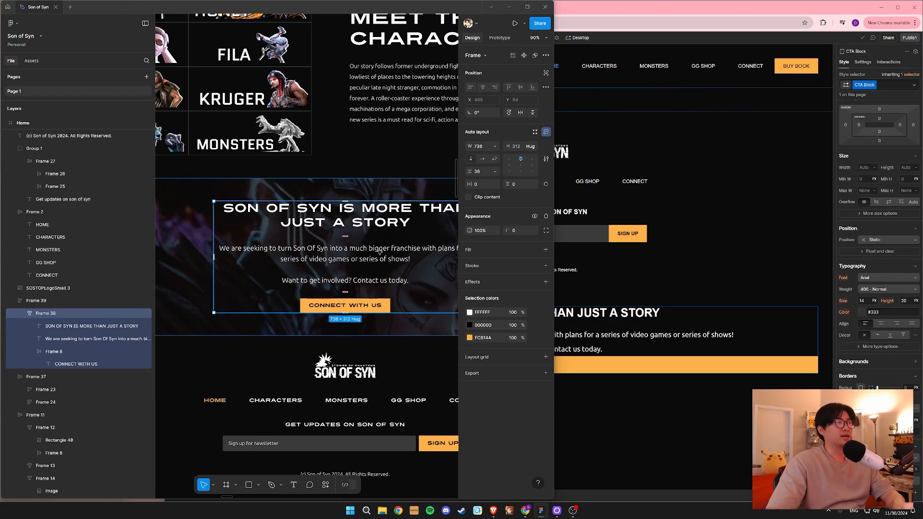
scroll(379, 251, "right", 3)
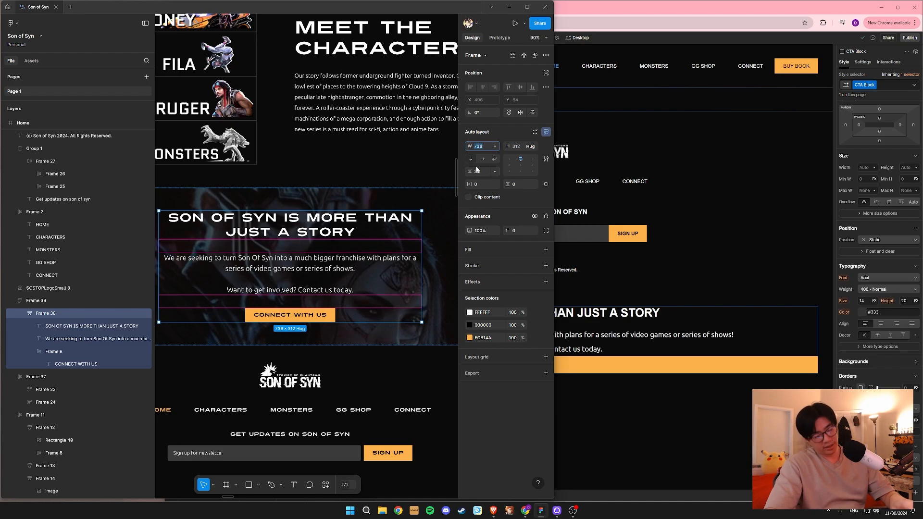
left_click(640, 8)
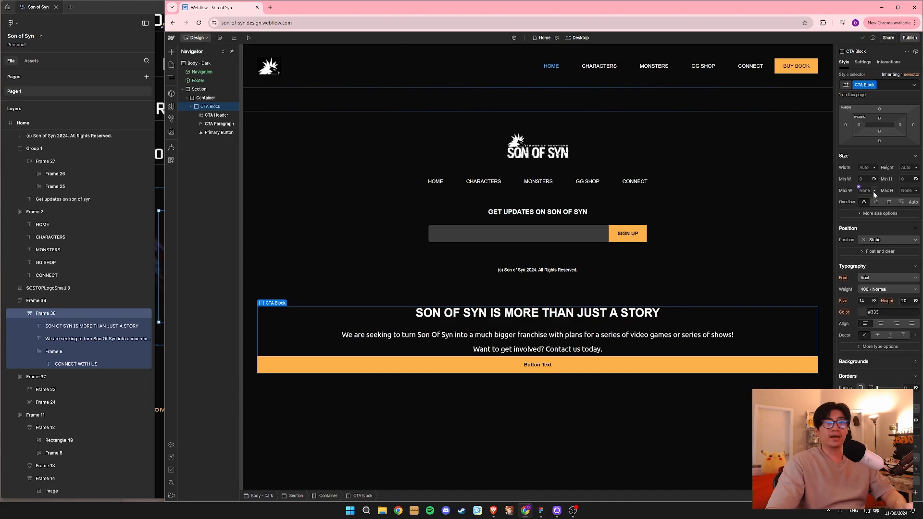
left_click(873, 190)
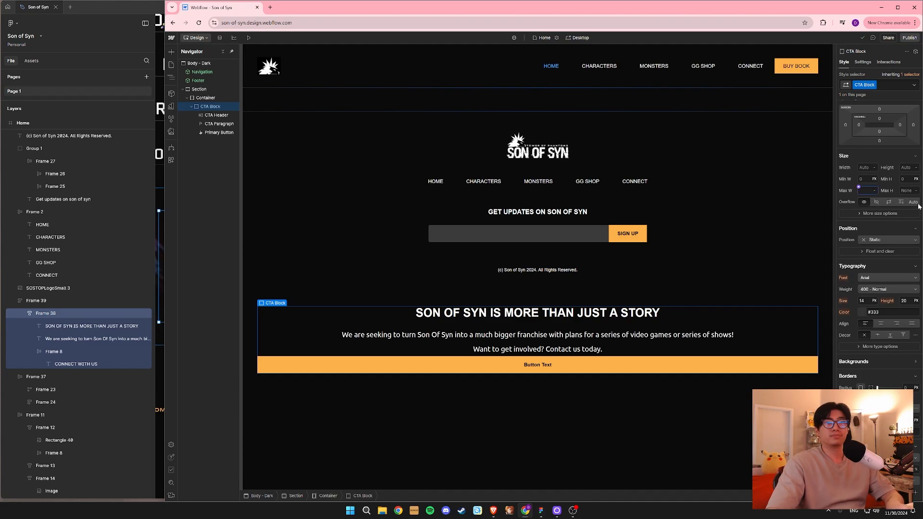
type("736")
key("Return")
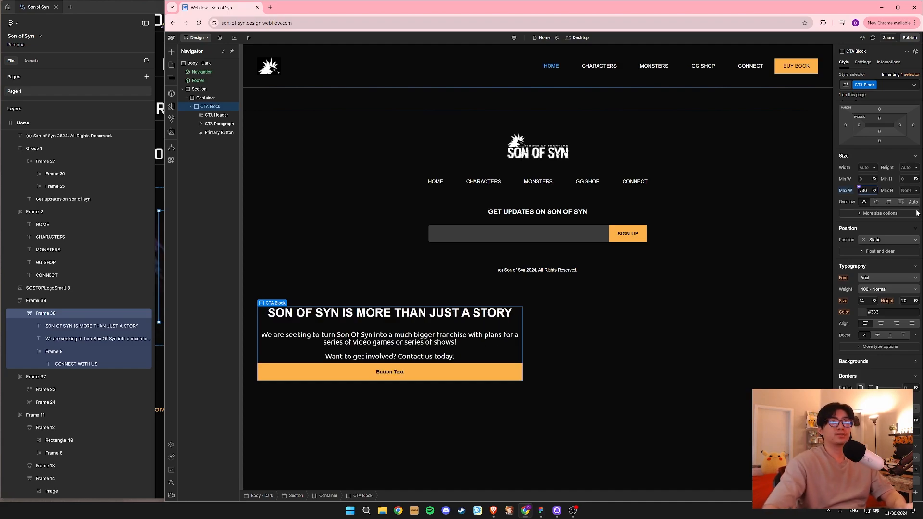
Make the CTA Block a vertical flex layout with its contents centered on both axes.
scroll(896, 190, "down", 1)
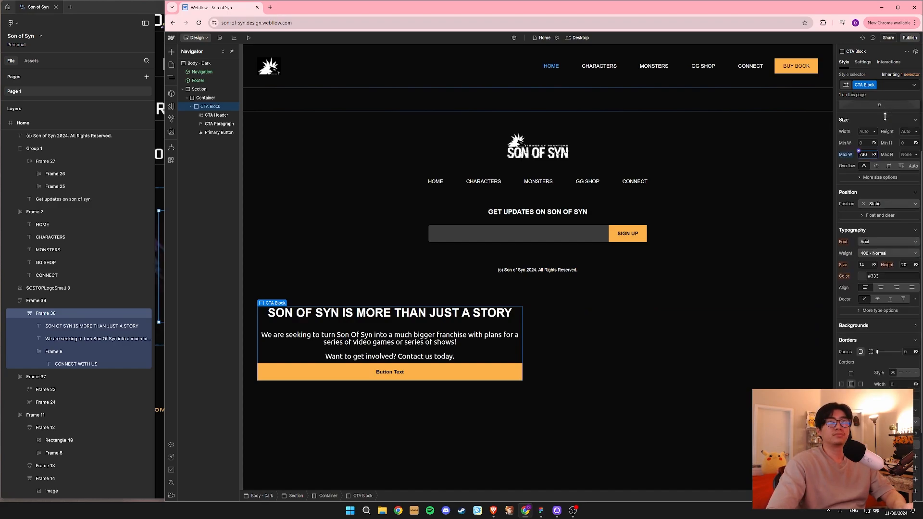
scroll(883, 120, "up", 2)
left_click(879, 119)
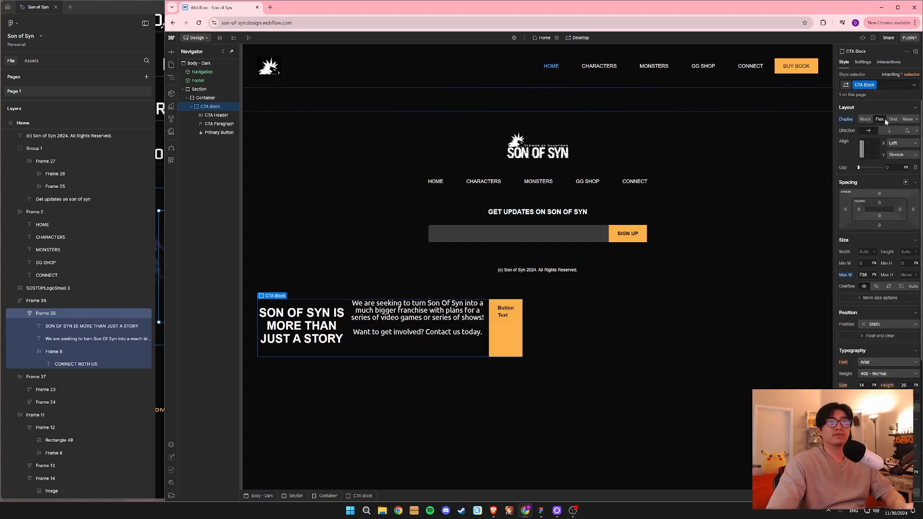
left_click(888, 131)
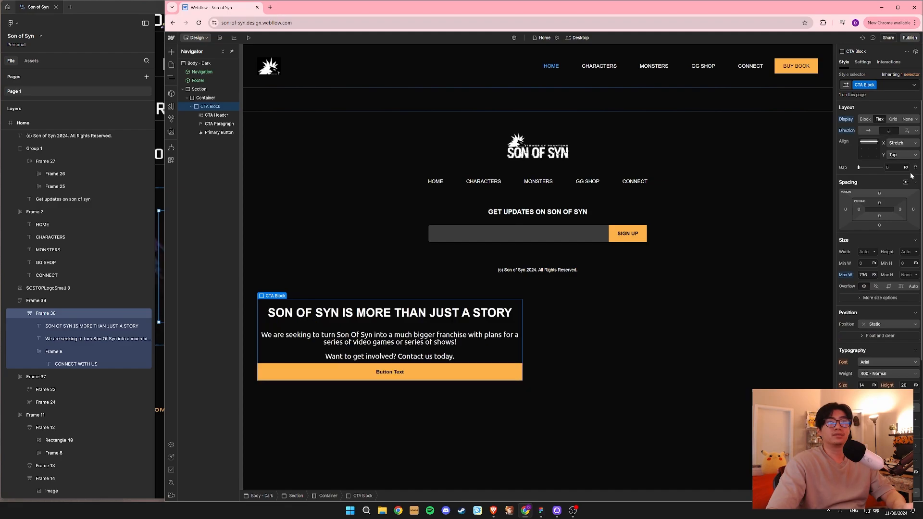
left_click(868, 149)
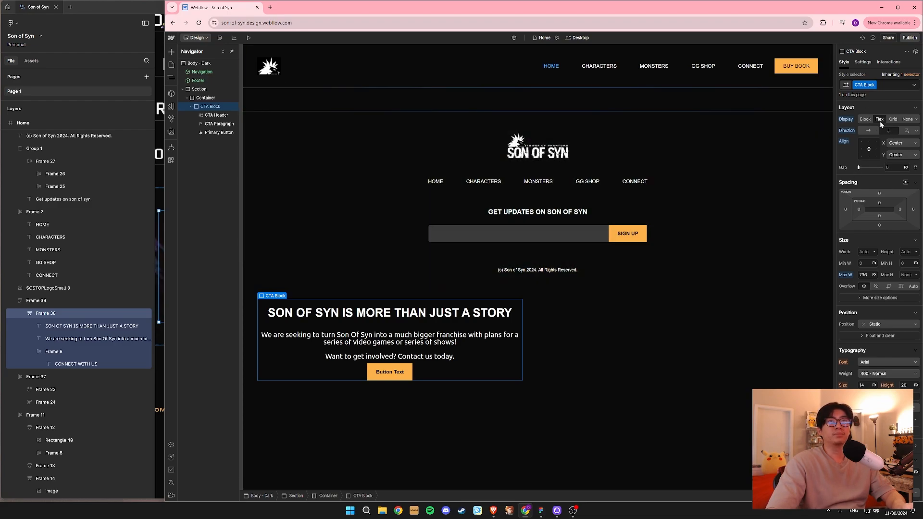
Make the Container a flex layout and center the CTA Block in it on both axes.
left_click(207, 98)
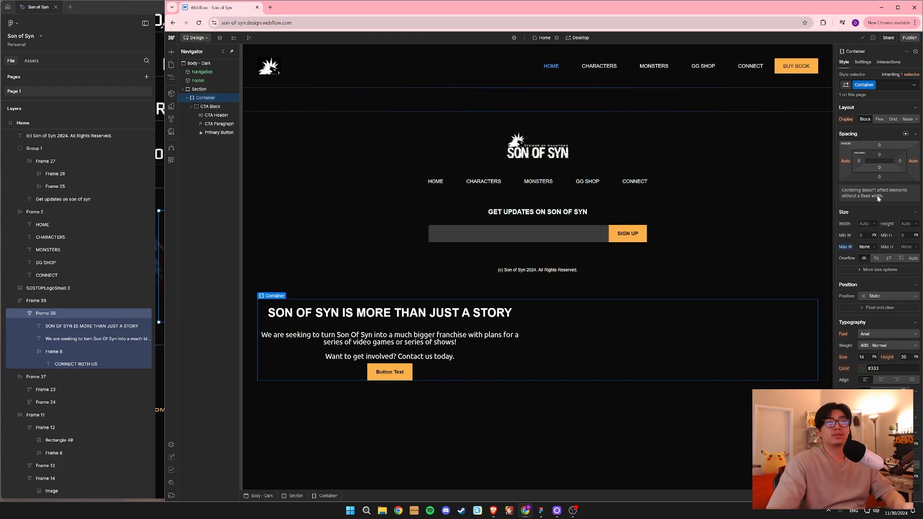
left_click(880, 120)
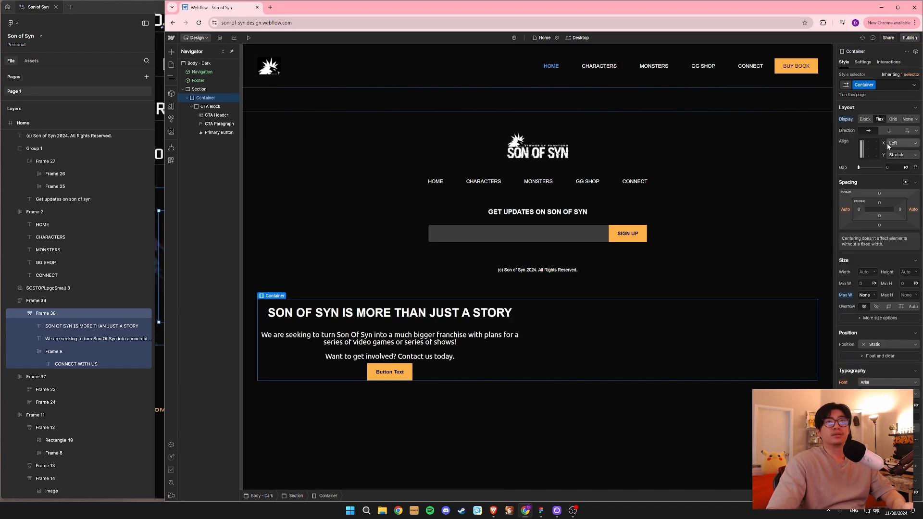
left_click(870, 148)
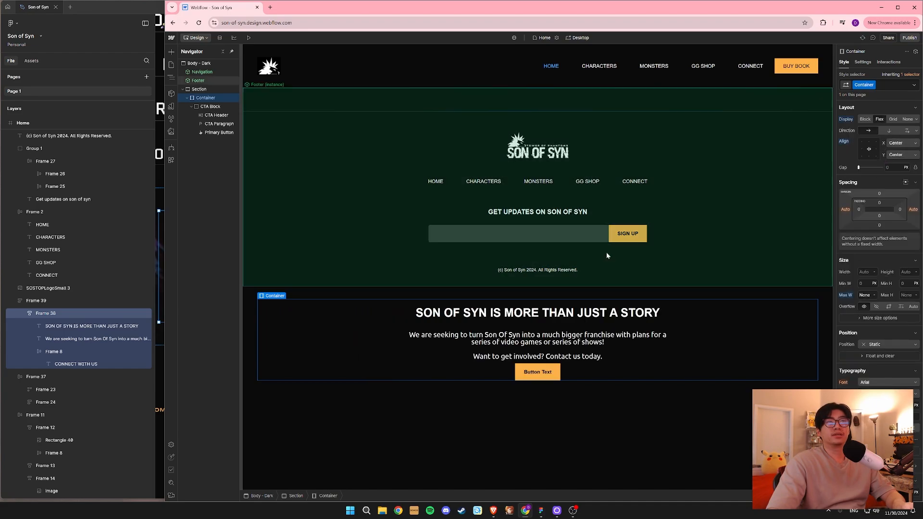
Select the CTA Paragraph between the call-to-action heading and the button.
left_click(213, 116)
left_click(213, 125)
left_click(212, 134)
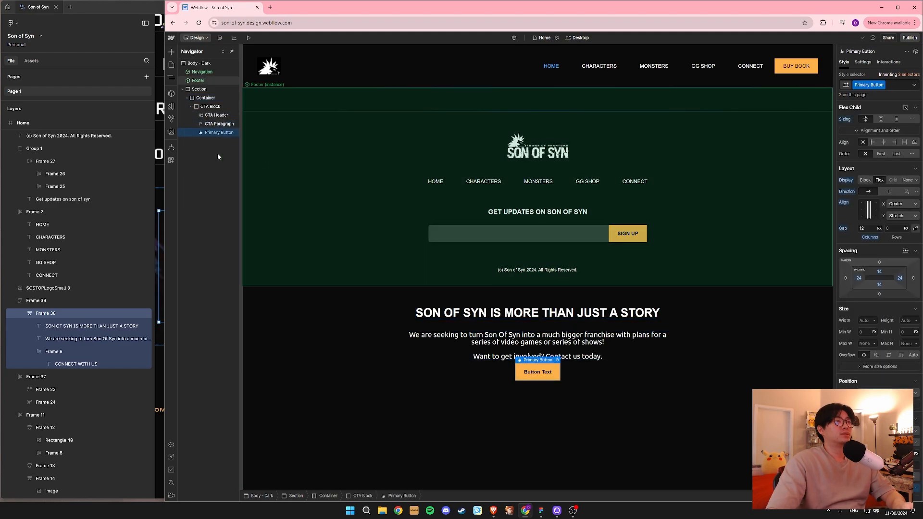
left_click(578, 352)
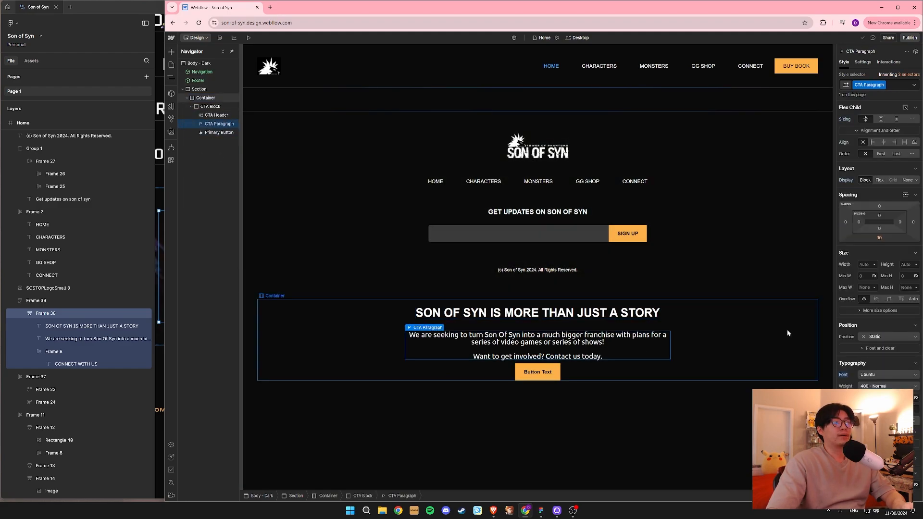
left_click(890, 87)
type("M")
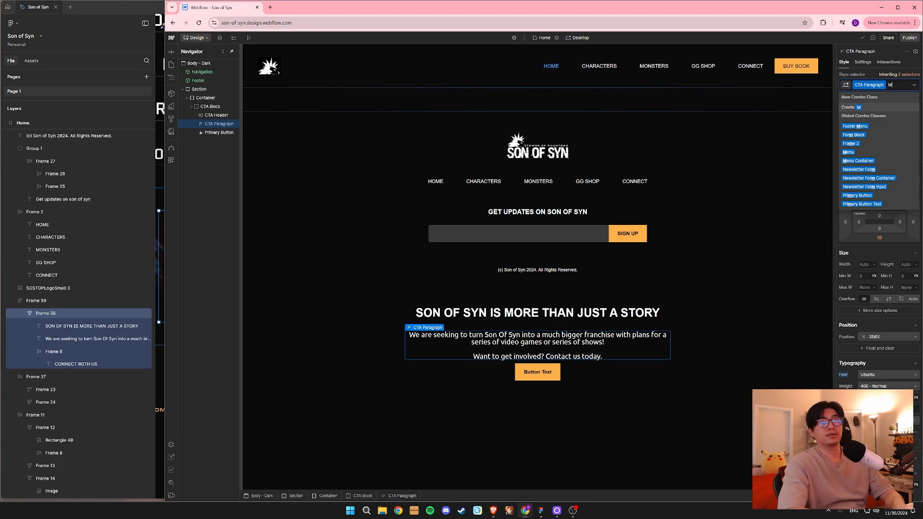
type("-32")
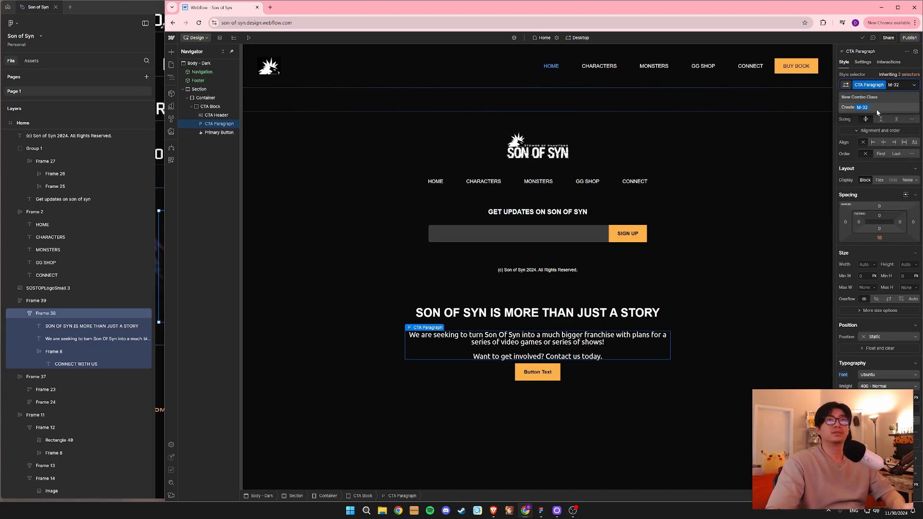
key("BackSpace")
key("BackSpace")
key("BackSpace")
key("BackSpace")
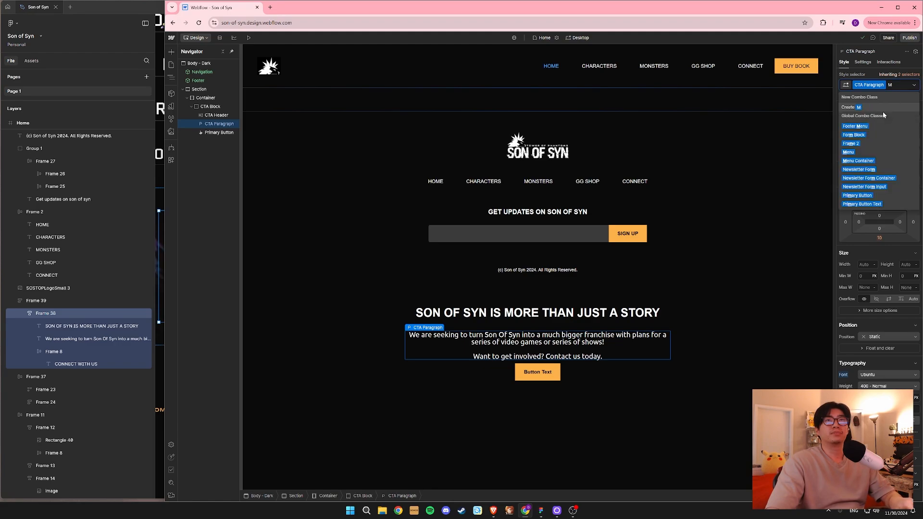
left_click(836, 220)
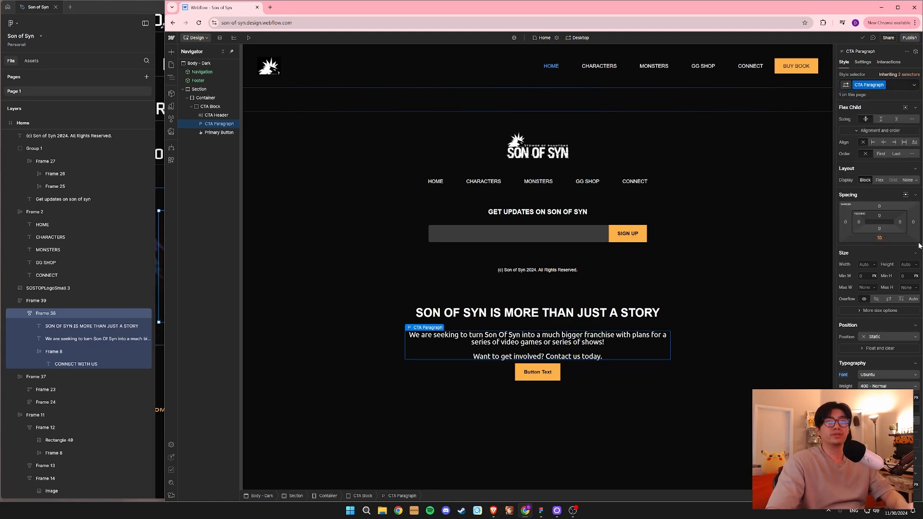
Set the CTA Paragraph's bottom margin to 32 px directly on its own class.
left_click(878, 237)
type("32")
key("Return")
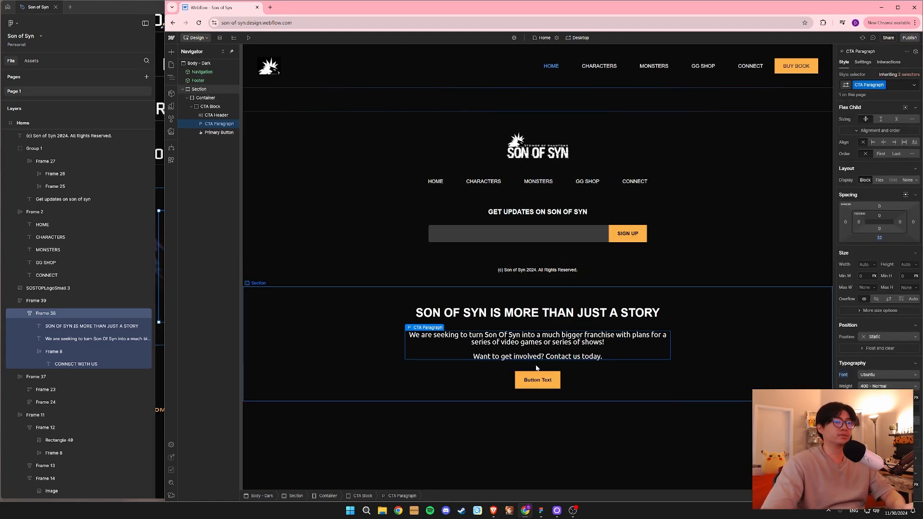
left_click(198, 89)
left_click(120, 8)
left_click(580, 329)
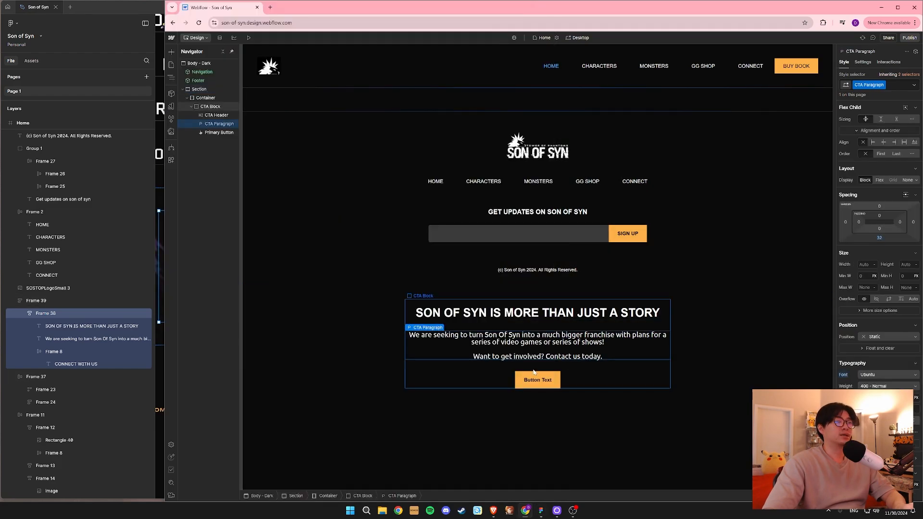
Change the call-to-action button's text to "Connect with Us" and set the Primary Button's capitalization to all uppercase.
left_click(537, 380)
double_click(537, 380)
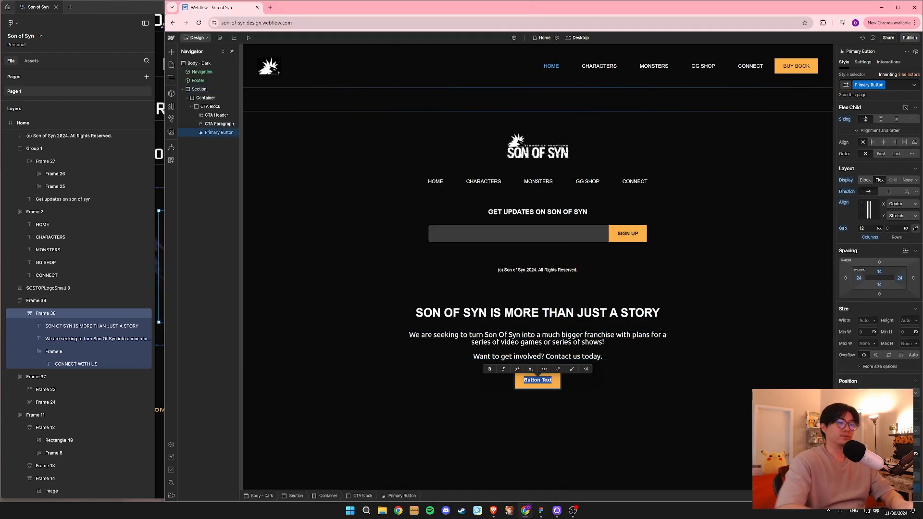
type("Connect with Us")
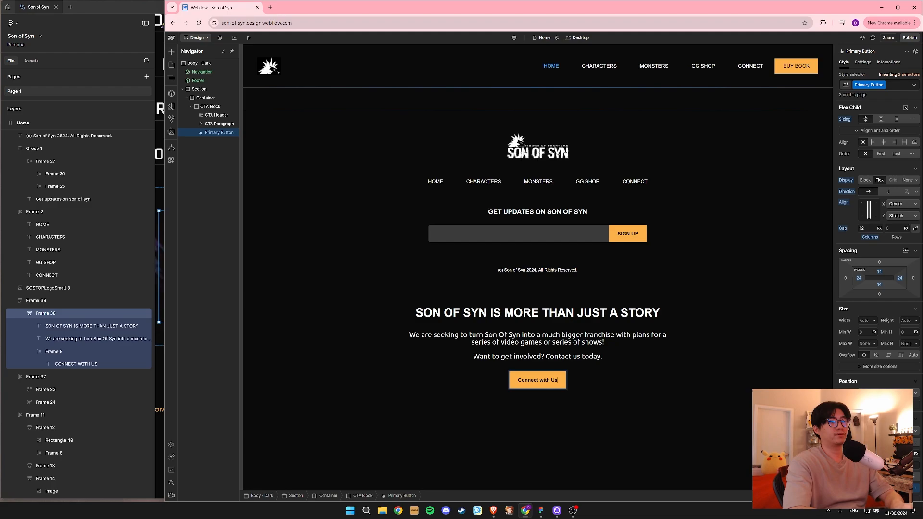
key("Escape")
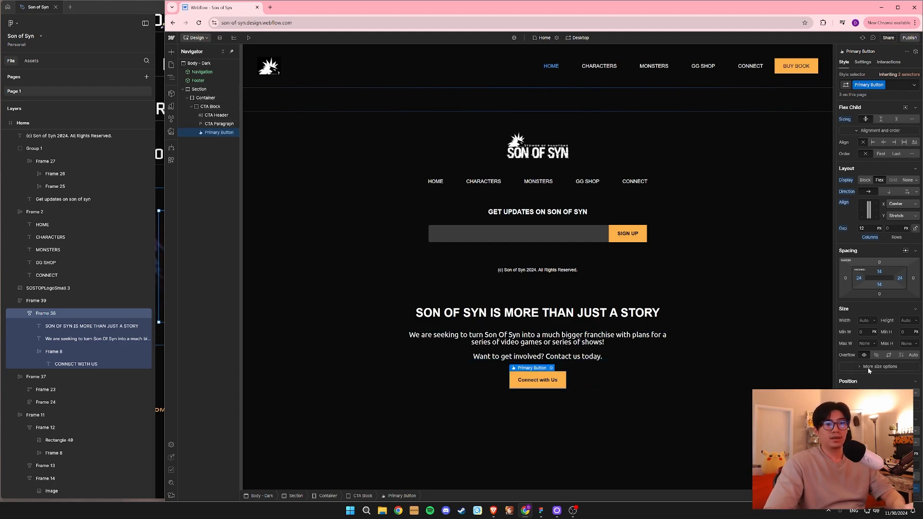
scroll(871, 371, "down", 2)
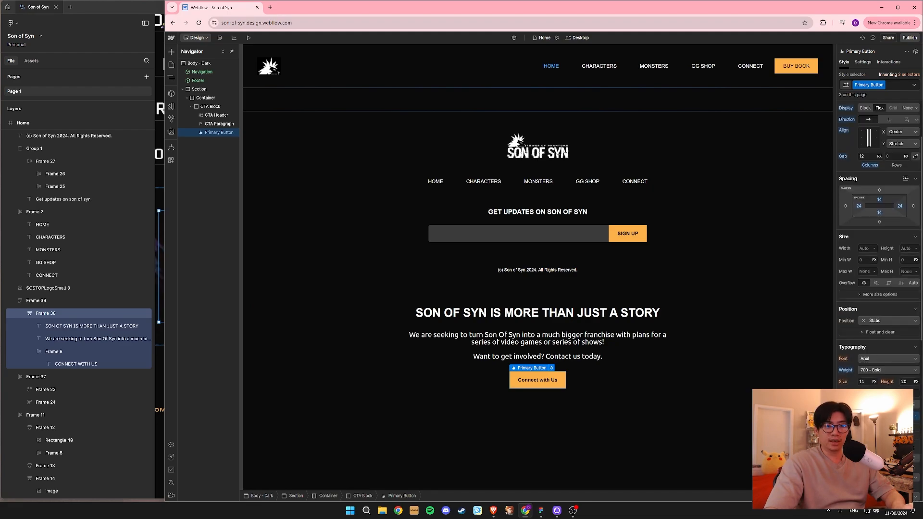
left_click(871, 457)
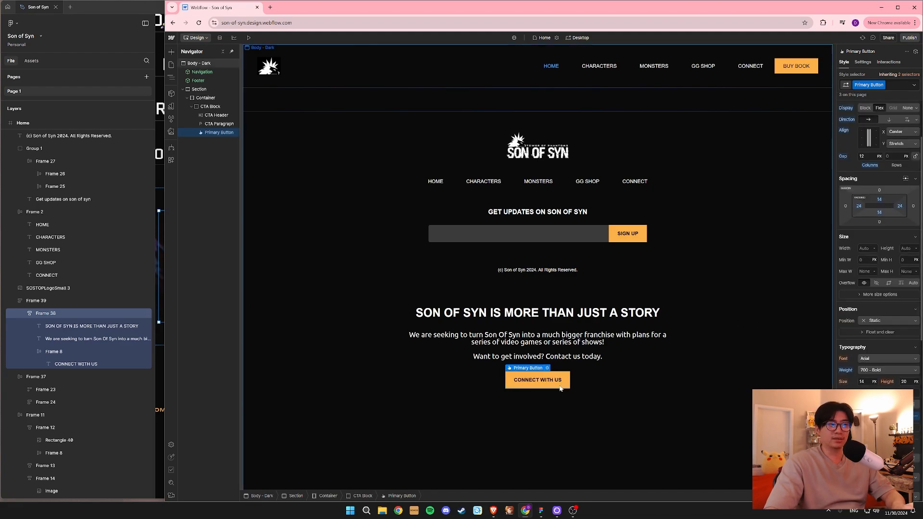
Move the call-to-action Section between the Navigation and the Footer in the page structure and expand it again.
left_click(682, 294)
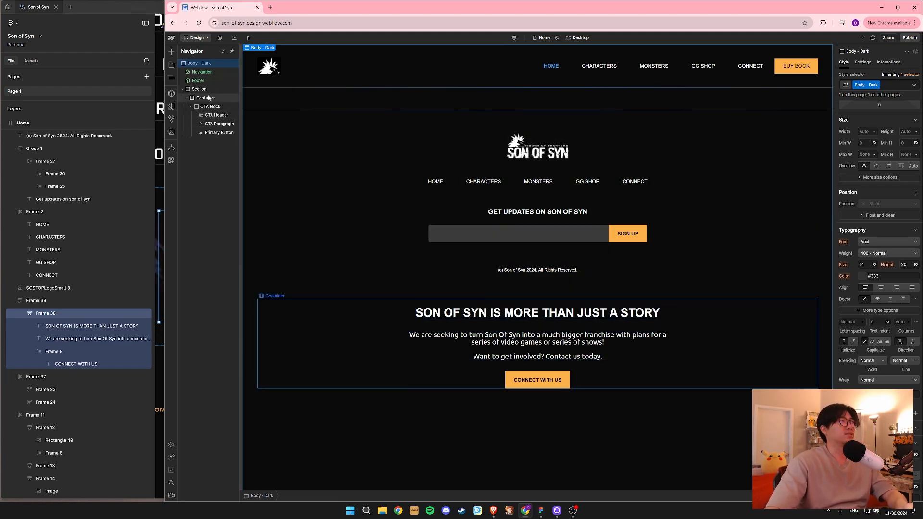
left_click(183, 89)
left_click_drag(199, 89, 200, 77)
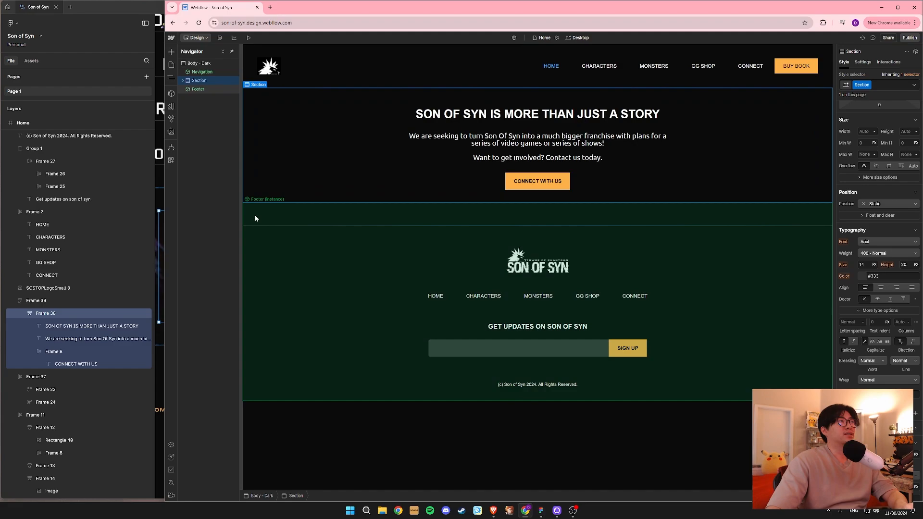
left_click(182, 80)
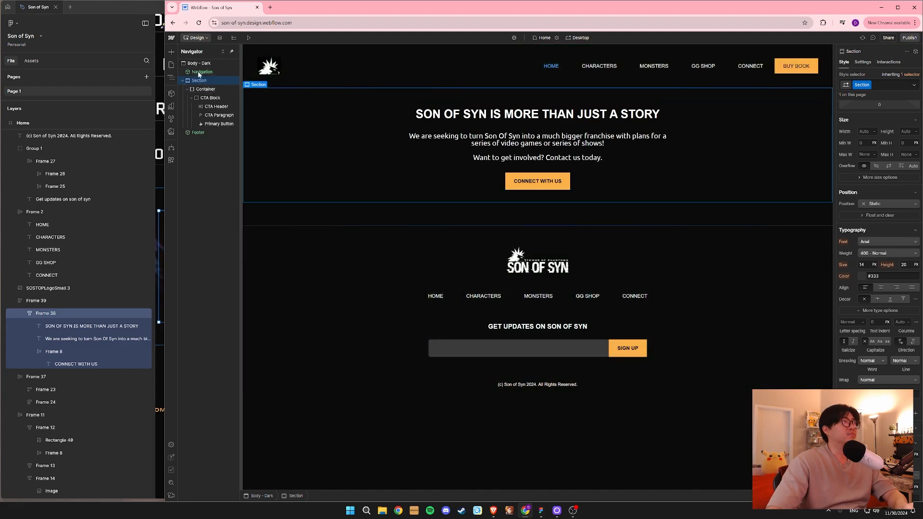
Copy the Gradient Border element from inside the Navigation component and return to the Home page.
double_click(201, 72)
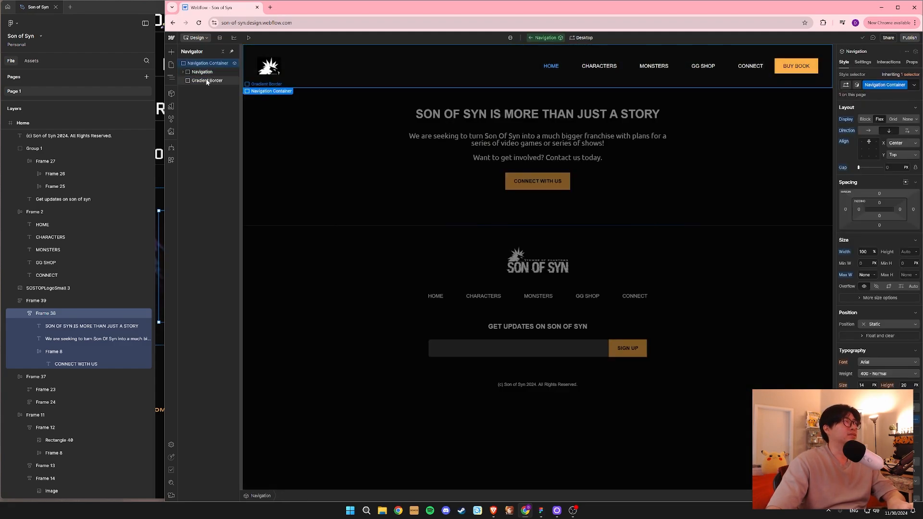
left_click(171, 64)
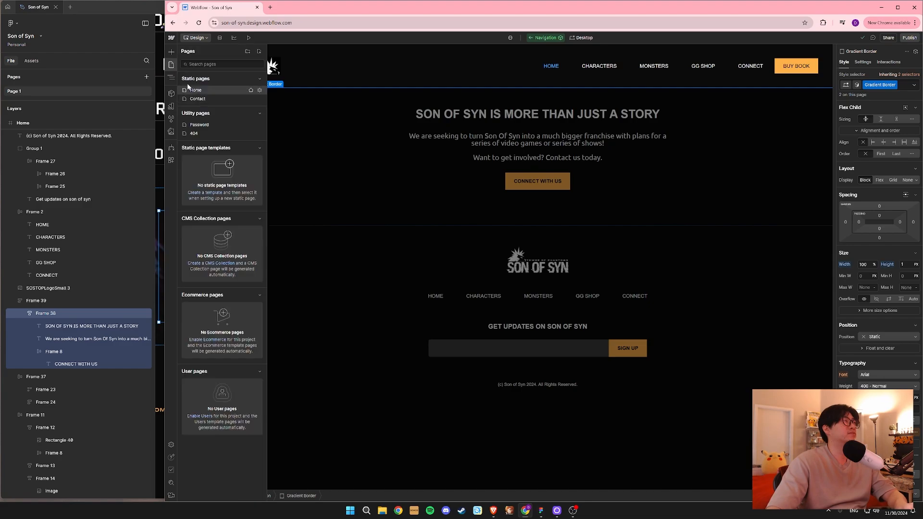
left_click(172, 78)
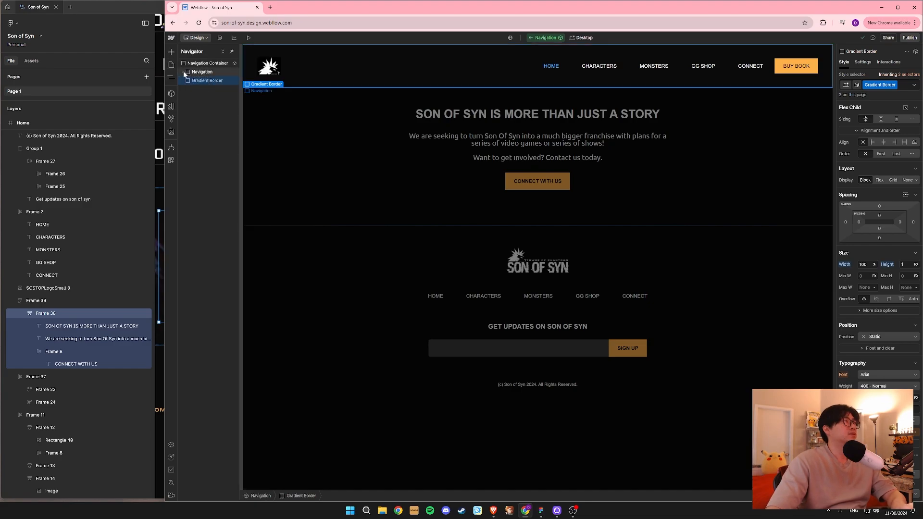
left_click(183, 72)
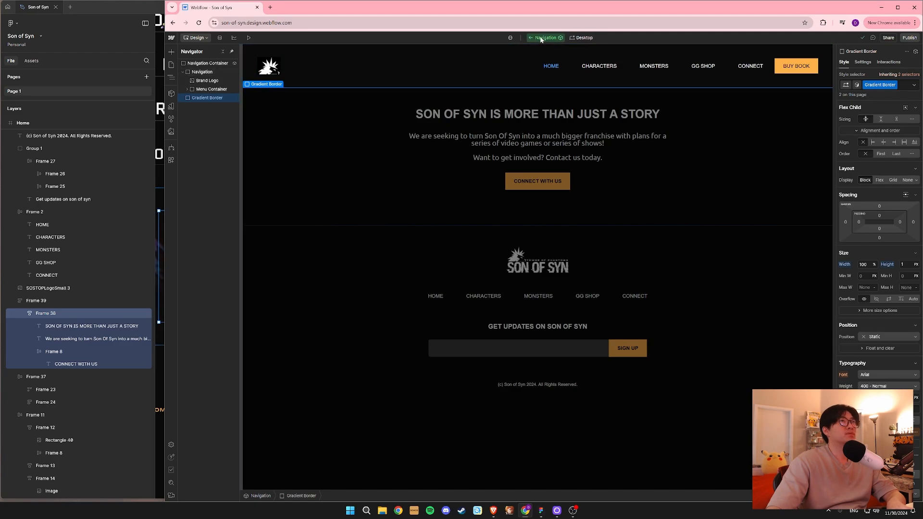
key("Escape")
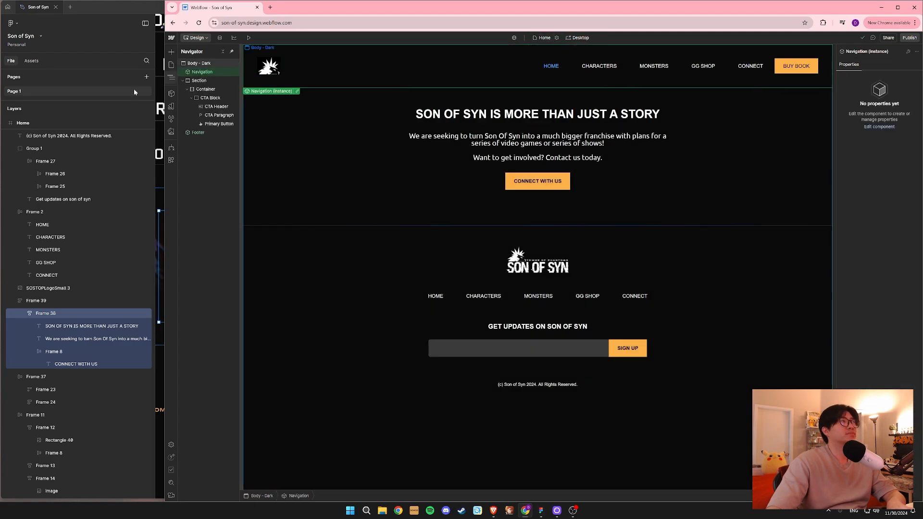
Paste the Gradient Border and place it between the Navigation and the call-to-action Section, with the Section collapsed in the page structure.
left_click(202, 80)
left_click_drag(207, 132, 208, 90)
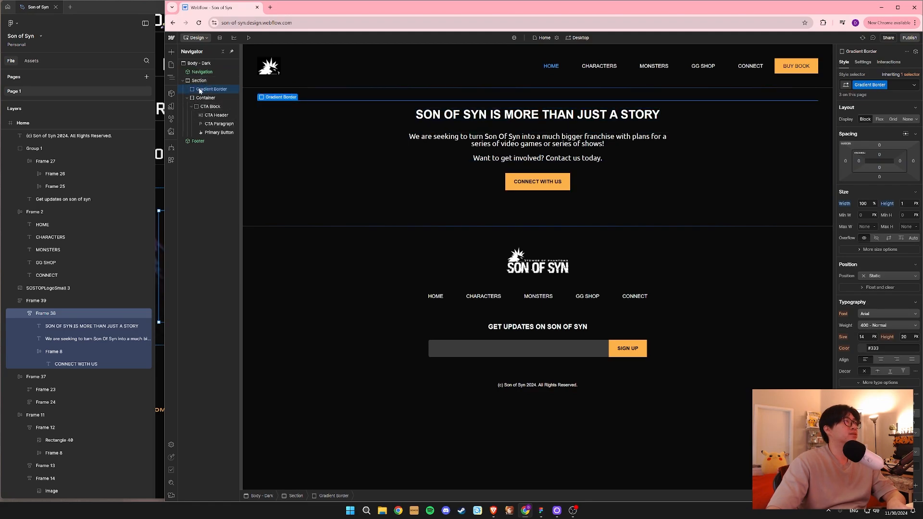
left_click_drag(200, 90, 198, 78)
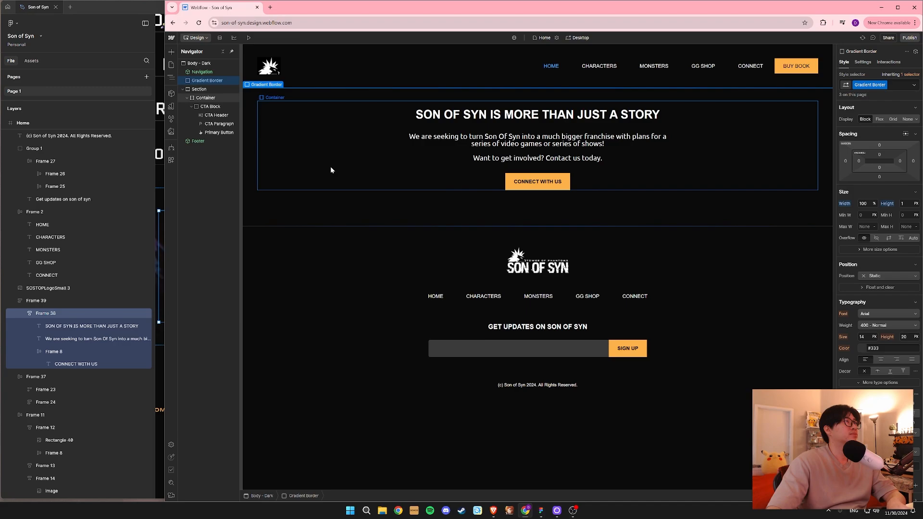
left_click(360, 313)
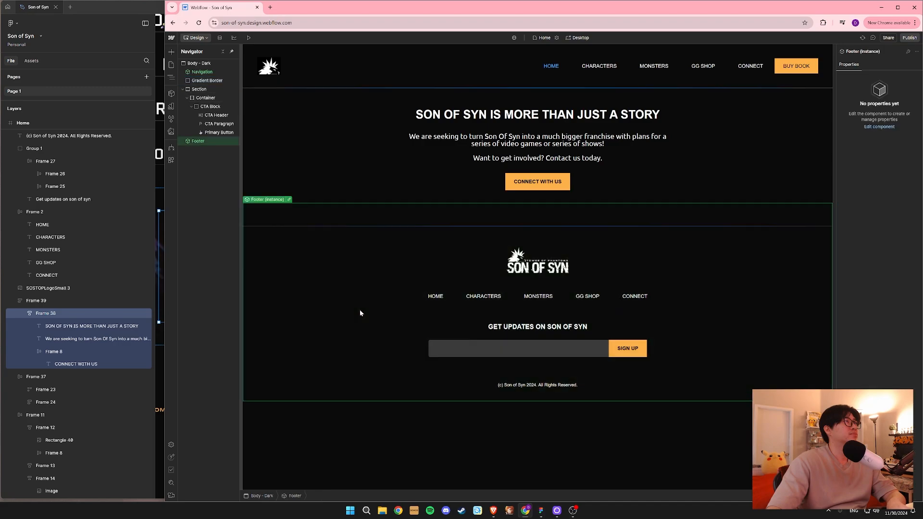
left_click(183, 89)
left_click(201, 71)
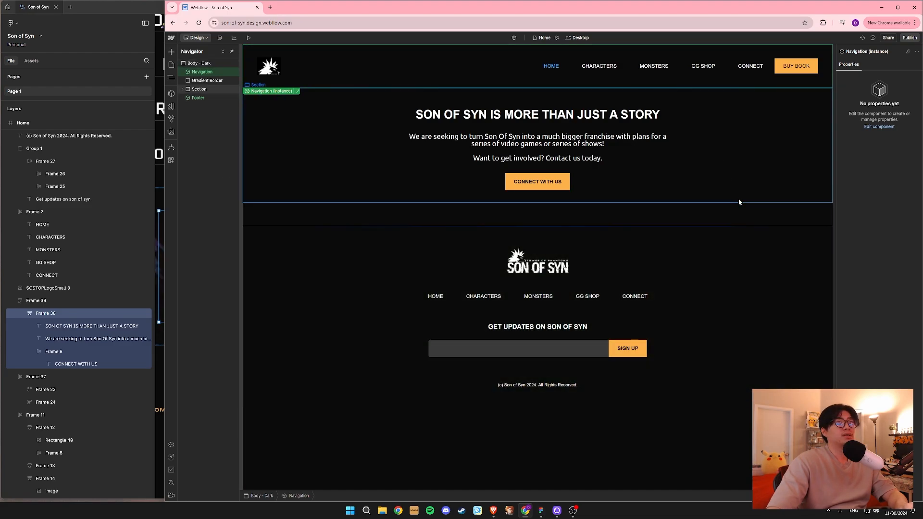
Add a background image to the call-to-action Section, using the asset Frame 39.png.
left_click(688, 189)
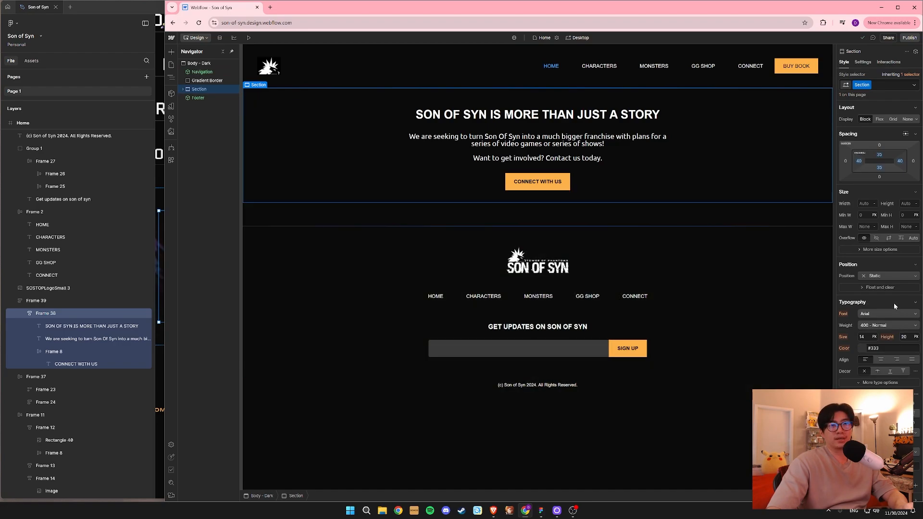
scroll(861, 379, "down", 3)
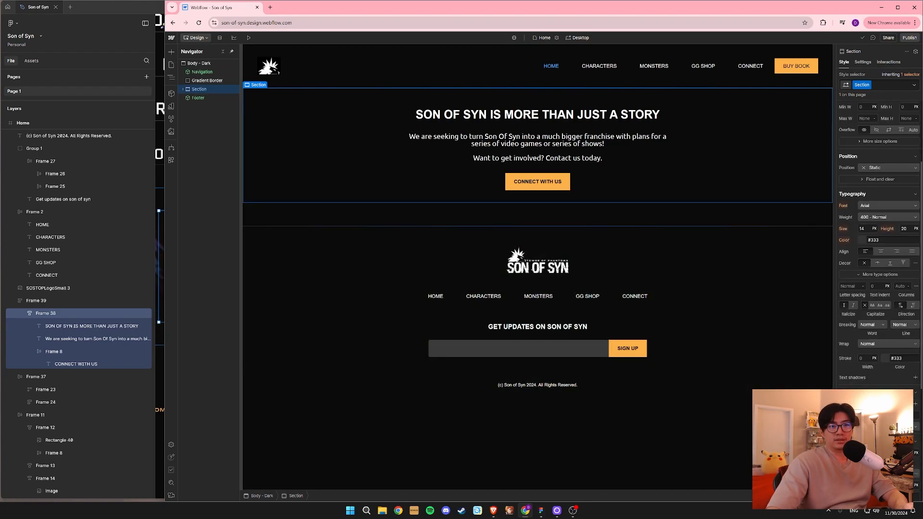
left_click(915, 406)
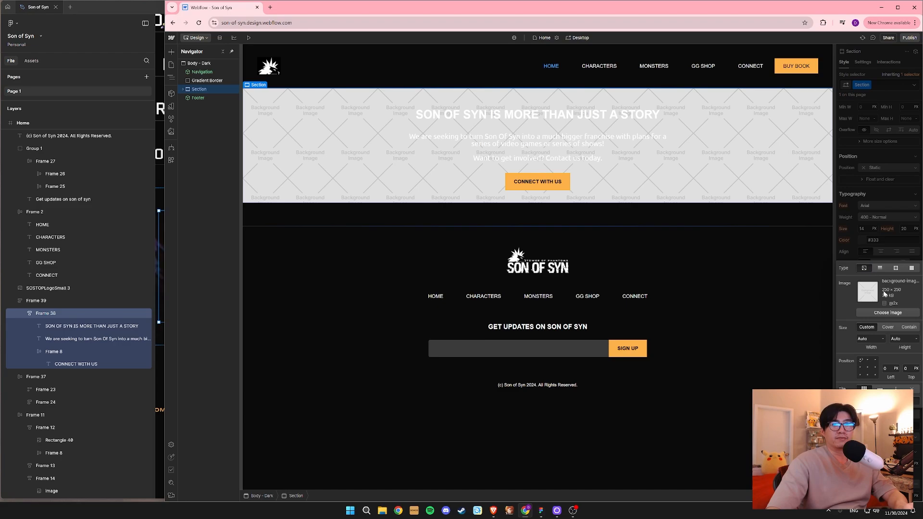
left_click(887, 313)
left_click(195, 99)
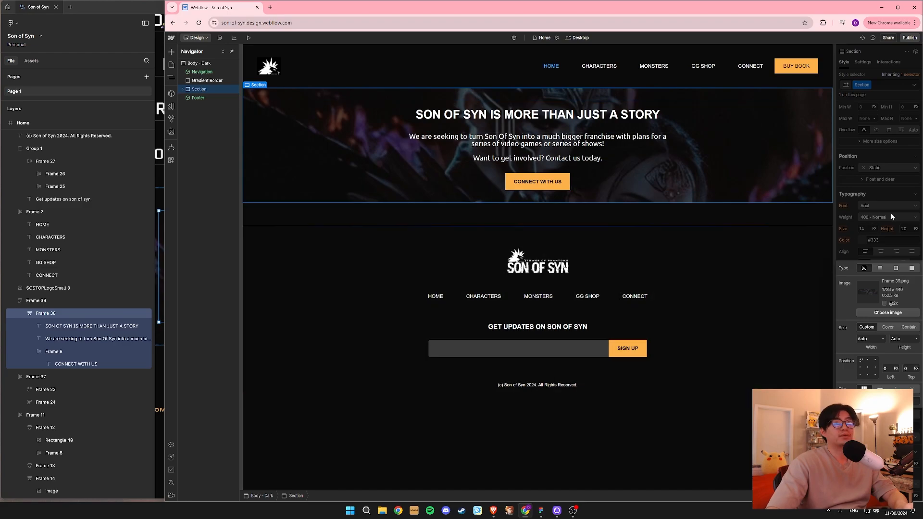
Create the combo class "CTA Section" on the call-to-action Section.
left_click(877, 84)
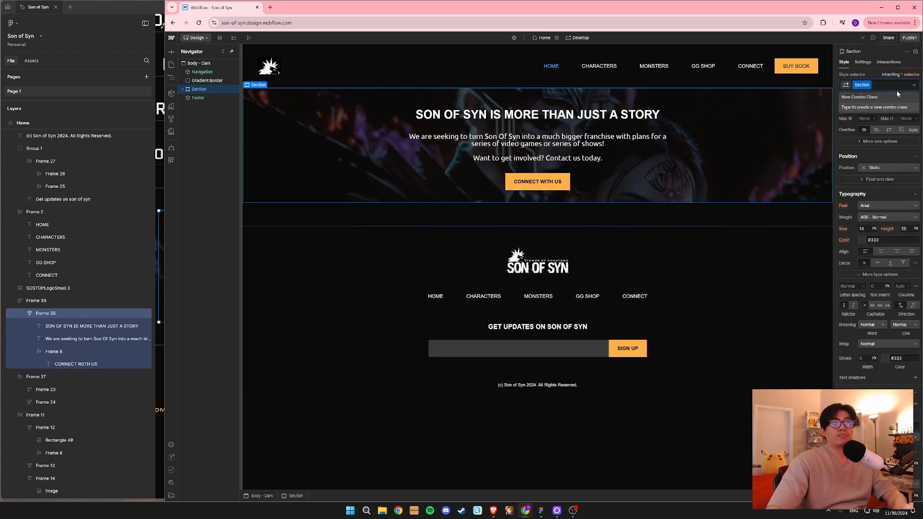
type("CTA")
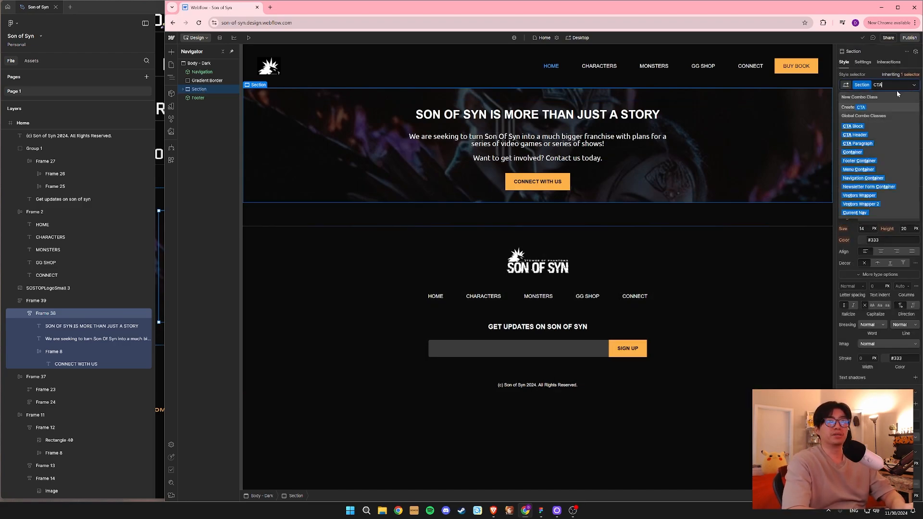
type(" Section")
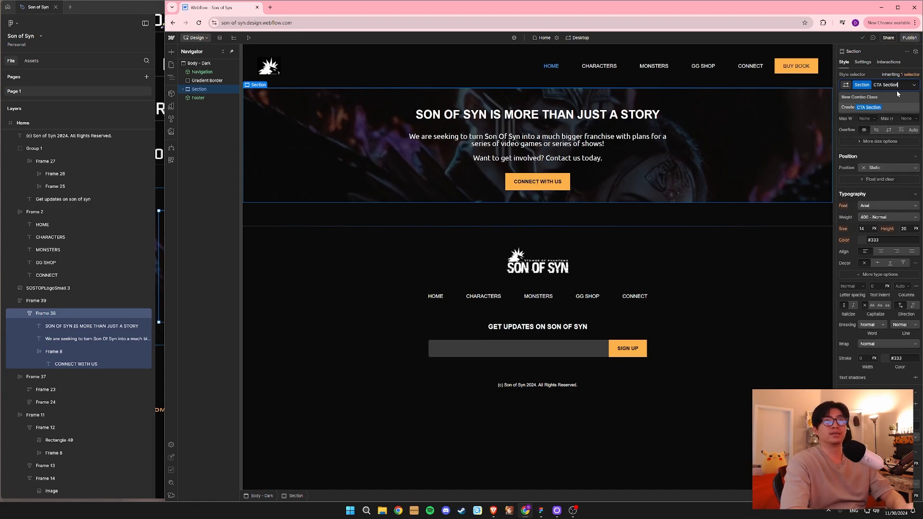
left_click(885, 108)
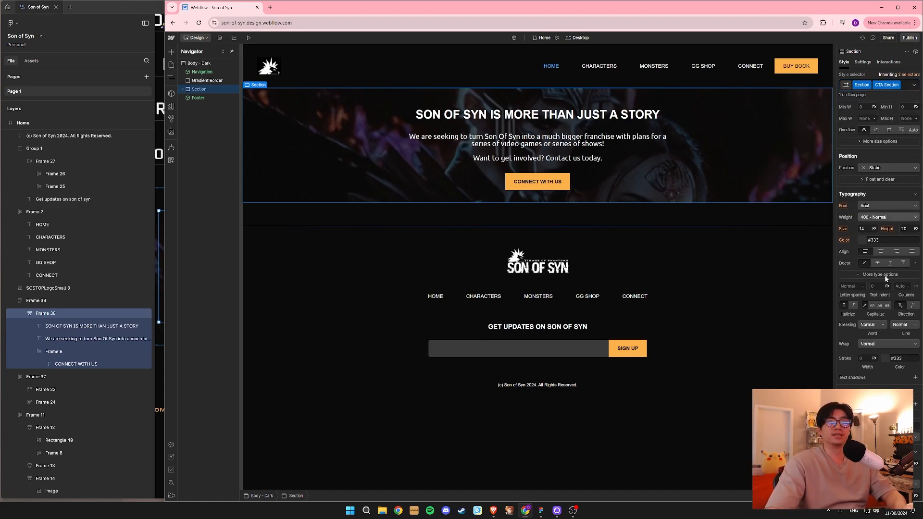
Check Frame 39's height in Figma and set the call-to-action Section's minimum height in Webflow to 440 px.
scroll(880, 306, "up", 3)
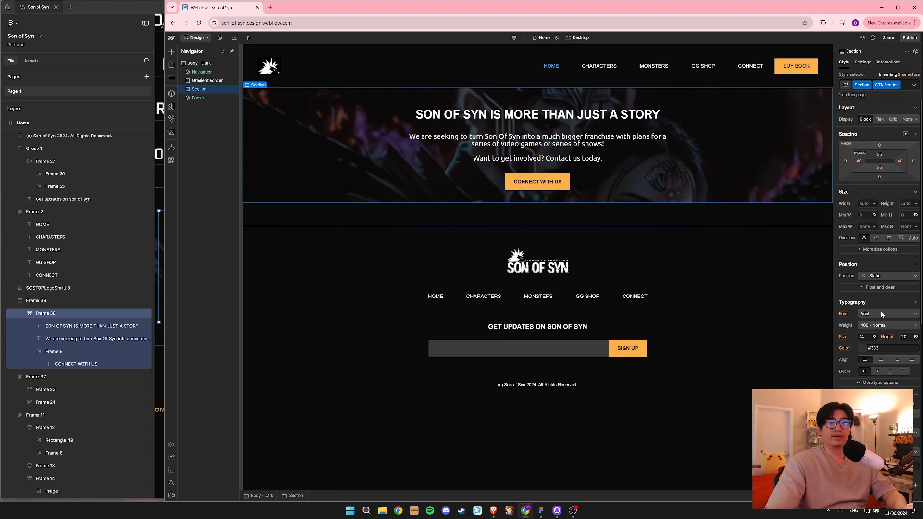
scroll(885, 265, "down", 3)
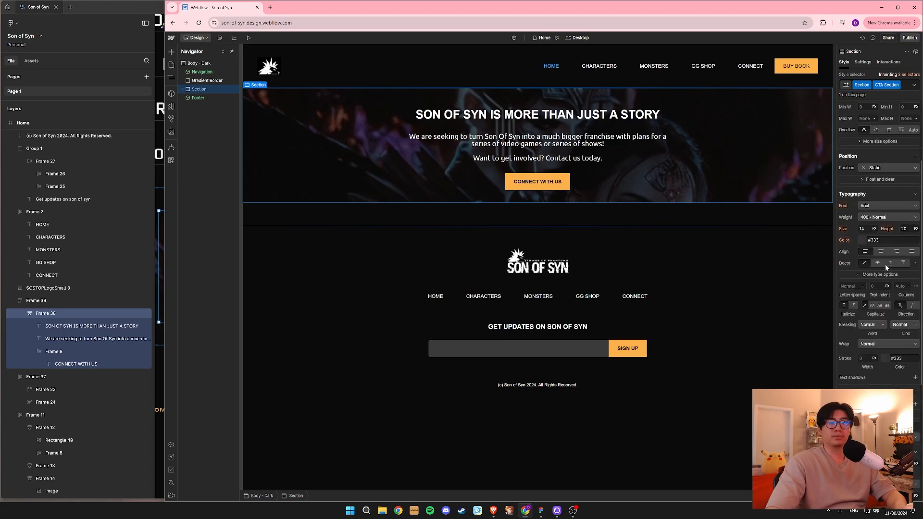
scroll(894, 225, "up", 3)
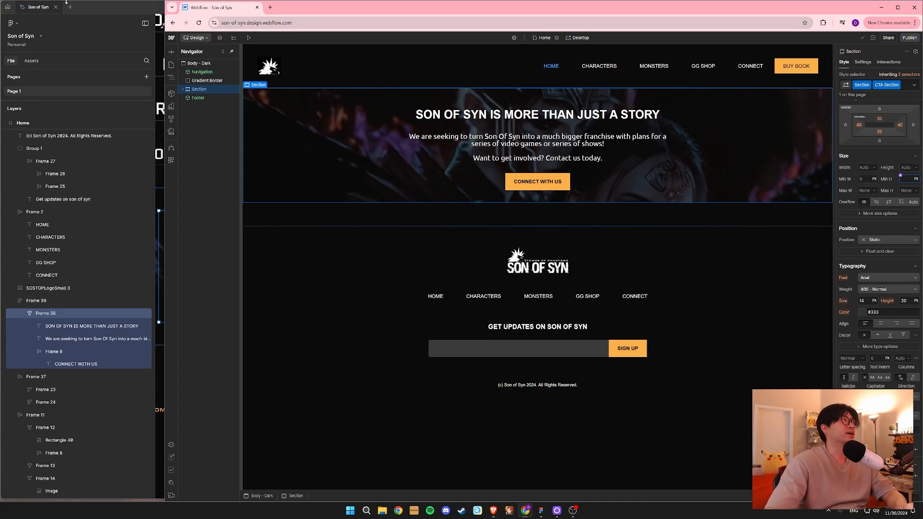
left_click(66, 2)
left_click(36, 300)
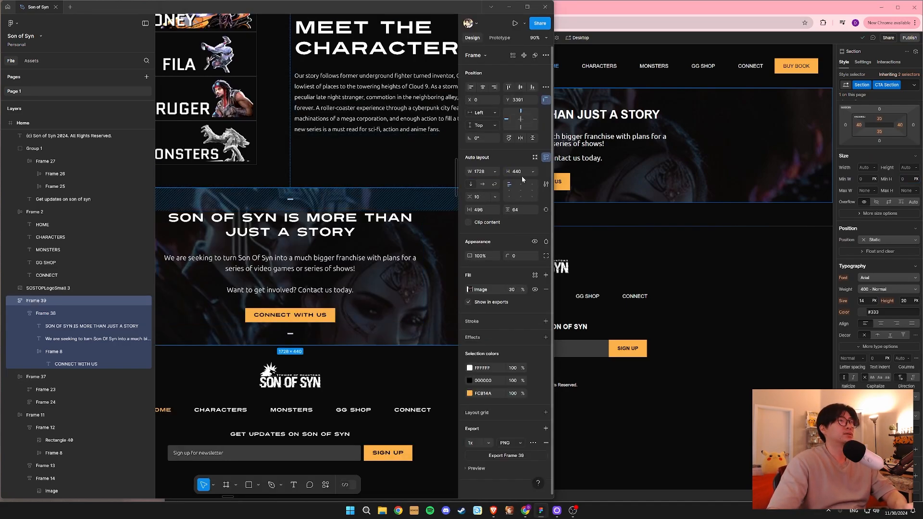
left_click(710, 213)
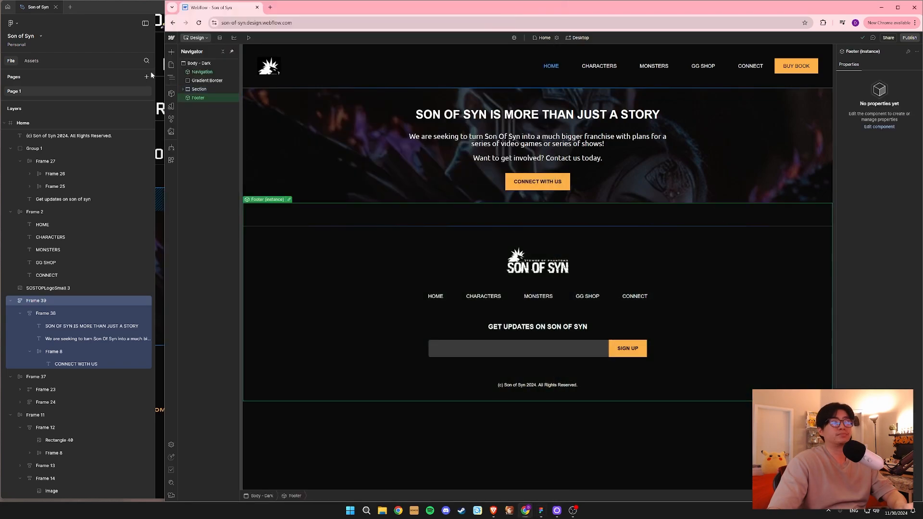
left_click(207, 88)
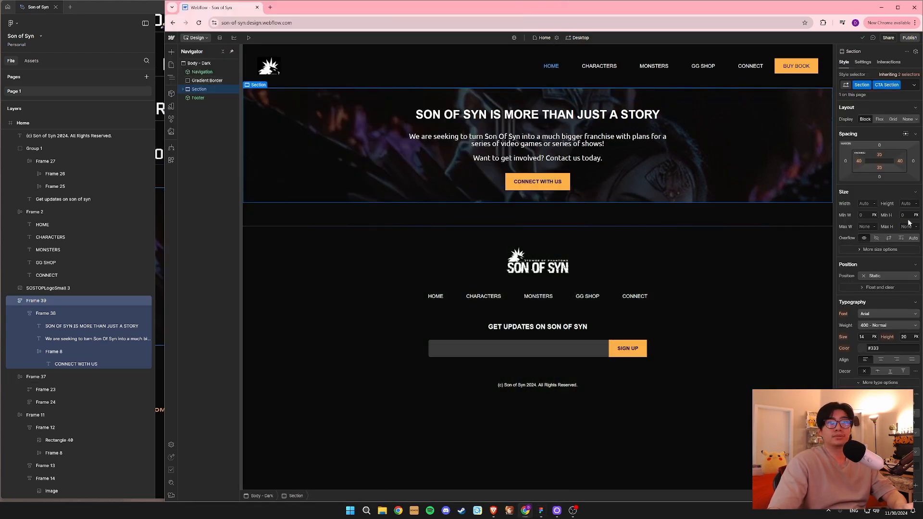
type("440")
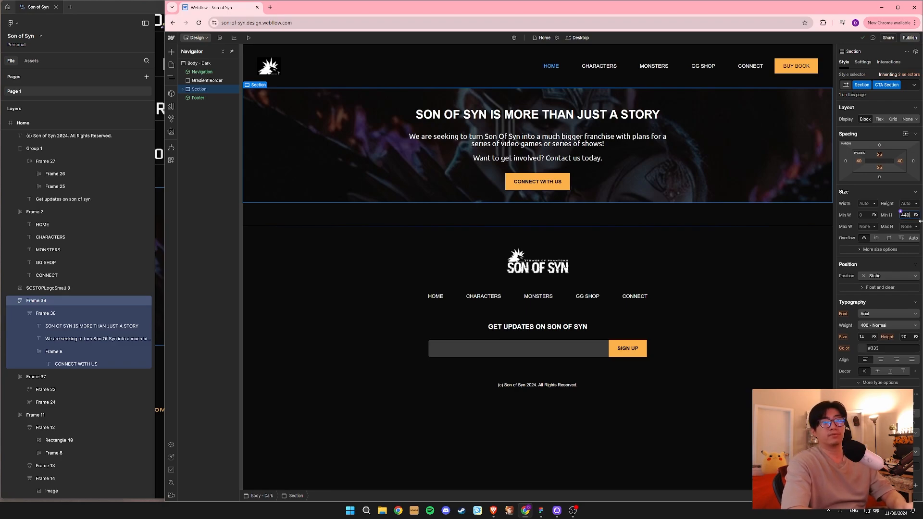
key("Return")
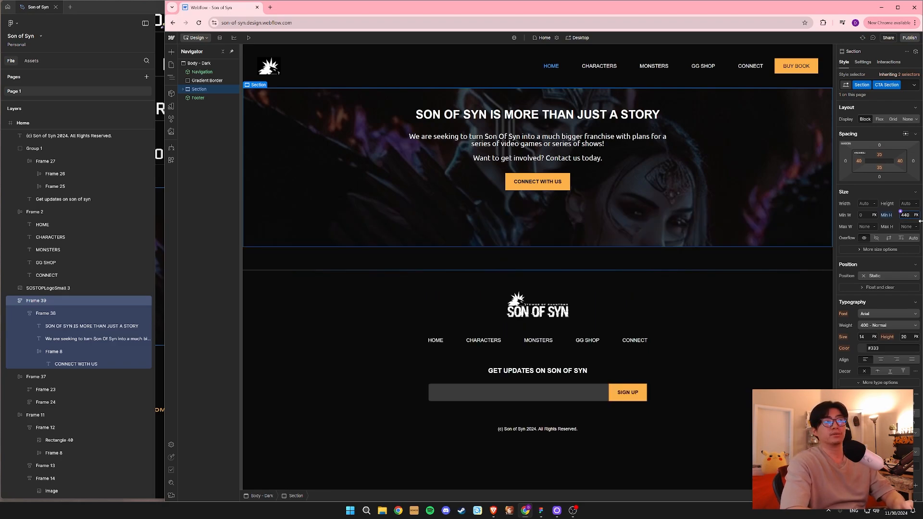
Select the Container around the CTA Block and create the combo class "Centered Container" on it.
left_click(627, 181)
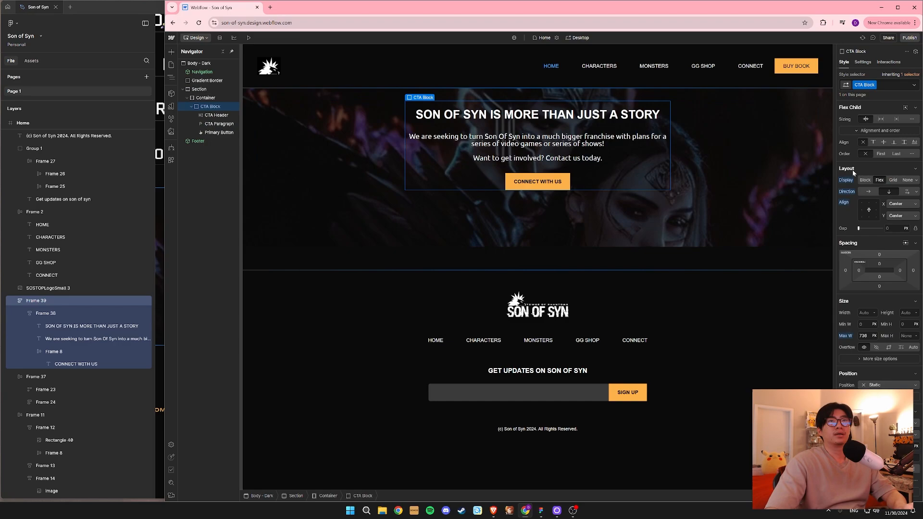
left_click(203, 99)
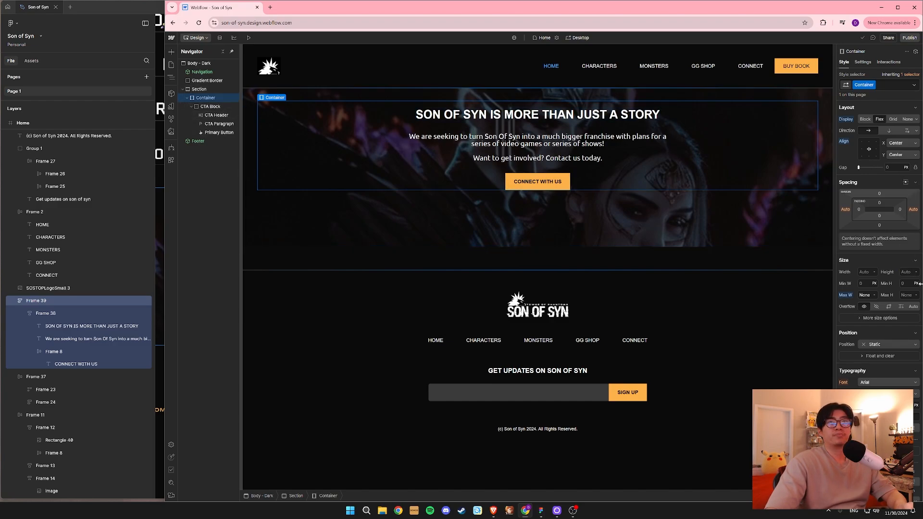
key("ctrl+Return")
type("Centered")
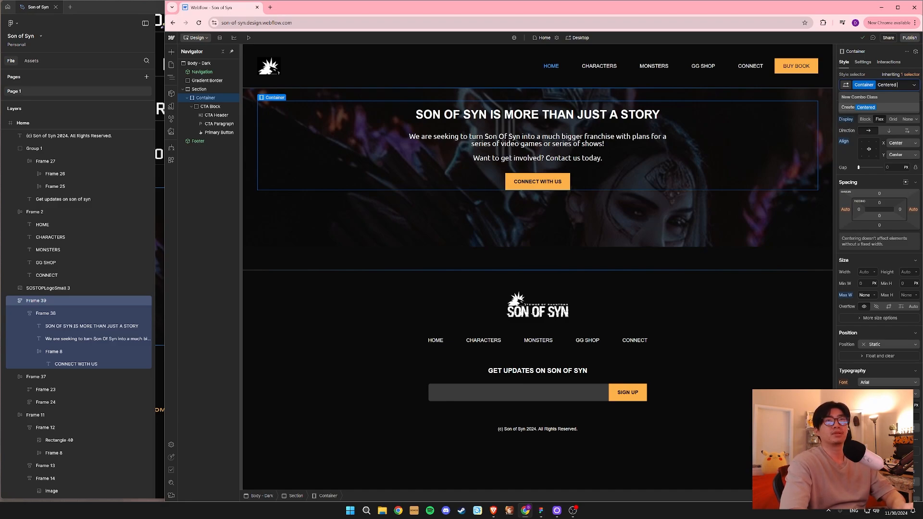
type(" Container")
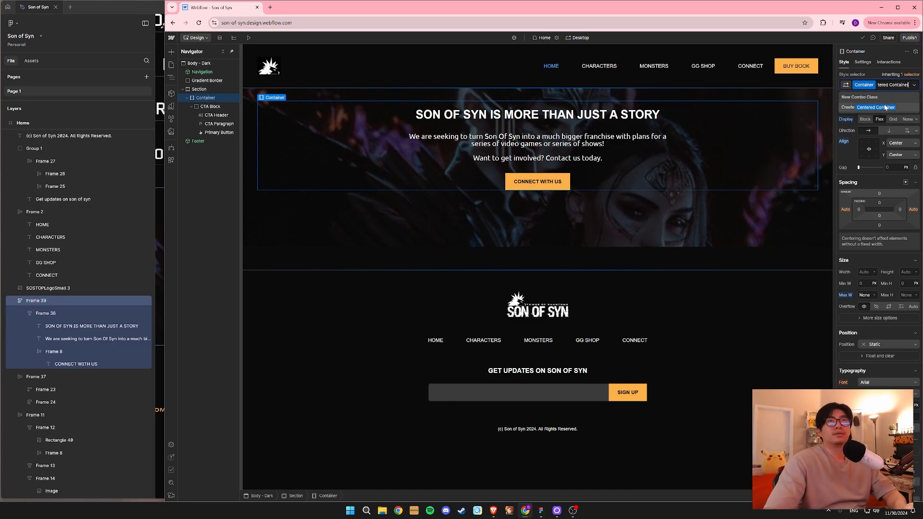
left_click(884, 107)
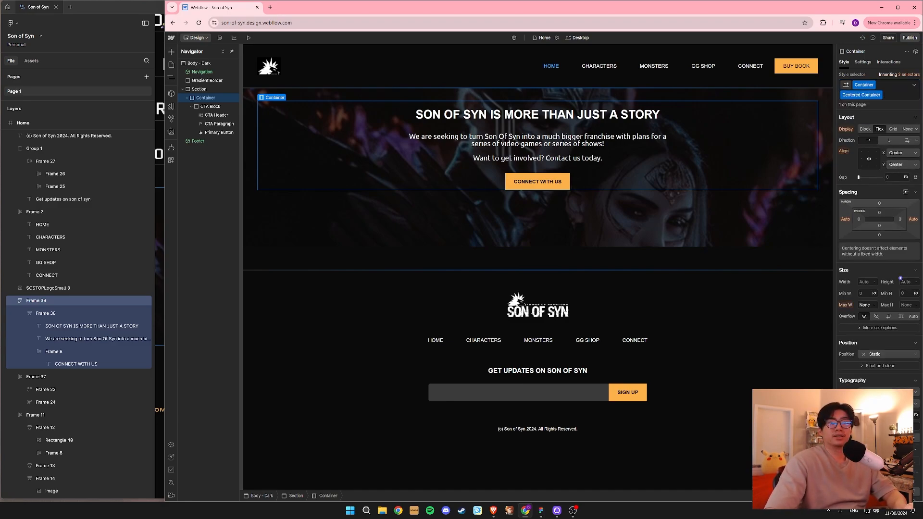
Set the Centered Container's height to 100%.
type("100")
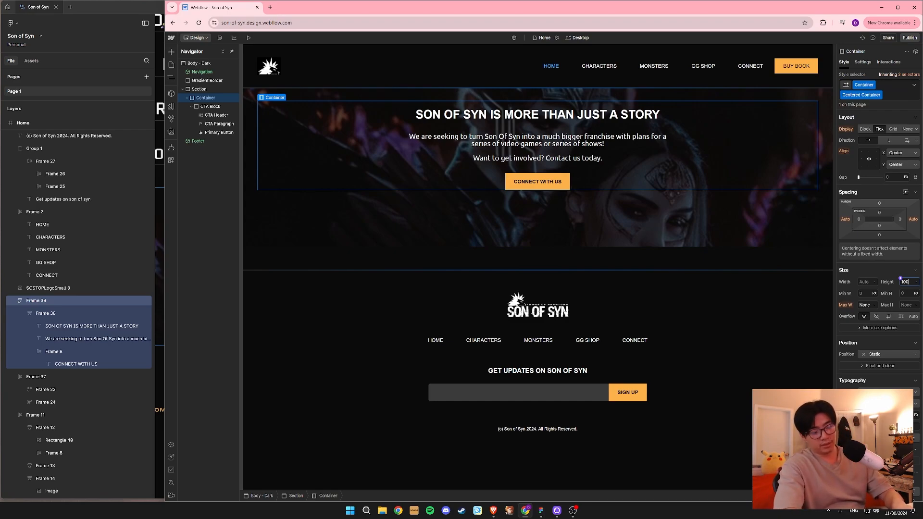
type("%")
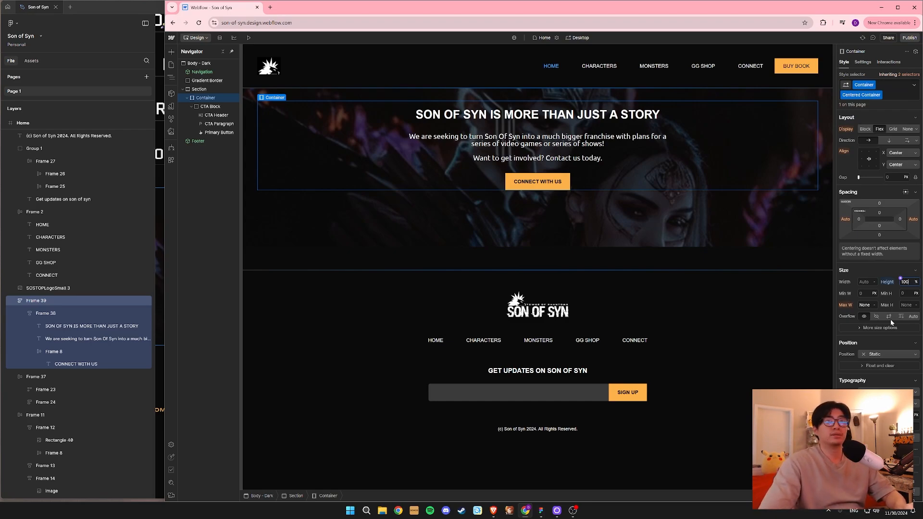
left_click(895, 272)
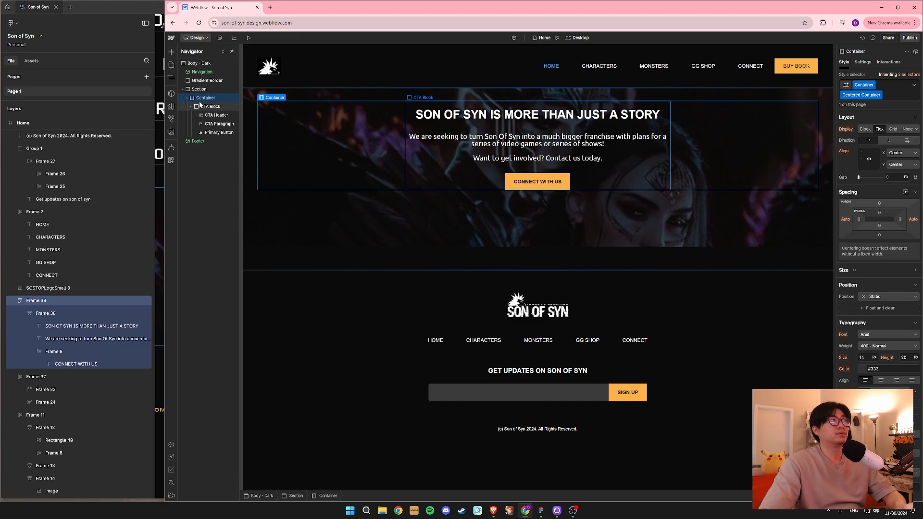
Set the CTA Block's height to 100%.
left_click(206, 107)
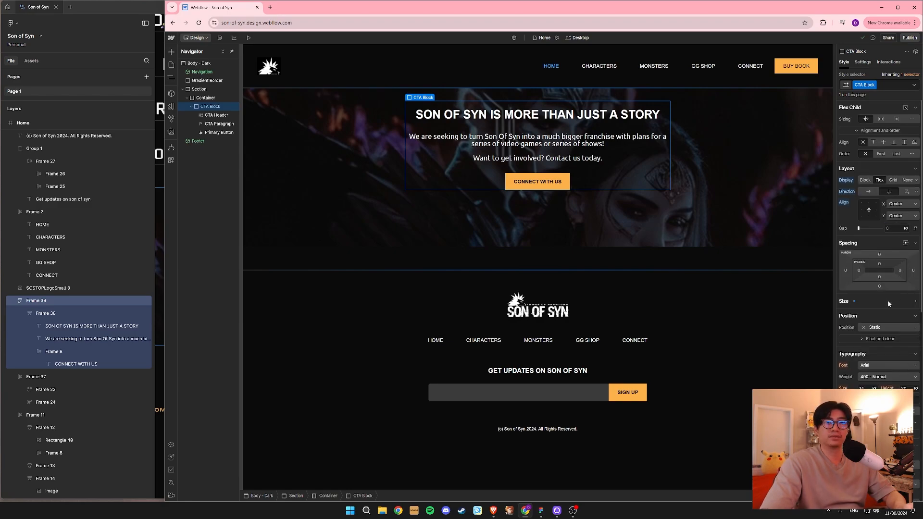
left_click(867, 302)
type("100")
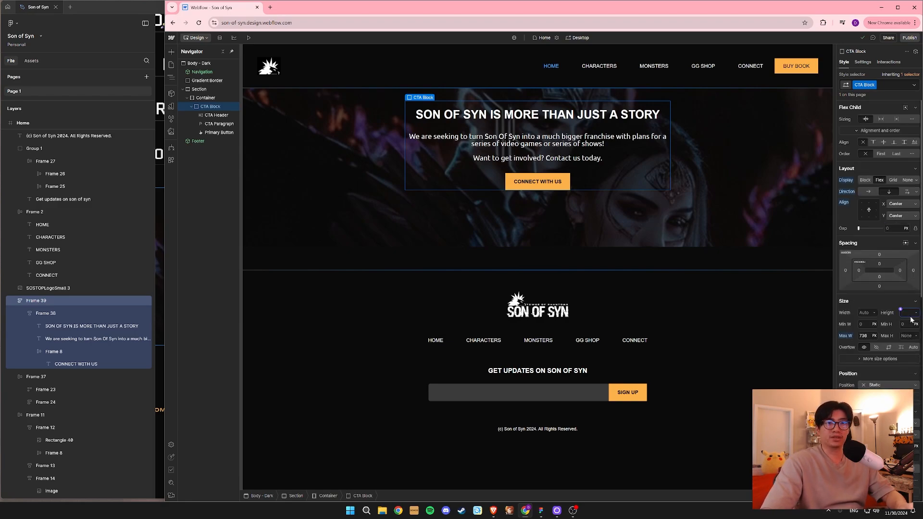
type("%")
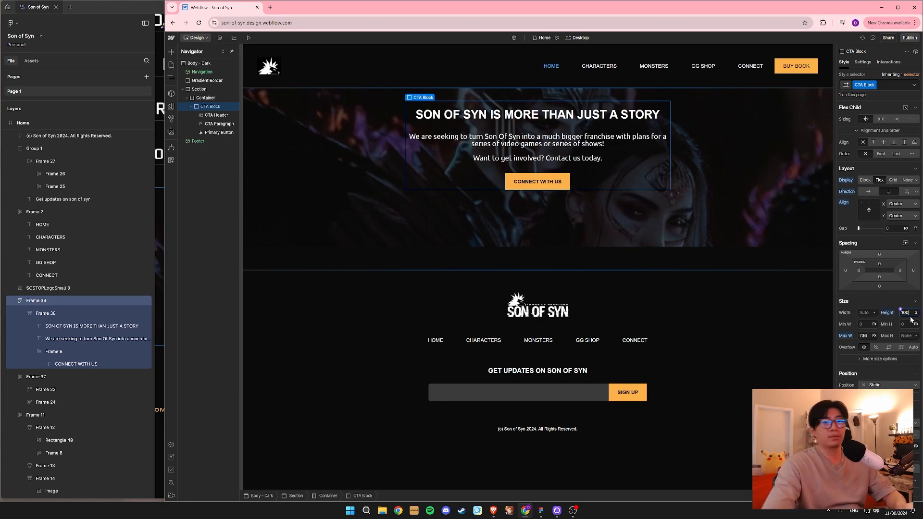
left_click(884, 300)
left_click(885, 301)
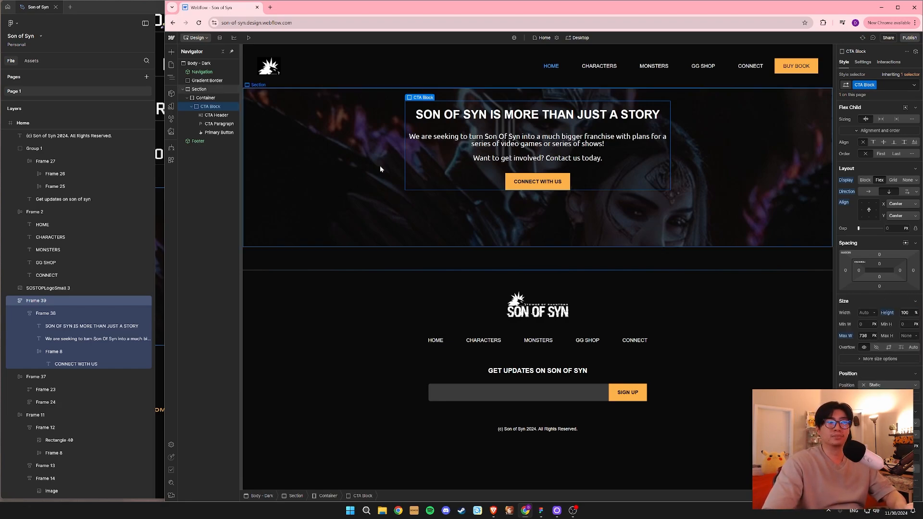
Open the Footer component for editing and set the Footer Container's top padding to 0.
left_click(203, 89)
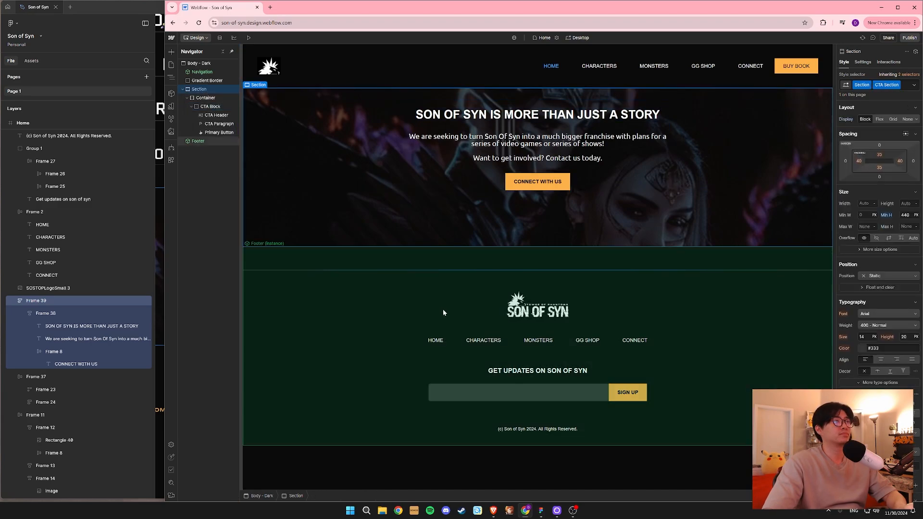
left_click(365, 360)
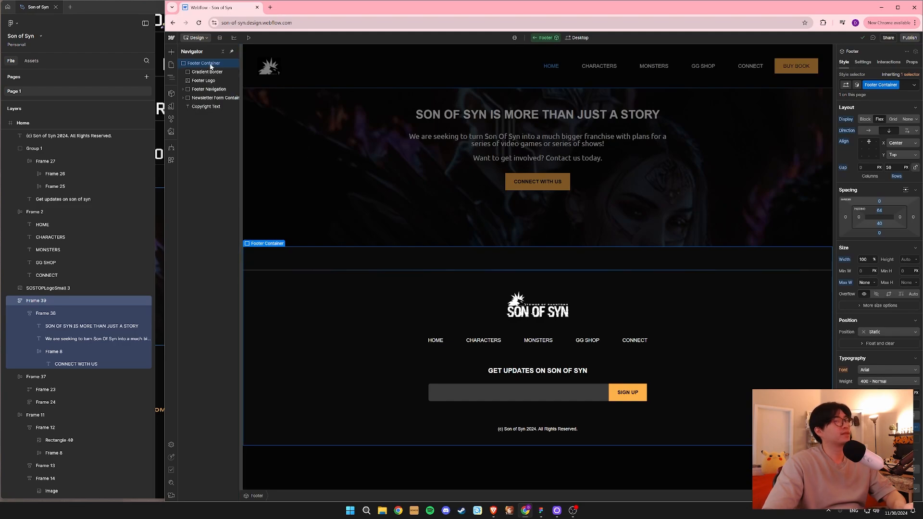
left_click(880, 213)
type("0")
key("Return")
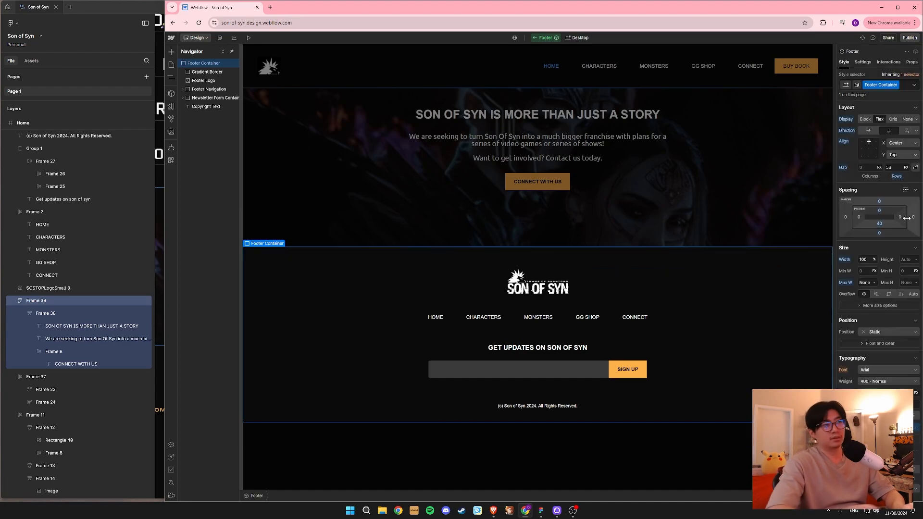
Try a 64 px top margin on the Footer Container and undo it.
left_click(880, 202)
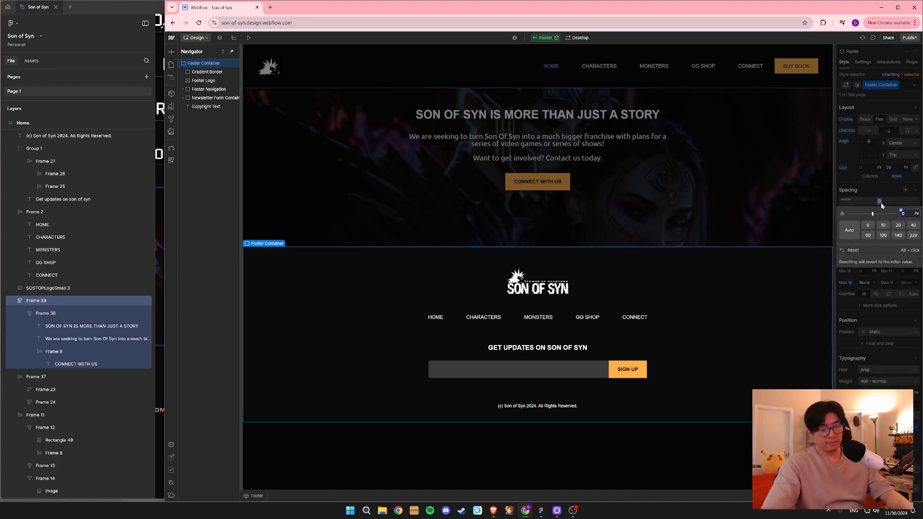
type("64")
key("Return")
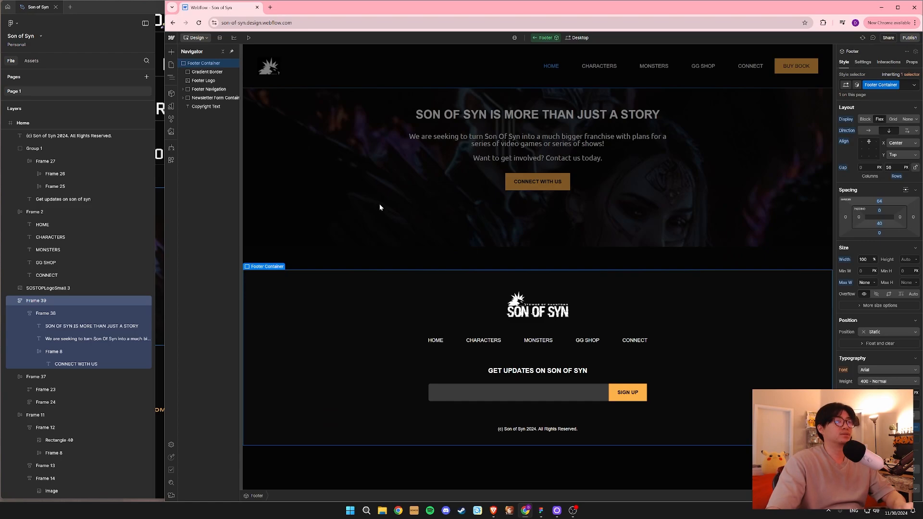
key("ctrl+z")
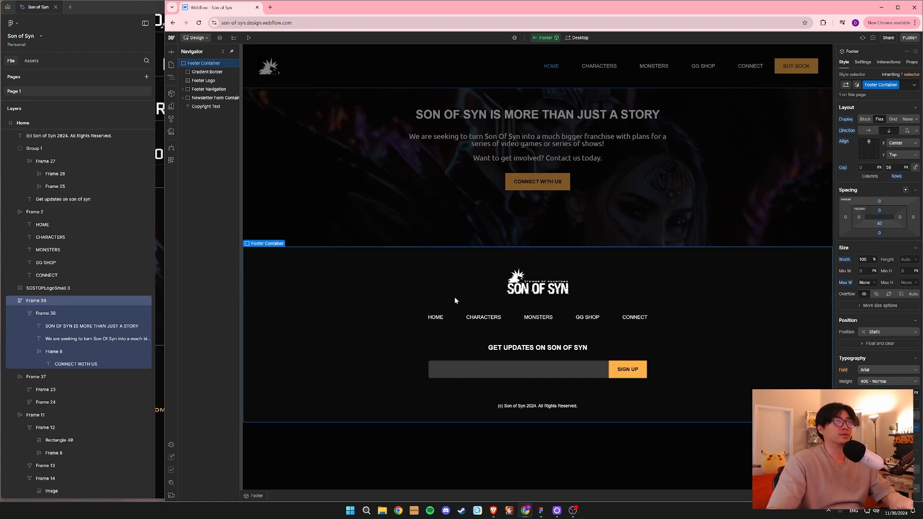
Leave the Footer component and set the Centered Container's vertical alignment to Stretch.
double_click(409, 444)
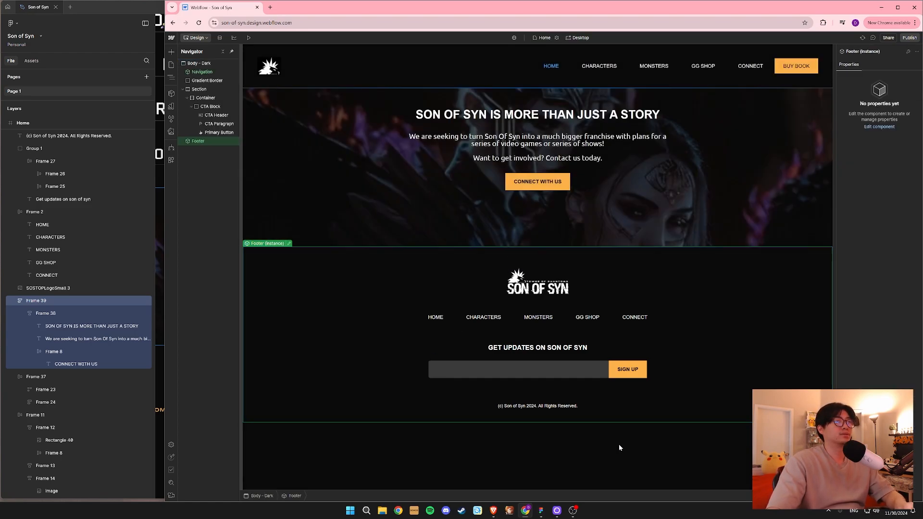
left_click(667, 467)
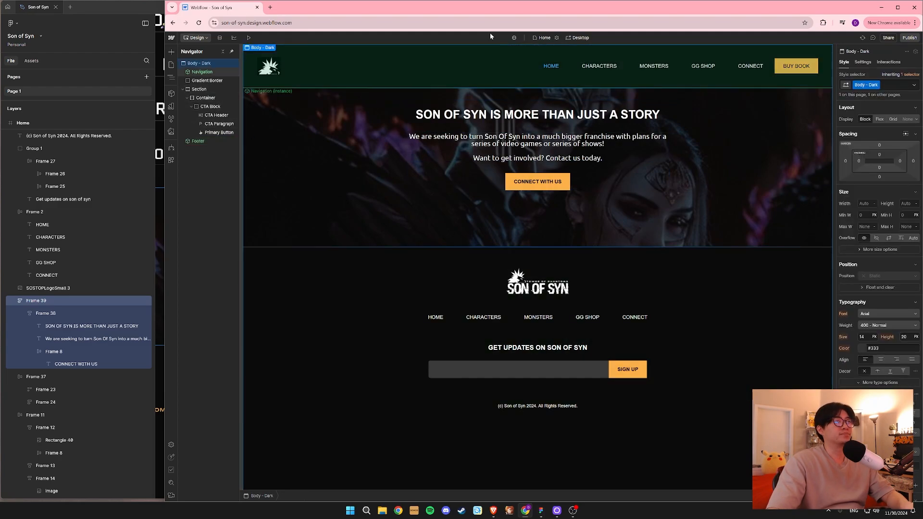
left_click(365, 118)
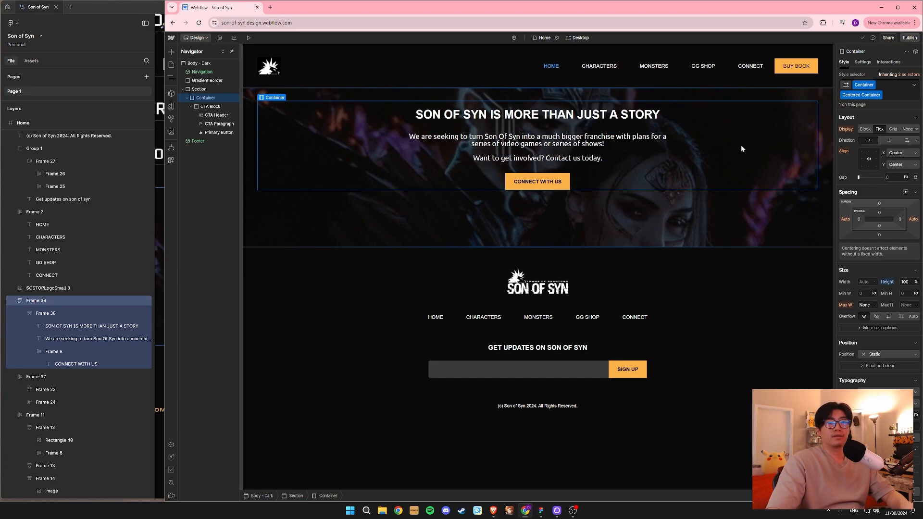
left_click(916, 140)
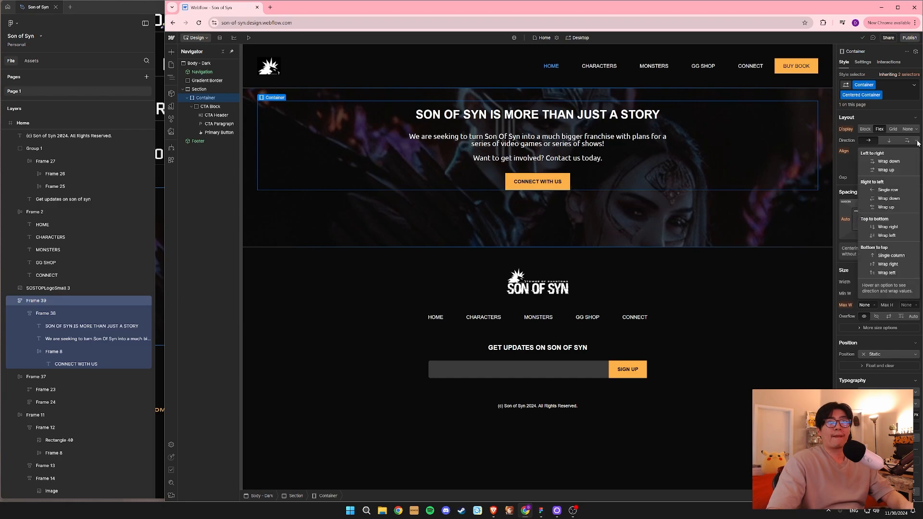
left_click(915, 164)
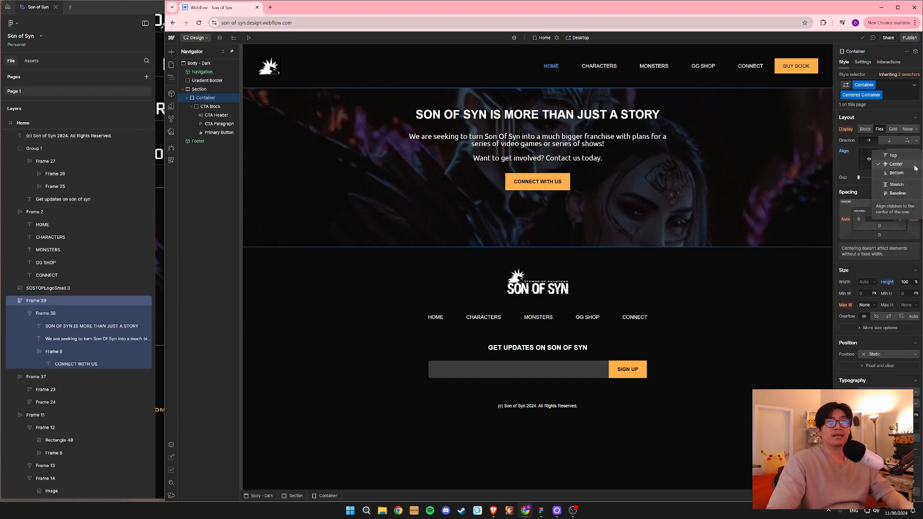
left_click(897, 184)
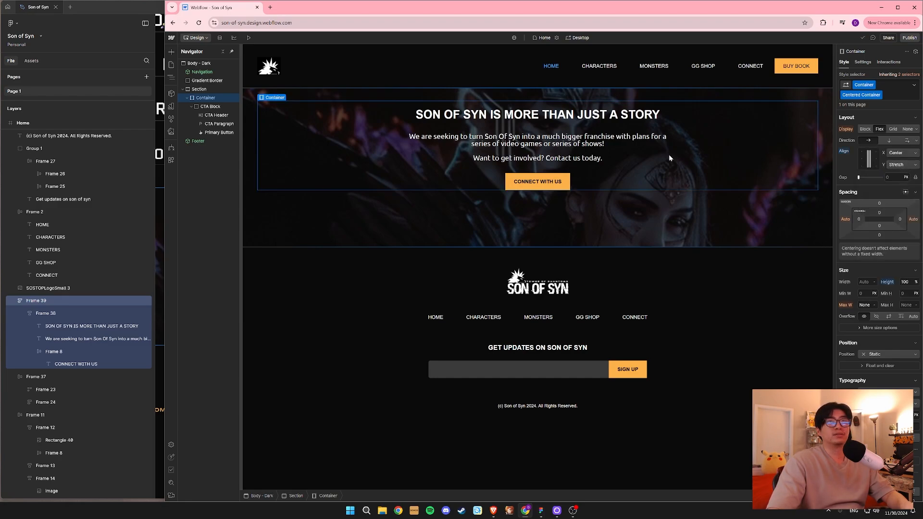
Try stretch self-alignment on the CTA Block, reset it to auto, and check the block's vertical alignment options.
left_click(211, 107)
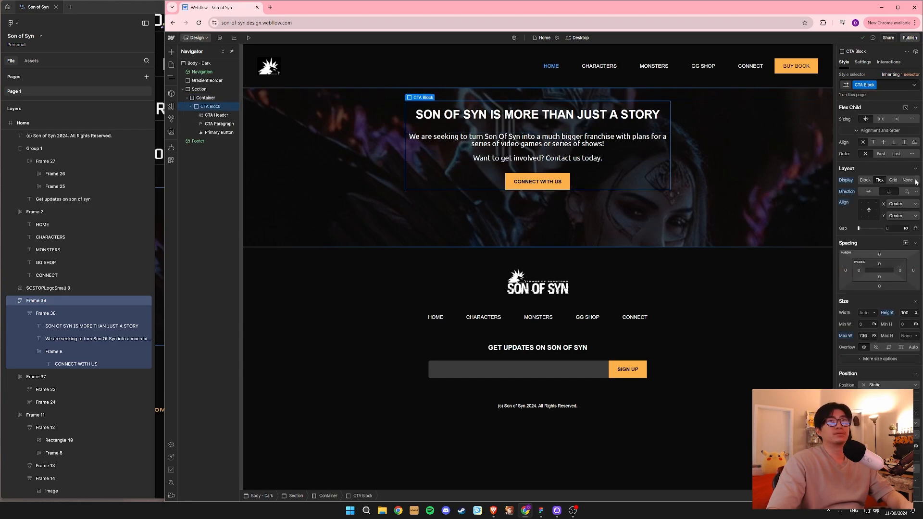
left_click(904, 143)
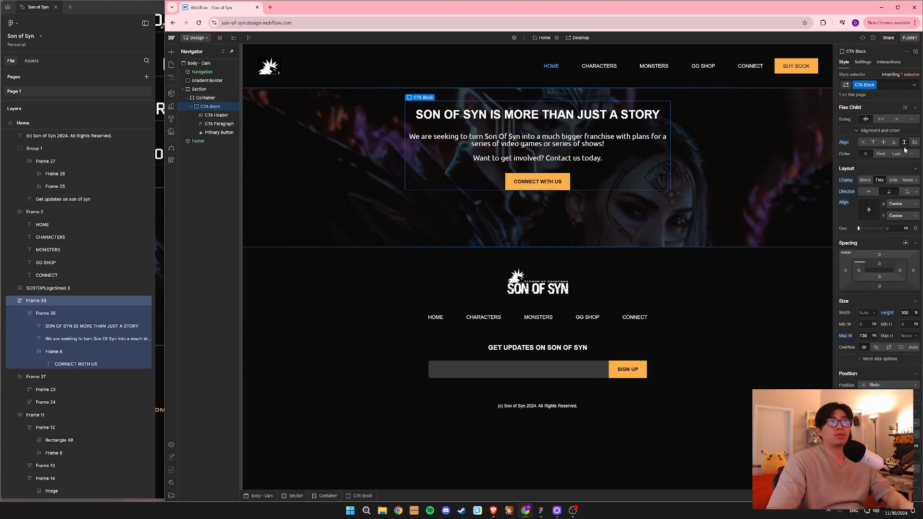
left_click(863, 143)
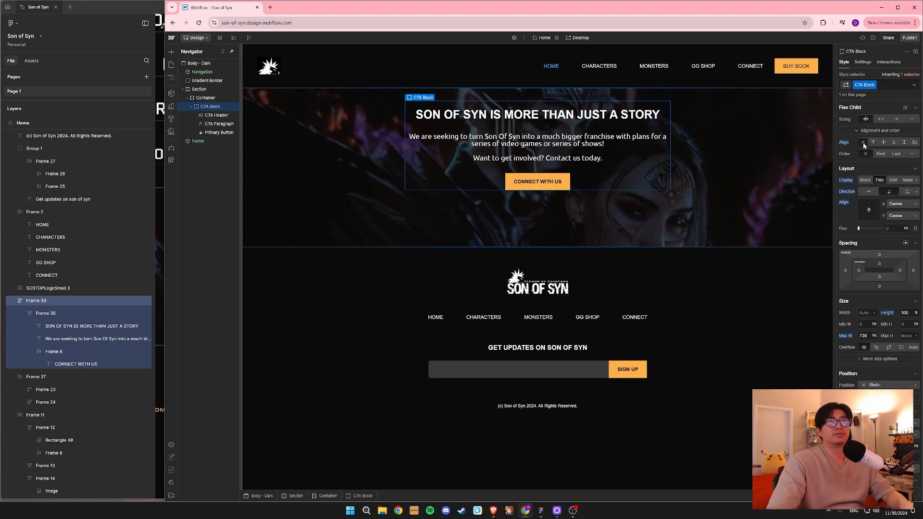
left_click(901, 216)
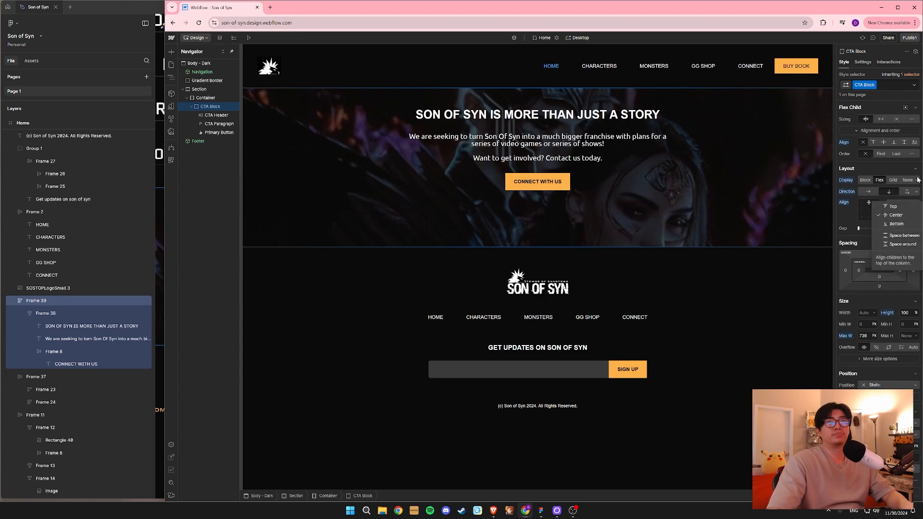
Set the CTA Section's display to Flex with its content centered horizontally and vertically.
left_click(563, 215)
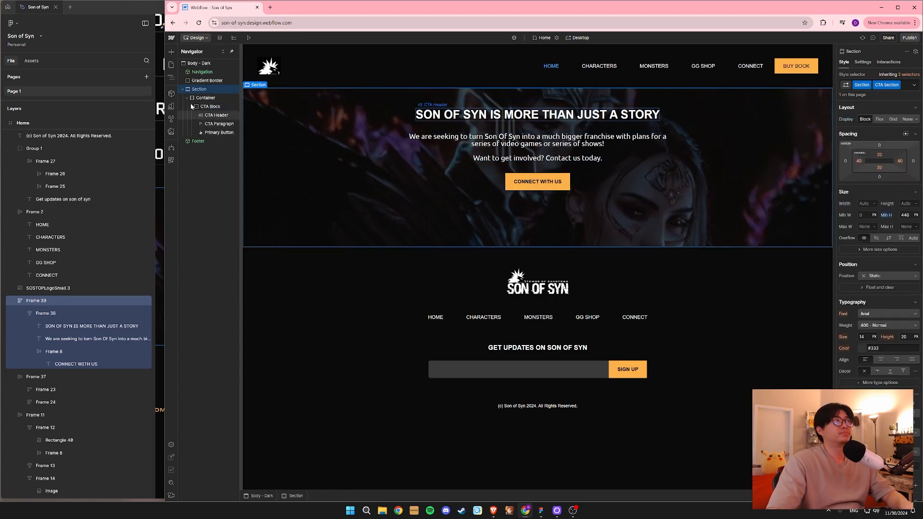
left_click(881, 119)
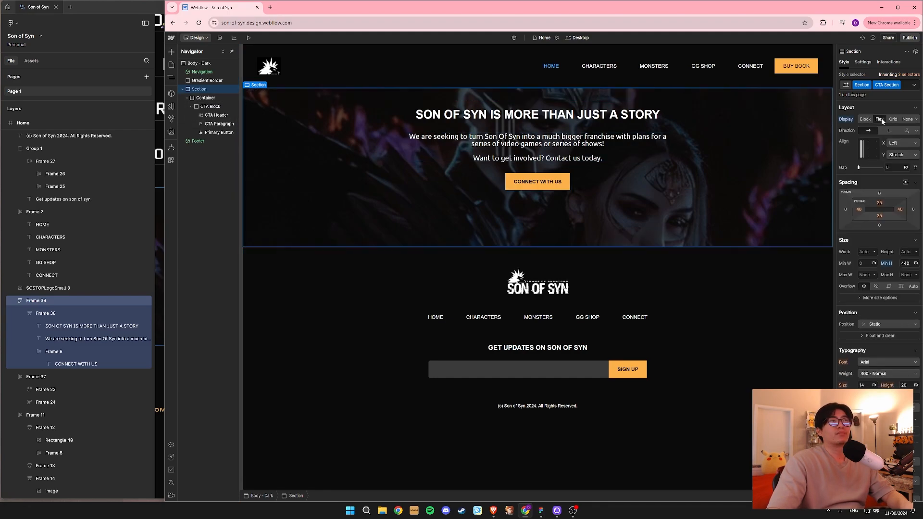
left_click(869, 150)
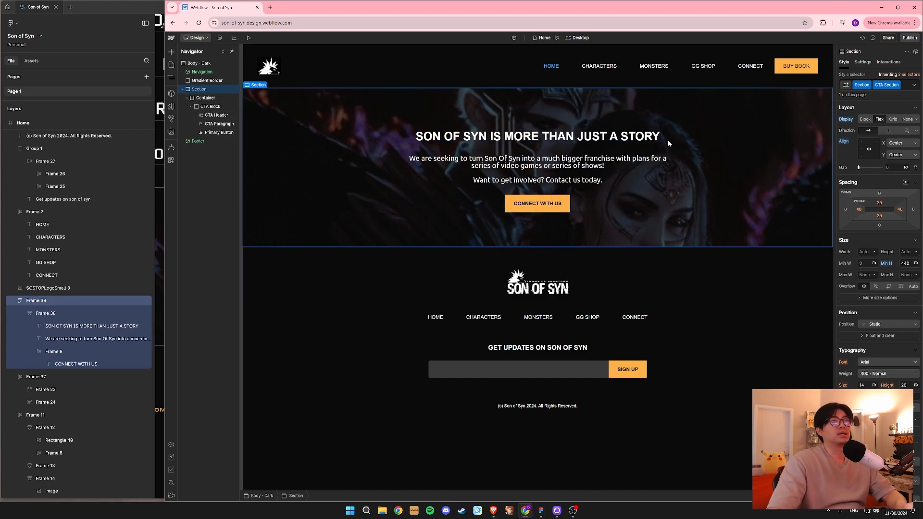
Set the Centered Container's height to Auto and reset the CTA Block's height.
left_click(203, 98)
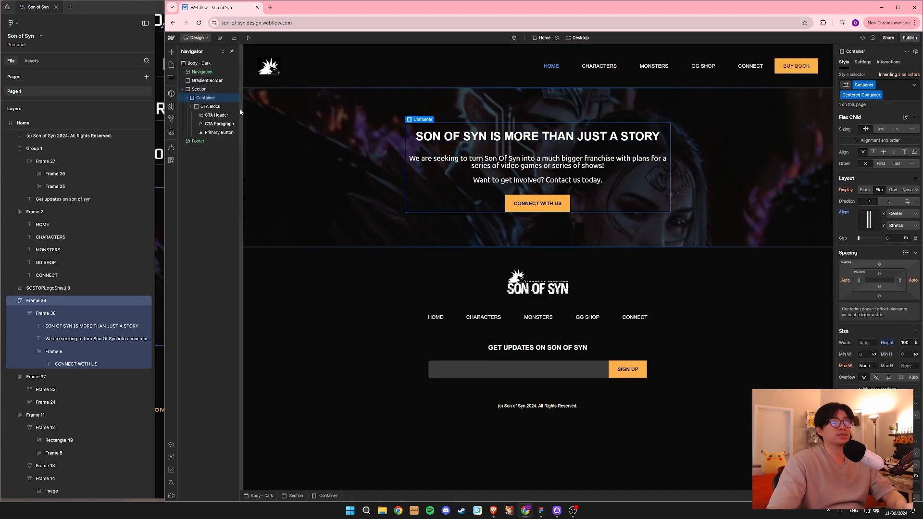
left_click(915, 342)
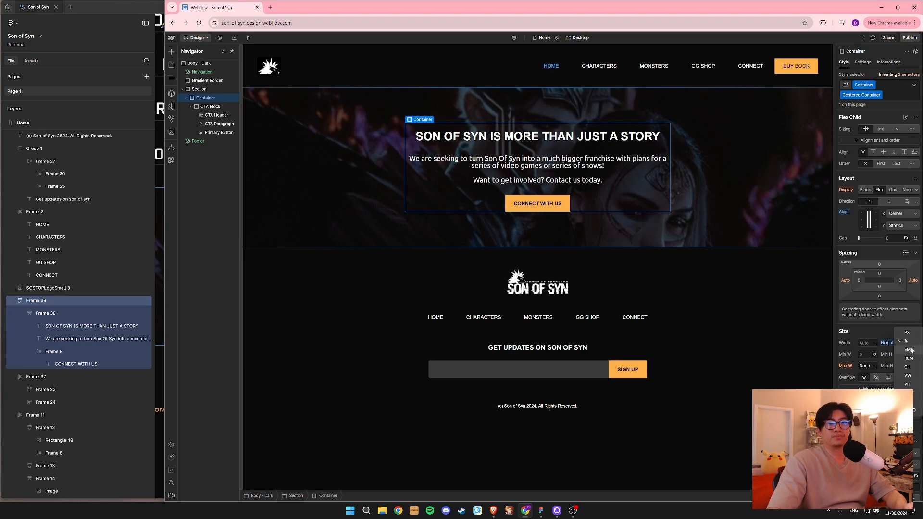
left_click(908, 380)
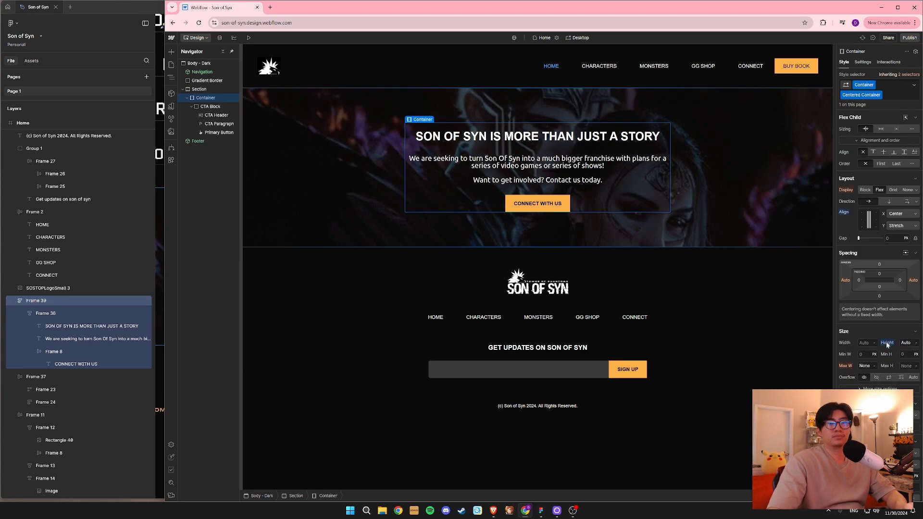
left_click(210, 106)
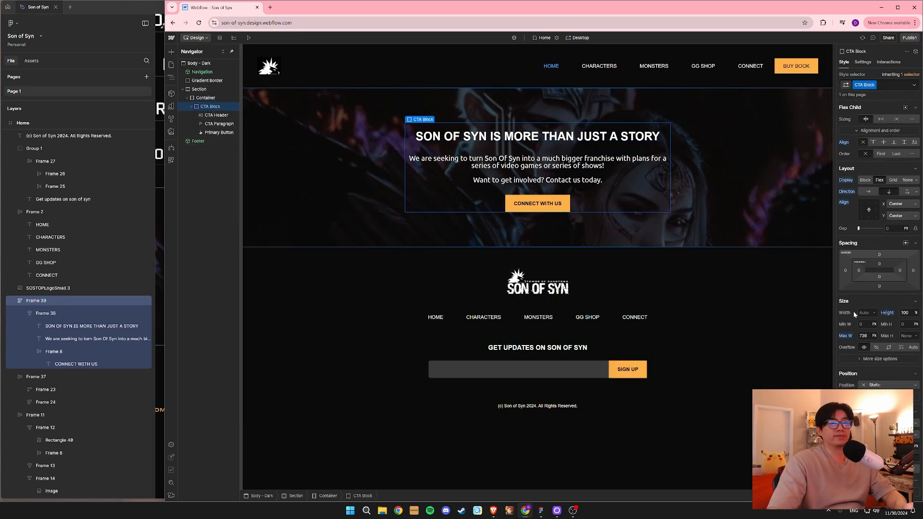
left_click(885, 313)
left_click(879, 324)
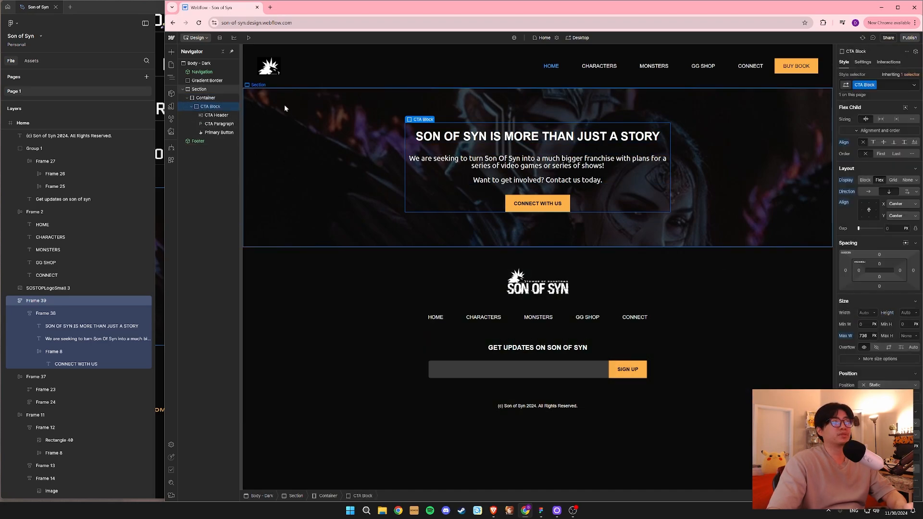
Increase the line height of the CTA Paragraph below the call-to-action heading.
left_click(198, 90)
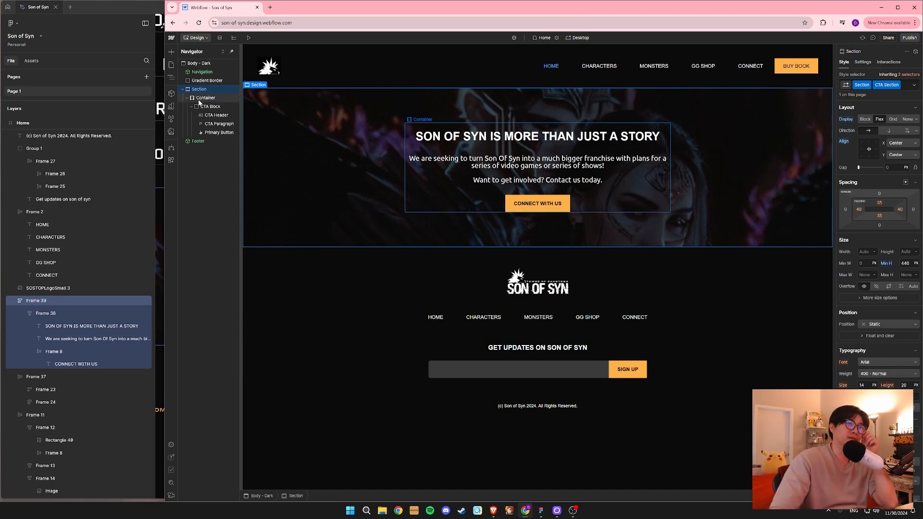
left_click(516, 159)
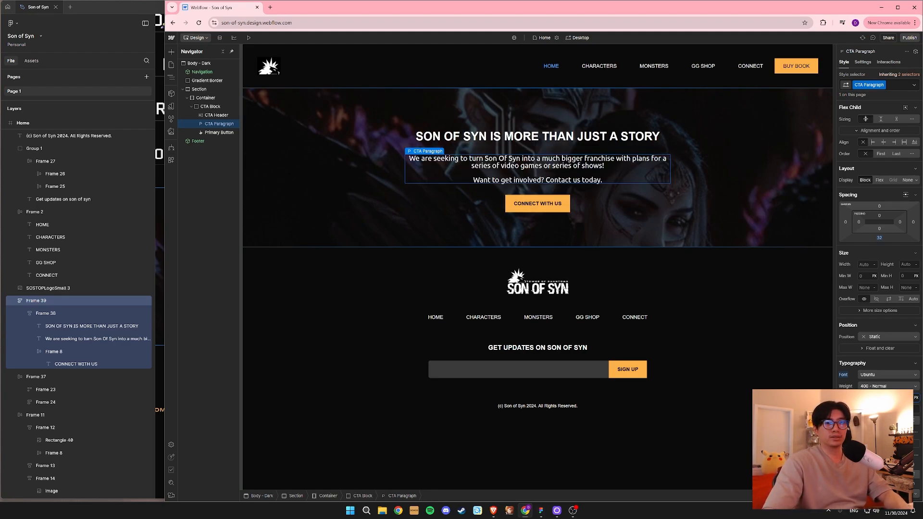
type("24")
key("Return")
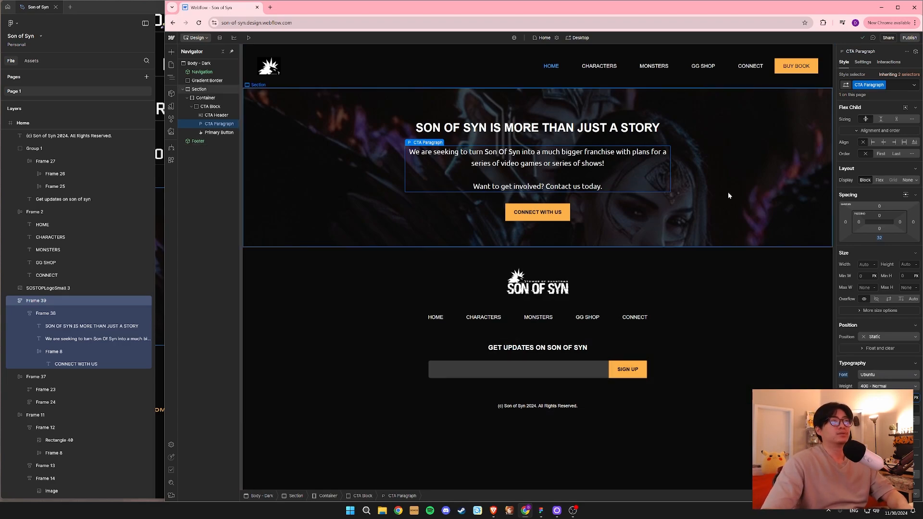
left_click(727, 191)
Switch to Figma and view the lower part of the Home page design around the call-to-action section.
left_click(623, 128)
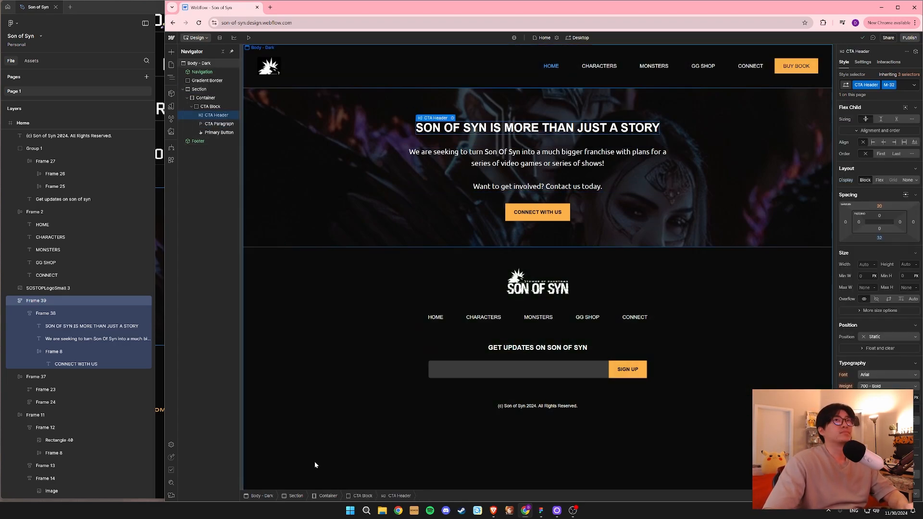
left_click(97, 18)
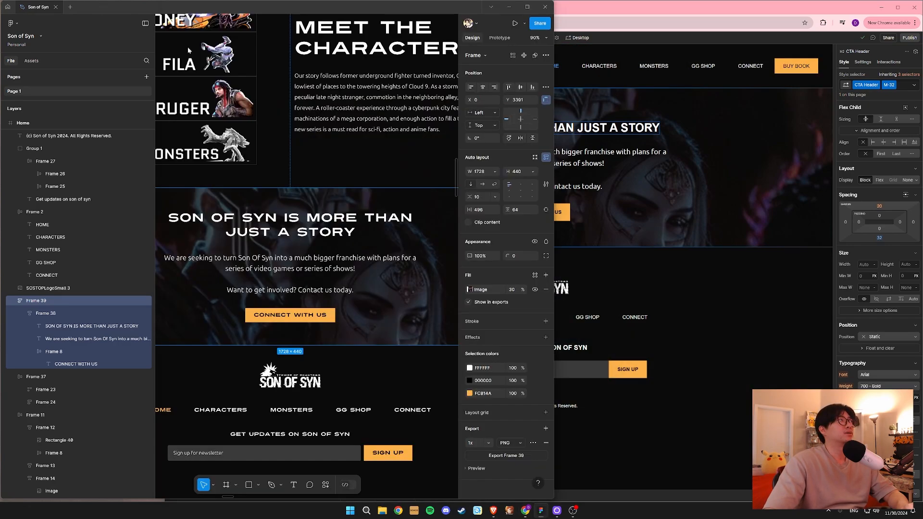
left_click(333, 173)
key("shift+1")
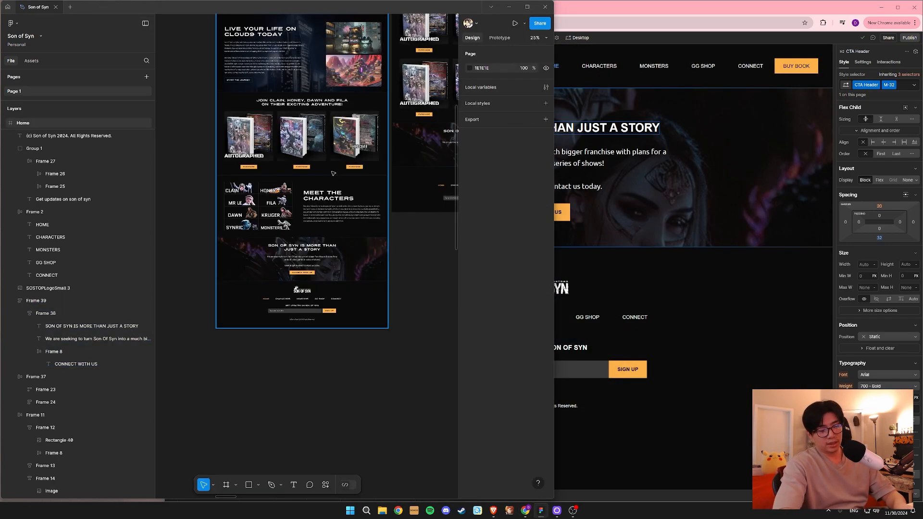
key("ctrl+k")
key("Escape")
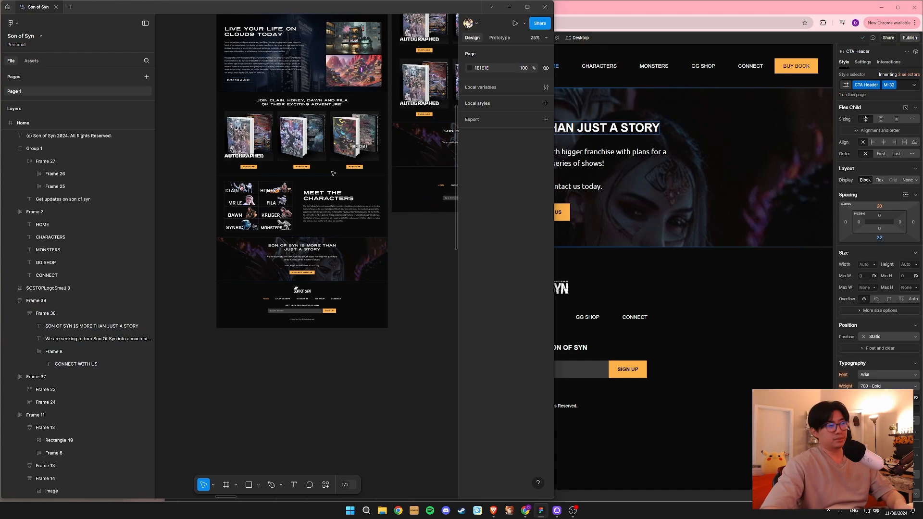
Widen the Figma window and view the Home page design from its top section downward.
left_click(573, 511)
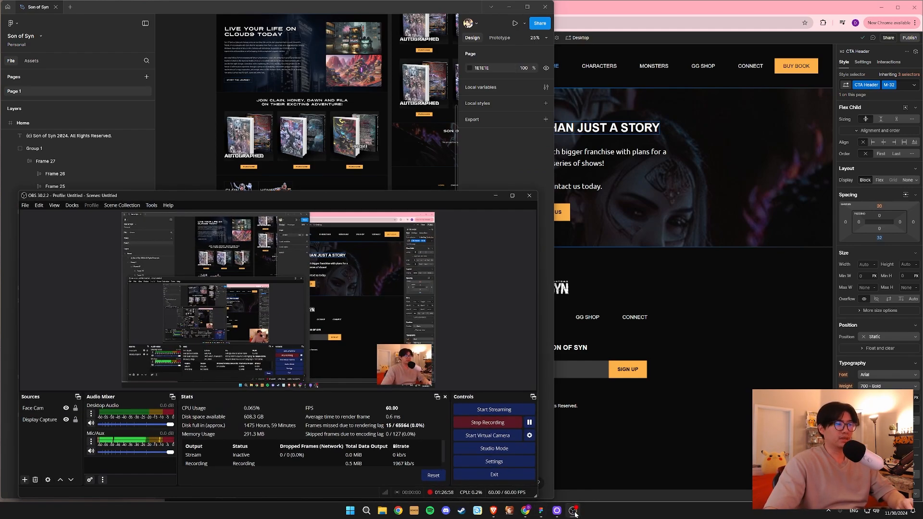
left_click(573, 511)
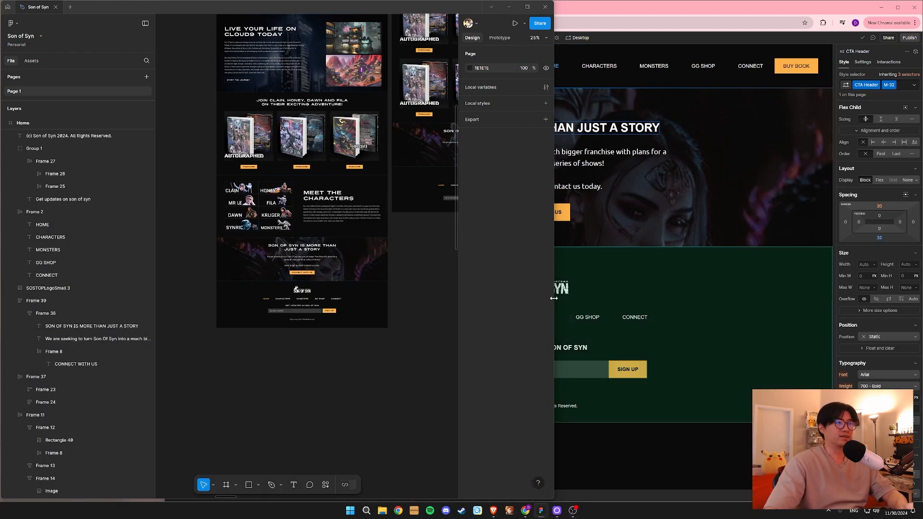
left_click_drag(554, 298, 649, 299)
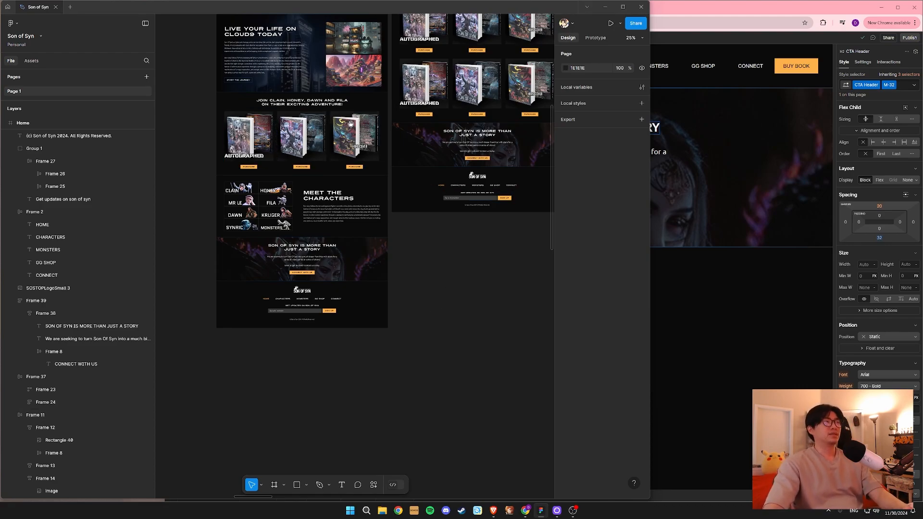
scroll(350, 124, "up", 8)
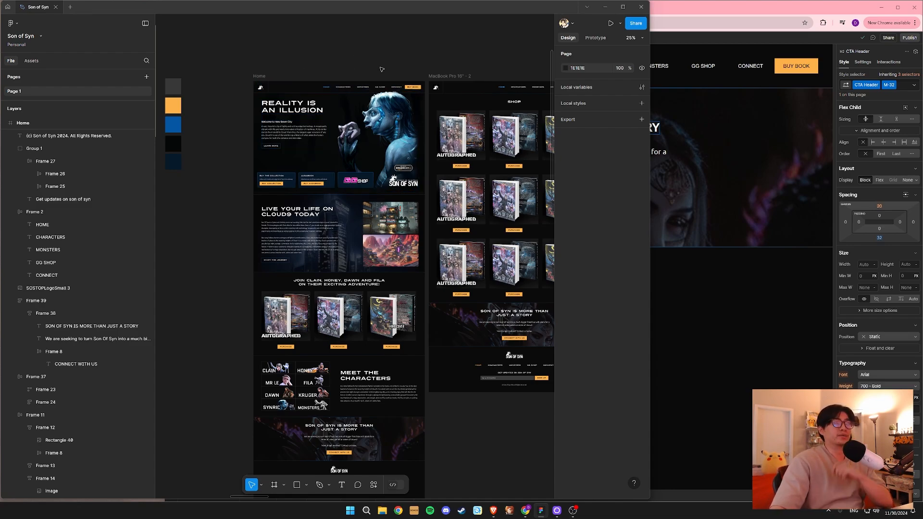
Switch to Webflow, publish the site to the son-of-syn.webflow.io staging domain, and open the published page.
left_click(781, 373)
left_click(780, 373)
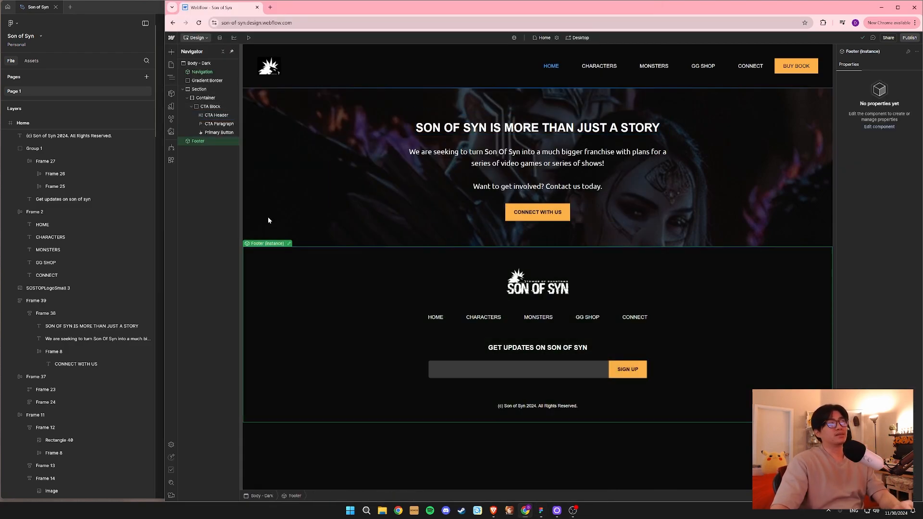
left_click(906, 38)
left_click(885, 139)
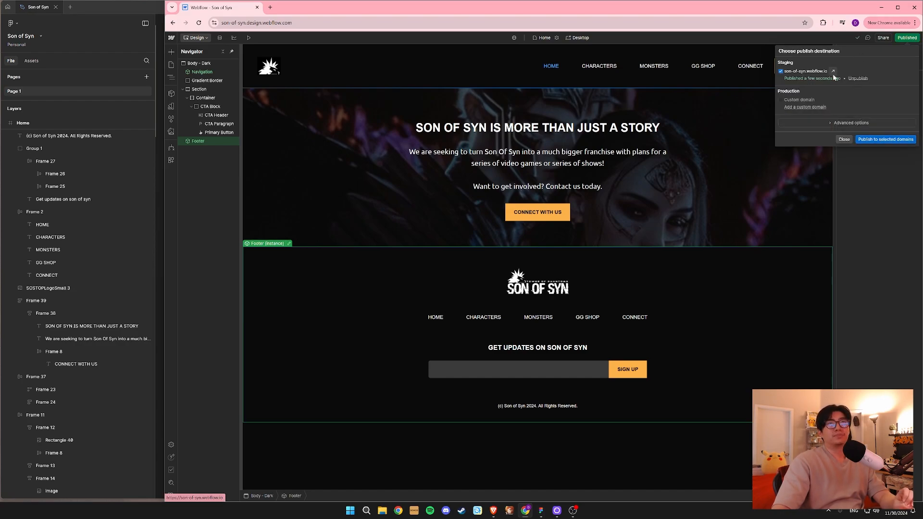
left_click(834, 72)
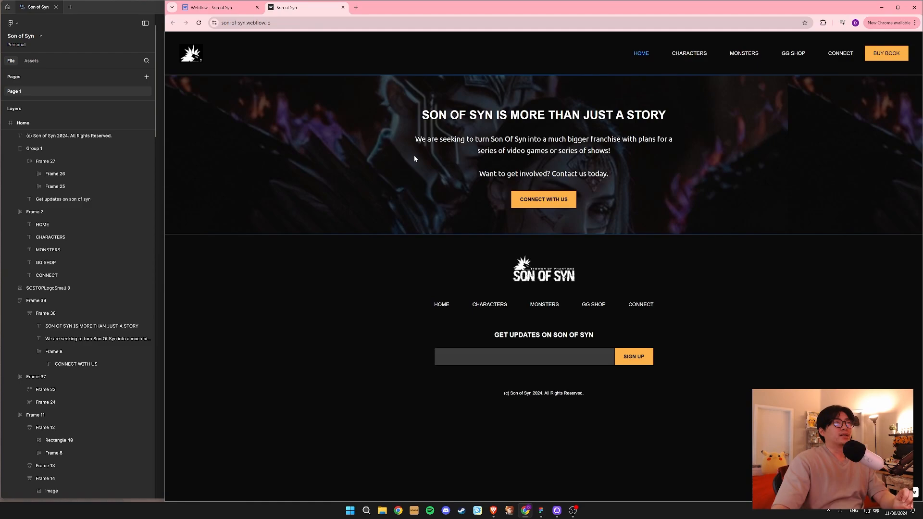
left_click_drag(415, 160, 513, 209)
left_click(426, 165)
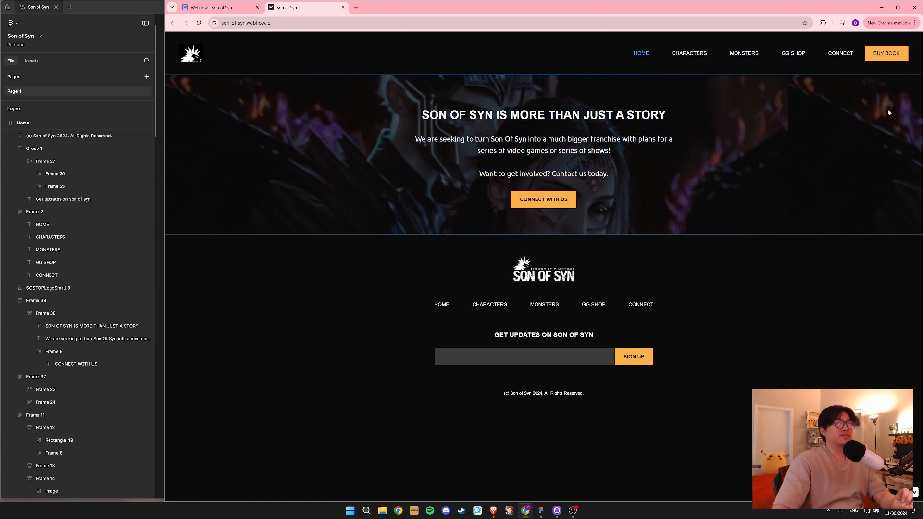
left_click_drag(695, 181, 338, 93)
Switch to Figma, hide its interface, and examine the Home page design from the hero section downward.
left_click(100, 10)
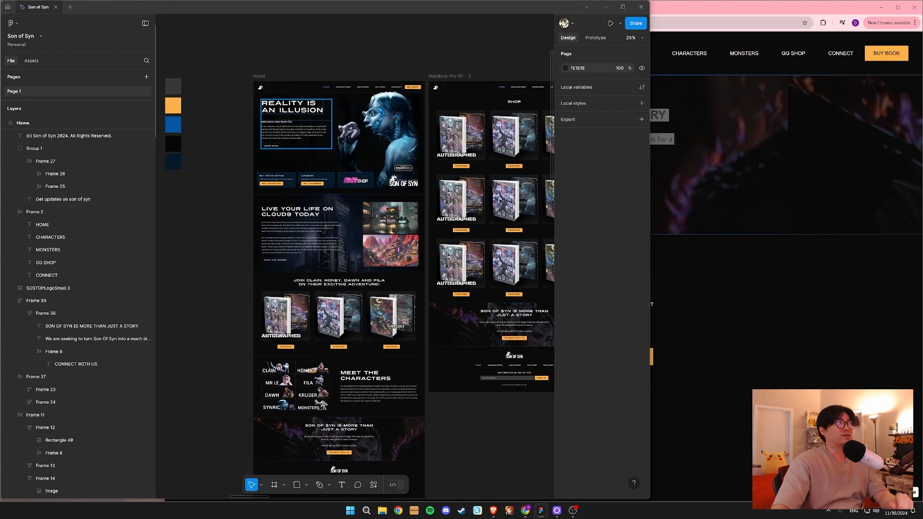
scroll(299, 150, "up", 1)
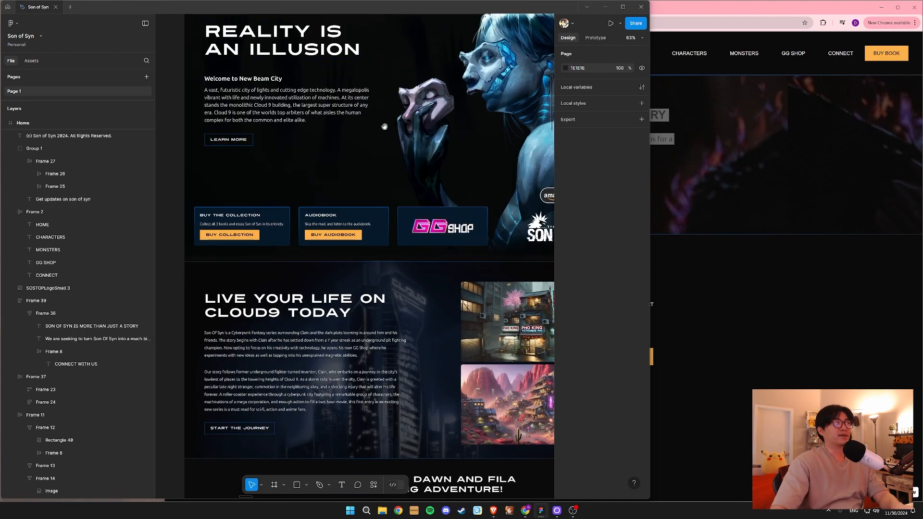
left_click_drag(383, 125, 323, 254)
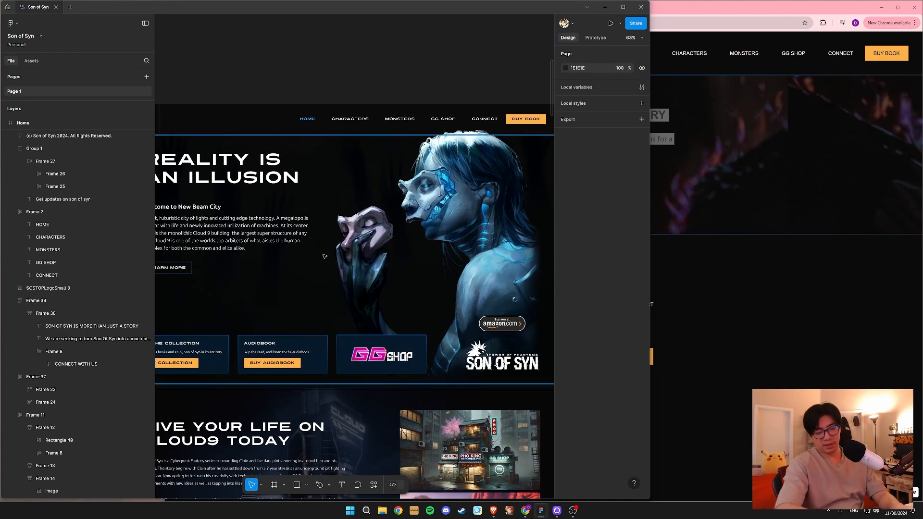
key("ctrl+backslash")
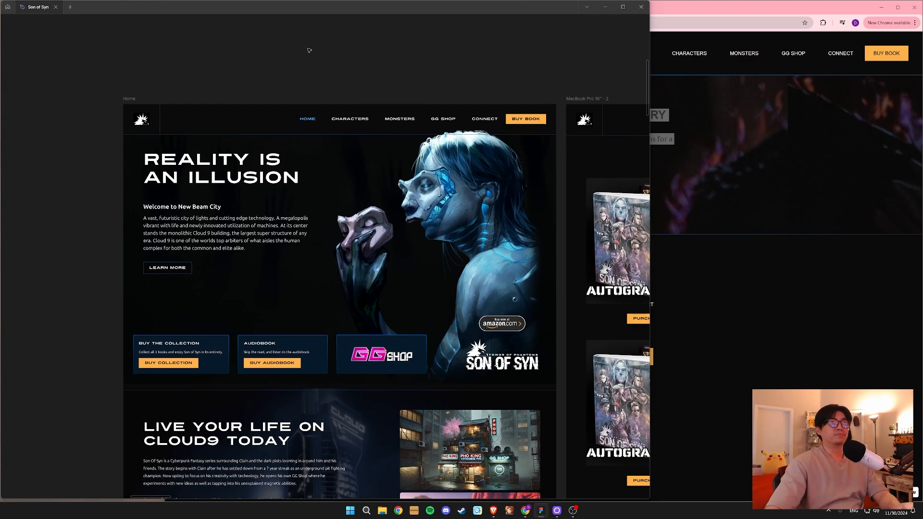
mouse_move(365, 323)
left_mouse_down()
mouse_move(376, 201)
mouse_move(394, 146)
left_mouse_up()
left_click_drag(430, 394, 440, 225)
mouse_move(418, 369)
left_mouse_down()
mouse_move(412, 232)
mouse_move(402, 317)
left_mouse_up()
Narrow the browser window showing the published page and review the hero and Cloud9 sections of the Figma design.
left_click(671, 151)
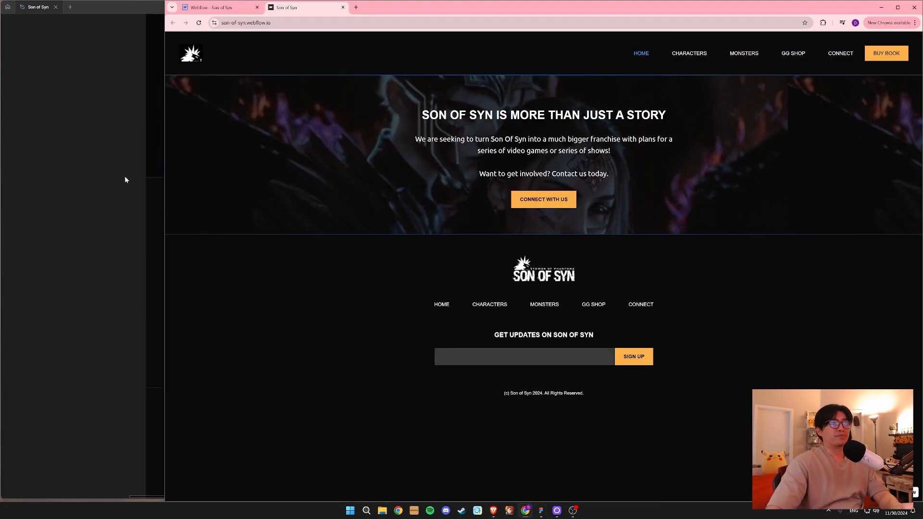
left_click_drag(164, 192, 570, 209)
left_click(50, 257)
left_click_drag(328, 129, 324, 400)
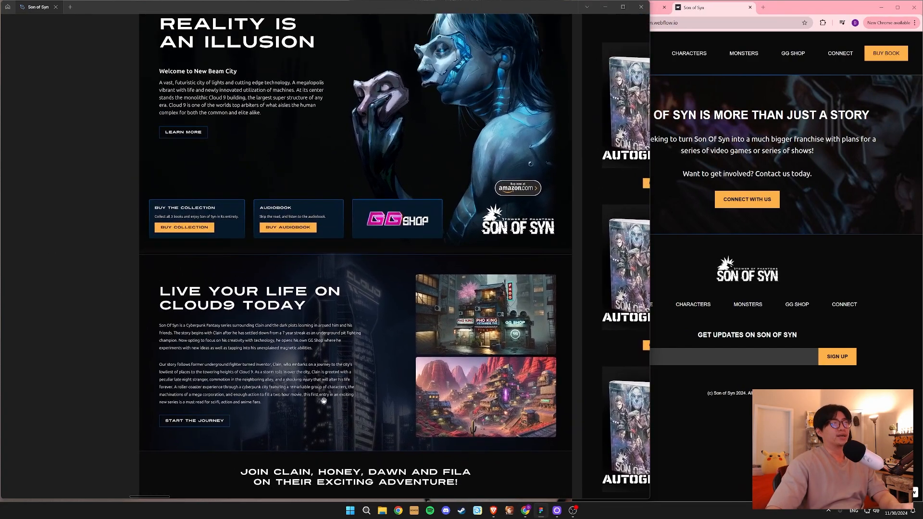
left_click_drag(297, 229, 287, 311)
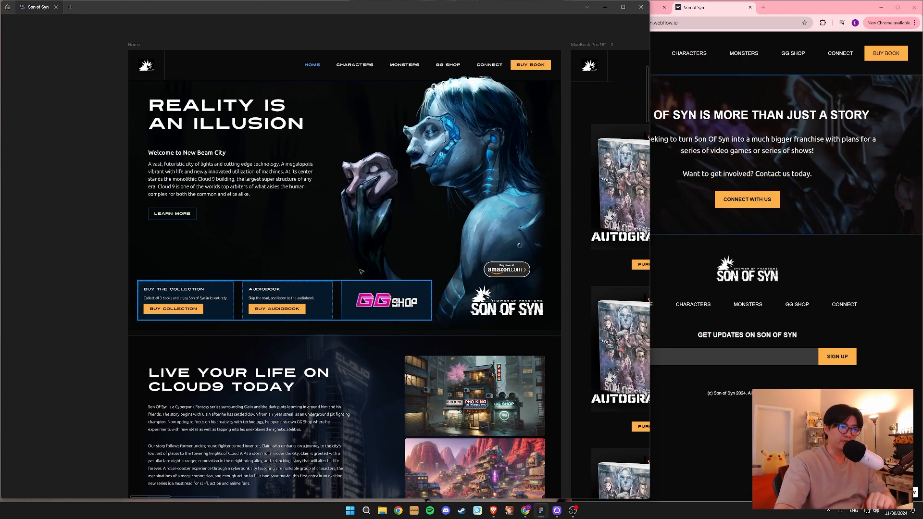
left_click(575, 511)
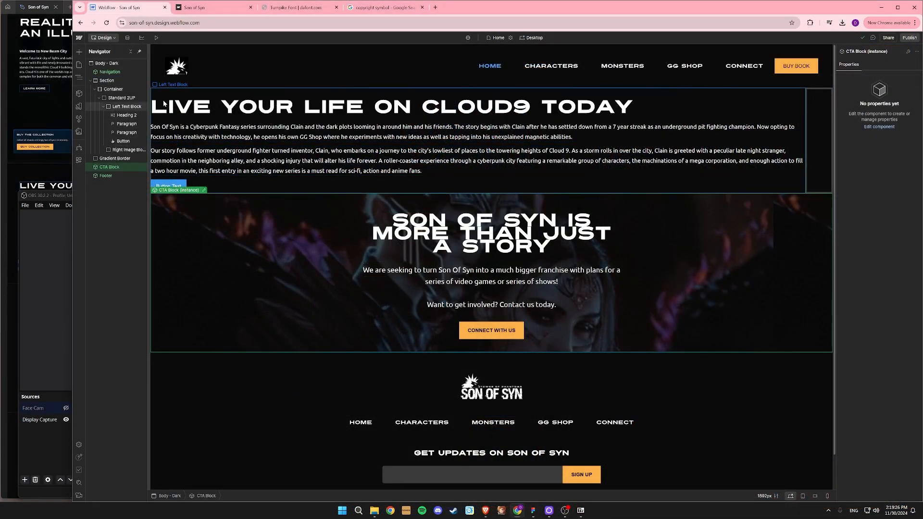
Apply the existing Section class to the section containing the Live Your Life on Cloud9 Today content in Webflow.
left_click(127, 107)
left_click(114, 89)
left_click(107, 81)
left_click(883, 85)
type("Sectopm")
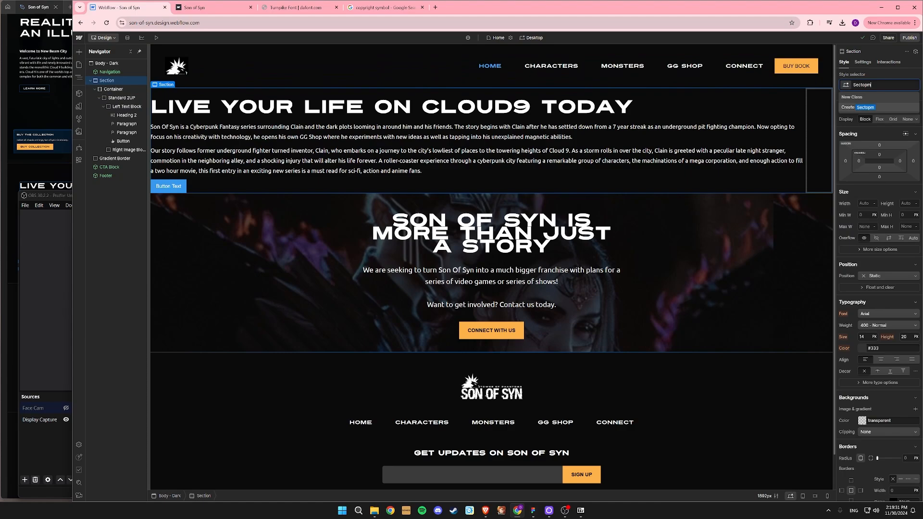
key("BackSpace")
key("BackSpace")
key("BackSpace")
type("ion")
left_click(869, 107)
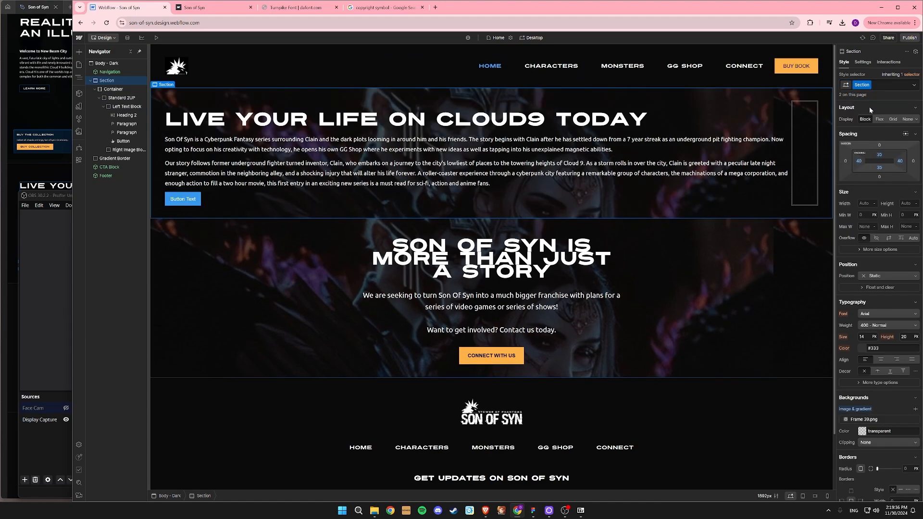
key("BackSpace")
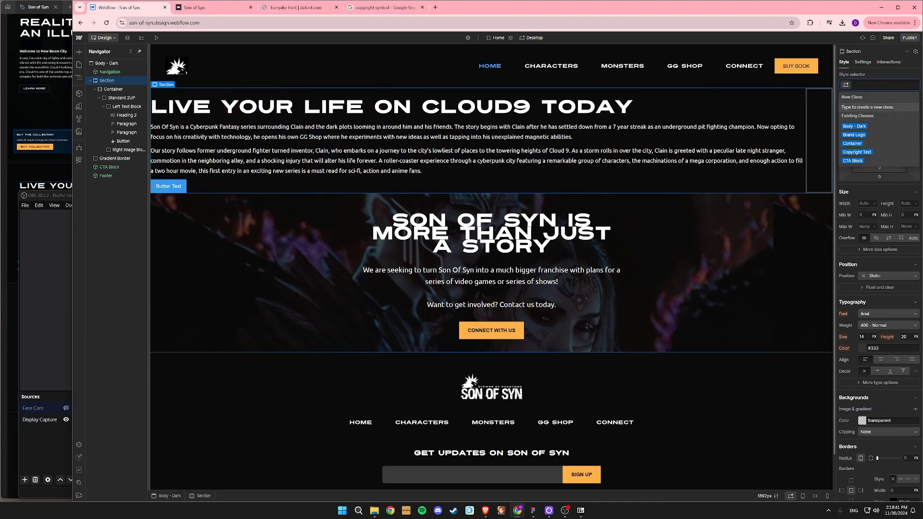
type("Sec")
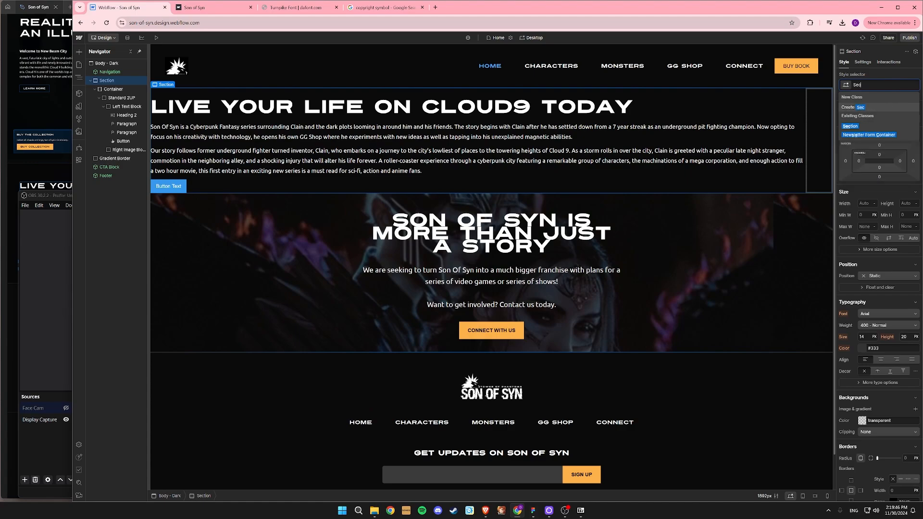
type("tion")
left_click(872, 109)
In the CTA Block component, remove the background image from the Section base class and reapply the CTA Section combo class.
left_click(214, 269)
double_click(219, 269)
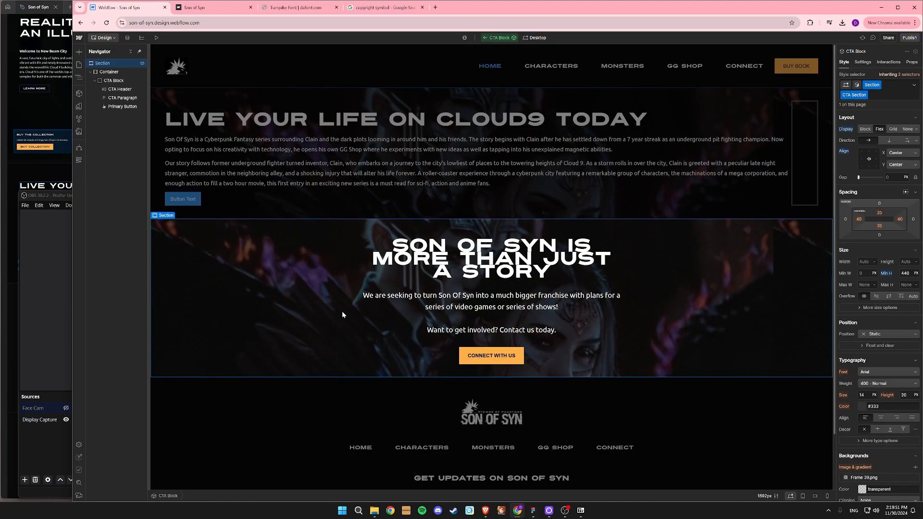
left_click(884, 96)
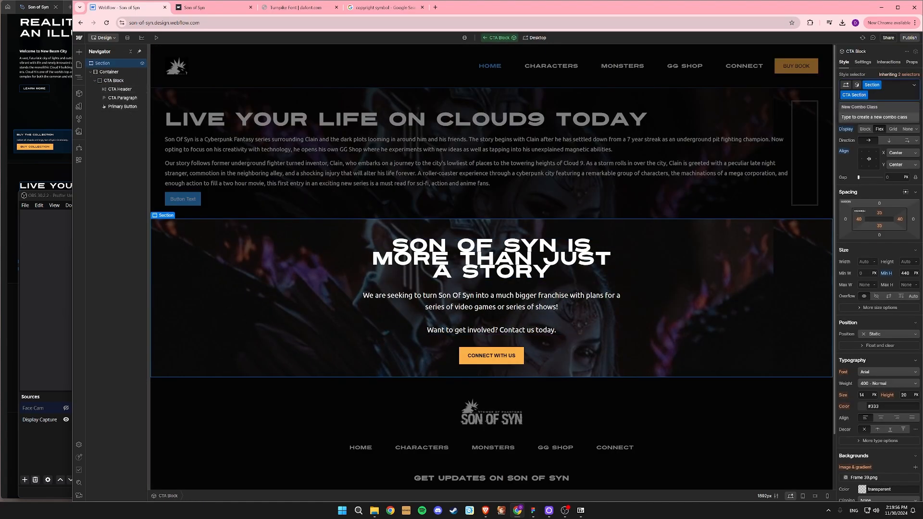
key("BackSpace")
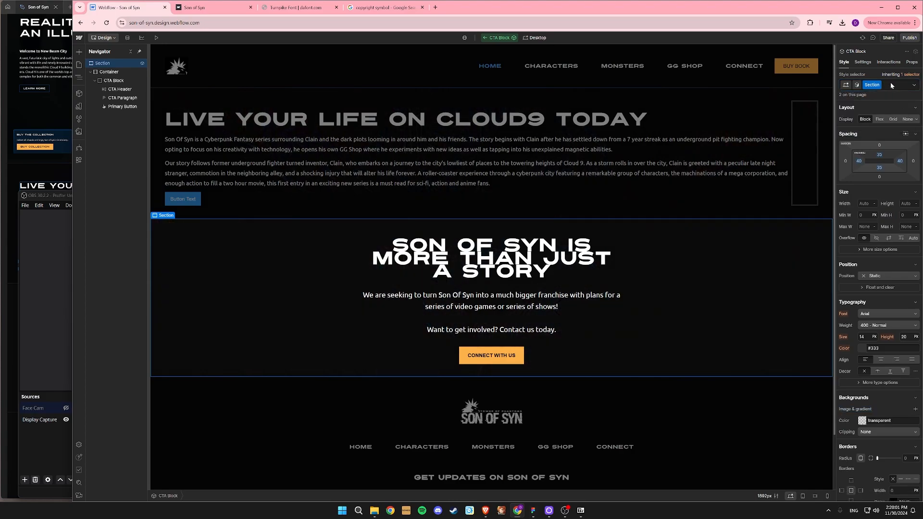
type("CTA")
left_click(872, 126)
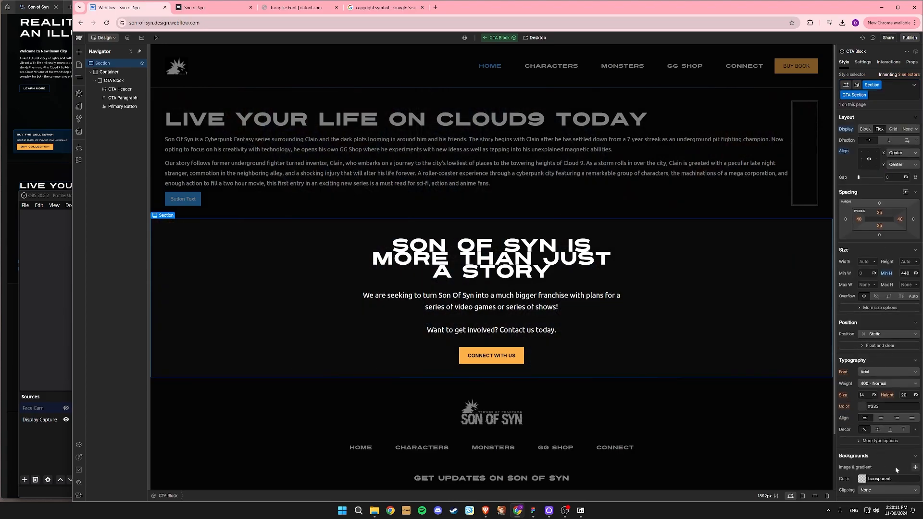
Add the Frame 39.png image as the background of the CTA Section combo class and leave the component.
left_click(914, 467)
left_click(877, 332)
left_click(865, 314)
scroll(883, 389, "down", 1)
left_click(872, 443)
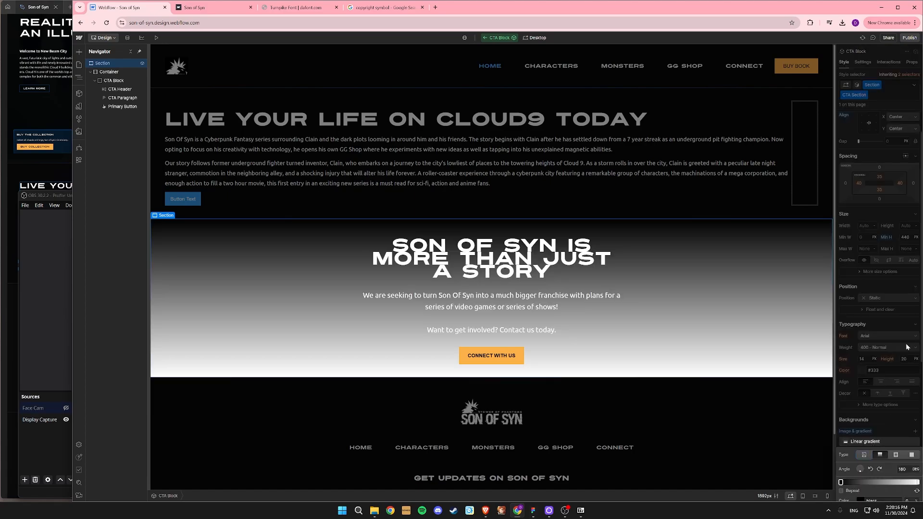
left_click(864, 455)
left_click(888, 340)
left_click(98, 143)
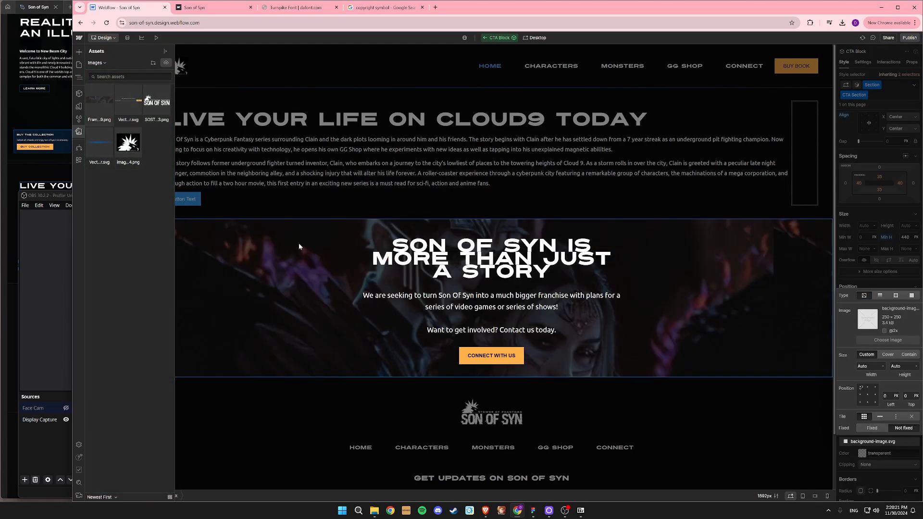
double_click(394, 189)
Create a Secondary Button class on the button below the Cloud9 paragraphs.
left_click(182, 198)
key("ctrl+Return")
type("Secondary Button")
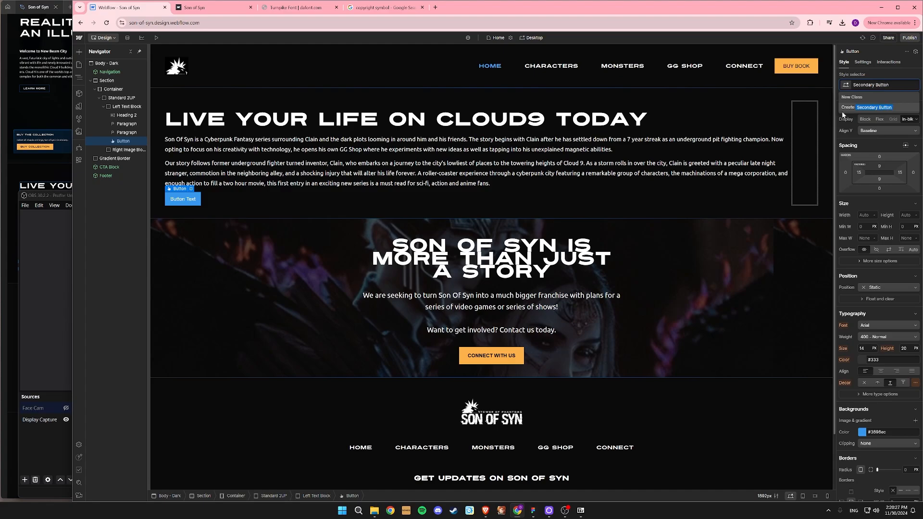
key("Return")
Check the Start the Journey button in Figma and set the Secondary Button's font to Turnpike in Webflow.
left_click(42, 260)
left_click(44, 161)
scroll(92, 265, "up", 8)
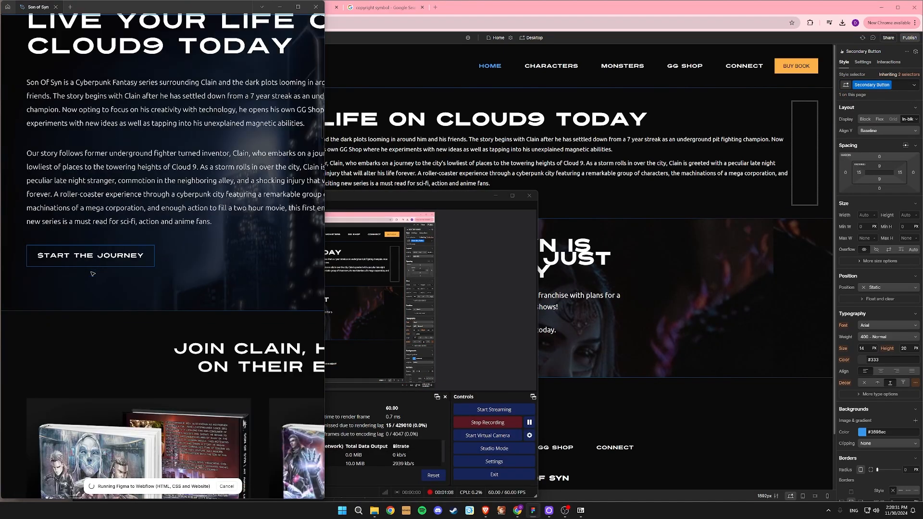
left_click(536, 186)
left_click(183, 199)
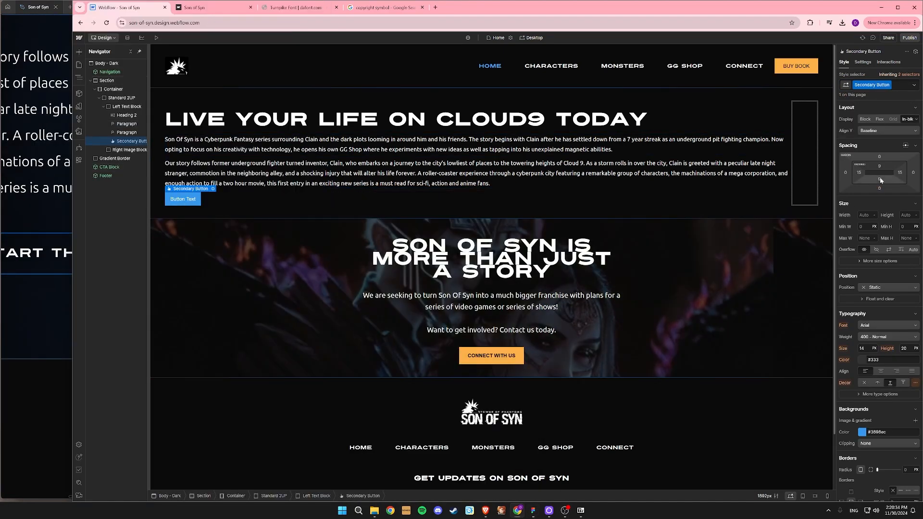
left_click(878, 326)
left_click(884, 142)
Zoom in on the Start the Journey button in Figma and show its design properties.
left_click(45, 279)
left_click_drag(97, 267, 212, 260)
left_click(438, 214)
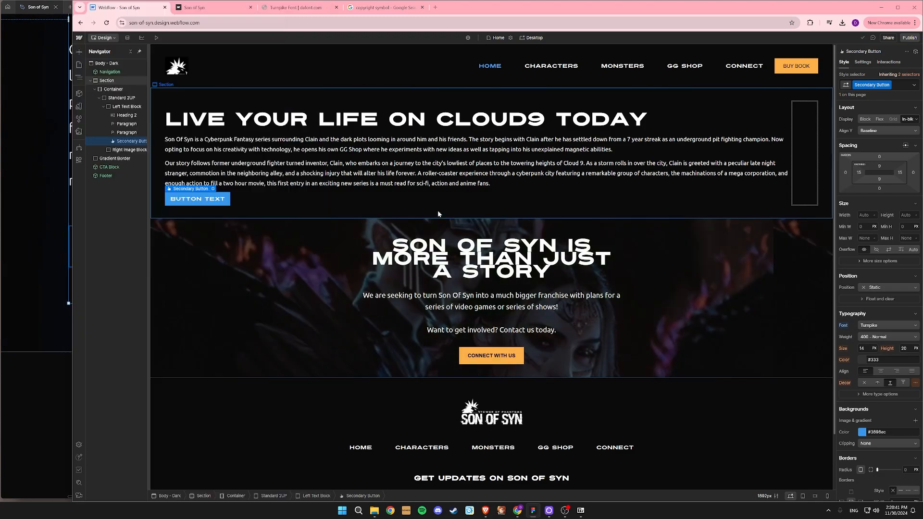
left_click(47, 276)
key("ctrl+k")
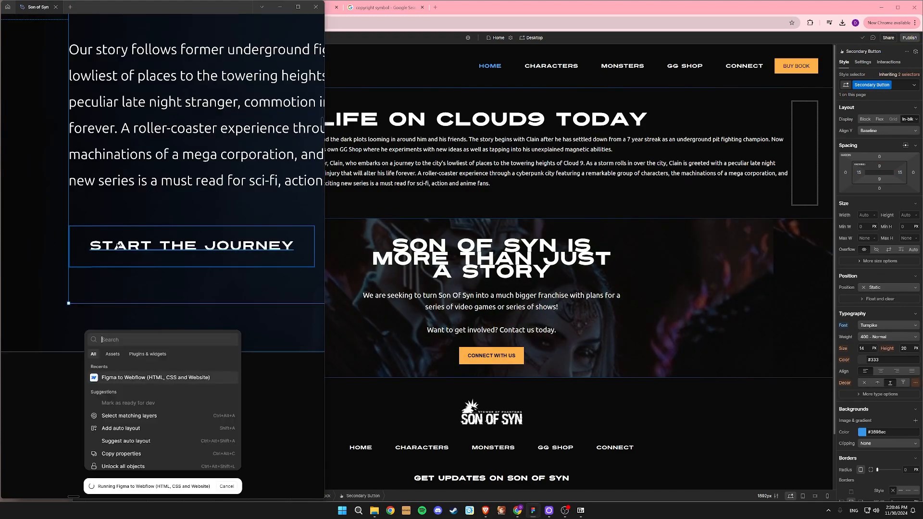
key("Escape")
key("ctrl+backslash")
left_click(181, 249)
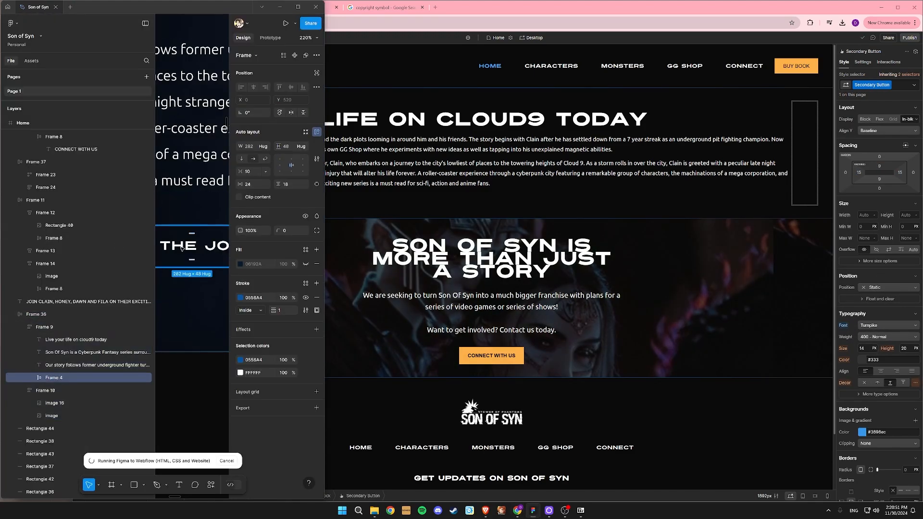
Take the label from the Figma button and change the Webflow secondary button's text to START THE JOURNEY.
double_click(182, 249)
key("Escape")
key("ctrl+backslash")
left_click(410, 164)
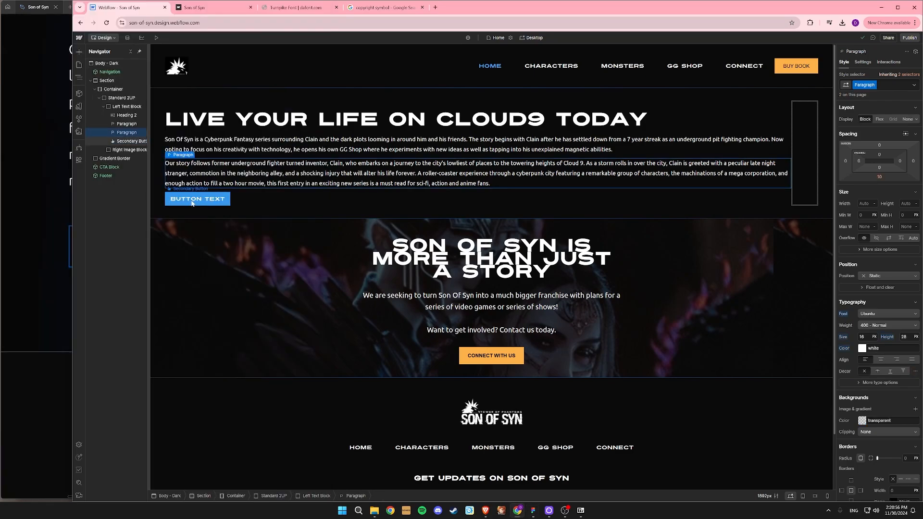
double_click(191, 201)
type("START THE JOURNEY")
key("Escape")
Inspect the Start the Journey button's text properties and padding in Figma, returning to the secondary button in Webflow.
left_click(59, 230)
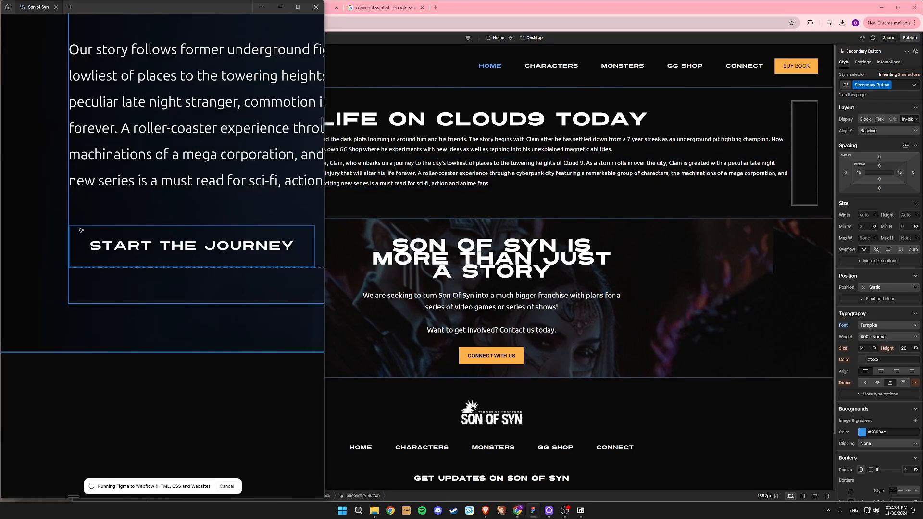
left_click(80, 231)
key("ctrl+backslash")
left_click(353, 275)
left_click(231, 203)
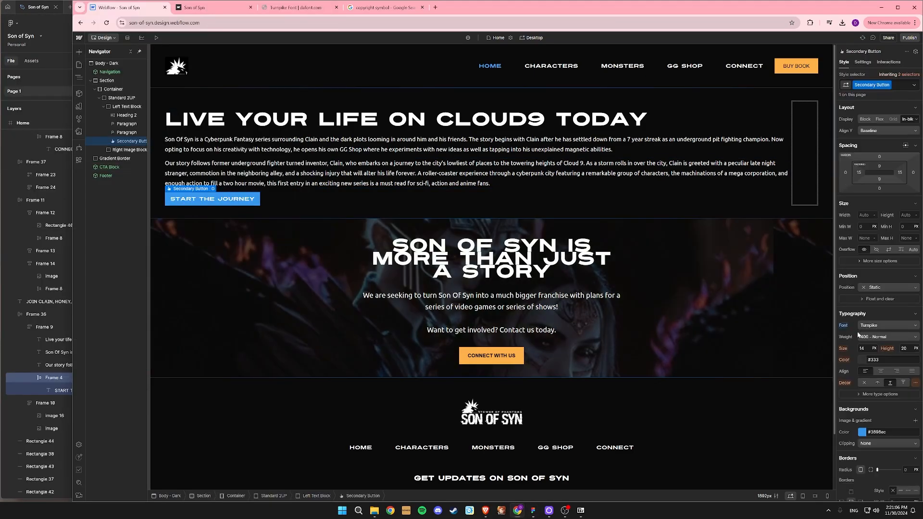
left_click(37, 9)
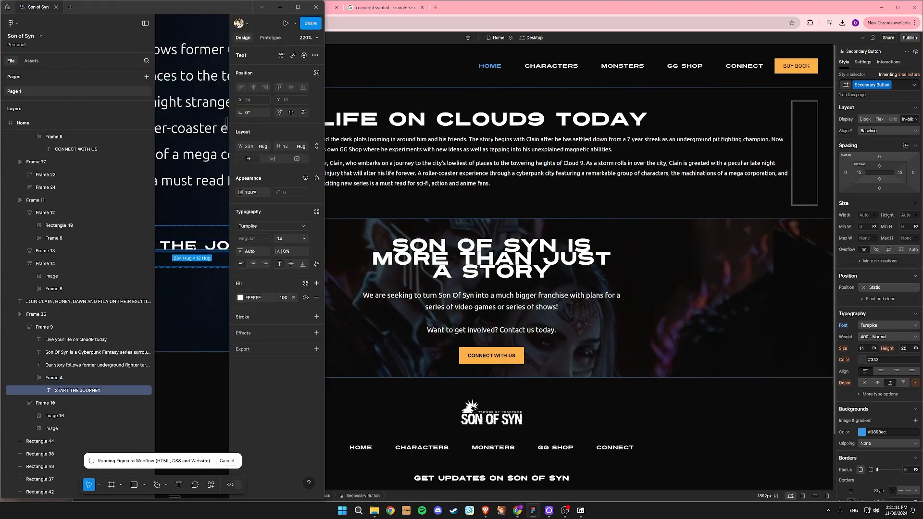
left_click(388, 228)
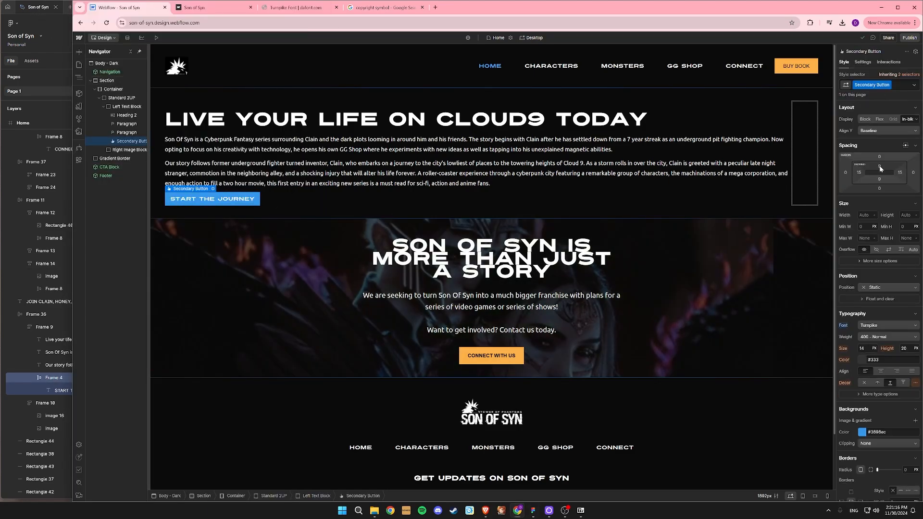
Set the Secondary Button's upper and lower padding to 18 px.
left_click(878, 166)
type("28")
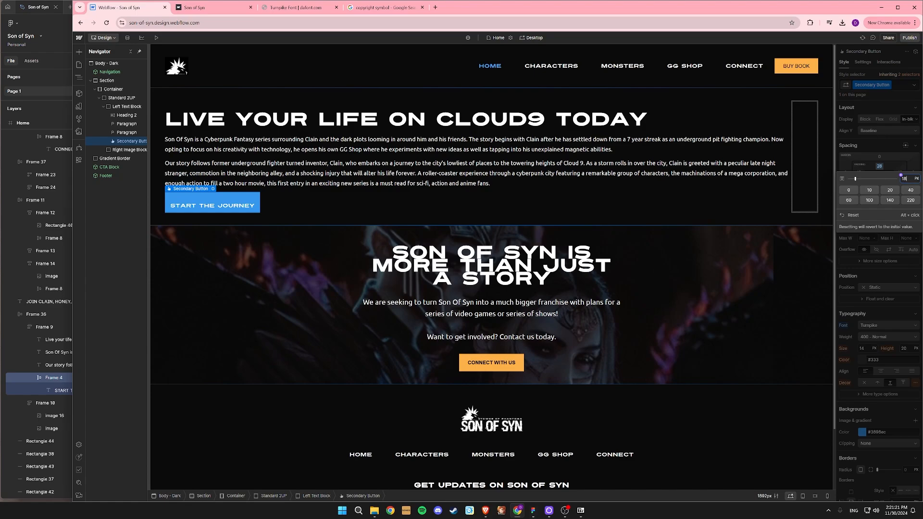
left_click(880, 179)
type("18")
key("Return")
Set the Secondary Button's horizontal padding to 24 px on both sides.
left_click(859, 173)
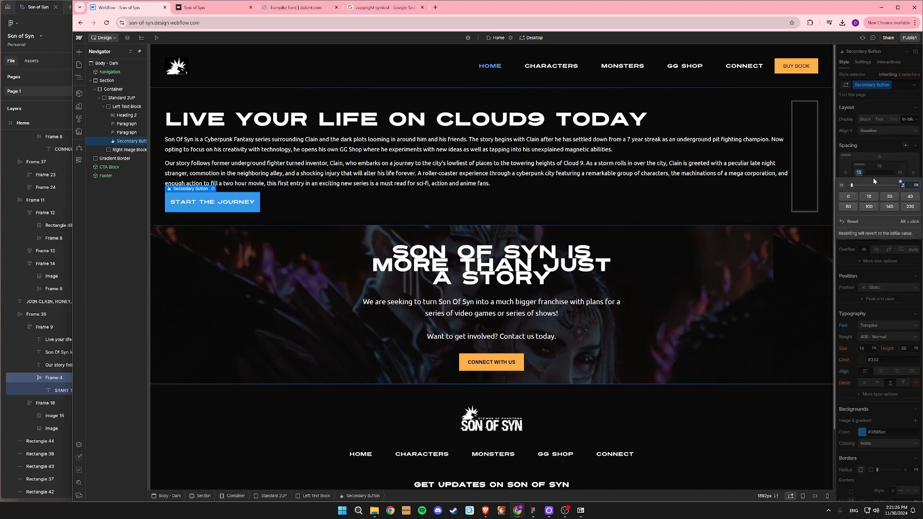
type("24")
key("Return")
left_click(900, 174)
type("24")
key("Return")
scroll(878, 403, "down", 1)
scroll(878, 403, "up", 1)
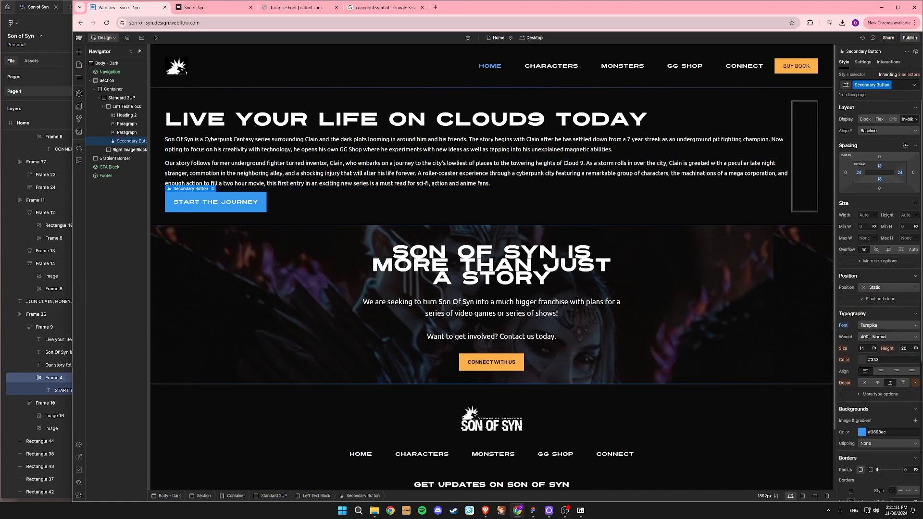
Make the Secondary Button's background transparent and give it a solid 1 px border.
left_click(886, 432)
type("transparent")
key("Return")
scroll(901, 456, "down", 1)
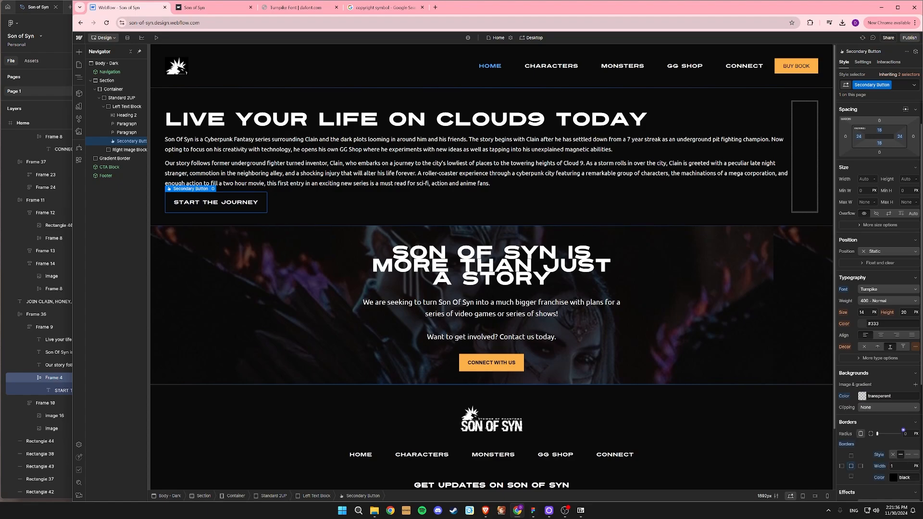
Add a Last Paragraph combo class to the second Cloud9 paragraph and set its bottom margin to 32 px, checking the spacing in Figma.
left_click(521, 179)
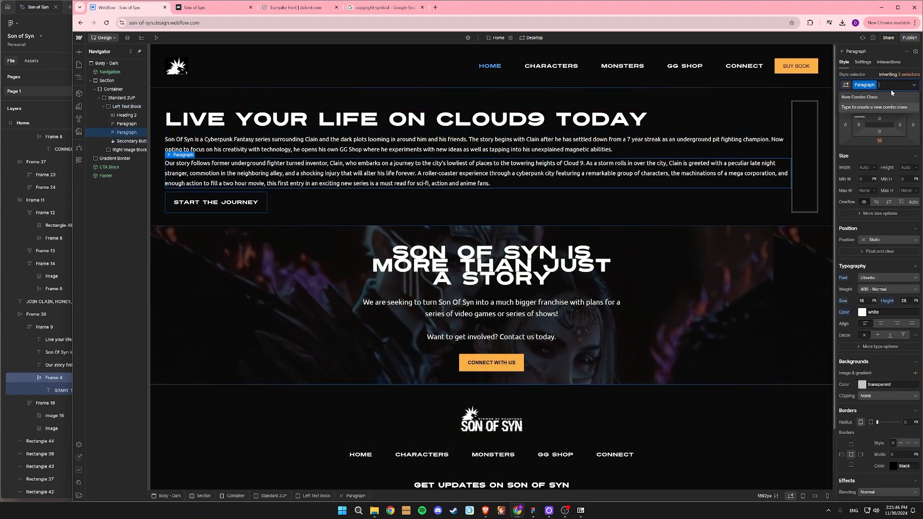
type("Last Paragraph")
key("Return")
left_click(26, 7)
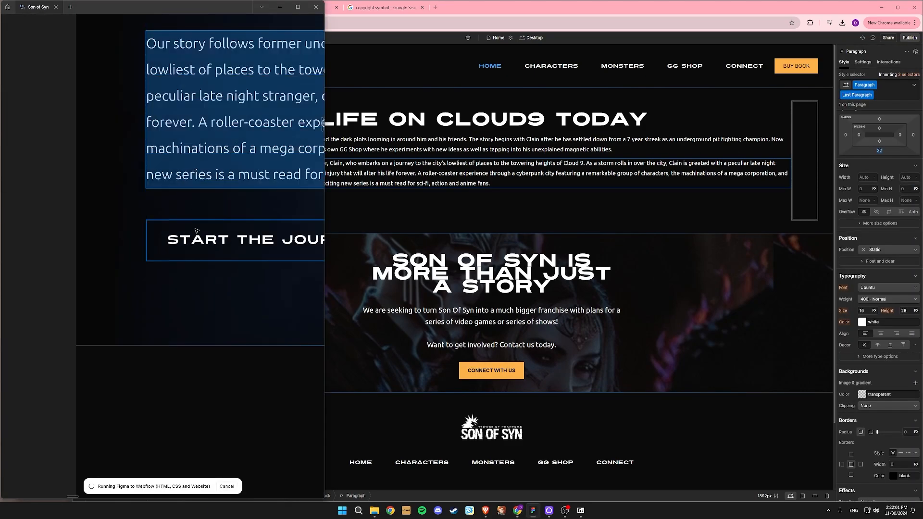
Compare the Cloud9 heading spacing with the Figma design and set Heading 2's bottom margin to 32 px in Webflow.
scroll(166, 255, "down", 5)
left_click(108, 247)
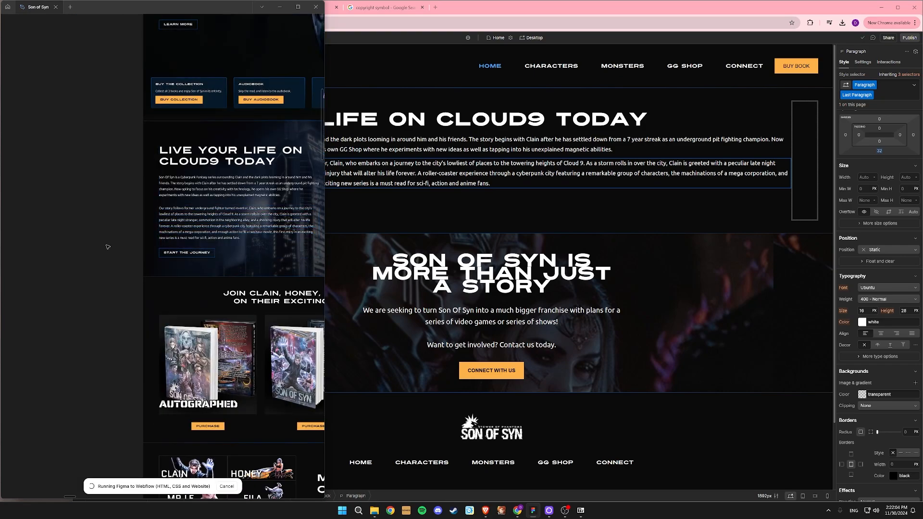
left_click(473, 147)
left_click(661, 126)
key("alt+Tab")
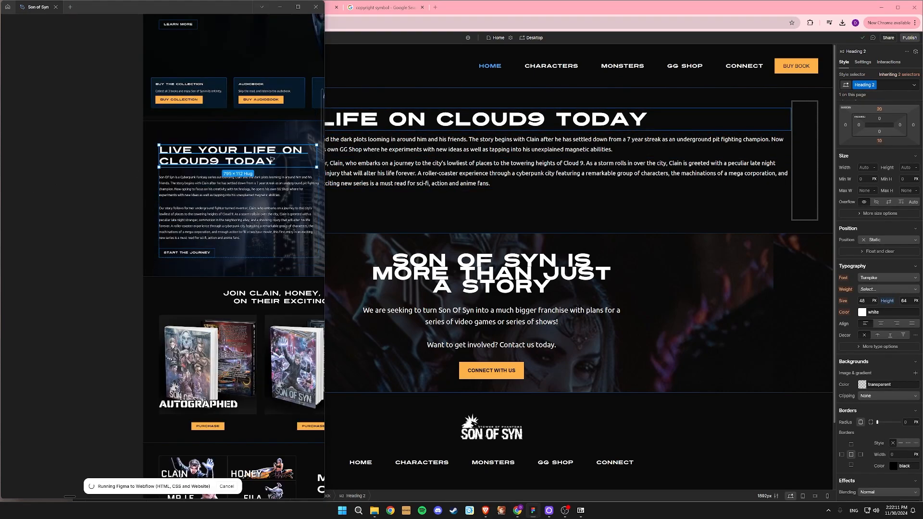
key("alt+Tab")
left_click(879, 141)
left_click(898, 165)
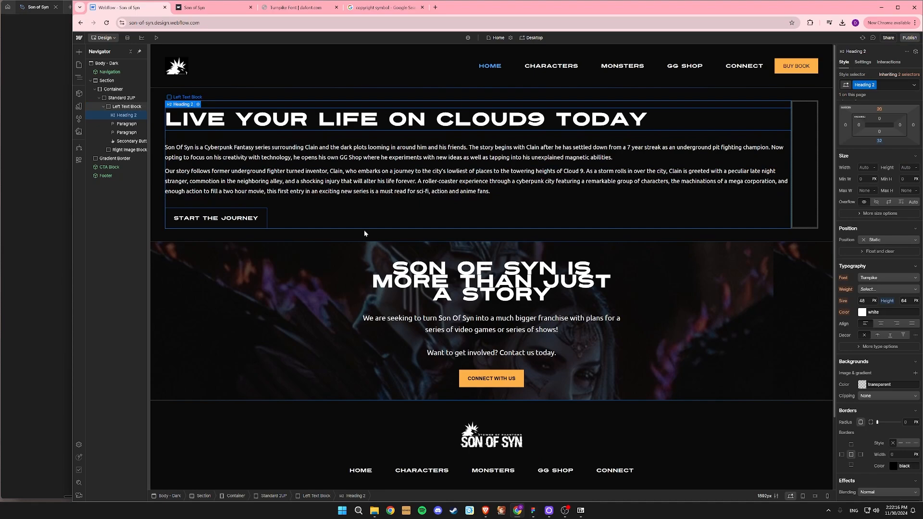
Add an Image element inside the Right Image Block.
left_click(806, 165)
left_click(104, 106)
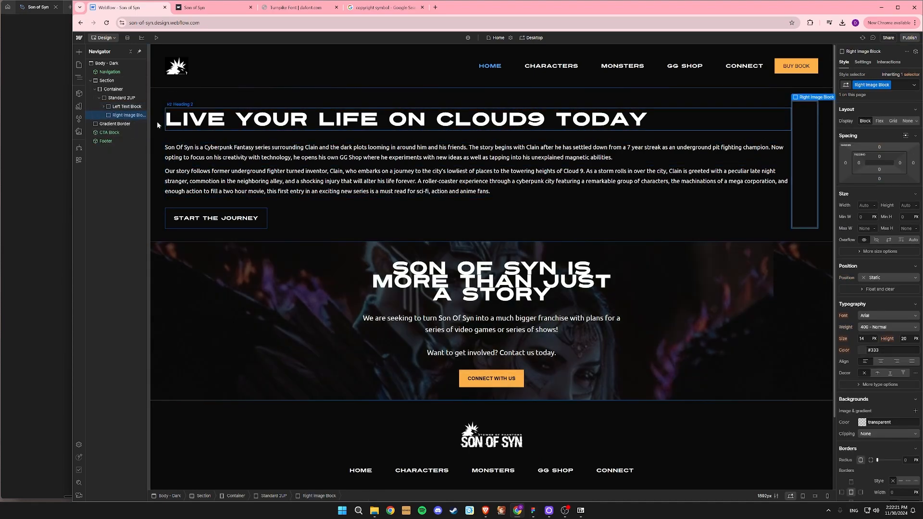
key("ctrl+e")
type("Image")
left_click(452, 104)
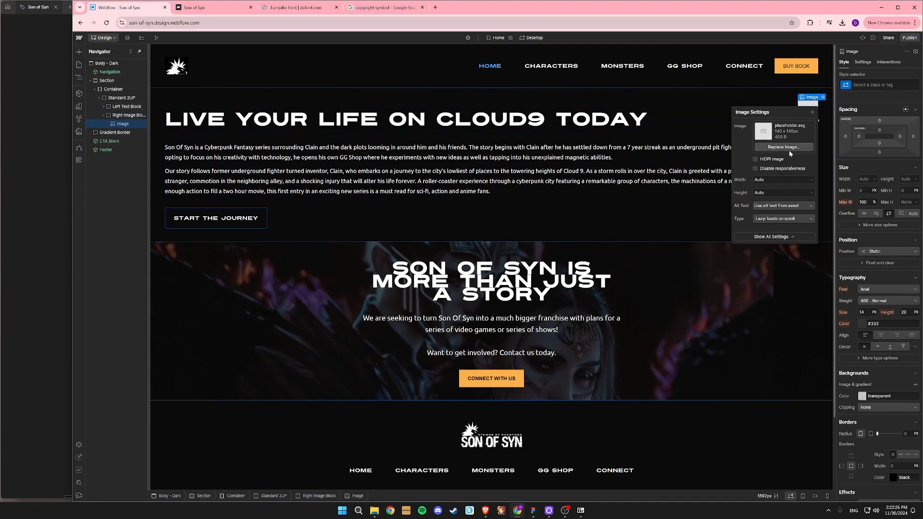
Upload the files image 16 and image from the Desktop and use image 16 as the new element's picture.
left_click(771, 148)
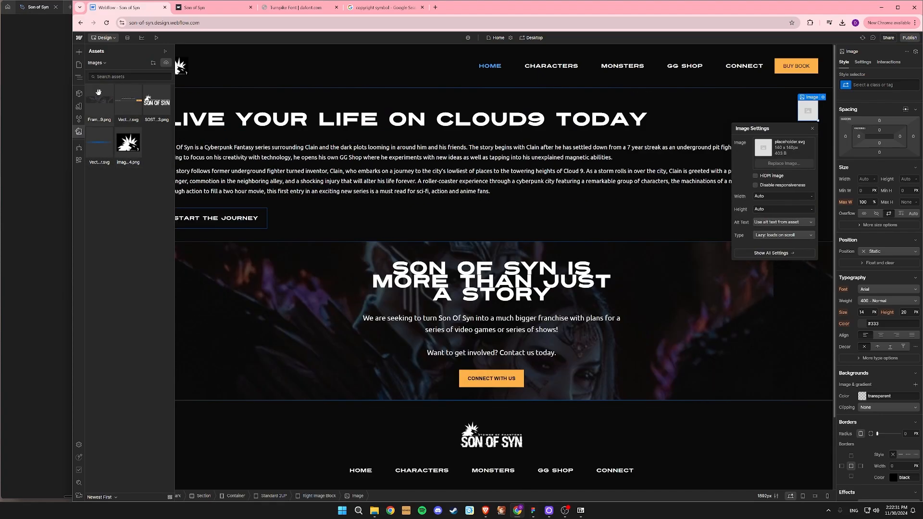
left_click(166, 62)
left_click_drag(323, 99, 360, 69)
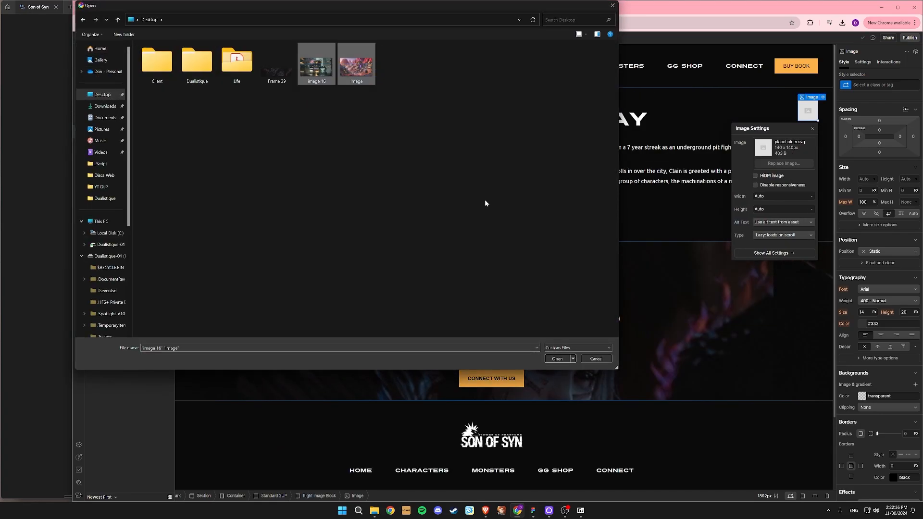
left_click(557, 358)
left_click(120, 105)
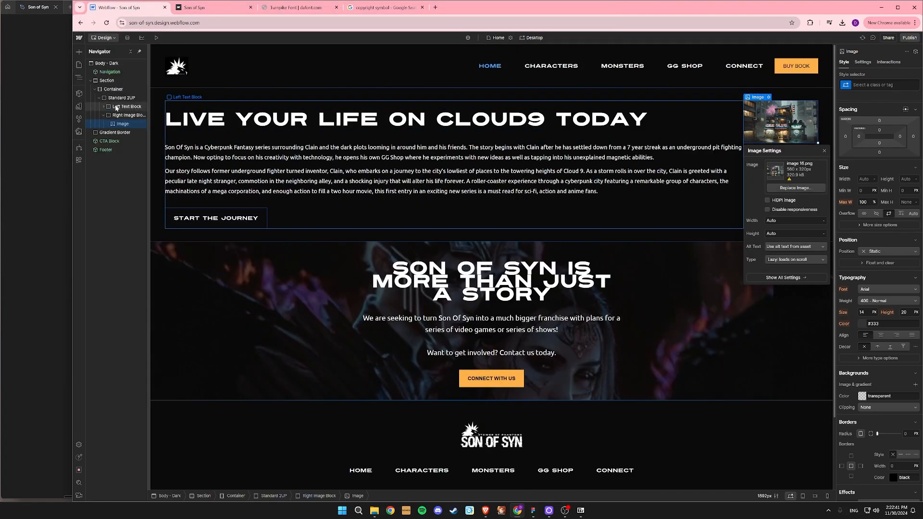
Duplicate the picture within the Right Image Block and replace the copy with the uploaded red desert city image.
key("ctrl+c")
left_click(129, 116)
key("ctrl+v")
left_click(753, 237)
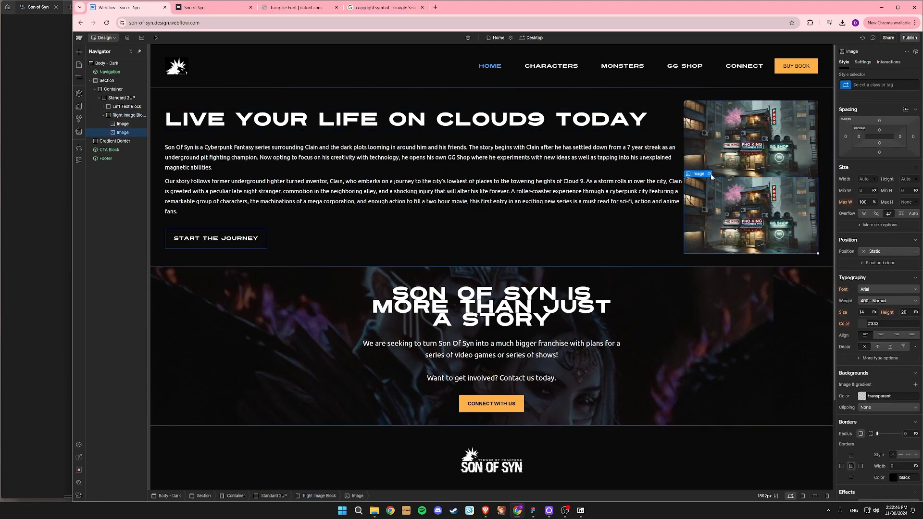
left_click(709, 174)
left_click(740, 300)
left_click(99, 99)
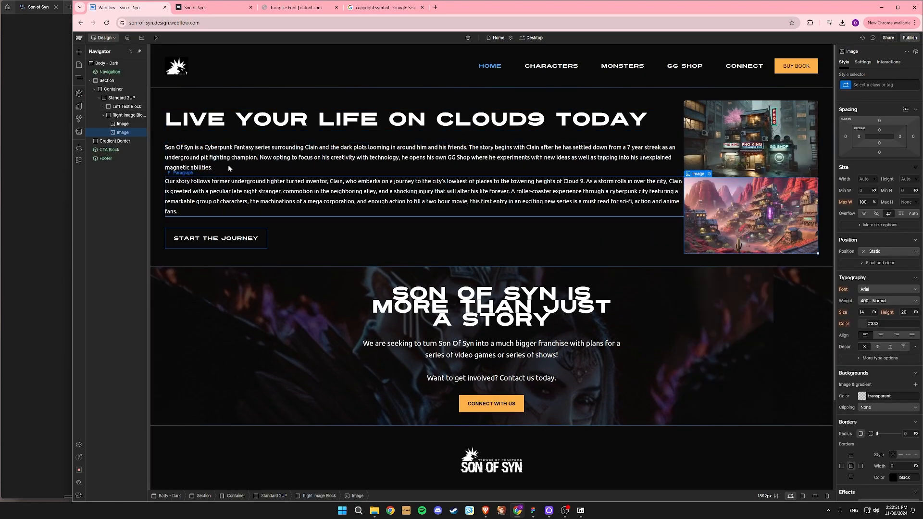
Set the Left Text Block and the Right Image Block to flex display with vertical direction.
left_click(122, 98)
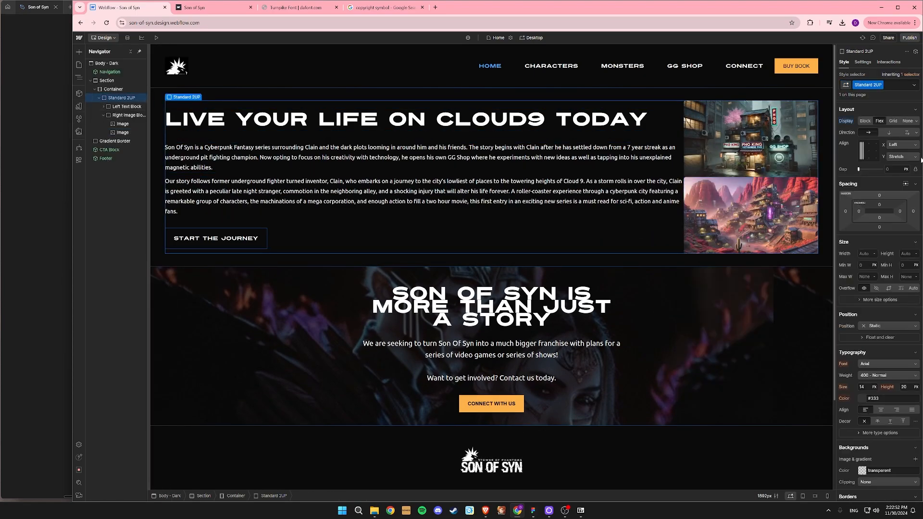
left_click(116, 106)
left_click(880, 122)
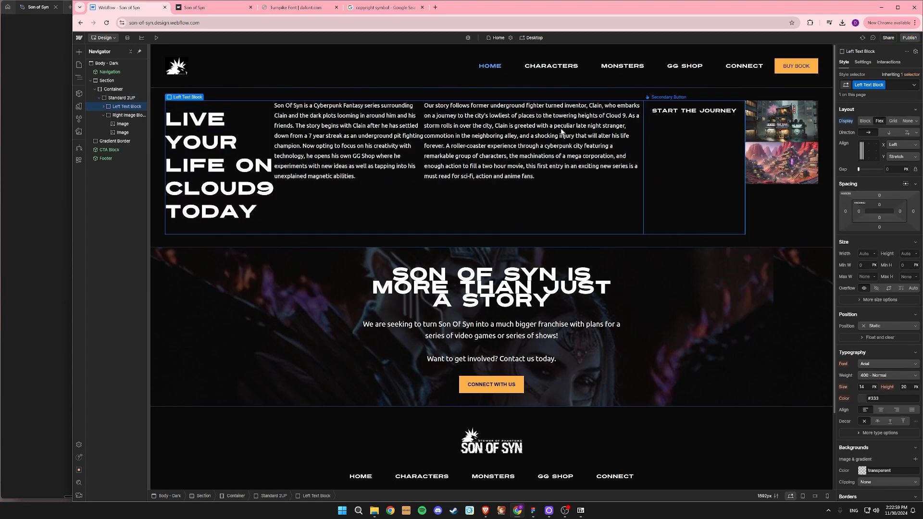
left_click(888, 133)
left_click(128, 116)
left_click(879, 122)
left_click(888, 133)
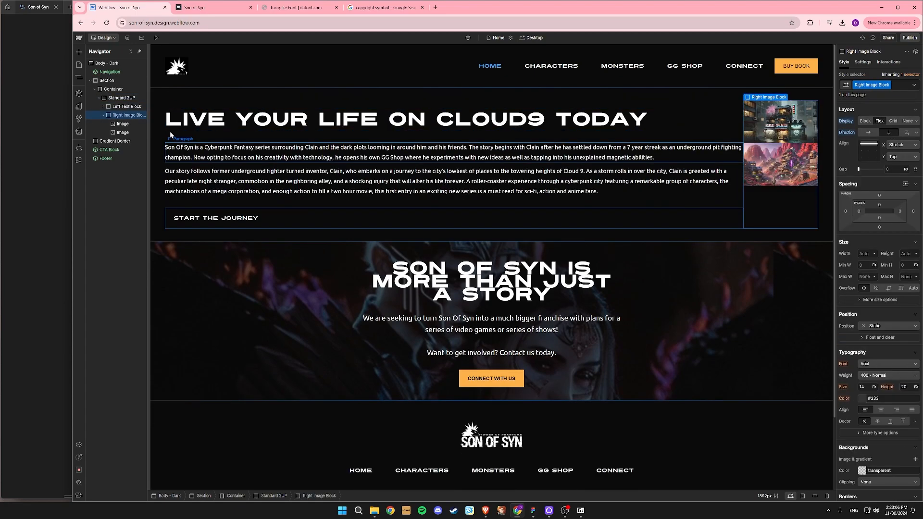
left_click(170, 135)
left_click(916, 133)
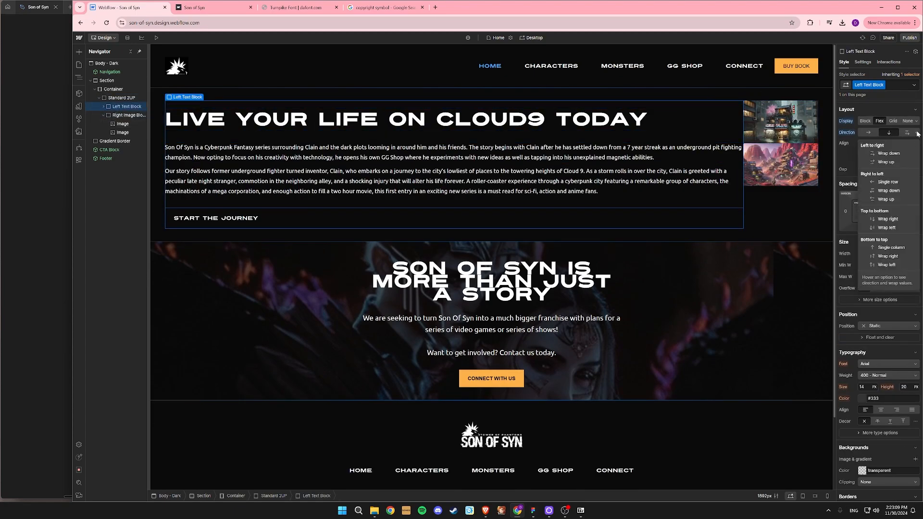
left_click(889, 107)
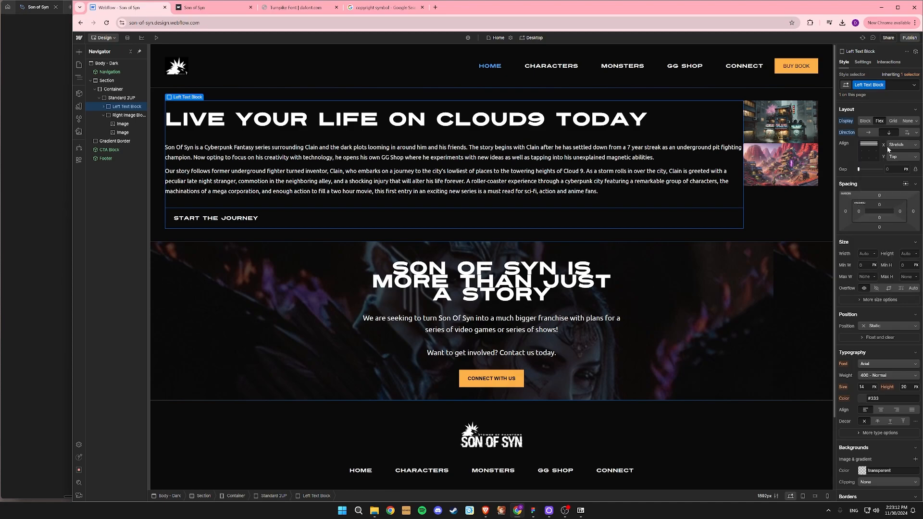
left_click(125, 117)
left_click(103, 116)
left_click(130, 107)
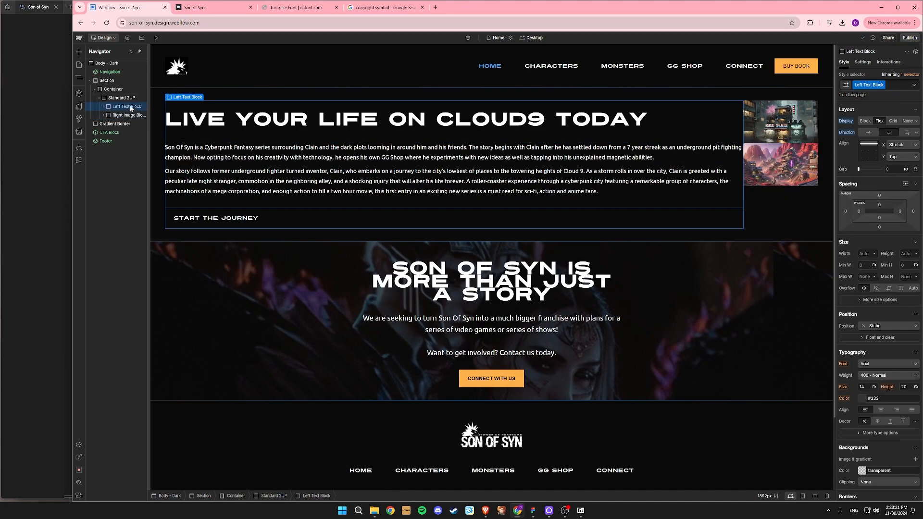
Set the gap between the Standard 2UP columns to 64 px.
left_click(121, 97)
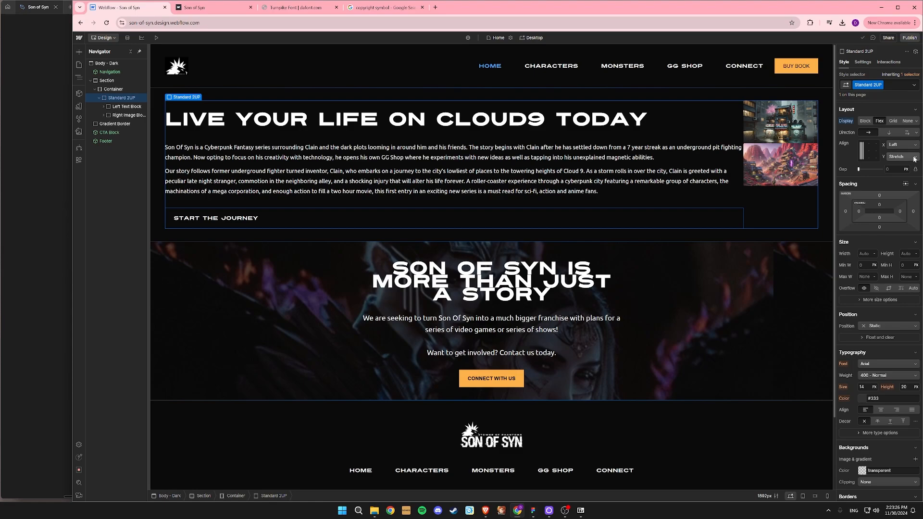
type("64")
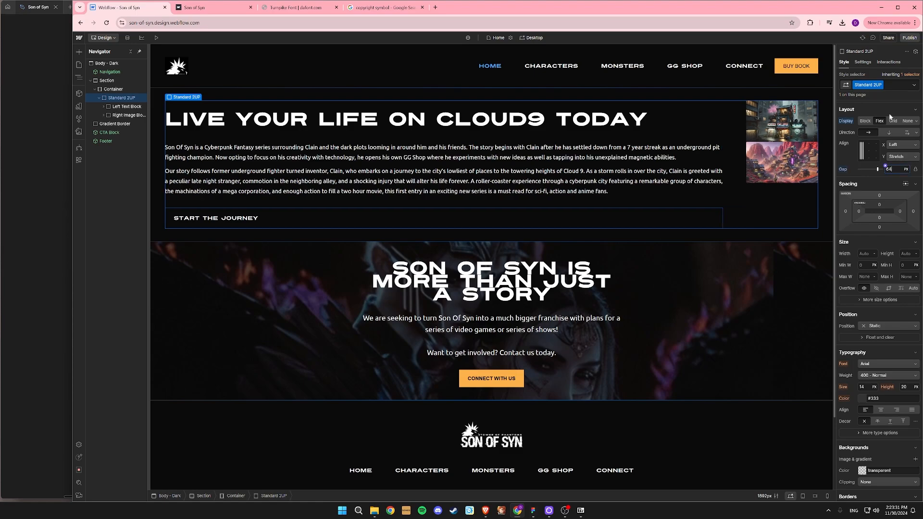
left_click(916, 134)
left_click(916, 123)
left_click(917, 122)
left_click(916, 123)
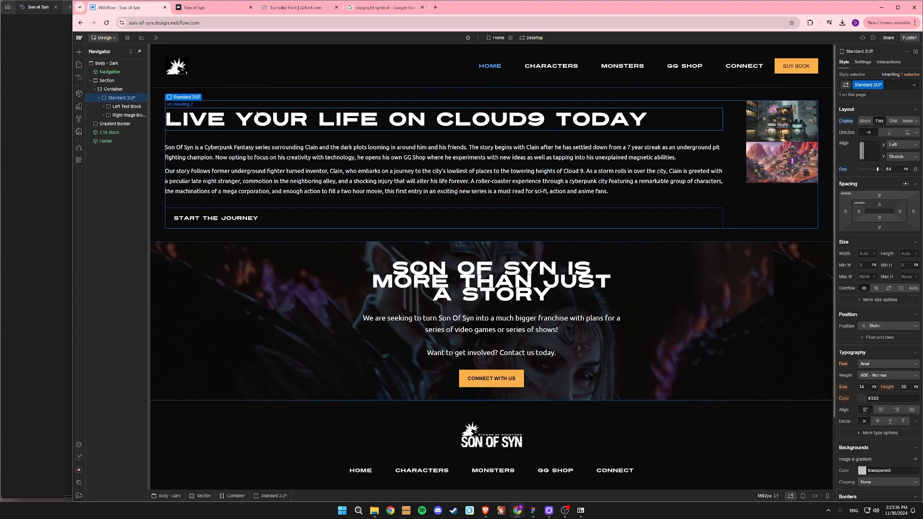
Align the Left Text Block's children to the left instead of stretching them.
left_click(699, 136)
left_click(917, 122)
left_click(916, 123)
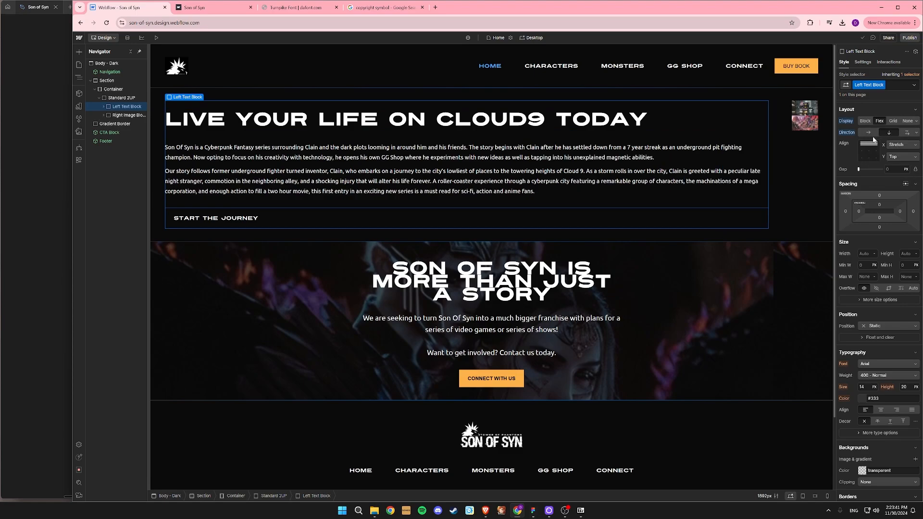
left_click(901, 144)
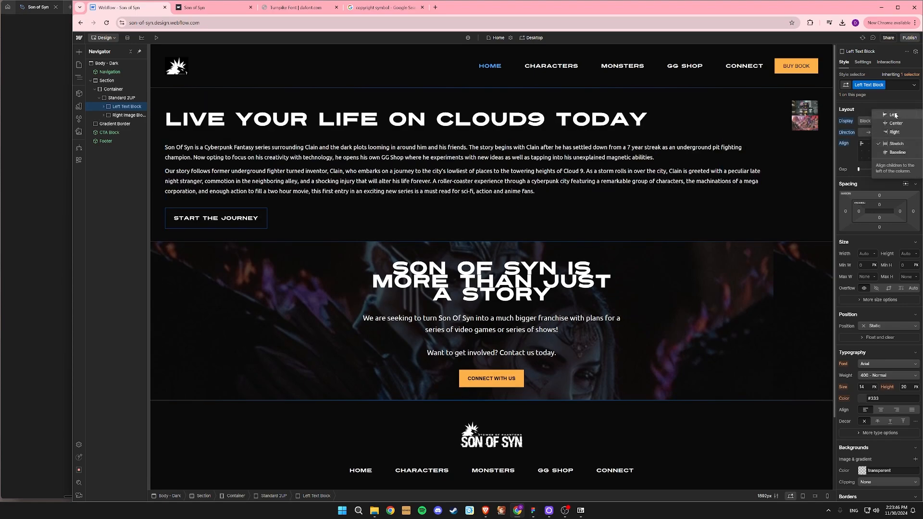
left_click(907, 159)
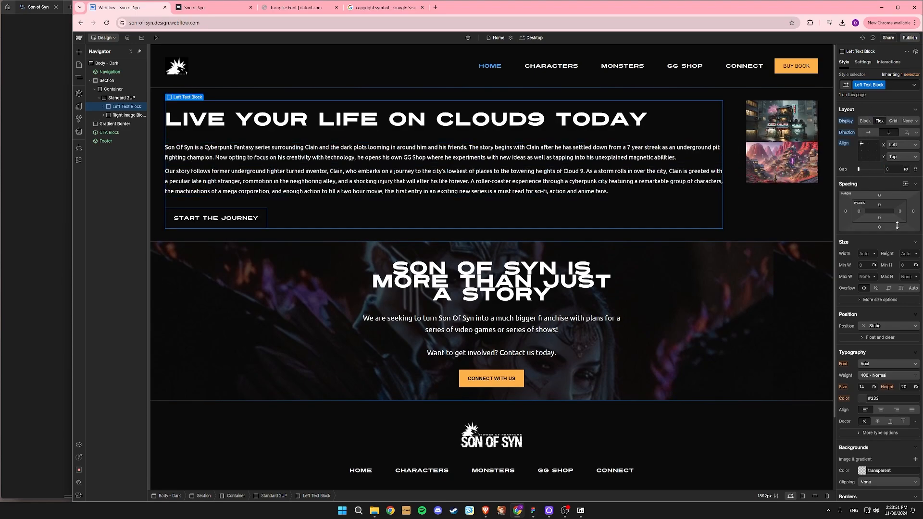
Set the flex child sizing of the Left Text Block and the Right Image Block to grow.
left_click(879, 122)
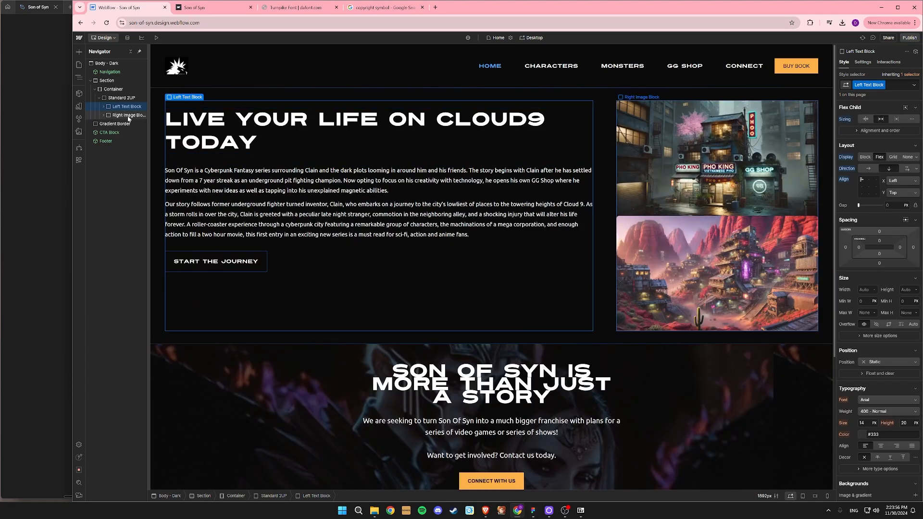
left_click(128, 116)
left_click(879, 121)
Try custom and shrink flex child sizing on the Right Image Block, and return it to grow.
left_click(880, 131)
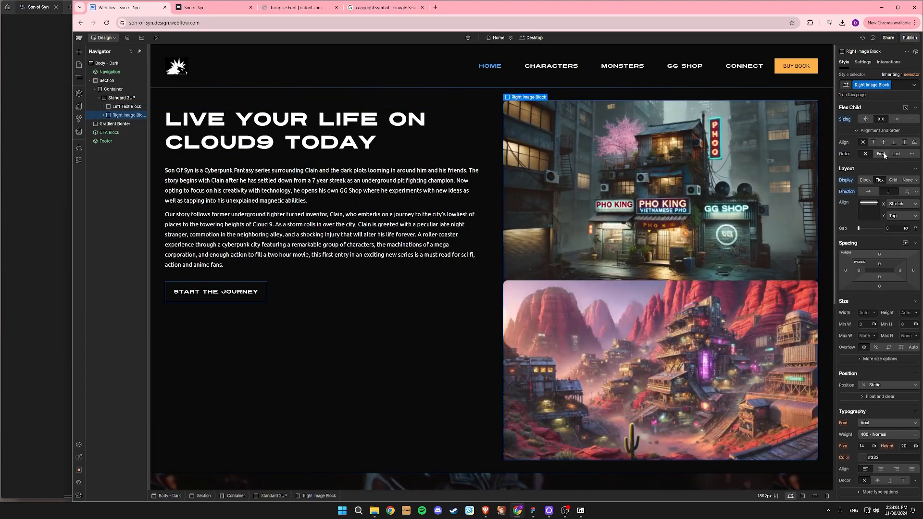
left_click(912, 119)
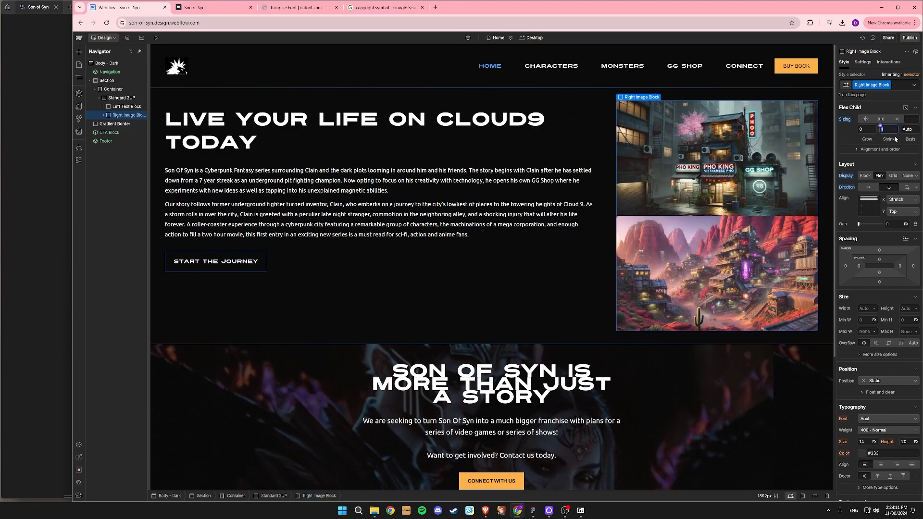
key("Return")
left_click(896, 119)
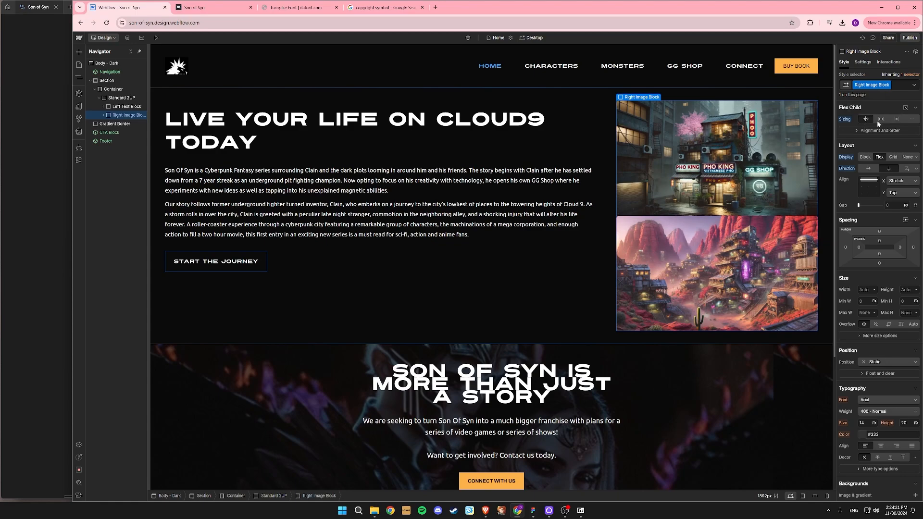
left_click(879, 119)
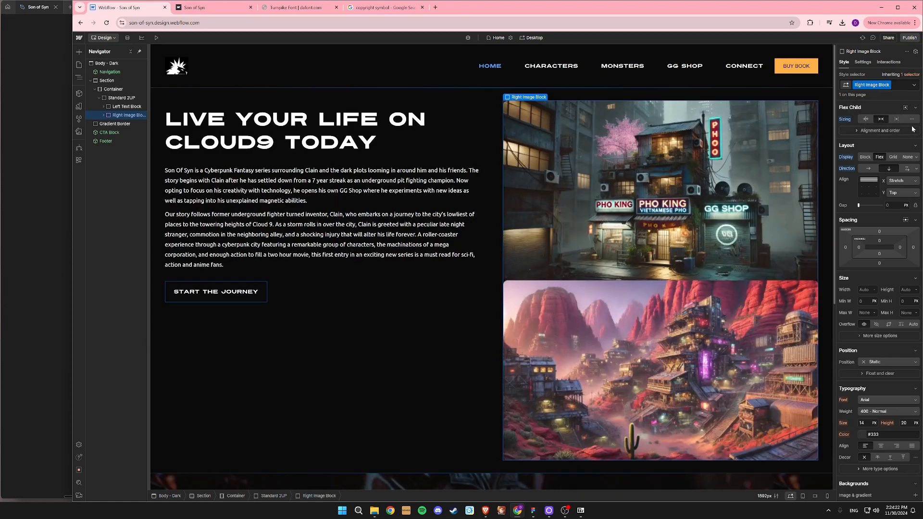
Switch to Figma and inspect the width of the text frame in the Live Your Life on Cloud9 Today section.
left_click(579, 223)
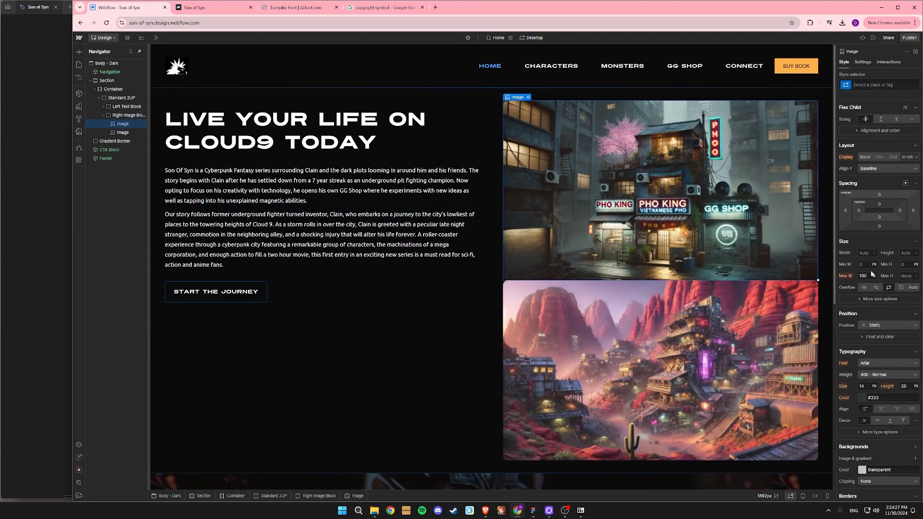
left_click(120, 98)
left_click(48, 158)
double_click(178, 226)
left_click(94, 228)
scroll(95, 228, "down", 4)
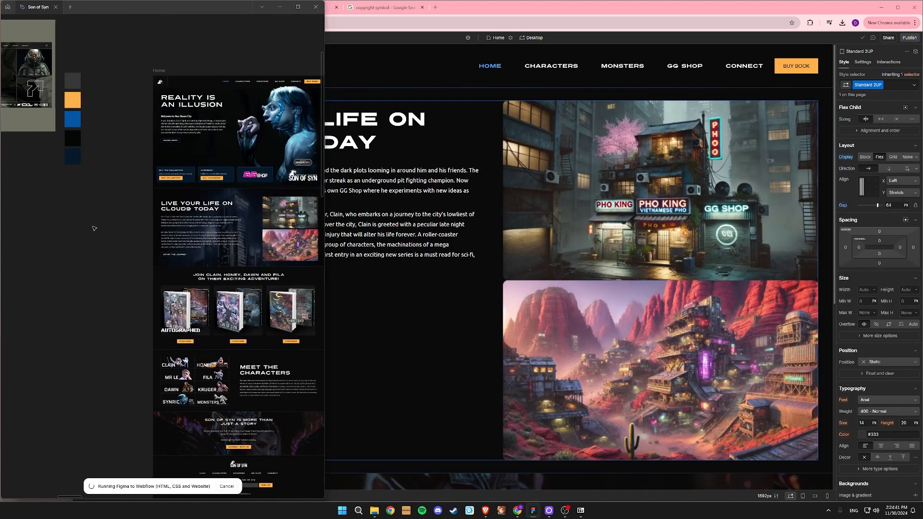
left_click(218, 219)
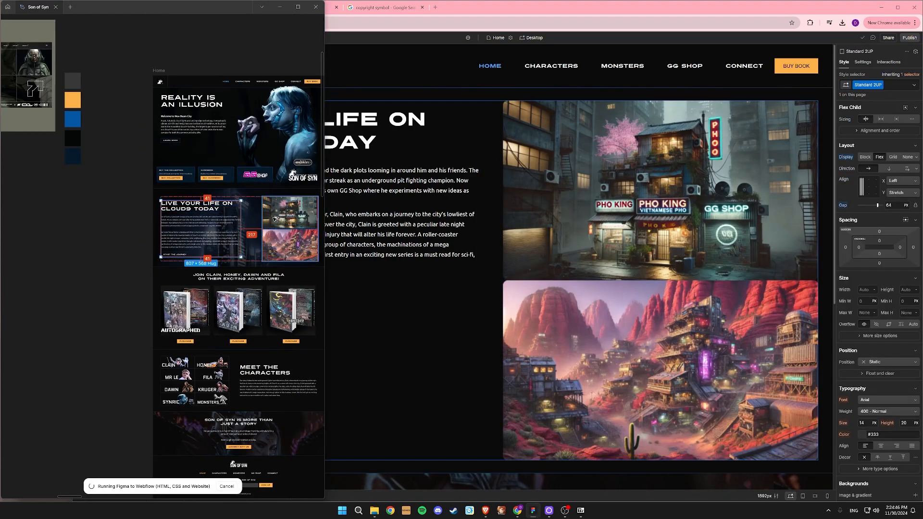
left_click(198, 228)
key("ctrl+backslash")
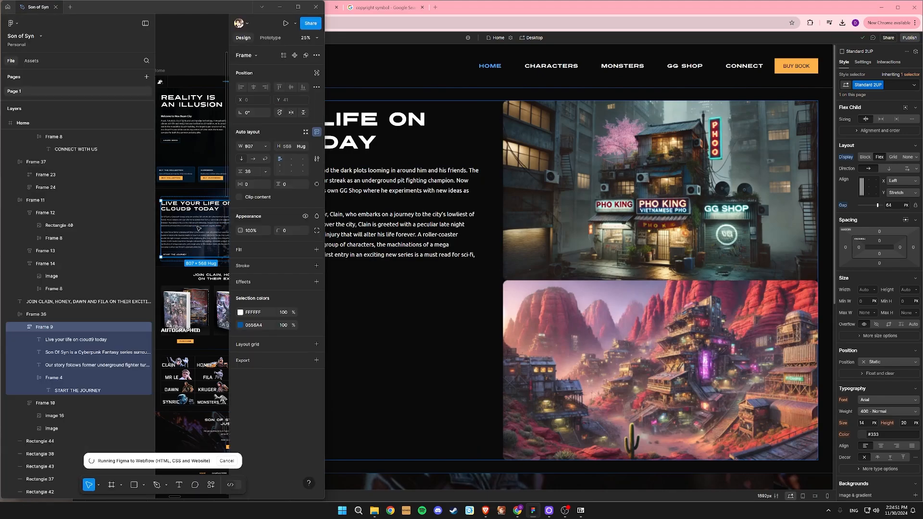
In Webflow, add the combo class MW-800 to the Left Text Block and set its maximum width to 800 px.
left_click(409, 238)
left_click(403, 132)
left_click(466, 120)
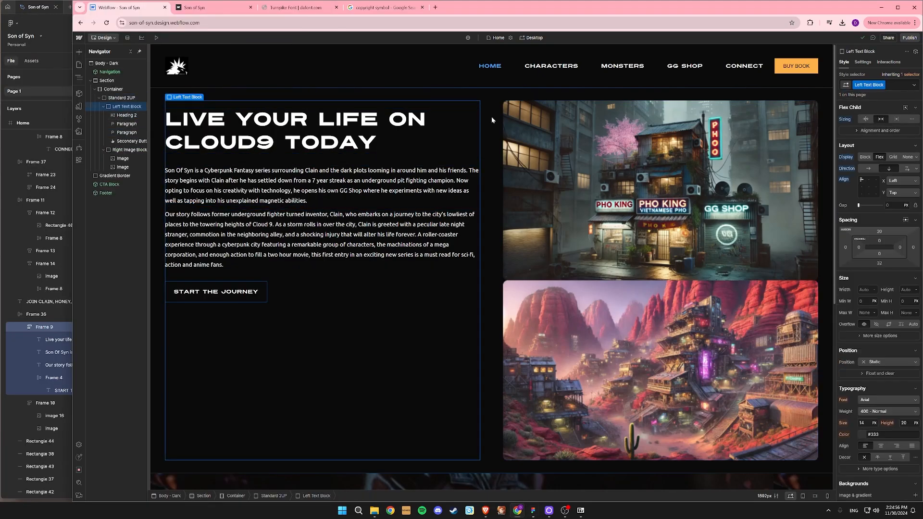
type("MW-800")
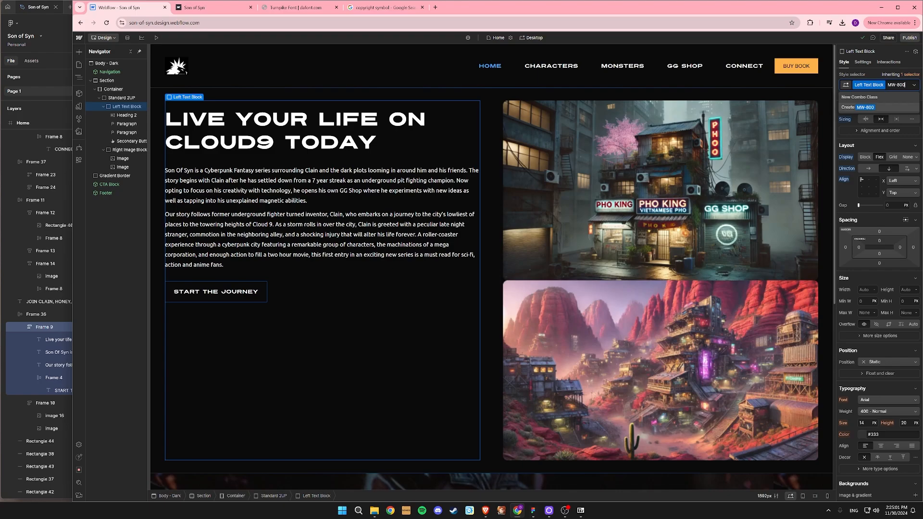
left_click(876, 108)
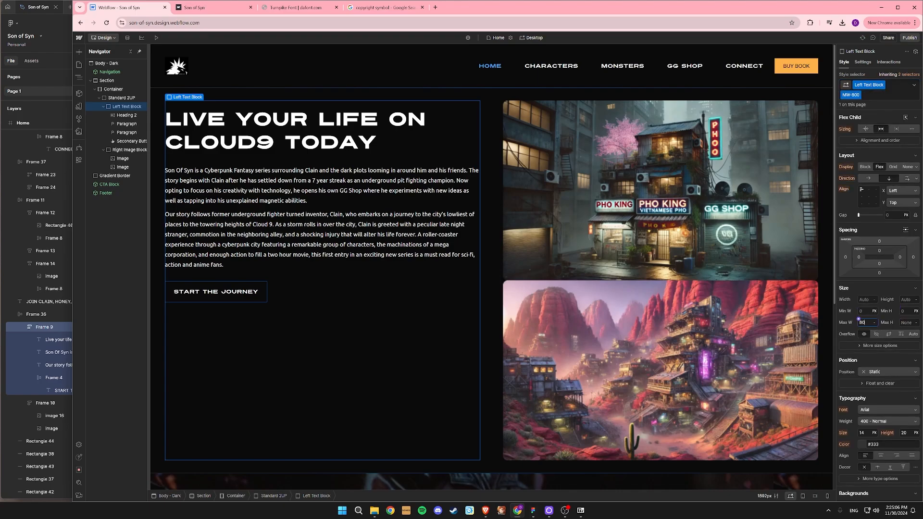
key("Return")
Set the Heading 2 font size to 36 px and its line height to 50 px.
left_click(428, 141)
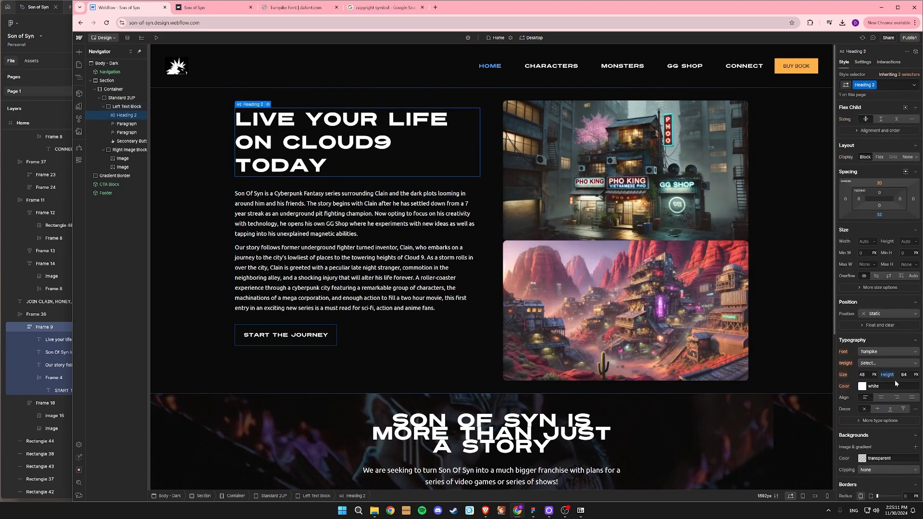
type("36")
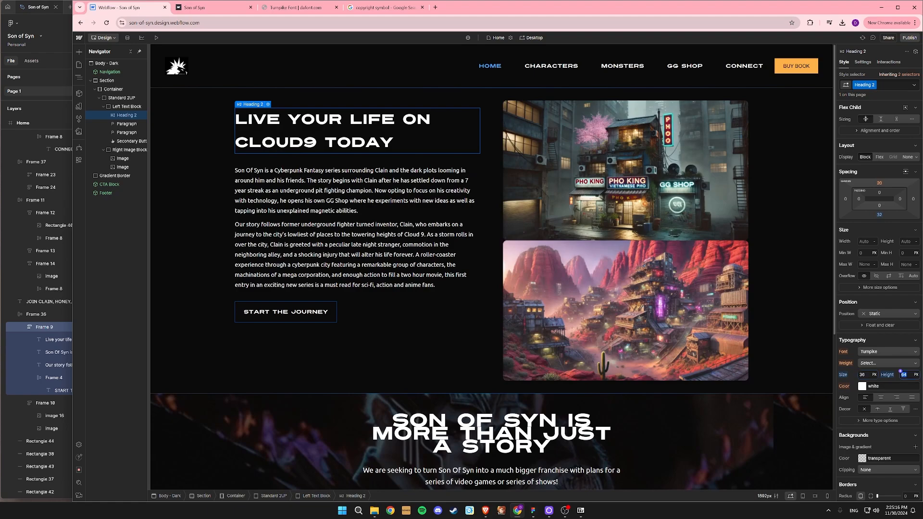
type("54")
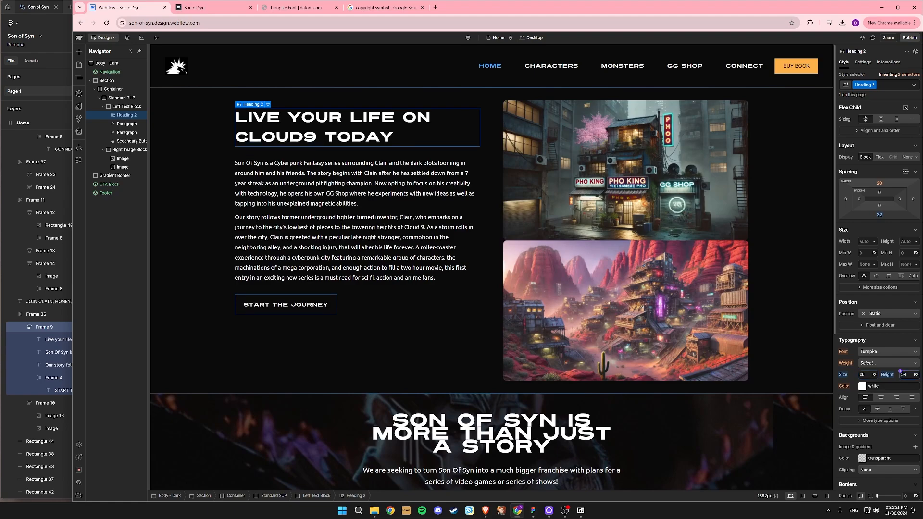
key("BackSpace")
type("0")
left_click(433, 341)
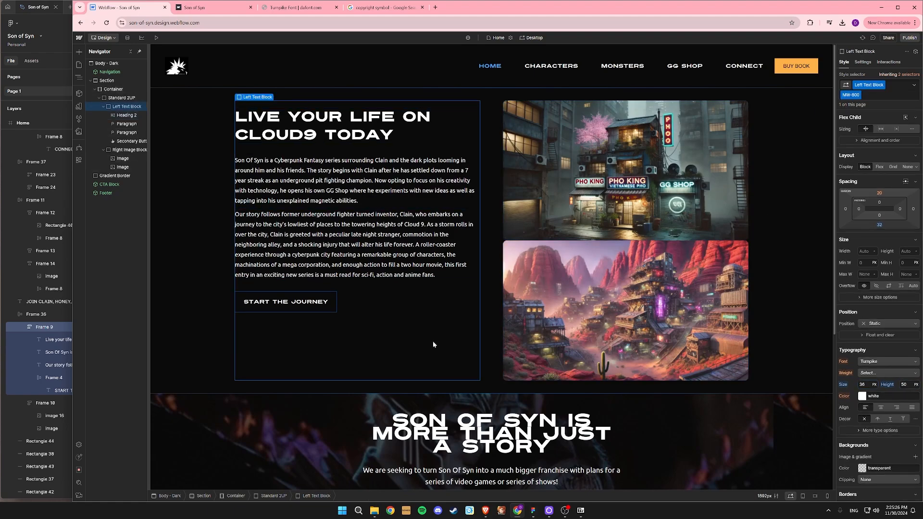
Set the flex child sizing of the Standard 2UP block to grow.
left_click(124, 98)
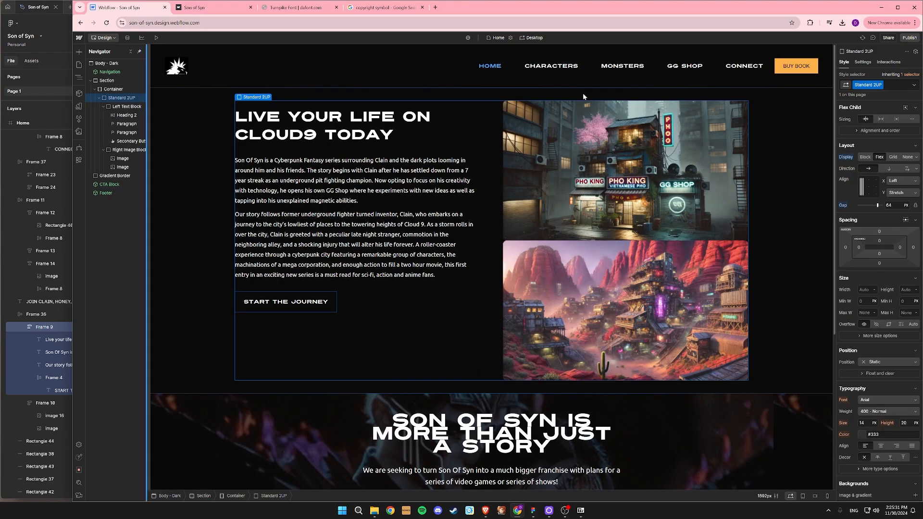
left_click(881, 119)
left_click(420, 281)
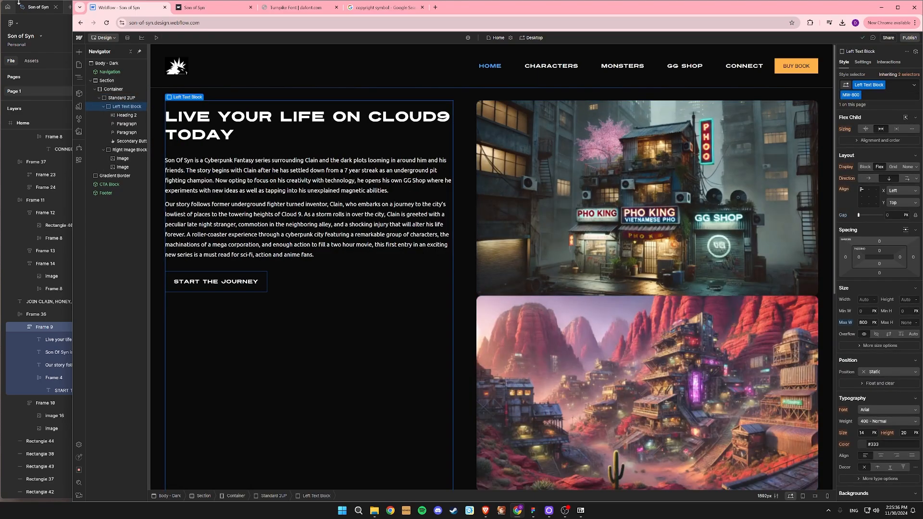
Inspect the image column's frame in Figma, and add the combo class MW-500 to the Right Image Block in Webflow.
left_click(532, 510)
key("ctrl+backslash")
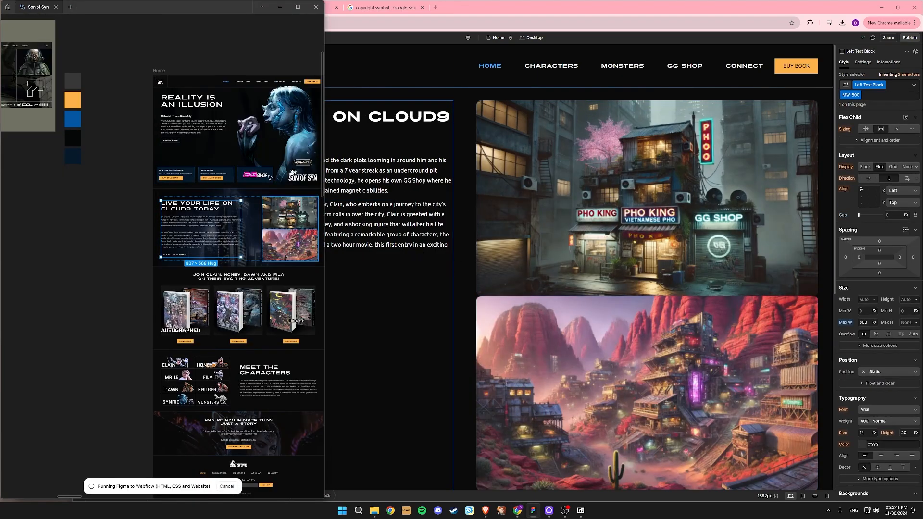
left_click(285, 228)
left_click(618, 216)
left_click(129, 150)
left_click(893, 84)
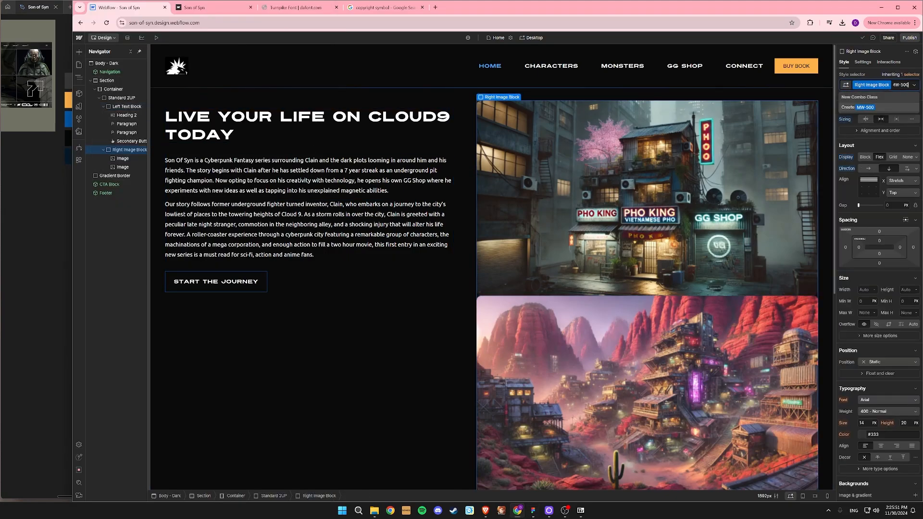
key("Return")
Recheck the image frame's width in Figma, and rename the Right Image Block's combo class MW-560 with a 560 px maximum width.
left_click(532, 510)
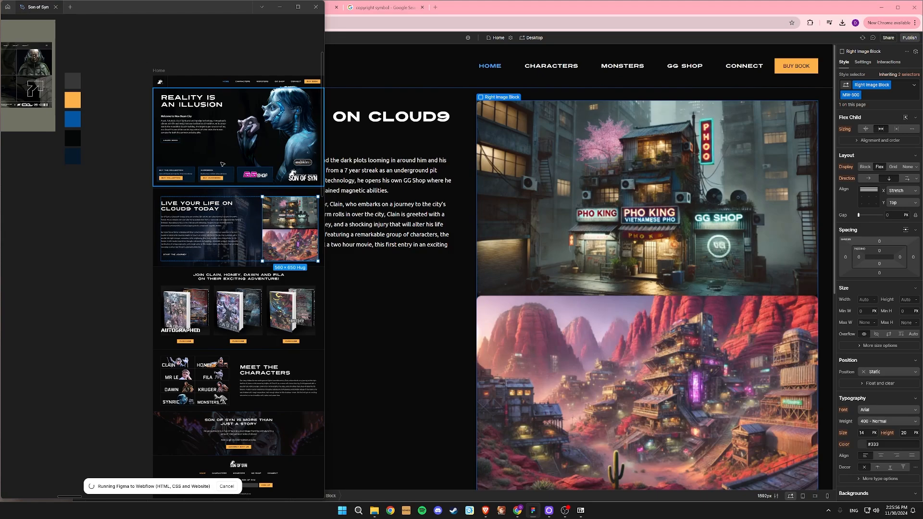
left_click(644, 114)
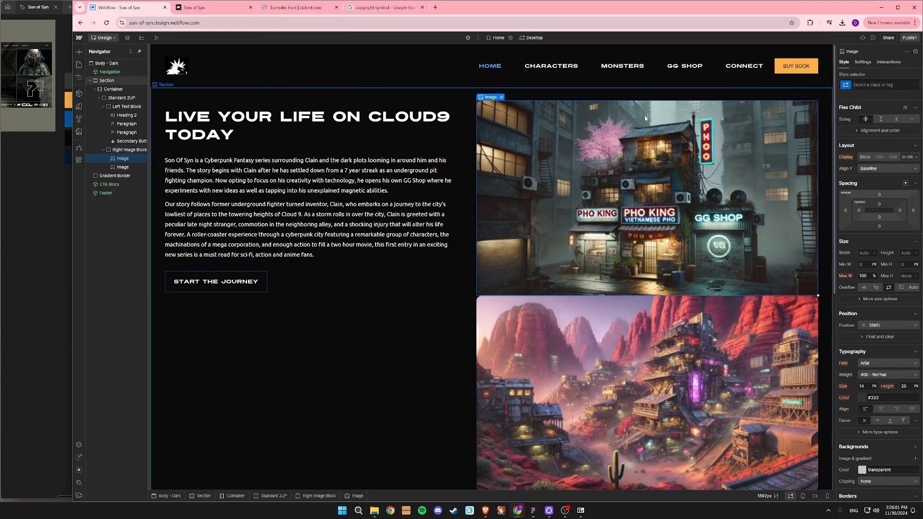
left_click(130, 150)
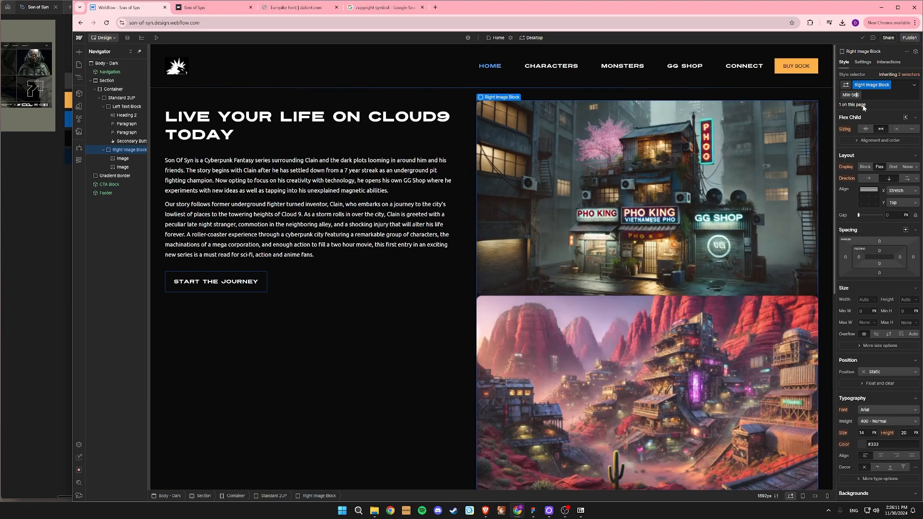
left_click(858, 319)
type("560")
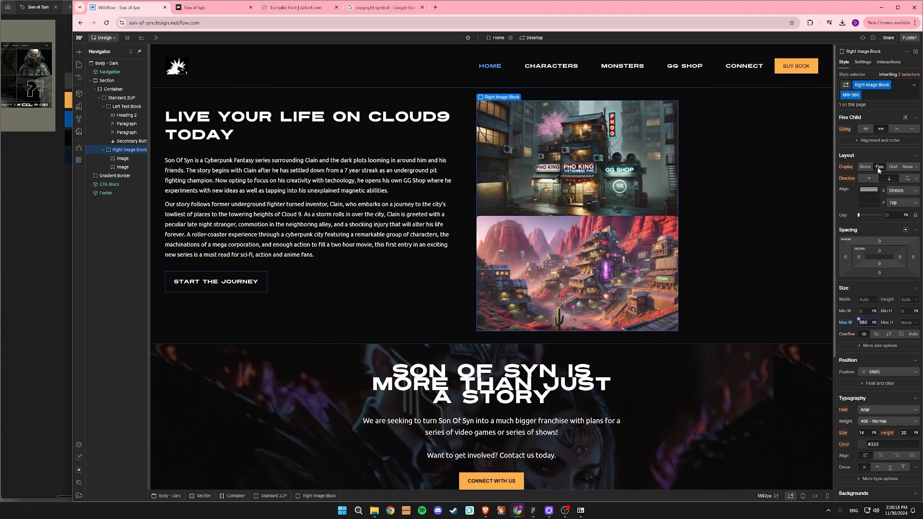
Set the horizontal alignment of the Standard 2UP block to space between.
left_click(123, 100)
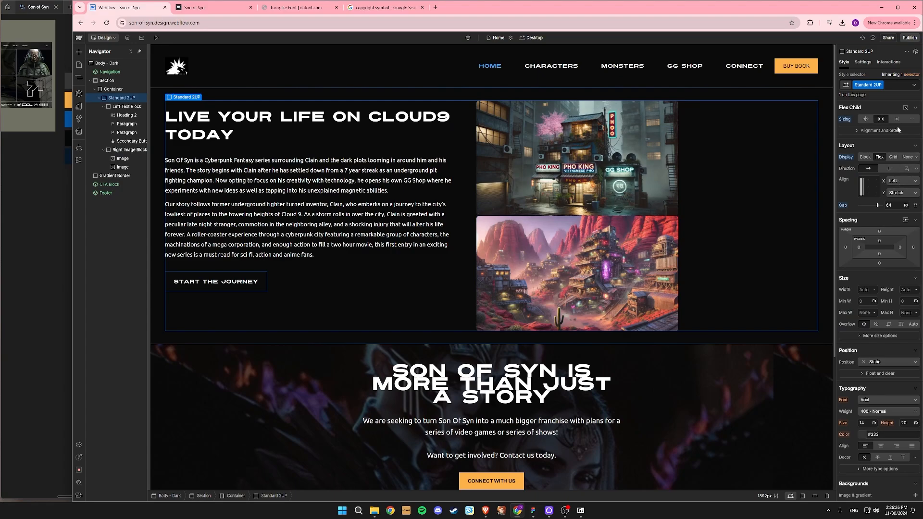
left_click(912, 118)
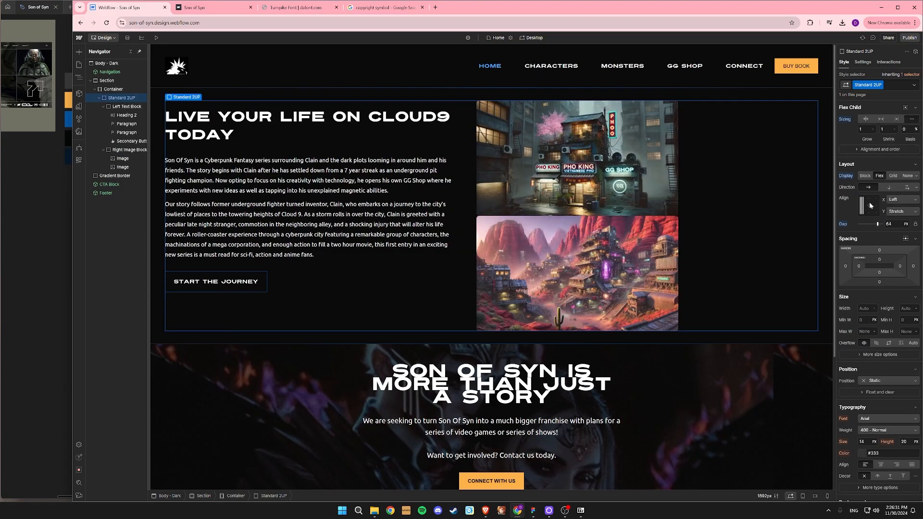
left_click(915, 199)
left_click(894, 235)
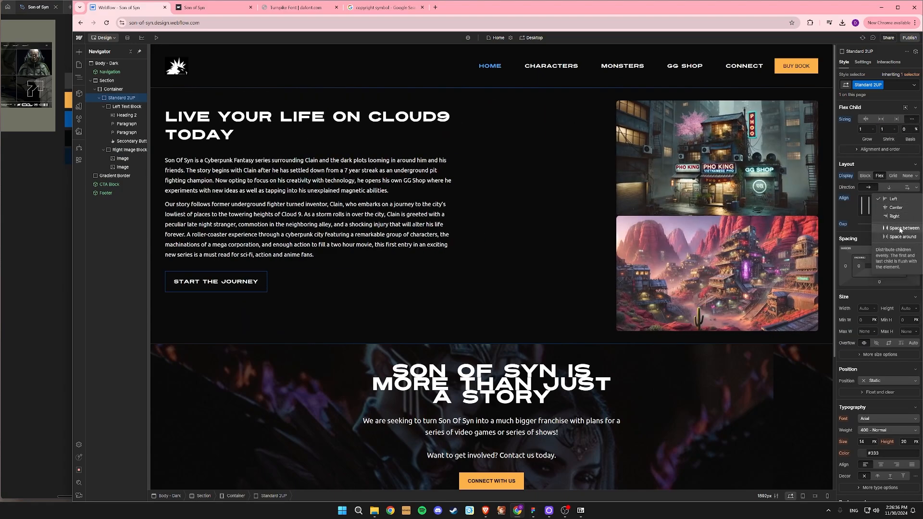
Give the upper street image the class M-24 and set its bottom margin to 24 px.
left_click(677, 203)
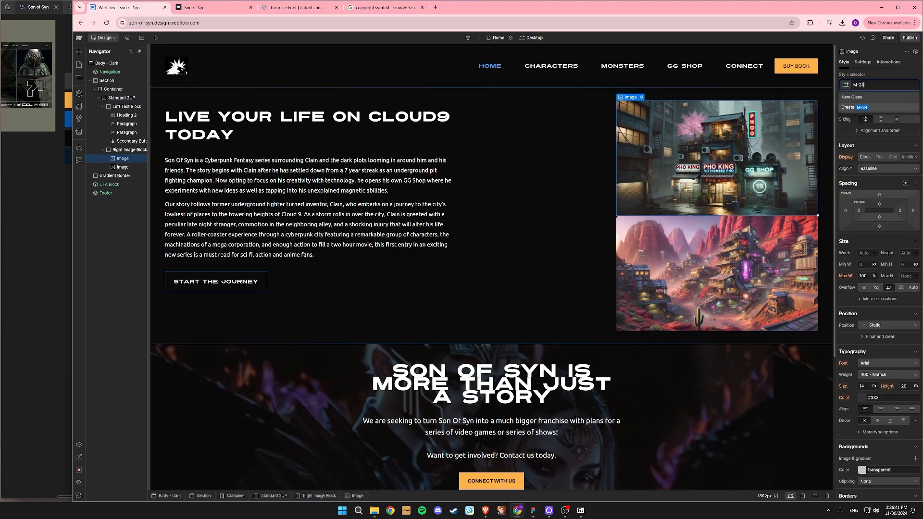
left_click(879, 226)
type("24")
key("Return")
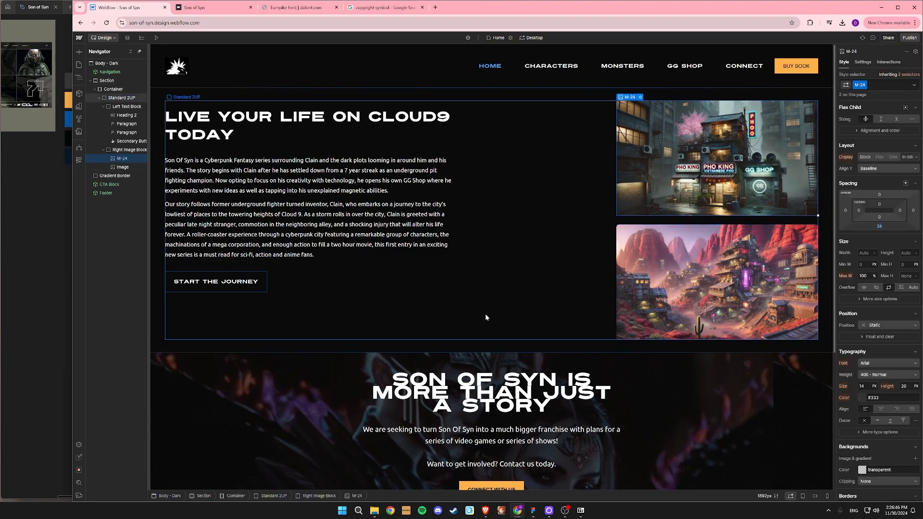
In Figma, export the Cloud9 section's background image as a 1x PNG to the Desktop, replacing the existing image file.
left_click(671, 463)
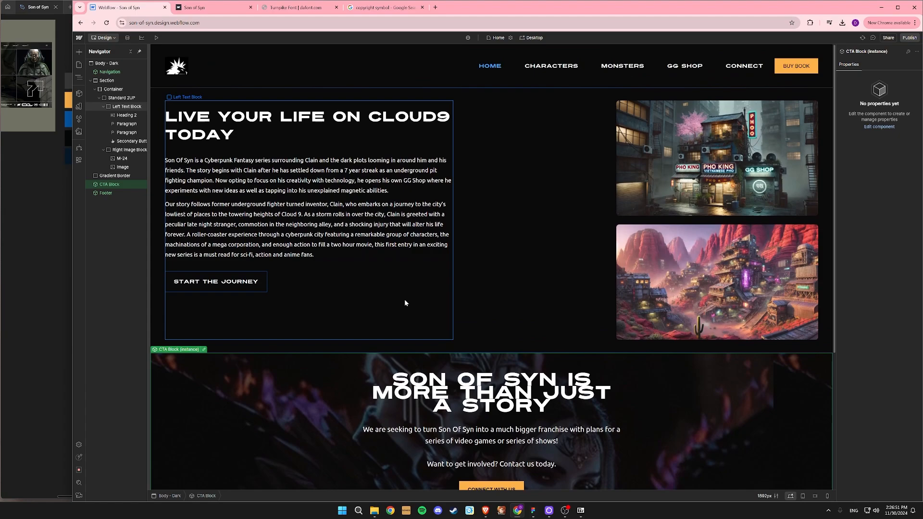
left_click(44, 193)
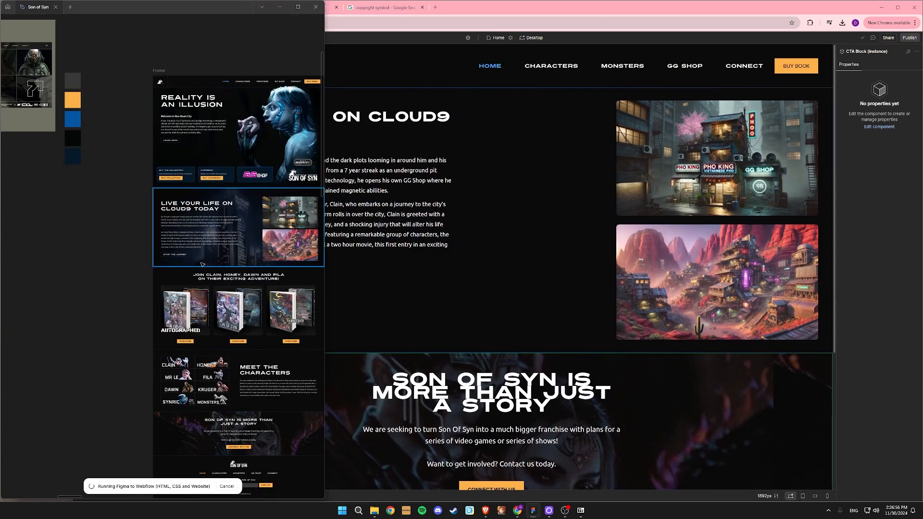
left_click(277, 241)
key("ctrl+backslash")
left_click(316, 290)
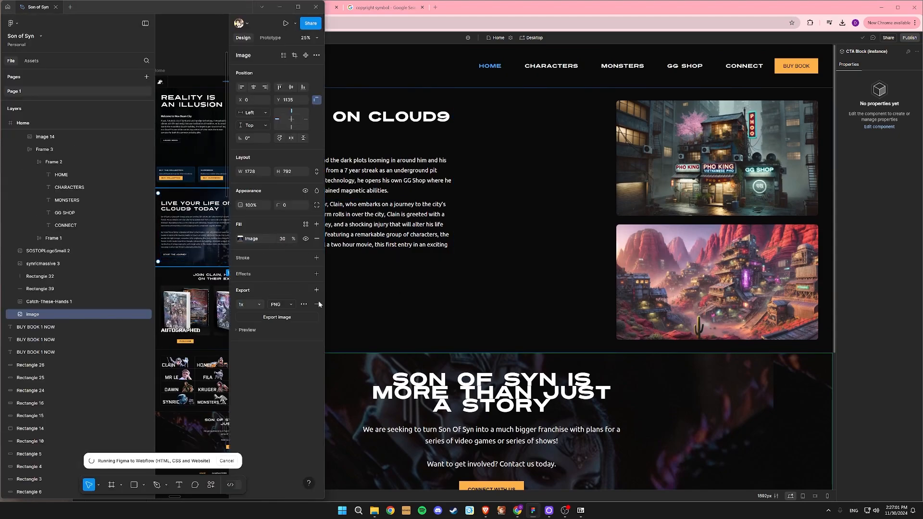
left_click(277, 317)
left_click(422, 441)
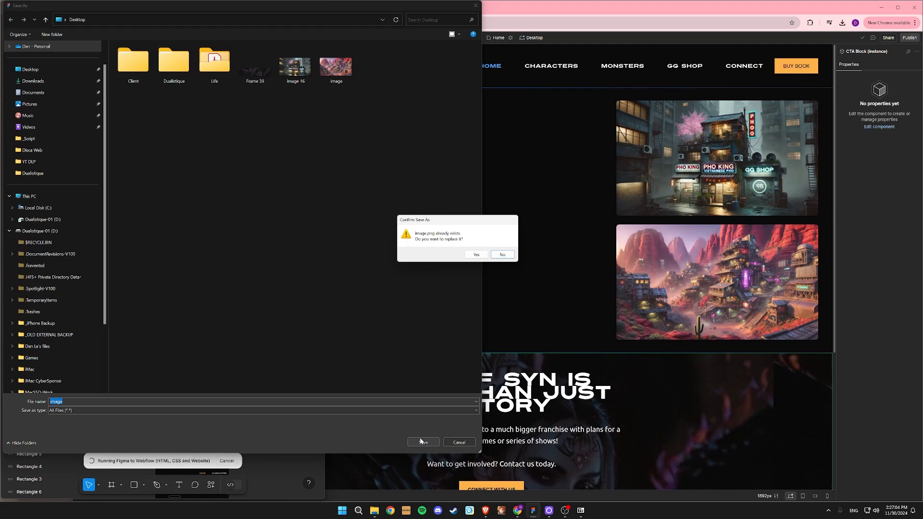
left_click(475, 256)
Upload the exported background image to the Webflow site's assets.
left_click(499, 162)
left_click(79, 120)
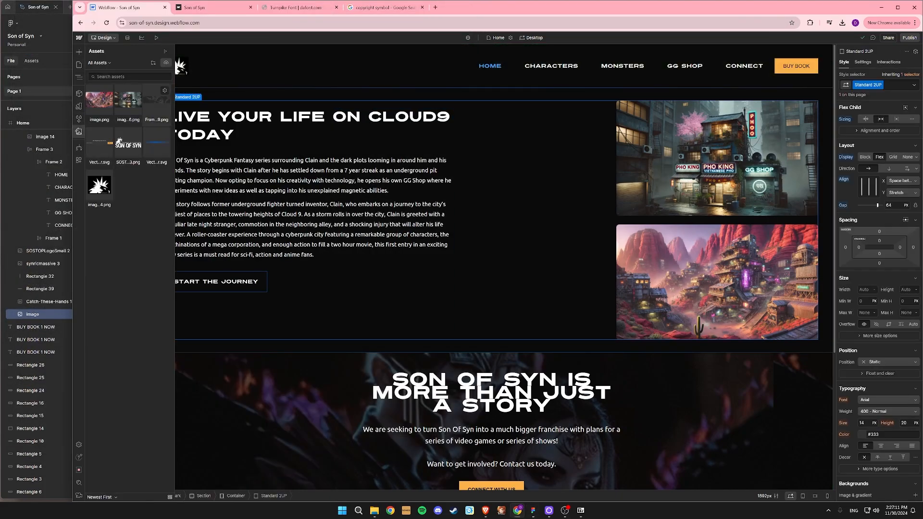
left_click(166, 63)
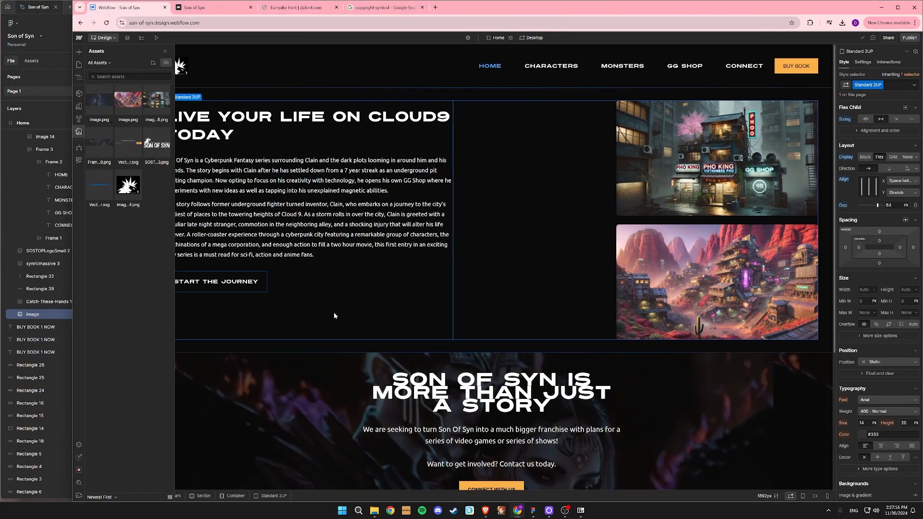
Add the combo class About Book BG to the Cloud9 section.
left_click(352, 348)
left_click(885, 85)
type("A")
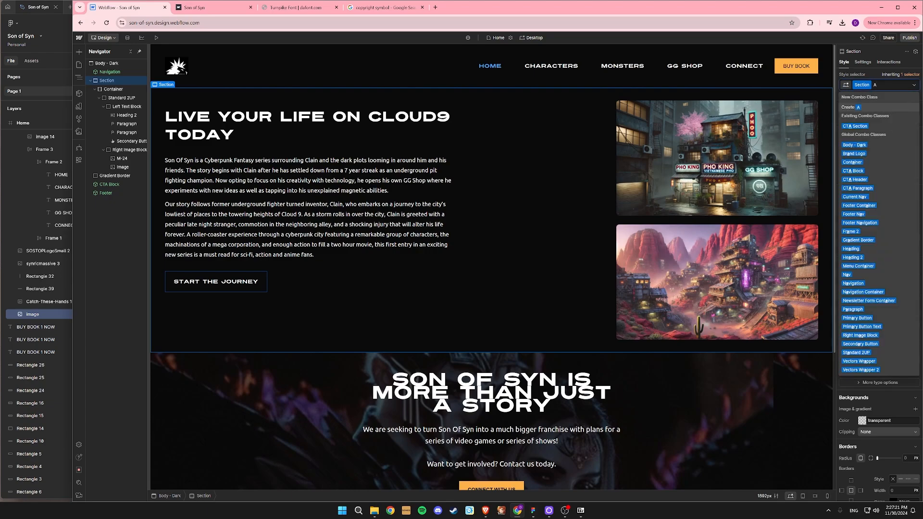
type("bout Boo")
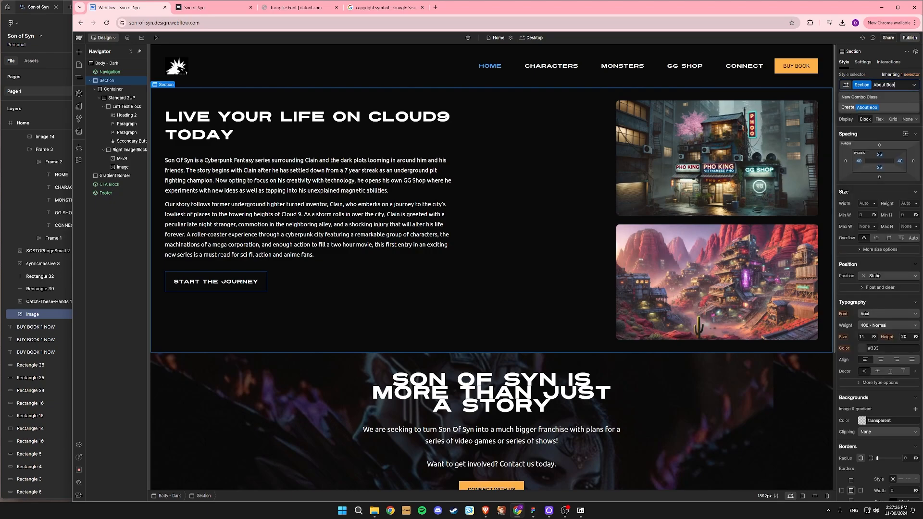
type("k B")
key("Return")
Set image.png as the Cloud9 section's background image, centred and not tiled.
left_click(915, 409)
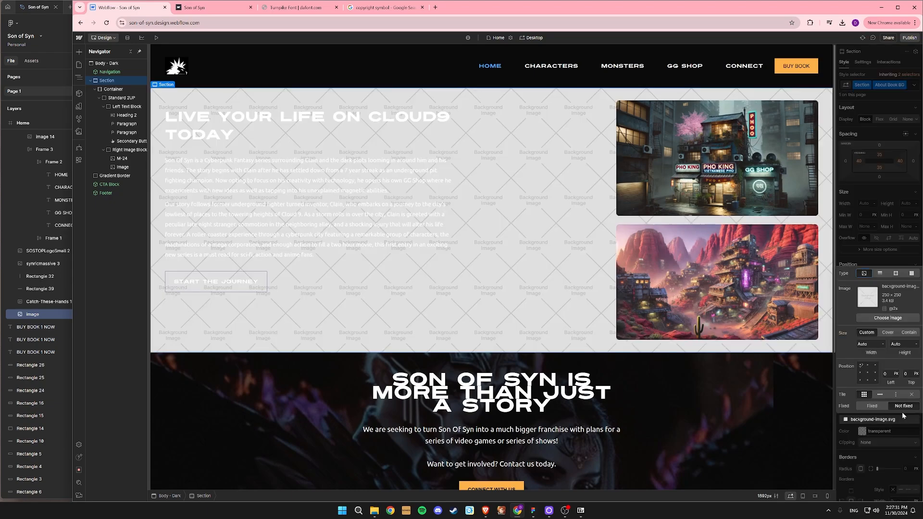
left_click(884, 317)
left_click(147, 144)
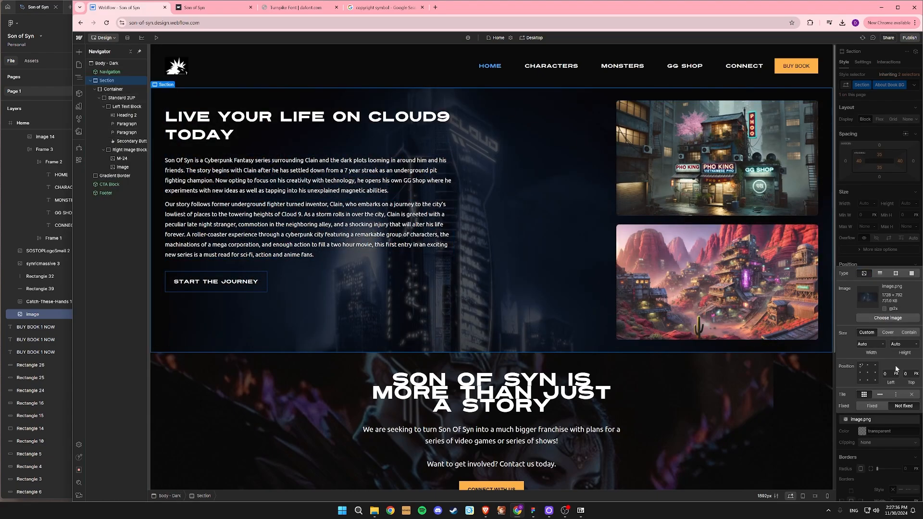
left_click(866, 372)
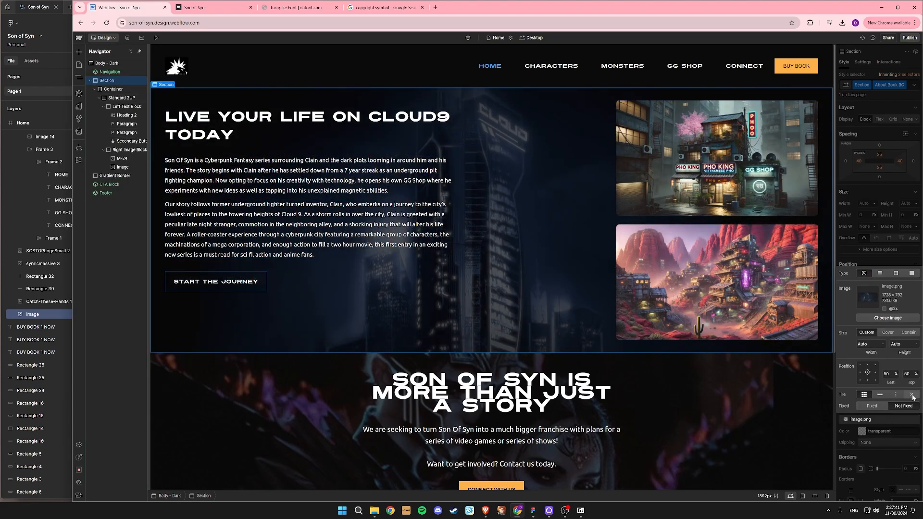
Centre the background image Frame 39.png in the CTA Block component's section.
left_click(794, 417)
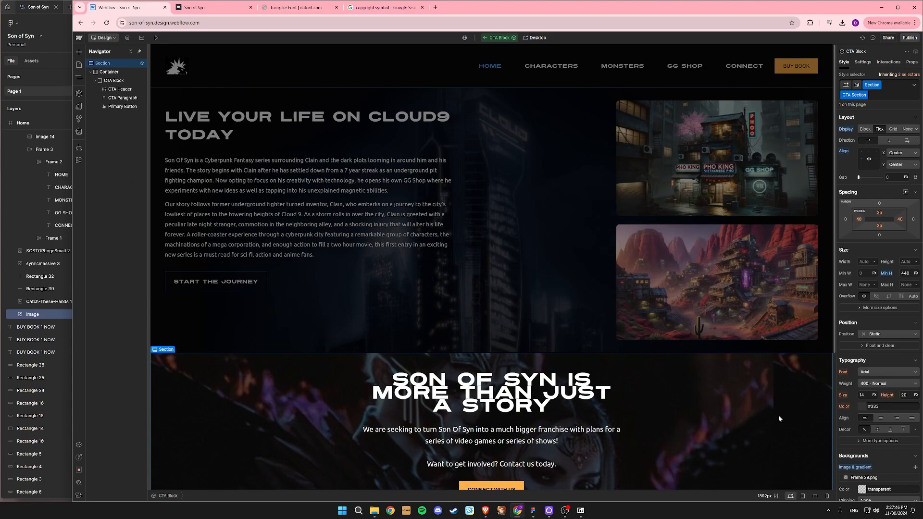
scroll(877, 403, "down", 2)
left_click(877, 405)
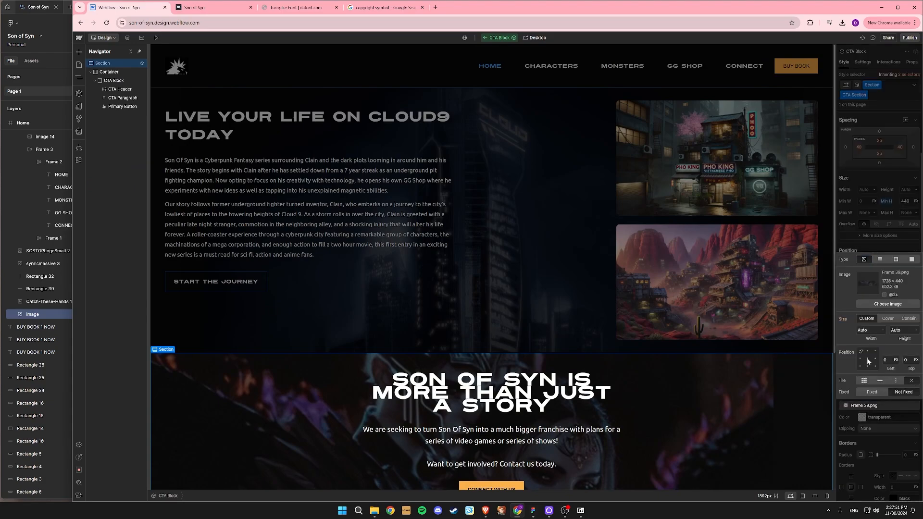
left_click(823, 379)
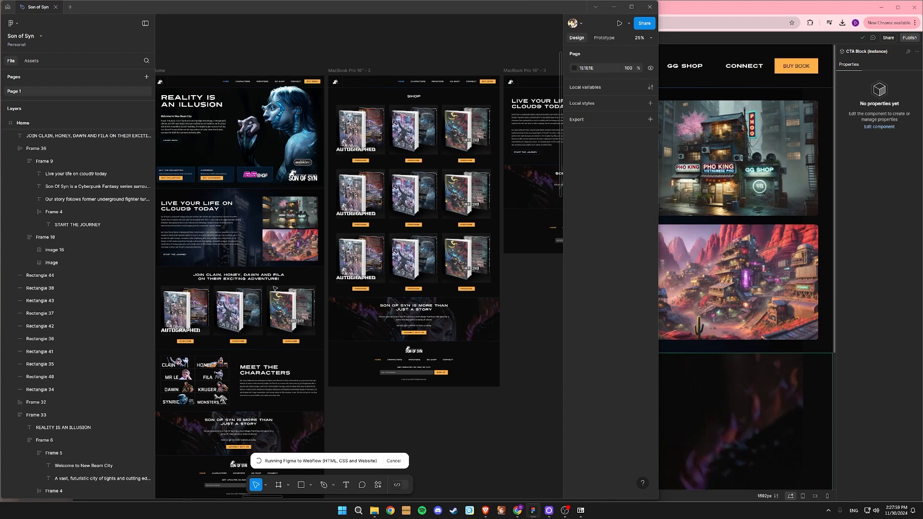
Set the font size of the CTA Block's "Son of Syn is more than just a story" heading to 32 px.
scroll(383, 313, "up", 3)
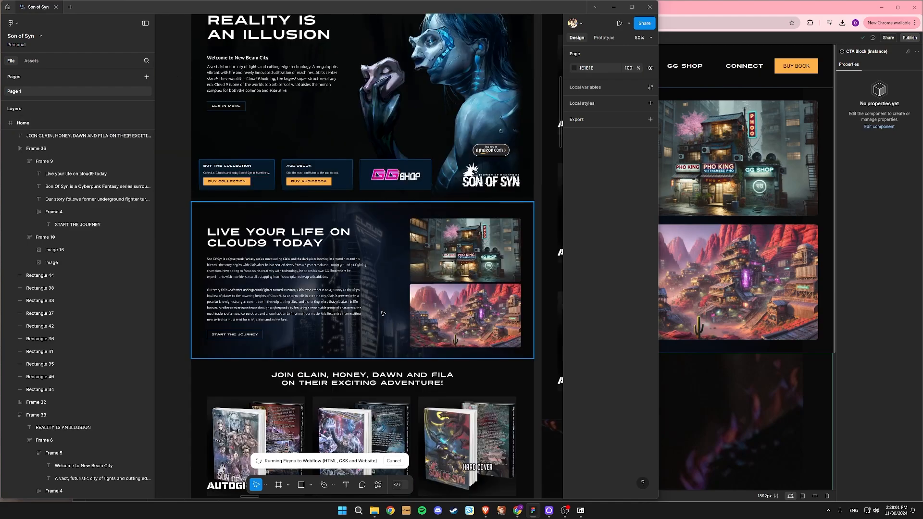
scroll(383, 314, "up", 2)
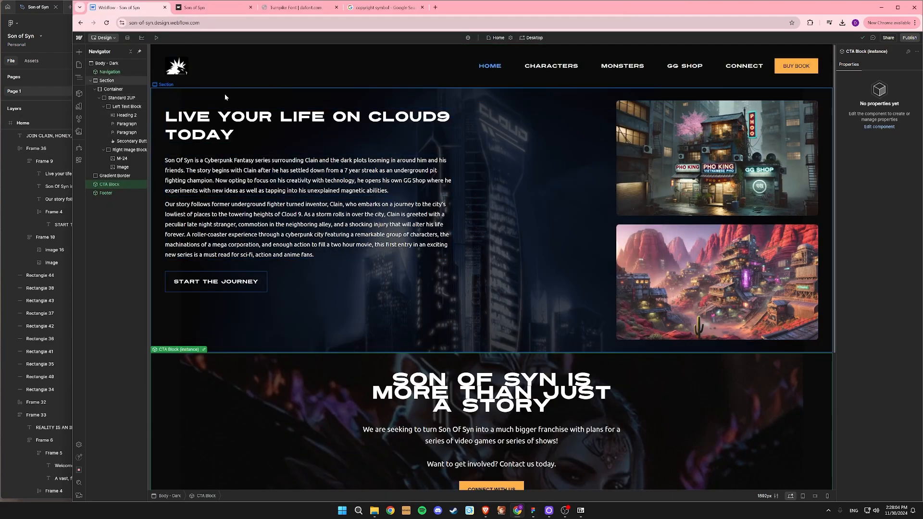
left_click(92, 80)
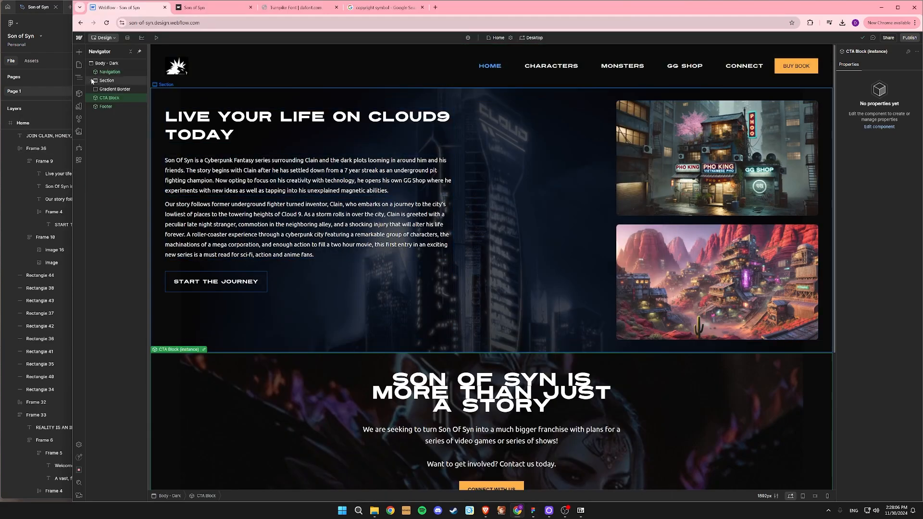
left_click(108, 89)
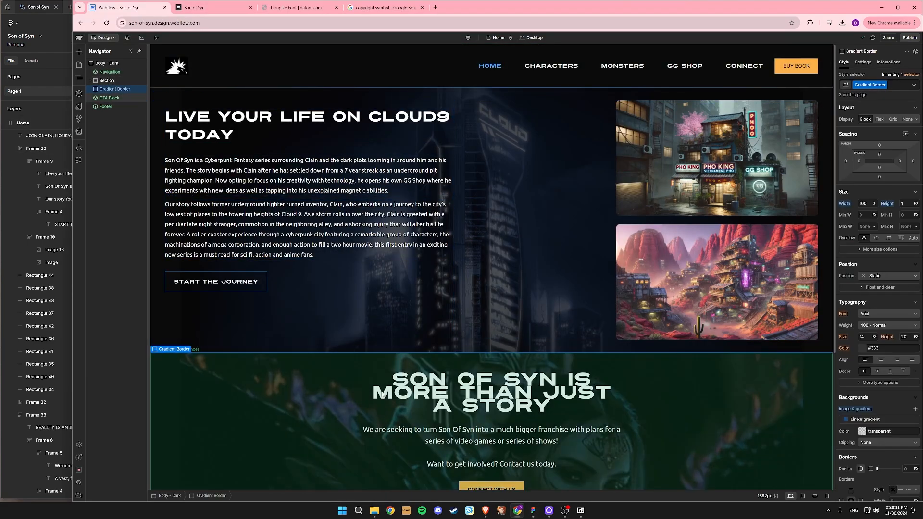
left_click(381, 393)
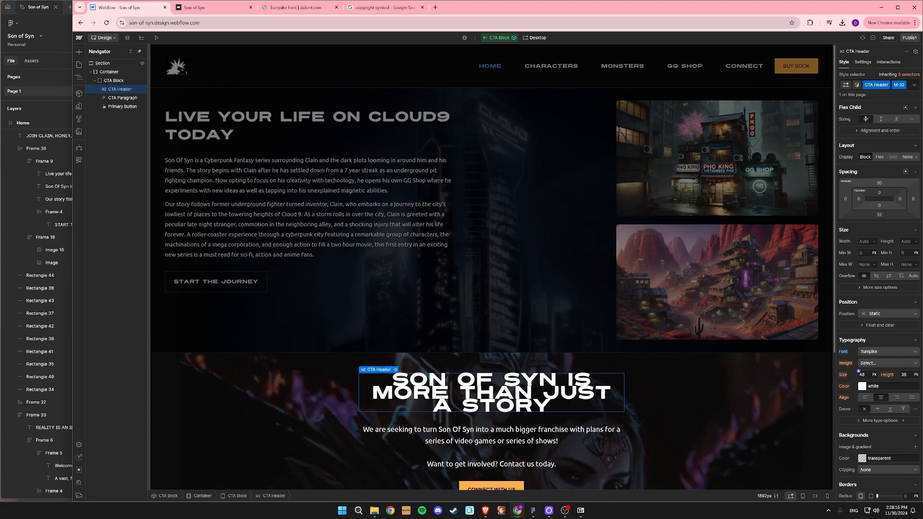
type("32")
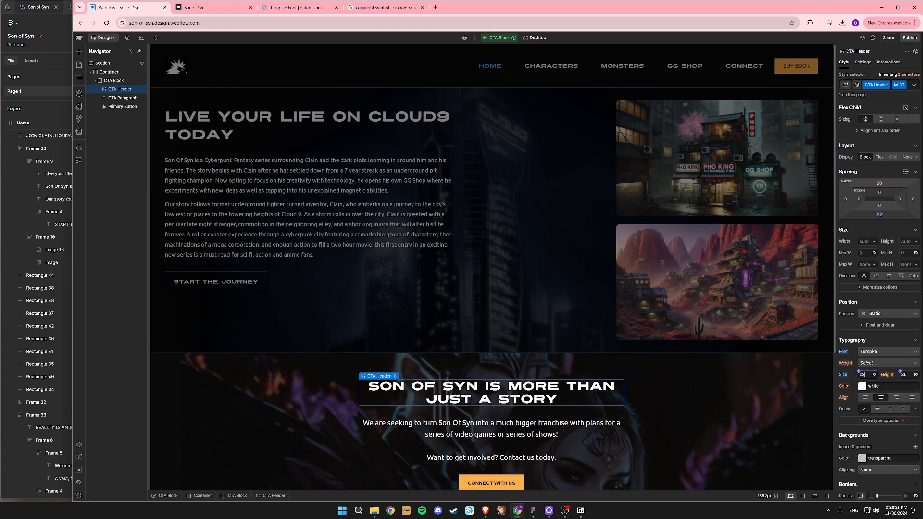
key("Return")
left_click(639, 441)
Review the sections that follow the Cloud9 section in the Figma Home design and return to the Webflow page.
left_click(45, 6)
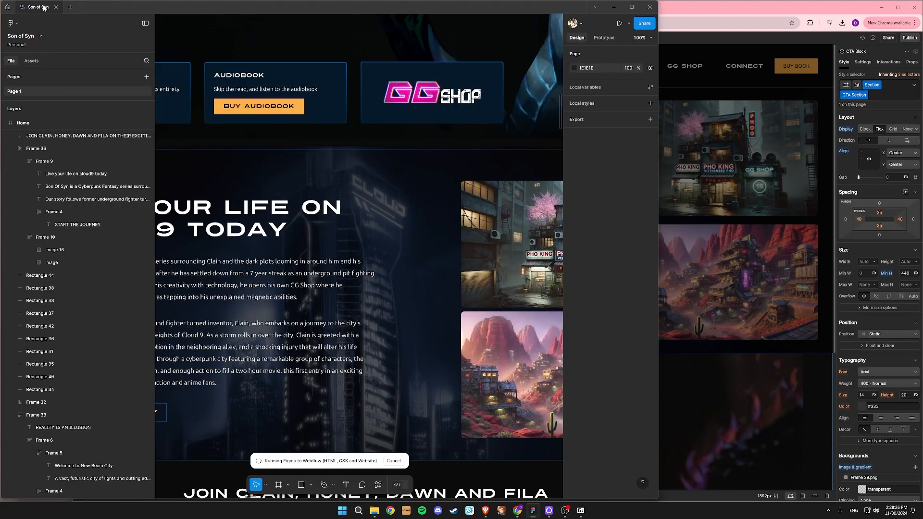
left_click(337, 324)
scroll(337, 324, "down", 5)
scroll(337, 324, "down", 5)
scroll(337, 325, "up", 3)
left_click(201, 308)
scroll(307, 307, "down", 3)
left_click(517, 510)
key("Escape")
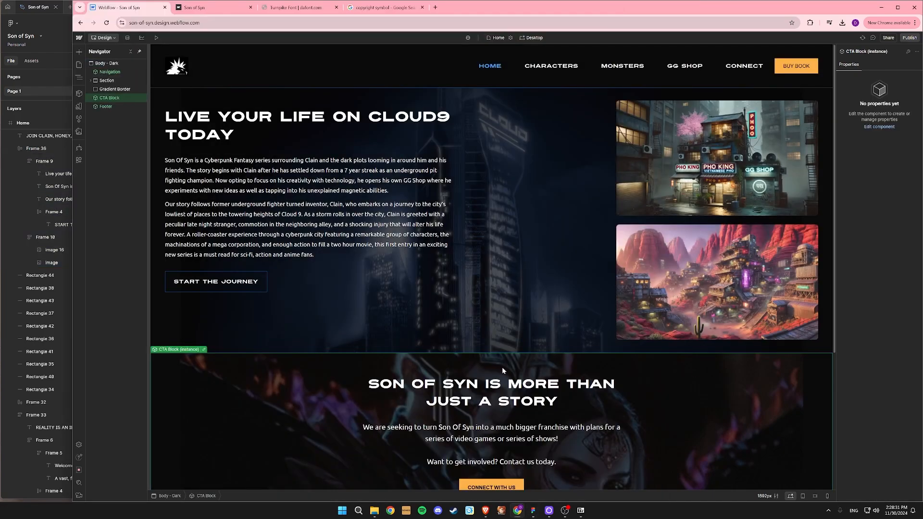
Duplicate the Cloud9 section and place the copy between the Gradient Border and the CTA Block.
left_click(107, 80)
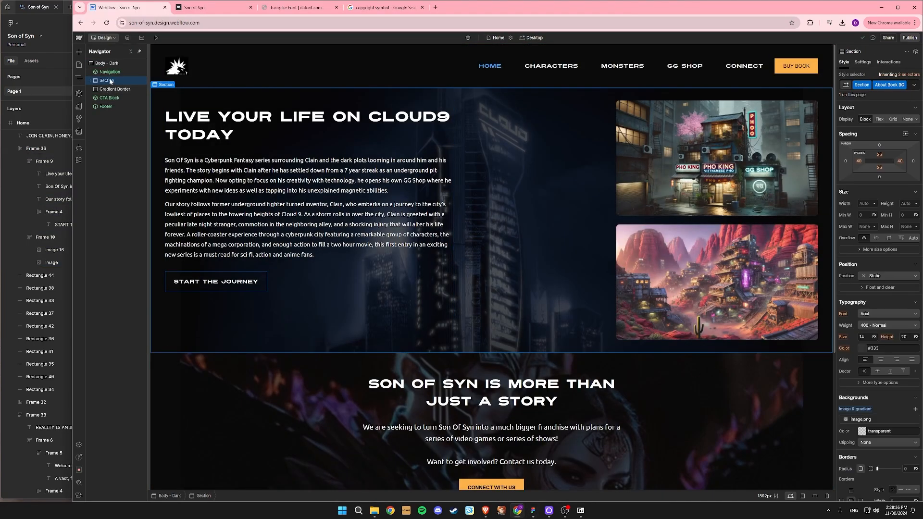
left_click(113, 98)
key("ctrl+v")
left_click_drag(108, 106, 112, 93)
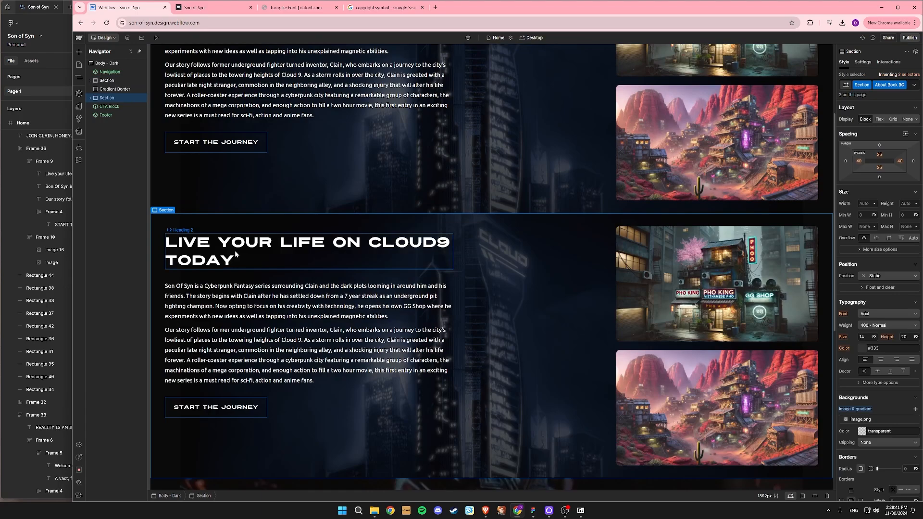
Replace the Standard 2UP class on the duplicated section's layout block with a new class named Standard 1UP.
left_click(49, 18)
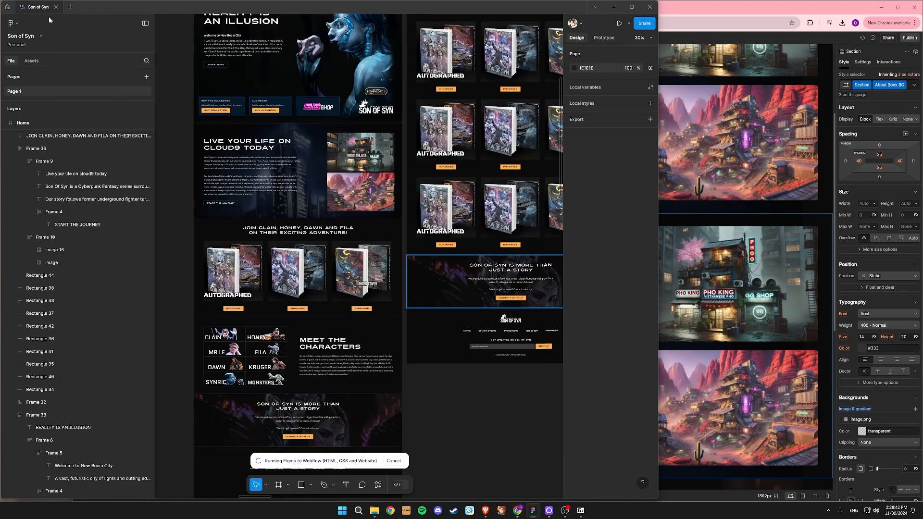
left_click(745, 343)
left_click(123, 132)
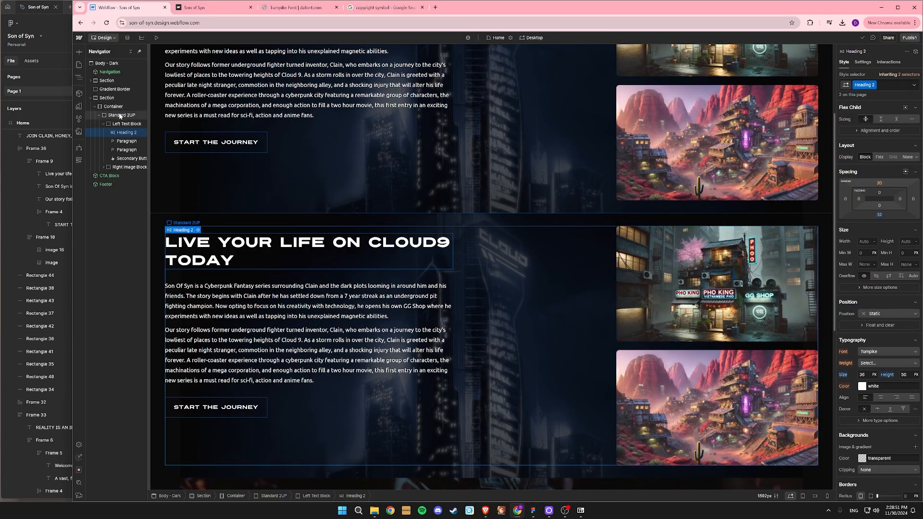
left_click(119, 115)
left_click(892, 89)
key("BackSpace")
type("Standard 1UP")
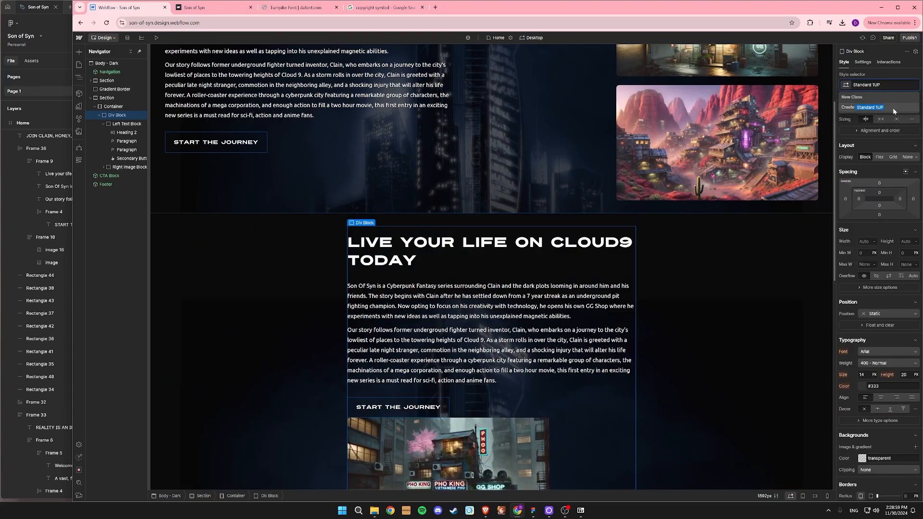
left_click(892, 108)
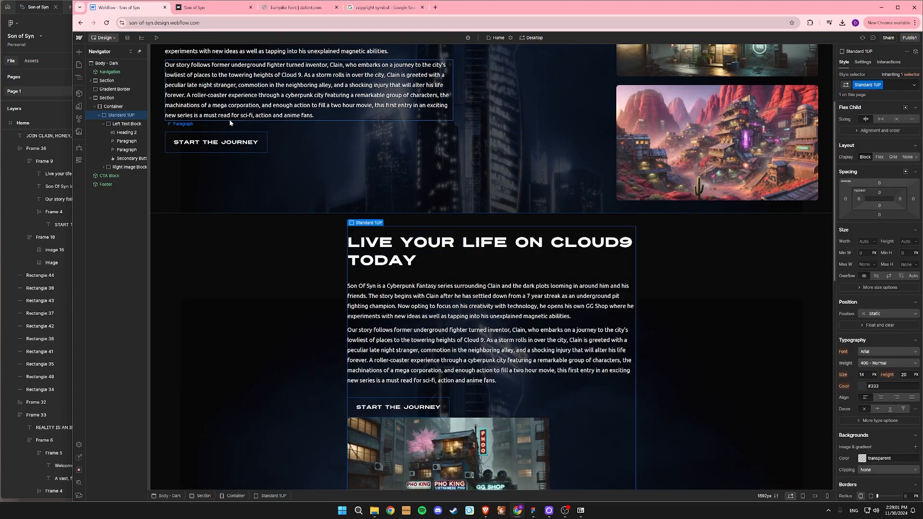
Try to move the heading out of the Left Text Block to sit directly inside the Standard 1UP block.
left_click(127, 123)
left_click_drag(124, 134, 122, 120)
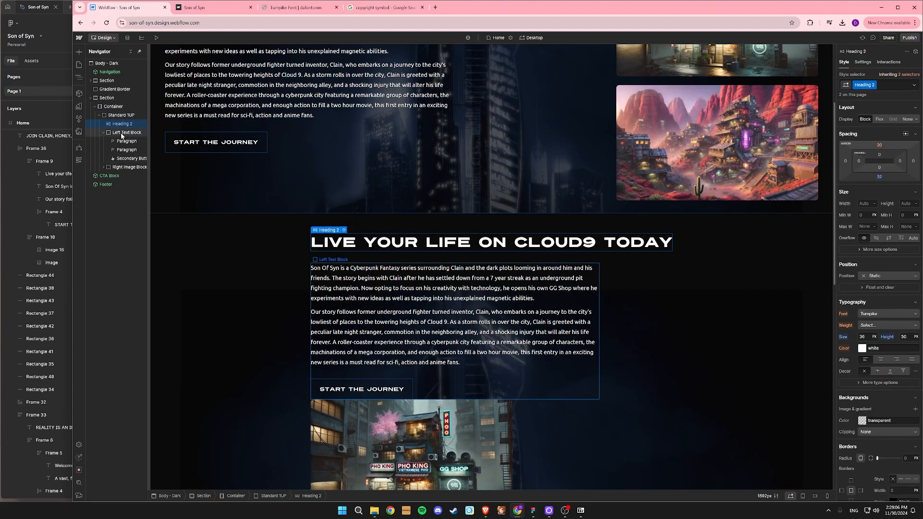
left_click(125, 134)
key("ctrl+z")
Replace the Left Text Block and MW-800 classes on the duplicated text block with a new class named Centered Text Block.
left_click(890, 94)
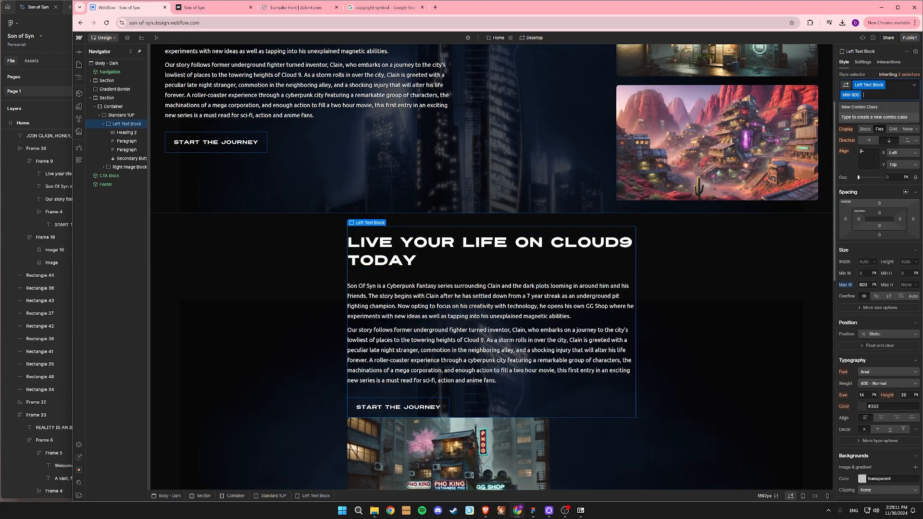
key("BackSpace")
key("BackSpace")
type("Centered T")
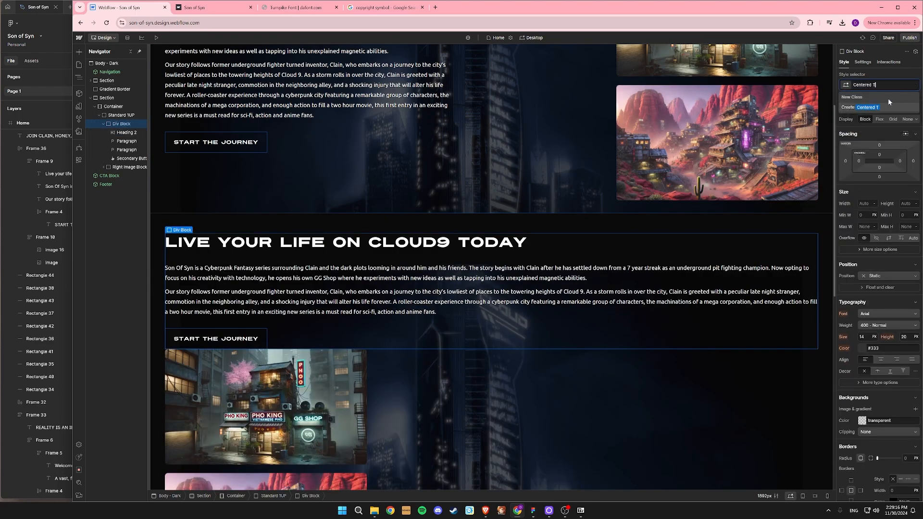
type("ext Block")
left_click(889, 108)
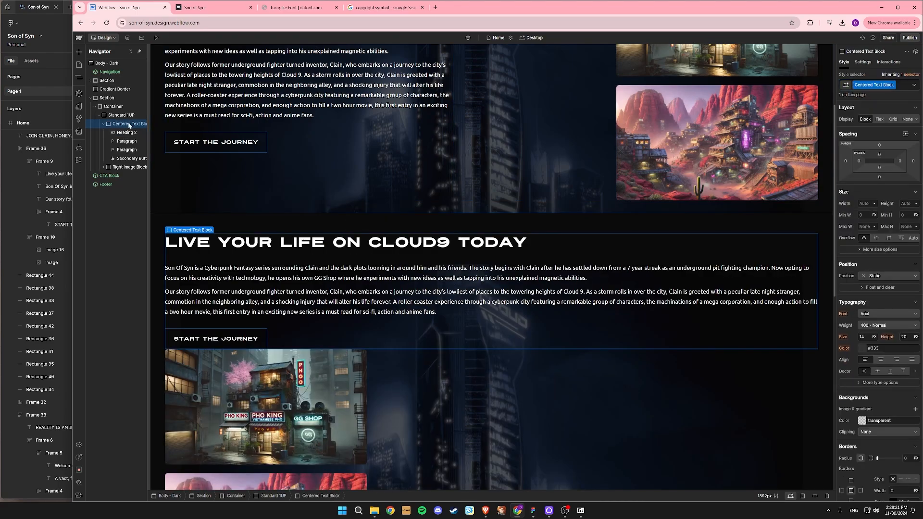
Make the Centered Text Block a vertical flex layout with its contents centred on both axes.
left_click(879, 119)
left_click(869, 149)
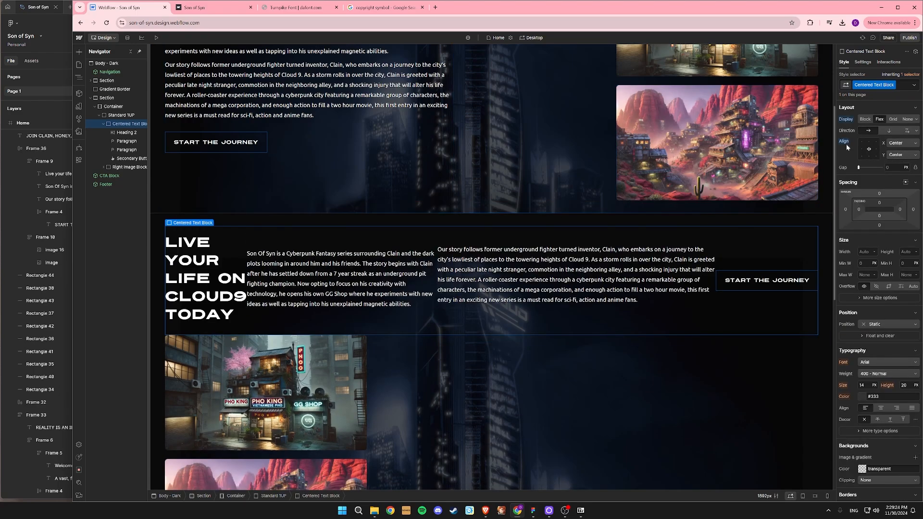
left_click(889, 131)
Replace the duplicated heading's text with Figma's "JOIN CLAIN, HONEY, DAWN AND FILA ON THEIR EXCITING ADVENTURE!".
left_click(52, 103)
left_click(298, 230)
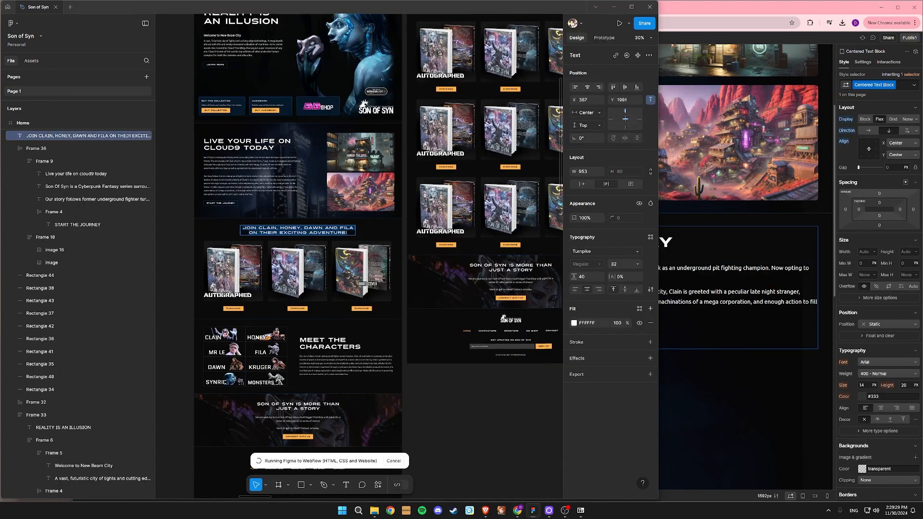
left_click(745, 271)
double_click(486, 244)
type("JOIN CLAIN, HONEY, DAWN AND FILA ON THEIR EXCITING ADVENTURE!")
key("Escape")
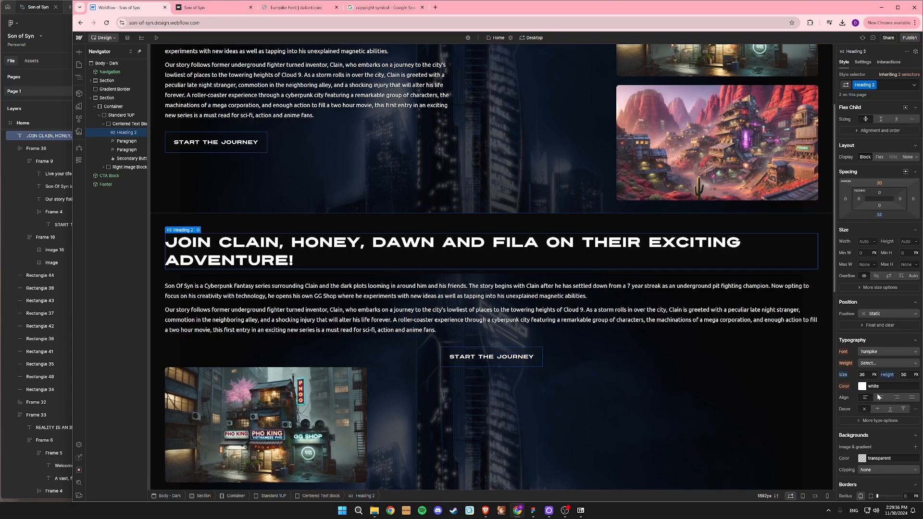
Give the duplicated section's heading a Center combo class with centre-aligned text and a 32 px font size matching Figma.
left_click(891, 85)
type("Center")
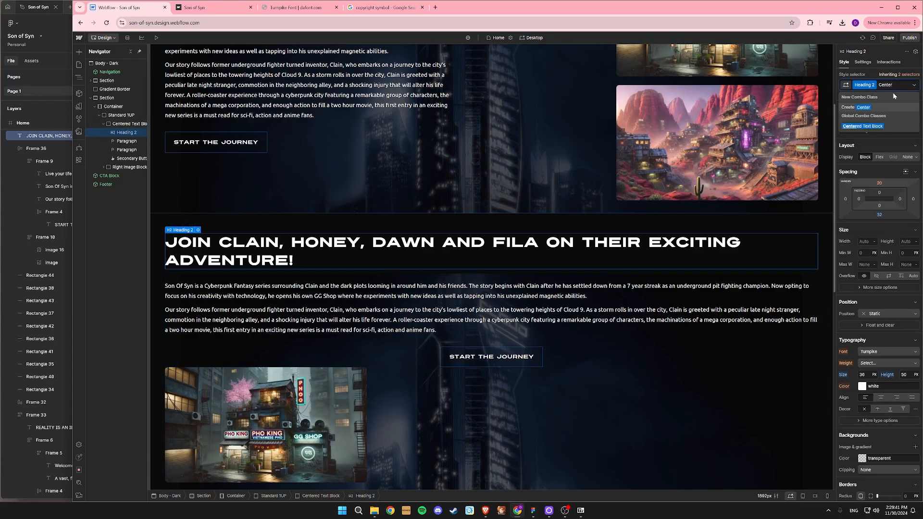
key("Return")
left_click(881, 397)
left_click(51, 108)
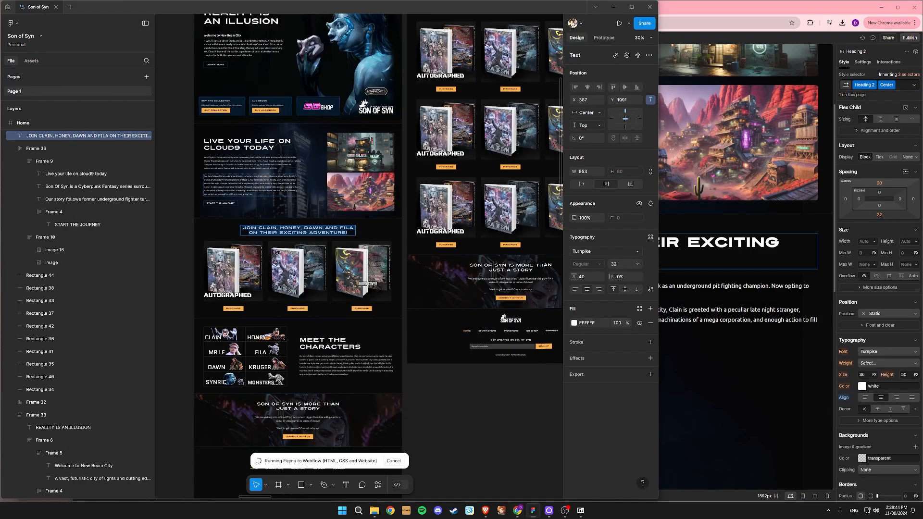
left_click(876, 375)
type("32")
key("Return")
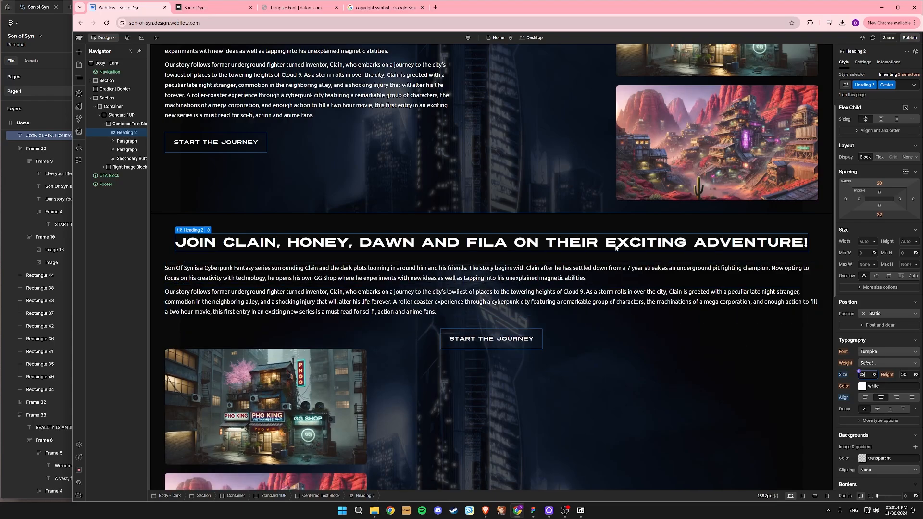
Add the combo class MW-800 to the Centered Text Block and set its maximum width to 800 px.
left_click(126, 124)
left_click(902, 87)
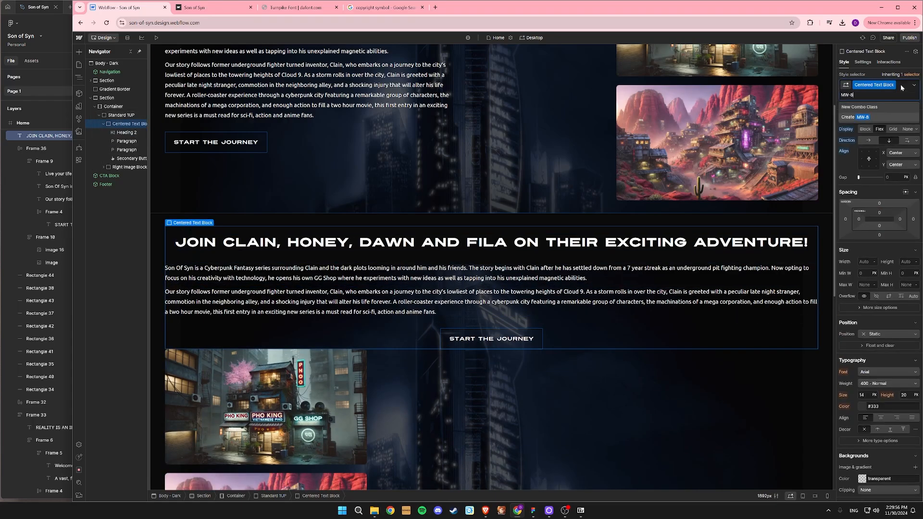
key("Return")
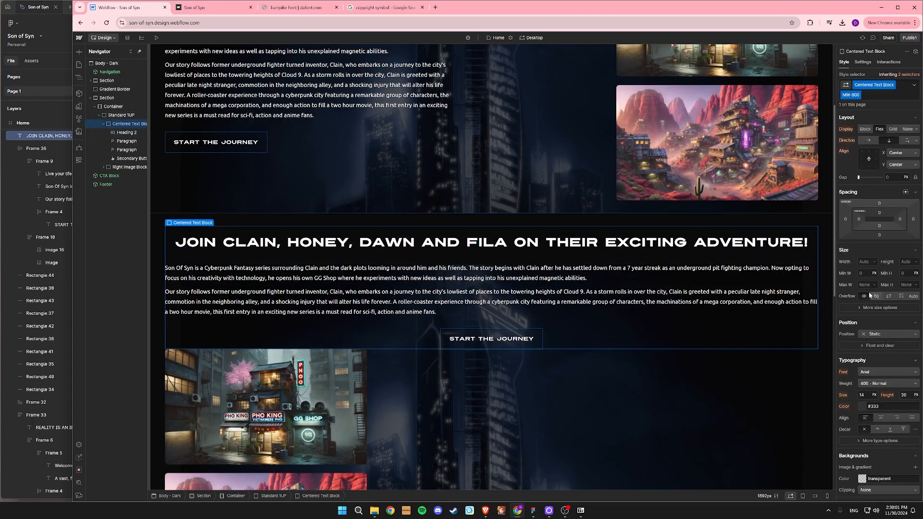
type("800")
key("Return")
left_click(30, 136)
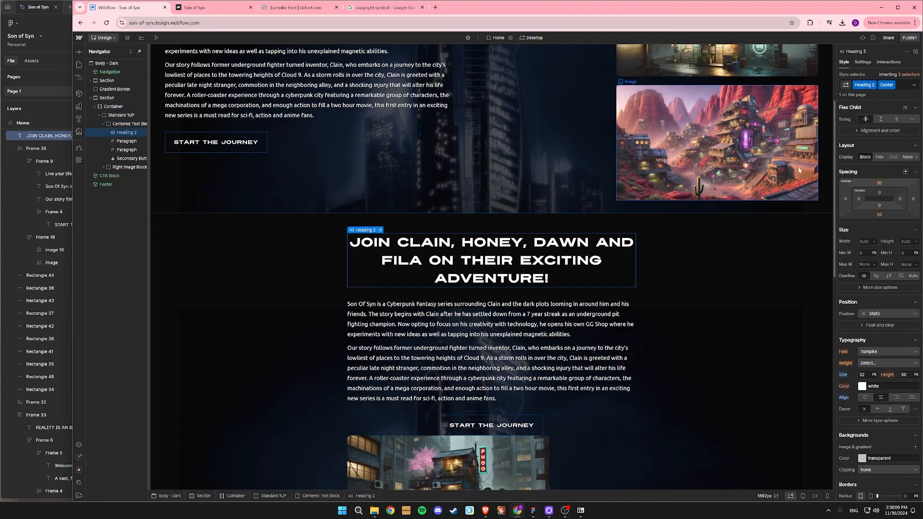
Replace the Centered Text Block's MW-800 combo class with MW-960 and set its maximum width to 960 px.
key("ctrl+Return")
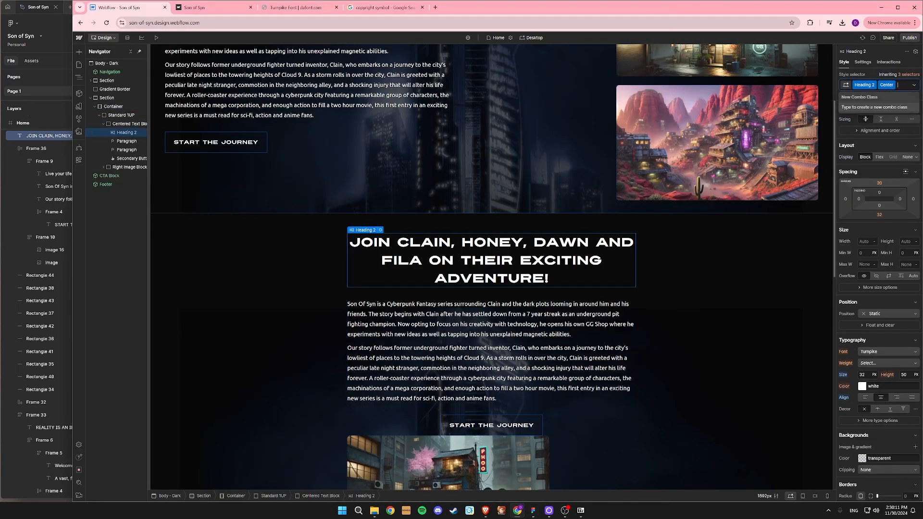
left_click(129, 124)
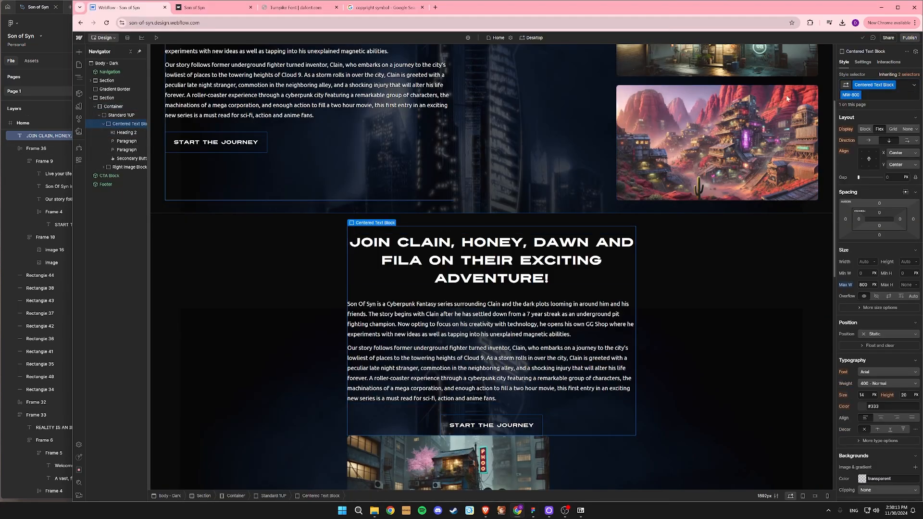
left_click(867, 100)
key("BackSpace")
type("MW-960")
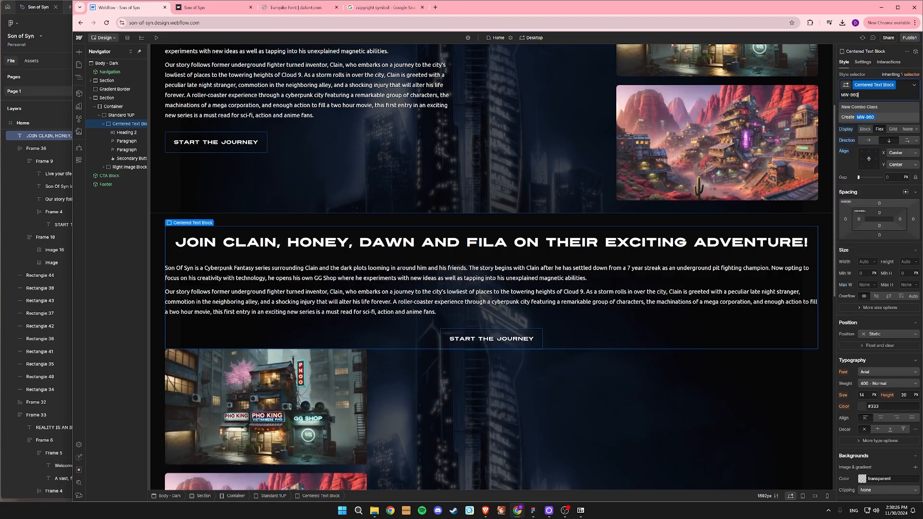
key("Return")
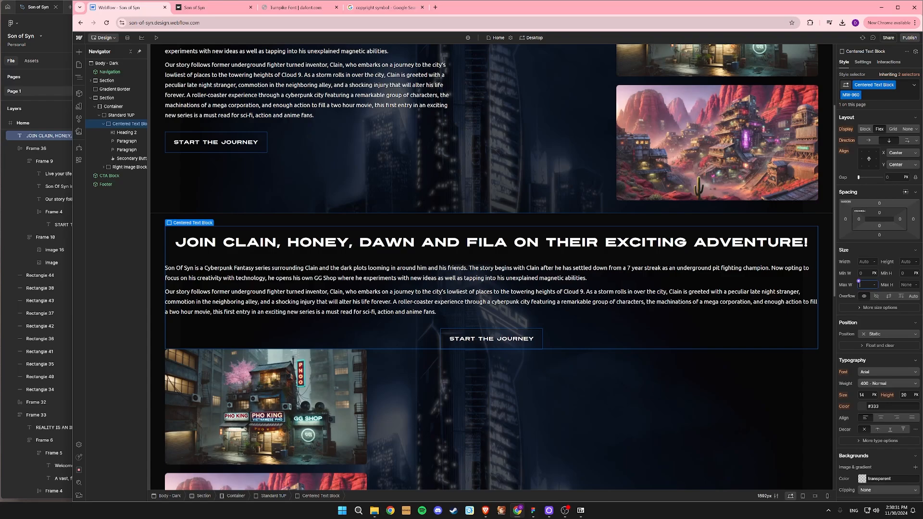
key("Return")
Delete both paragraphs, the START THE JOURNEY button and the two images from the duplicated section, keeping only the heading.
left_click(530, 259)
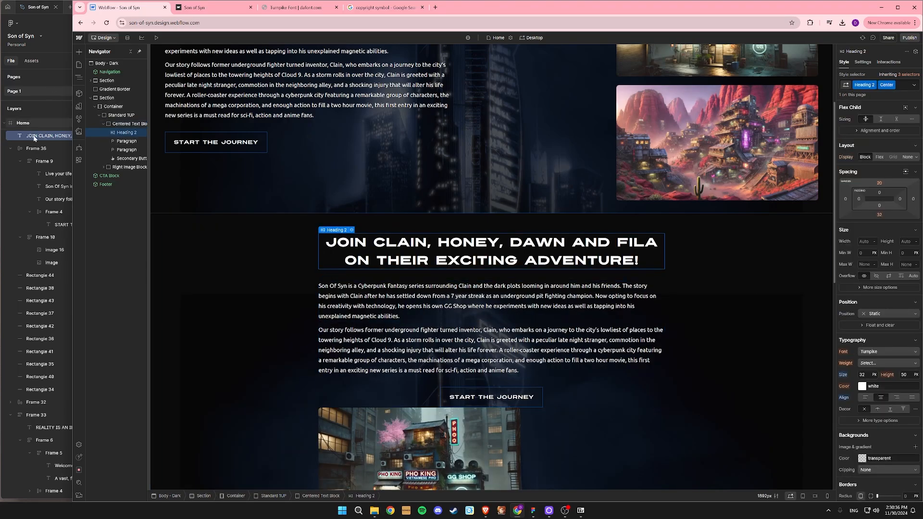
left_click(35, 136)
left_click(754, 309)
left_click(510, 306)
key("Delete")
key("Delete")
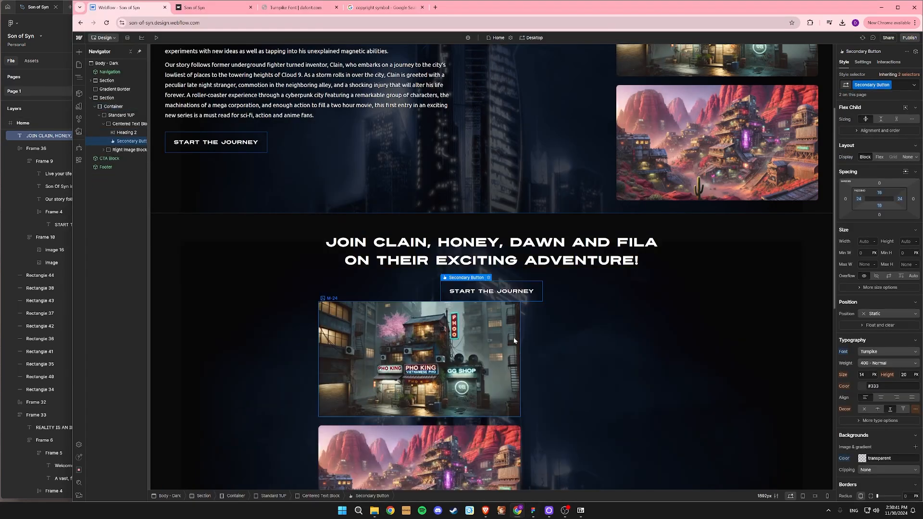
key("Delete")
left_click(466, 388)
key("Delete")
key("Delete")
Replace the empty Right Image Block's classes with a new class "3 Content Grid" and make it a grid layout.
left_click(123, 141)
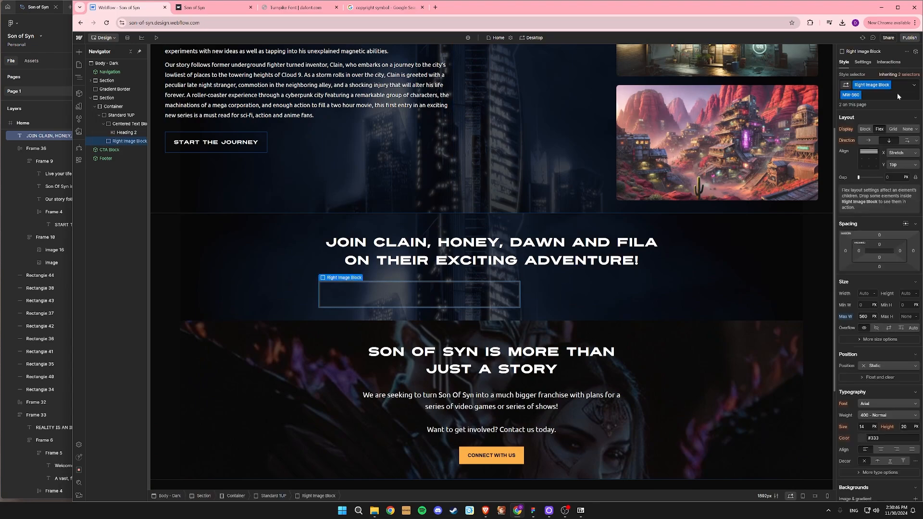
left_click(894, 95)
key("BackSpace")
key("BackSpace")
type("3")
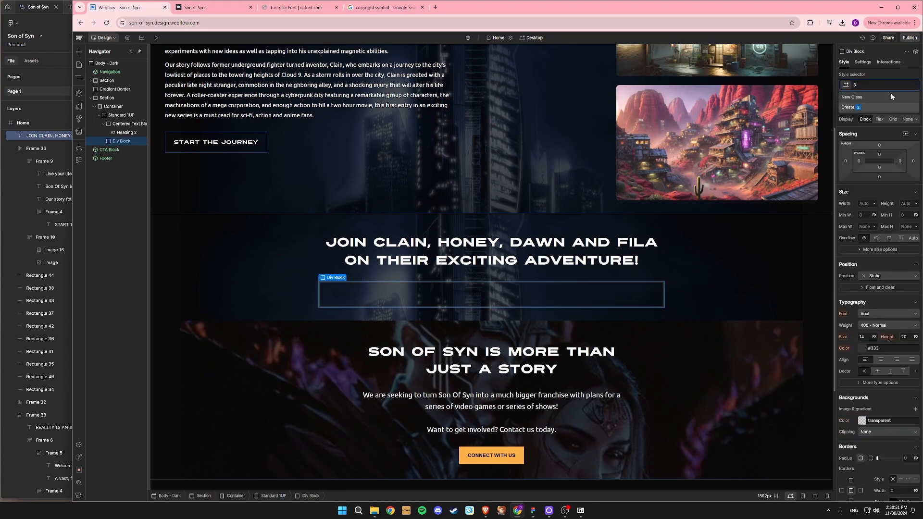
type(" Content Grid")
key("Return")
left_click(893, 119)
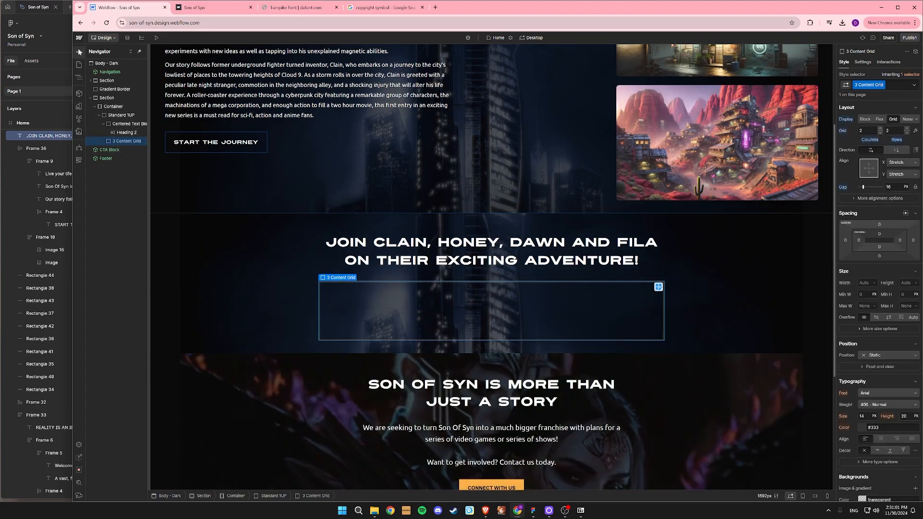
Add a div block inside the 3 Content Grid.
left_click(79, 52)
type("div")
left_click(112, 66)
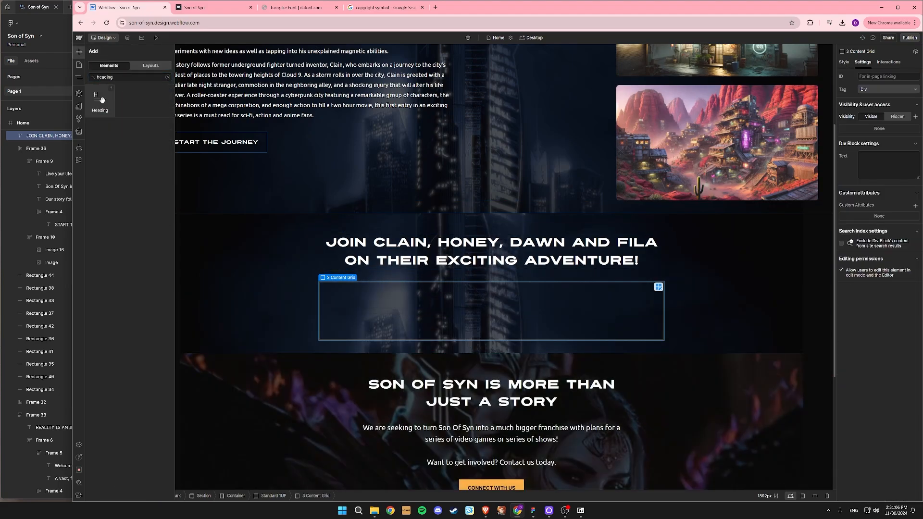
double_click(105, 77)
left_click(100, 97)
Switch to Figma, export the autographed book image Rectangle 40 as a 1x PNG, and return to Webflow.
left_click(41, 6)
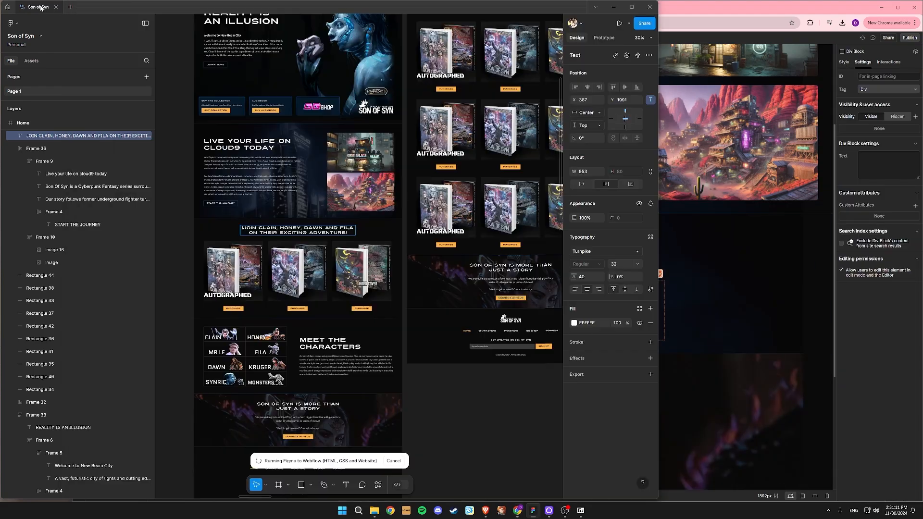
left_click(236, 278)
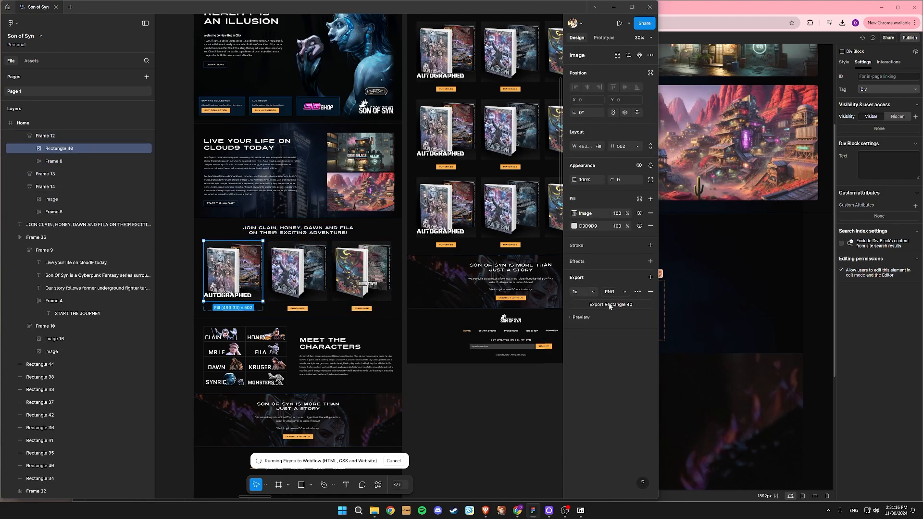
left_click(609, 306)
left_click(422, 443)
left_click(711, 409)
Give the div block inside the grid a new class named "Book Grid Item".
left_click(401, 300)
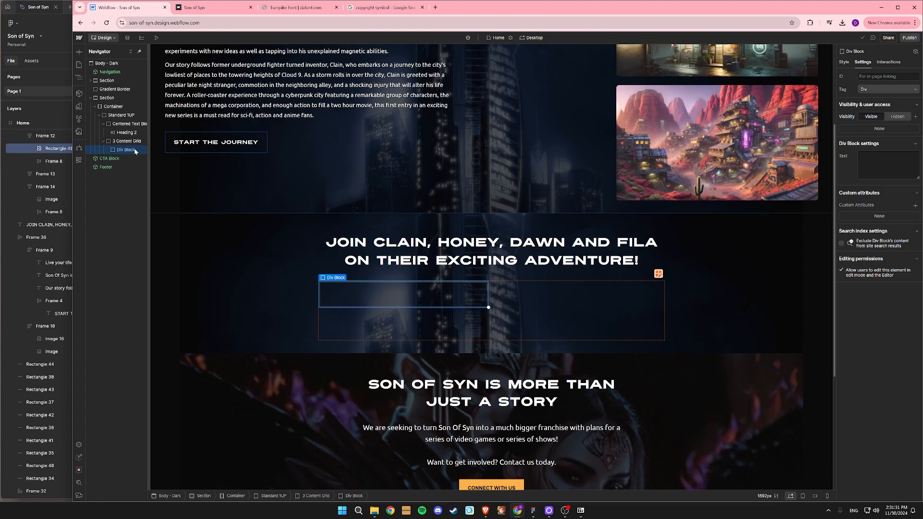
left_click(844, 61)
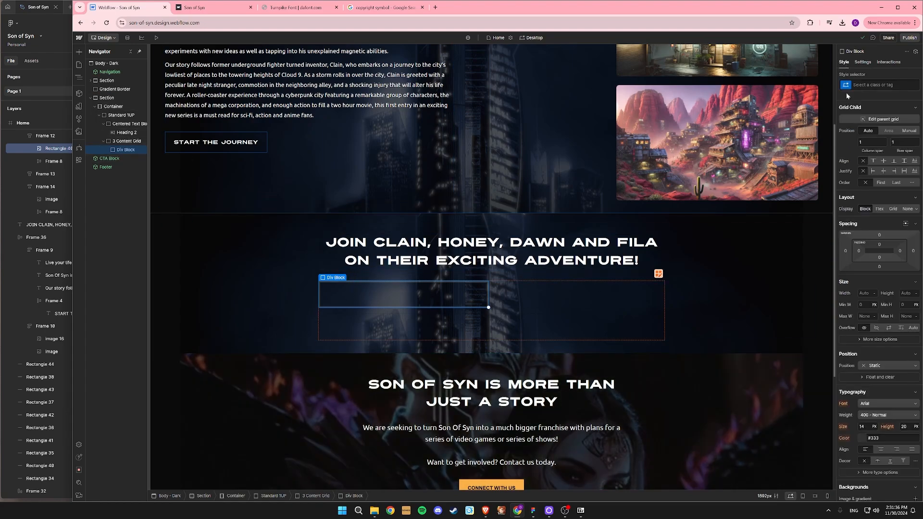
left_click(879, 85)
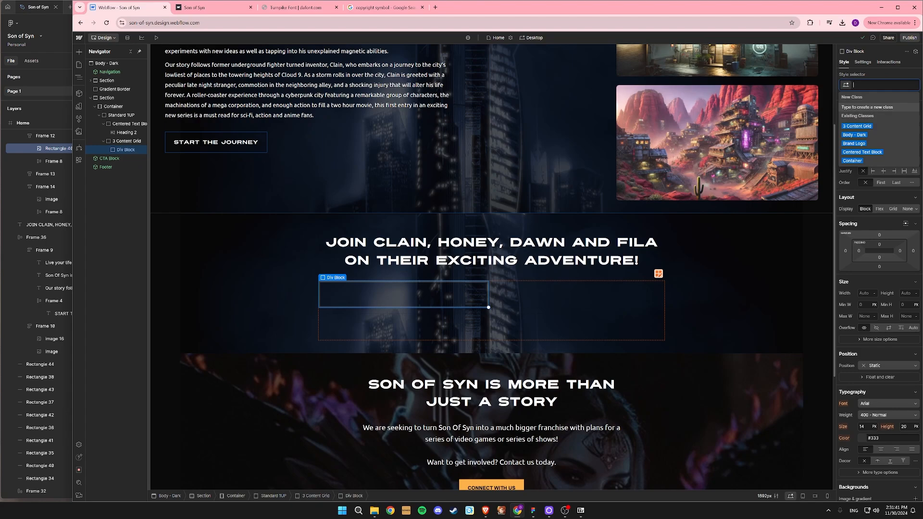
type("Grid Item")
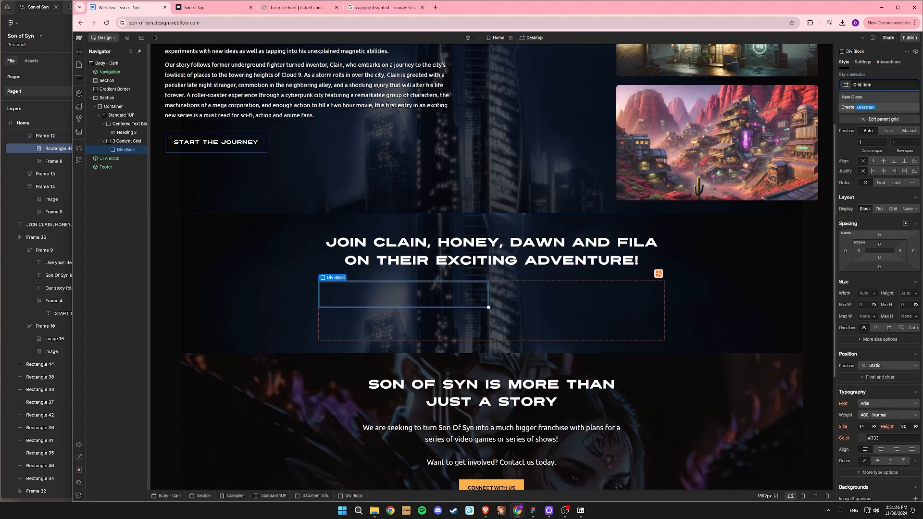
left_click(872, 109)
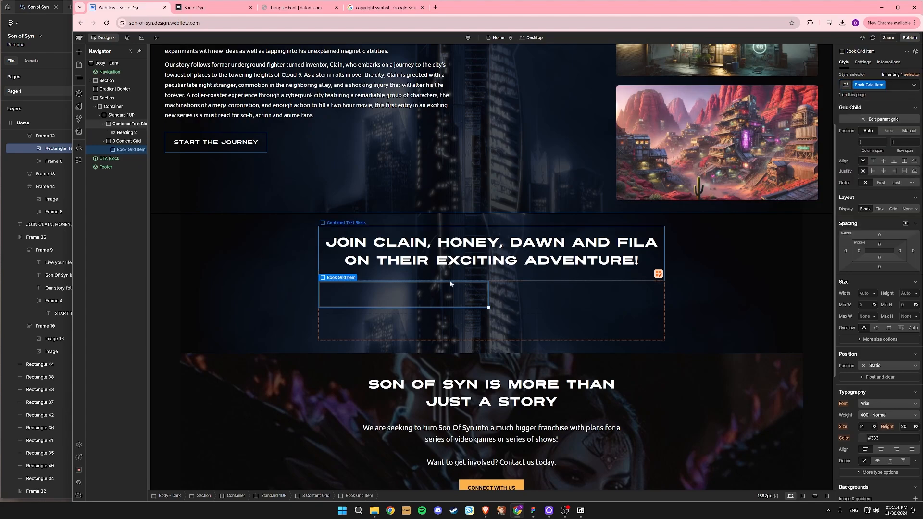
Insert an Image element into the Book Grid Item.
key("ctrl+k")
type("lamge")
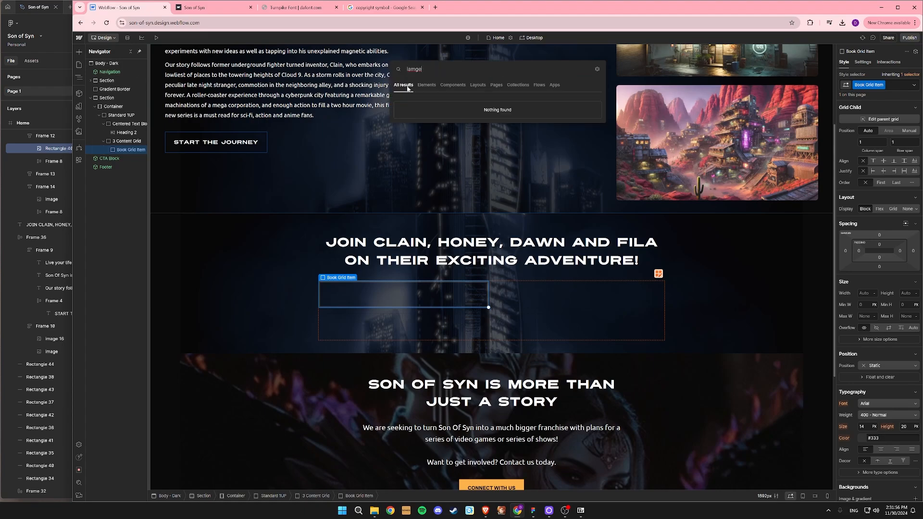
key("ctrl+a")
type("Image")
left_click(413, 105)
Upload the exported Rectangle 40 PNG to the assets and use it as the new image's source.
left_click(371, 374)
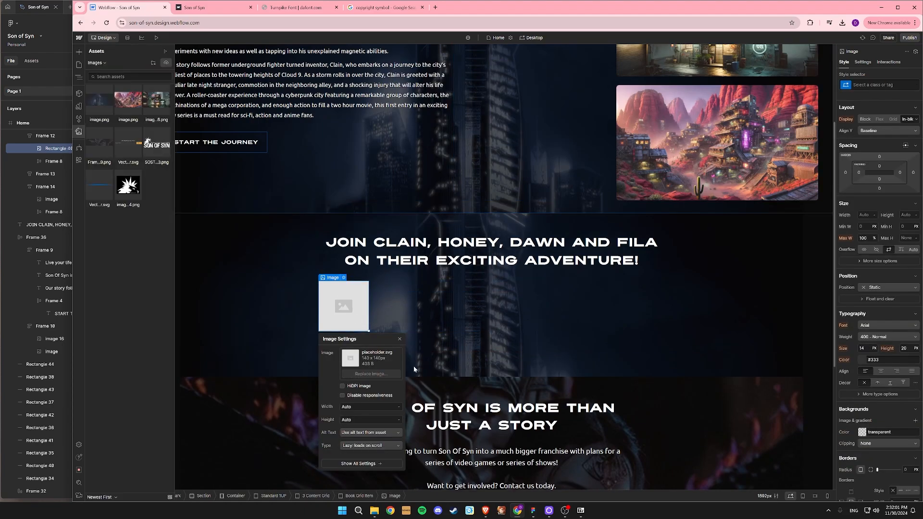
left_click(156, 101)
key("ctrl+z")
left_click(166, 63)
left_click(396, 64)
left_click(559, 358)
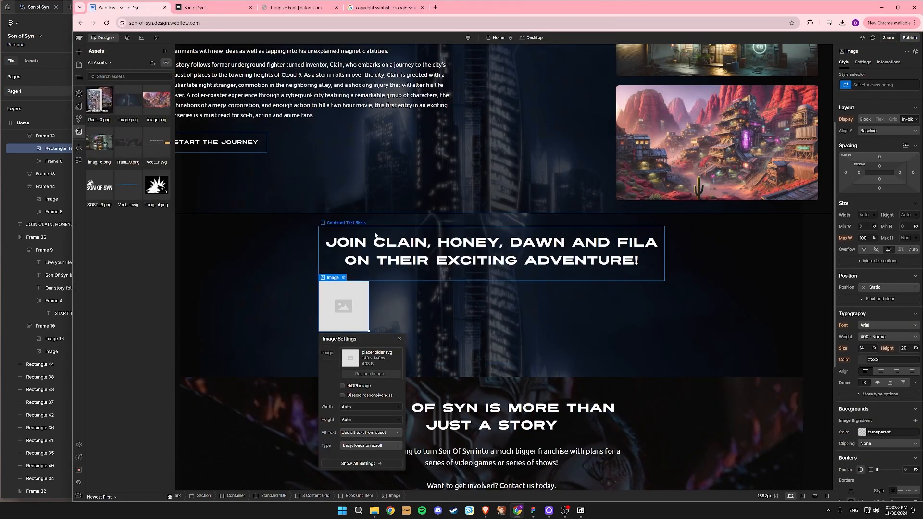
left_click(99, 100)
left_click(472, 414)
left_click(694, 322)
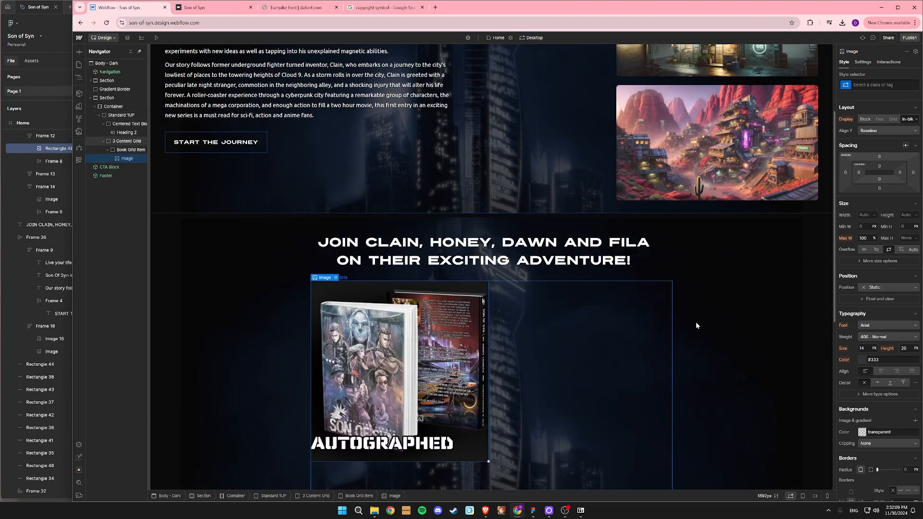
Remove the About Book combo class from the duplicated section and paste two more copies of the Book Grid Item into the grid.
left_click(729, 218)
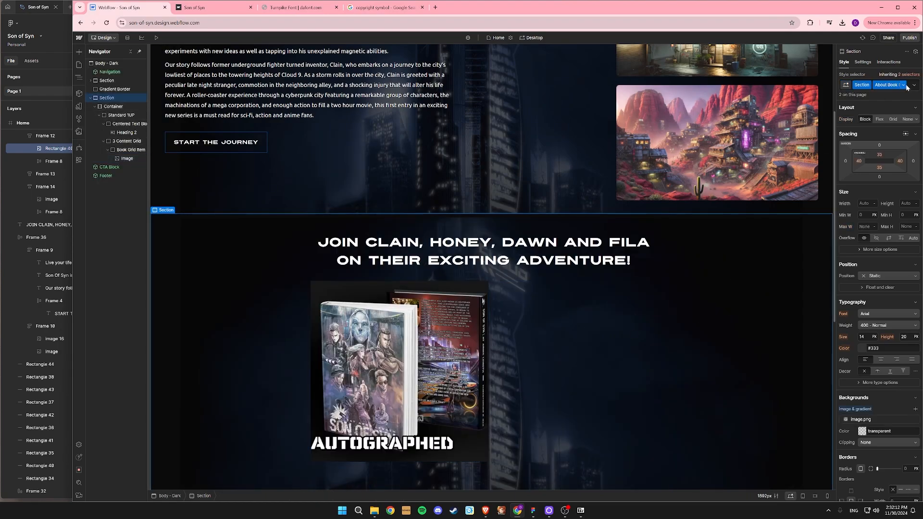
left_click(122, 151)
key("ctrl+c")
left_click(126, 143)
key("ctrl+v")
key("ctrl+v")
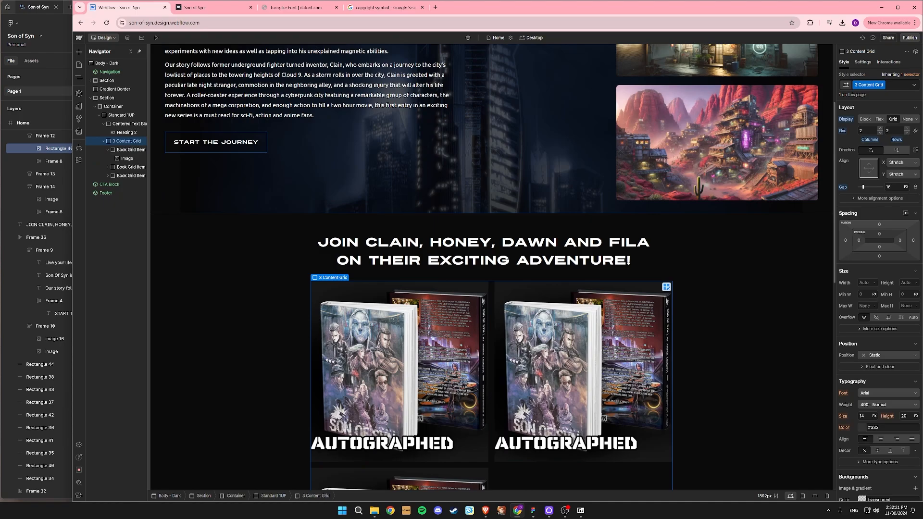
Set the 3 Content Grid to three columns and make the Standard 1UP block a vertical flex layout centred on both axes.
left_click(880, 128)
left_click(533, 257)
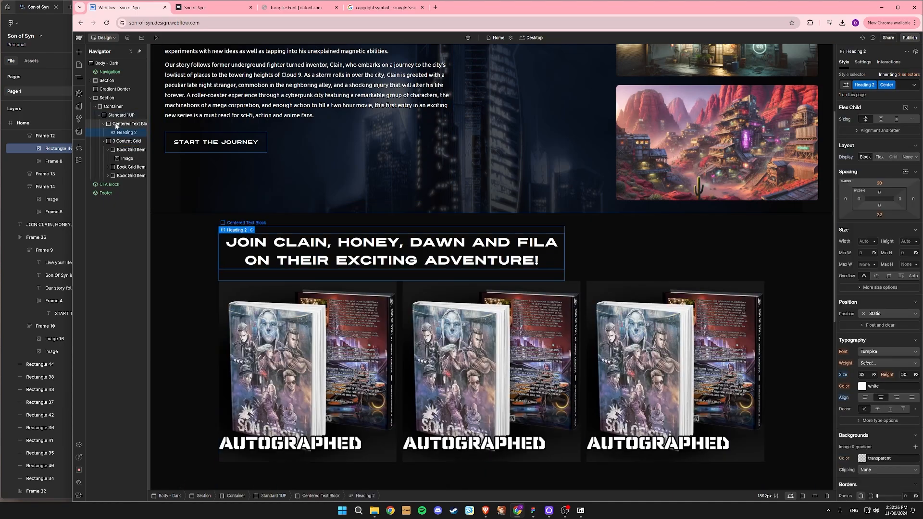
left_click(121, 116)
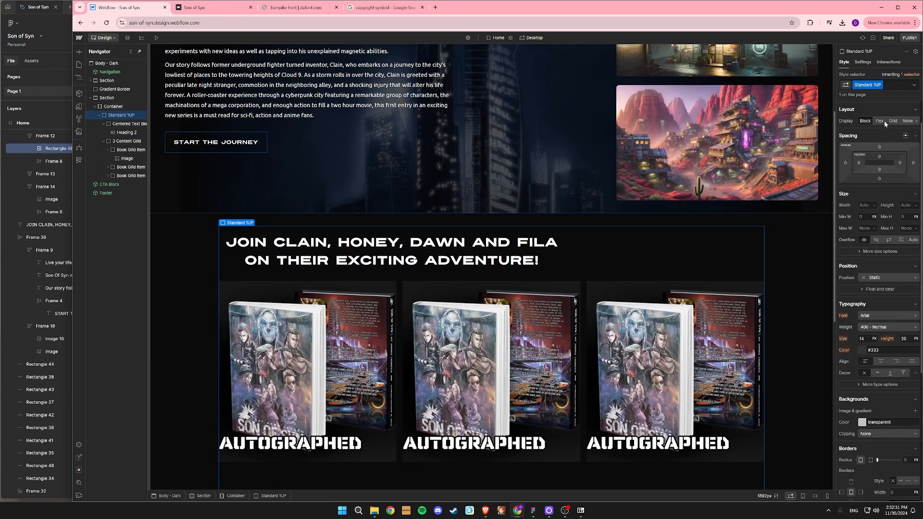
left_click(882, 121)
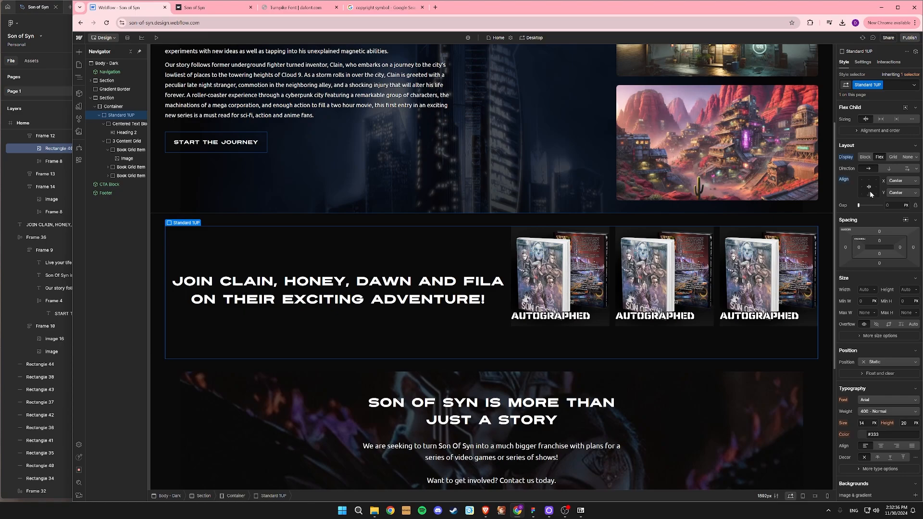
left_click(888, 168)
left_click(128, 123)
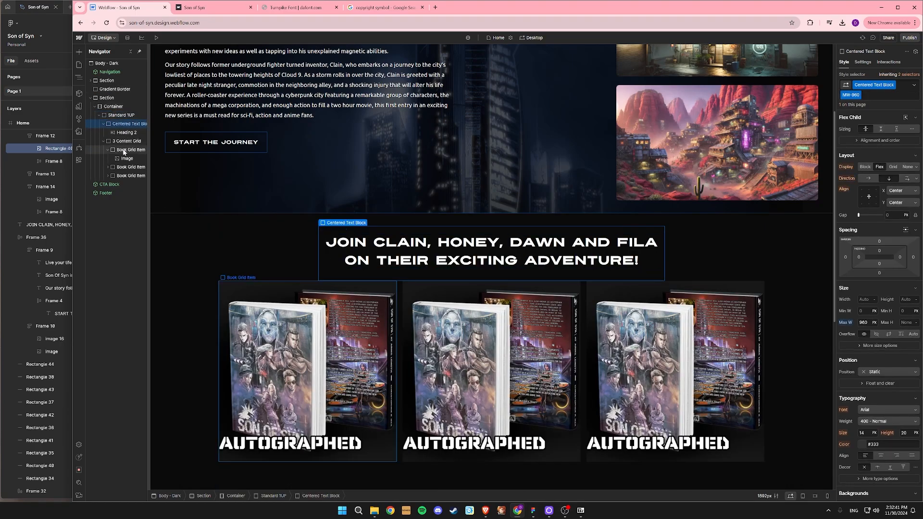
Set the 3 Content Grid's gap to 32 px.
left_click(127, 142)
left_click(888, 224)
type("32")
key("Return")
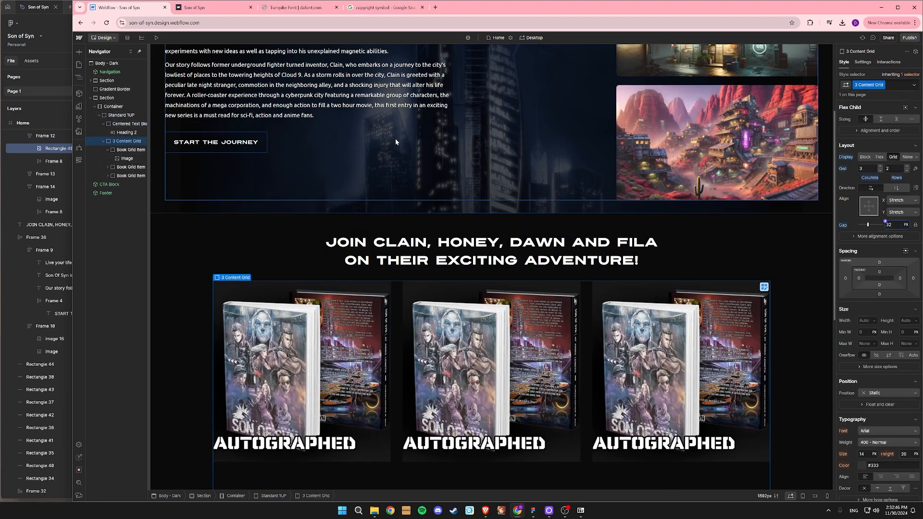
Compare the book spacing with the Figma design and set the 3 Content Grid's gap to 40 px.
left_click(51, 149)
left_click(692, 322)
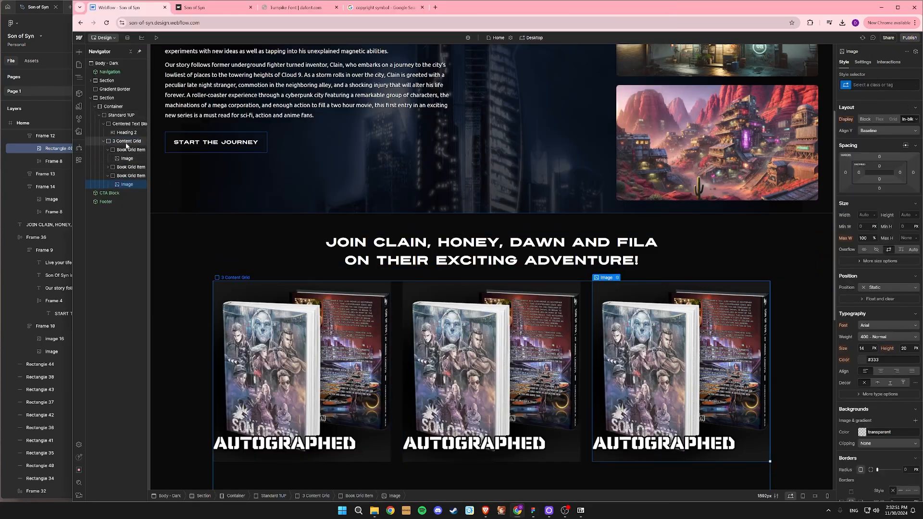
left_click(127, 141)
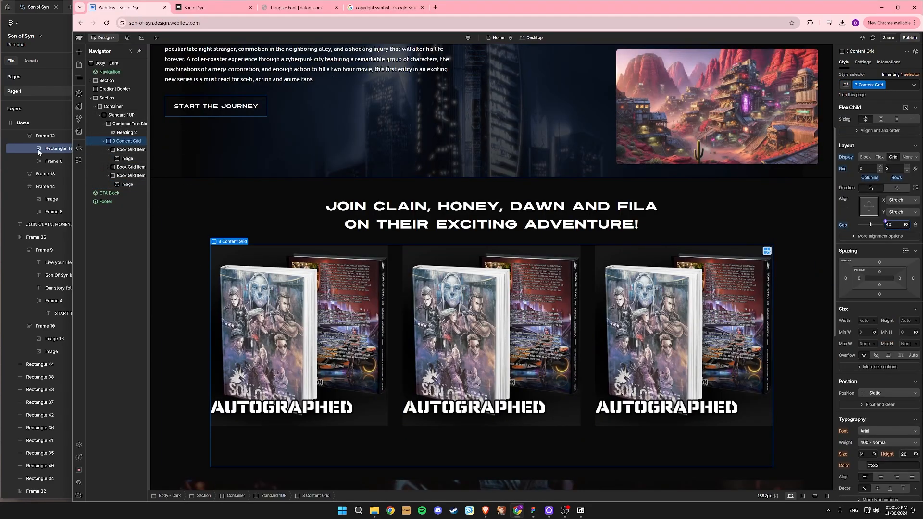
left_click(38, 151)
key("alt+Tab")
Add a Button element below the image in the first Book Grid Item.
left_click(127, 184)
left_click(127, 158)
left_click(130, 149)
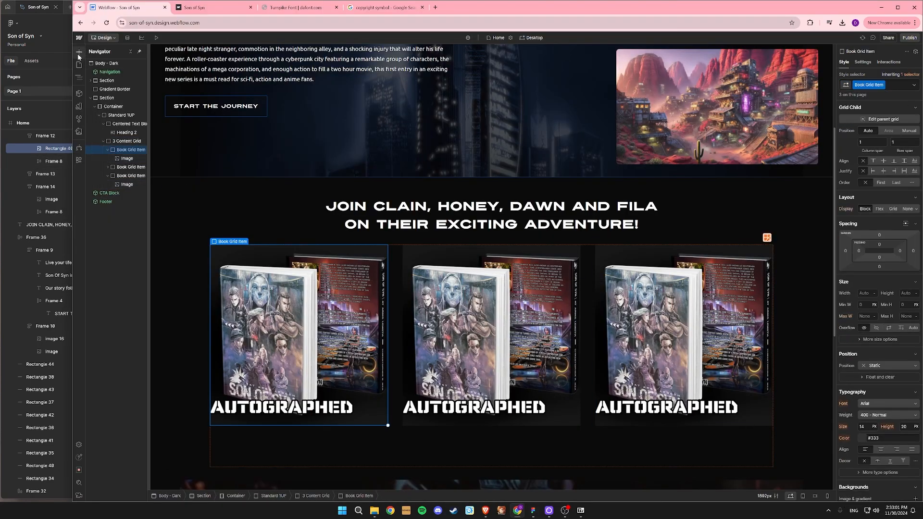
left_click(79, 52)
key("BackSpace")
key("BackSpace")
key("BackSpace")
type("button")
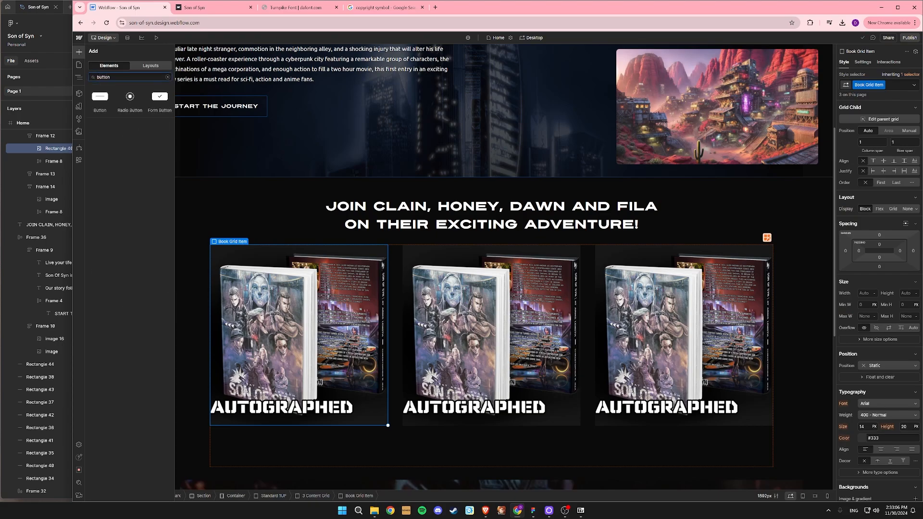
left_click(100, 98)
left_click(245, 359)
Assign the existing Primary Button class to the new button and set its font to Turnpike.
left_click(879, 84)
type("Primar")
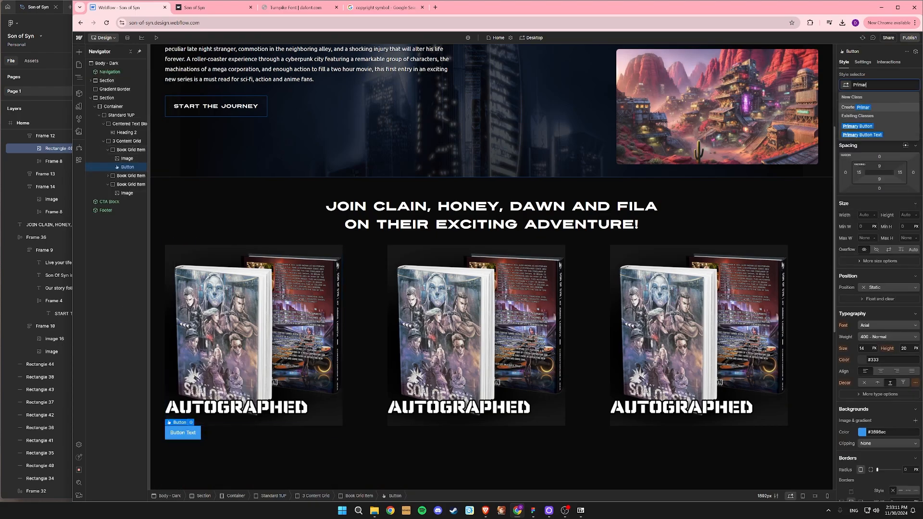
left_click(881, 127)
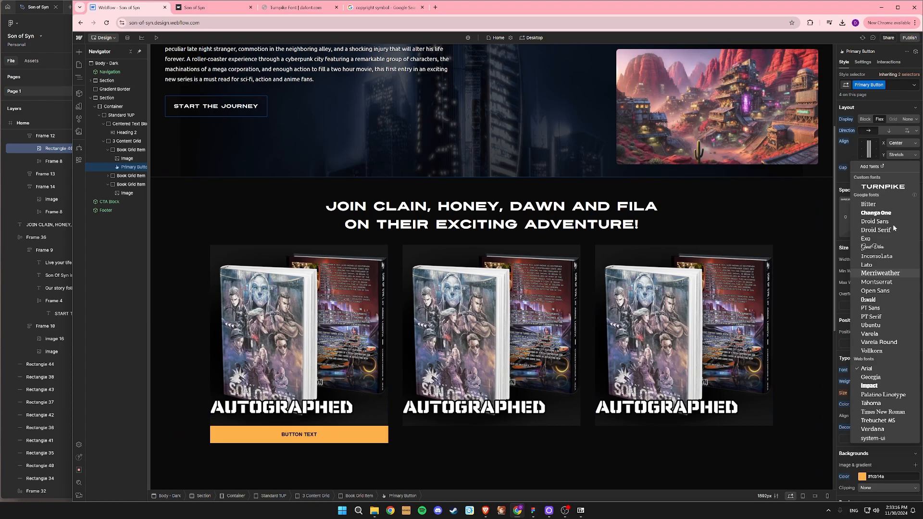
Change the first Book Grid Item button's text to "PURCHASE BOOK".
double_click(285, 432)
type("PURCHASE B")
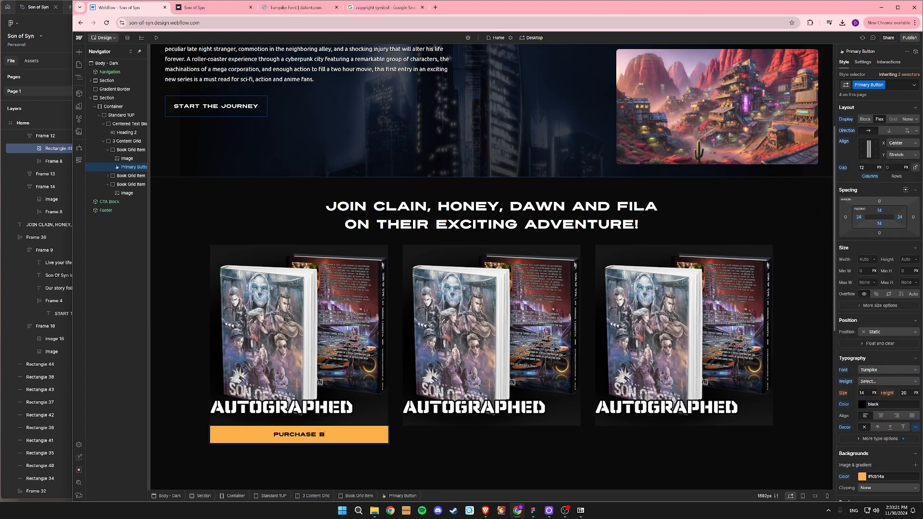
type("OOK")
key("Escape")
key("Escape")
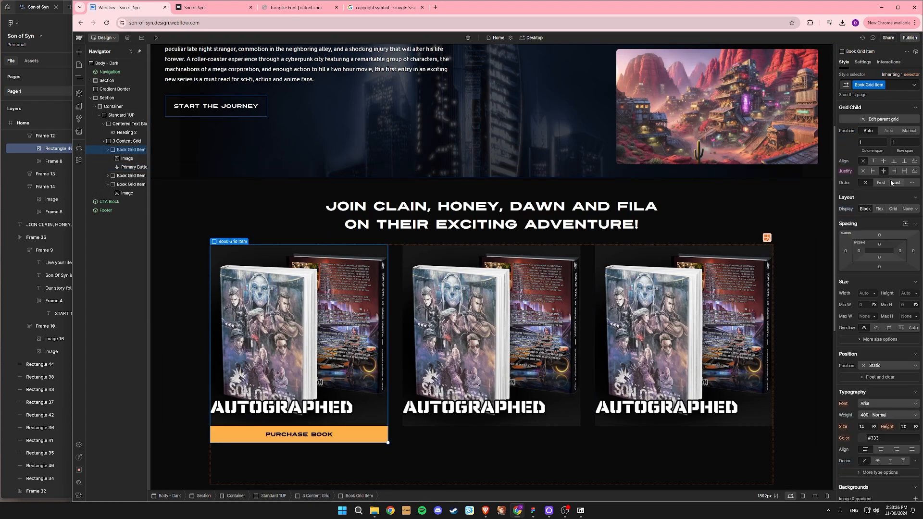
Copy the purchase button into the second and third Book Grid Items.
left_click(129, 167)
key("ctrl+c")
left_click(129, 176)
key("ctrl+v")
left_click(126, 185)
key("ctrl+v")
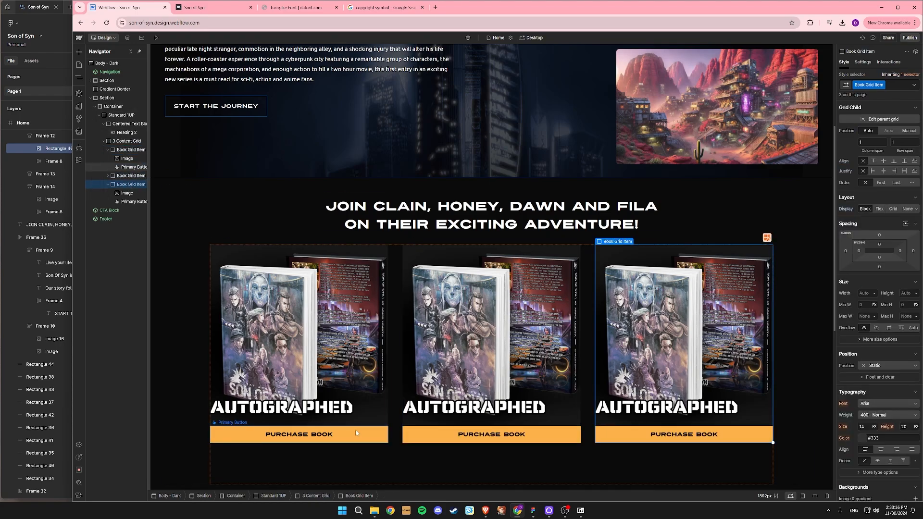
Set the Primary Button's vertical flex alignment to Center.
left_click(130, 167)
left_click(898, 146)
left_click(897, 144)
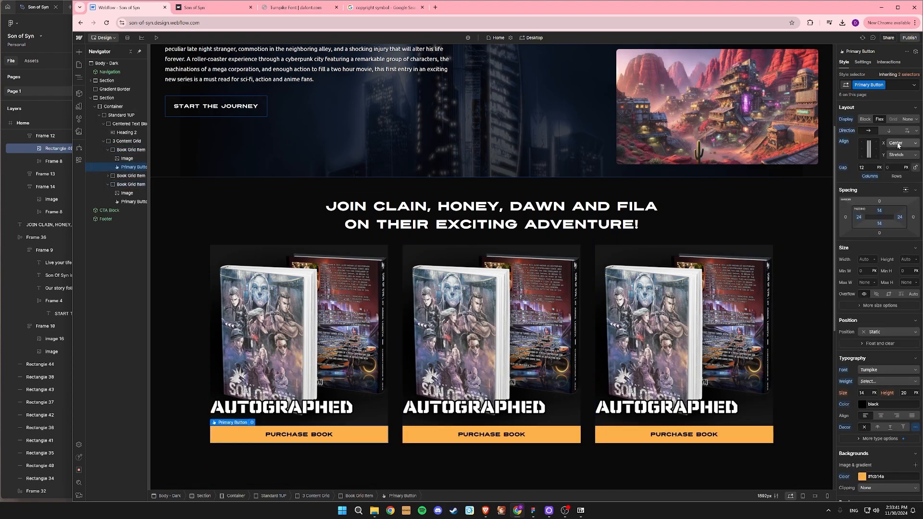
left_click(897, 154)
left_click(895, 134)
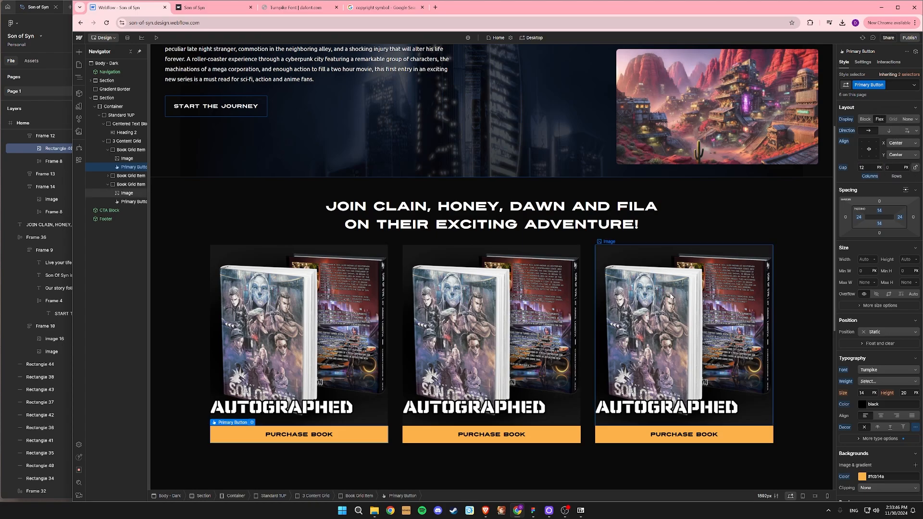
Give the Book Grid Item a vertical flex layout centered on both axes with a 24 px gap.
left_click(128, 150)
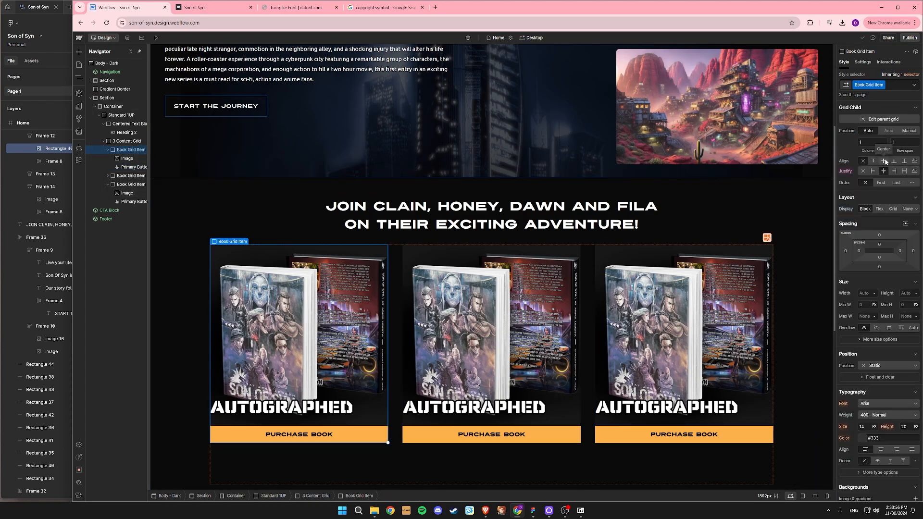
left_click(879, 209)
left_click(889, 220)
left_click(868, 238)
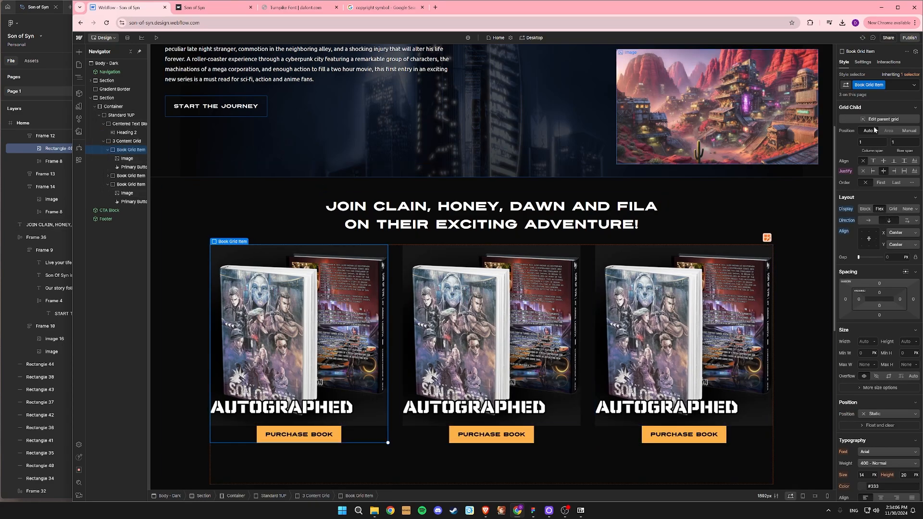
scroll(892, 265, "down", 1)
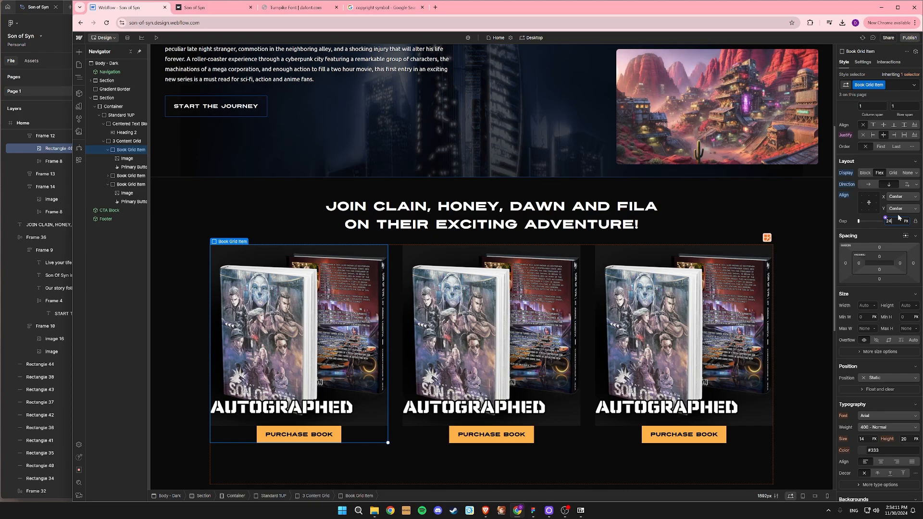
scroll(583, 332, "down", 2)
Reduce the 3 Content Grid to a single row.
left_click(584, 331)
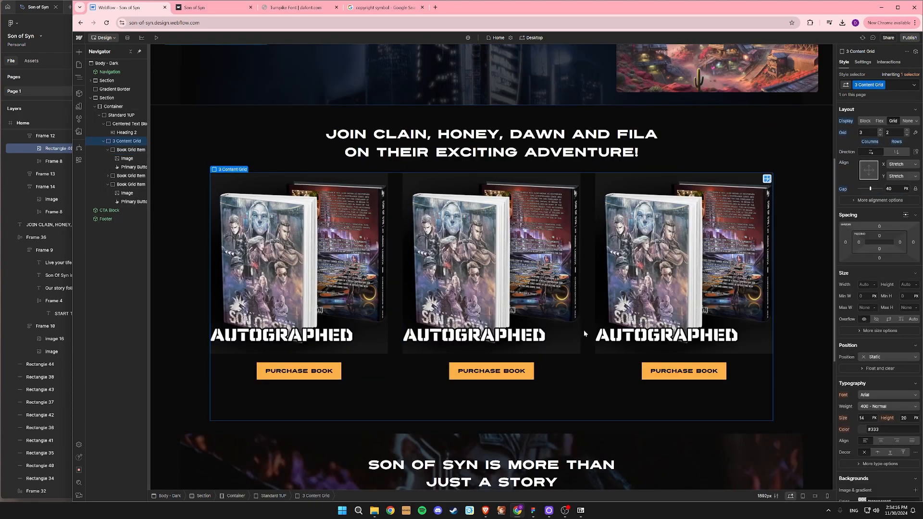
left_click(906, 134)
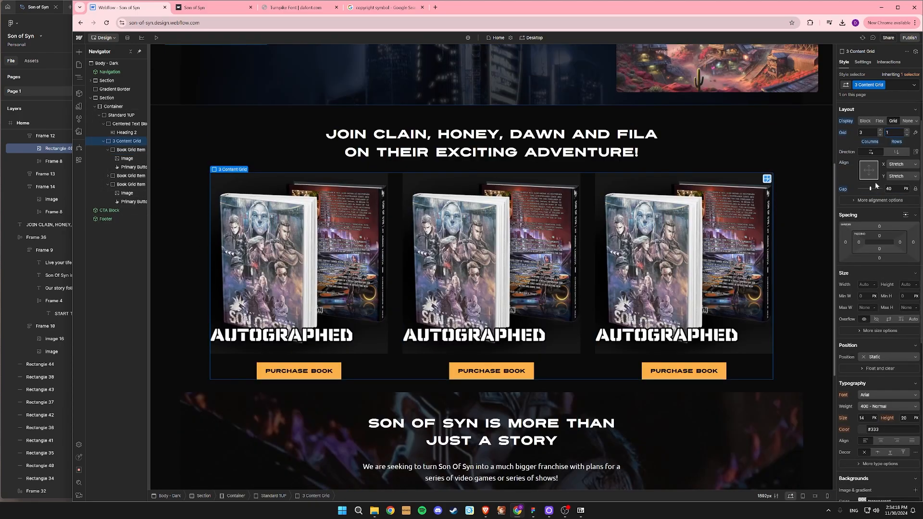
left_click(782, 384)
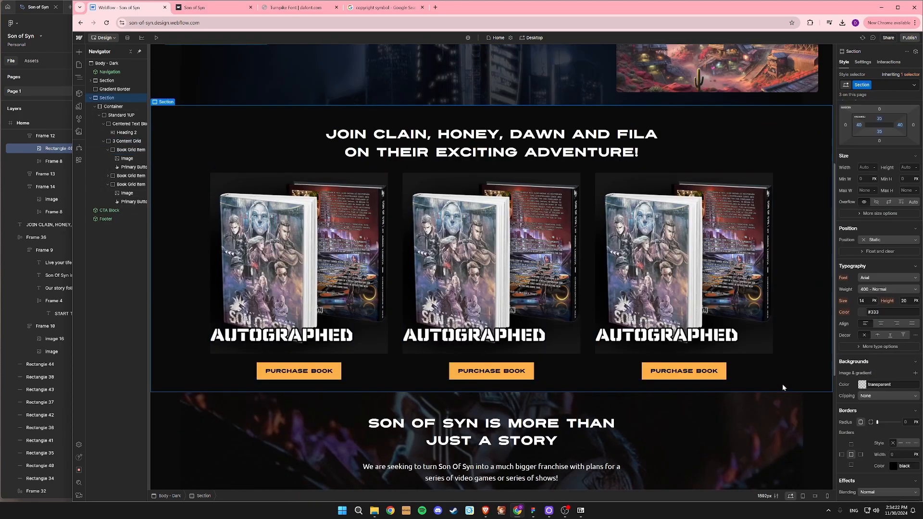
Set the Section class's top and bottom padding to 40 px.
left_click(699, 137)
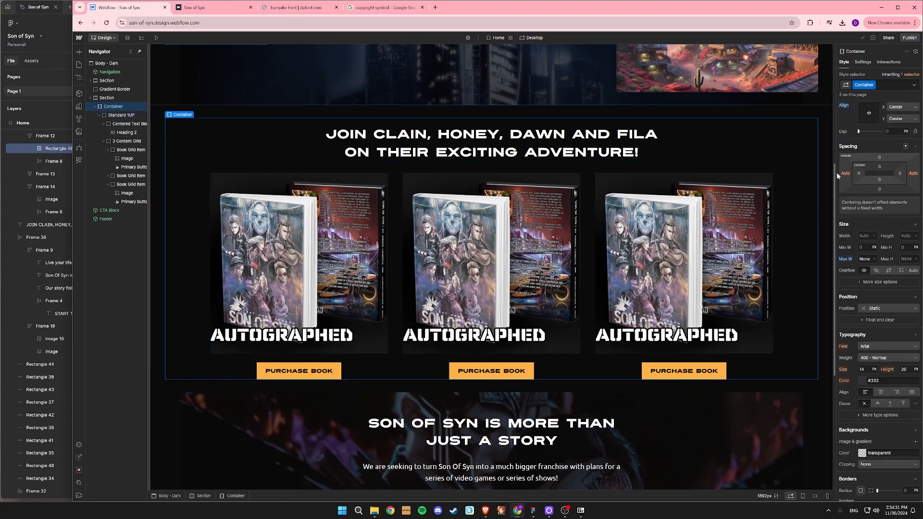
left_click(780, 115)
left_click(880, 119)
type("40")
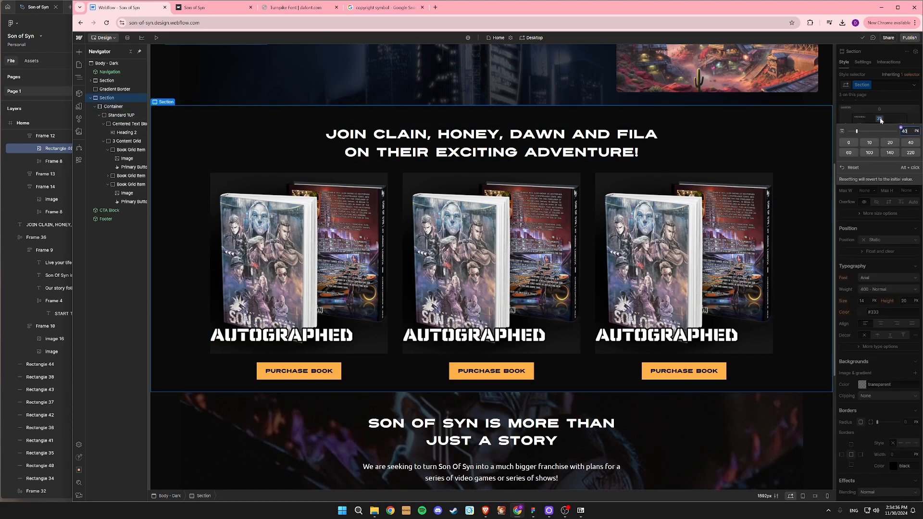
key("Return")
left_click(879, 131)
type("40")
key("Return")
Check the spacing around the book heading in Figma and set the Section's top and bottom padding to 64 px.
left_click(62, 148)
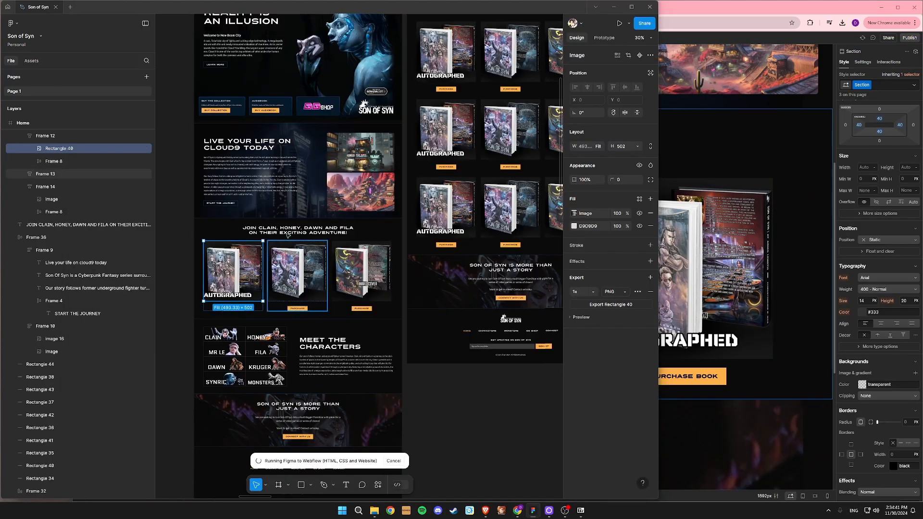
left_click(297, 230)
left_click(904, 120)
left_click(878, 118)
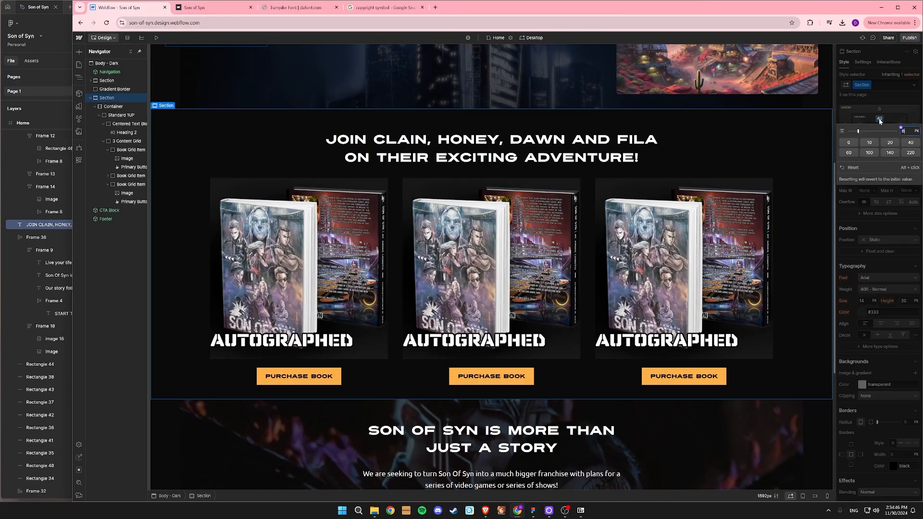
type("64")
left_click(740, 437)
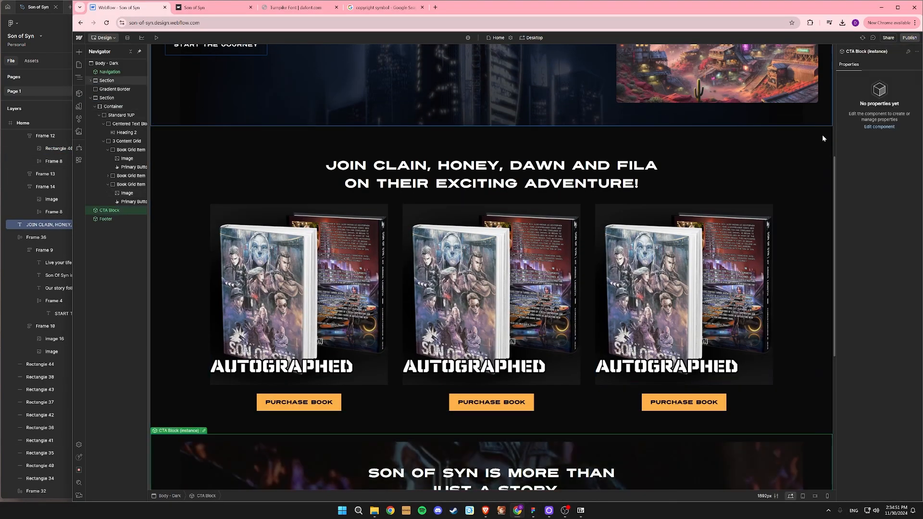
Place a copy of the Gradient Border between the book-collection Section and the CTA Block.
left_click(105, 98)
left_click(90, 98)
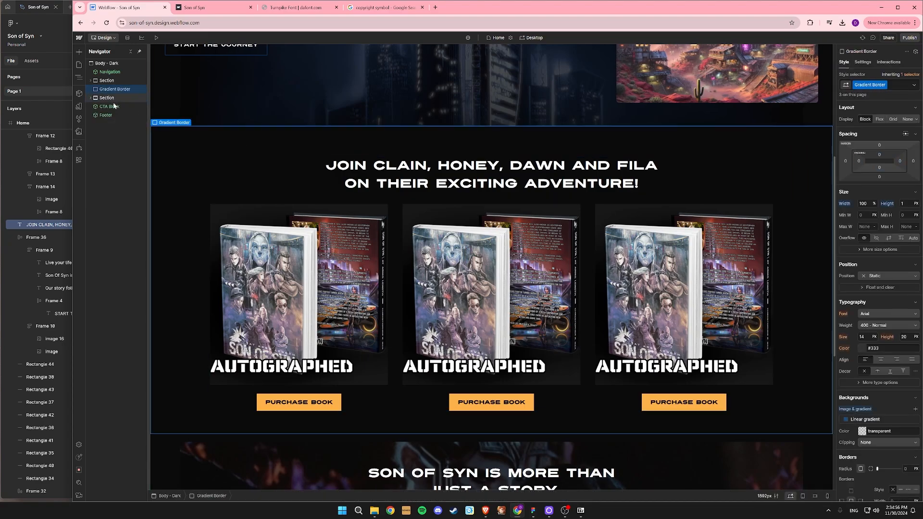
left_click(736, 451)
scroll(665, 345, "down", 1)
scroll(666, 346, "down", 2)
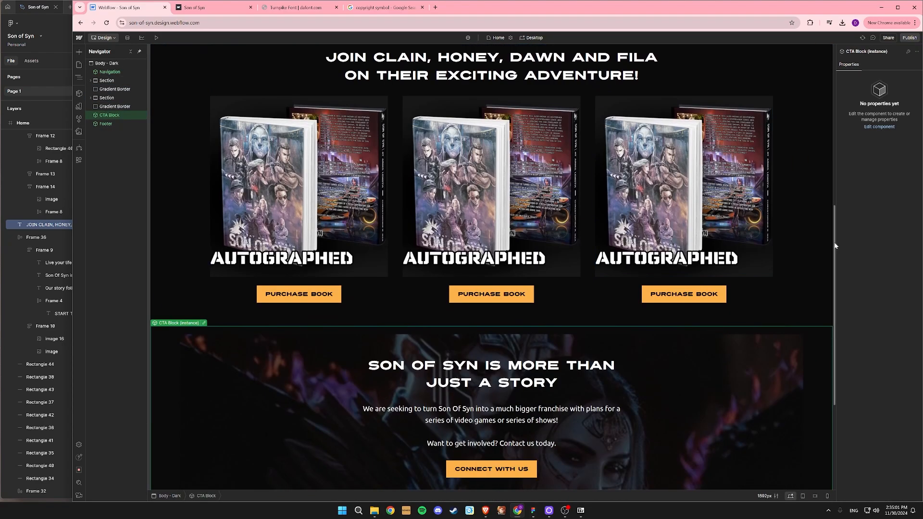
Edit the CTA Block component and set its Section's top and bottom padding to 0 px.
left_click_drag(834, 245, 840, 291)
left_click(765, 487)
left_click(694, 342)
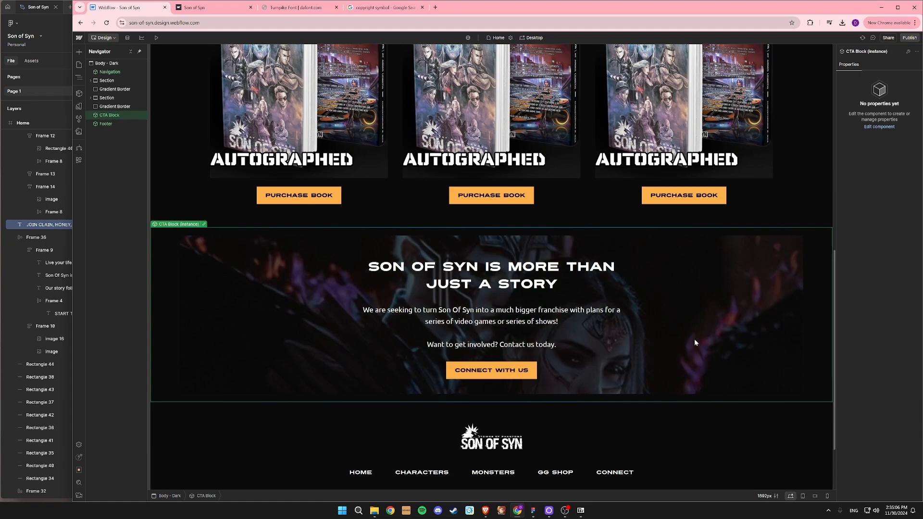
double_click(695, 317)
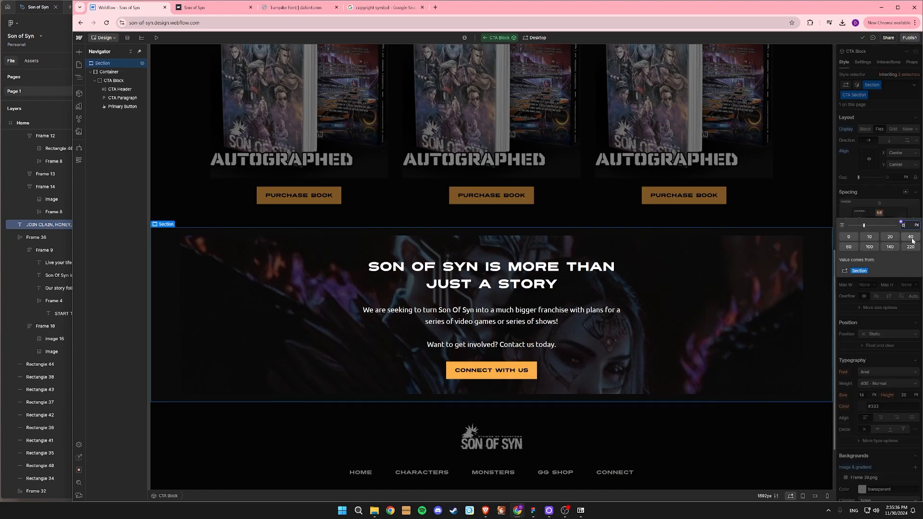
key("Return")
left_click(878, 226)
type("0")
key("Return")
key("Escape")
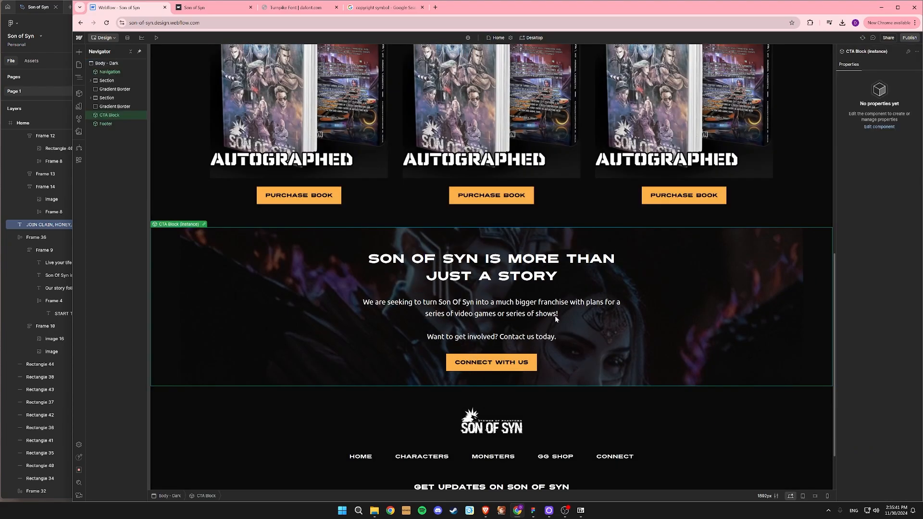
key("Escape")
Check the Meet the Characters layout in Figma and place a copy of the Cloud9 Section directly above the CTA Block.
left_click_drag(835, 302, 841, 53)
left_click(47, 19)
left_click(457, 447)
left_click(312, 365)
left_click(663, 390)
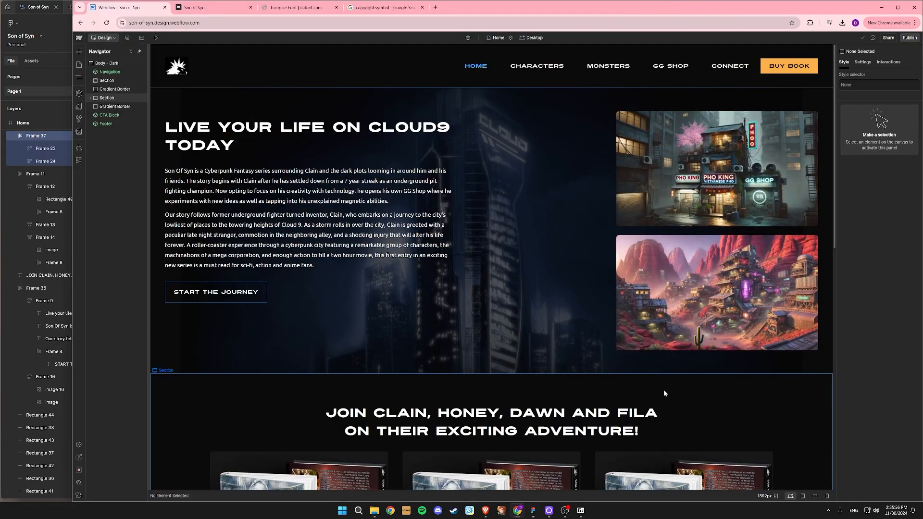
left_click(623, 363)
left_click(111, 115)
key("ctrl+v")
left_click_drag(107, 124, 103, 111)
Move the Right Image Block ahead of the Left Text Block in the copied section's Standard 2UP.
left_click(481, 379)
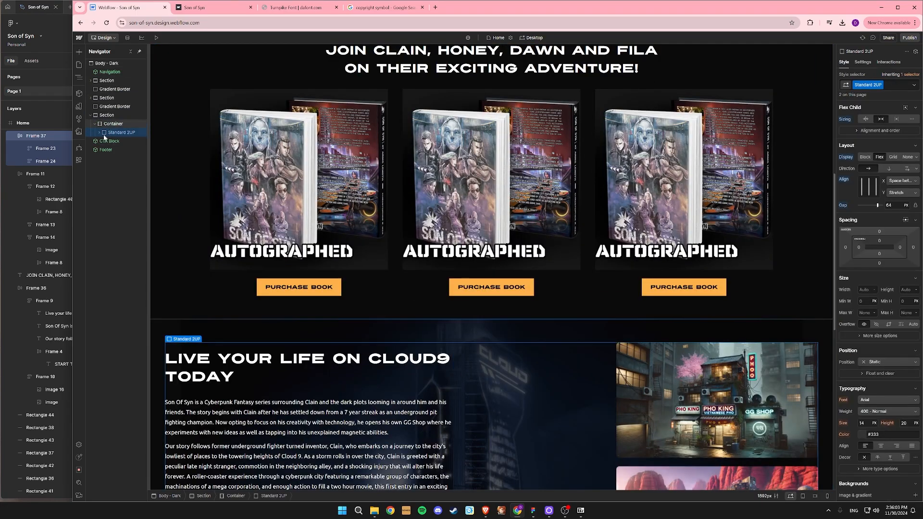
left_click(431, 392)
scroll(430, 385, "down", 3)
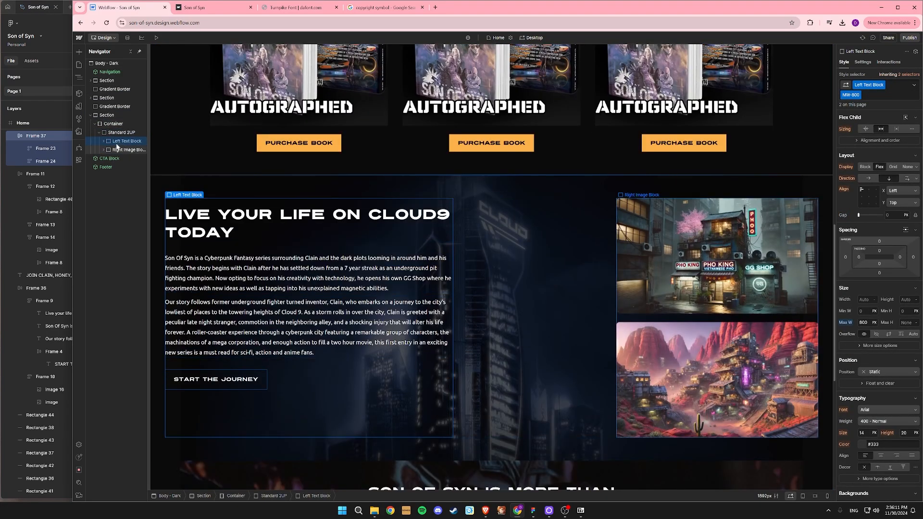
left_click_drag(118, 149, 116, 138)
Replace the copied section's heading with the "MEET THE CHARACTERS" text from the Figma design.
left_click(32, 9)
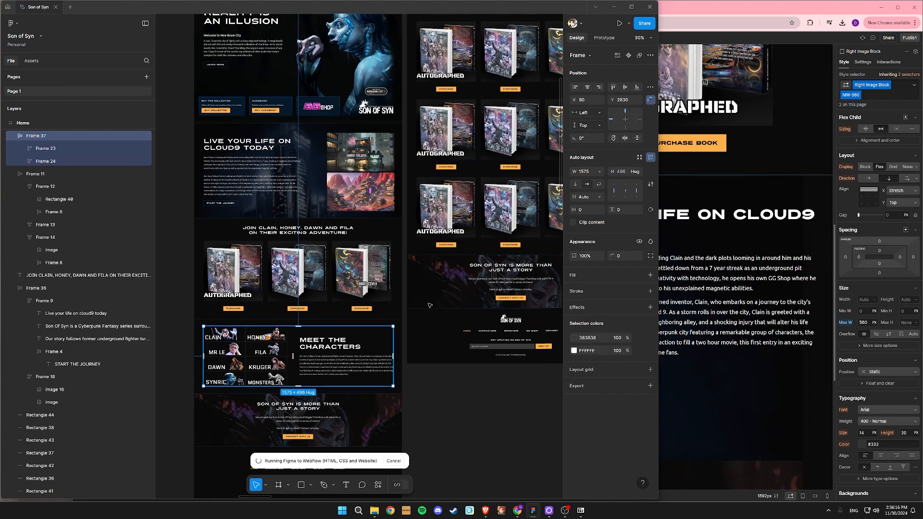
double_click(332, 344)
double_click(331, 344)
double_click(332, 344)
key("ctrl+c")
left_click(675, 217)
double_click(663, 221)
key("ctrl+a")
key("ctrl+v")
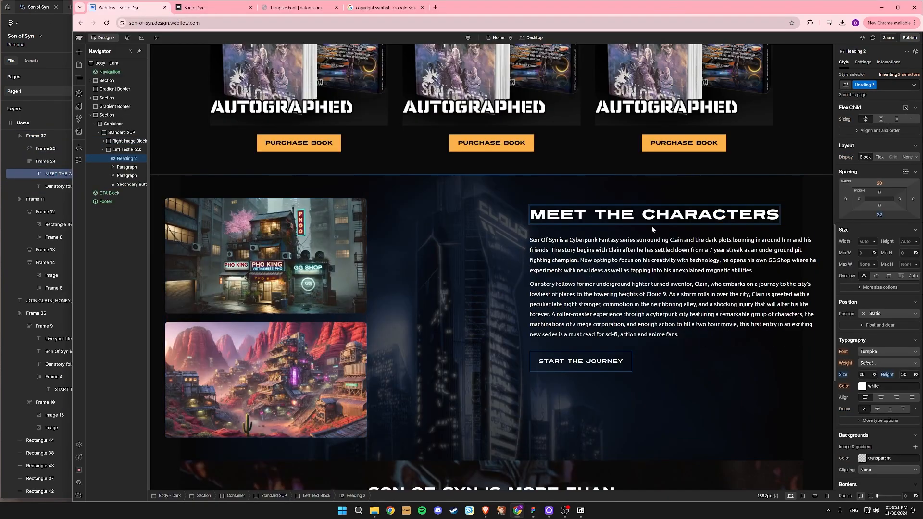
Replace the first paragraph with the Meet the Characters text from Figma and delete the second paragraph.
left_click(32, 8)
double_click(346, 364)
key("ctrl+c")
double_click(684, 262)
key("ctrl+a")
key("ctrl+v")
left_click(640, 341)
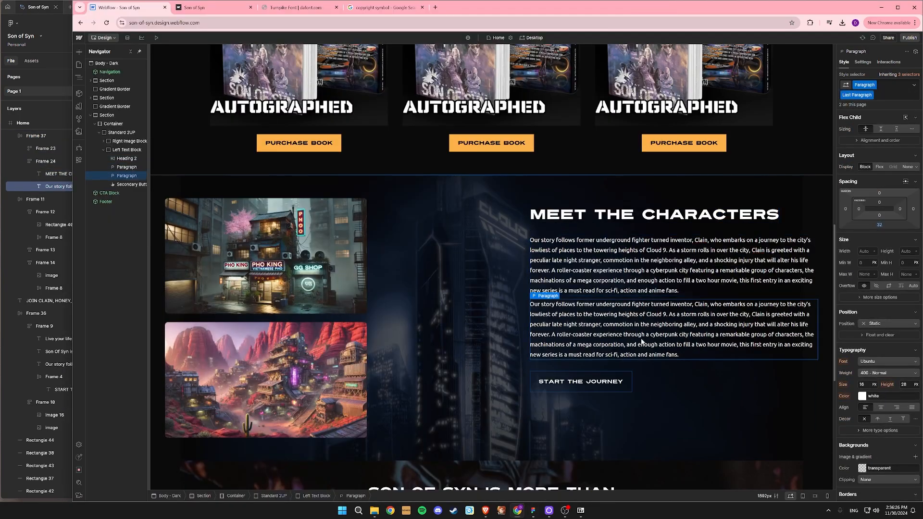
key("Delete")
In Figma, cancel the running Figma to Webflow plugin and dismiss its error notice.
left_click(41, 8)
left_click(226, 339)
left_click(223, 337)
left_click(394, 461)
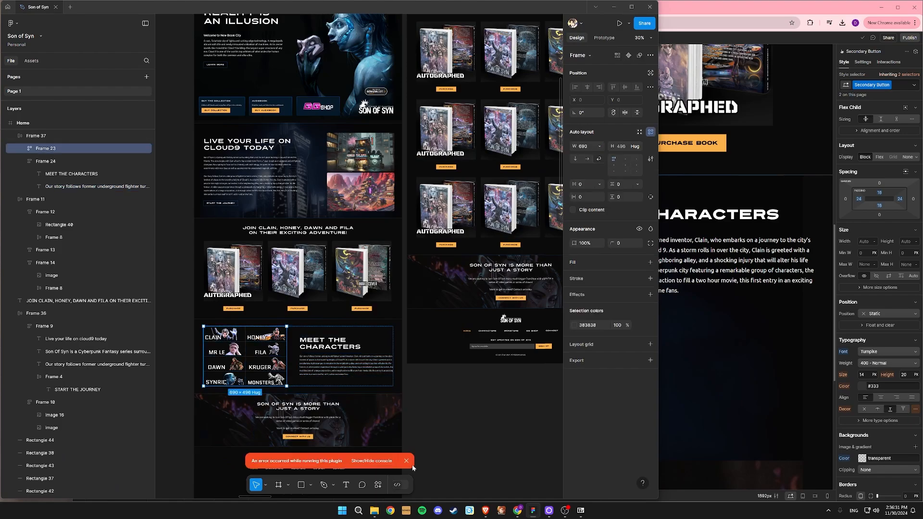
left_click(379, 462)
left_click(636, 395)
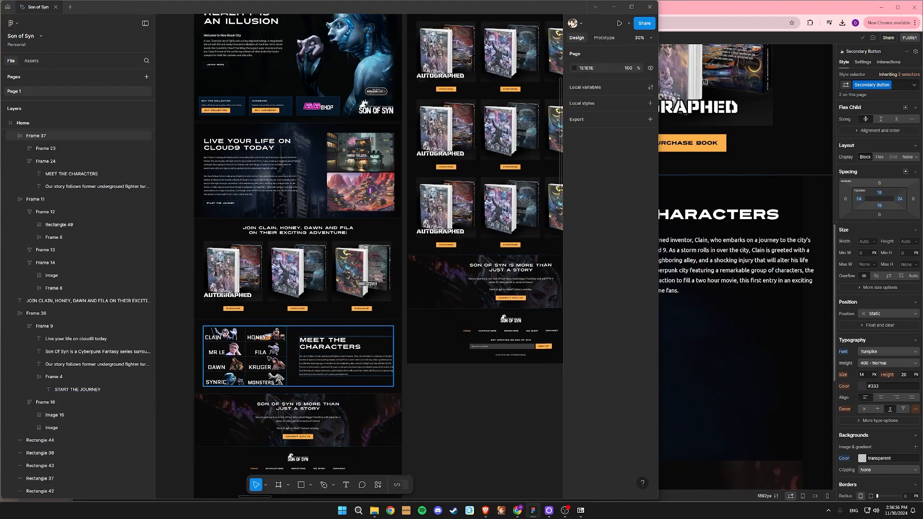
Export the eight character frames in the Meet the Characters section as 1x PNG files to the Desktop.
double_click(222, 339)
scroll(242, 343, "up", 4)
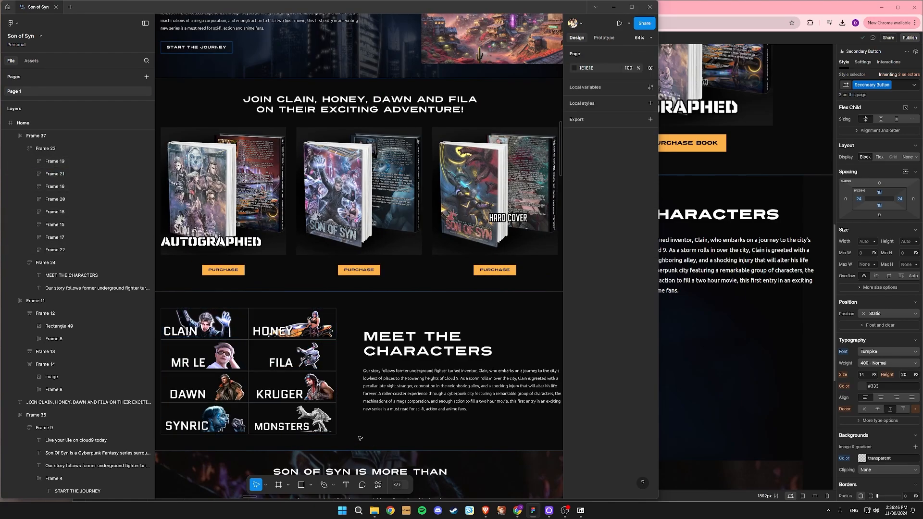
scroll(276, 328, "left", 2)
key("Escape")
key("Return")
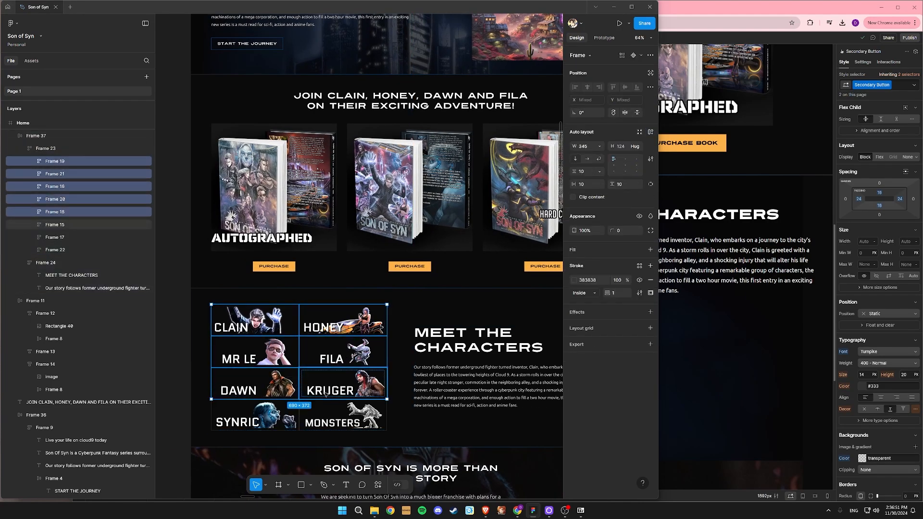
left_click(624, 371)
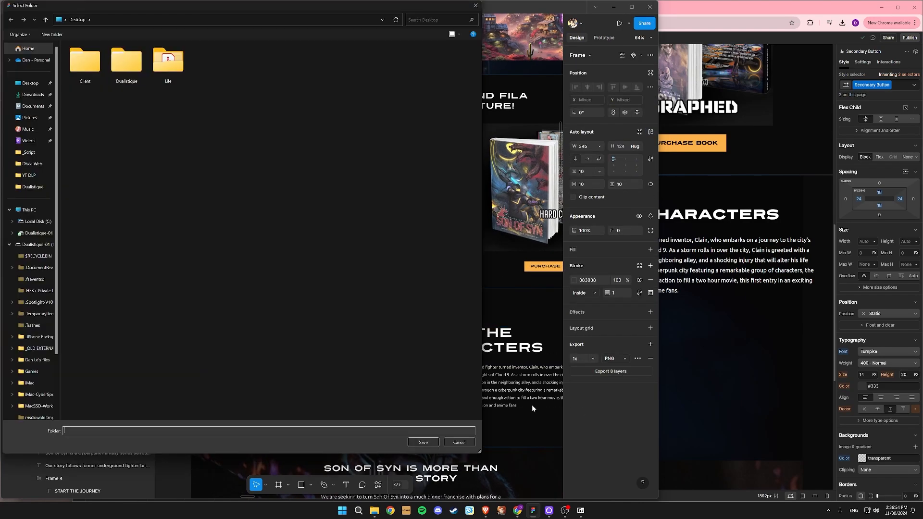
left_click(421, 445)
left_click(485, 291)
Back in Webflow, delete both Cloud9 images from the copied section's Right Image Block.
left_click(711, 336)
left_click(294, 274)
key("Delete")
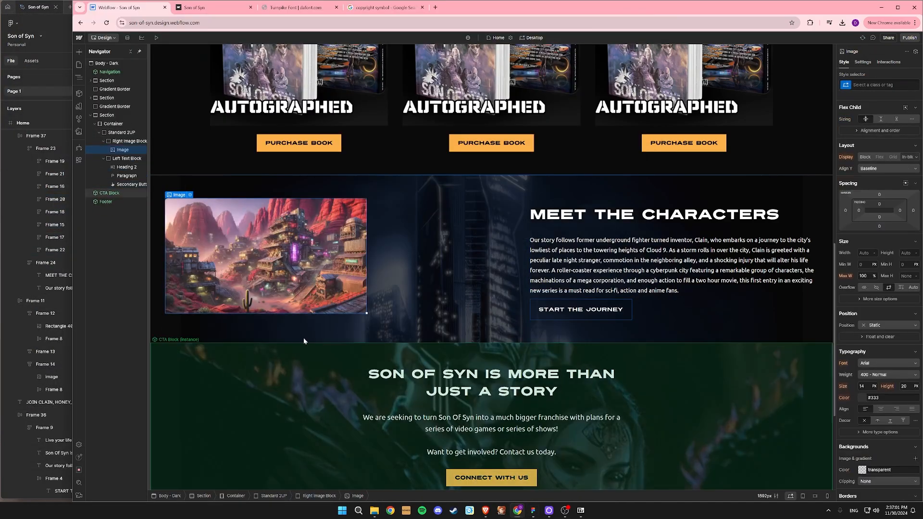
key("Delete")
Upload the exported character frame images from the Desktop to the site's assets.
left_click(80, 133)
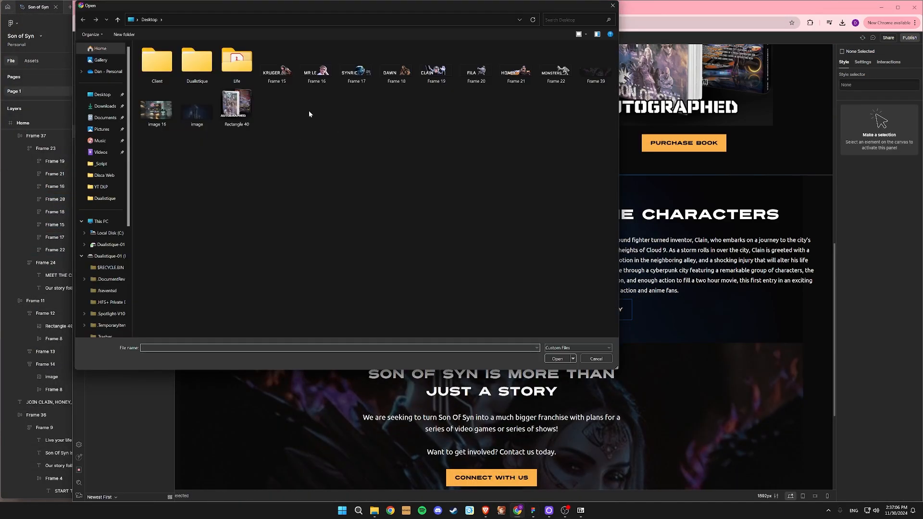
left_click(592, 69)
left_click(278, 70, "shift")
left_click(557, 359)
Replace the classes on the empty Right Image Block with a new Character Grid class and set its display to grid.
left_click(323, 235)
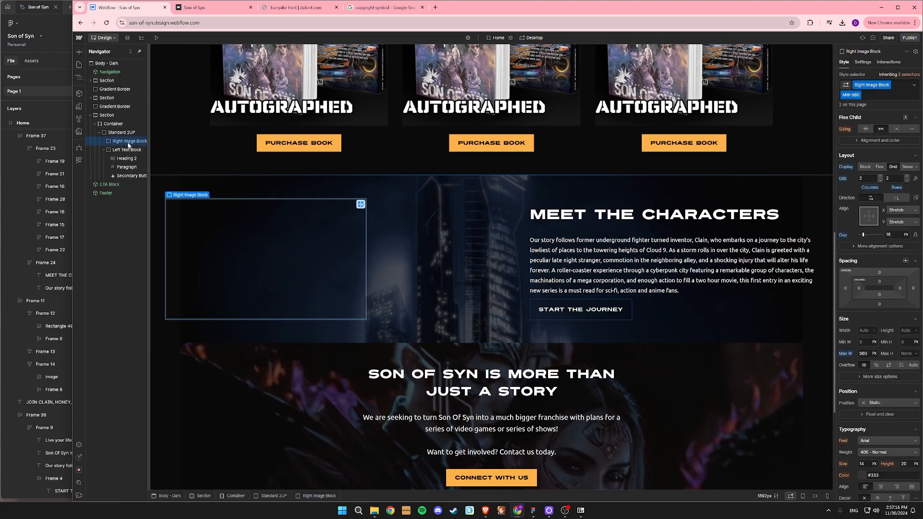
key("ctrl+z")
left_click(866, 94)
key("BackSpace")
key("BackSpace")
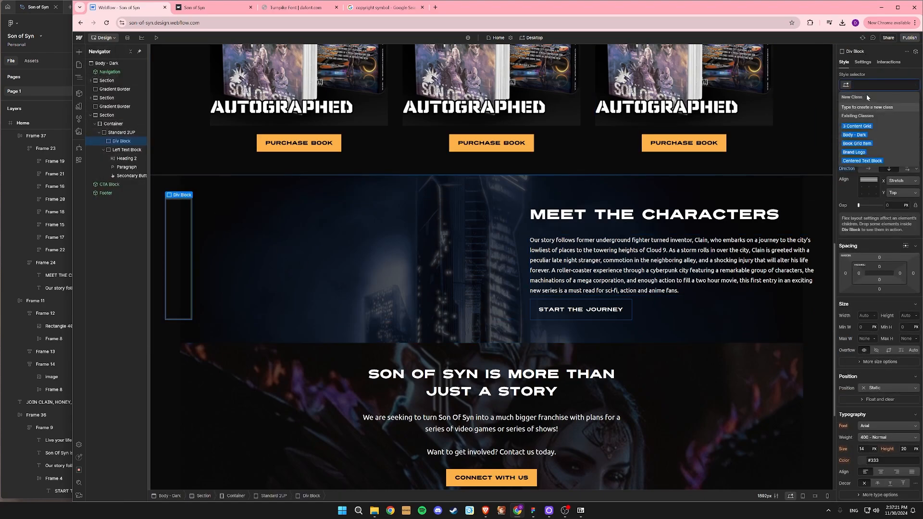
type("Character Grid")
key("Return")
left_click(893, 157)
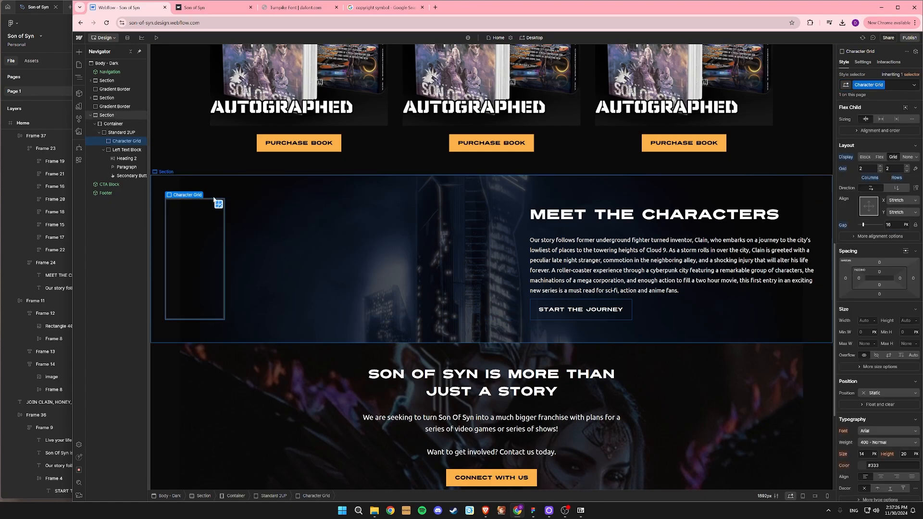
Add an image element to the Character Grid and assign it the Clain character picture from the assets.
left_click(79, 53)
type("button")
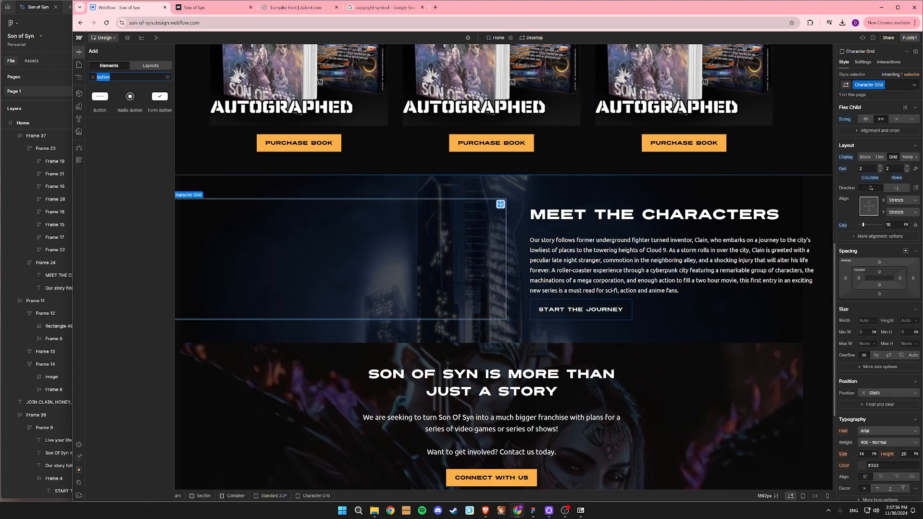
left_click_drag(105, 96, 224, 229)
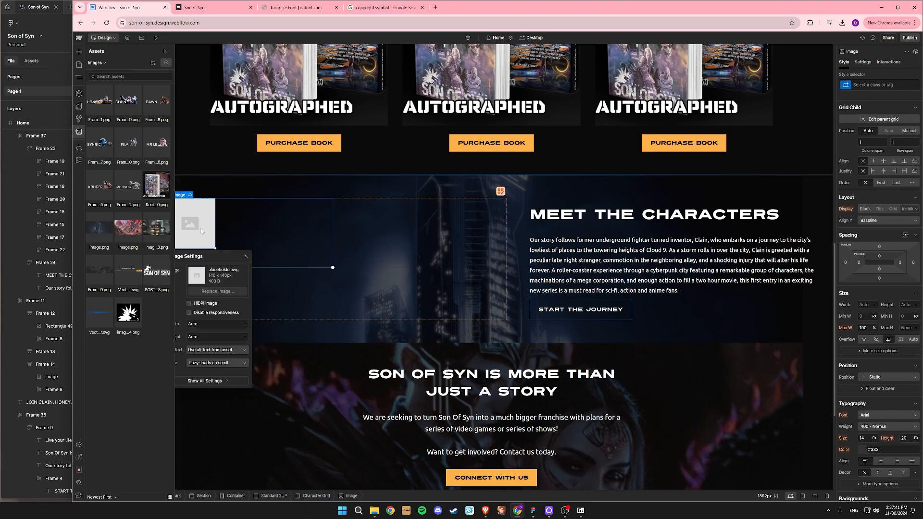
left_click(157, 146)
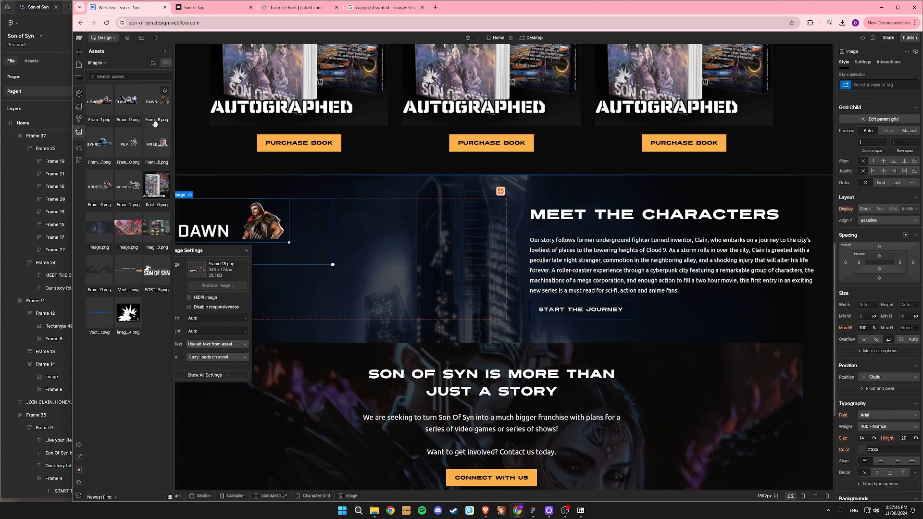
left_click(124, 183)
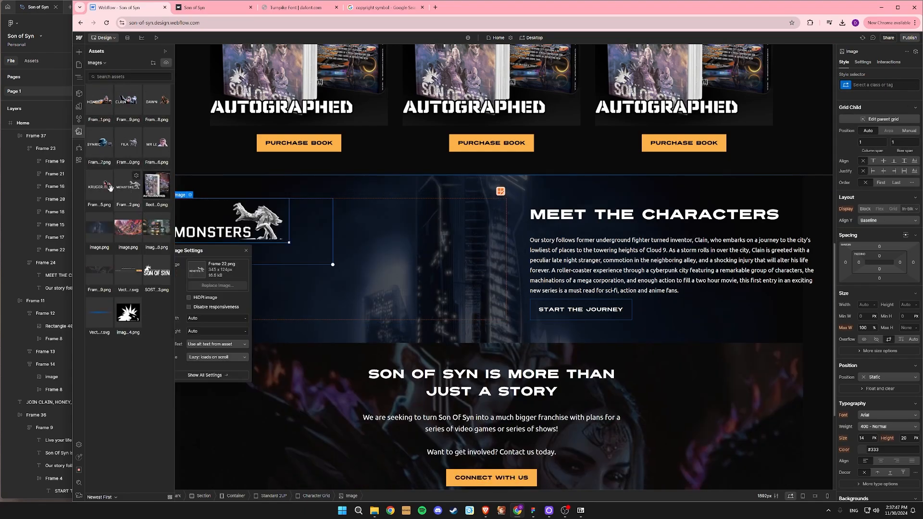
left_click(134, 105)
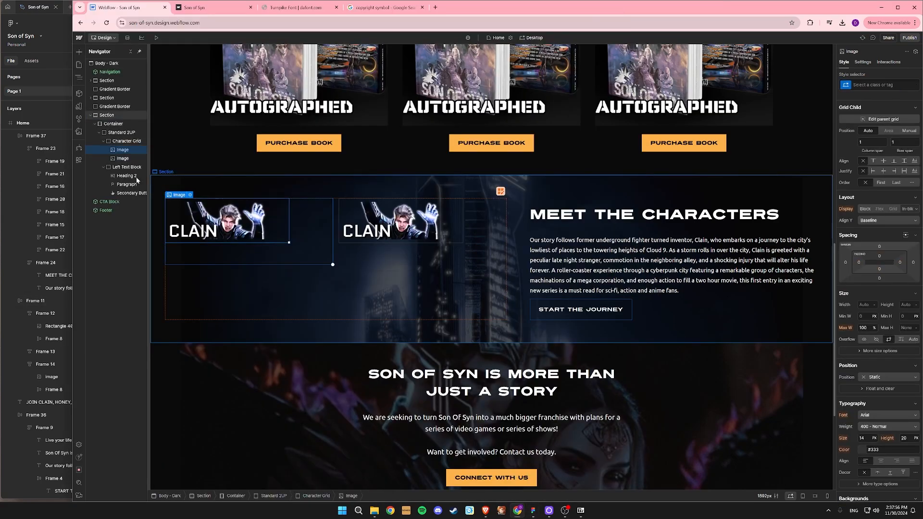
Duplicate the Clain image until the Character Grid holds eight images in four rows of two.
key("ctrl+d")
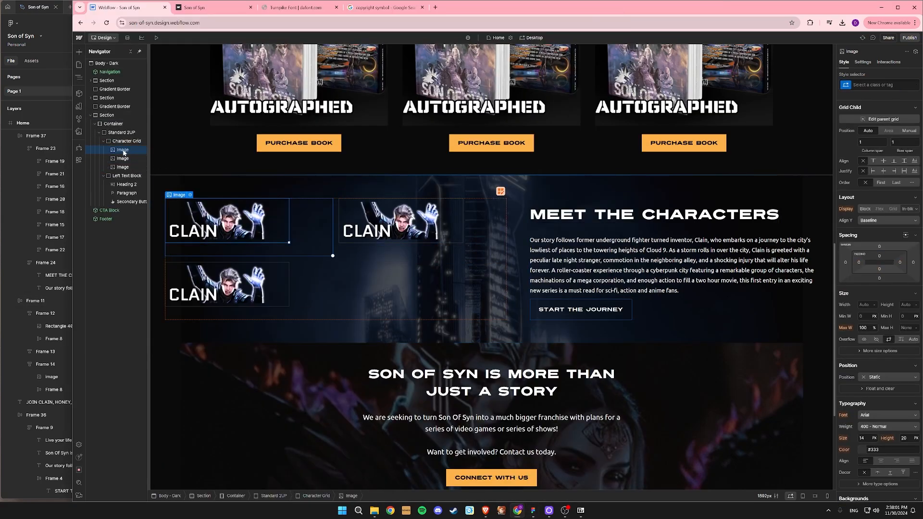
key("ctrl+d")
key("ctrl+d")
key("ctrl+d")
key("ctrl+d")
Replace the second image in the Character Grid's first row with the Honey character picture.
left_click(361, 211)
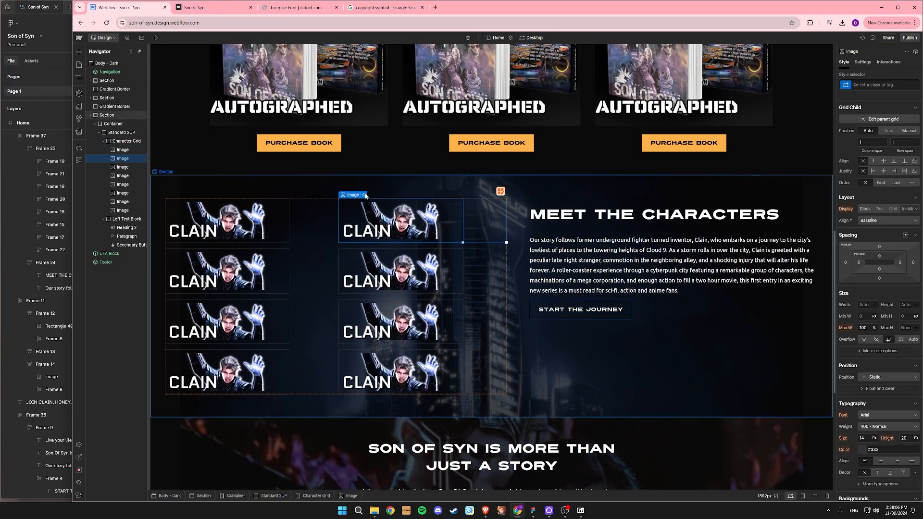
left_click(364, 195)
left_click(389, 287)
left_click(122, 106)
left_click(102, 107)
Replace the two images in the grid's second row with the Mr Le and Fila character pictures, in that order.
left_click(279, 286)
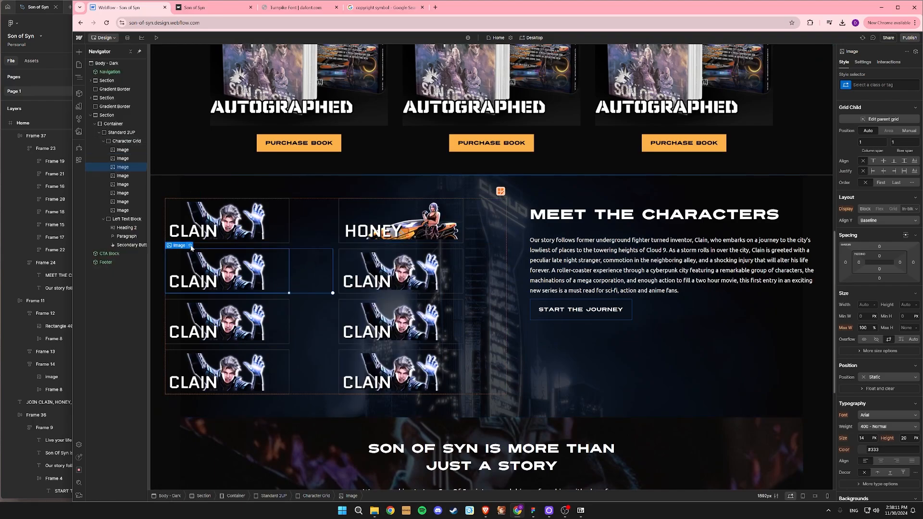
left_click(191, 245)
left_click(230, 335)
left_click(128, 312)
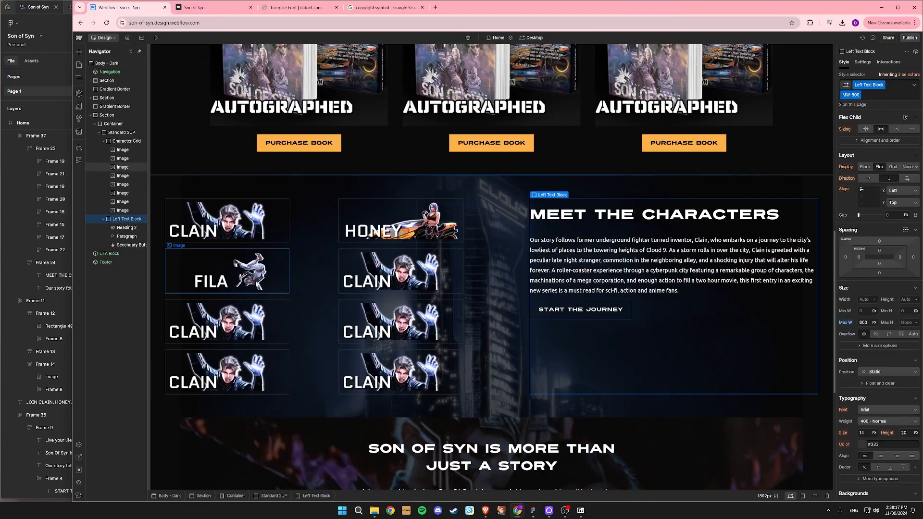
left_click(256, 283)
left_click(190, 246)
left_click(230, 336)
left_click(99, 312)
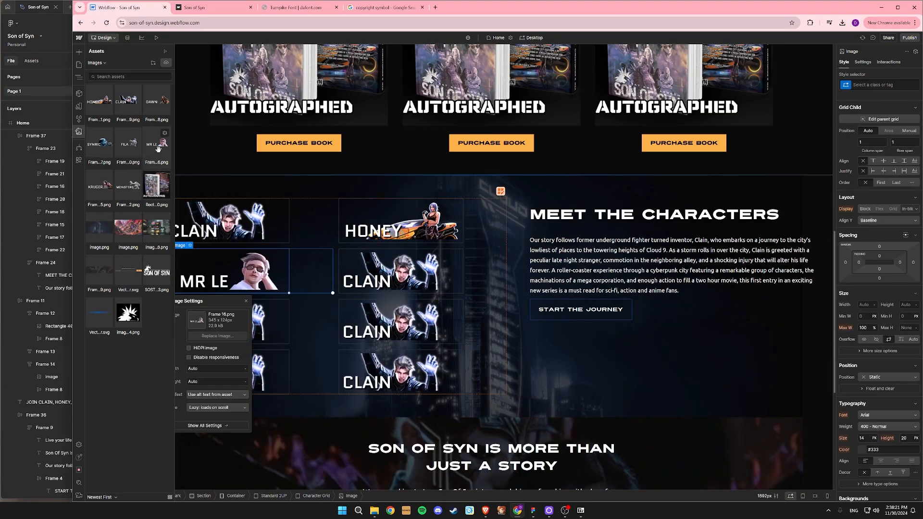
left_click(365, 251)
left_click(364, 245)
left_click(391, 337)
left_click(128, 313)
Replace the two images in the grid's third row with the Dawn and Kruger character pictures, in that order.
left_click(226, 321)
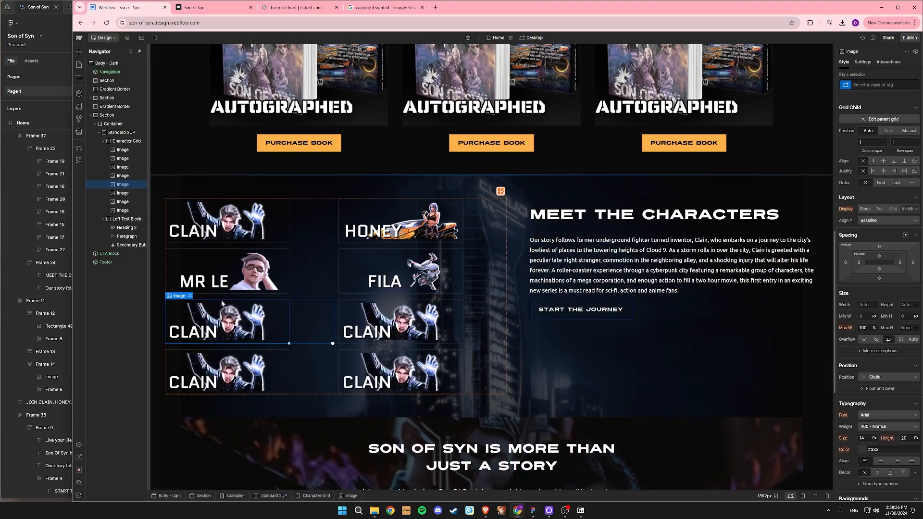
left_click(190, 296)
left_click(206, 375)
left_click(164, 100)
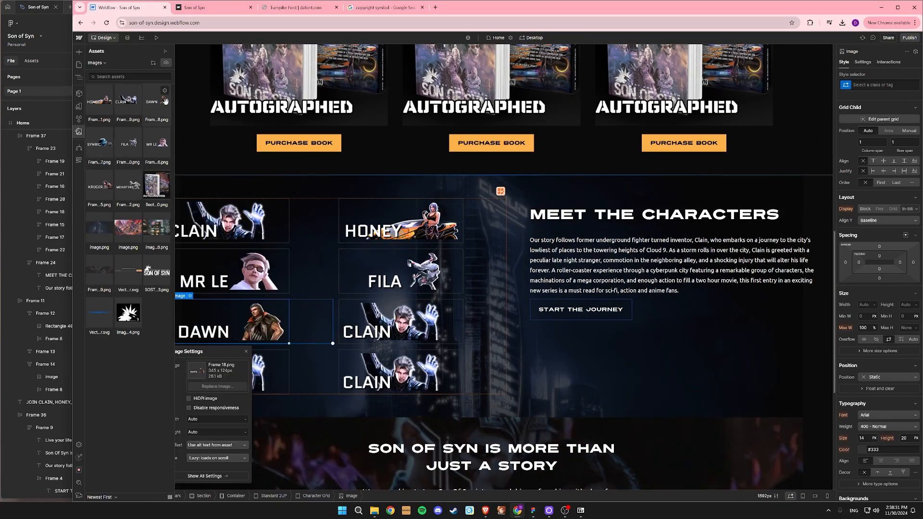
left_click(394, 319)
left_click(364, 296)
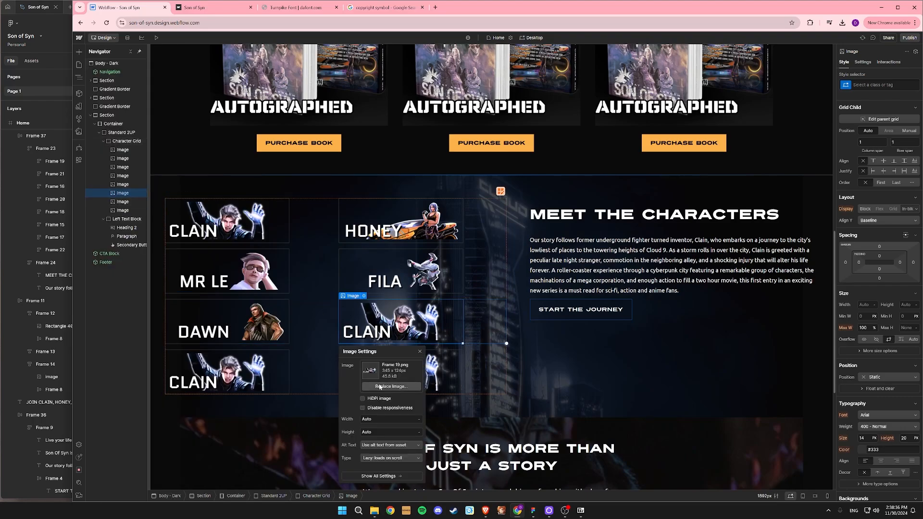
left_click(391, 386)
left_click(126, 146)
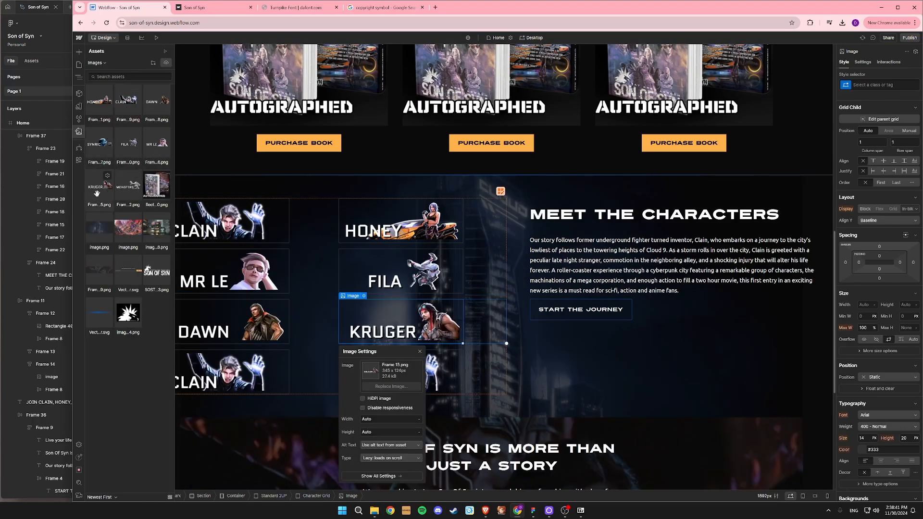
left_click(157, 279)
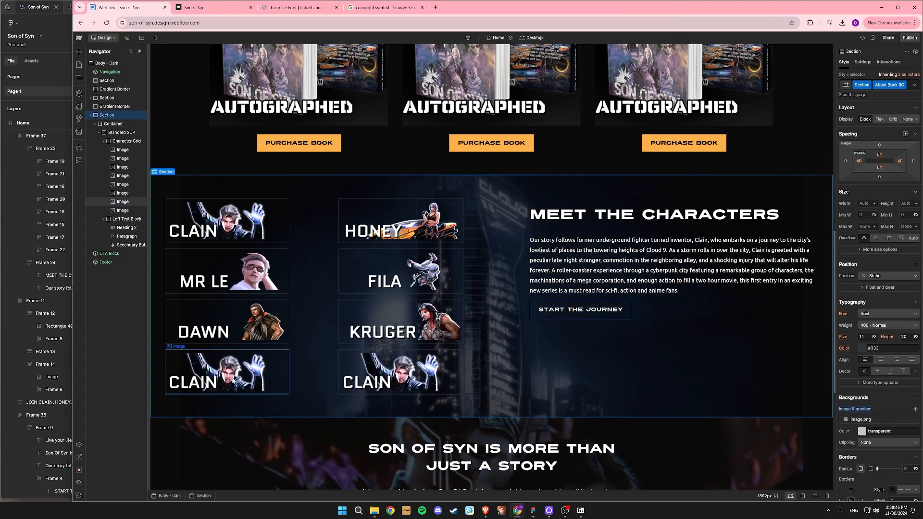
Replace the two images in the grid's fourth row with the Synric and Monsters character pictures, in that order.
left_click(233, 380)
left_click(190, 347)
left_click(217, 251)
left_click(126, 118)
left_click(379, 361)
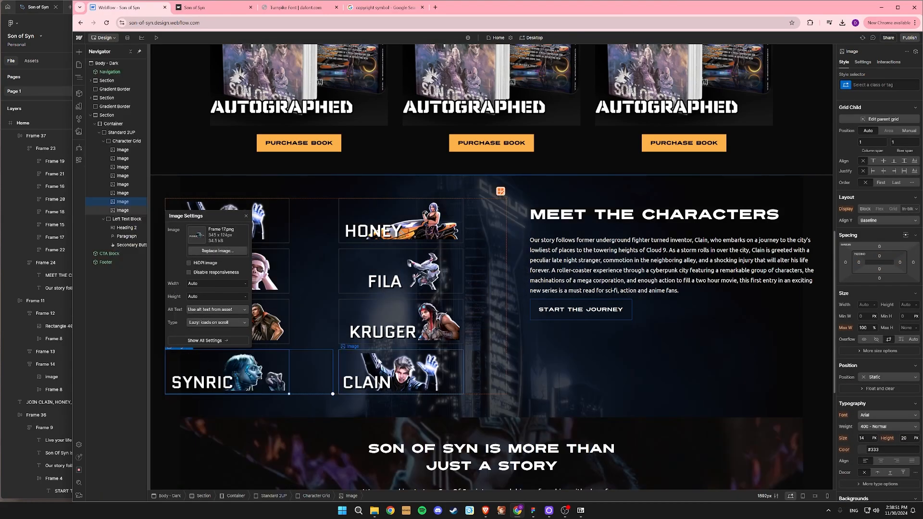
left_click(363, 346)
left_click(379, 251)
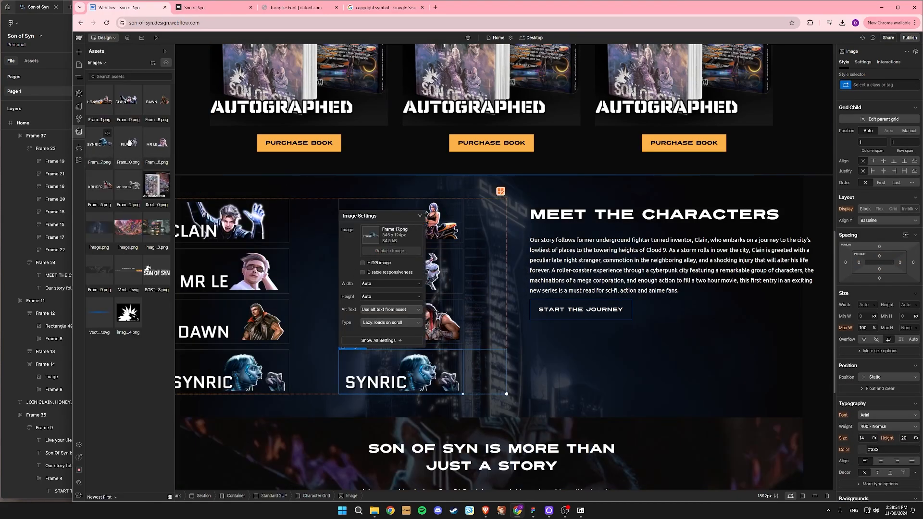
left_click(126, 186)
Set the Character Grid's gap to 0 px and its flex child sizing to shrink instead of grow.
left_click(318, 356)
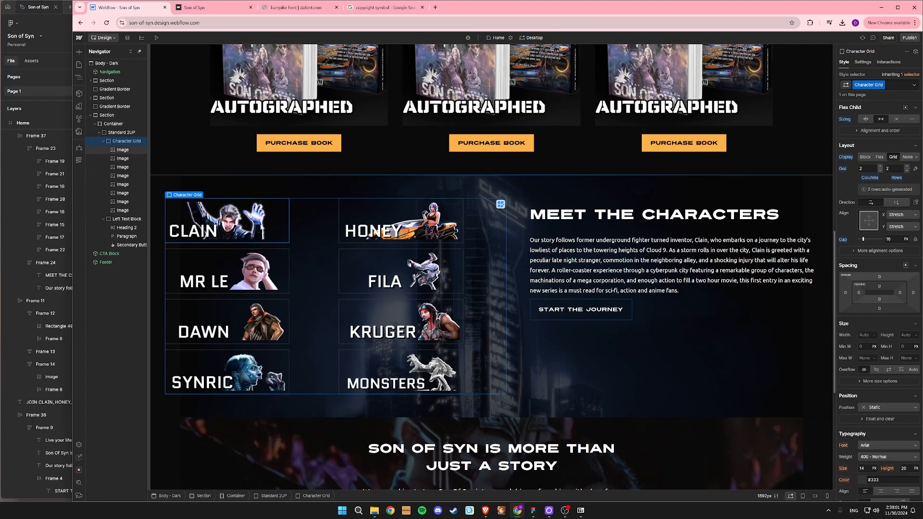
type("0")
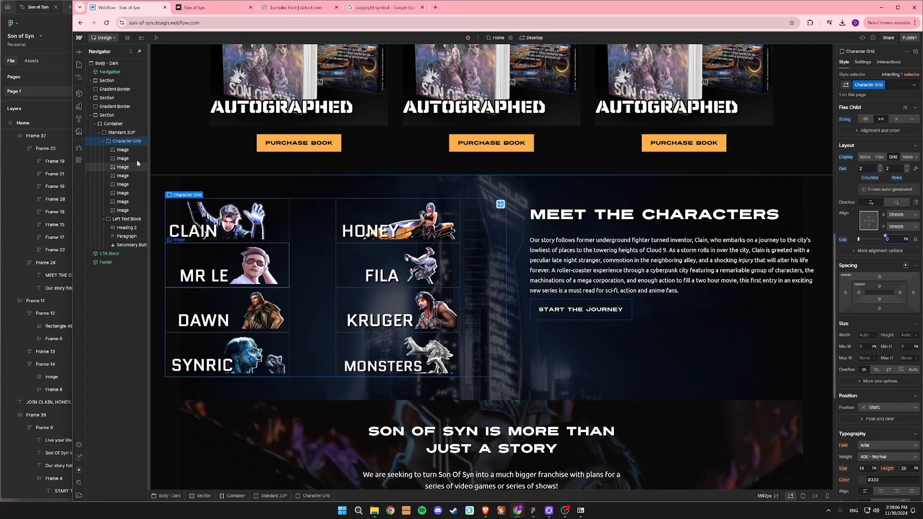
left_click(865, 120)
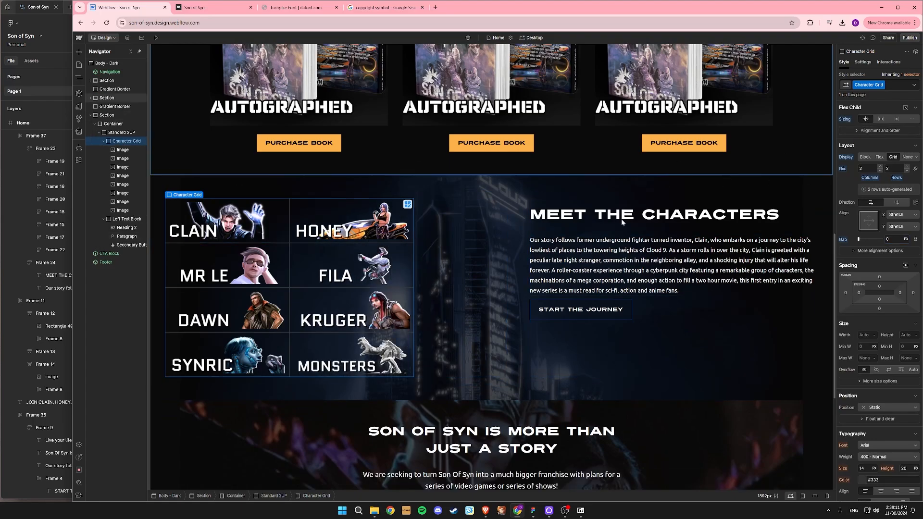
Try a 4 px gap on the Character Grid and undo it.
left_click(511, 389)
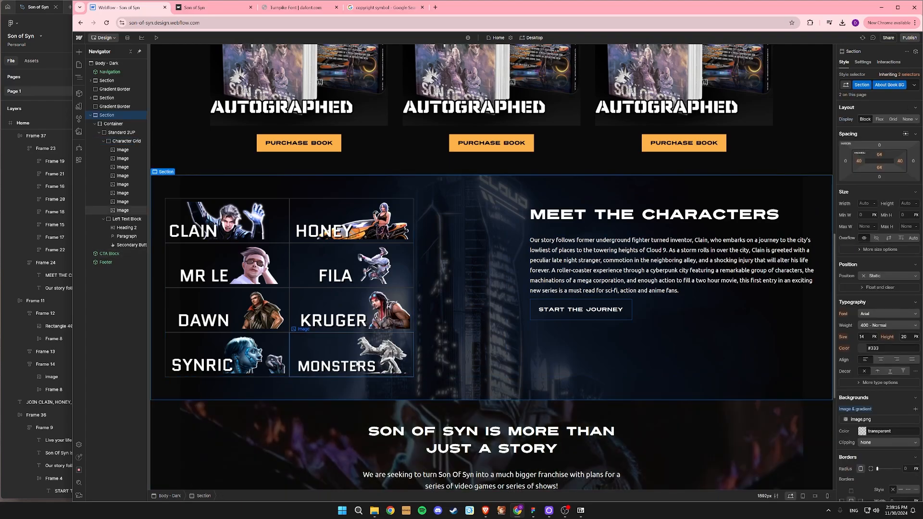
left_click(122, 149)
left_click(296, 416)
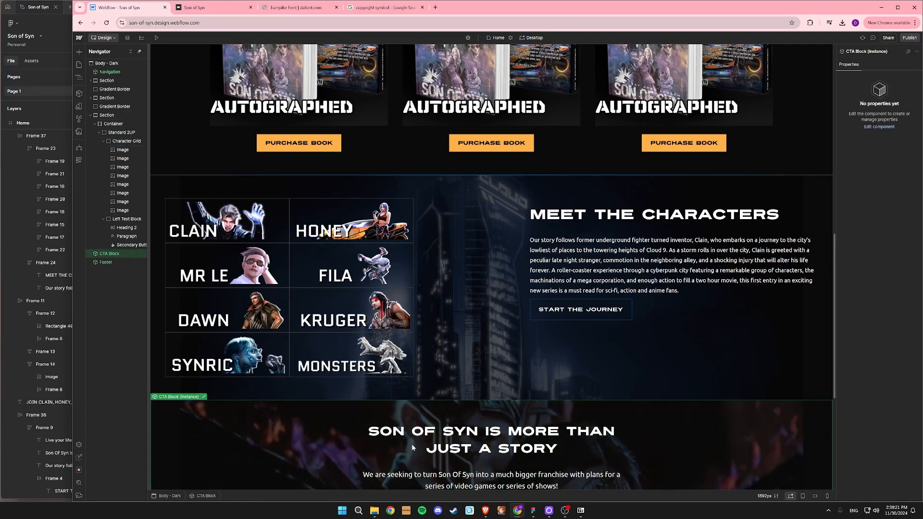
left_click(124, 143)
type("4")
key("Return")
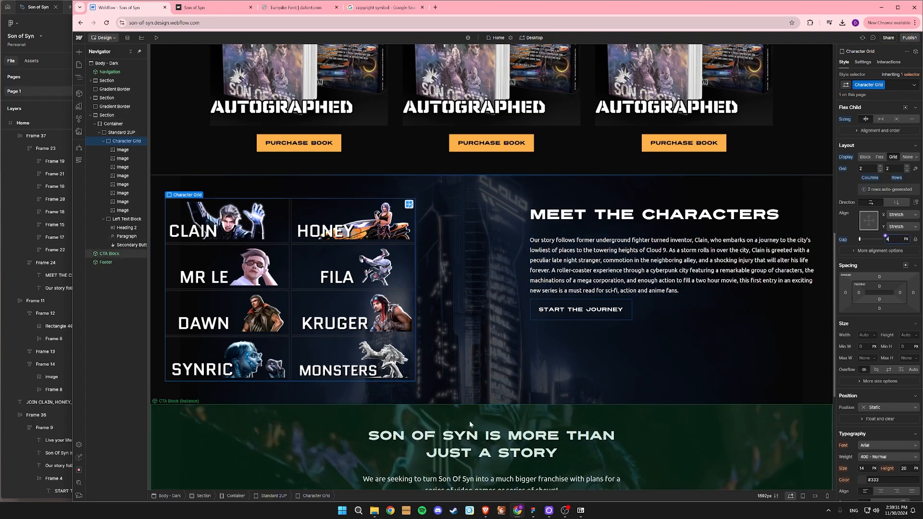
key("ctrl+z")
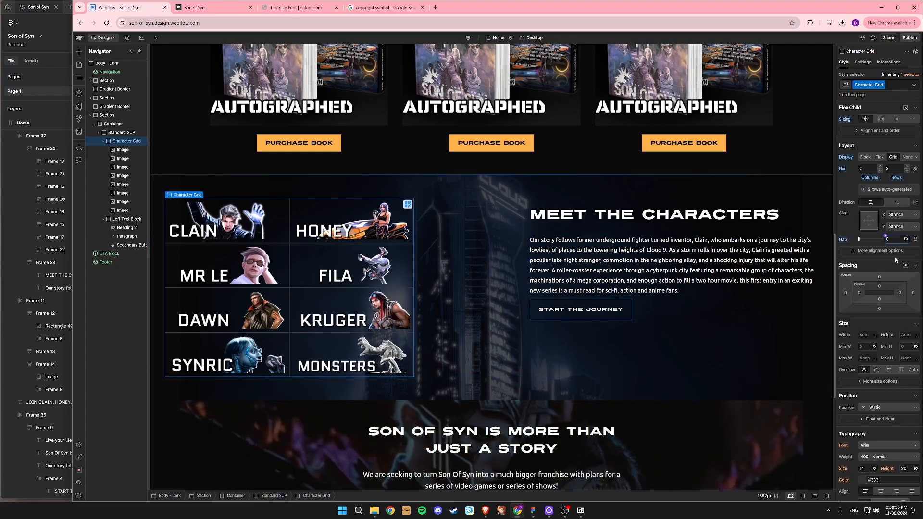
Remove the About Book BG class from the Meet the Characters section and check the section against the Figma design.
left_click(620, 388)
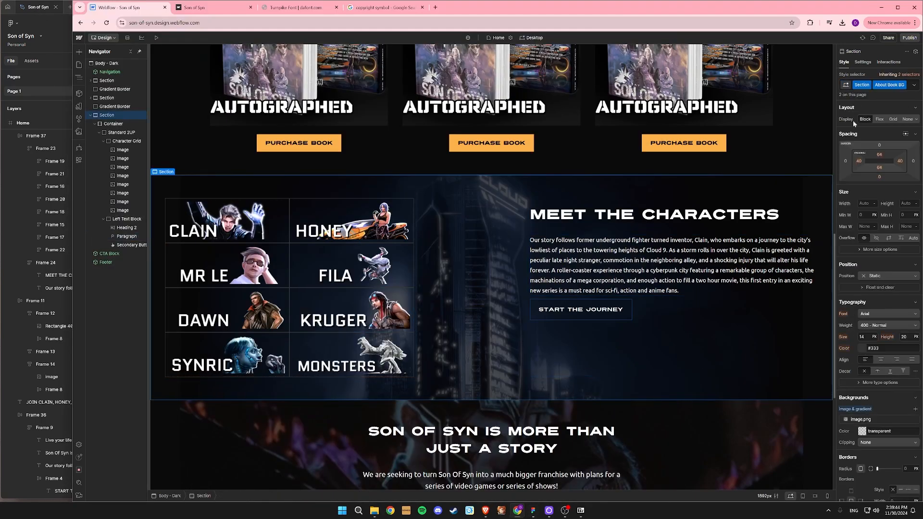
left_click(913, 85)
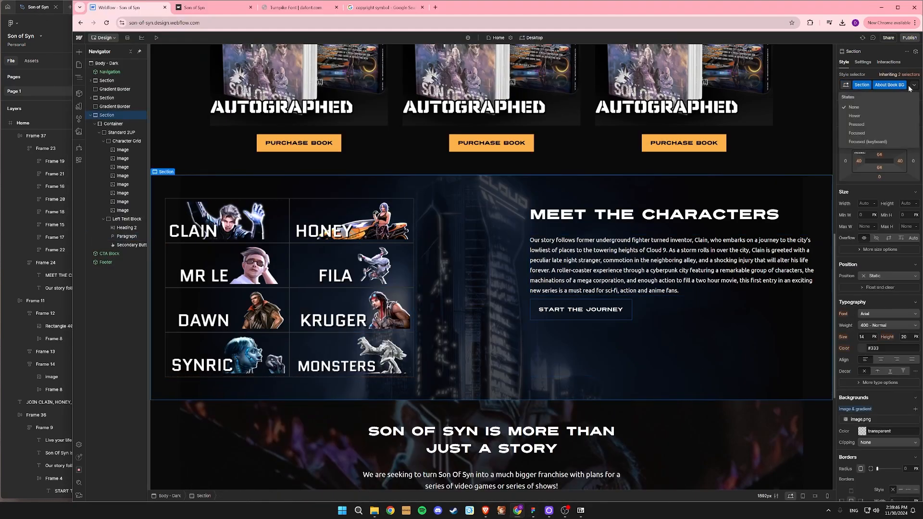
left_click(903, 85)
left_click(898, 111)
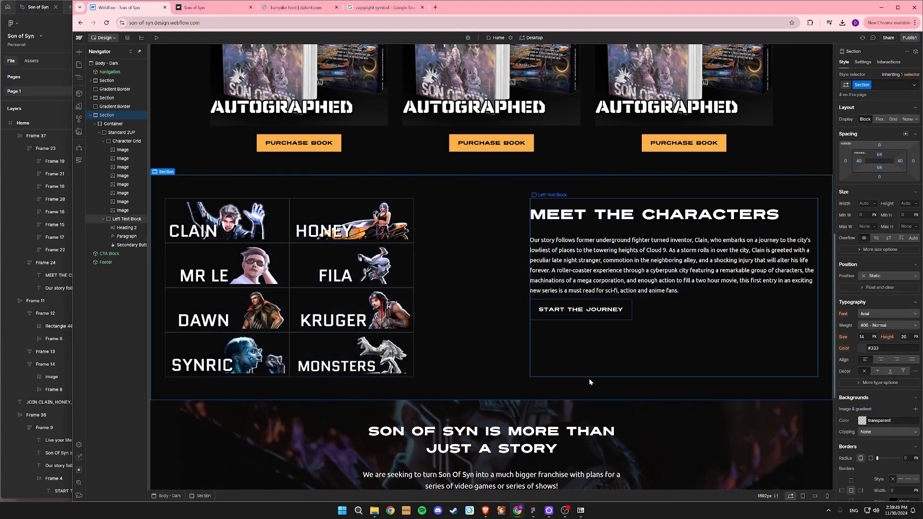
left_click(37, 7)
left_click(747, 317)
left_click(690, 449)
left_click(509, 96)
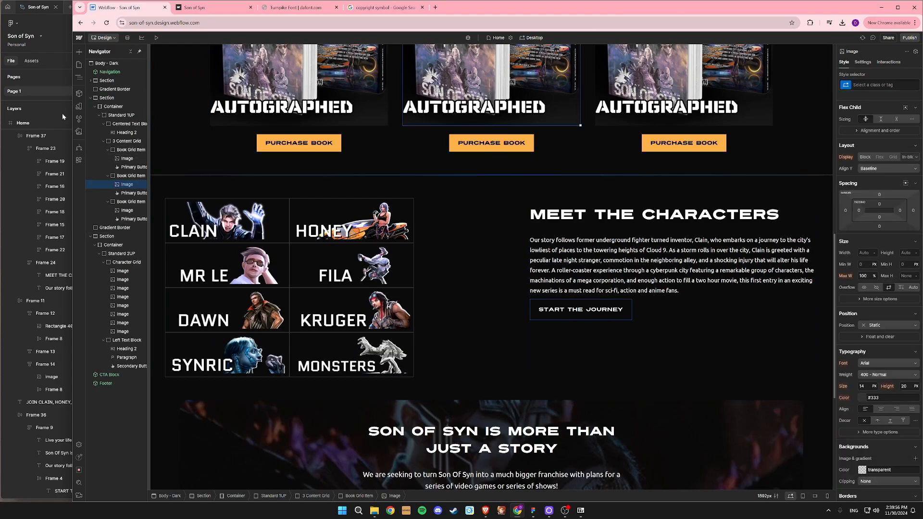
Copy the Gradient Border above the Meet the Characters section and place the copy between that section and the CTA Block.
left_click(79, 78)
left_click(79, 78)
left_click(90, 97)
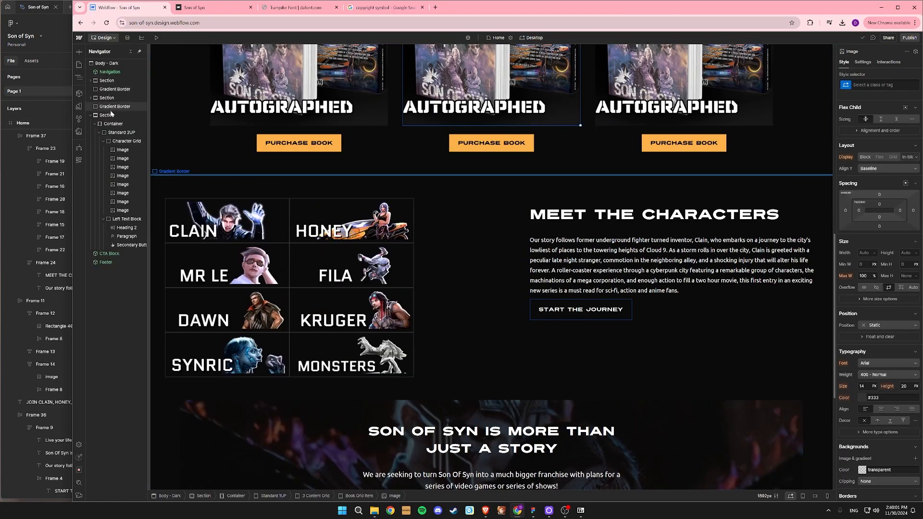
left_click(91, 115)
left_click(90, 115)
left_click(111, 107)
key("ctrl+c")
left_click(115, 124)
key("ctrl+v")
left_click_drag(119, 131, 115, 119)
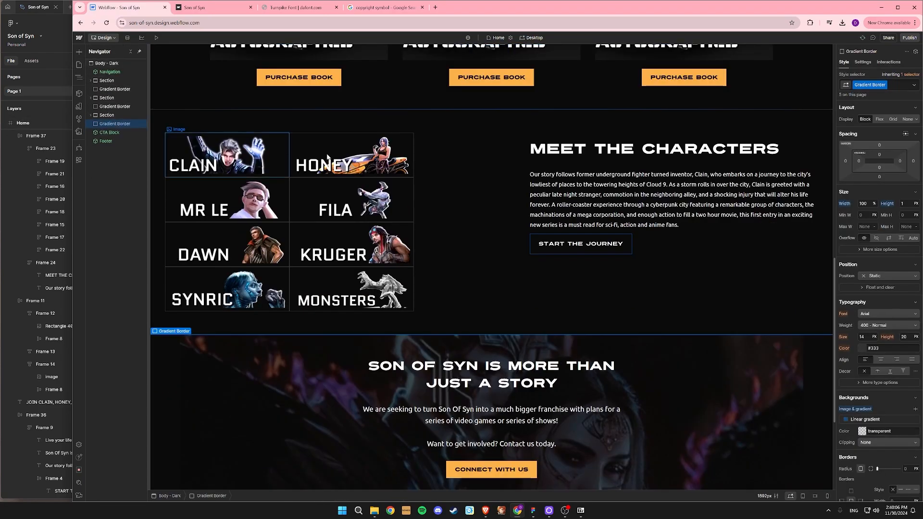
Delete the Start the Journey button from the Meet the Characters text block and centre the block's remaining content vertically.
left_click(567, 353)
left_click(670, 247)
left_click(499, 178)
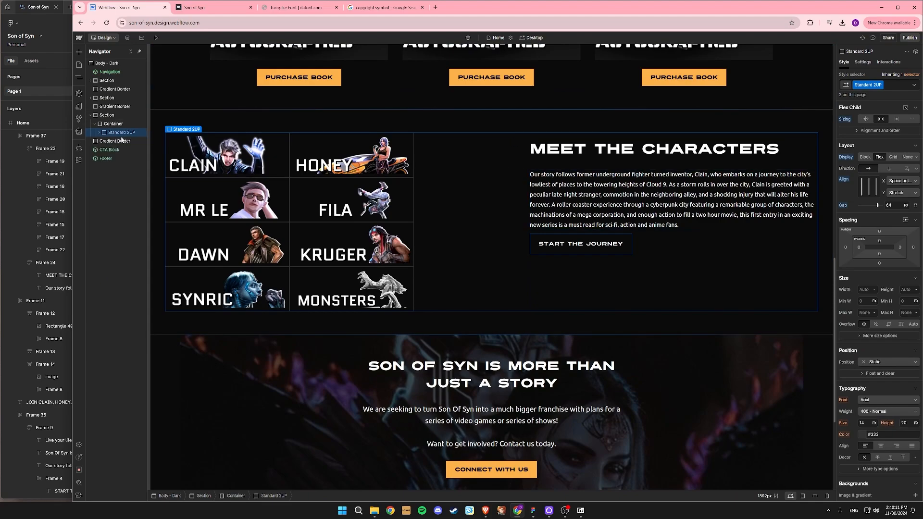
left_click(104, 141)
left_click(129, 150)
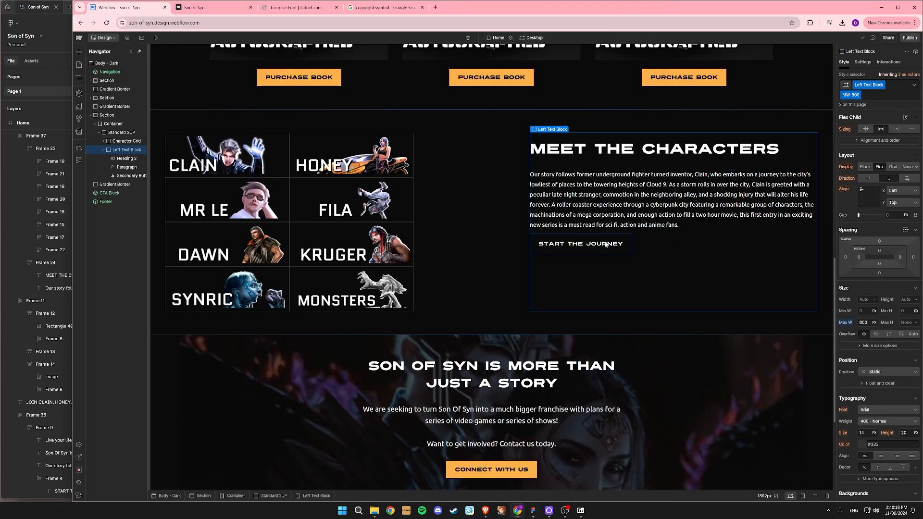
left_click(606, 243)
key("Delete")
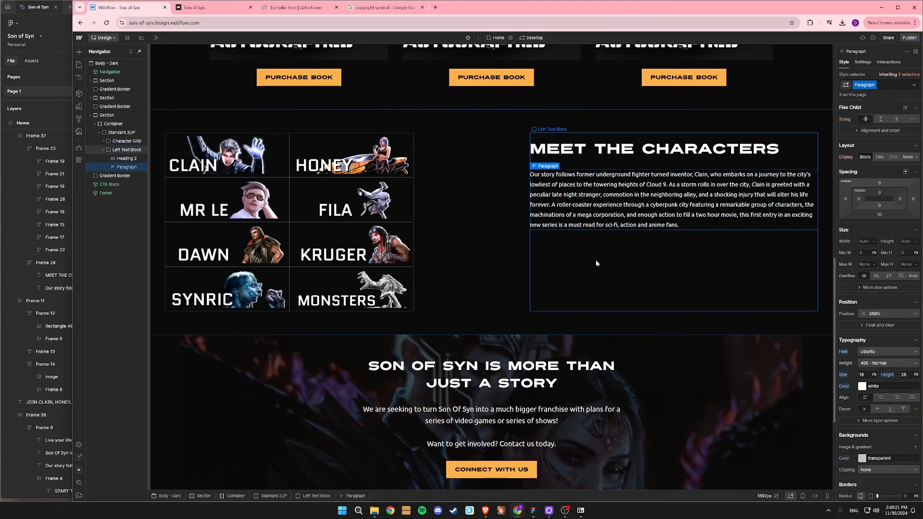
left_click(595, 264)
left_click(861, 198)
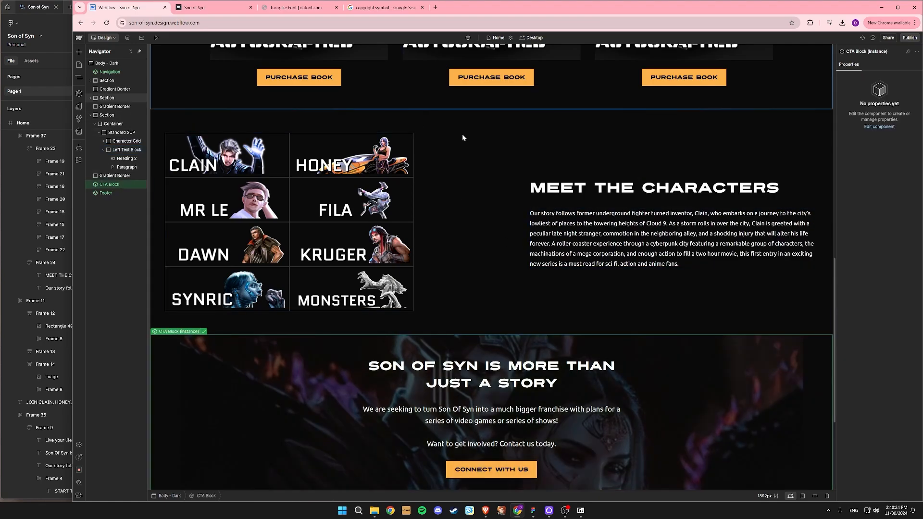
Publish the site to the son-of-syn.webflow.io staging domain.
scroll(462, 134, "up", 11)
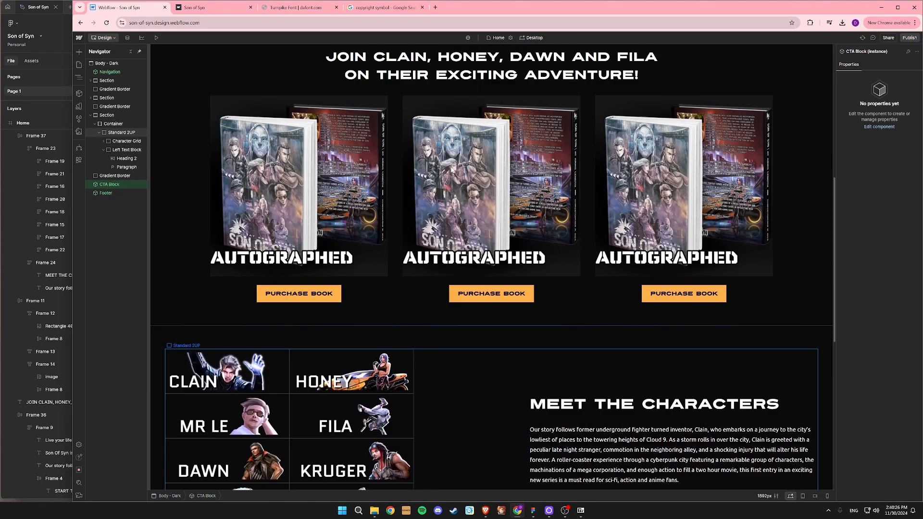
left_click(908, 38)
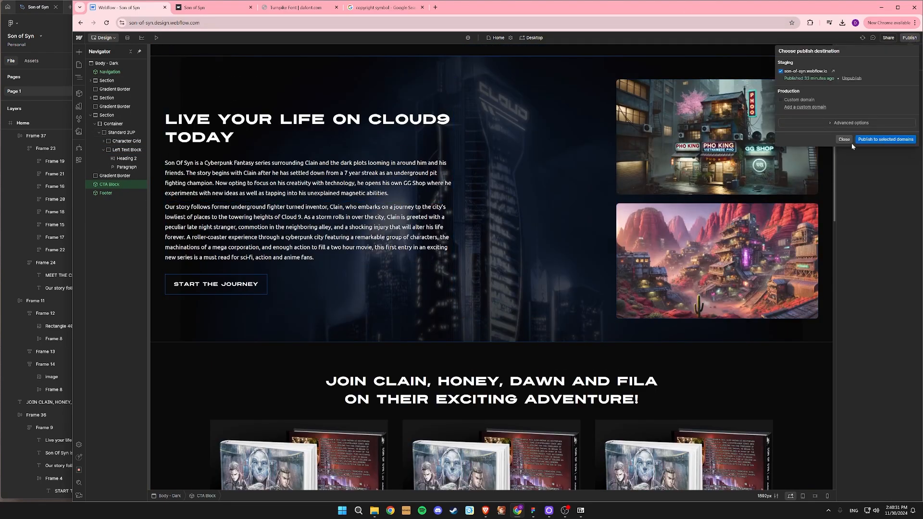
left_click(885, 140)
left_click(907, 100)
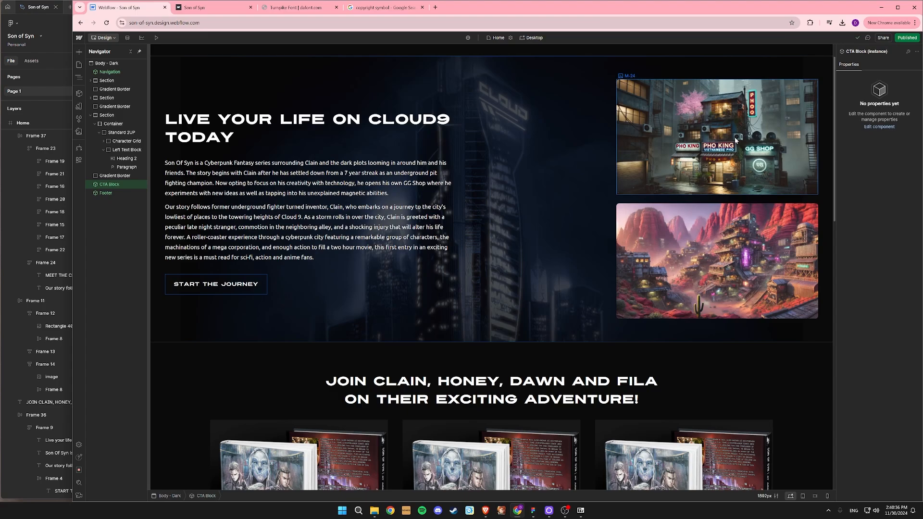
Check the Home page layout at the Tablet and Mobile breakpoints and return to the Desktop view.
left_click(532, 37)
left_click(523, 46)
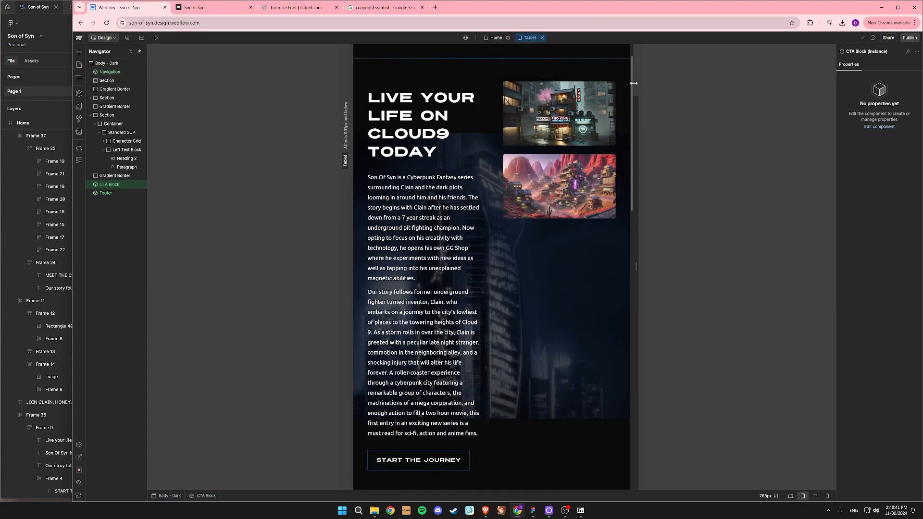
left_click(542, 37)
left_click(533, 37)
left_click(550, 75)
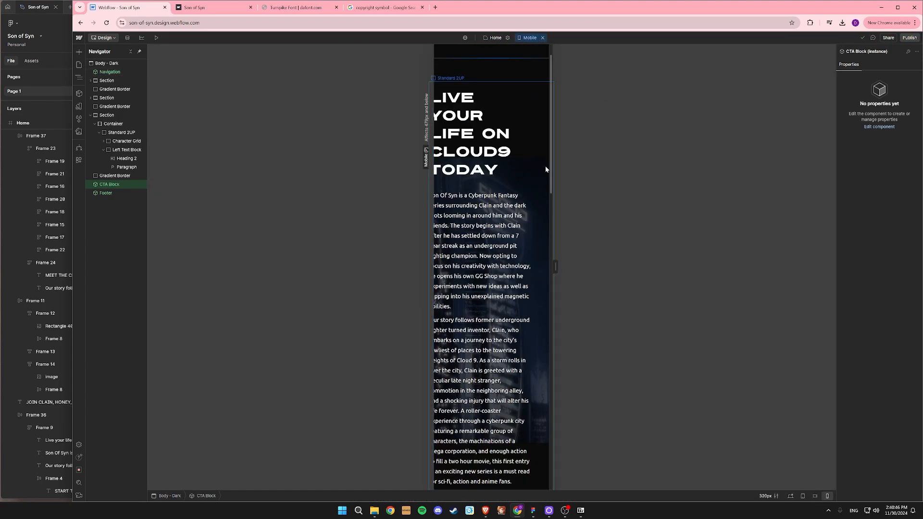
left_click(531, 37)
left_click(542, 49)
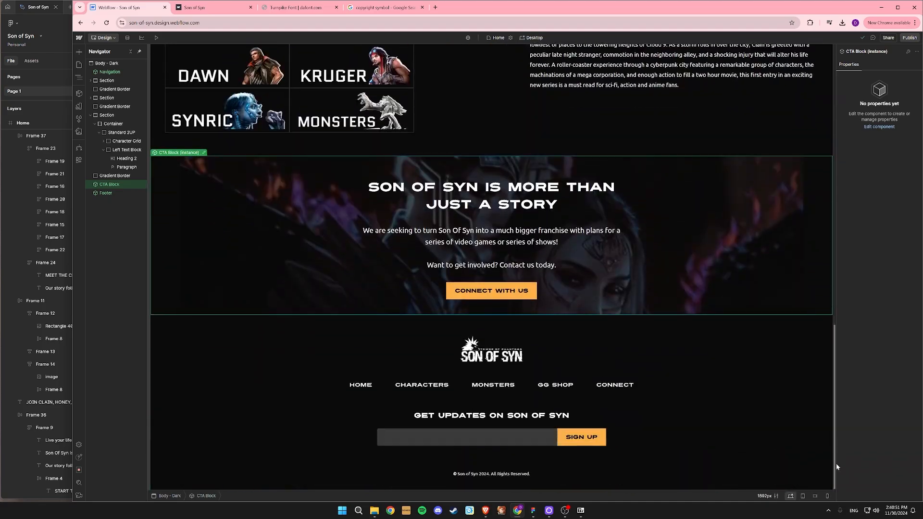
Select the Footer component instance below the CTA Block.
left_click(826, 427)
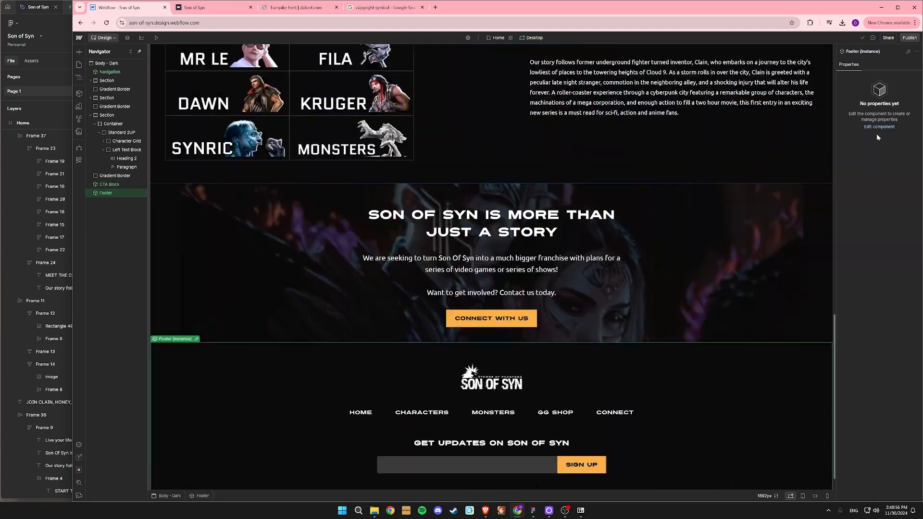